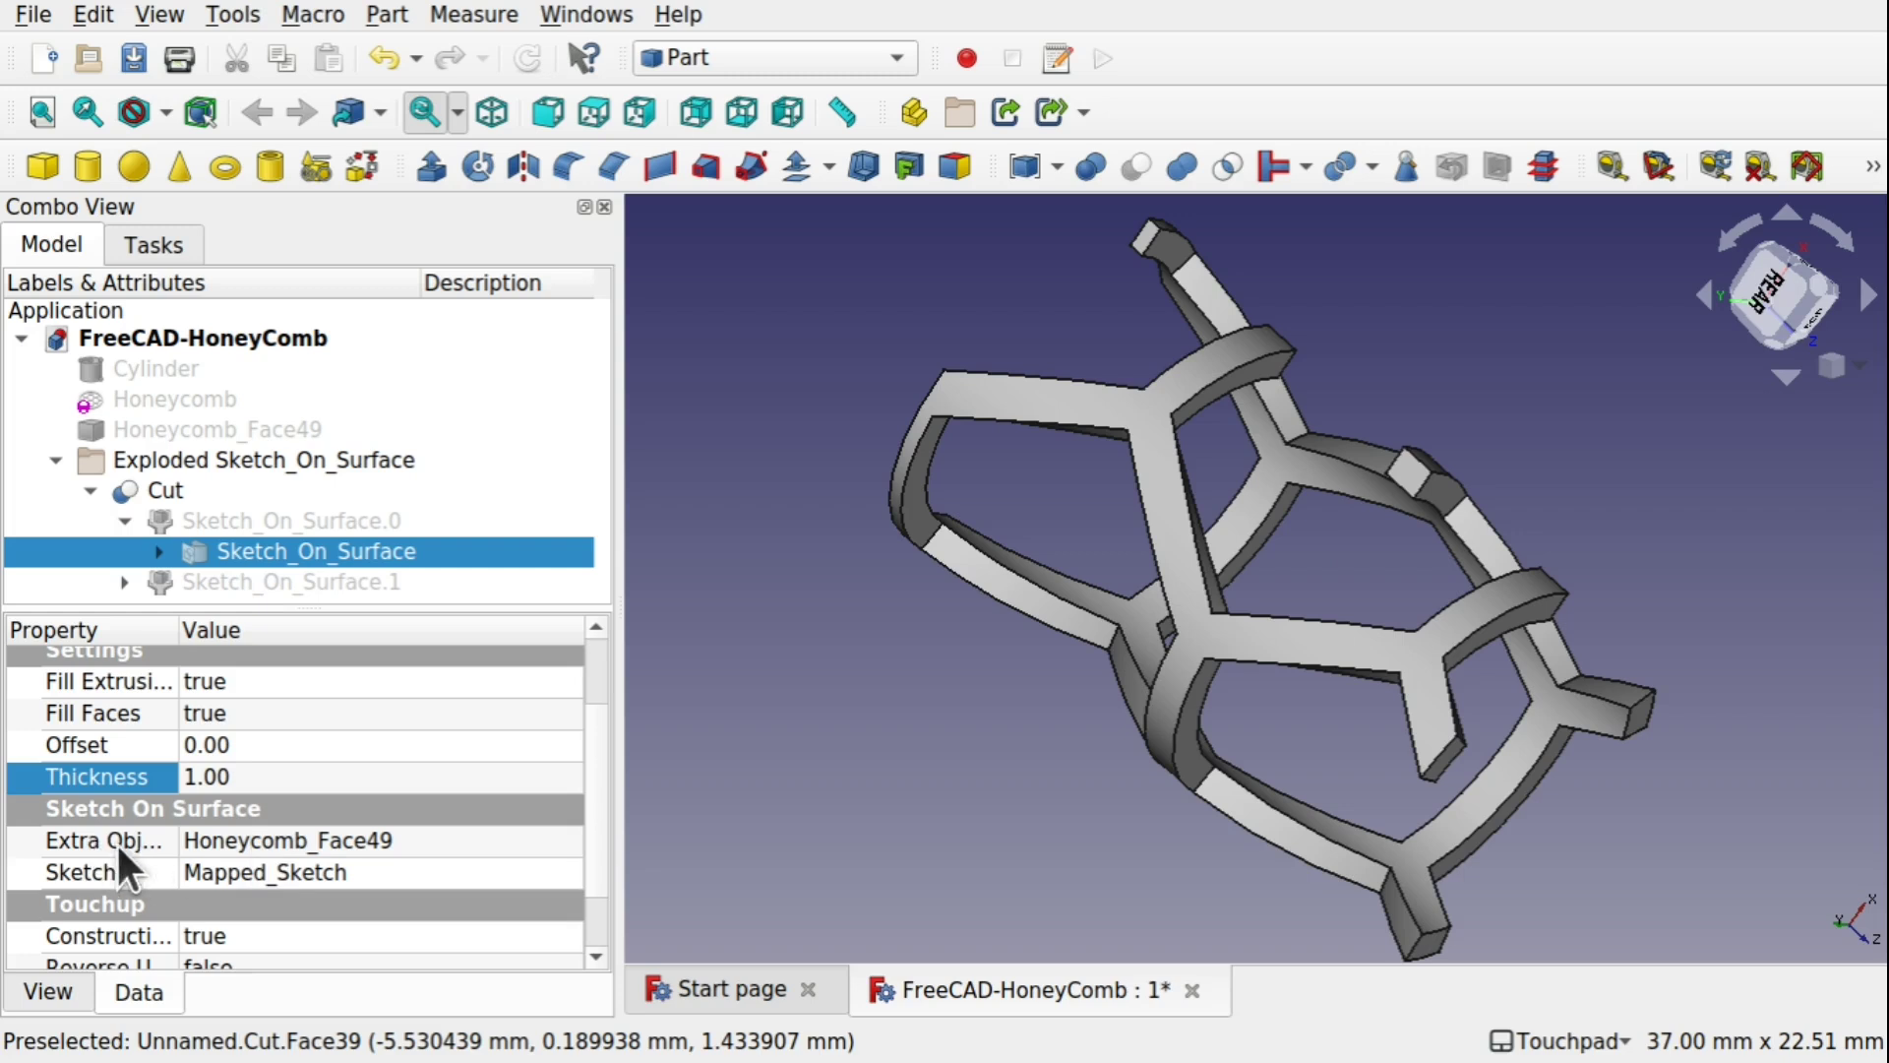
pyautogui.moveTo(178, 629); pyautogui.dragTo(258, 627)
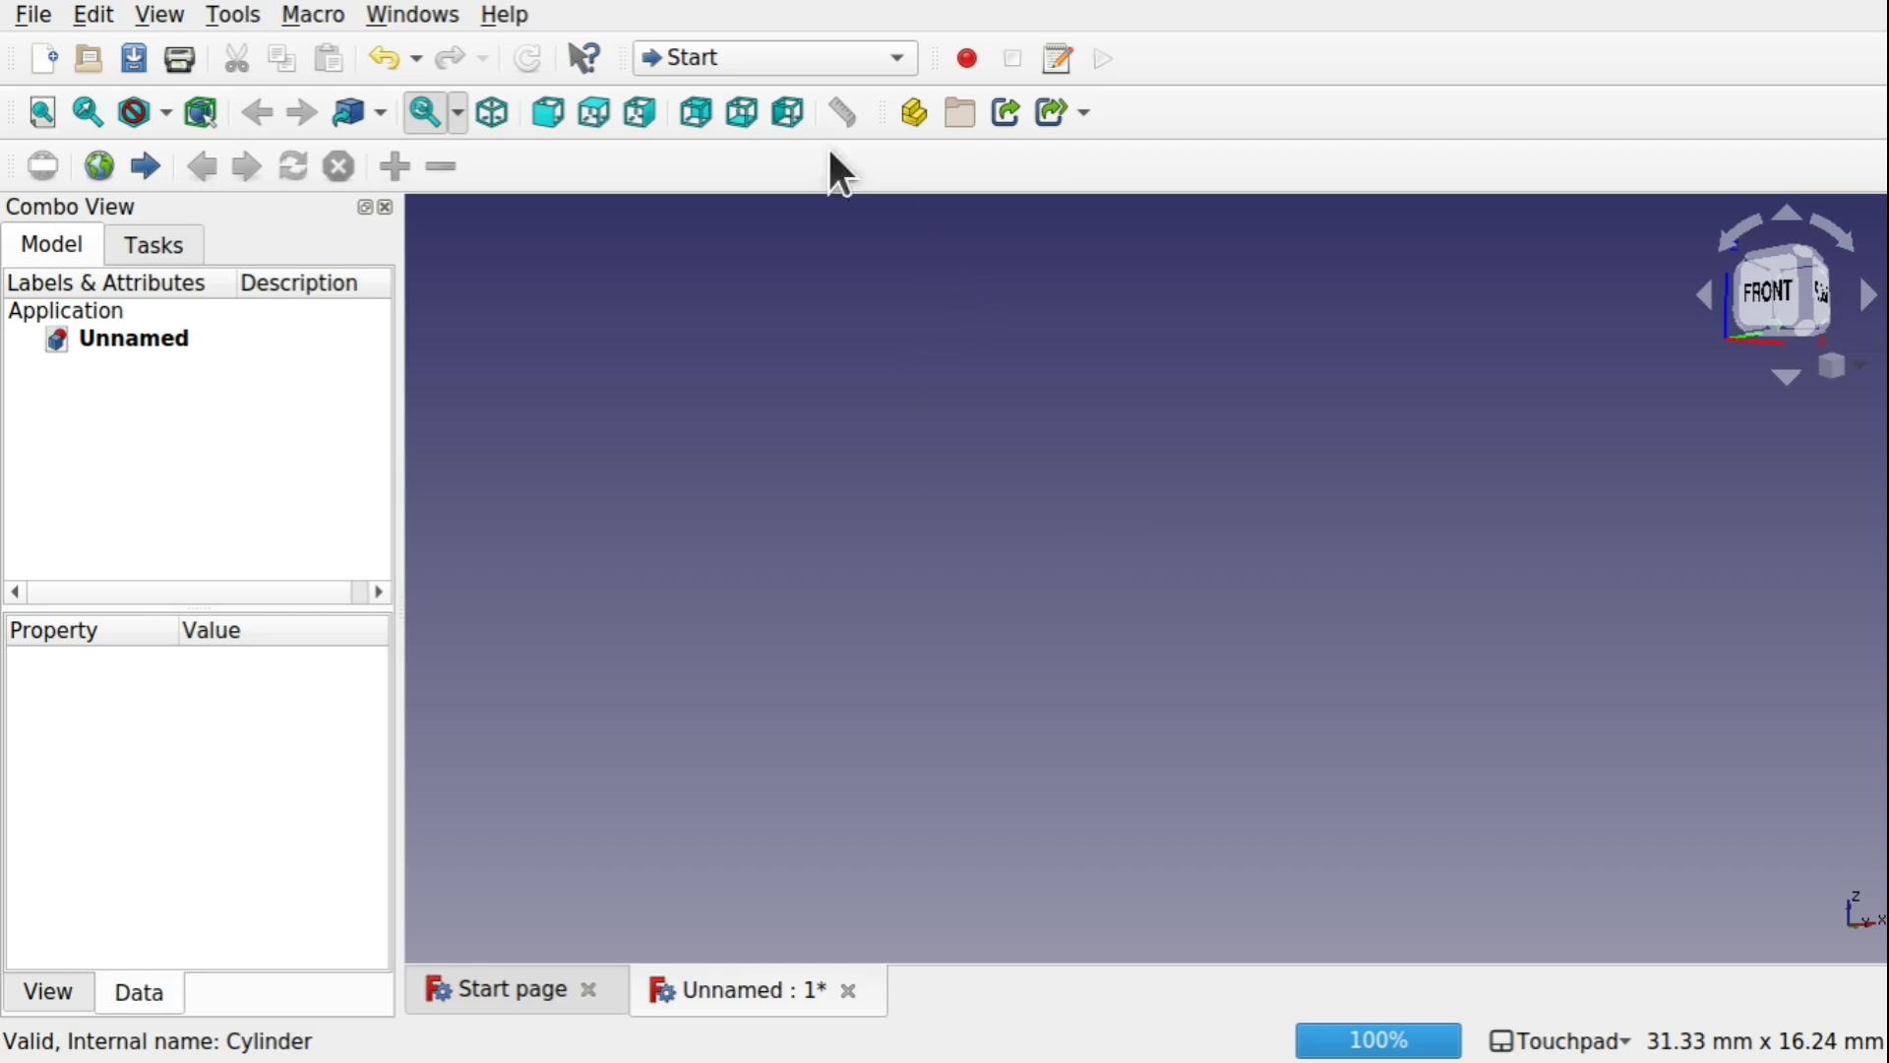
# Step: Switch to the Sketcher workbench and start a new sketch on the XY plane with 0 mm offset
pyautogui.click(753, 63)
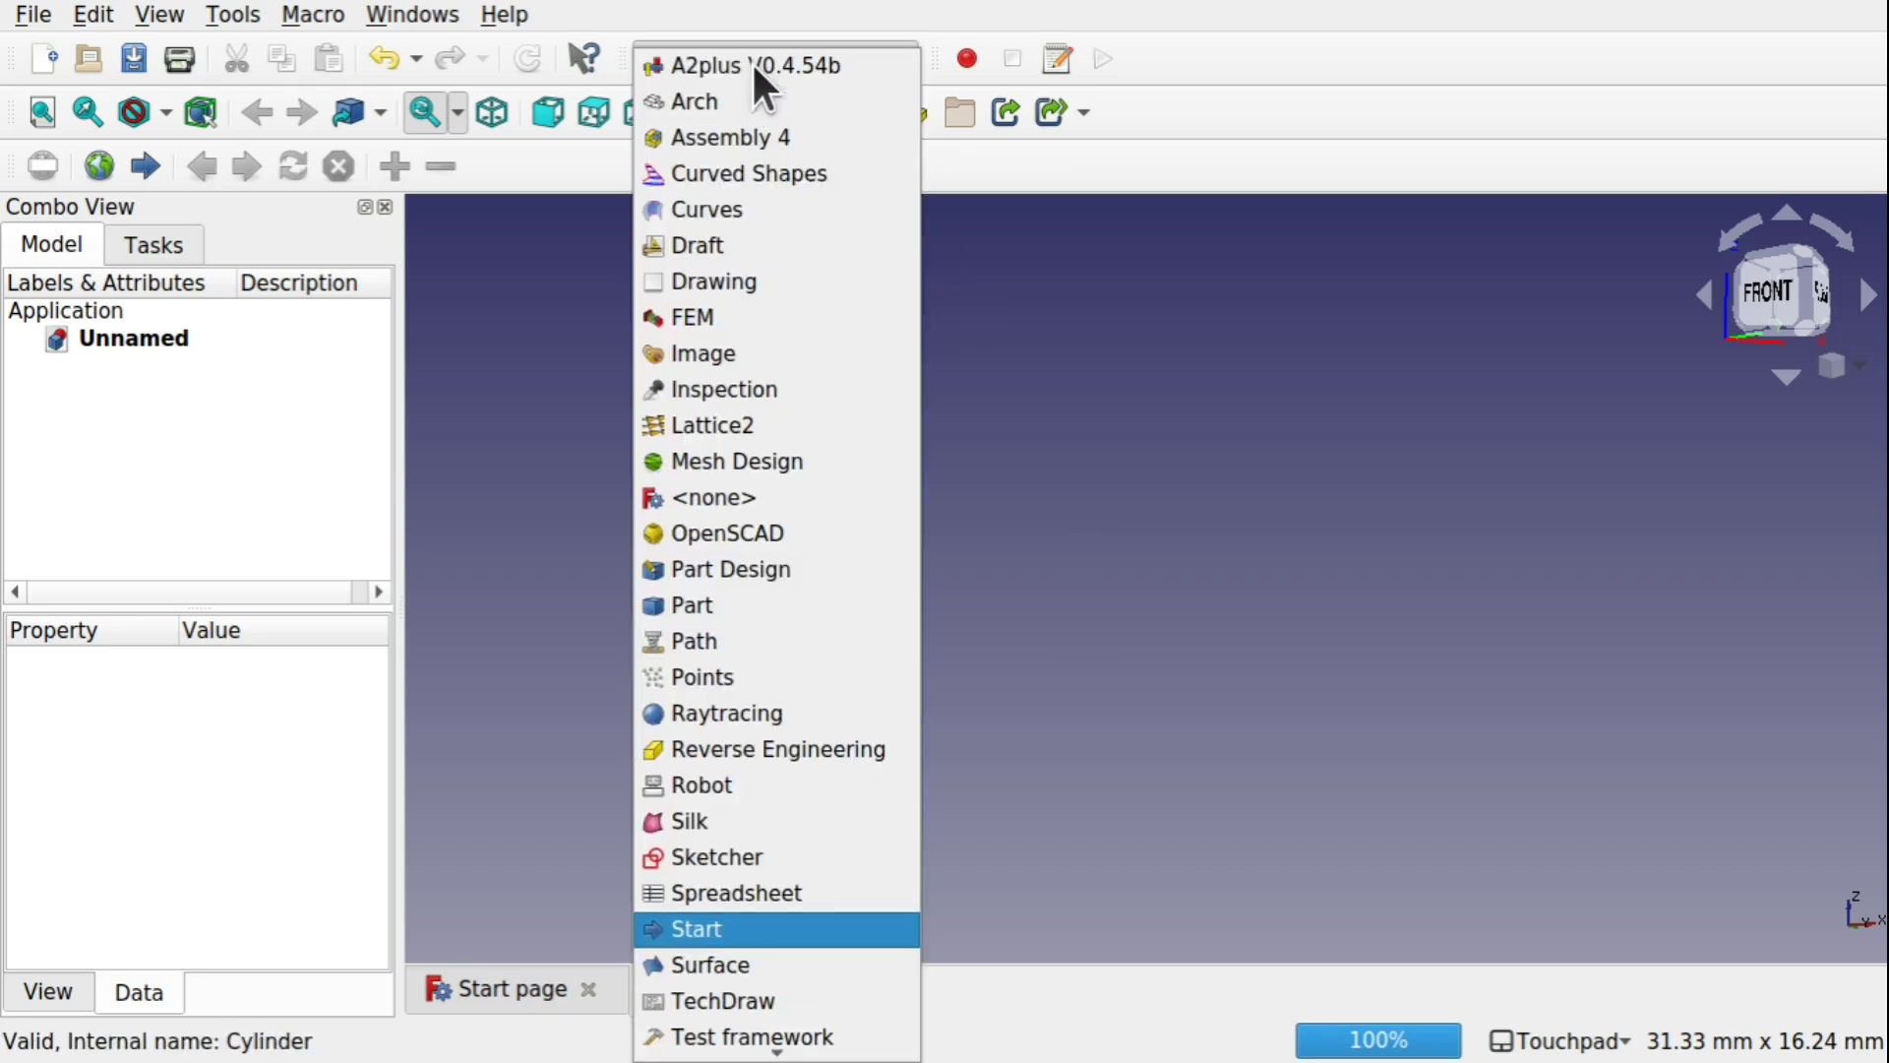
pyautogui.click(783, 862)
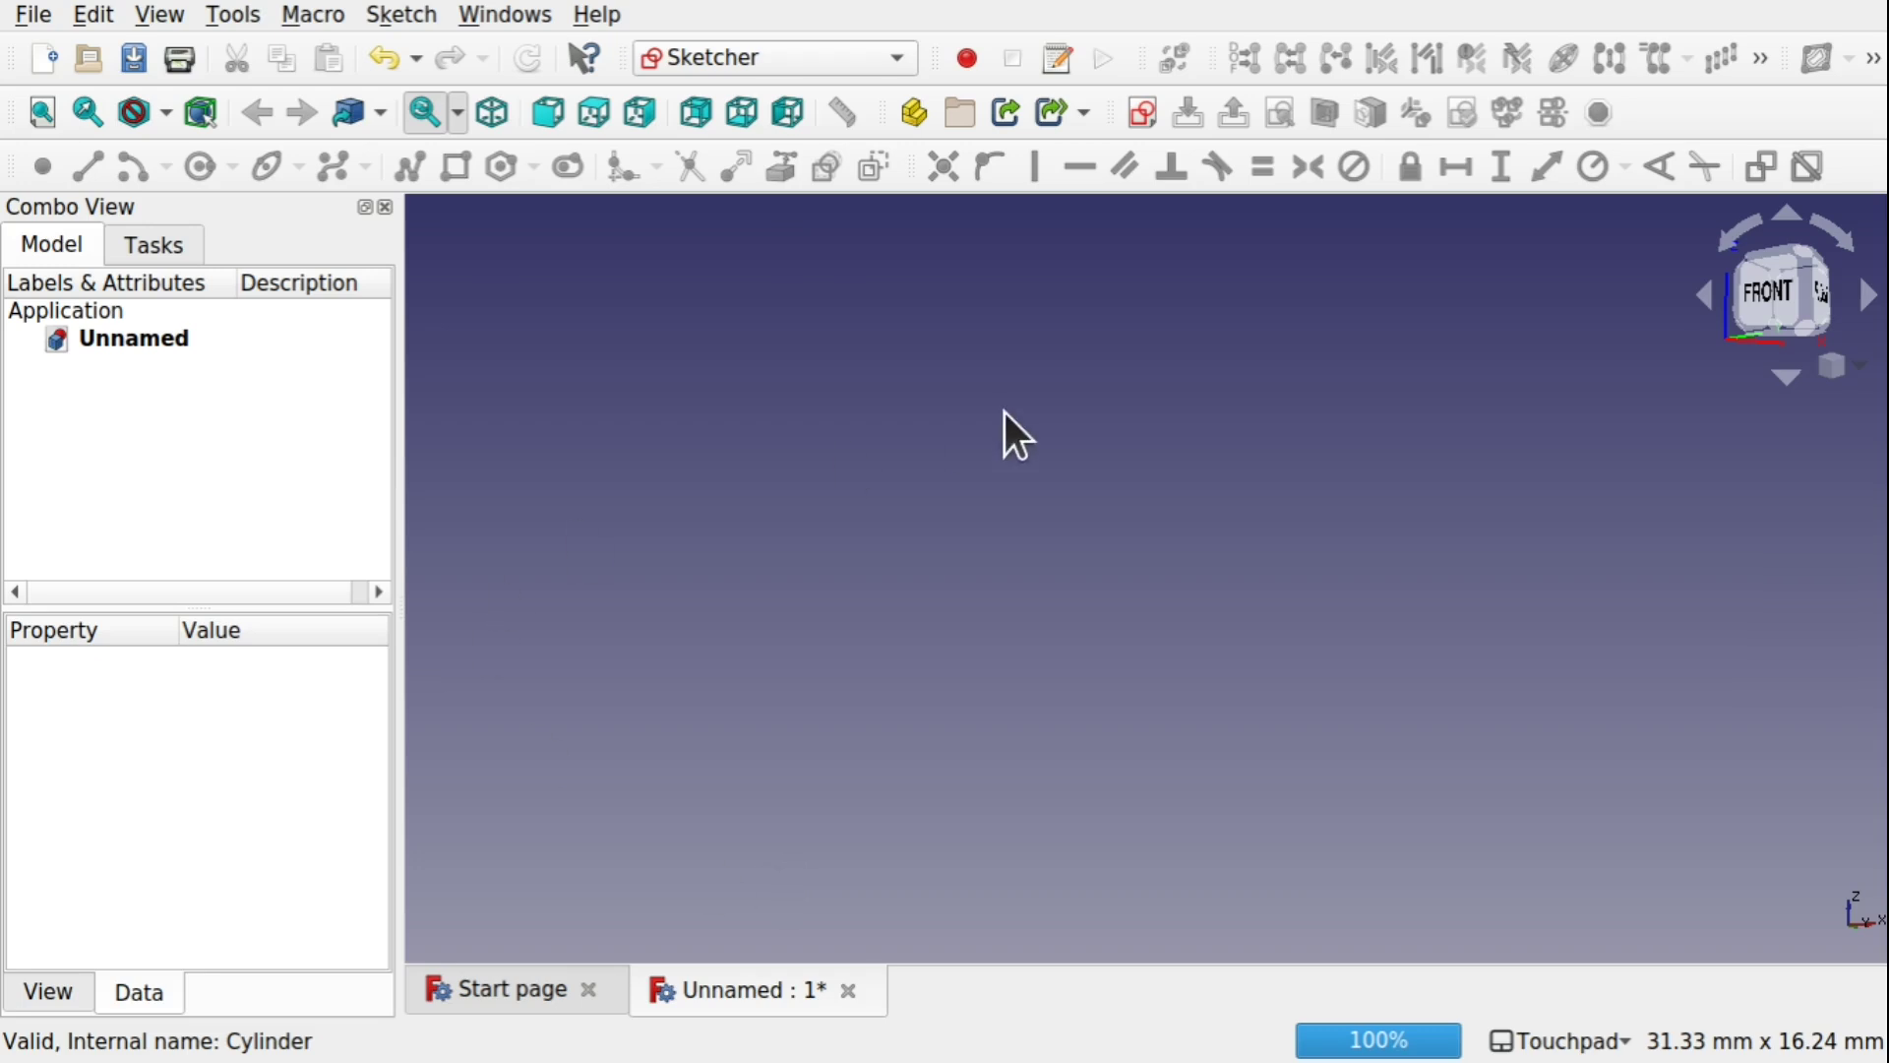
pyautogui.click(1140, 115)
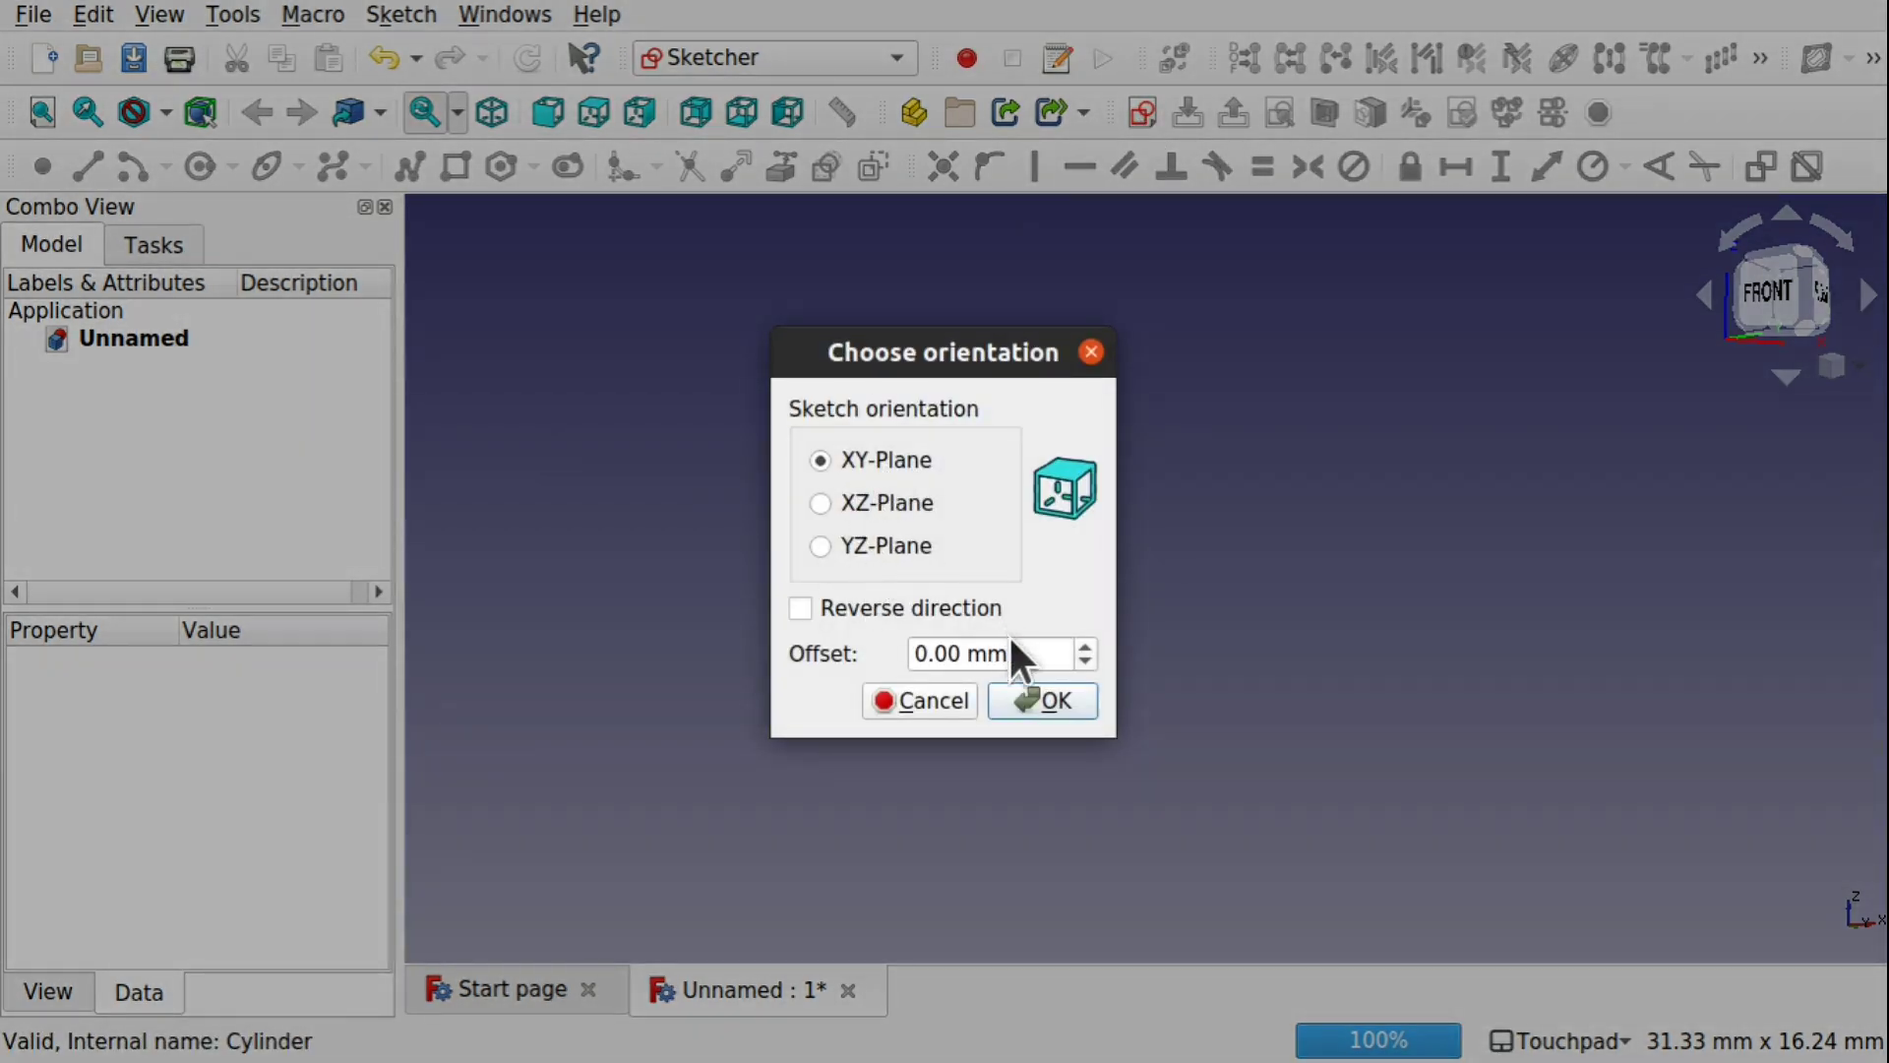
pyautogui.click(1059, 713)
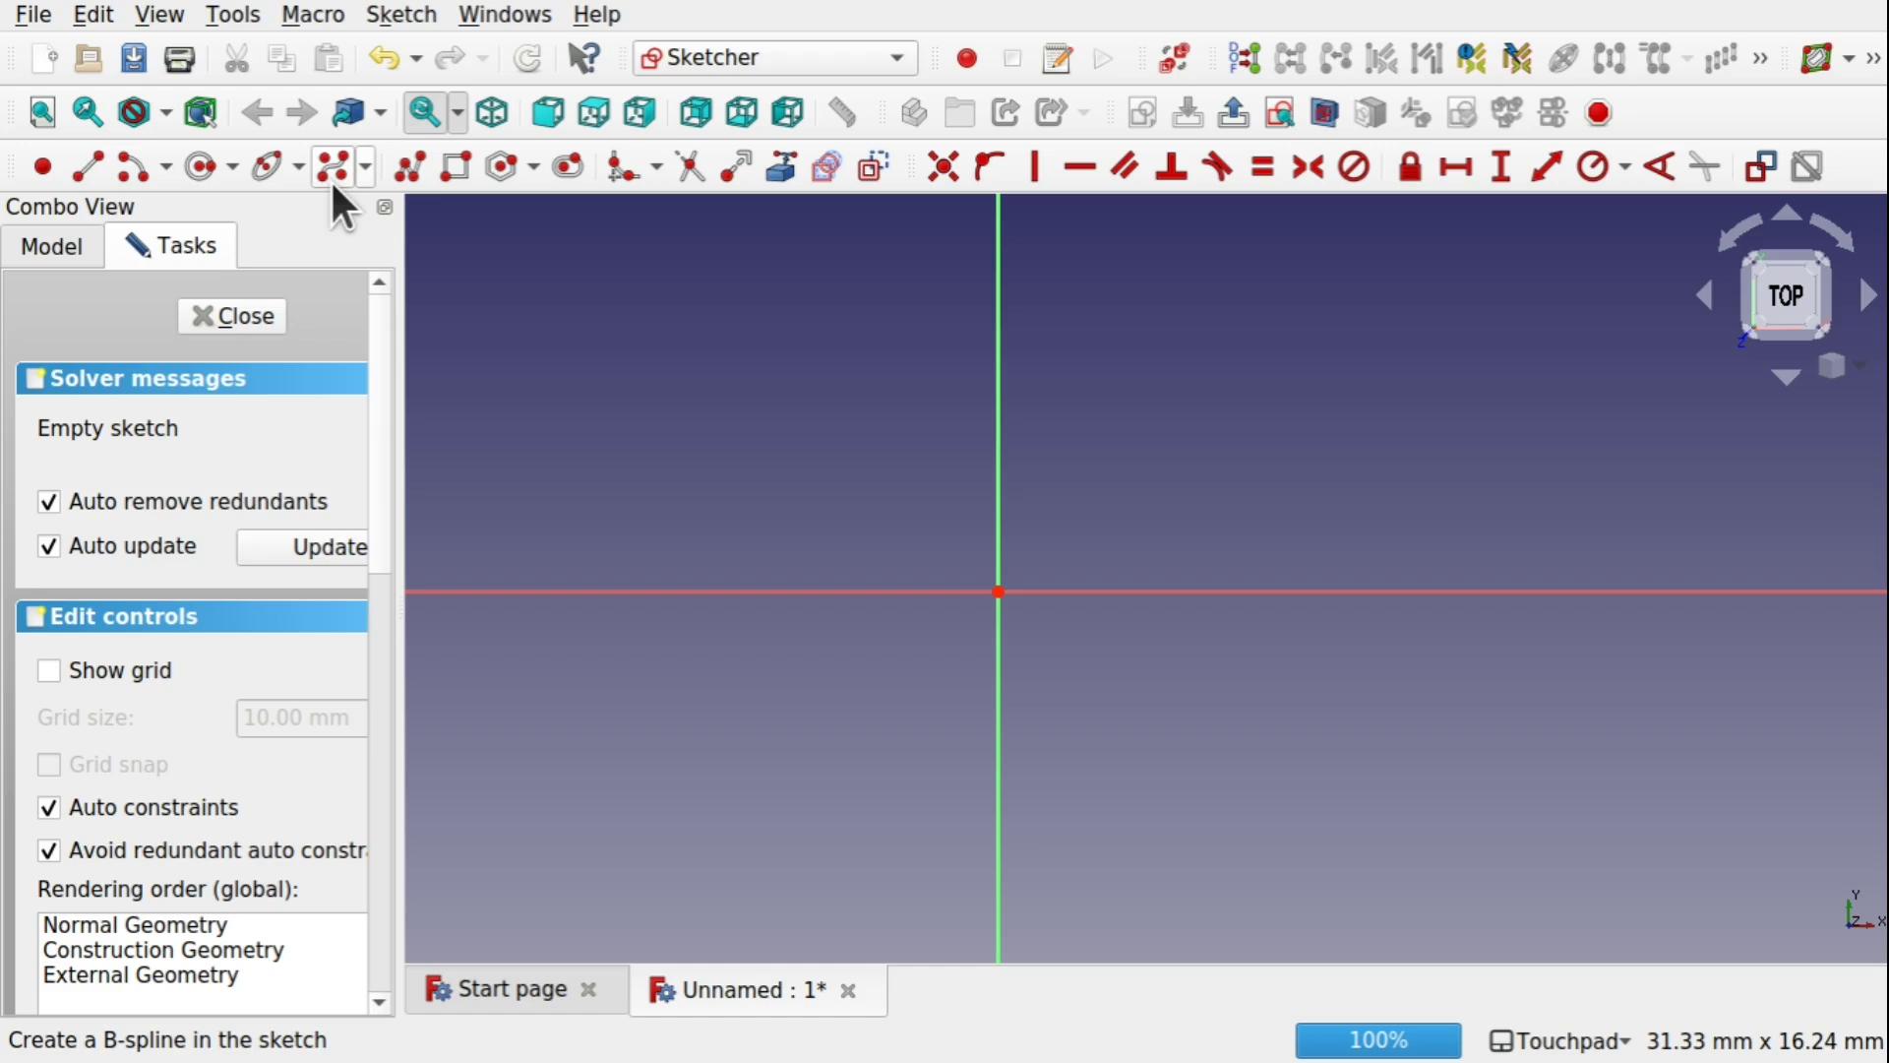
# Step: Draw an S-shaped open B-spline with five control points across the vertical axis and close the sketch
pyautogui.click(568, 637)
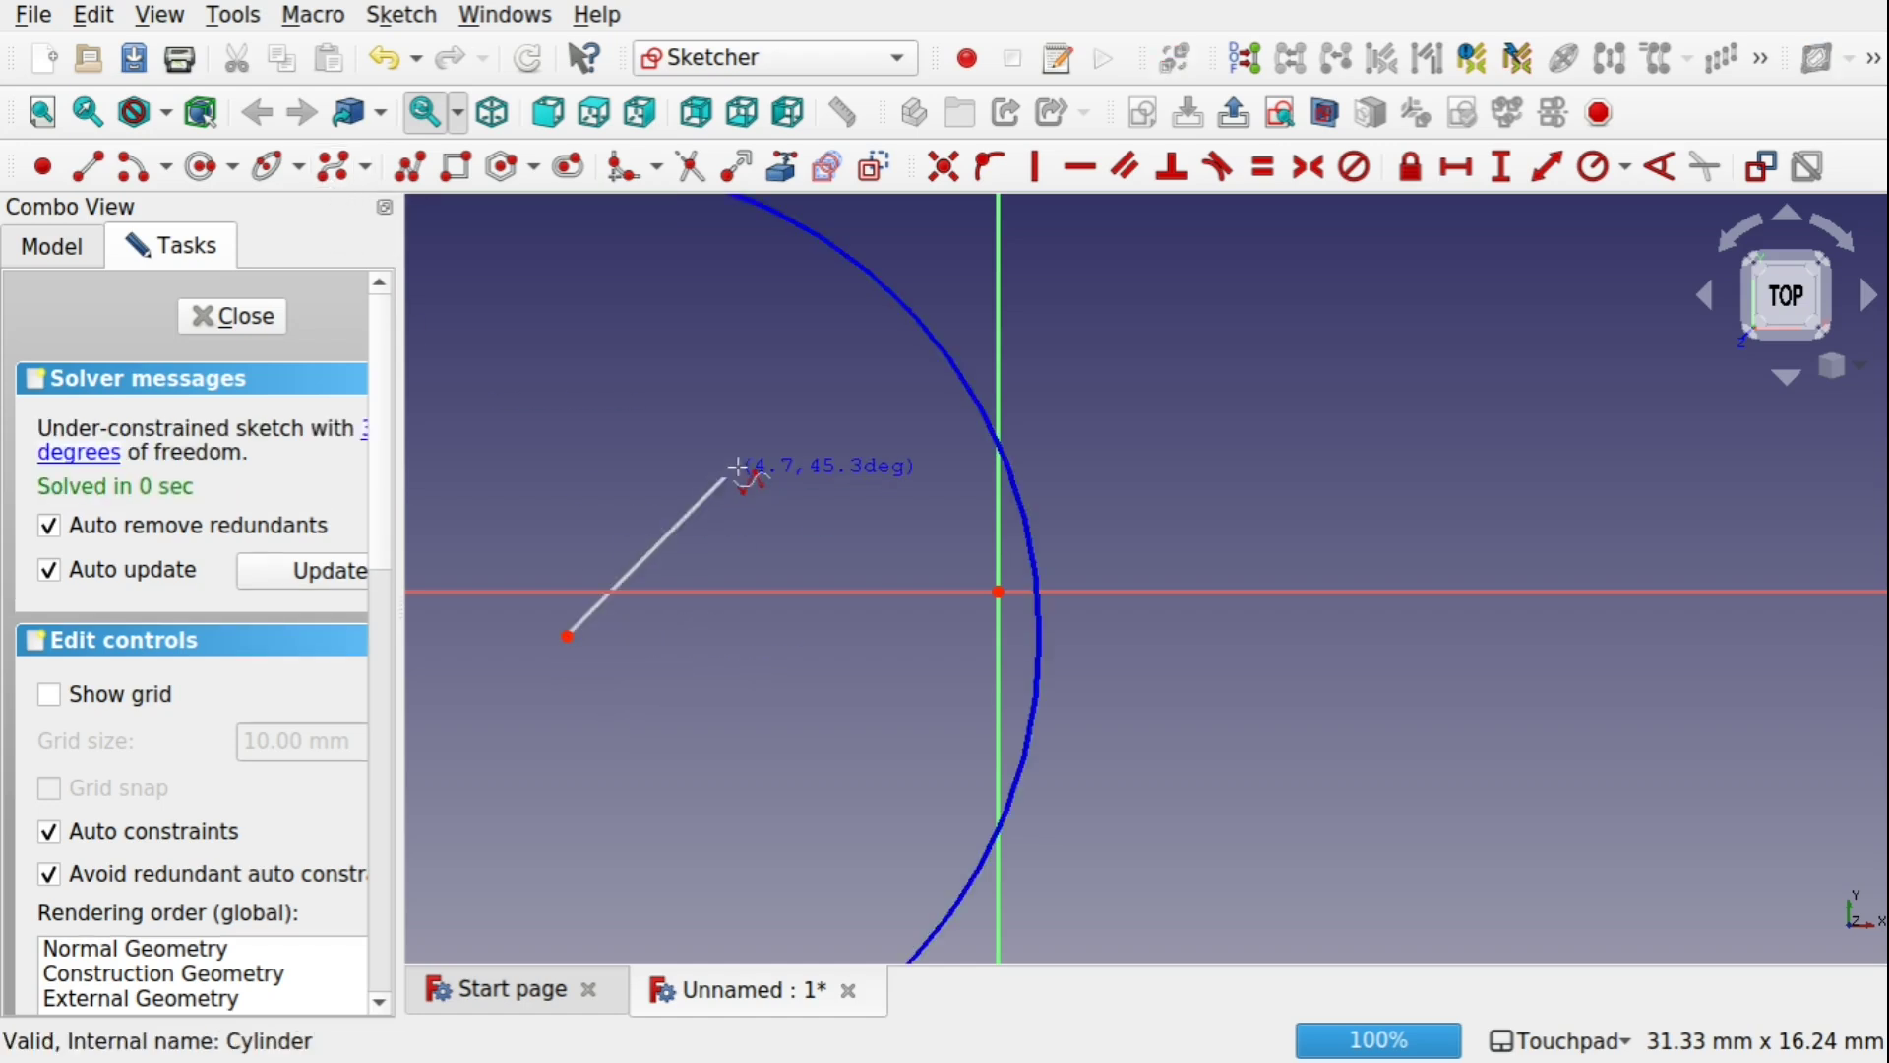
pyautogui.click(842, 433)
pyautogui.click(1218, 626)
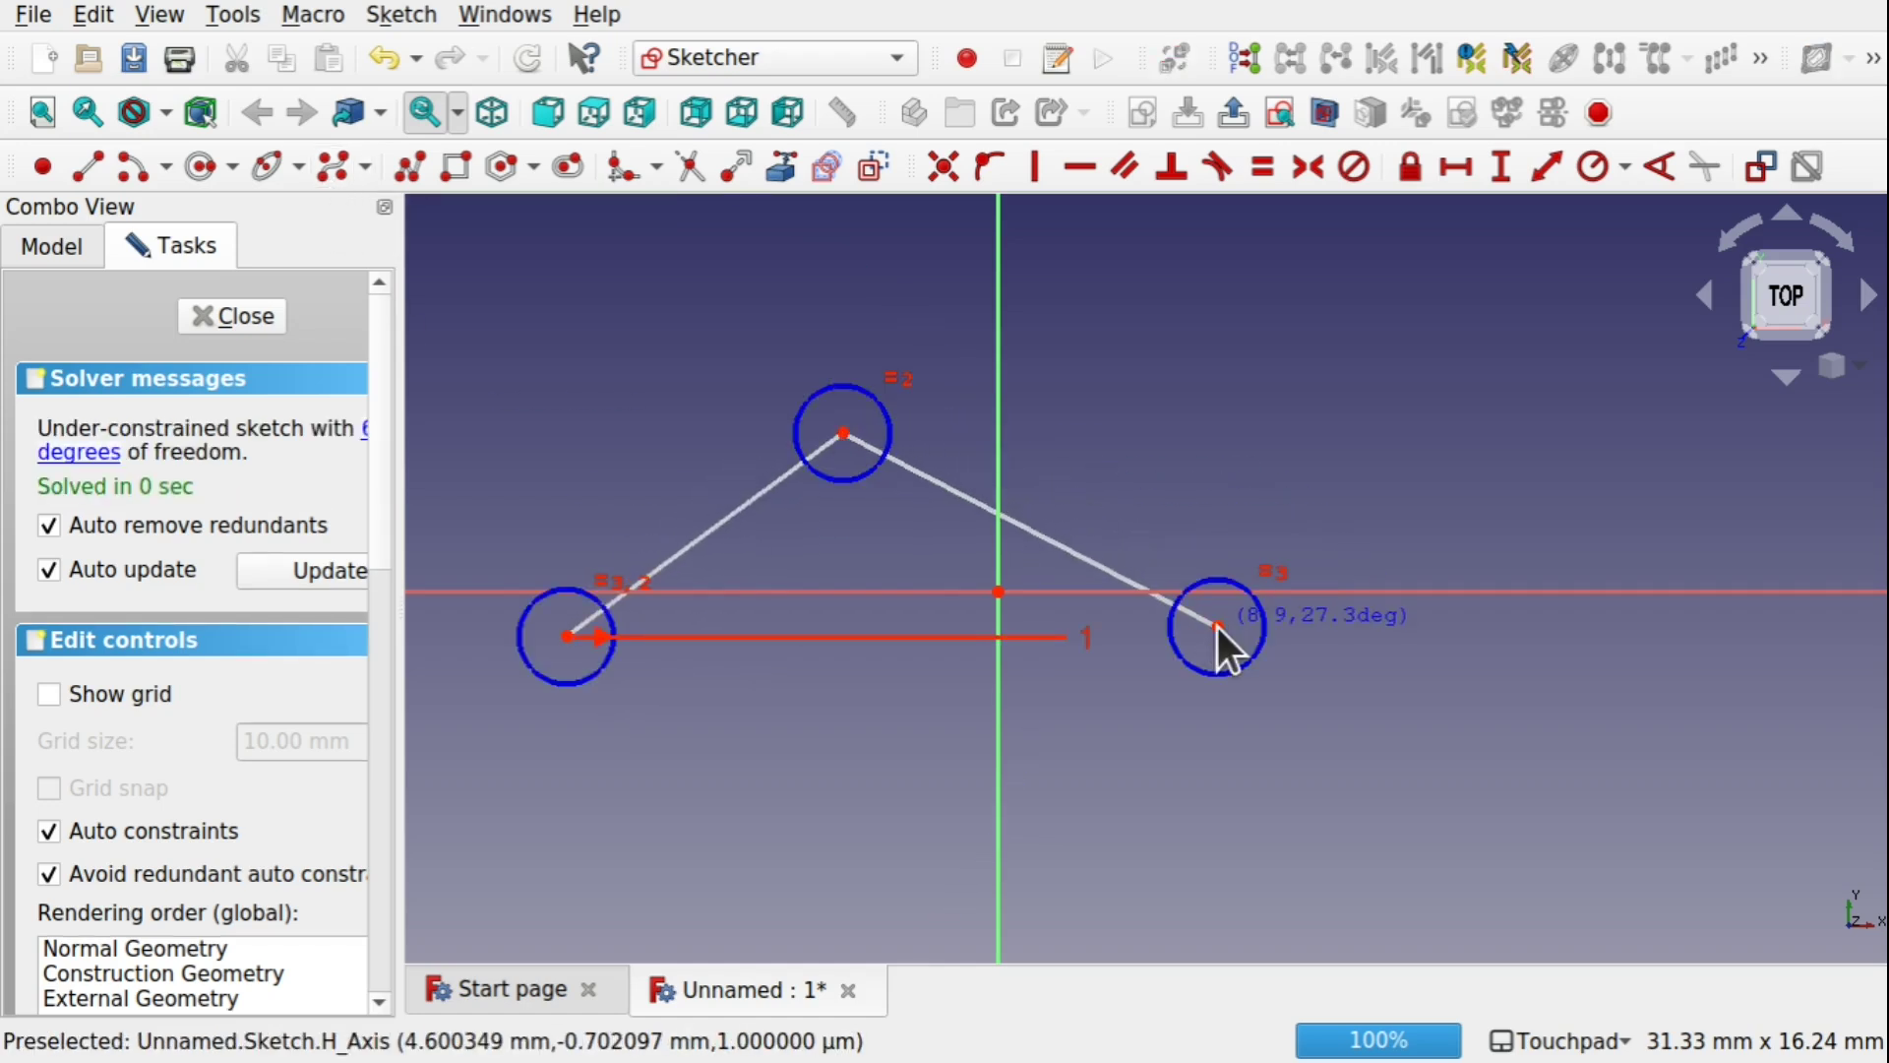
pyautogui.click(1437, 707)
pyautogui.click(1708, 499)
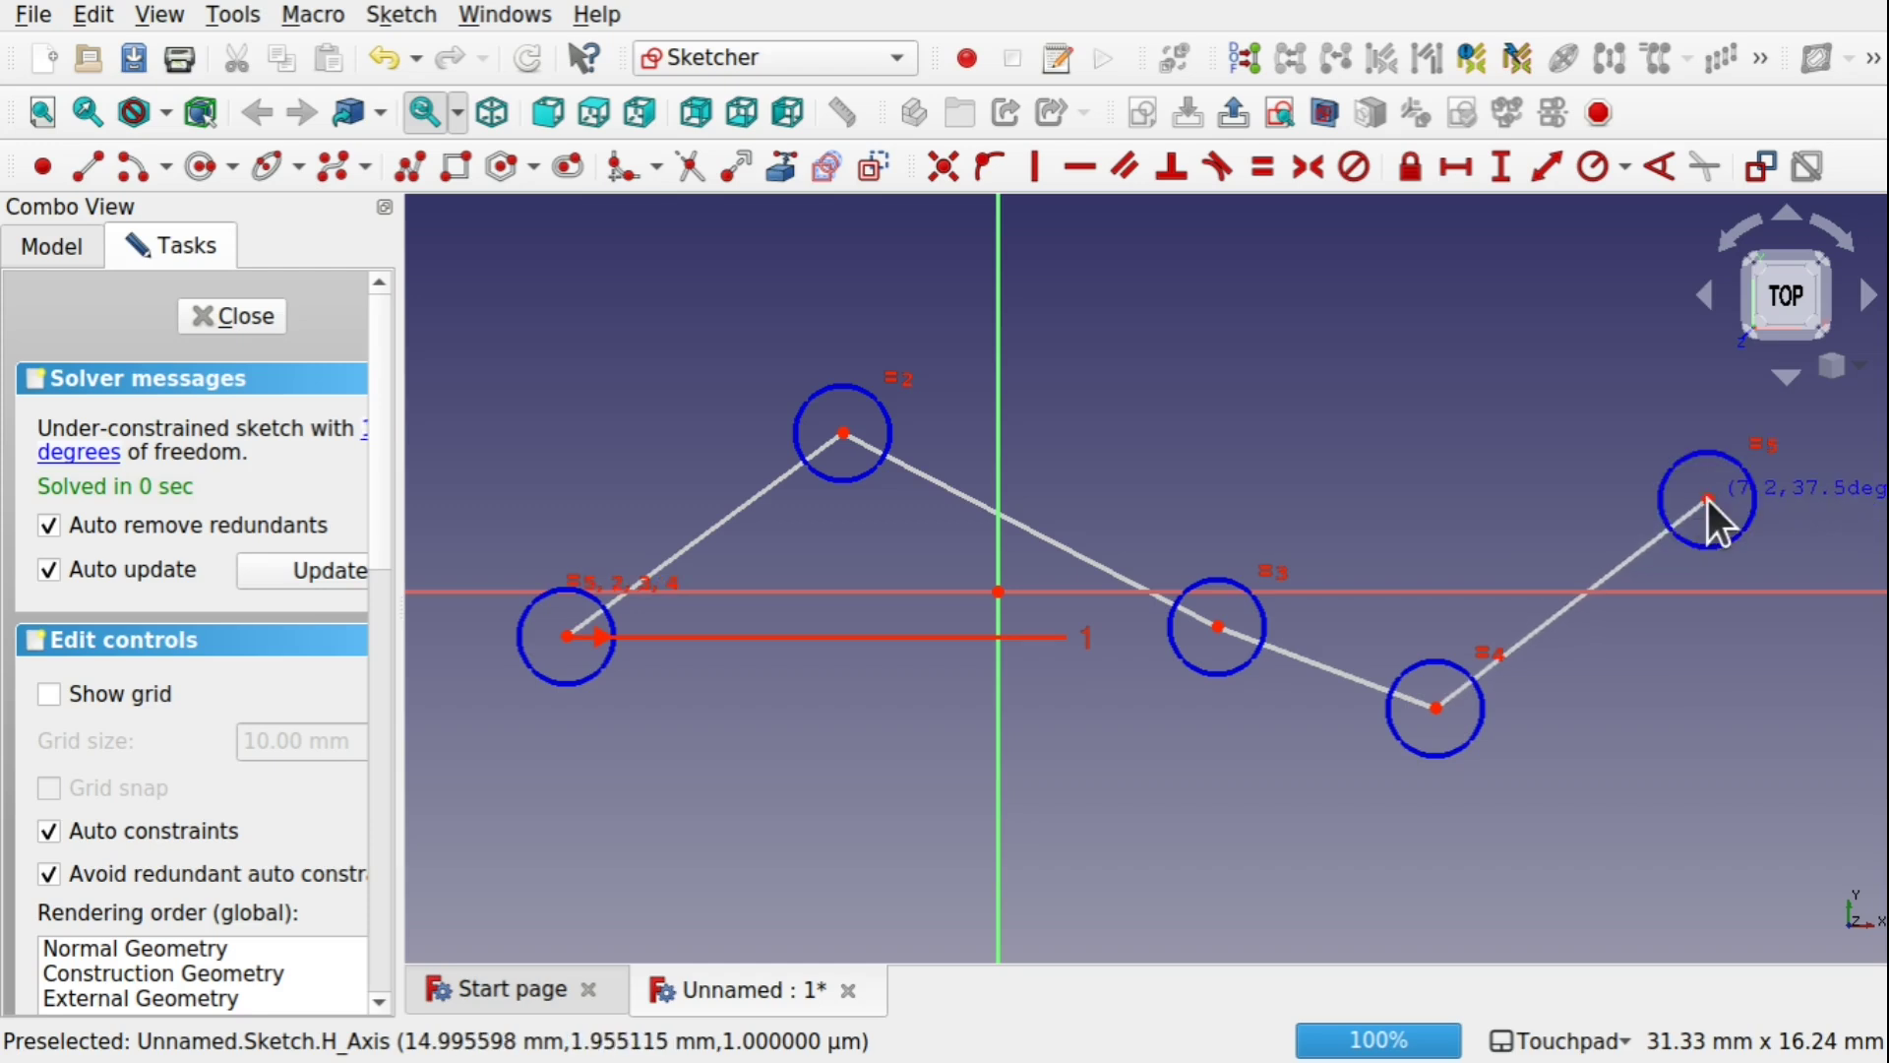
pyautogui.rightClick(1708, 498)
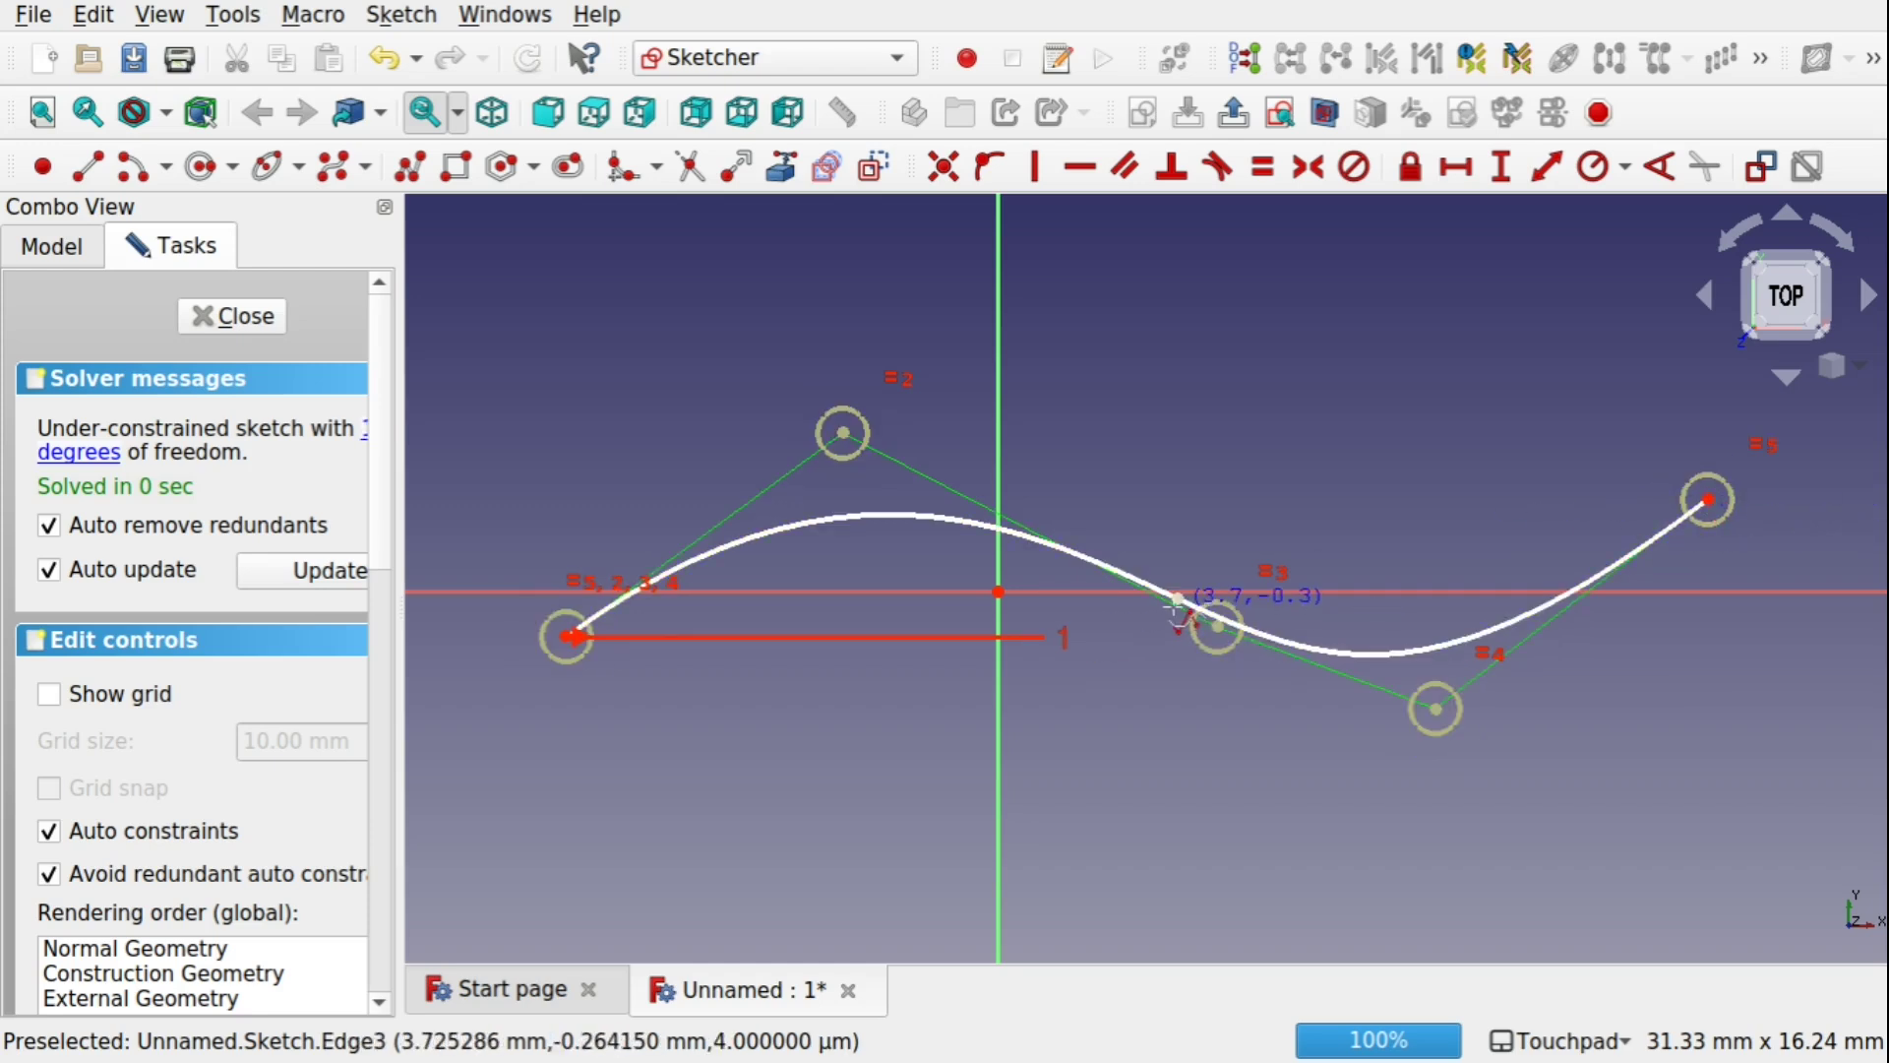
pyautogui.scroll(-1, 1177, 602)
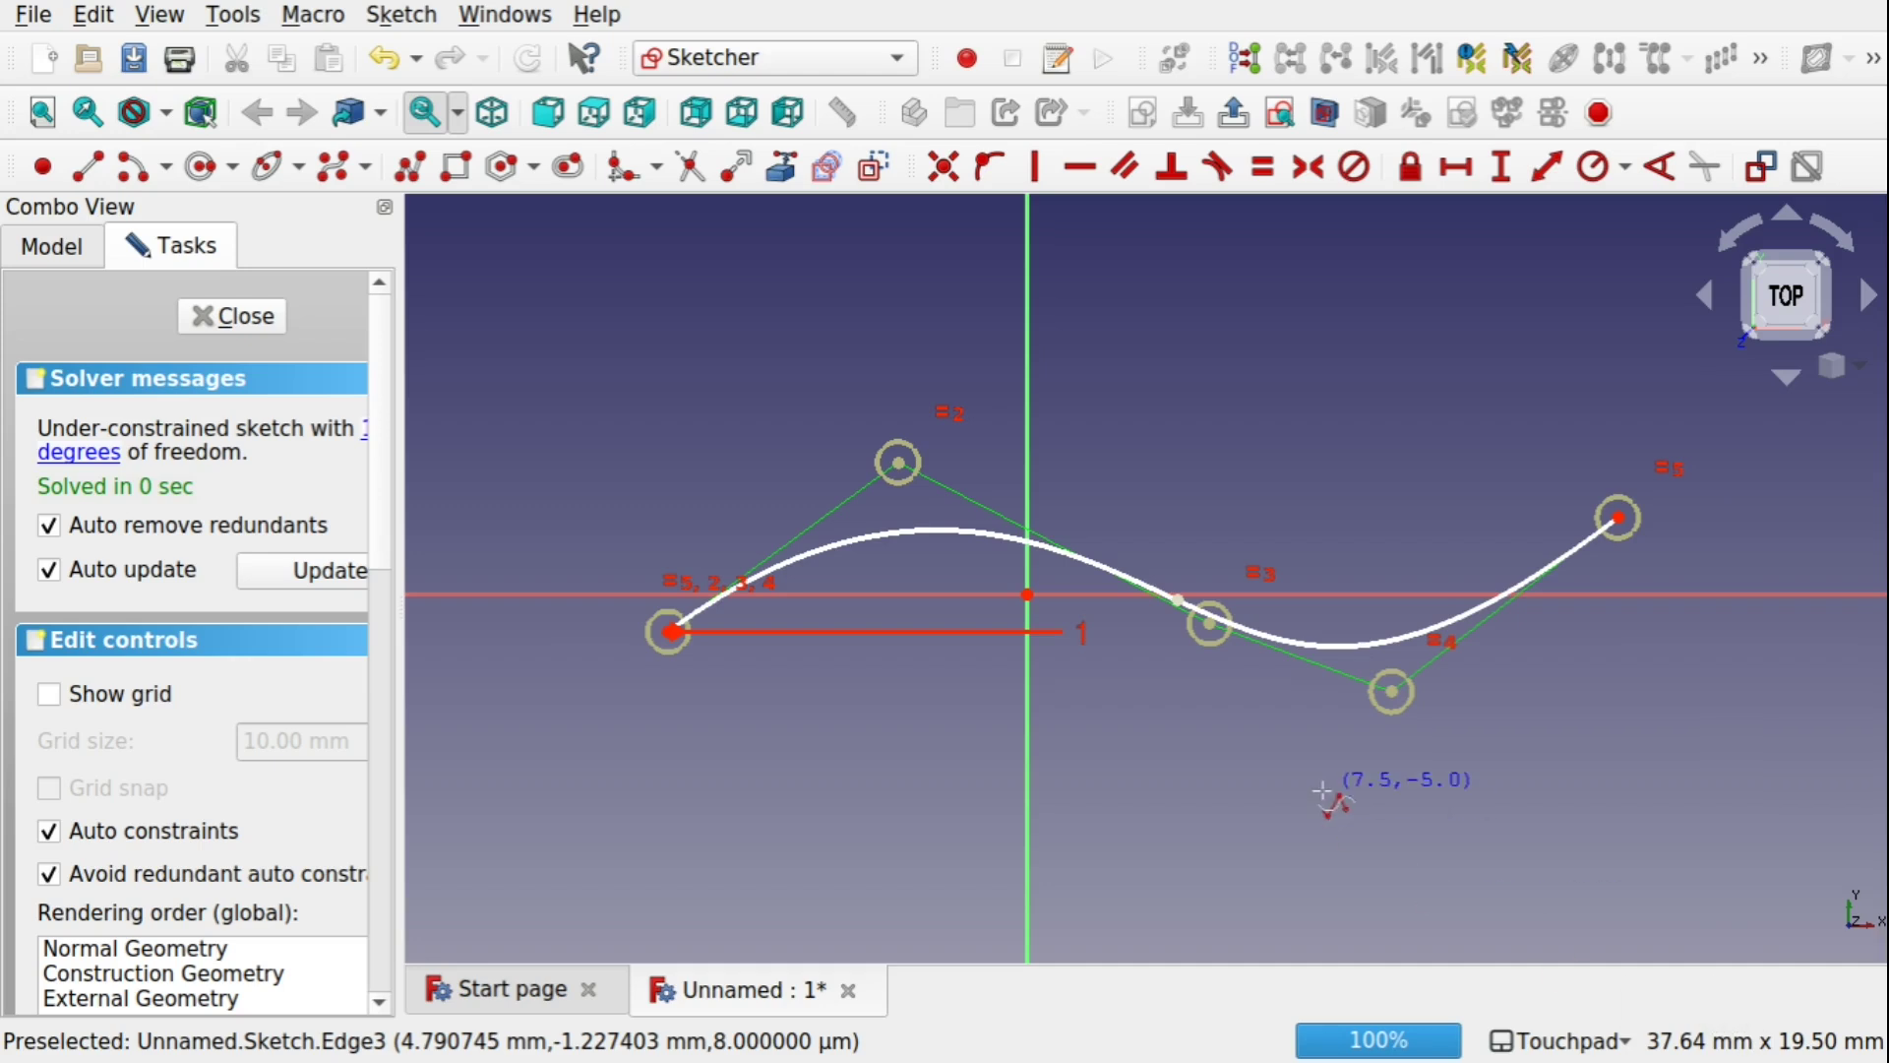
pyautogui.click(232, 315)
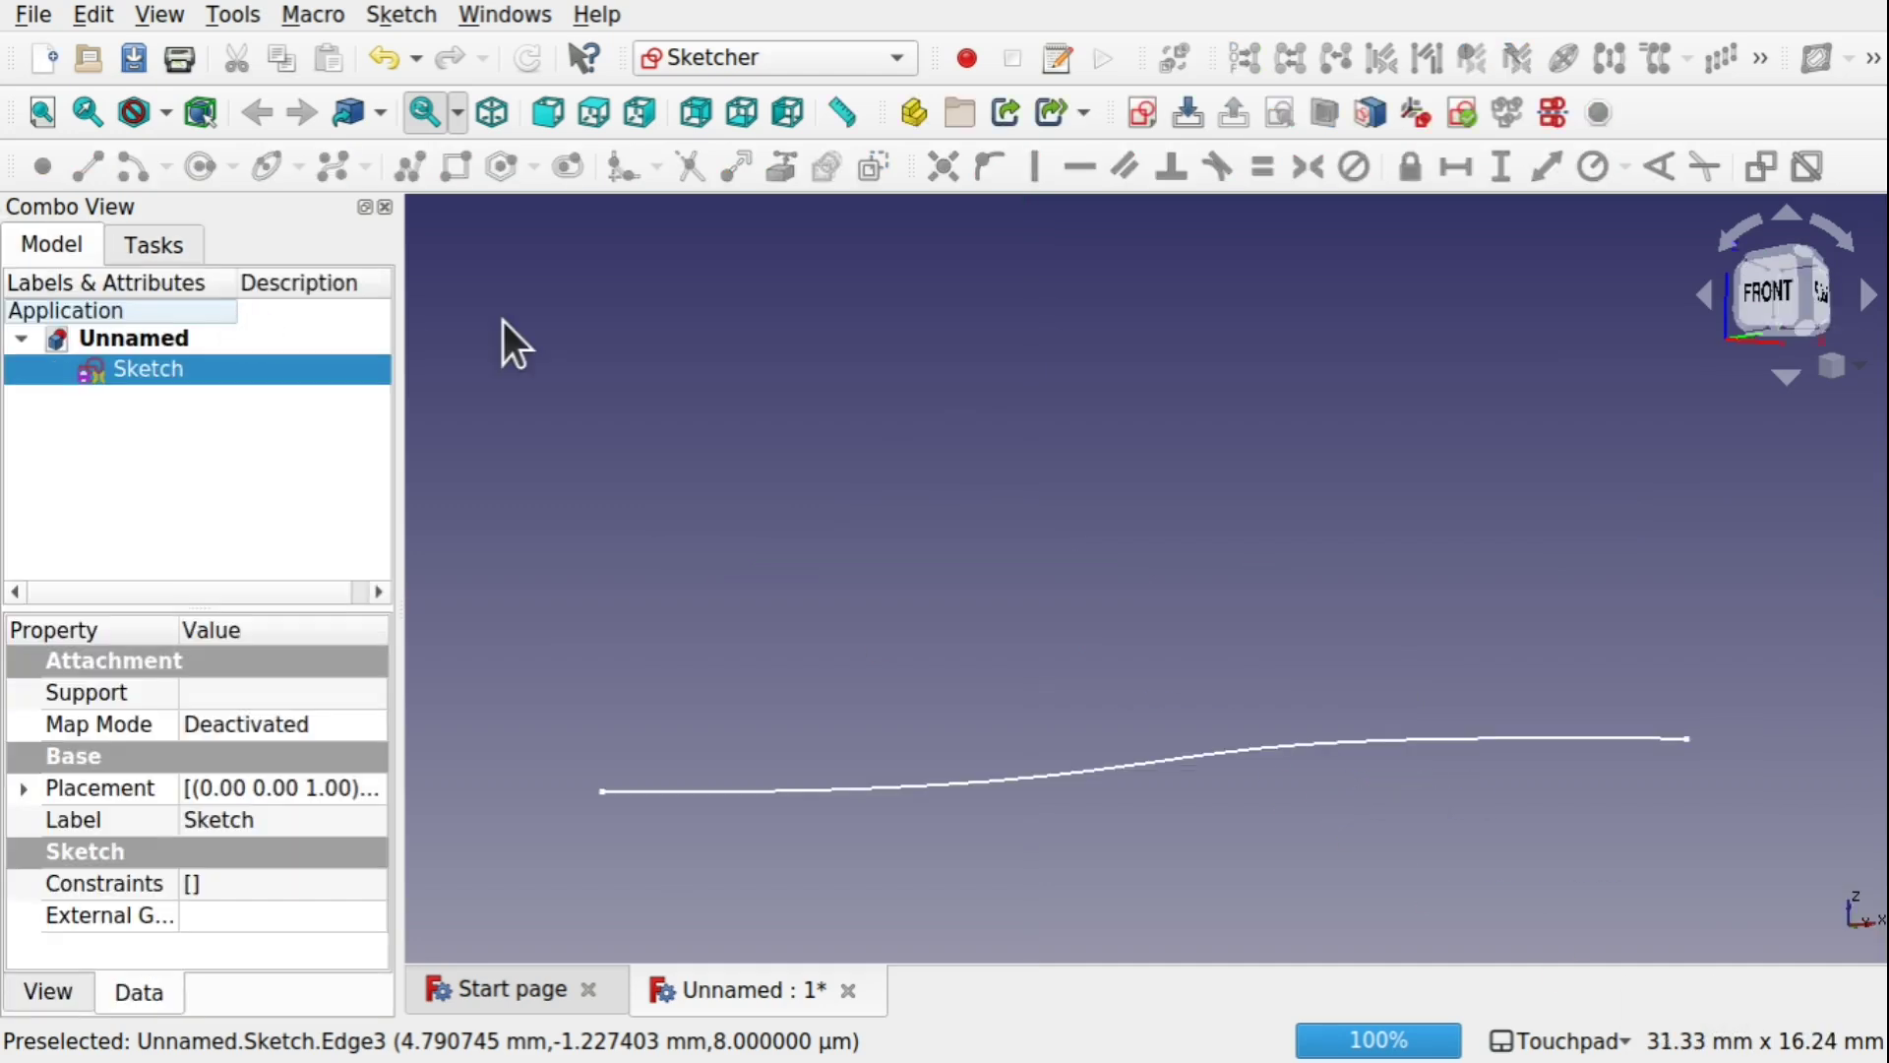
# Step: In the Part workbench, extrude the spline sketch 20 mm along the custom direction Z = -1
pyautogui.keyDown('shift'); pyautogui.moveTo(1295, 629); pyautogui.dragTo(1239, 664); pyautogui.keyUp('shift')
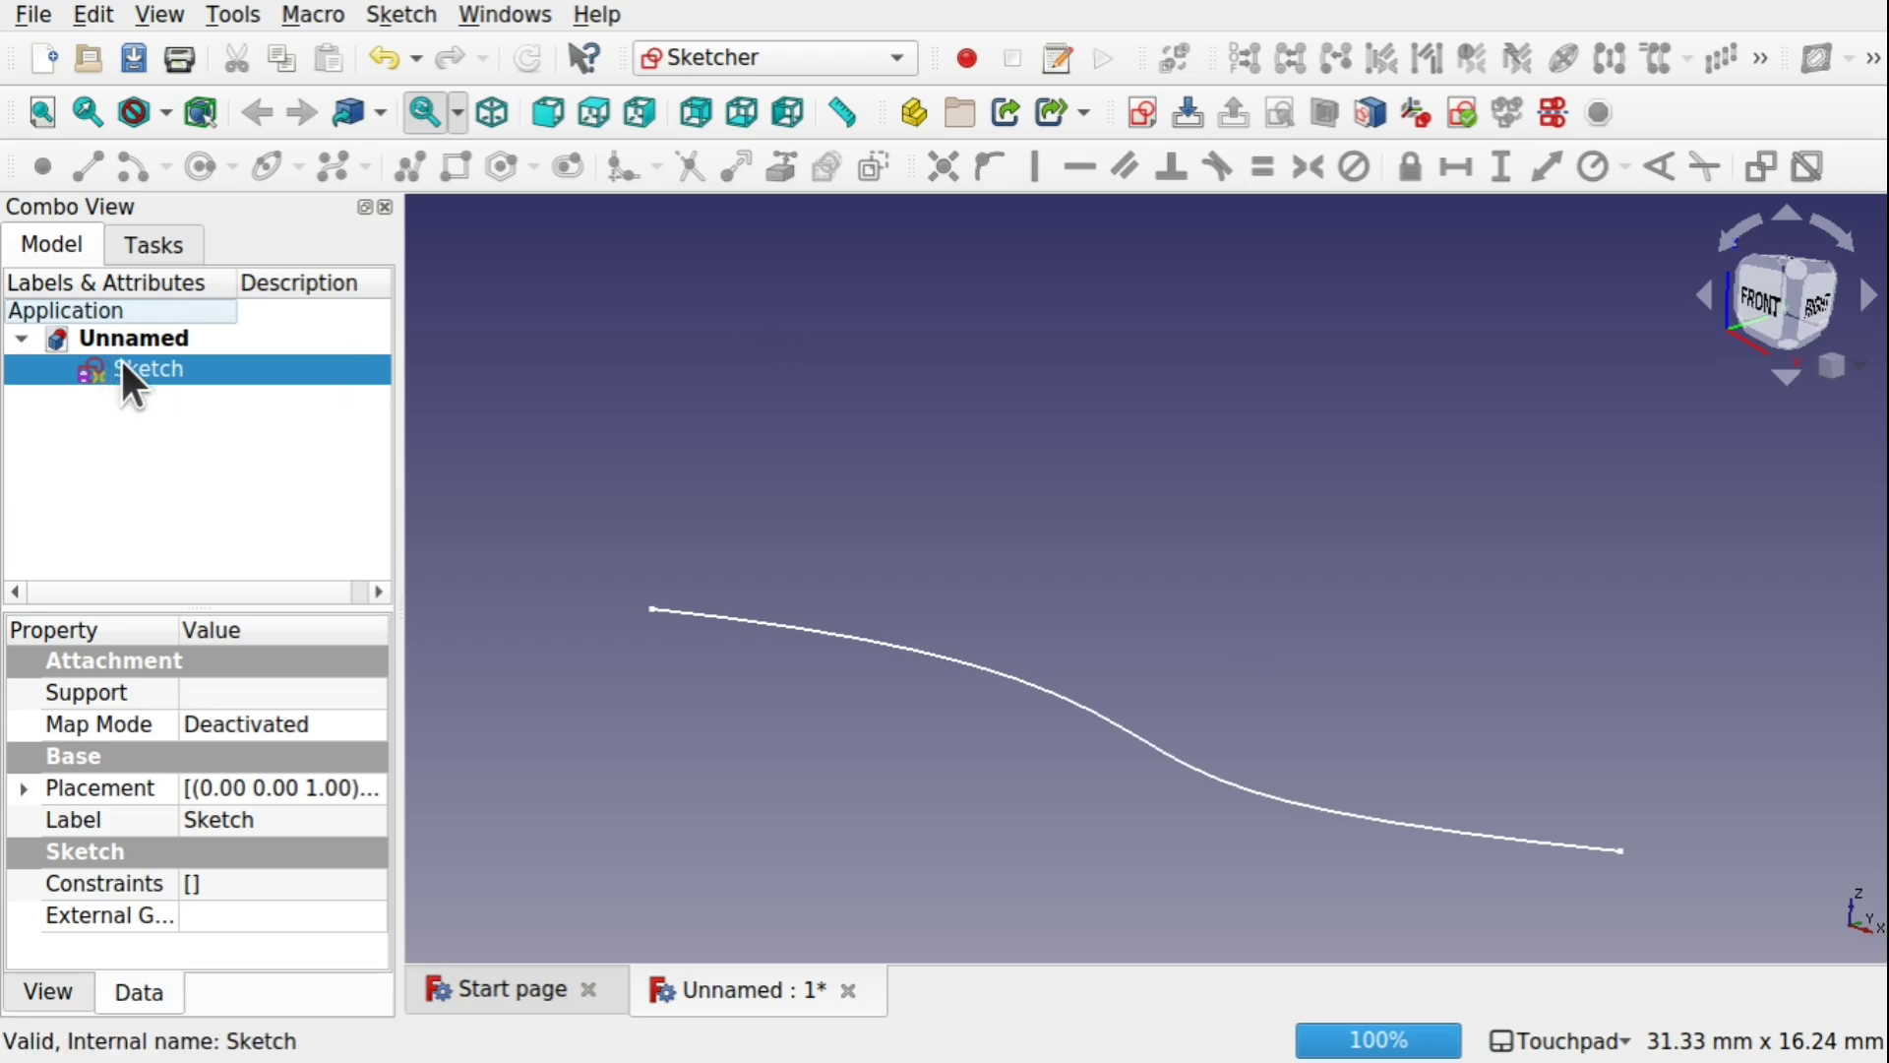
pyautogui.click(772, 57)
pyautogui.click(758, 611)
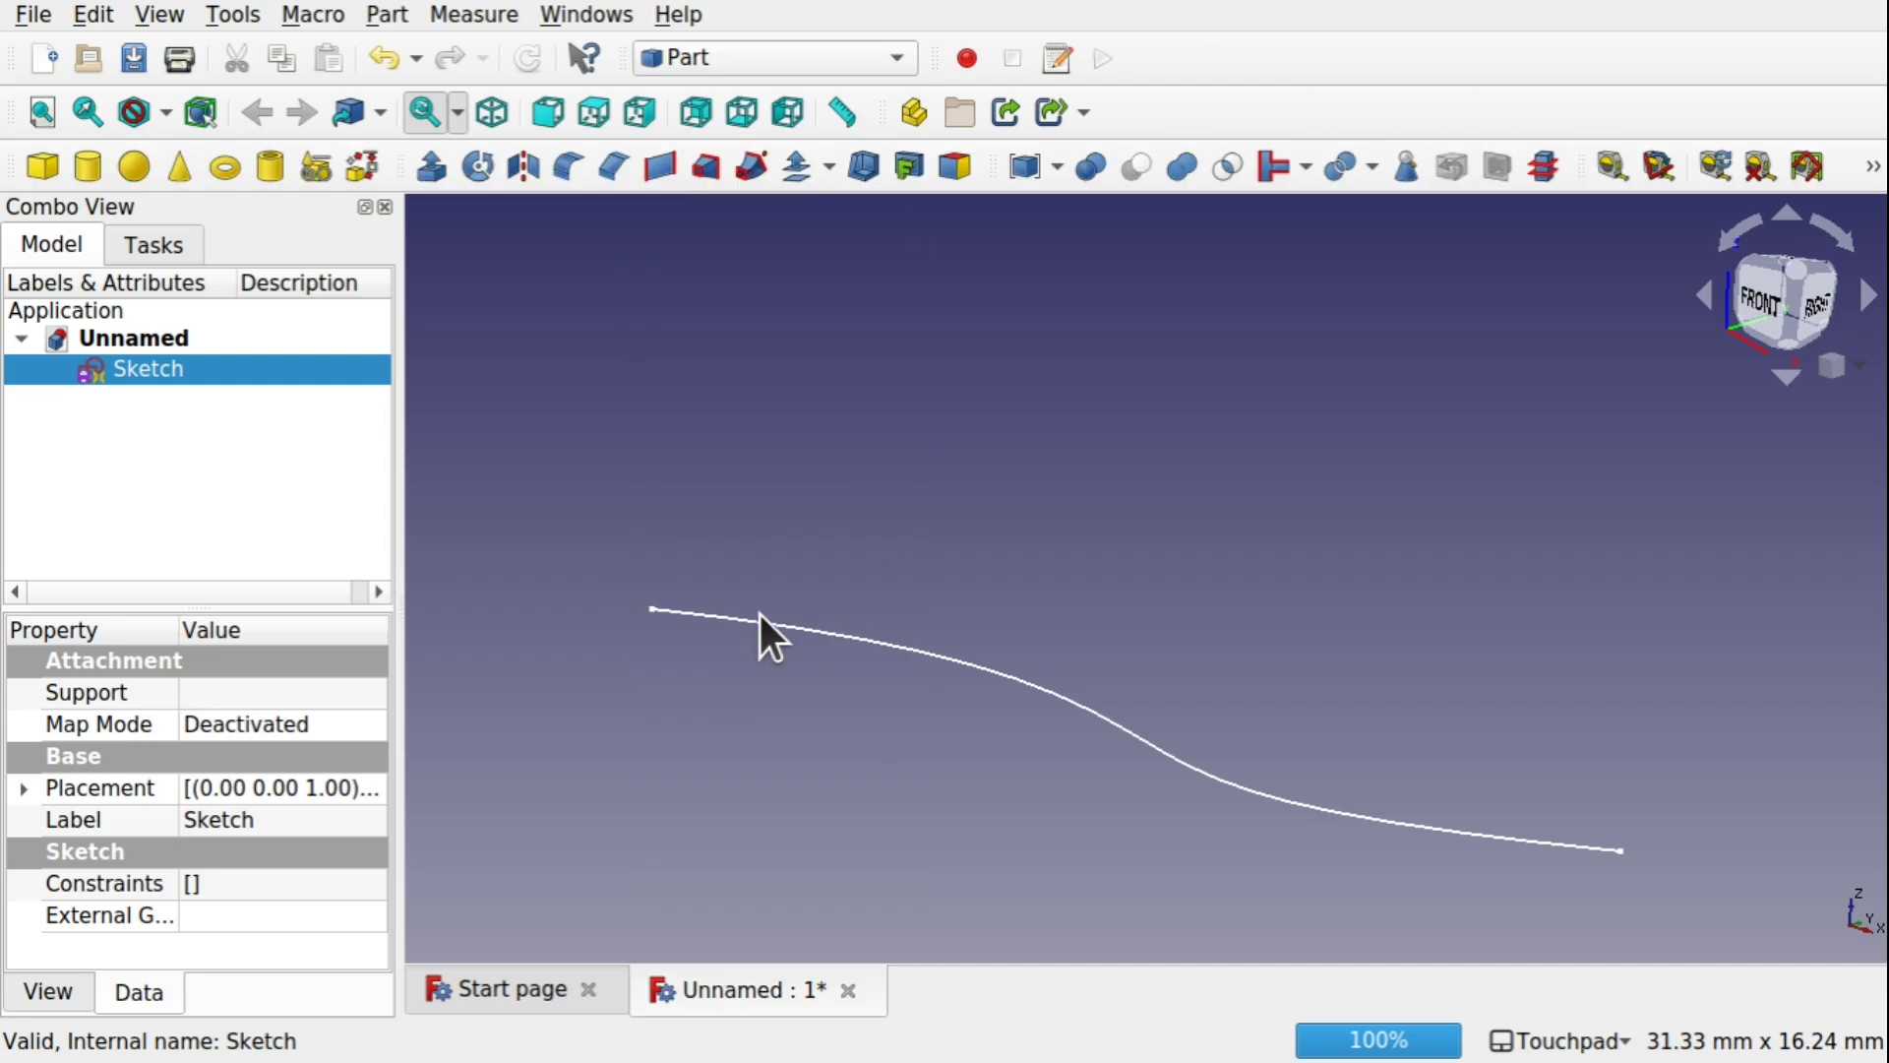
pyautogui.click(432, 165)
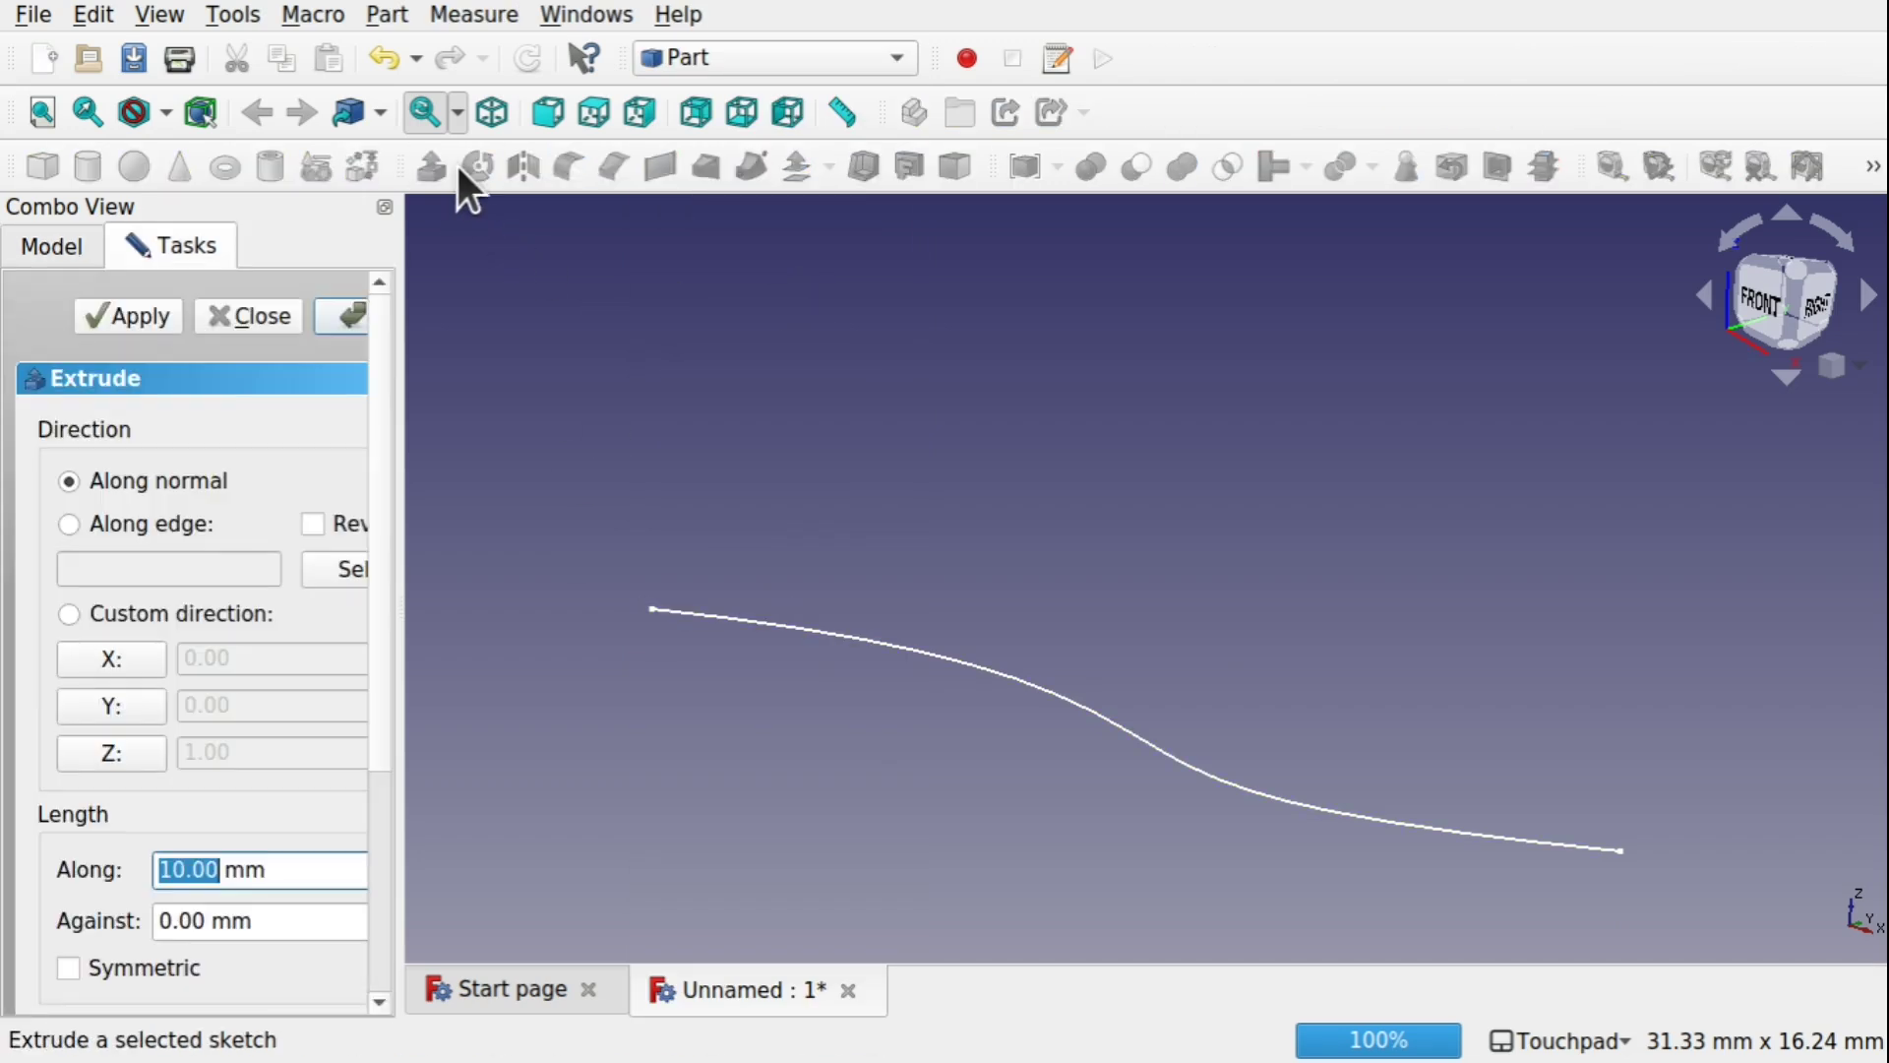
pyautogui.moveTo(393, 489); pyautogui.dragTo(668, 463)
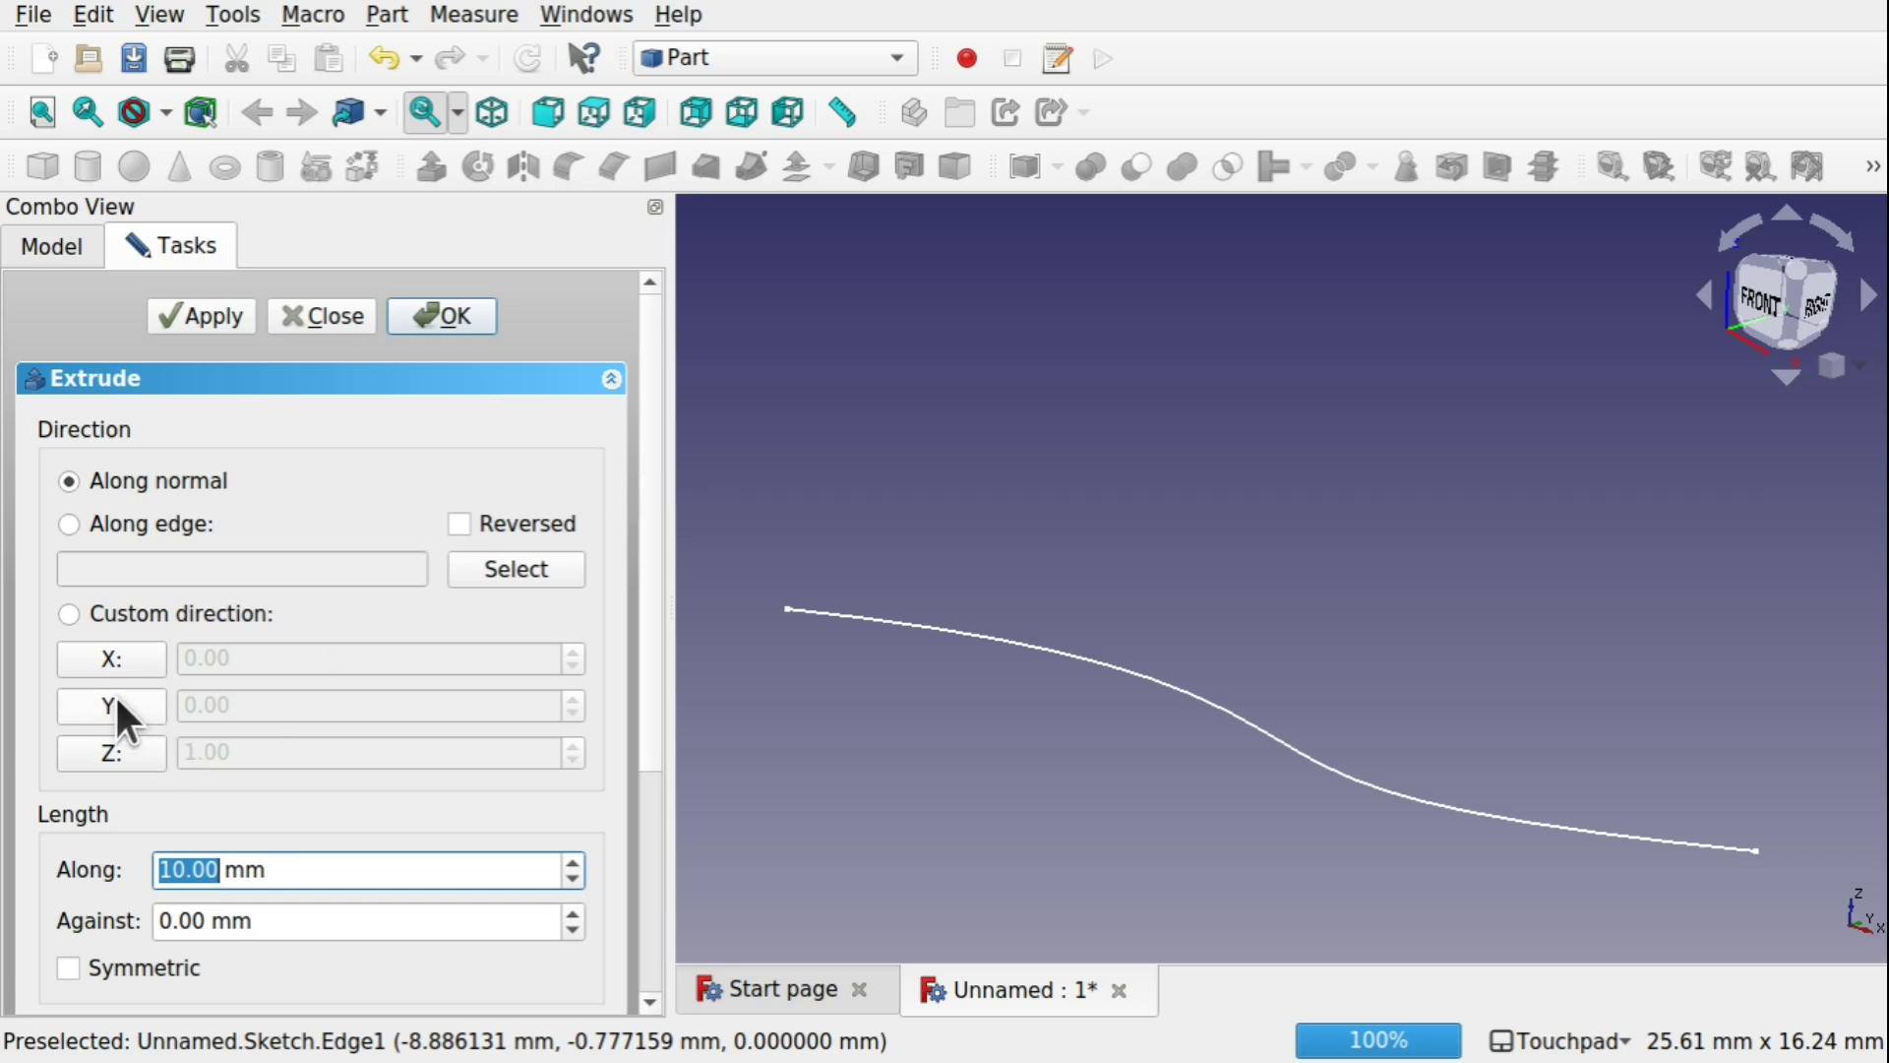
pyautogui.click(112, 755)
pyautogui.moveTo(1724, 728)
pyautogui.keyDown('shift'); pyautogui.mouseDown()
pyautogui.moveTo(1644, 755)
pyautogui.moveTo(1729, 706)
pyautogui.moveTo(1709, 705)
pyautogui.mouseUp(); pyautogui.keyUp('shift')
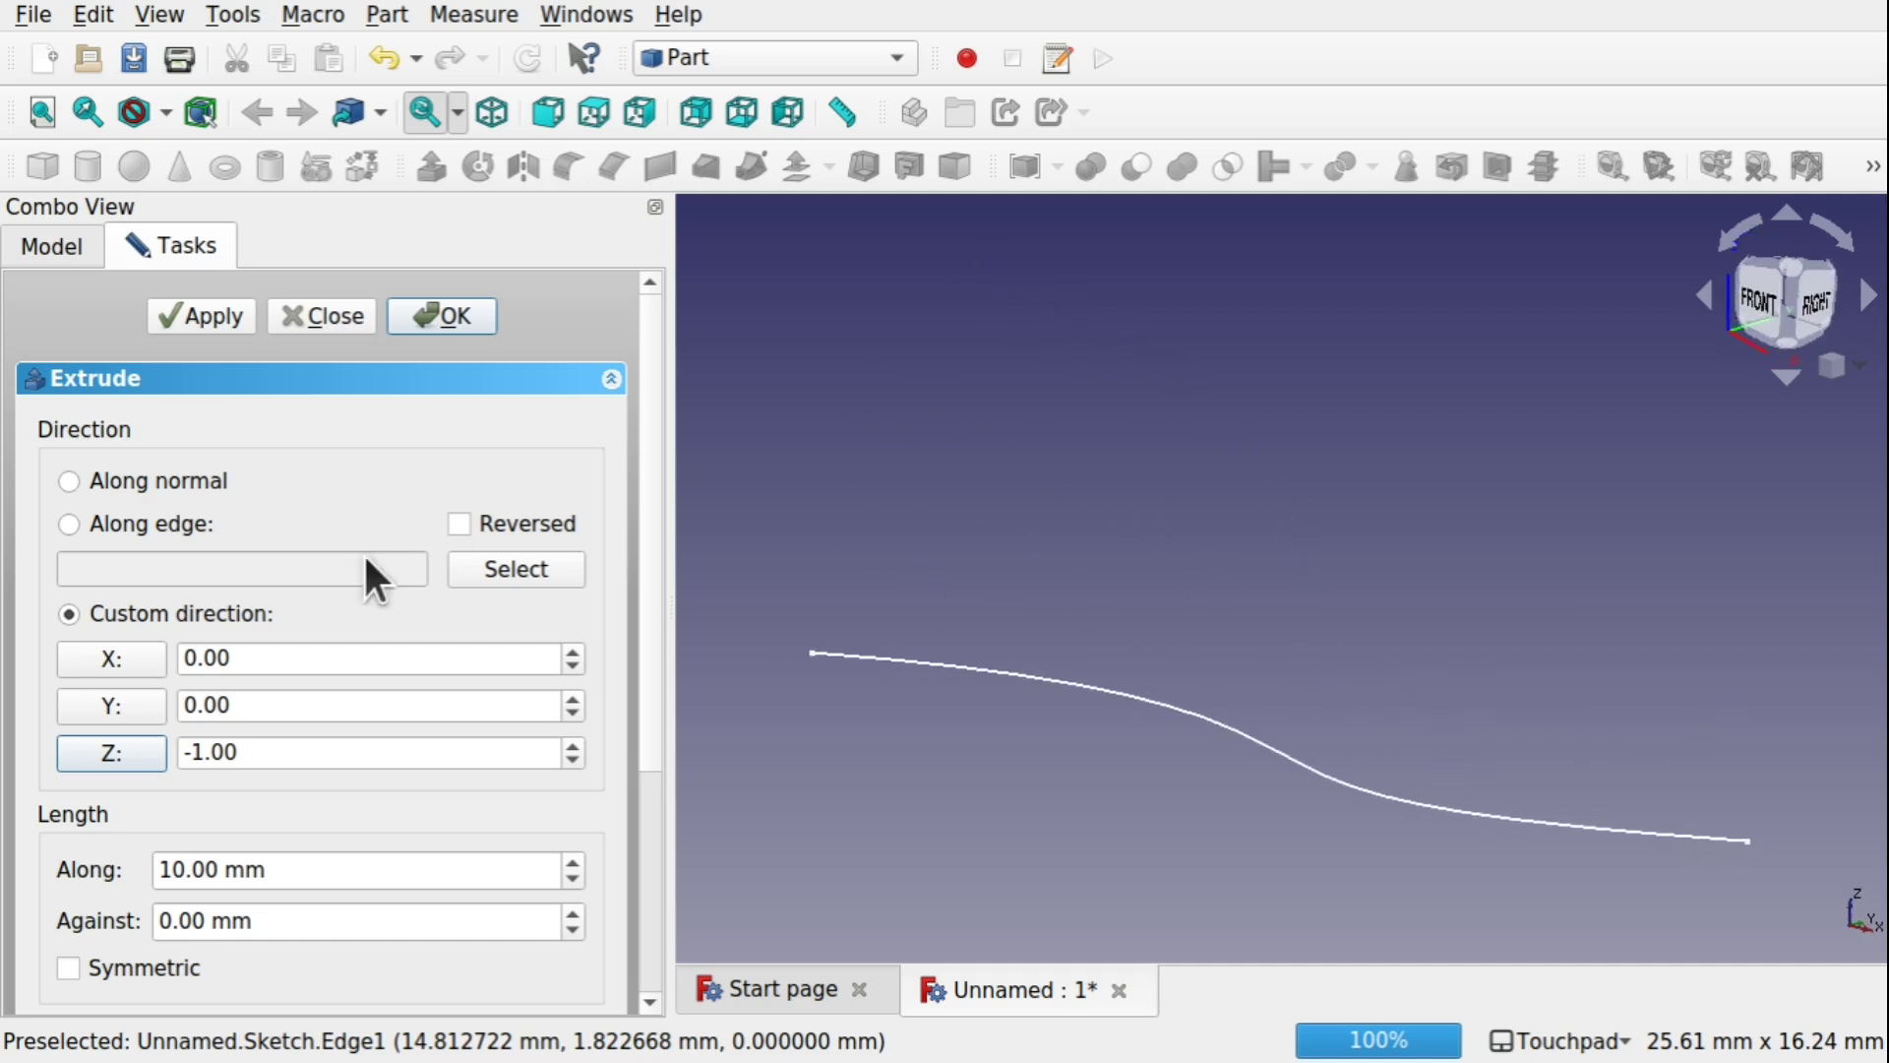
pyautogui.doubleClick(163, 868)
pyautogui.write('20')
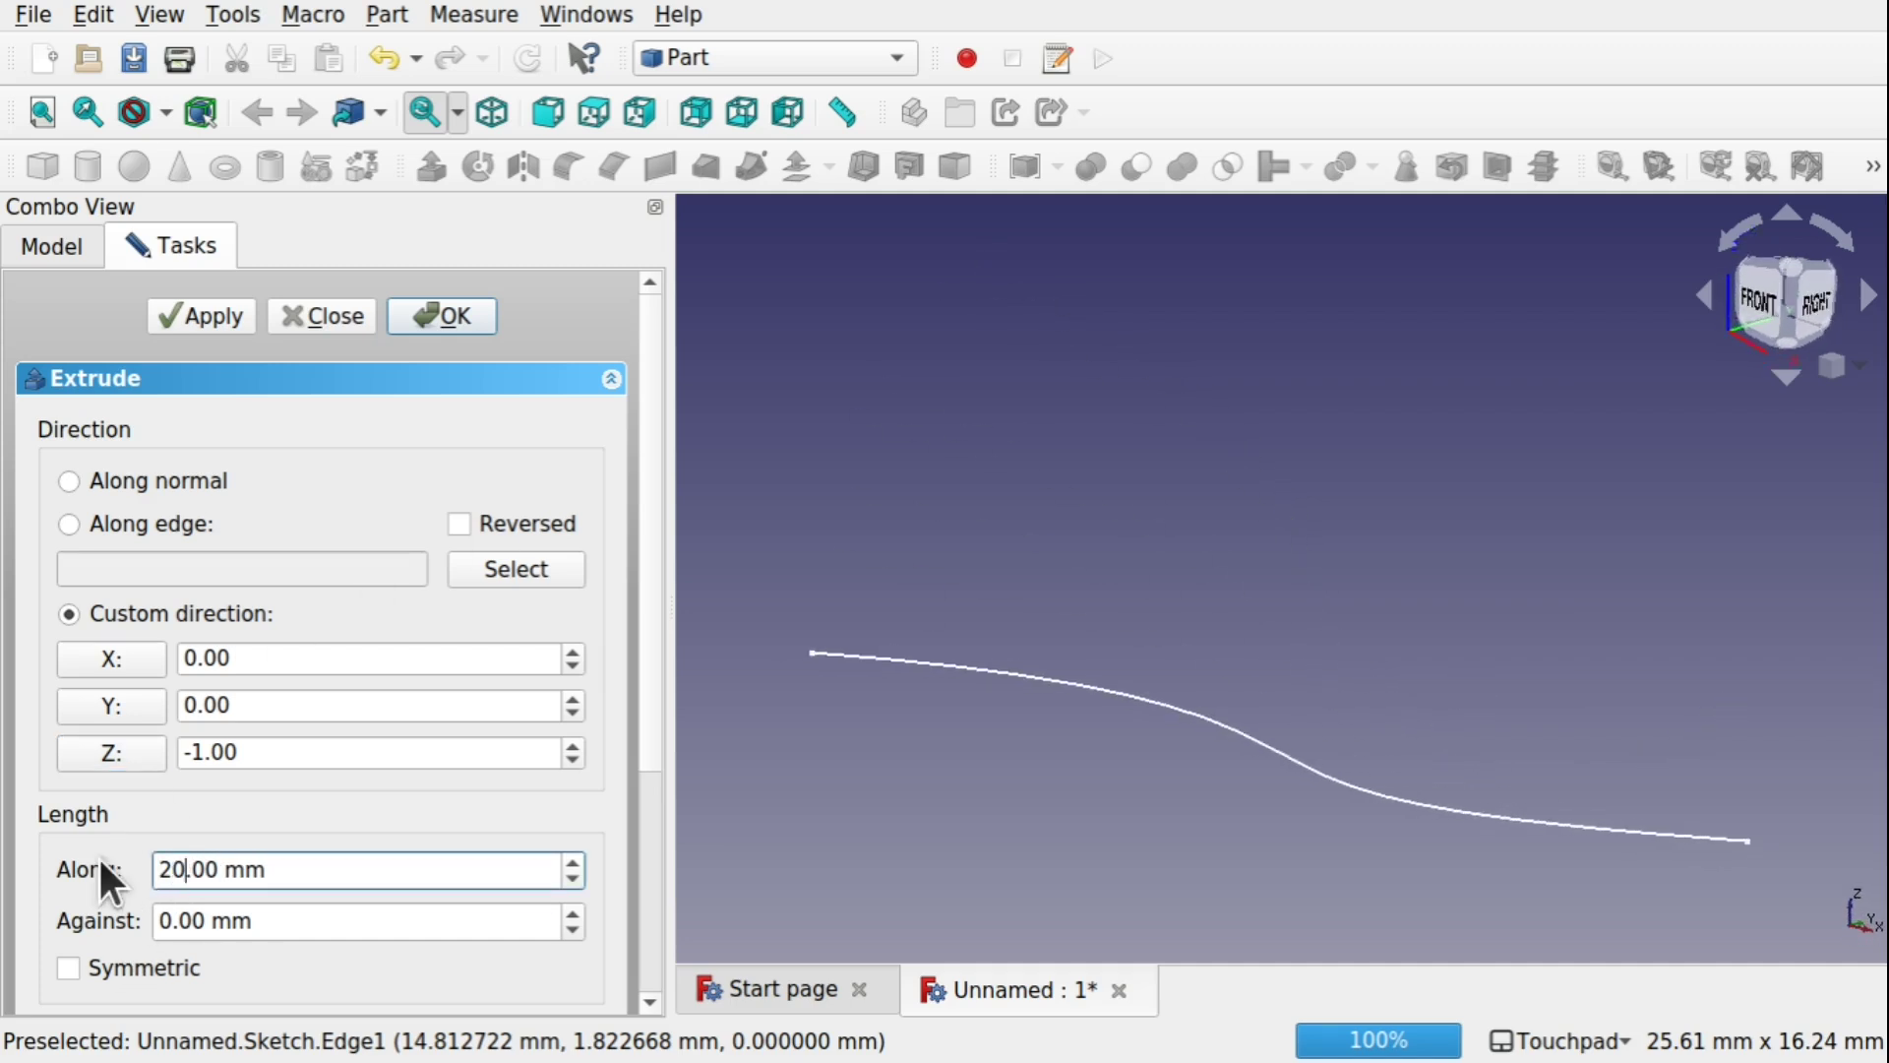
pyautogui.press('Return')
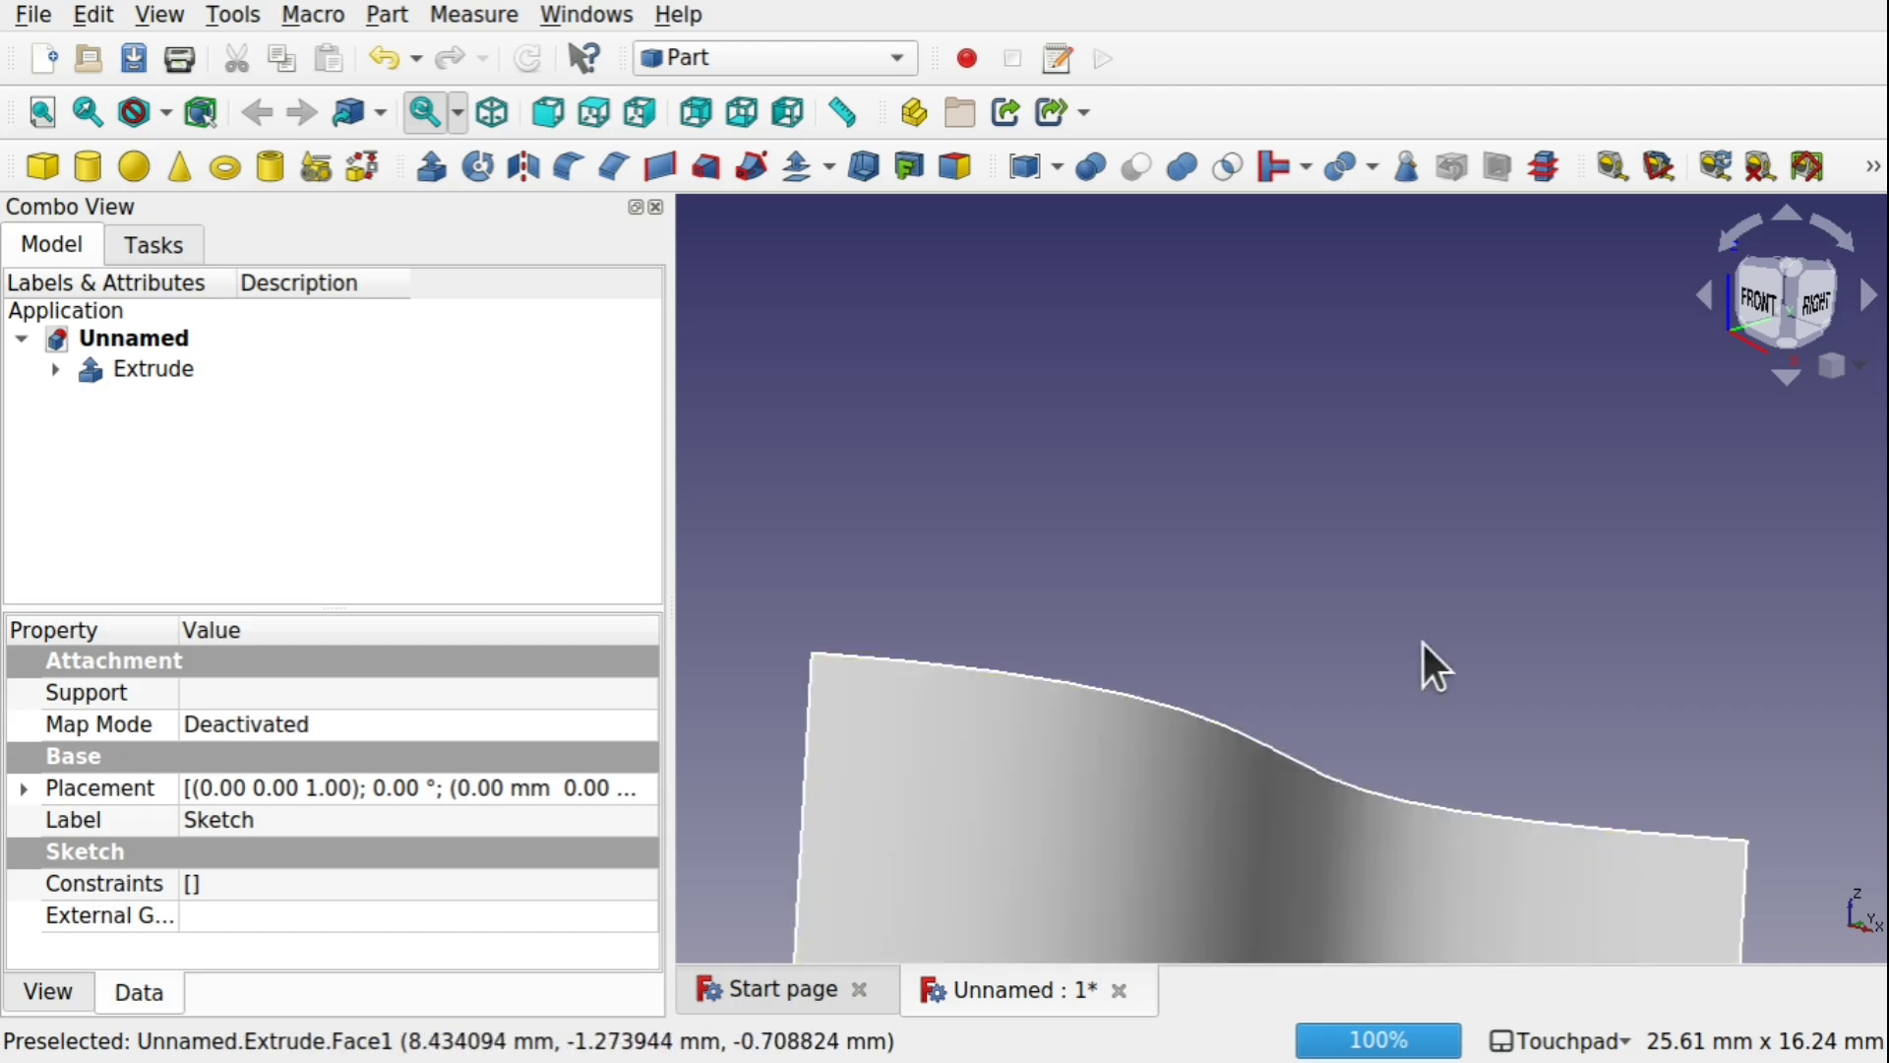
# Step: Close the start page and start a Sketcher sketch attached to the curved extruded face with the InertialCS map mode
pyautogui.keyDown('shift'); pyautogui.moveTo(1422, 644); pyautogui.dragTo(1408, 195); pyautogui.keyUp('shift')
pyautogui.scroll(-5, 1408, 206)
pyautogui.scroll(2, 1408, 206)
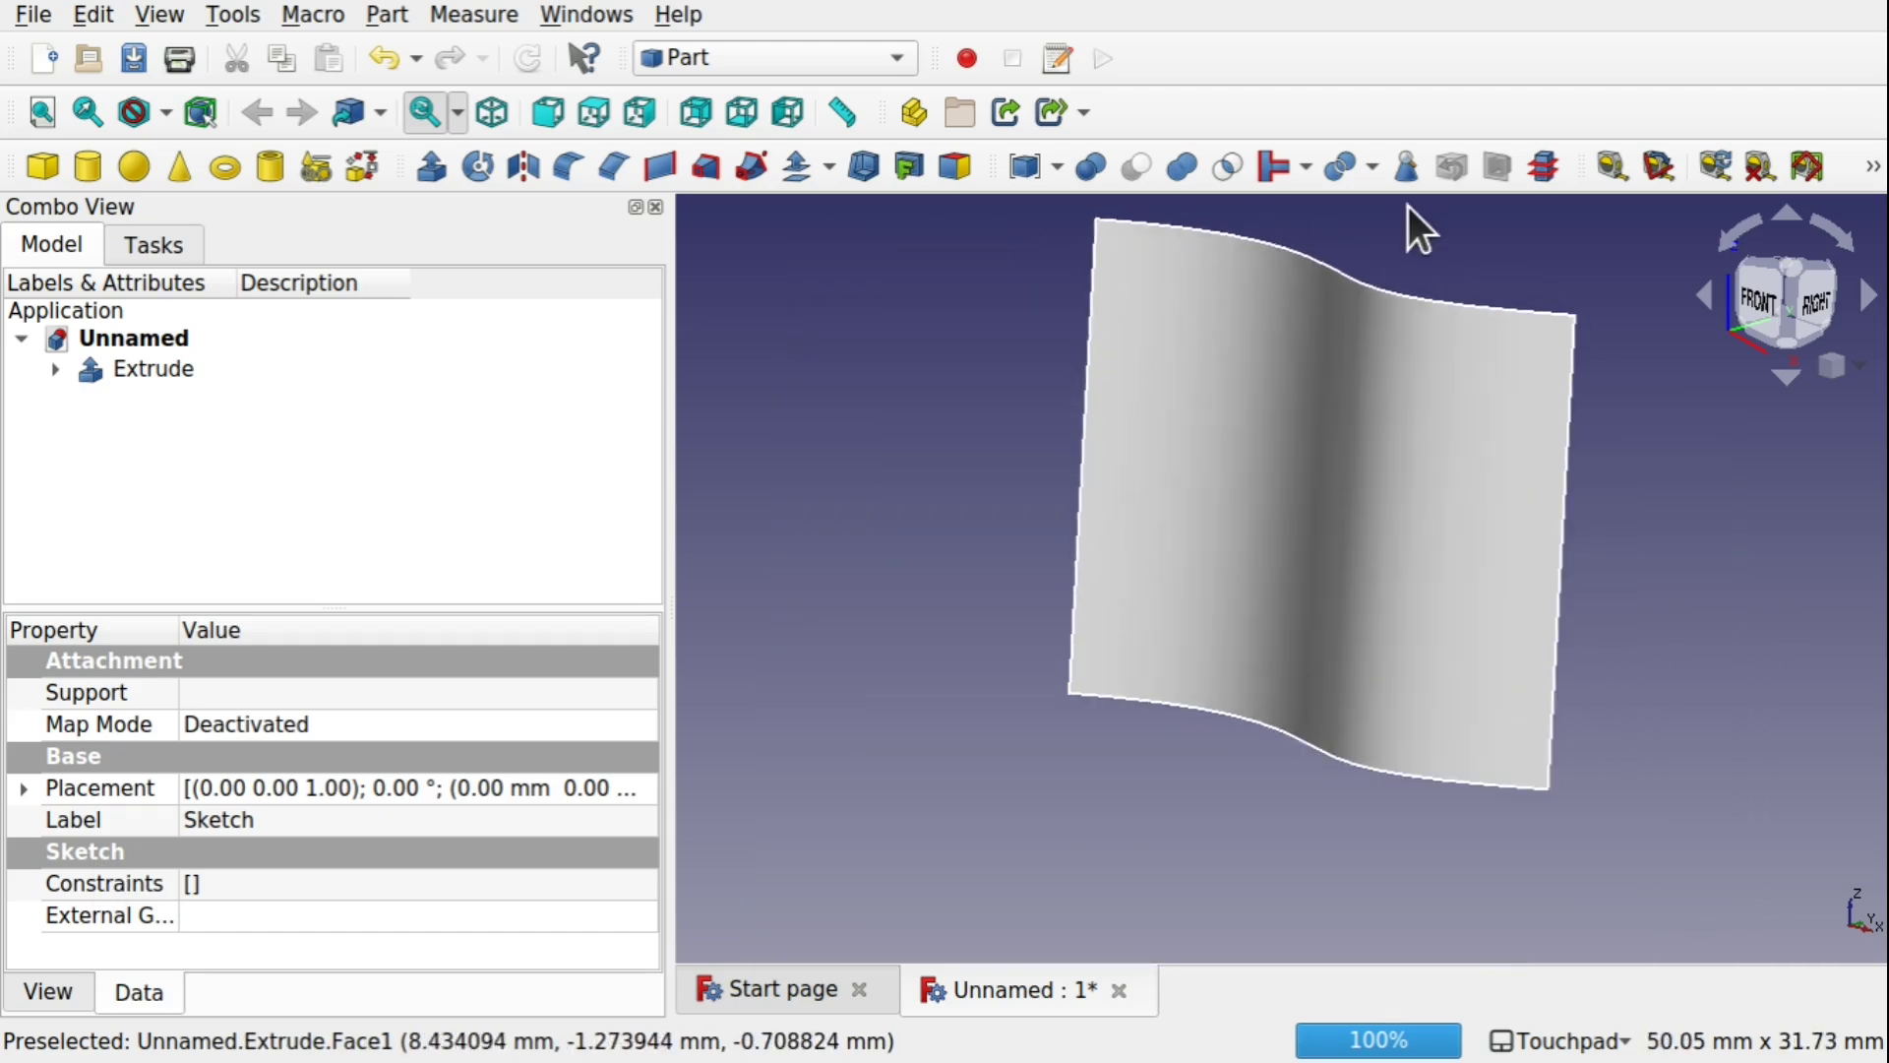
pyautogui.keyDown('alt'); pyautogui.moveTo(1460, 316); pyautogui.dragTo(1071, 547); pyautogui.keyUp('alt')
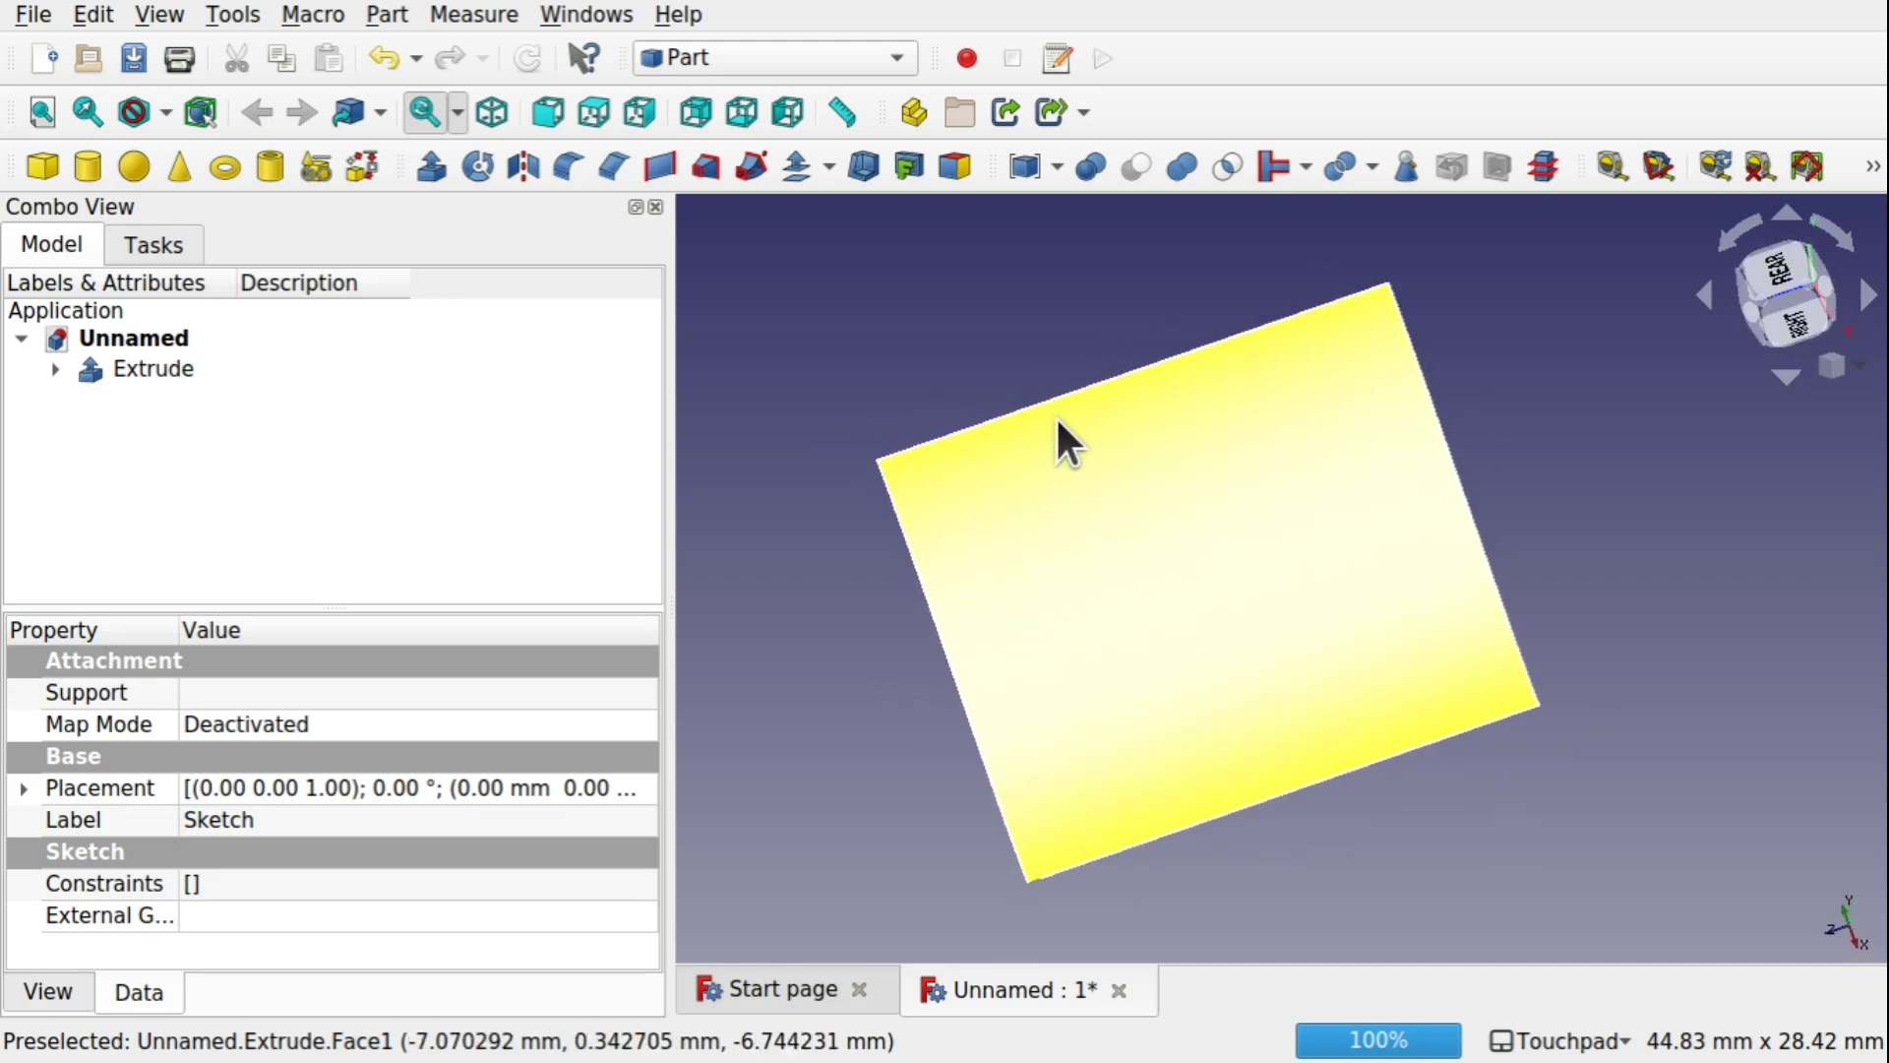
pyautogui.click(800, 57)
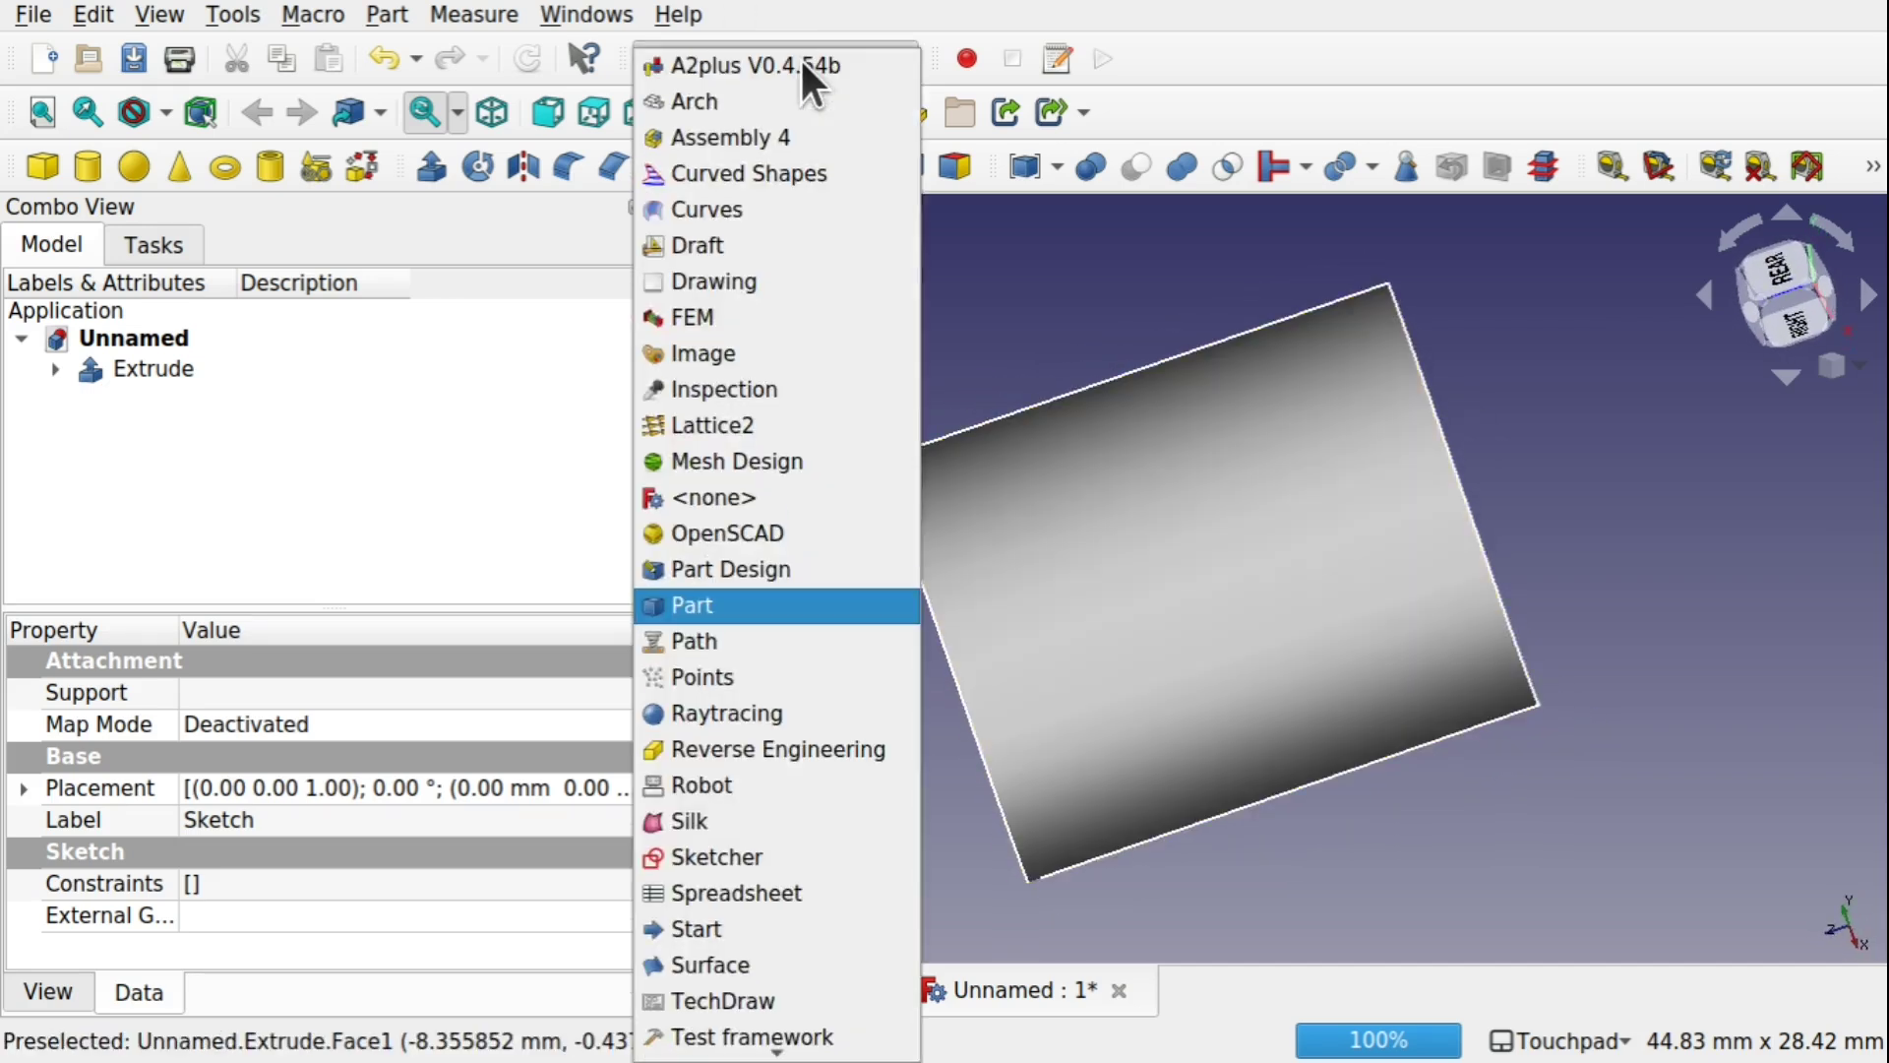
pyautogui.click(792, 852)
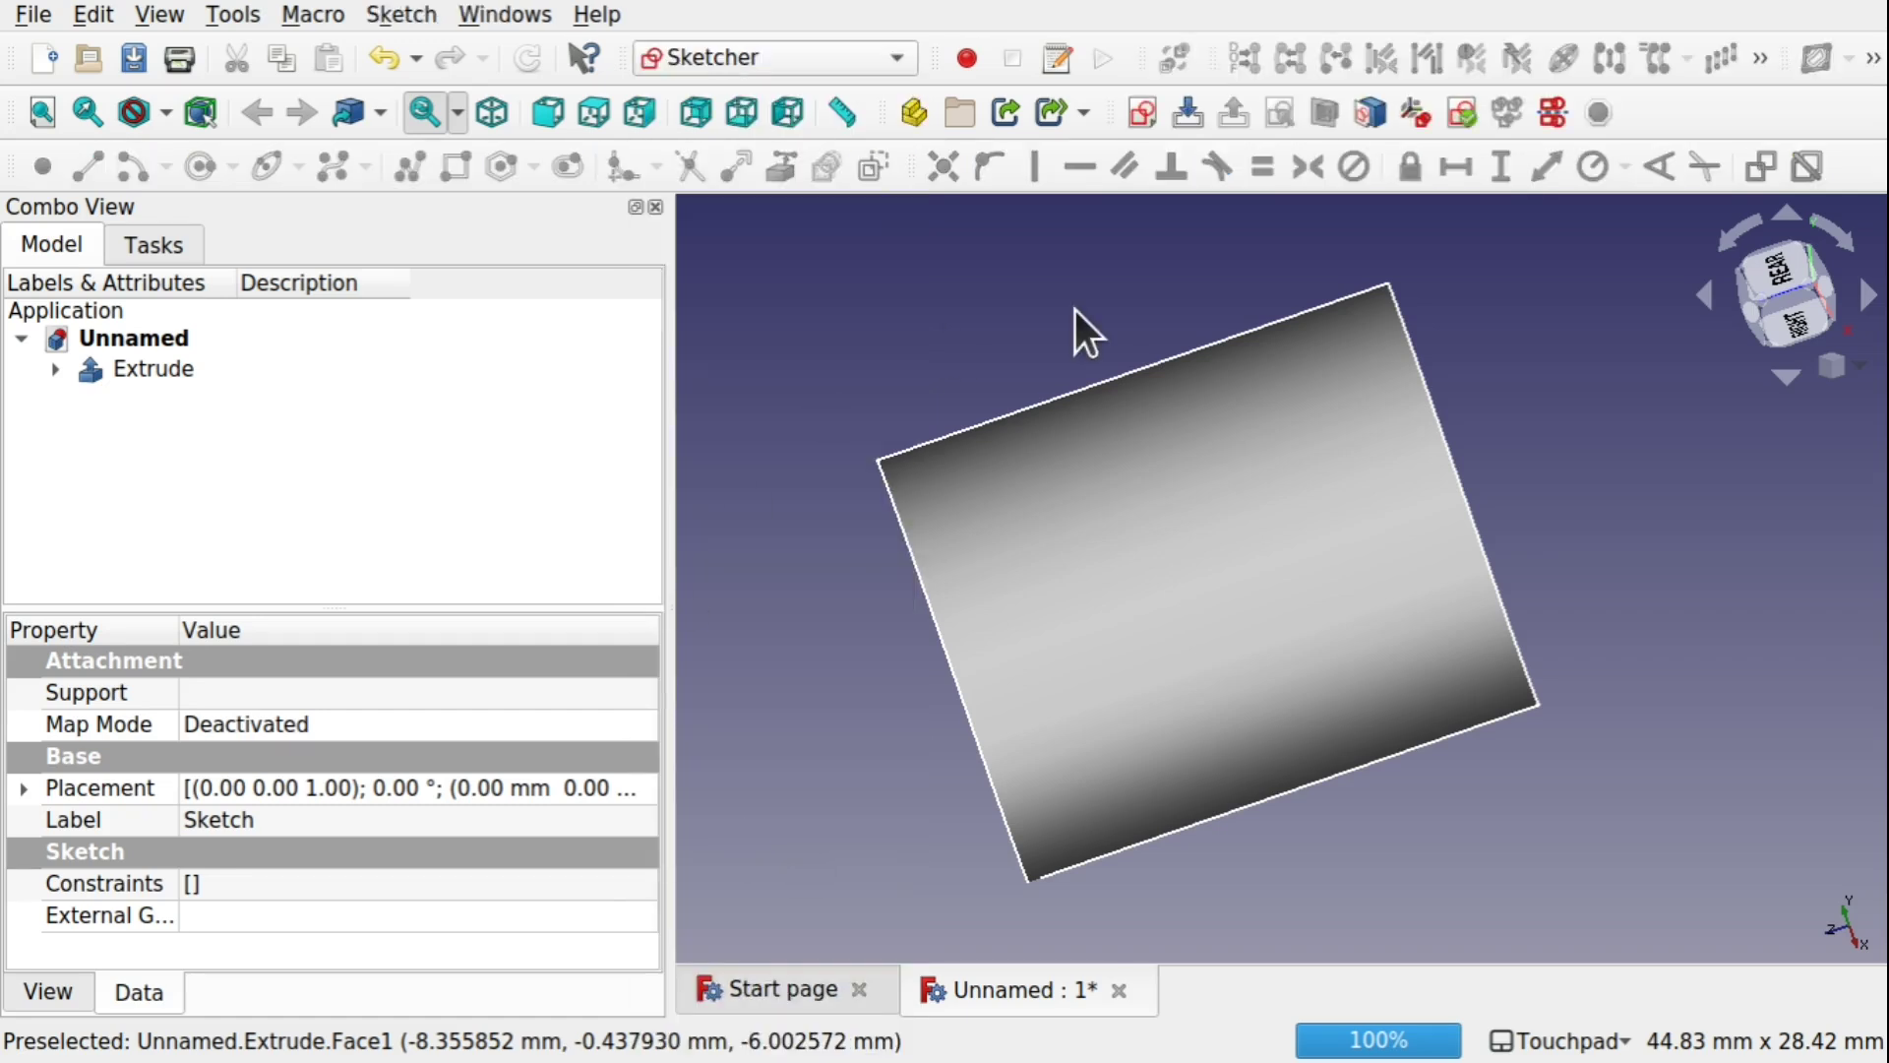
pyautogui.moveTo(668, 481); pyautogui.dragTo(438, 485)
pyautogui.click(630, 991)
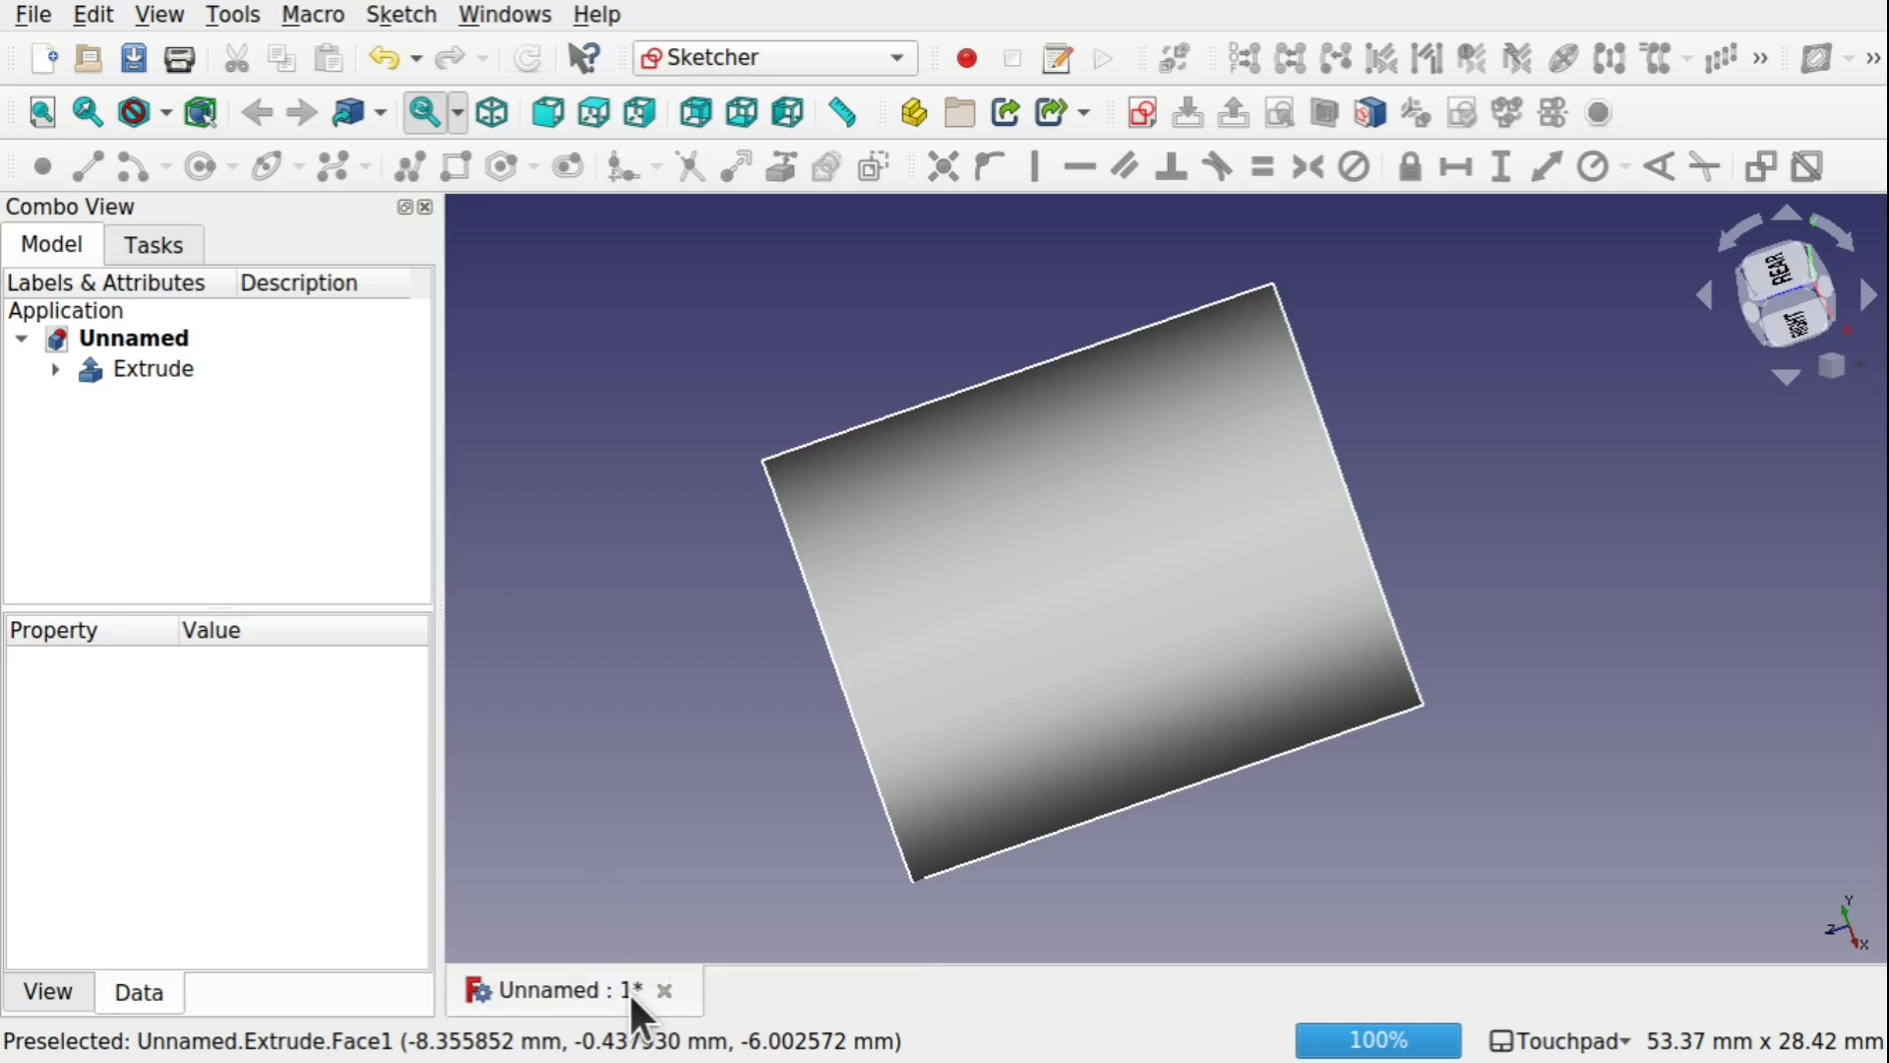
pyautogui.click(1048, 579)
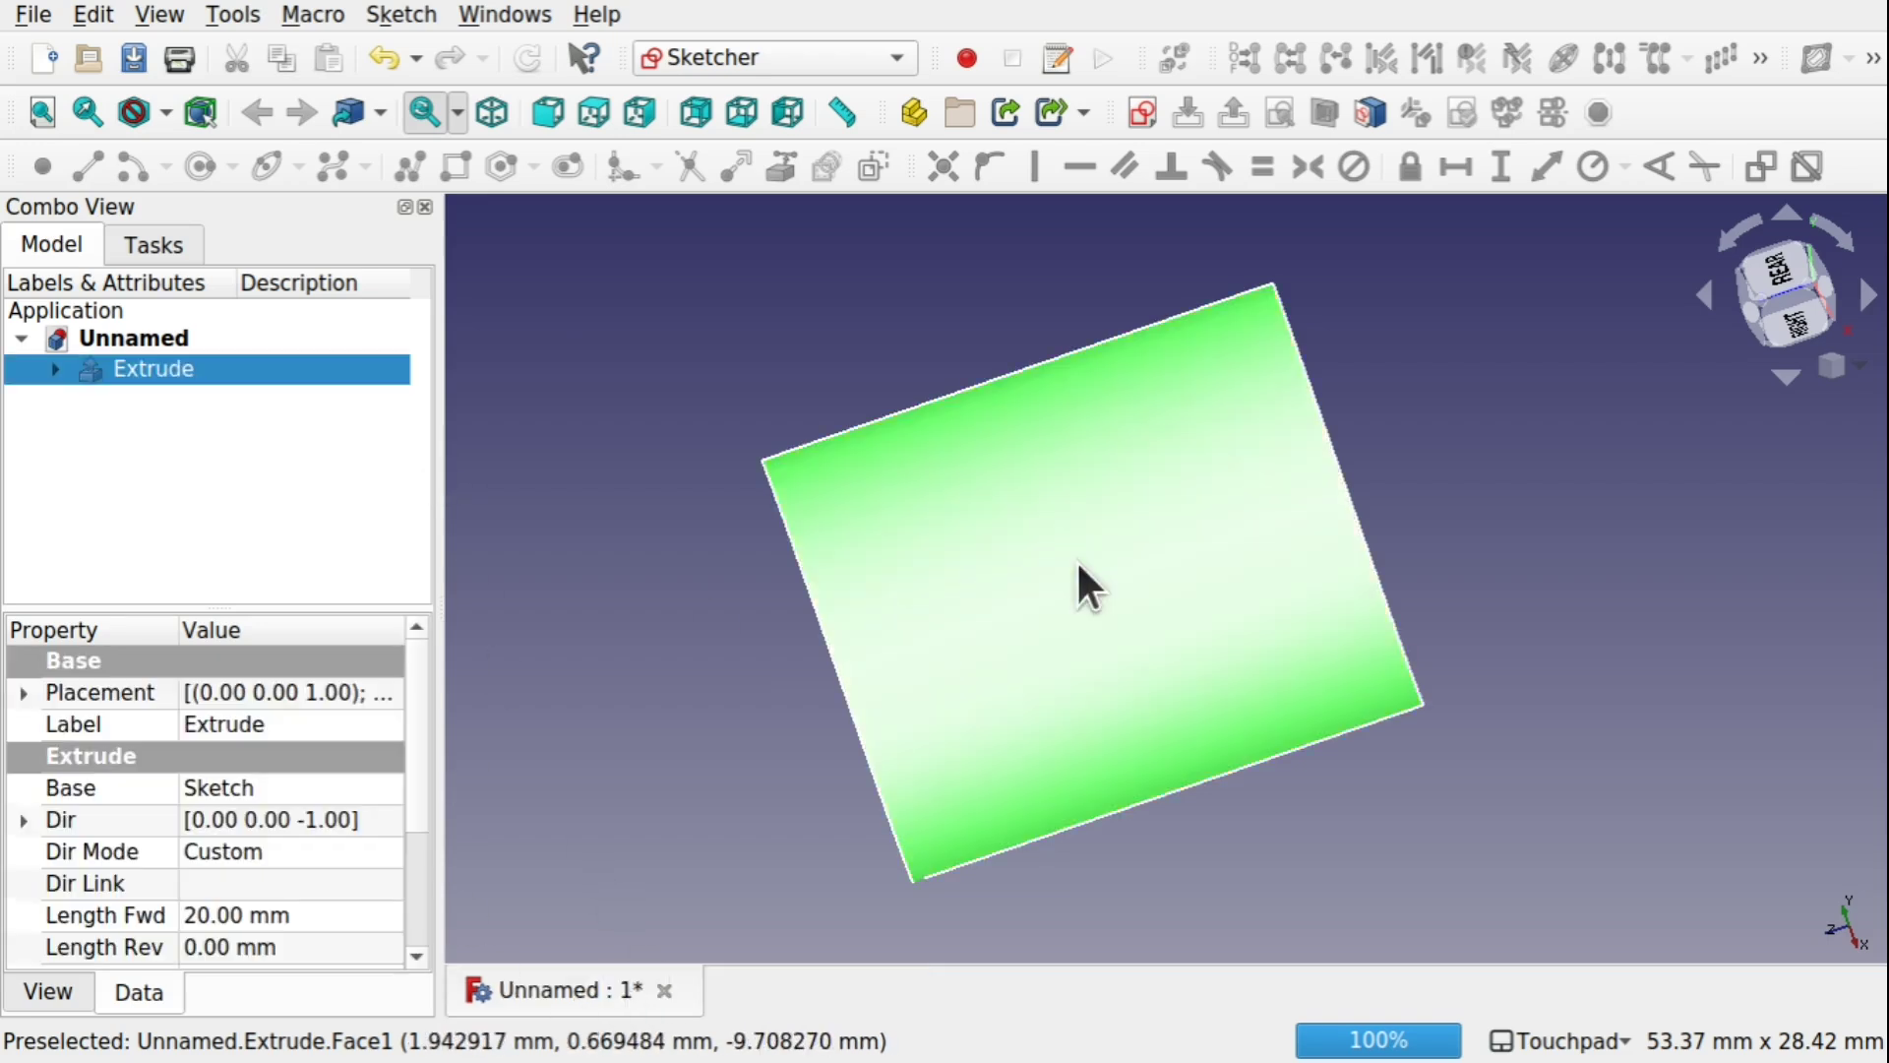
pyautogui.click(1141, 114)
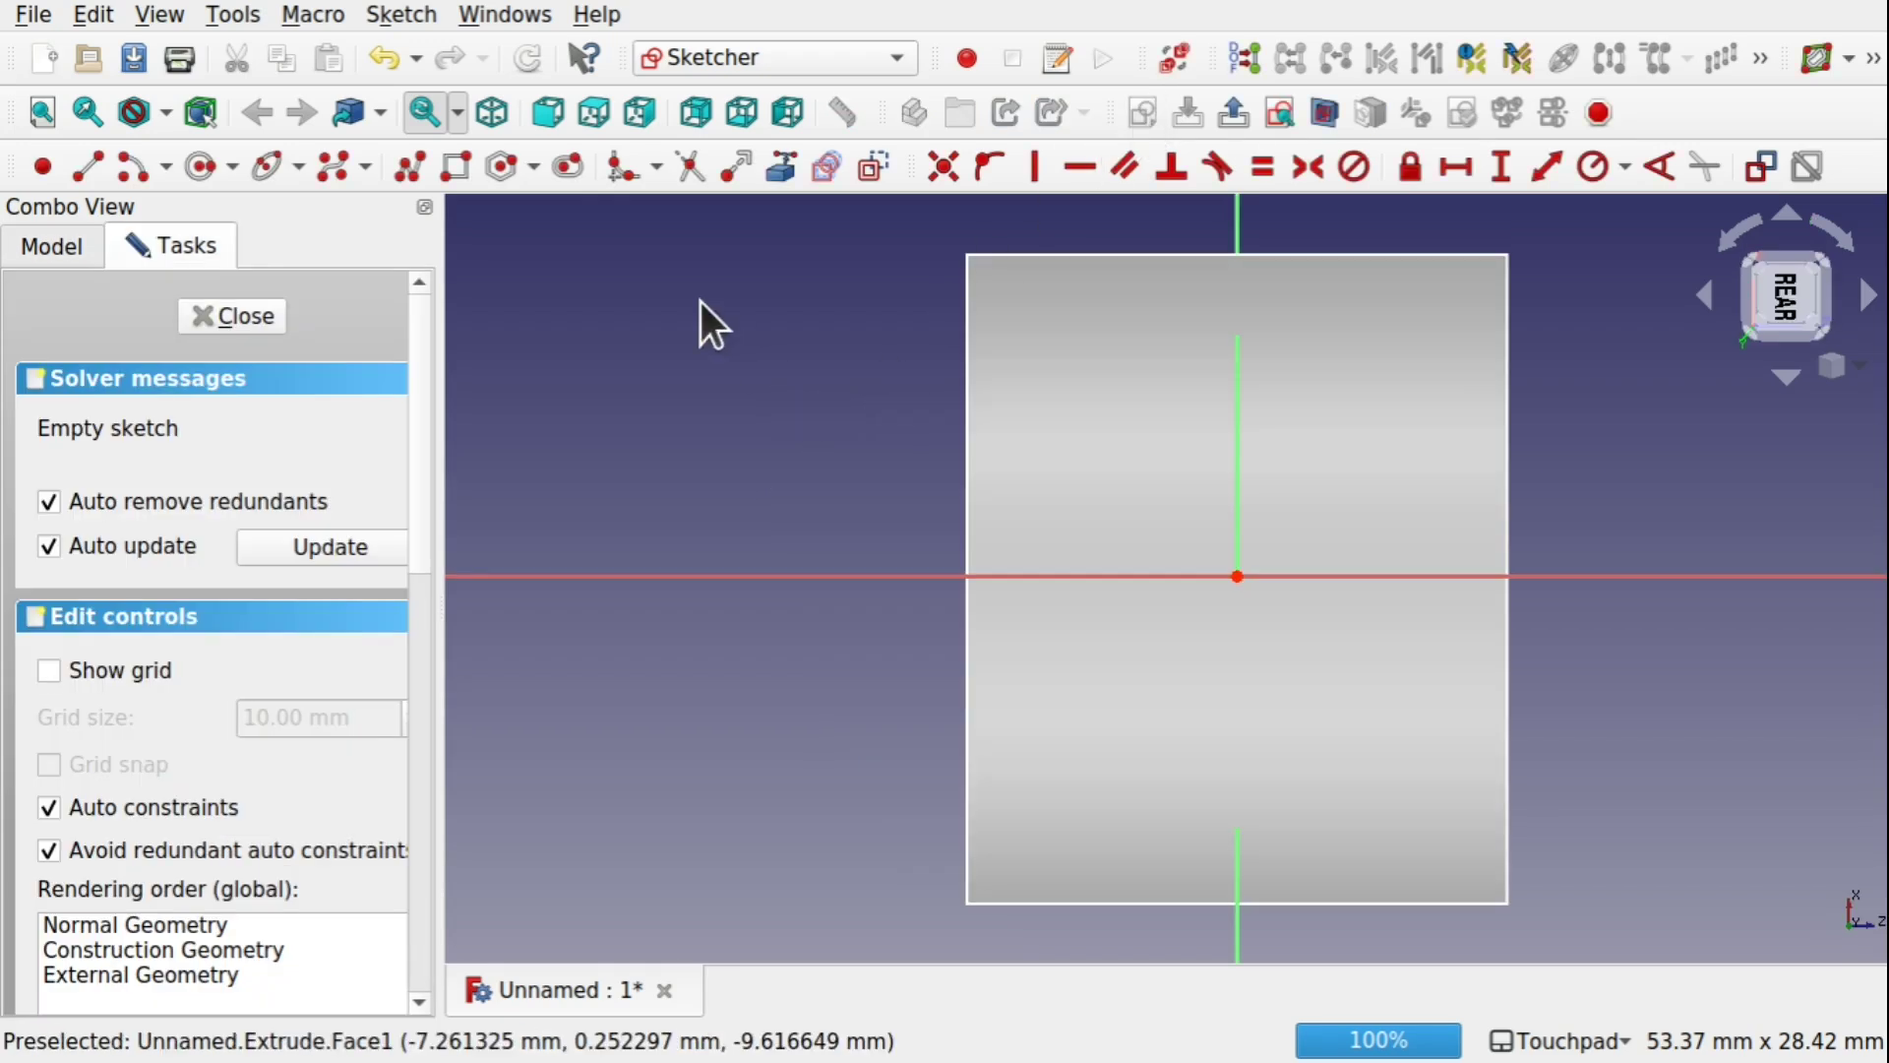
# Step: Draw a rectangle about 21 x 25 mm that slightly overlaps the curved surface's outline on all sides
pyautogui.click(457, 167)
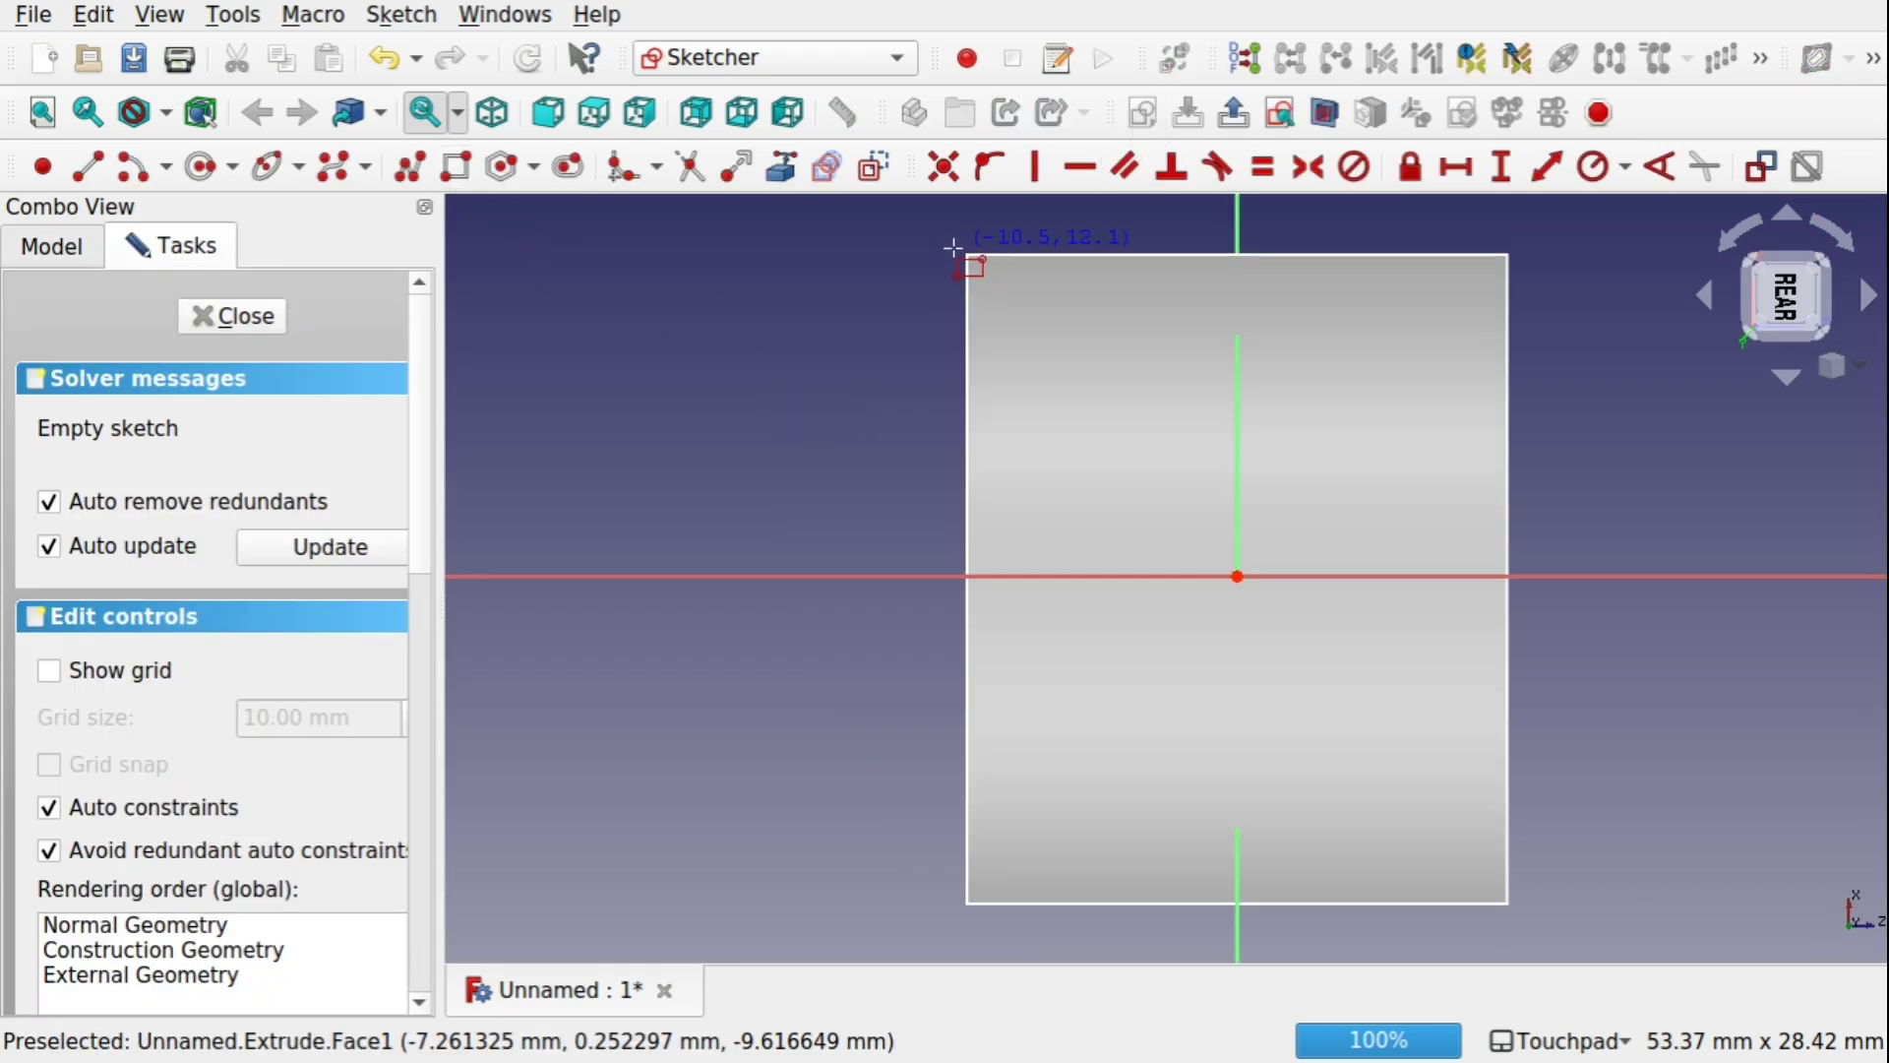
pyautogui.click(955, 250)
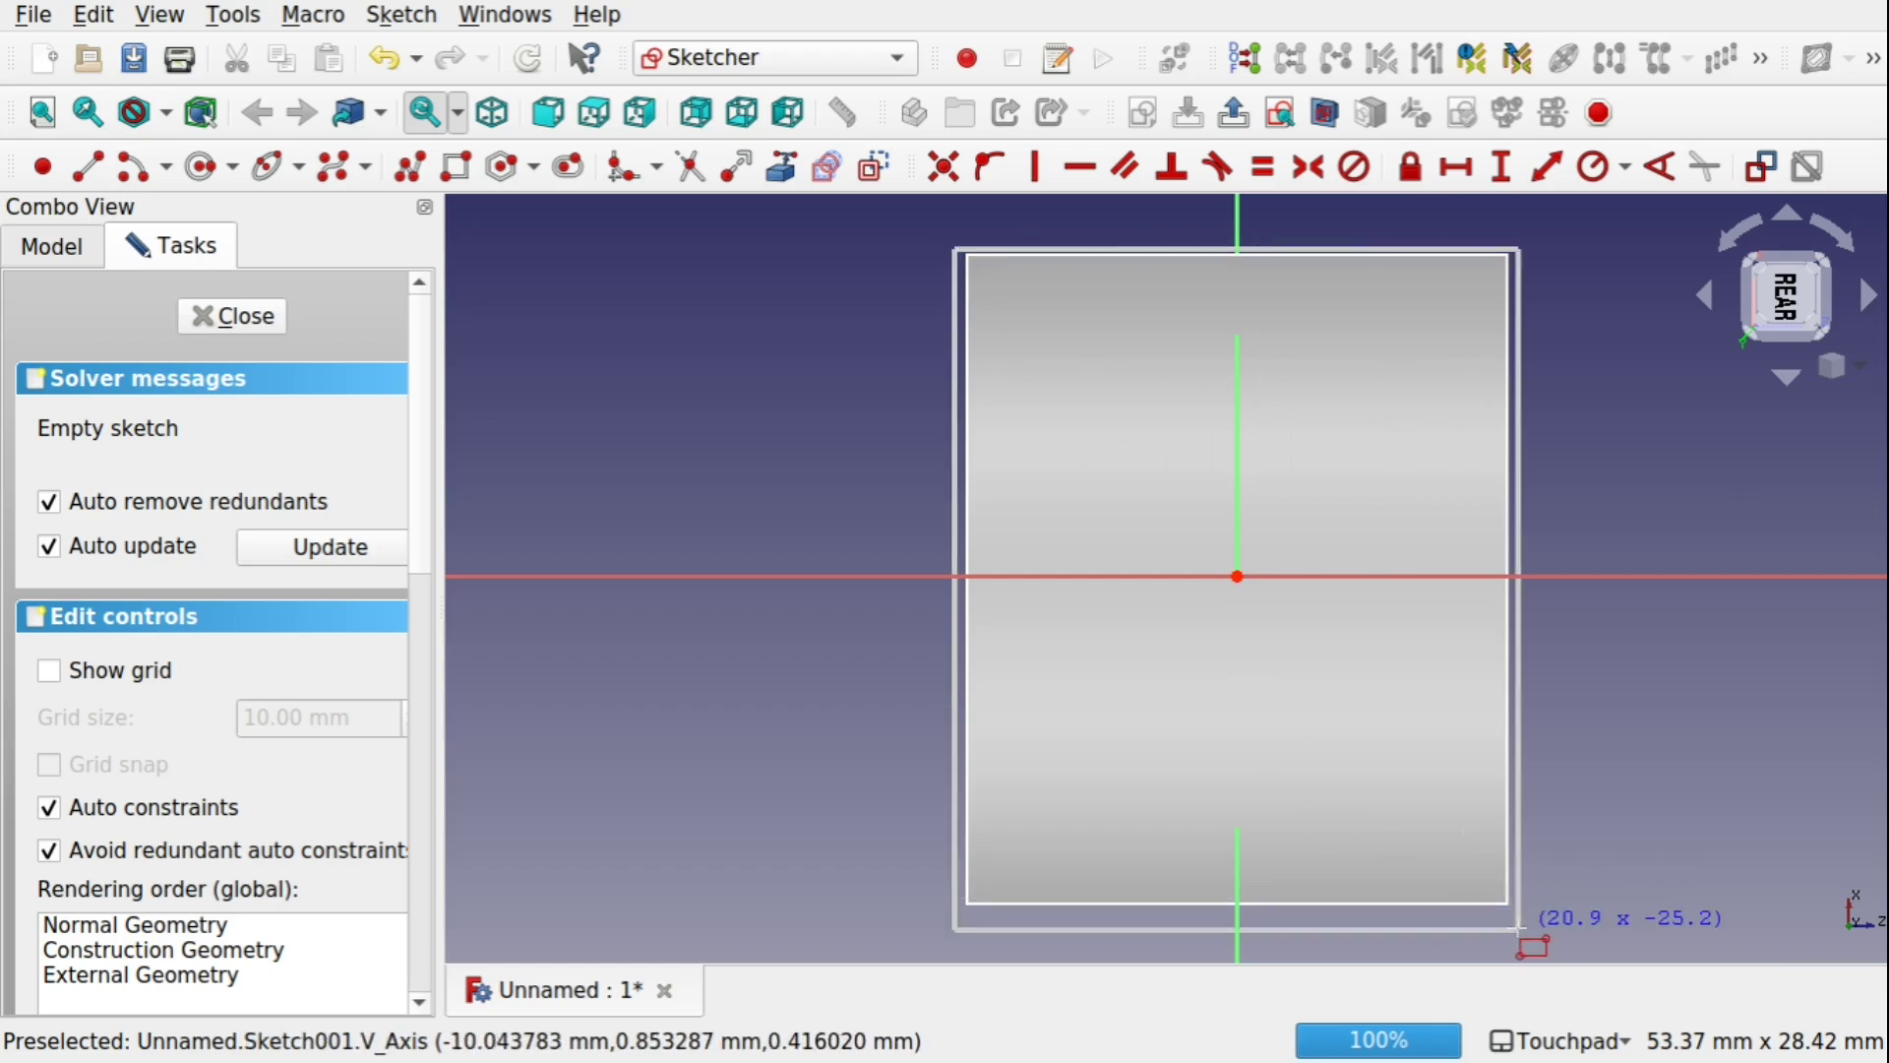
pyautogui.click(1522, 916)
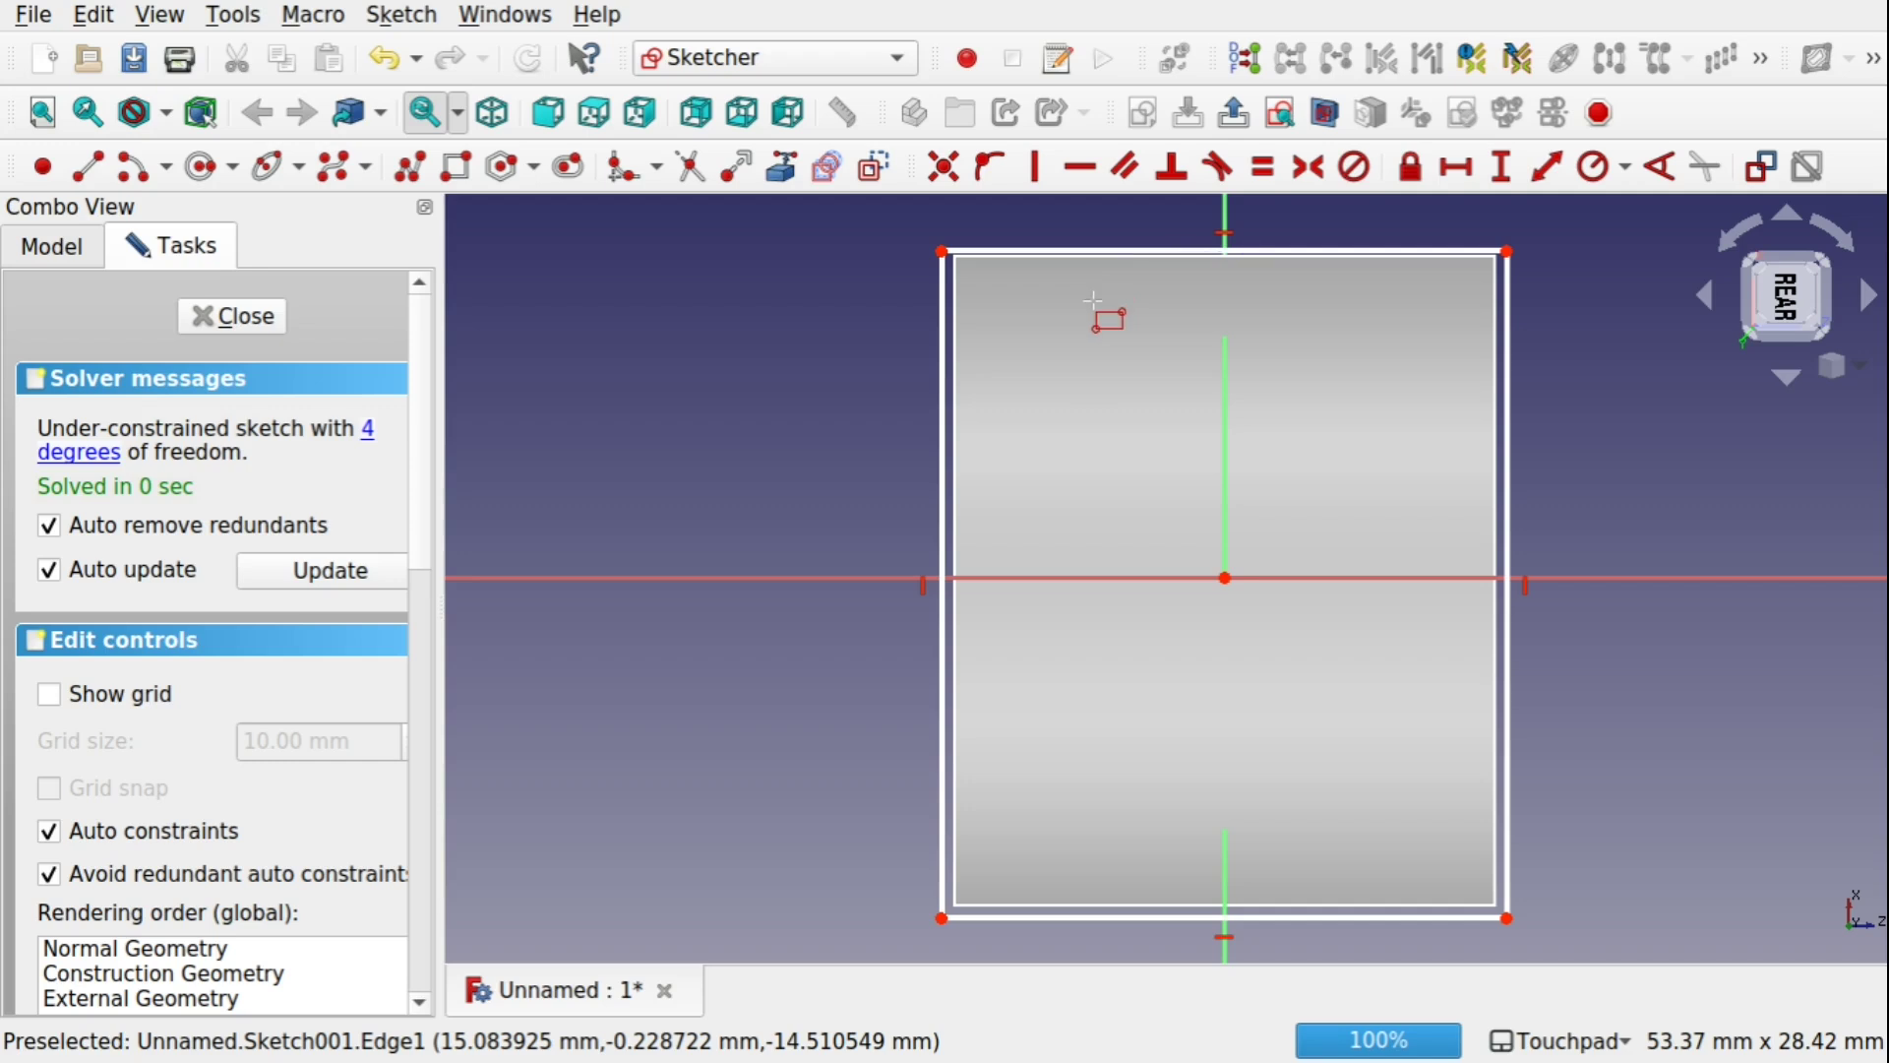
pyautogui.click(1074, 252)
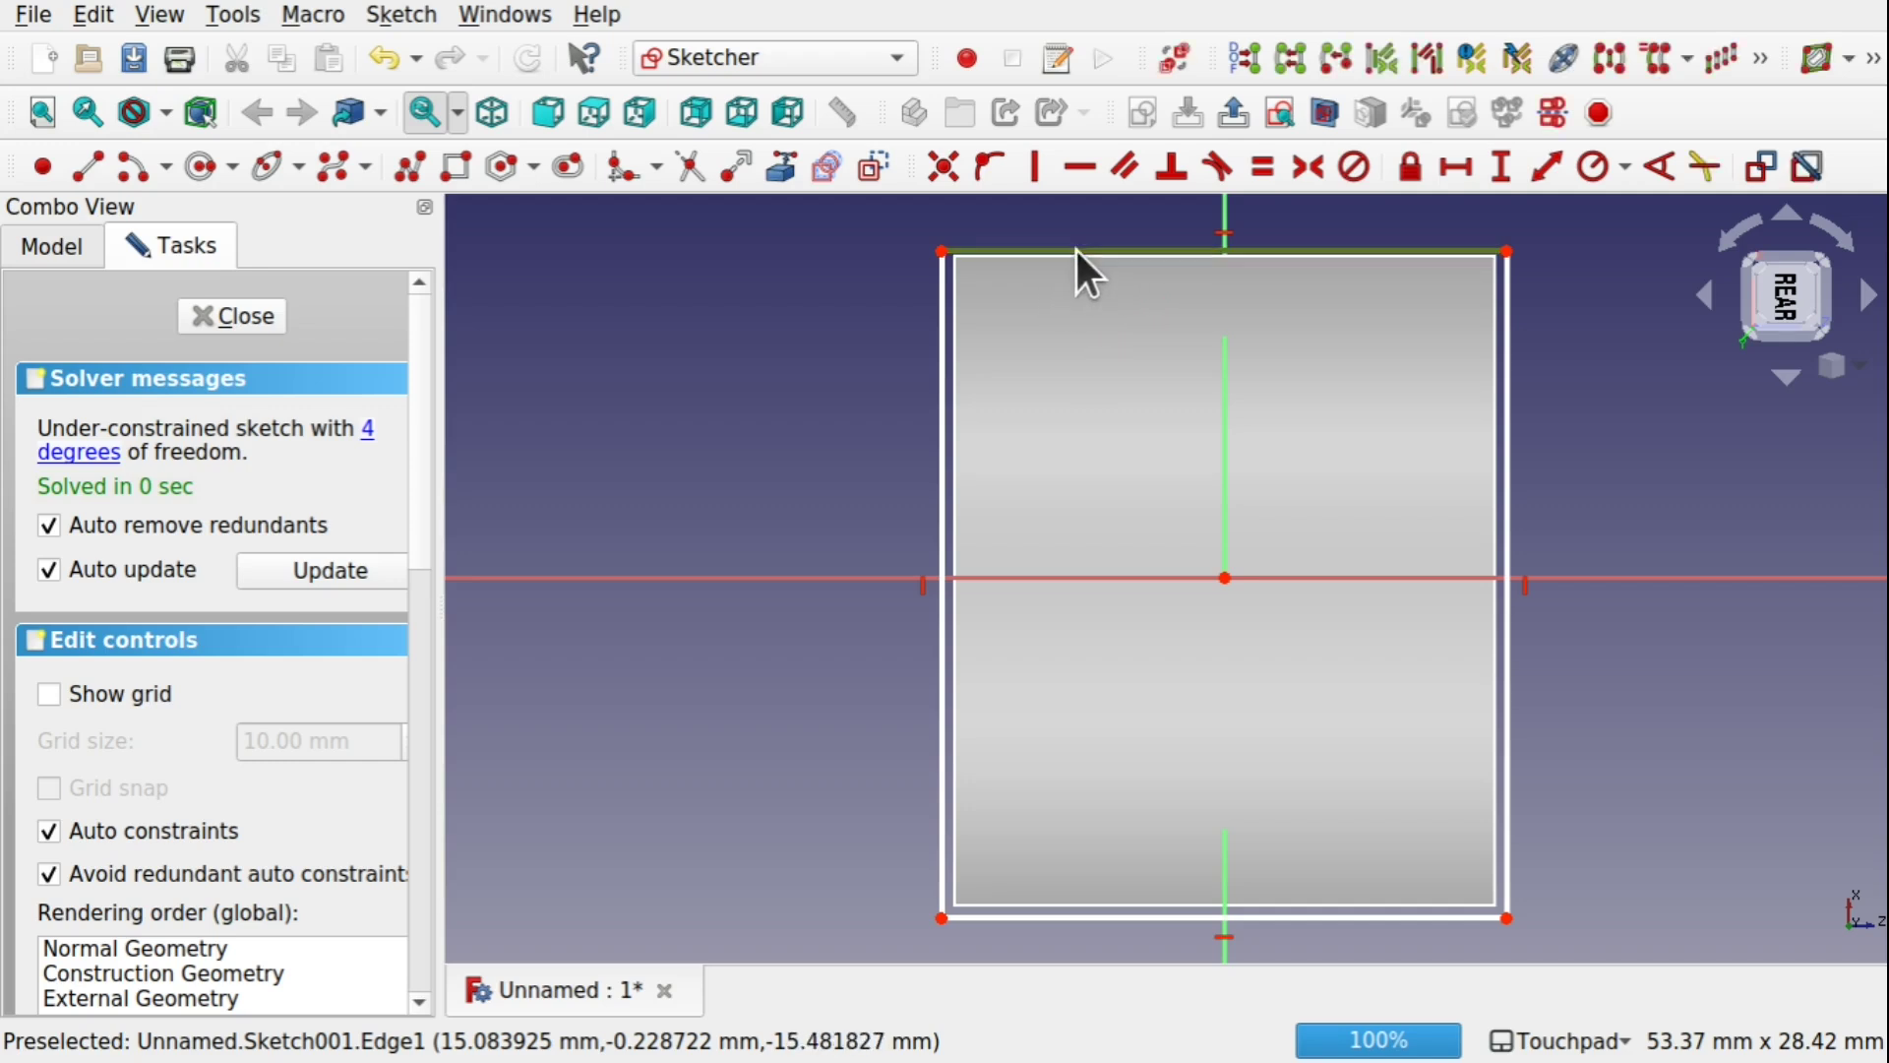
pyautogui.click(942, 471)
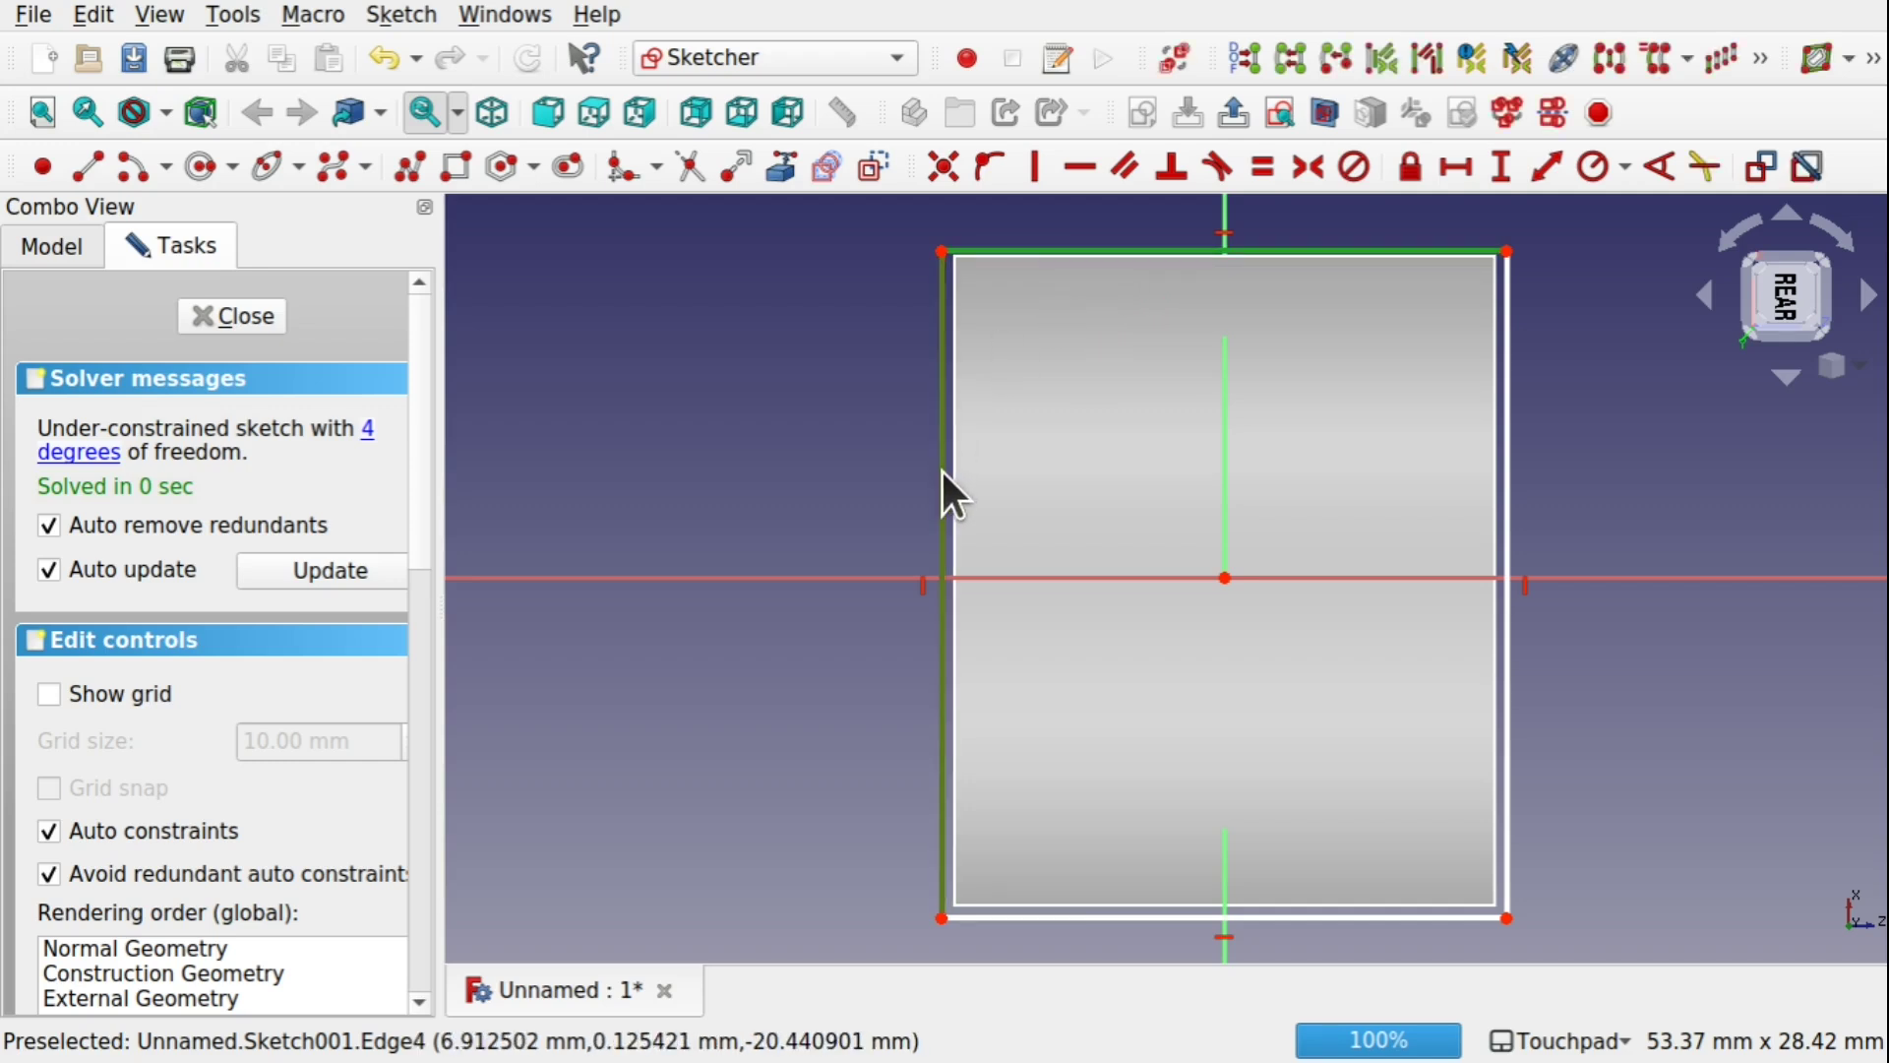
pyautogui.click(1107, 915)
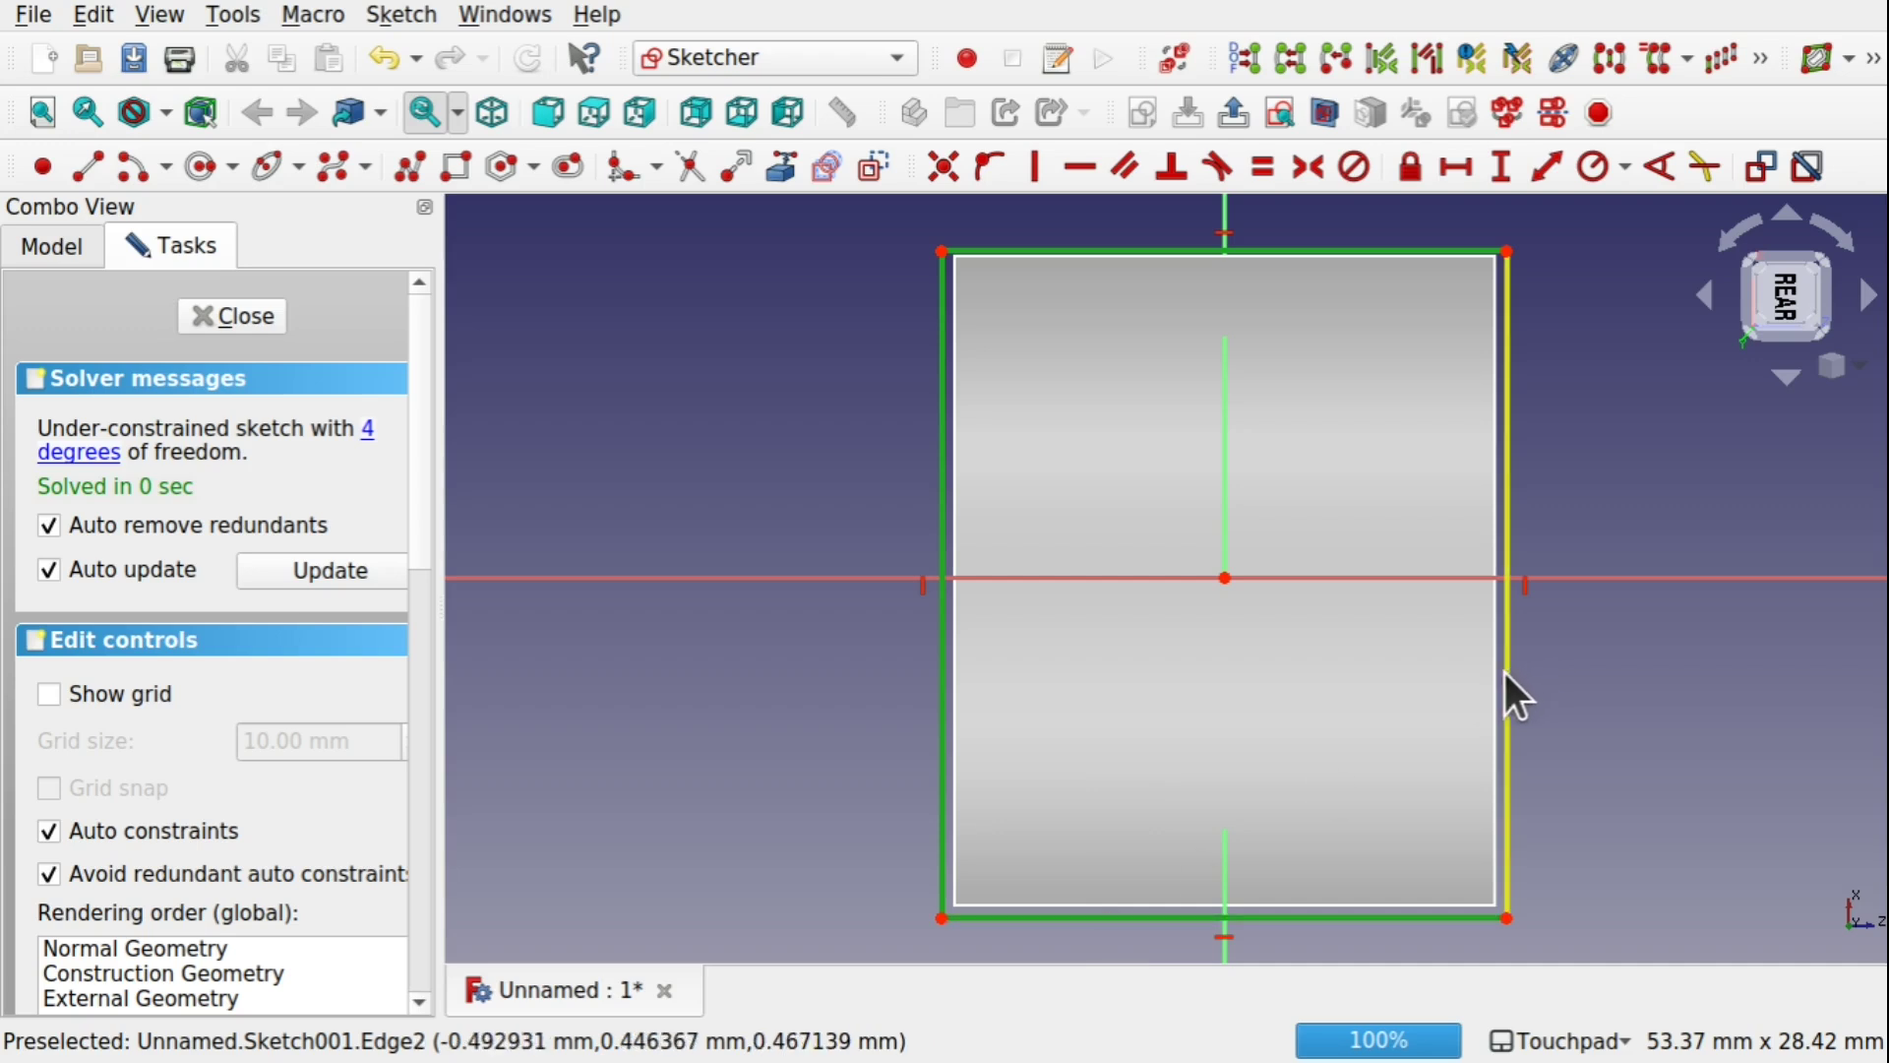
pyautogui.click(1506, 673)
pyautogui.click(1641, 694)
# Step: Convert the rectangle's two longer, vertical sides to construction geometry and close the sketch
pyautogui.click(1502, 676)
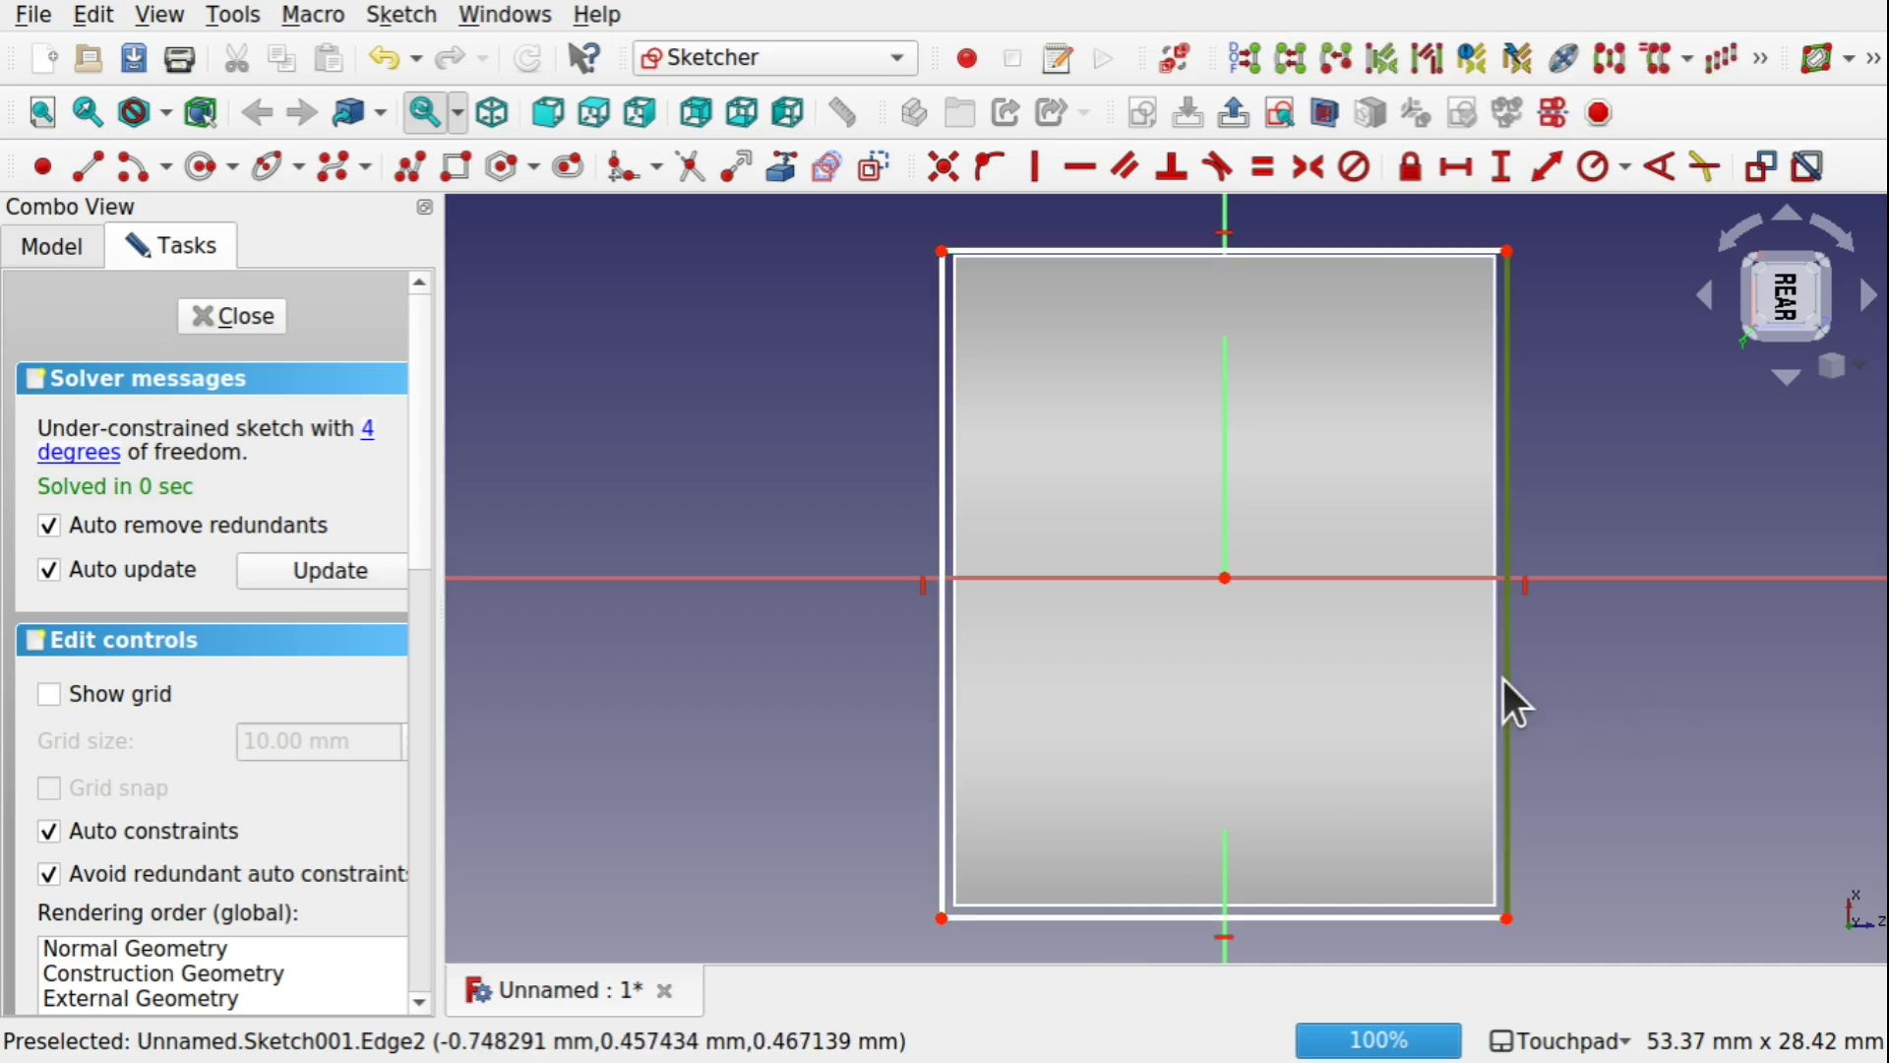
pyautogui.click(942, 646)
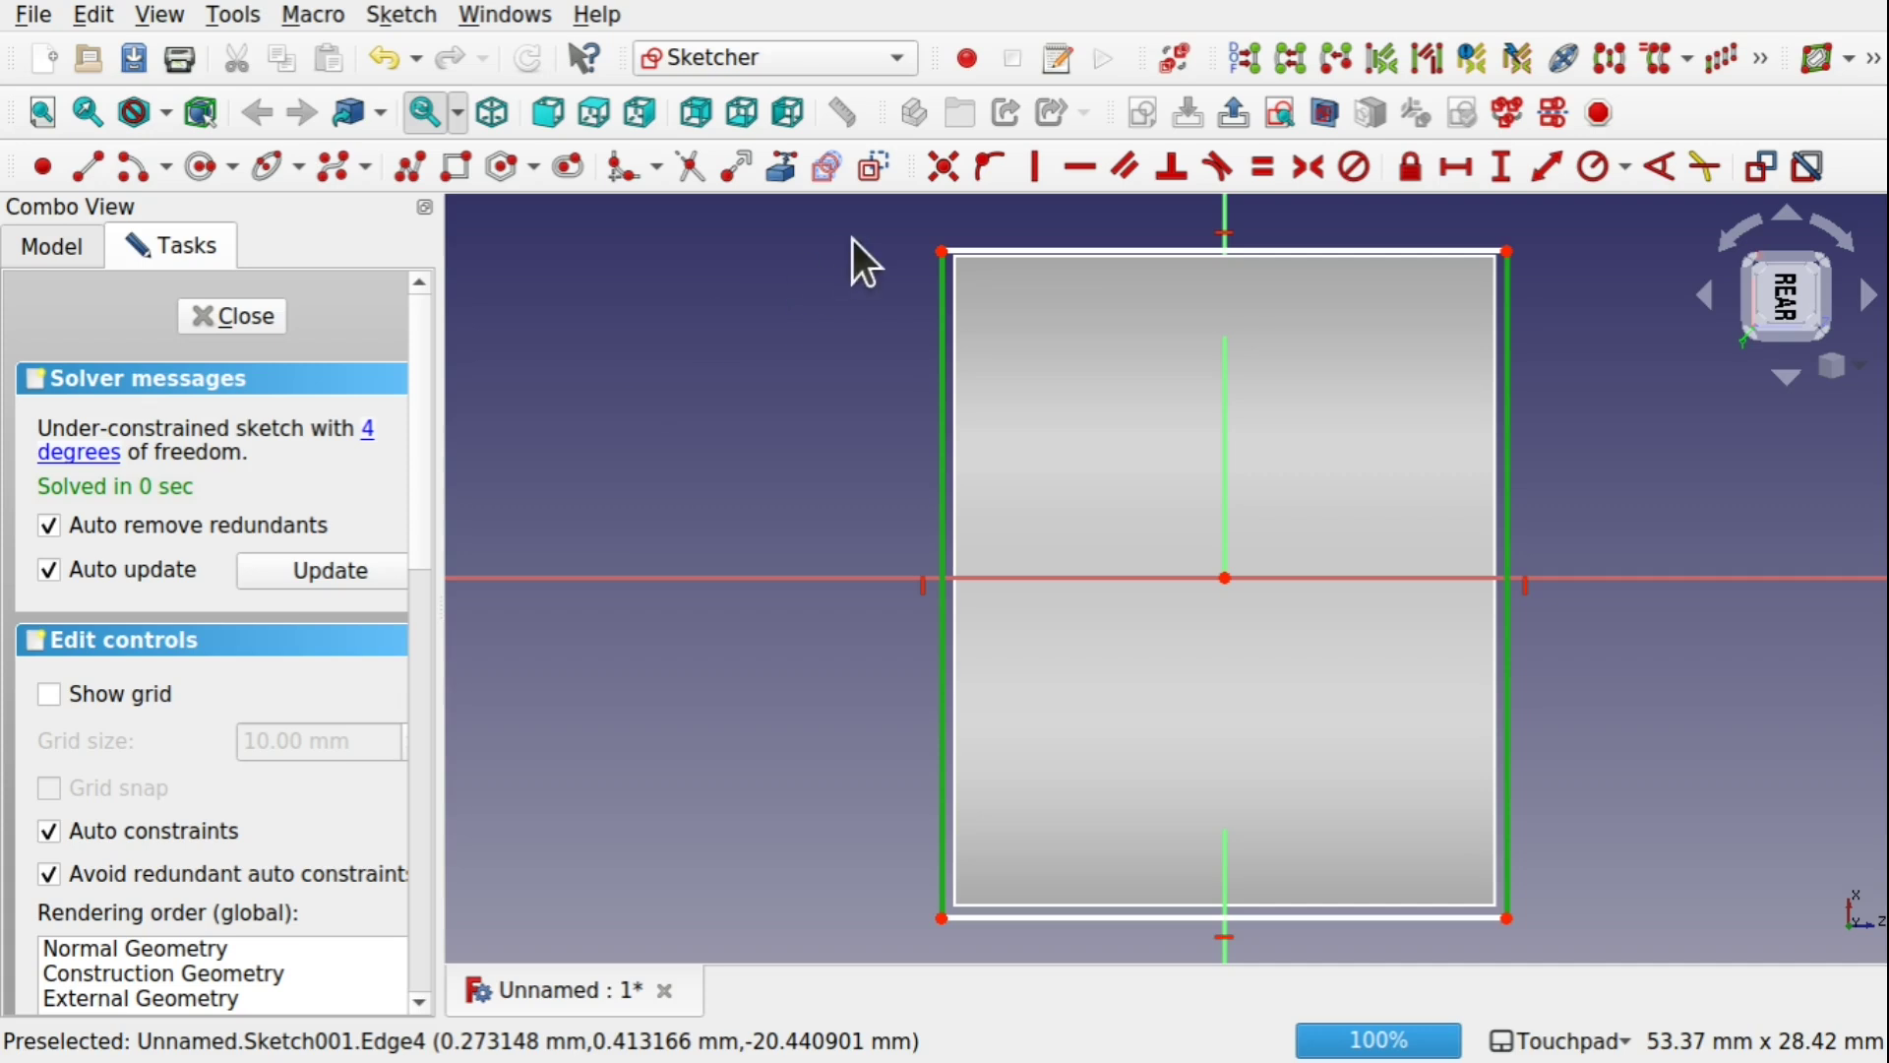
pyautogui.click(876, 168)
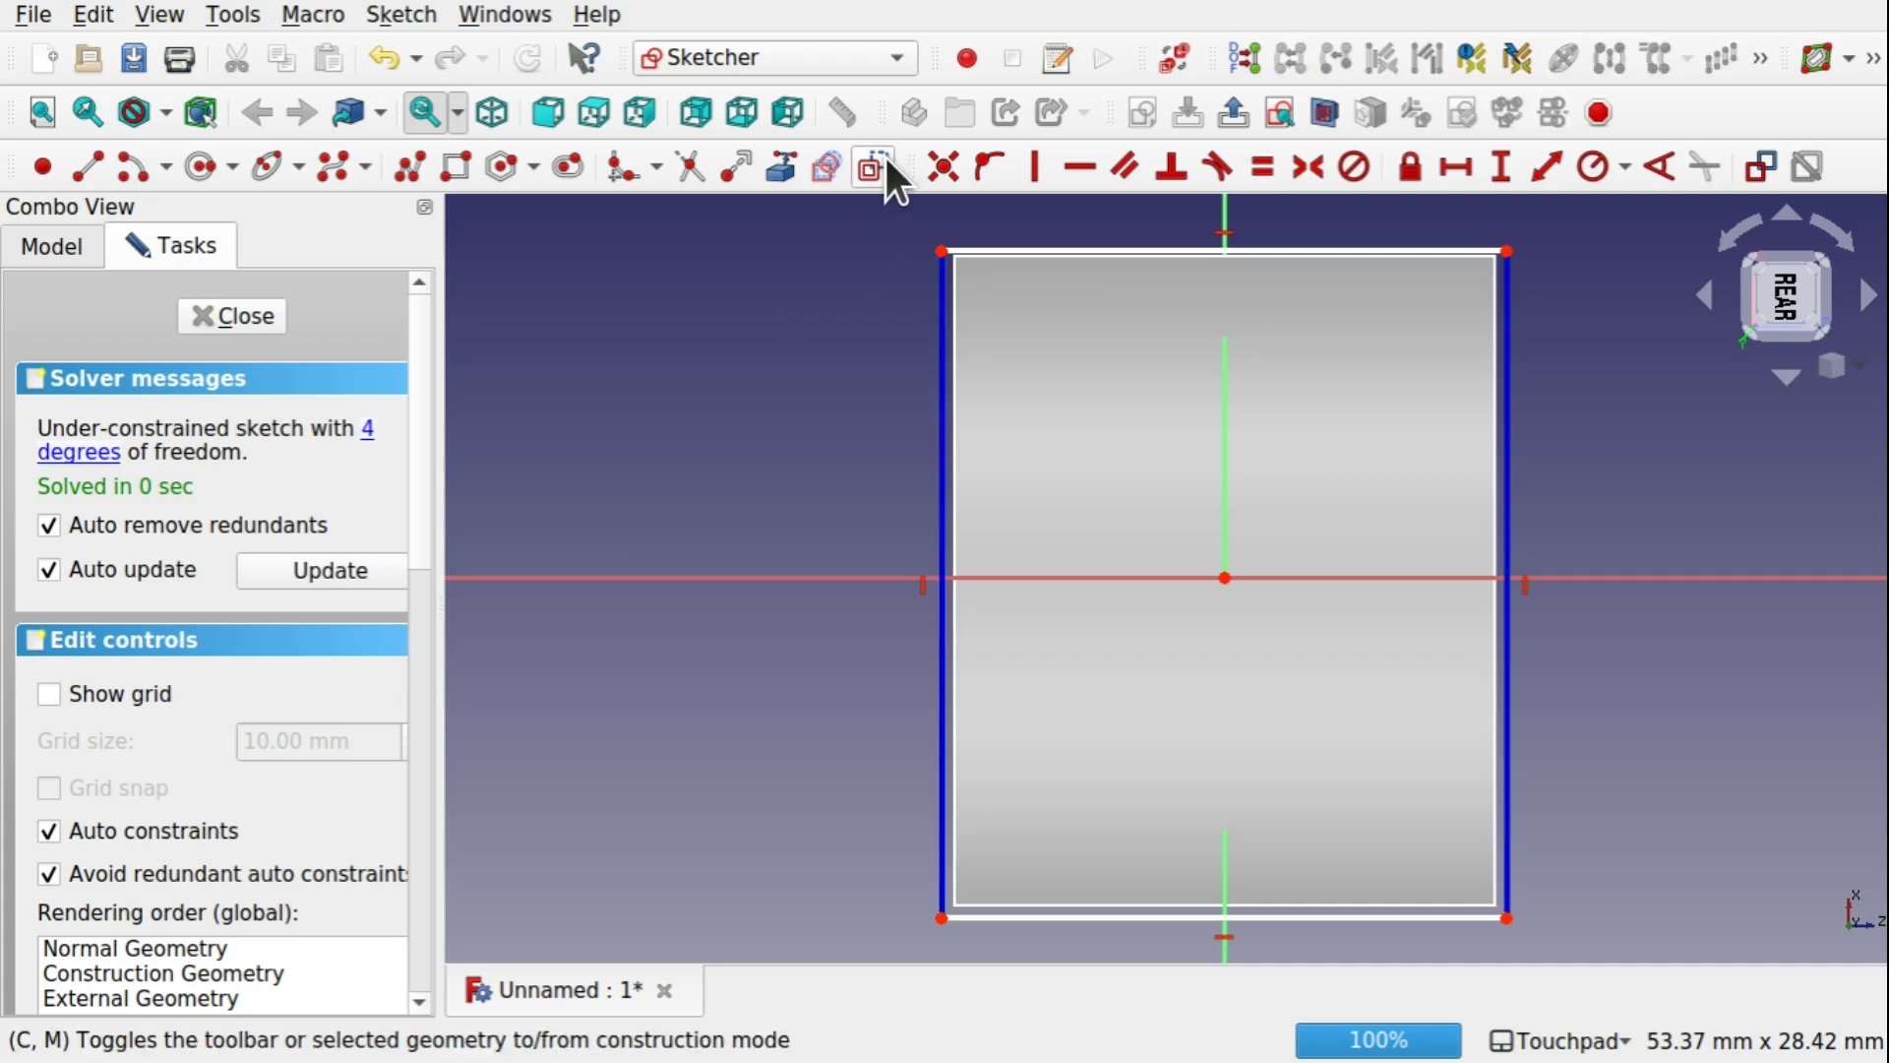
pyautogui.click(220, 317)
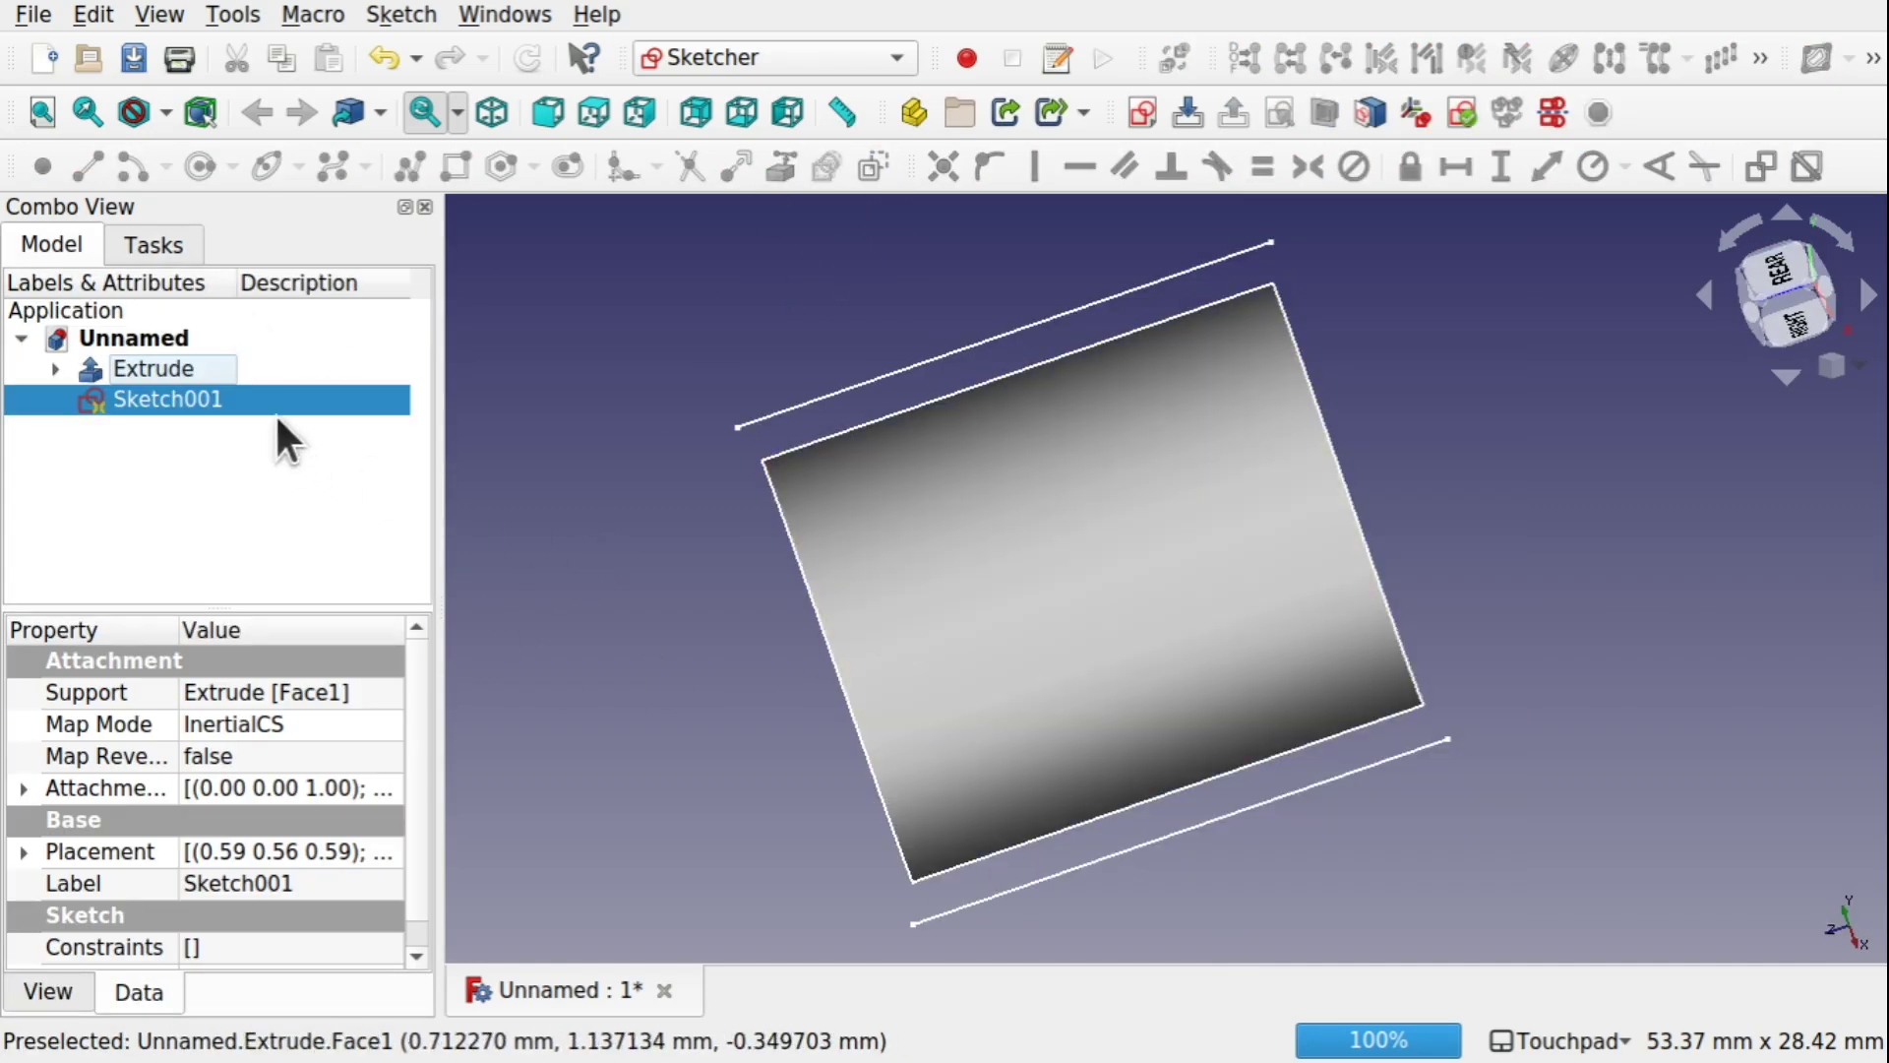
# Step: Switch to the Curves workbench
pyautogui.moveTo(1041, 615); pyautogui.dragTo(1232, 499, button='middle')
pyautogui.moveTo(1021, 567)
pyautogui.mouseDown(button='middle')
pyautogui.moveTo(1026, 615)
pyautogui.moveTo(758, 451)
pyautogui.moveTo(611, 472)
pyautogui.moveTo(1038, 521)
pyautogui.moveTo(780, 519)
pyautogui.moveTo(689, 591)
pyautogui.mouseUp(button='middle')
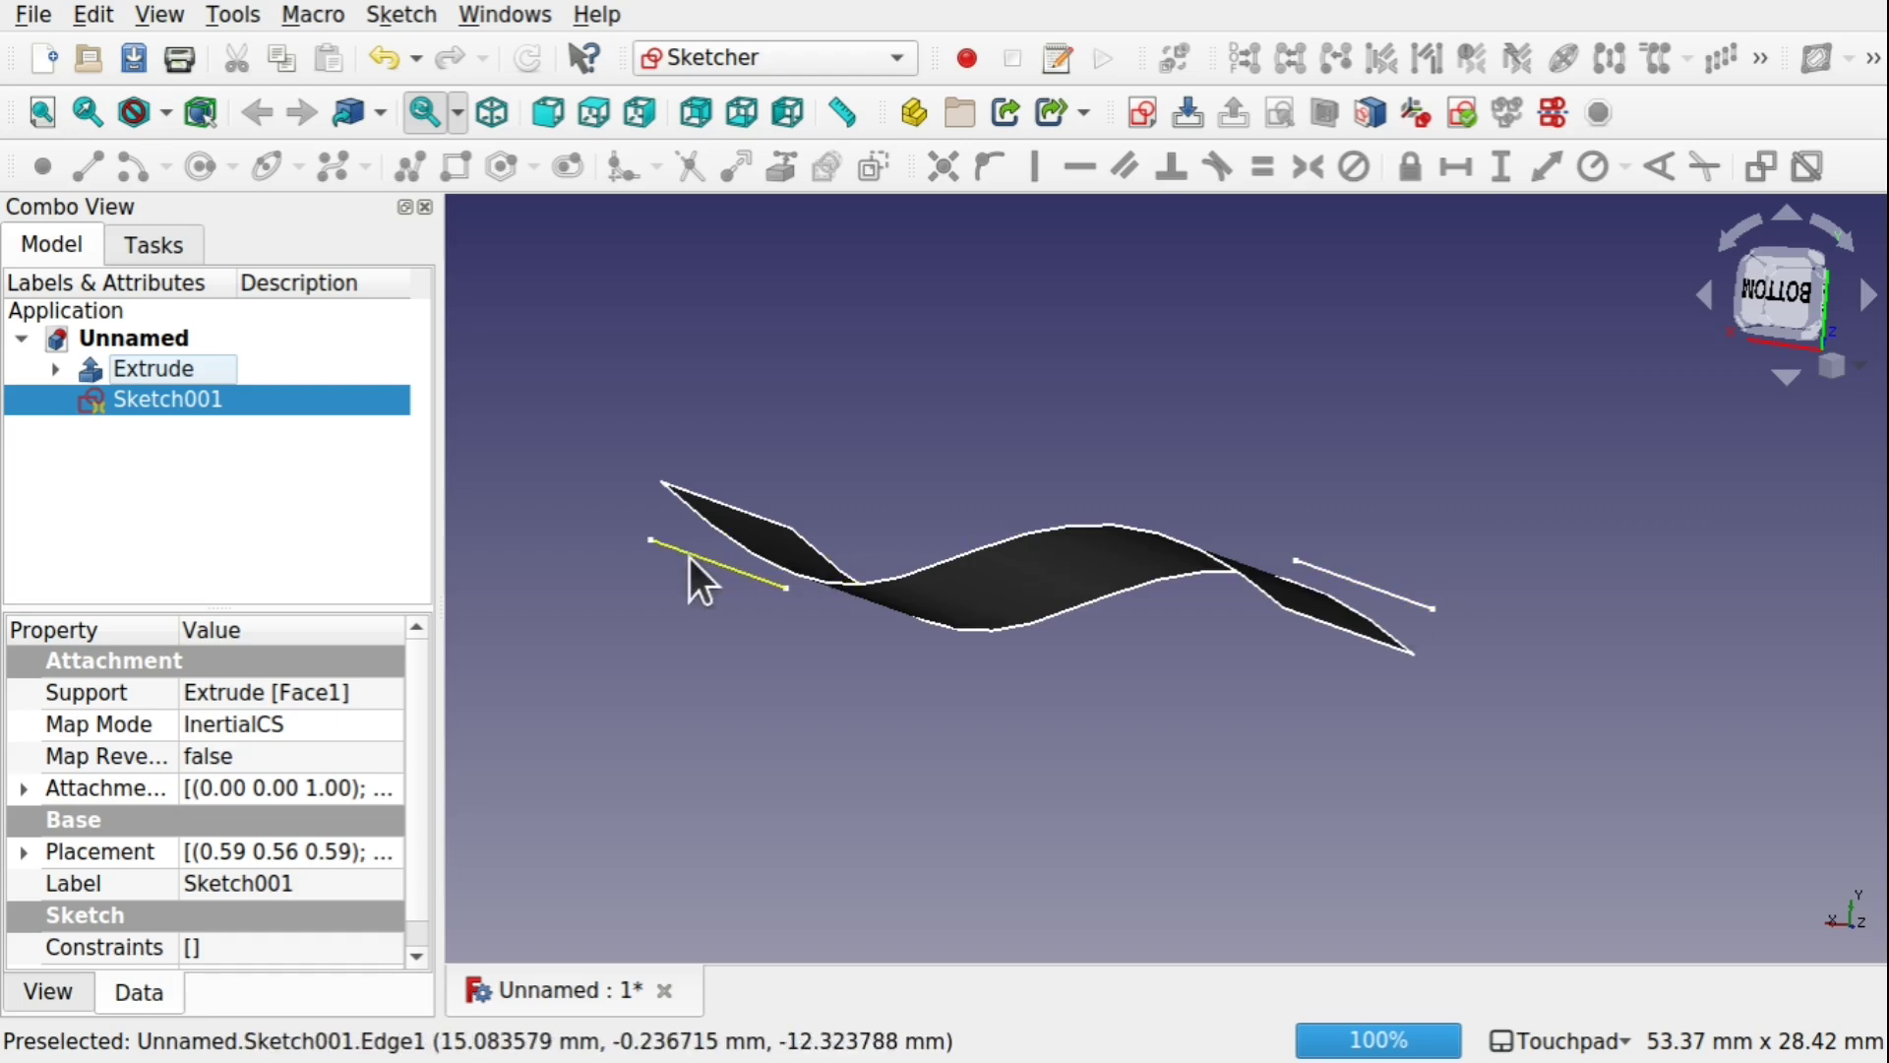
pyautogui.moveTo(848, 569)
pyautogui.mouseDown(button='middle')
pyautogui.moveTo(1012, 587)
pyautogui.moveTo(1189, 640)
pyautogui.moveTo(1138, 683)
pyautogui.moveTo(1088, 665)
pyautogui.moveTo(1246, 827)
pyautogui.mouseUp(button='middle')
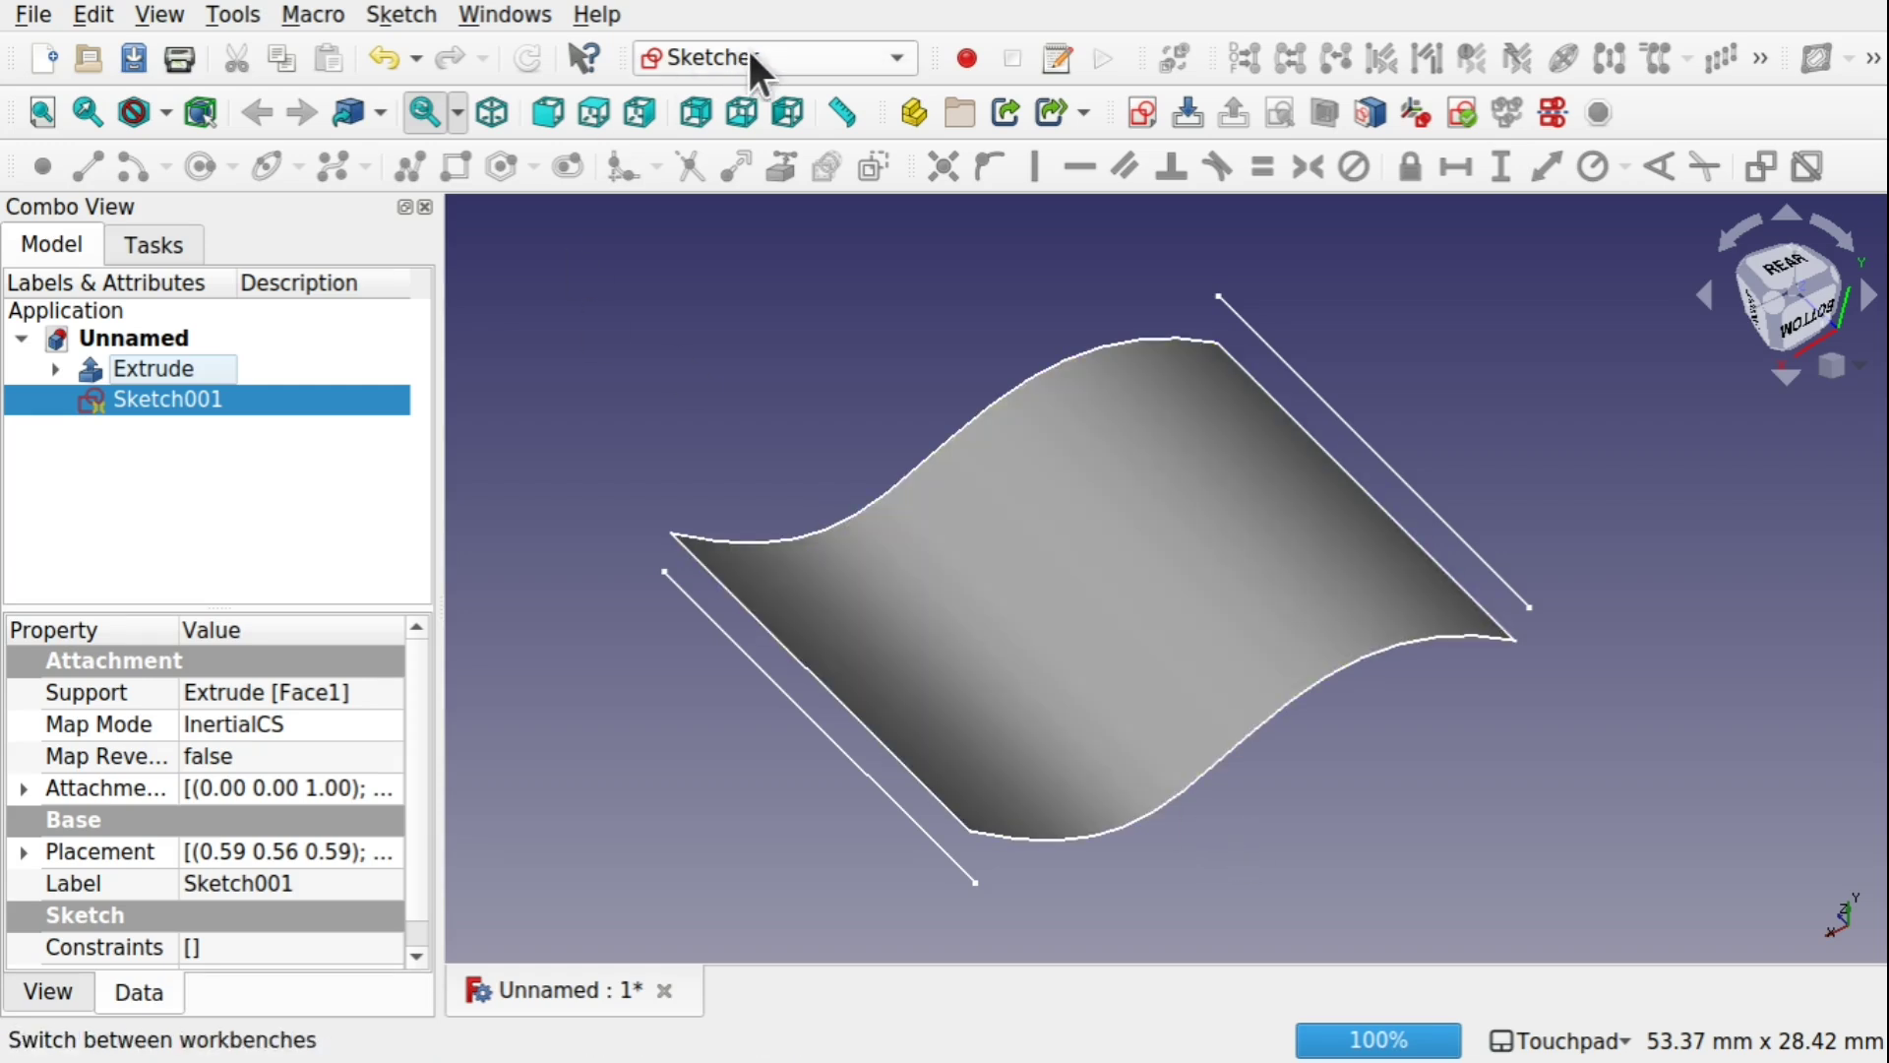
pyautogui.click(752, 49)
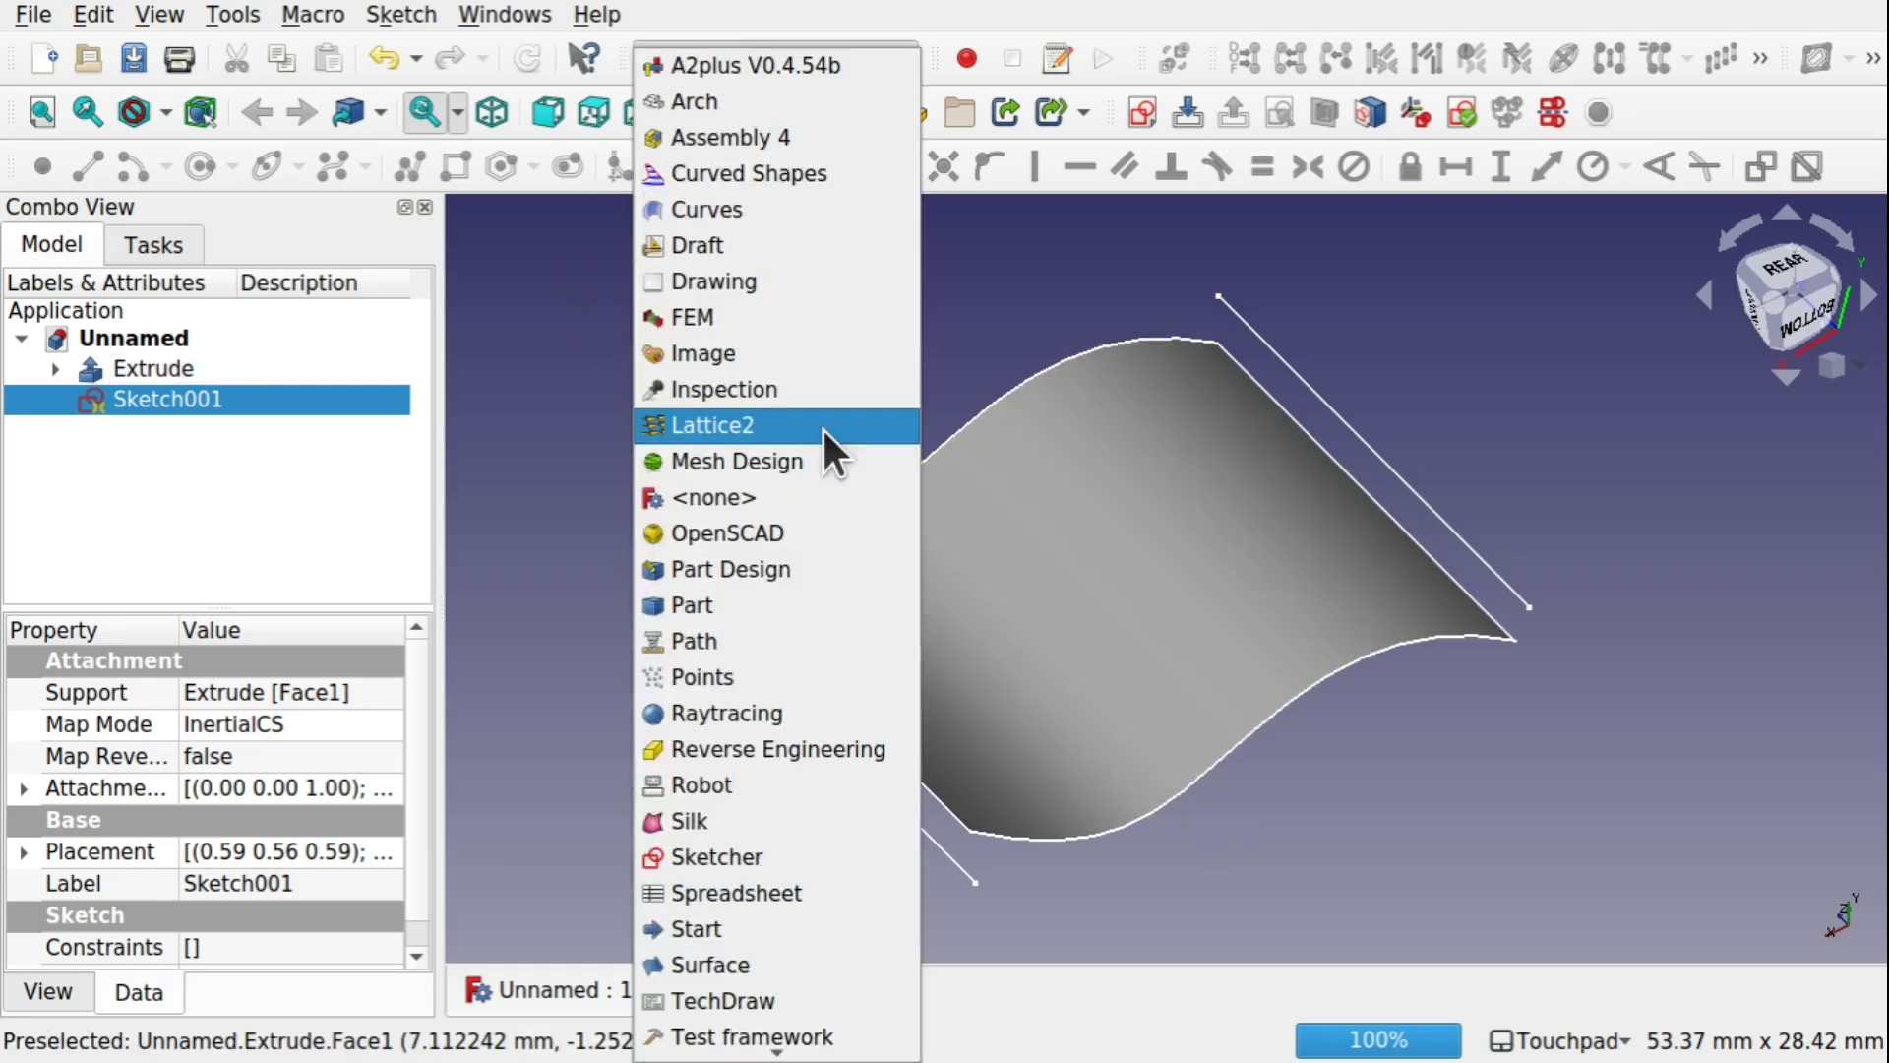
pyautogui.click(799, 214)
pyautogui.moveTo(865, 296); pyautogui.dragTo(878, 302, button='middle')
pyautogui.click(232, 15)
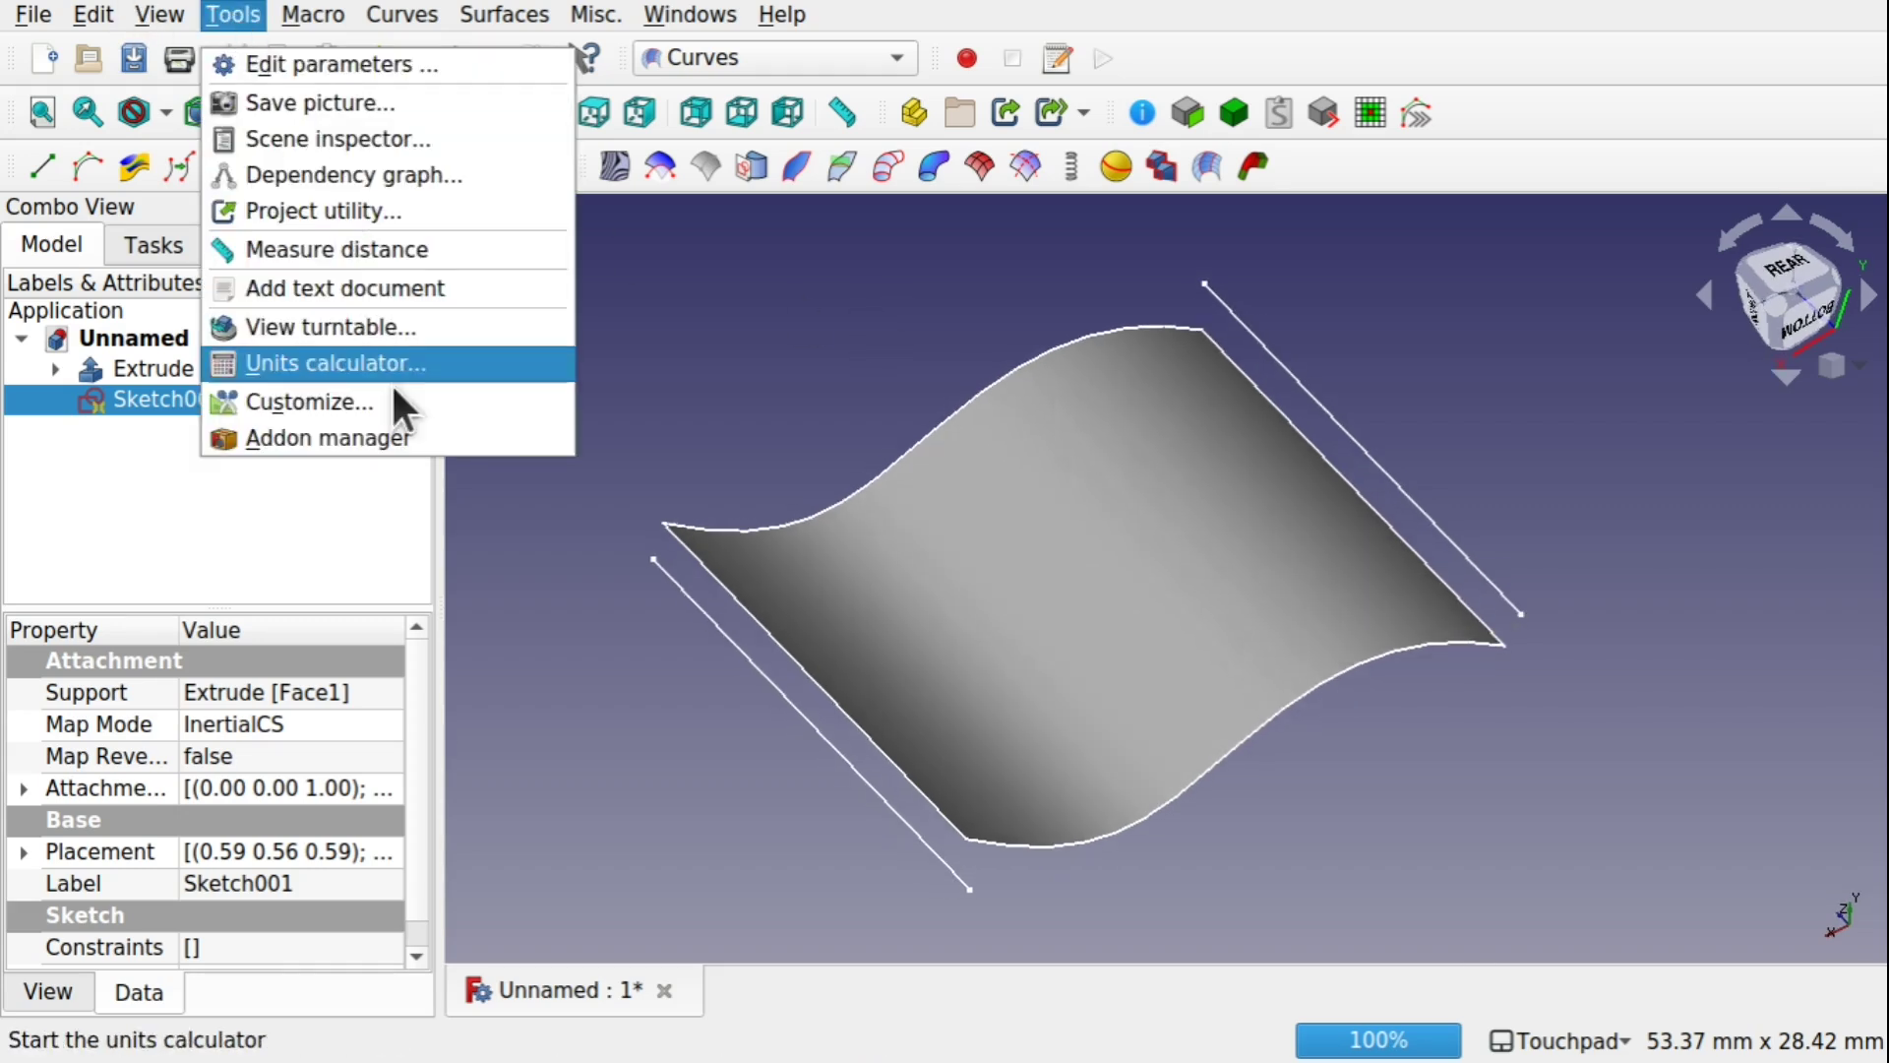
pyautogui.click(893, 372)
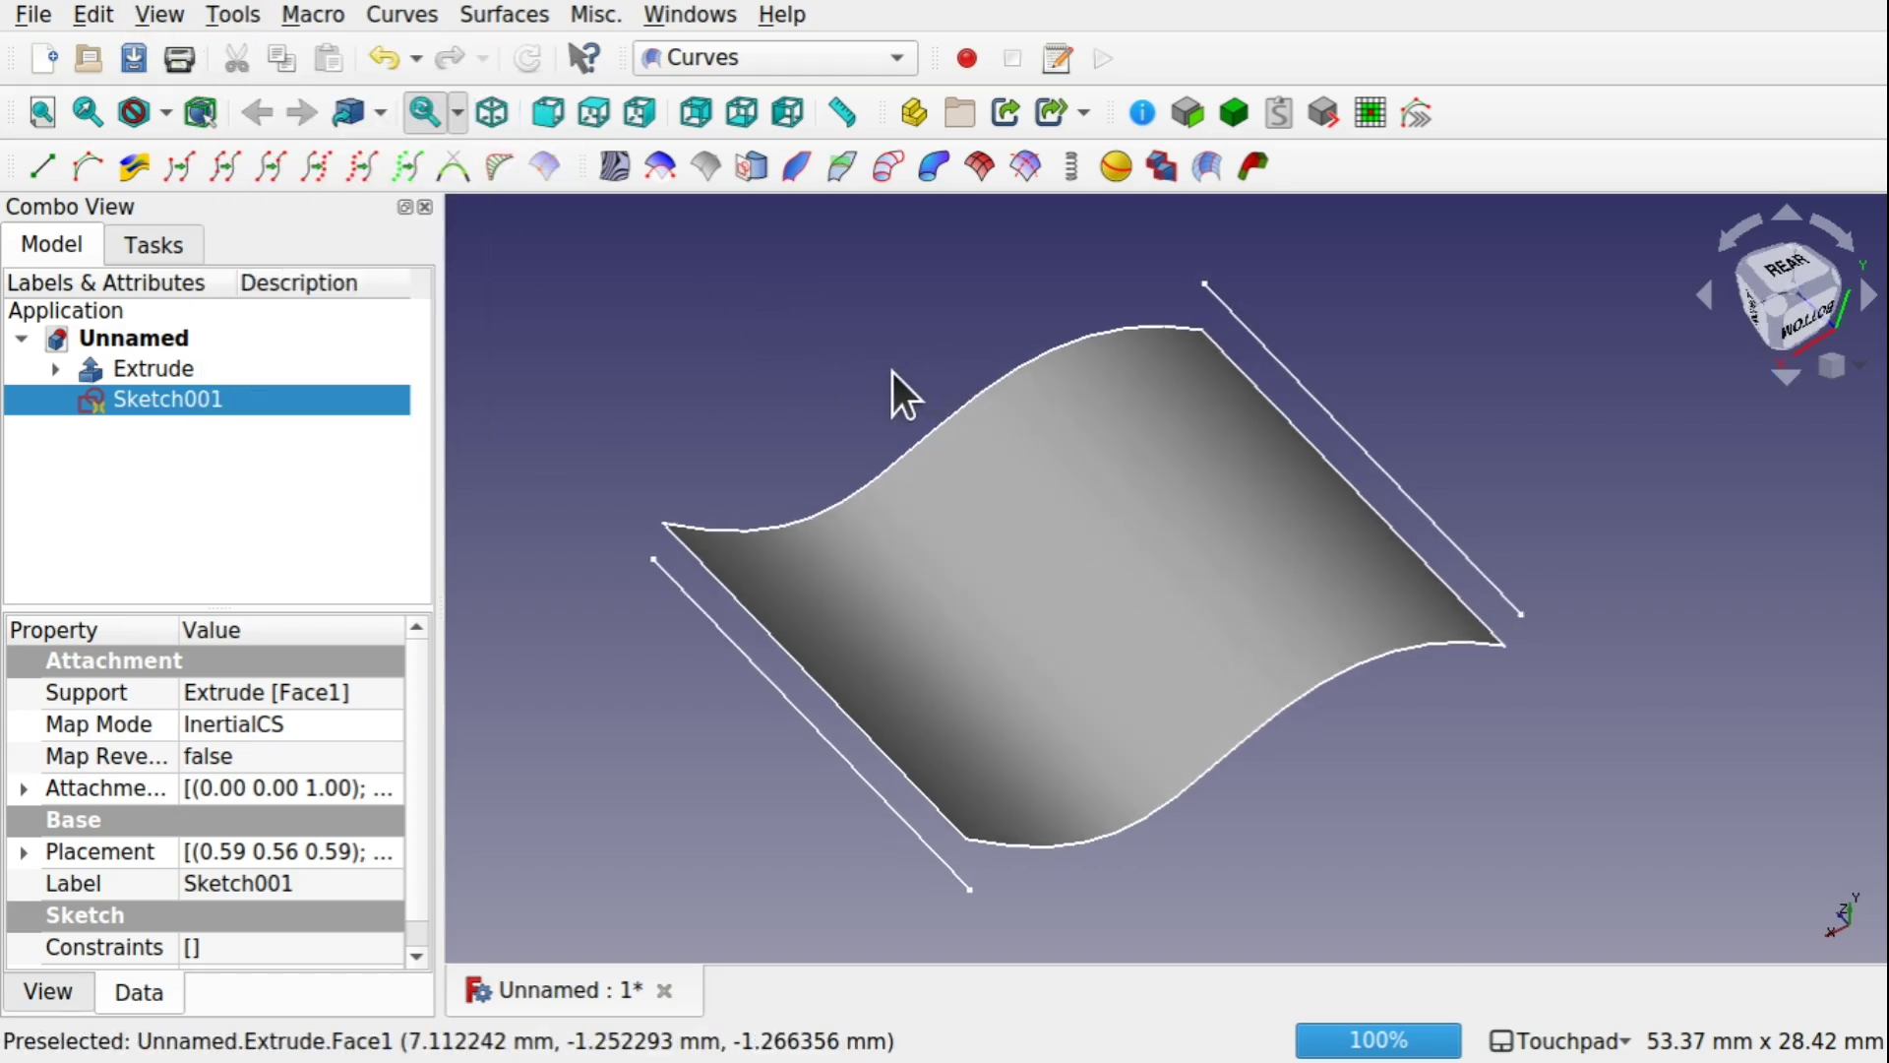
# Step: Create a Sketch On Surface object from the curved extruded face and the rectangle sketch
pyautogui.click(984, 503)
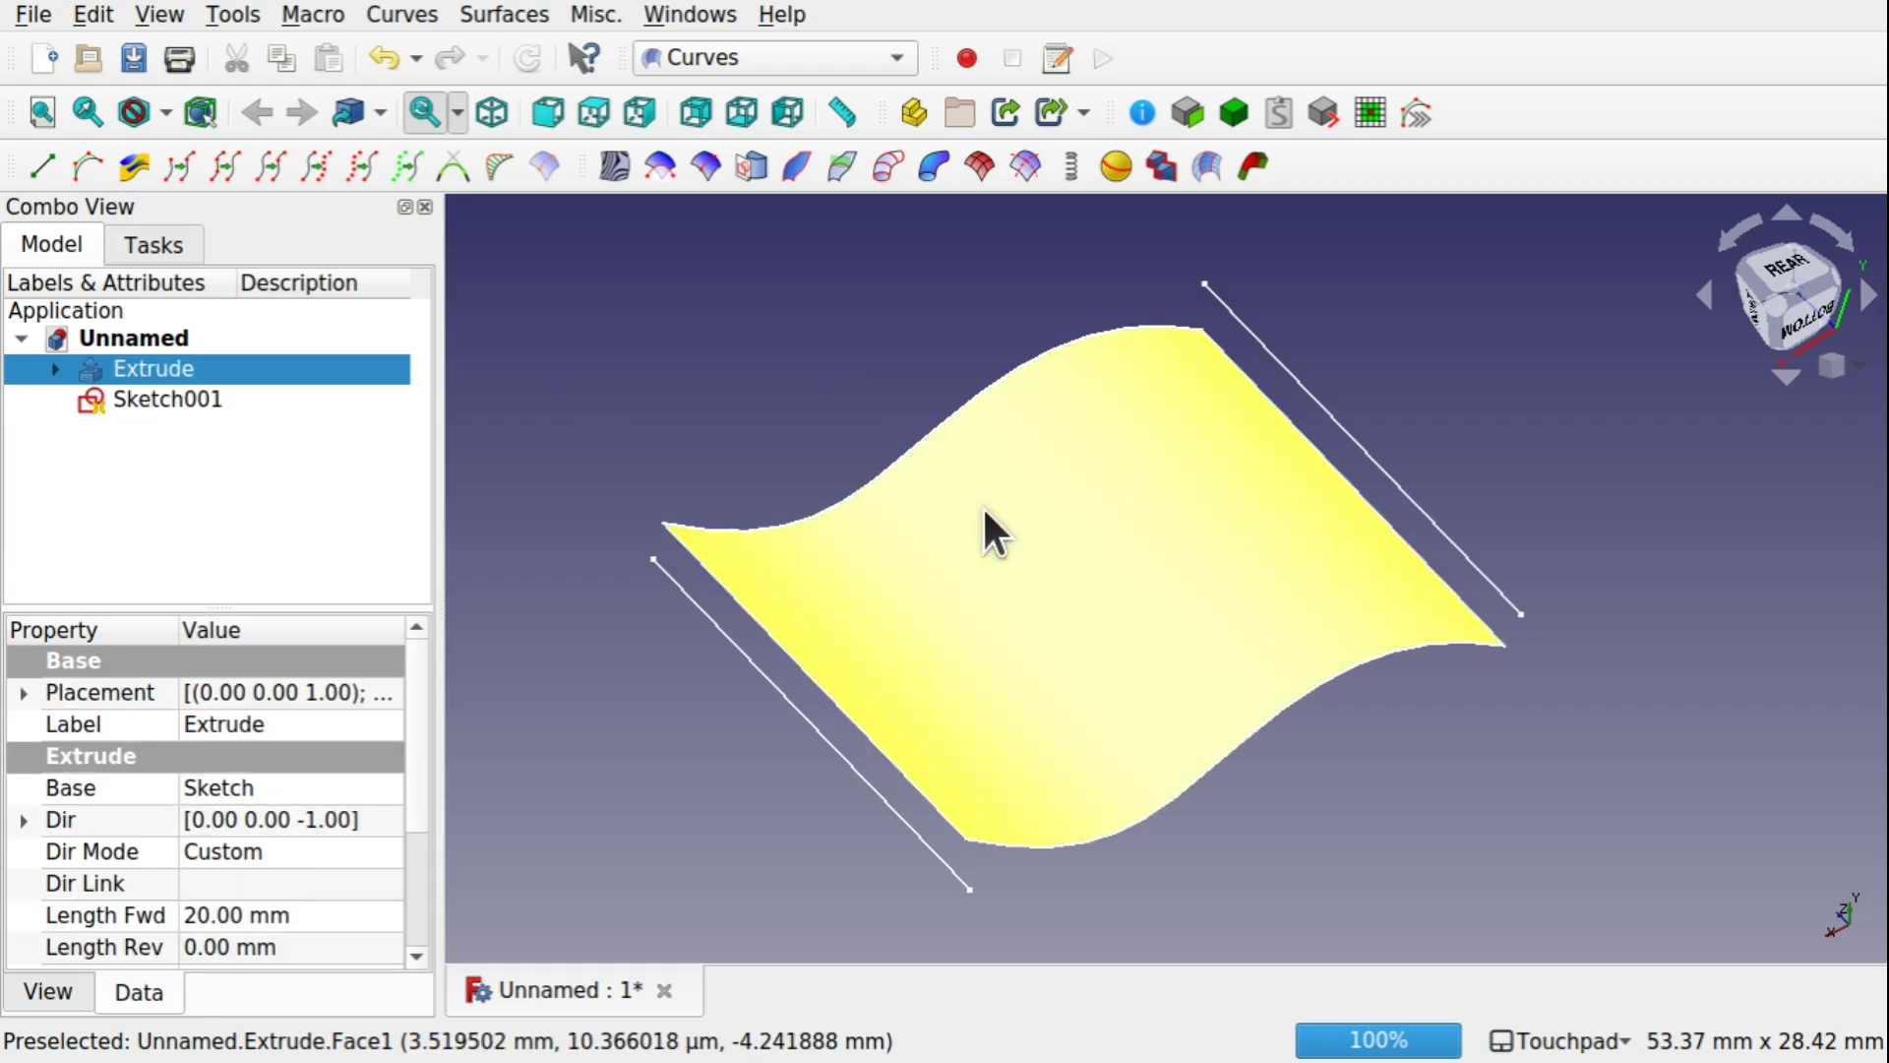
pyautogui.keyDown('ctrl'); pyautogui.click(219, 399); pyautogui.keyUp('ctrl')
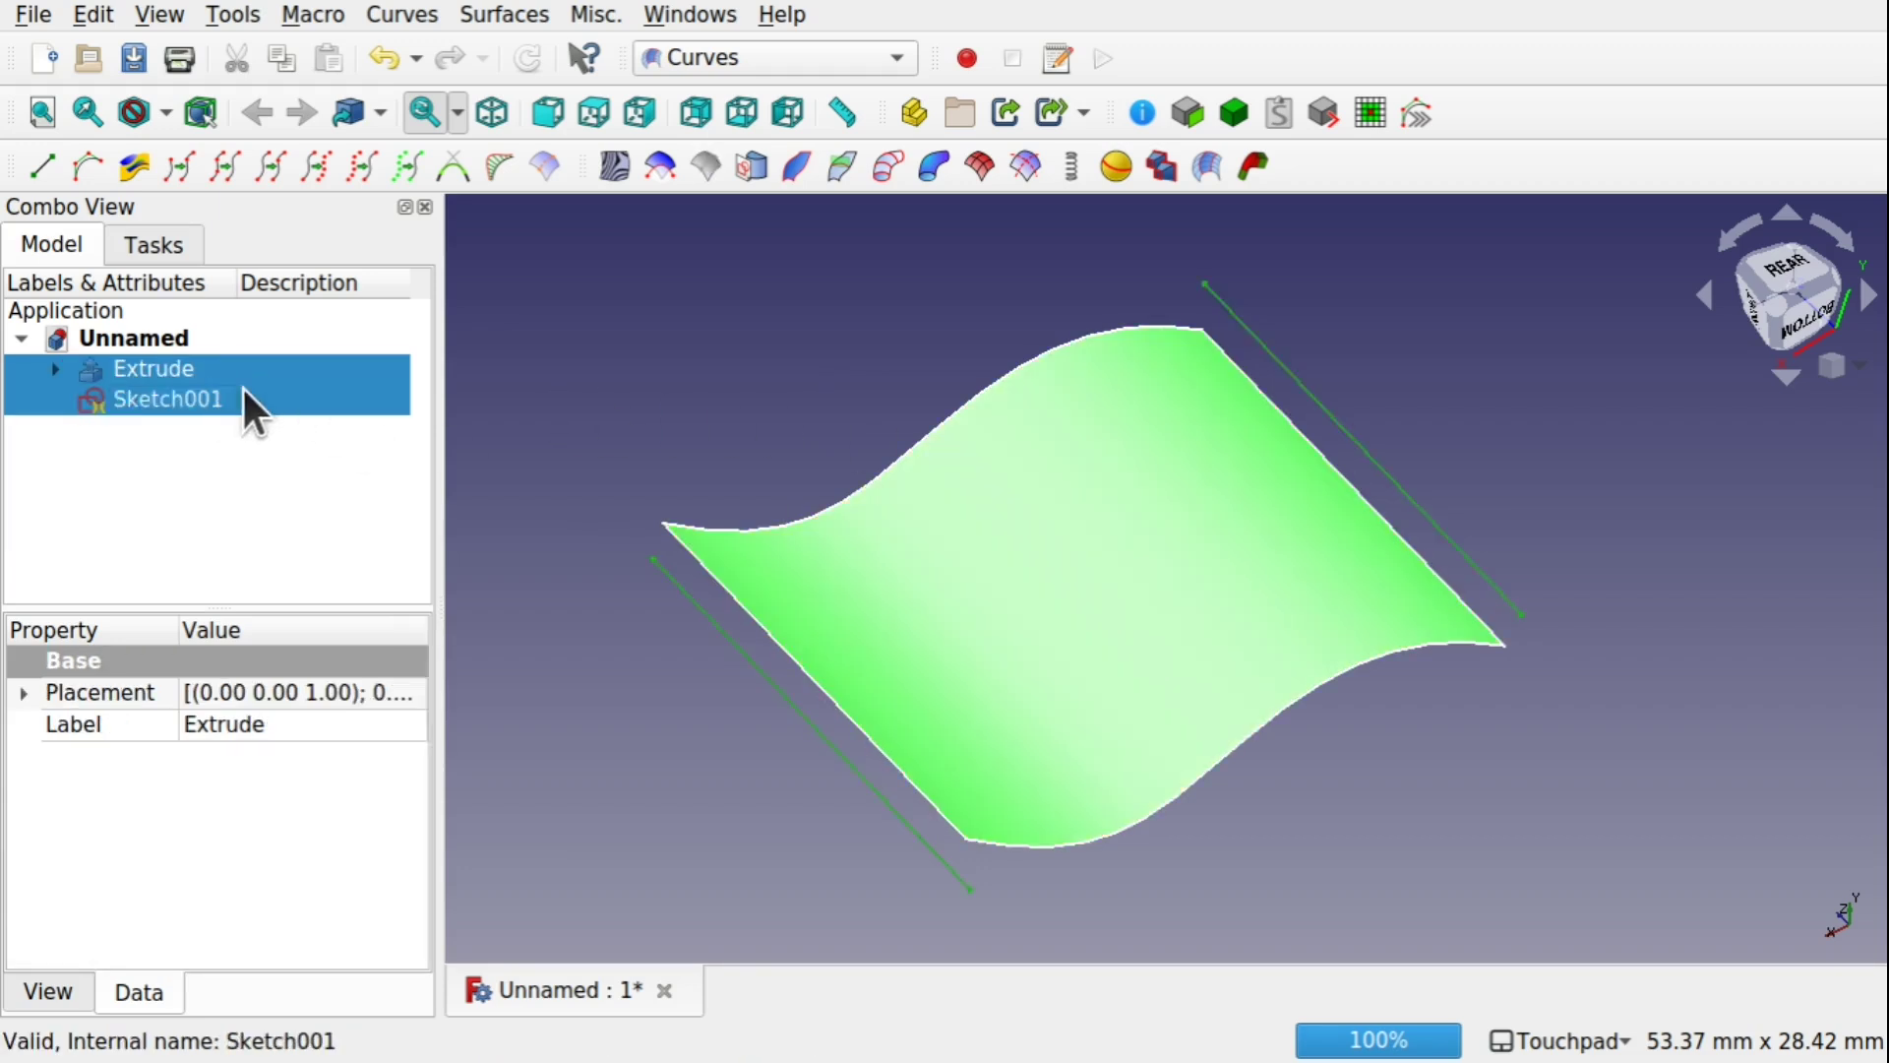
pyautogui.click(752, 168)
# Step: Hide the extruded surface to examine the mapped sketch curves on their own
pyautogui.keyDown('alt'); pyautogui.moveTo(1025, 545); pyautogui.dragTo(913, 582); pyautogui.keyUp('alt')
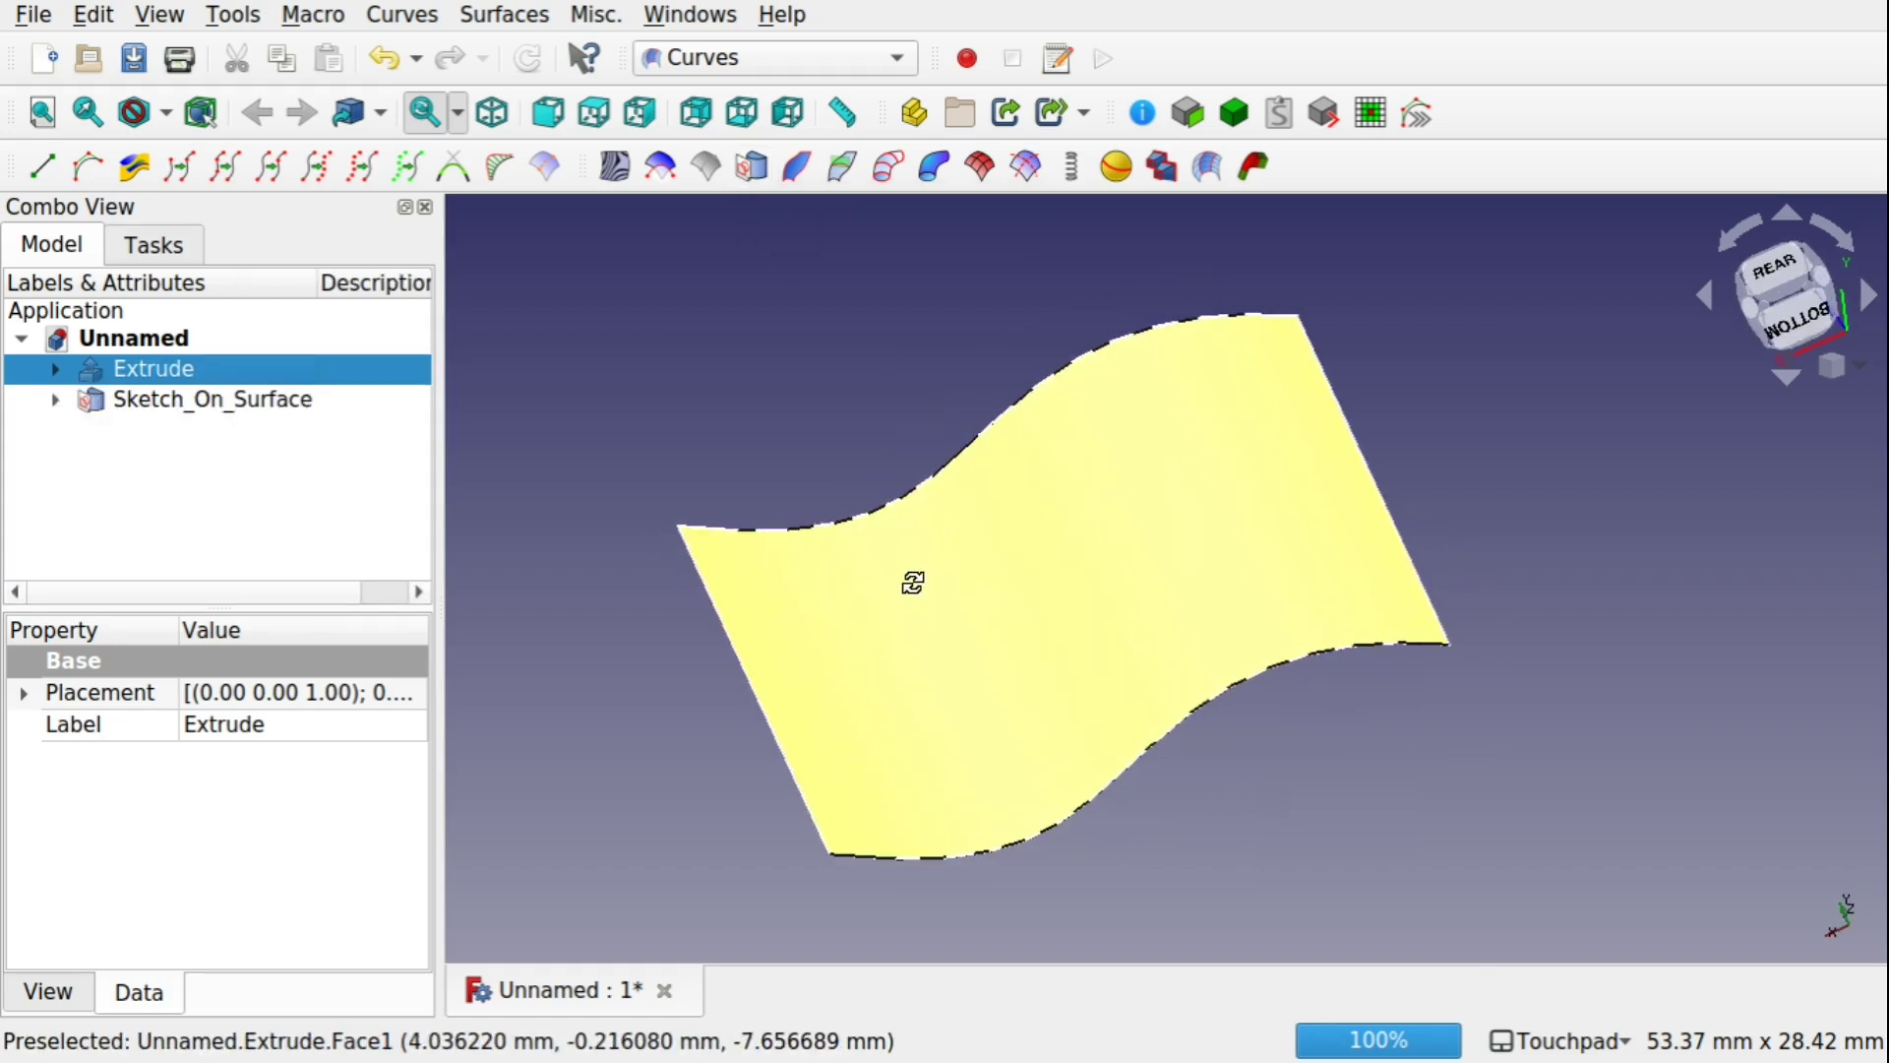
pyautogui.click(1020, 616)
pyautogui.press('space')
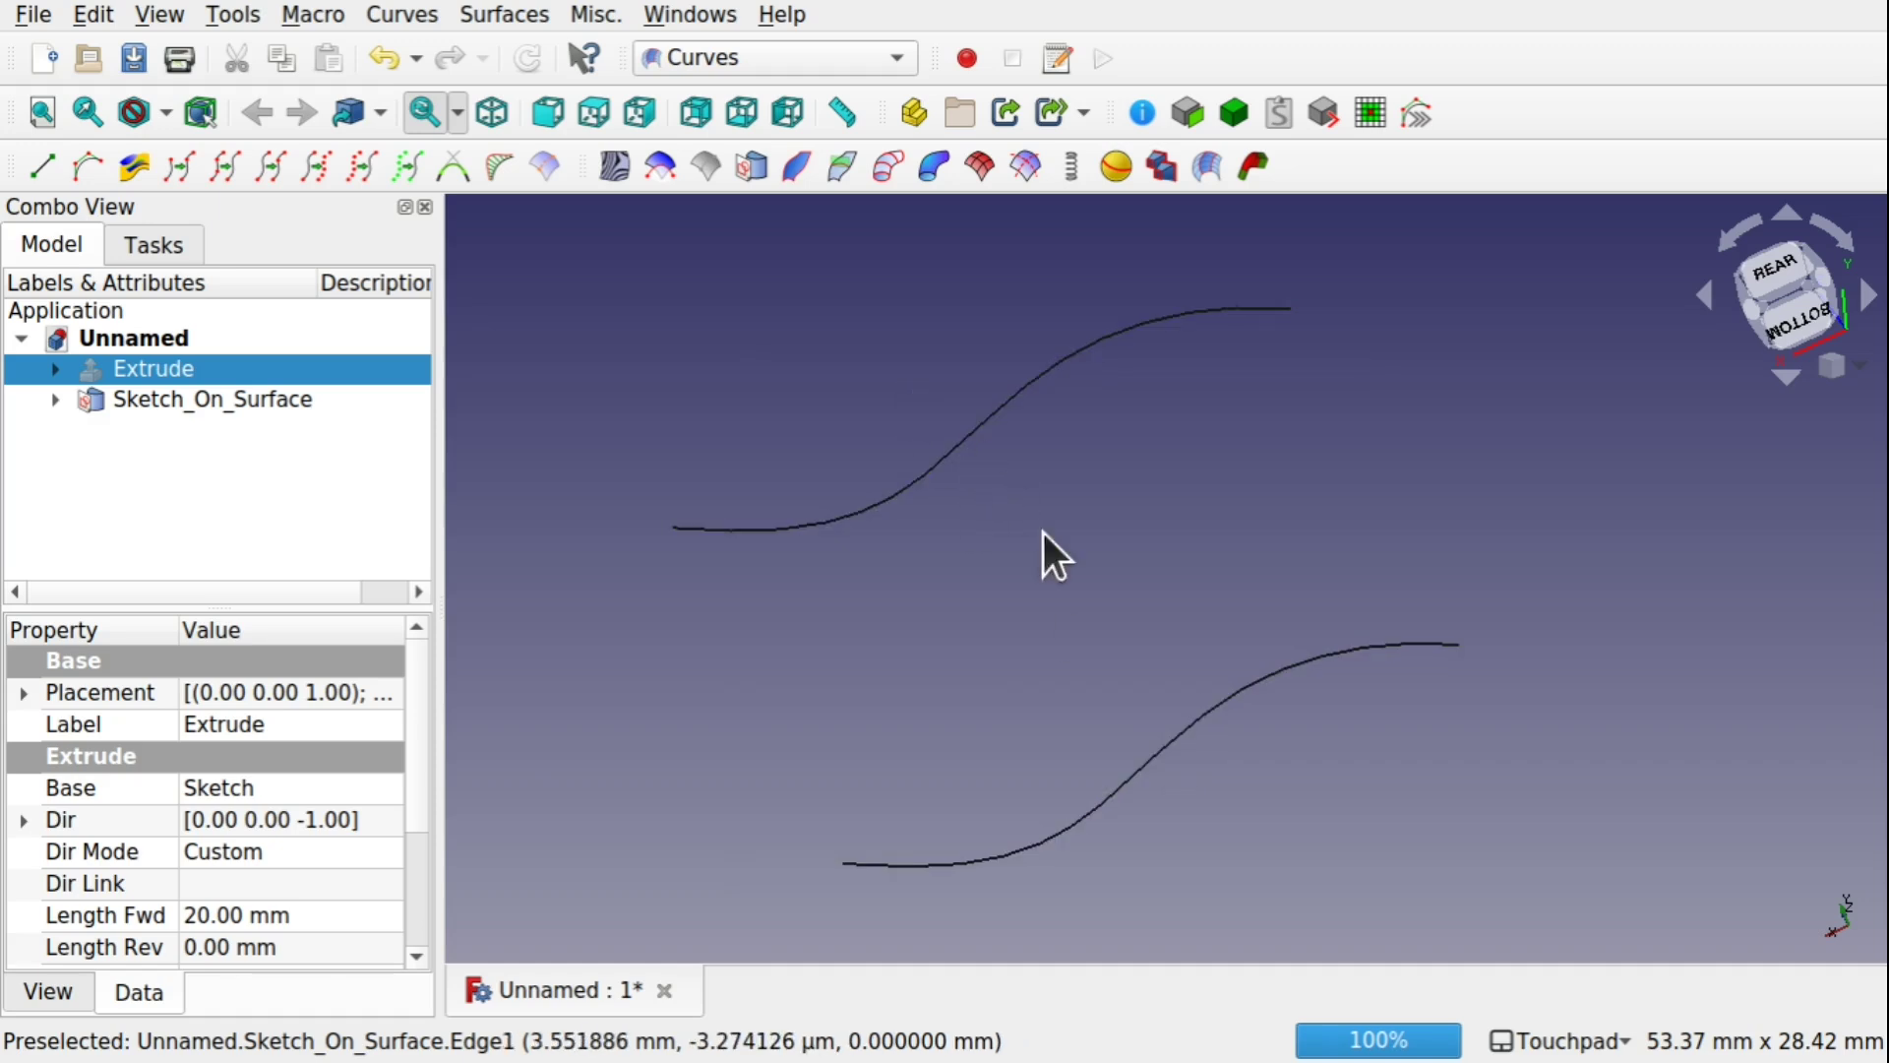
pyautogui.keyDown('shift'); pyautogui.moveTo(1012, 493); pyautogui.dragTo(1043, 532); pyautogui.keyUp('shift')
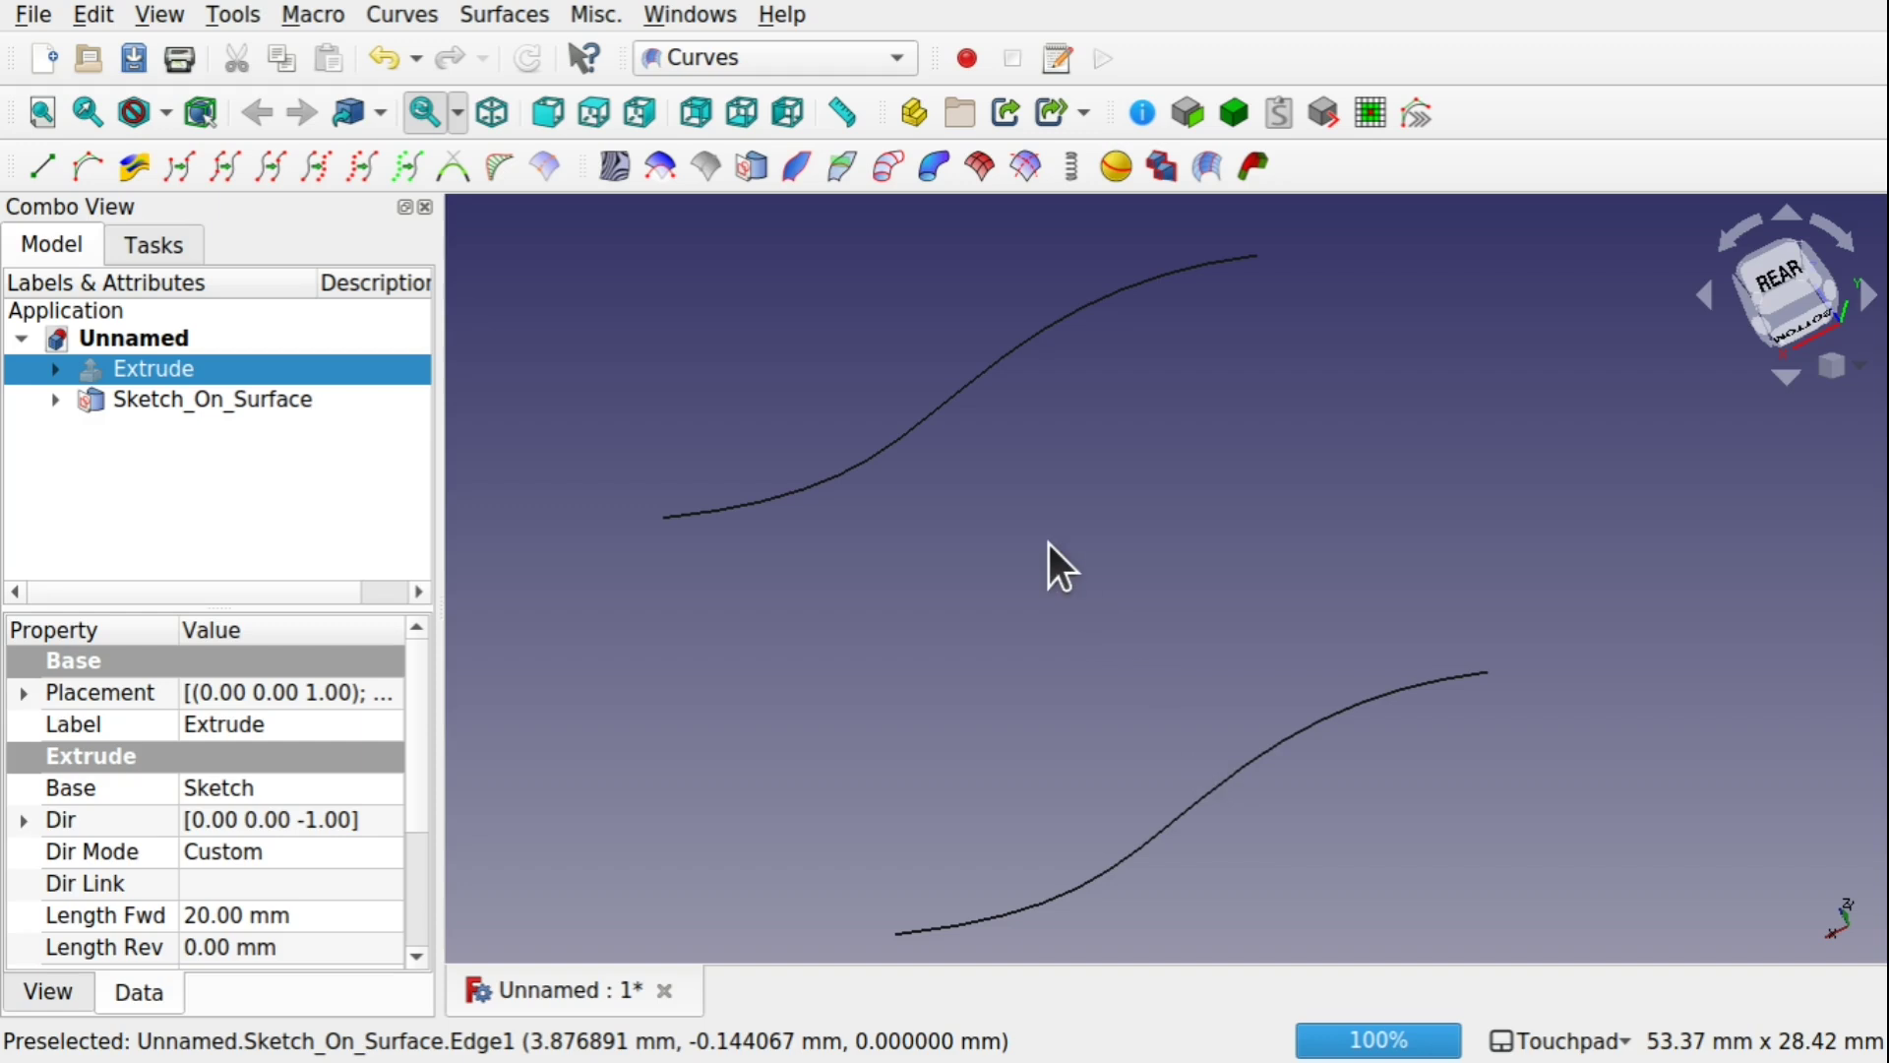
pyautogui.scroll(-3, 1049, 545)
pyautogui.scroll(1, 1049, 545)
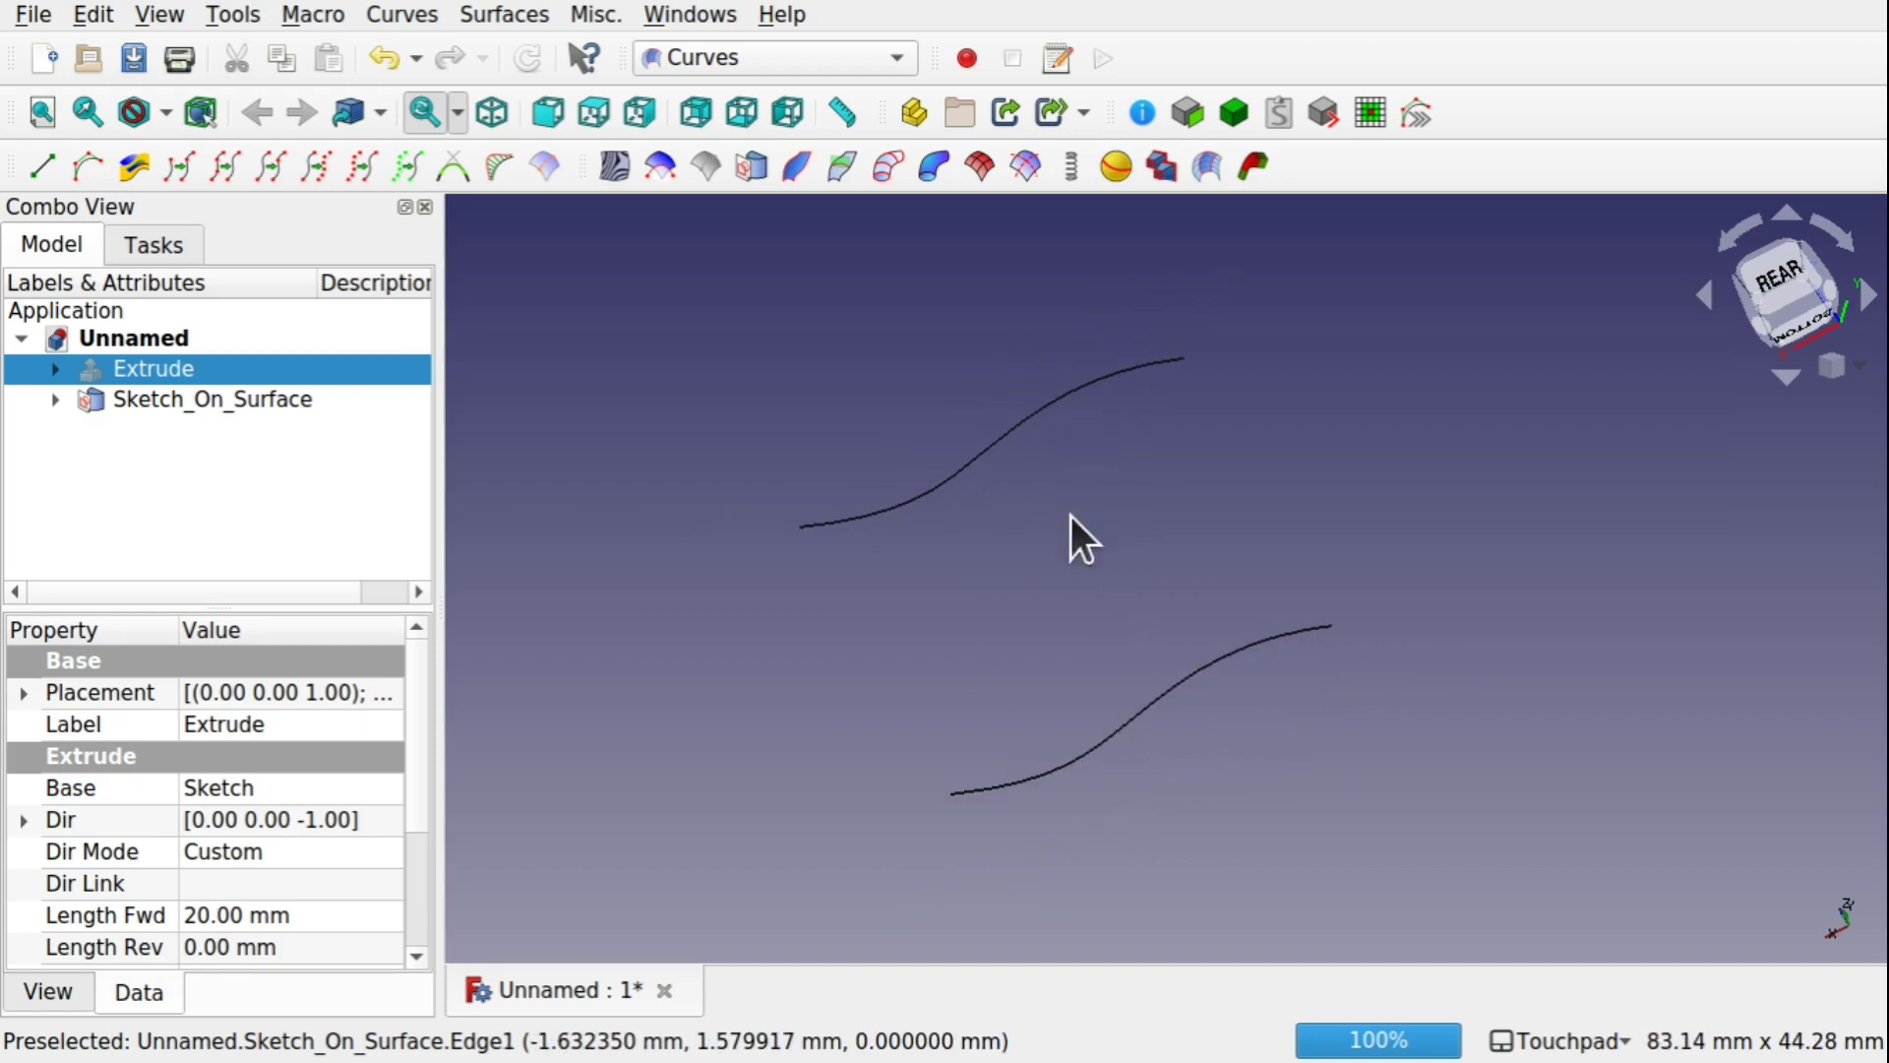
# Step: Turn on the geometry information display and make the extruded surface visible again
pyautogui.click(1142, 121)
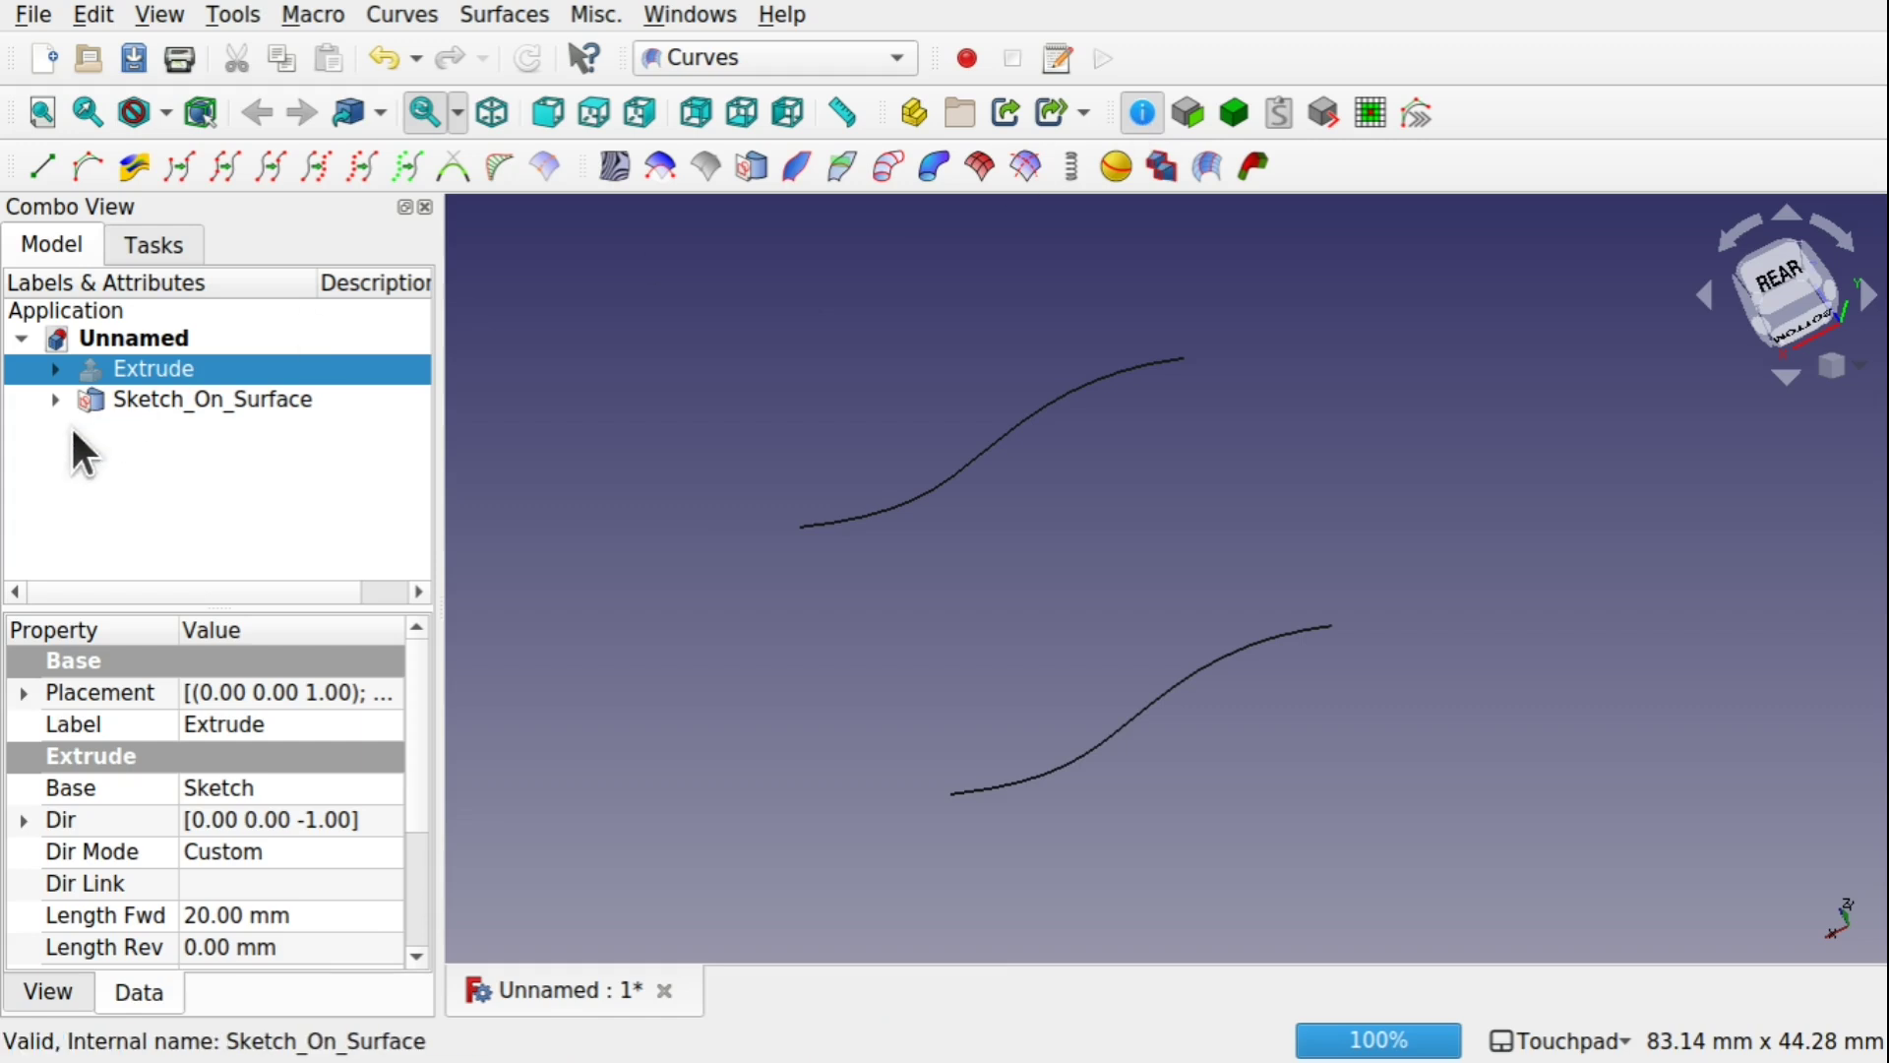
pyautogui.press('space')
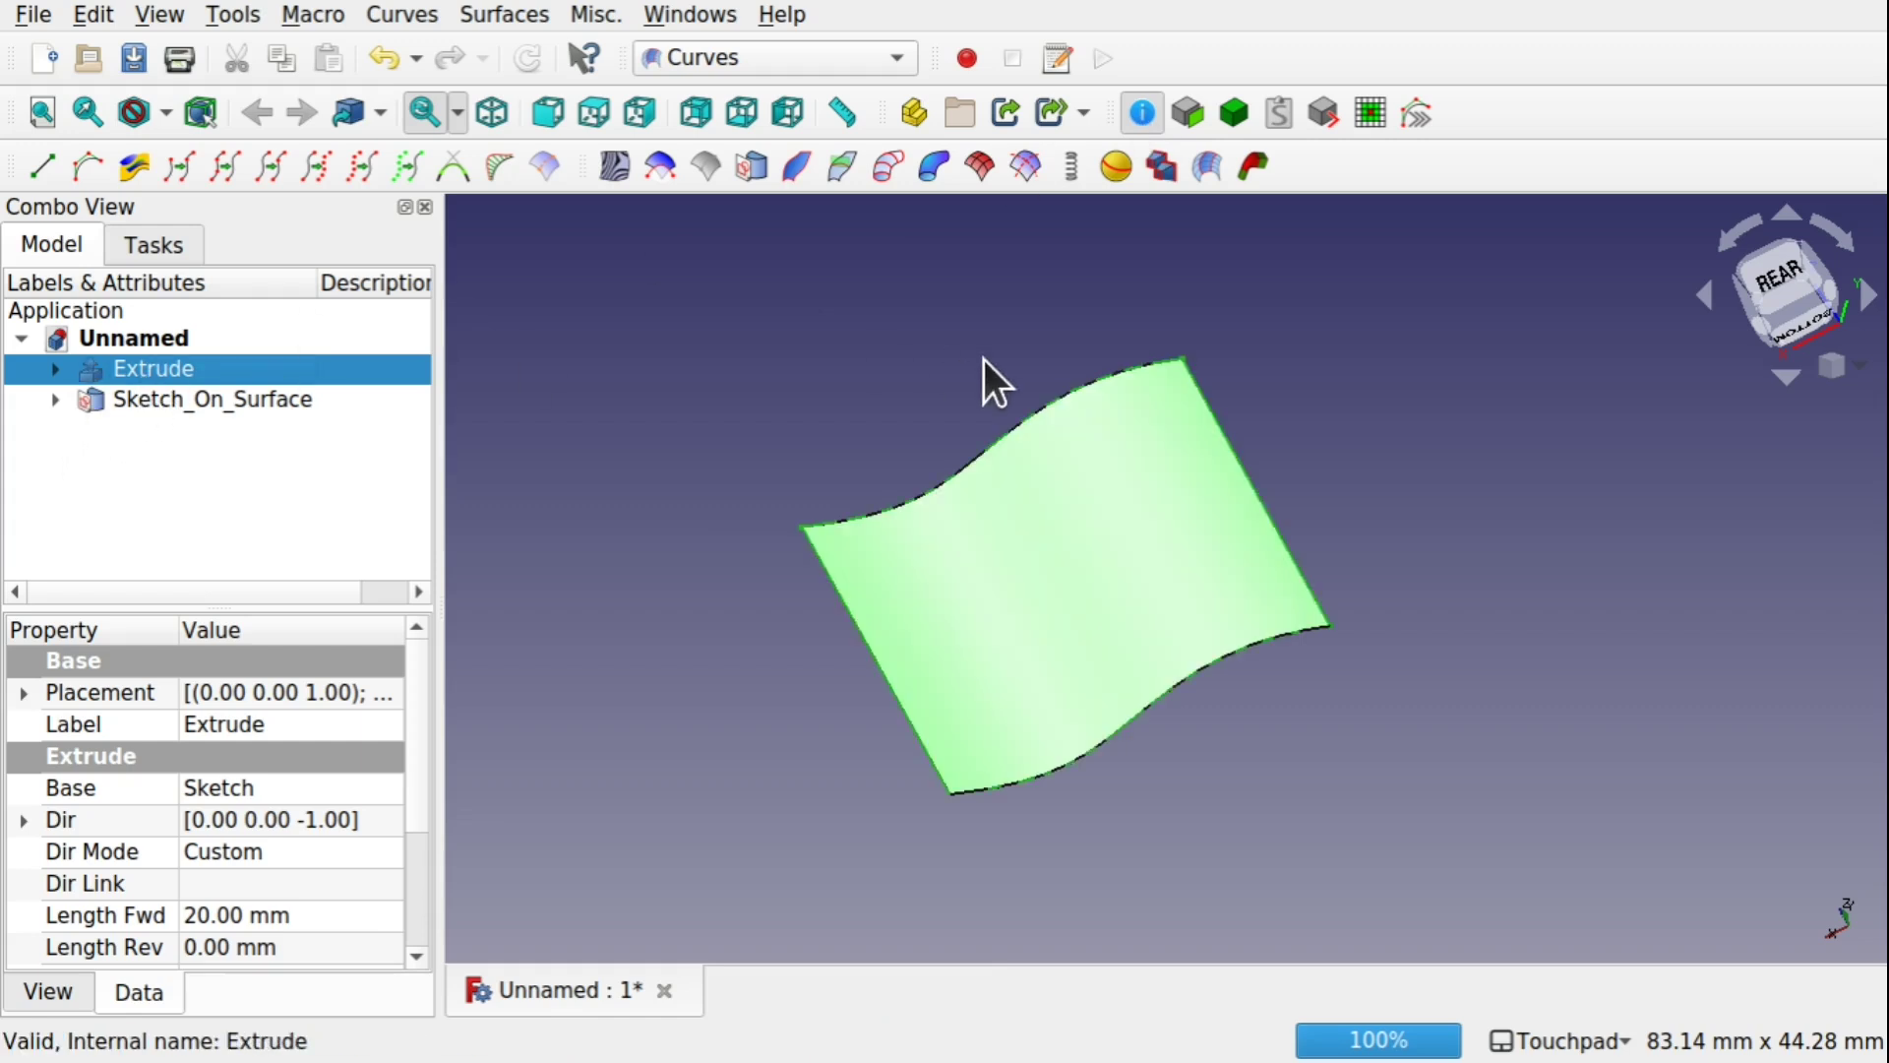
pyautogui.keyDown('alt'); pyautogui.moveTo(982, 380); pyautogui.dragTo(1133, 429); pyautogui.keyUp('alt')
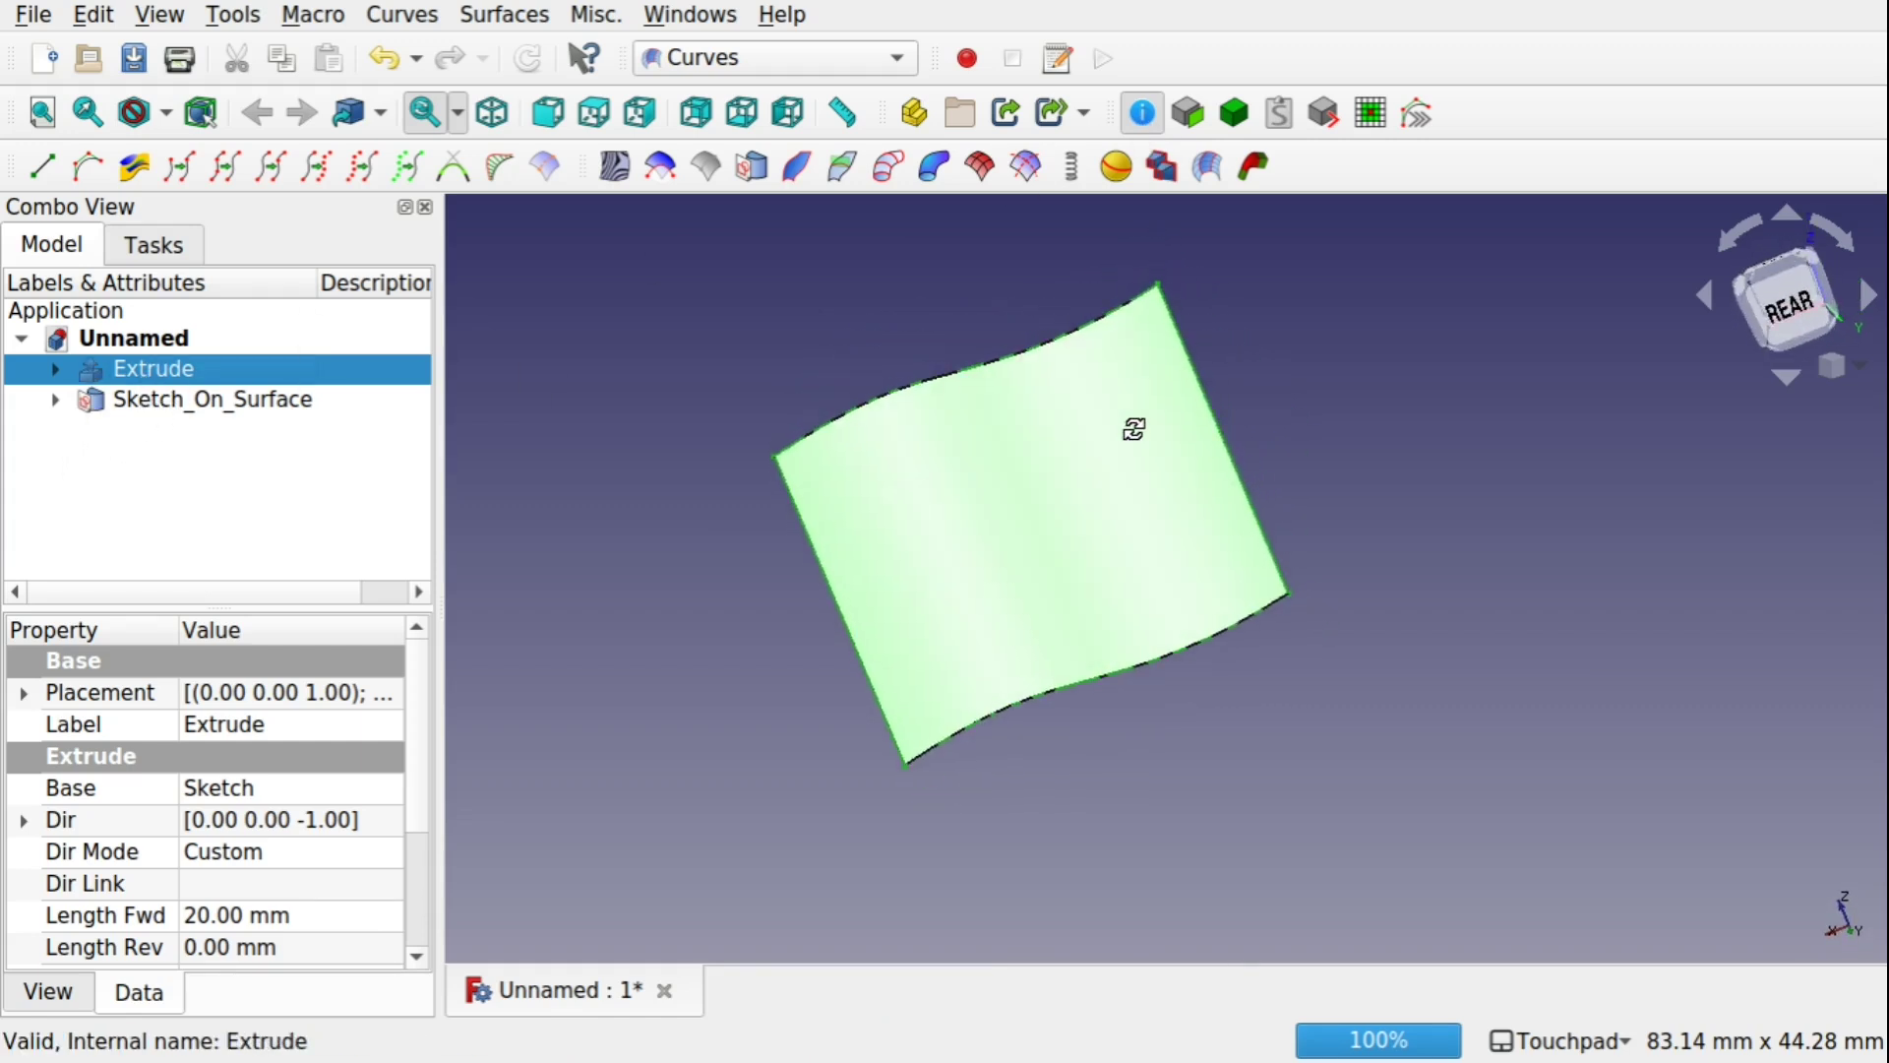
pyautogui.scroll(4, 854, 329)
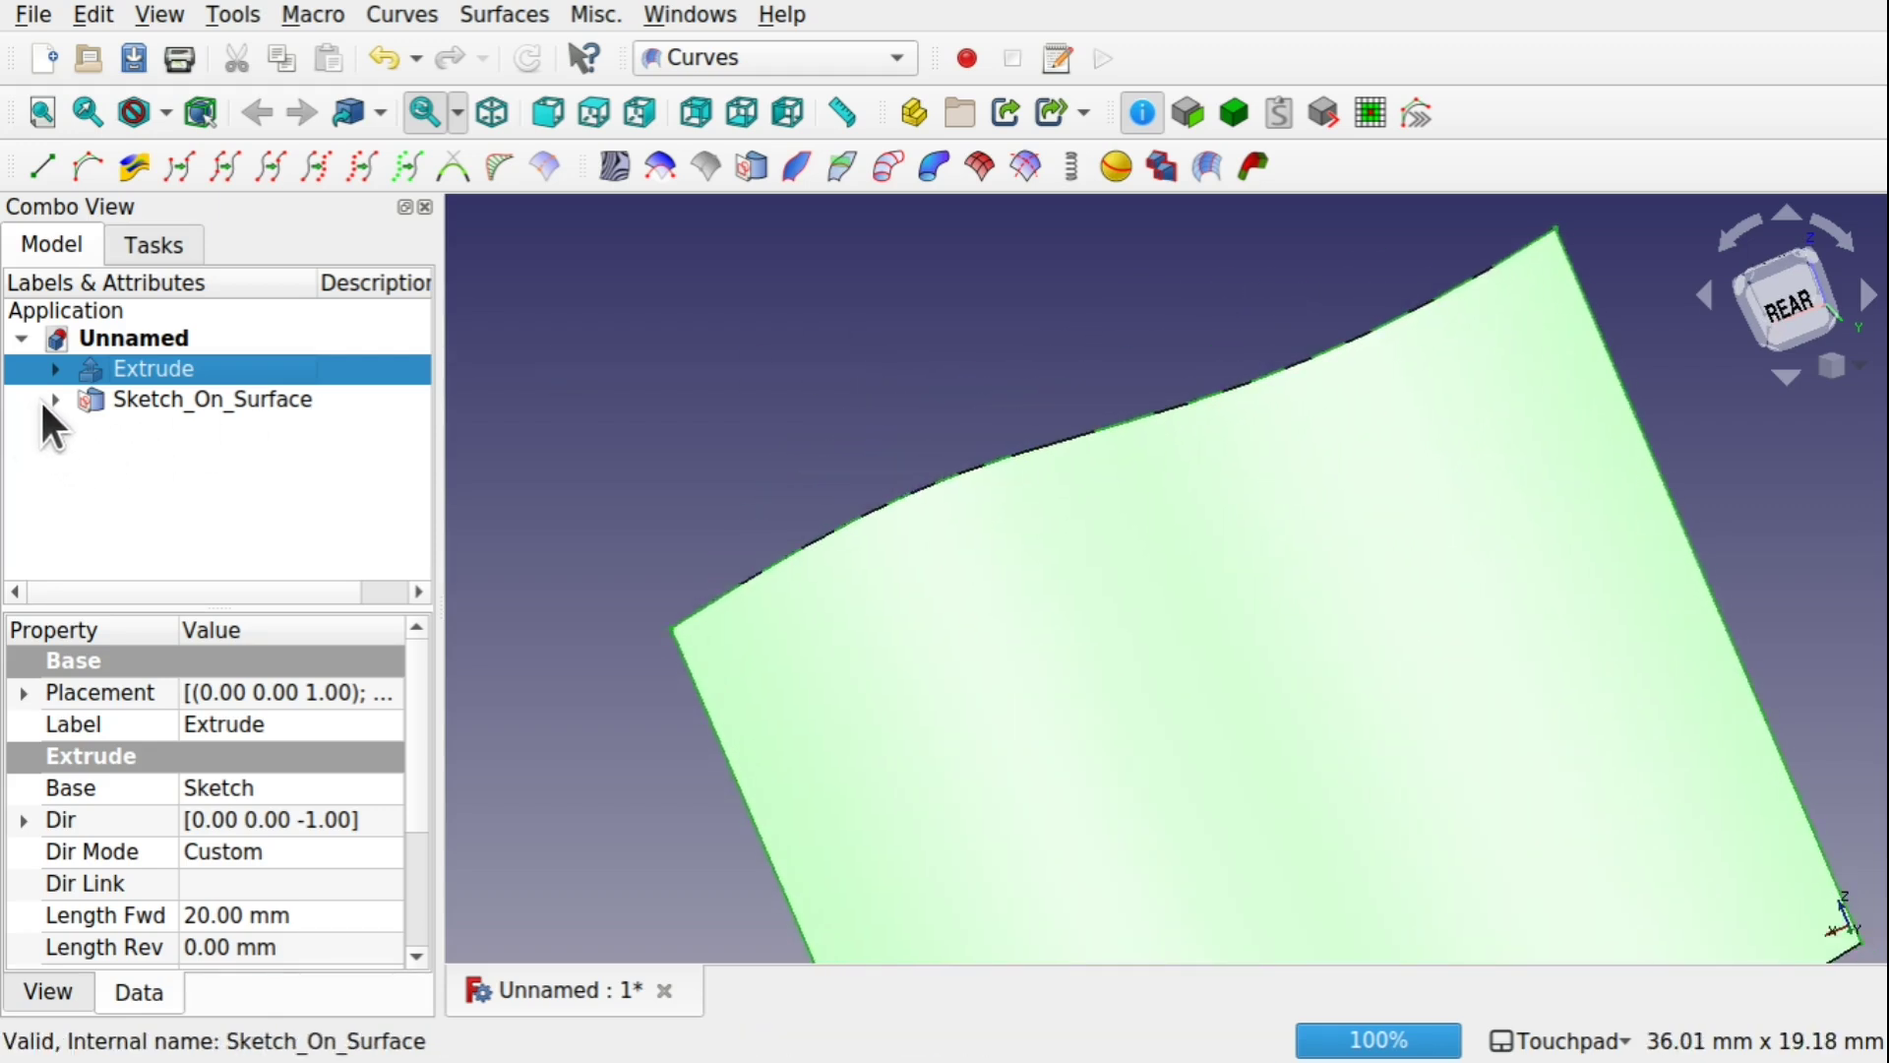
# Step: Reveal the source sketch under Sketch_On_Surface and toggle its visibility to compare it with the curved surface
pyautogui.click(55, 400)
pyautogui.click(201, 430)
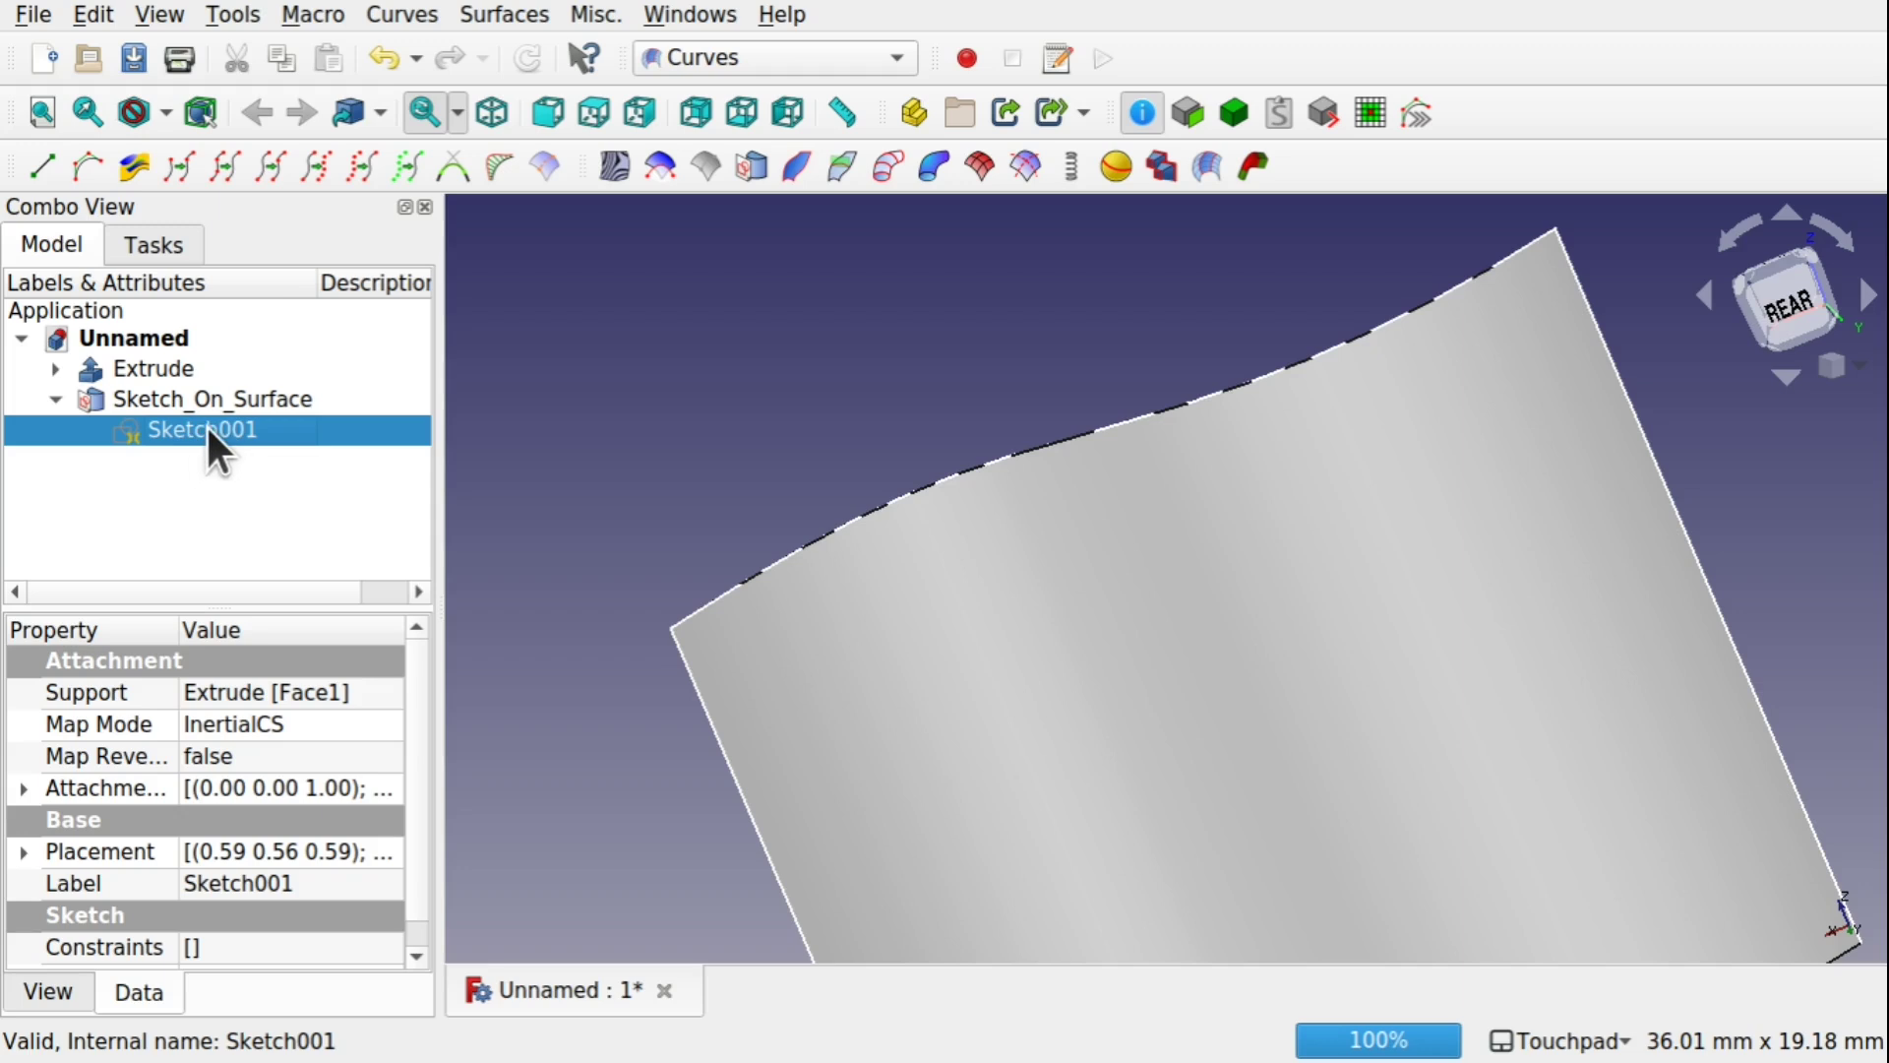
pyautogui.press('space')
pyautogui.press('space')
pyautogui.press('space')
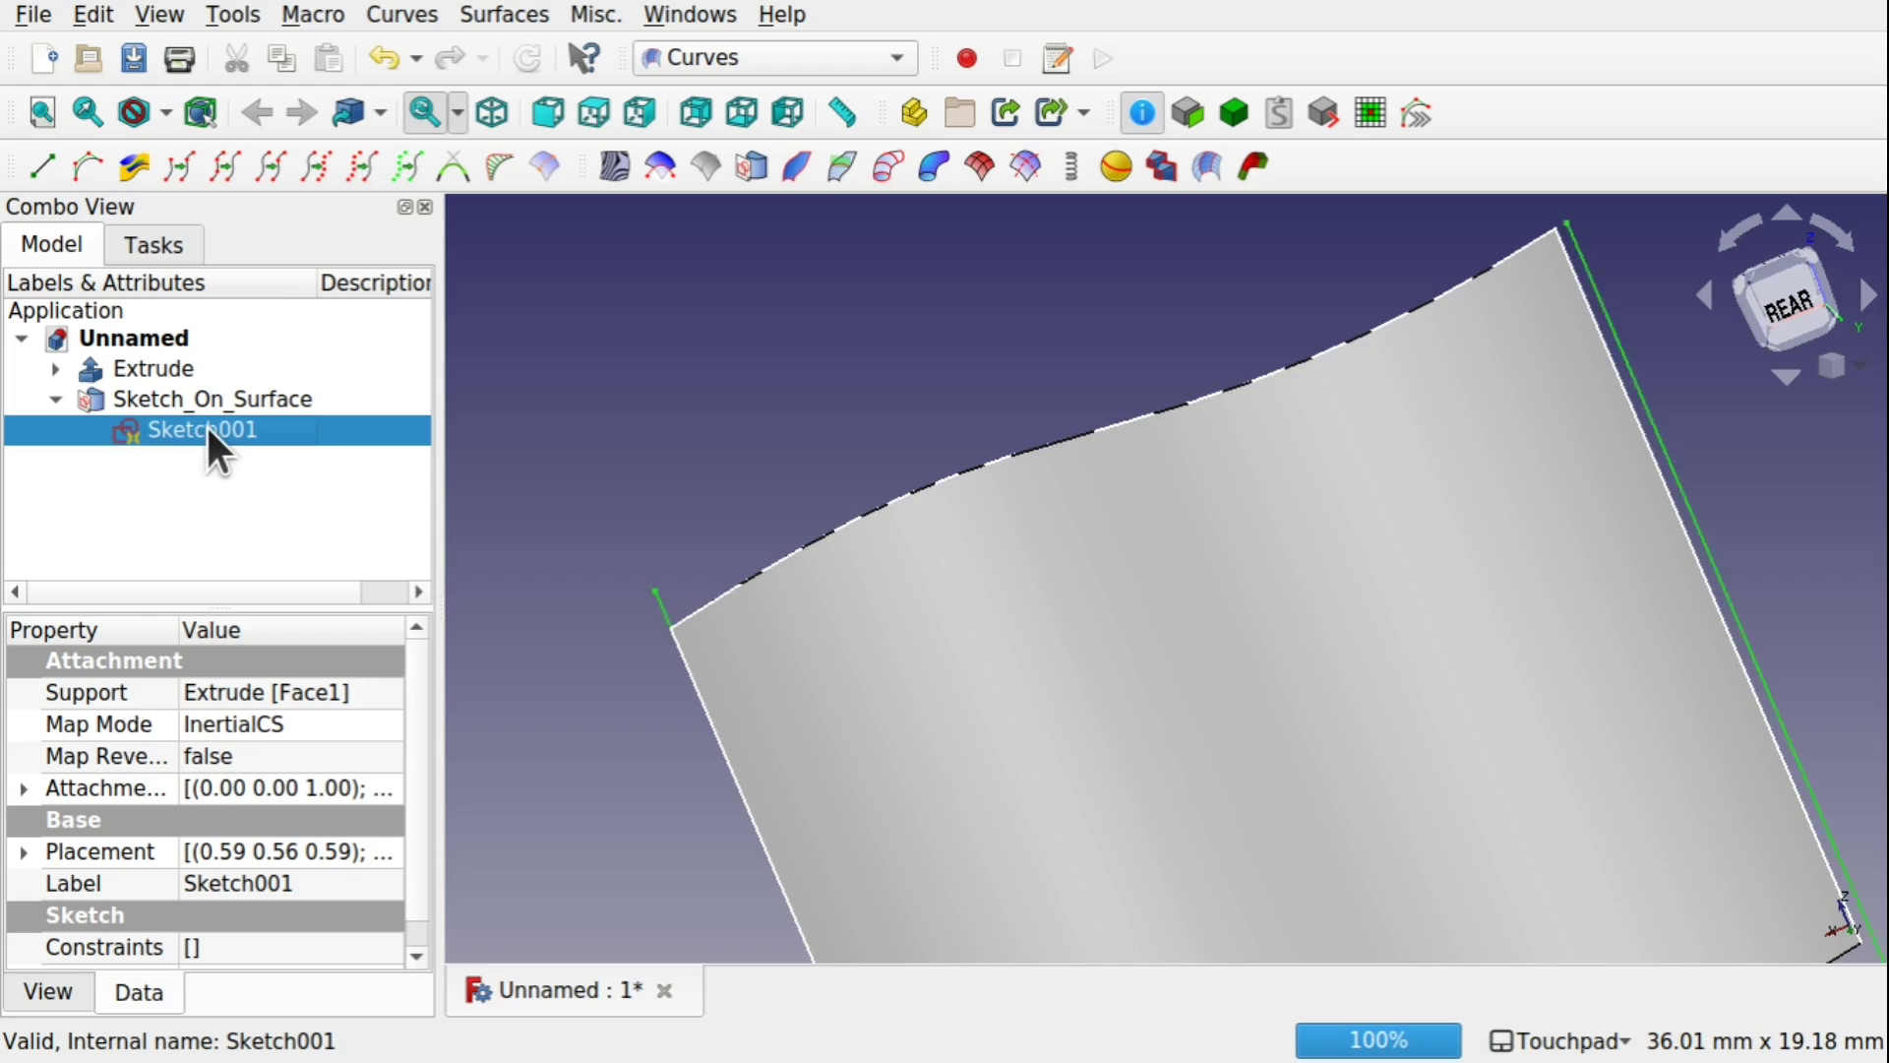
pyautogui.moveTo(597, 732)
pyautogui.keyDown('shift'); pyautogui.mouseDown()
pyautogui.moveTo(772, 646)
pyautogui.moveTo(721, 662)
pyautogui.moveTo(795, 657)
pyautogui.moveTo(1109, 393)
pyautogui.moveTo(944, 515)
pyautogui.moveTo(1130, 552)
pyautogui.moveTo(966, 610)
pyautogui.moveTo(795, 638)
pyautogui.mouseUp(); pyautogui.keyUp('shift')
pyautogui.press('space')
pyautogui.press('space')
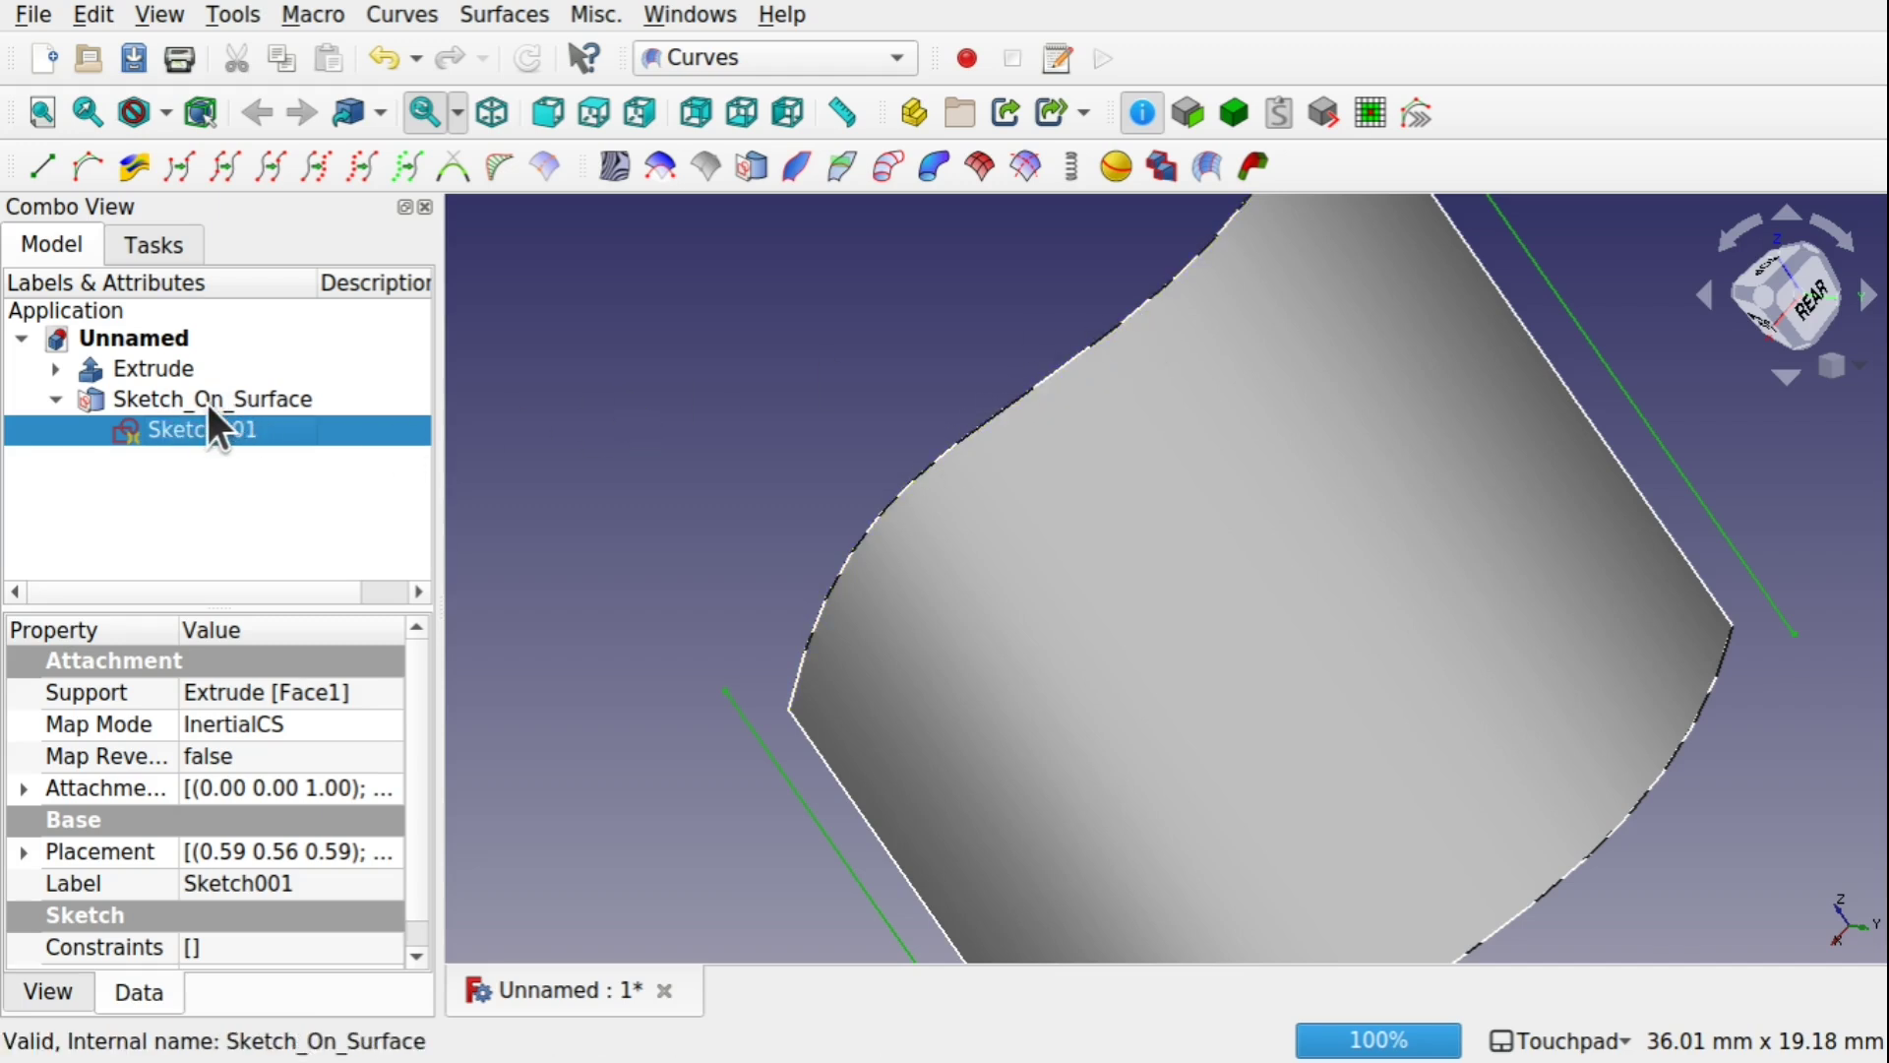
# Step: Hide Sketch_On_Surface and its source sketch, and inspect the length of the extruded surface's curved spline edge
pyautogui.click(179, 398)
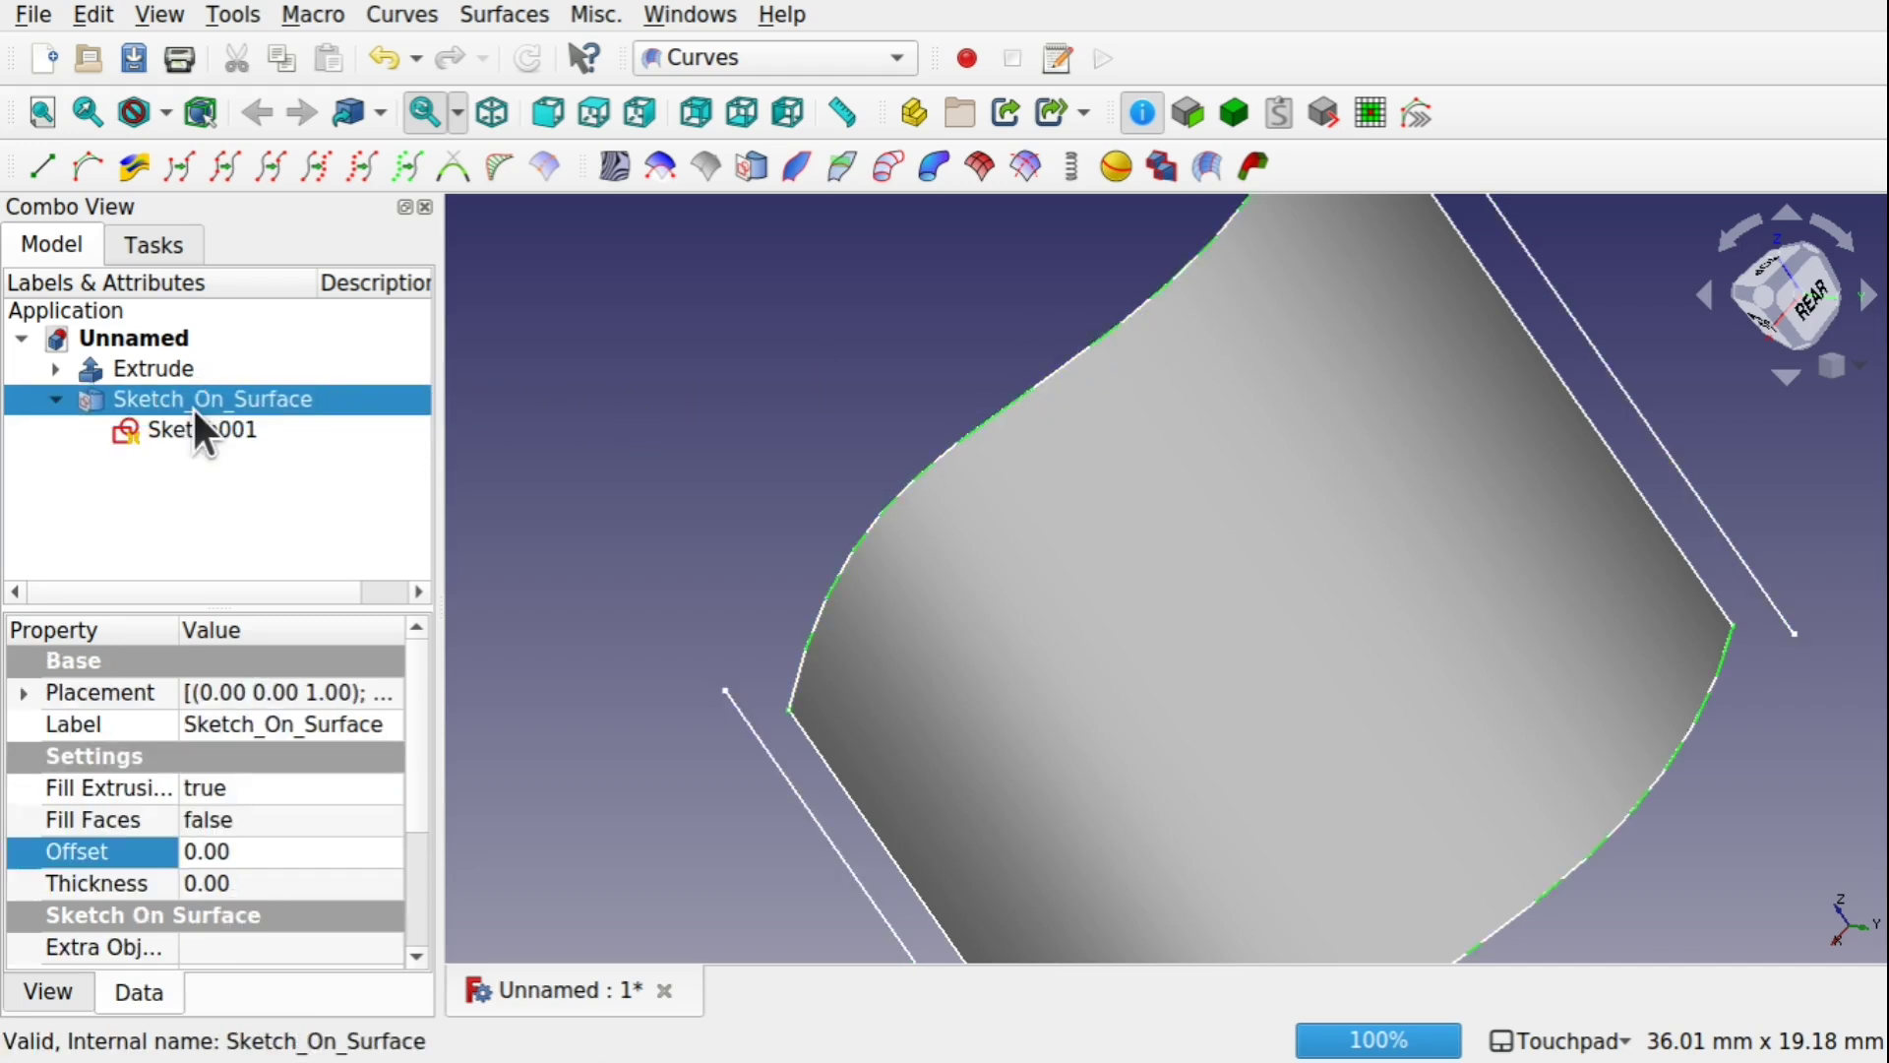
pyautogui.press('space')
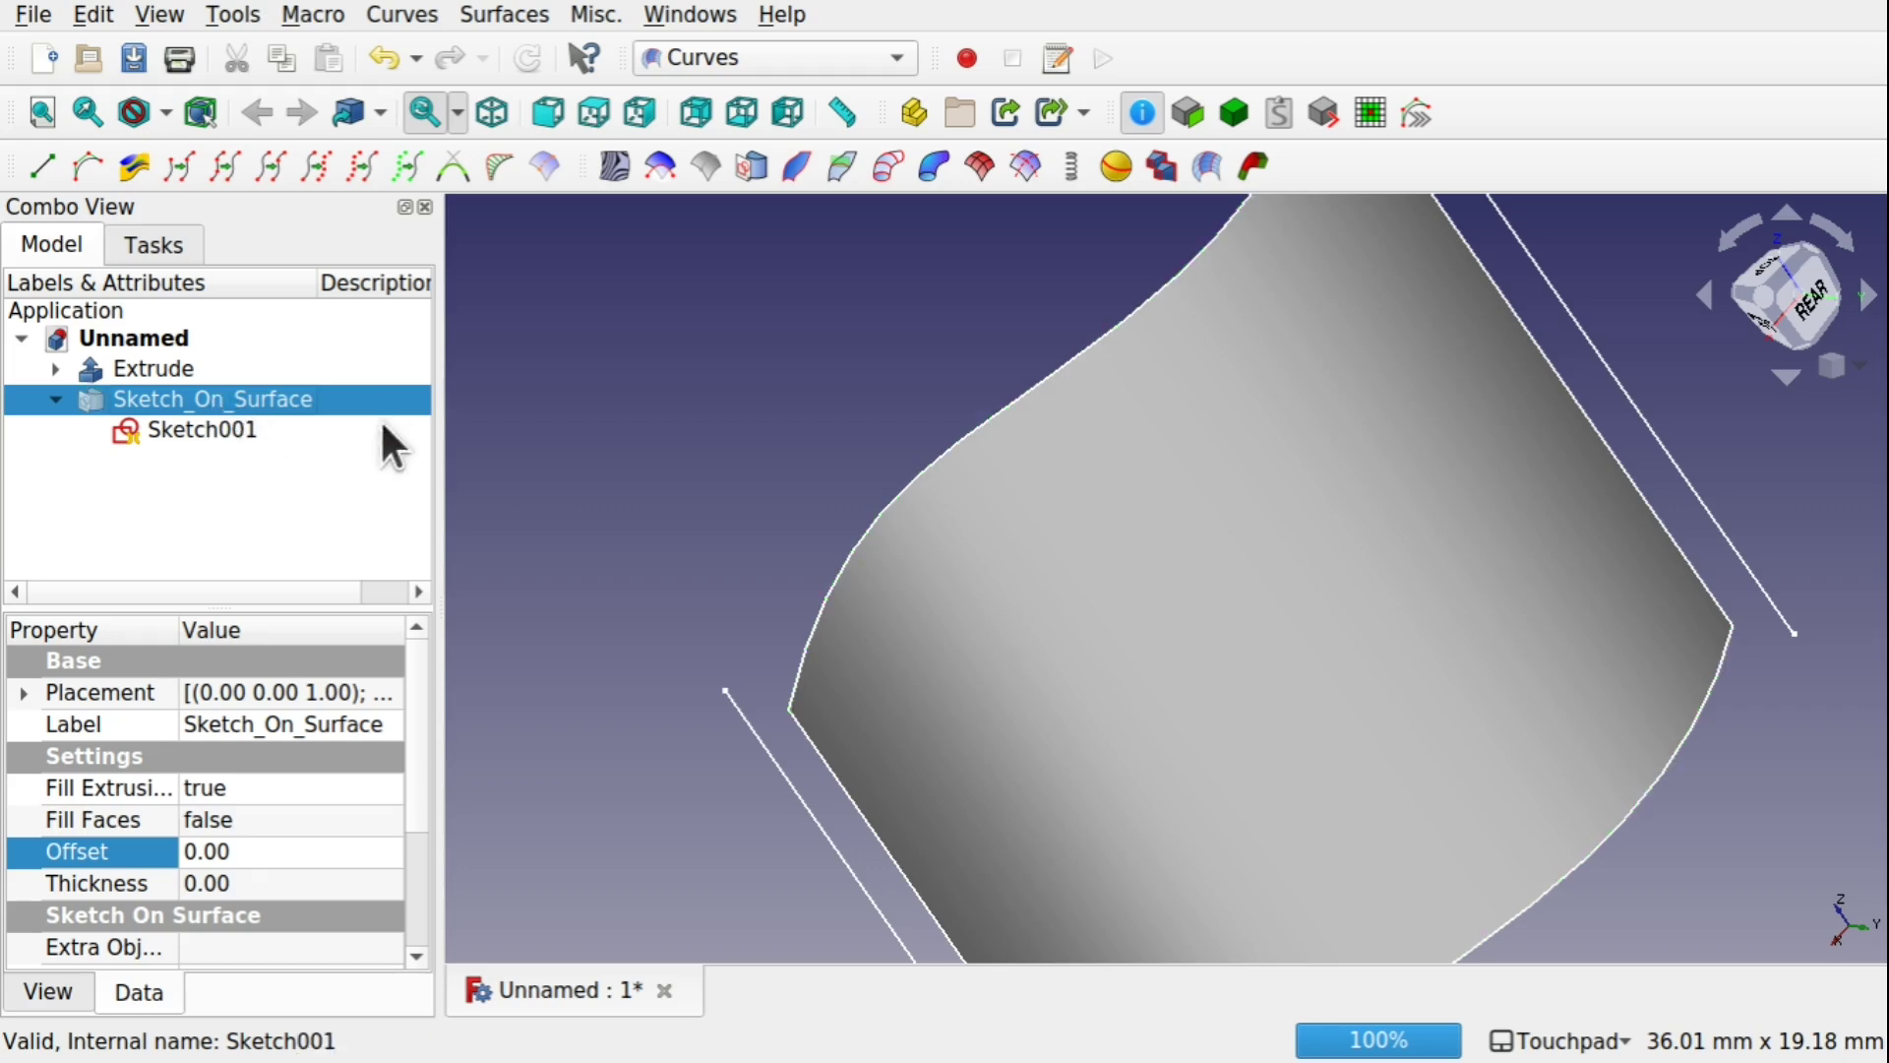
pyautogui.click(203, 429)
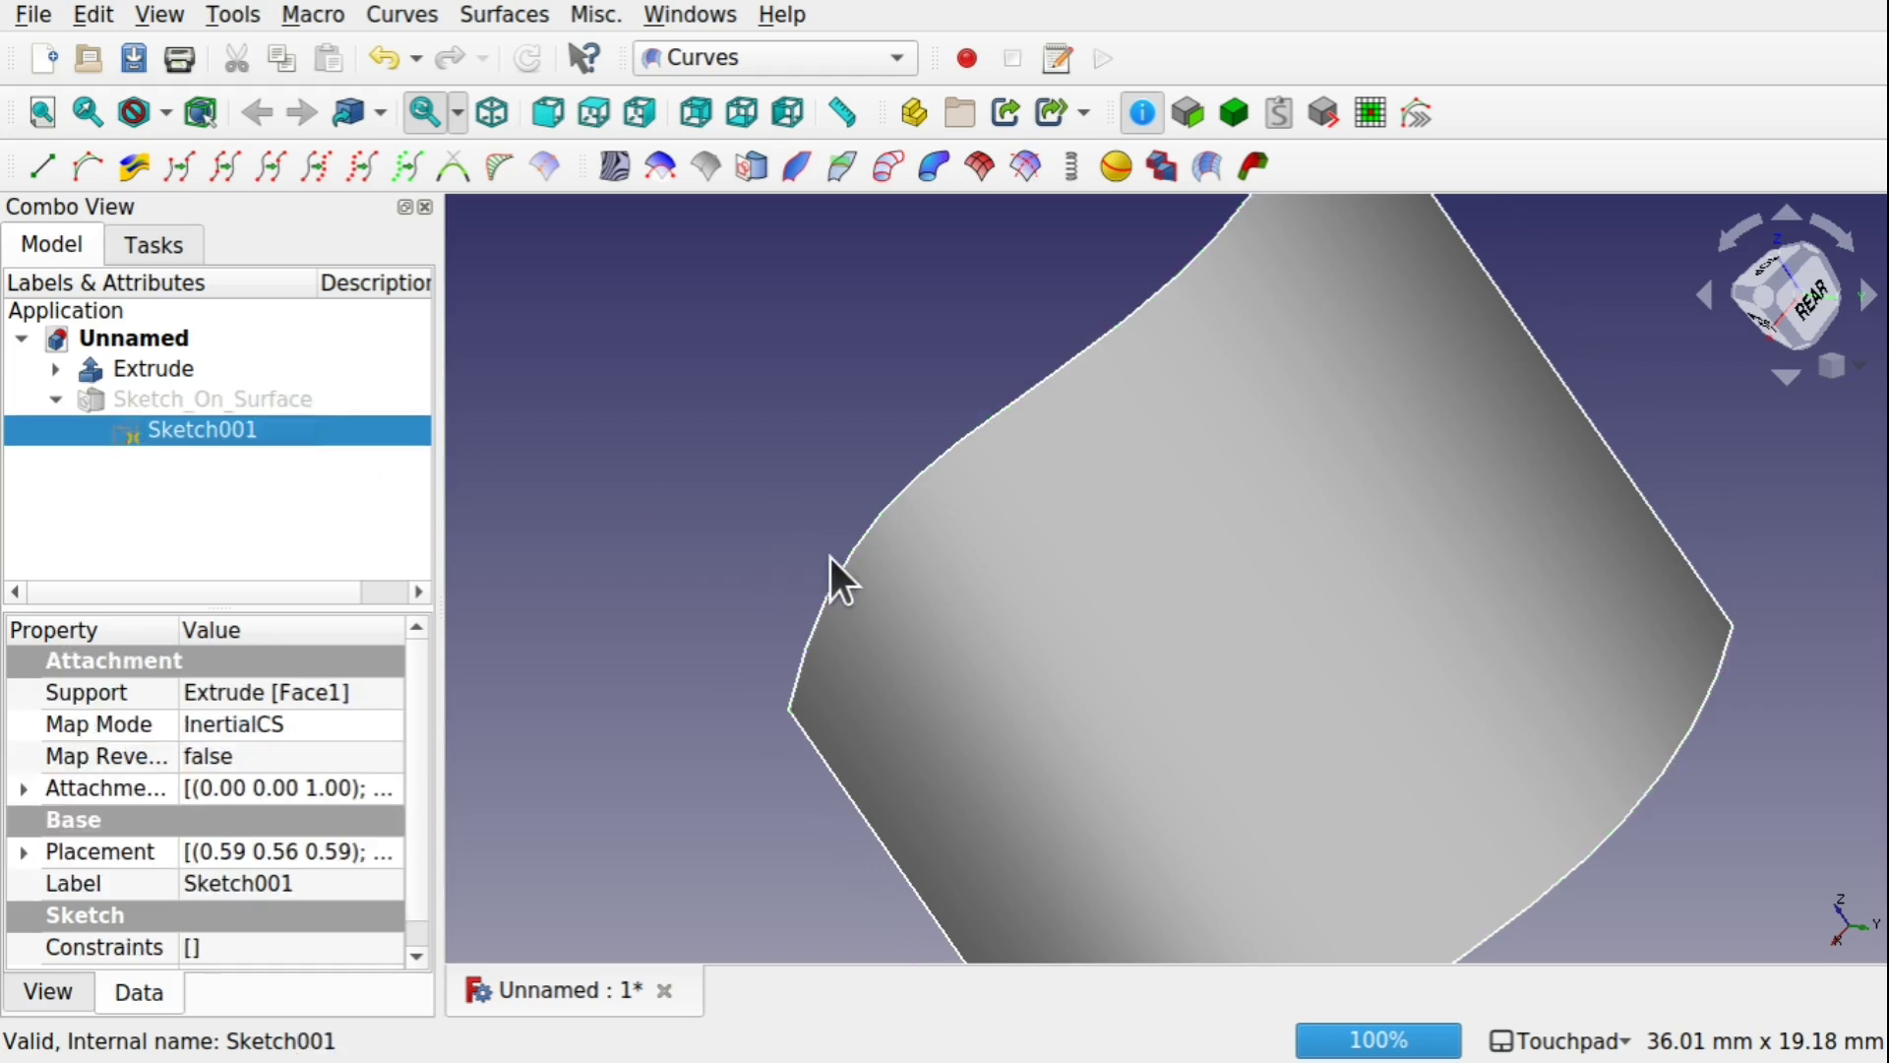
pyautogui.click(1141, 110)
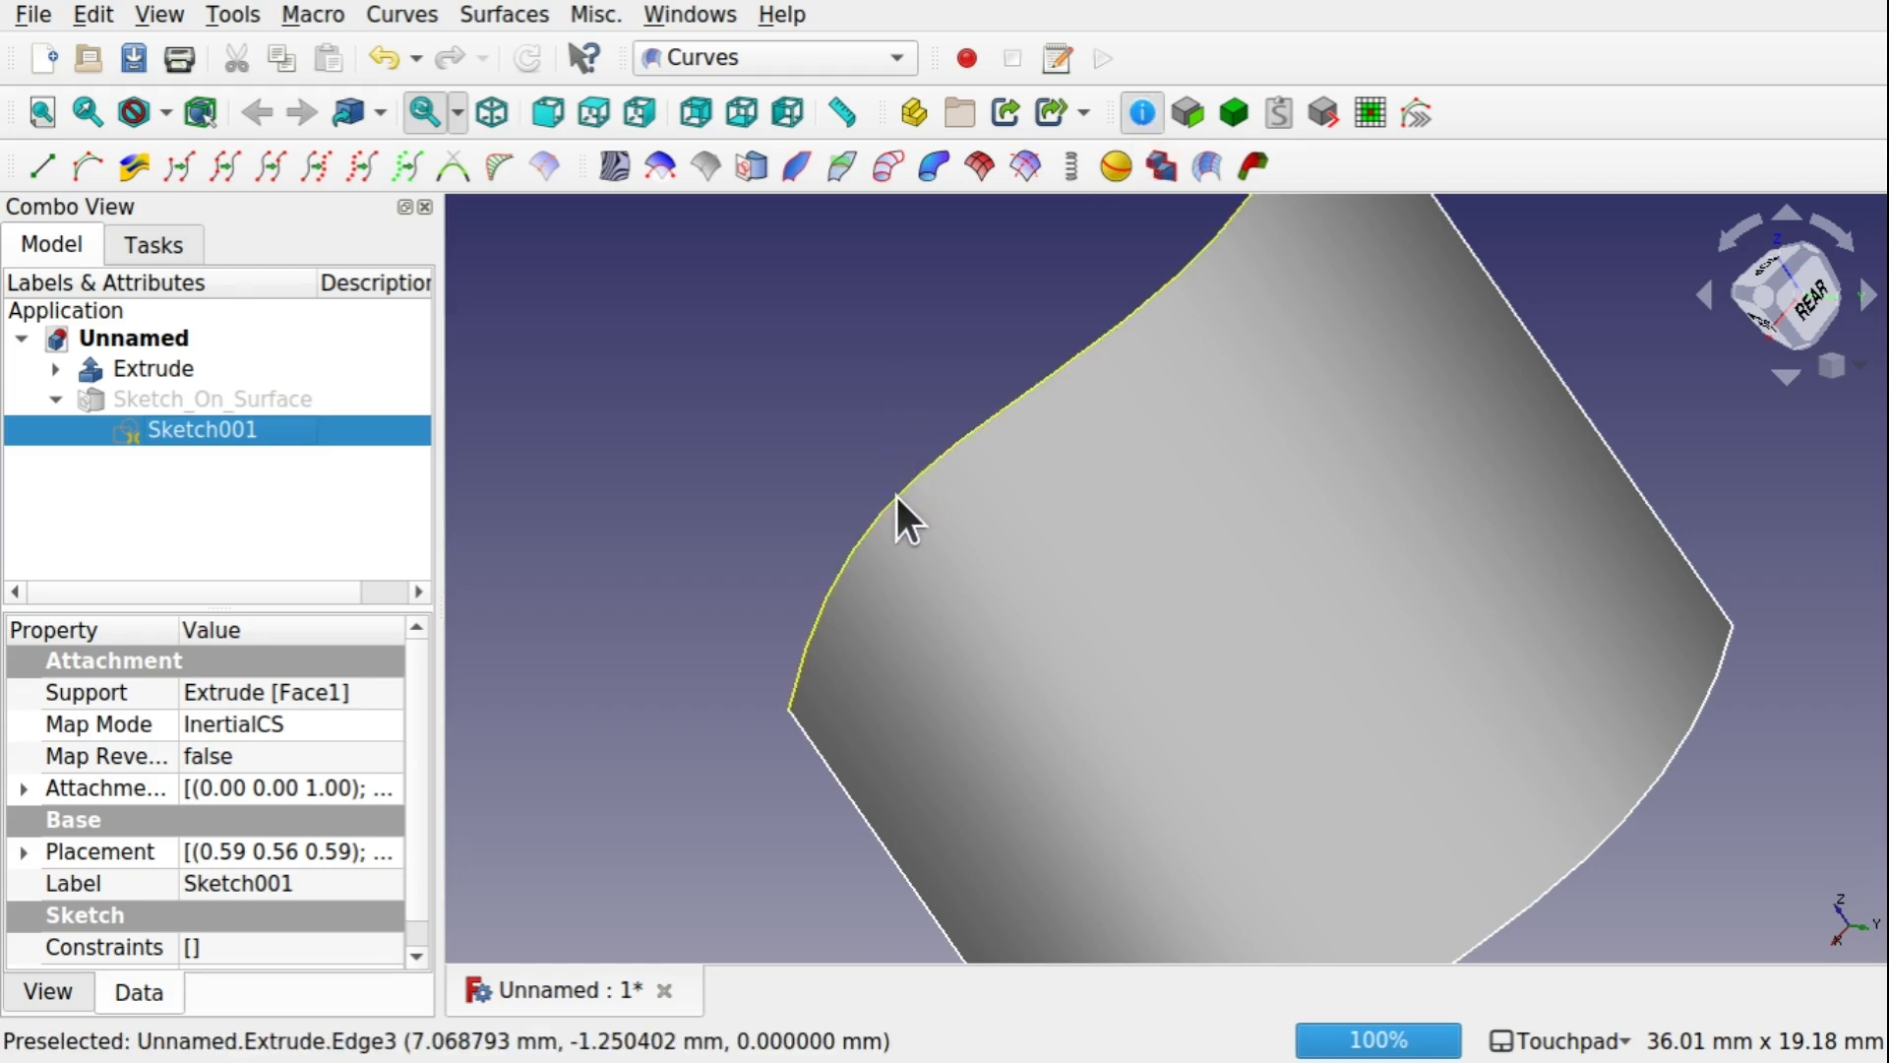
pyautogui.click(875, 518)
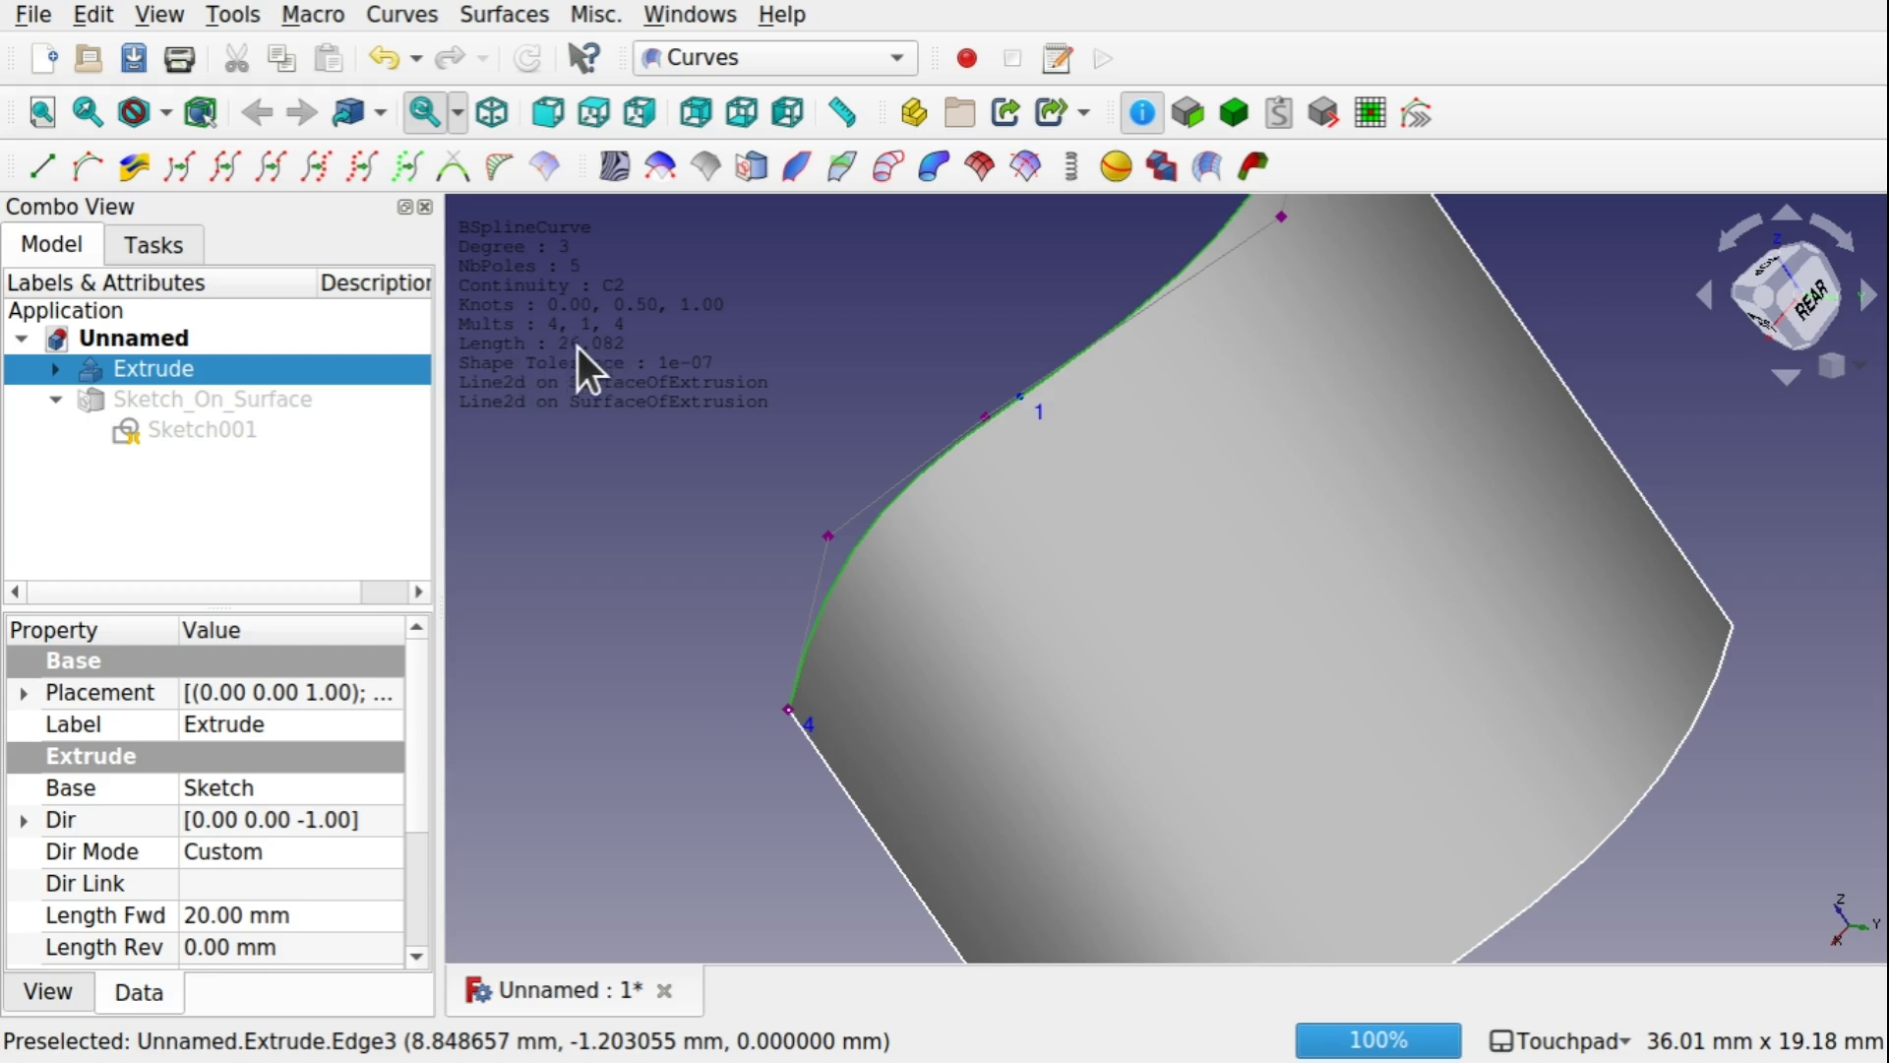
# Step: Open the source sketch Sketch001 for editing and examine how its rectangle lines up with the curved surface
pyautogui.doubleClick(212, 431)
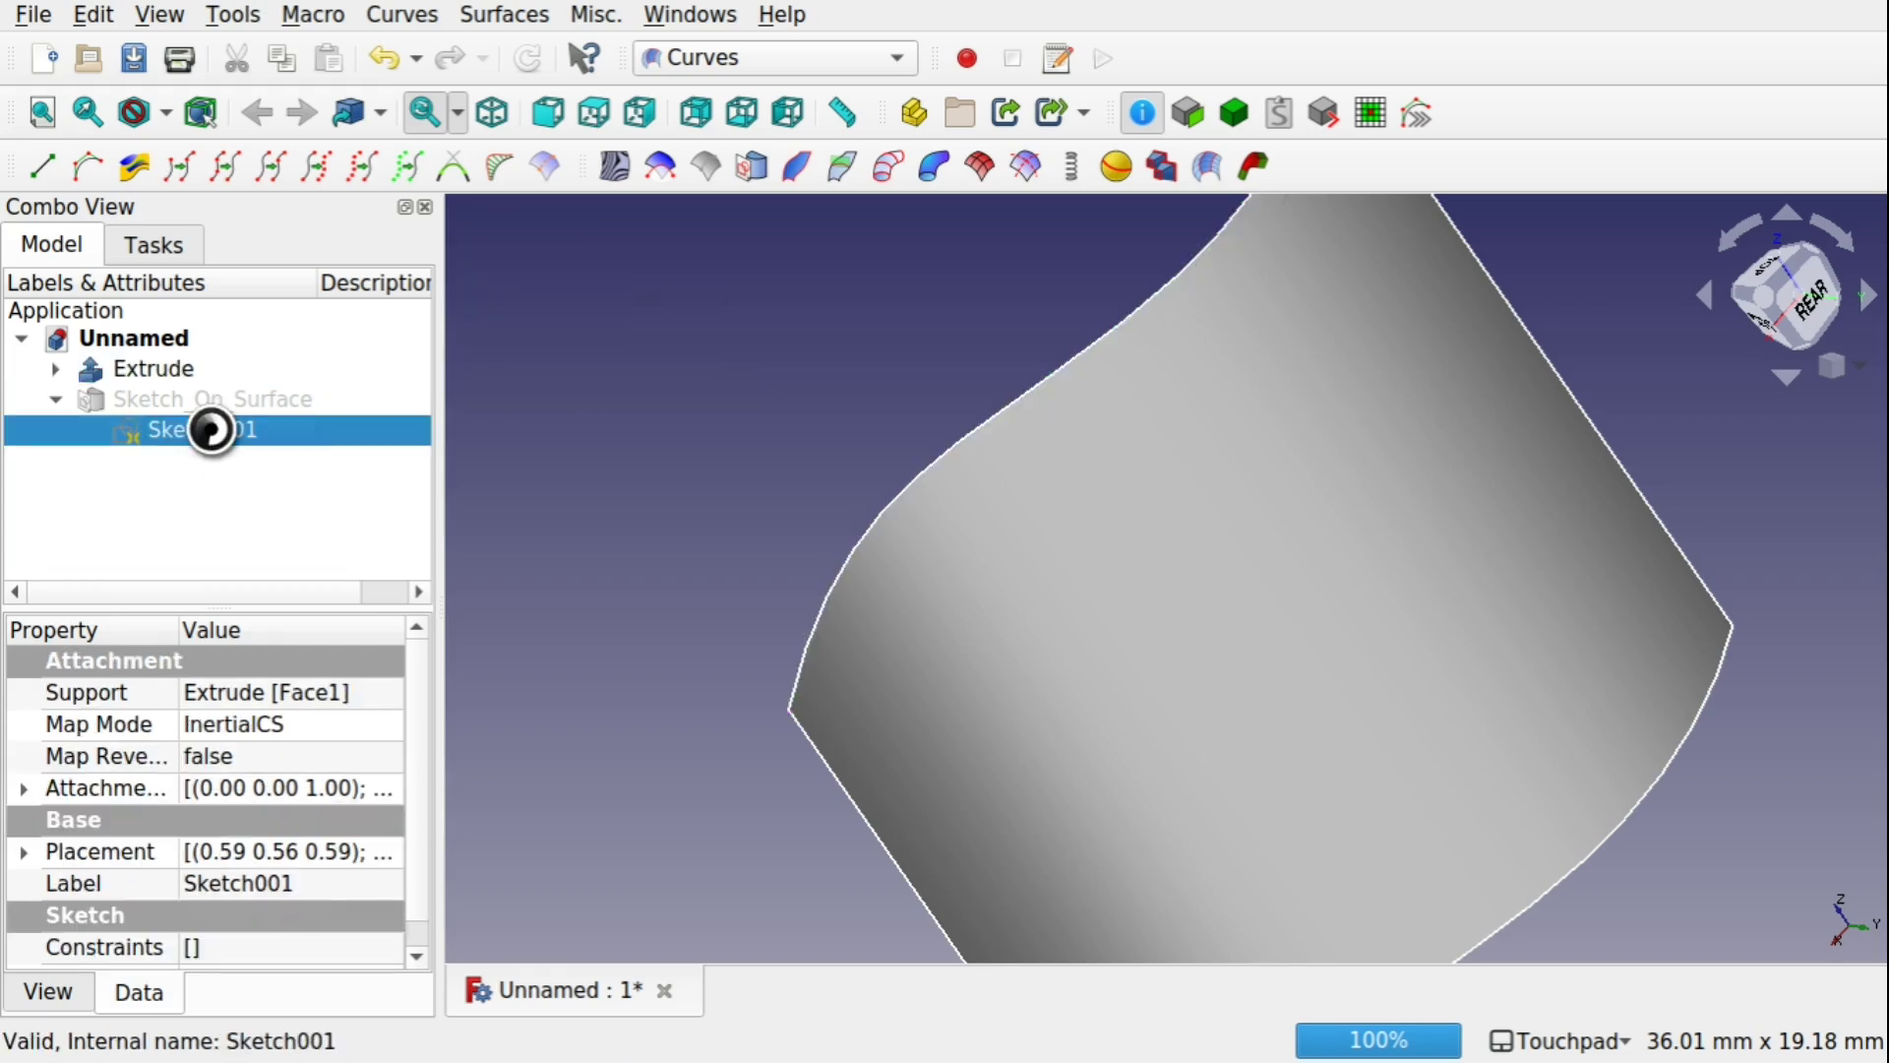
pyautogui.scroll(-3, 935, 448)
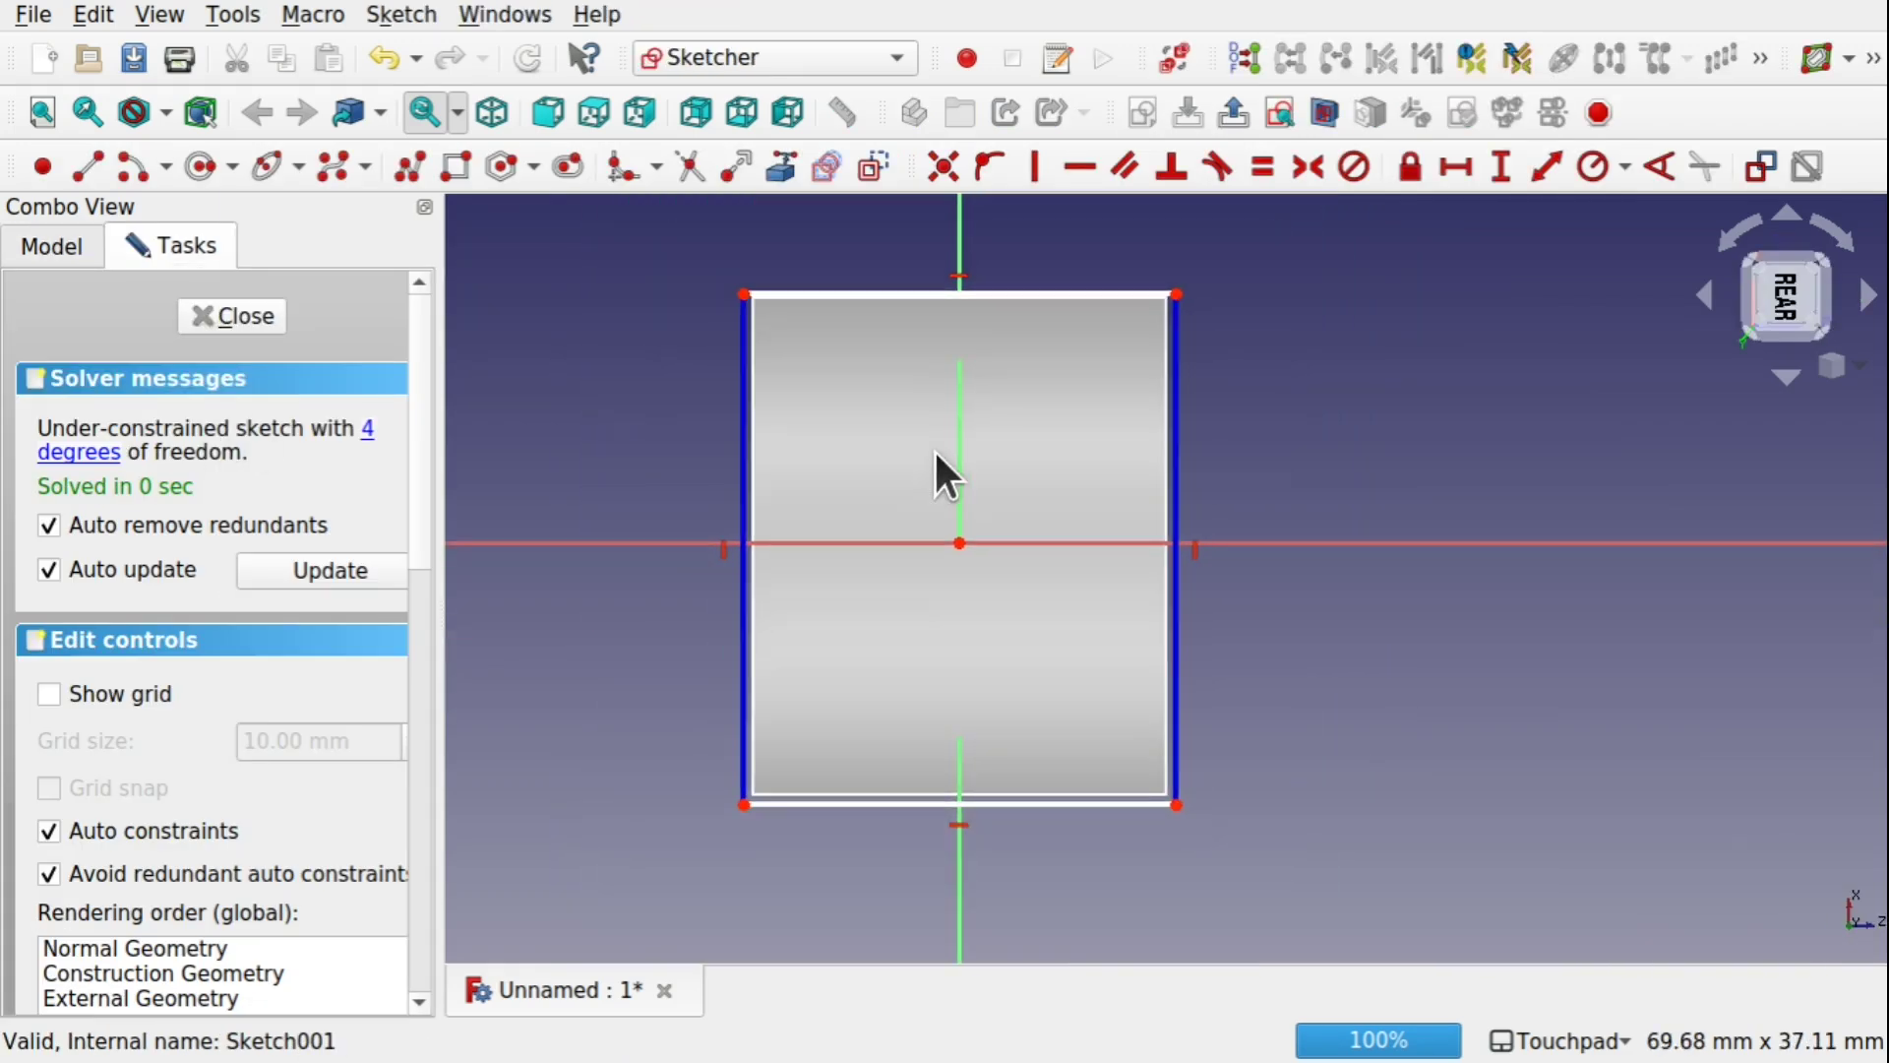
pyautogui.moveTo(935, 449)
pyautogui.keyDown('shift'); pyautogui.mouseDown()
pyautogui.moveTo(965, 438)
pyautogui.moveTo(961, 354)
pyautogui.moveTo(935, 469)
pyautogui.moveTo(882, 469)
pyautogui.moveTo(1105, 384)
pyautogui.moveTo(1017, 393)
pyautogui.moveTo(894, 321)
pyautogui.mouseUp(); pyautogui.keyUp('shift')
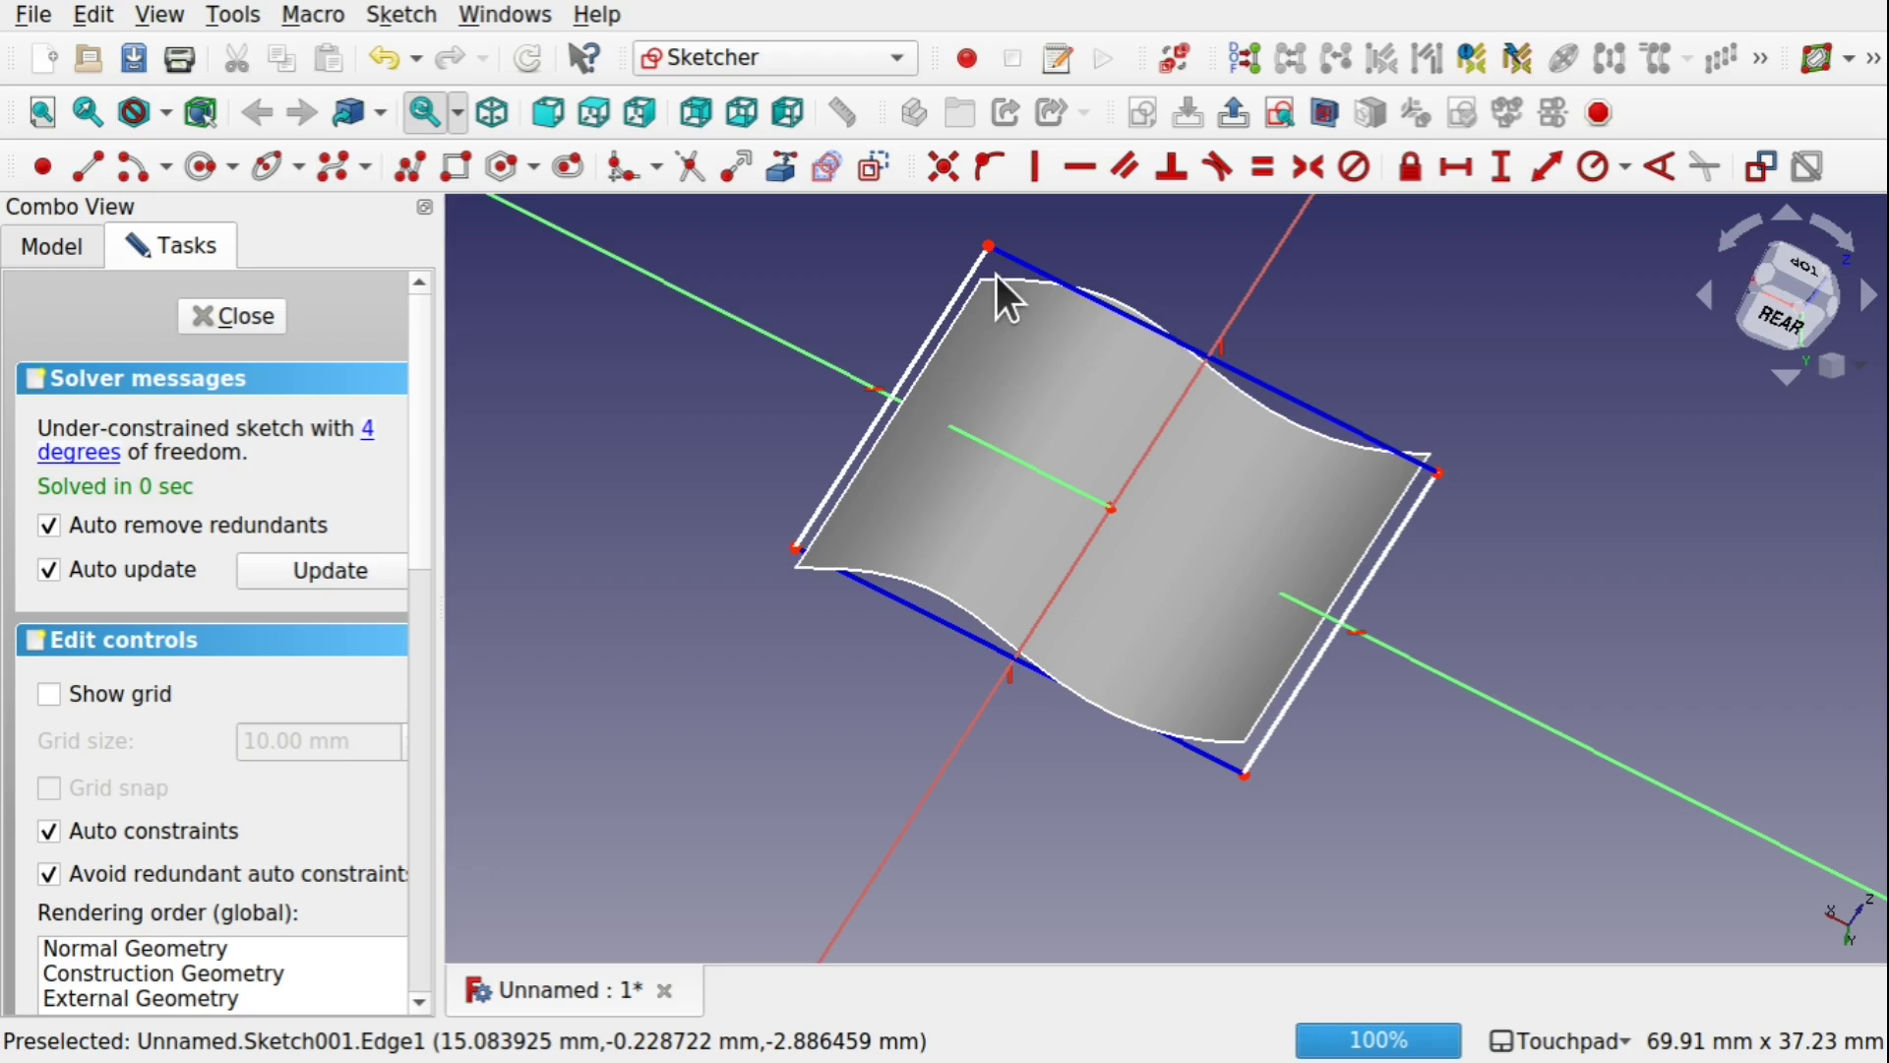
pyautogui.scroll(4, 988, 276)
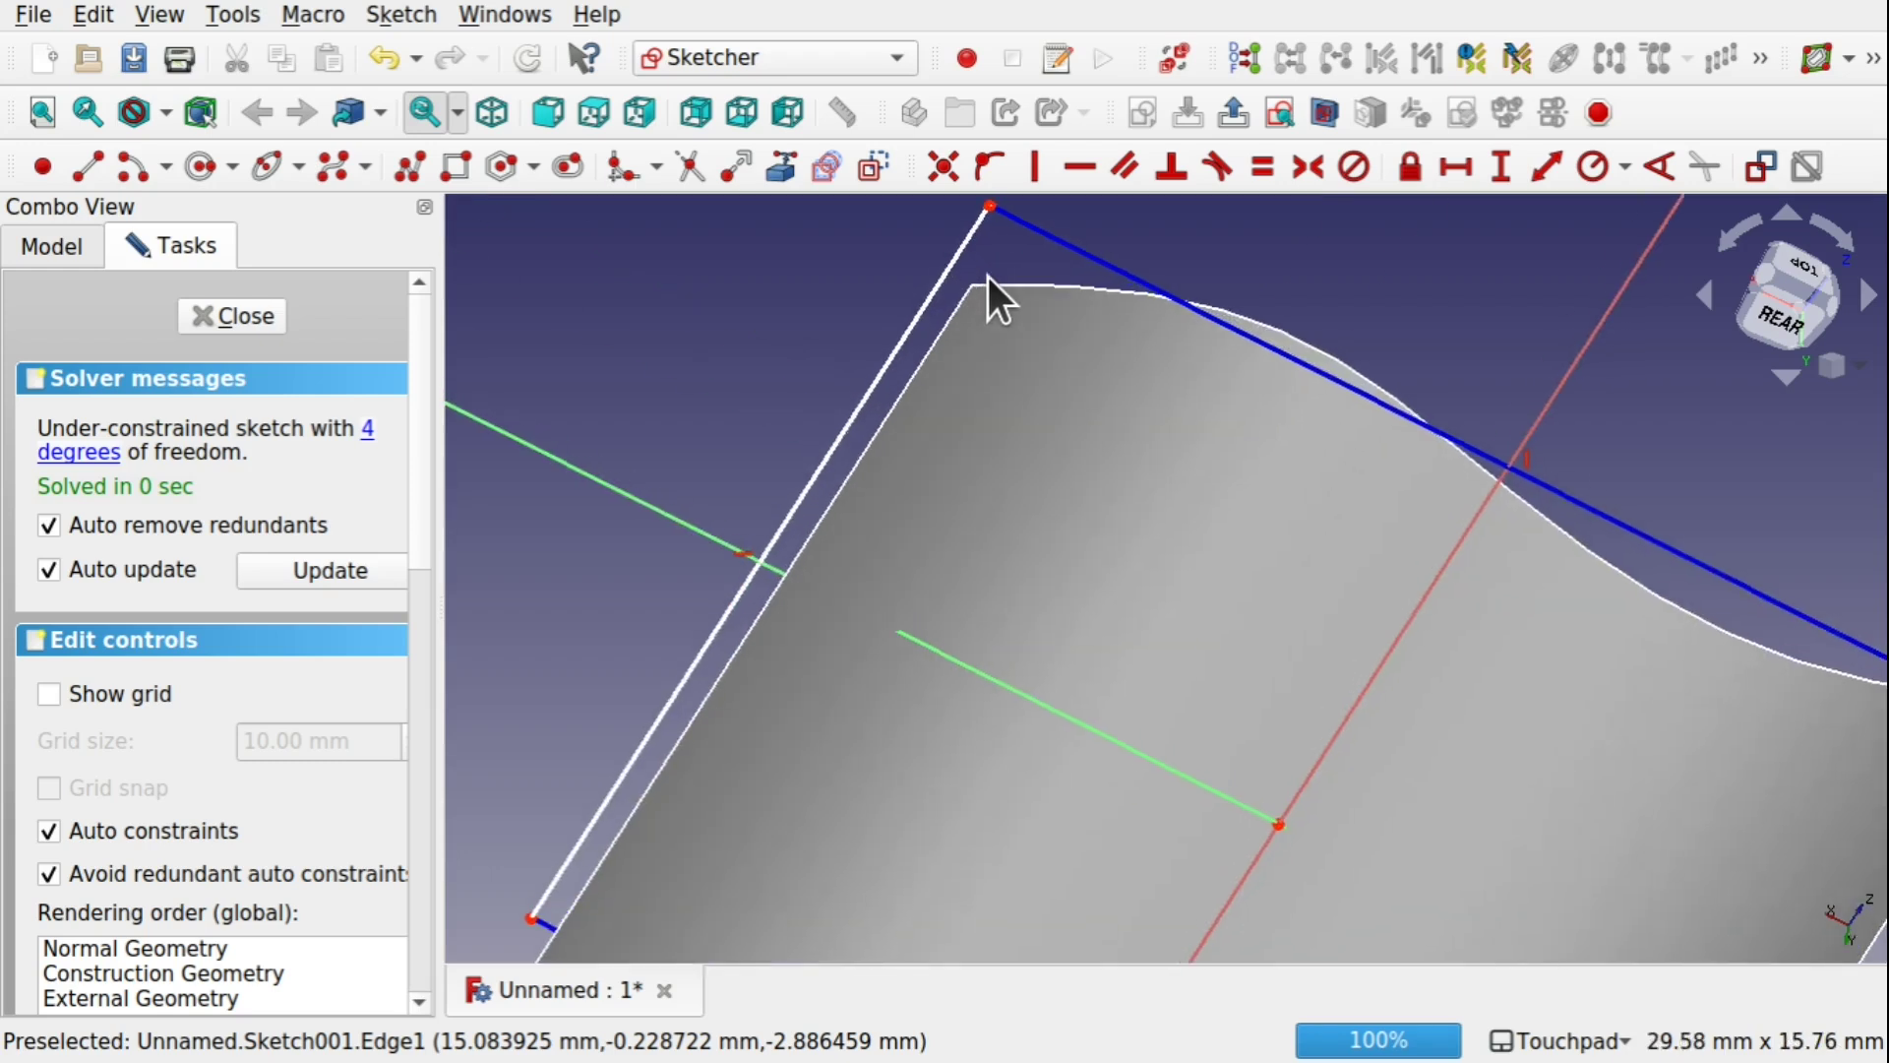
pyautogui.click(1141, 277)
pyautogui.moveTo(1055, 286)
pyautogui.keyDown('shift'); pyautogui.mouseDown()
pyautogui.moveTo(1215, 407)
pyautogui.moveTo(1164, 442)
pyautogui.moveTo(1223, 345)
pyautogui.moveTo(1219, 369)
pyautogui.mouseUp(); pyautogui.keyUp('shift')
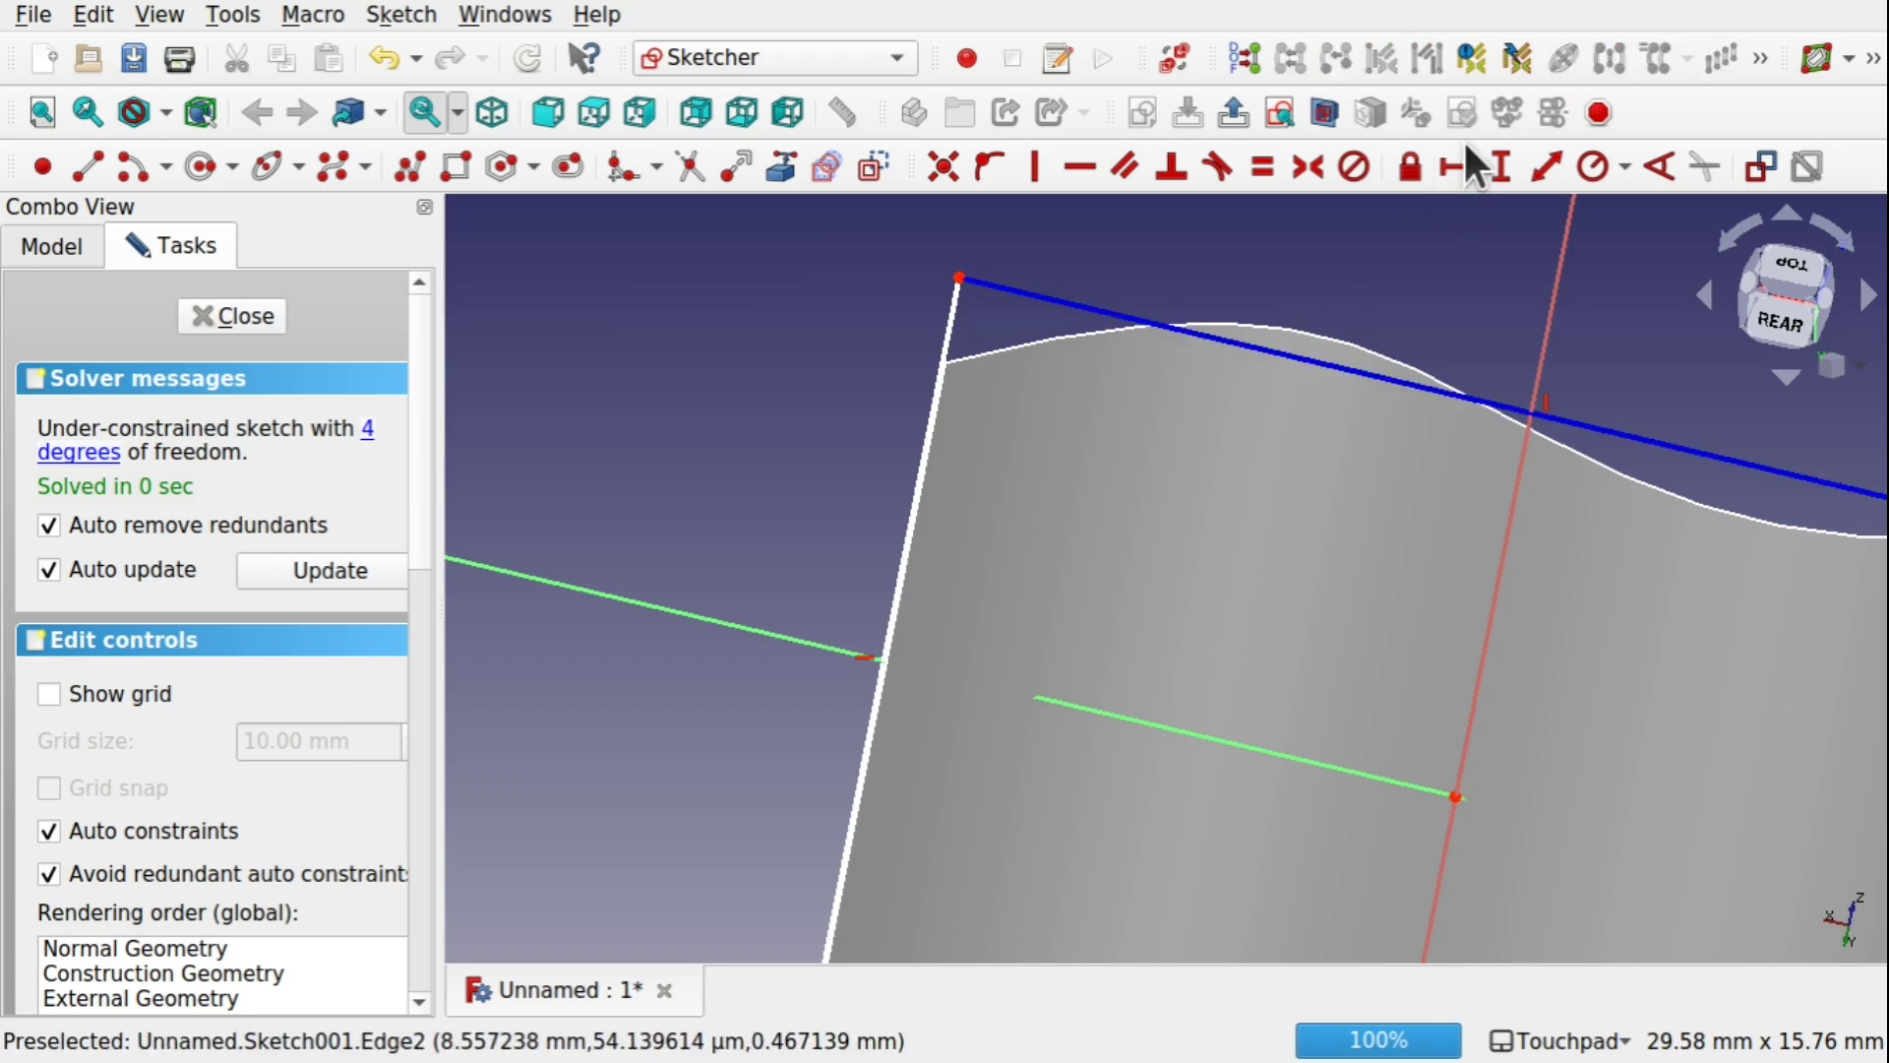
pyautogui.click(1452, 167)
pyautogui.scroll(-5, 1348, 335)
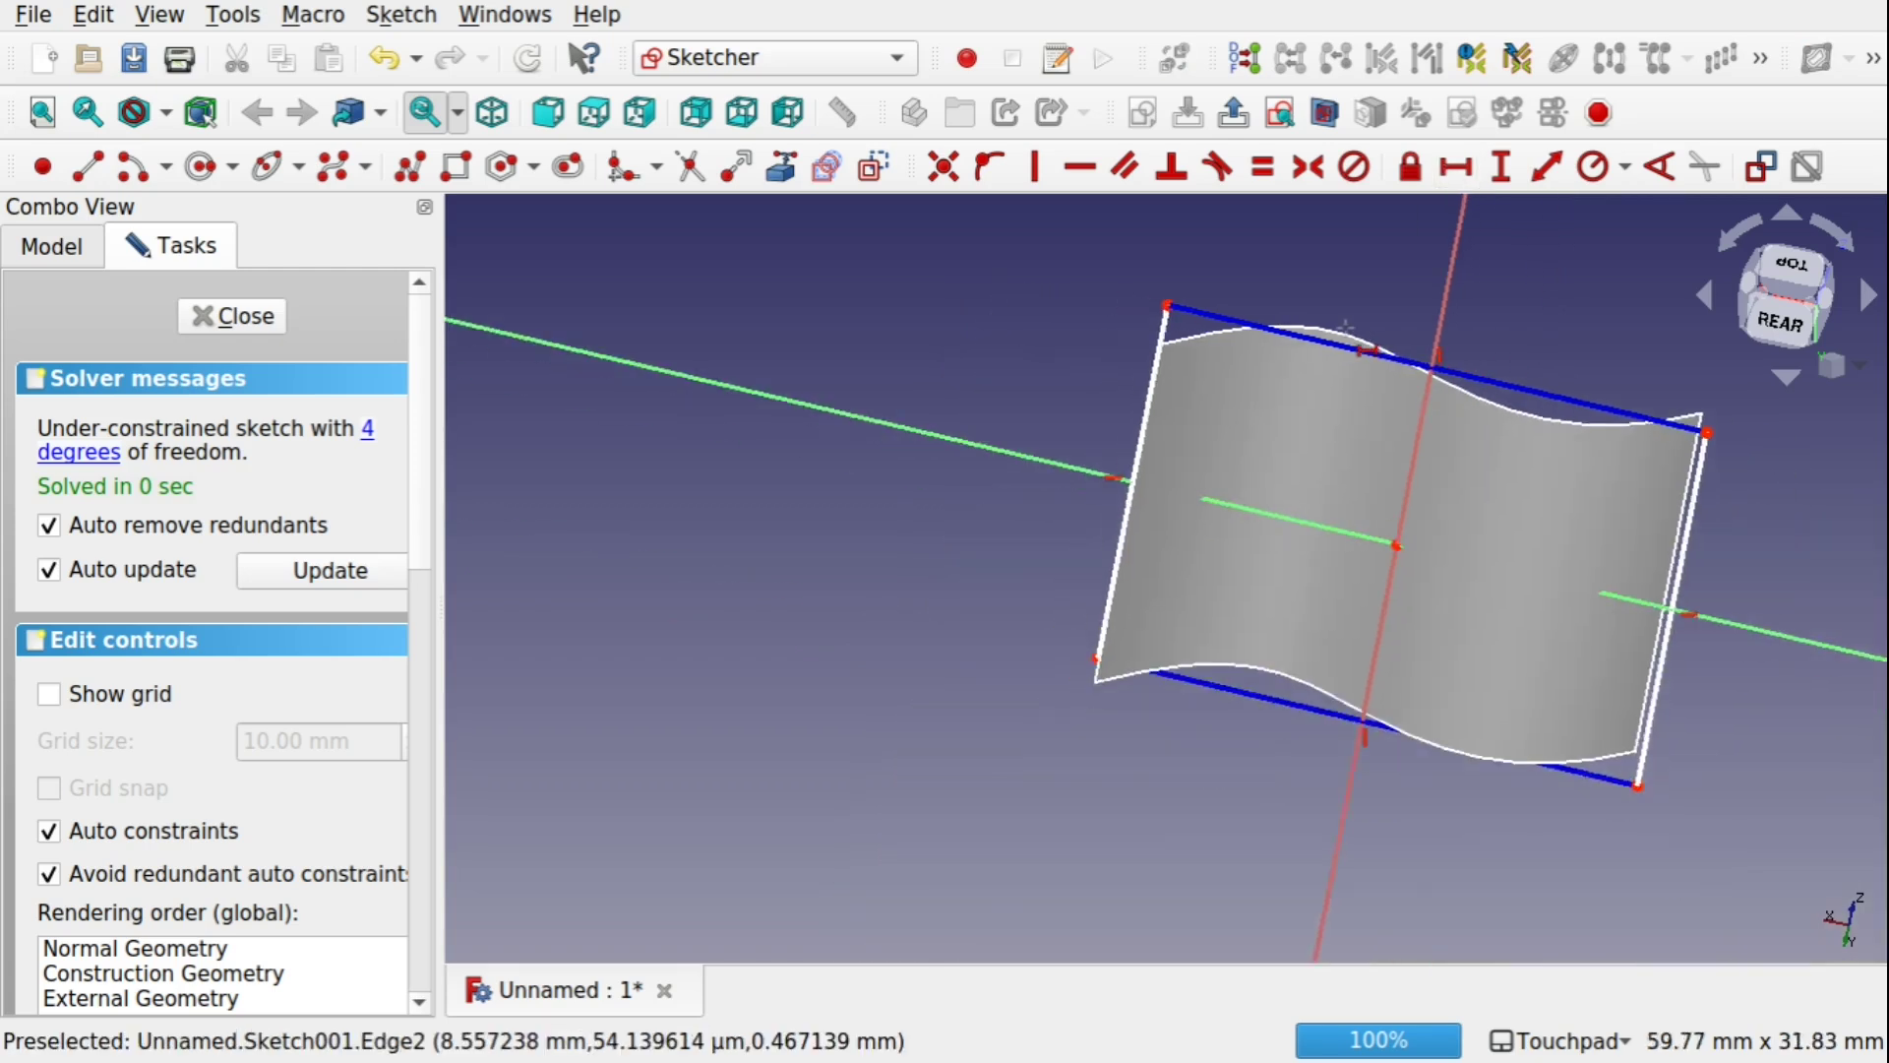
pyautogui.click(1396, 349)
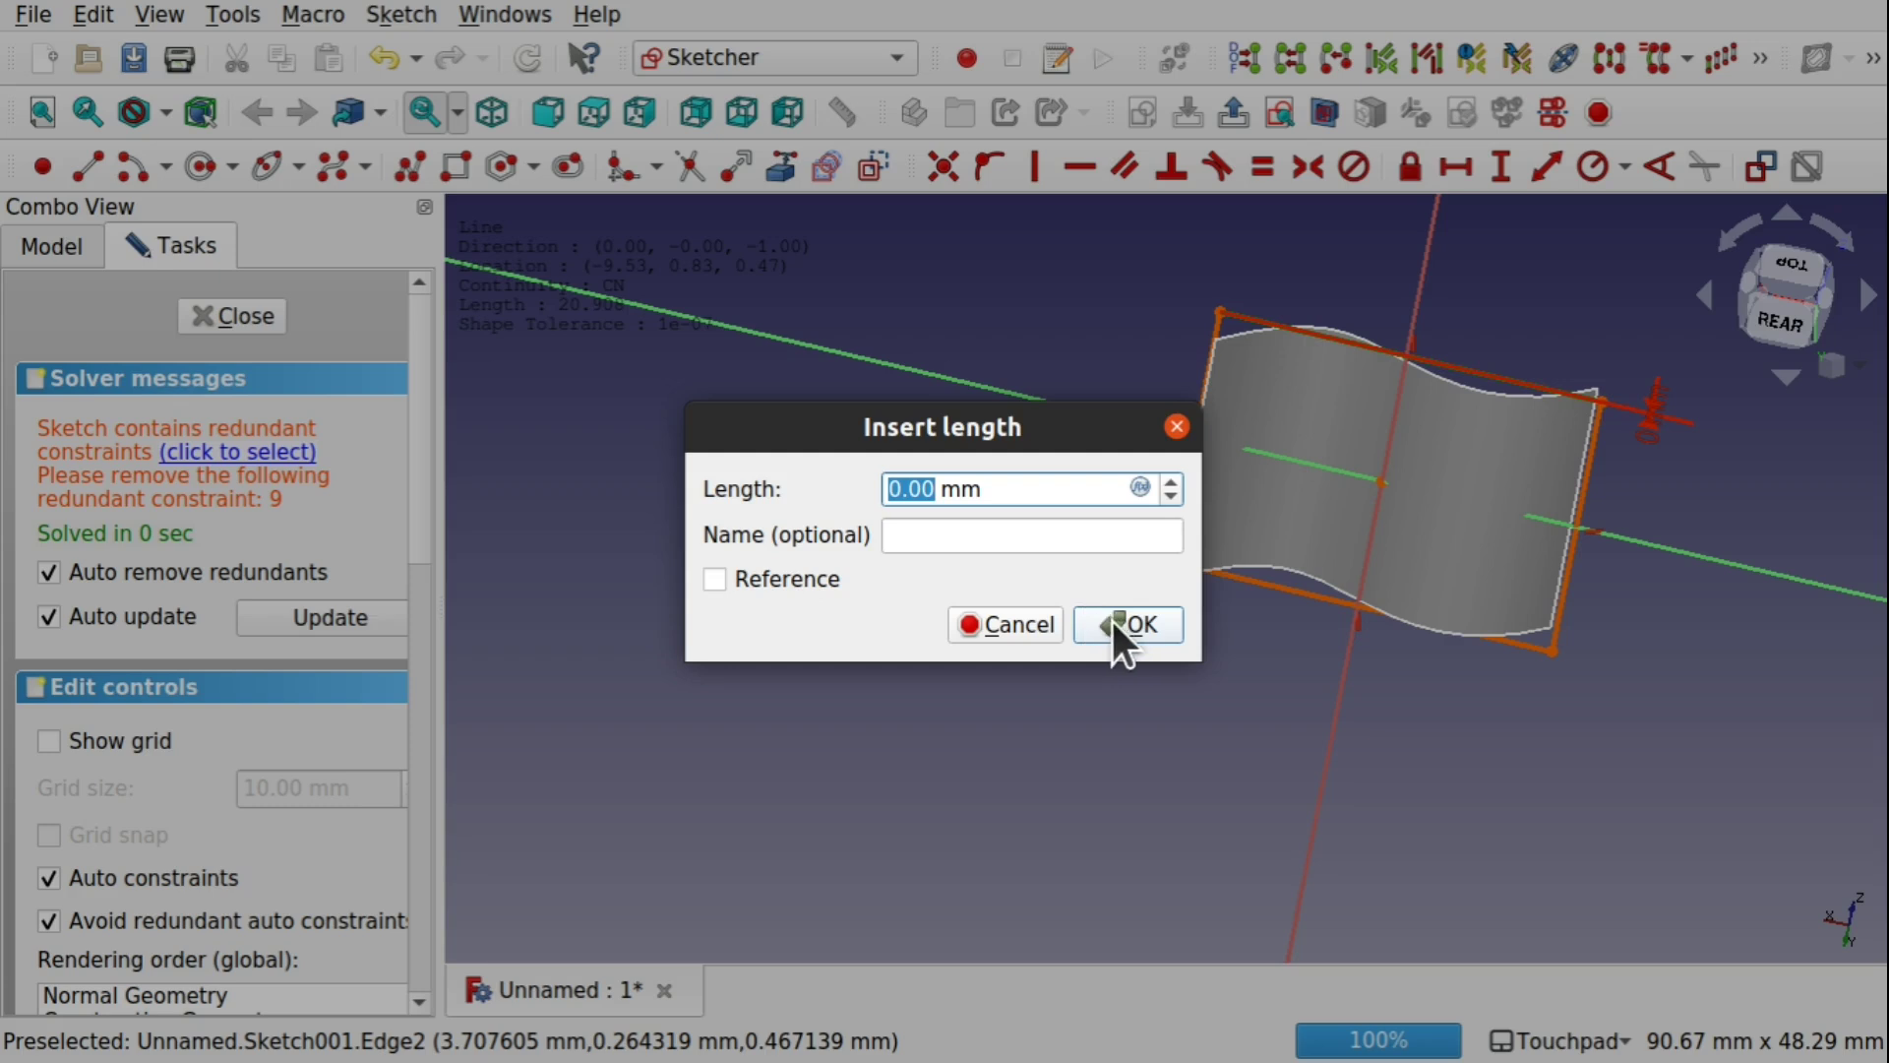
pyautogui.click(1000, 621)
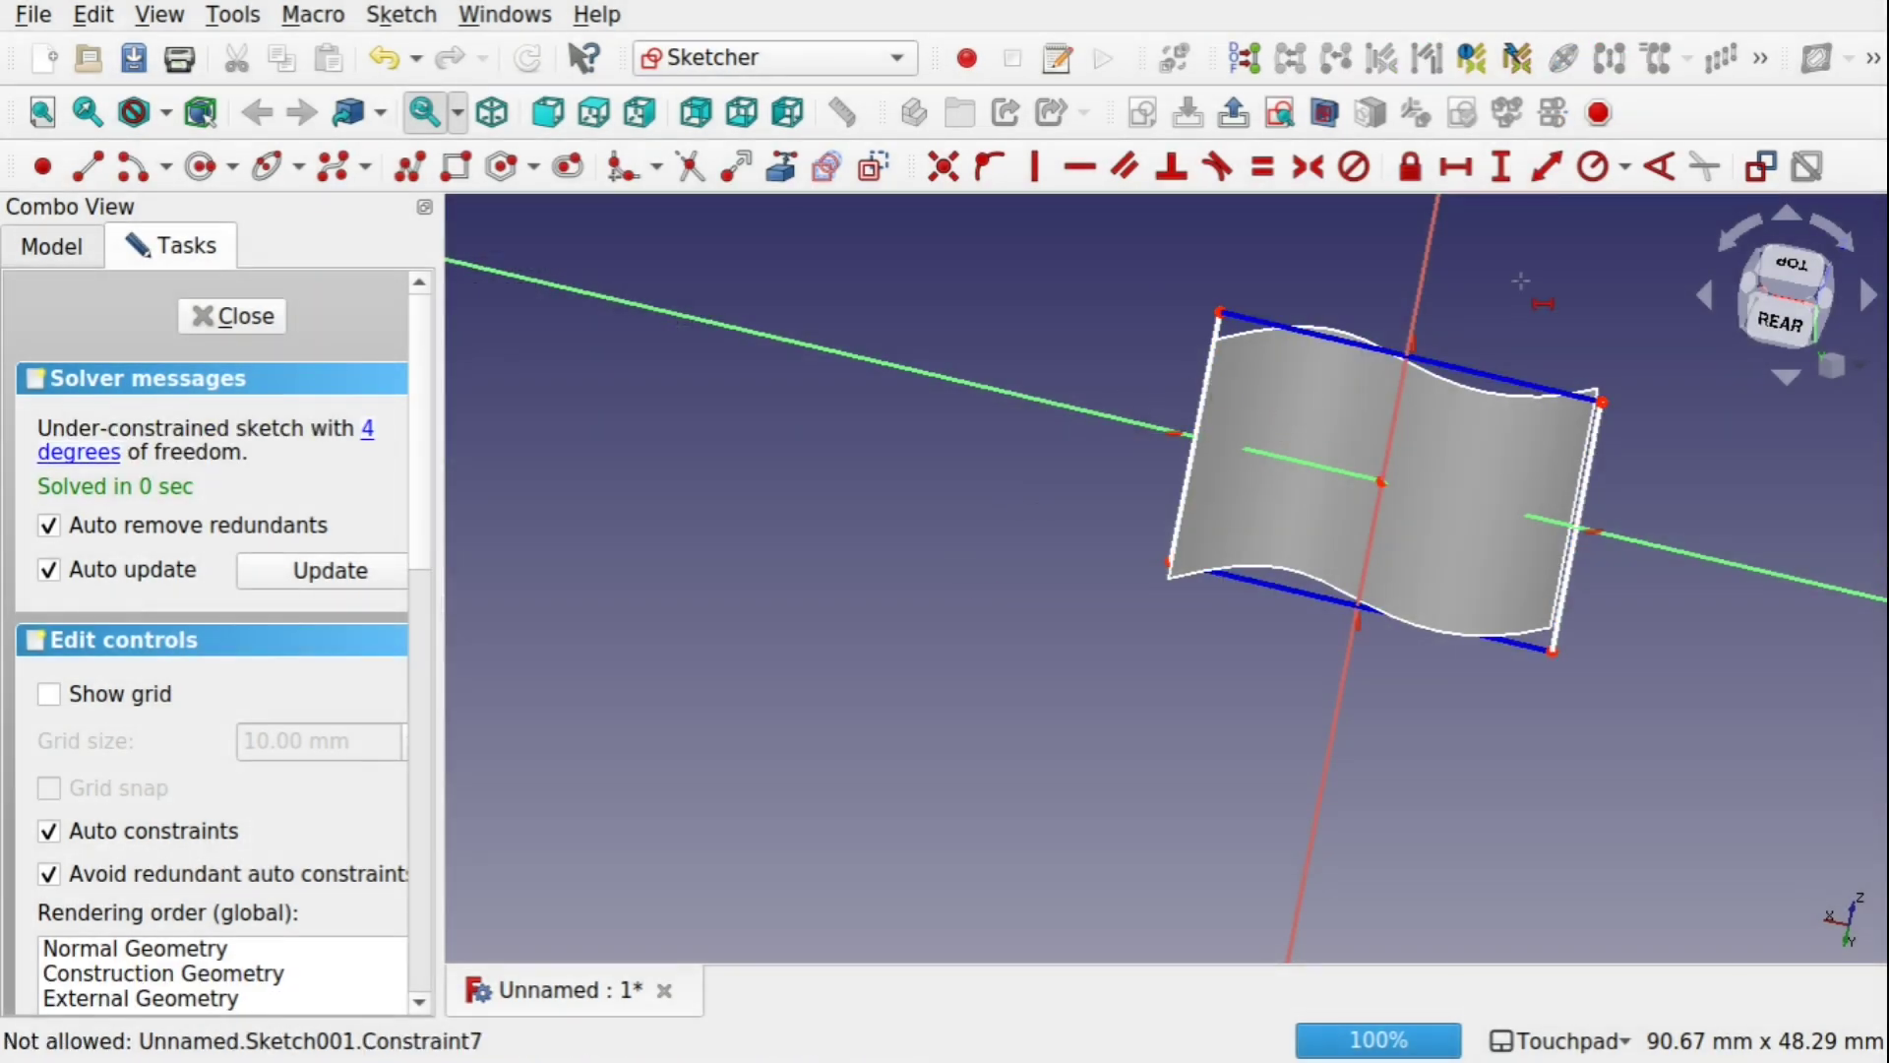
# Step: Constrain the vertical distance of the rectangle's longer construction side to 26.02 mm
pyautogui.click(1508, 179)
pyautogui.click(1468, 370)
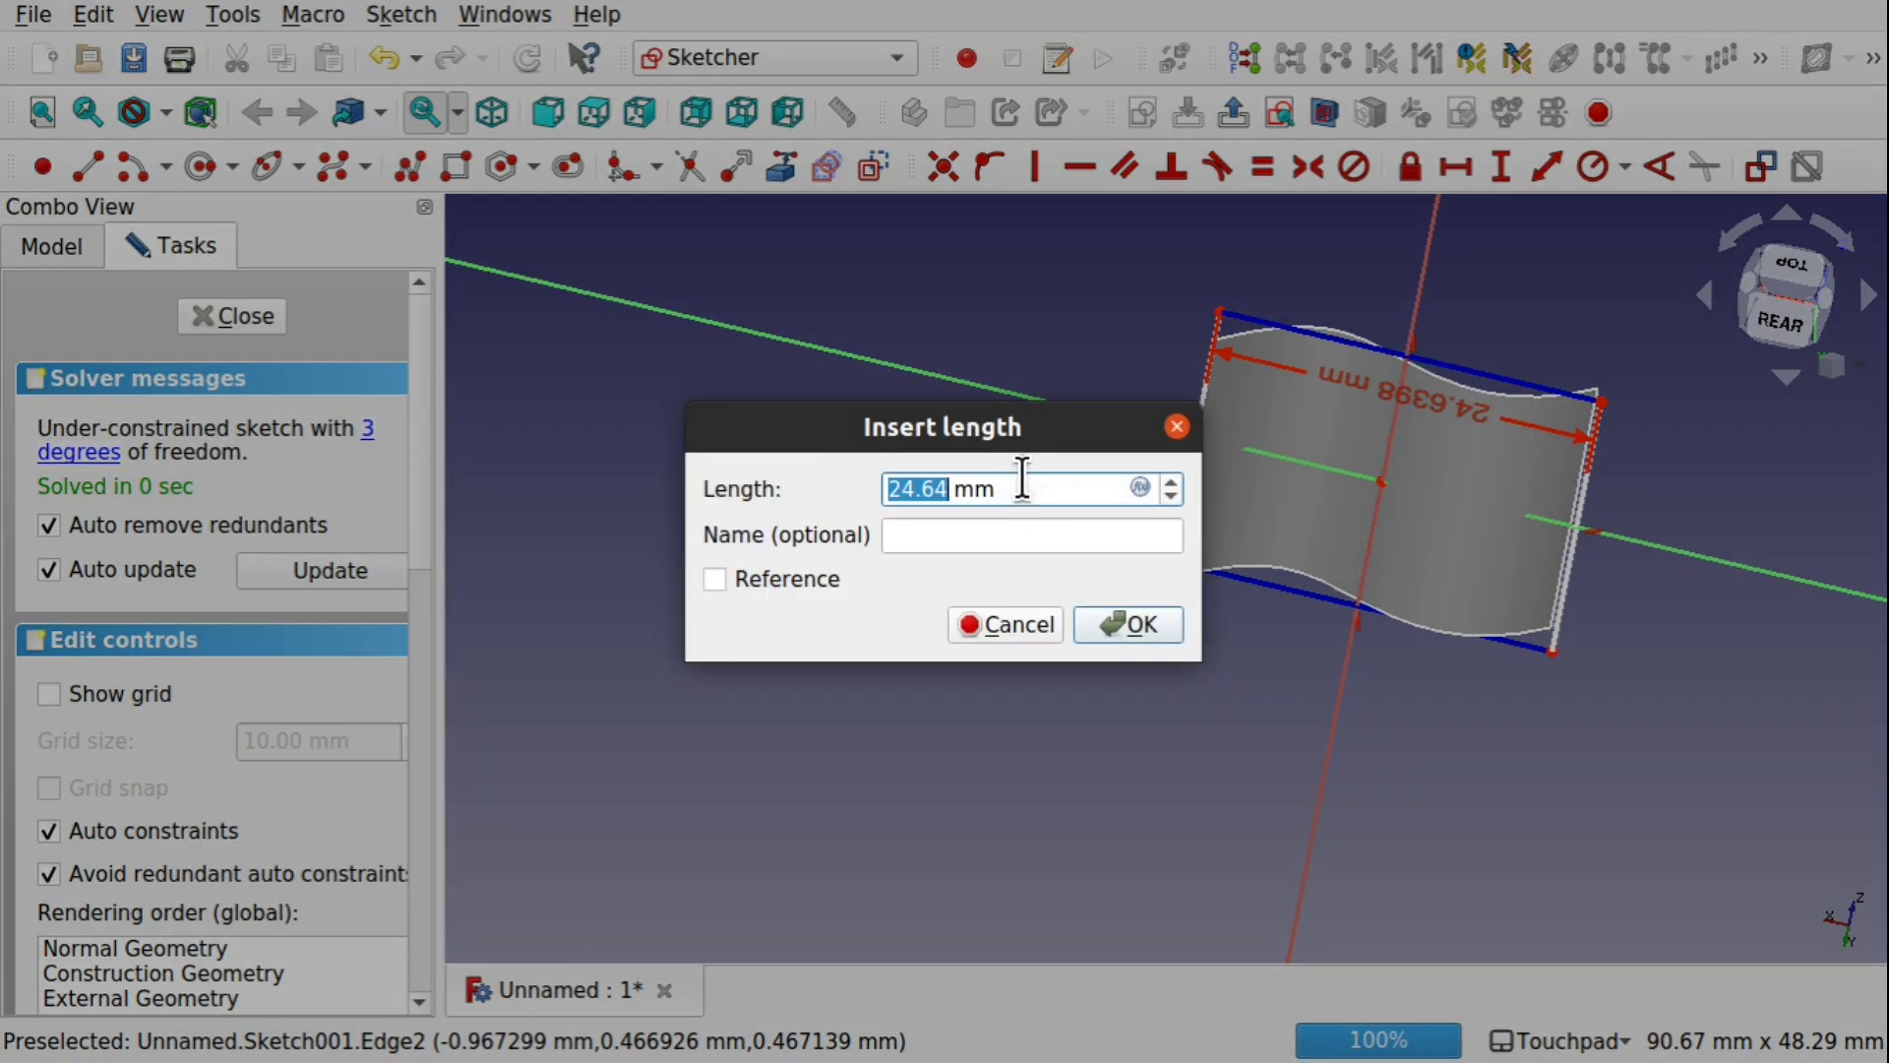
pyautogui.write('26.0')
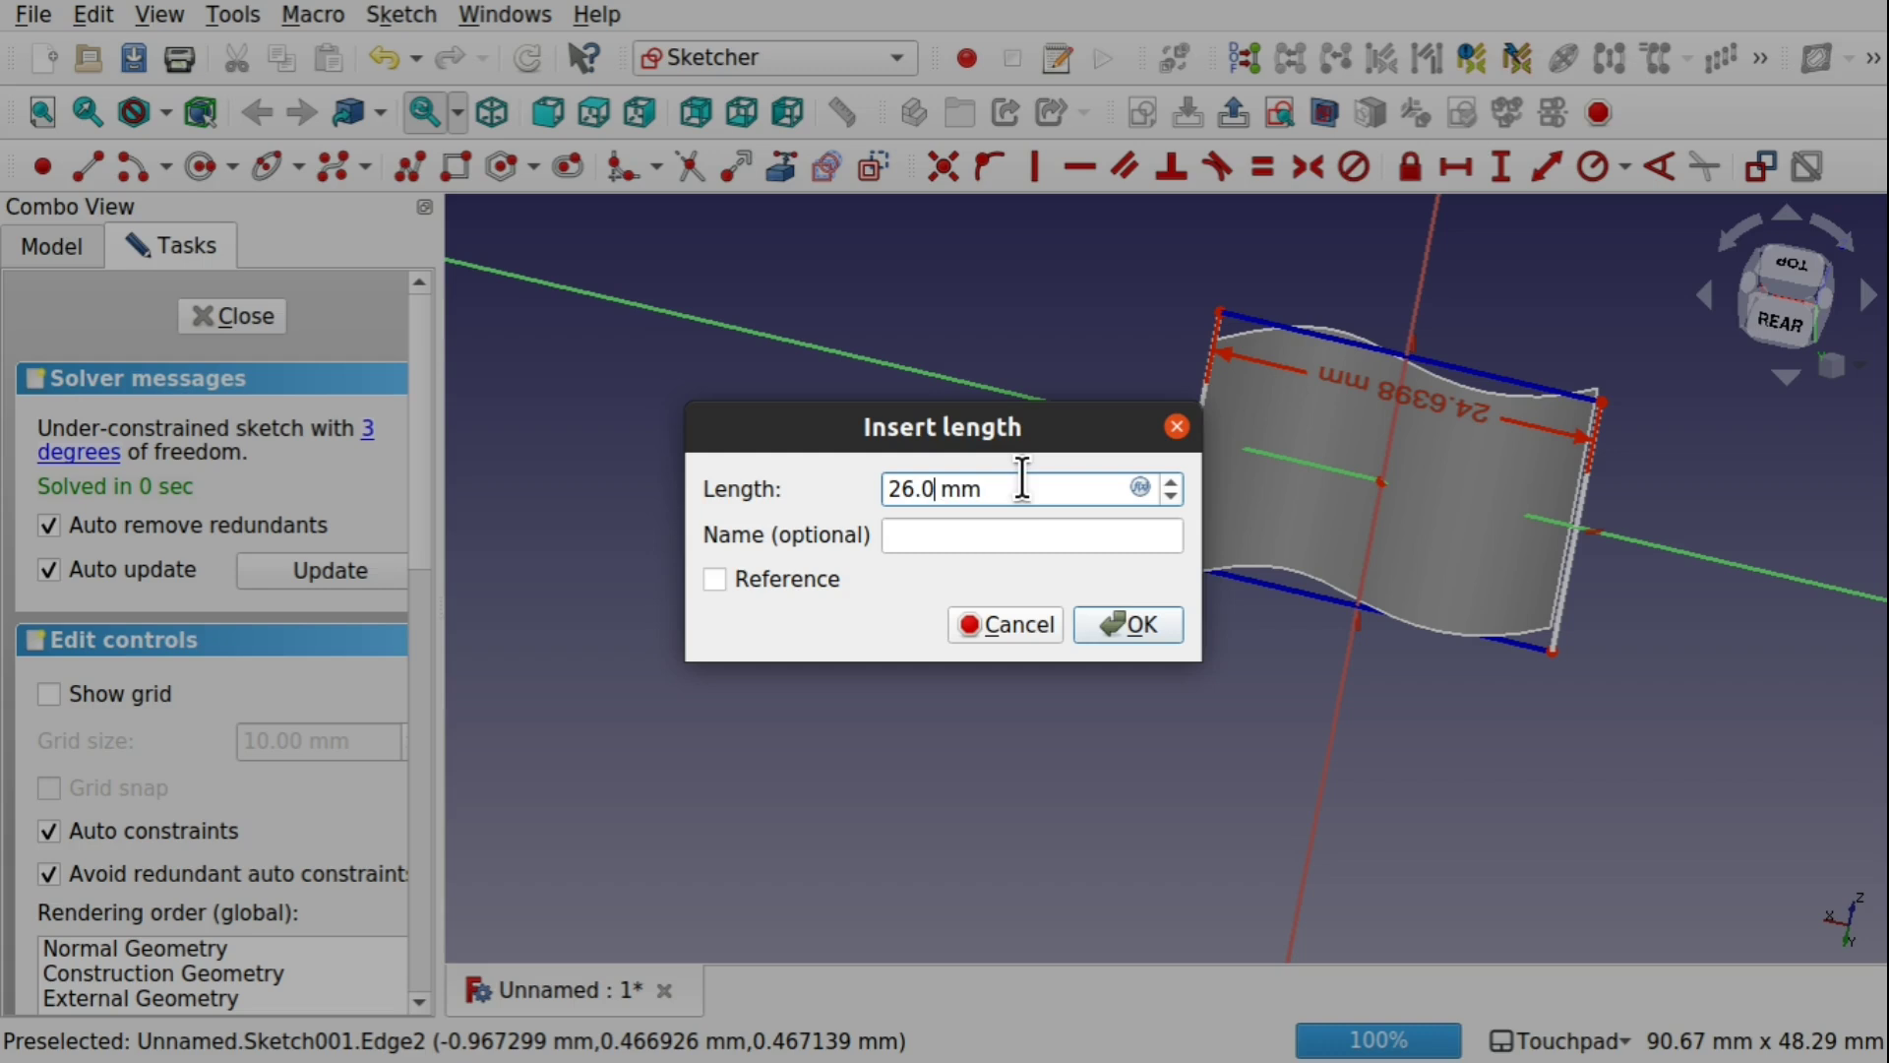
pyautogui.write('2')
pyautogui.press('Return')
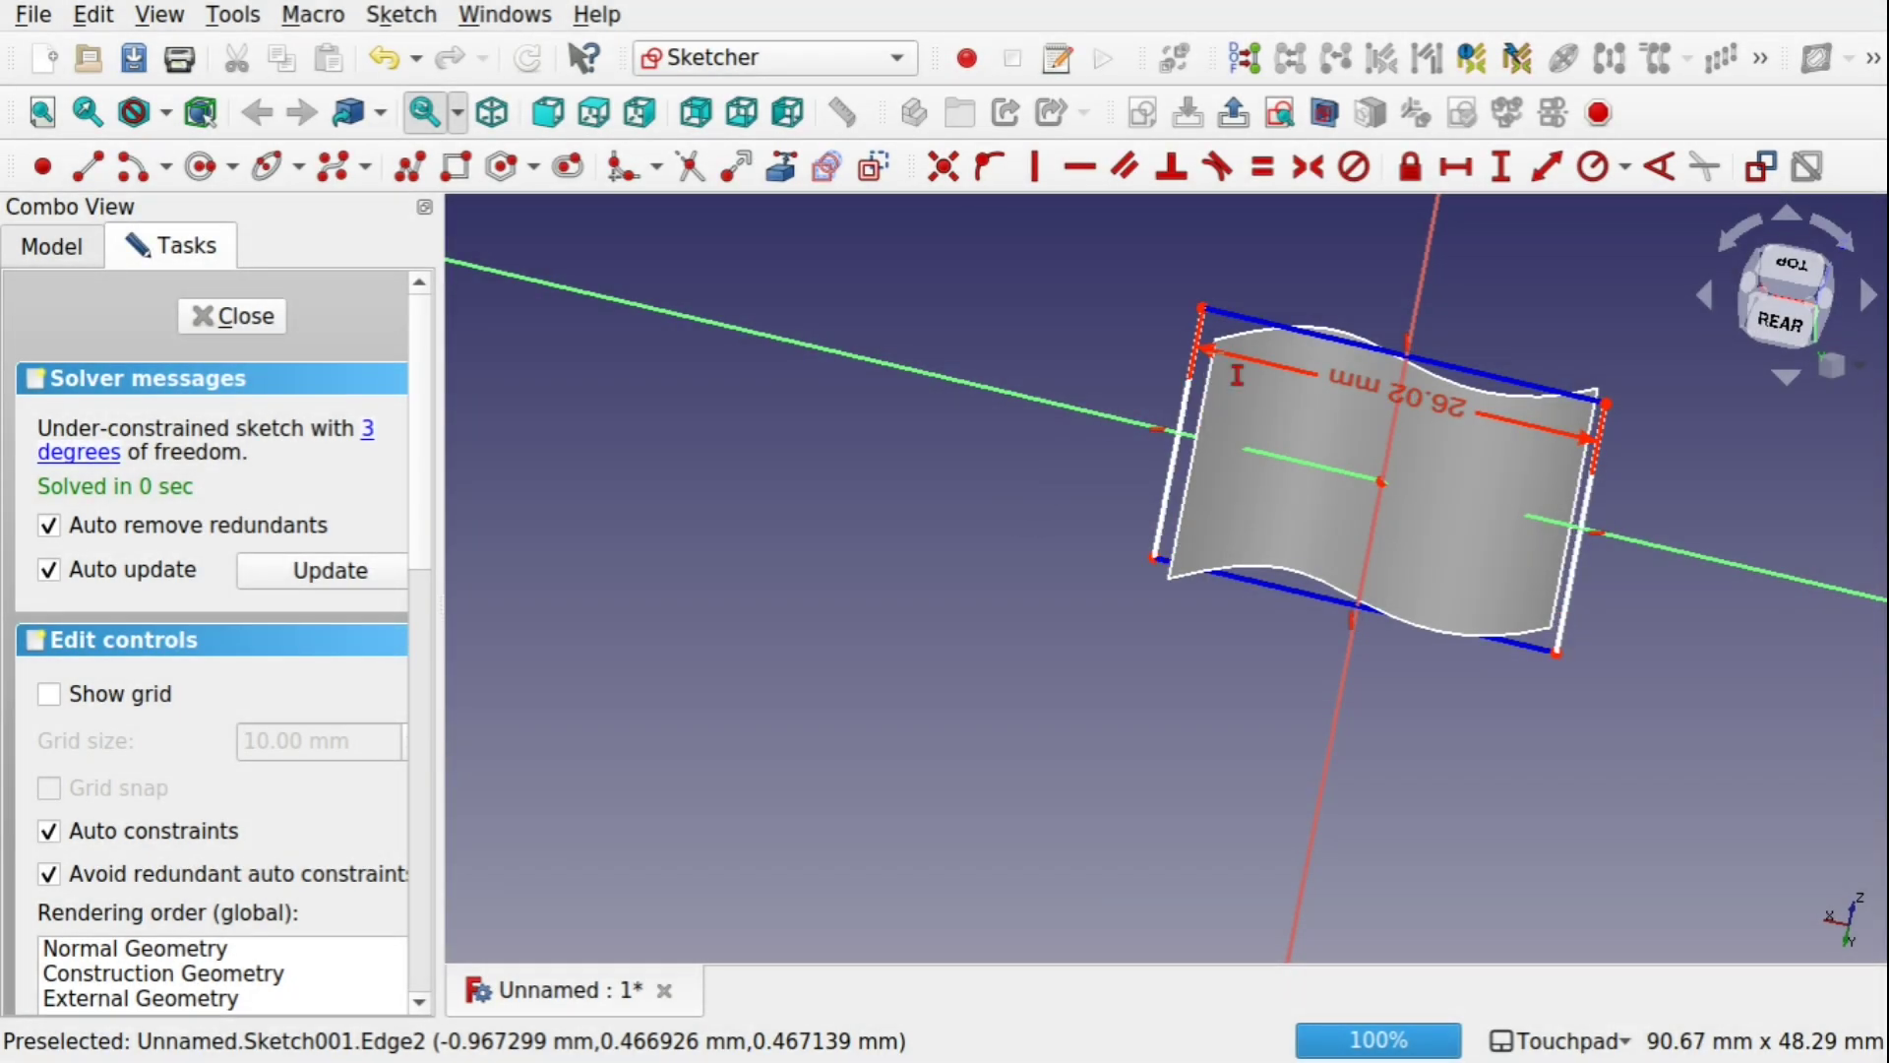
pyautogui.moveTo(1427, 567)
pyautogui.keyDown('alt'); pyautogui.mouseDown()
pyautogui.moveTo(1449, 430)
pyautogui.moveTo(1426, 548)
pyautogui.moveTo(1414, 536)
pyautogui.mouseUp(); pyautogui.keyUp('alt')
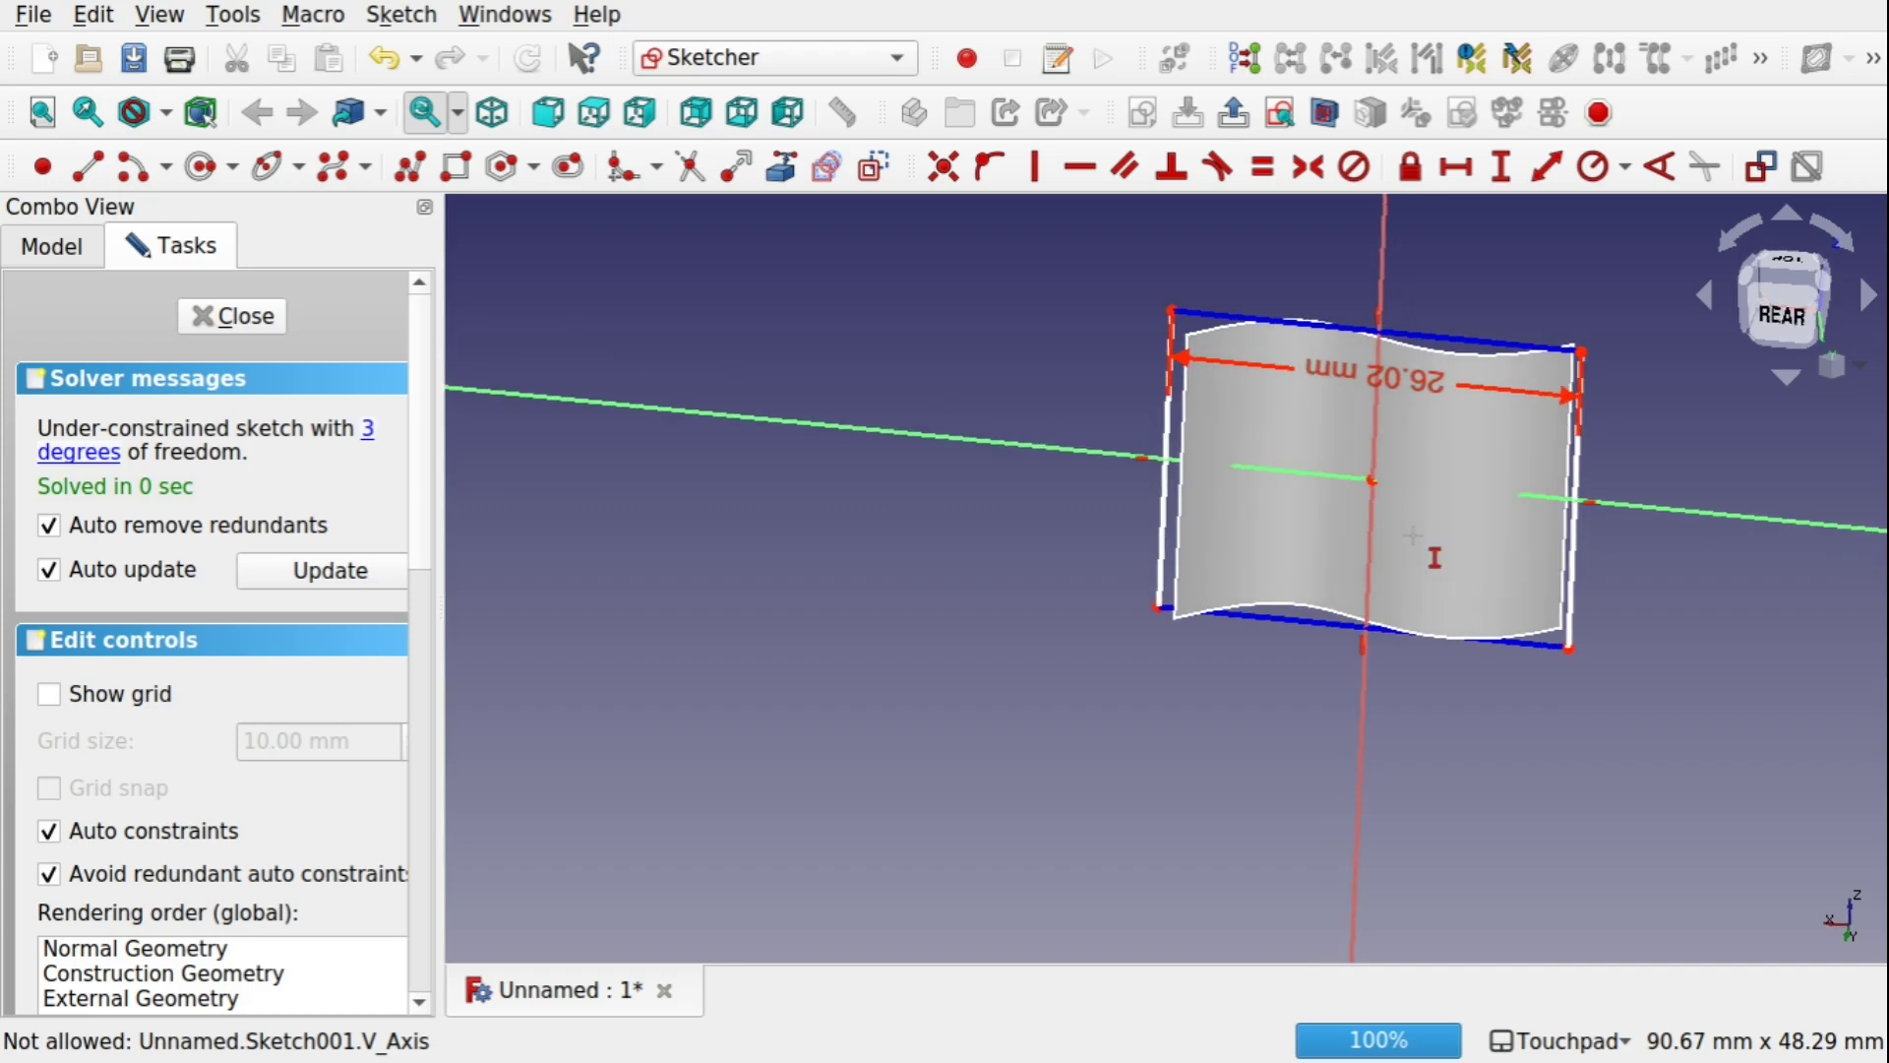
# Step: Finish editing the source sketch and show Sketch_On_Surface again over the extruded surface
pyautogui.click(226, 309)
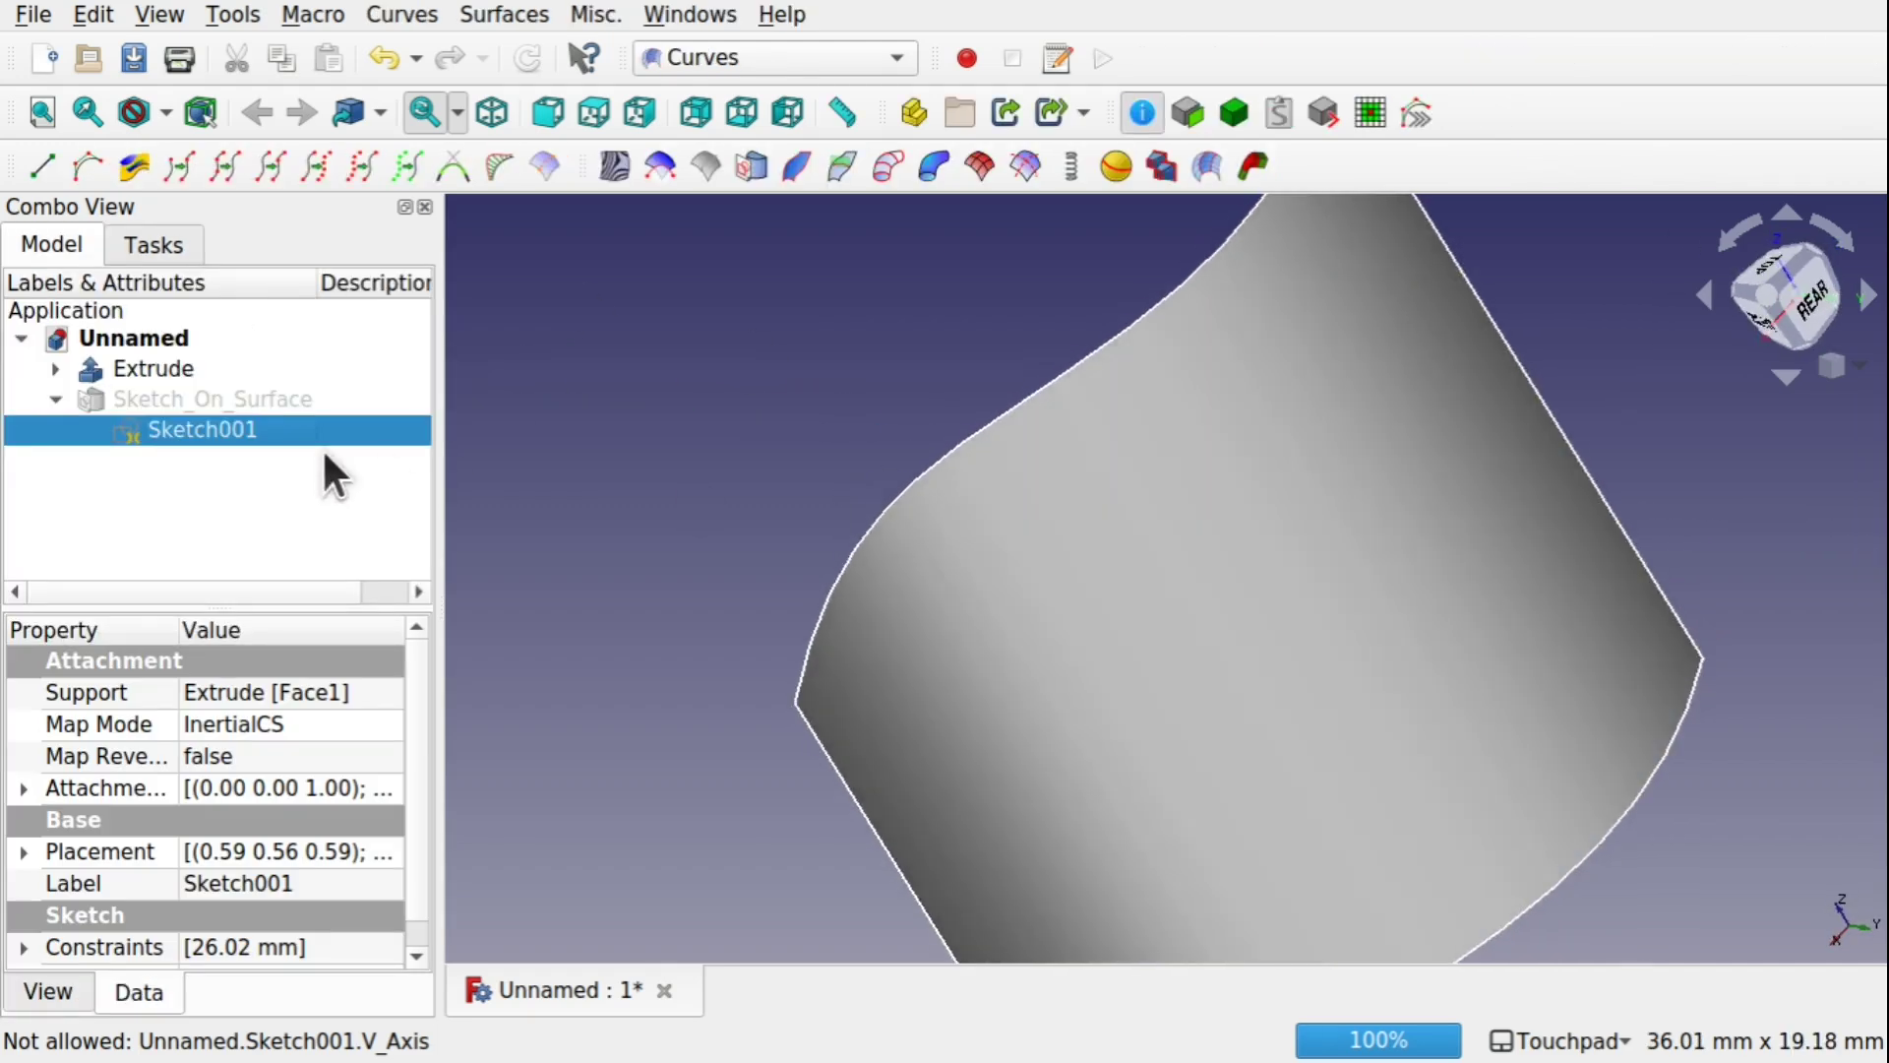
pyautogui.click(281, 408)
pyautogui.keyDown('alt'); pyautogui.moveTo(695, 486); pyautogui.dragTo(845, 481); pyautogui.keyUp('alt')
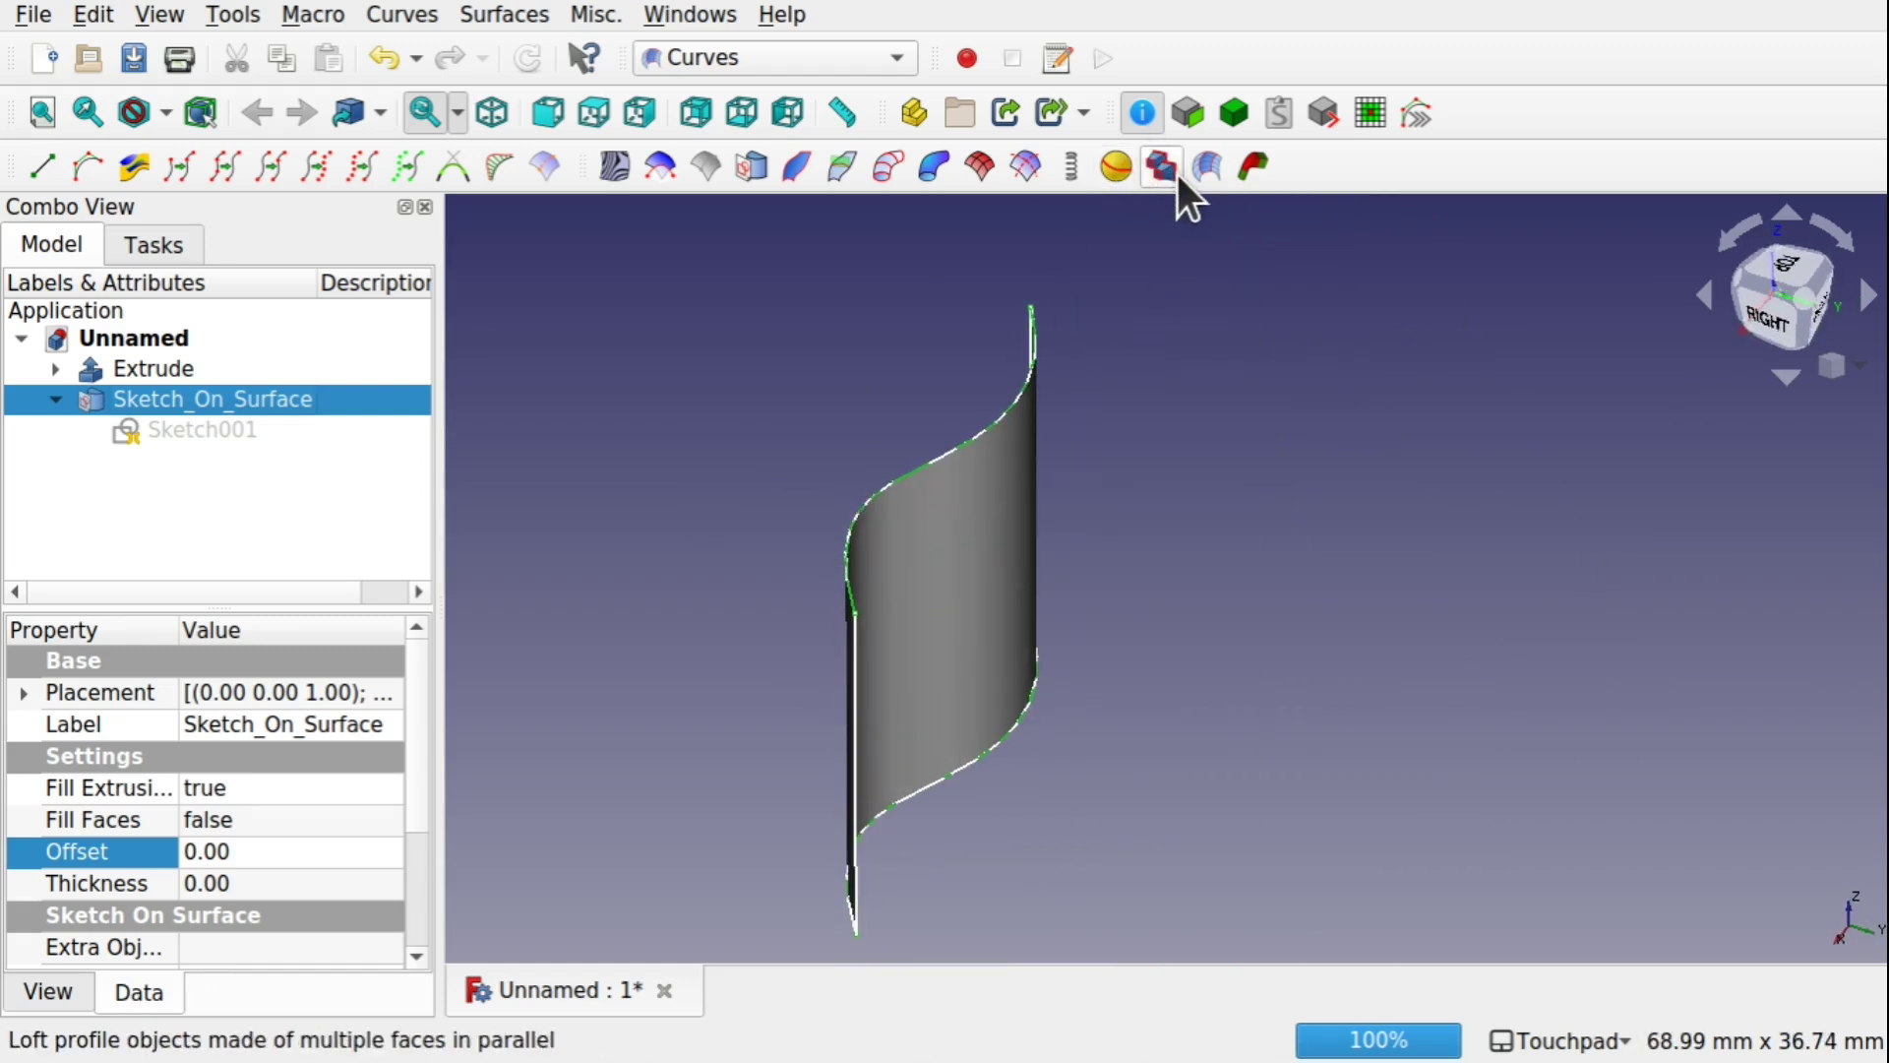
# Step: Inspect the lengths of the extruded surface's straight vertical edge and its curved spline edge
pyautogui.click(1134, 101)
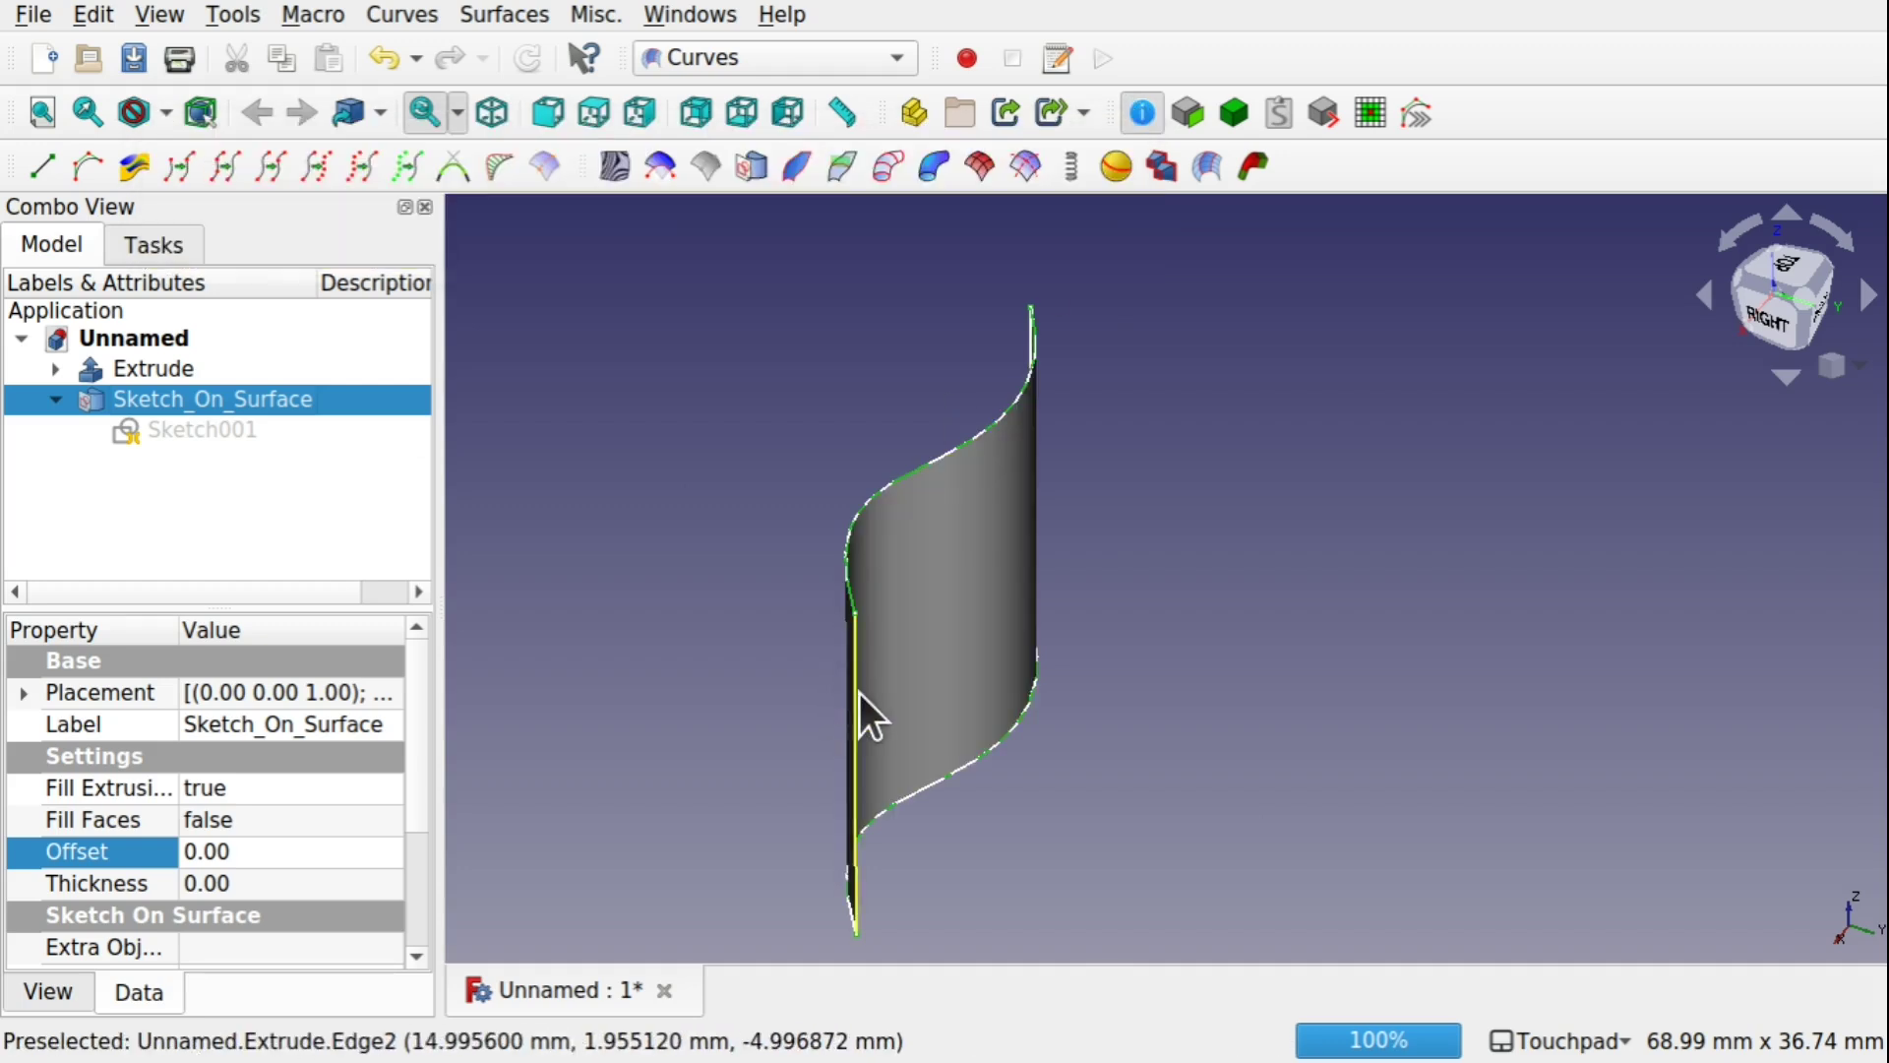
pyautogui.click(859, 694)
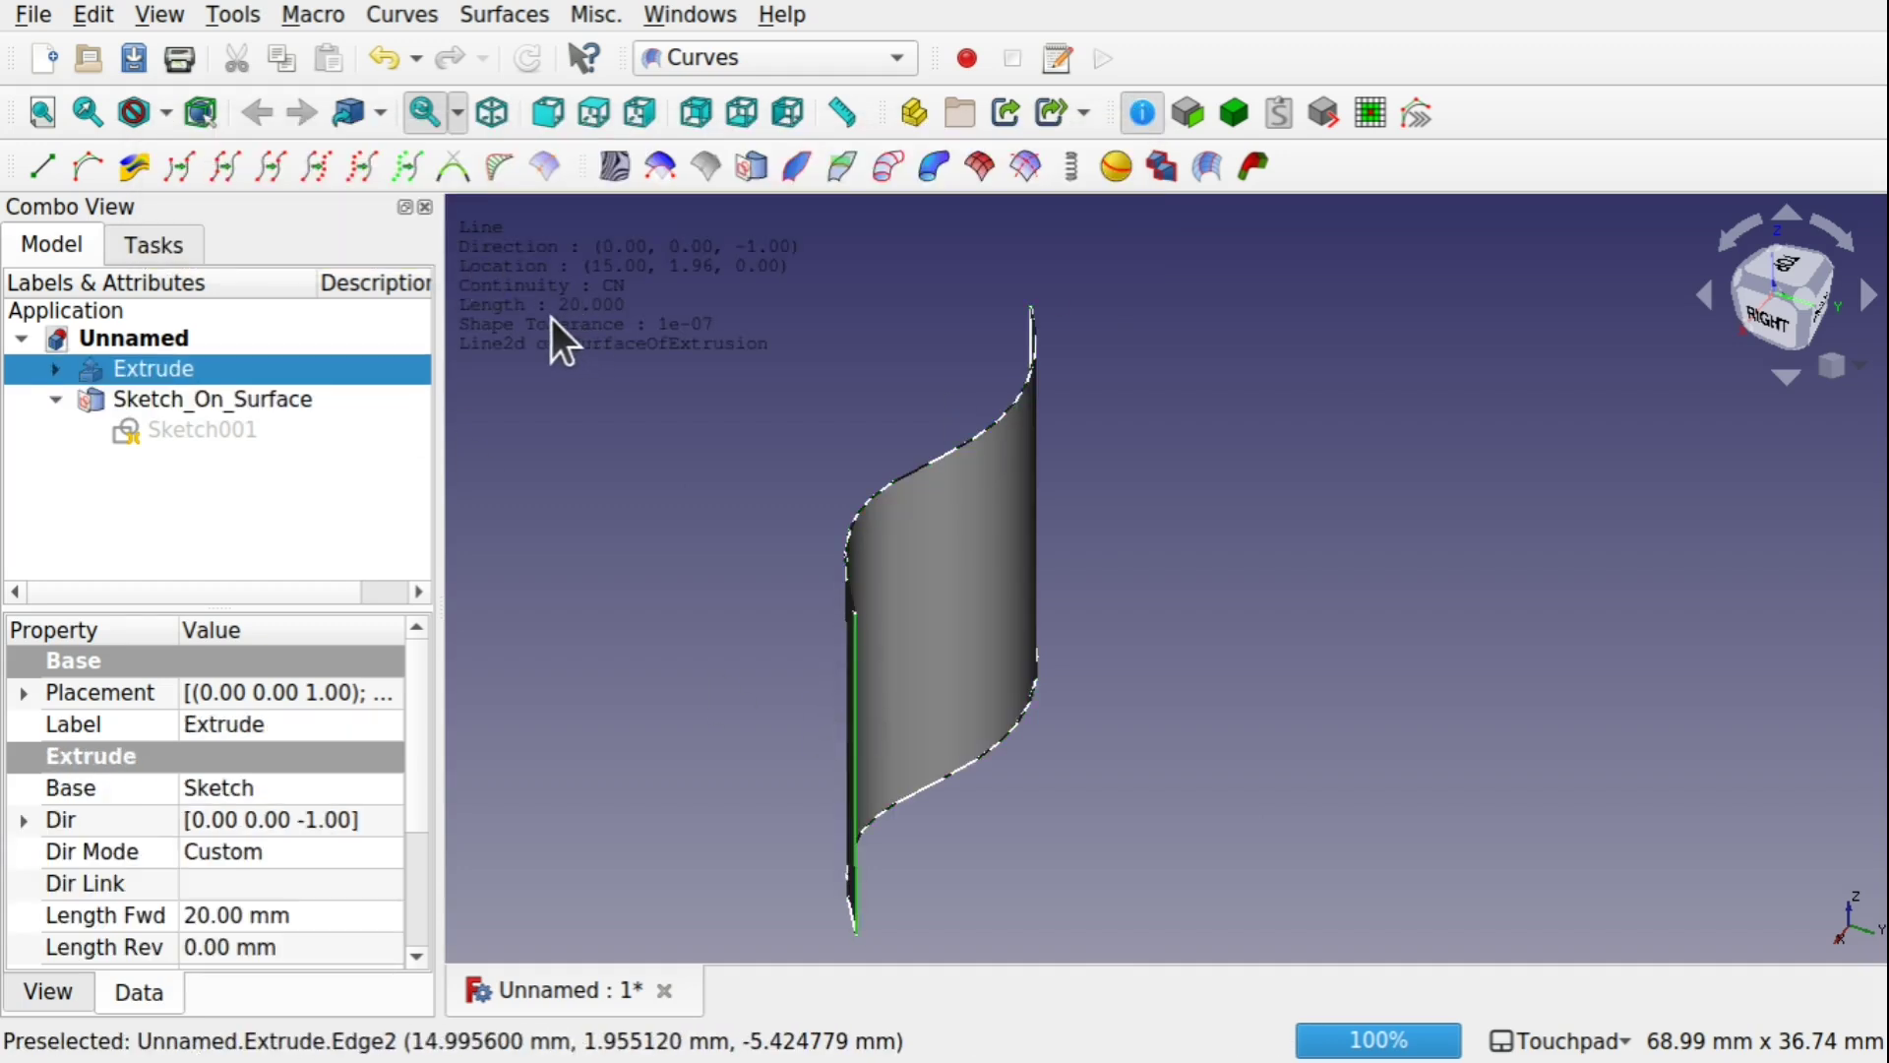
pyautogui.click(875, 486)
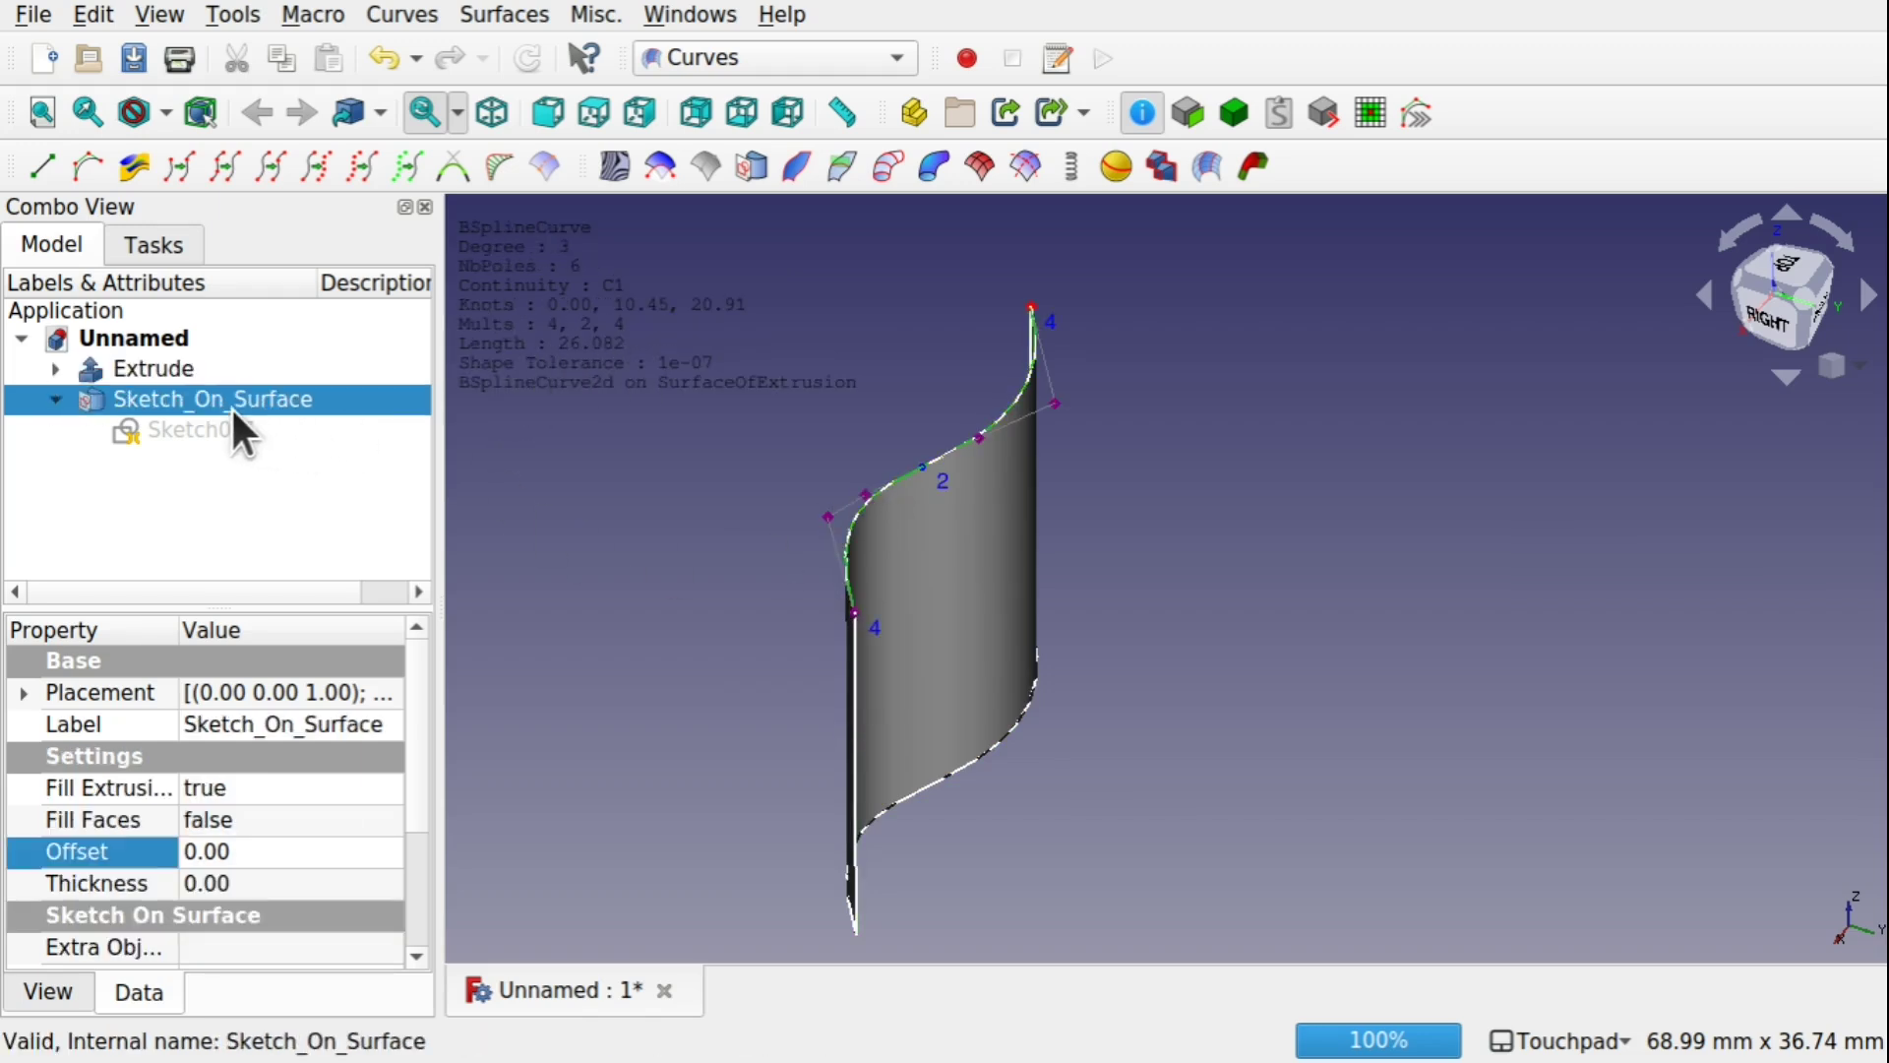
# Step: Reopen Sketch001 and set the rectangle's vertical distance constraint to 26.082 mm
pyautogui.doubleClick(213, 431)
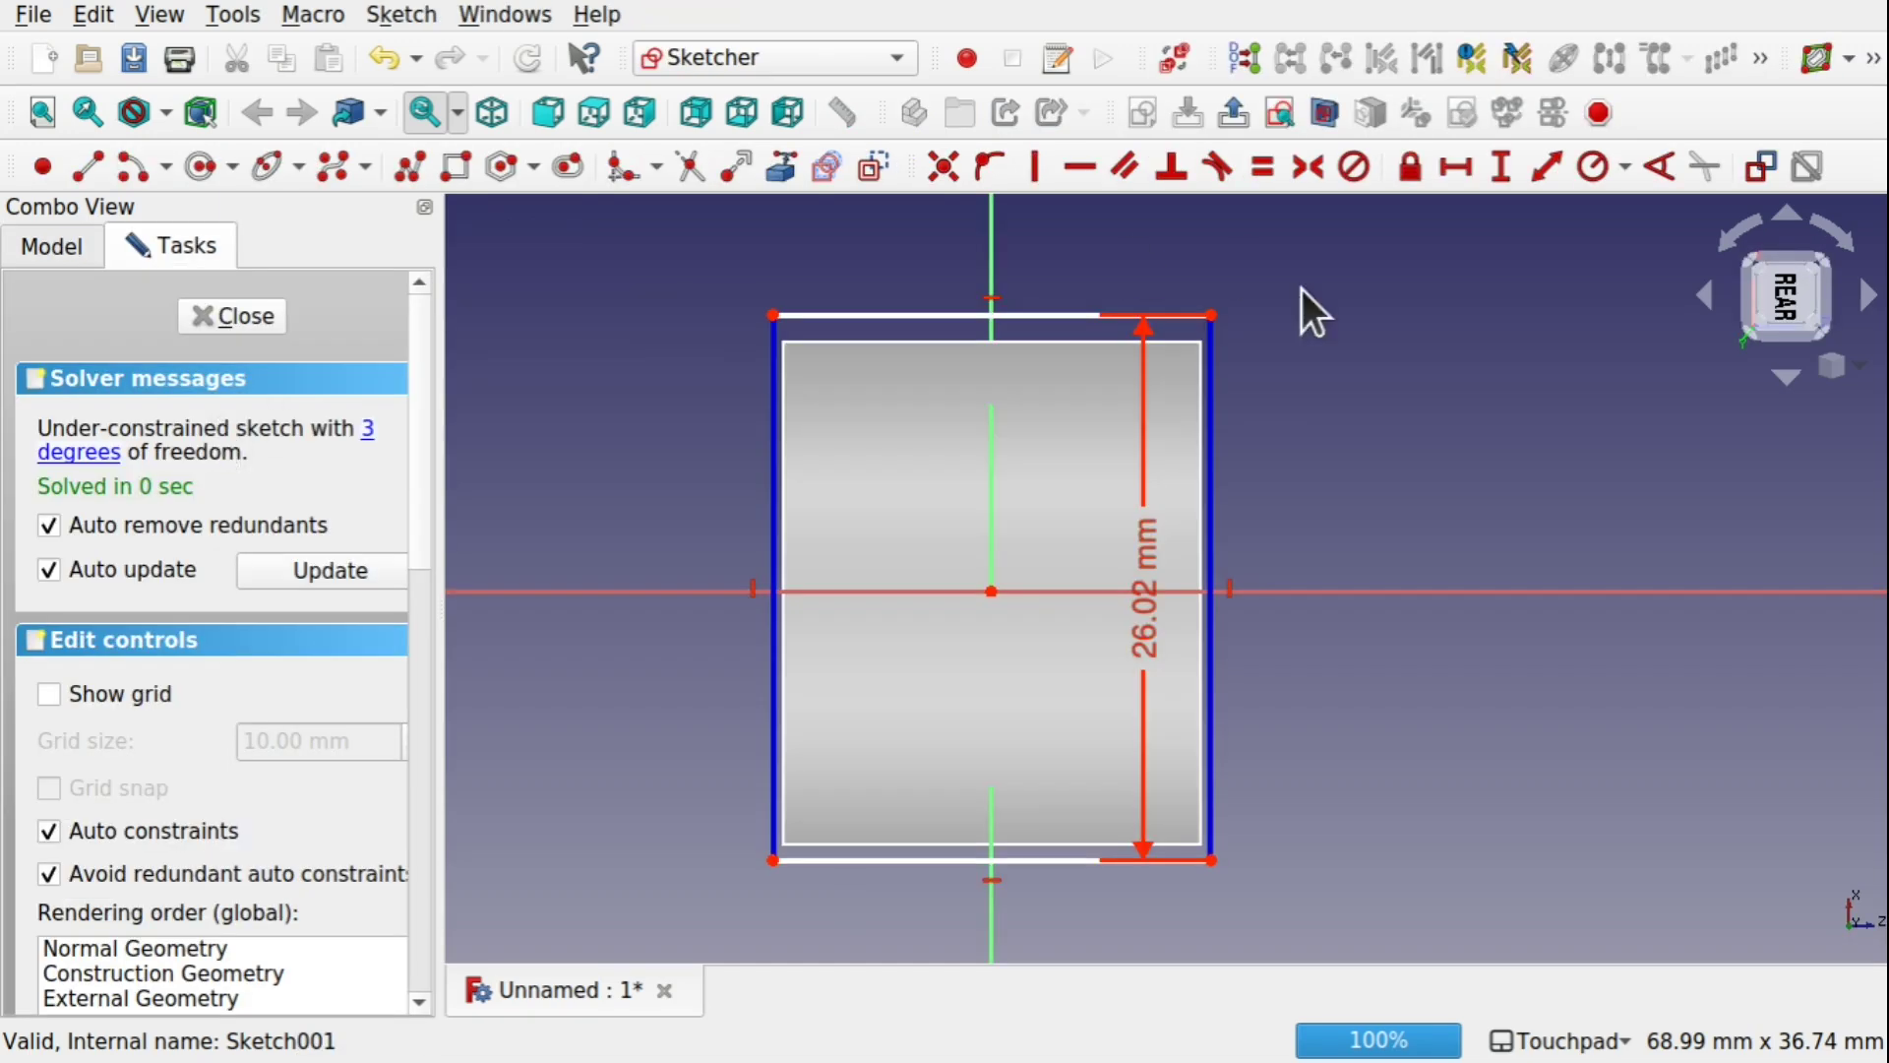
pyautogui.doubleClick(1143, 639)
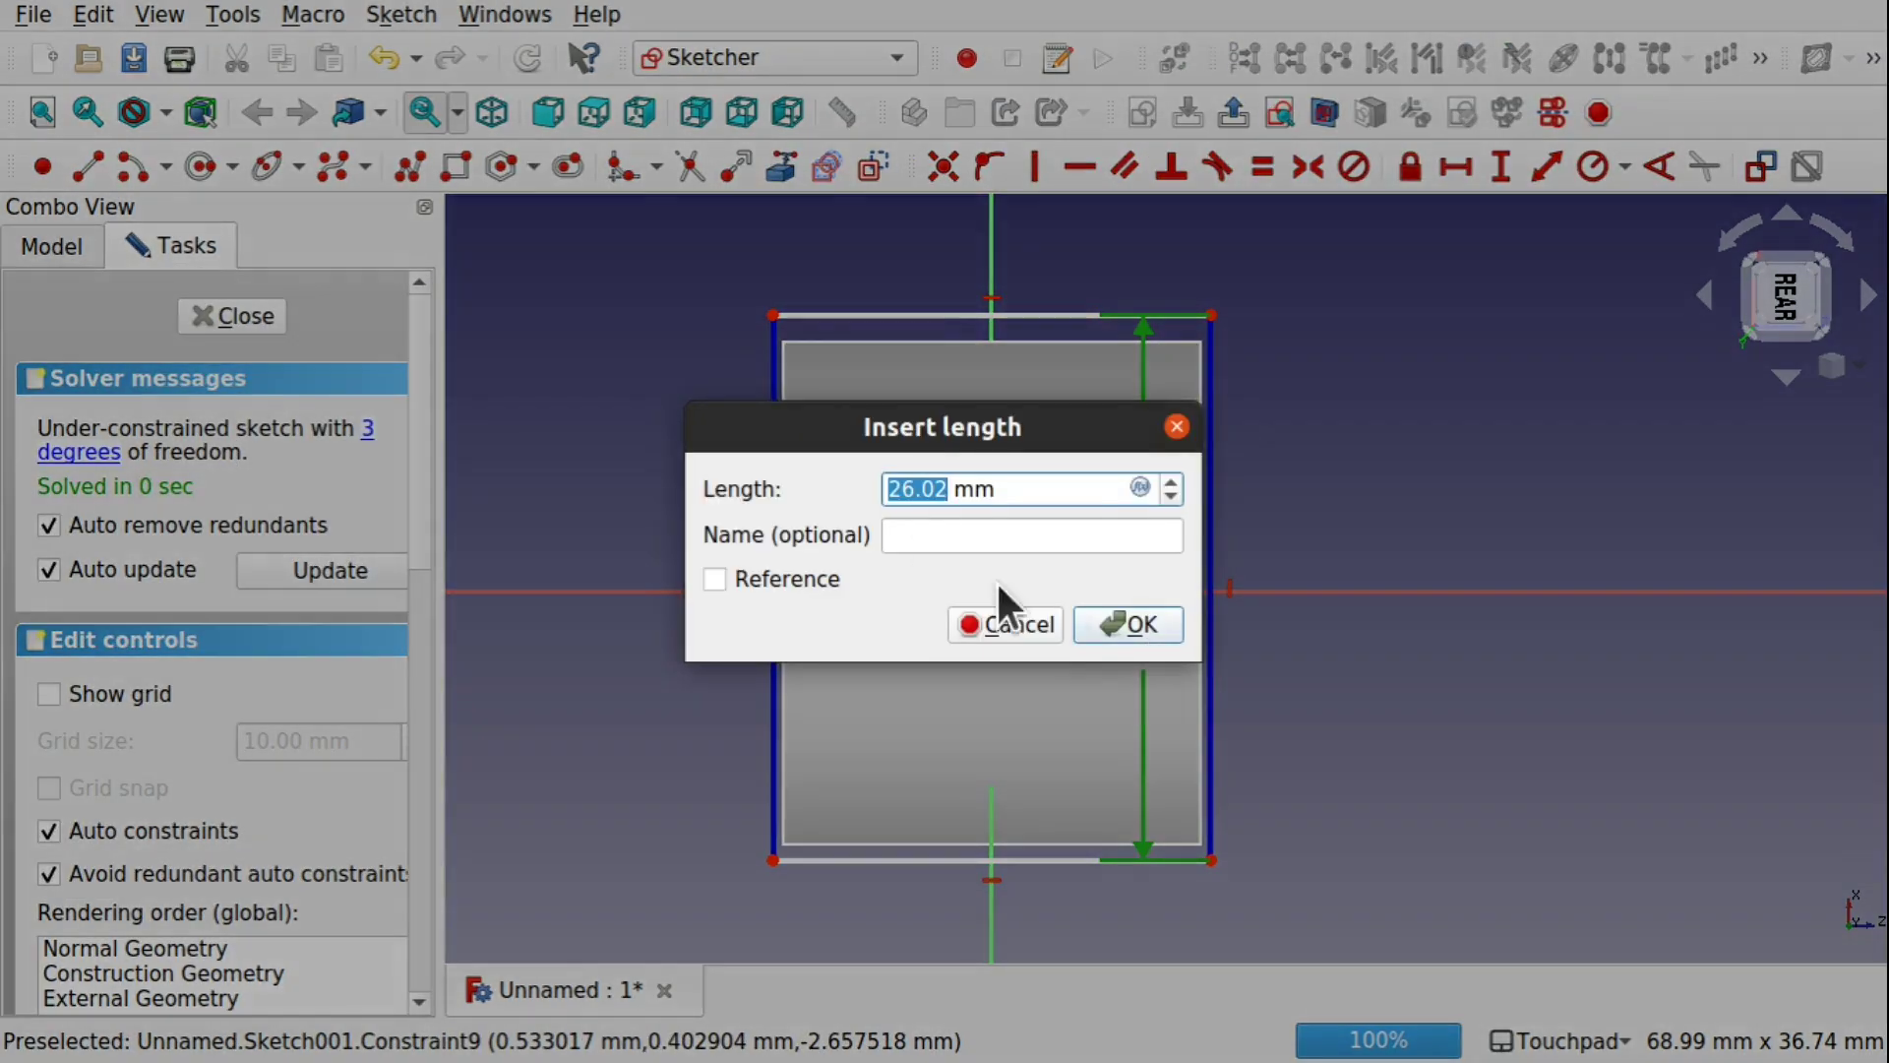
pyautogui.click(924, 496)
pyautogui.press('Right')
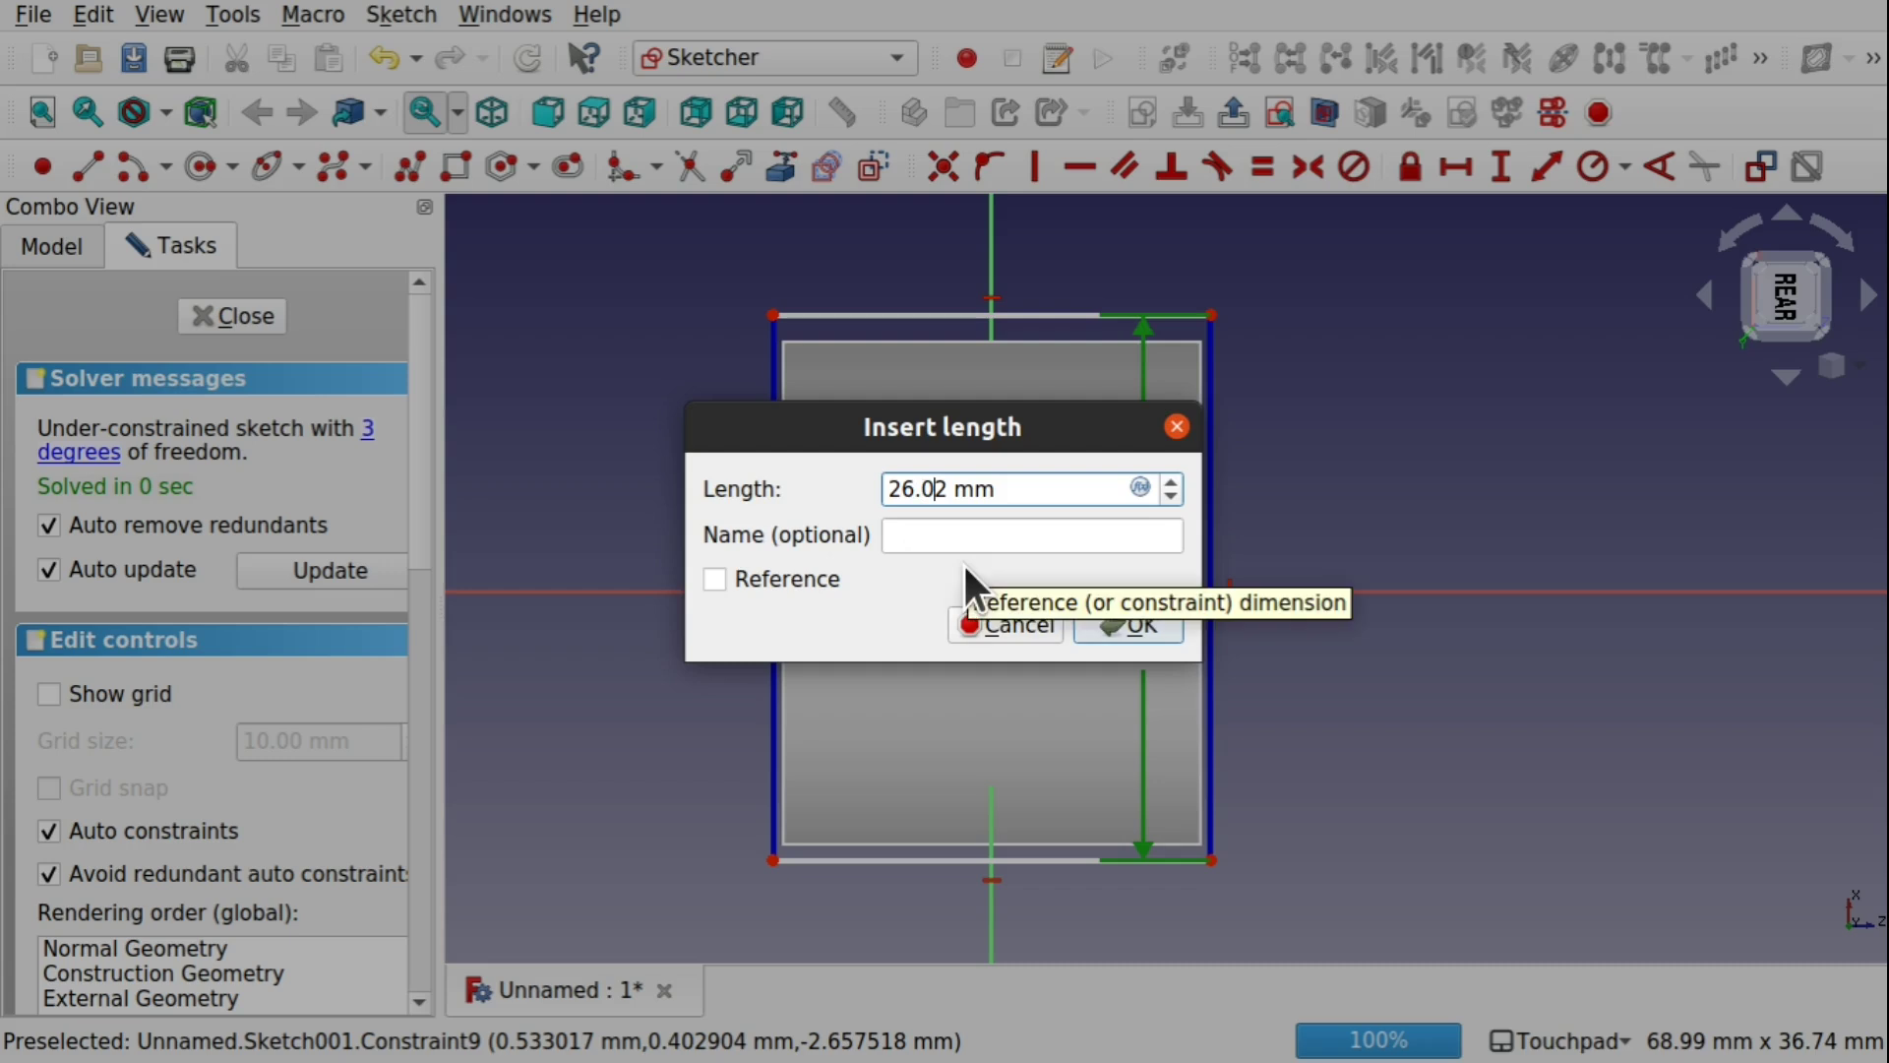
pyautogui.write('8')
pyautogui.press('Return')
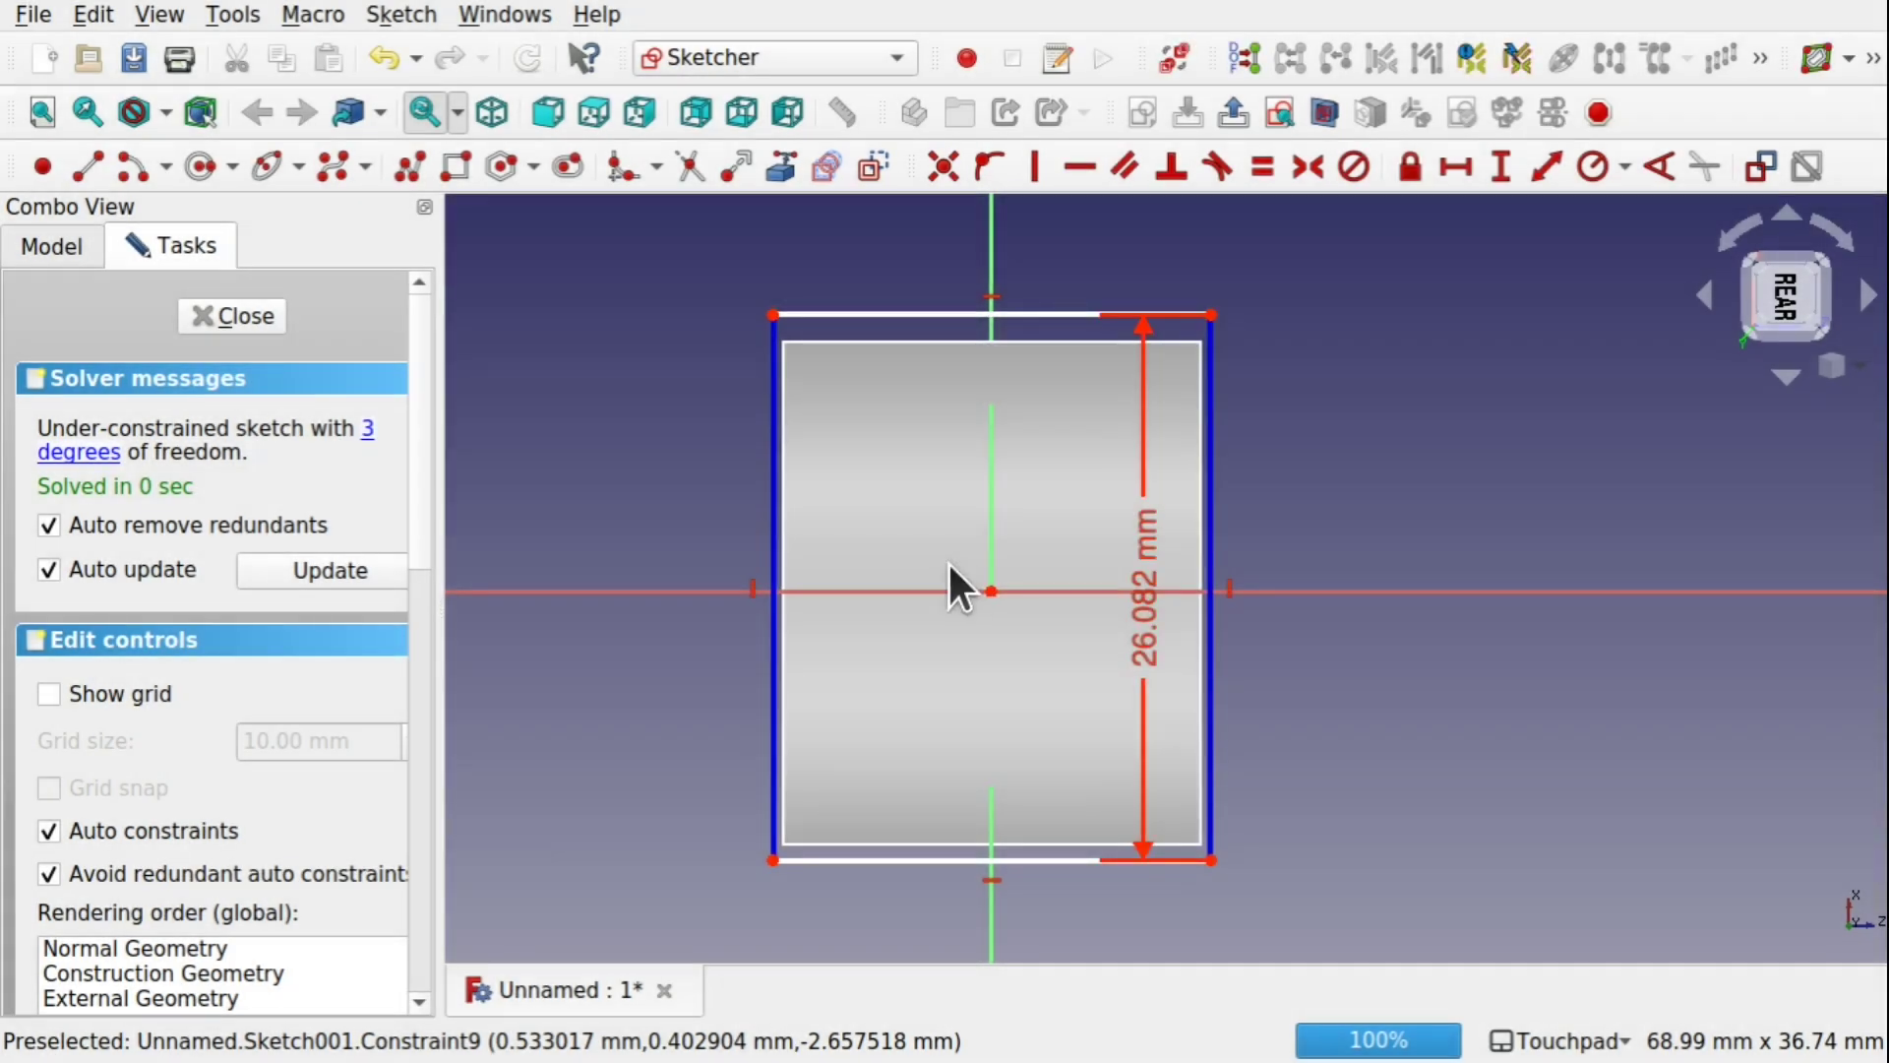
# Step: Constrain the horizontal distance of the rectangle's short side to 20 mm
pyautogui.click(1062, 314)
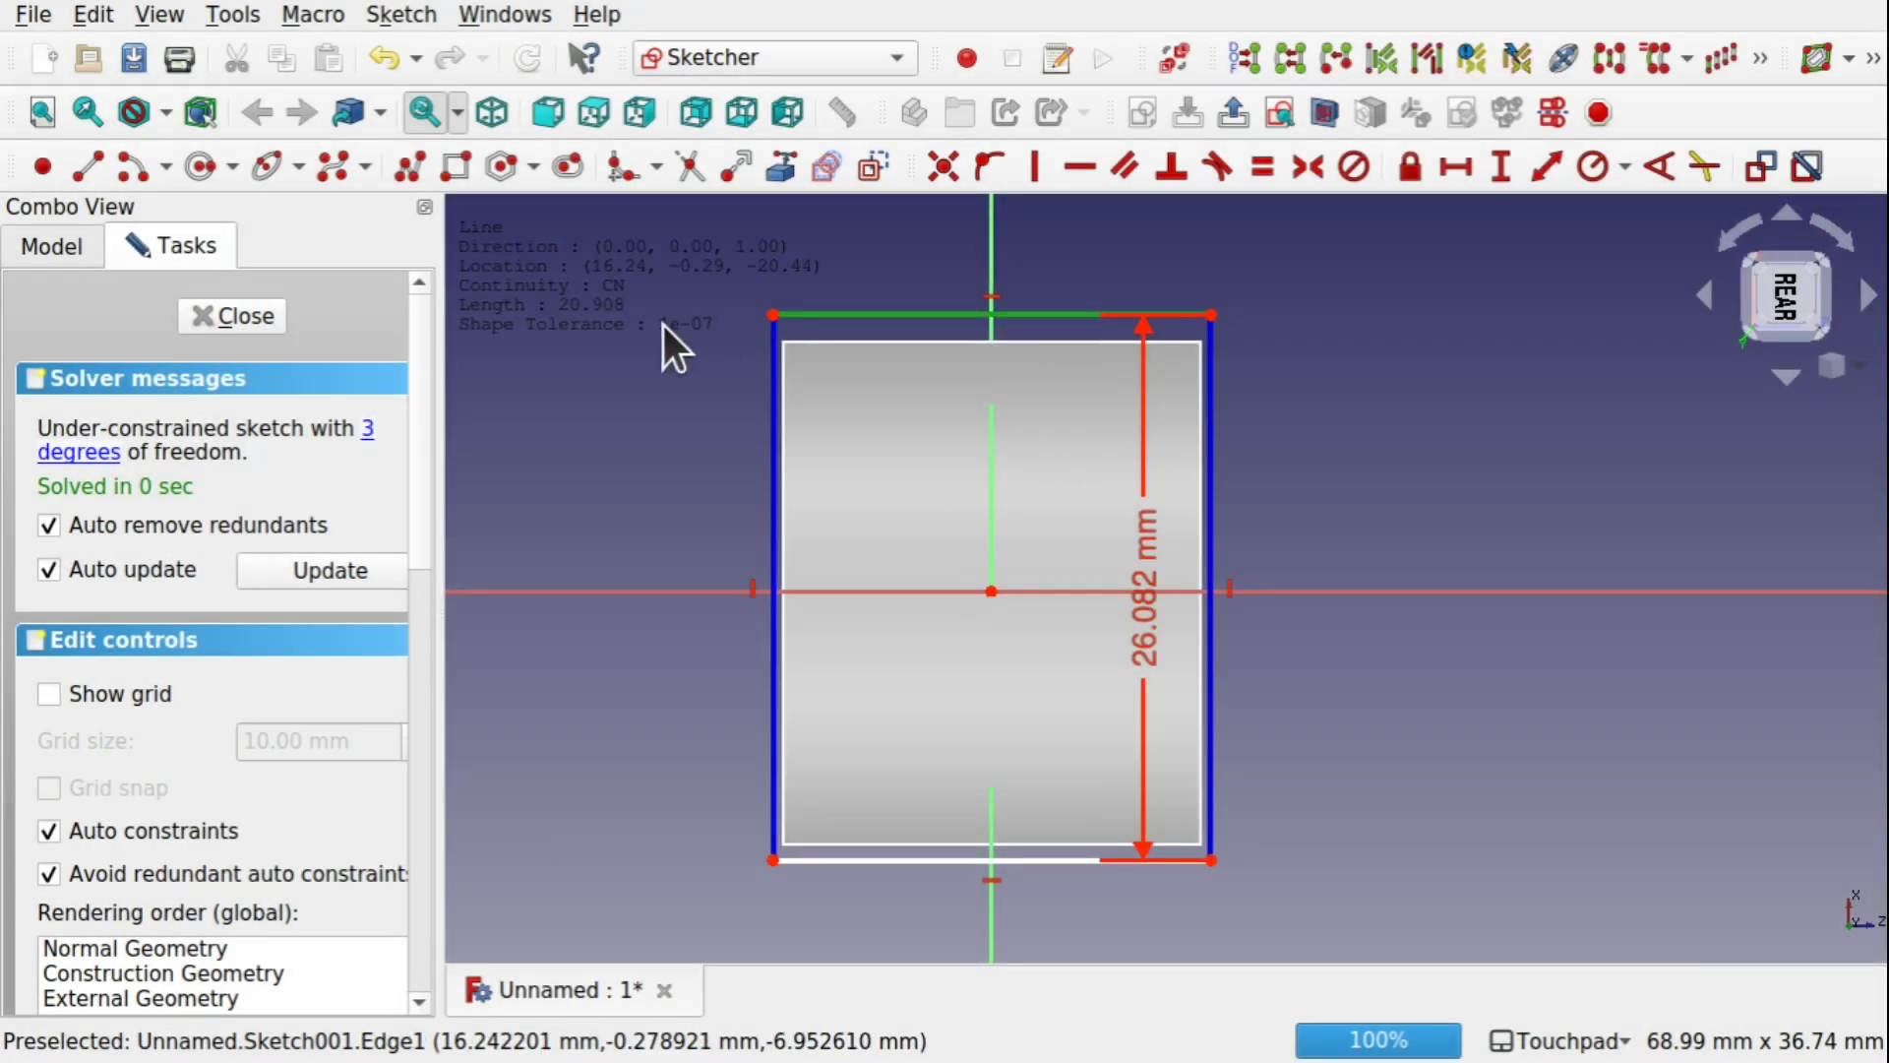
pyautogui.click(1462, 180)
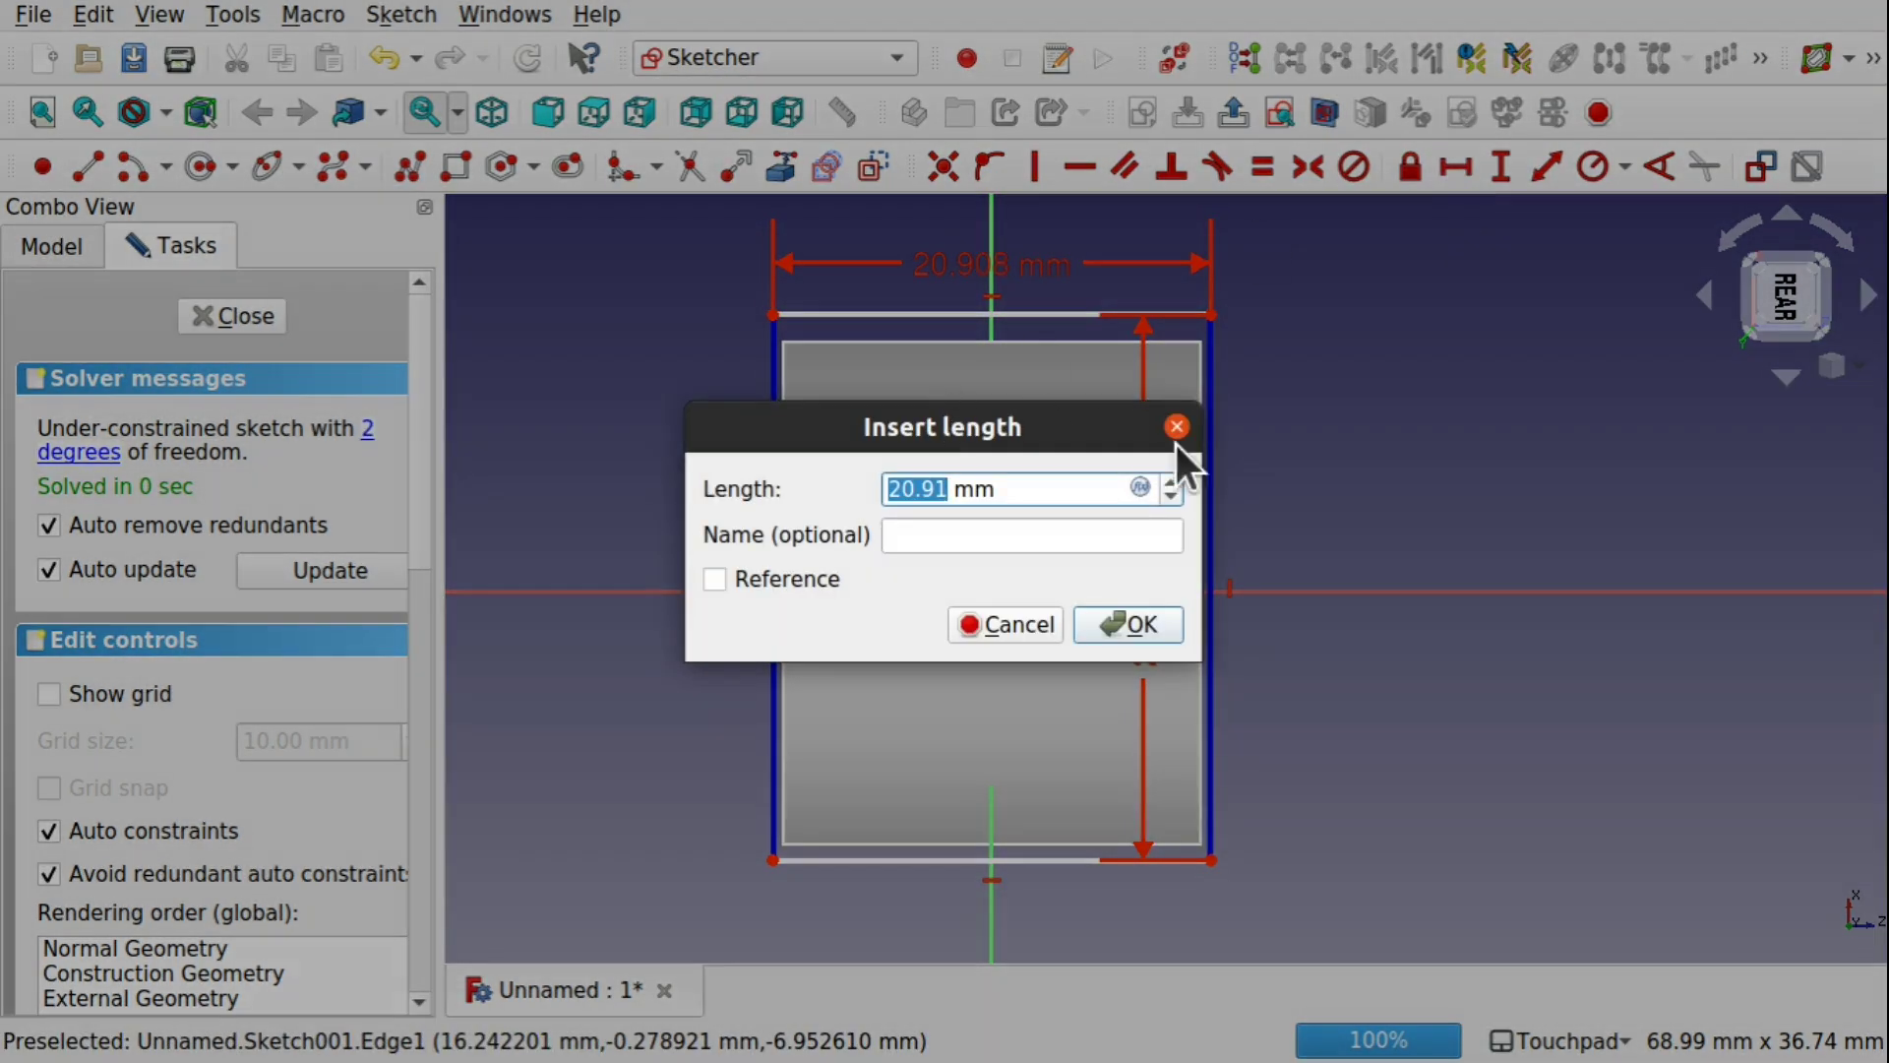
pyautogui.write('20')
pyautogui.press('Return')
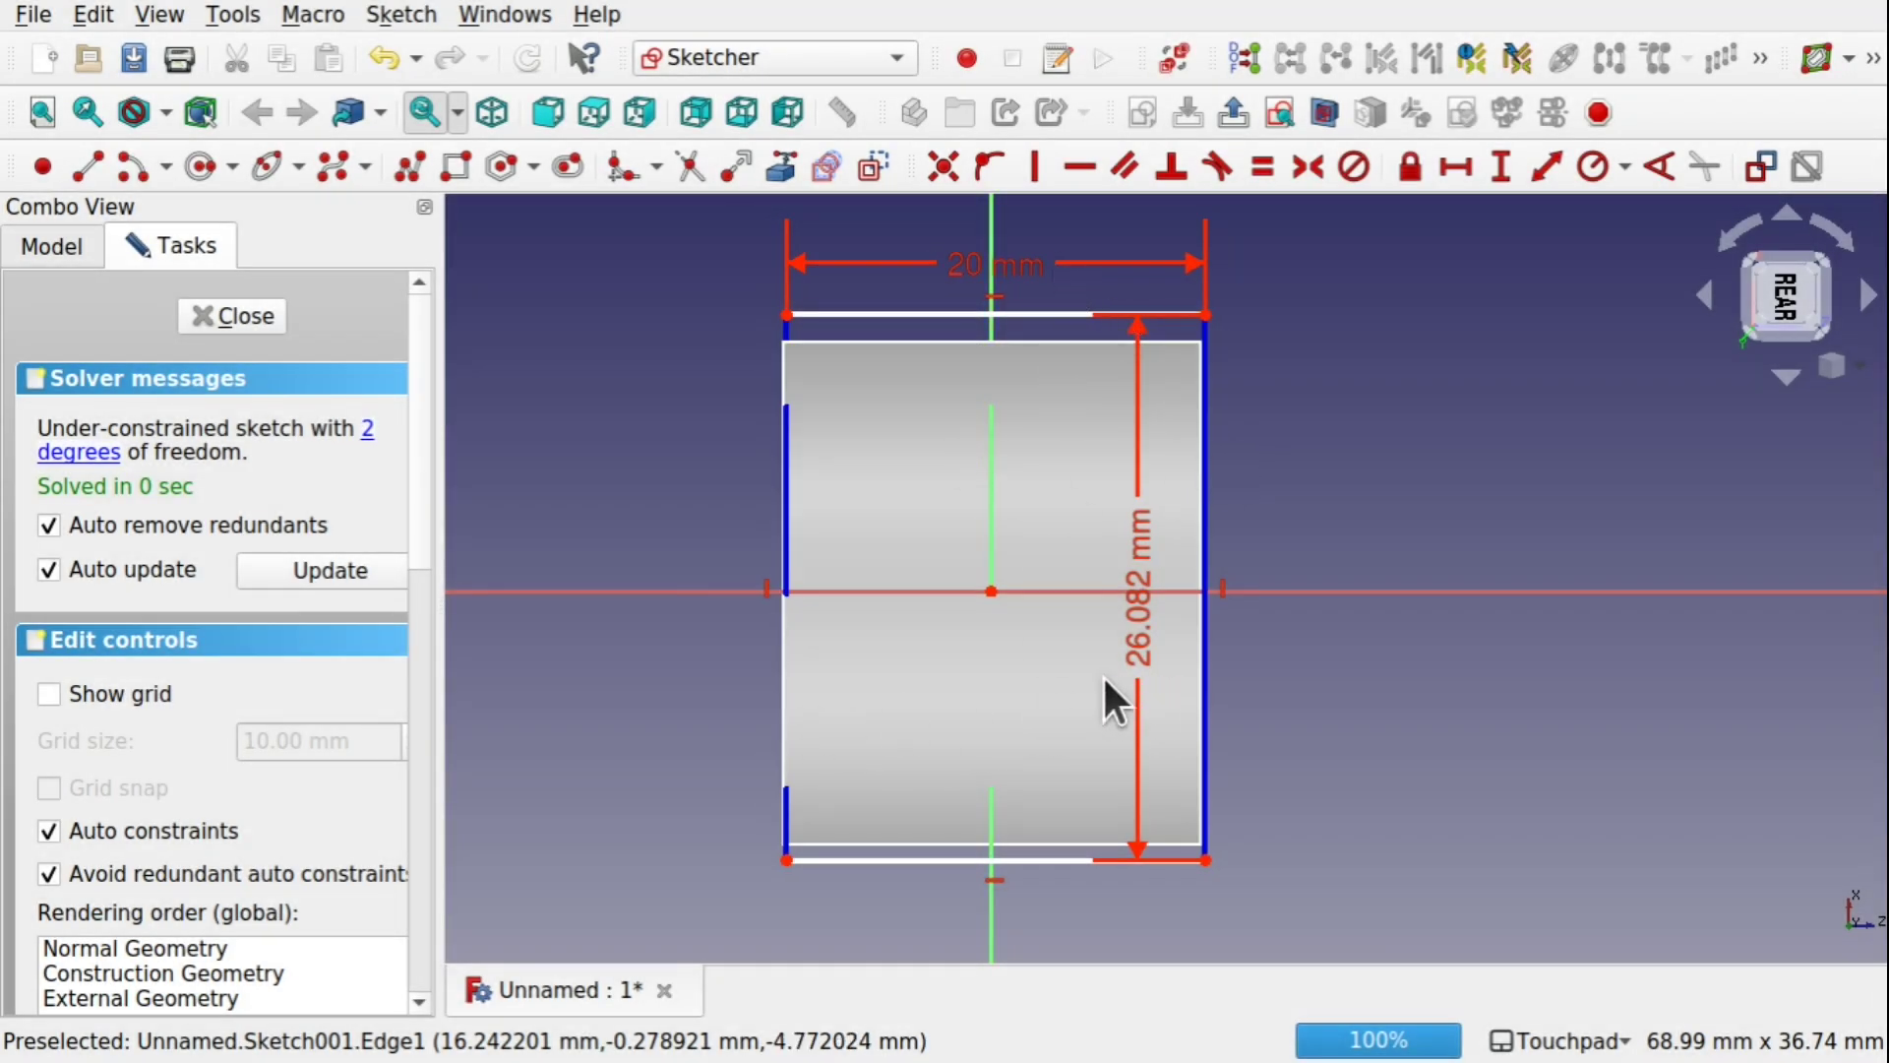
# Step: Center the rectangle by making two diagonally opposite corners symmetric about the sketch origin
pyautogui.moveTo(1102, 675)
pyautogui.keyDown('alt'); pyautogui.mouseDown()
pyautogui.moveTo(876, 652)
pyautogui.moveTo(1008, 679)
pyautogui.moveTo(1223, 555)
pyautogui.moveTo(913, 736)
pyautogui.mouseUp(); pyautogui.keyUp('alt')
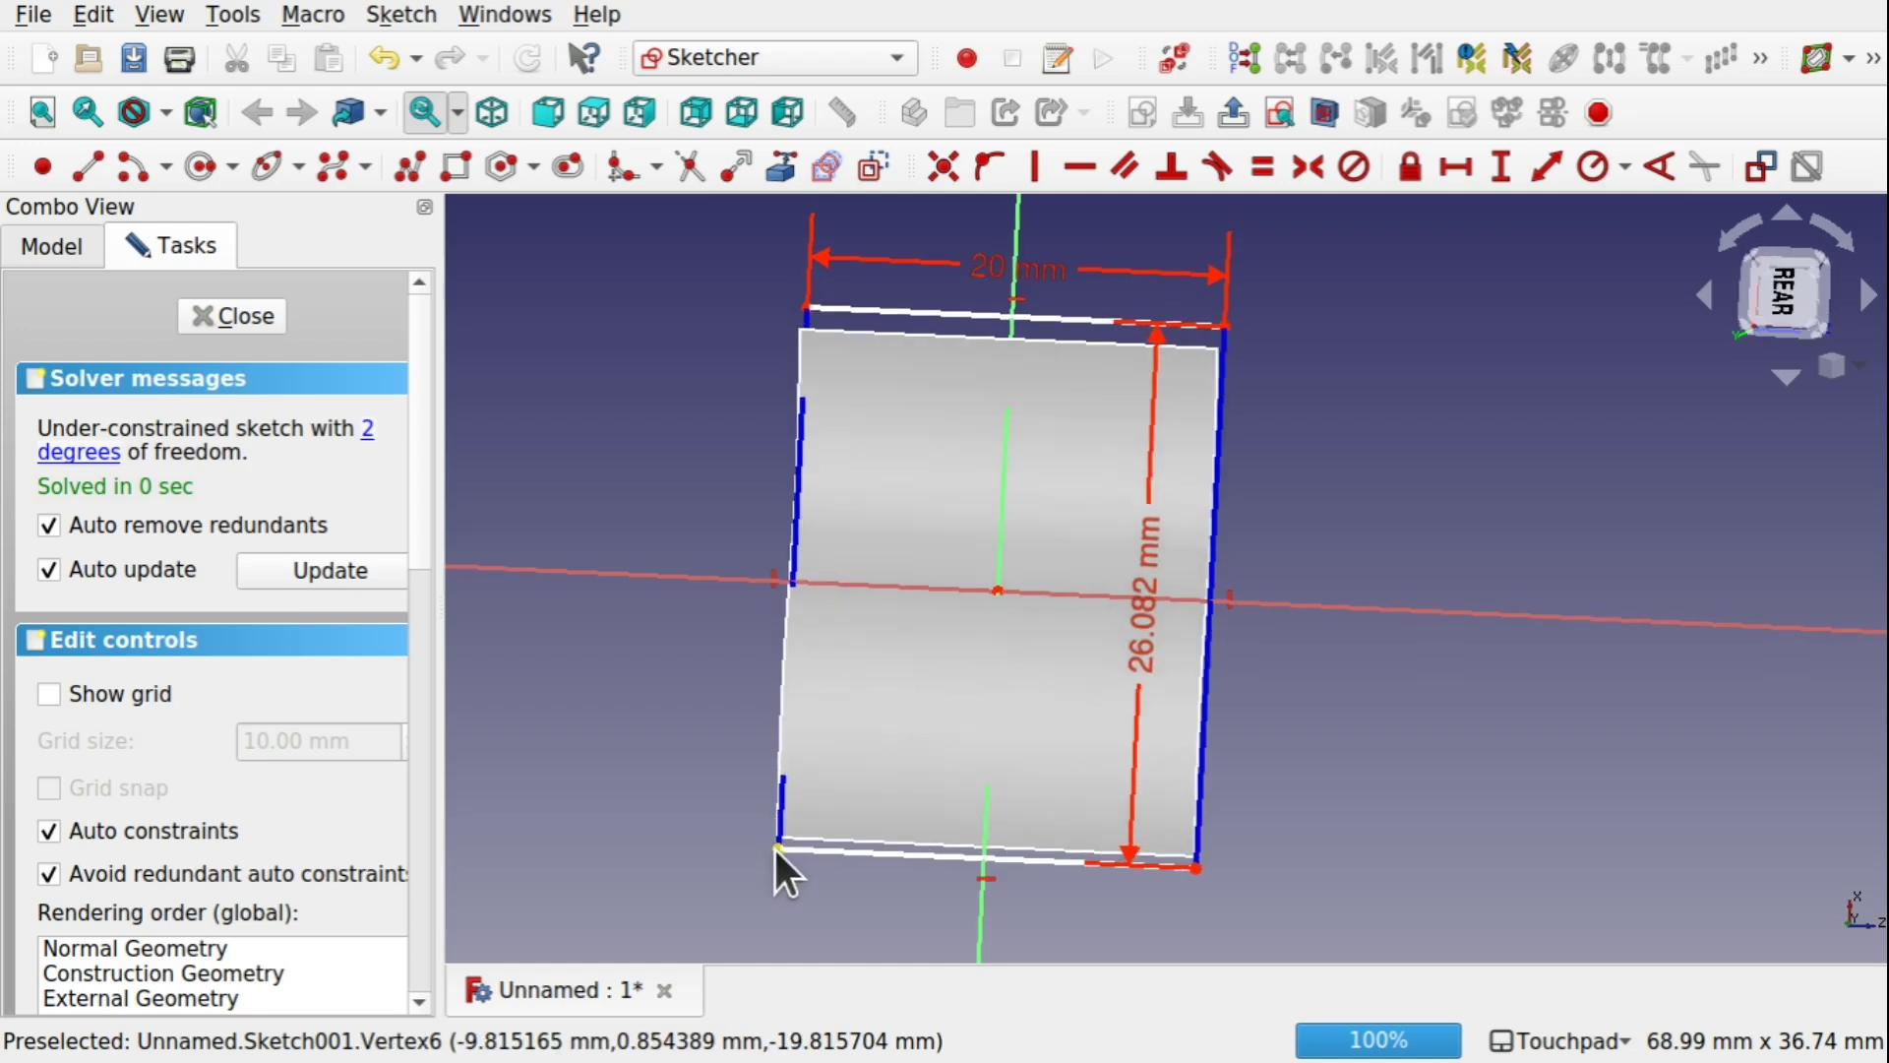
pyautogui.moveTo(774, 846)
pyautogui.mouseDown()
pyautogui.moveTo(864, 844)
pyautogui.moveTo(755, 885)
pyautogui.mouseUp()
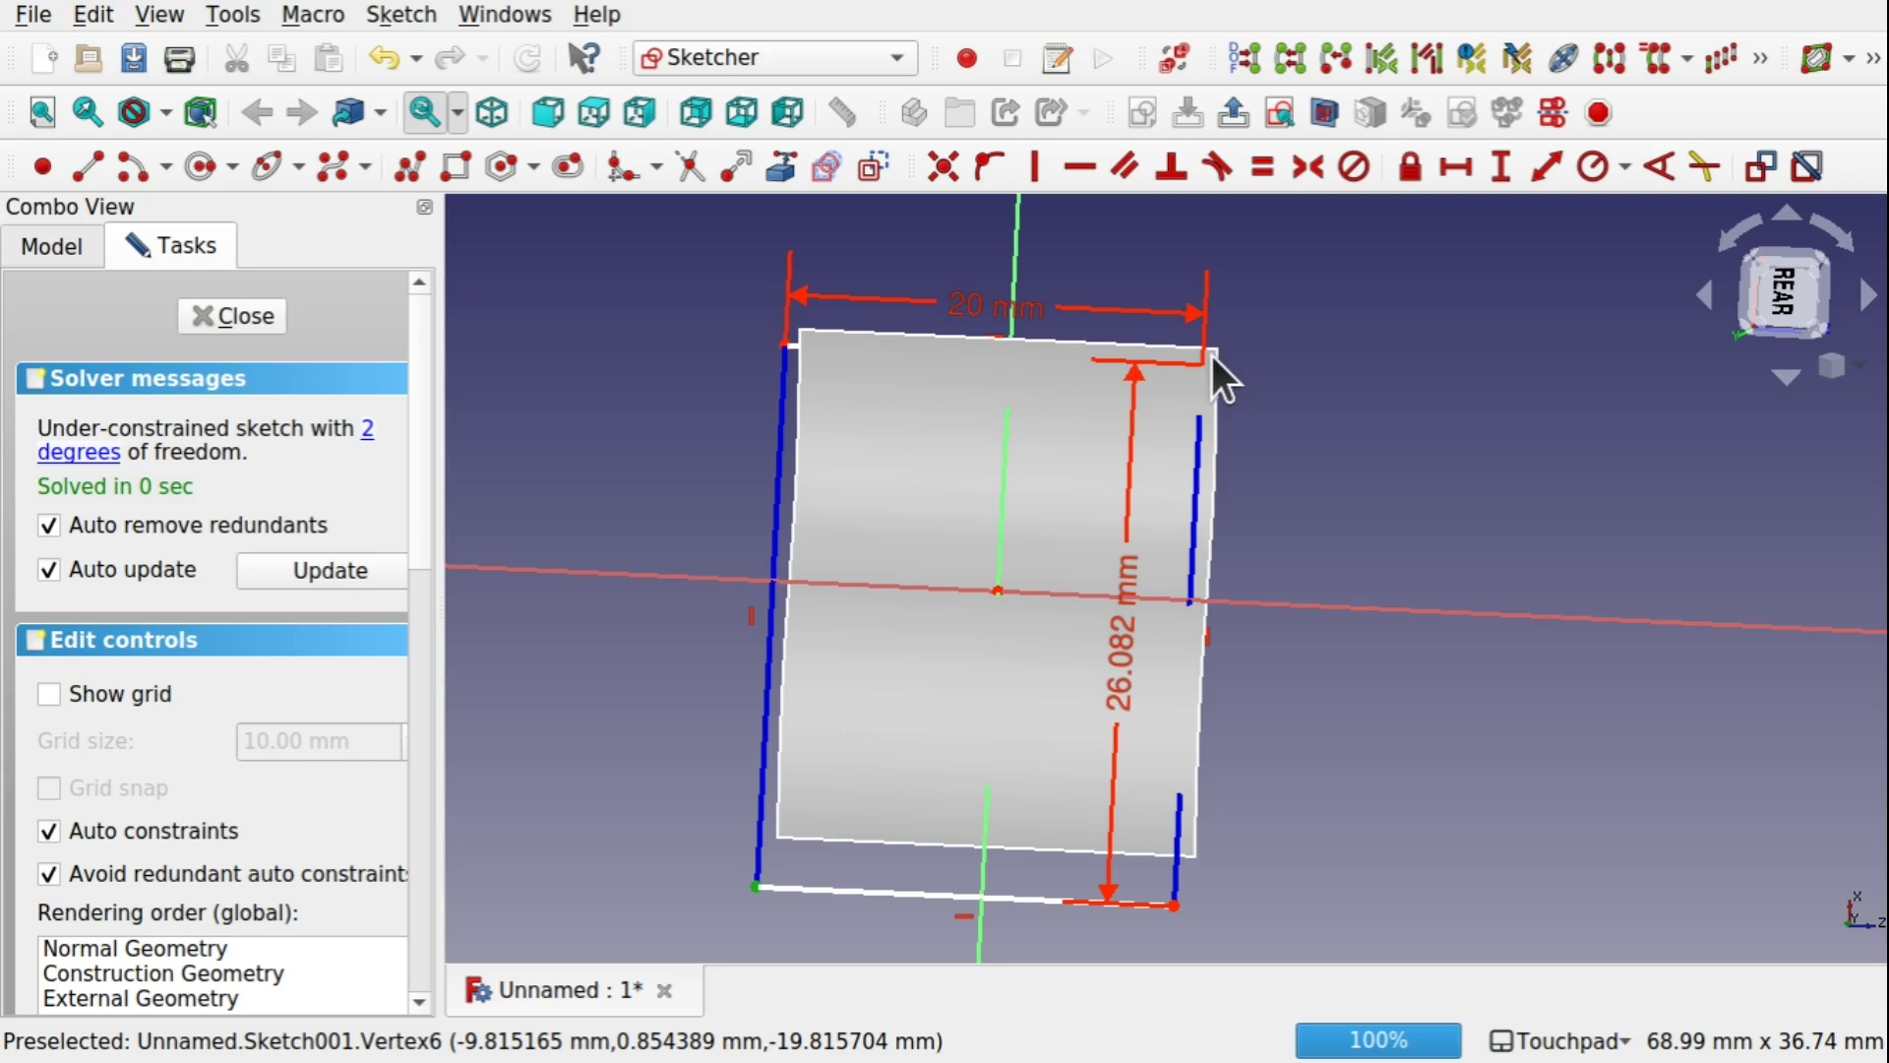
pyautogui.moveTo(1240, 350)
pyautogui.keyDown('alt'); pyautogui.mouseDown()
pyautogui.moveTo(1193, 422)
pyautogui.moveTo(1171, 418)
pyautogui.mouseUp(); pyautogui.keyUp('alt')
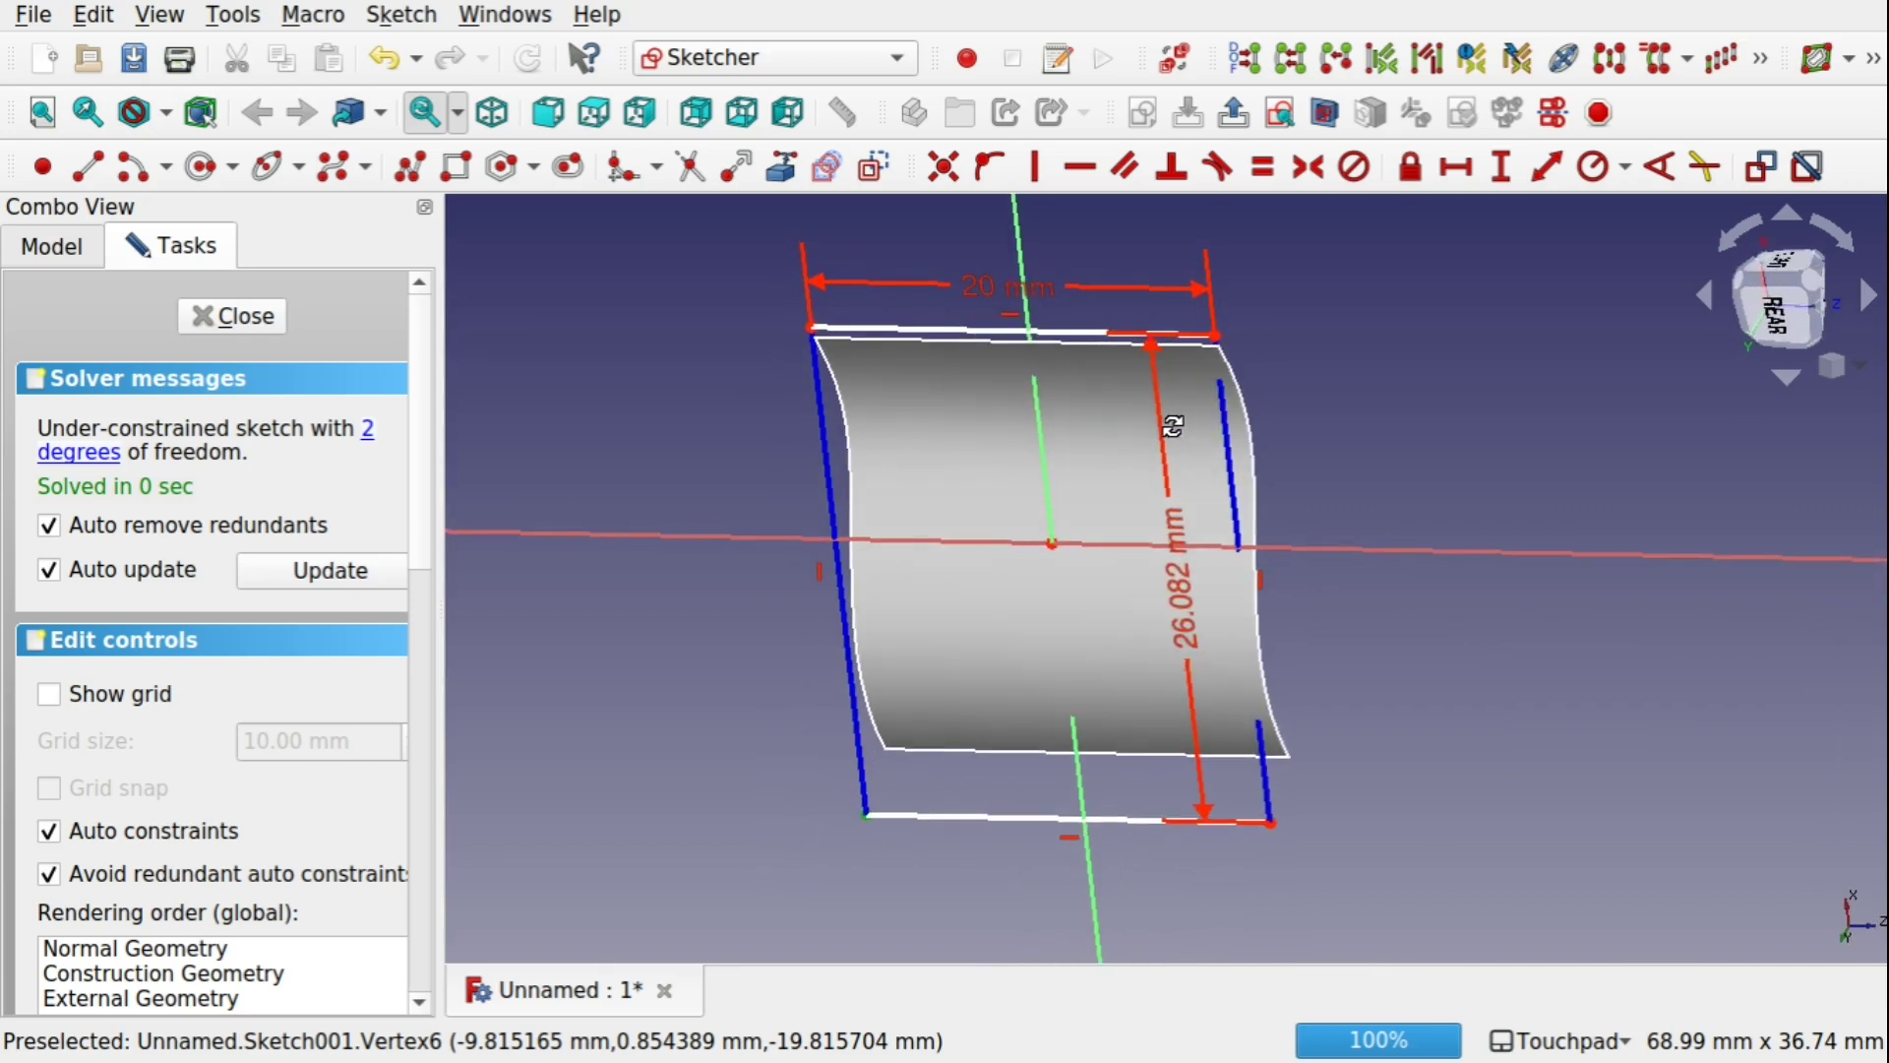
pyautogui.click(1216, 339)
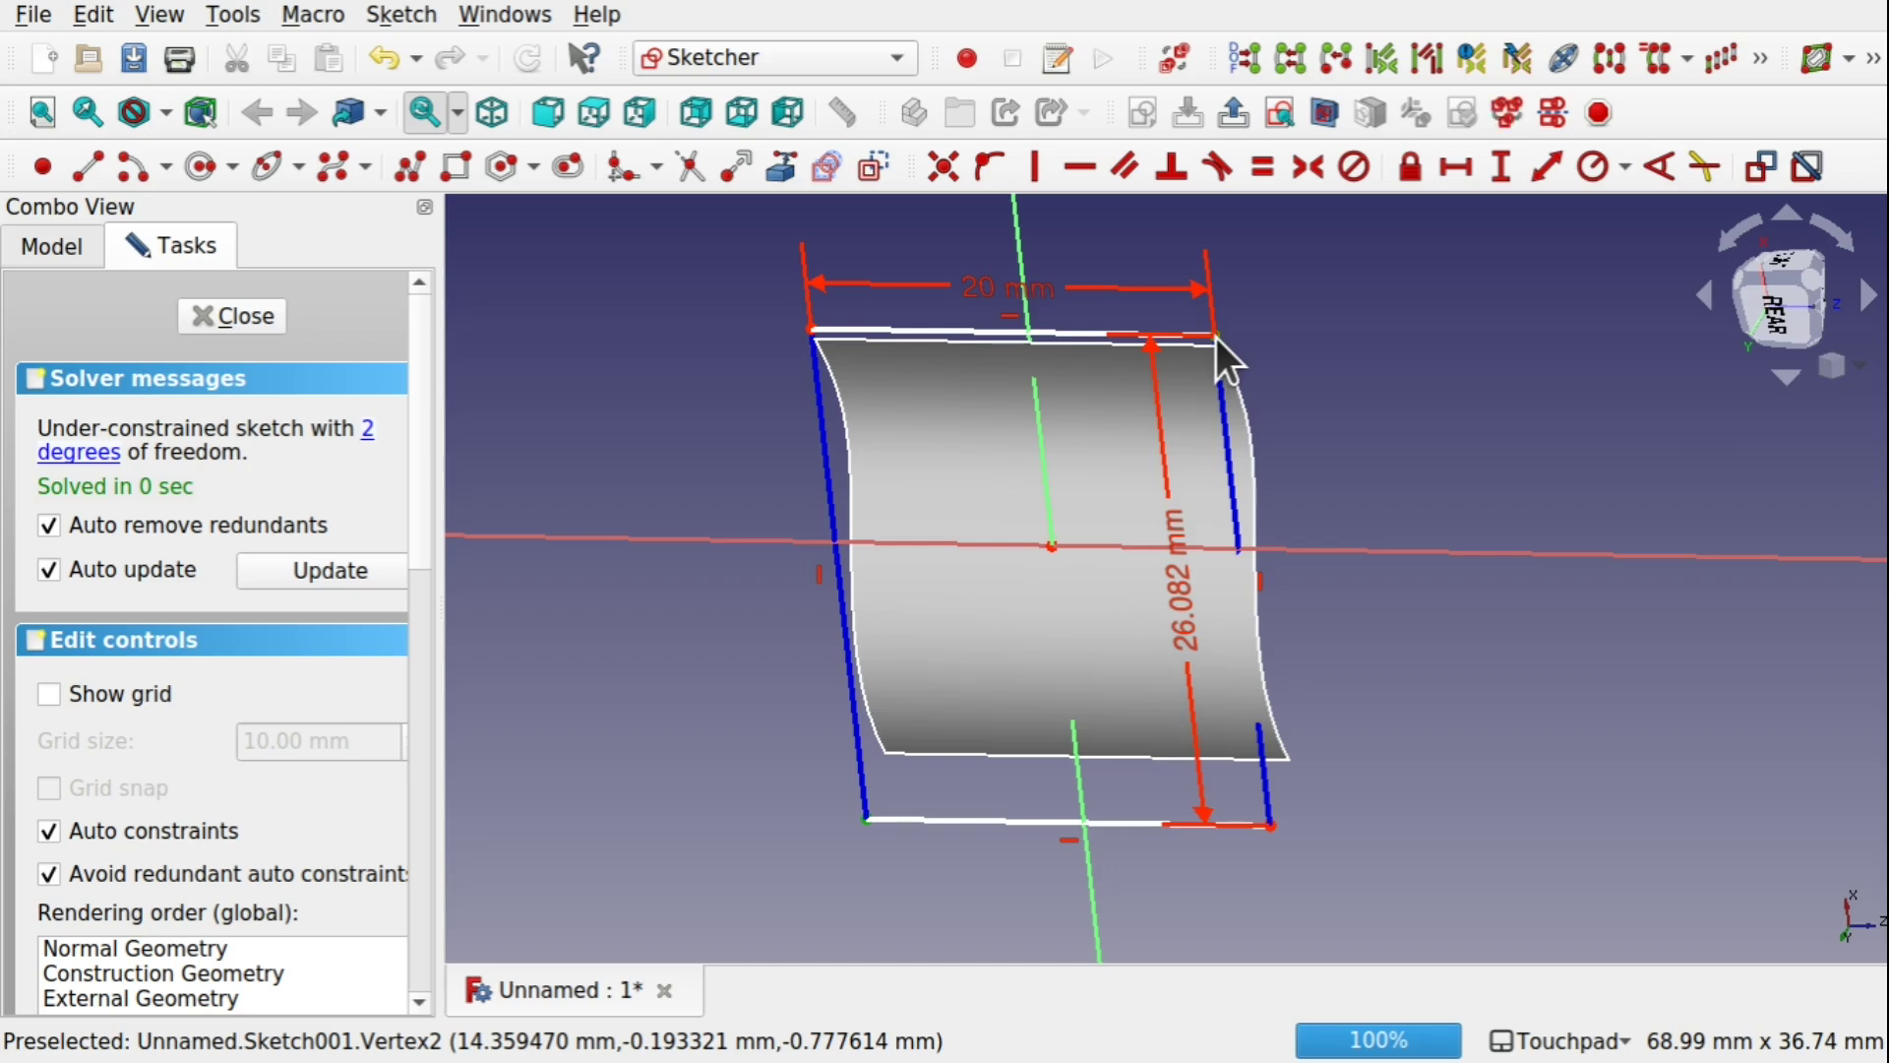
pyautogui.click(1051, 545)
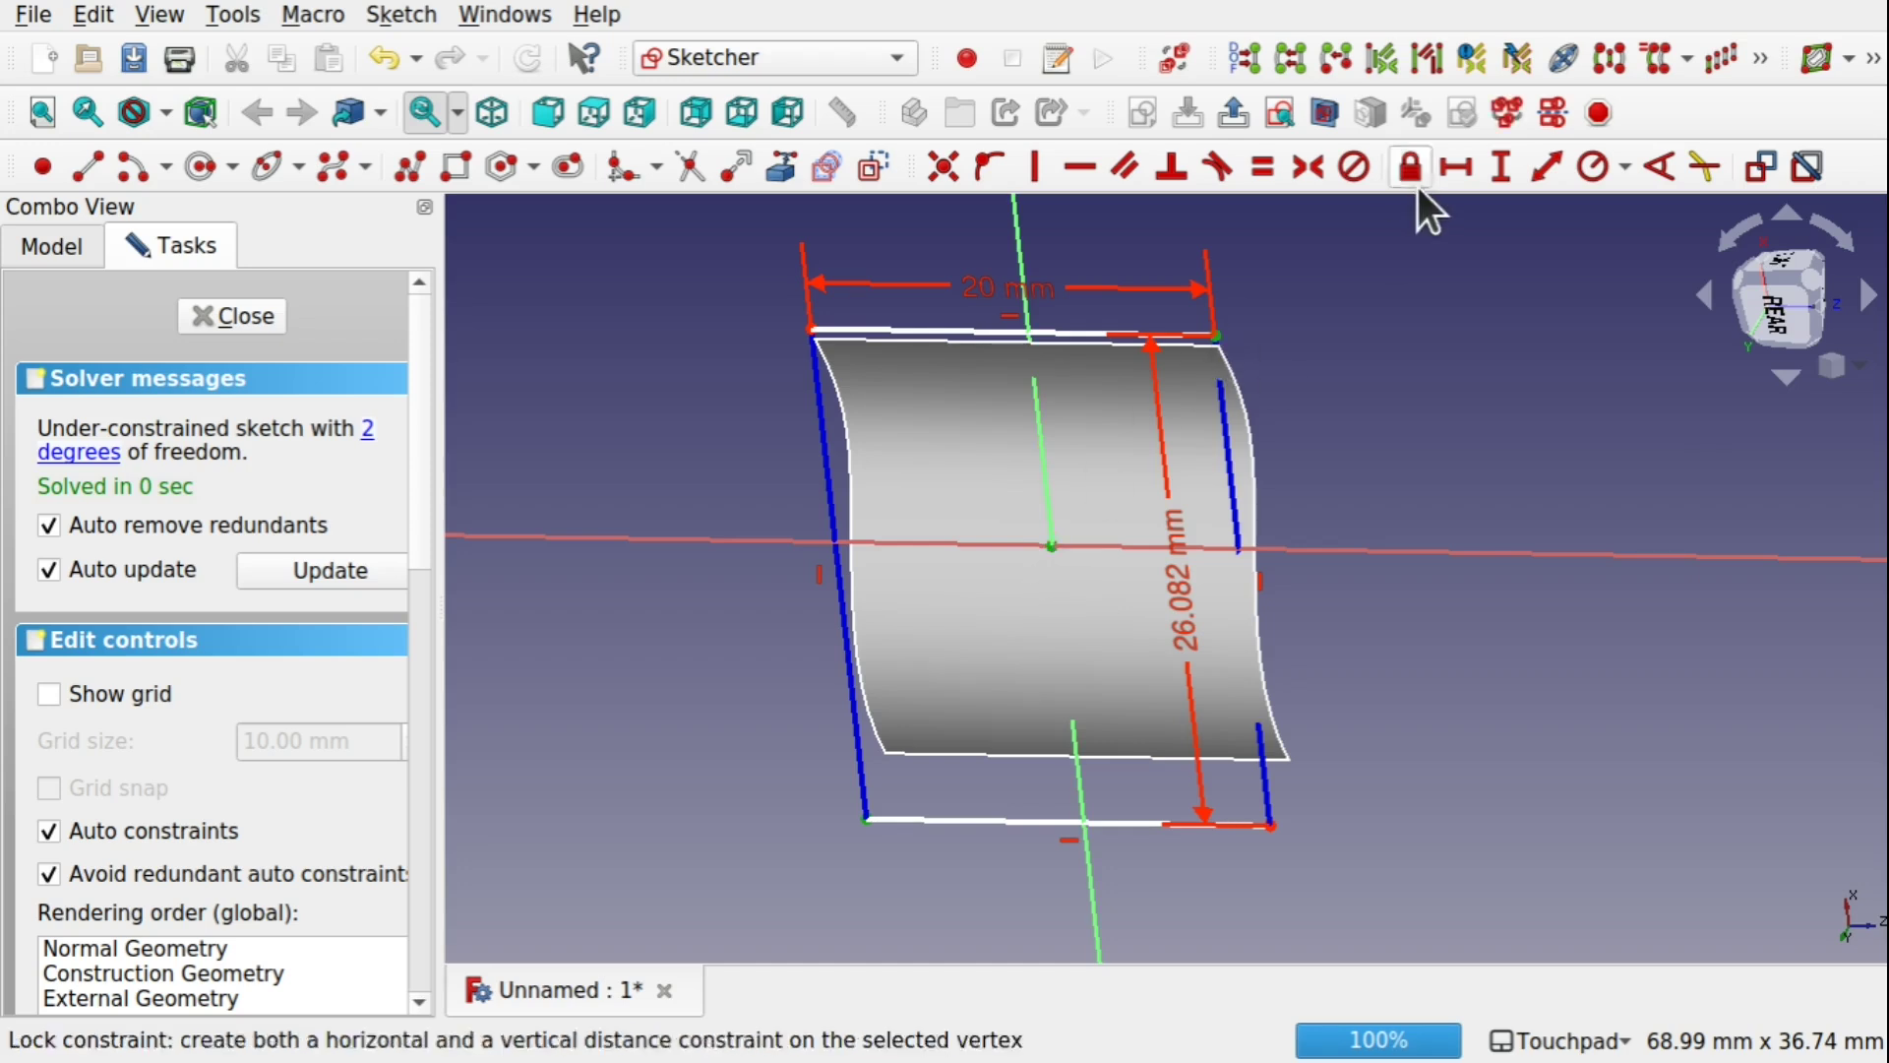
pyautogui.click(1304, 167)
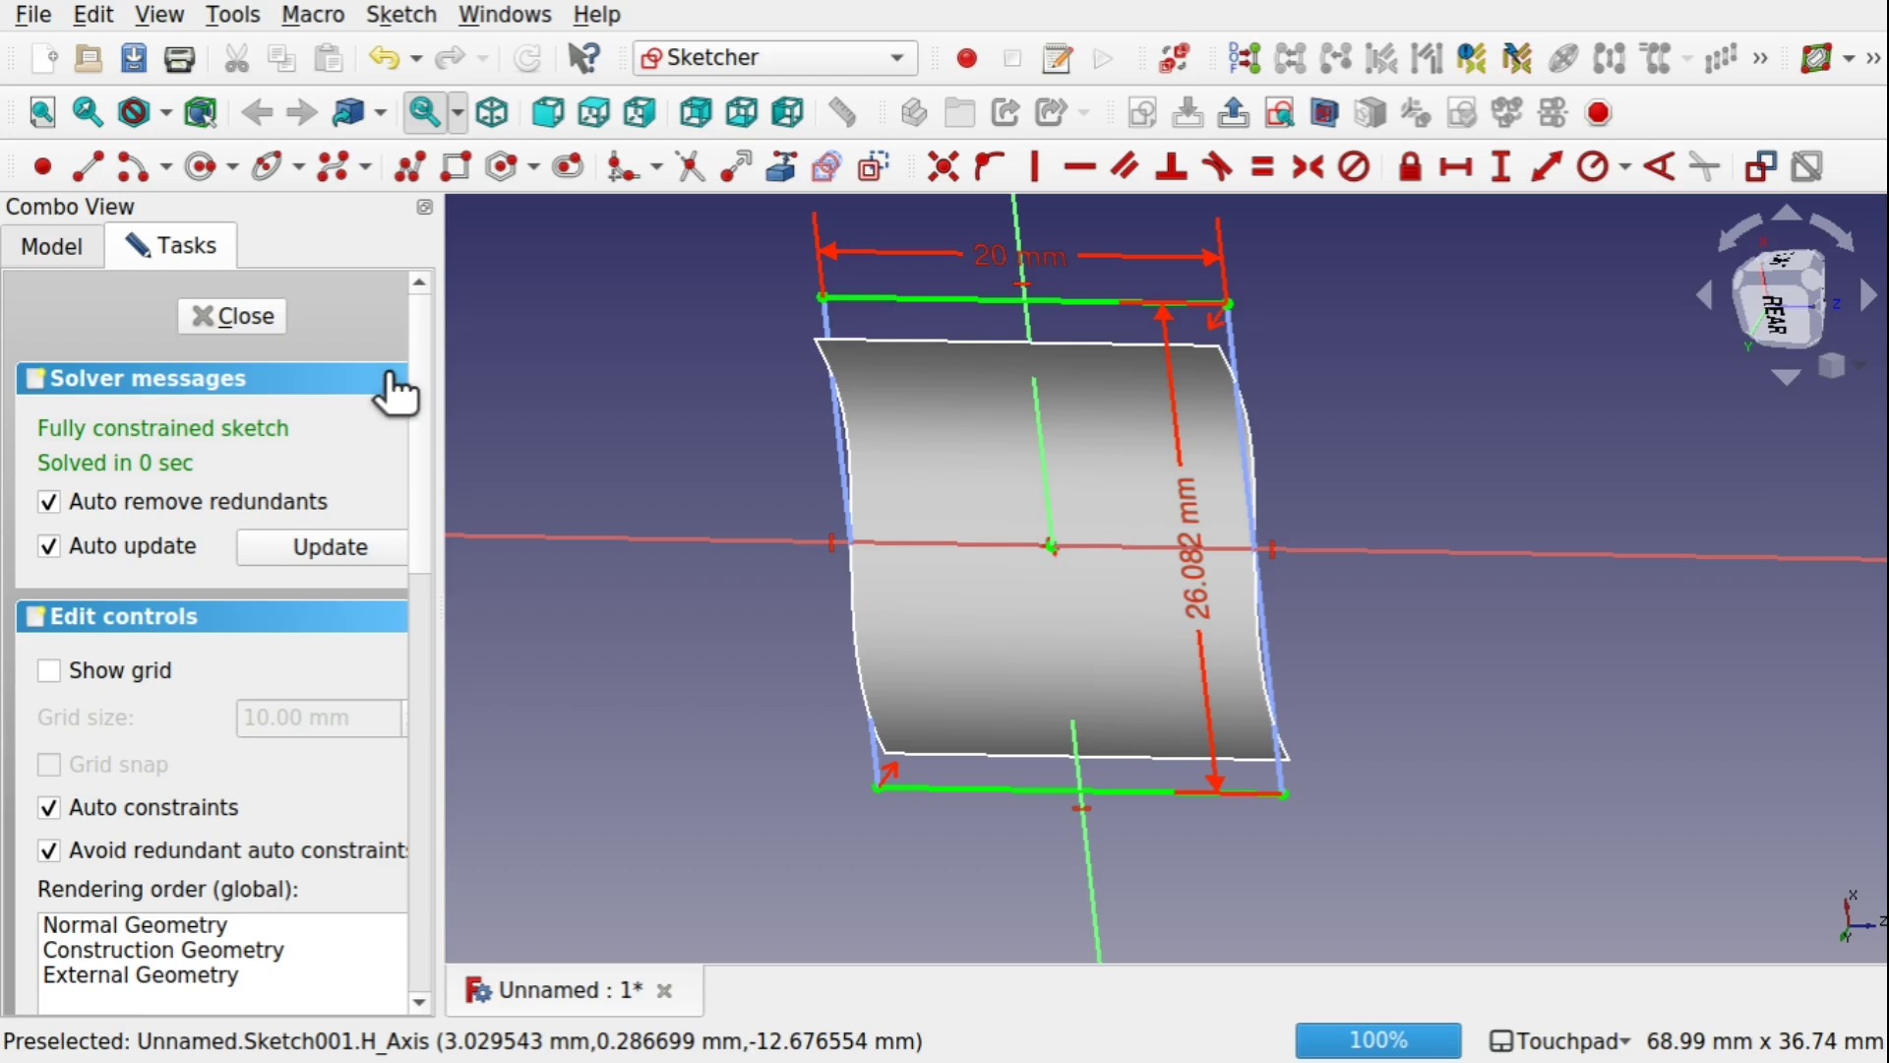
# Step: Finish editing the sketch and hide the extruded surface so only the Sketch_On_Surface result is displayed
pyautogui.click(249, 316)
pyautogui.moveTo(971, 541)
pyautogui.mouseDown(button='middle')
pyautogui.moveTo(641, 603)
pyautogui.moveTo(1049, 507)
pyautogui.moveTo(898, 548)
pyautogui.mouseUp(button='middle')
pyautogui.click(958, 565)
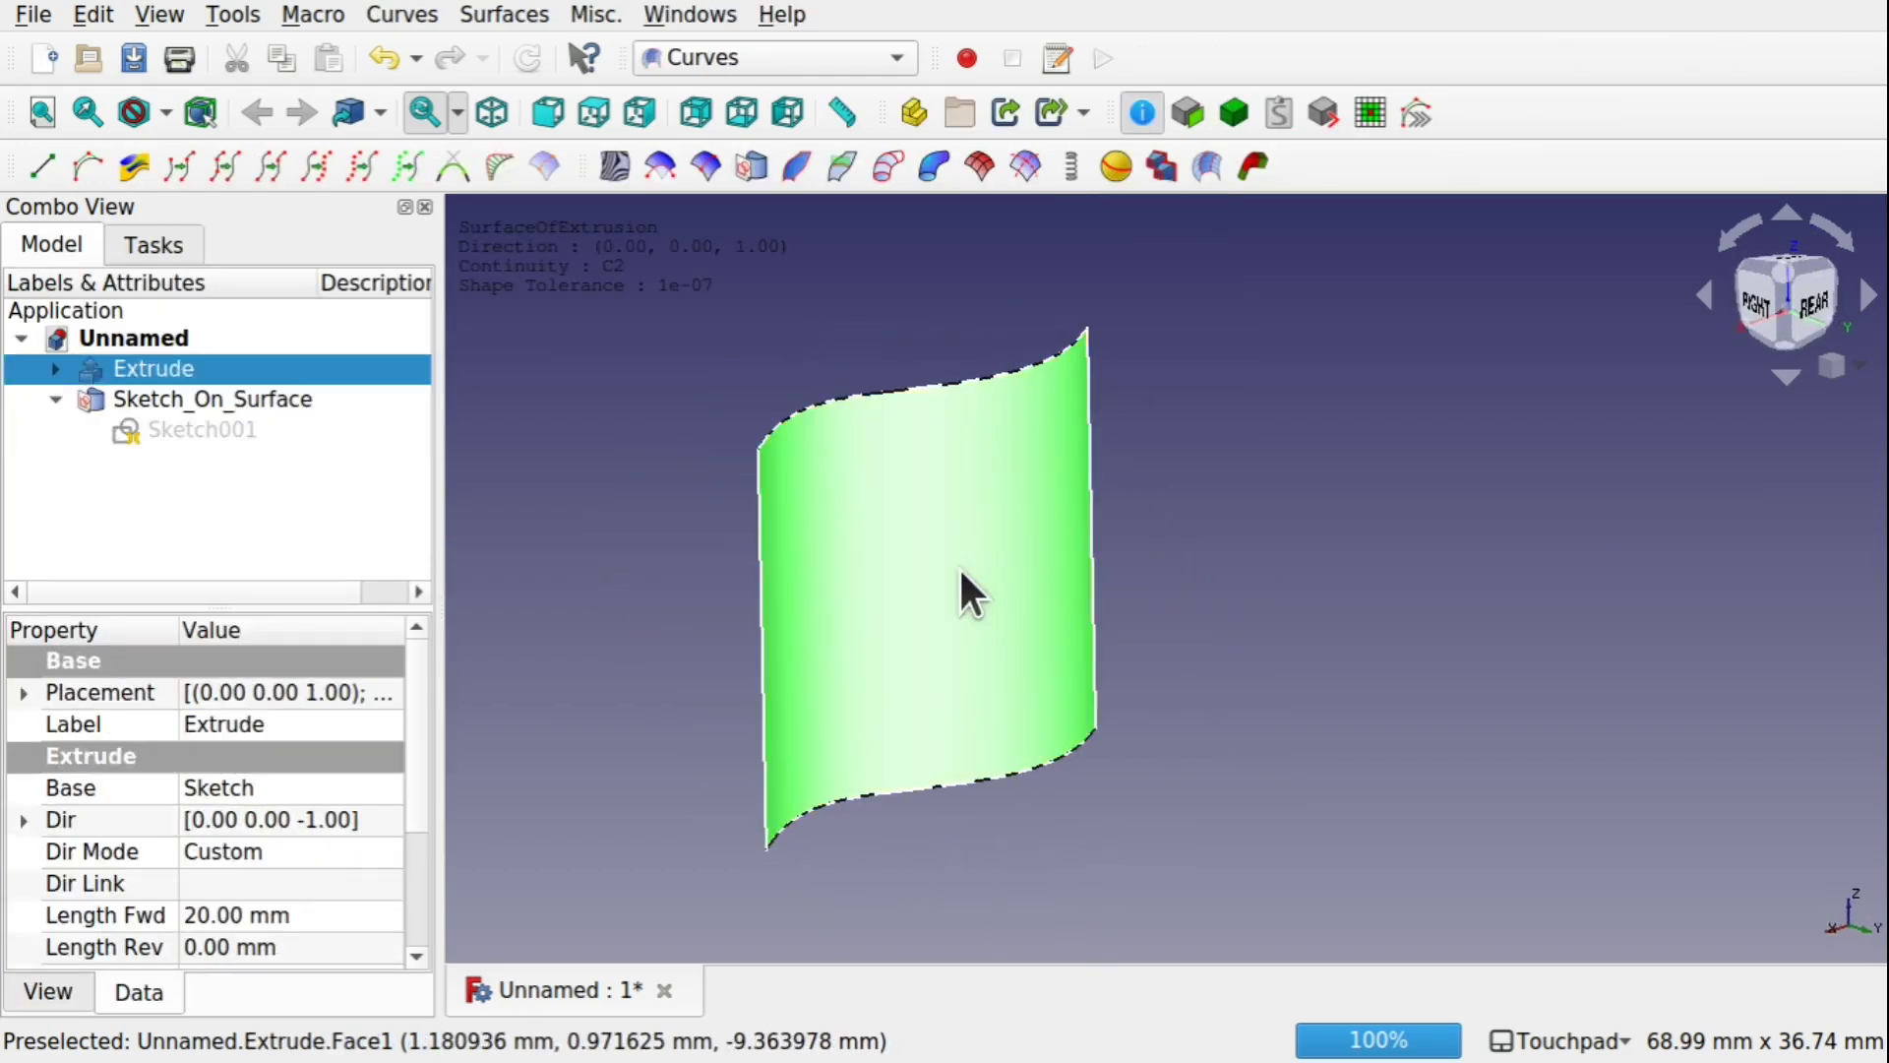
pyautogui.press('space')
pyautogui.press('4')
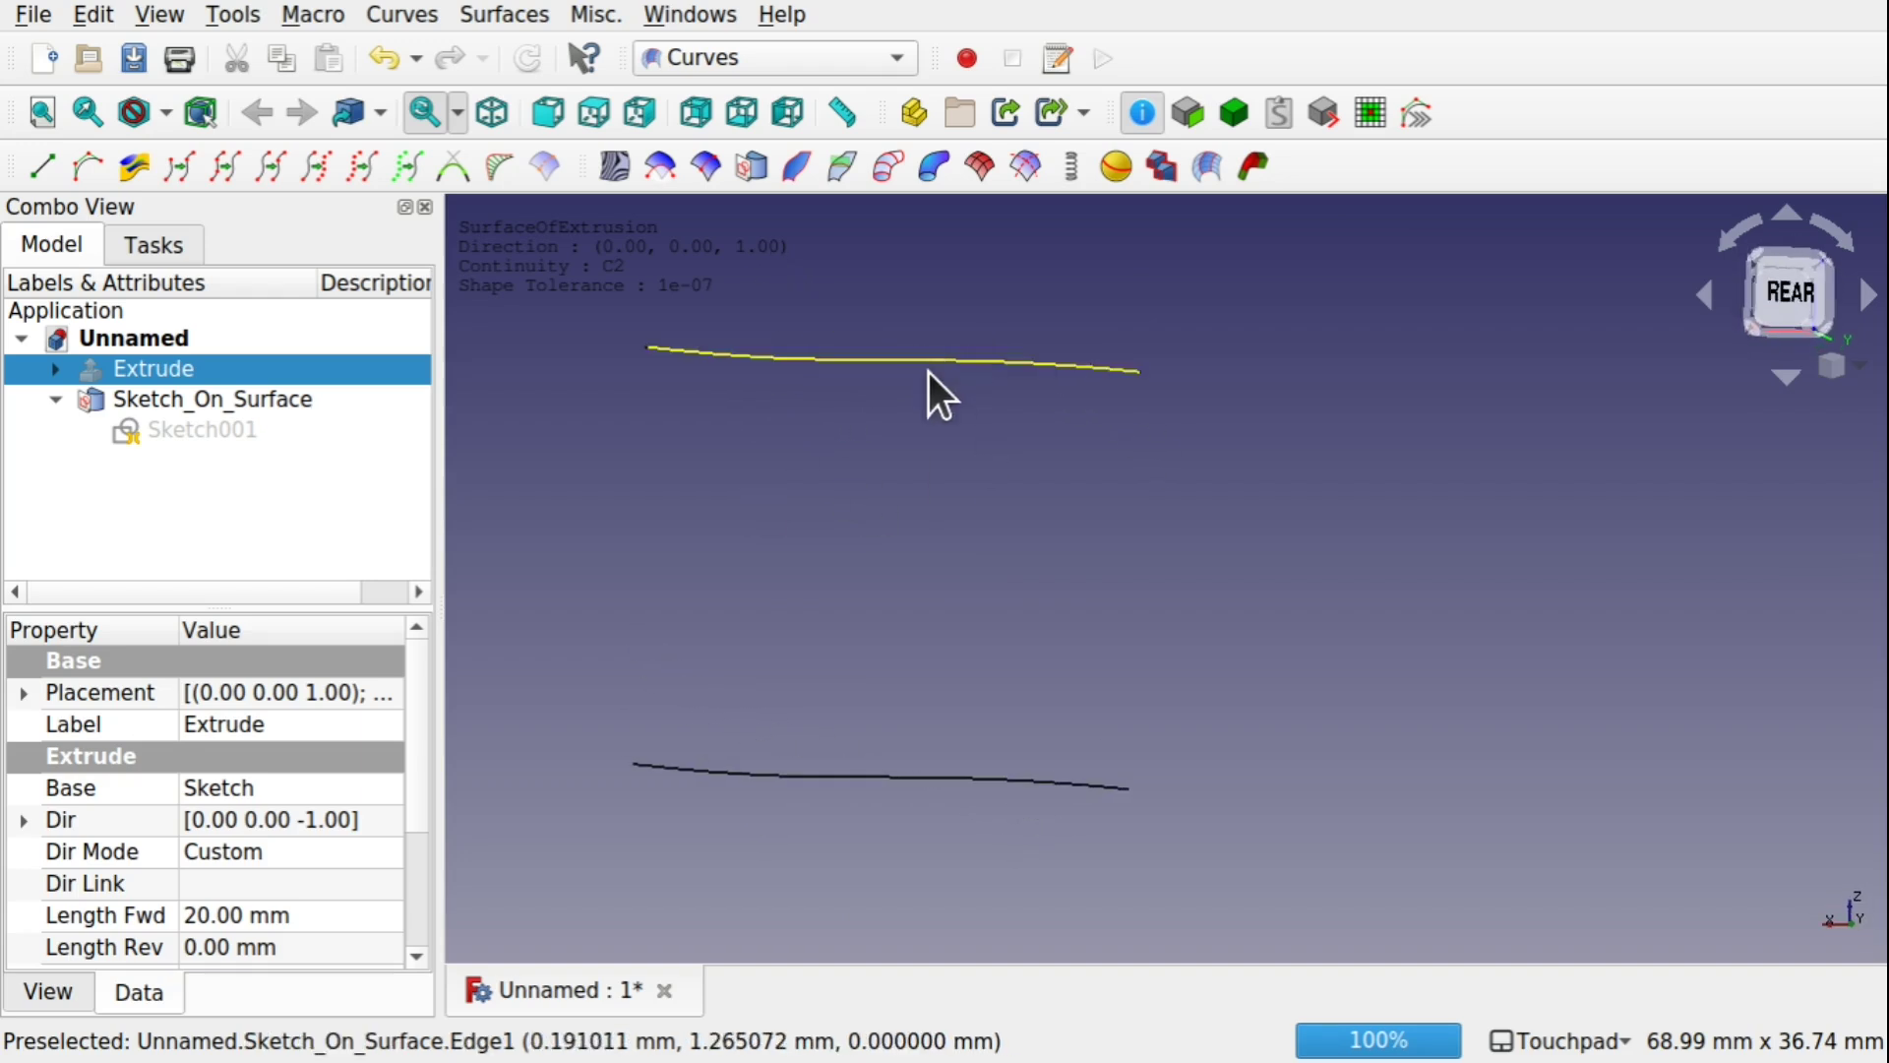
# Step: Inspect the lengths of the two curved edges of Sketch_On_Surface, and turn off the geometry info display
pyautogui.moveTo(928, 695); pyautogui.dragTo(840, 433, button='middle')
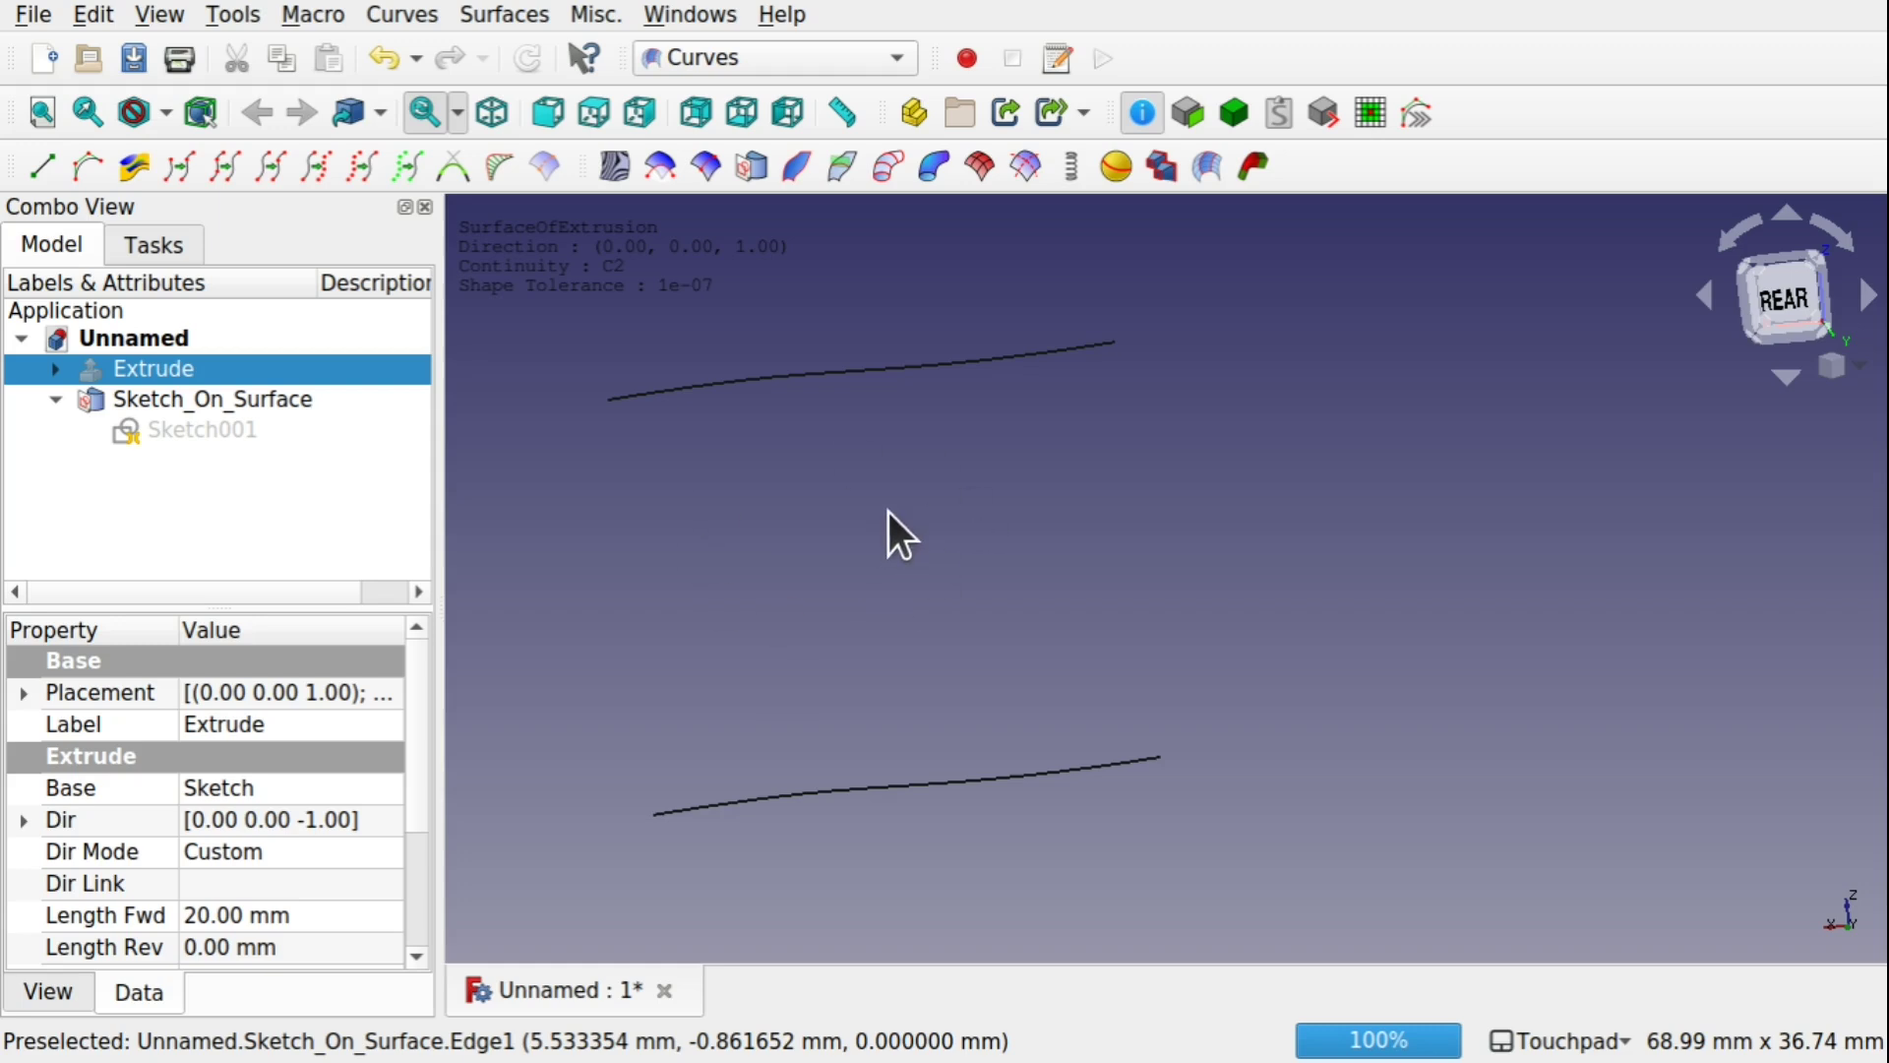
pyautogui.moveTo(888, 512)
pyautogui.mouseDown(button='middle')
pyautogui.moveTo(865, 430)
pyautogui.moveTo(919, 325)
pyautogui.mouseUp(button='middle')
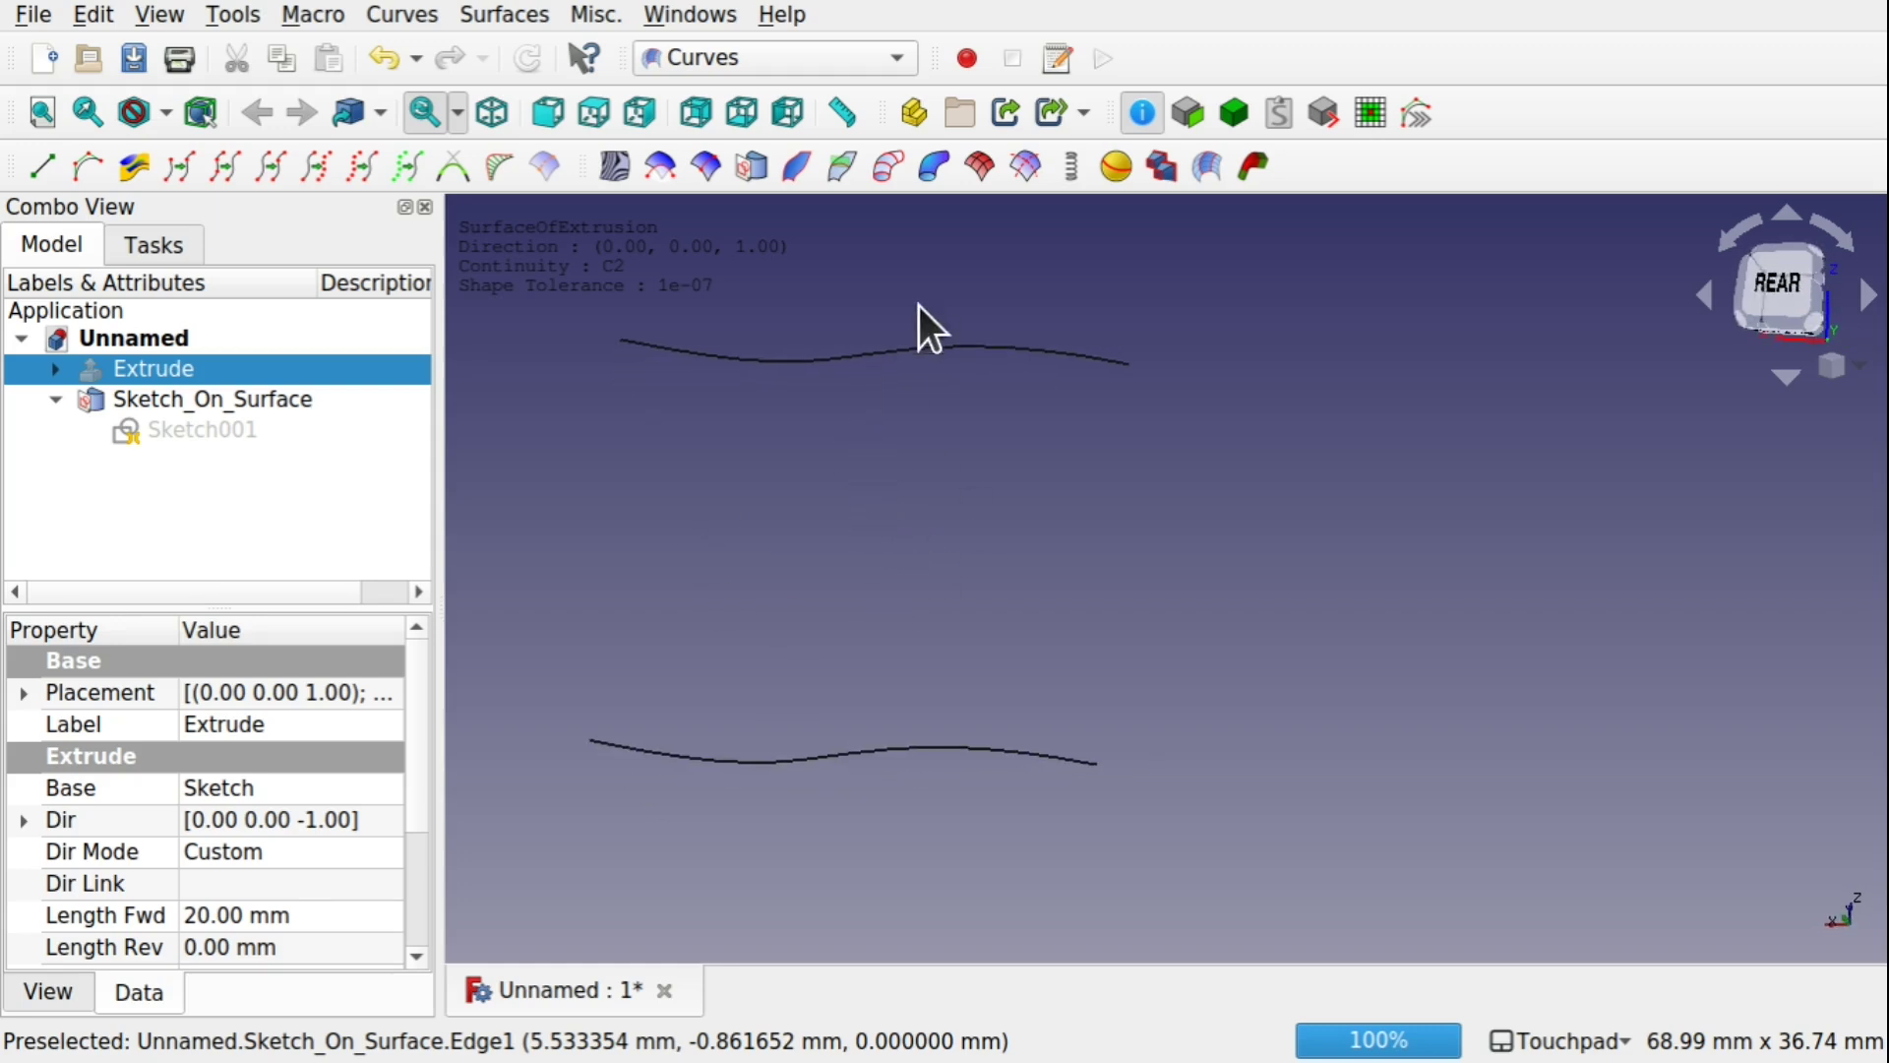
pyautogui.click(754, 362)
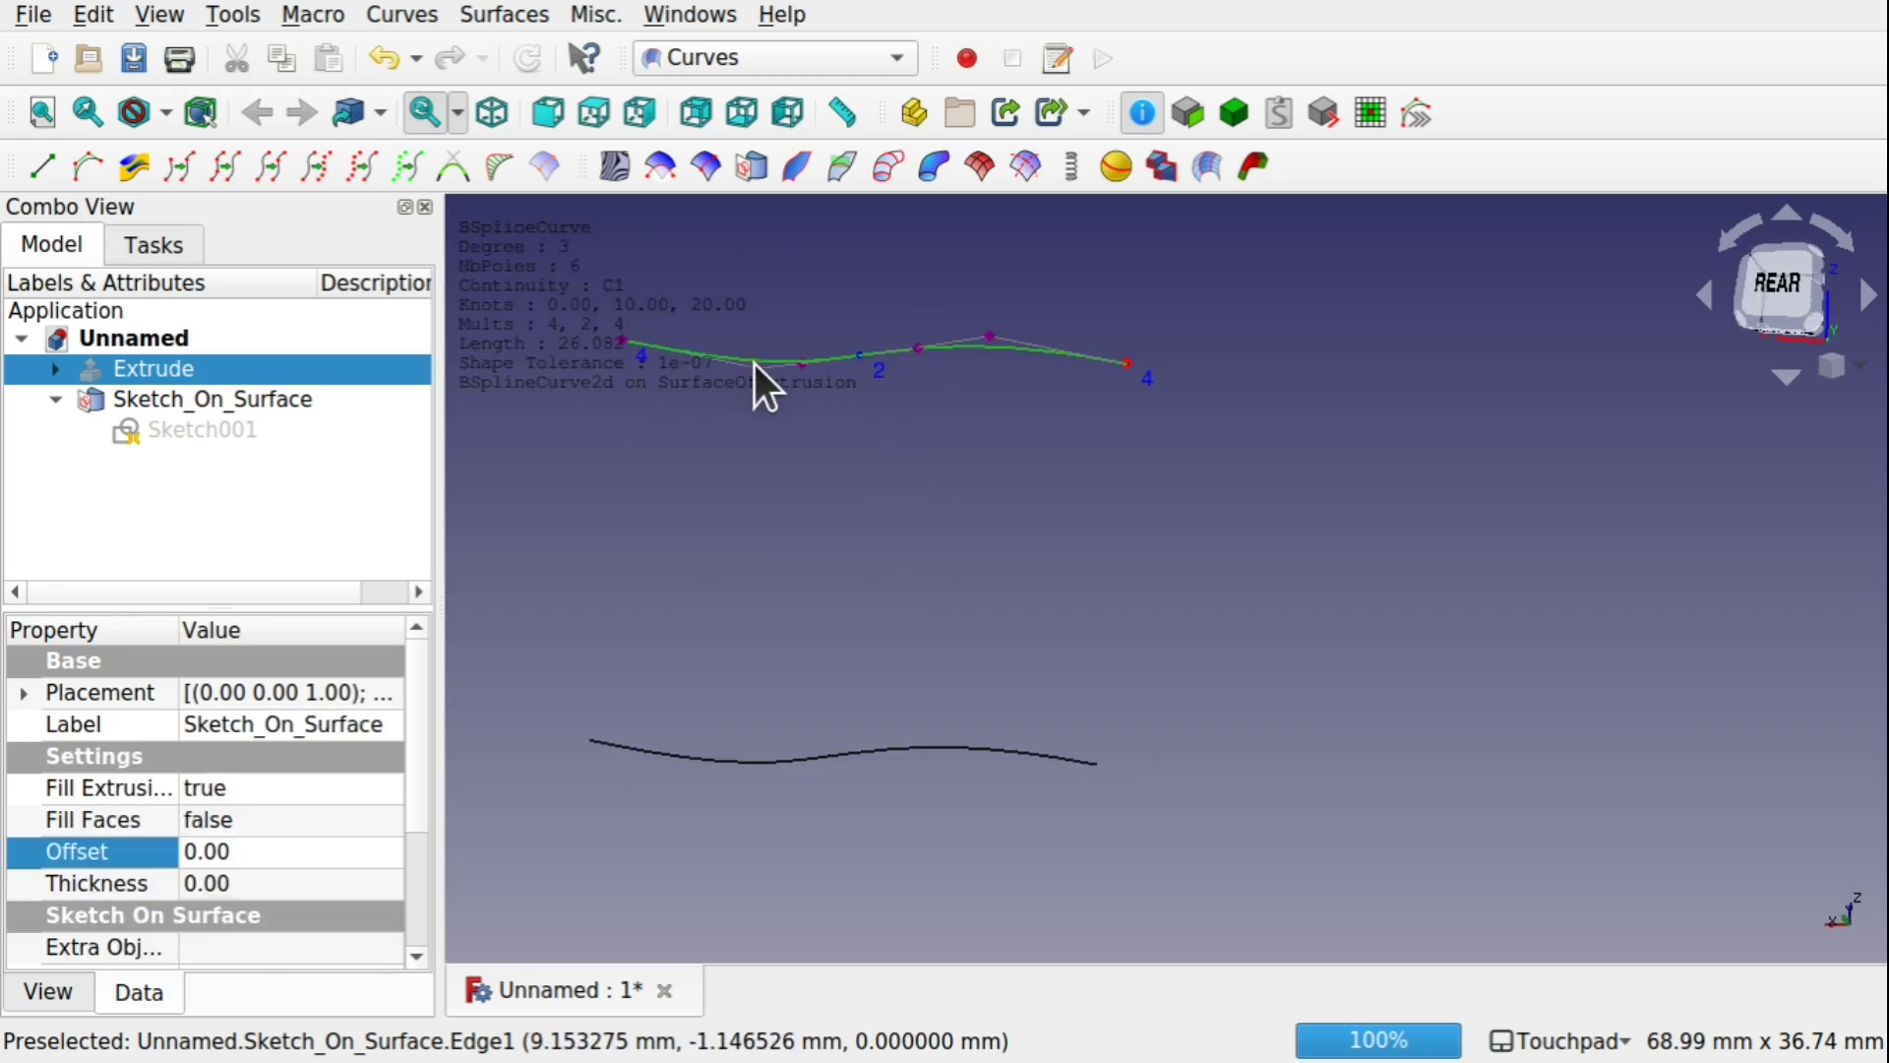
pyautogui.click(721, 759)
pyautogui.click(977, 635)
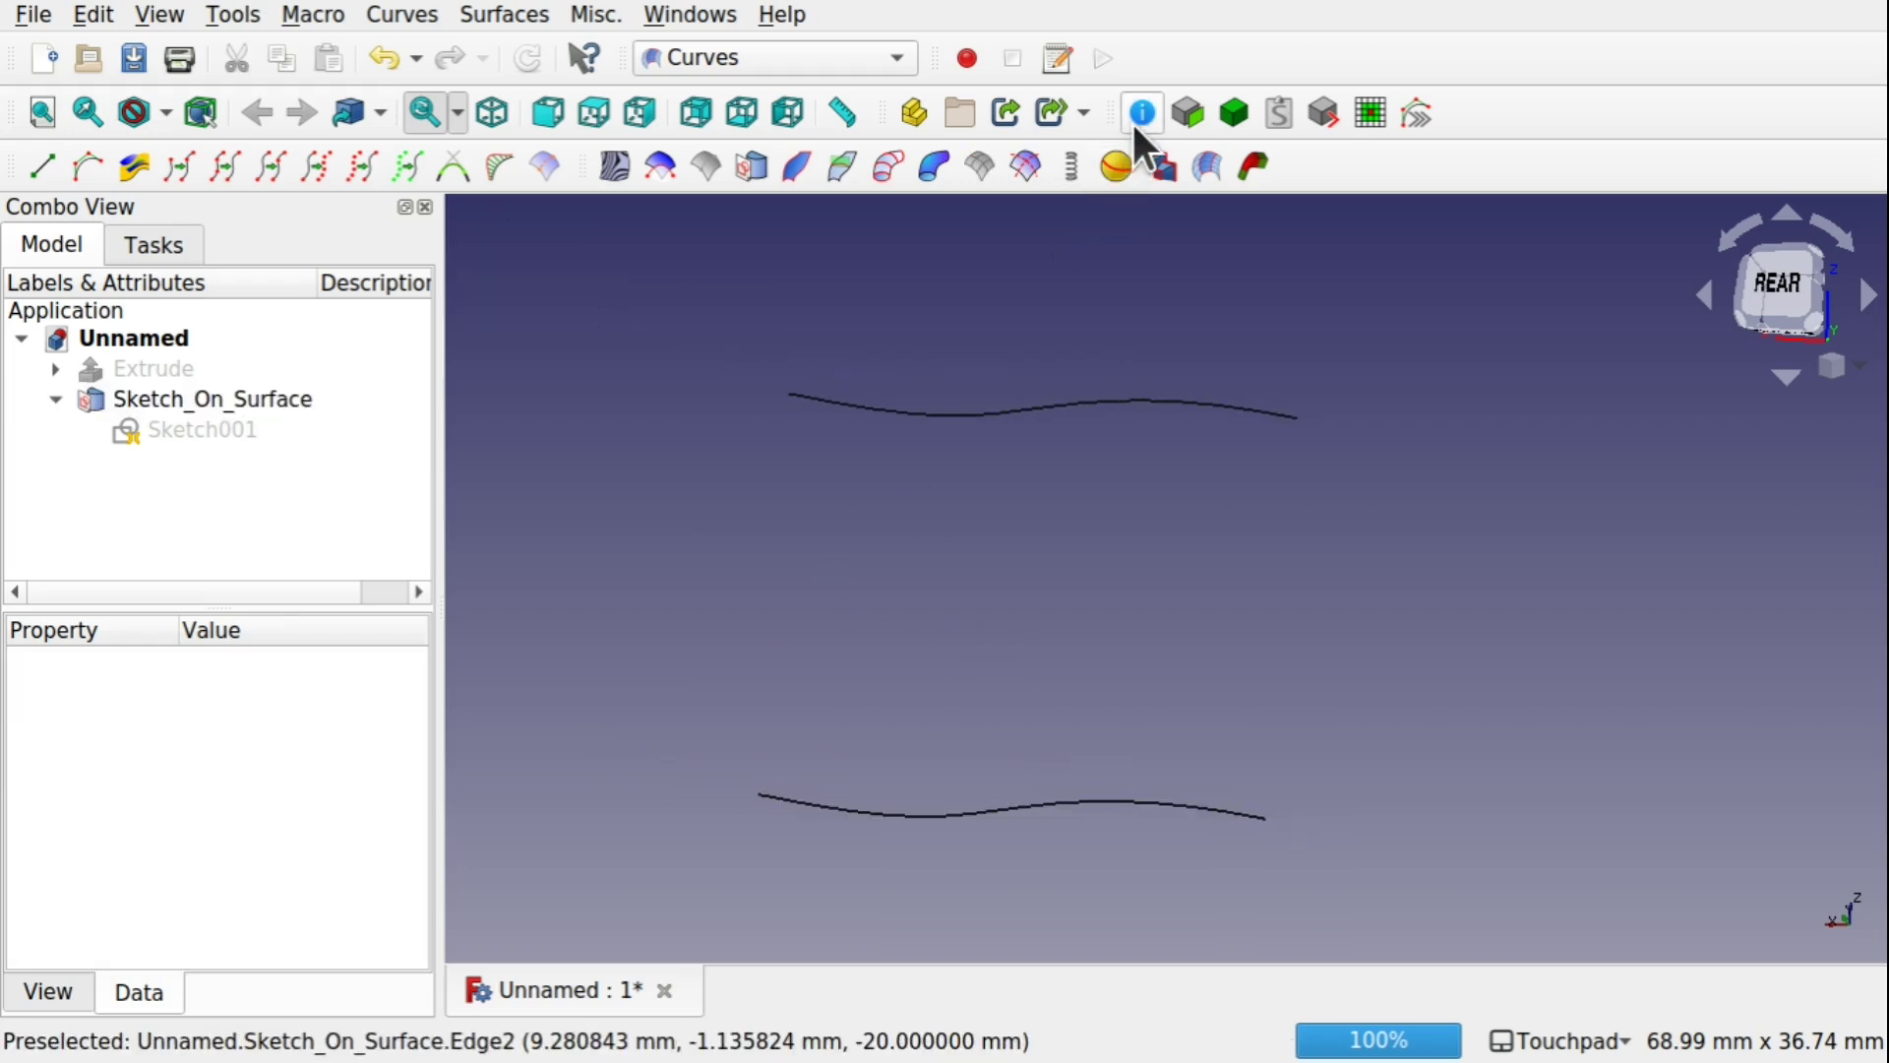
pyautogui.keyDown('alt'); pyautogui.moveTo(966, 409); pyautogui.dragTo(939, 444); pyautogui.keyUp('alt')
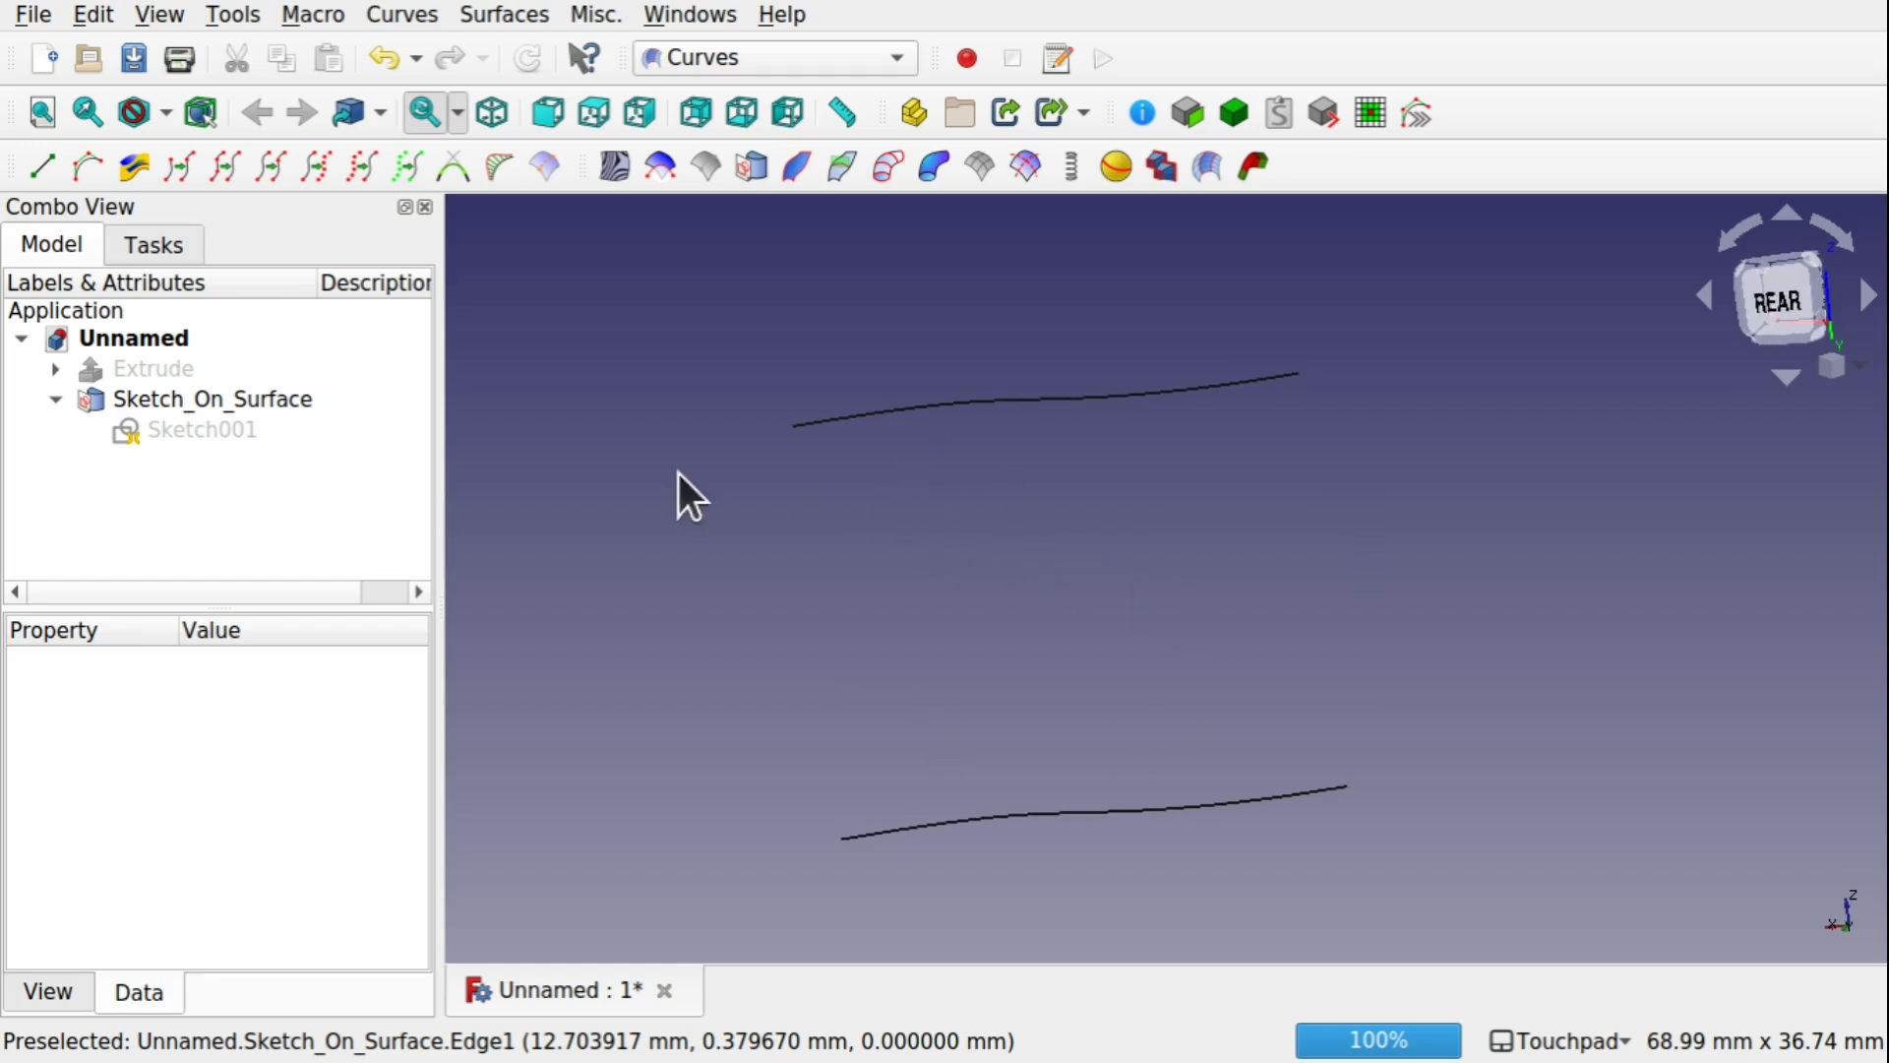
# Step: Widen the property area for Sketch_On_Surface and review its fill, offset, thickness, extra objects and touch-up settings
pyautogui.click(285, 398)
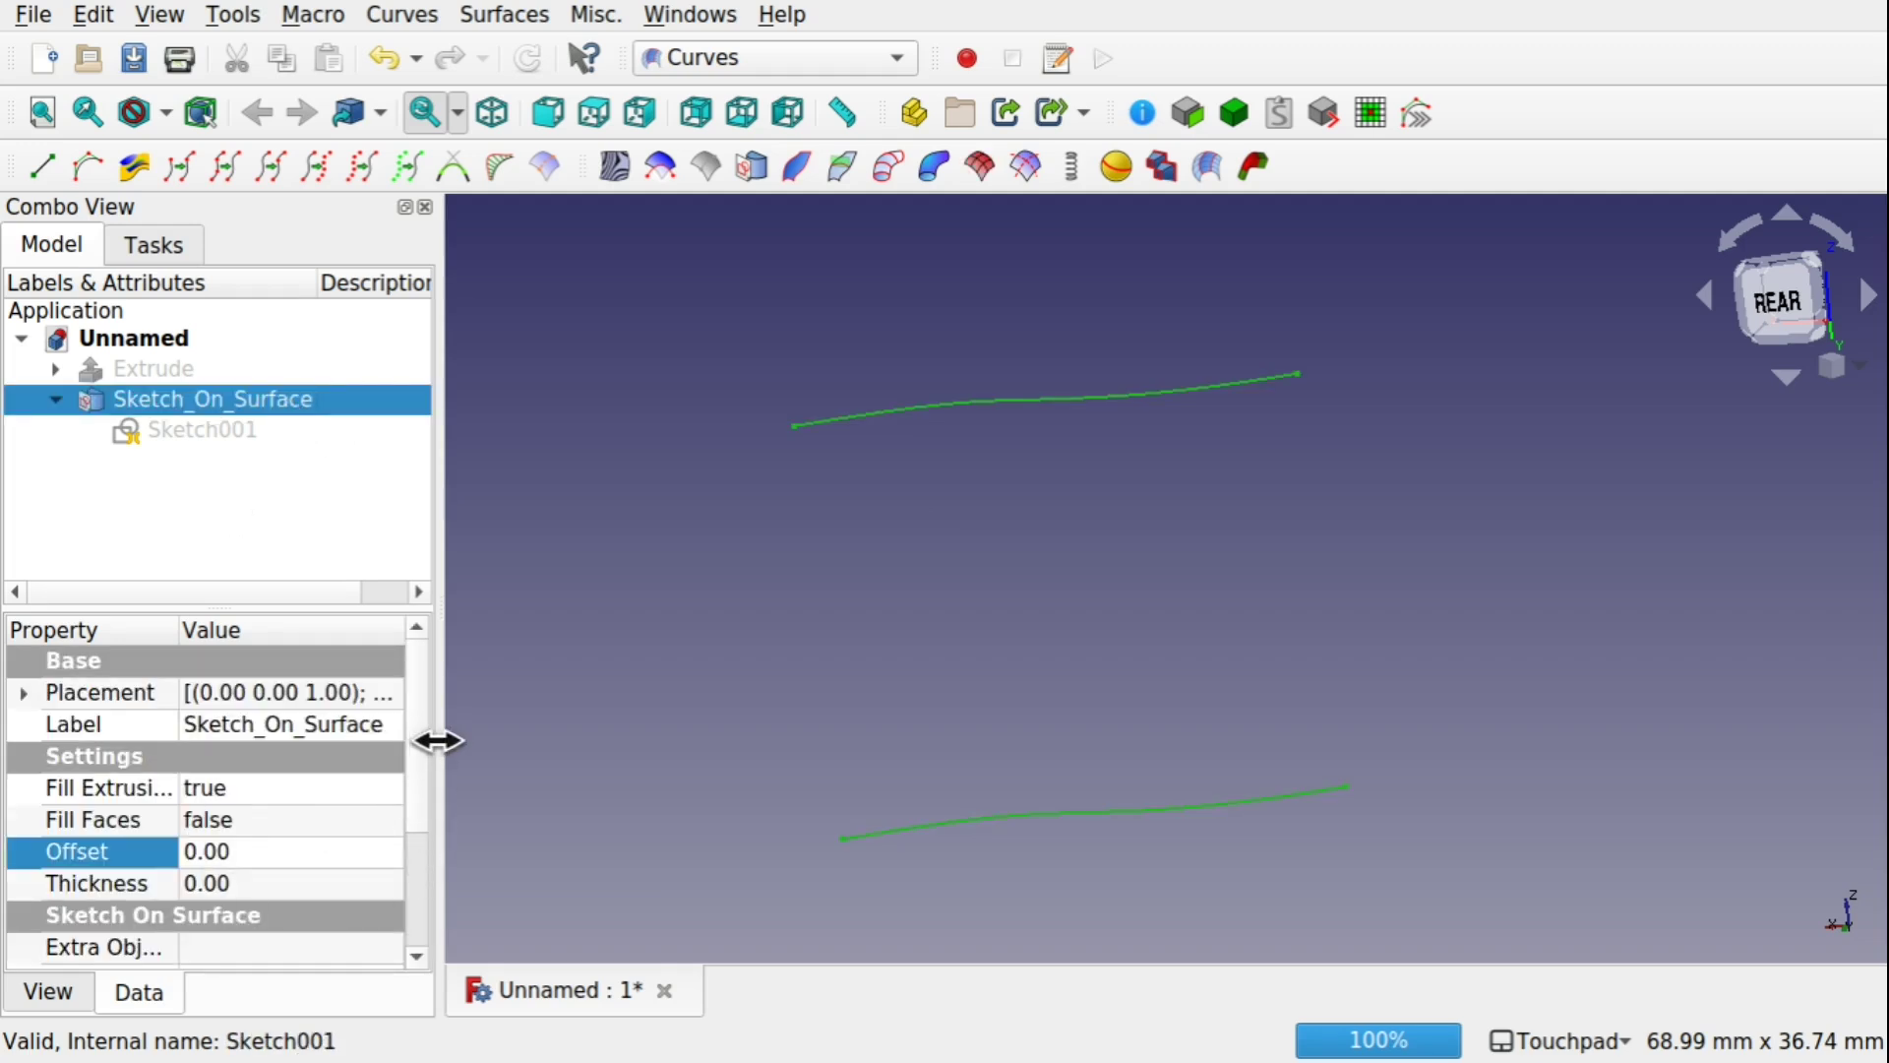
pyautogui.moveTo(437, 753); pyautogui.dragTo(670, 754)
pyautogui.scroll(-2, 652, 787)
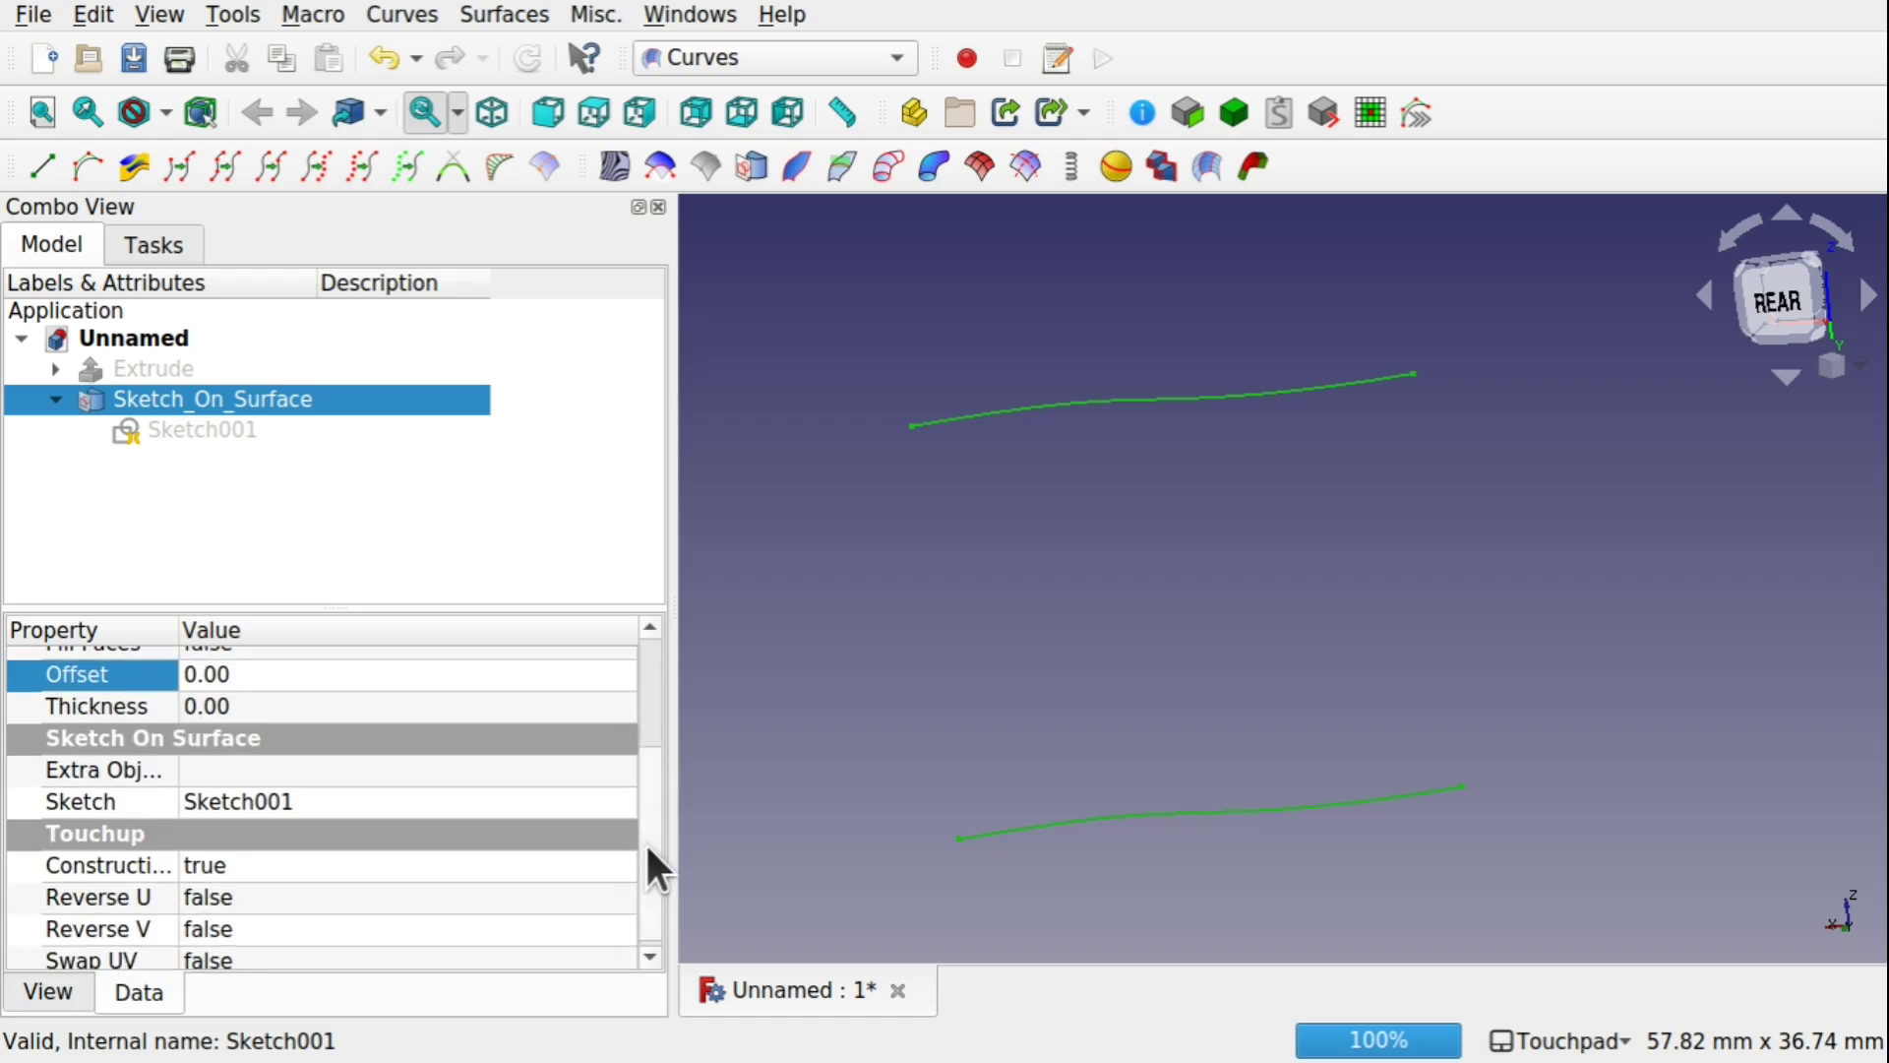
pyautogui.click(265, 777)
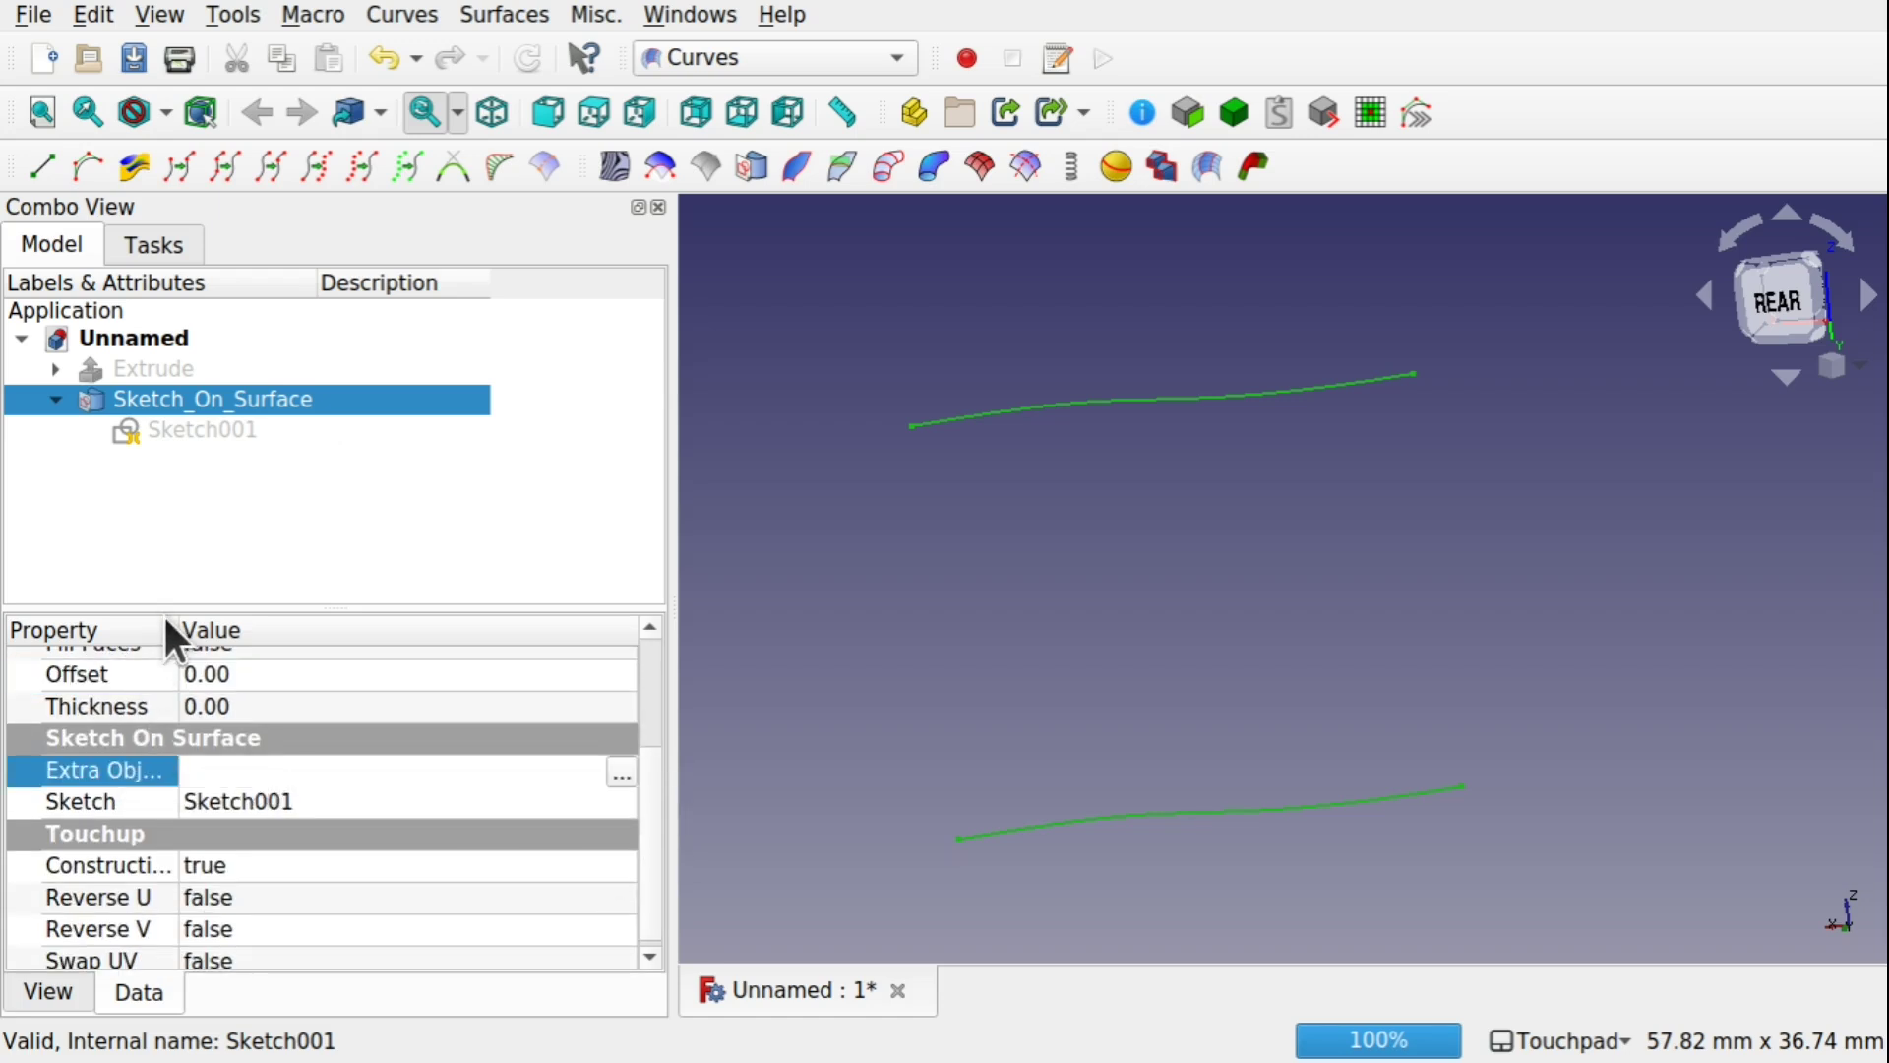
pyautogui.moveTo(175, 627); pyautogui.dragTo(313, 628)
pyautogui.scroll(3, 649, 829)
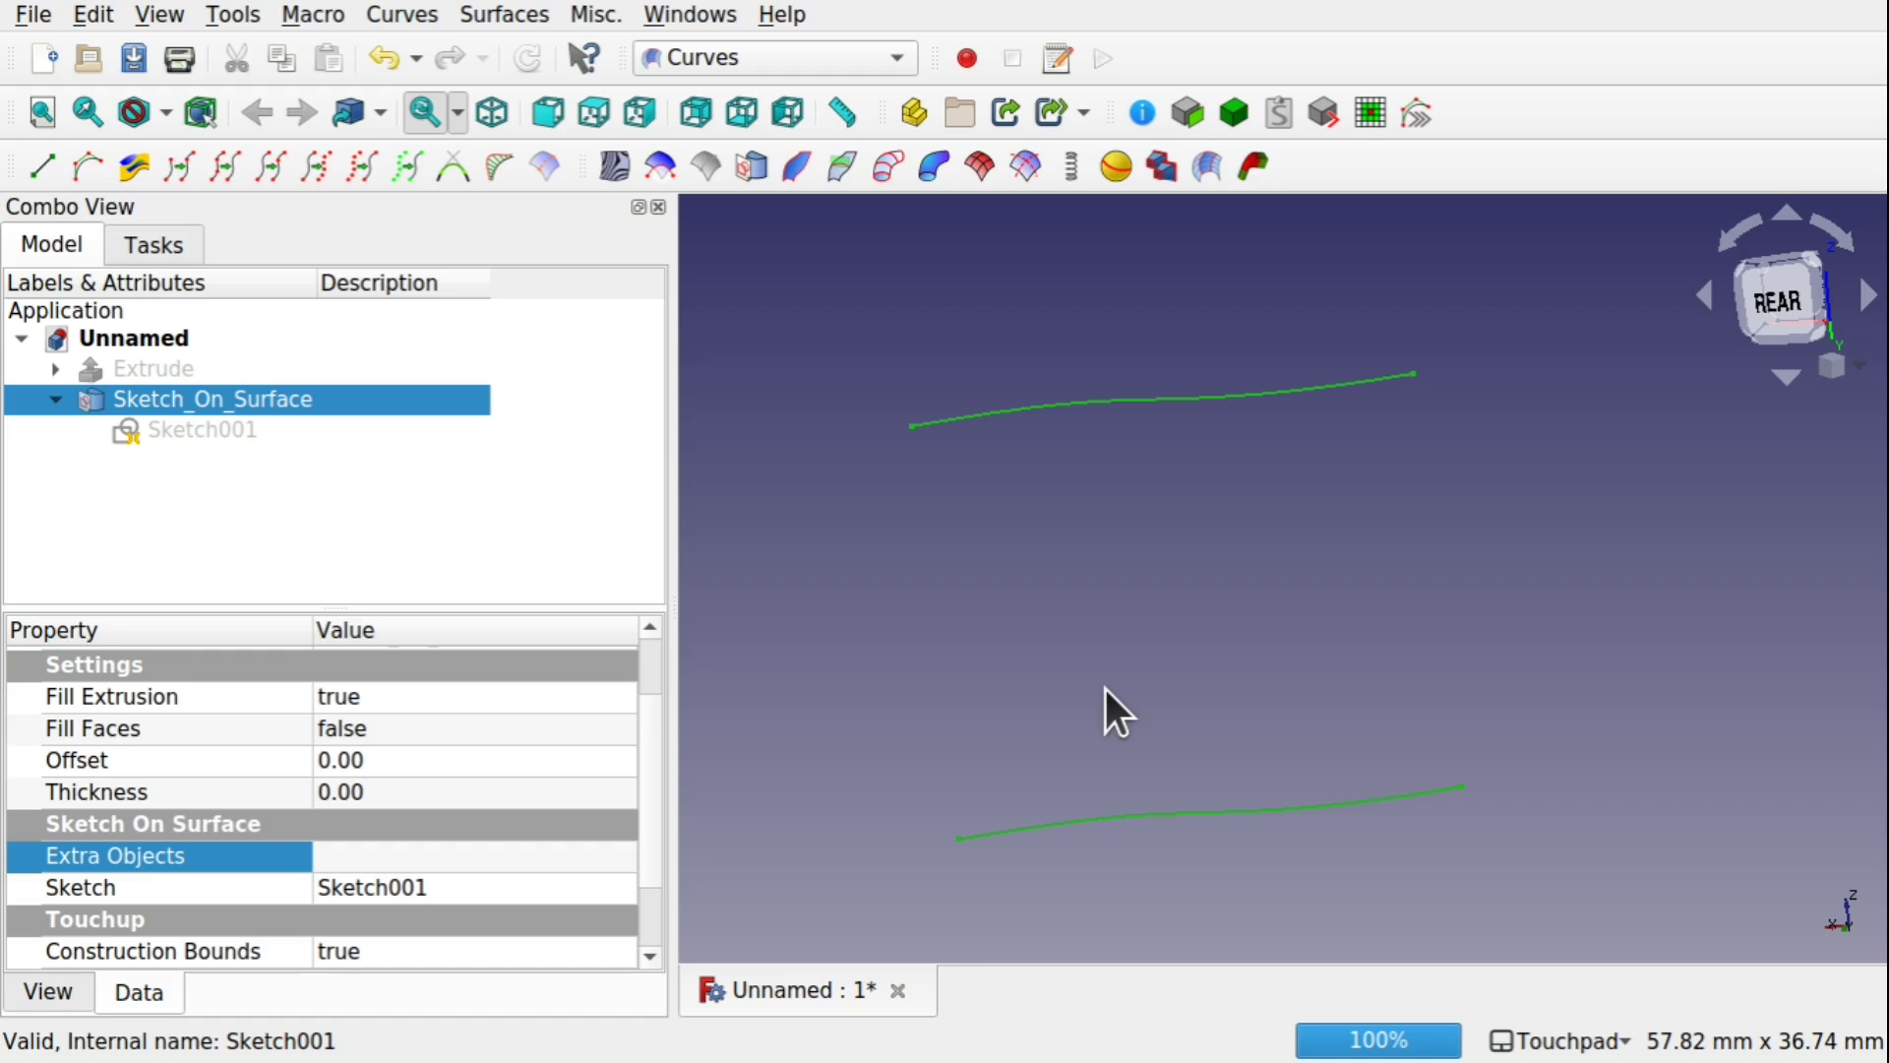
pyautogui.click(1179, 634)
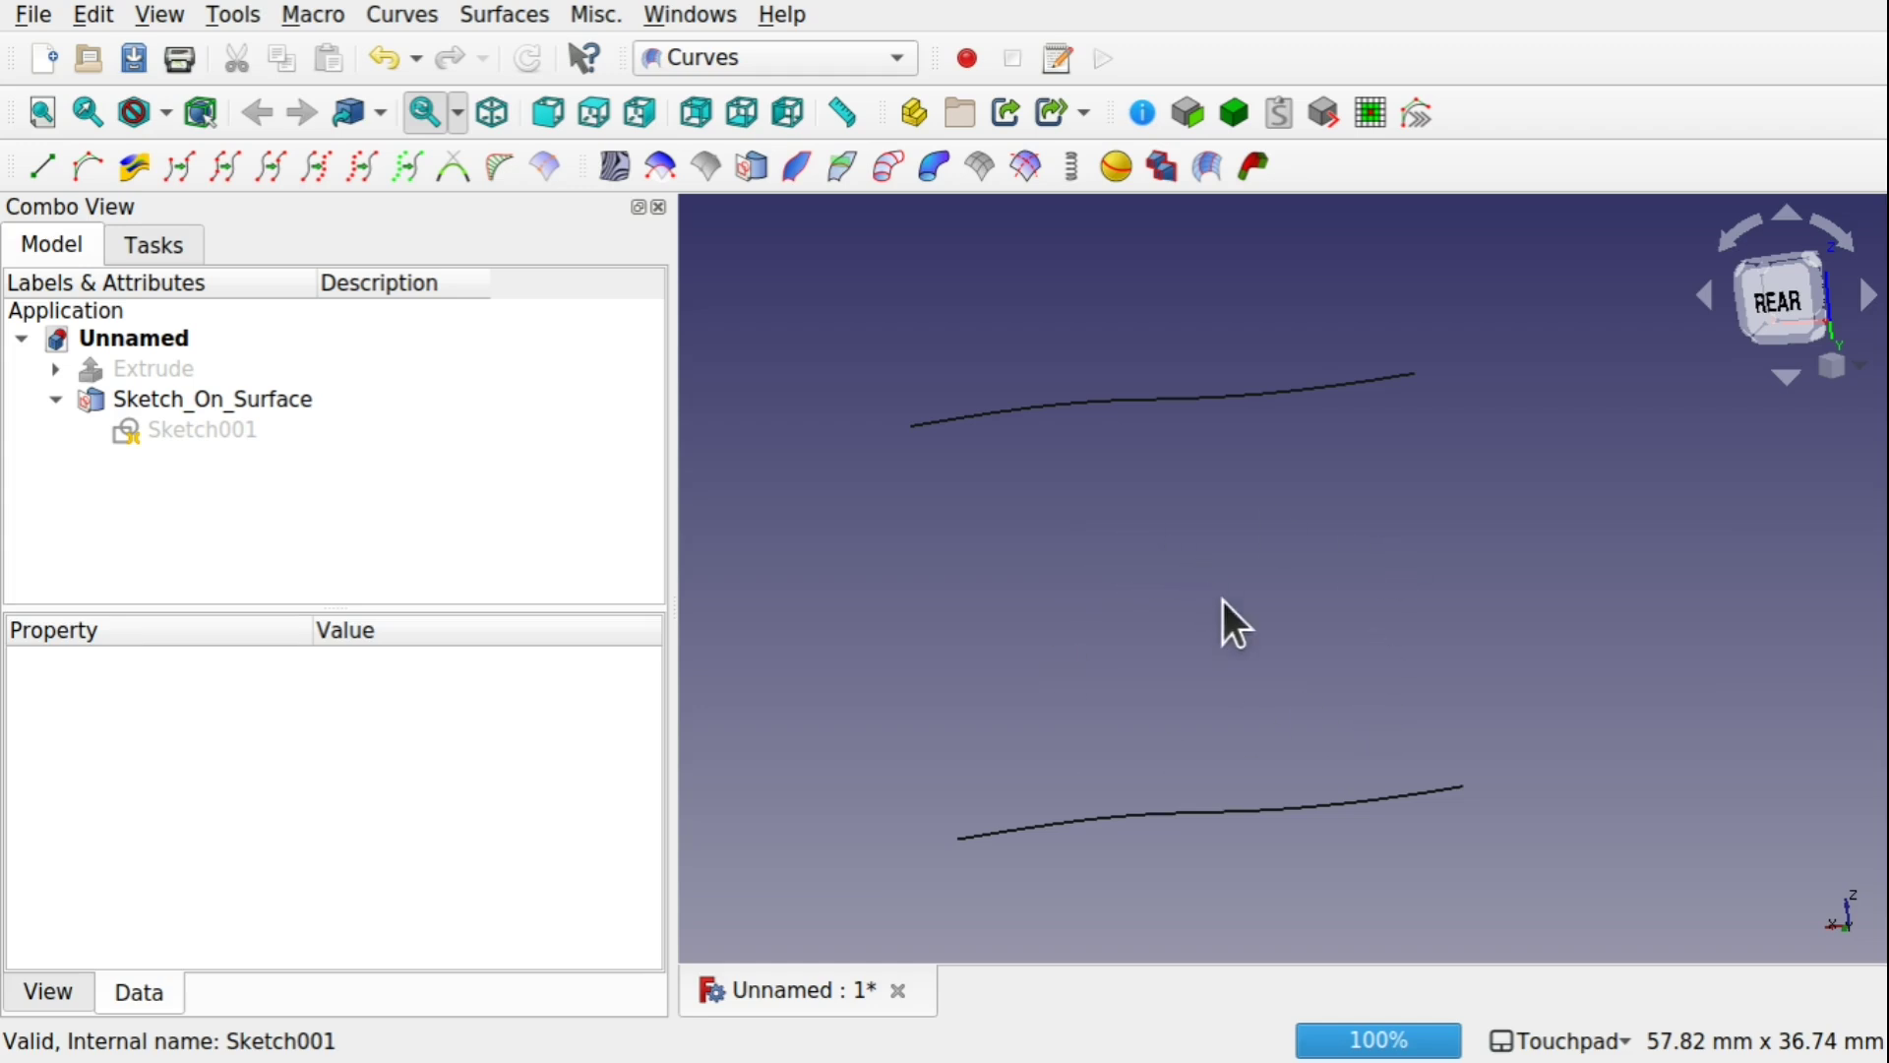
pyautogui.moveTo(1224, 600)
pyautogui.keyDown('alt'); pyautogui.mouseDown()
pyautogui.moveTo(1105, 489)
pyautogui.moveTo(1227, 388)
pyautogui.moveTo(1211, 371)
pyautogui.moveTo(1185, 590)
pyautogui.moveTo(1110, 594)
pyautogui.moveTo(1160, 599)
pyautogui.moveTo(1101, 646)
pyautogui.moveTo(1073, 640)
pyautogui.mouseUp(); pyautogui.keyUp('alt')
pyautogui.press('4')
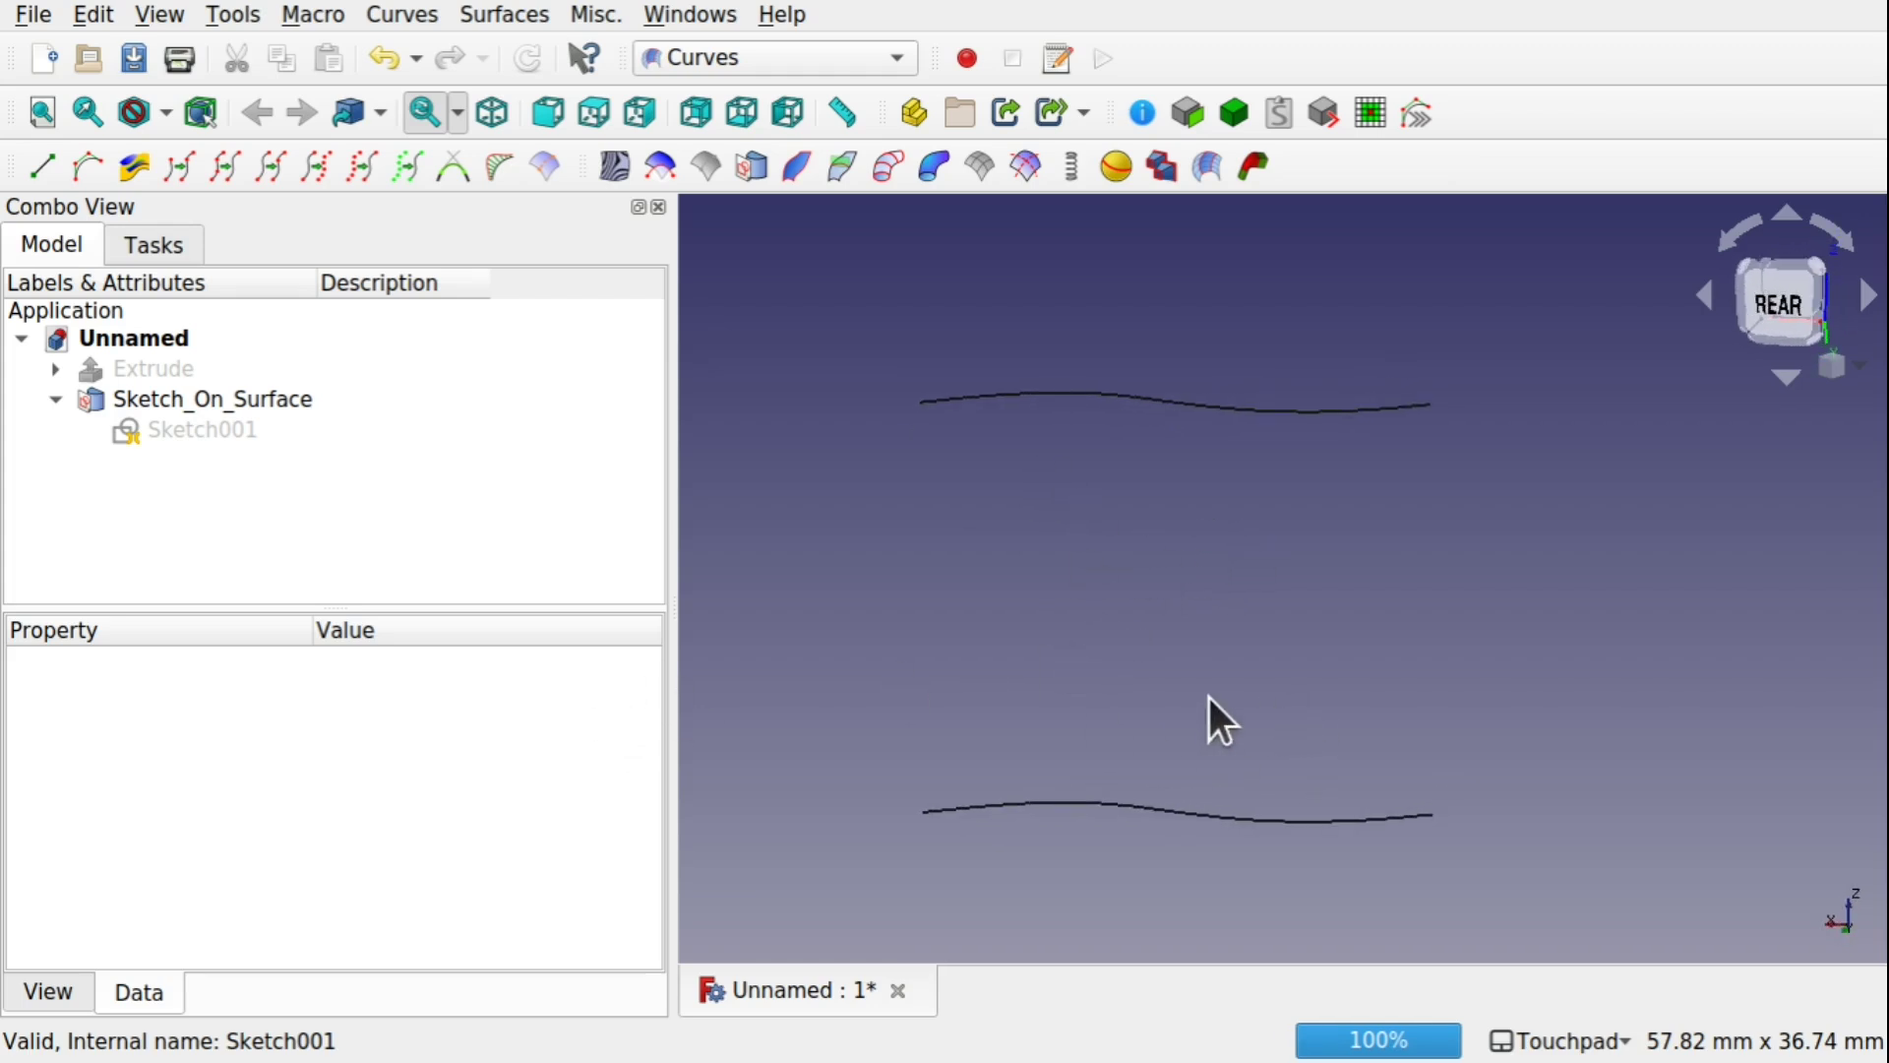
pyautogui.keyDown('alt'); pyautogui.moveTo(1113, 535); pyautogui.dragTo(1035, 440); pyautogui.keyUp('alt')
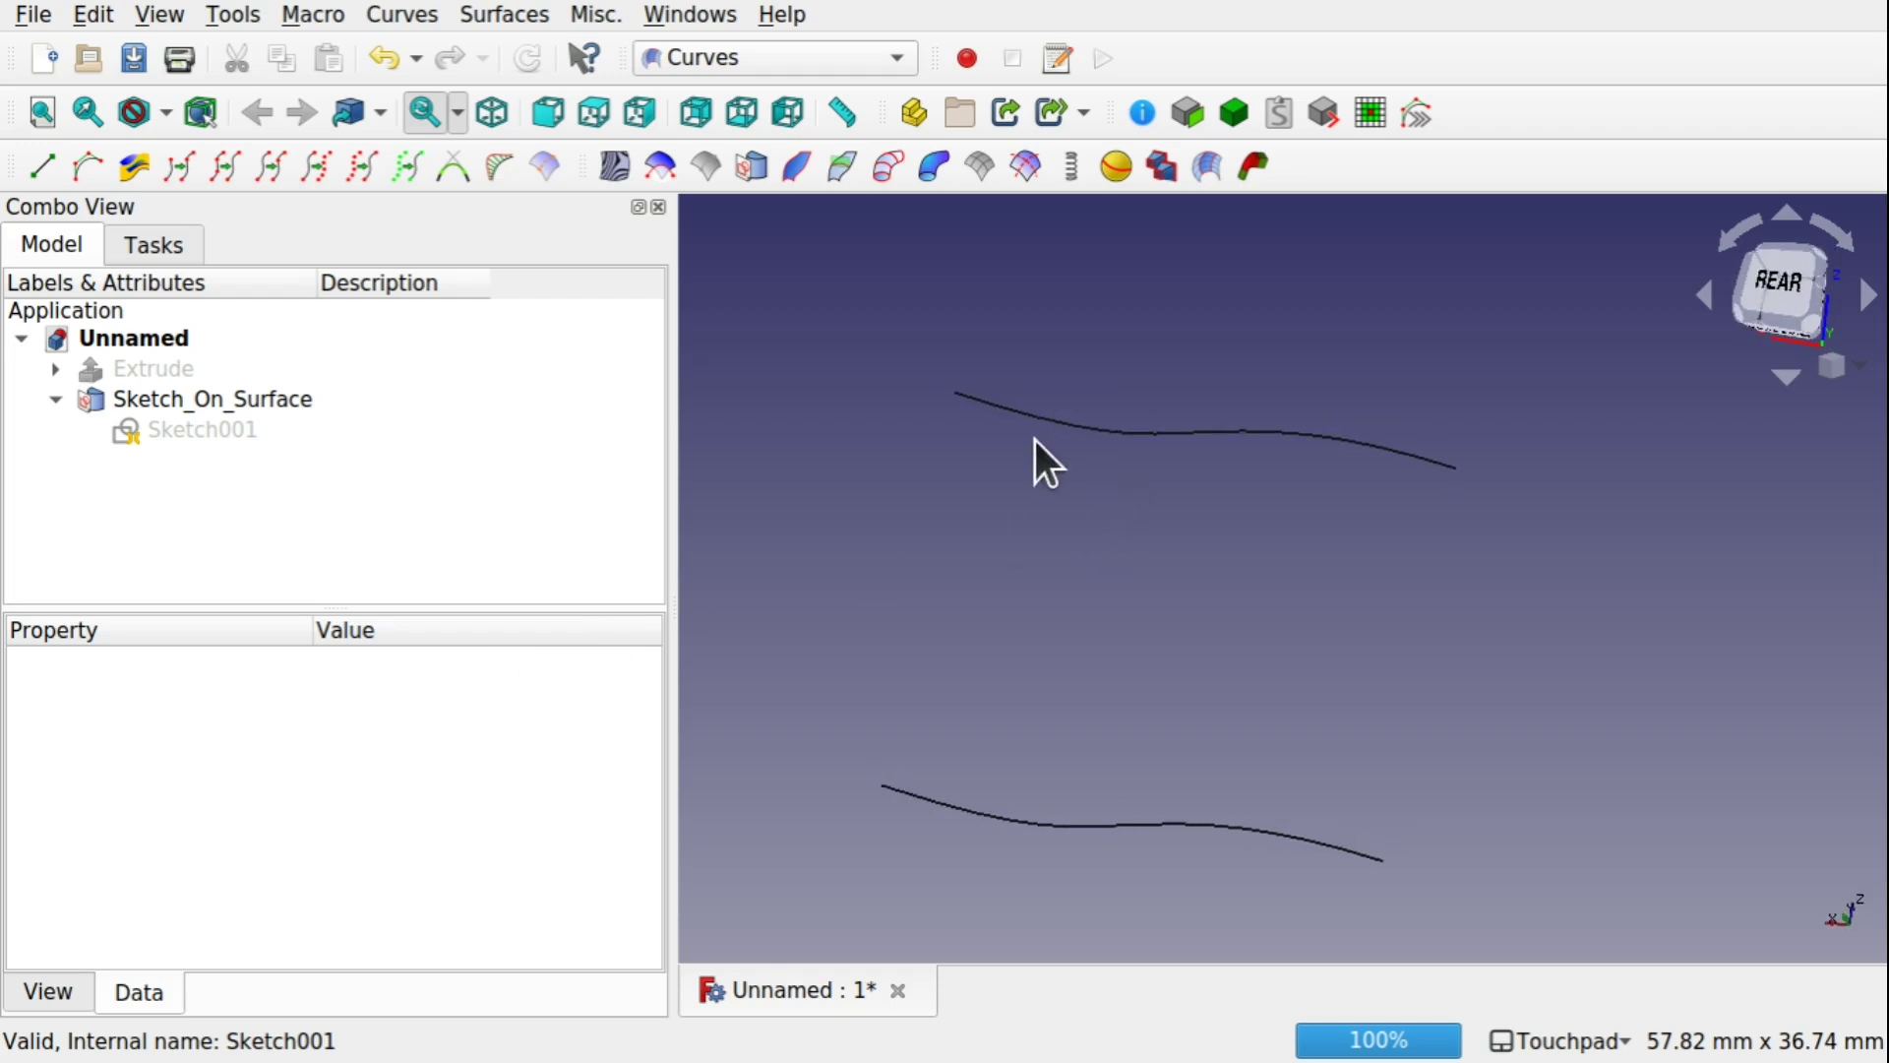
pyautogui.press('4')
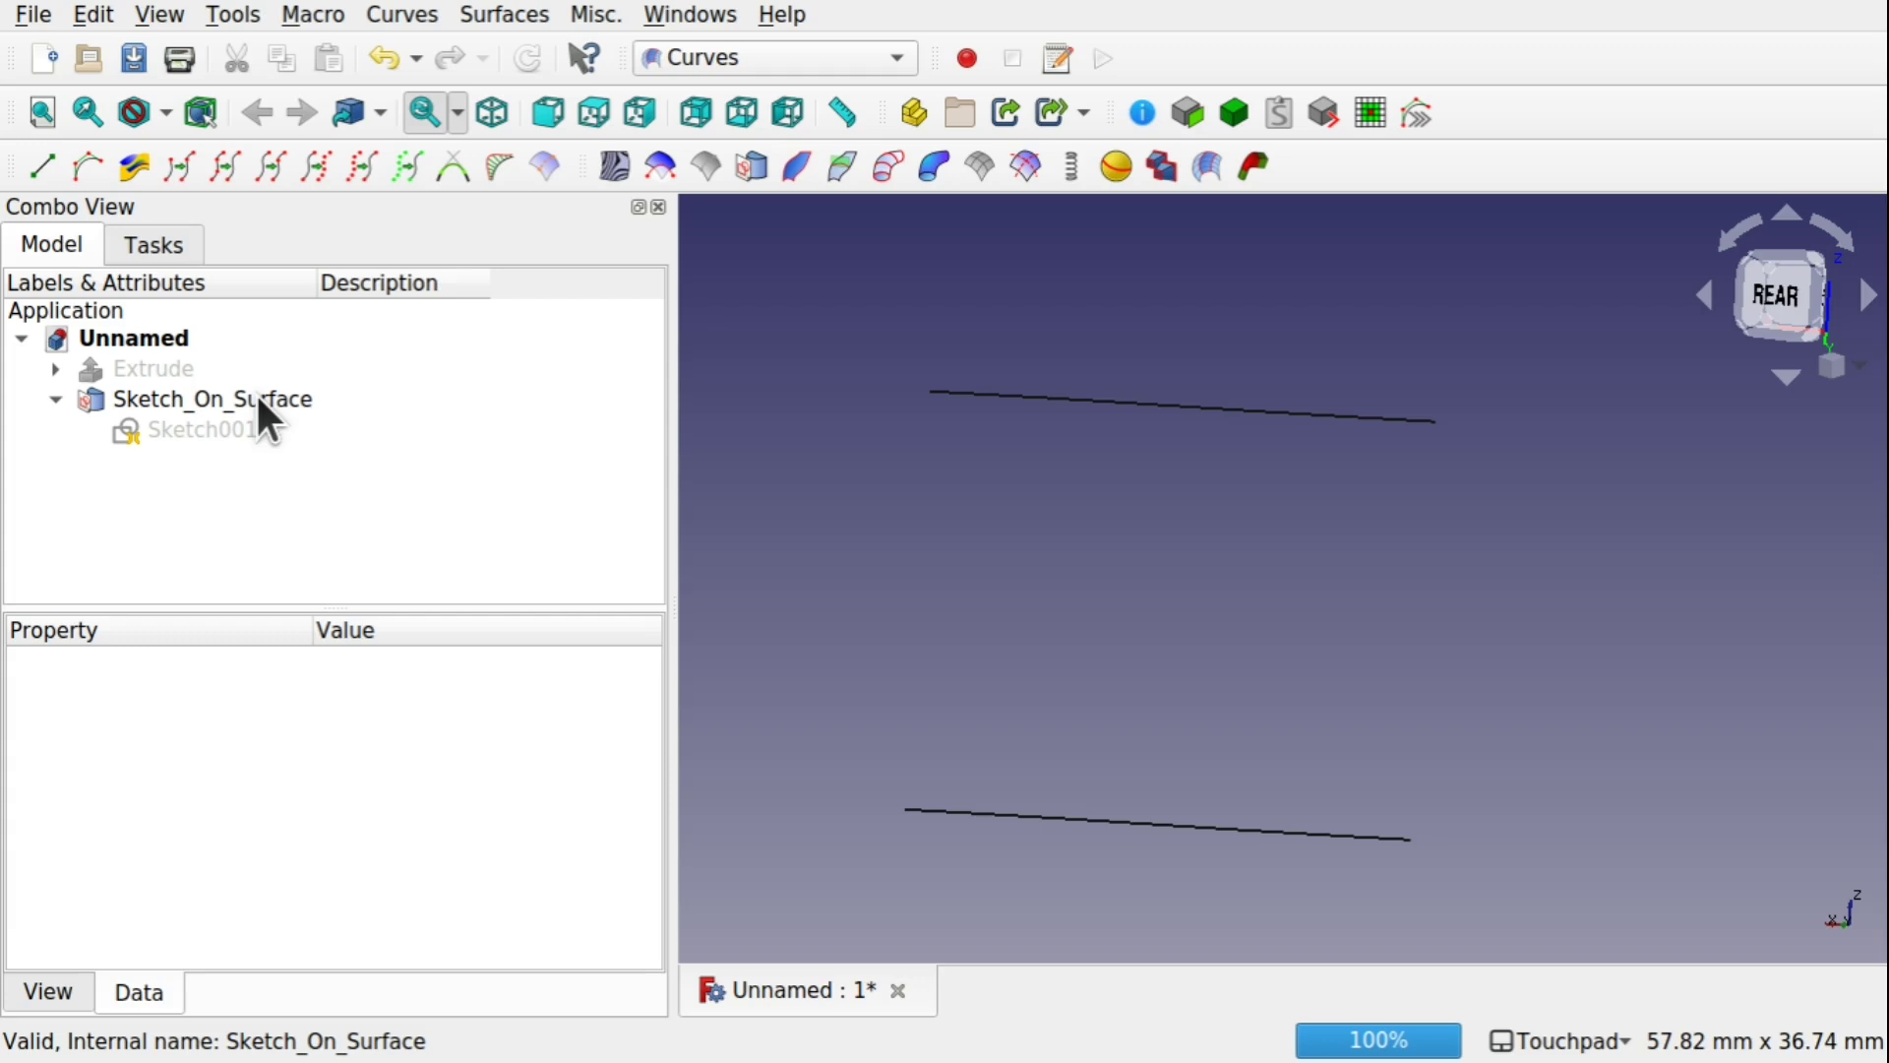
# Step: Switch to the Part workbench with the two mapped curves in view
pyautogui.click(704, 73)
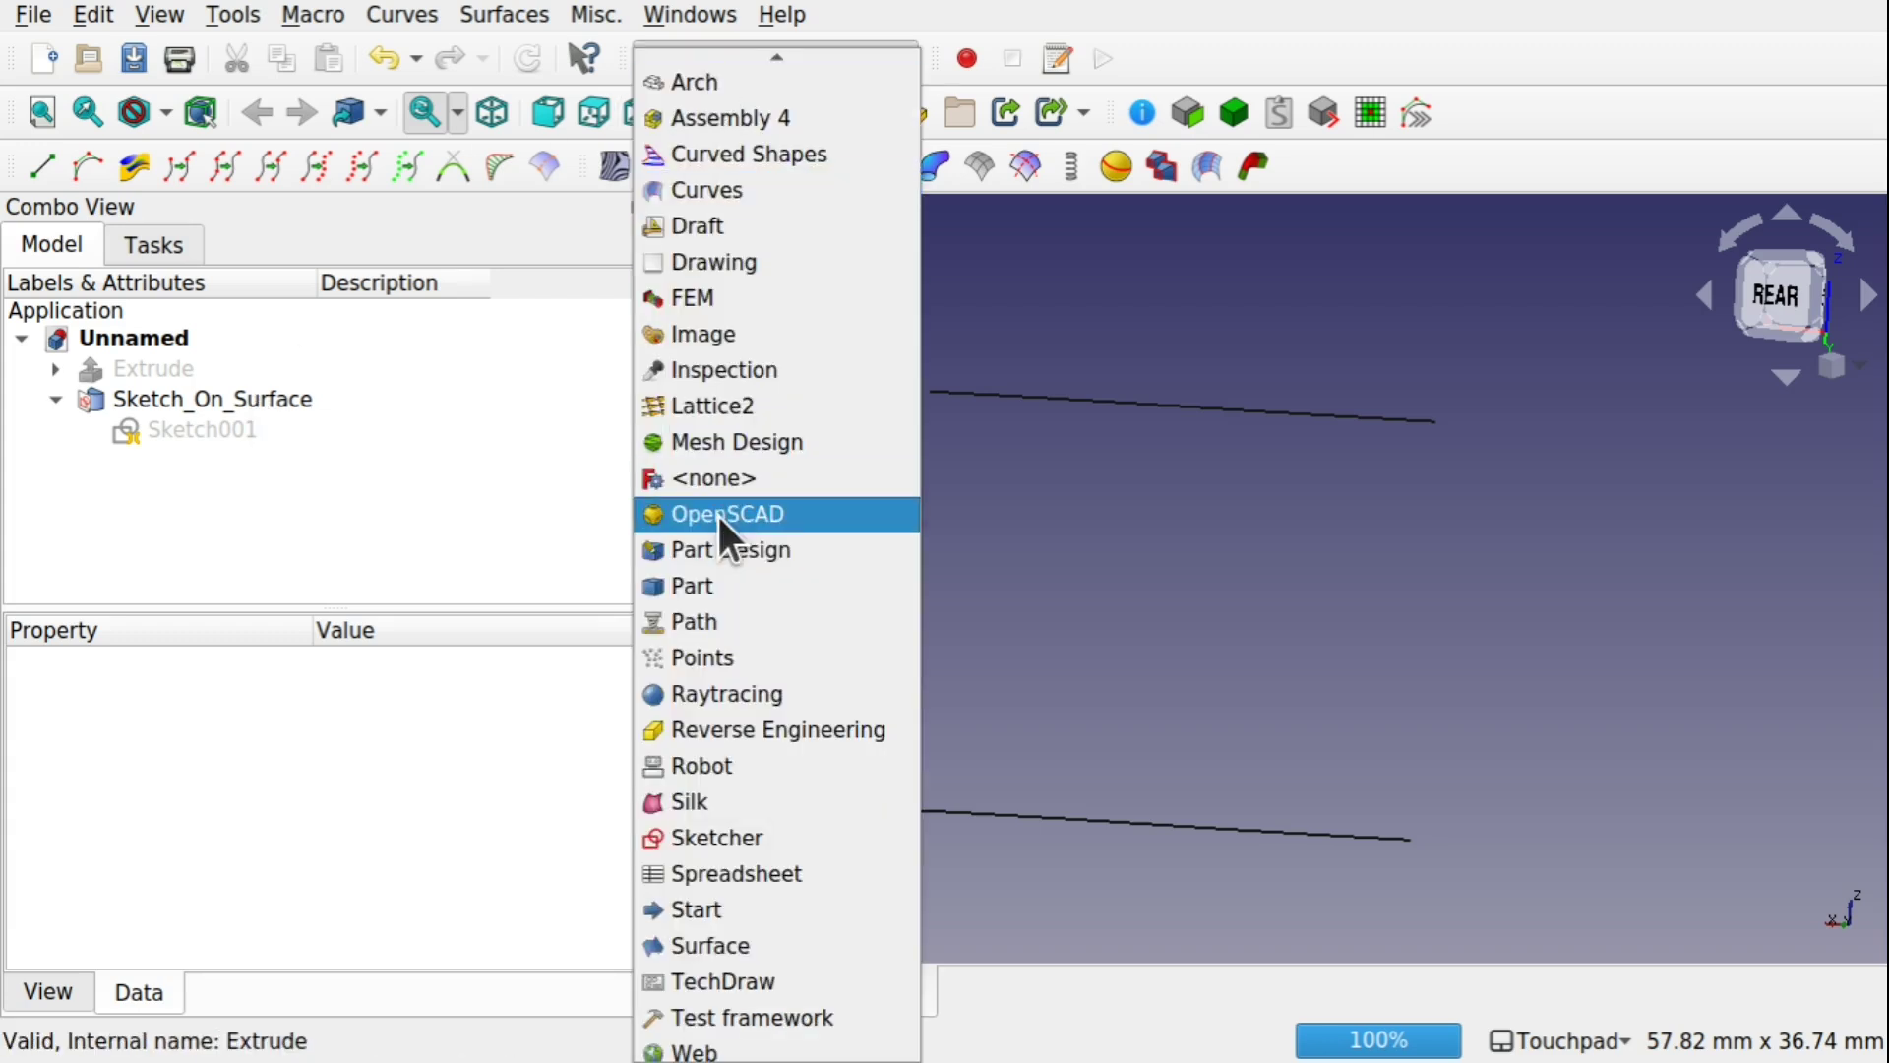
pyautogui.click(726, 582)
pyautogui.moveTo(765, 575)
pyautogui.keyDown('alt'); pyautogui.mouseDown()
pyautogui.moveTo(1049, 567)
pyautogui.moveTo(1045, 552)
pyautogui.mouseUp(); pyautogui.keyUp('alt')
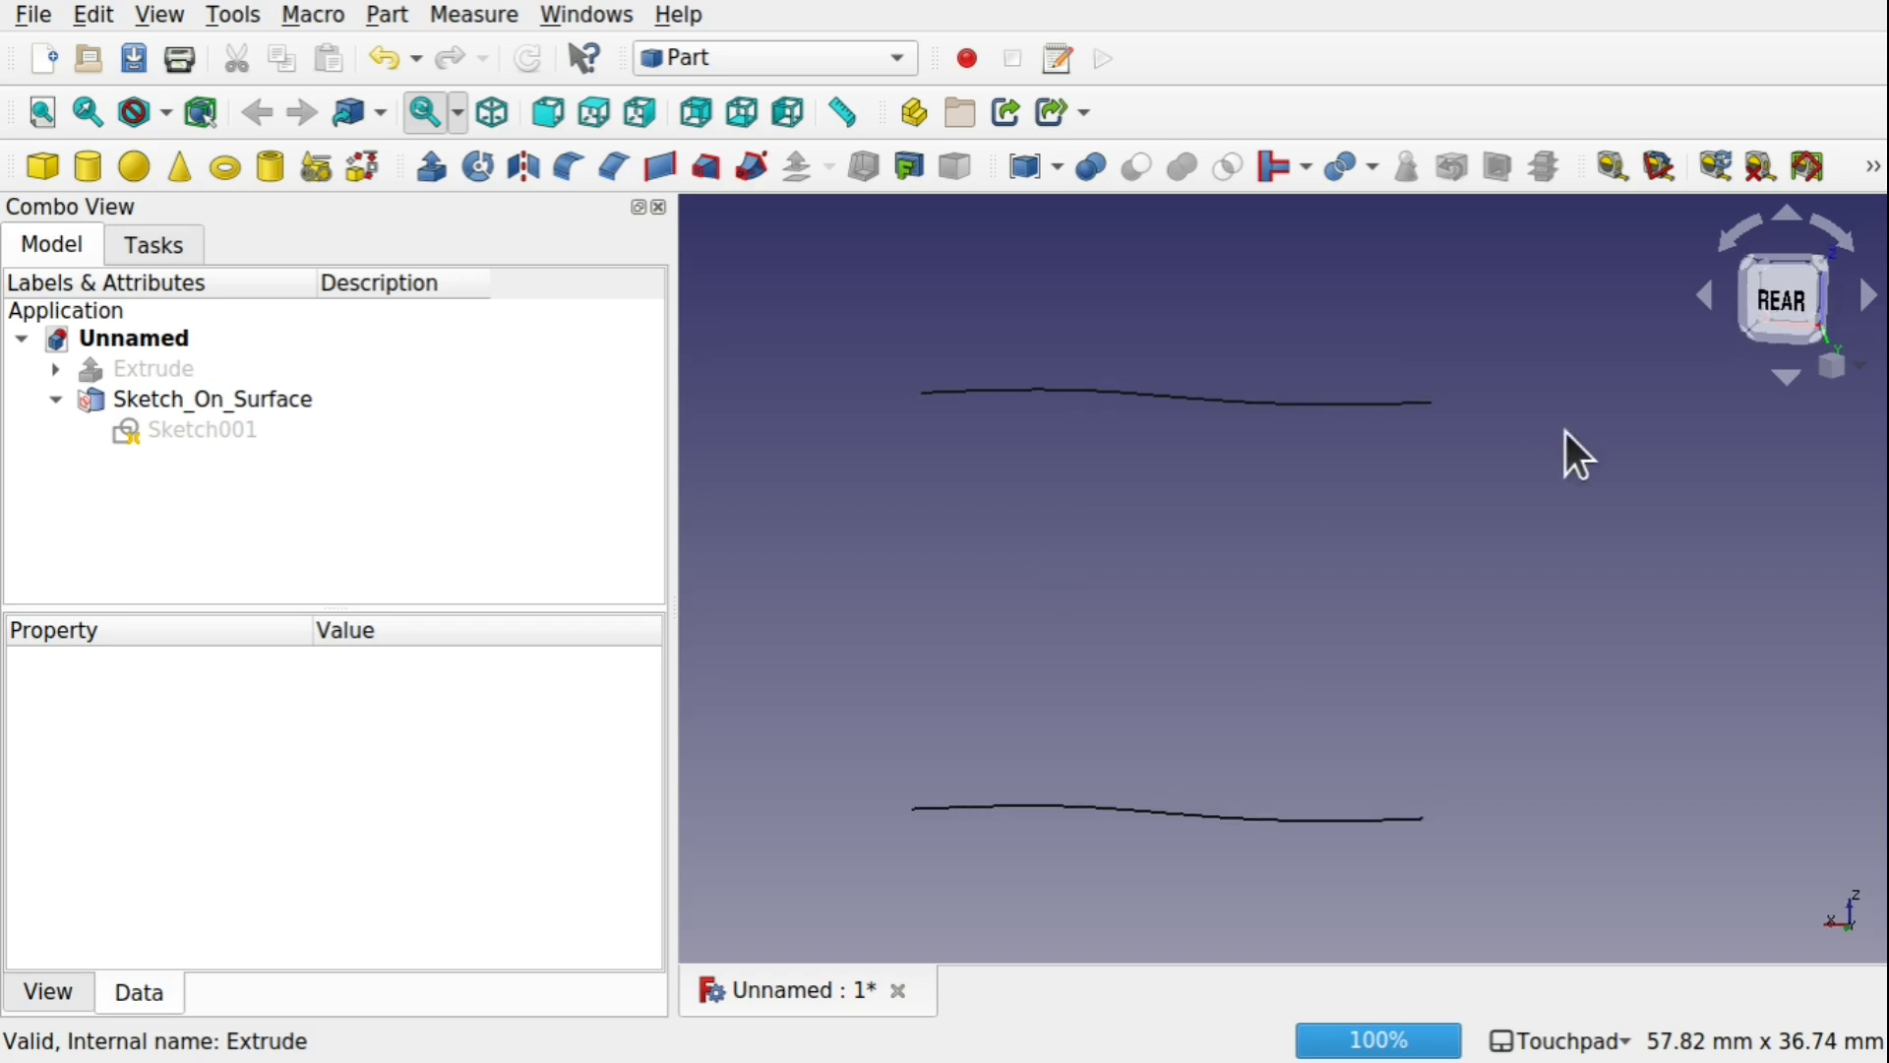
# Step: Add a default cube and a default cylinder while looking at the mapped curves from the front
pyautogui.click(1786, 307)
pyautogui.keyDown('alt'); pyautogui.moveTo(1672, 354); pyautogui.dragTo(1254, 472); pyautogui.keyUp('alt')
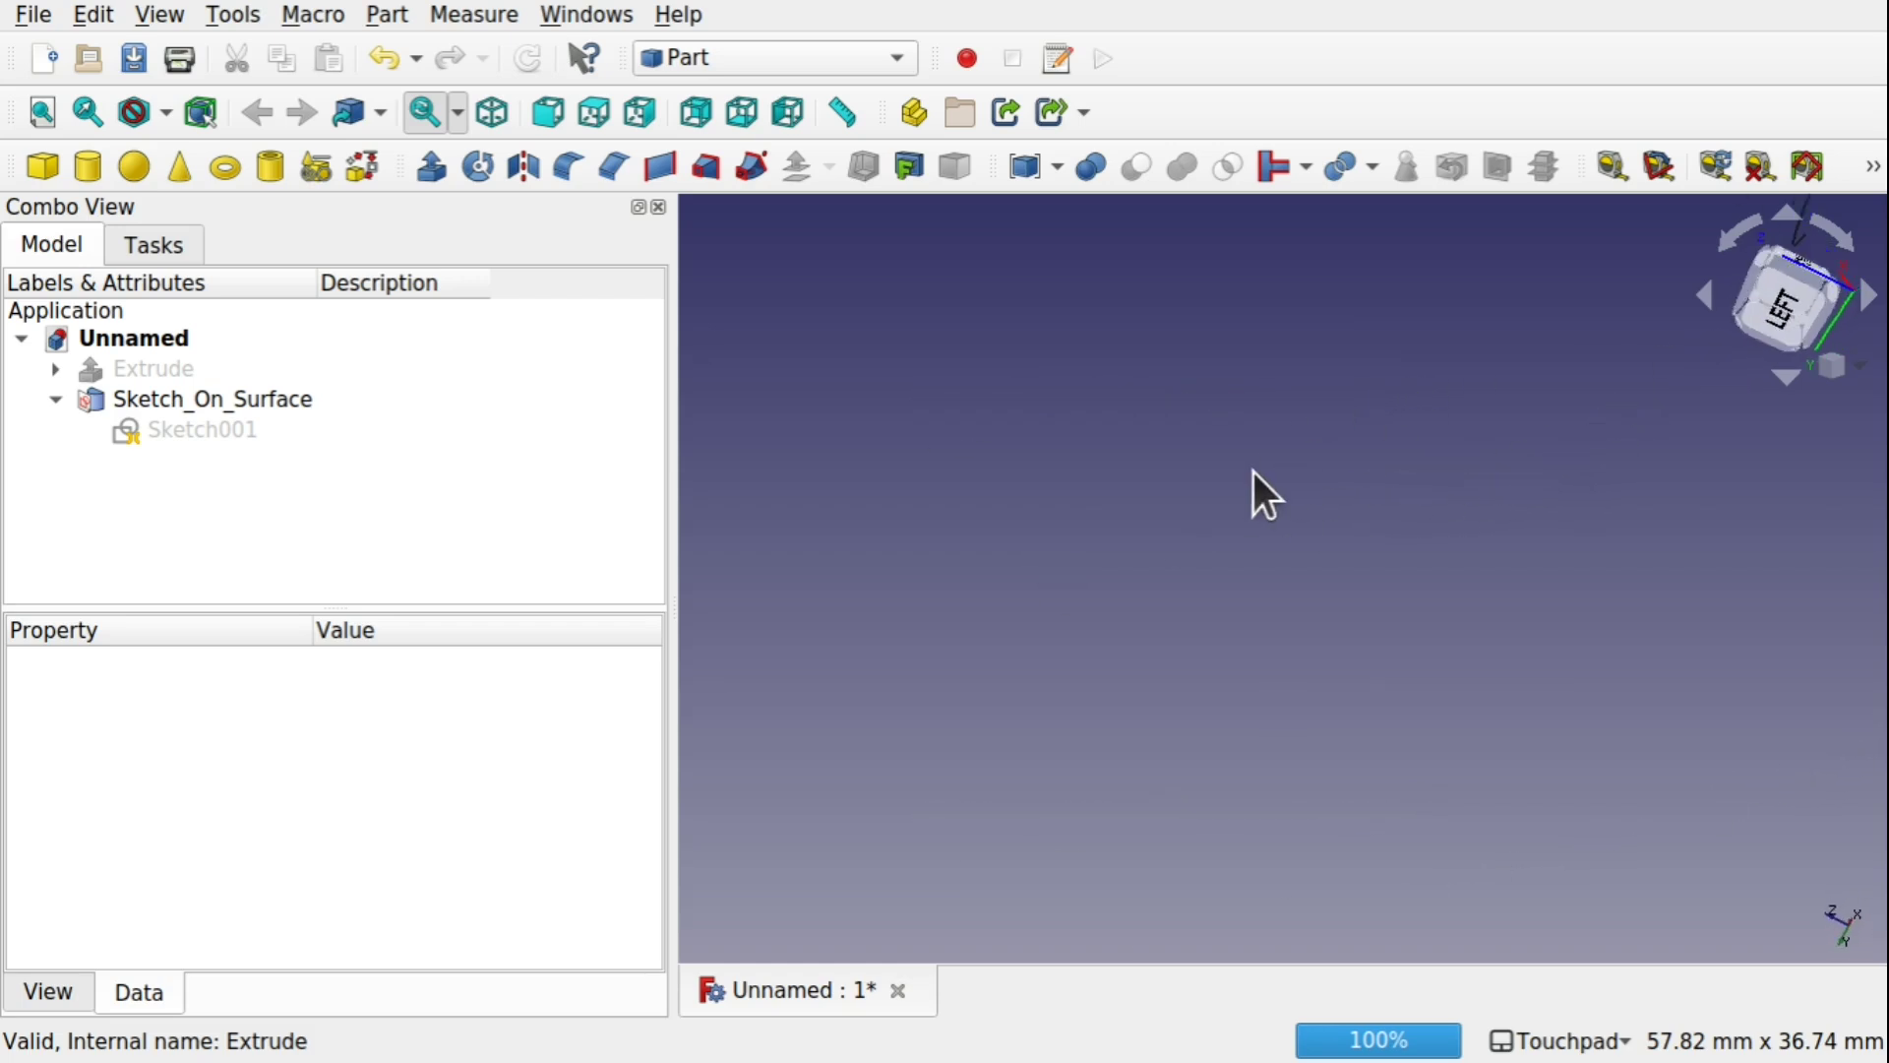
pyautogui.moveTo(1830, 291); pyautogui.dragTo(1732, 375)
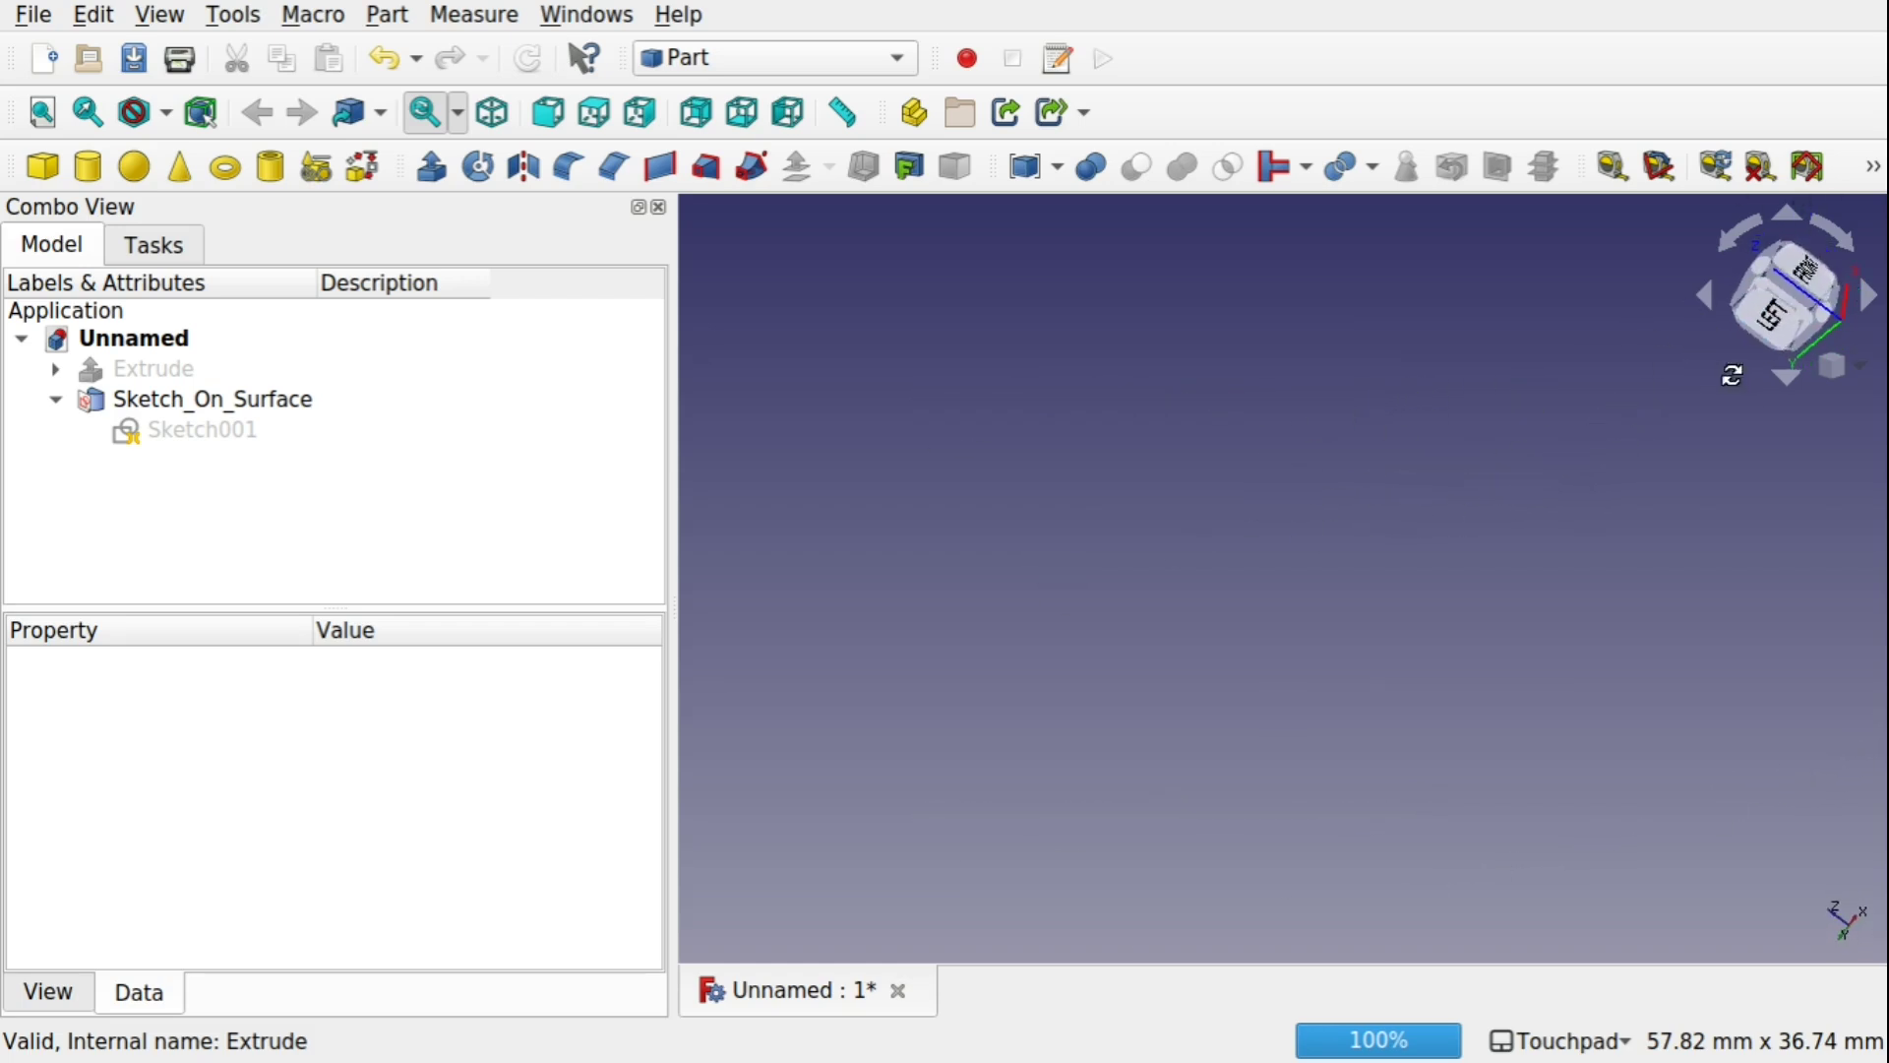
pyautogui.click(1811, 286)
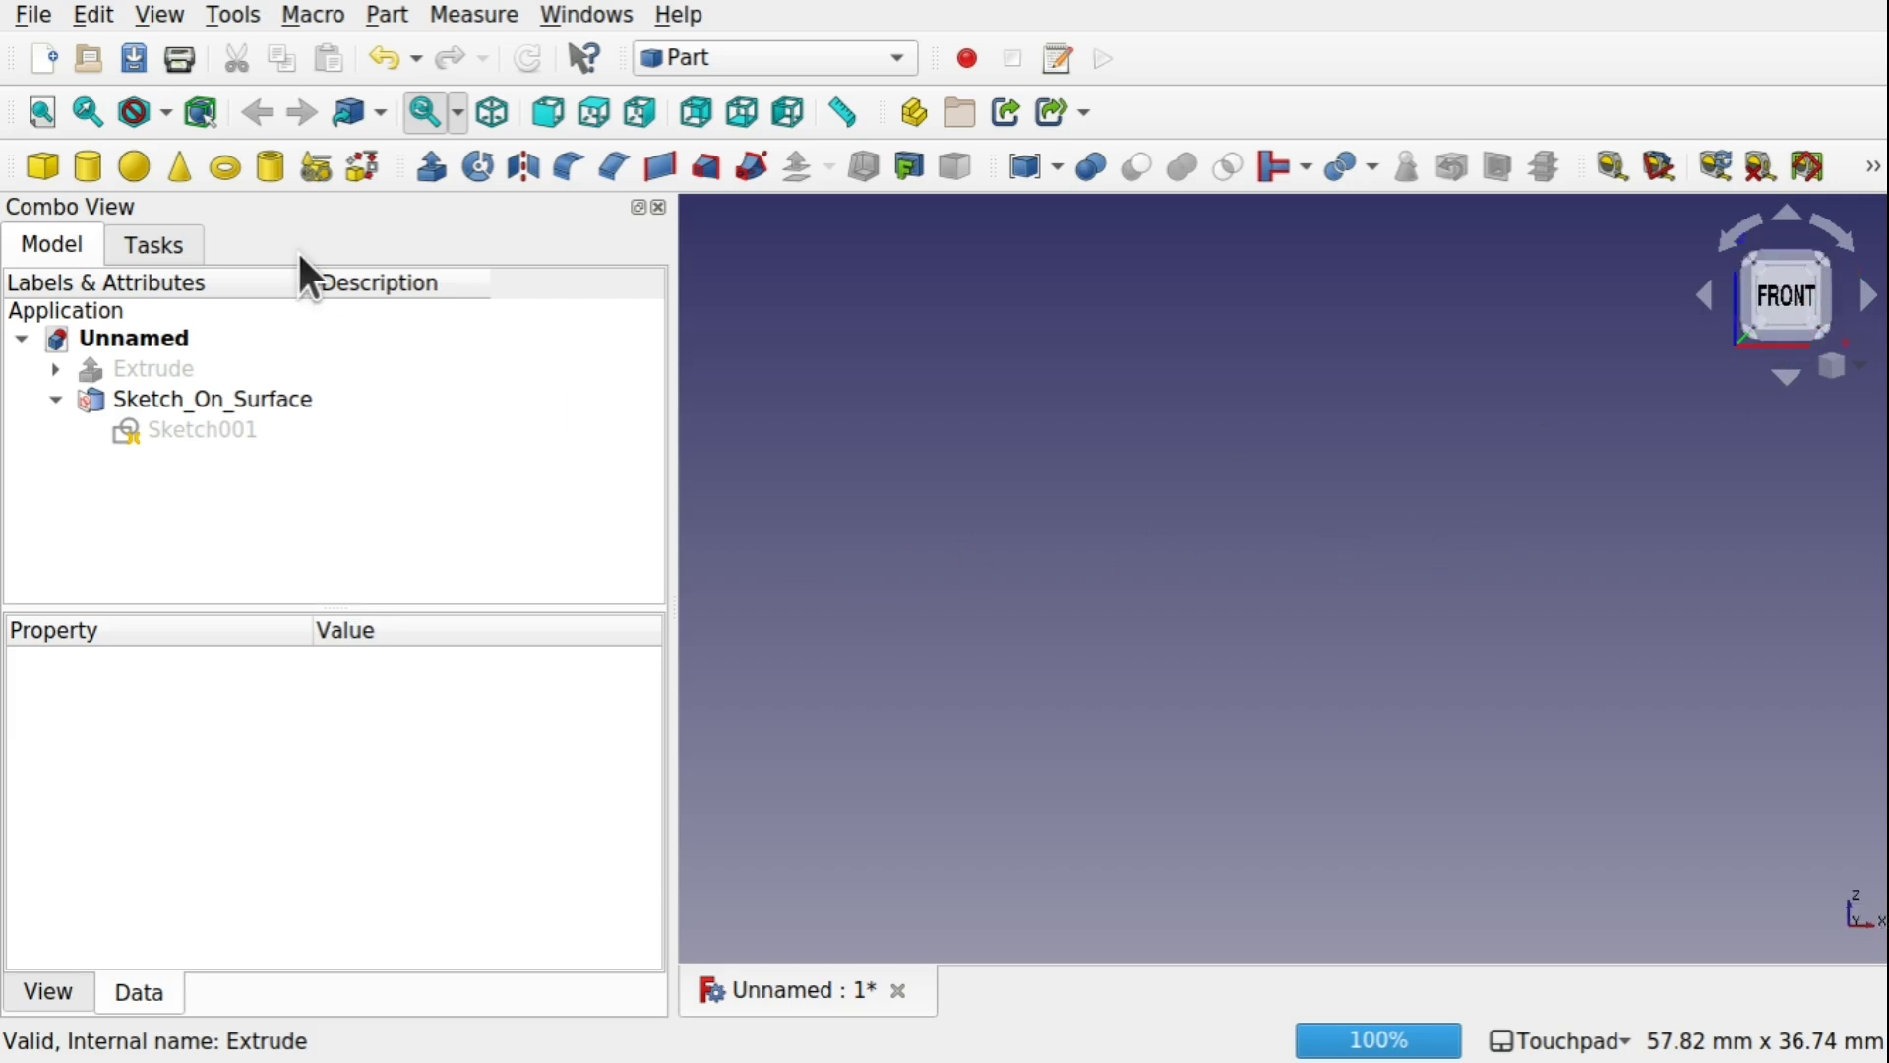
pyautogui.click(42, 112)
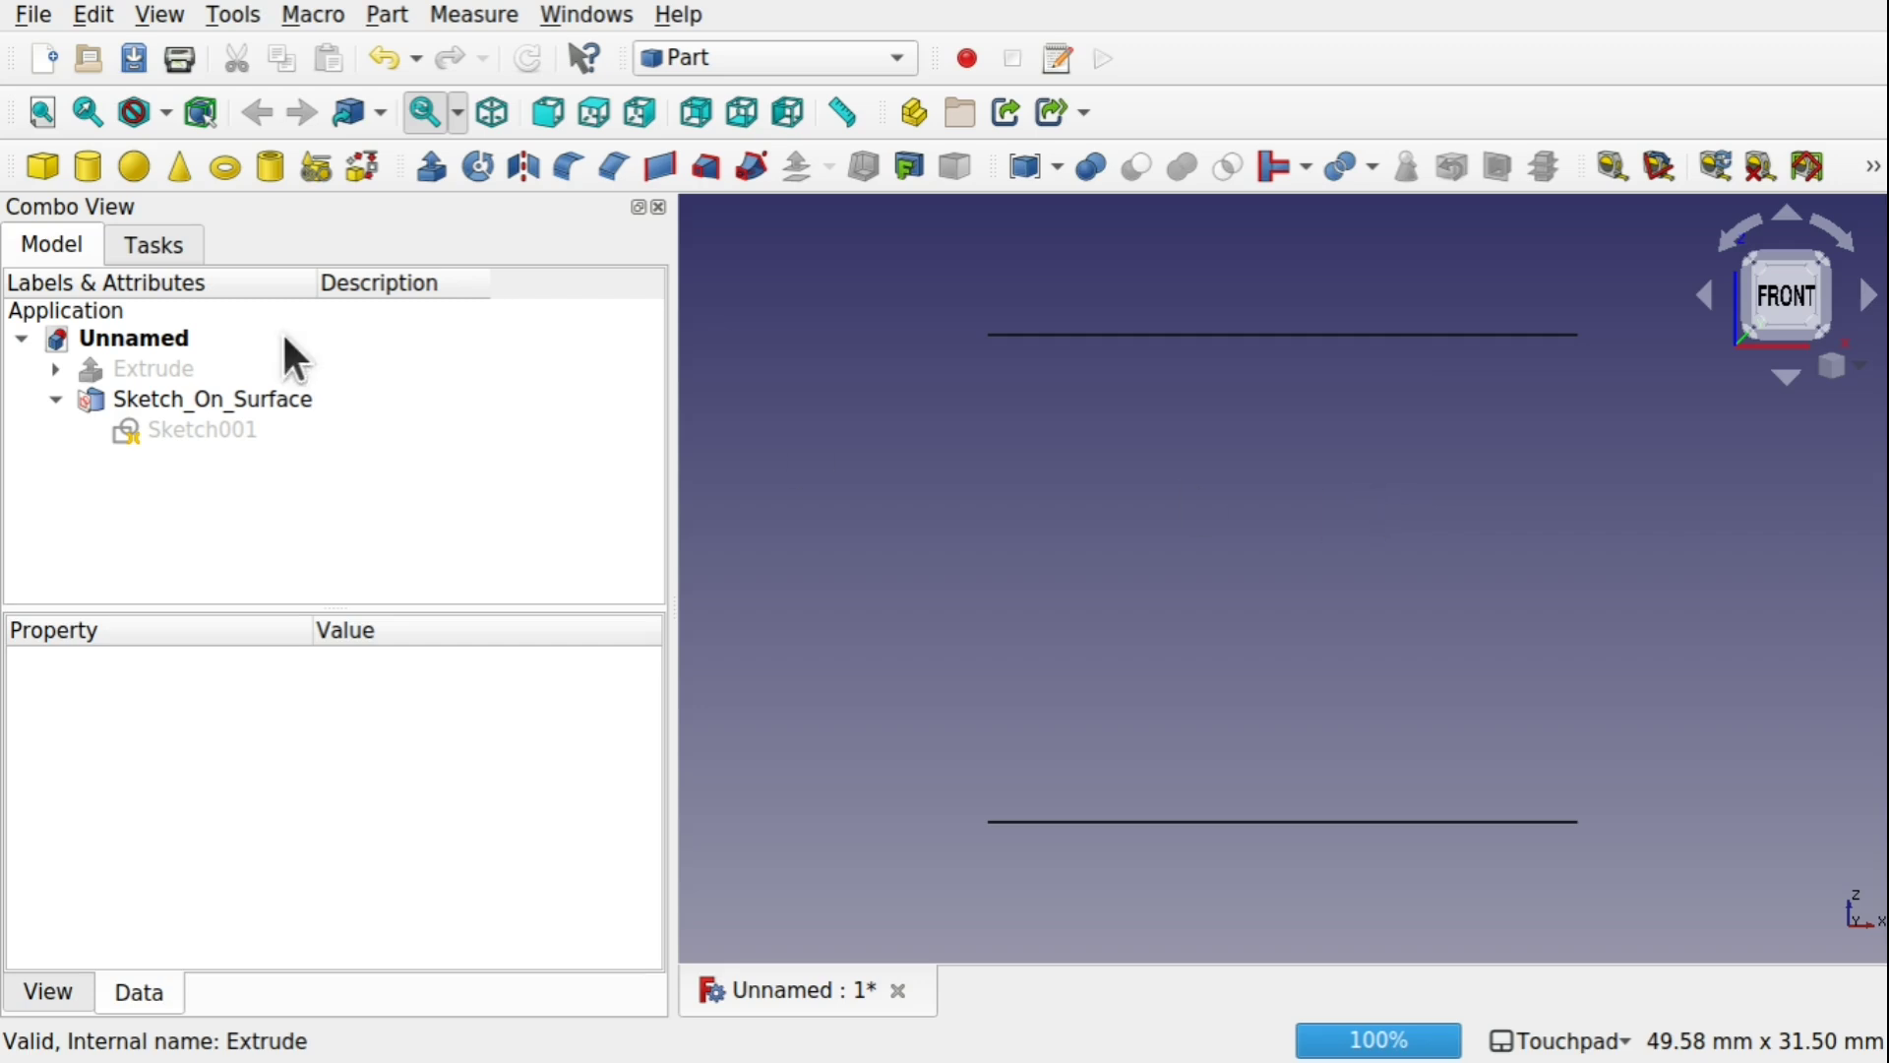
pyautogui.click(43, 167)
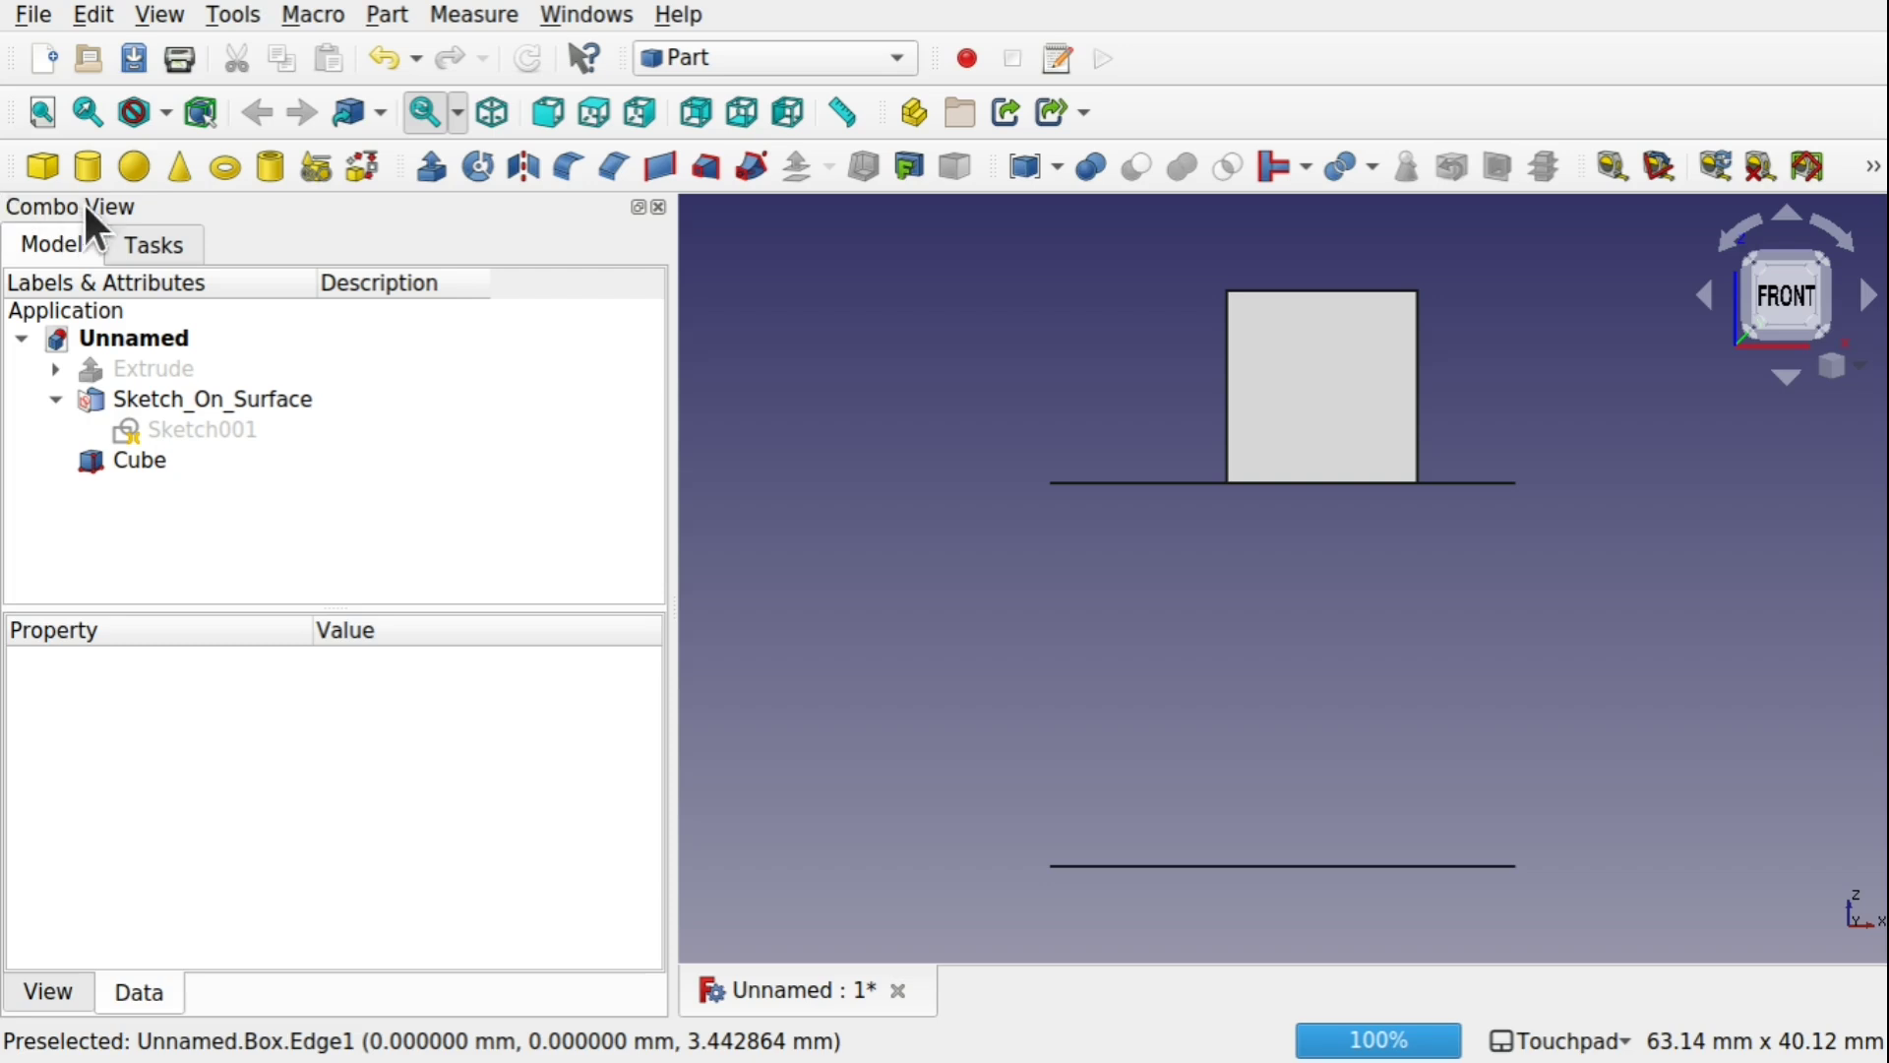
pyautogui.click(88, 167)
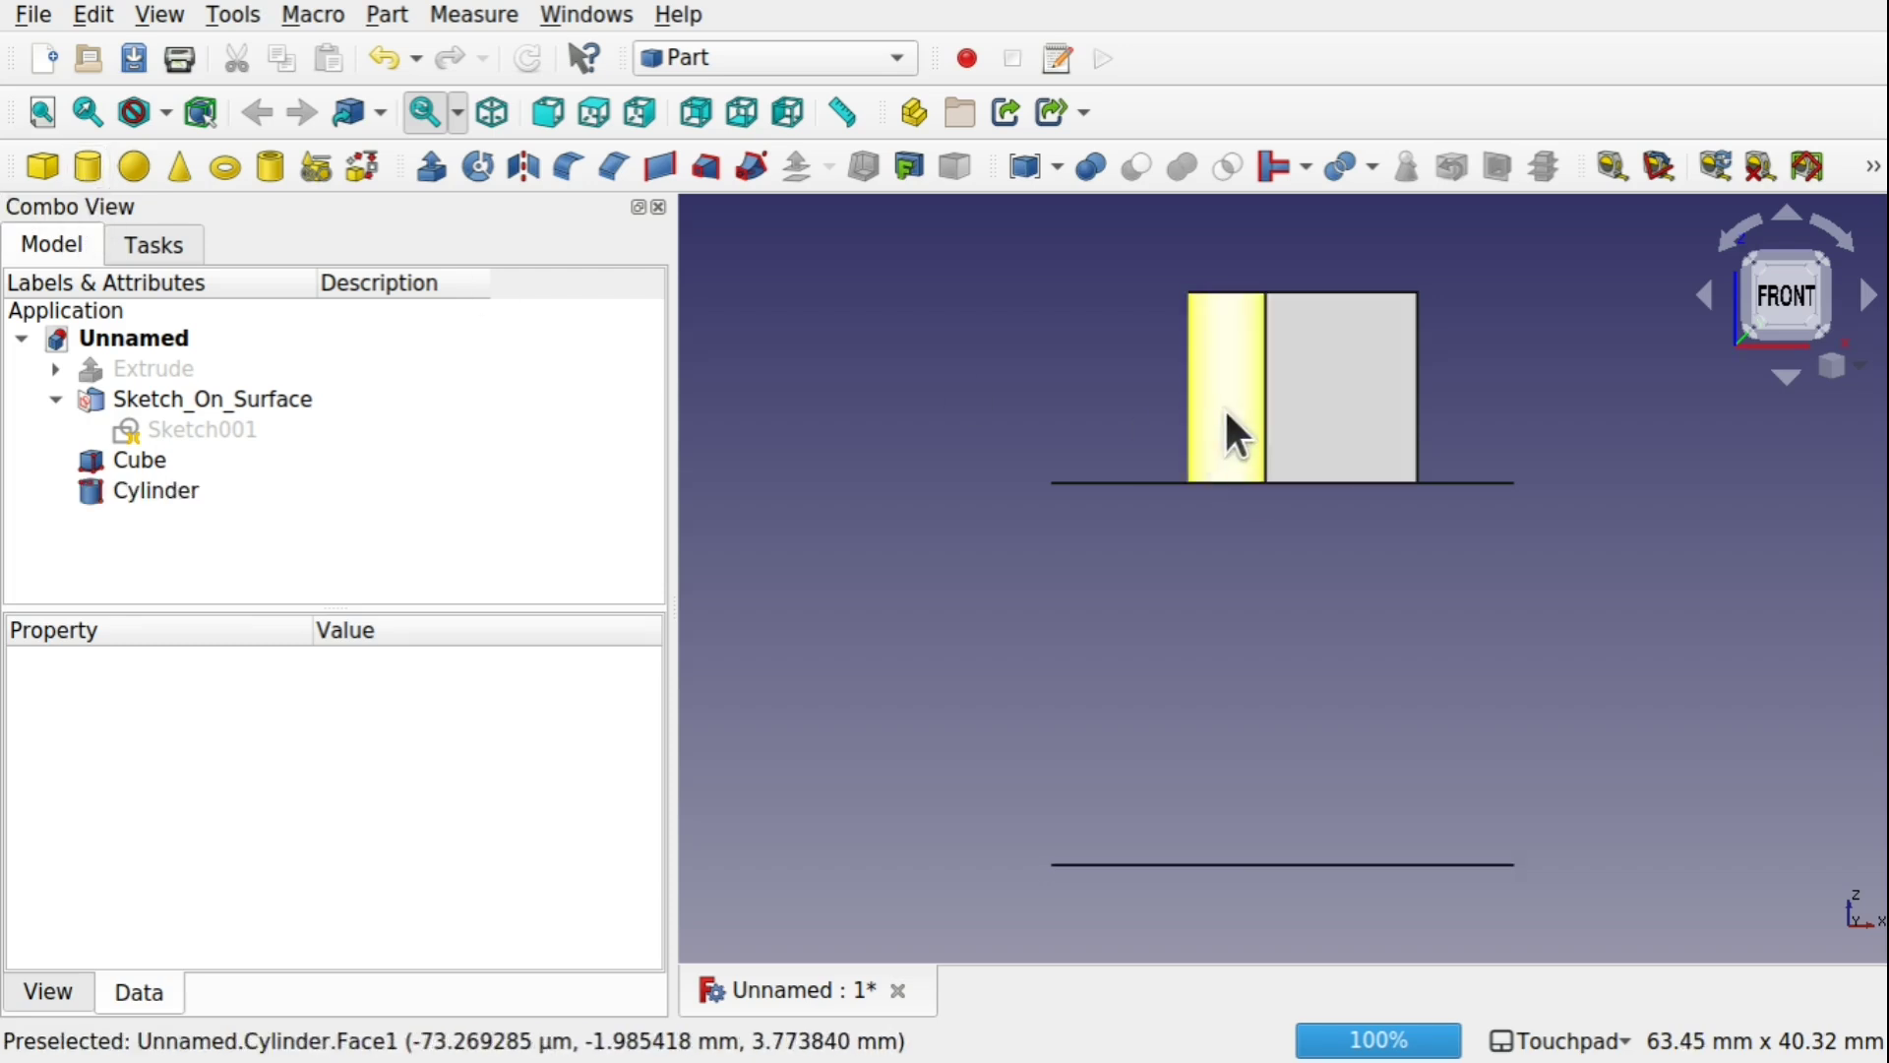
# Step: Transform the cylinder by moving it -17 mm along Z so it sits between the two mapped curves
pyautogui.click(119, 482)
pyautogui.rightClick(119, 481)
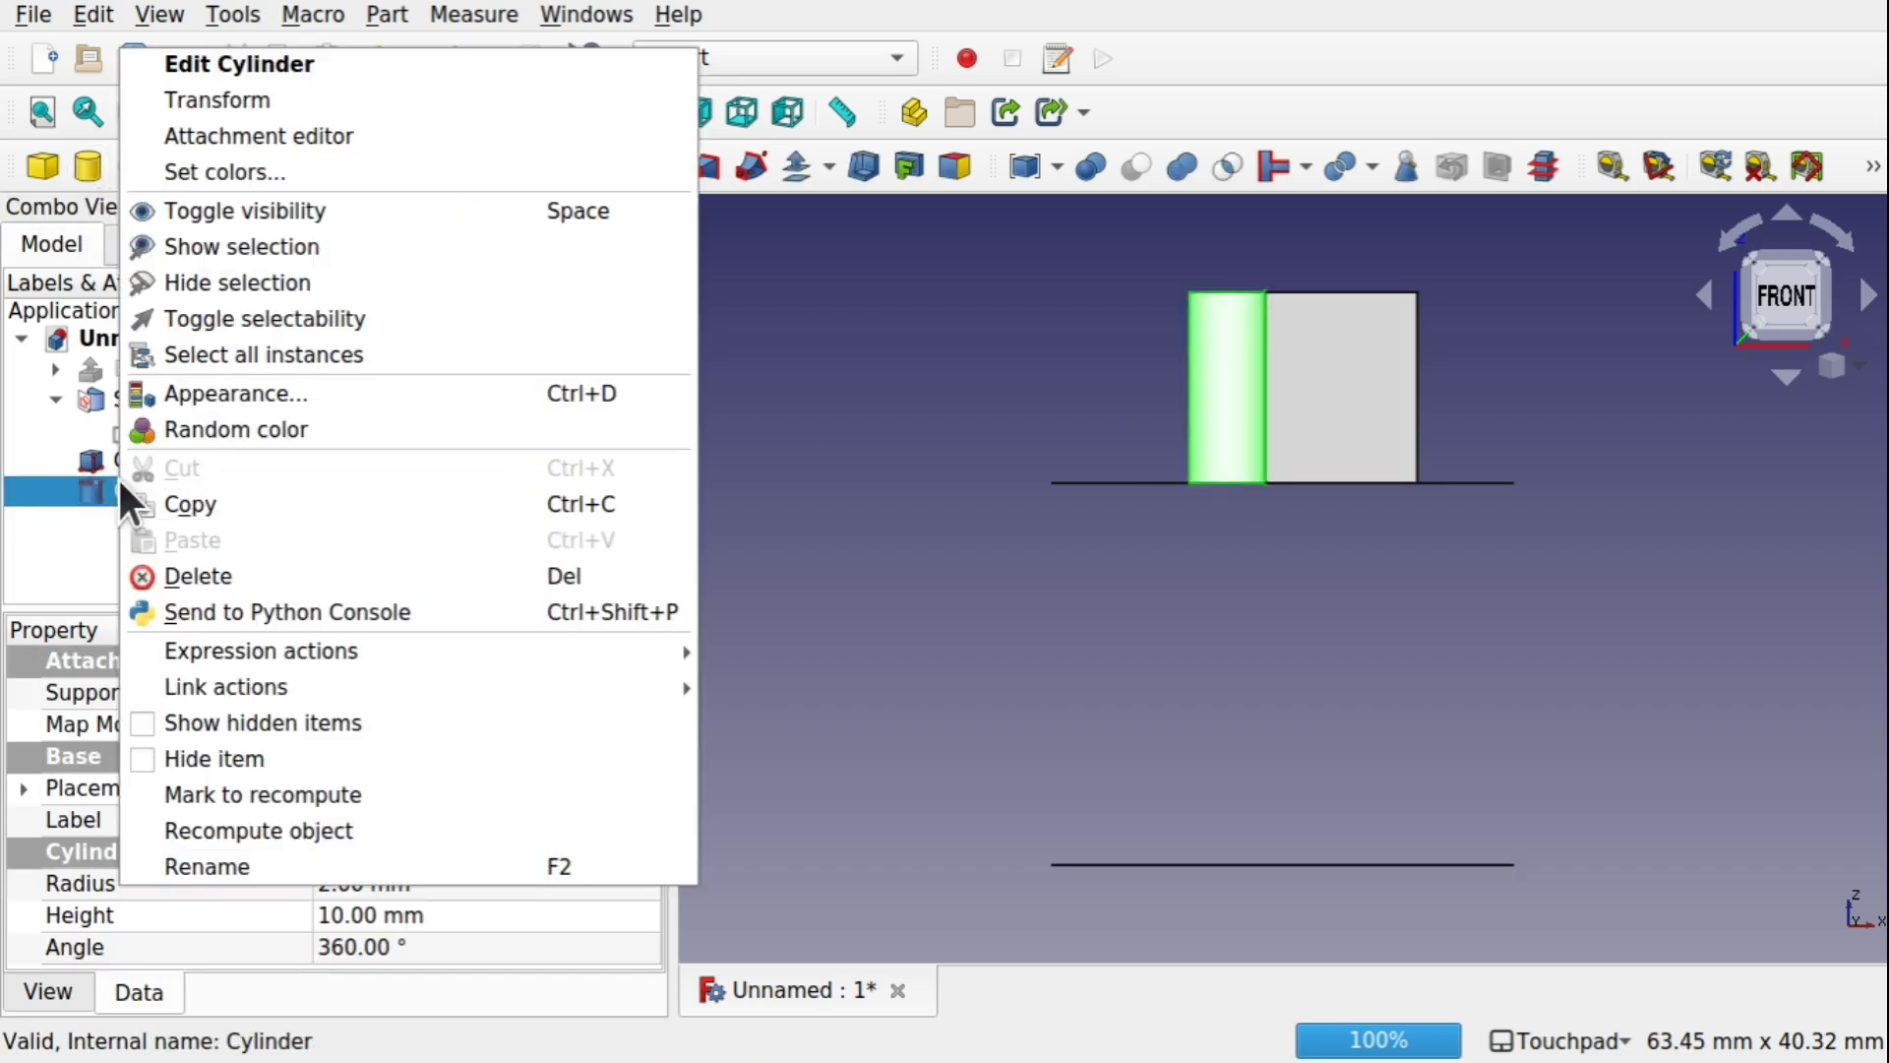
pyautogui.click(299, 99)
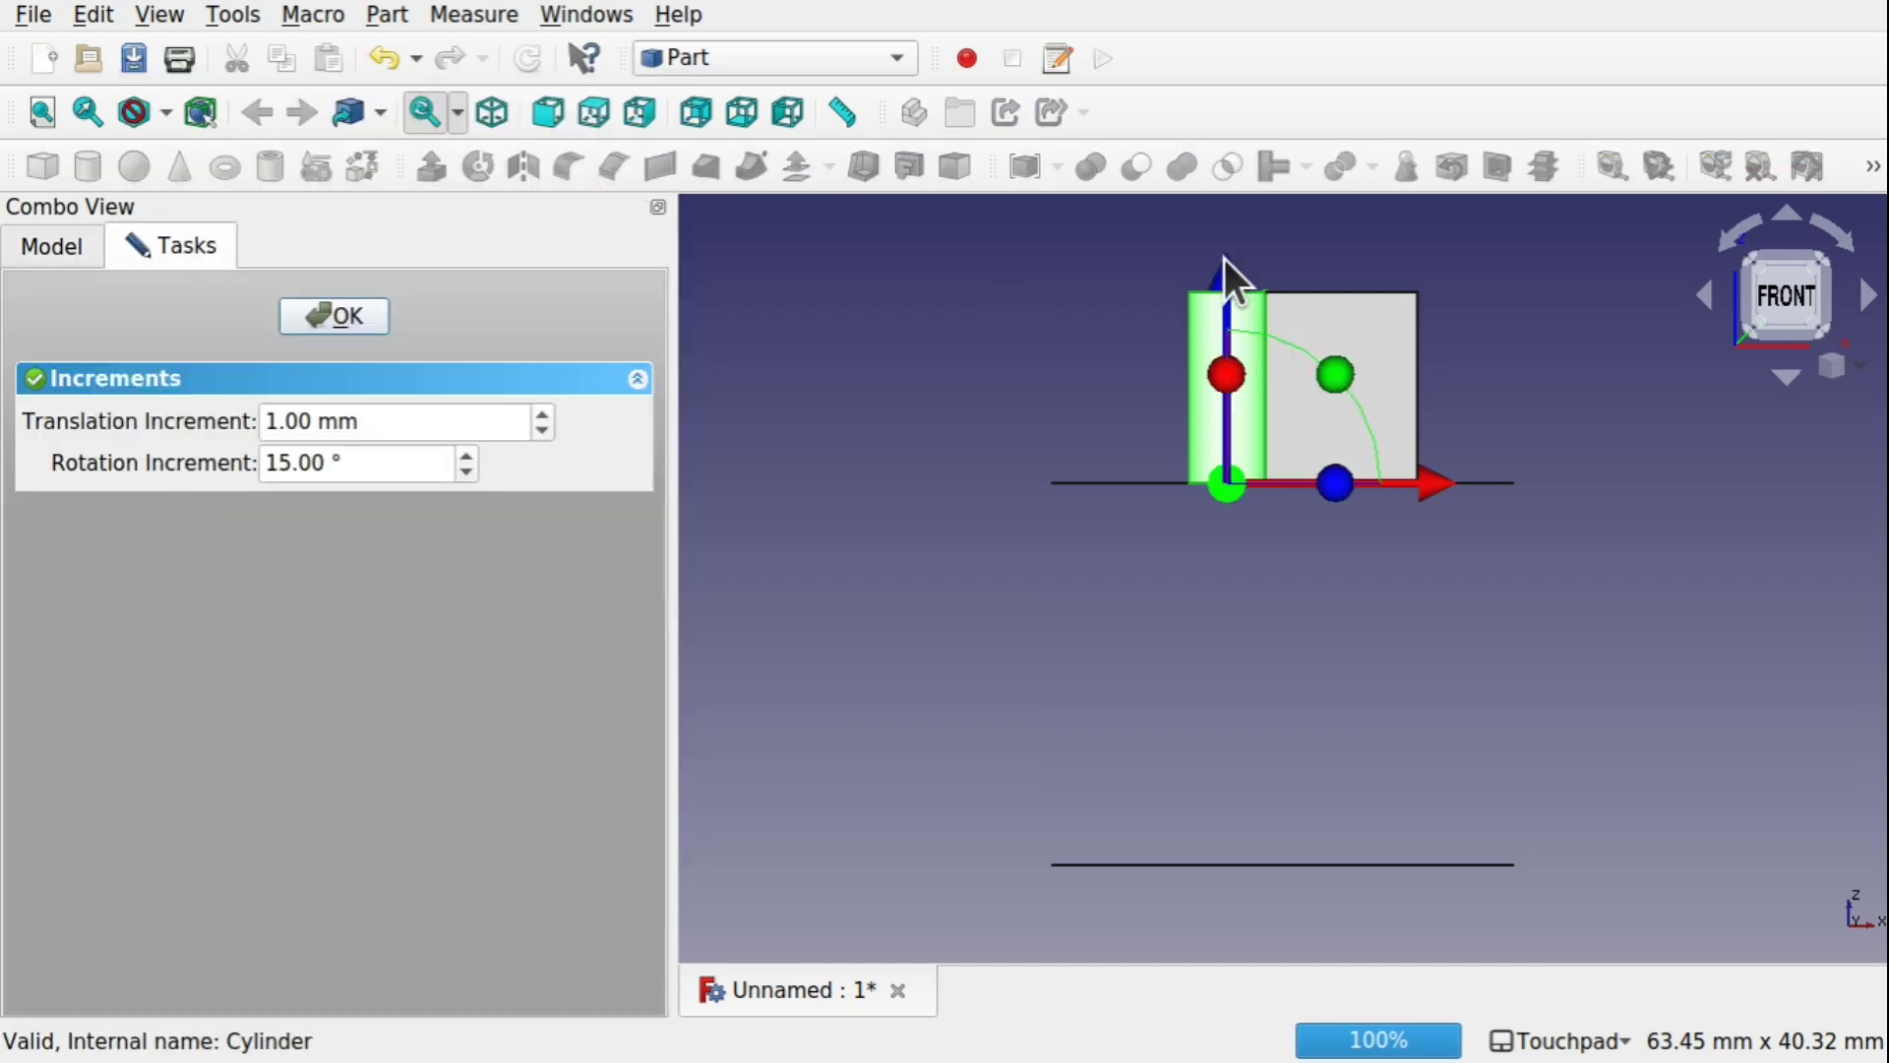
pyautogui.moveTo(1224, 258); pyautogui.dragTo(1240, 612)
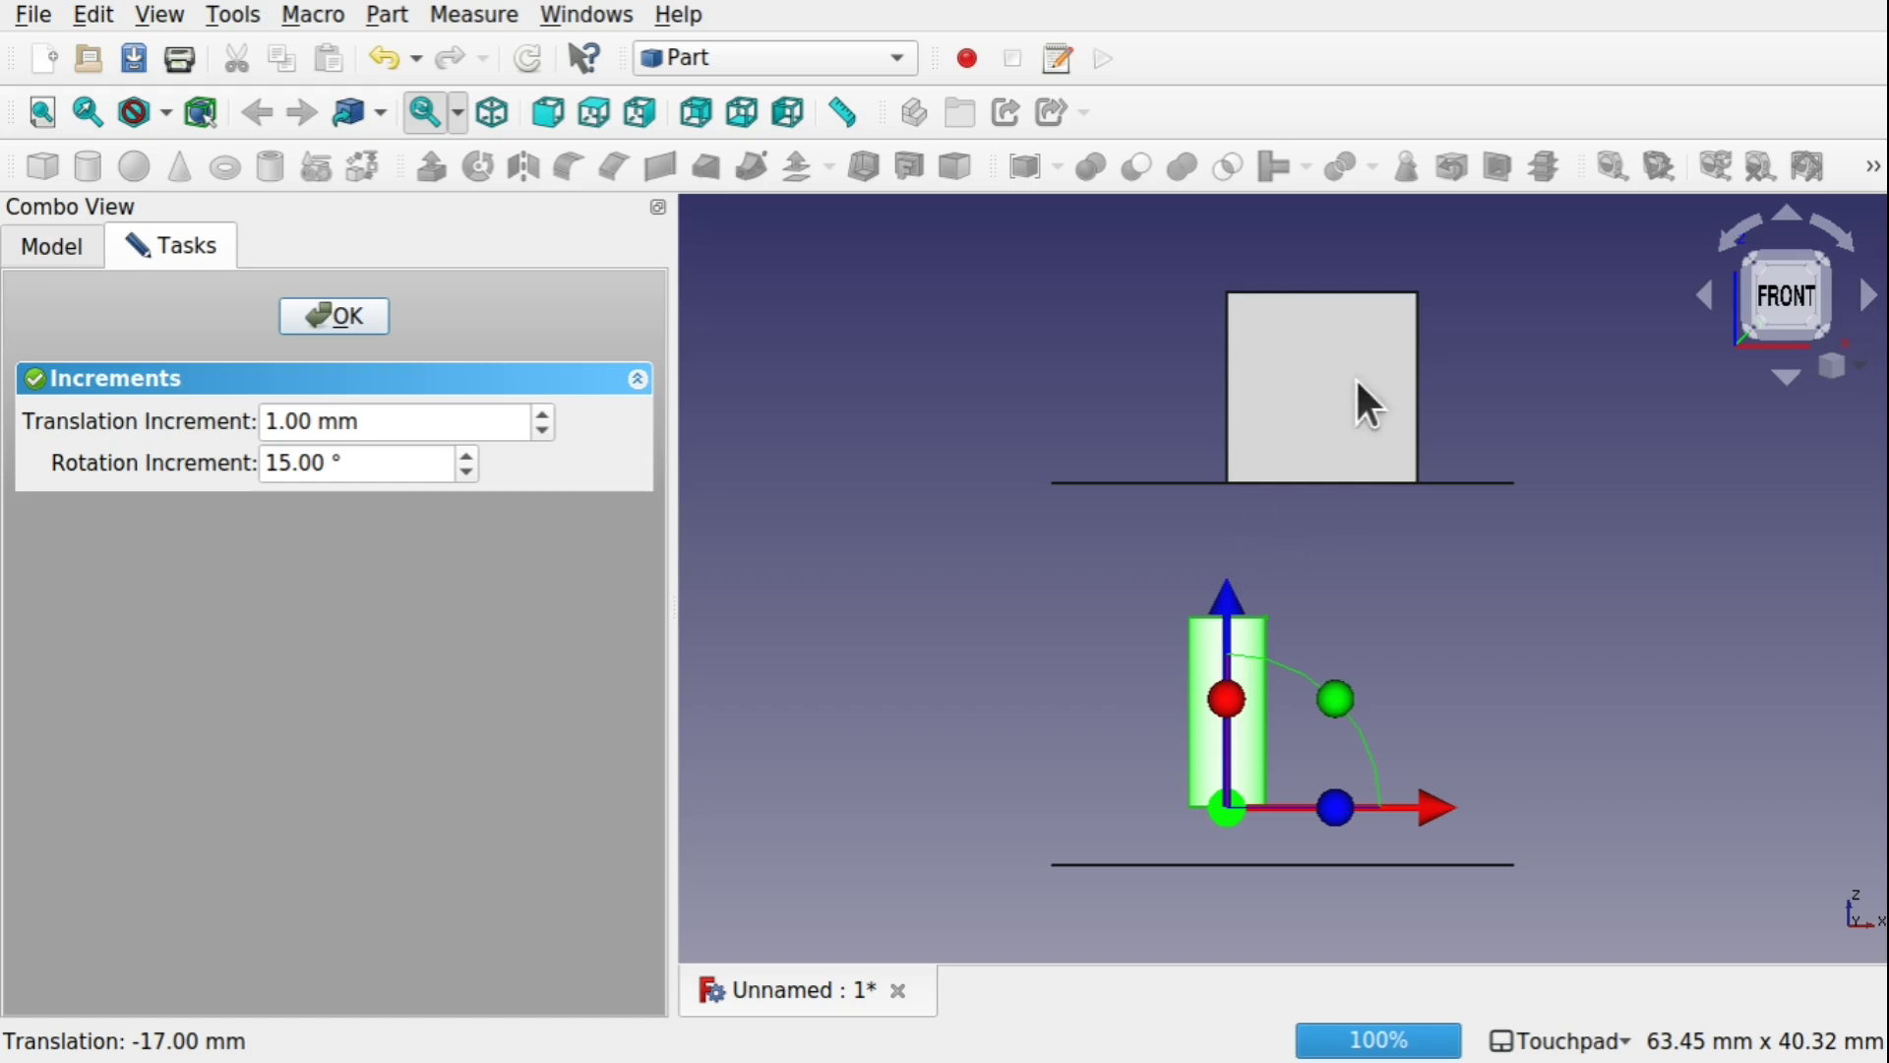
pyautogui.click(334, 325)
# Step: Transform the cube by moving it -12 mm along Z and 3 mm along X, clear of the cylinder
pyautogui.click(157, 459)
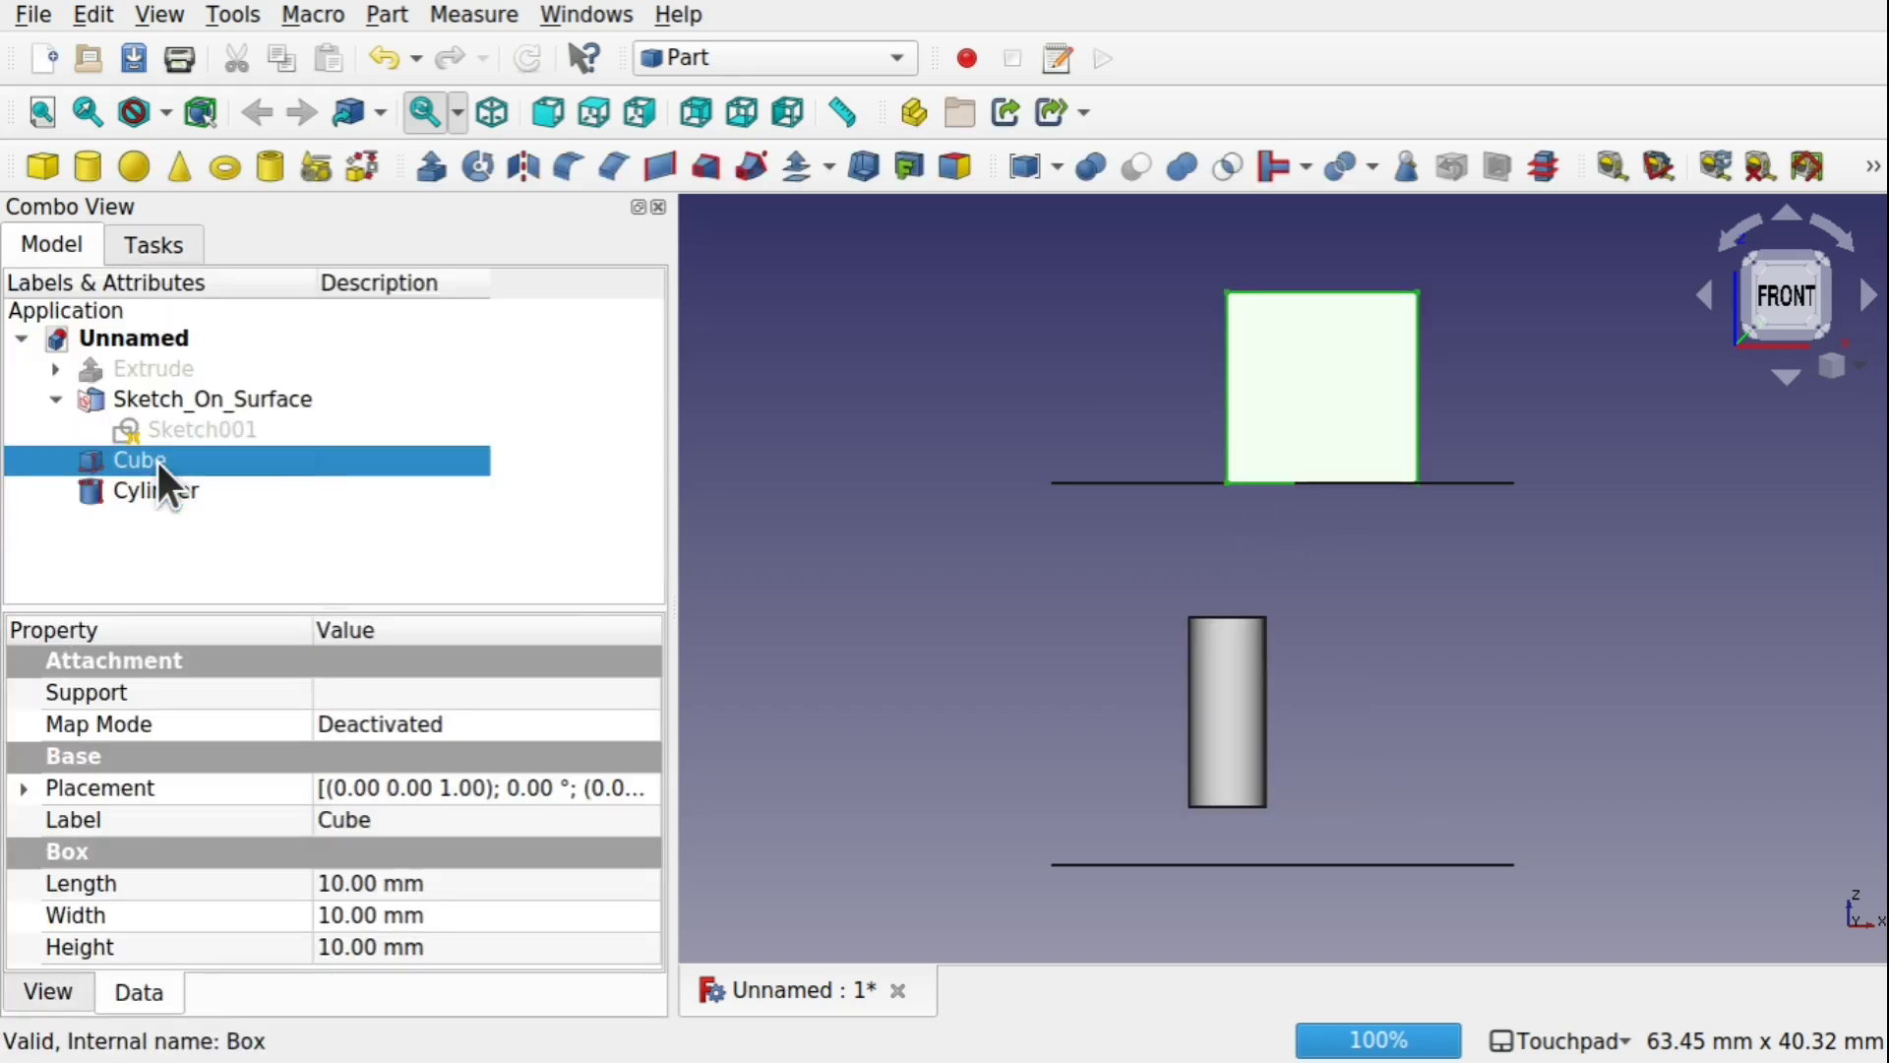
pyautogui.rightClick(157, 459)
pyautogui.click(299, 97)
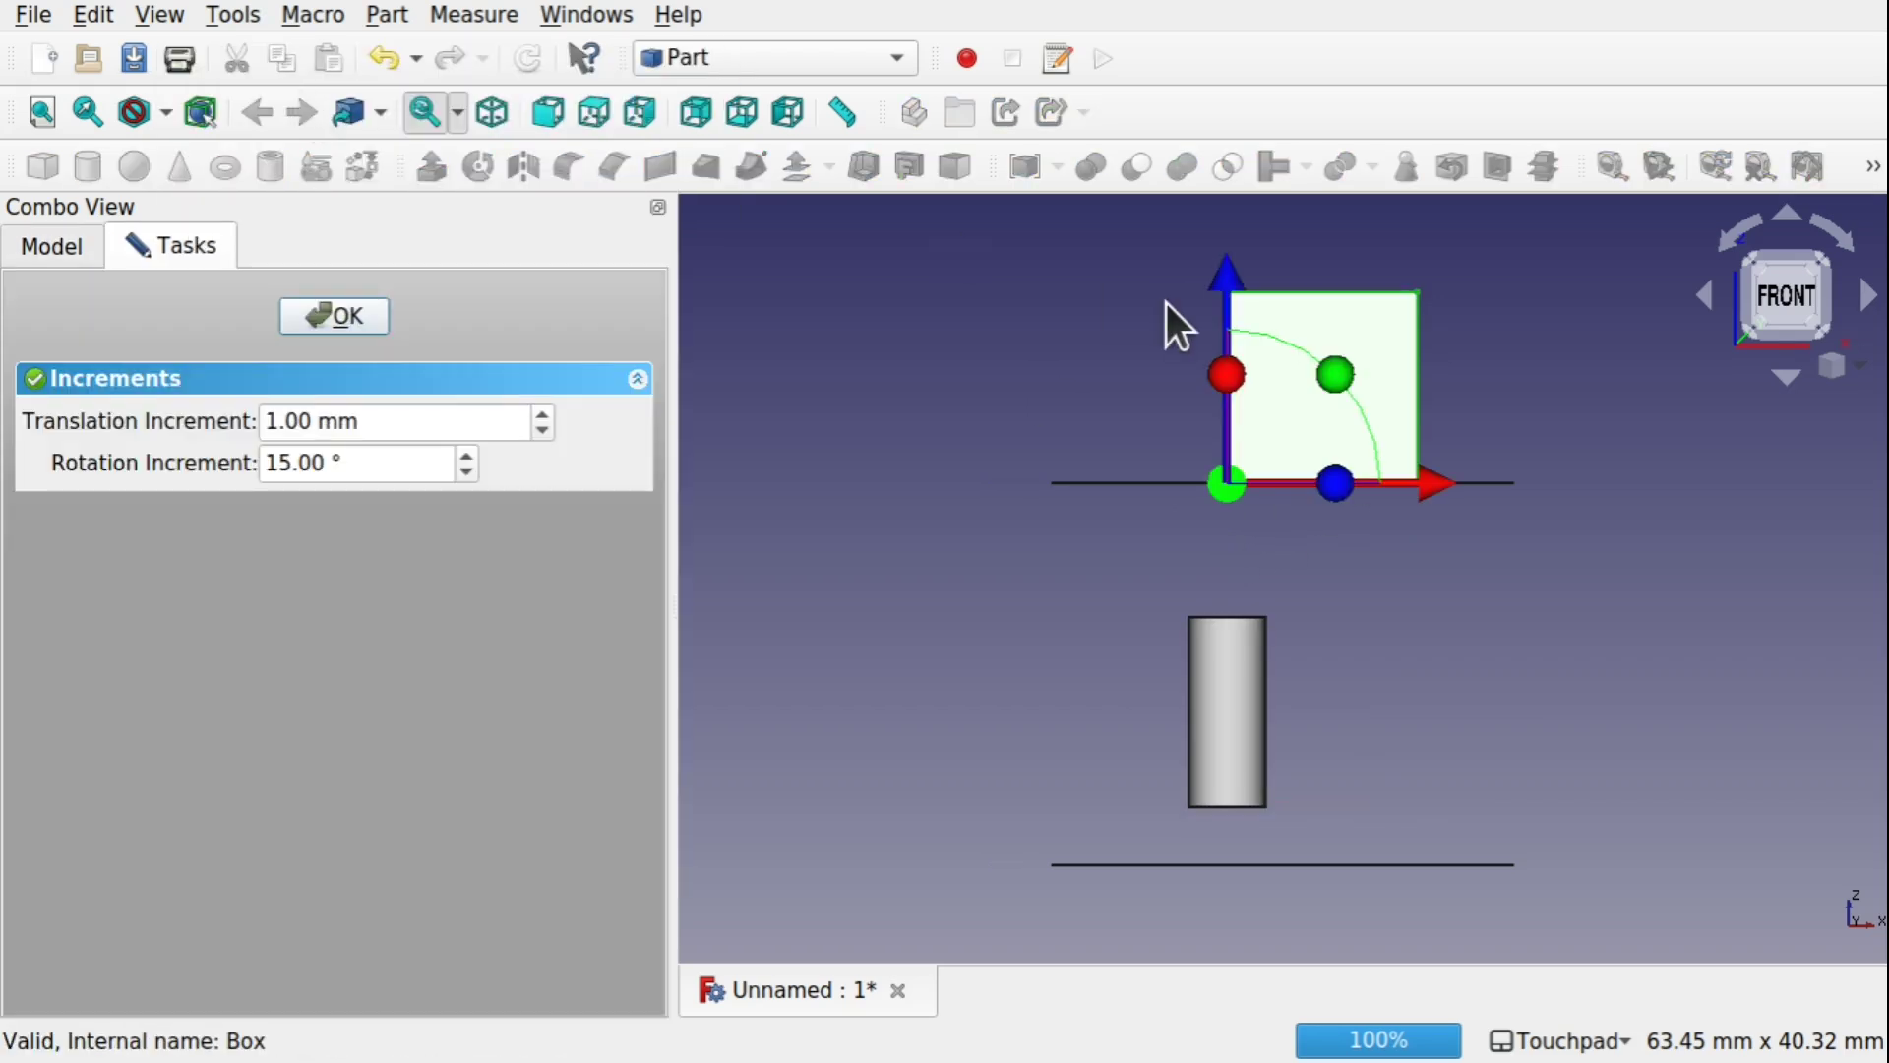
pyautogui.moveTo(1237, 286); pyautogui.dragTo(1249, 498)
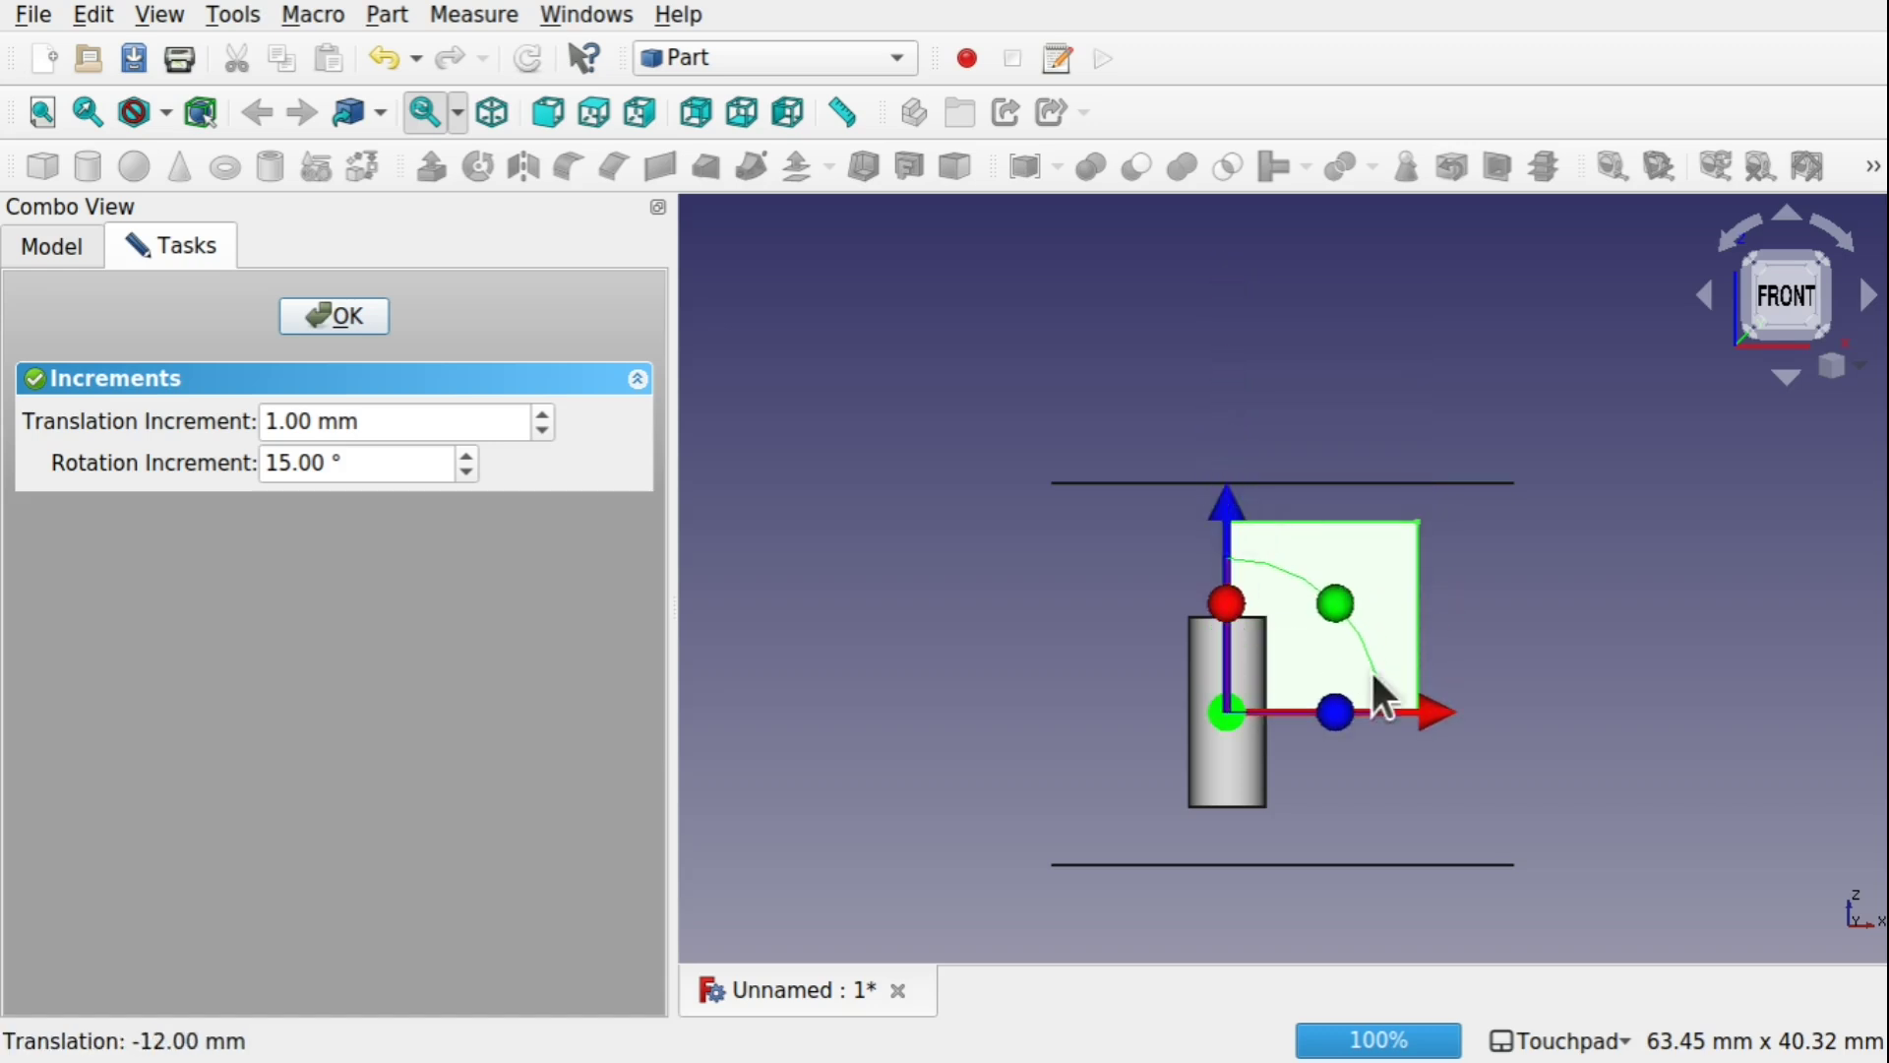
pyautogui.moveTo(1443, 712); pyautogui.dragTo(1503, 719)
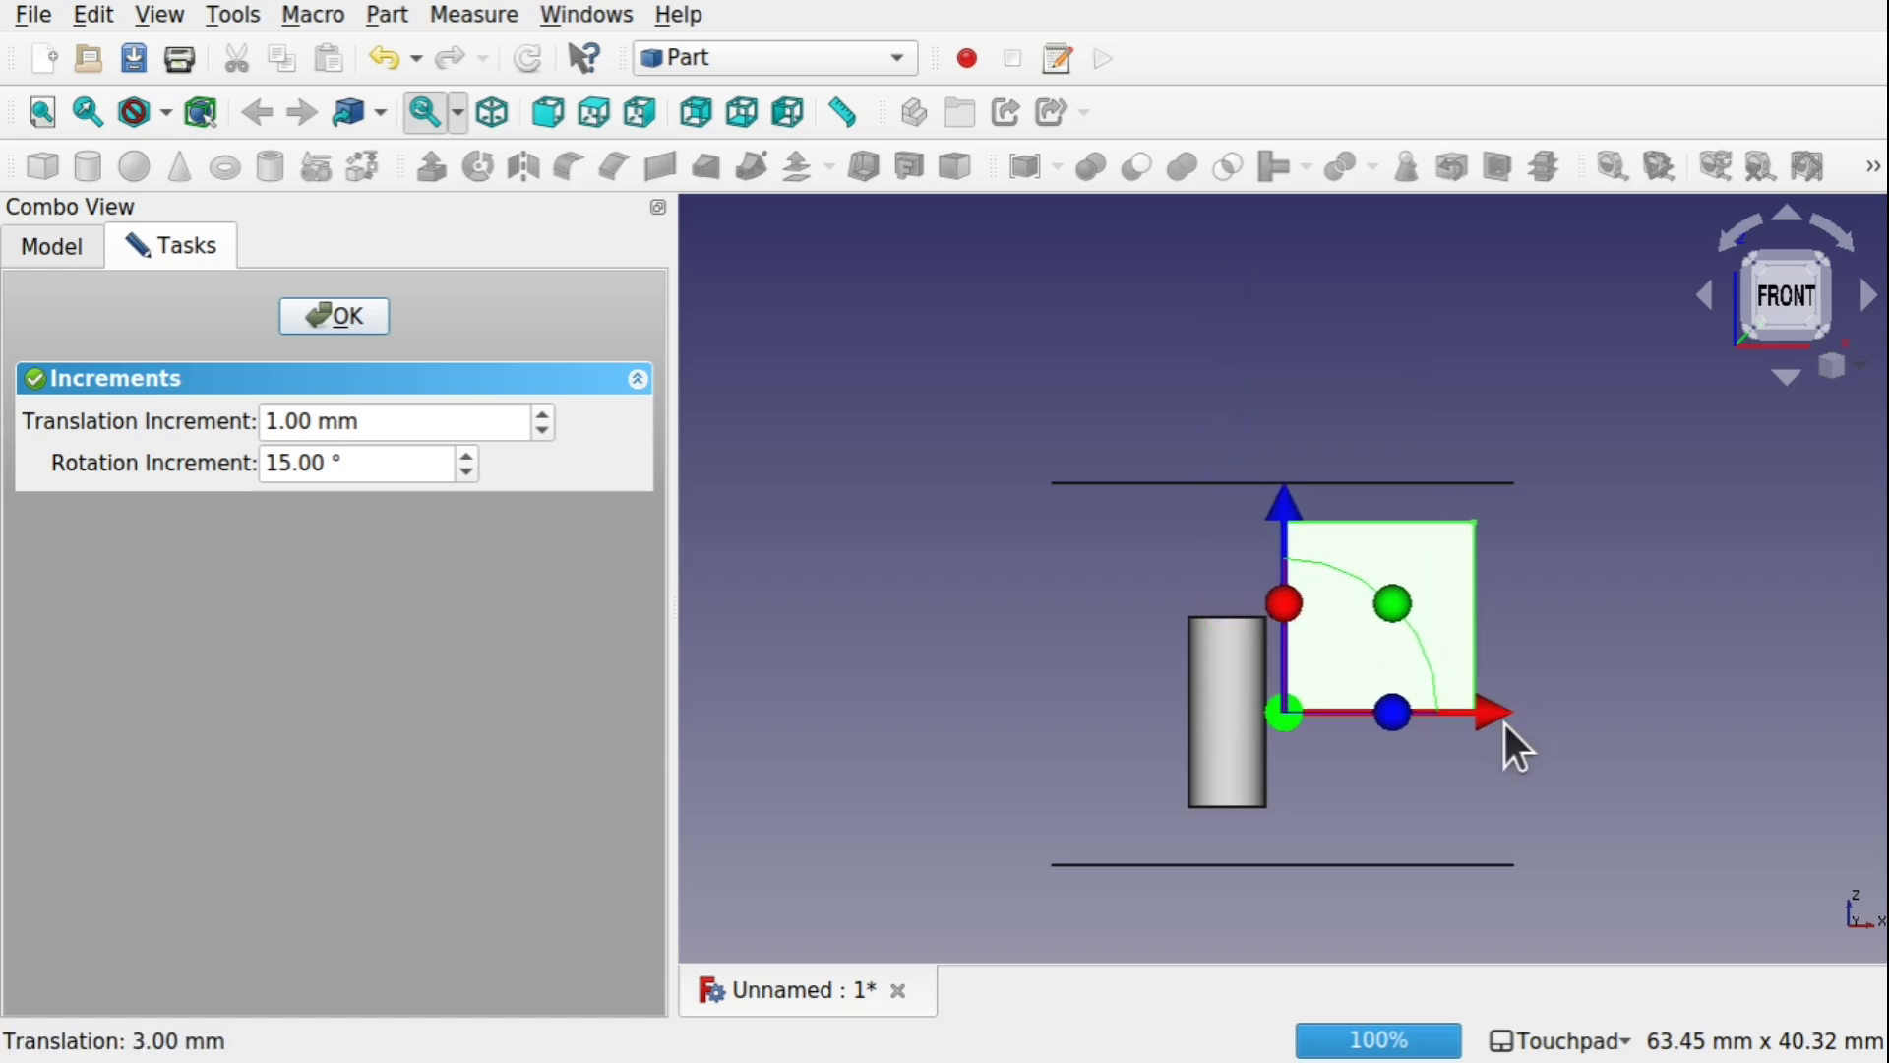
pyautogui.click(344, 329)
# Step: Link the Cube as an extra object of Sketch_On_Surface
pyautogui.keyDown('shift'); pyautogui.moveTo(1381, 648); pyautogui.dragTo(1389, 439); pyautogui.keyUp('shift')
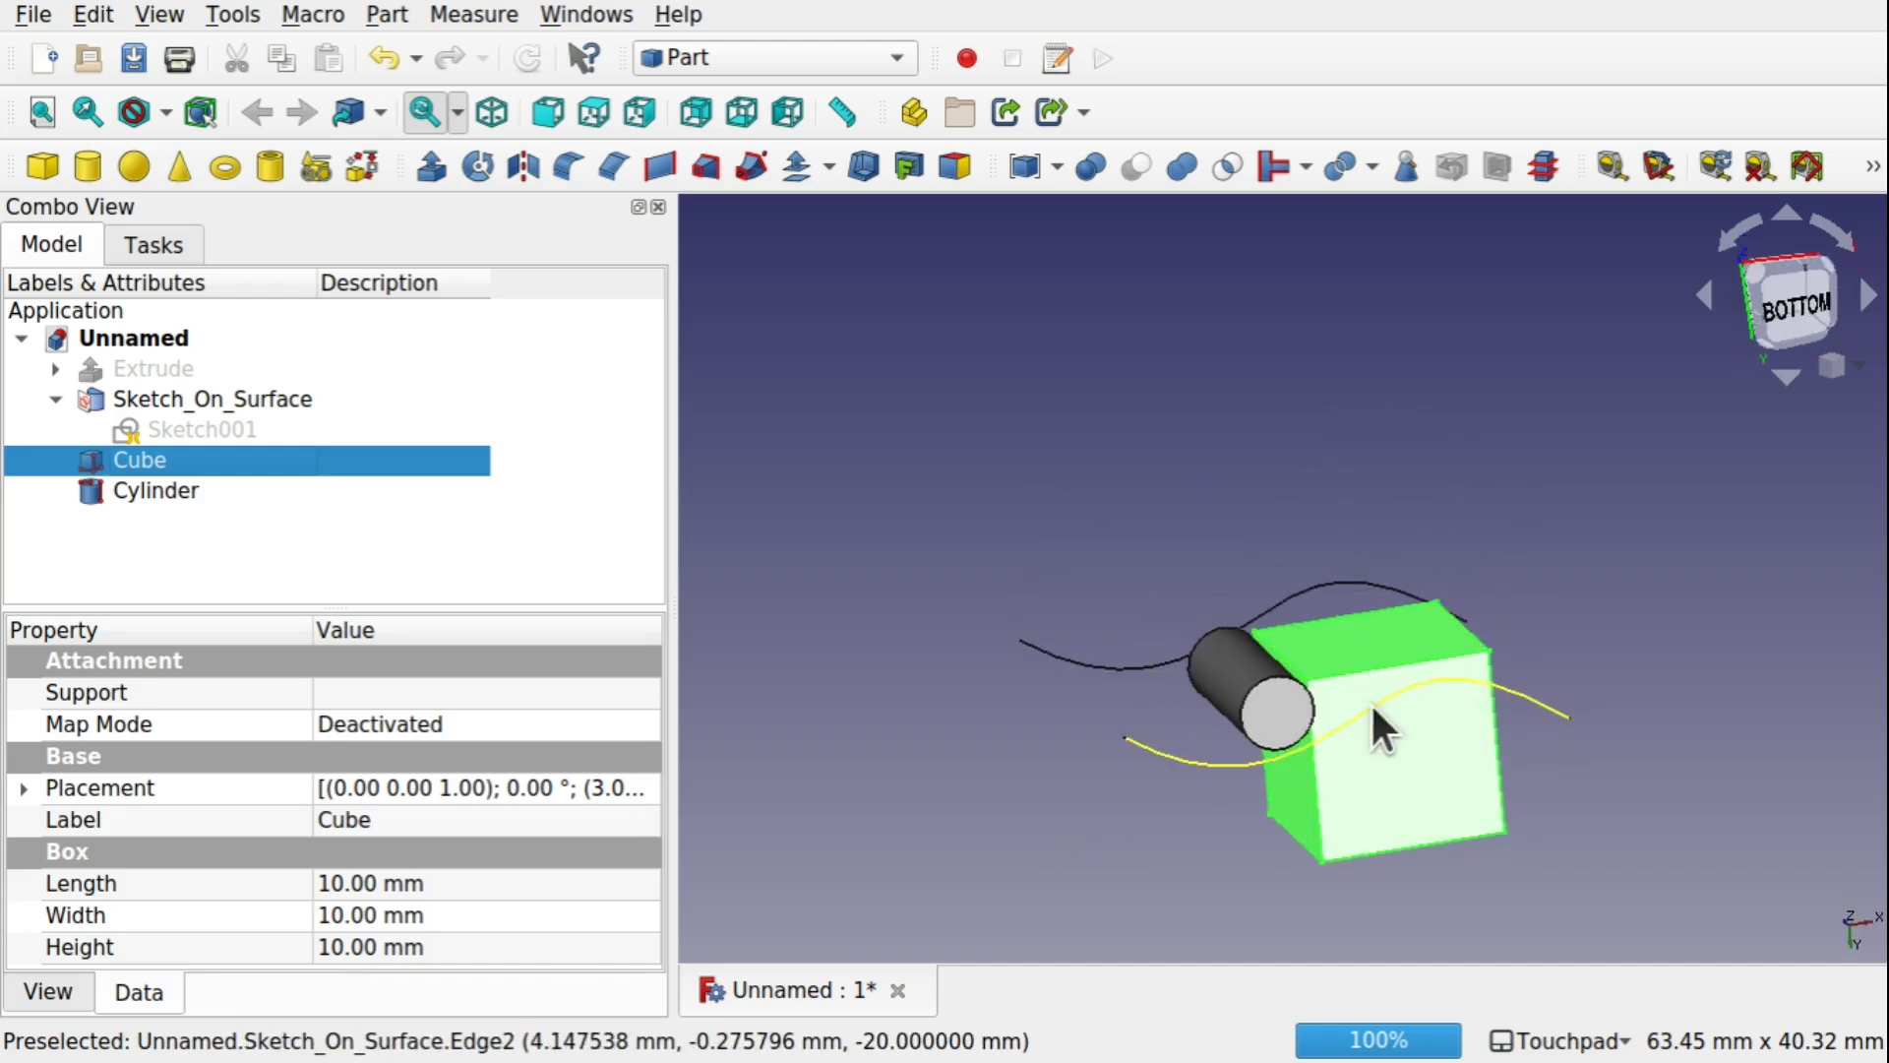
pyautogui.moveTo(1365, 590)
pyautogui.keyDown('shift'); pyautogui.mouseDown()
pyautogui.moveTo(1321, 735)
pyautogui.moveTo(1132, 650)
pyautogui.mouseUp(); pyautogui.keyUp('shift')
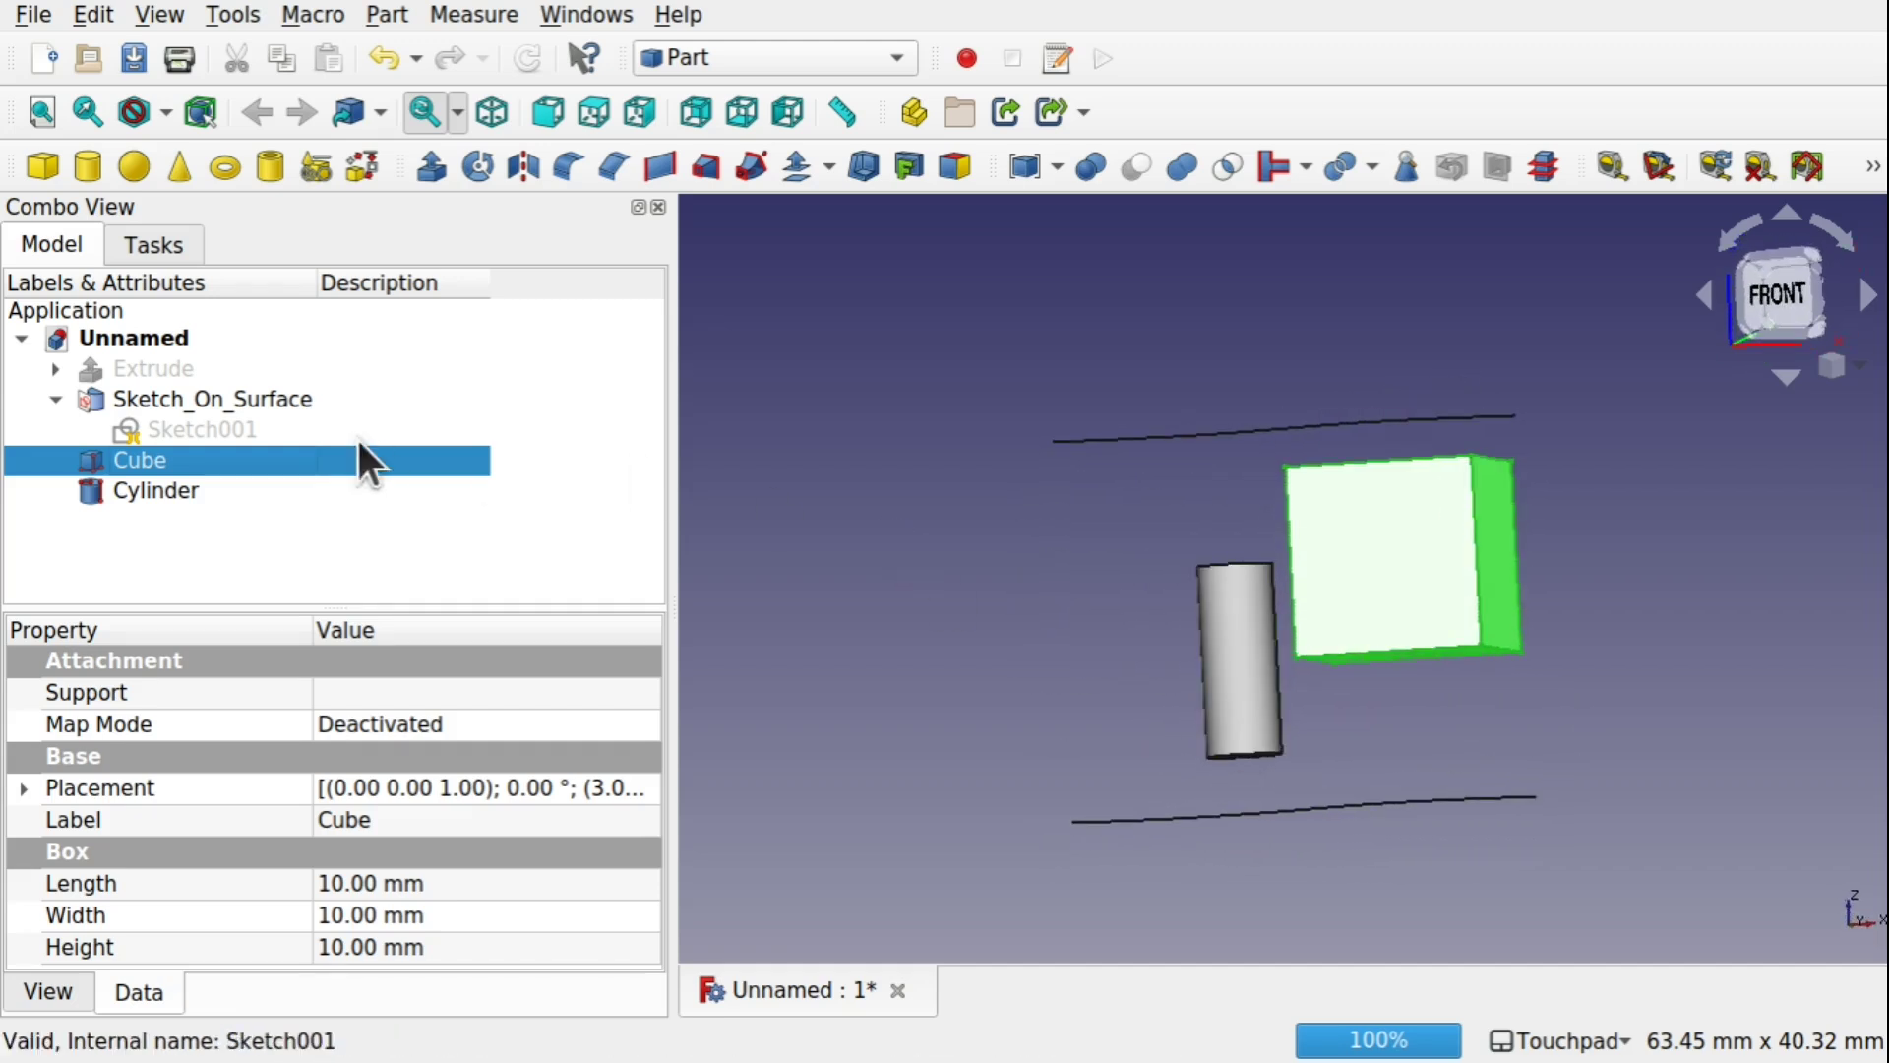
pyautogui.click(242, 400)
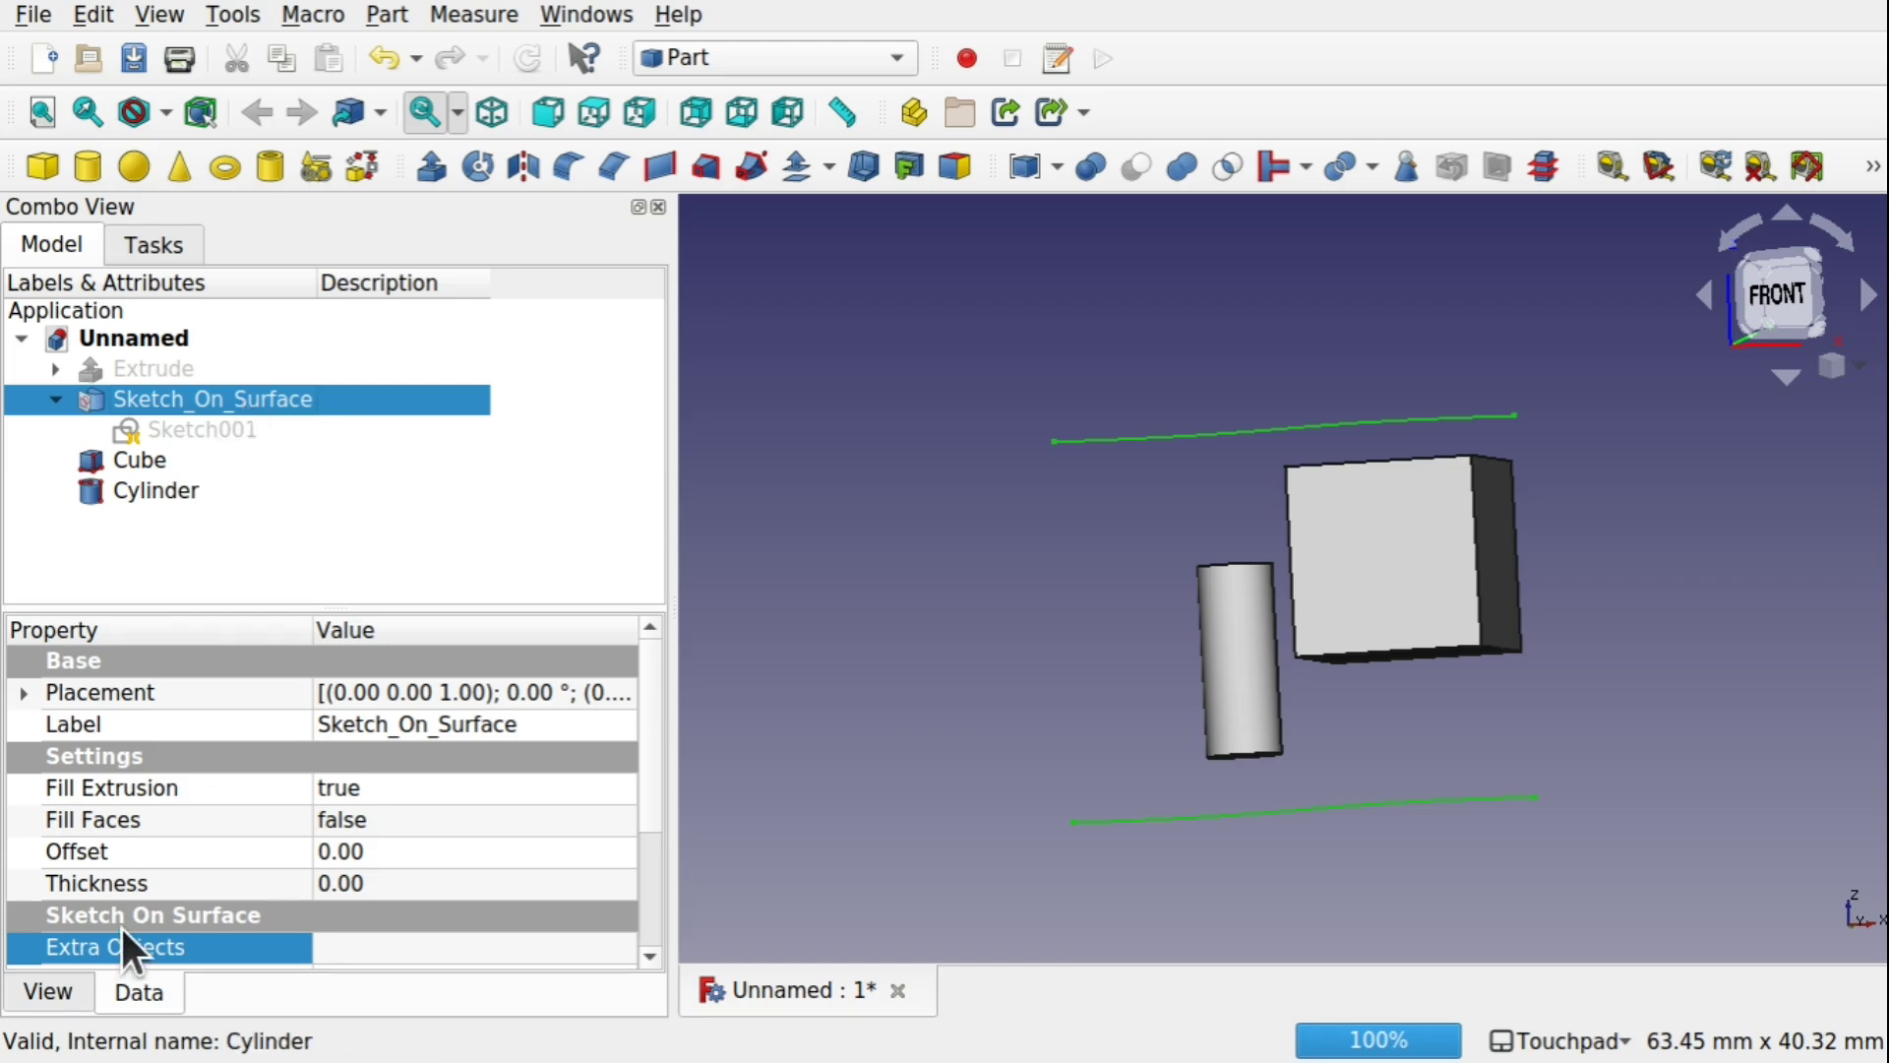
pyautogui.click(620, 947)
pyautogui.click(619, 948)
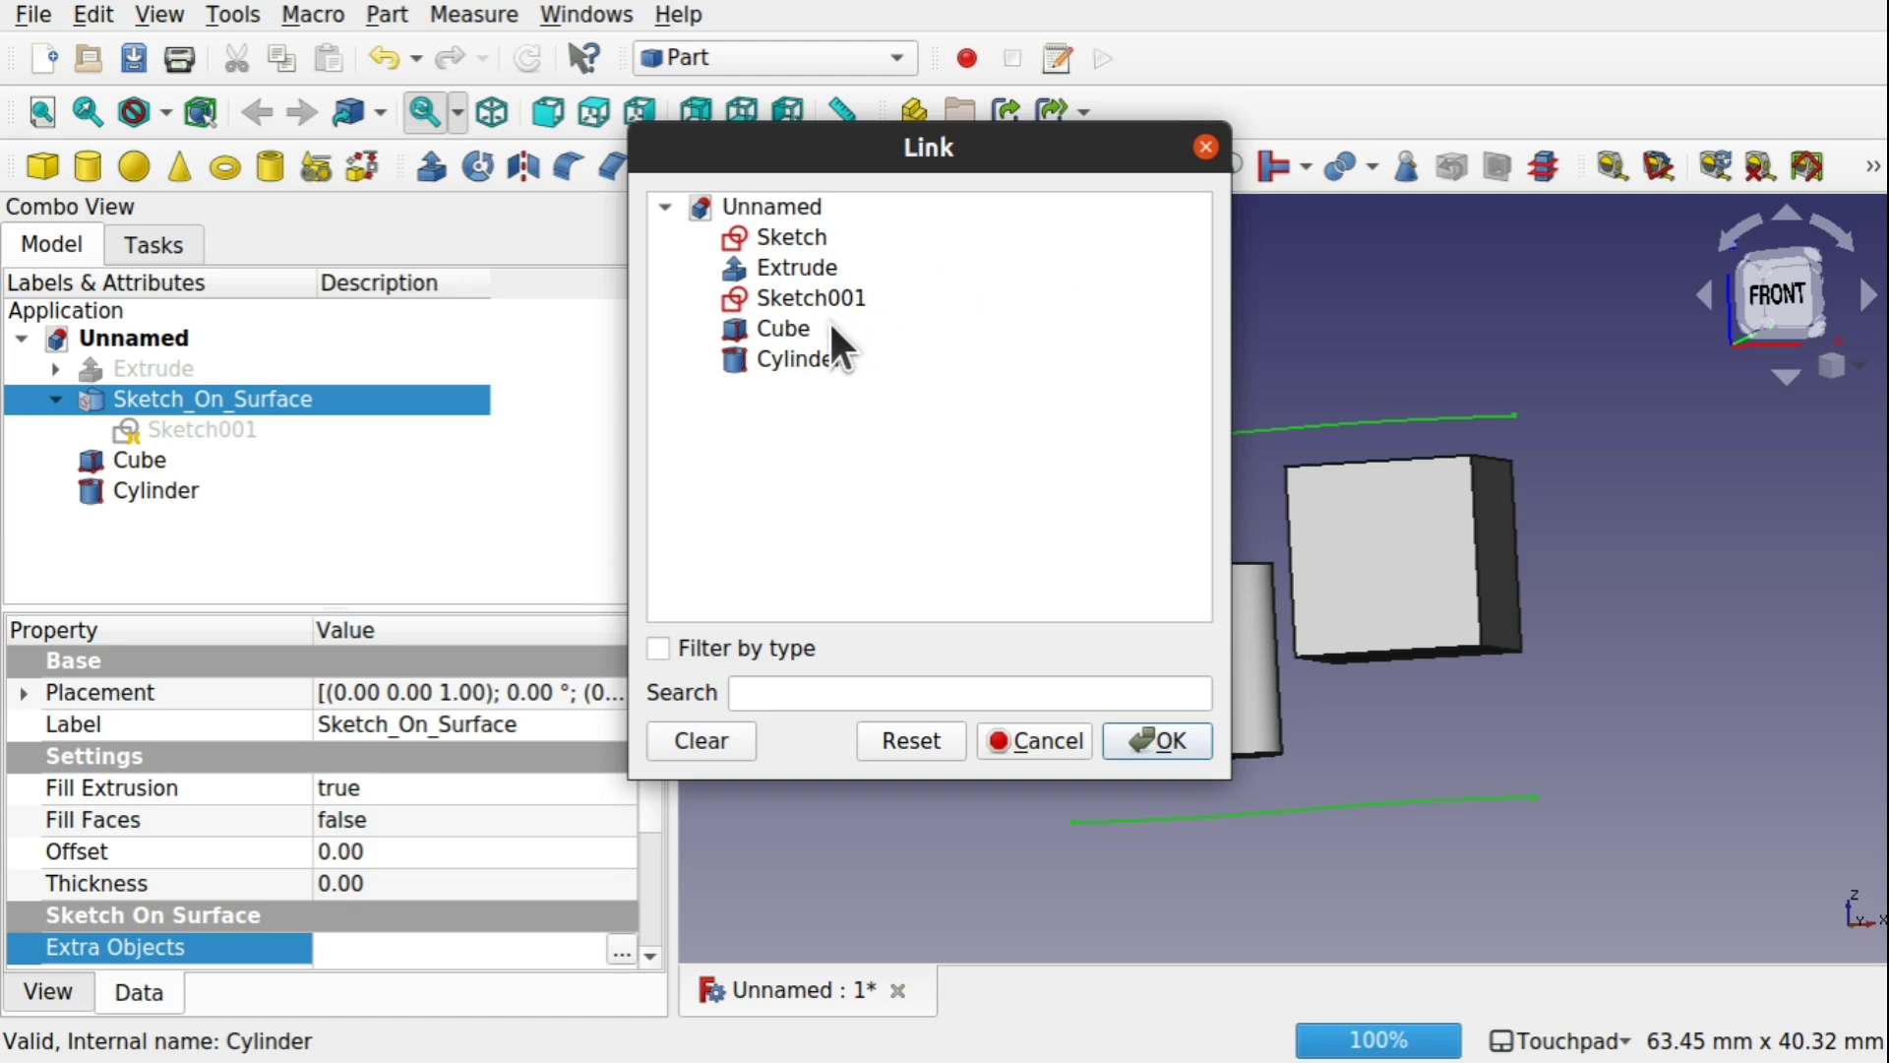
pyautogui.click(793, 327)
pyautogui.click(1149, 733)
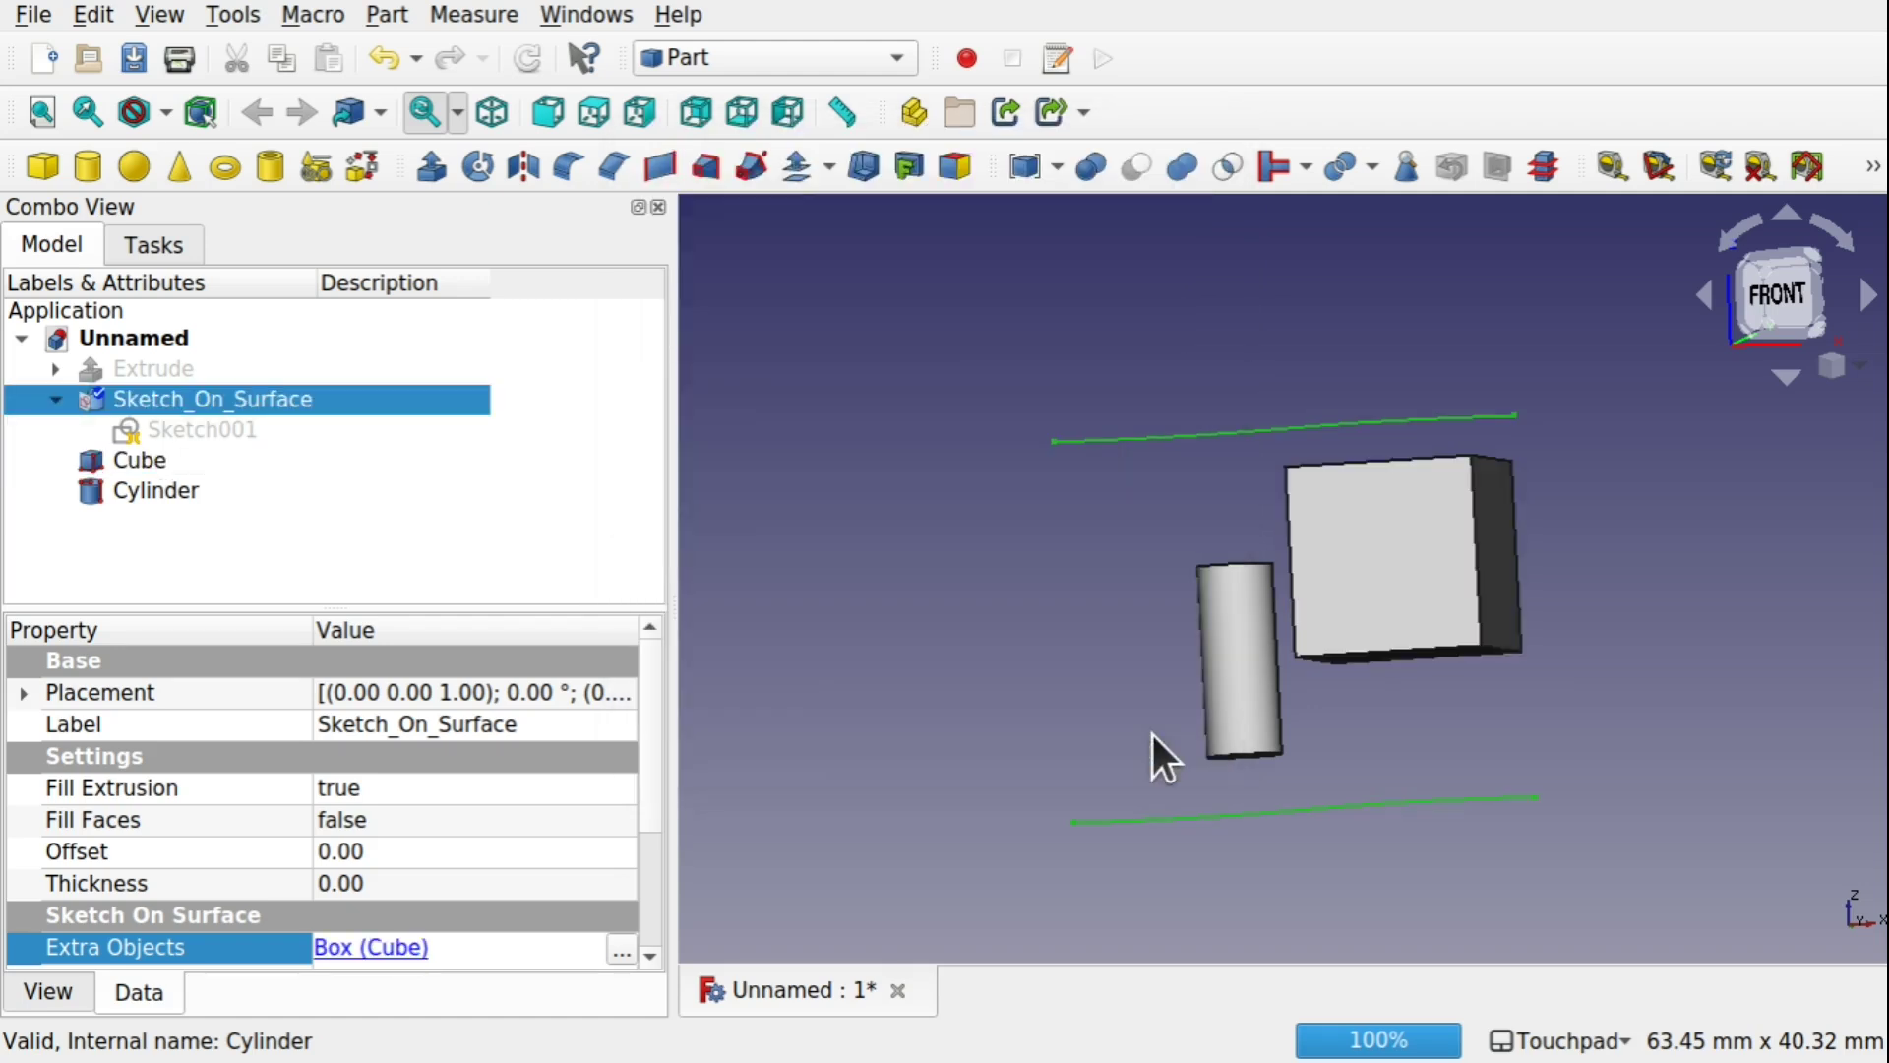
# Step: Hide the cube and examine its mapped wireframe in the Sketch_On_Surface result
pyautogui.moveTo(1399, 633); pyautogui.dragTo(1346, 435, button='middle')
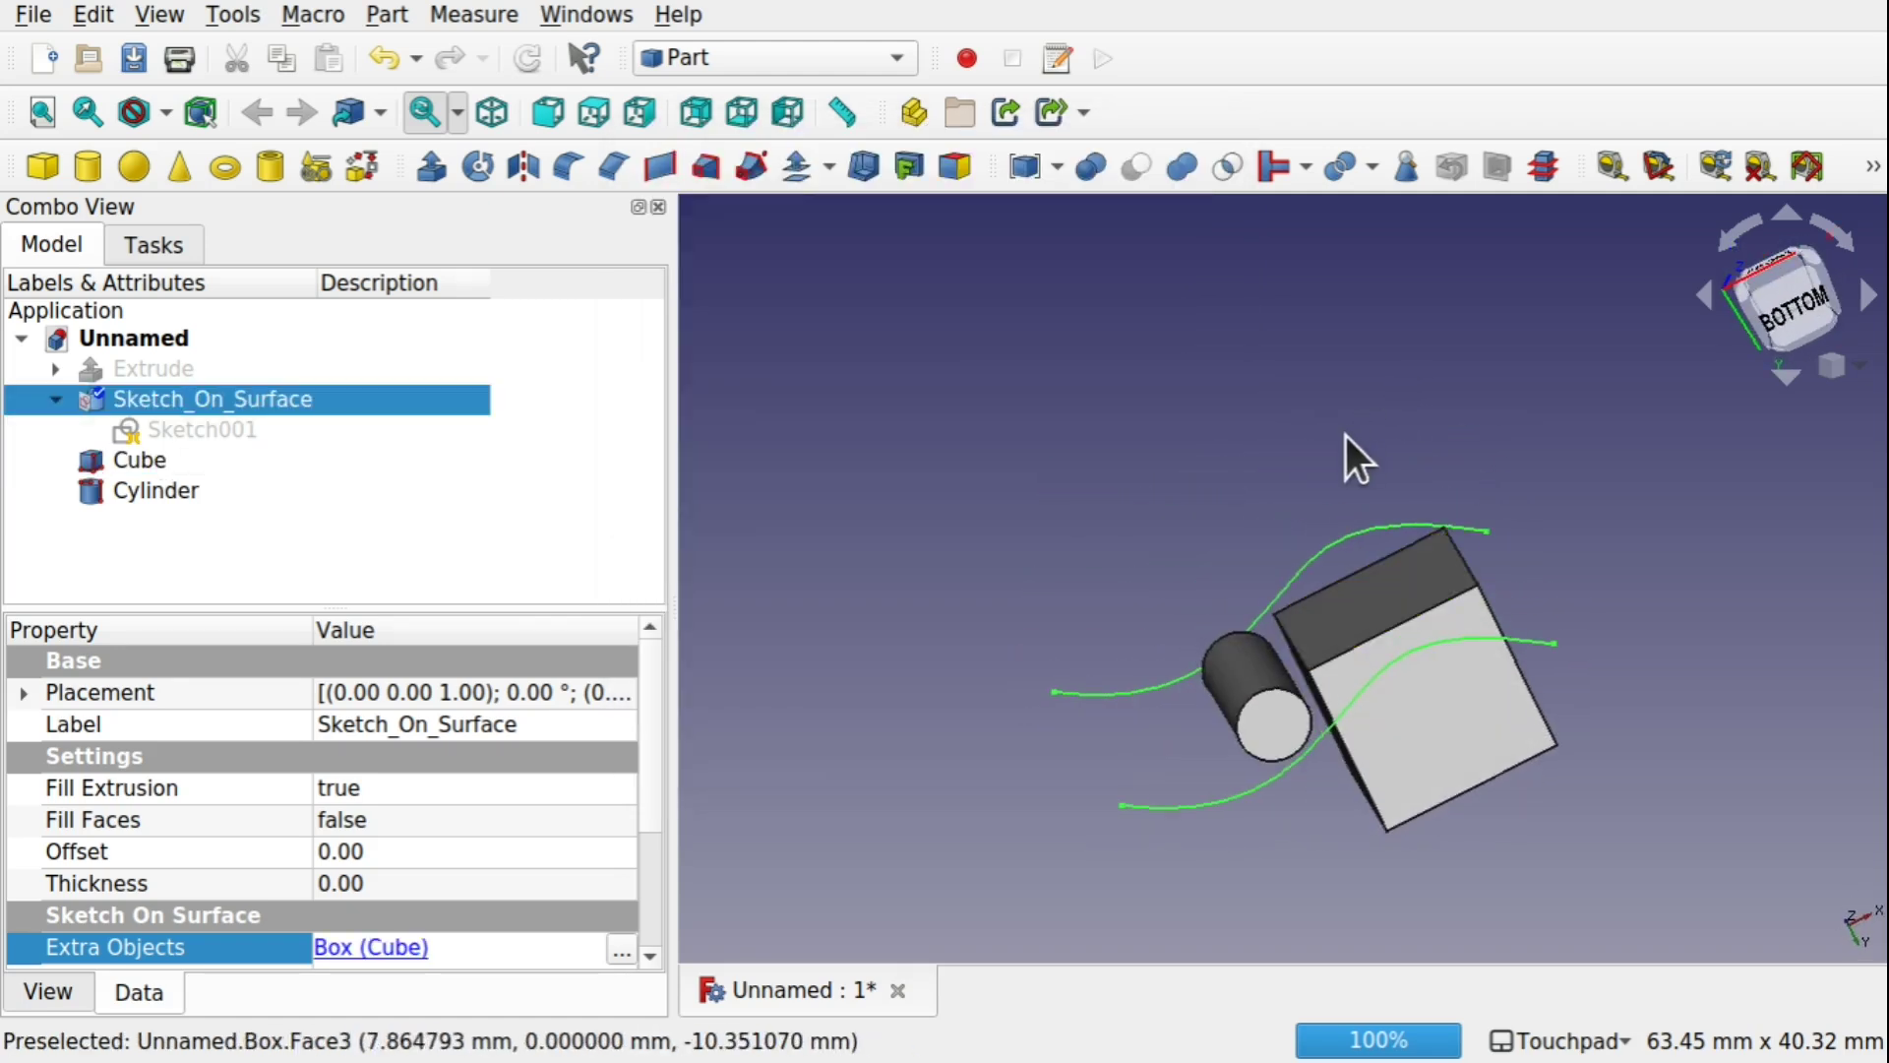
pyautogui.click(1225, 453)
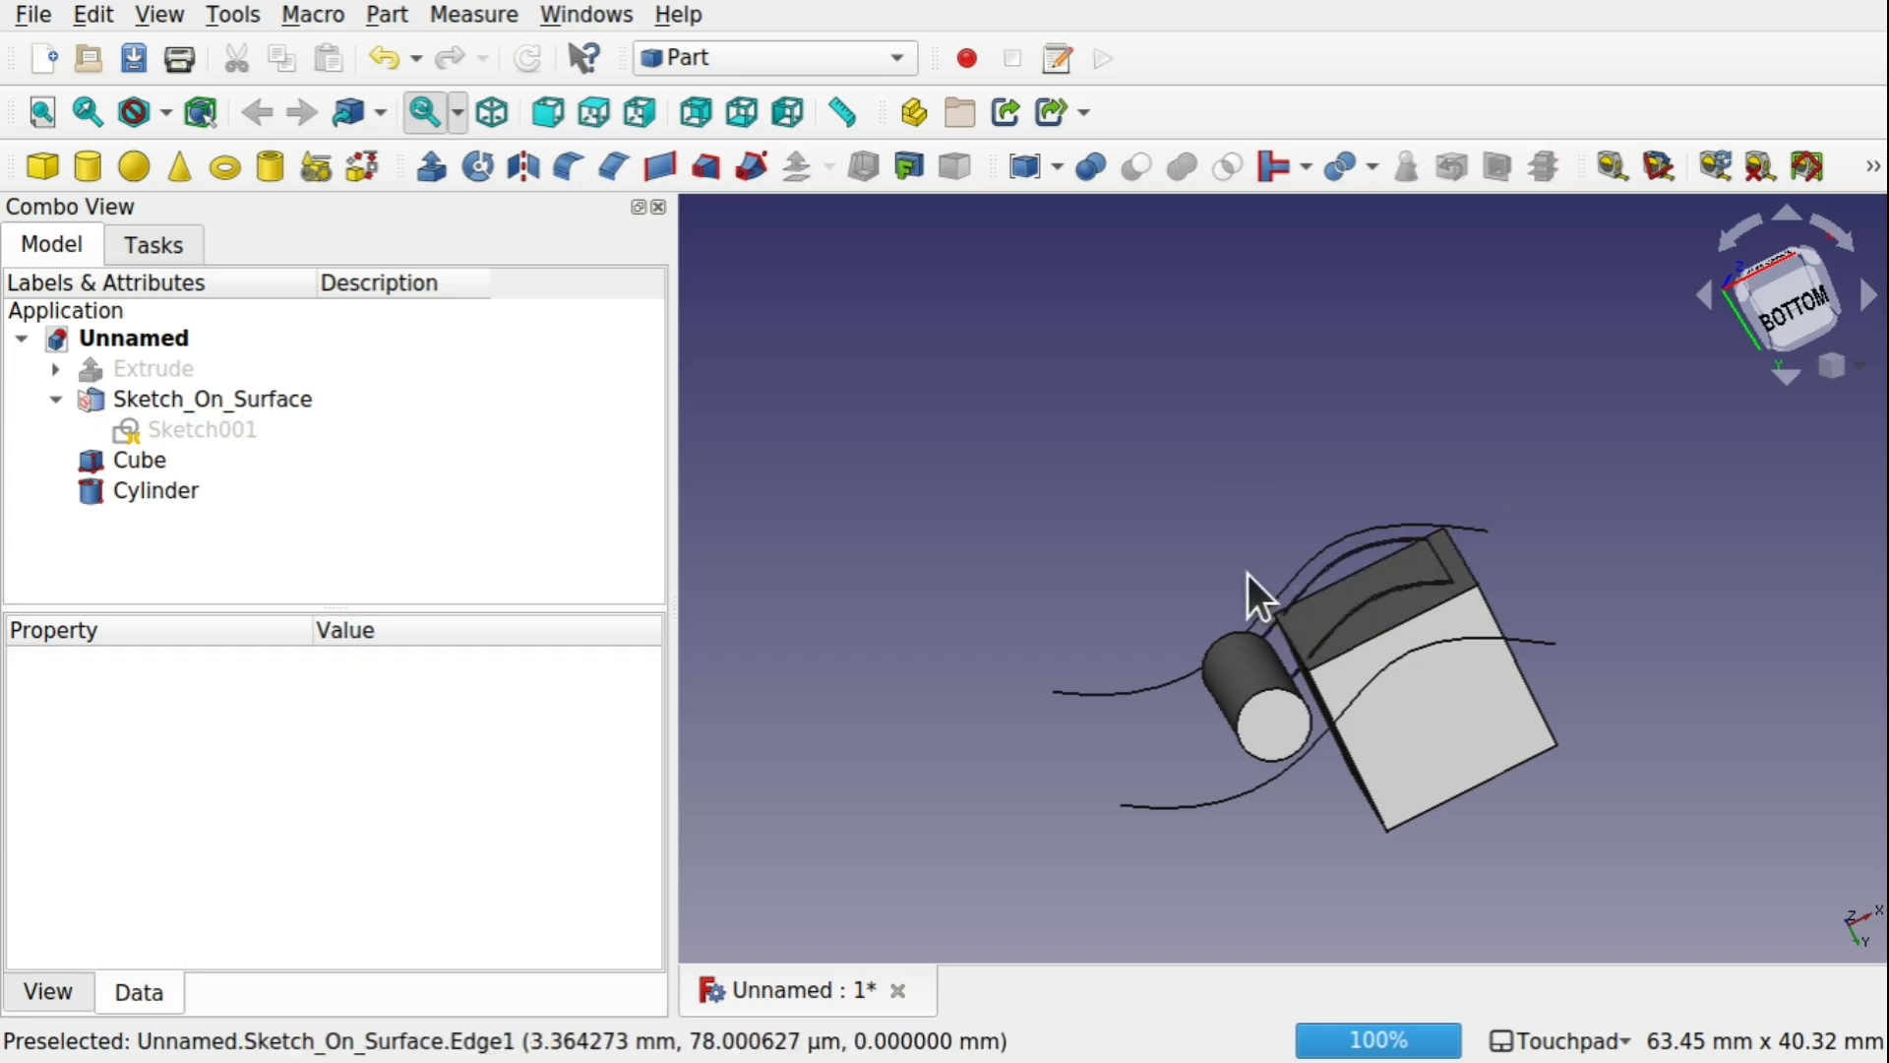
pyautogui.moveTo(1250, 574); pyautogui.dragTo(1265, 540, button='middle')
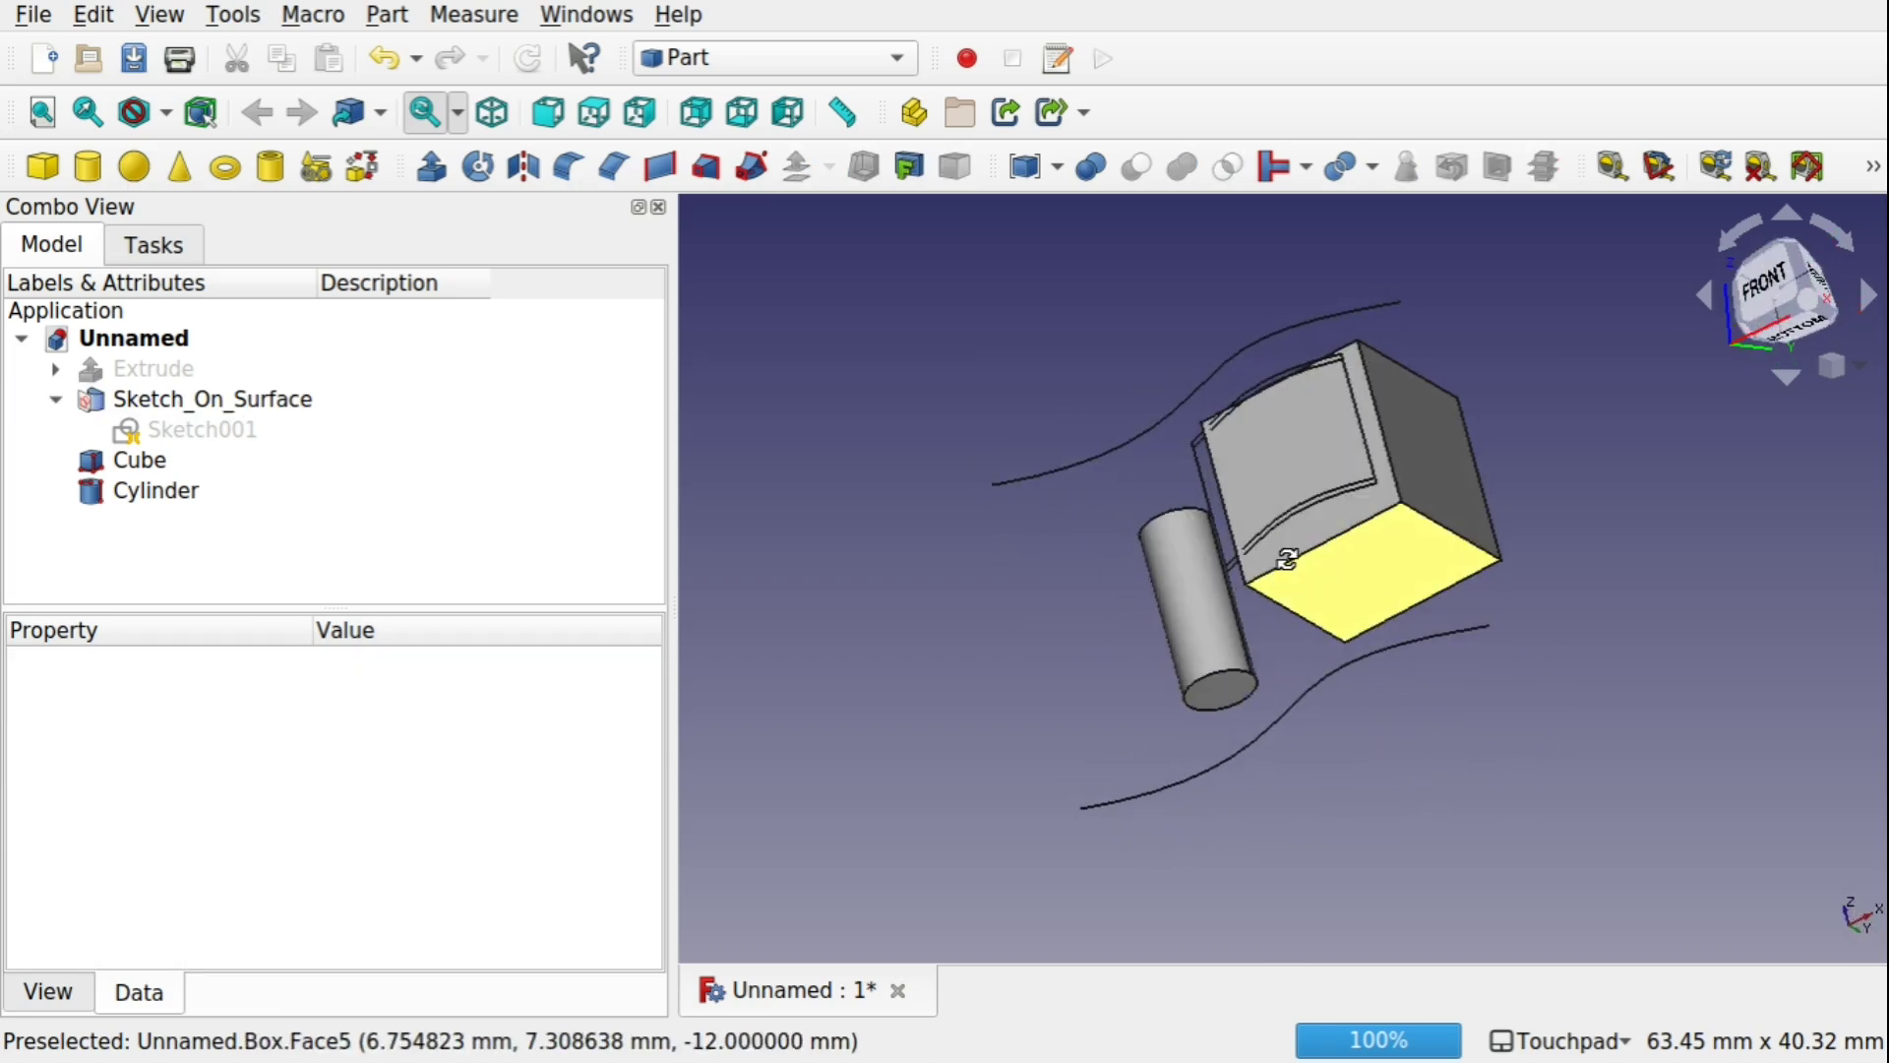
pyautogui.click(1370, 587)
pyautogui.press('space')
pyautogui.moveTo(1055, 518); pyautogui.dragTo(1261, 563, button='middle')
pyautogui.scroll(4, 1426, 511)
pyautogui.scroll(1, 1427, 512)
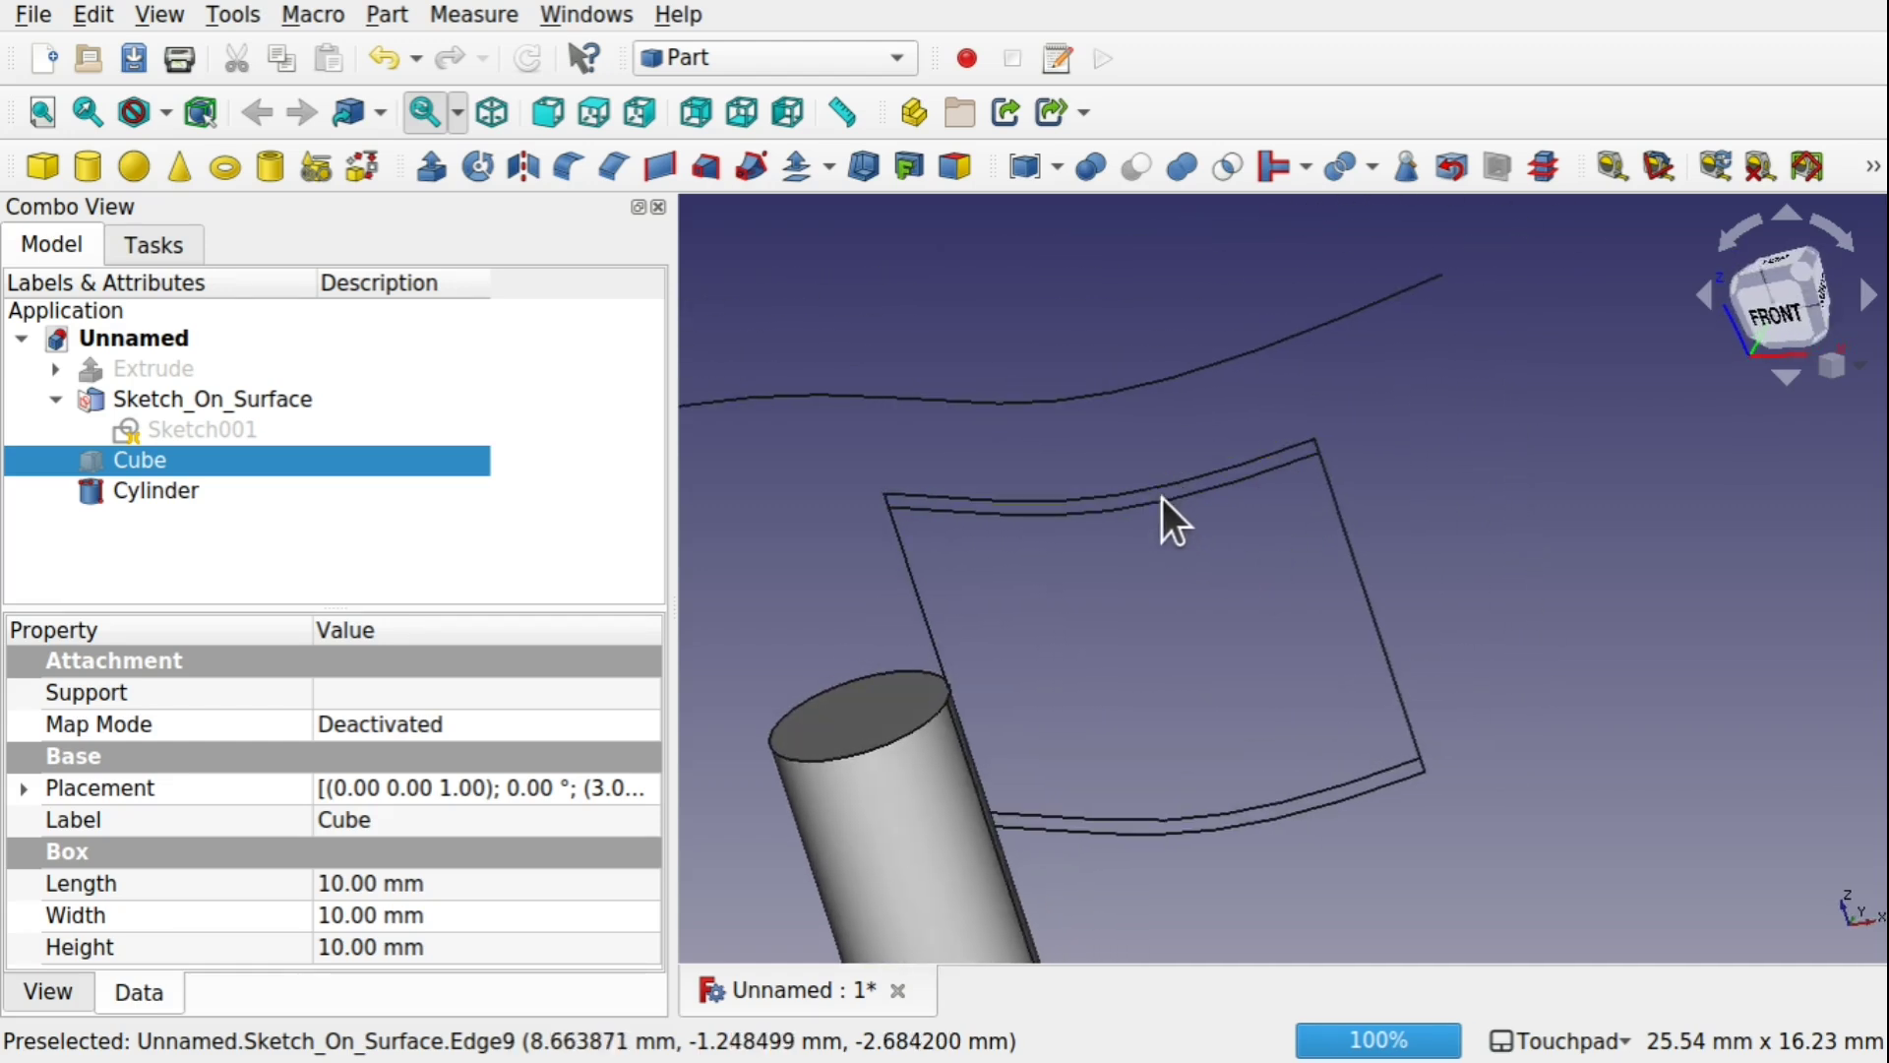
pyautogui.scroll(-4, 1218, 565)
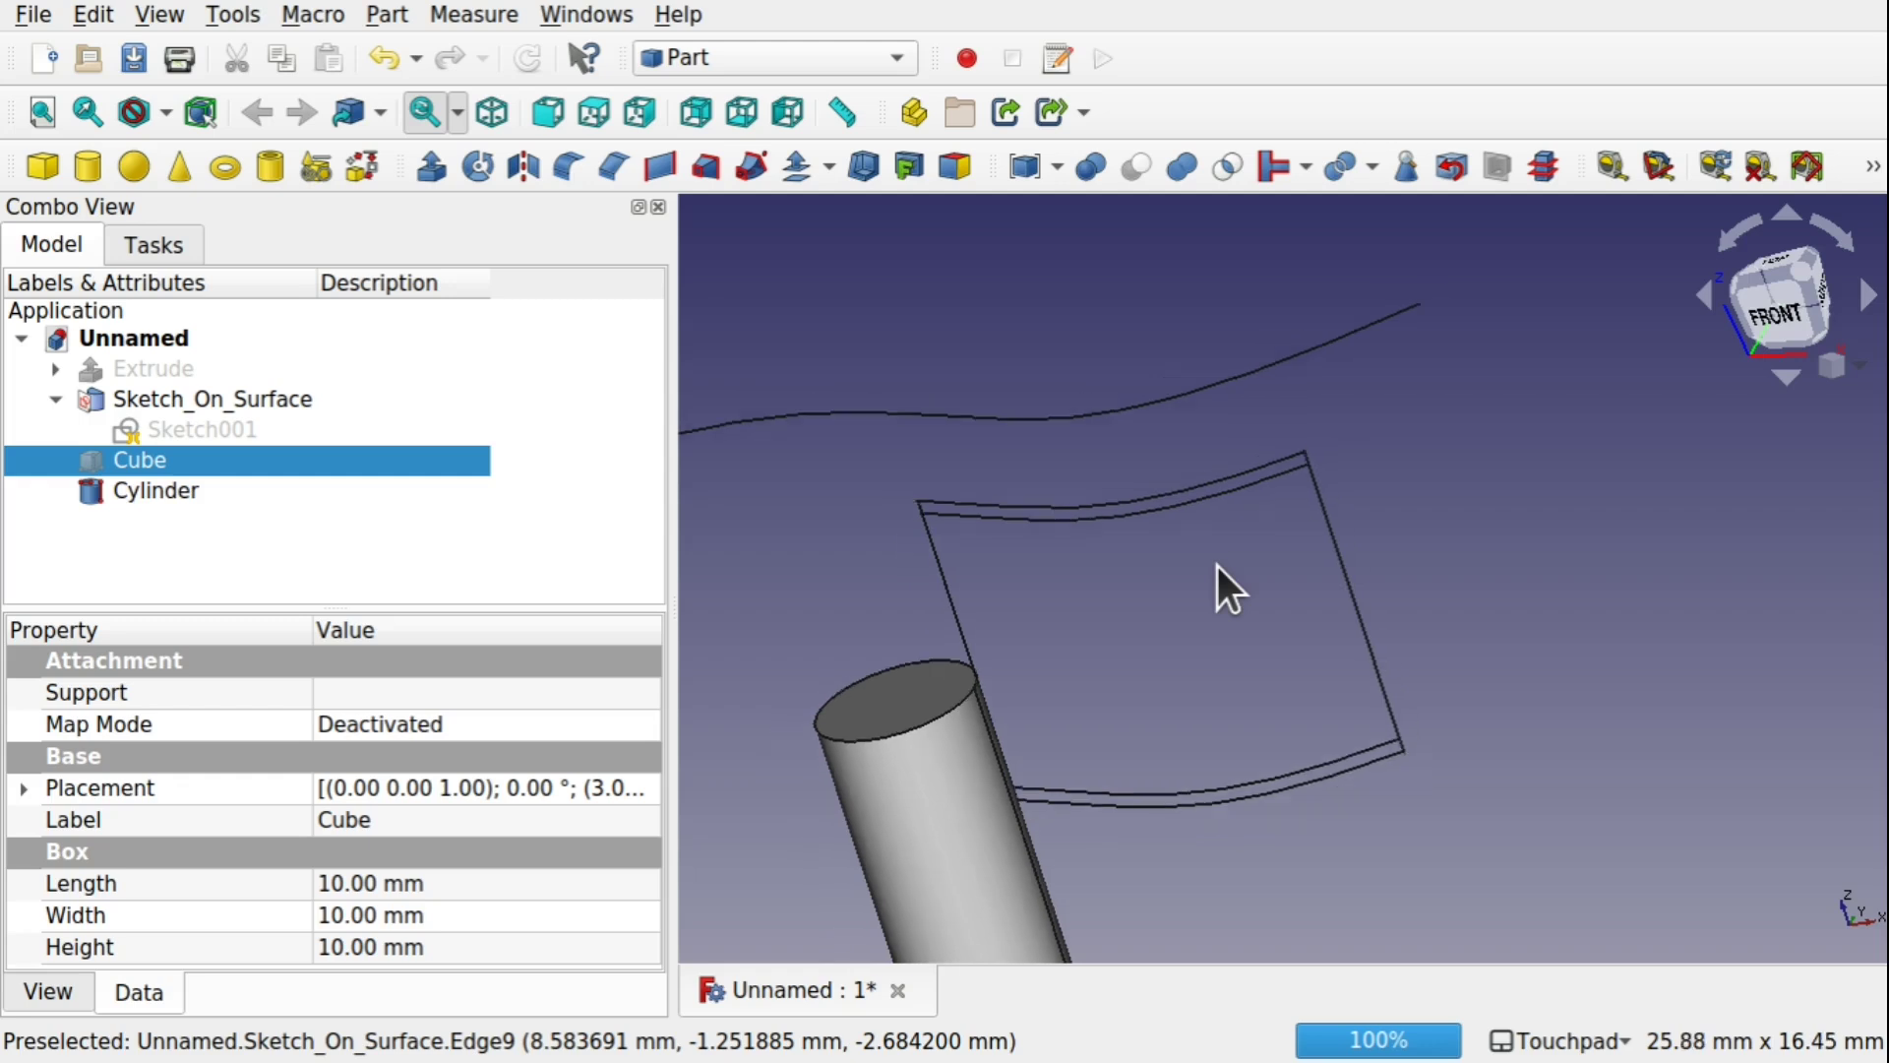
pyautogui.keyDown('shift'); pyautogui.moveTo(1184, 653); pyautogui.dragTo(1329, 437); pyautogui.keyUp('shift')
# Step: Add the Cylinder alongside the Cube in the extra objects of Sketch_On_Surface
pyautogui.click(1189, 695)
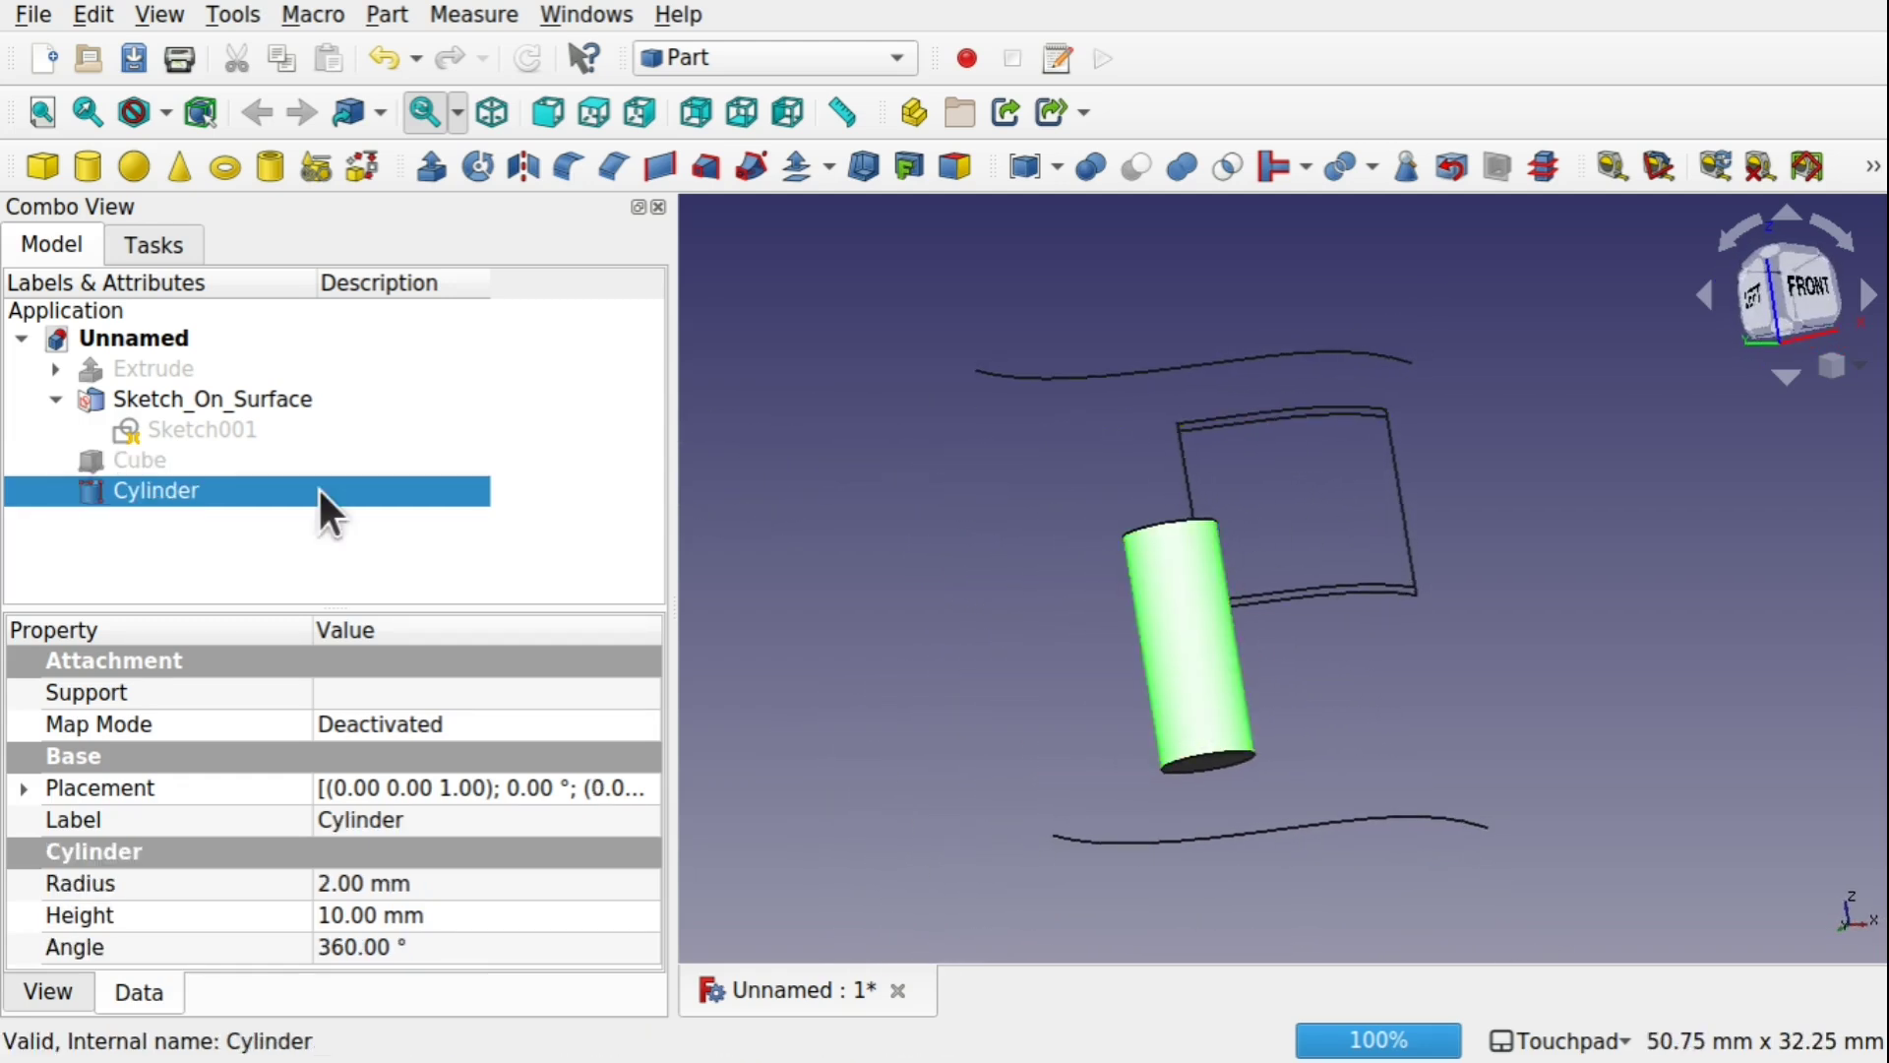
pyautogui.click(203, 398)
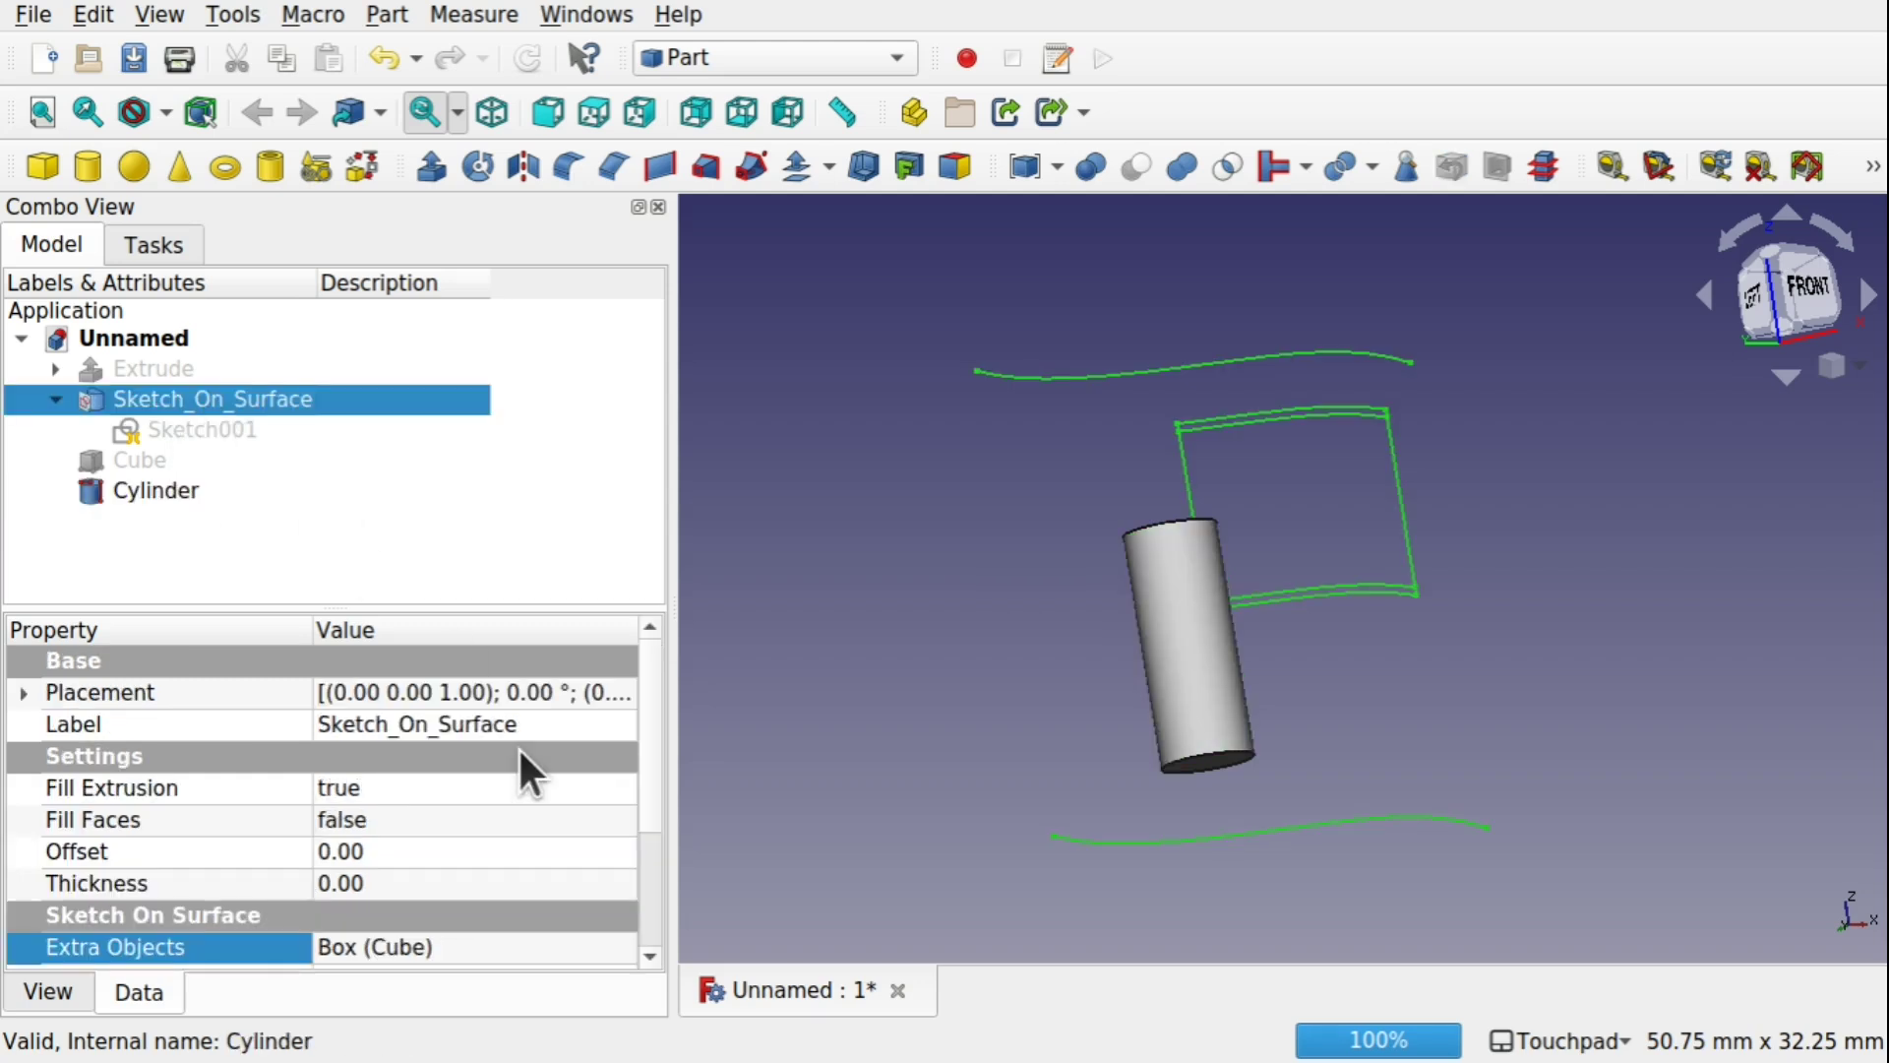
pyautogui.click(616, 946)
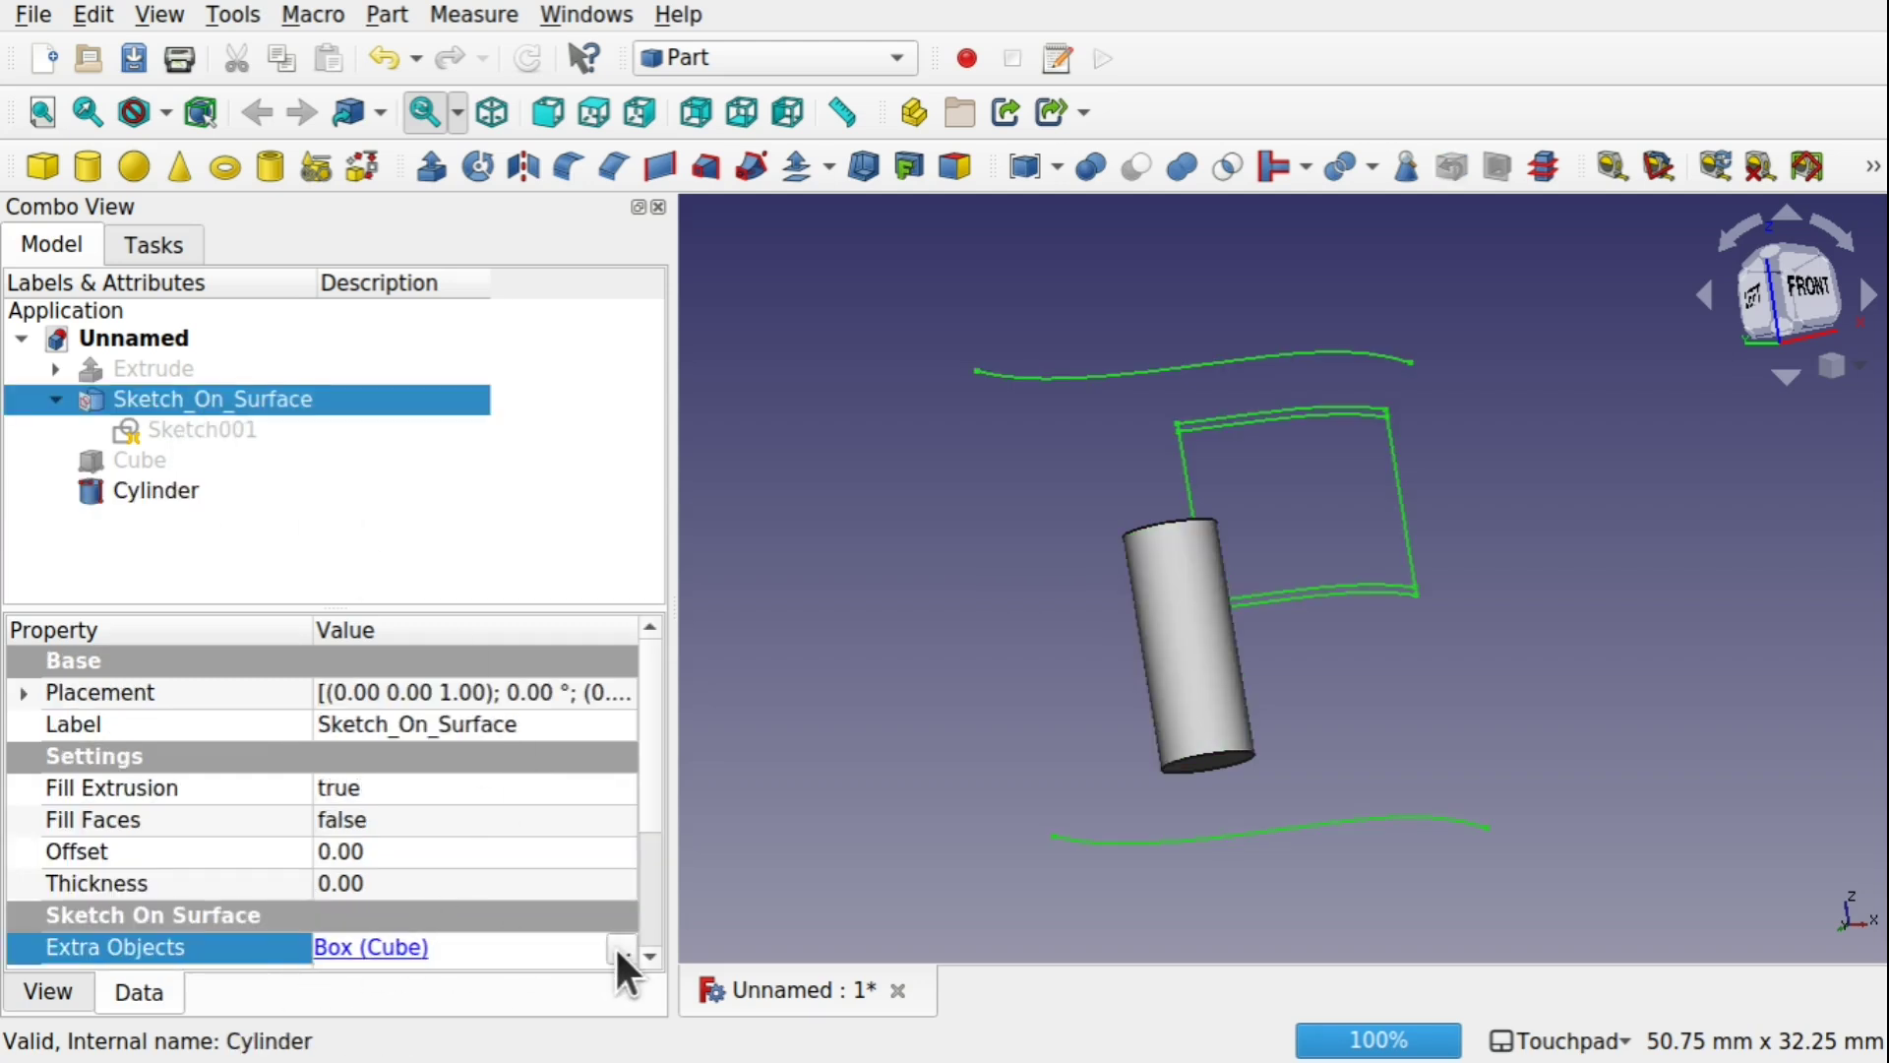
pyautogui.click(616, 946)
pyautogui.keyDown('ctrl'); pyautogui.click(816, 351); pyautogui.keyUp('ctrl')
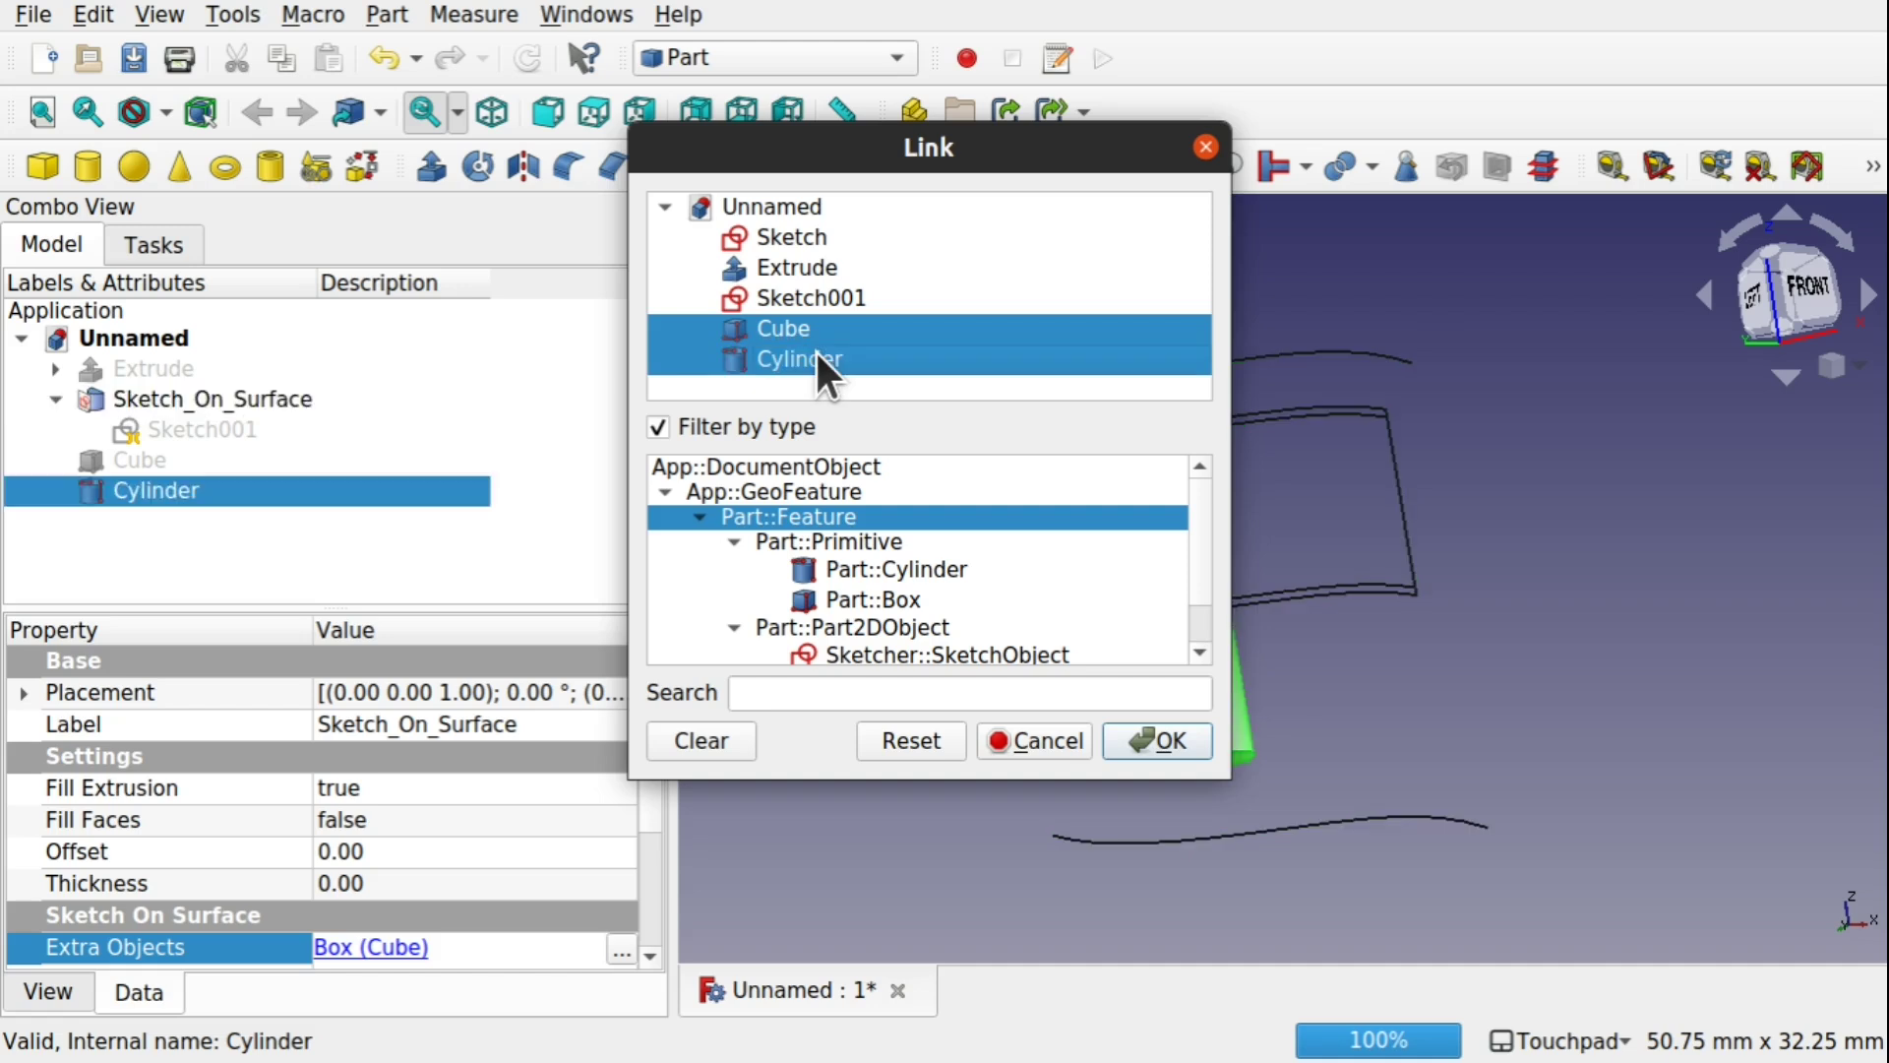
pyautogui.click(1161, 739)
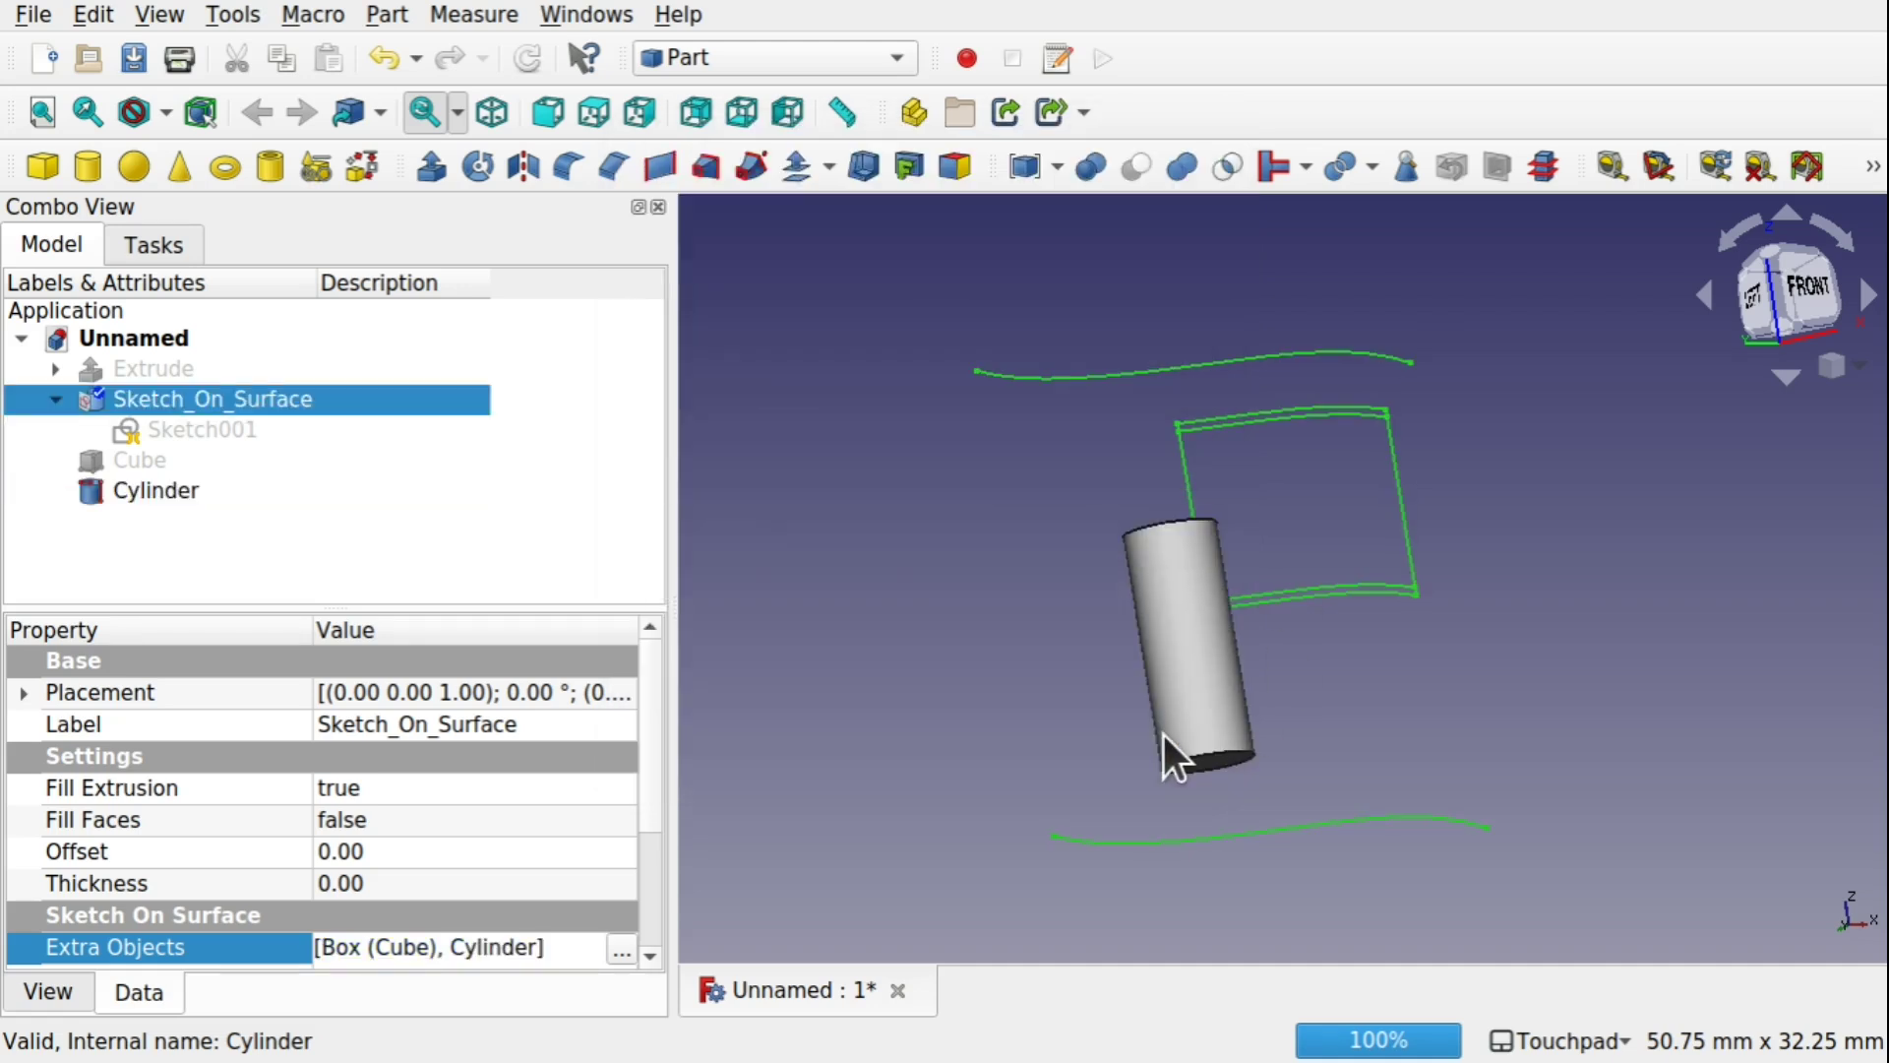
# Step: Hide the cylinder and inspect the mapped geometry it contributes to Sketch_On_Surface
pyautogui.click(1005, 725)
pyautogui.keyDown('alt'); pyautogui.moveTo(1246, 734); pyautogui.dragTo(1228, 781); pyautogui.keyUp('alt')
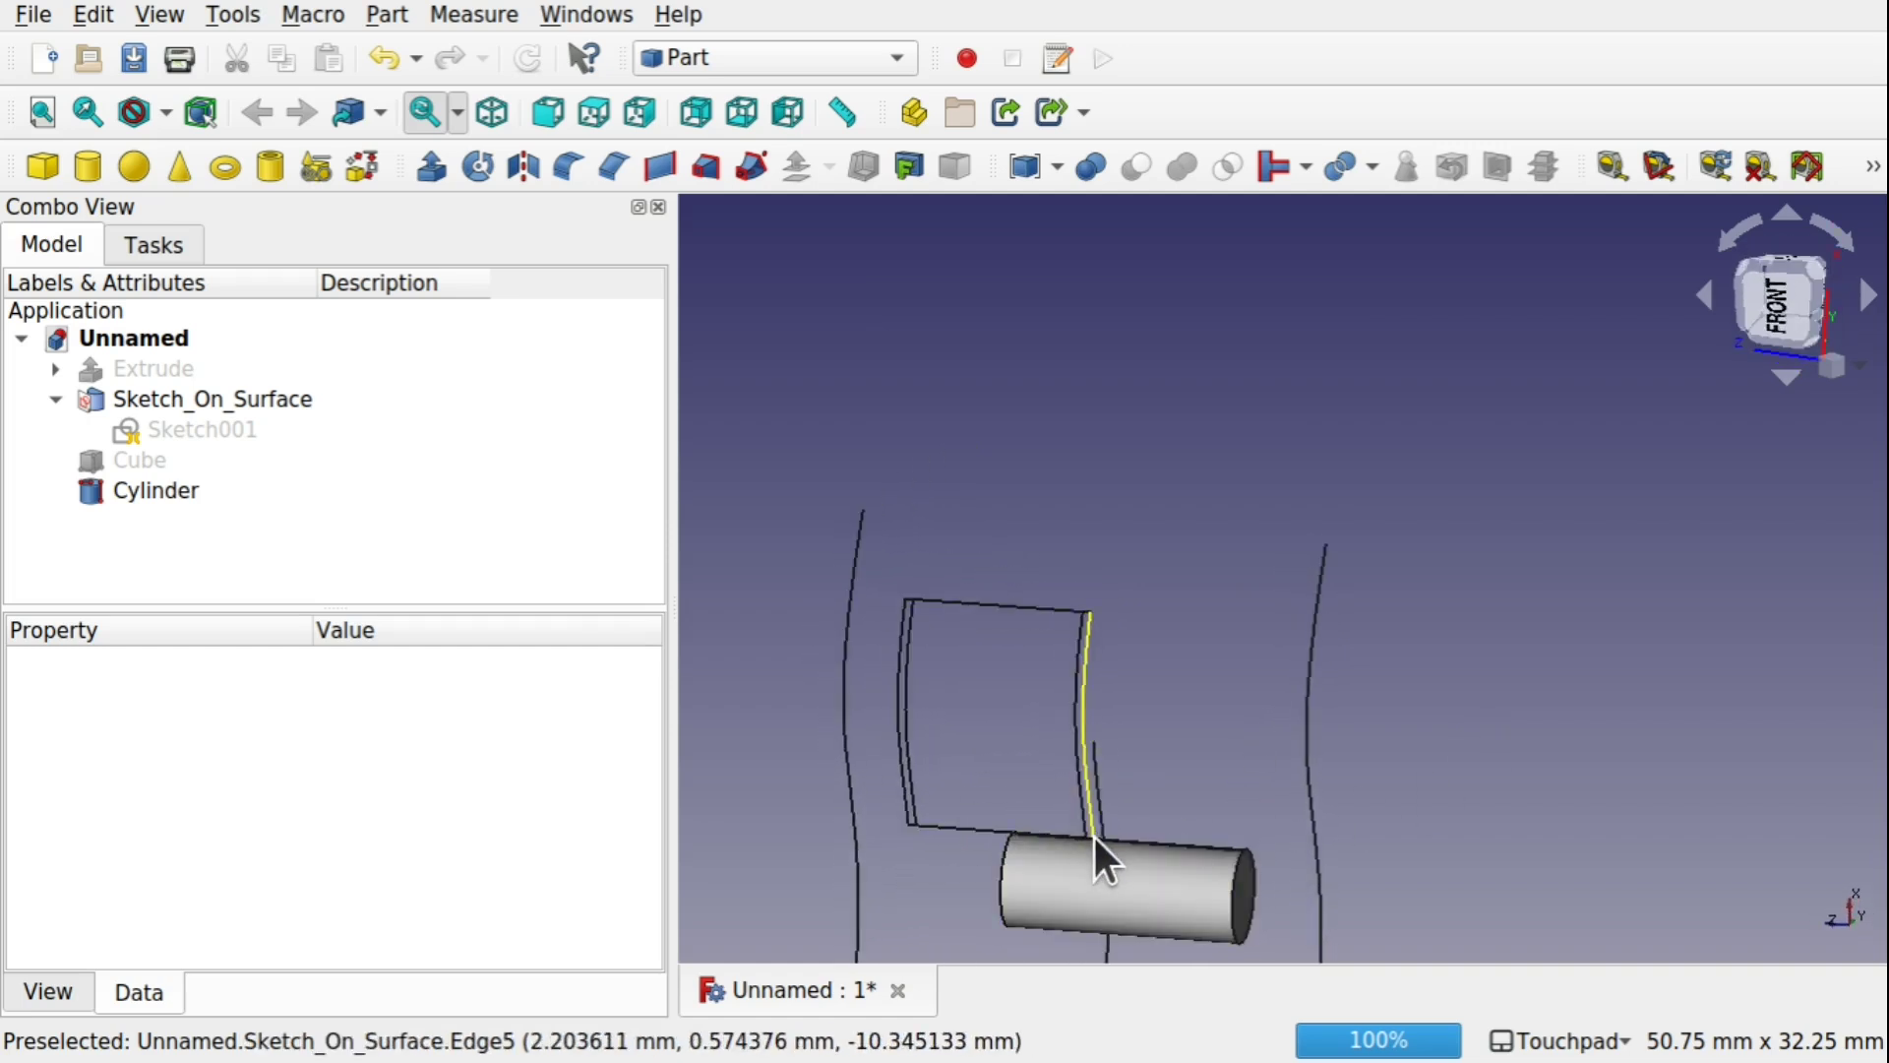
pyautogui.moveTo(1130, 633)
pyautogui.keyDown('alt'); pyautogui.mouseDown()
pyautogui.moveTo(1167, 788)
pyautogui.moveTo(1232, 700)
pyautogui.moveTo(1239, 476)
pyautogui.moveTo(1362, 755)
pyautogui.moveTo(924, 869)
pyautogui.moveTo(1219, 636)
pyautogui.moveTo(1252, 711)
pyautogui.moveTo(1290, 653)
pyautogui.mouseUp(); pyautogui.keyUp('alt')
pyautogui.click(1233, 700)
pyautogui.press('space')
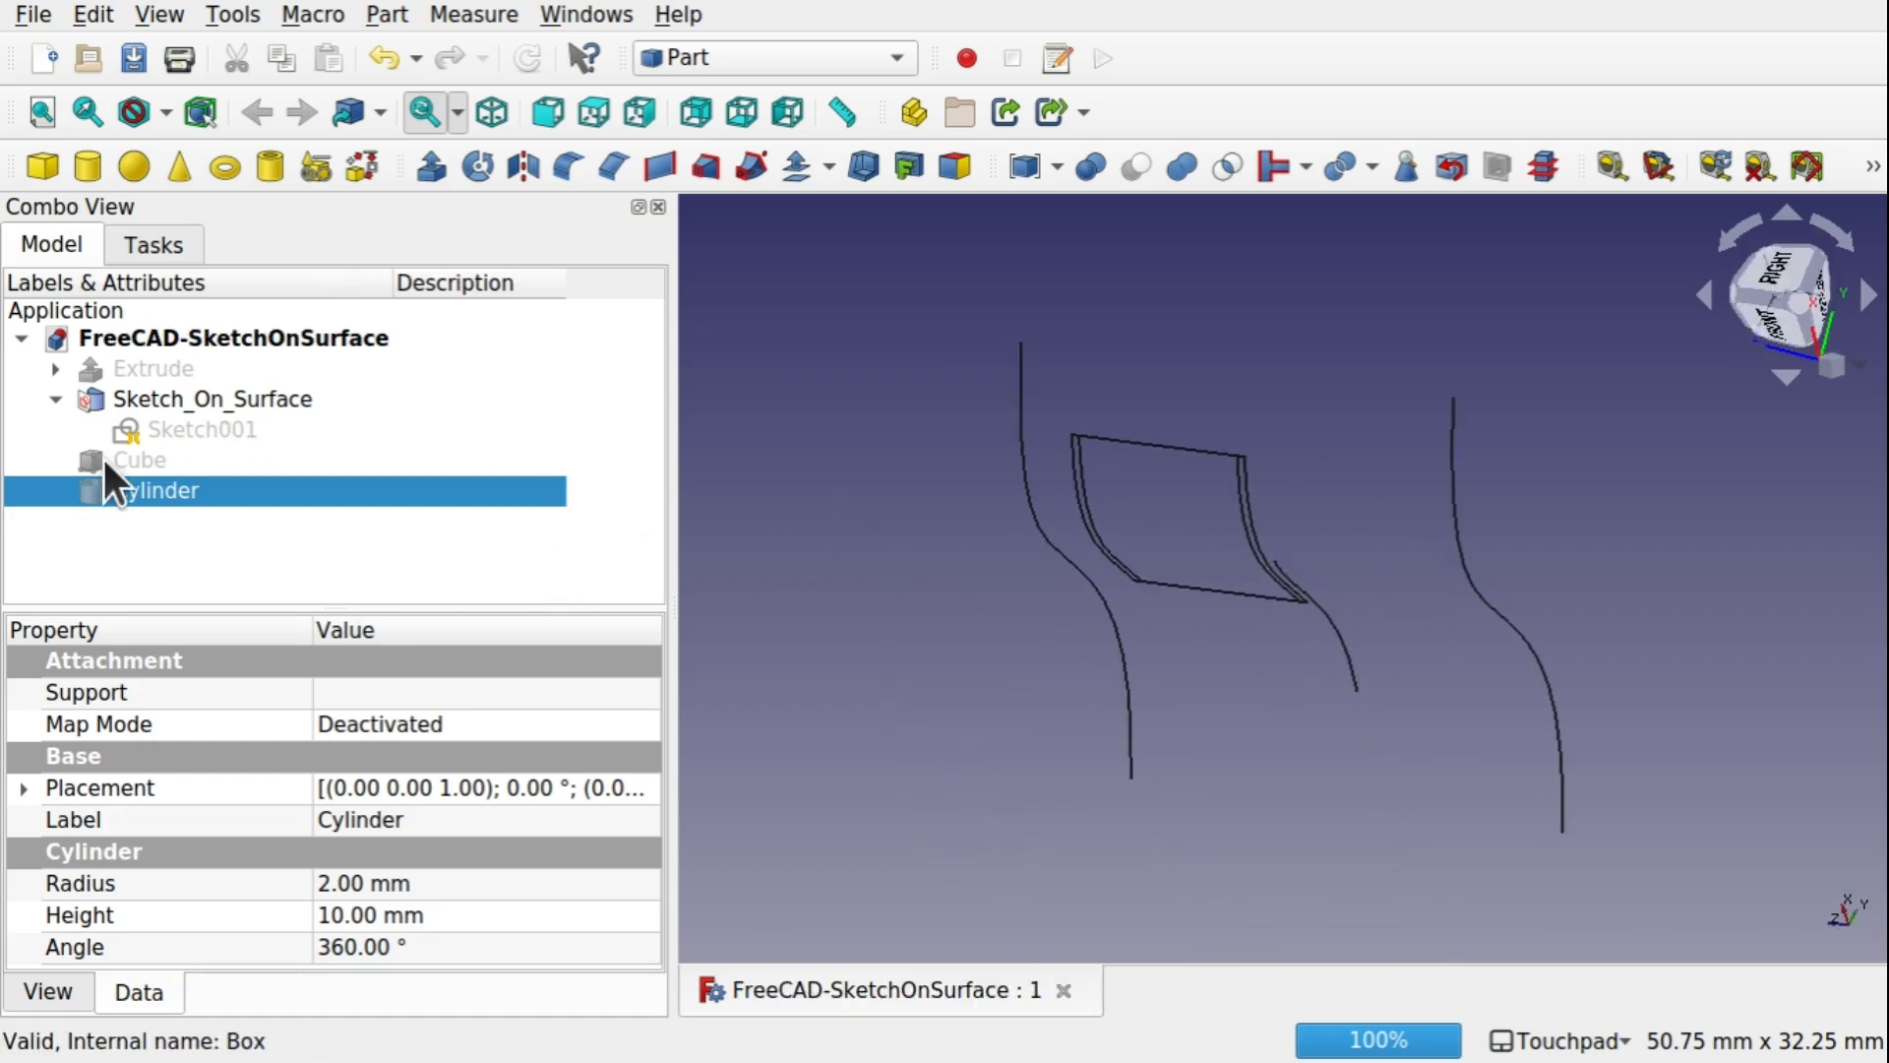
# Step: Delete the Cylinder and the Cube despite their link to Sketch_On_Surface
pyautogui.press('Delete')
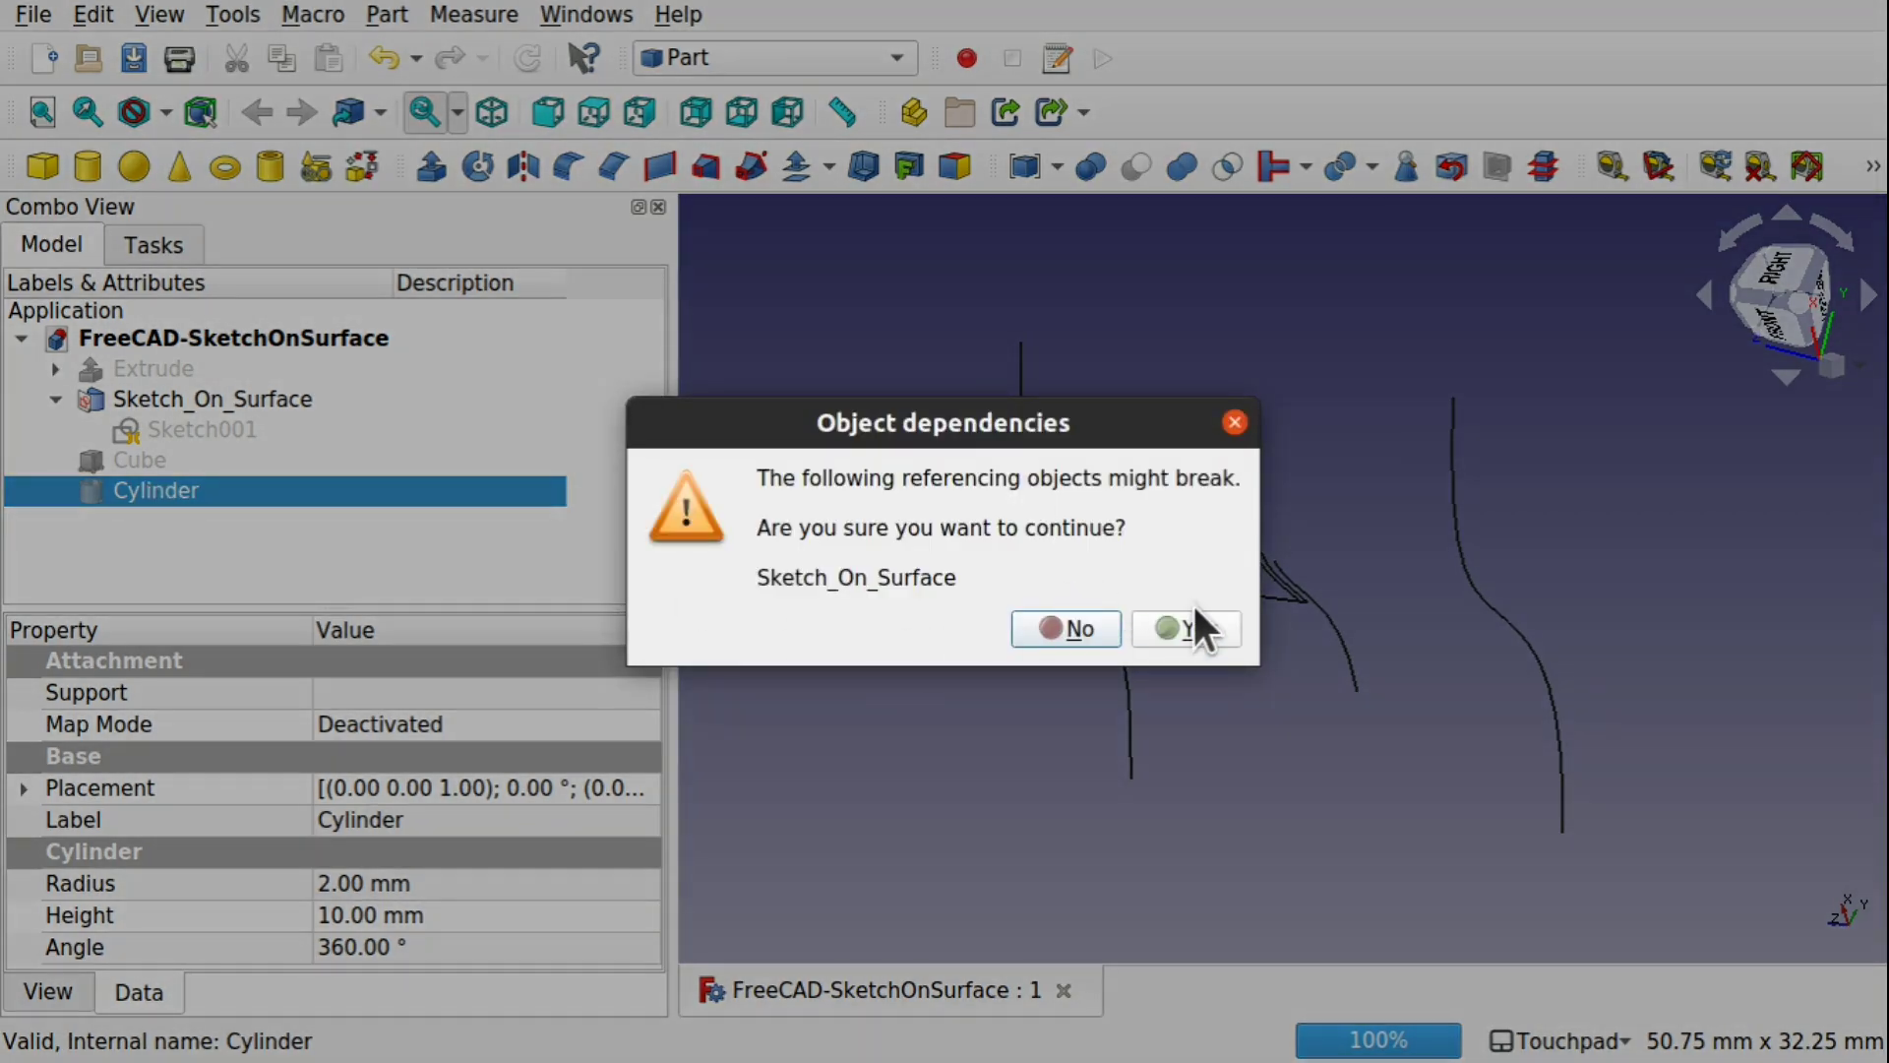
pyautogui.click(1191, 626)
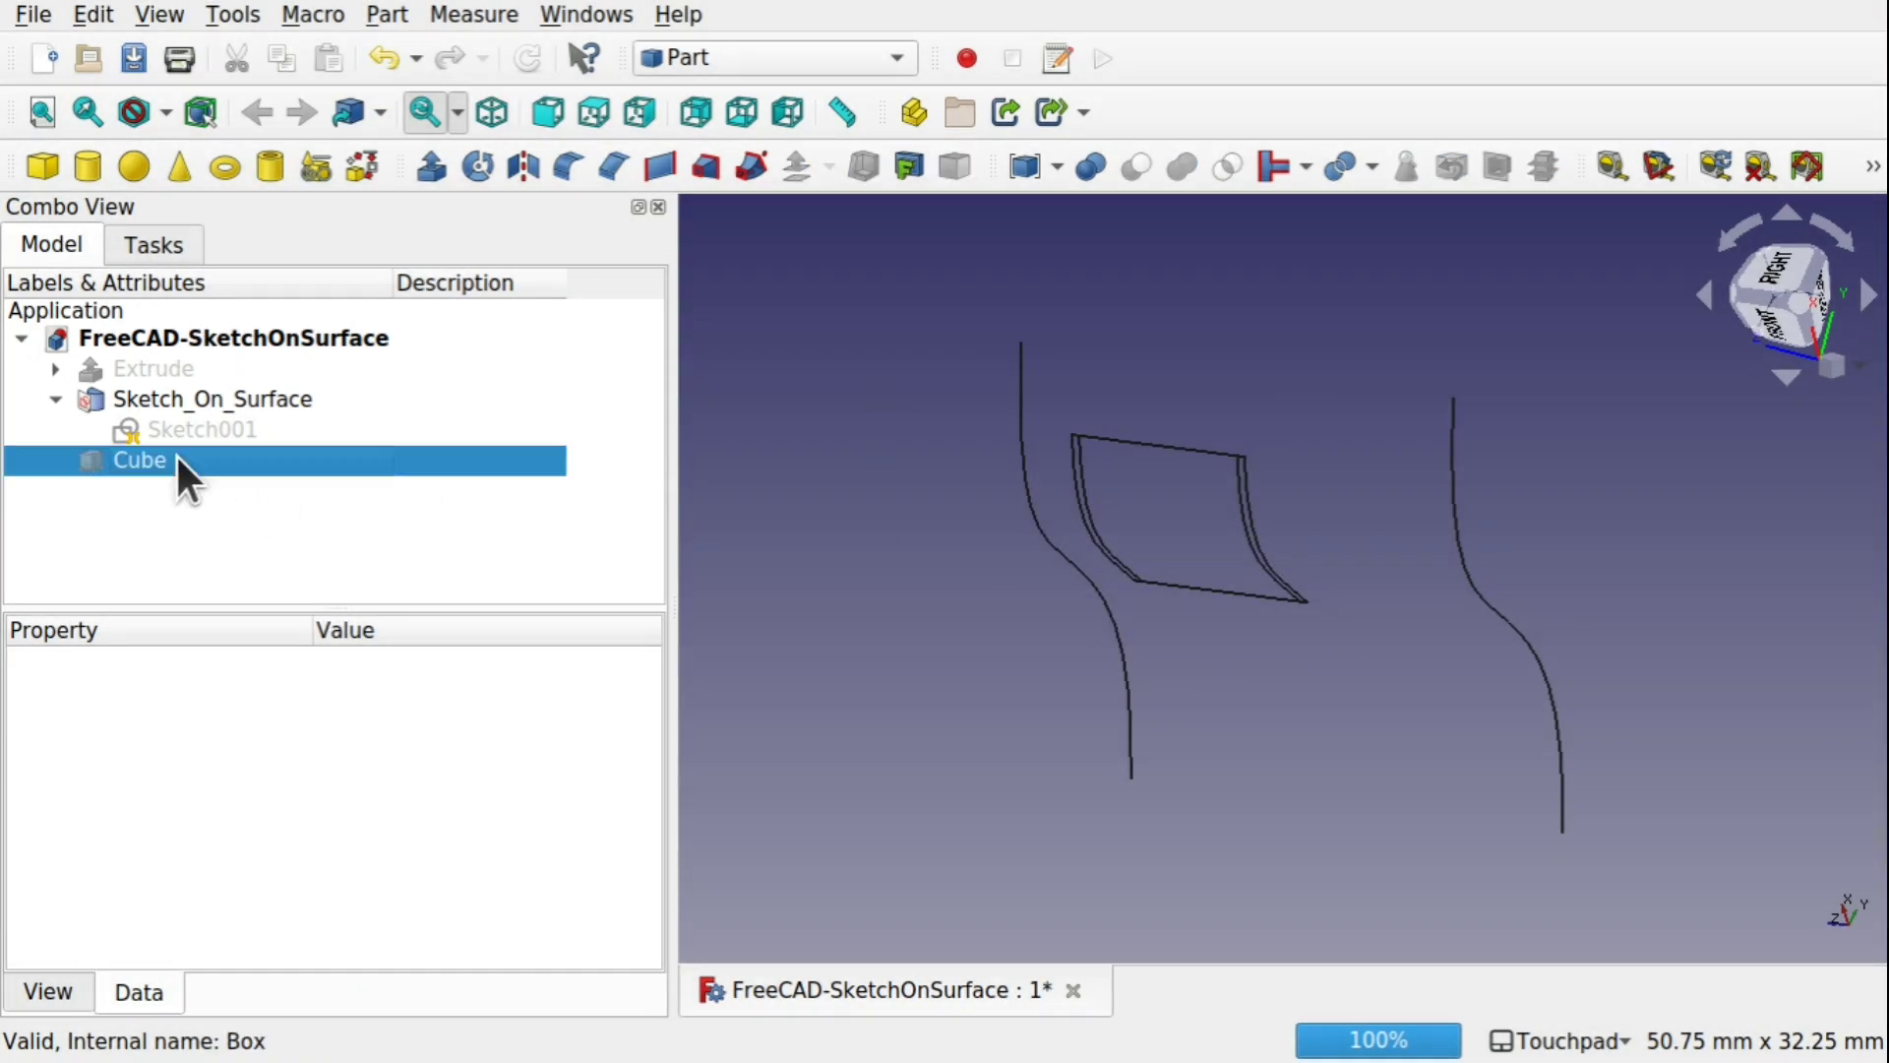
pyautogui.press('Delete')
pyautogui.click(1188, 628)
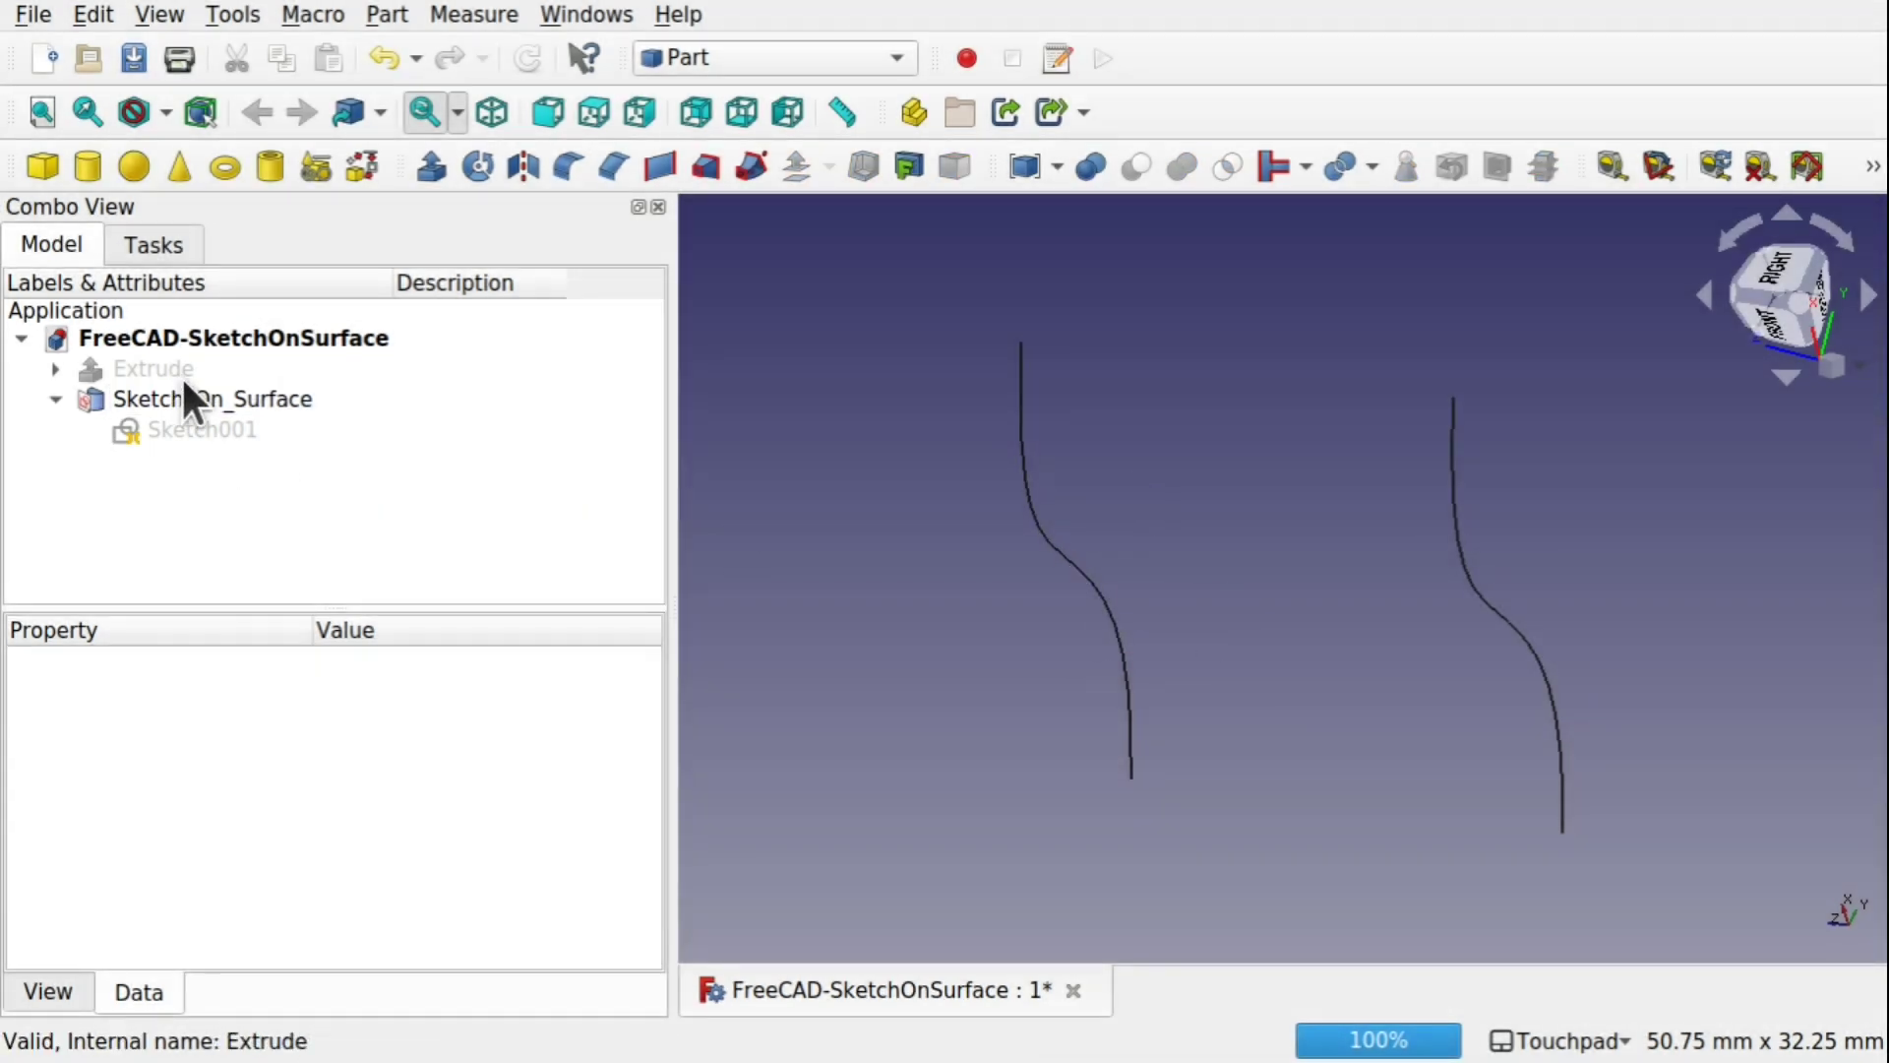
# Step: Review the properties of Extrude and Sketch_On_Surface, and hide the Extrude surface so only the mapped curves show
pyautogui.click(183, 377)
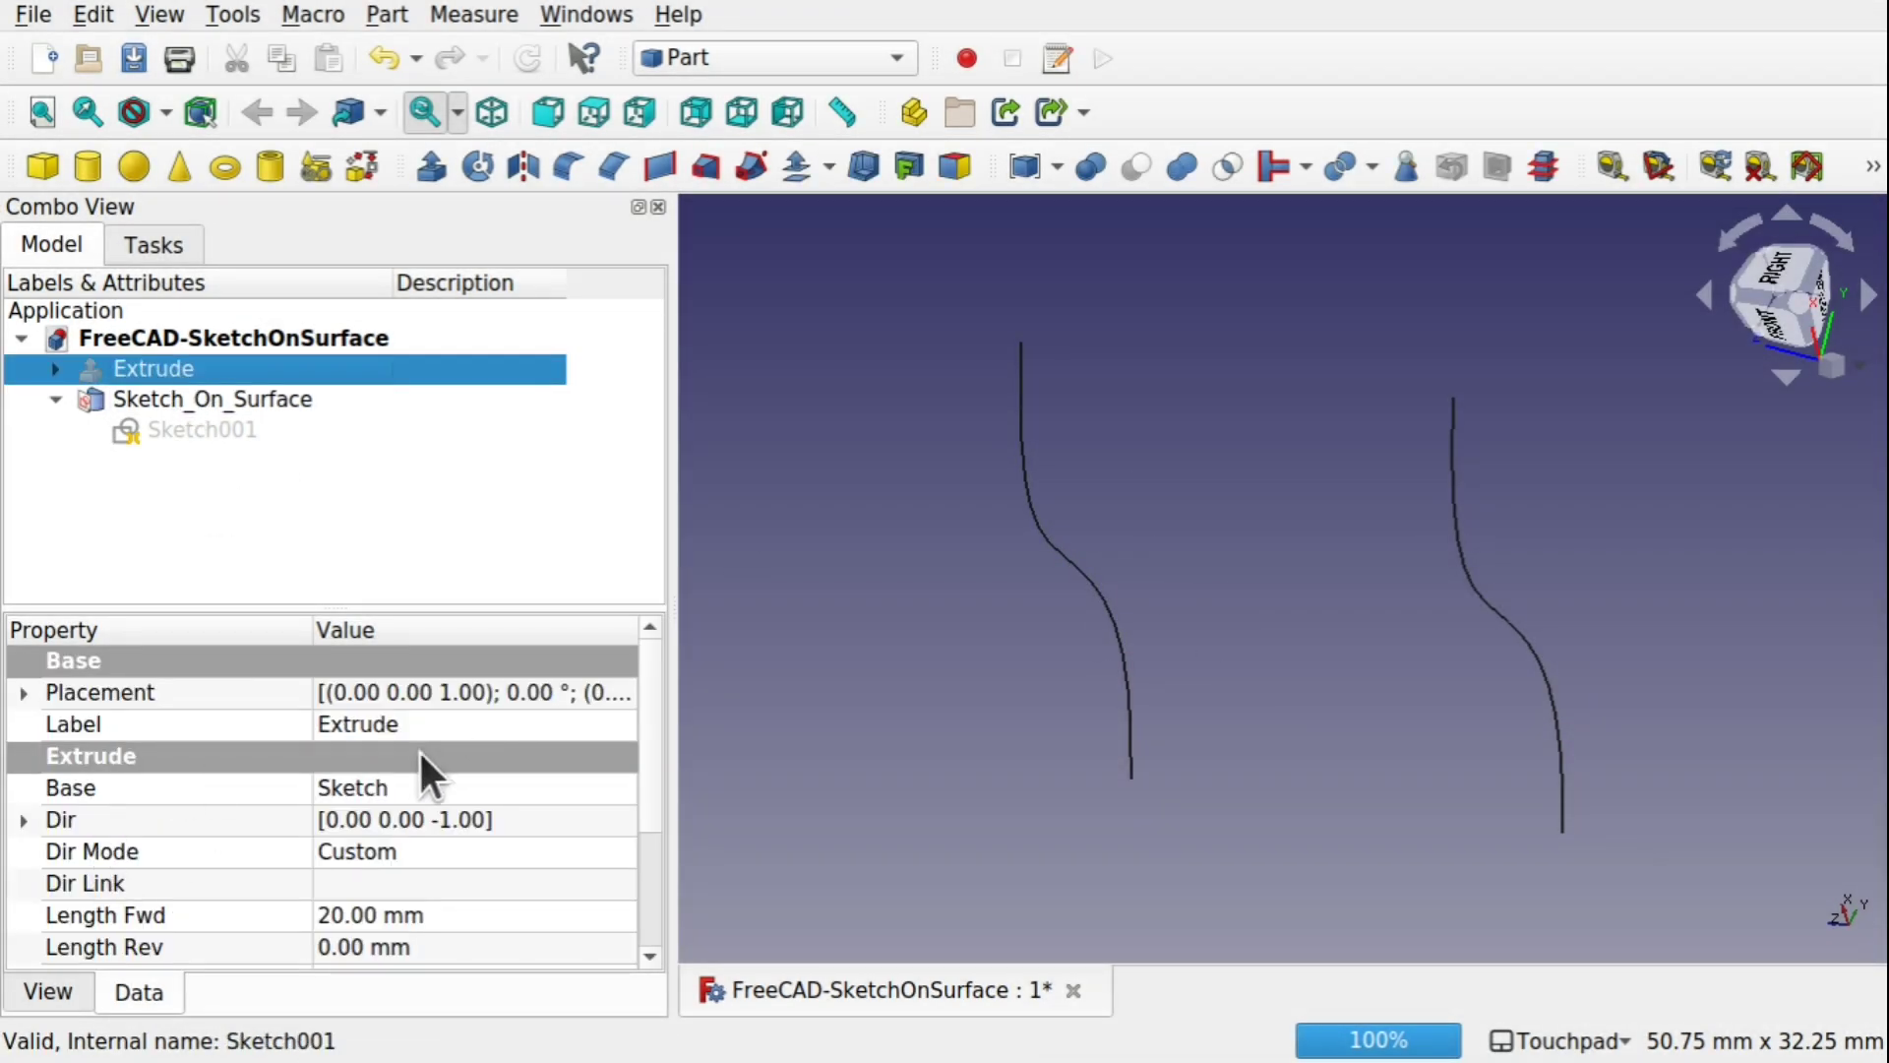
pyautogui.click(225, 402)
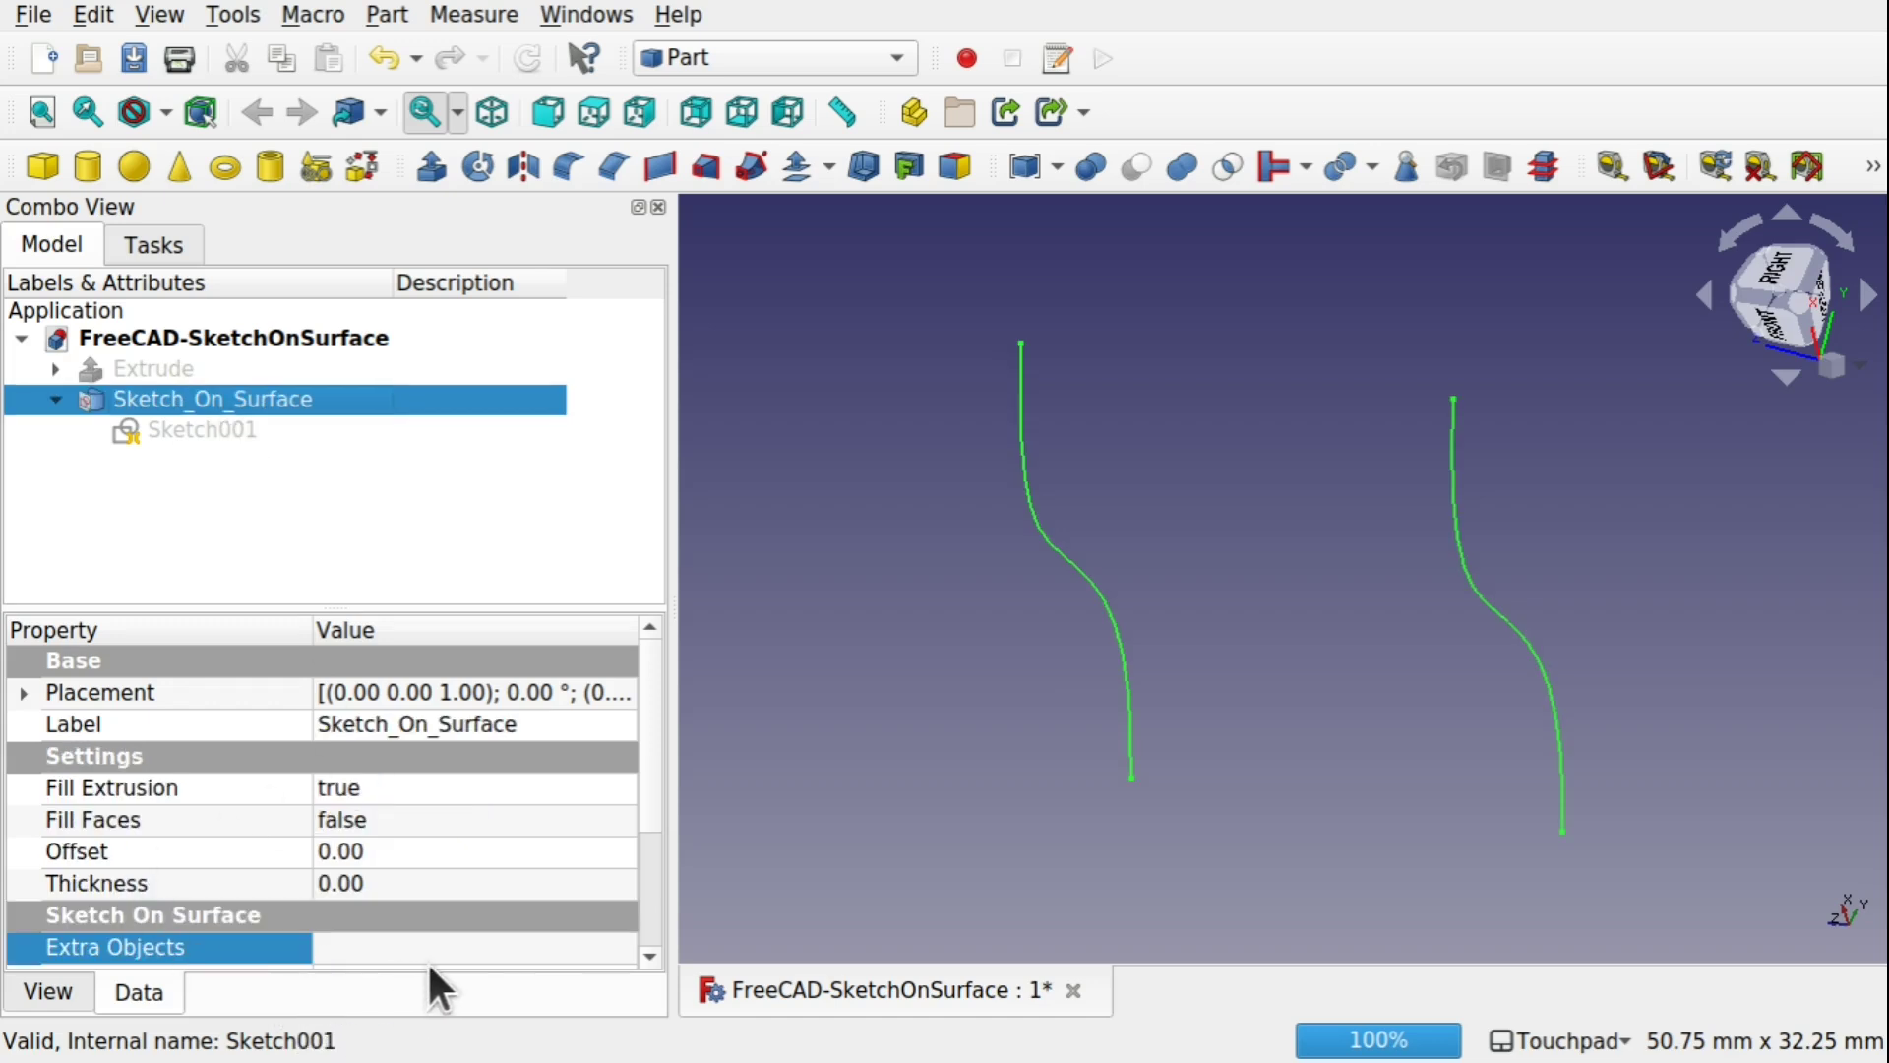
pyautogui.click(143, 365)
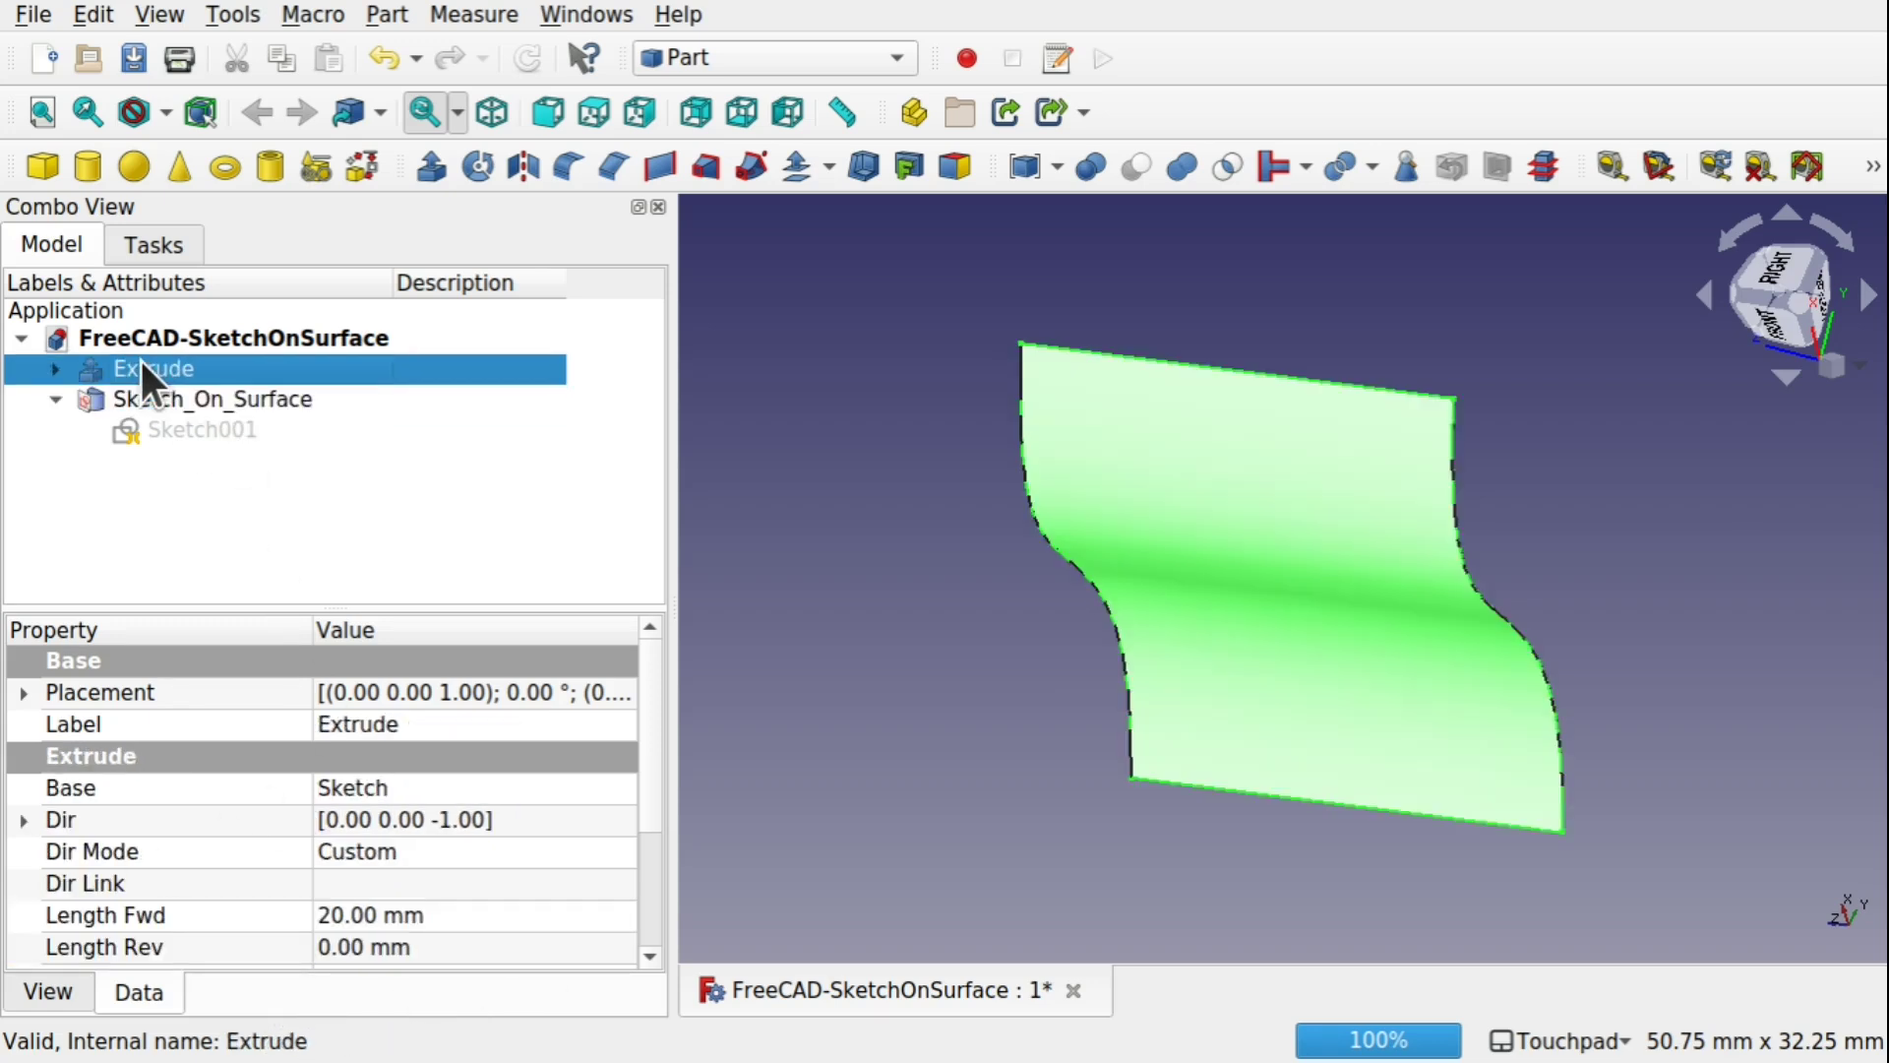
pyautogui.press('space')
pyautogui.click(1316, 638)
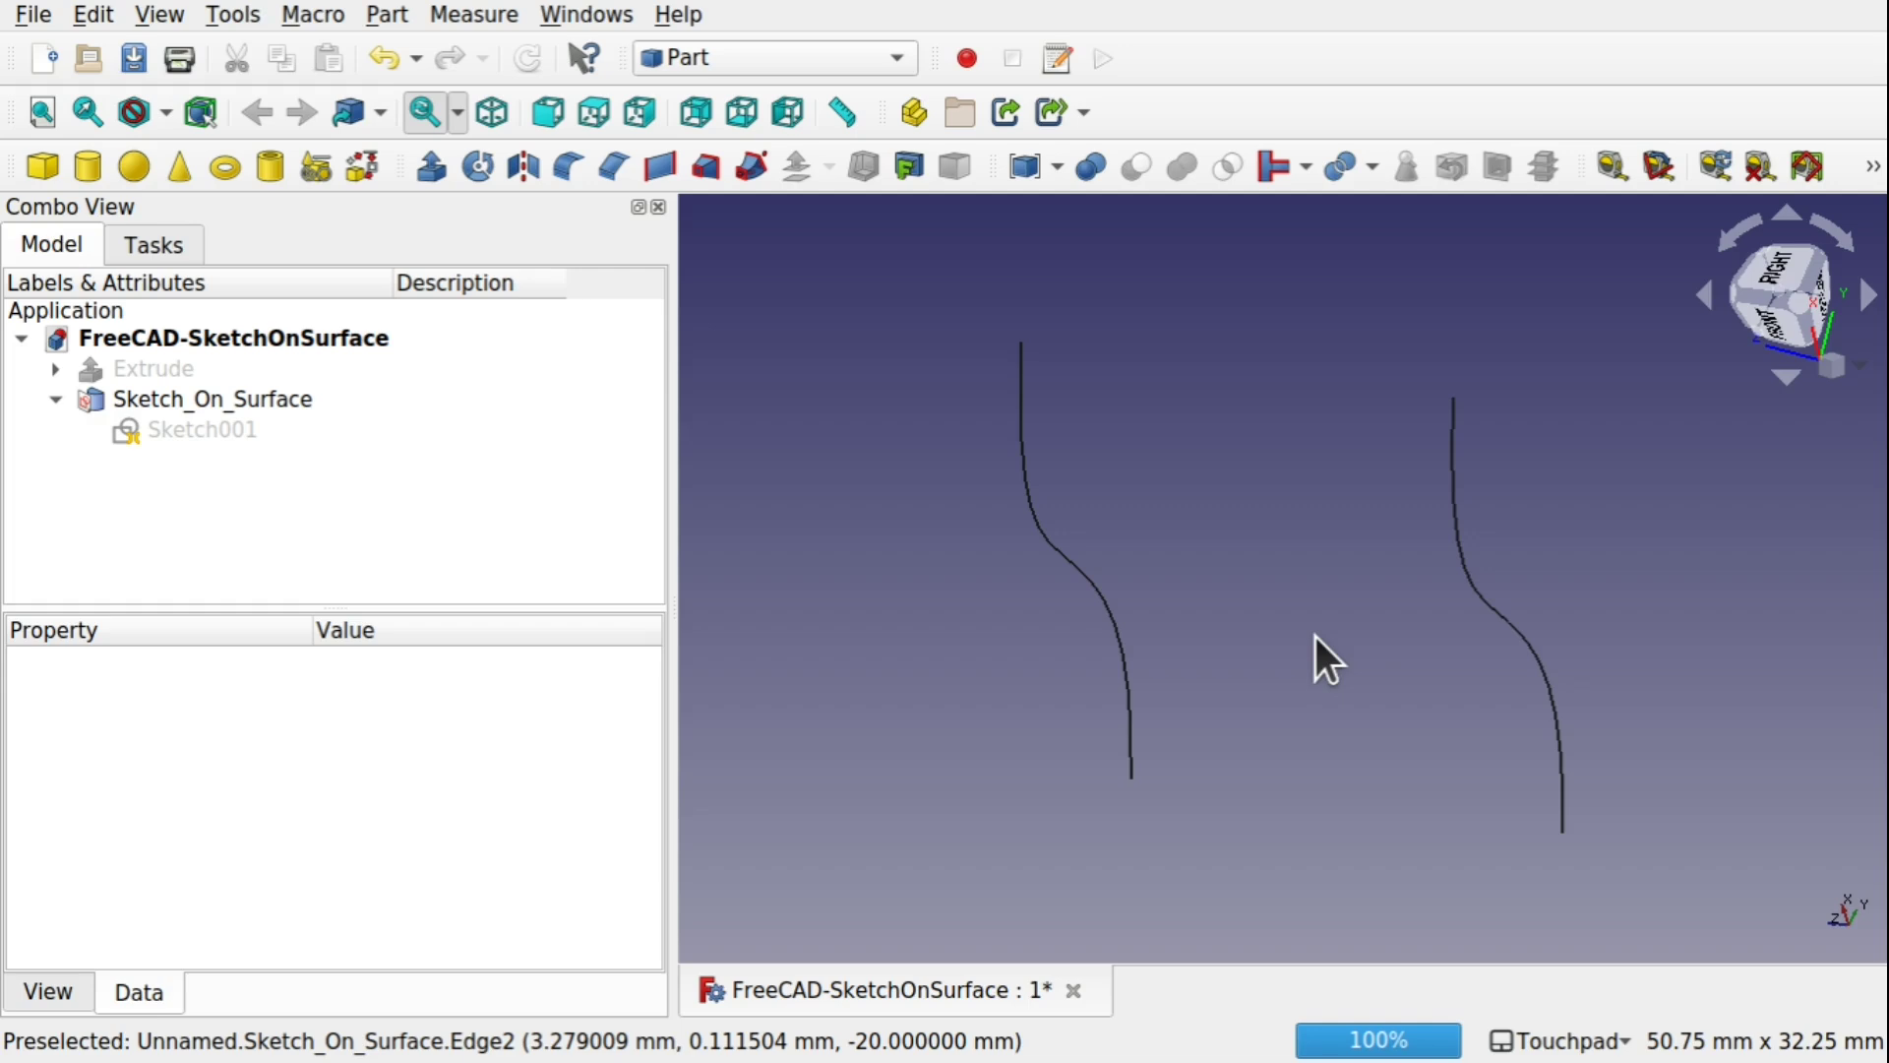
pyautogui.keyDown('shift'); pyautogui.moveTo(1315, 636); pyautogui.dragTo(1353, 487); pyautogui.keyUp('shift')
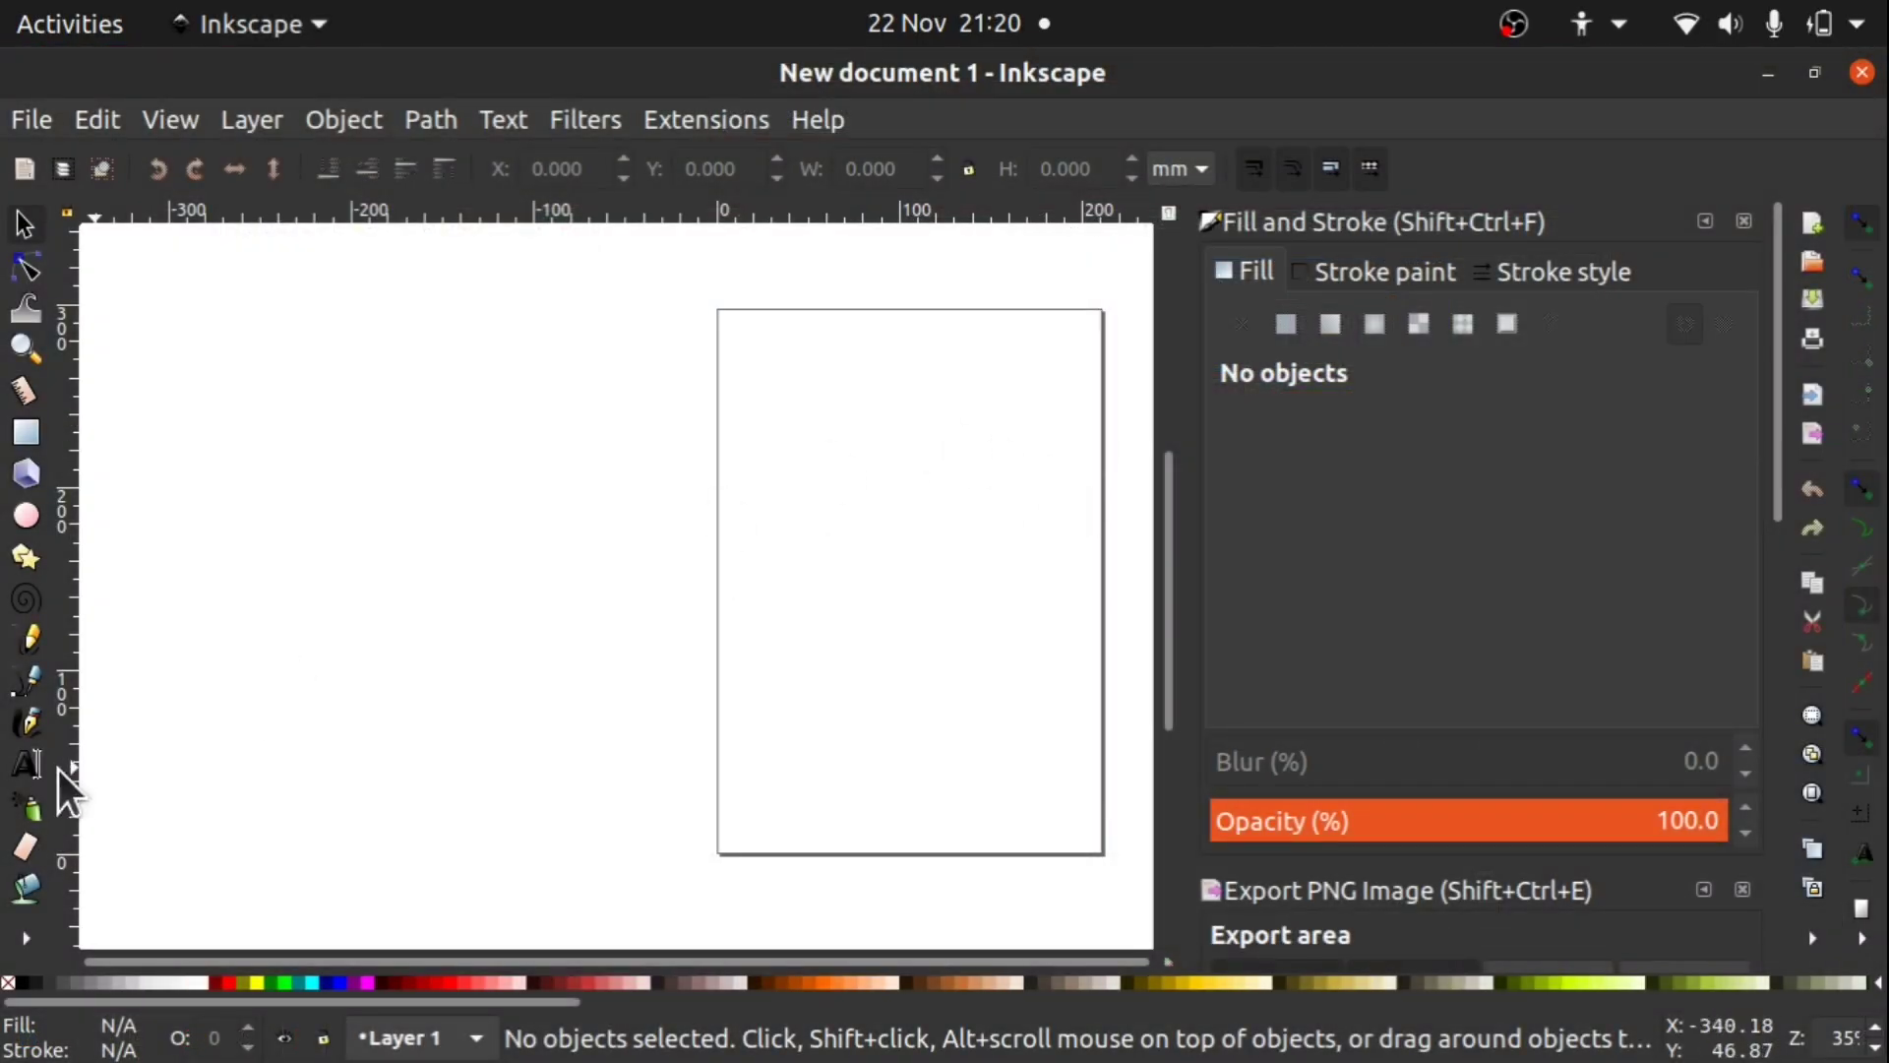
# Step: In Inkscape, add the text "mangojelly" to the blank page
pyautogui.click(27, 766)
pyautogui.click(792, 507)
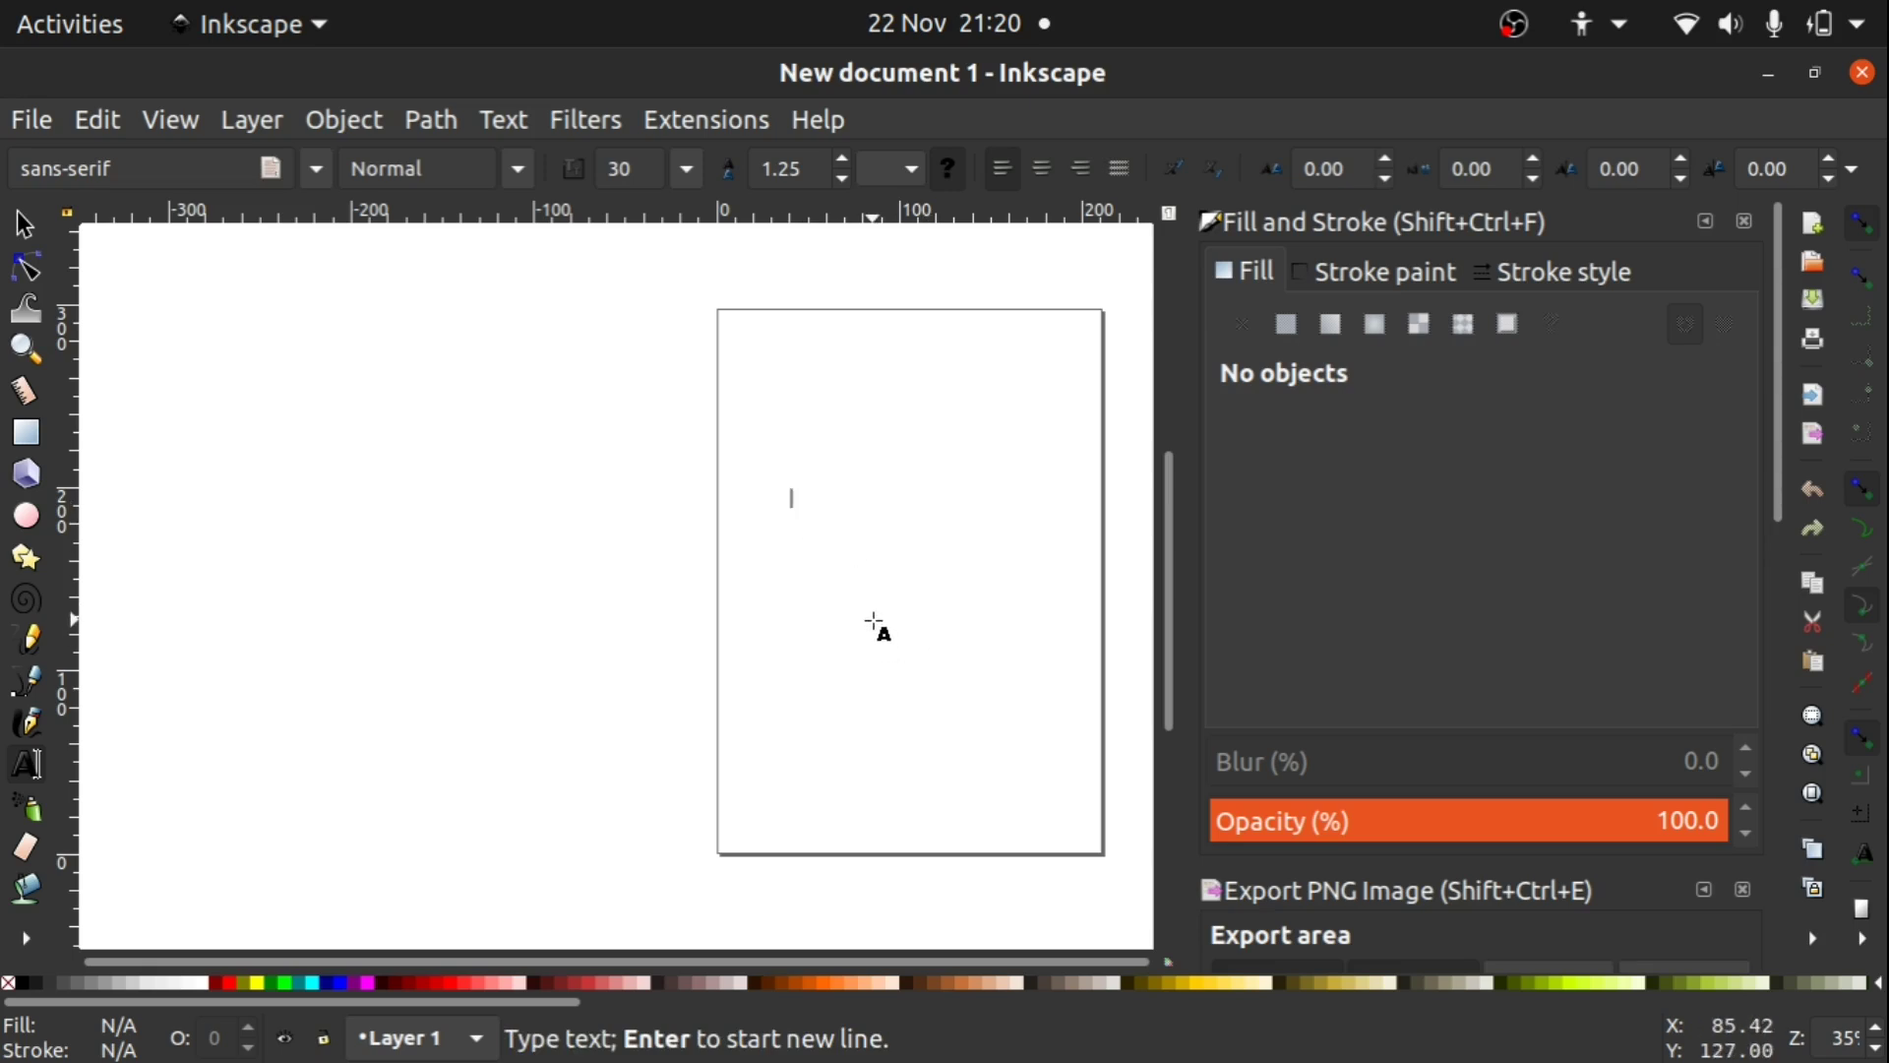
pyautogui.write('mango')
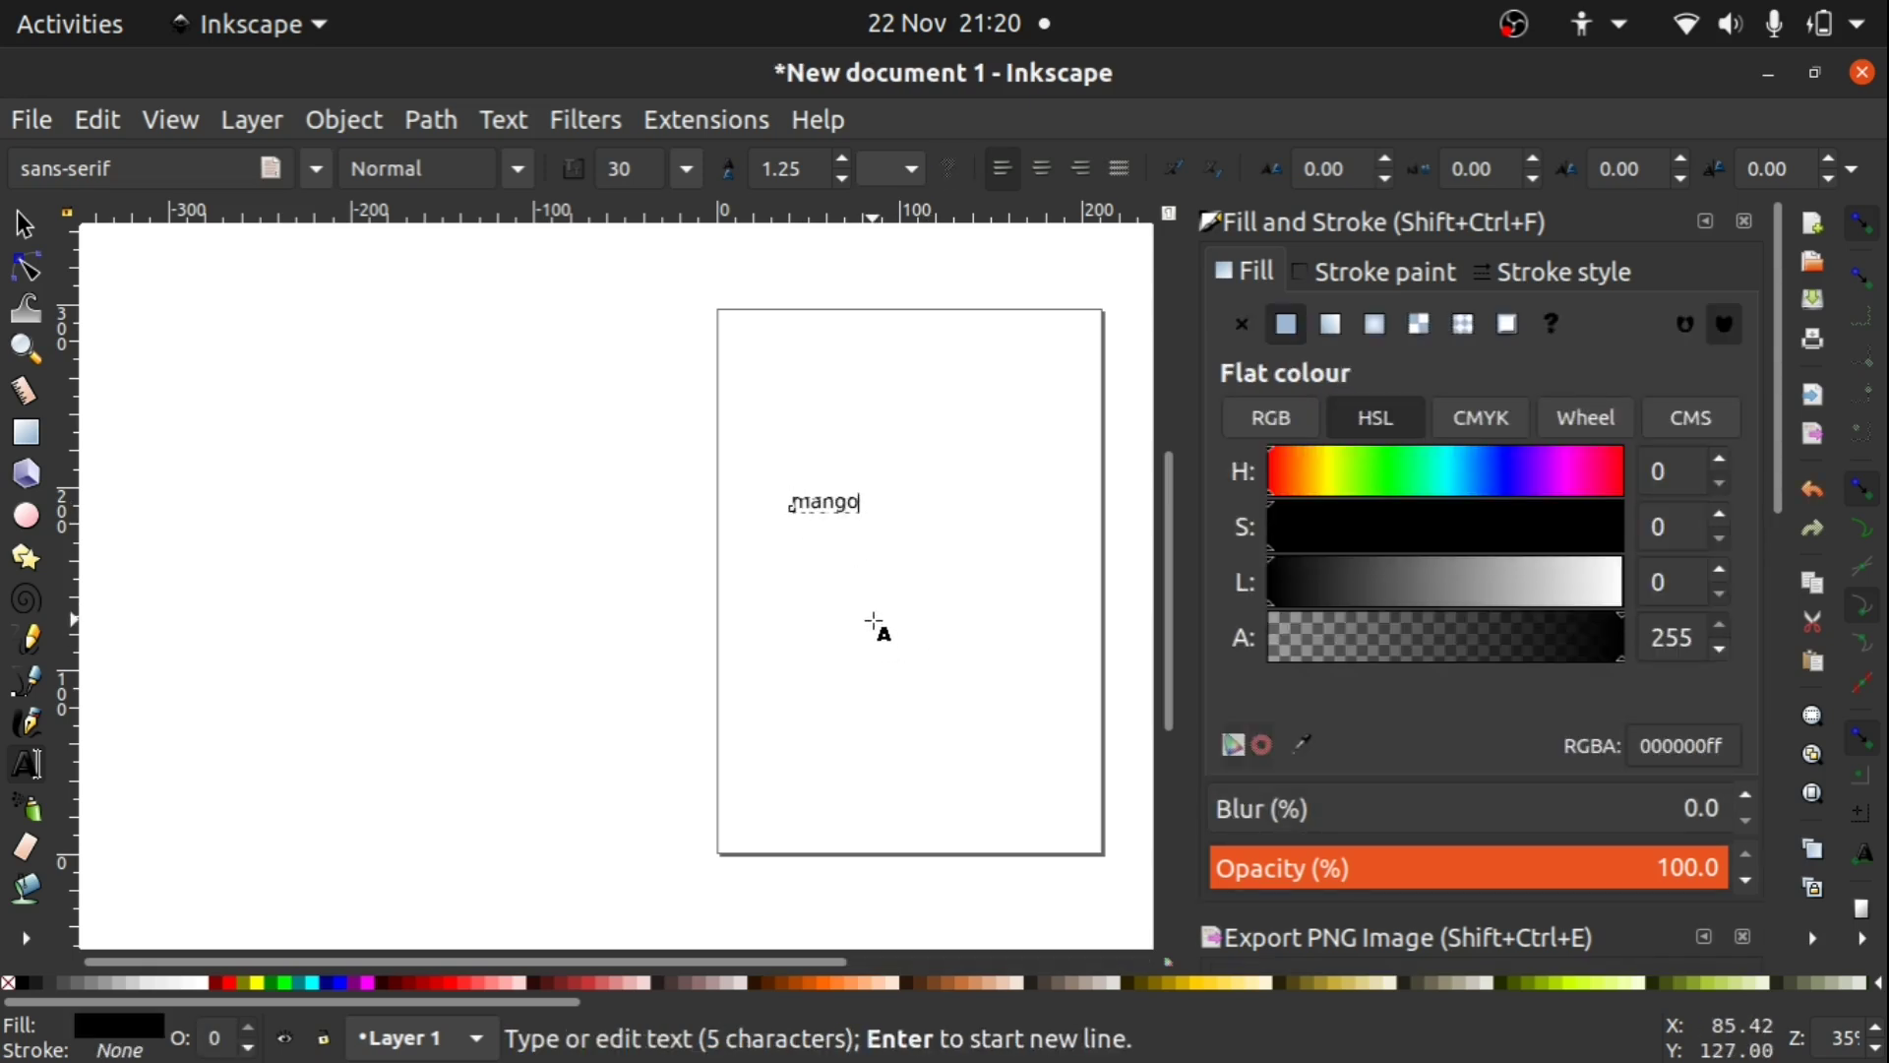
pyautogui.write('jelly')
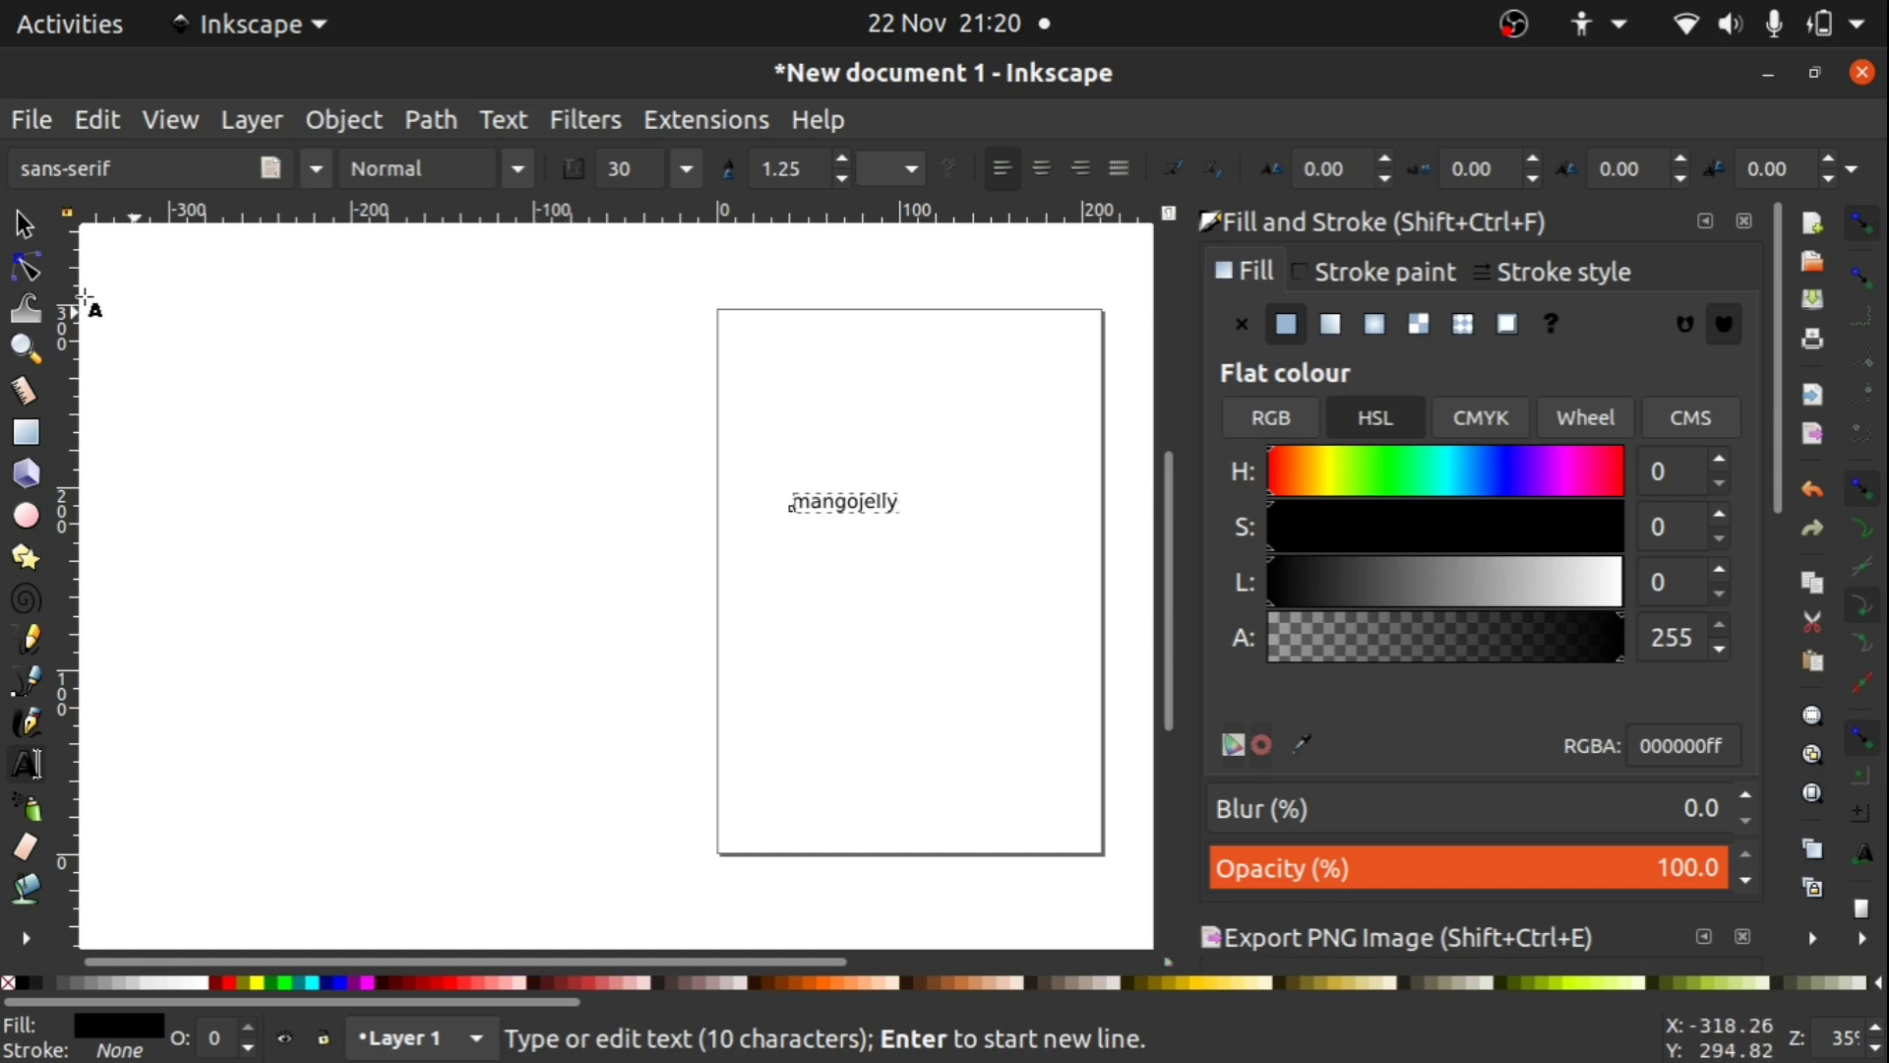
# Step: Move the mangojelly text to the page's upper-left corner
pyautogui.click(24, 226)
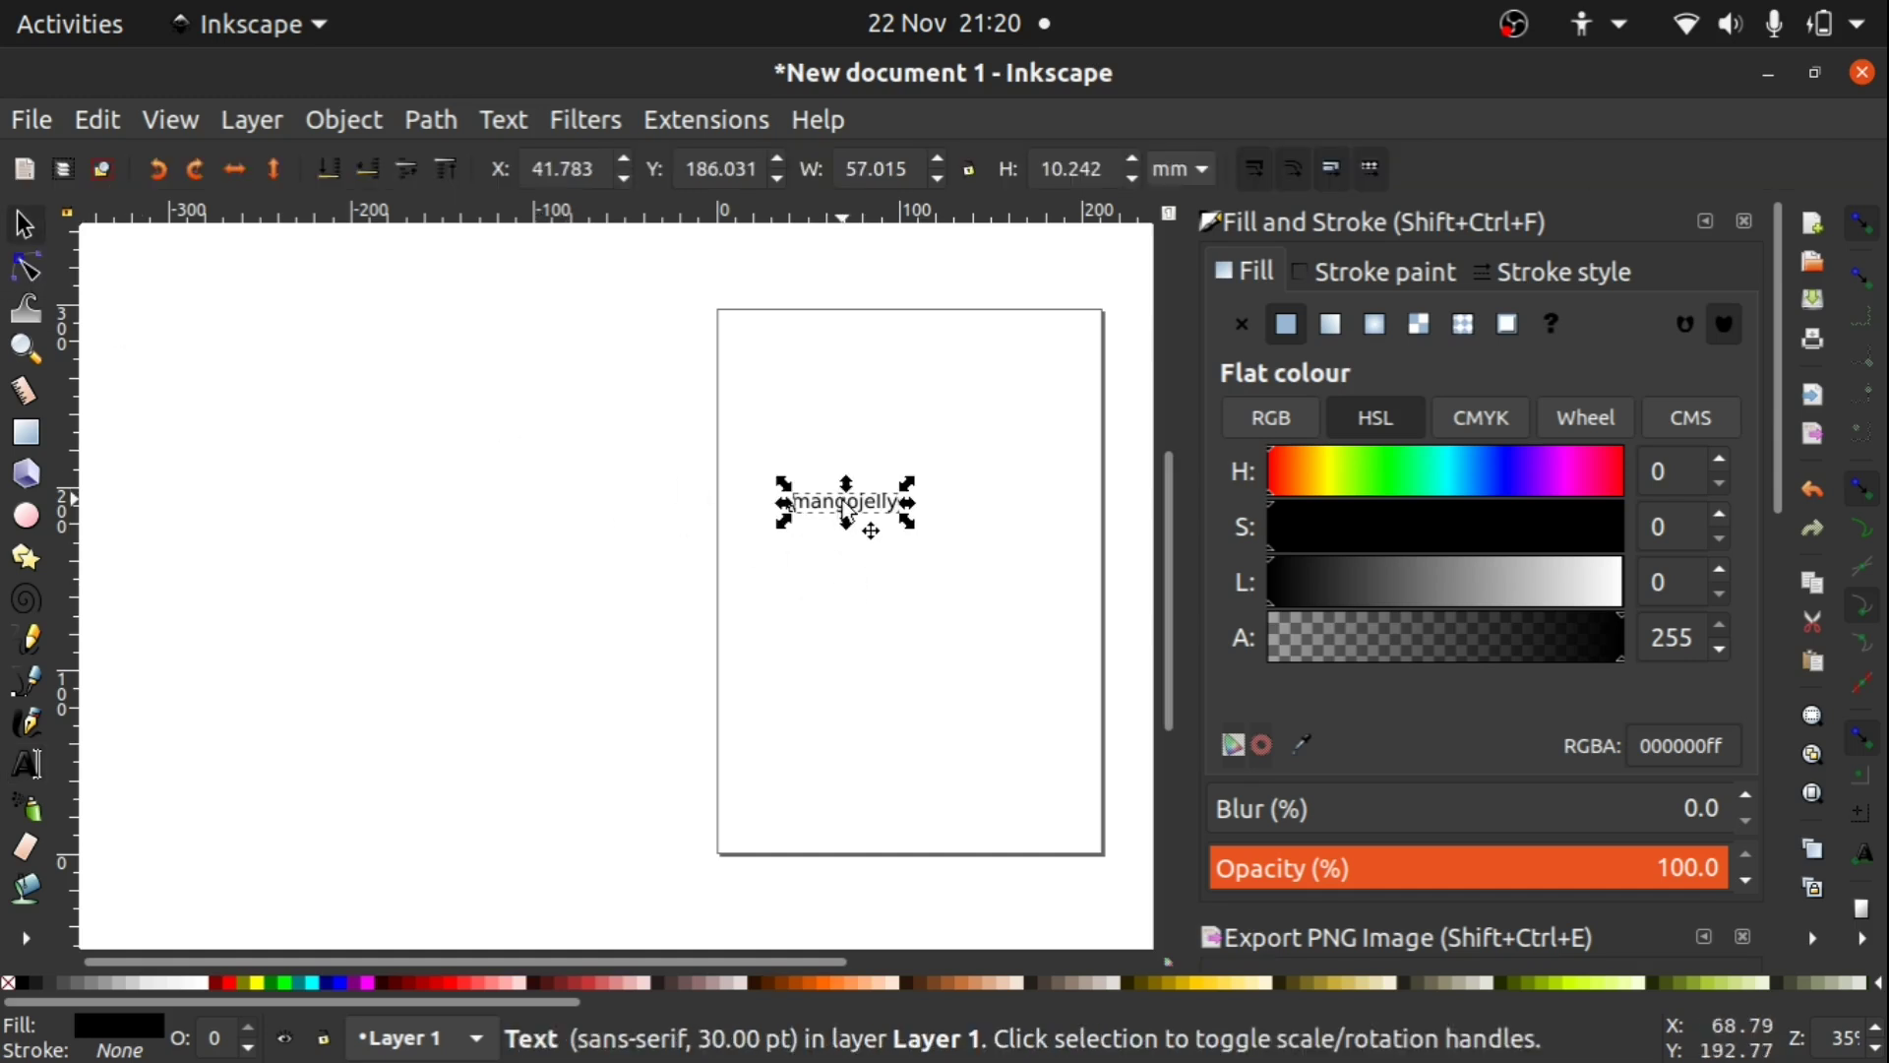
pyautogui.moveTo(846, 506); pyautogui.dragTo(780, 327)
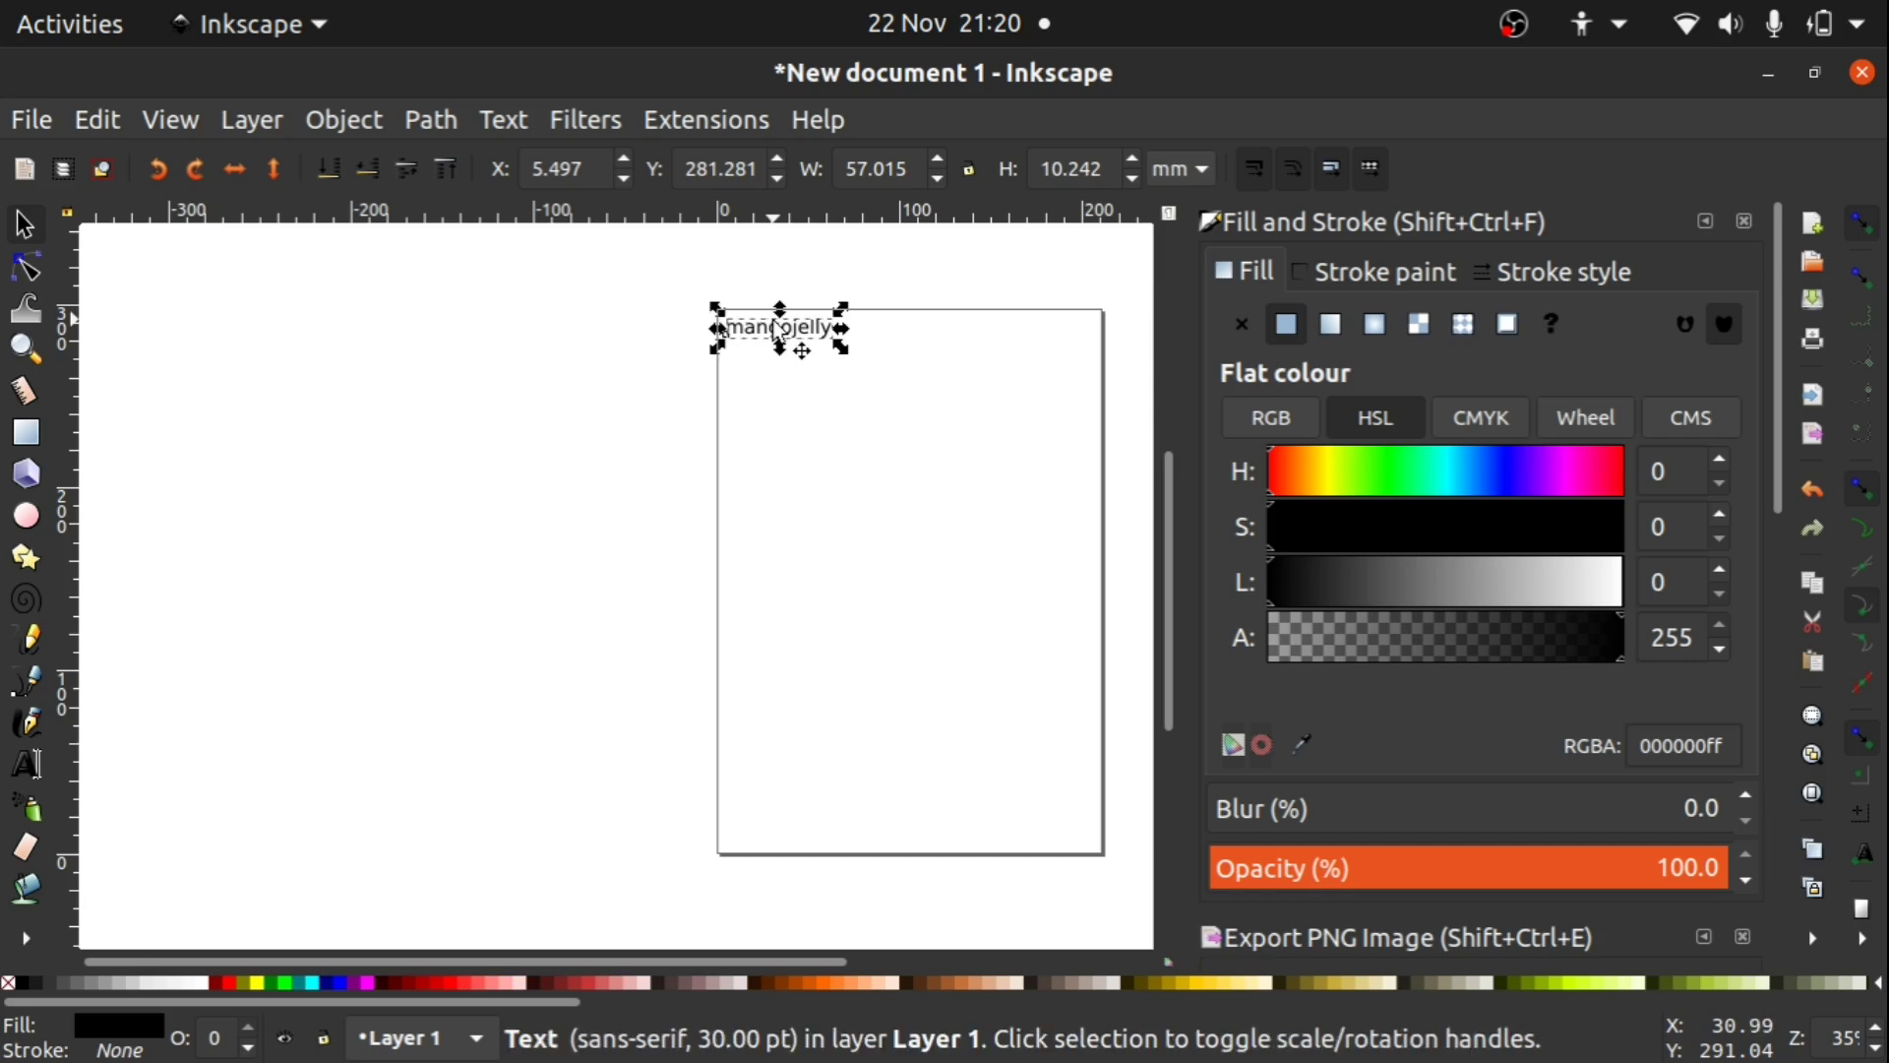
pyautogui.scroll(2, 695, 347)
pyautogui.scroll(-1, 695, 339)
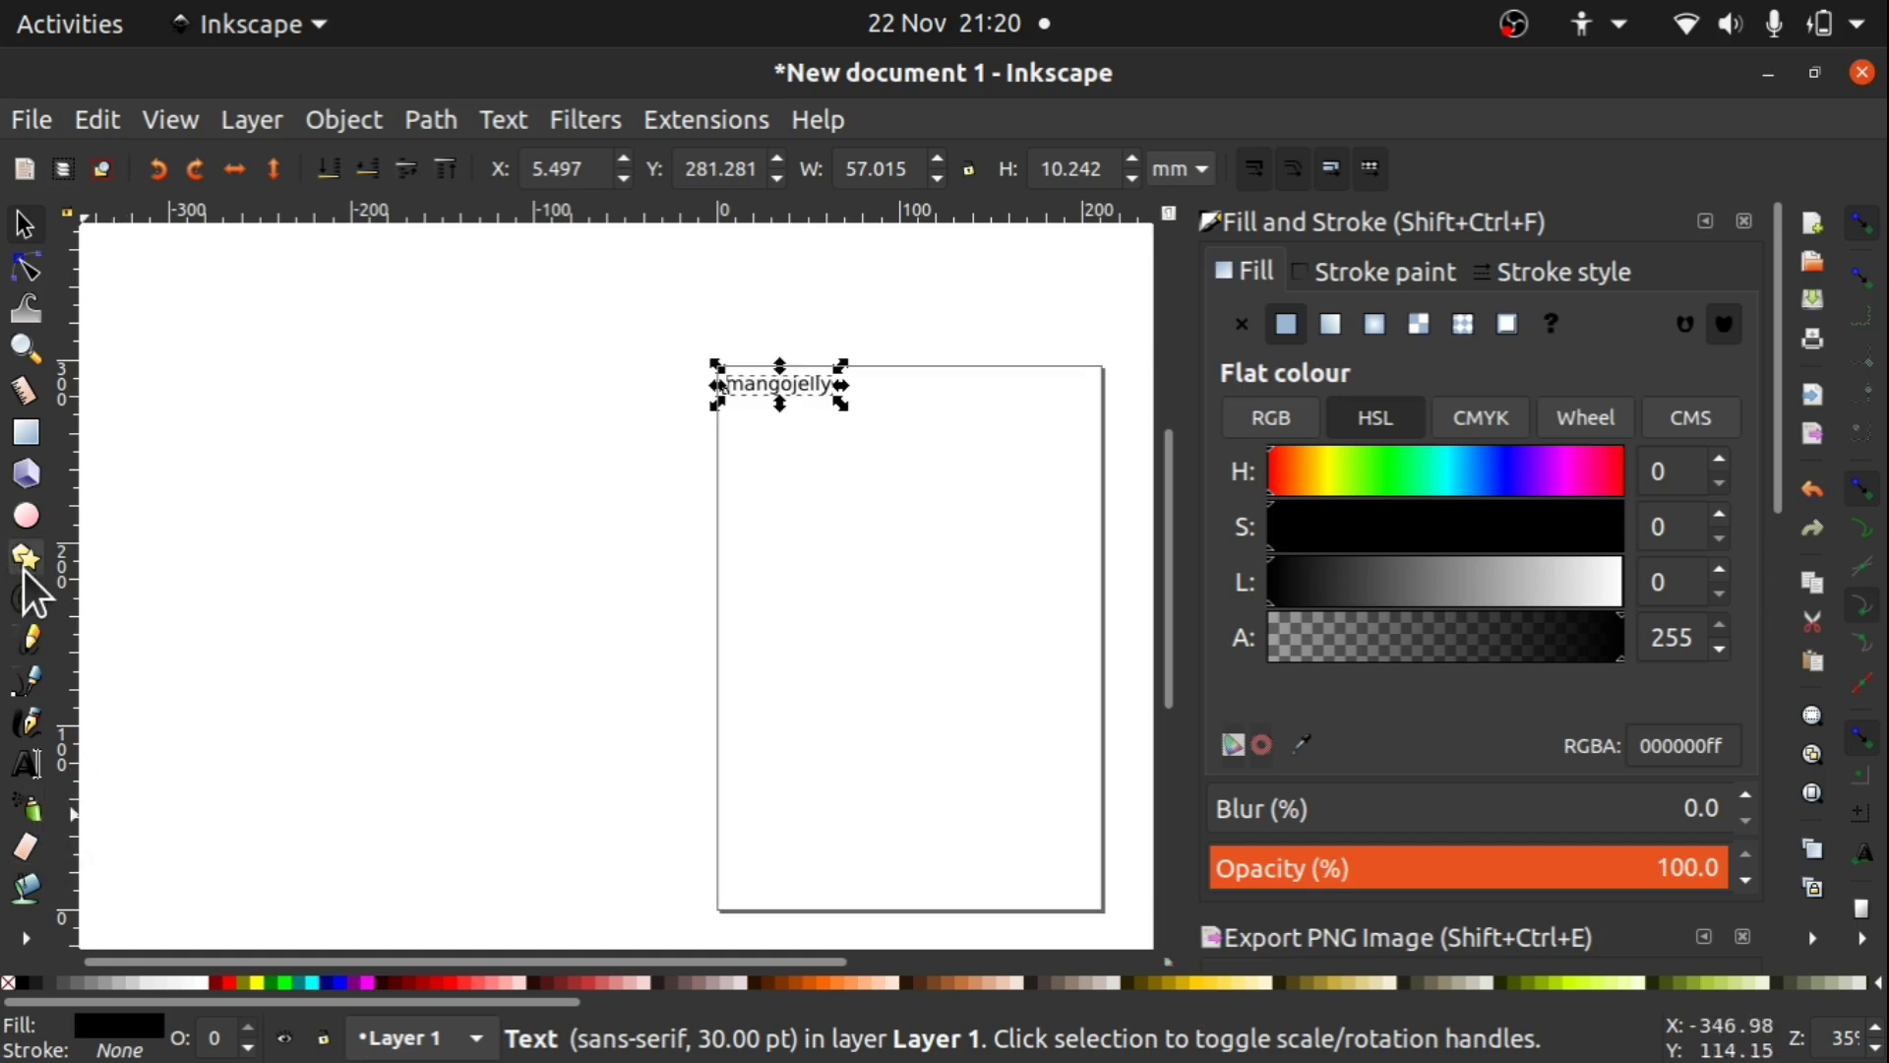
# Step: Convert the mangojelly text object to paths
pyautogui.click(27, 350)
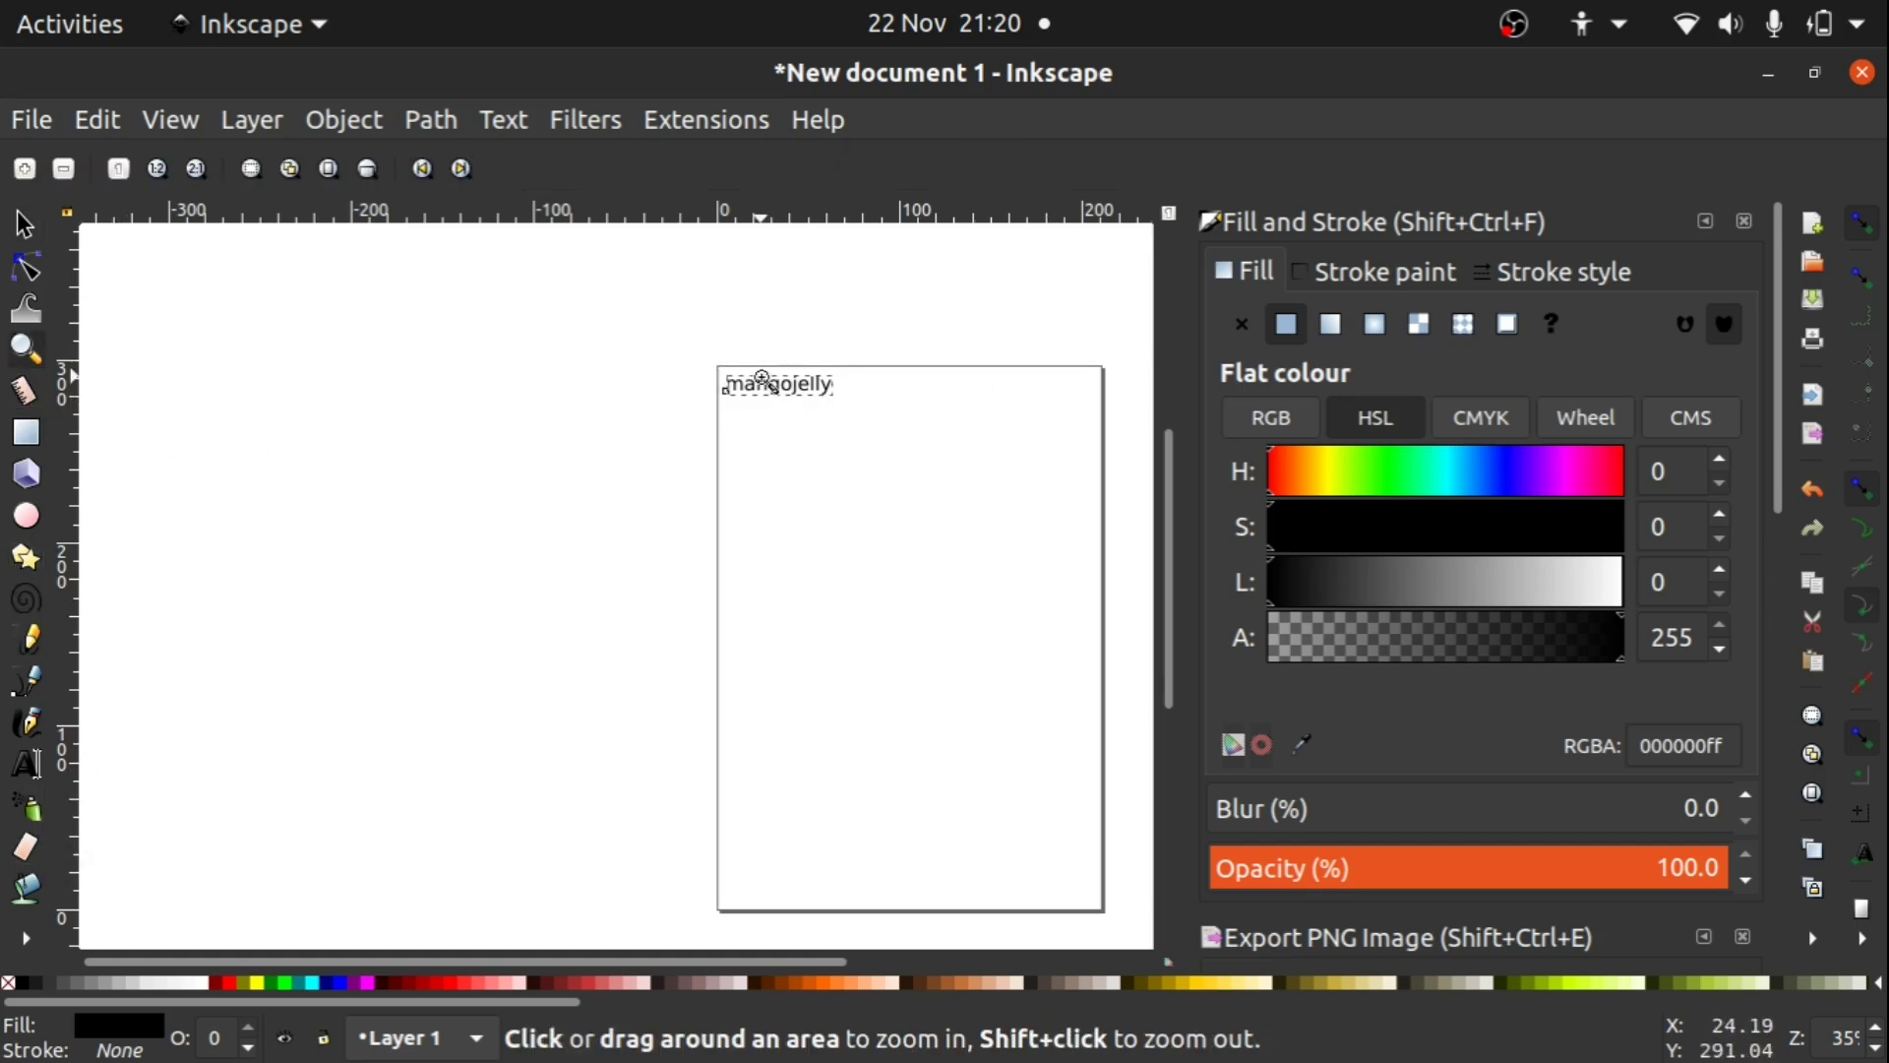
pyautogui.click(762, 378)
pyautogui.click(763, 379)
pyautogui.click(762, 379)
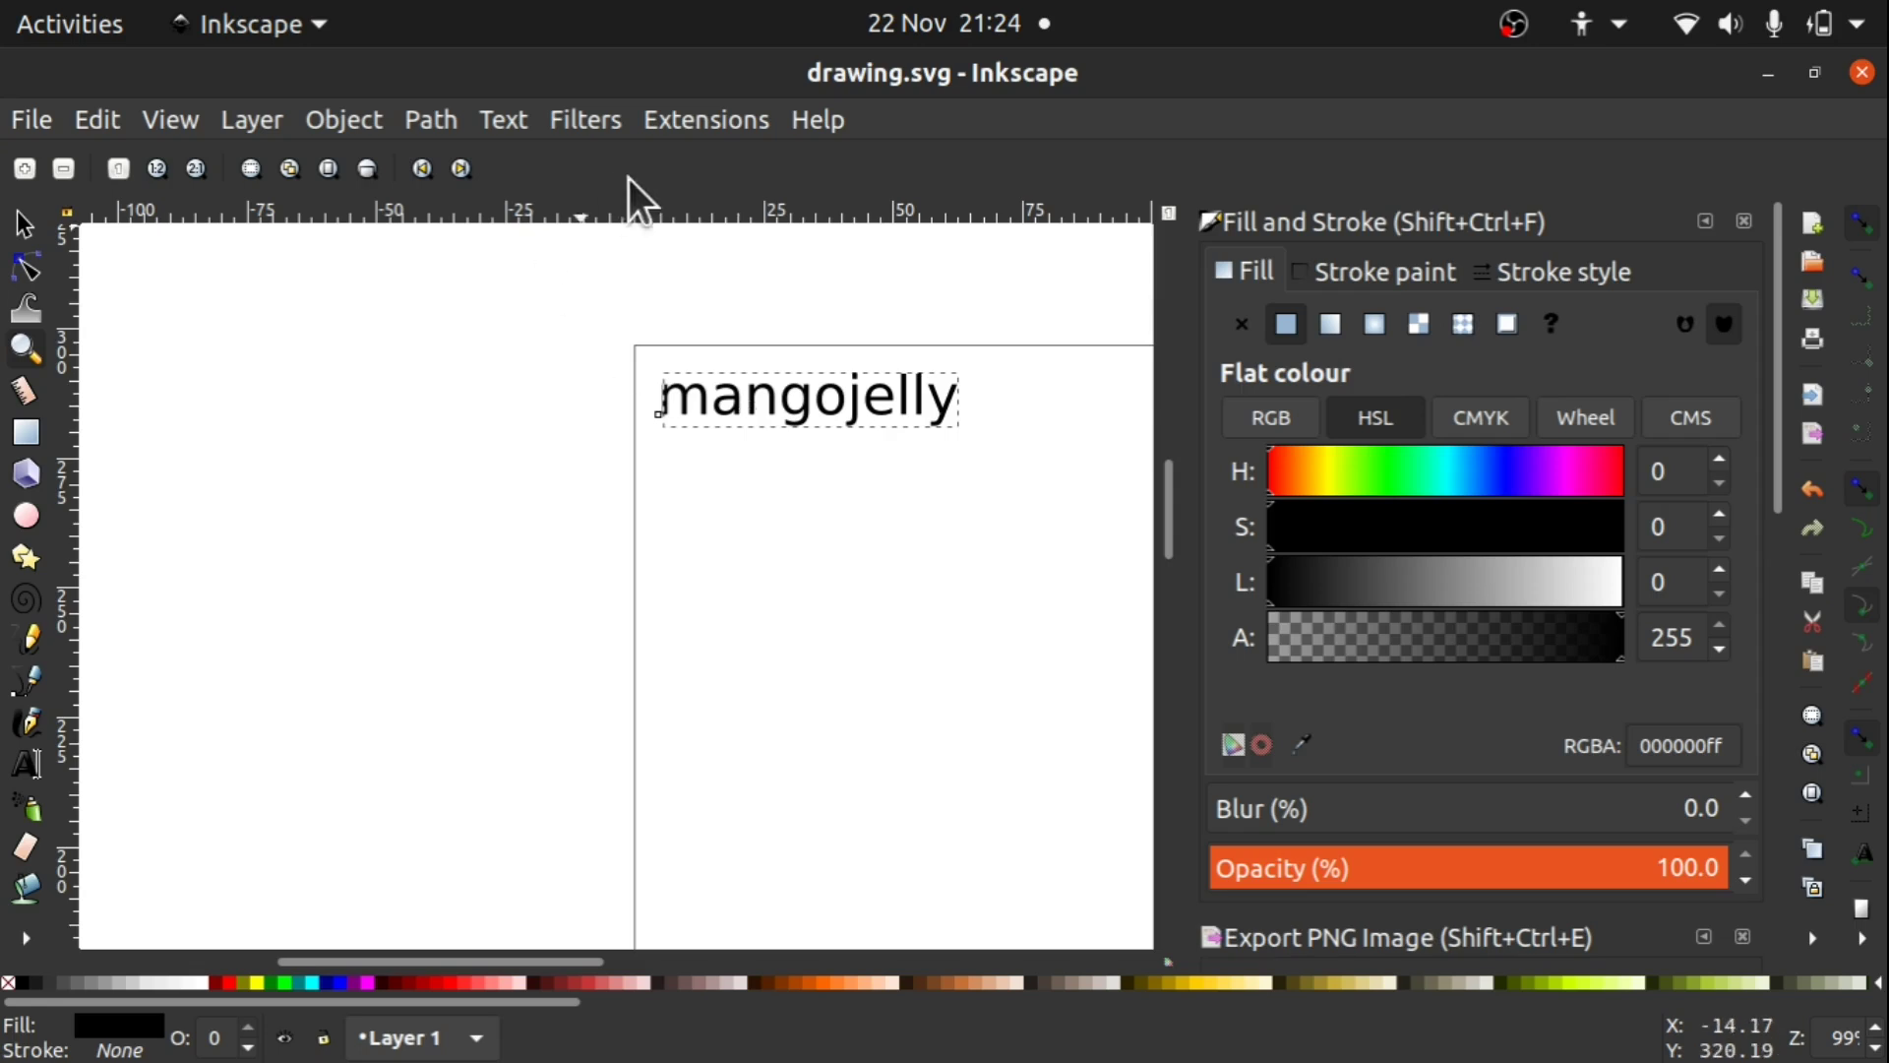
pyautogui.click(445, 120)
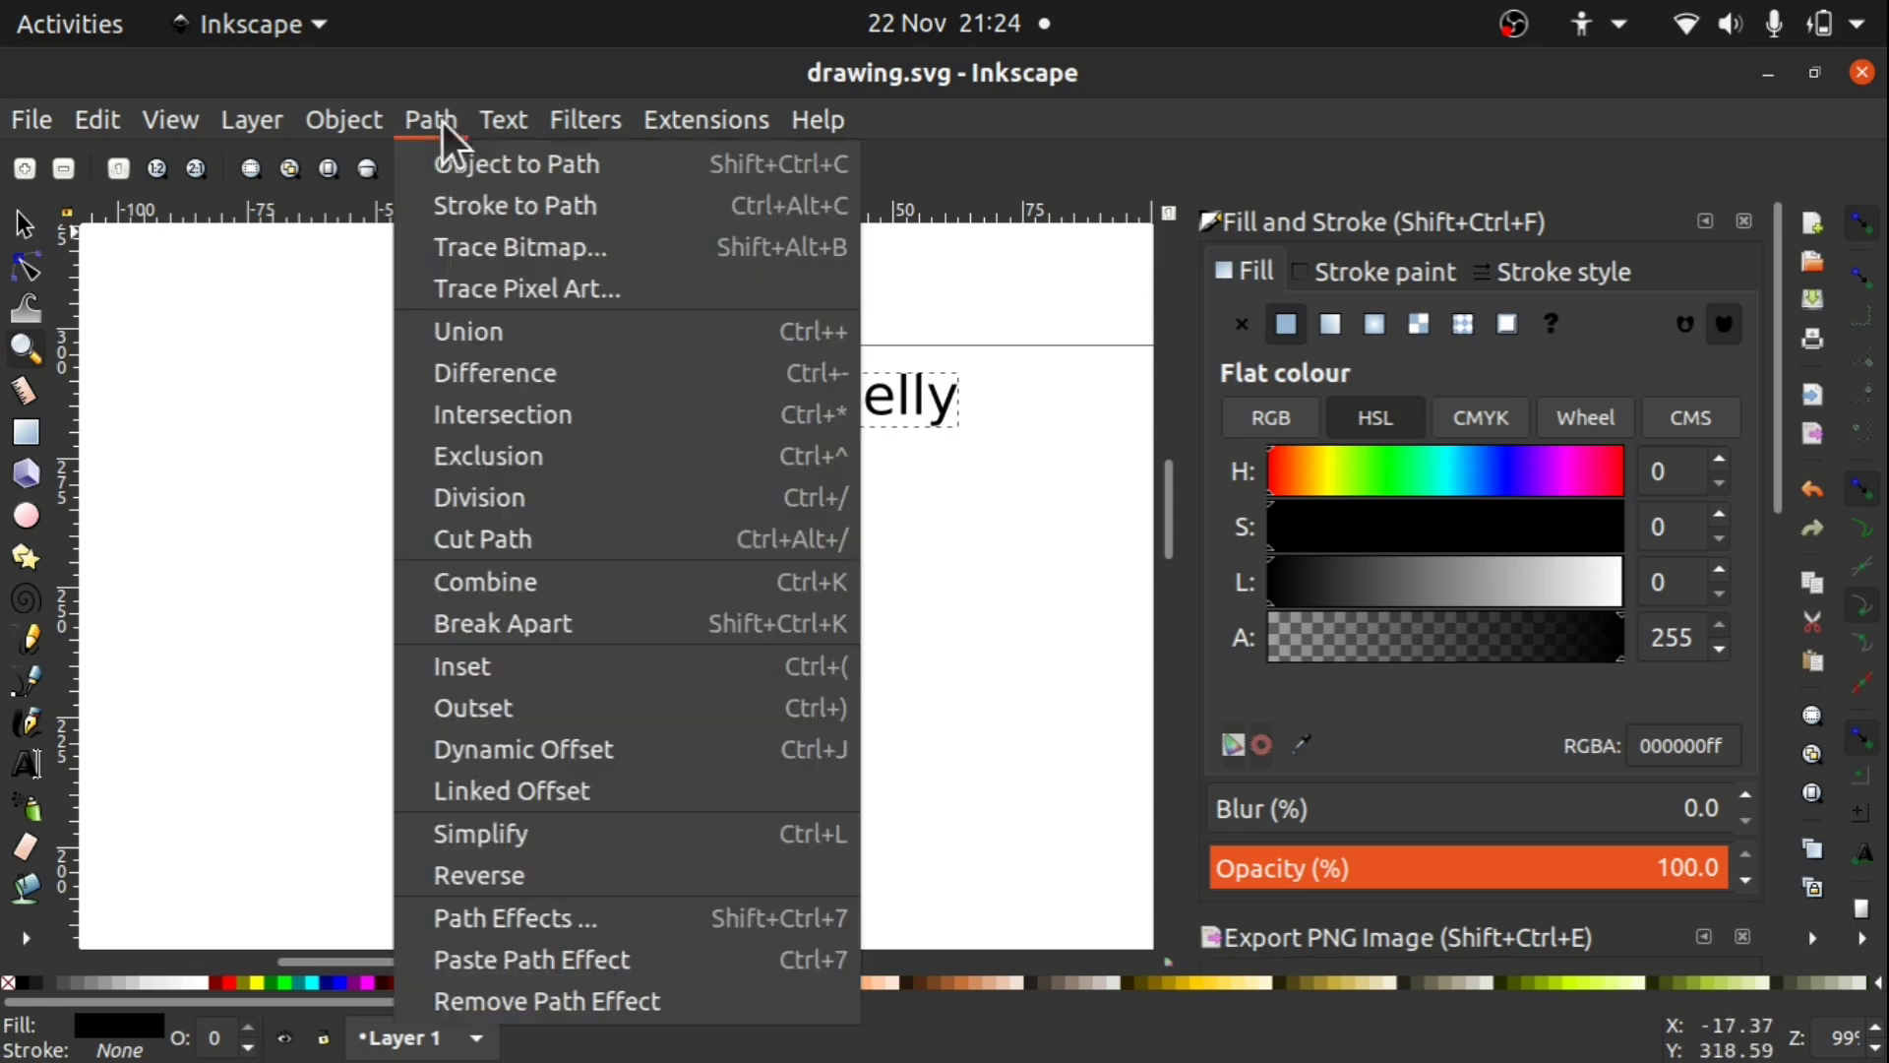
pyautogui.click(445, 163)
pyautogui.scroll(1, 1126, 494)
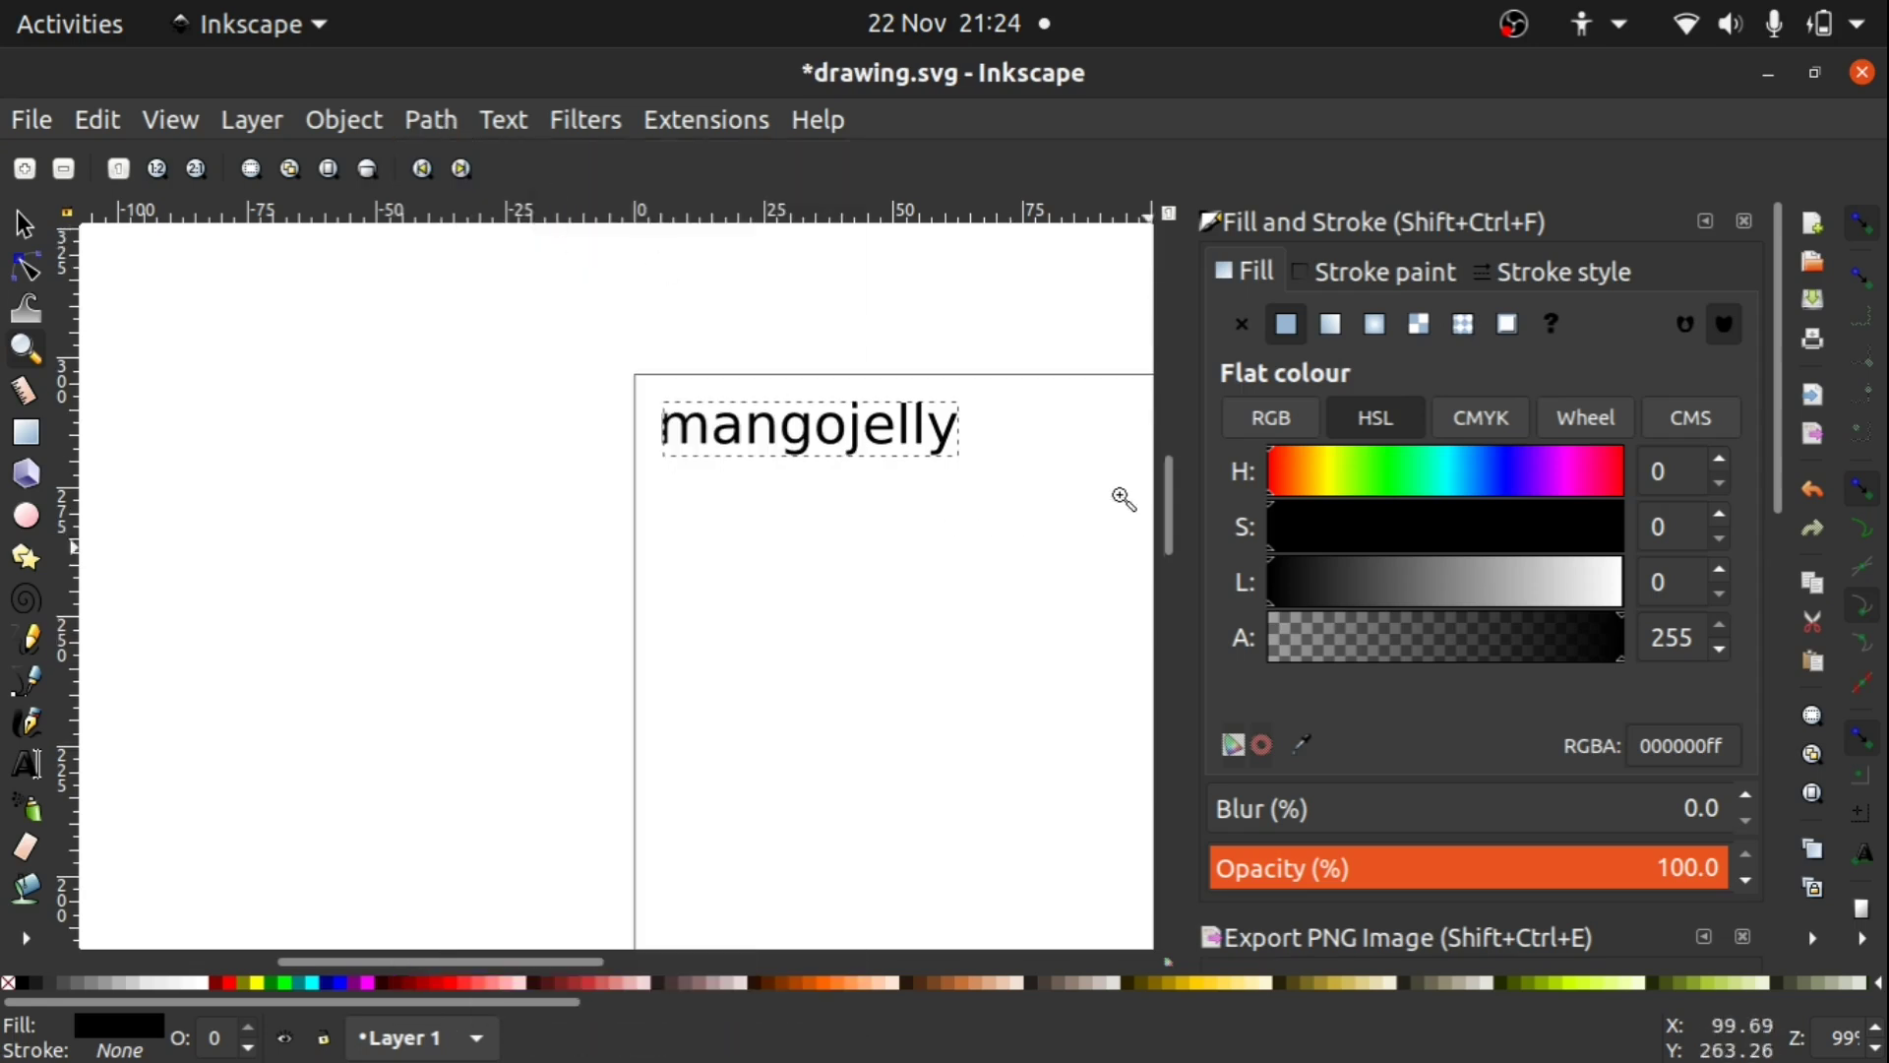
# Step: Save the drawing as drawing.svg in Inkscape SVG format on the Desktop, replacing the existing file
pyautogui.click(55, 118)
pyautogui.click(175, 406)
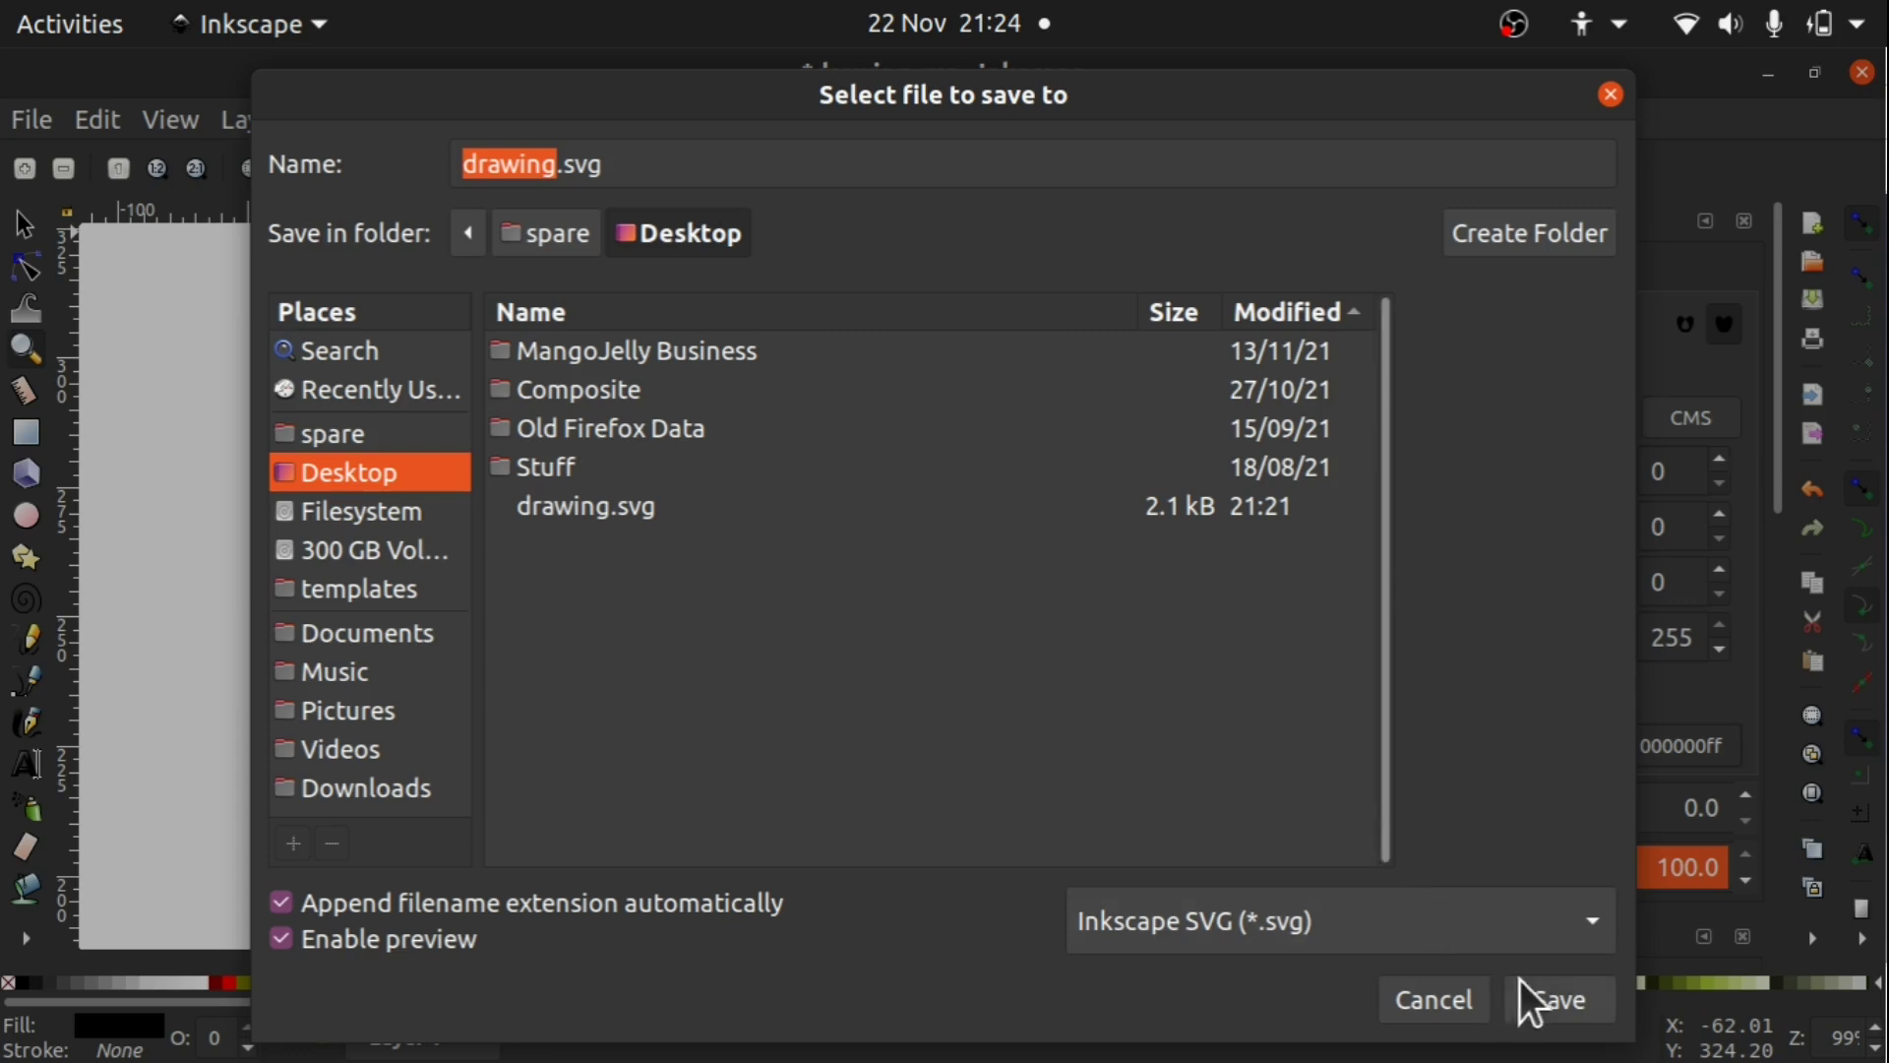
pyautogui.click(1531, 1001)
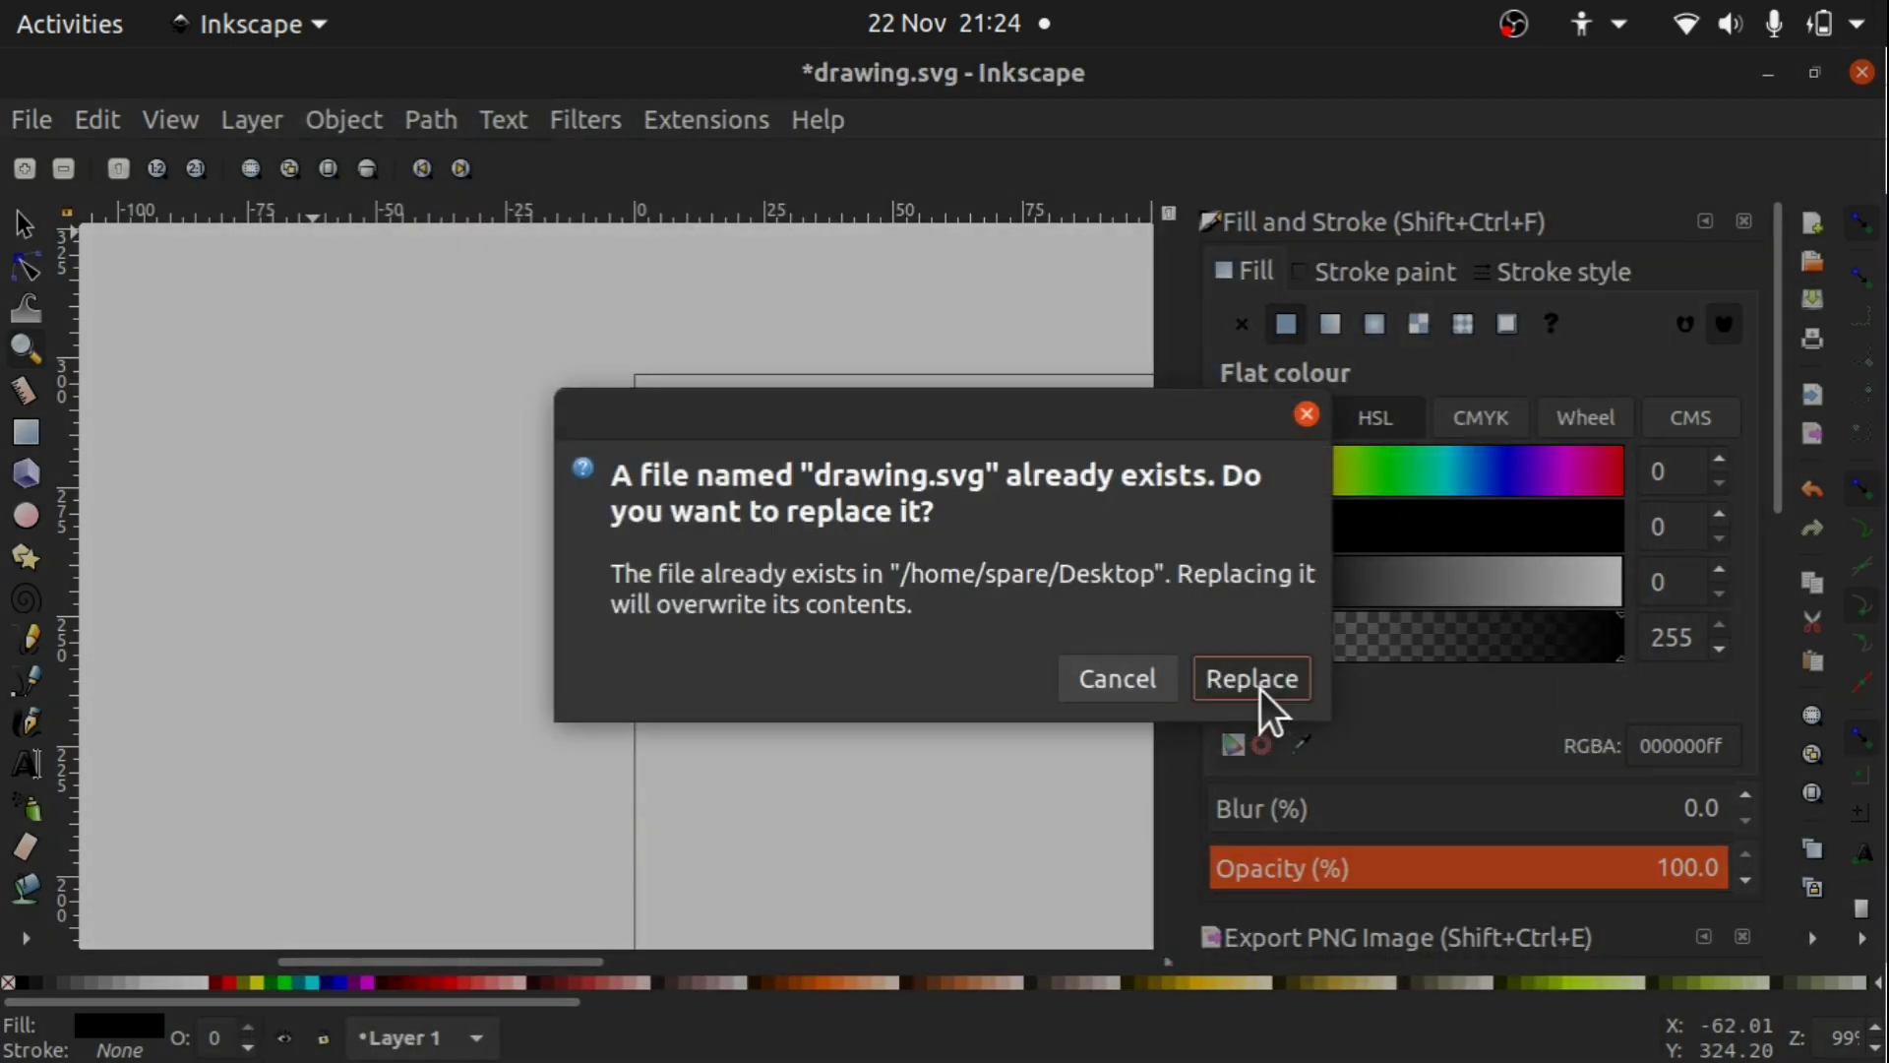
pyautogui.click(1260, 690)
# Step: Switch to FreeCAD and import drawing.svg from the Desktop into the FreeCAD-SketchOnSurface document using the SVG as geometry file type
pyautogui.press('super')
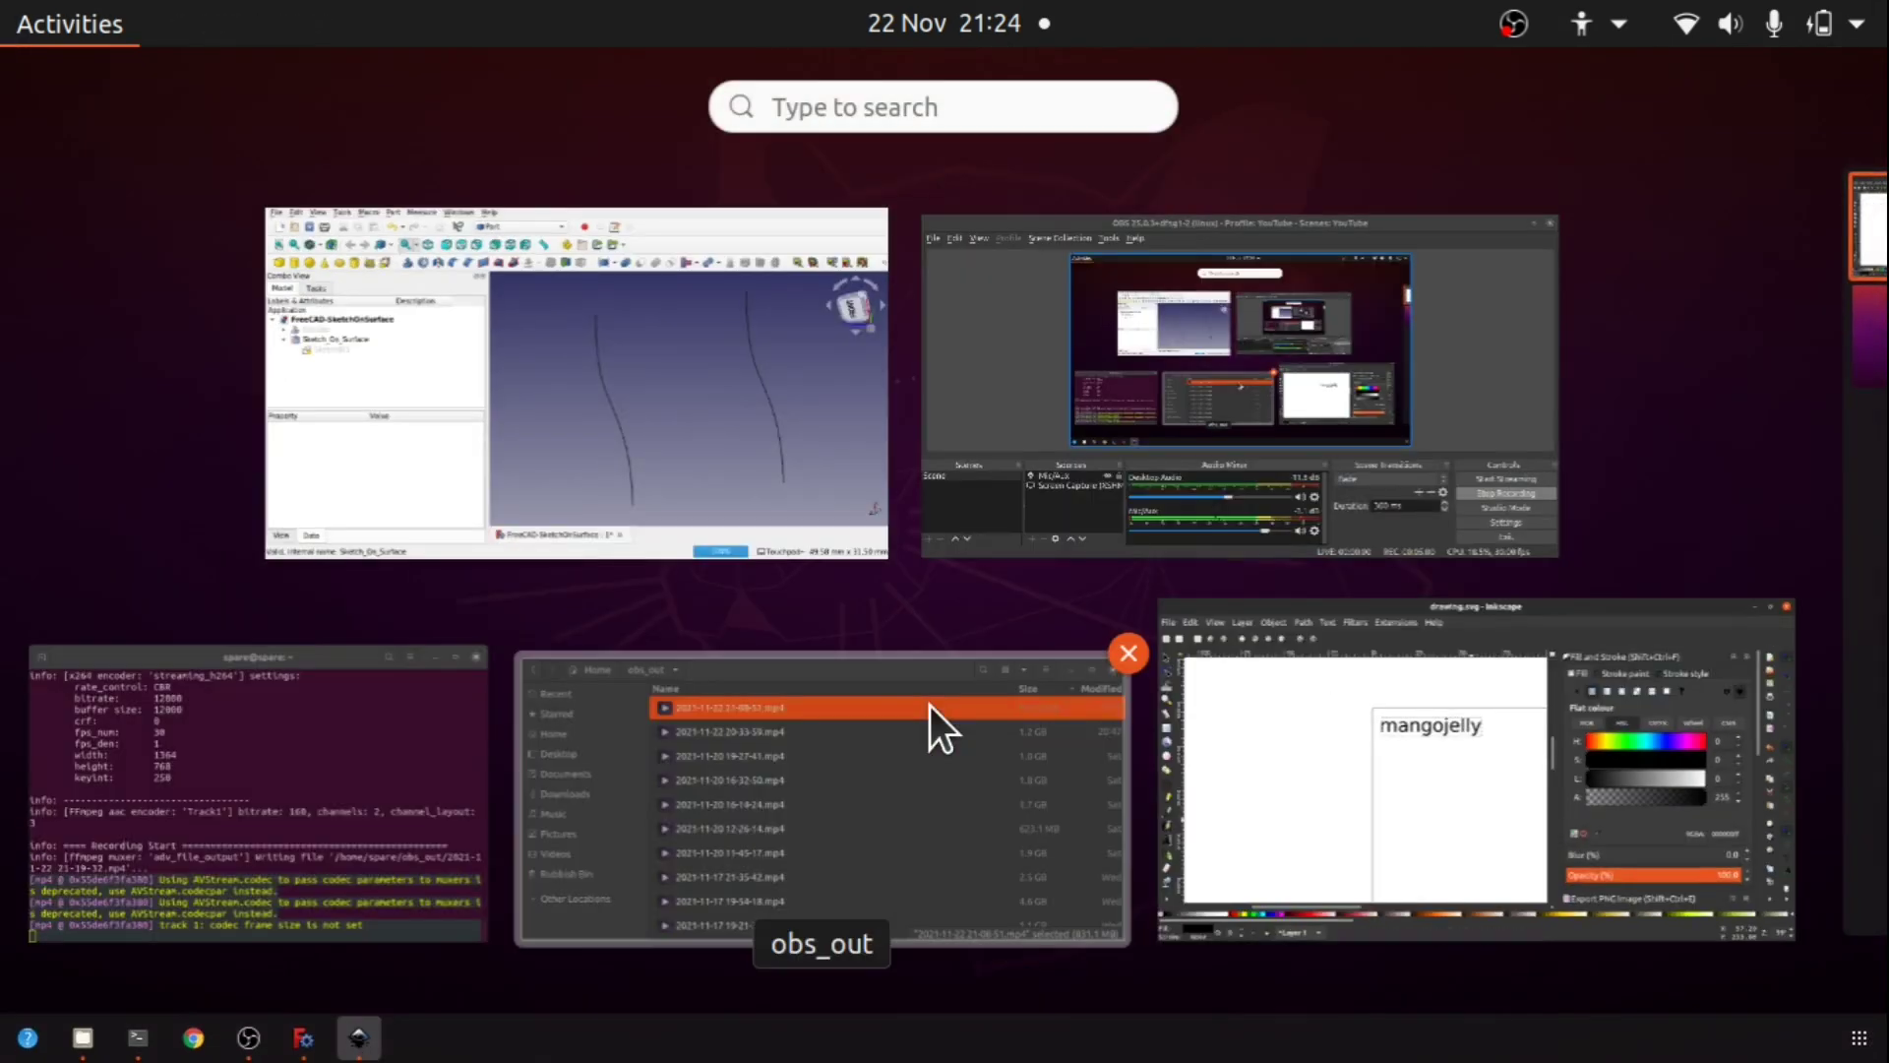
pyautogui.click(680, 506)
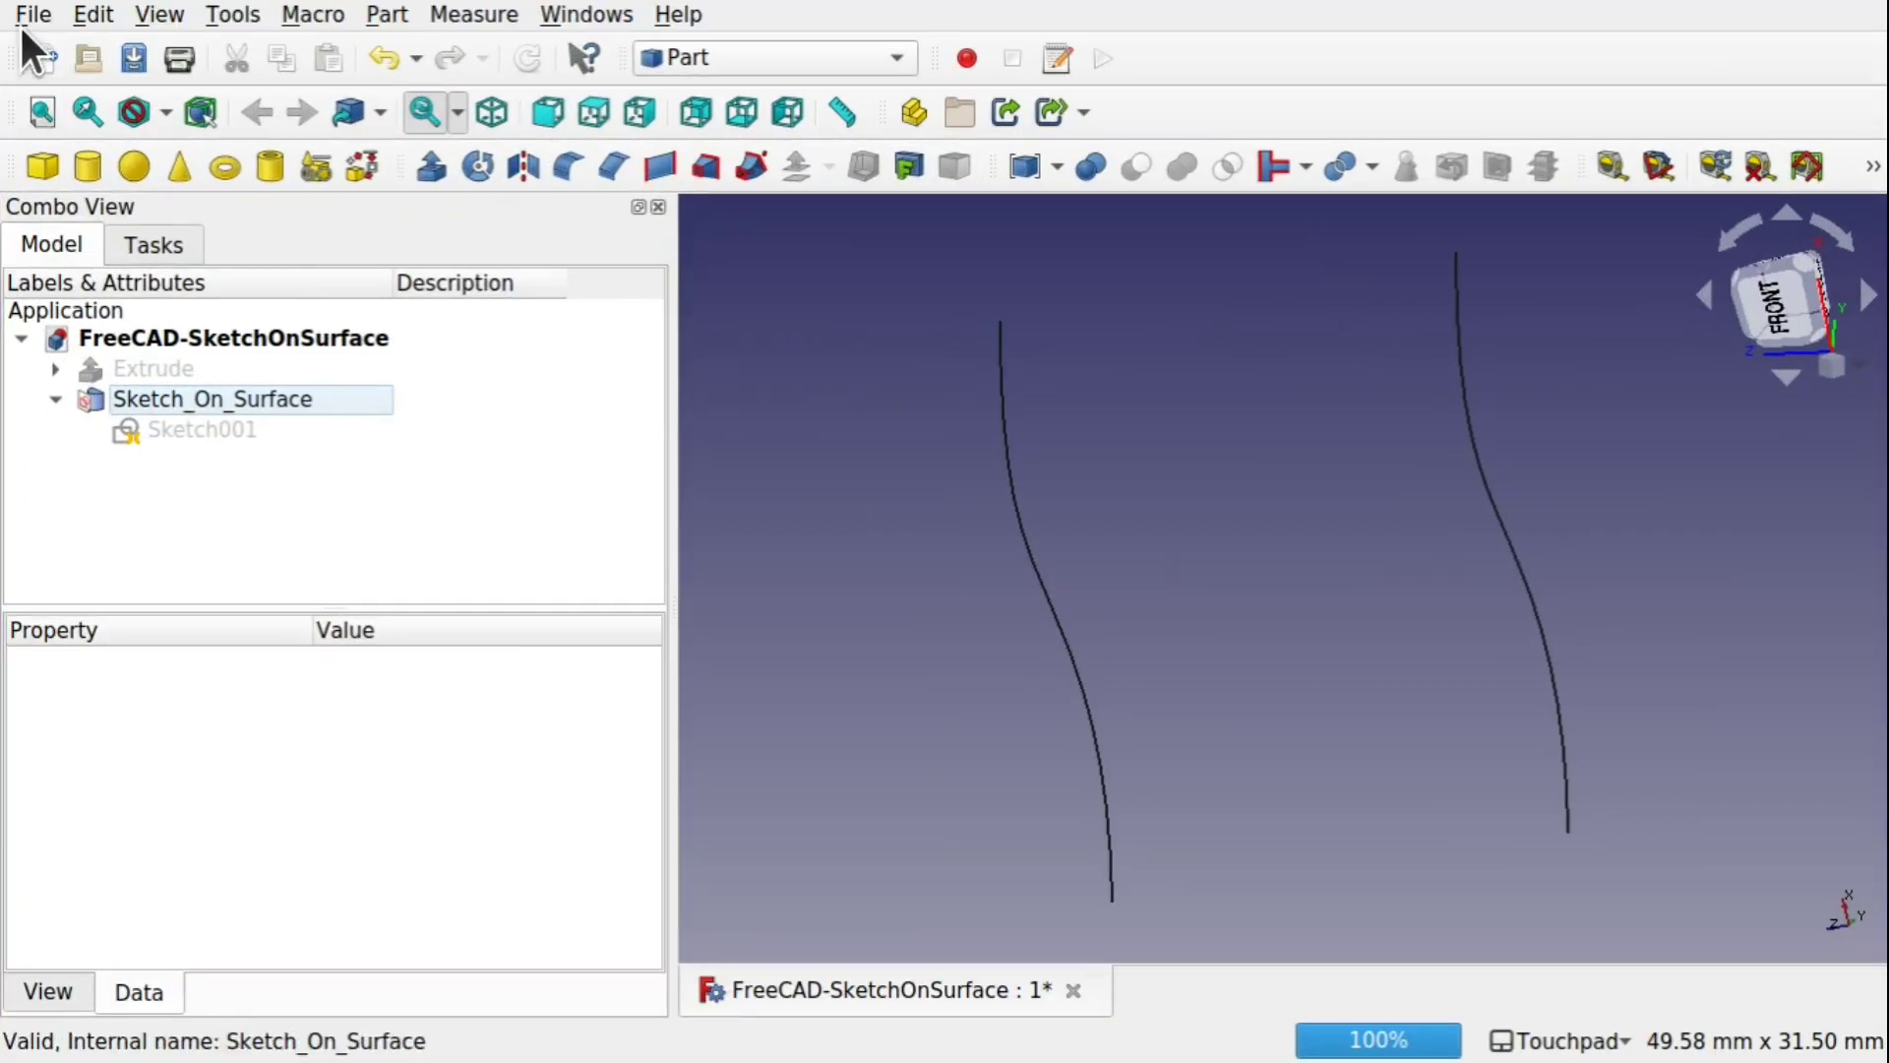
pyautogui.click(21, 20)
pyautogui.click(168, 388)
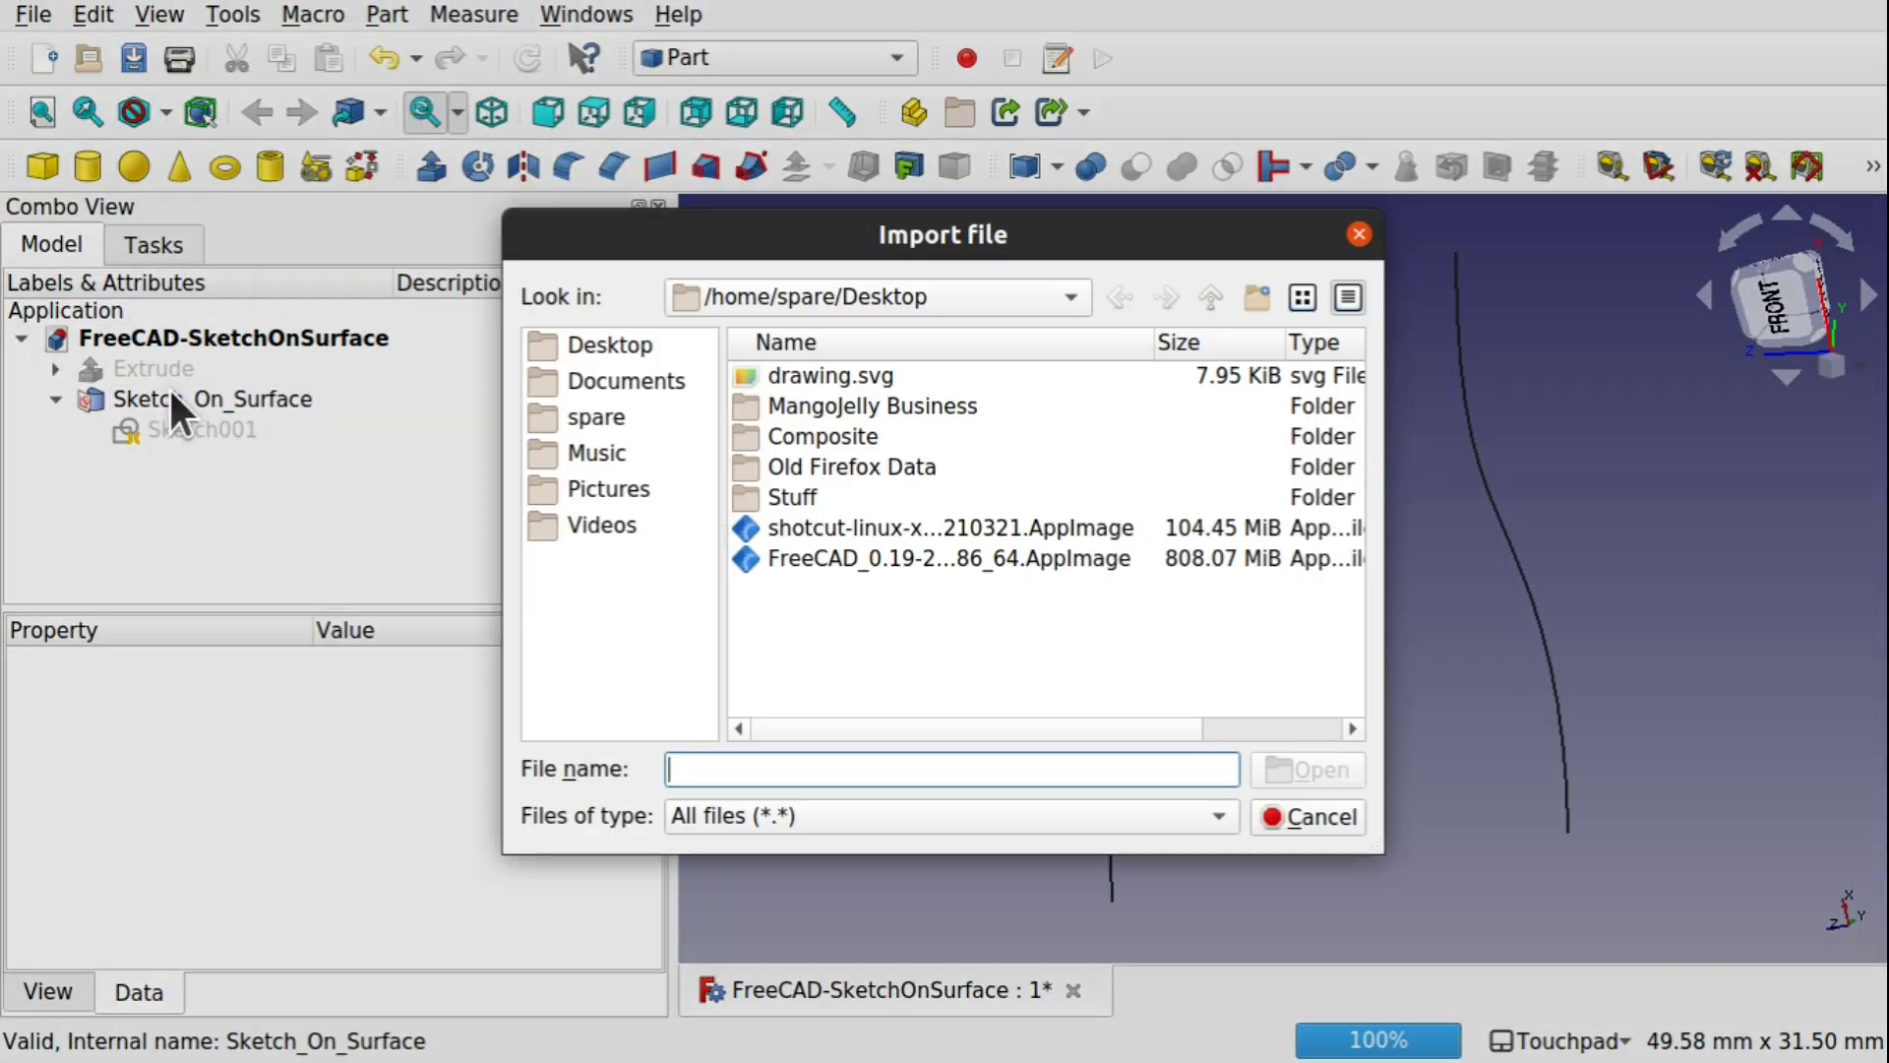
pyautogui.click(960, 803)
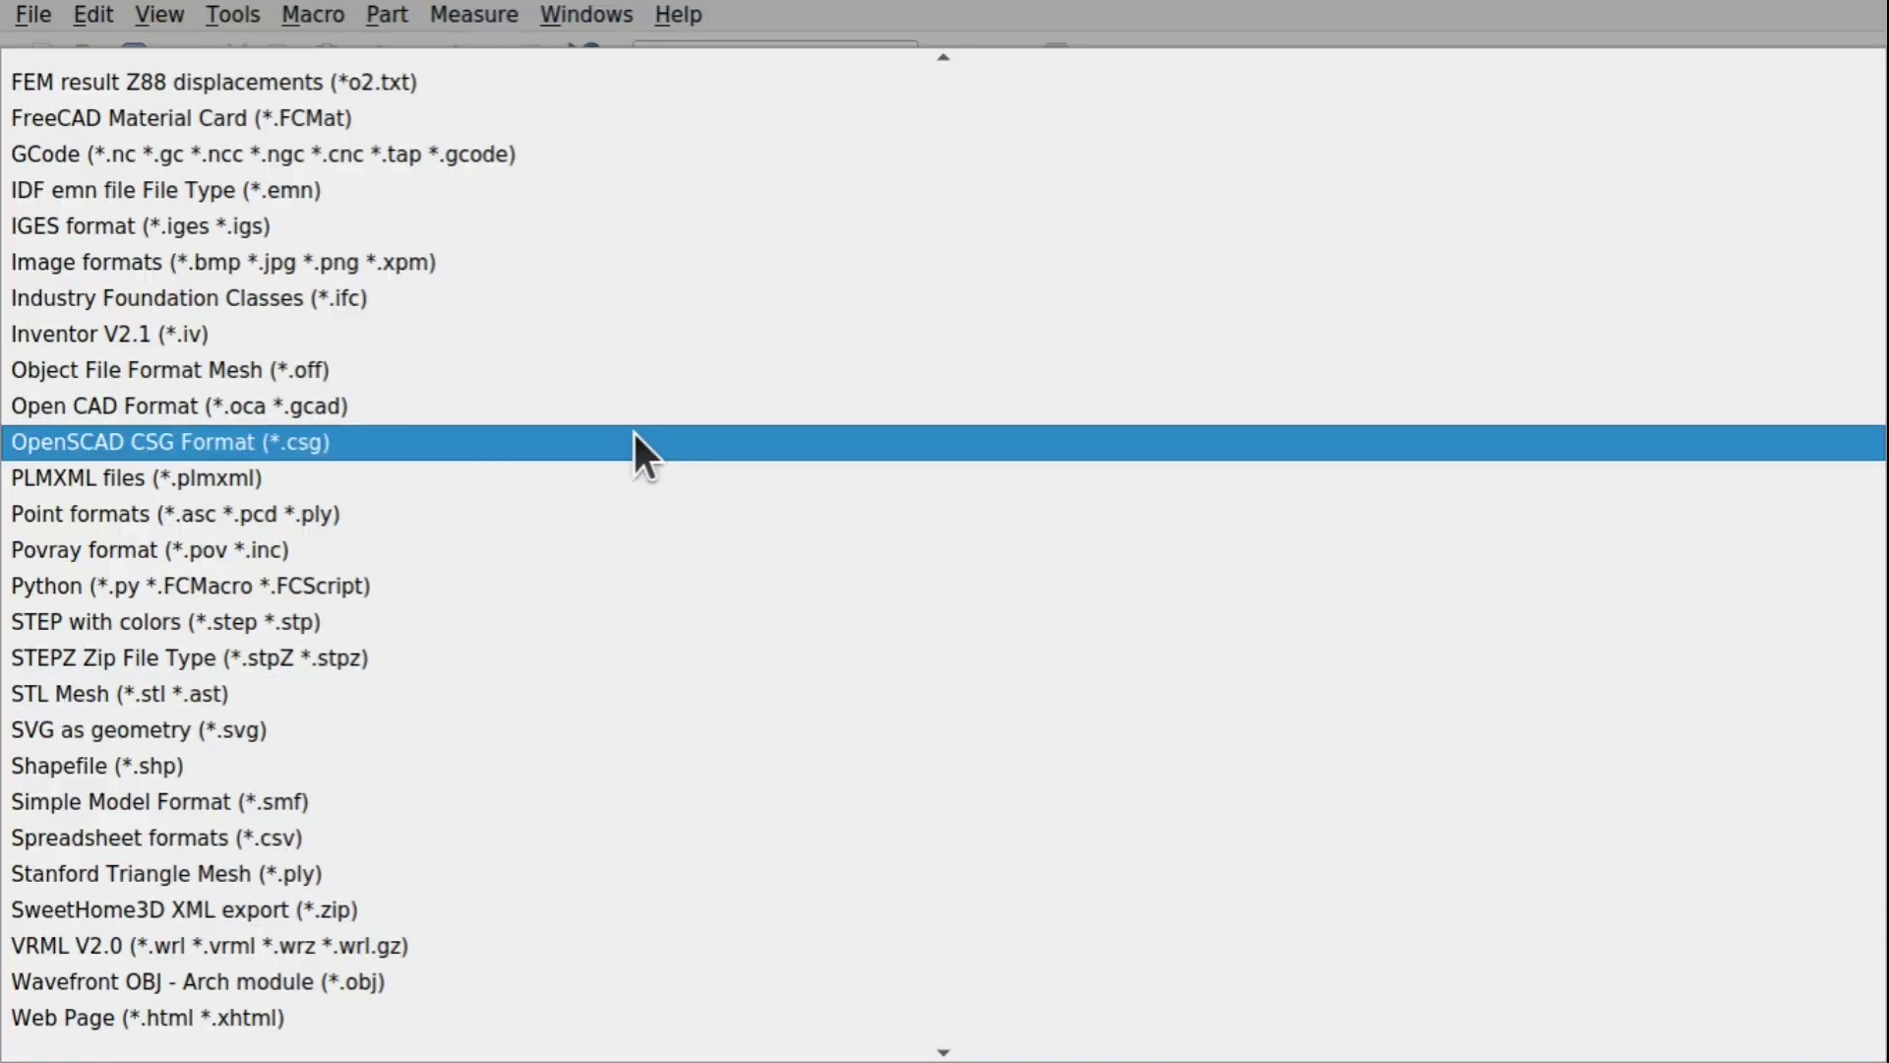
pyautogui.scroll(6, 636, 456)
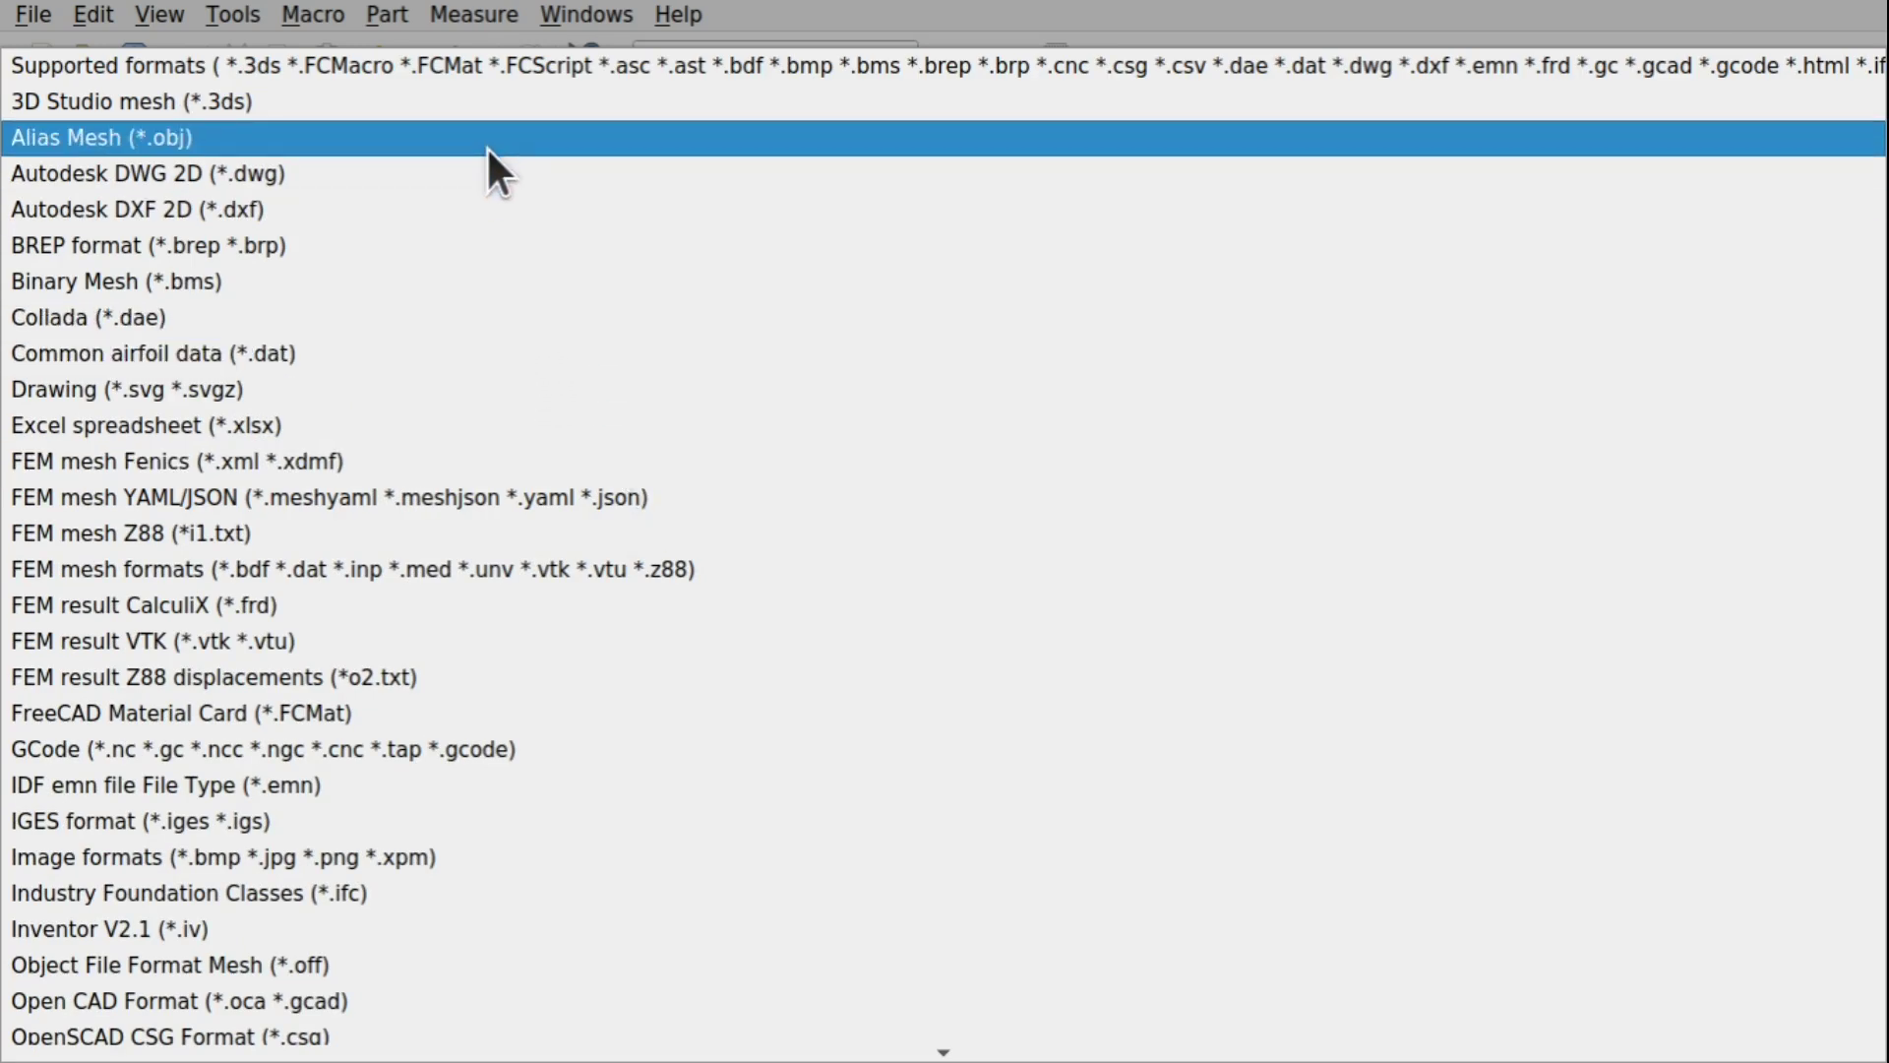
pyautogui.scroll(-7, 543, 676)
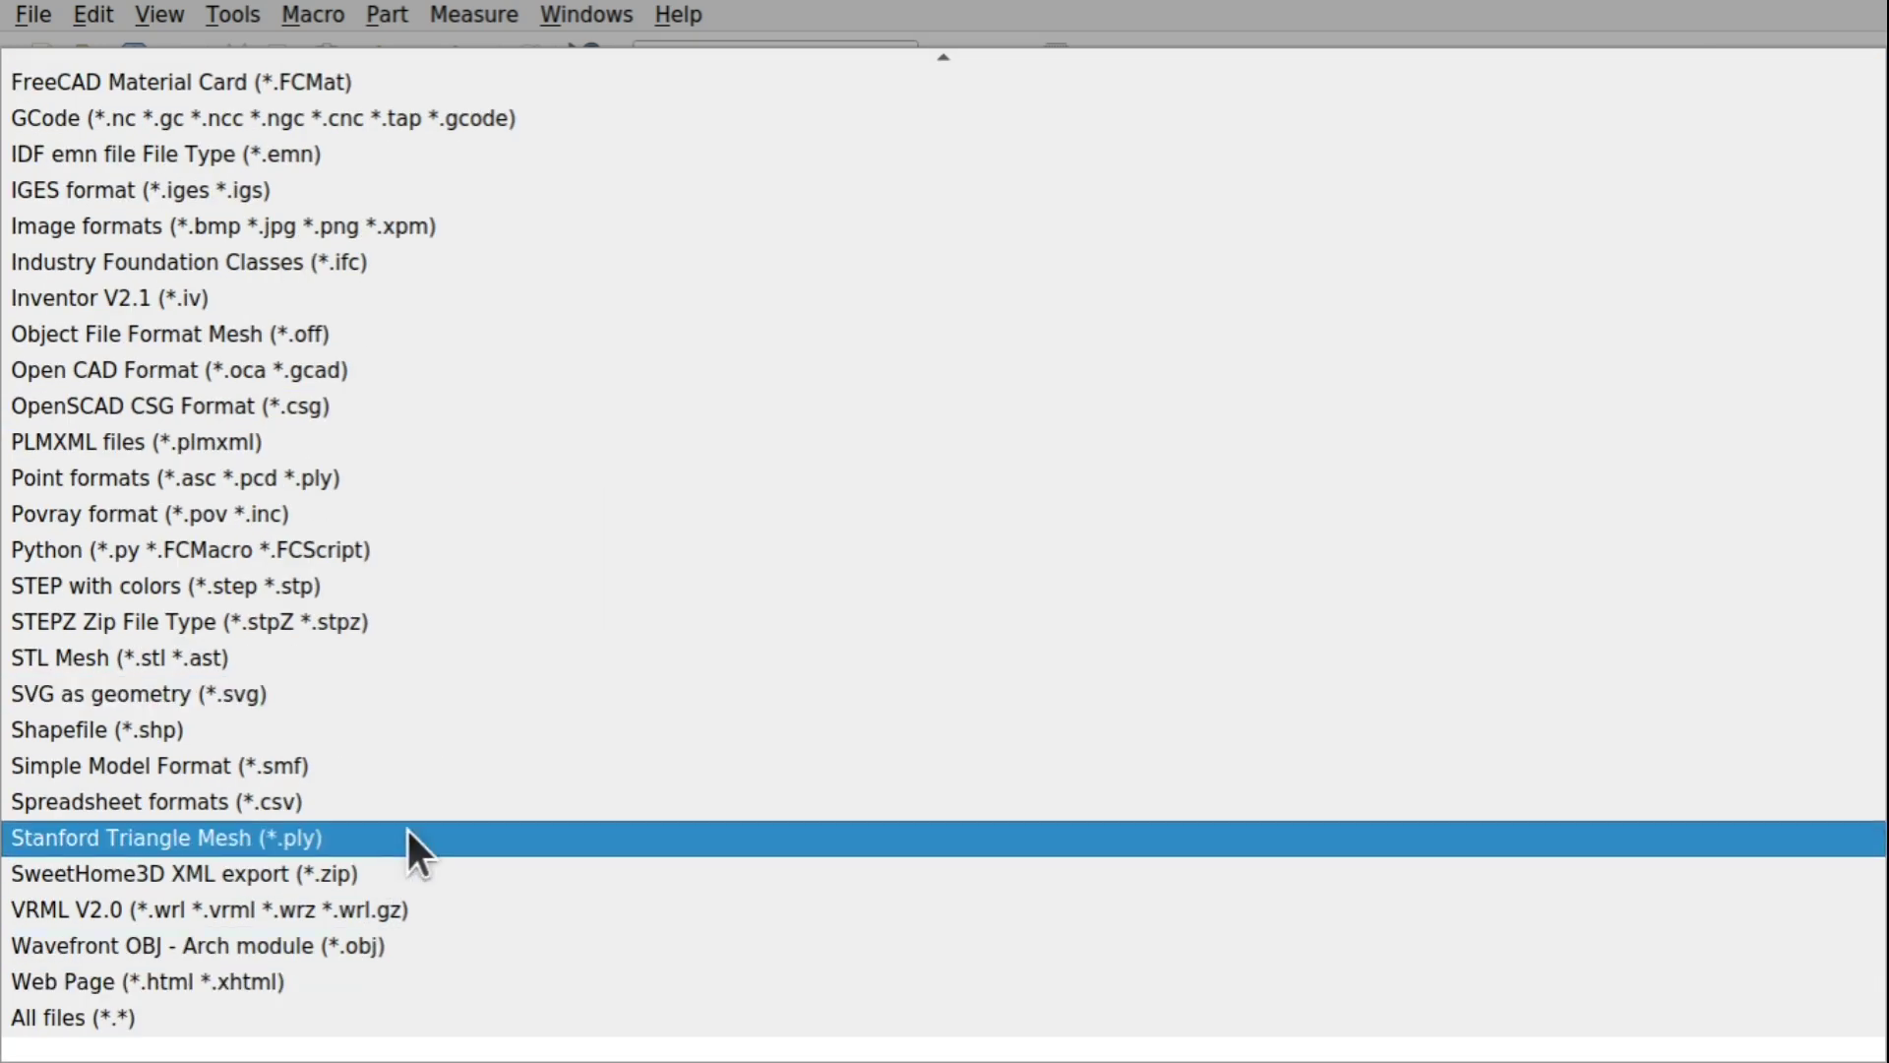
pyautogui.click(320, 697)
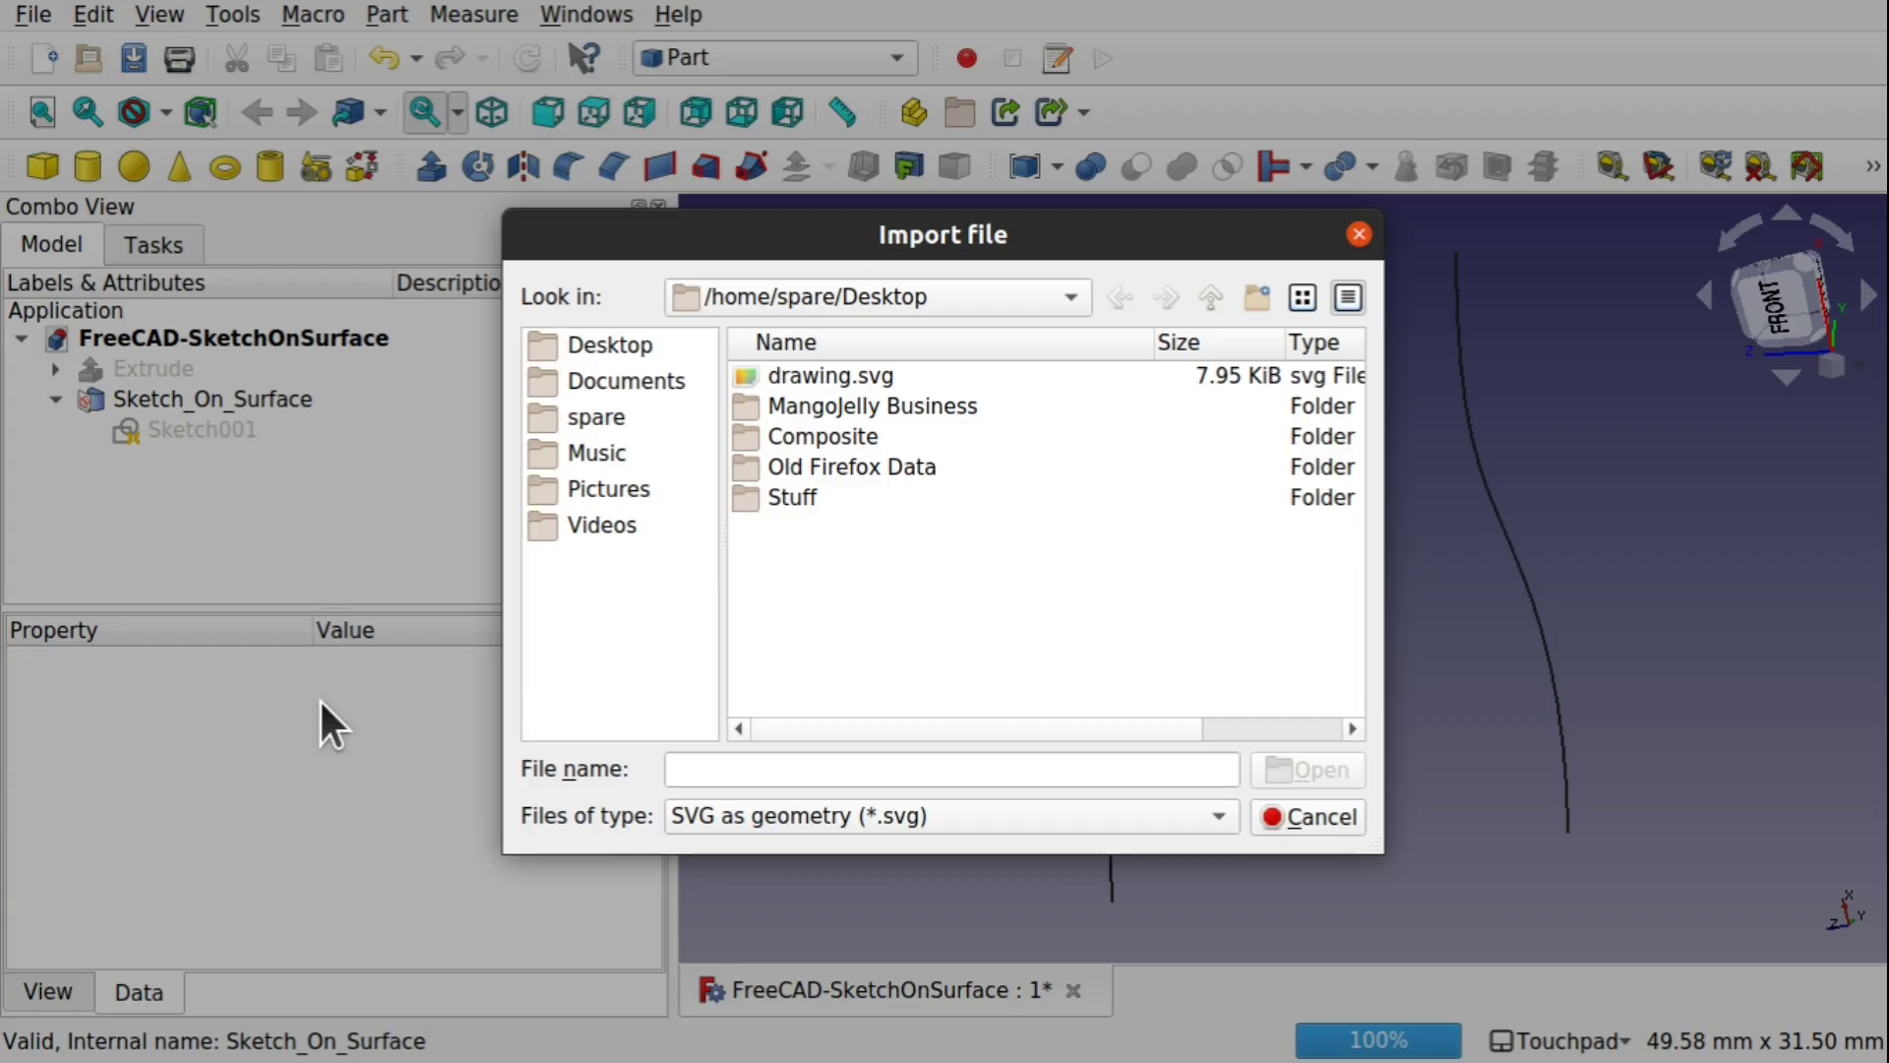
pyautogui.doubleClick(861, 374)
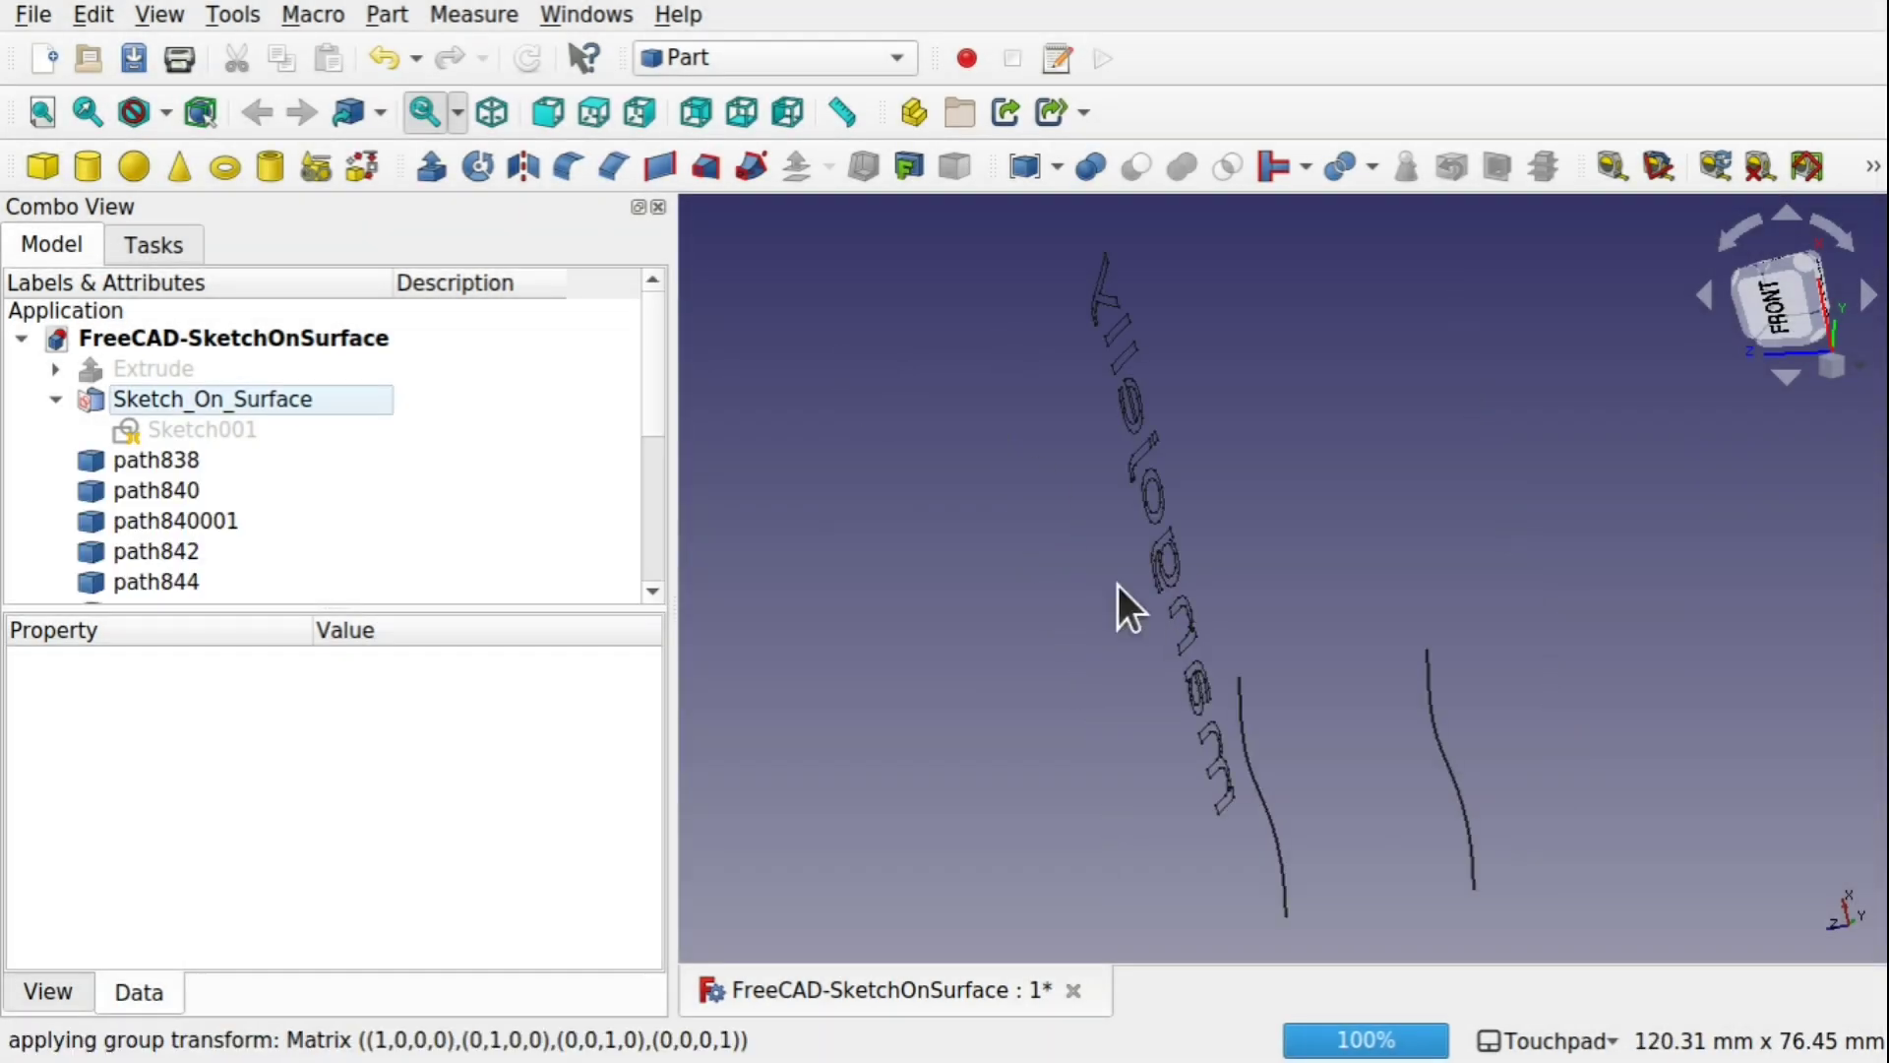
# Step: Inspect the imported letter outlines, including path838 for the m, and switch to the Draft workbench
pyautogui.moveTo(1168, 600)
pyautogui.keyDown('shift'); pyautogui.mouseDown()
pyautogui.moveTo(1200, 588)
pyautogui.moveTo(975, 643)
pyautogui.moveTo(1195, 755)
pyautogui.moveTo(1306, 501)
pyautogui.moveTo(1024, 574)
pyautogui.moveTo(1042, 662)
pyautogui.moveTo(1101, 687)
pyautogui.mouseUp(); pyautogui.keyUp('shift')
pyautogui.keyDown('shift'); pyautogui.moveTo(1074, 499); pyautogui.dragTo(821, 577); pyautogui.keyUp('shift')
pyautogui.click(161, 458)
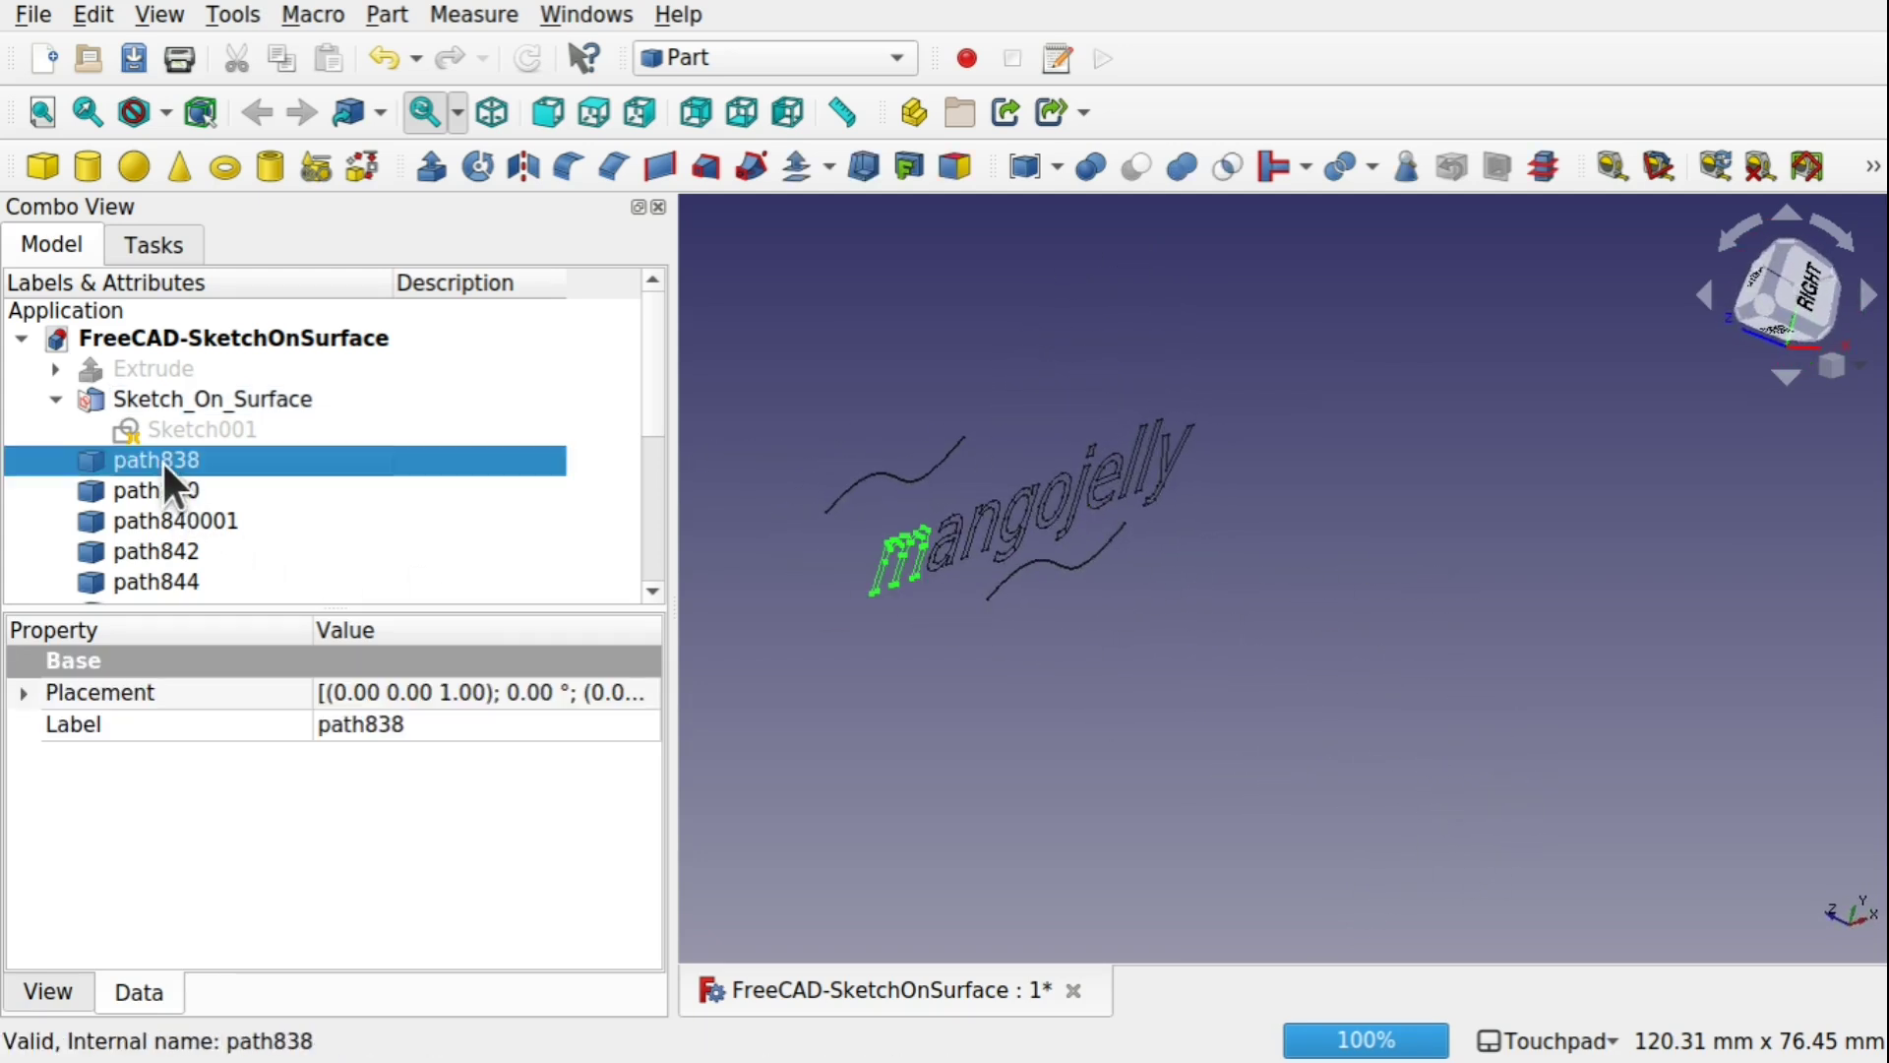
pyautogui.moveTo(659, 403)
pyautogui.mouseDown()
pyautogui.moveTo(648, 553)
pyautogui.moveTo(652, 431)
pyautogui.mouseUp()
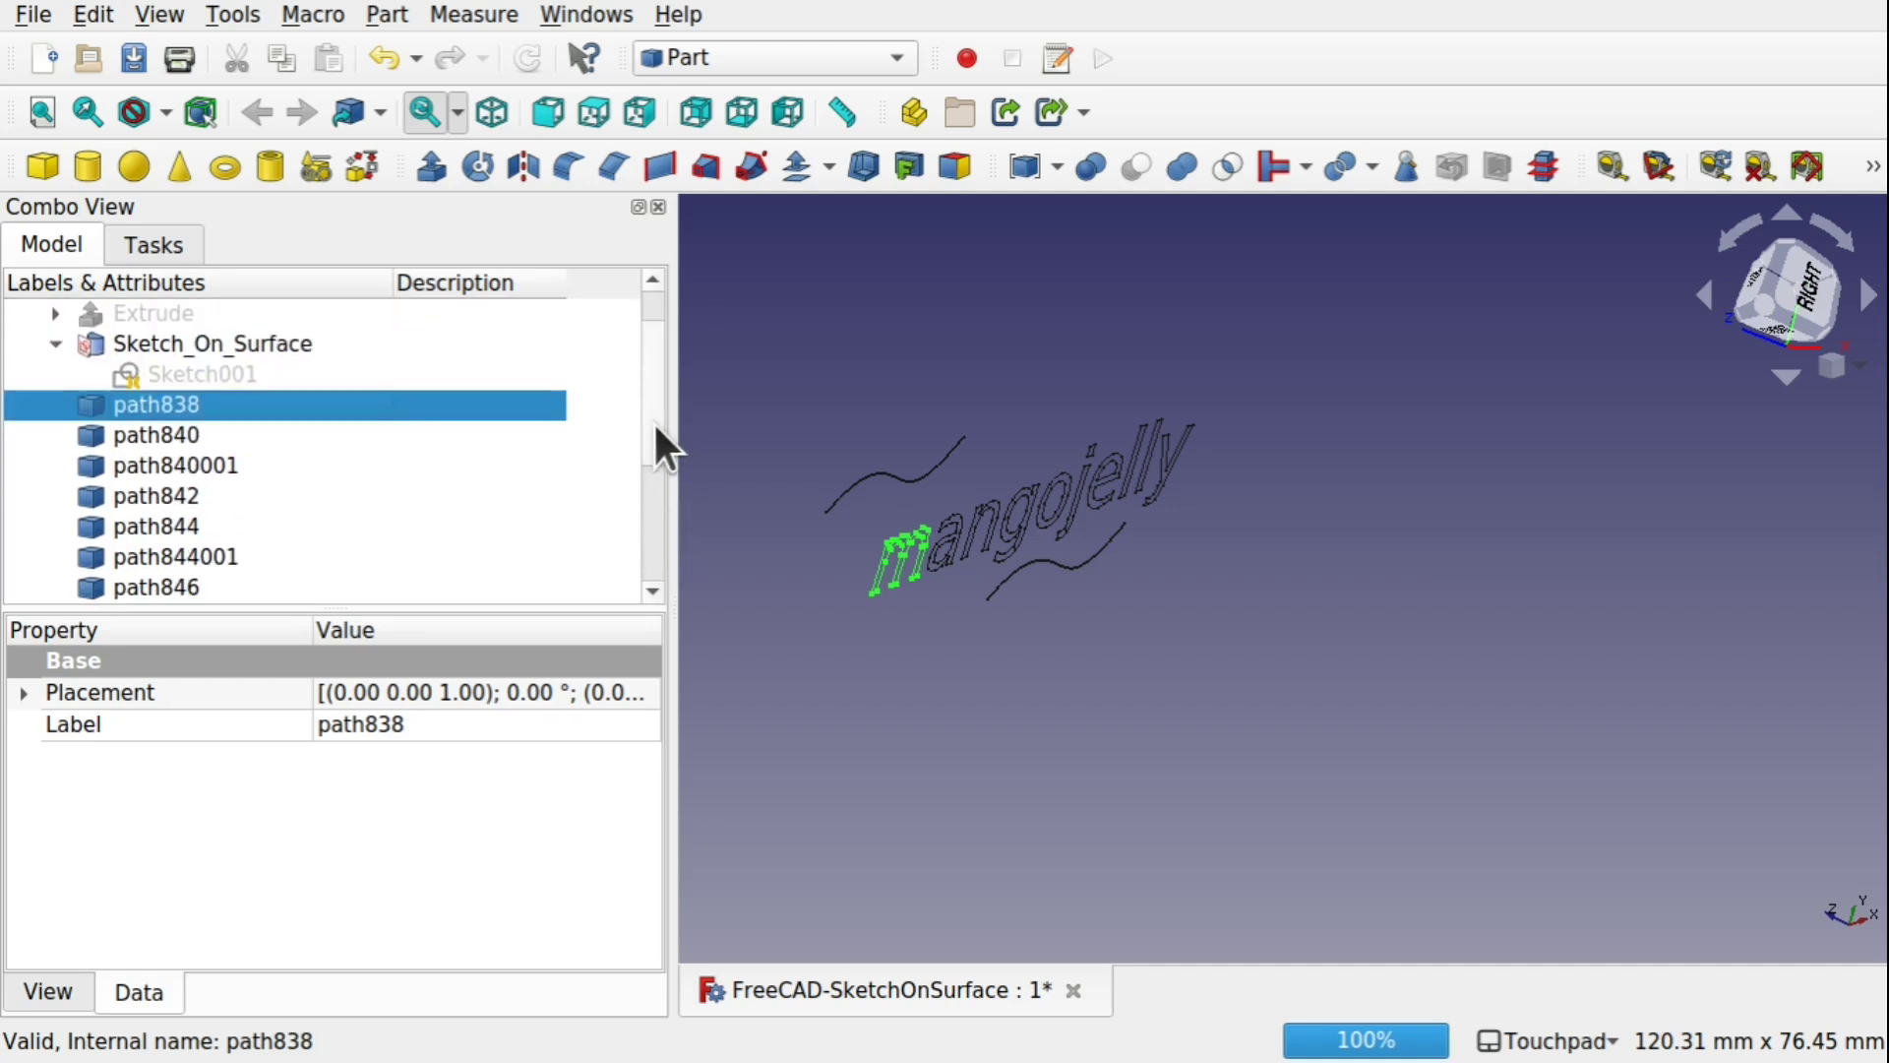
pyautogui.keyDown('shift'); pyautogui.moveTo(997, 551); pyautogui.dragTo(1106, 581); pyautogui.keyUp('shift')
pyautogui.click(754, 58)
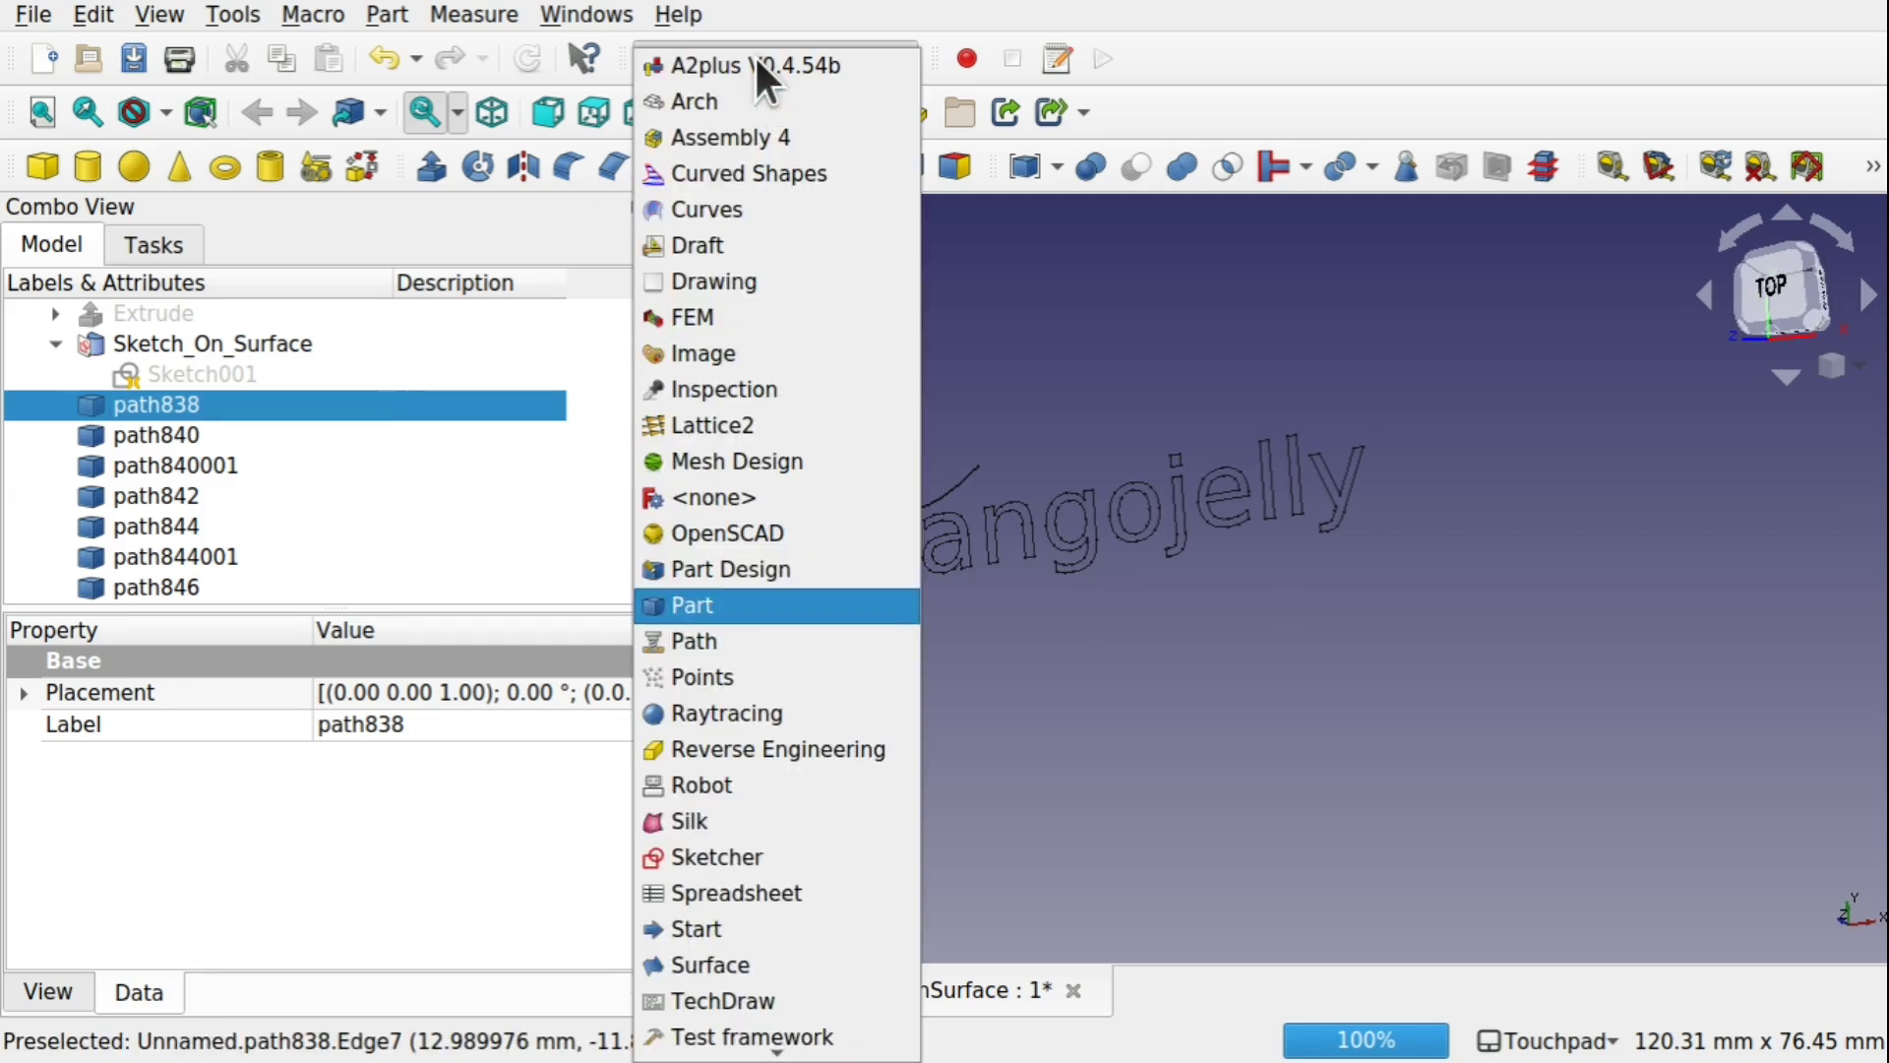
pyautogui.click(752, 245)
pyautogui.moveTo(1009, 536)
pyautogui.keyDown('shift'); pyautogui.mouseDown()
pyautogui.moveTo(995, 508)
pyautogui.moveTo(1024, 476)
pyautogui.moveTo(1014, 500)
pyautogui.mouseUp(); pyautogui.keyUp('shift')
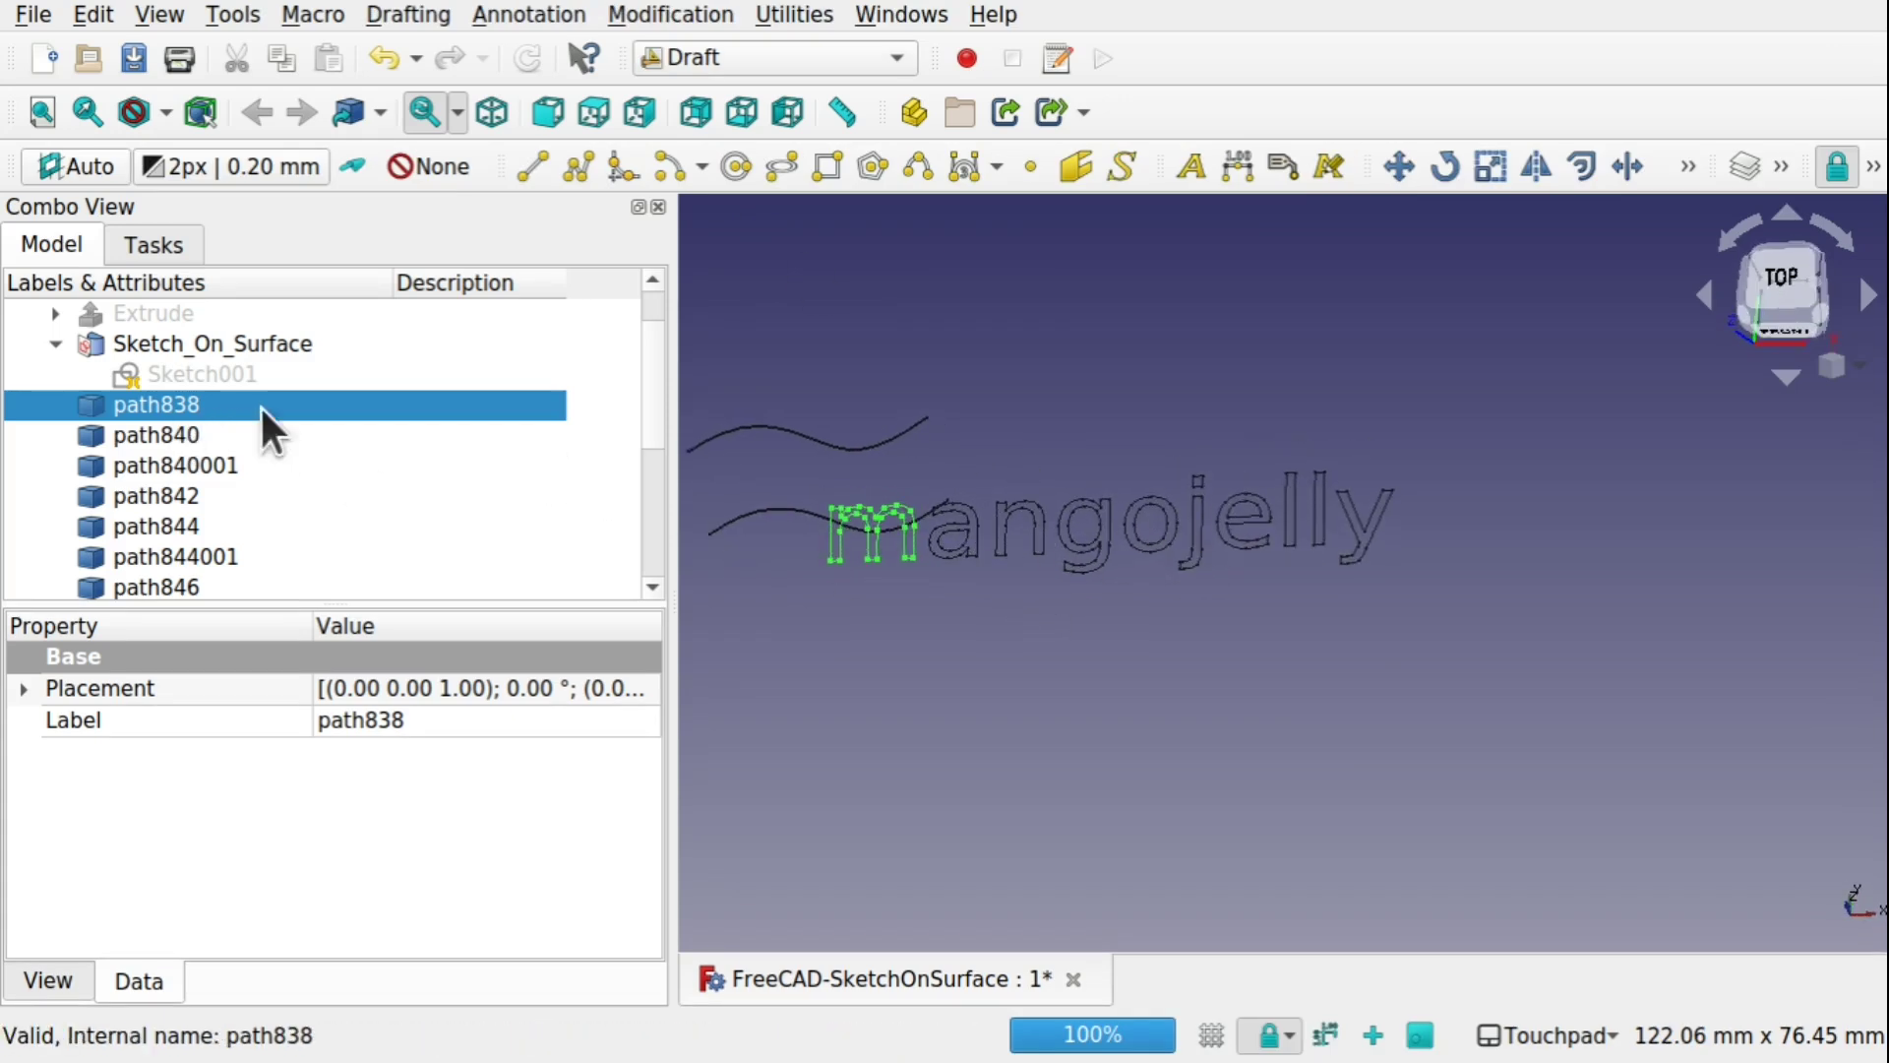
# Step: Upgrade the letter a's outer and inner outlines, path840 and path840001, into faces
pyautogui.moveTo(651, 374); pyautogui.dragTo(654, 403)
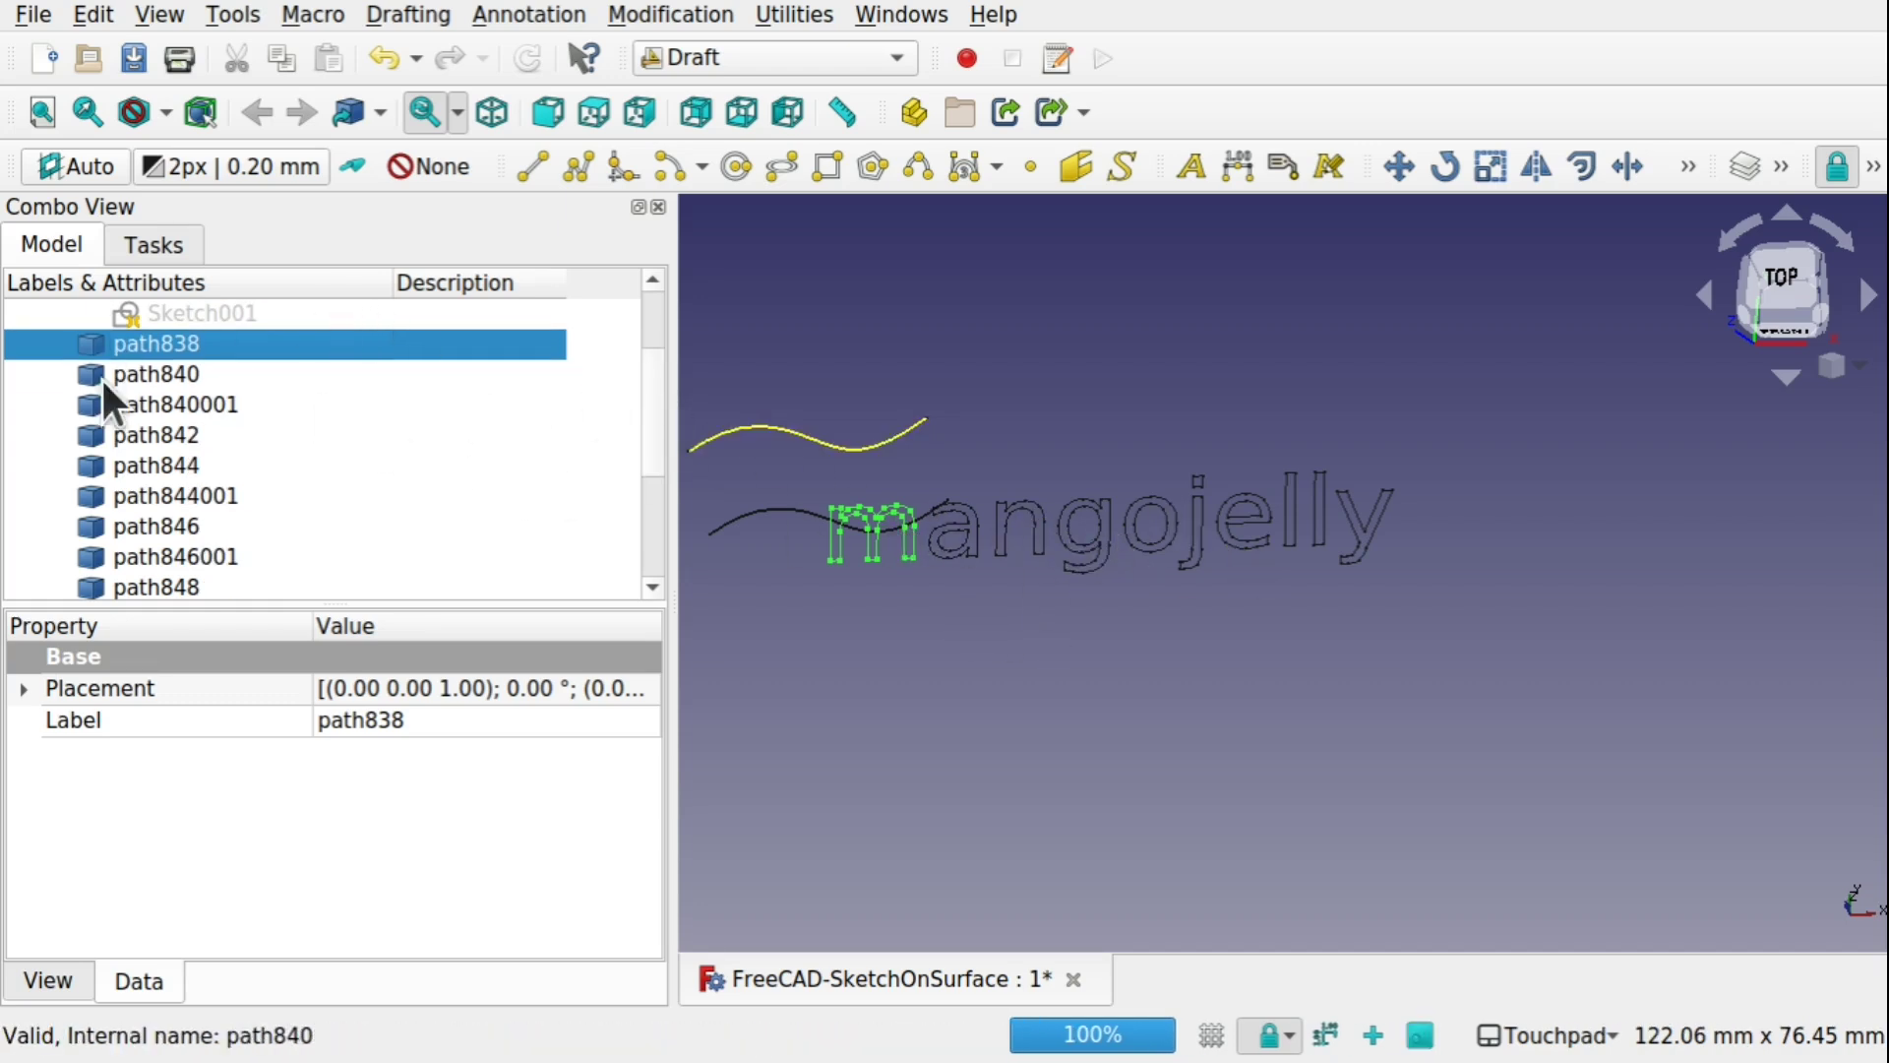
pyautogui.click(175, 373)
pyautogui.click(176, 402)
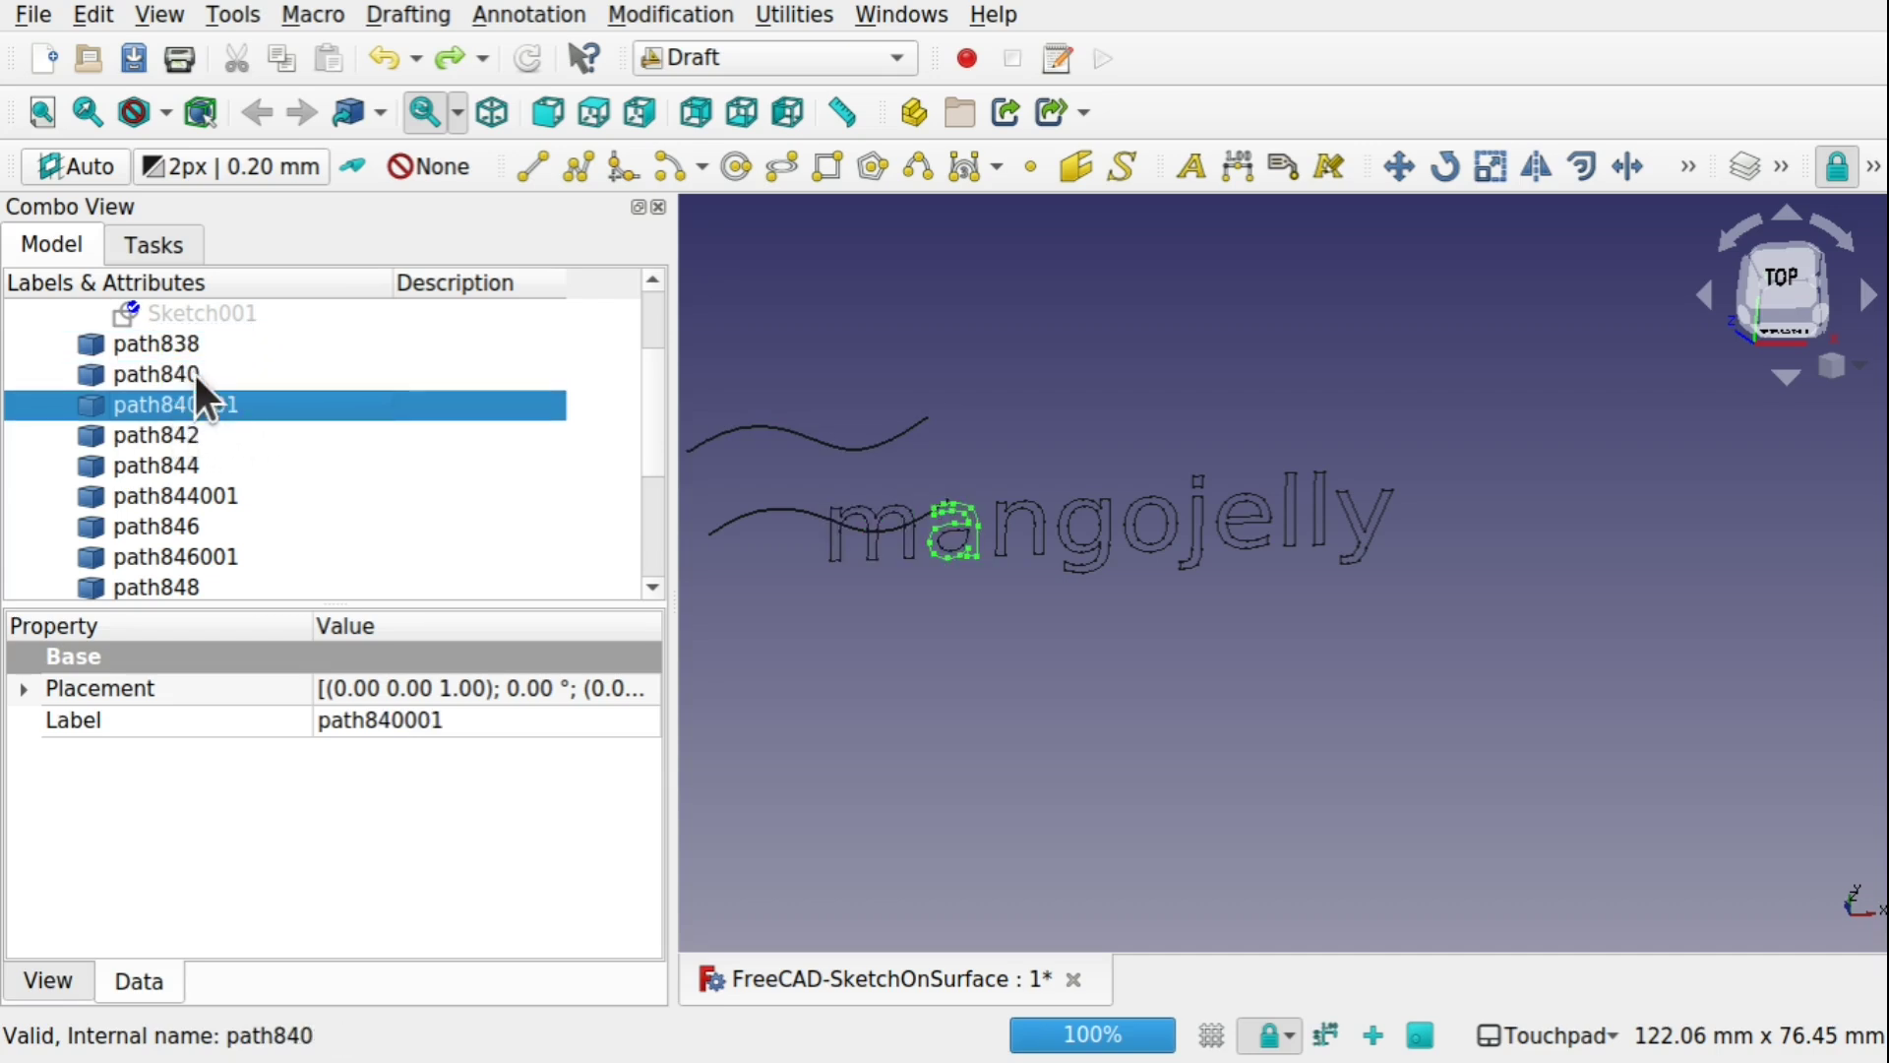
pyautogui.keyDown('ctrl'); pyautogui.click(189, 372); pyautogui.keyUp('ctrl')
pyautogui.click(1688, 167)
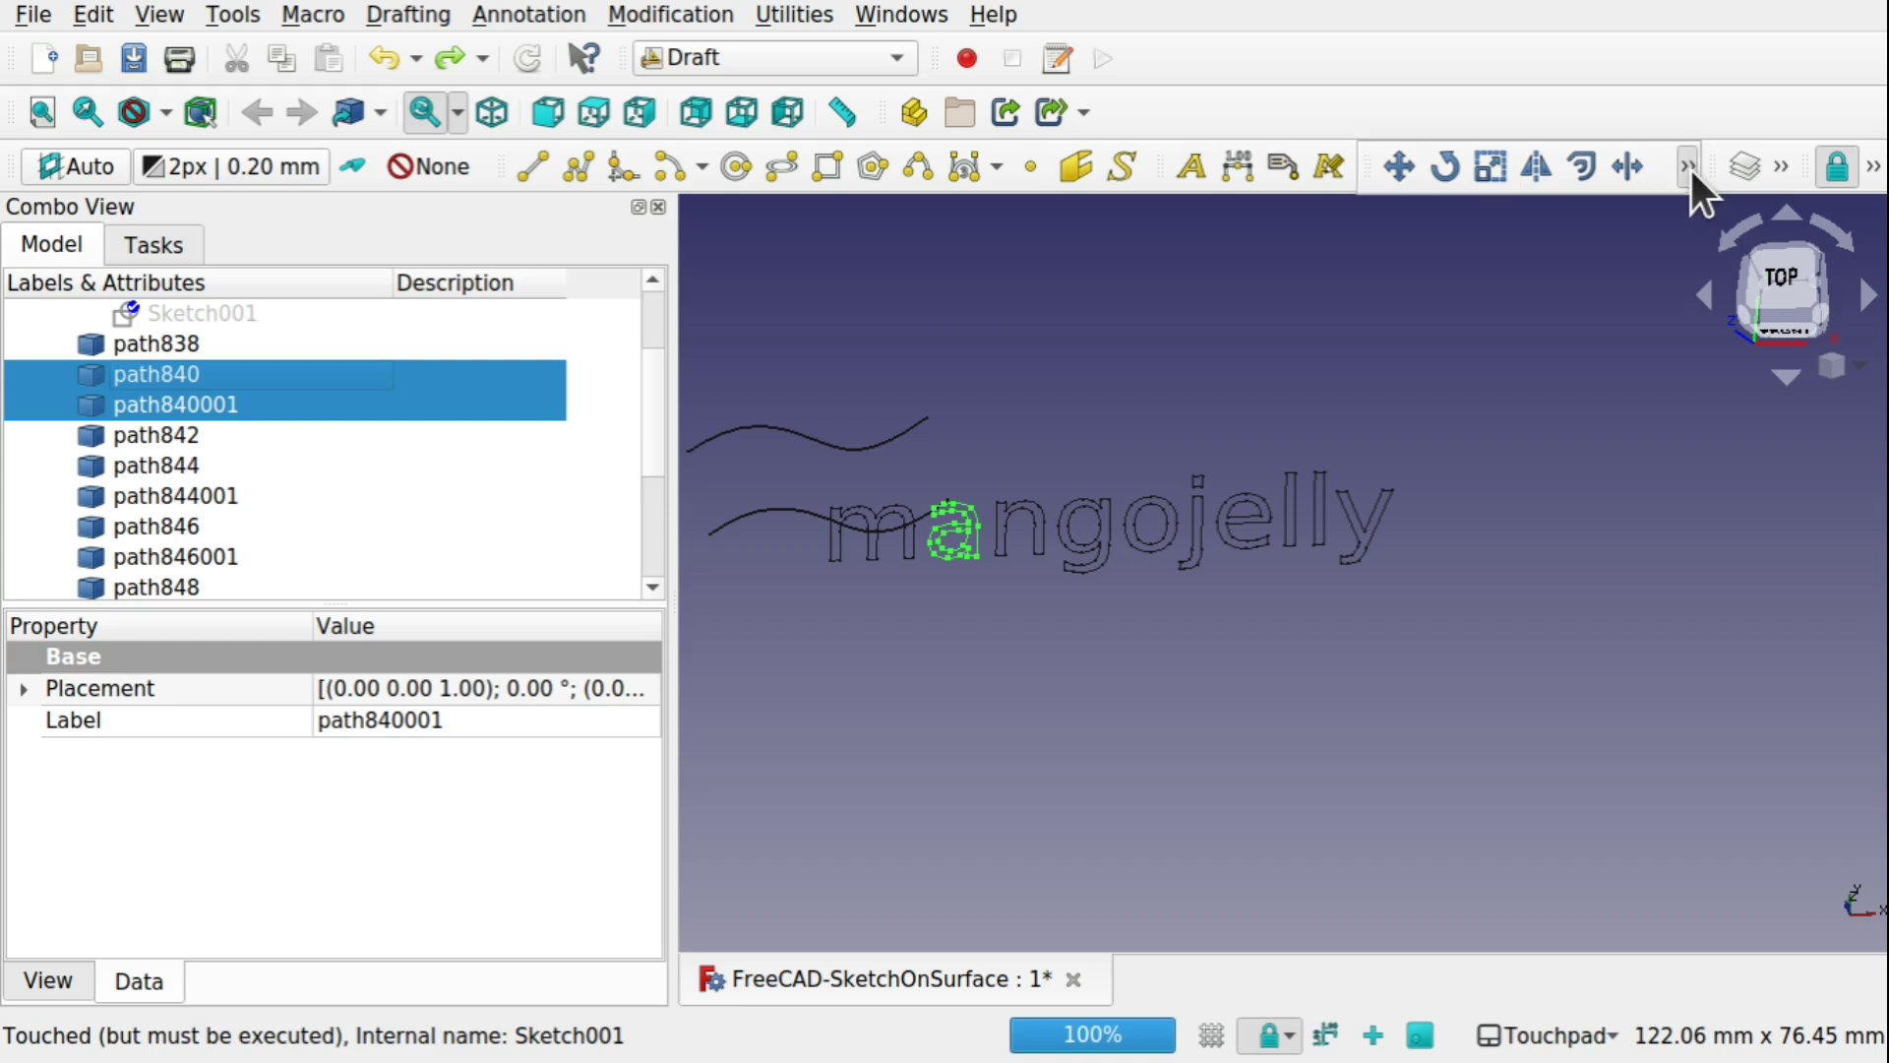
pyautogui.click(1537, 258)
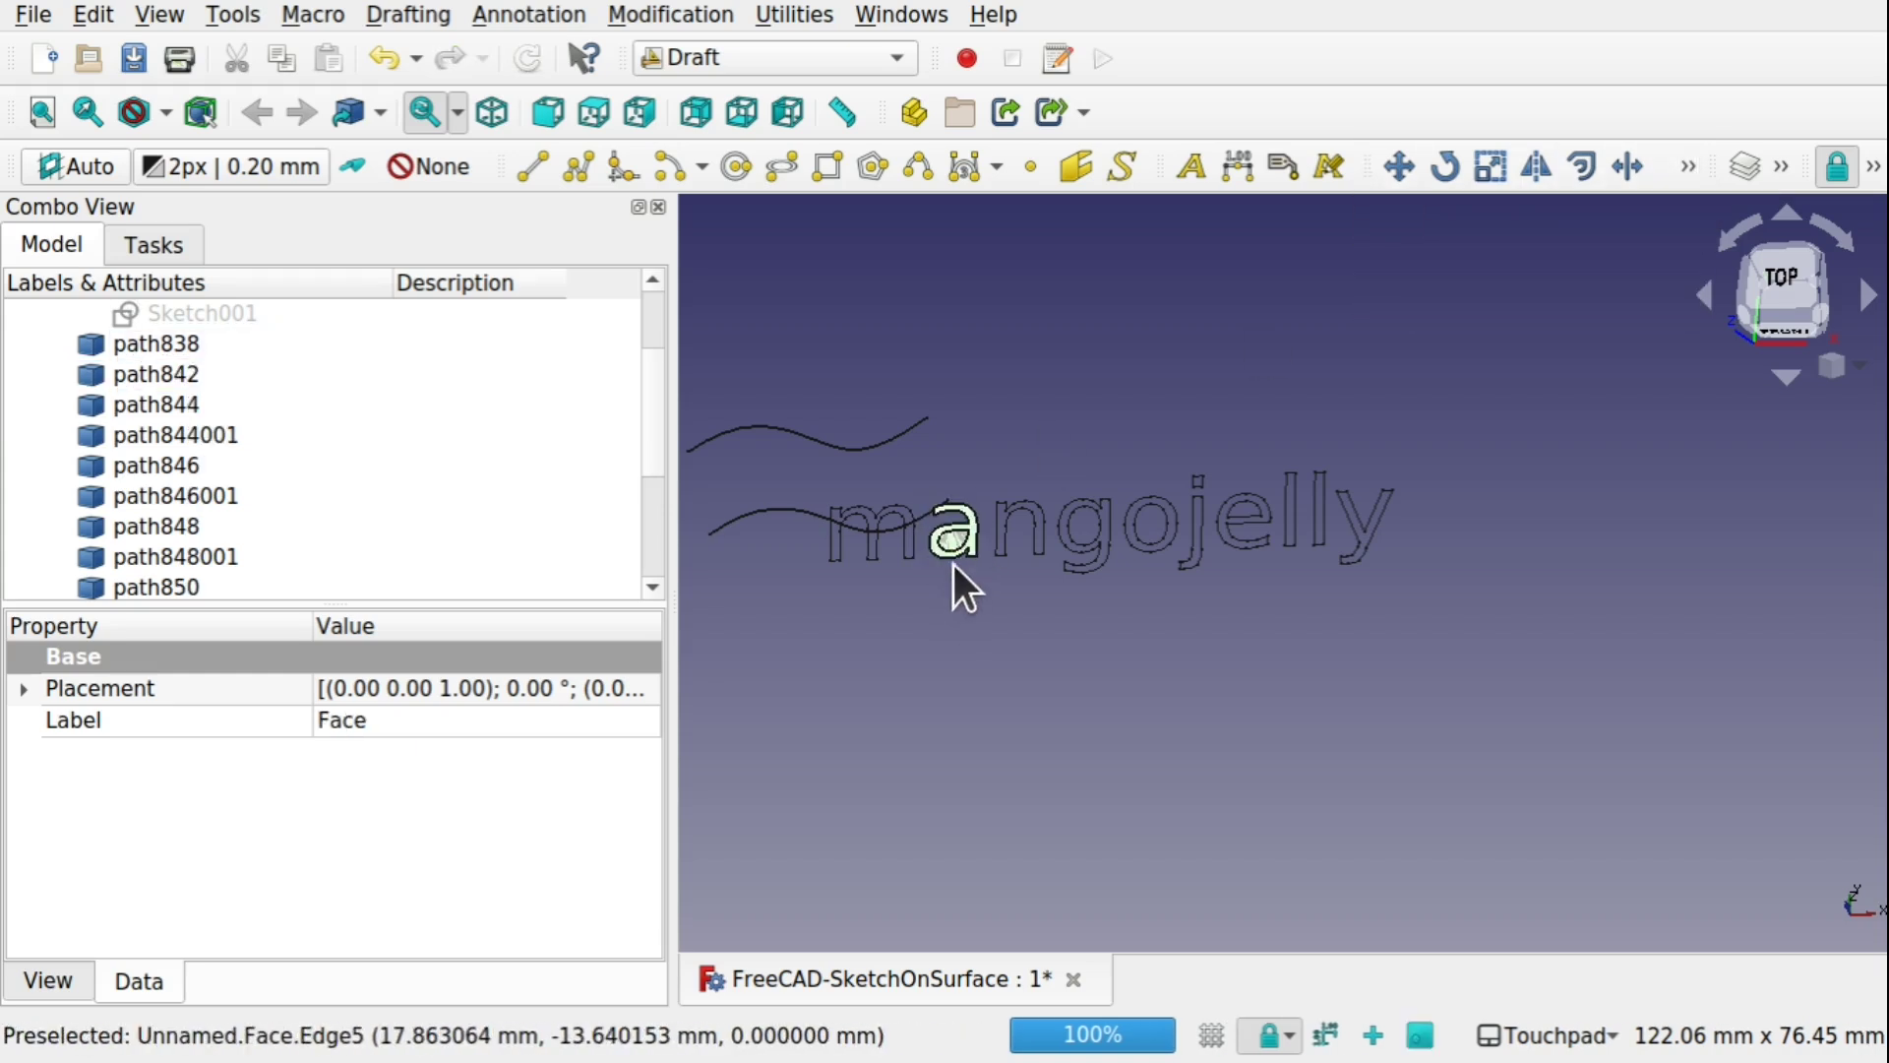
# Step: Cut the letter a's inner face, Face001, from its outer face, Face, using the Part workbench
pyautogui.scroll(6, 954, 556)
pyautogui.click(943, 532)
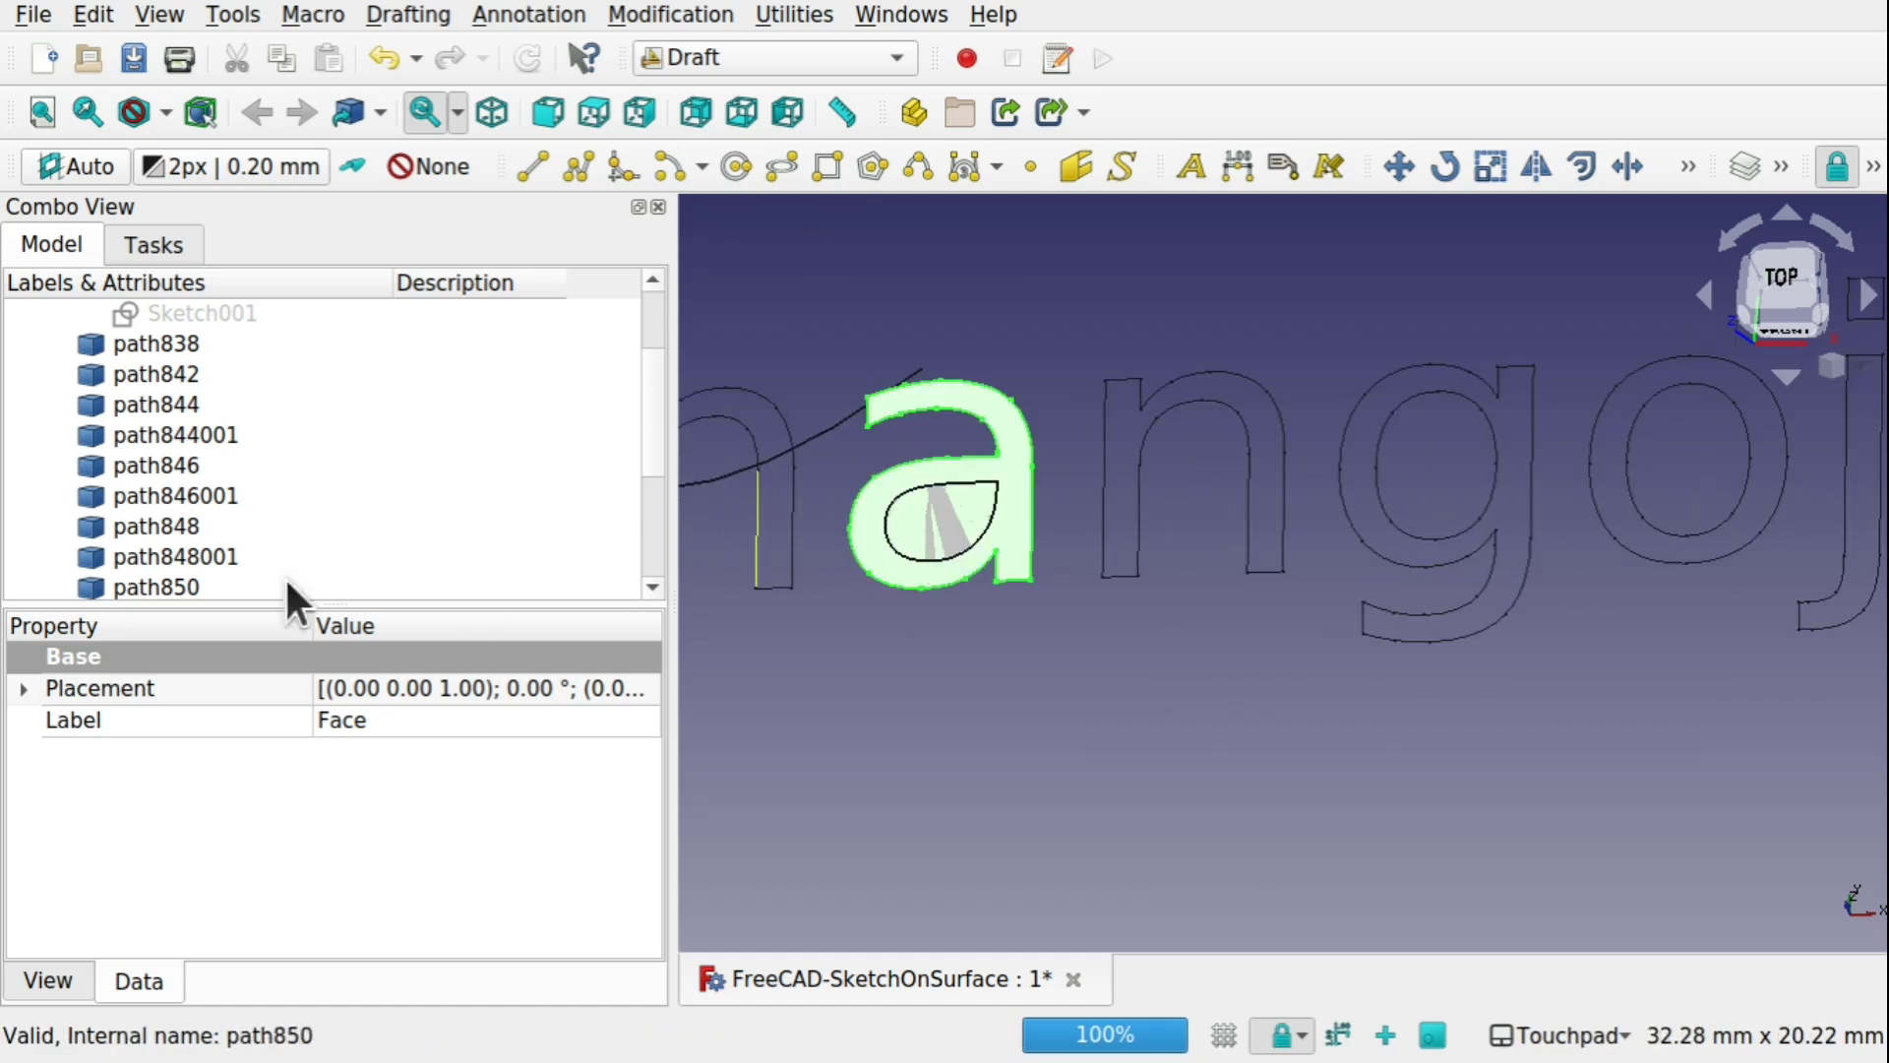
pyautogui.scroll(-2, 646, 432)
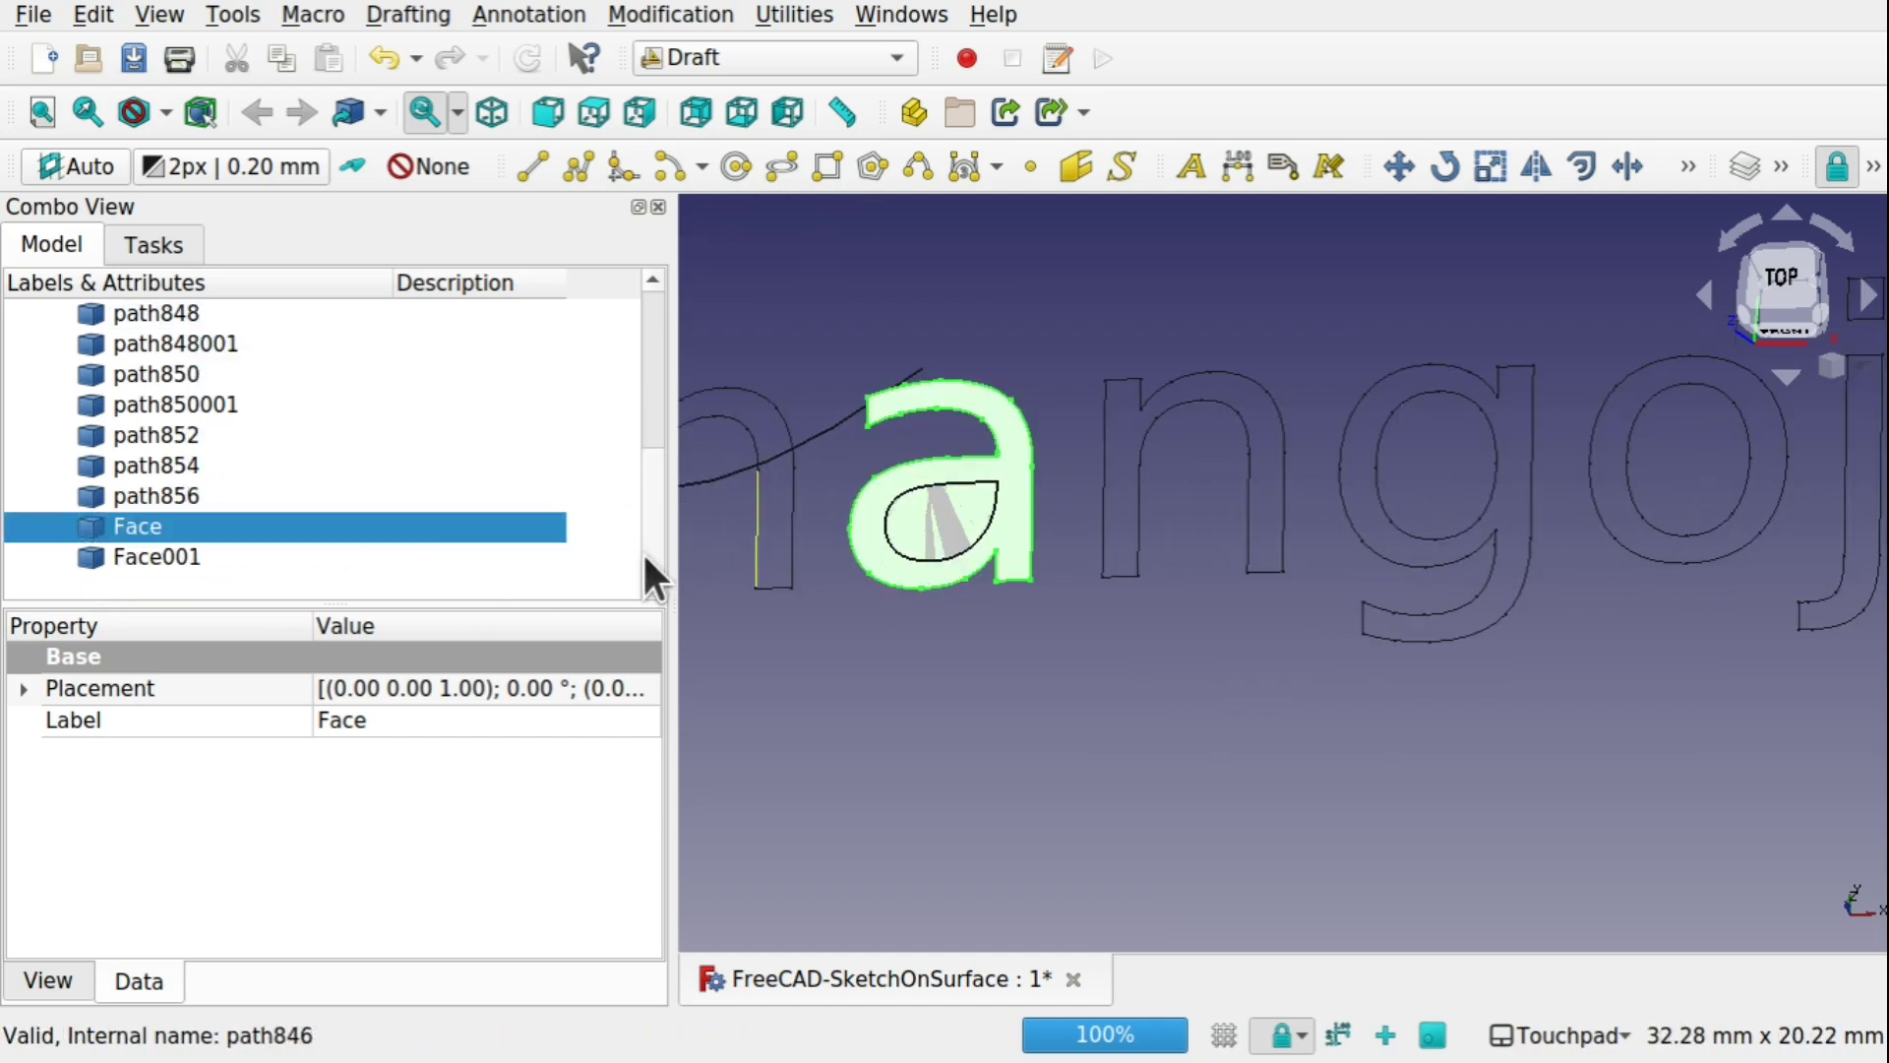
pyautogui.click(140, 555)
pyautogui.click(141, 536)
pyautogui.click(160, 553)
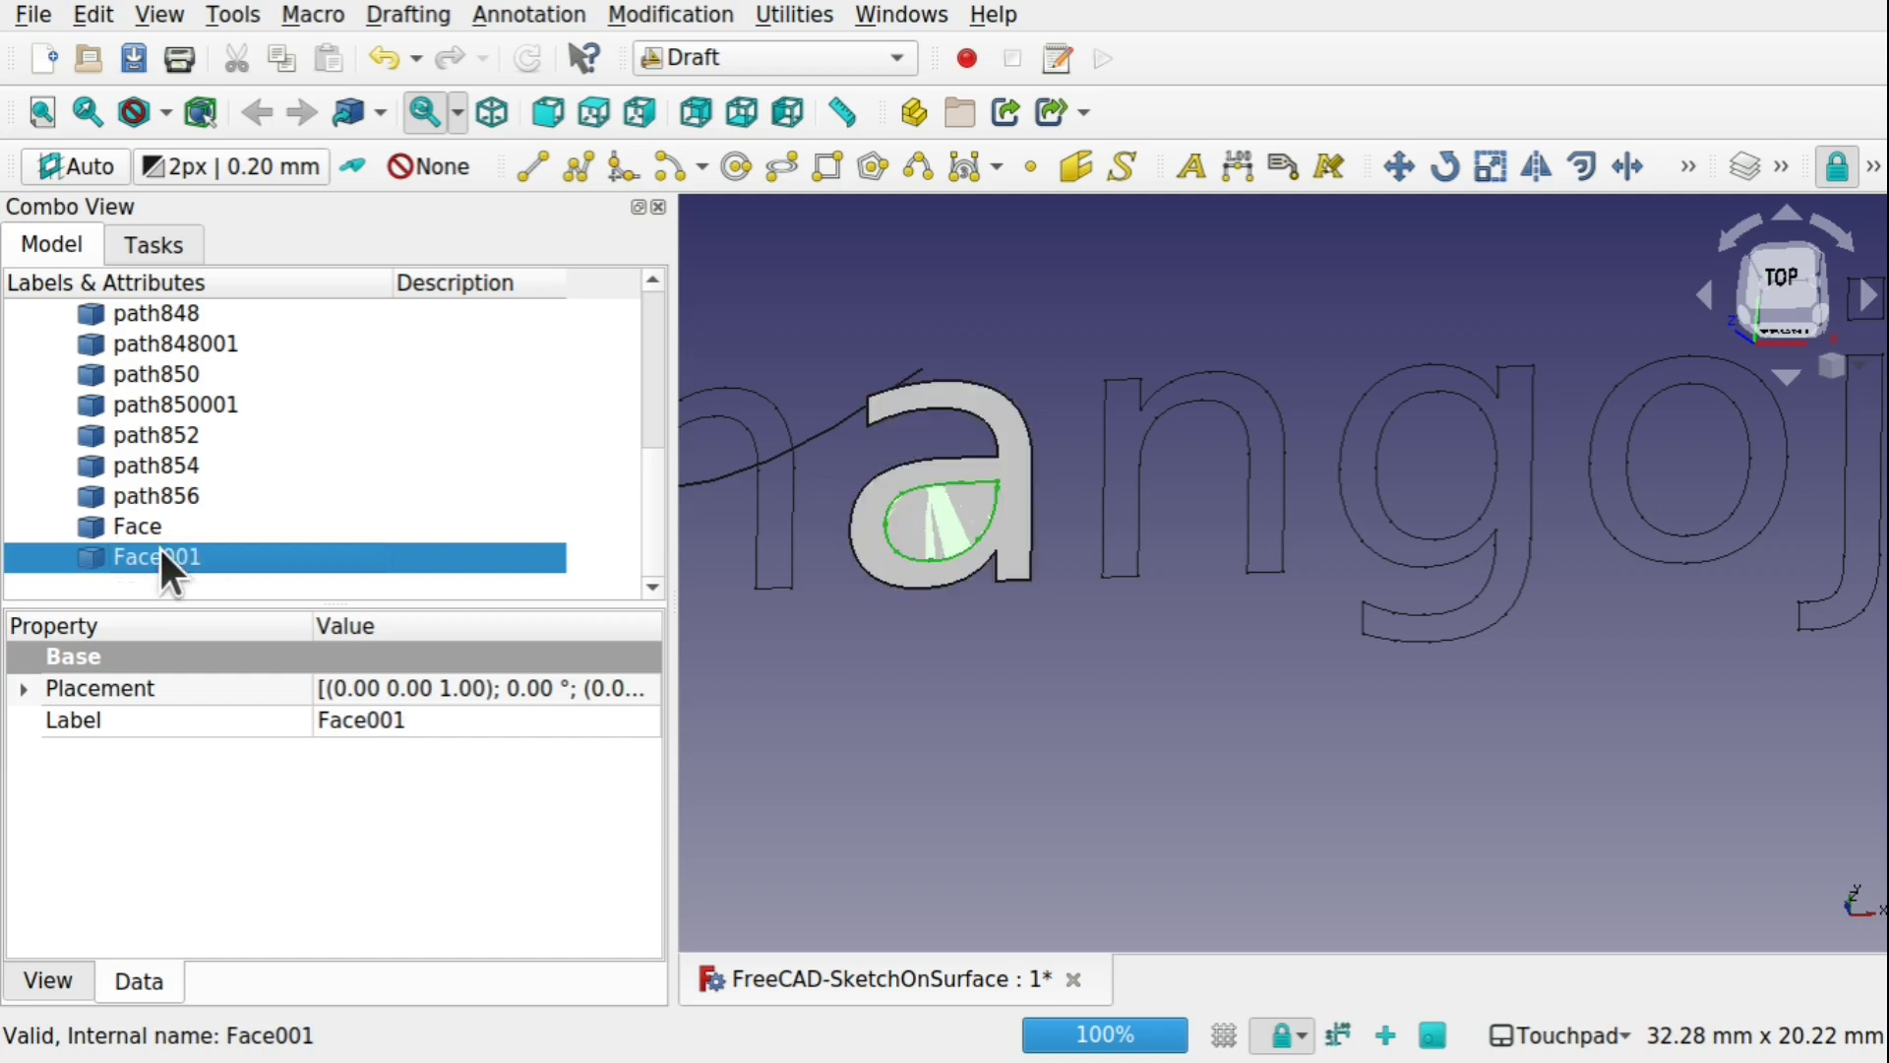
pyautogui.click(172, 527)
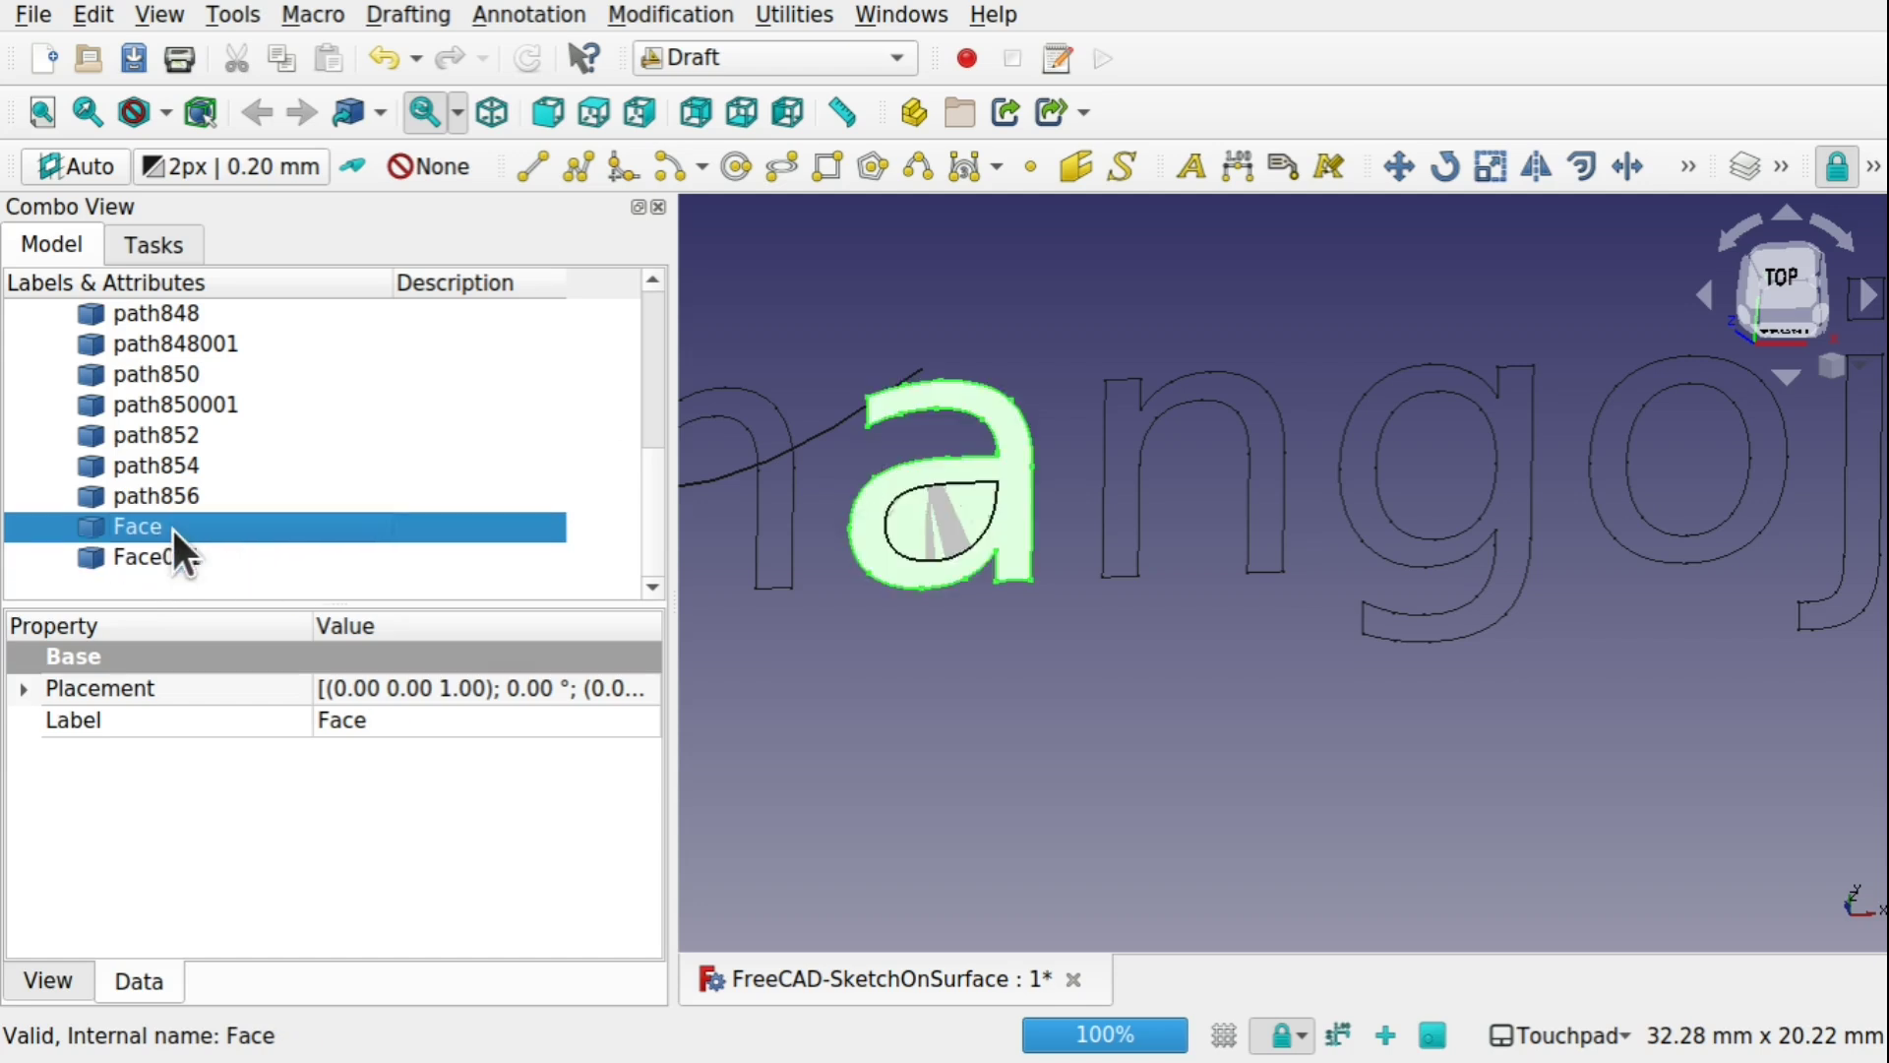
pyautogui.keyDown('ctrl'); pyautogui.click(175, 553); pyautogui.keyUp('ctrl')
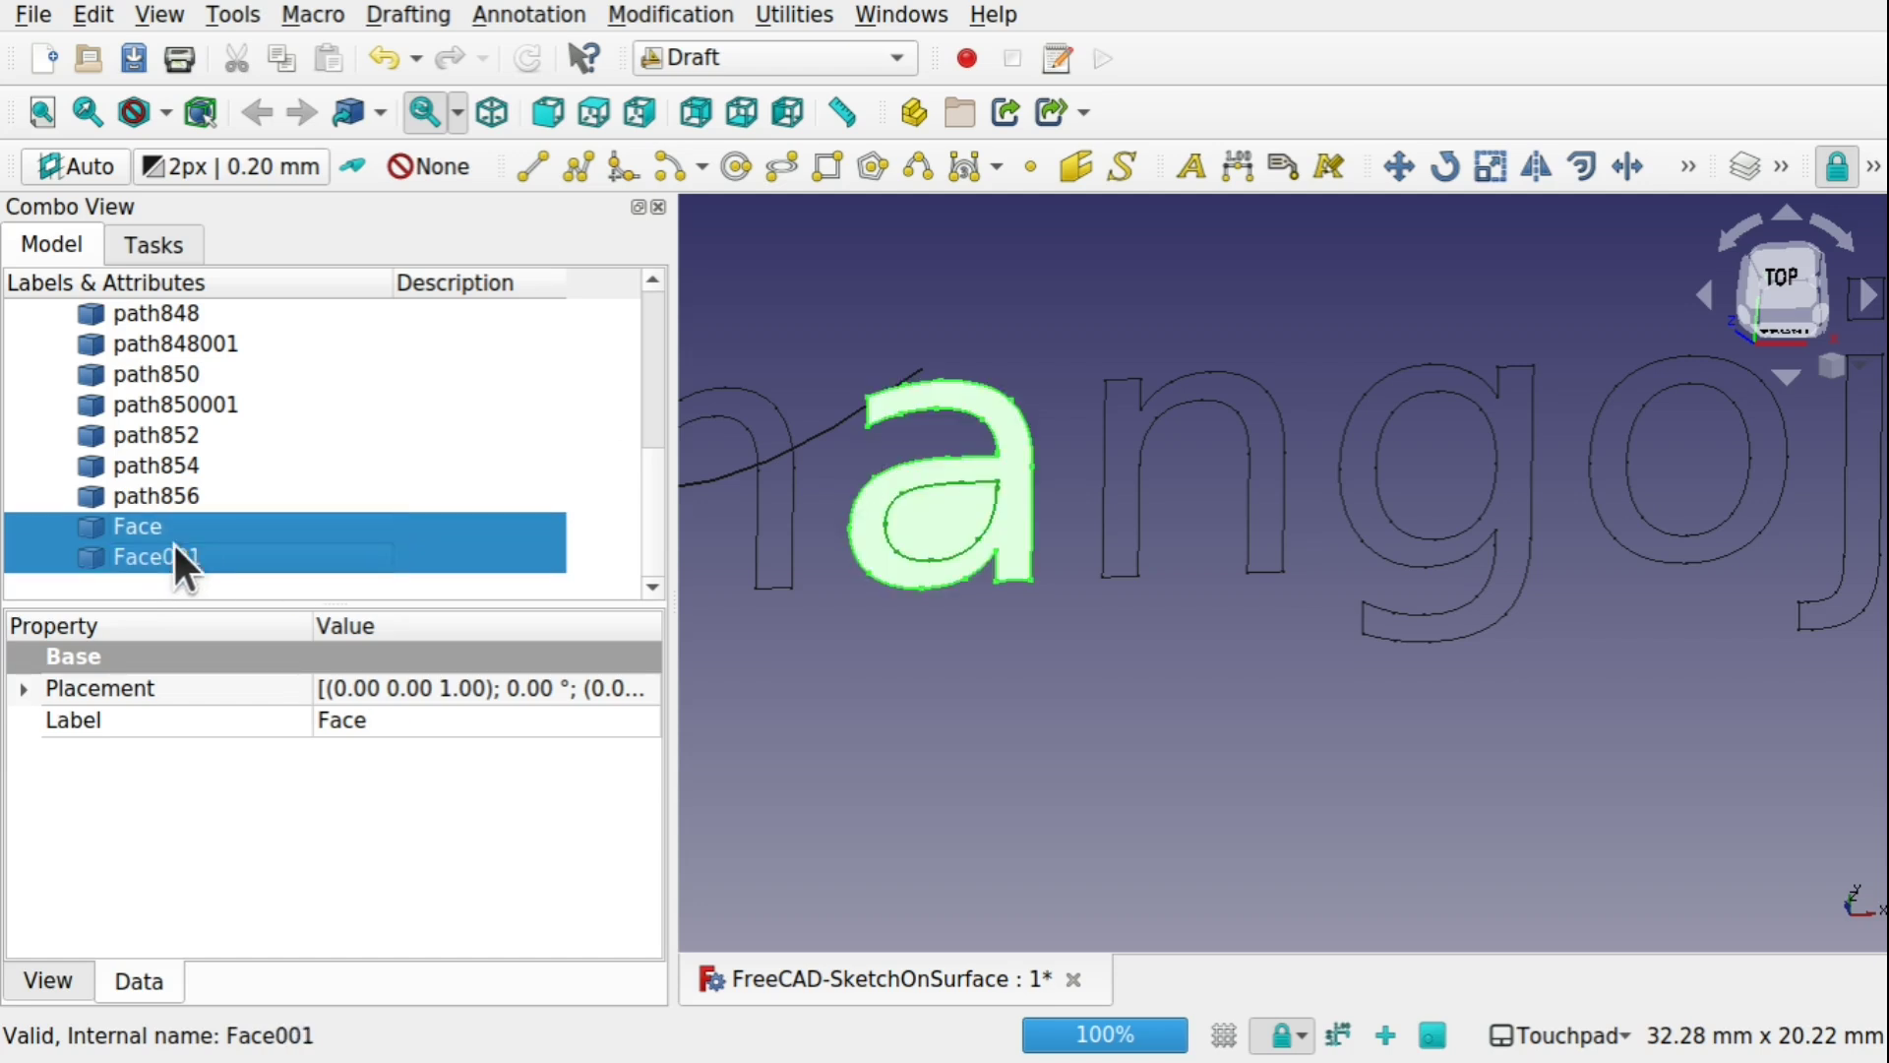
pyautogui.click(816, 57)
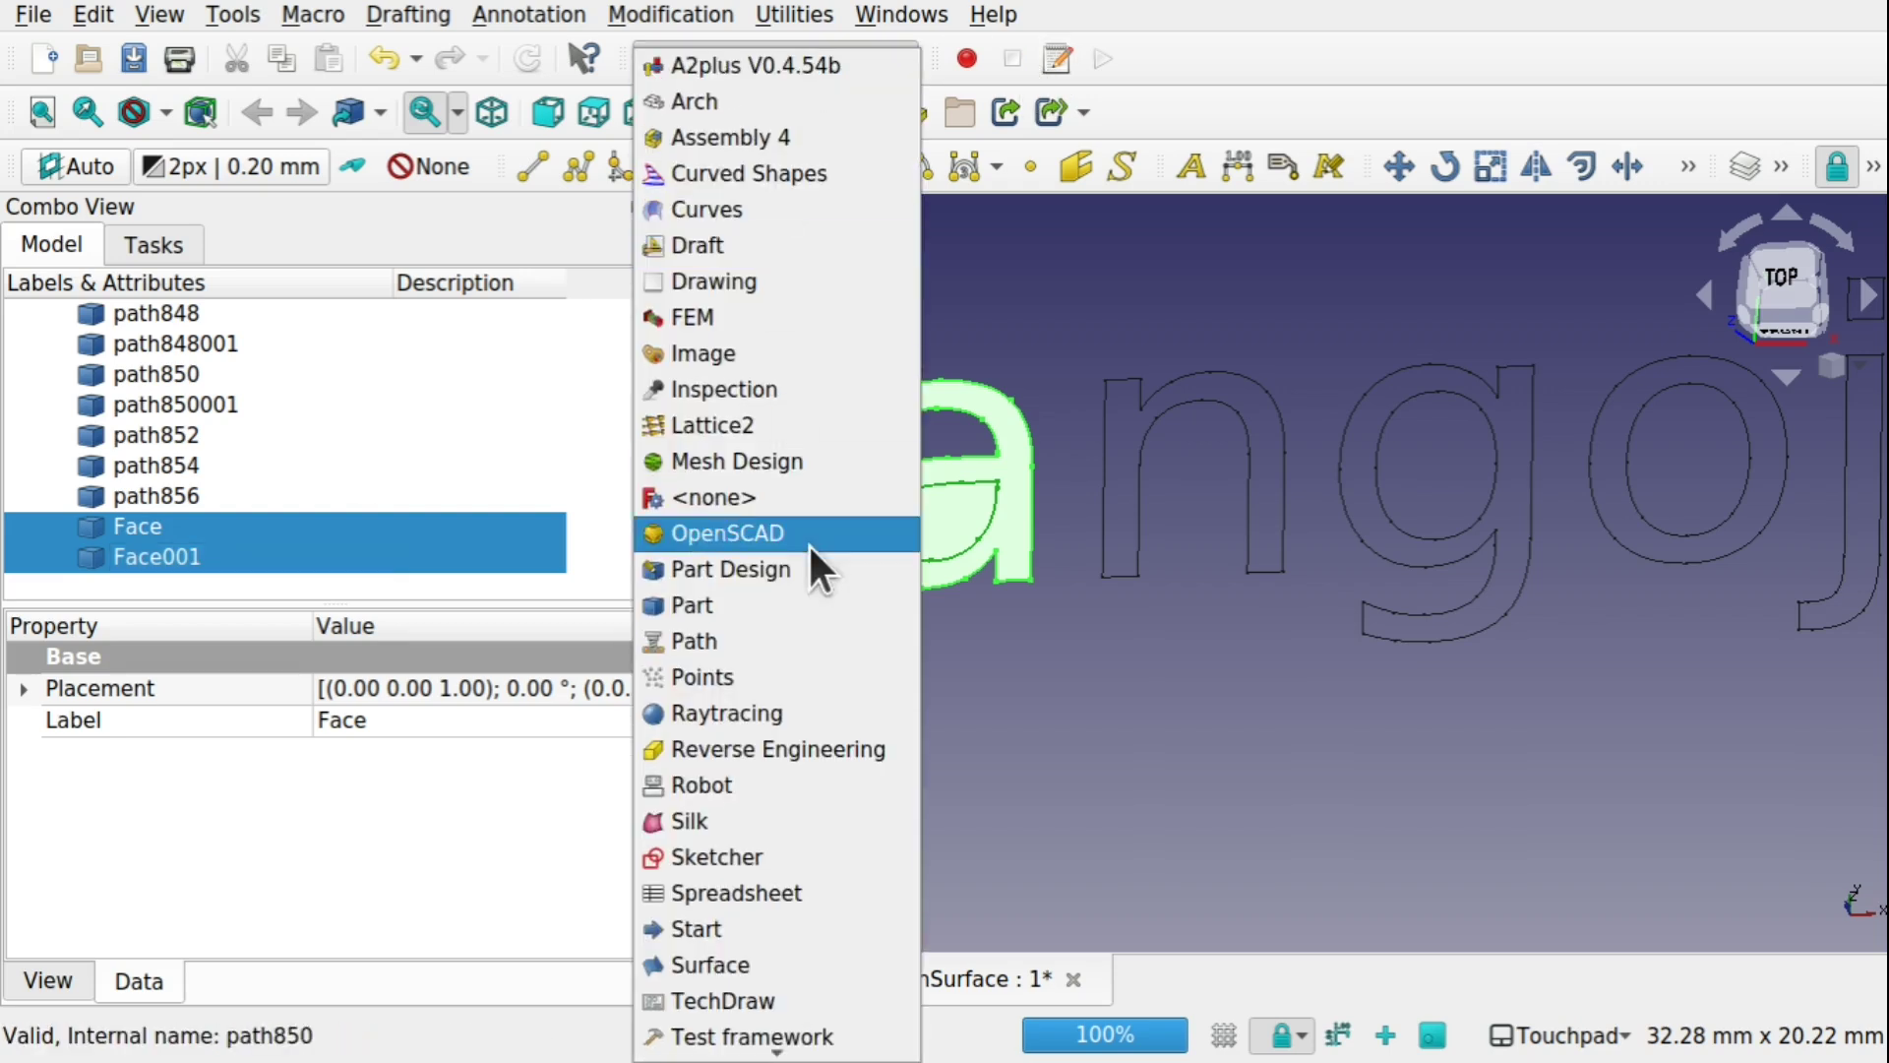
pyautogui.click(807, 605)
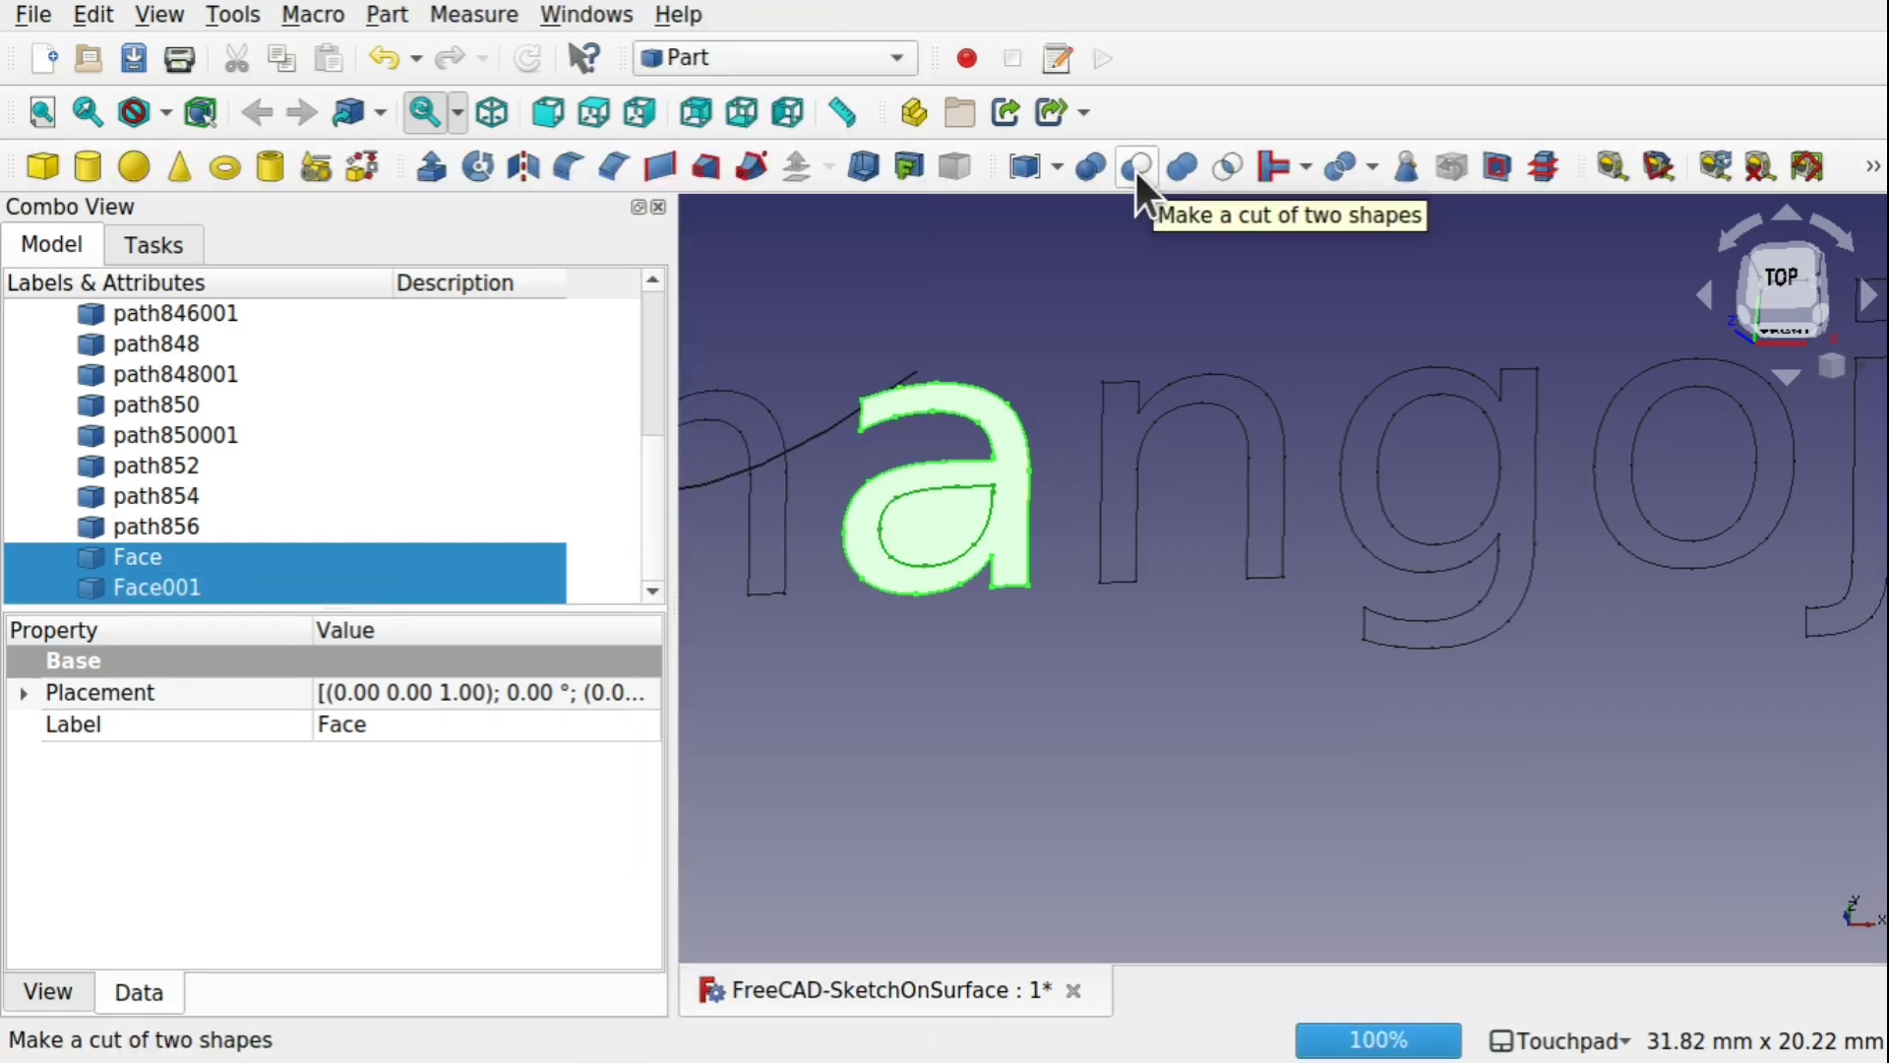
pyautogui.click(1135, 171)
pyautogui.click(1216, 601)
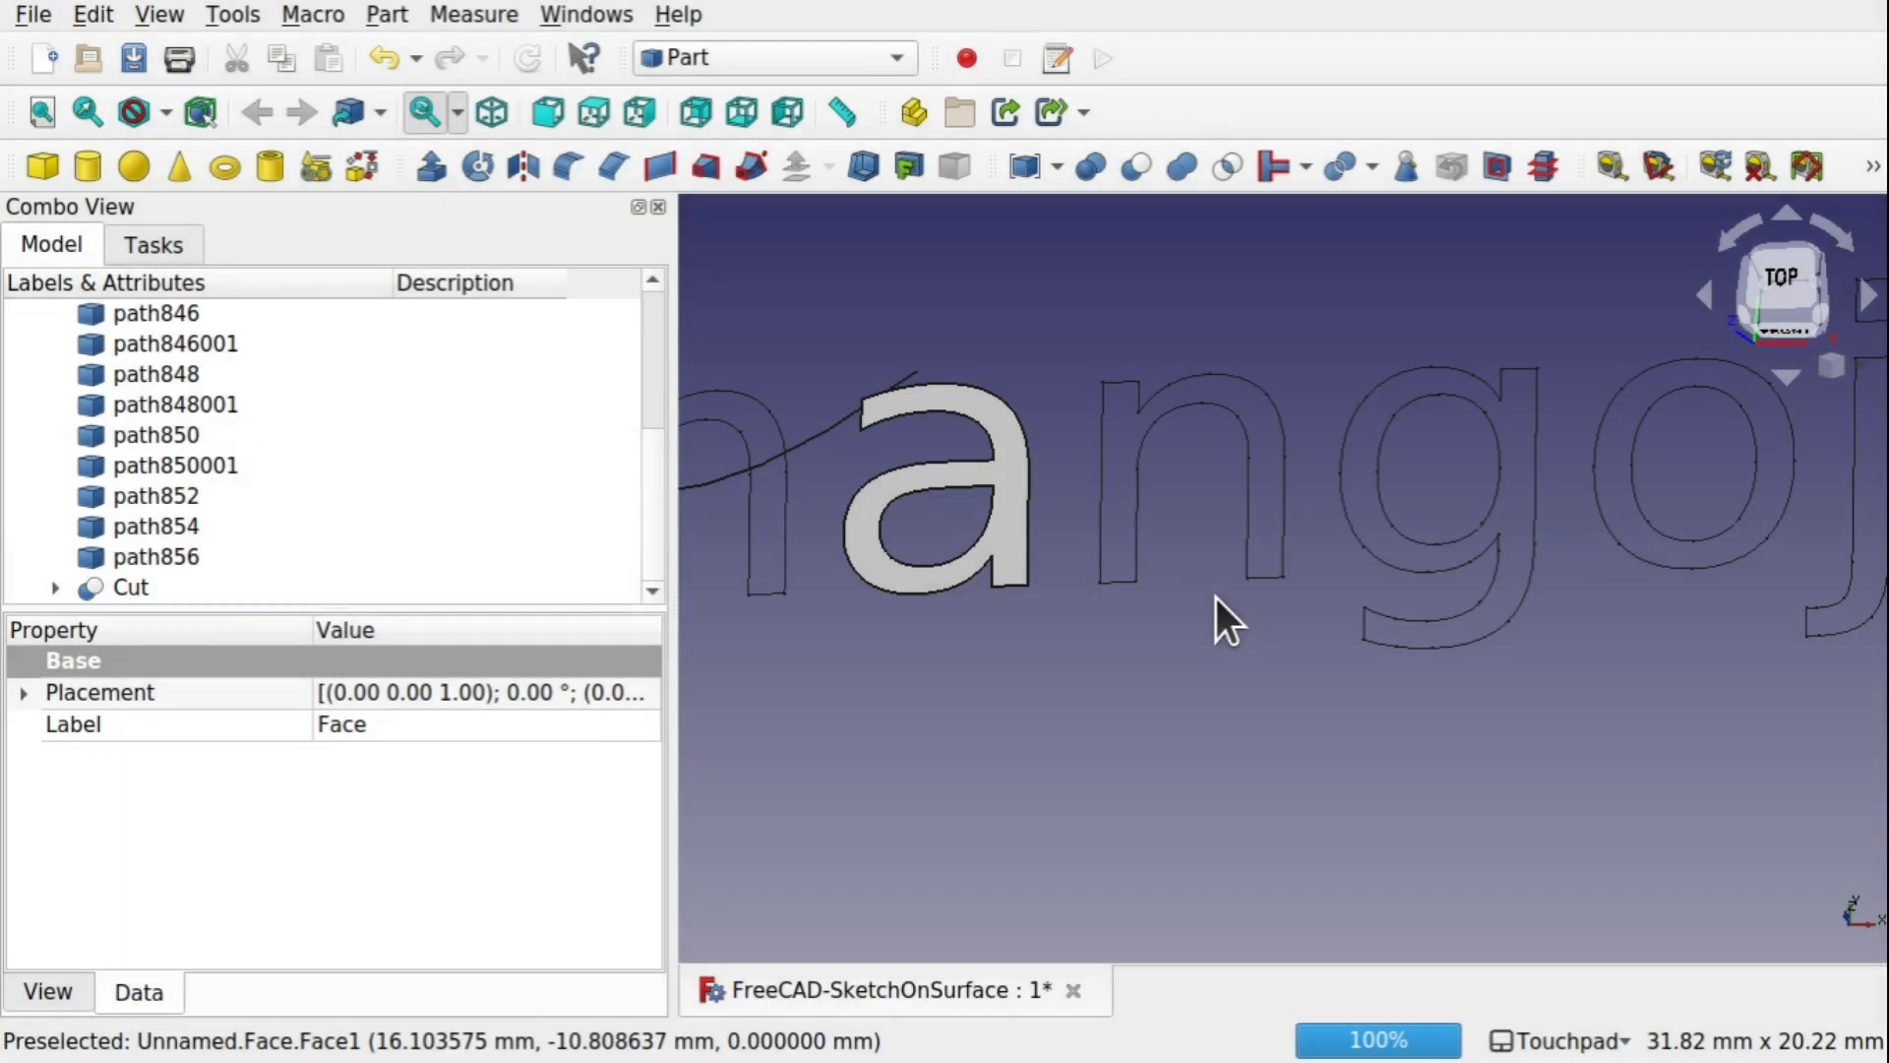
pyautogui.click(130, 586)
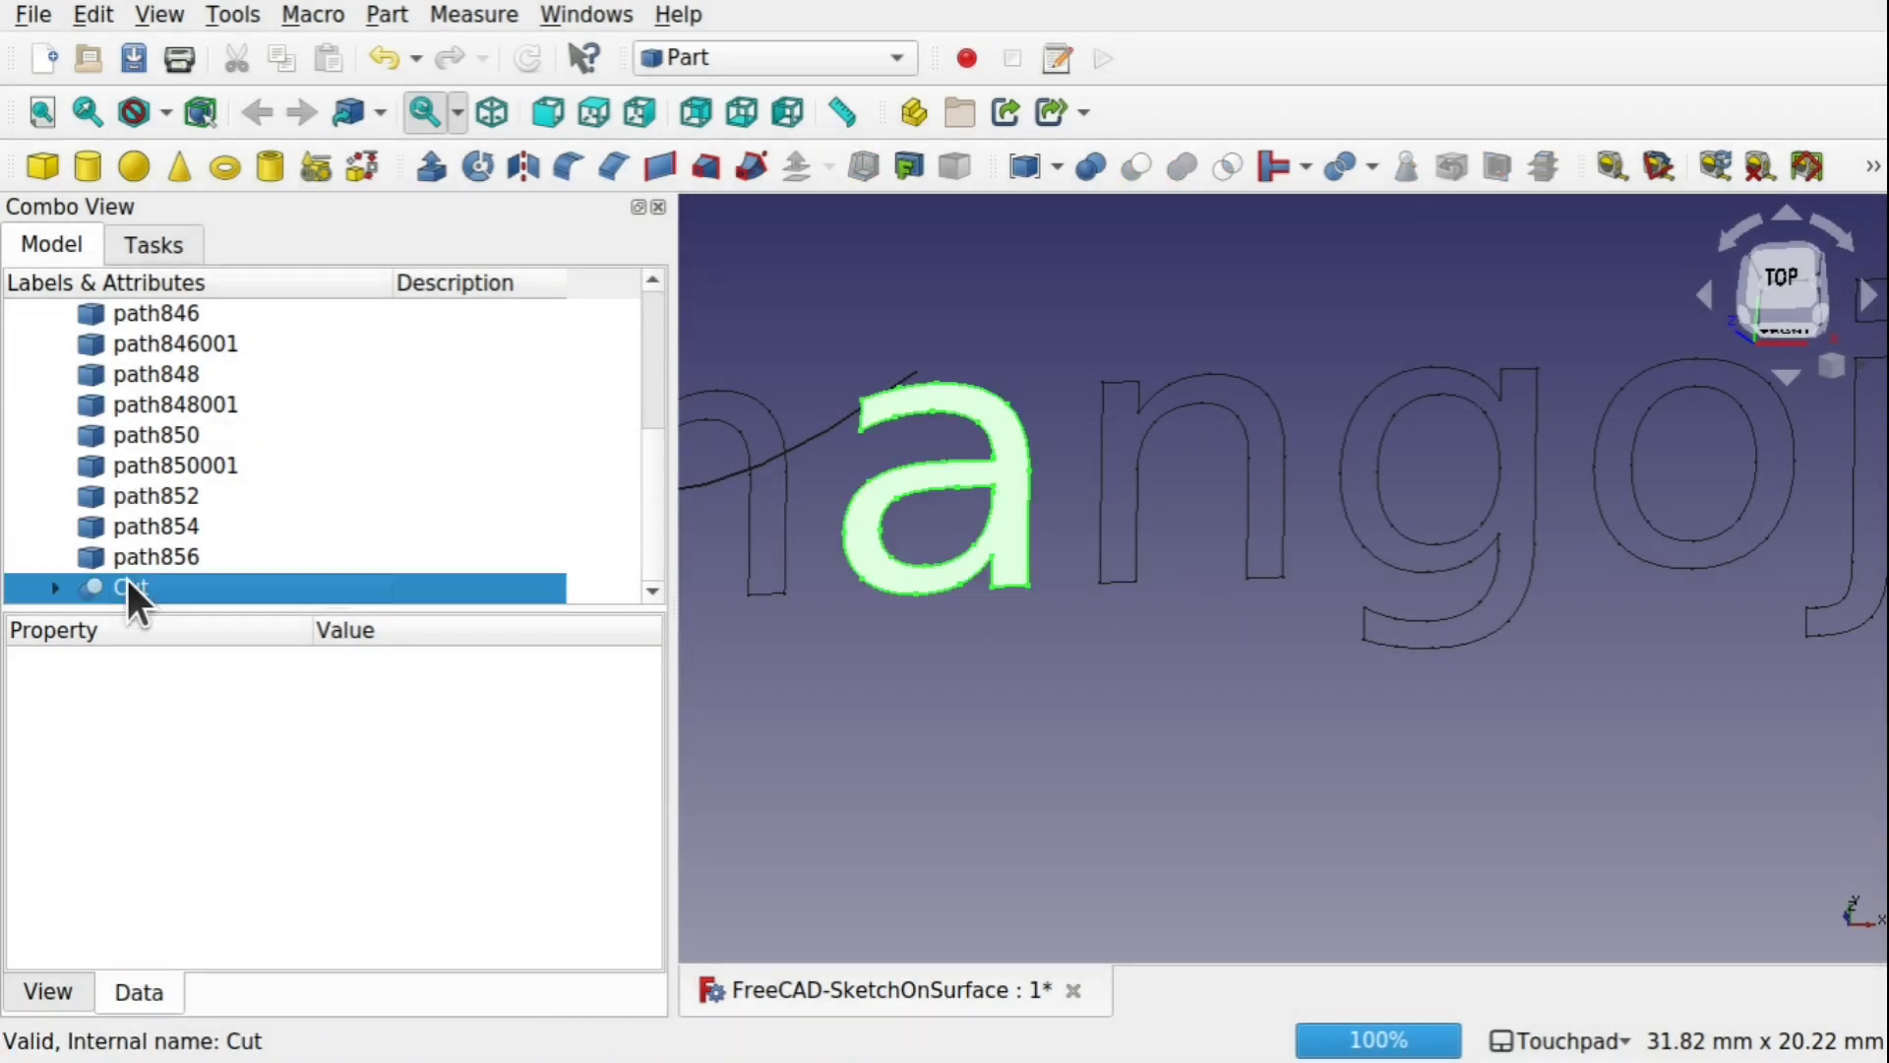
# Step: Upgrade the letter m's outline, path838, into a face using the Draft workbench
pyautogui.moveTo(653, 480); pyautogui.dragTo(658, 386)
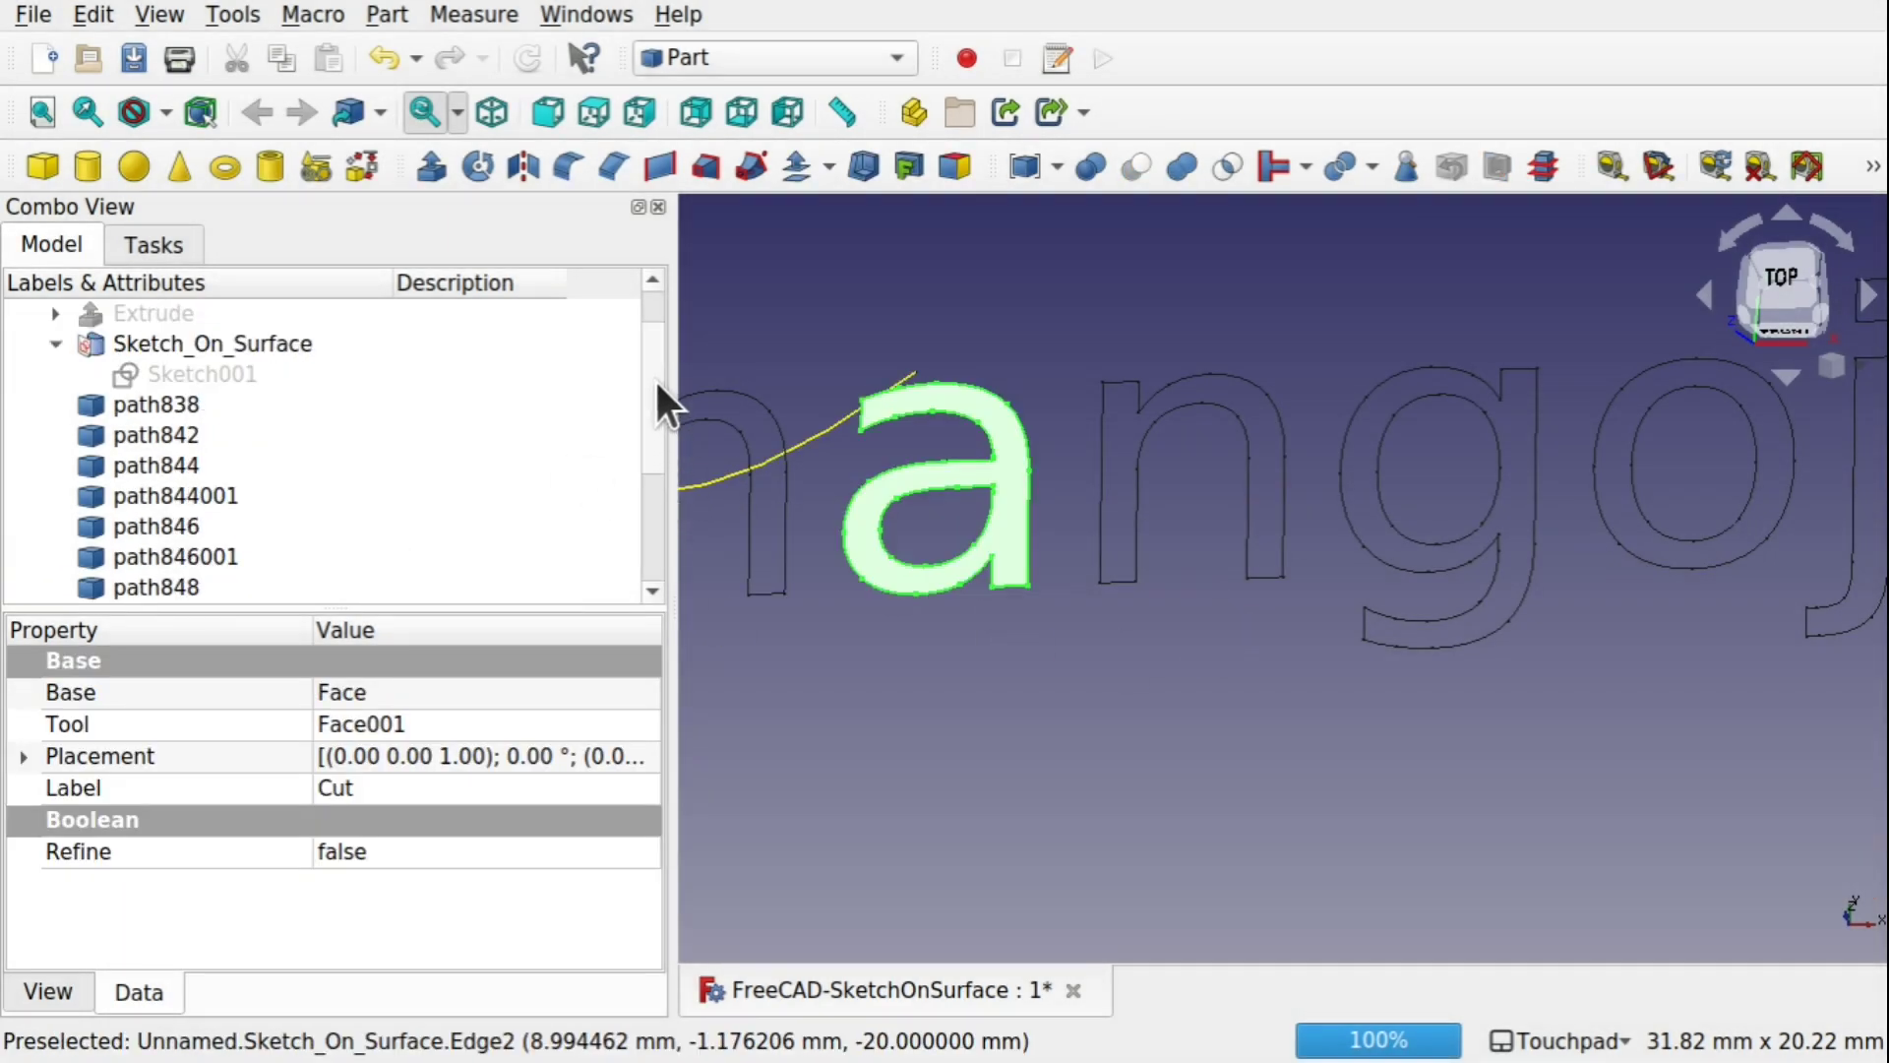
pyautogui.click(166, 412)
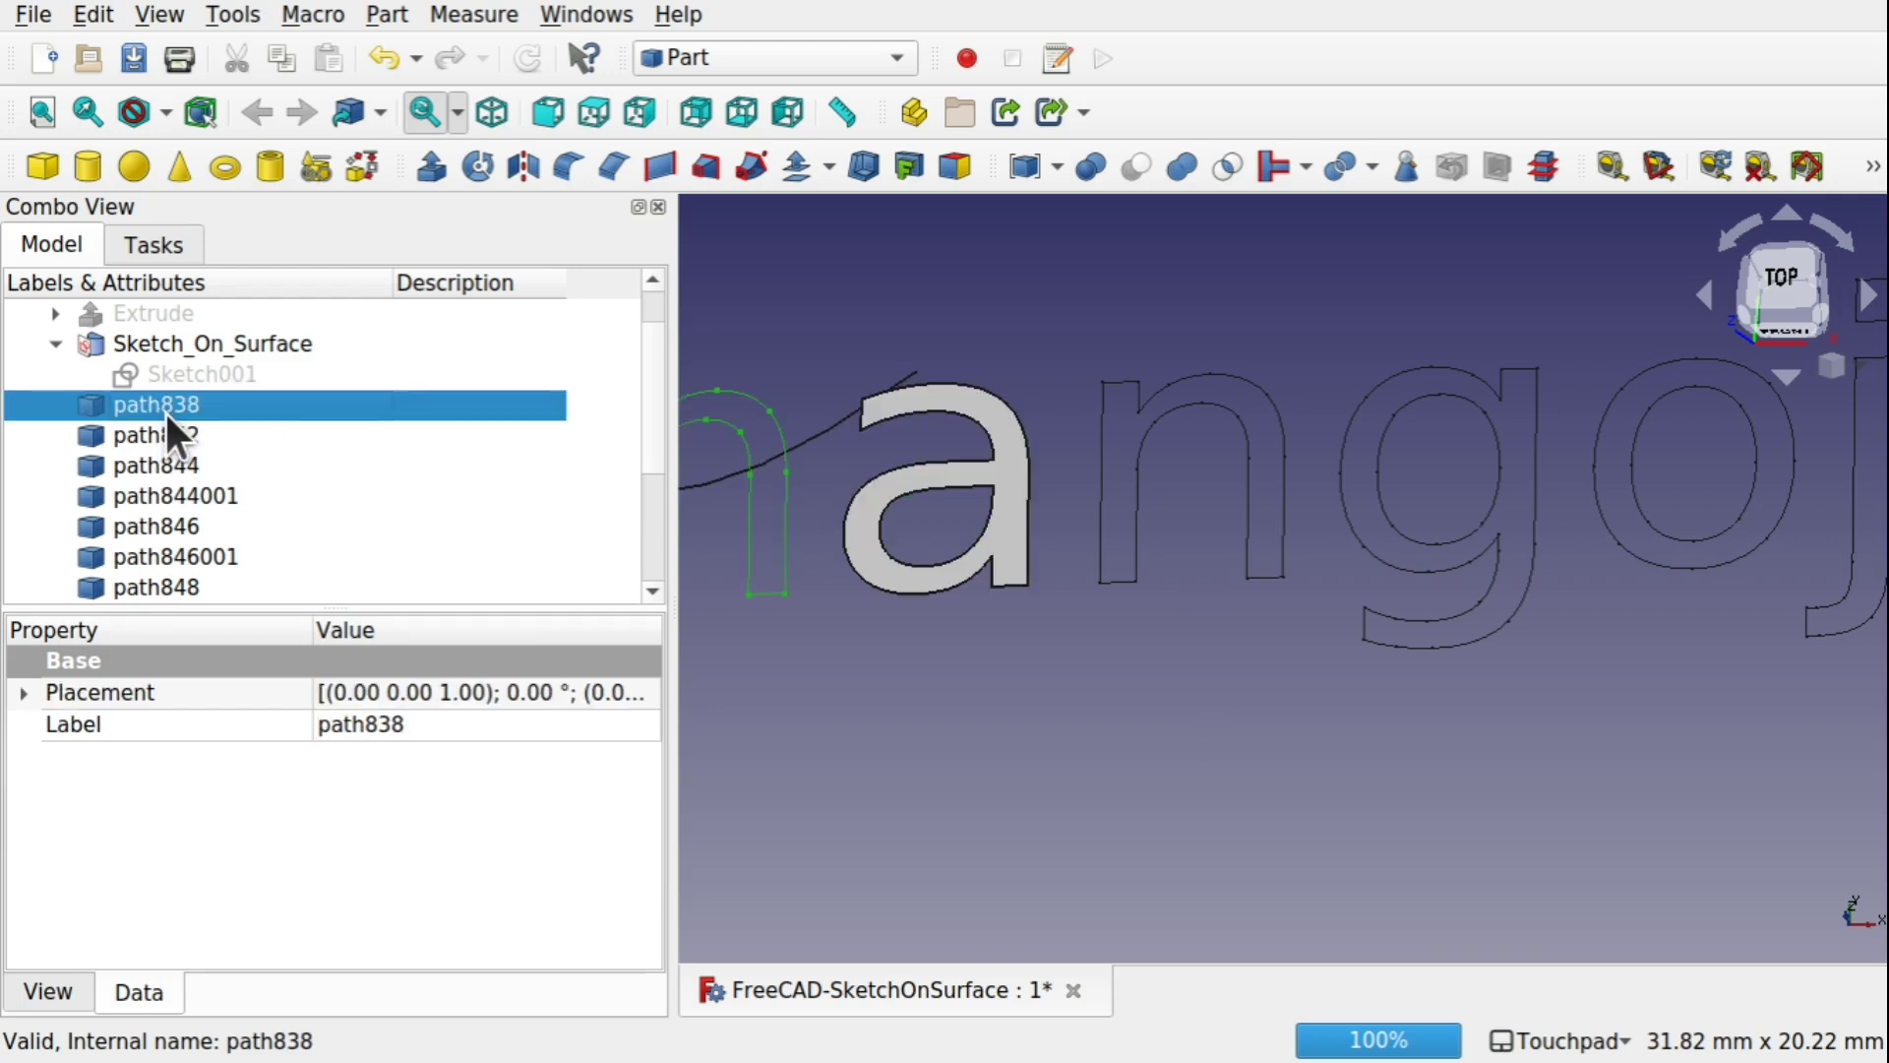
pyautogui.scroll(-5, 806, 506)
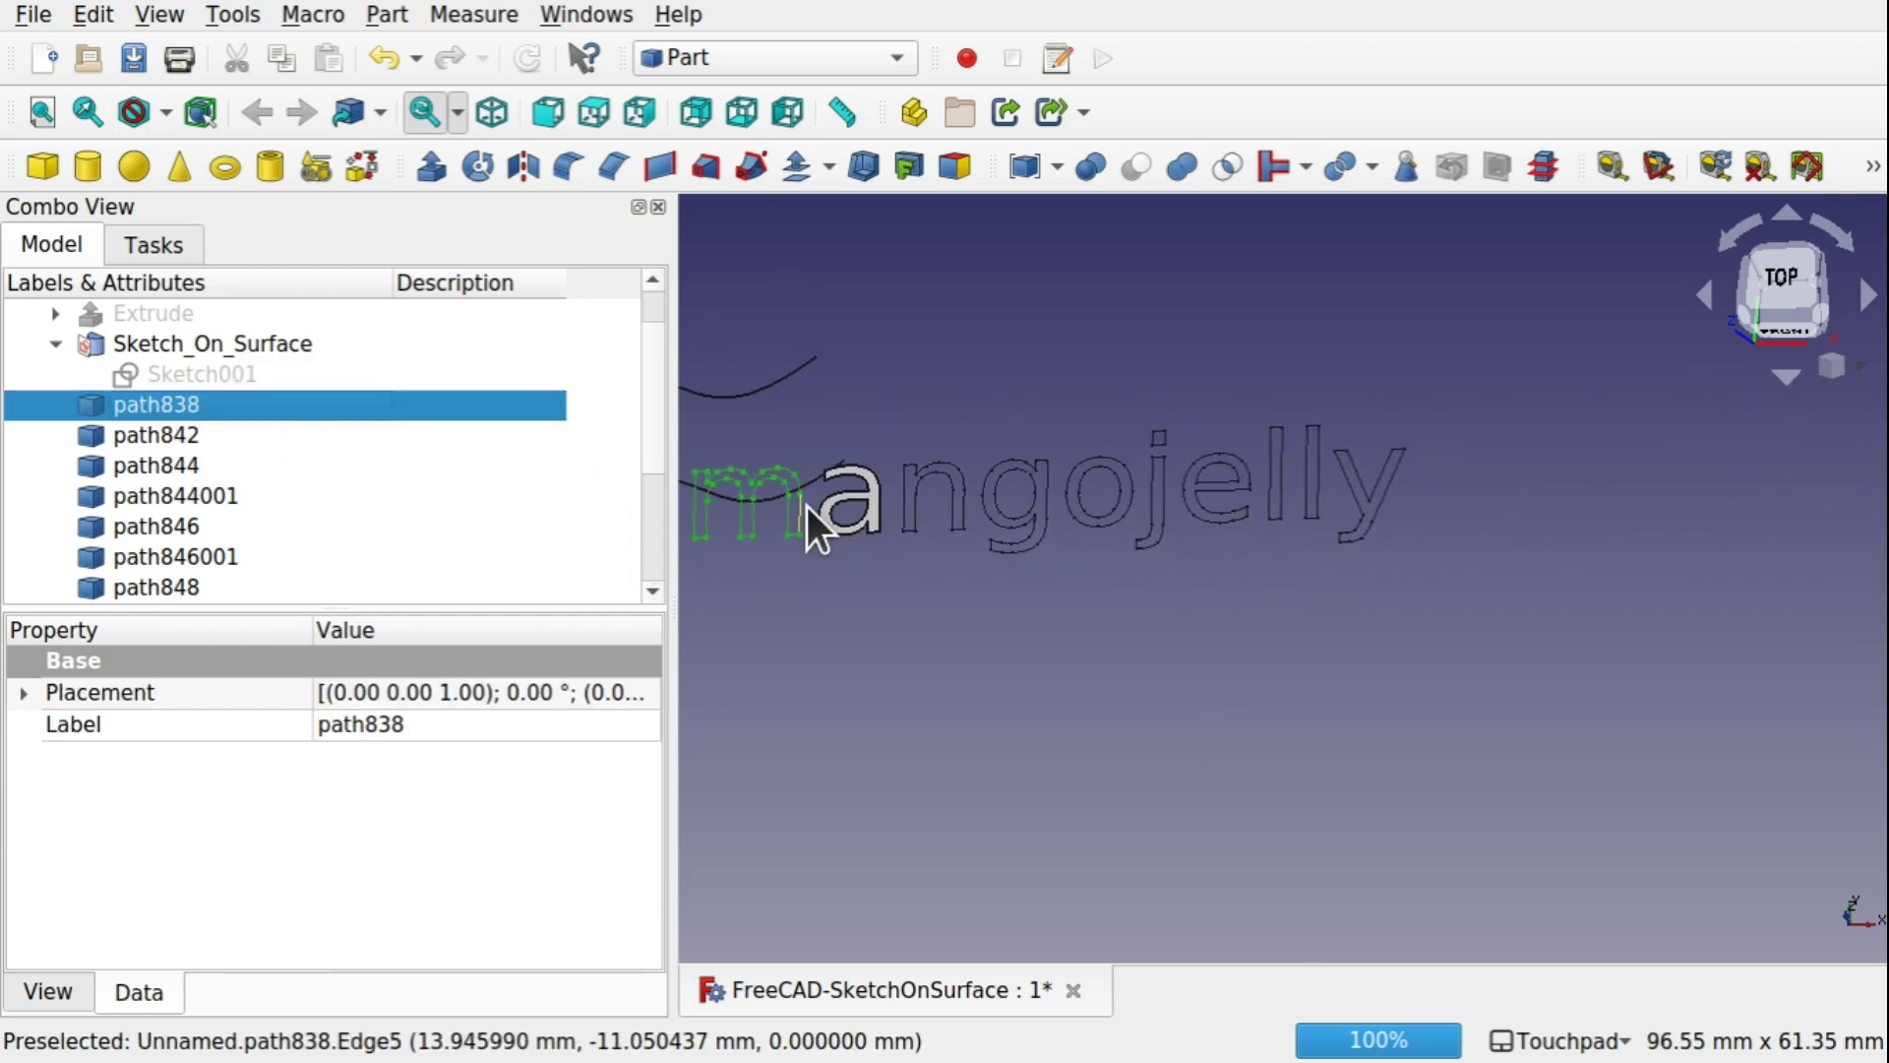
pyautogui.click(1873, 169)
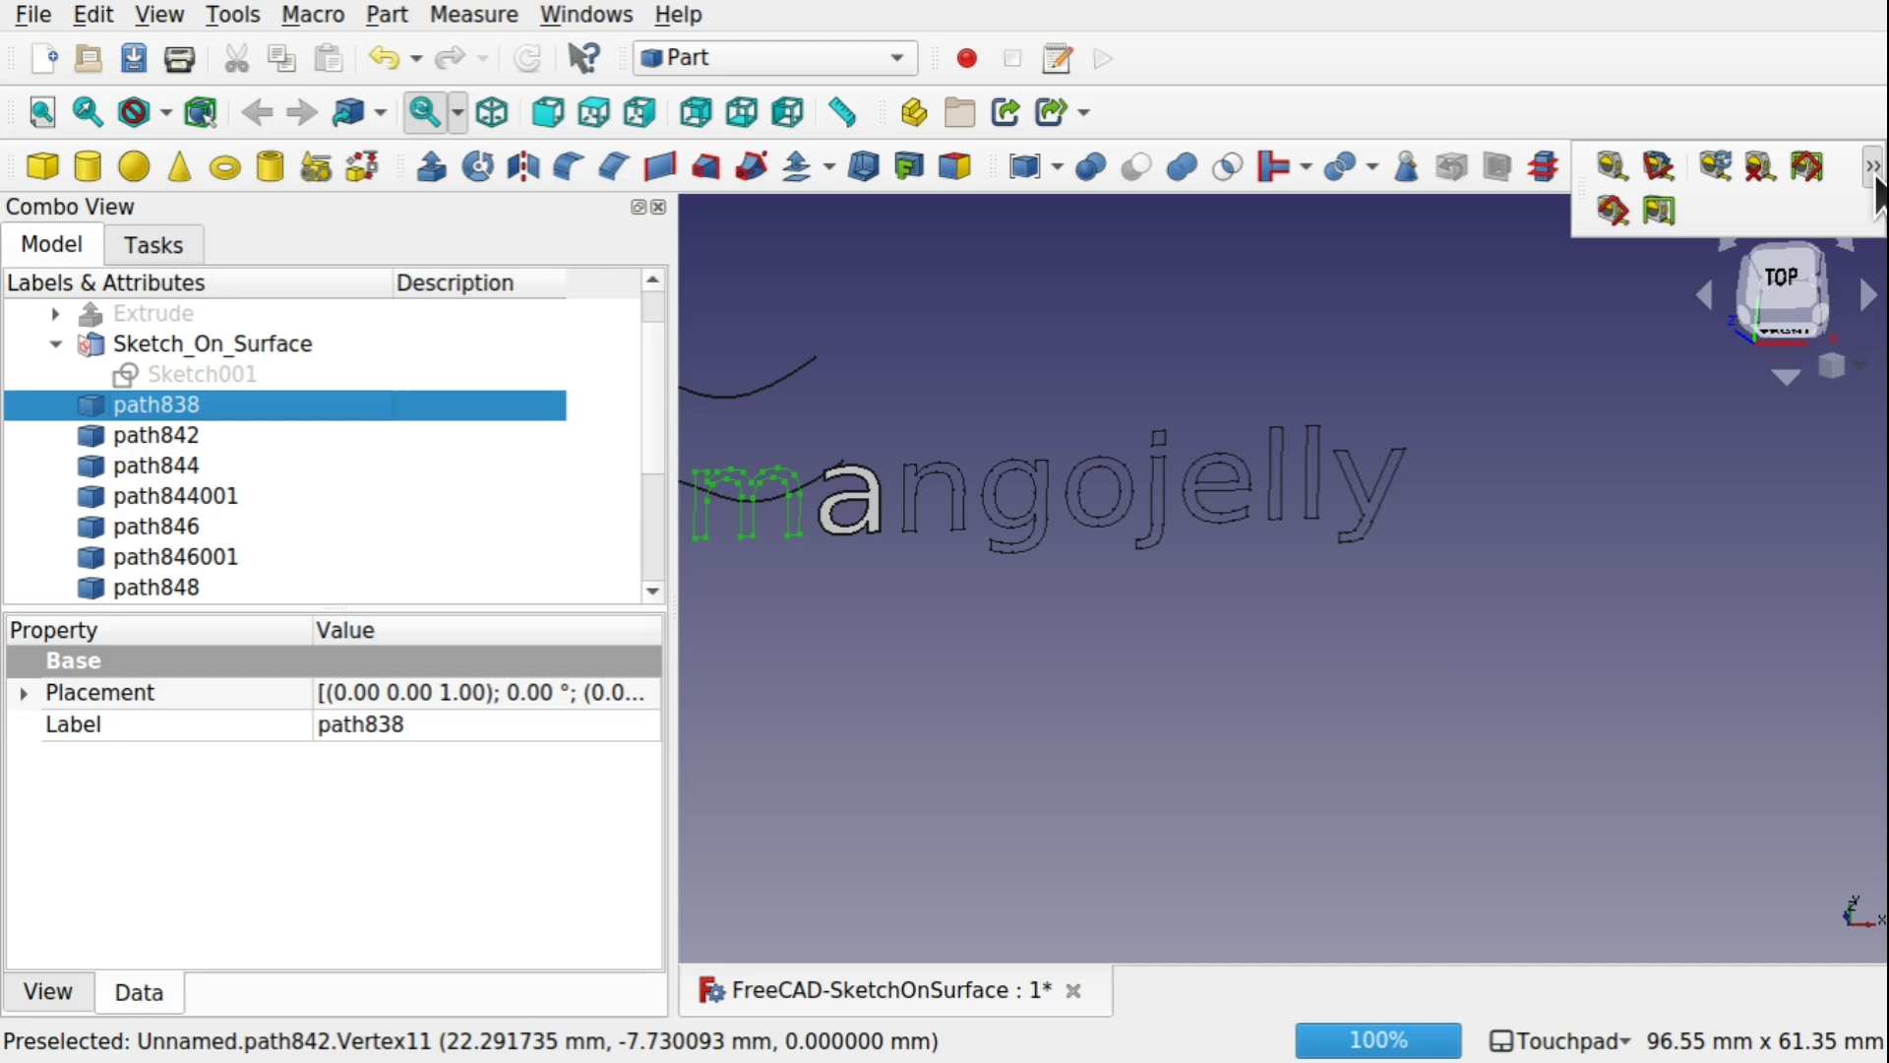
pyautogui.click(821, 57)
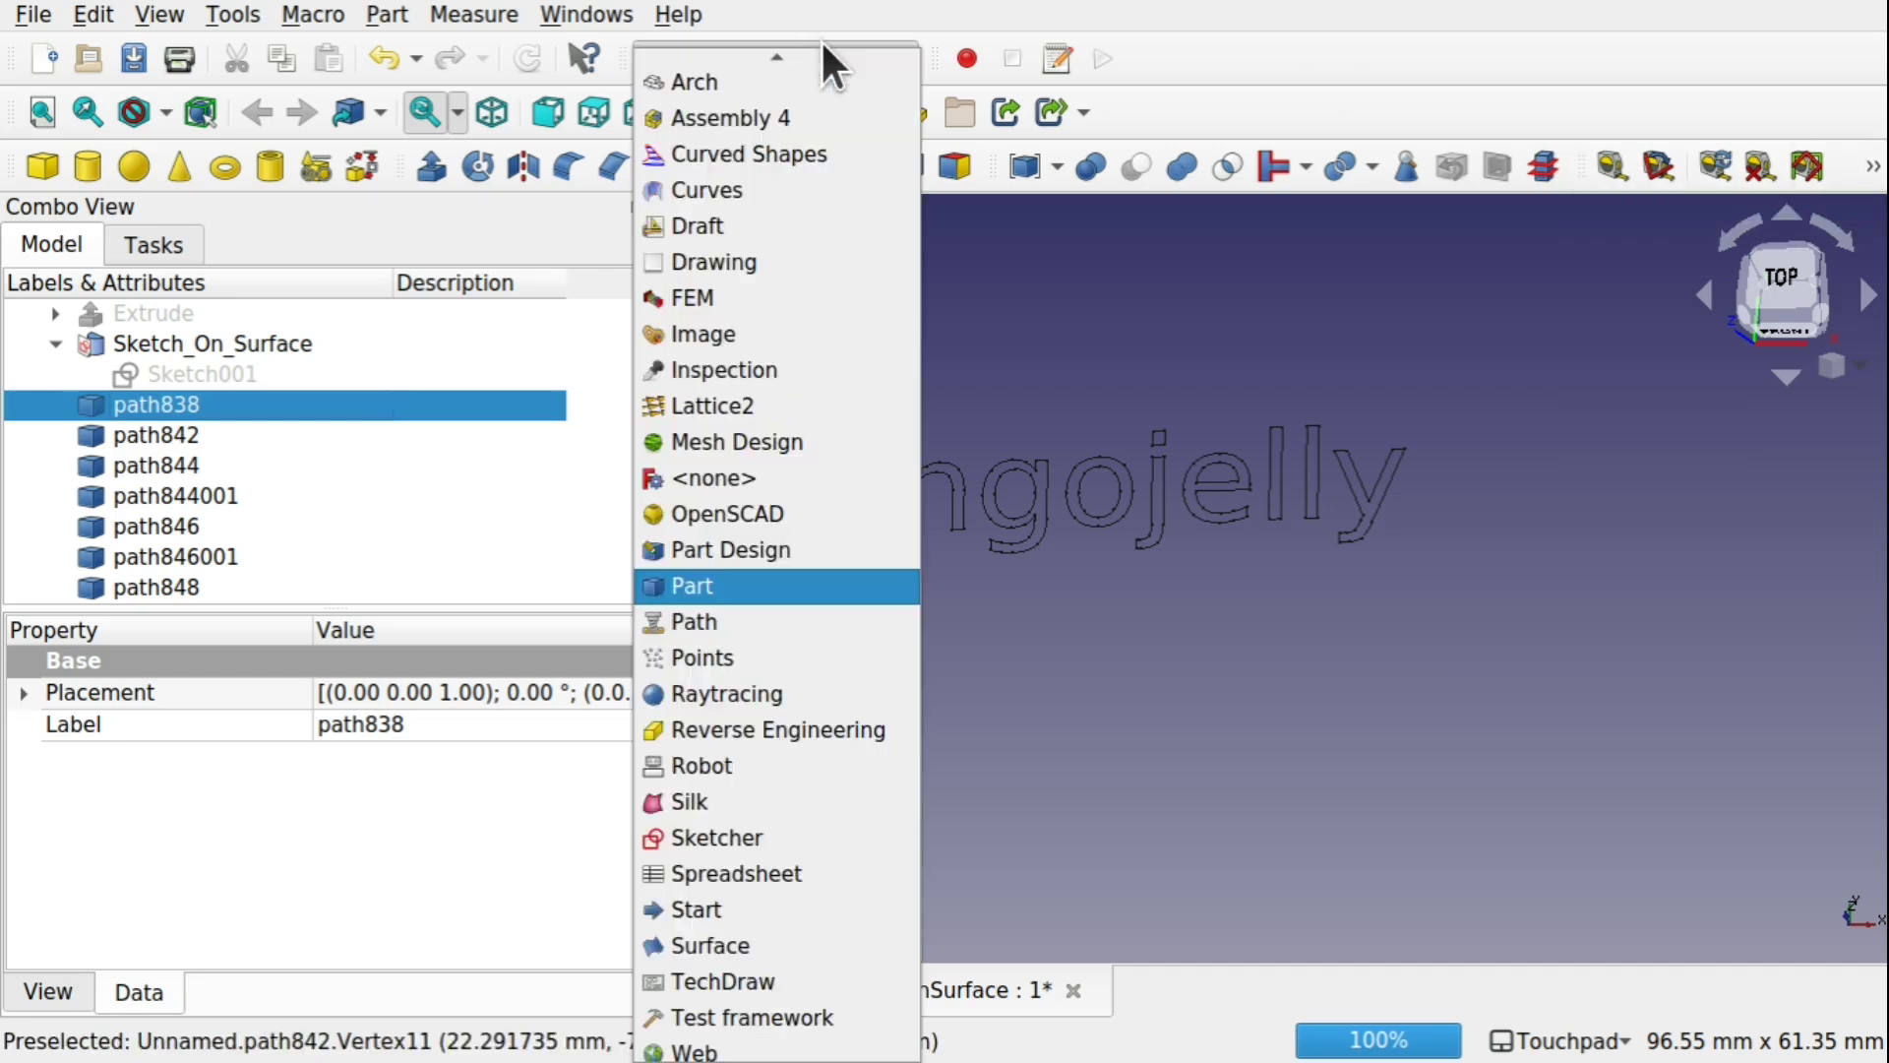
pyautogui.click(763, 229)
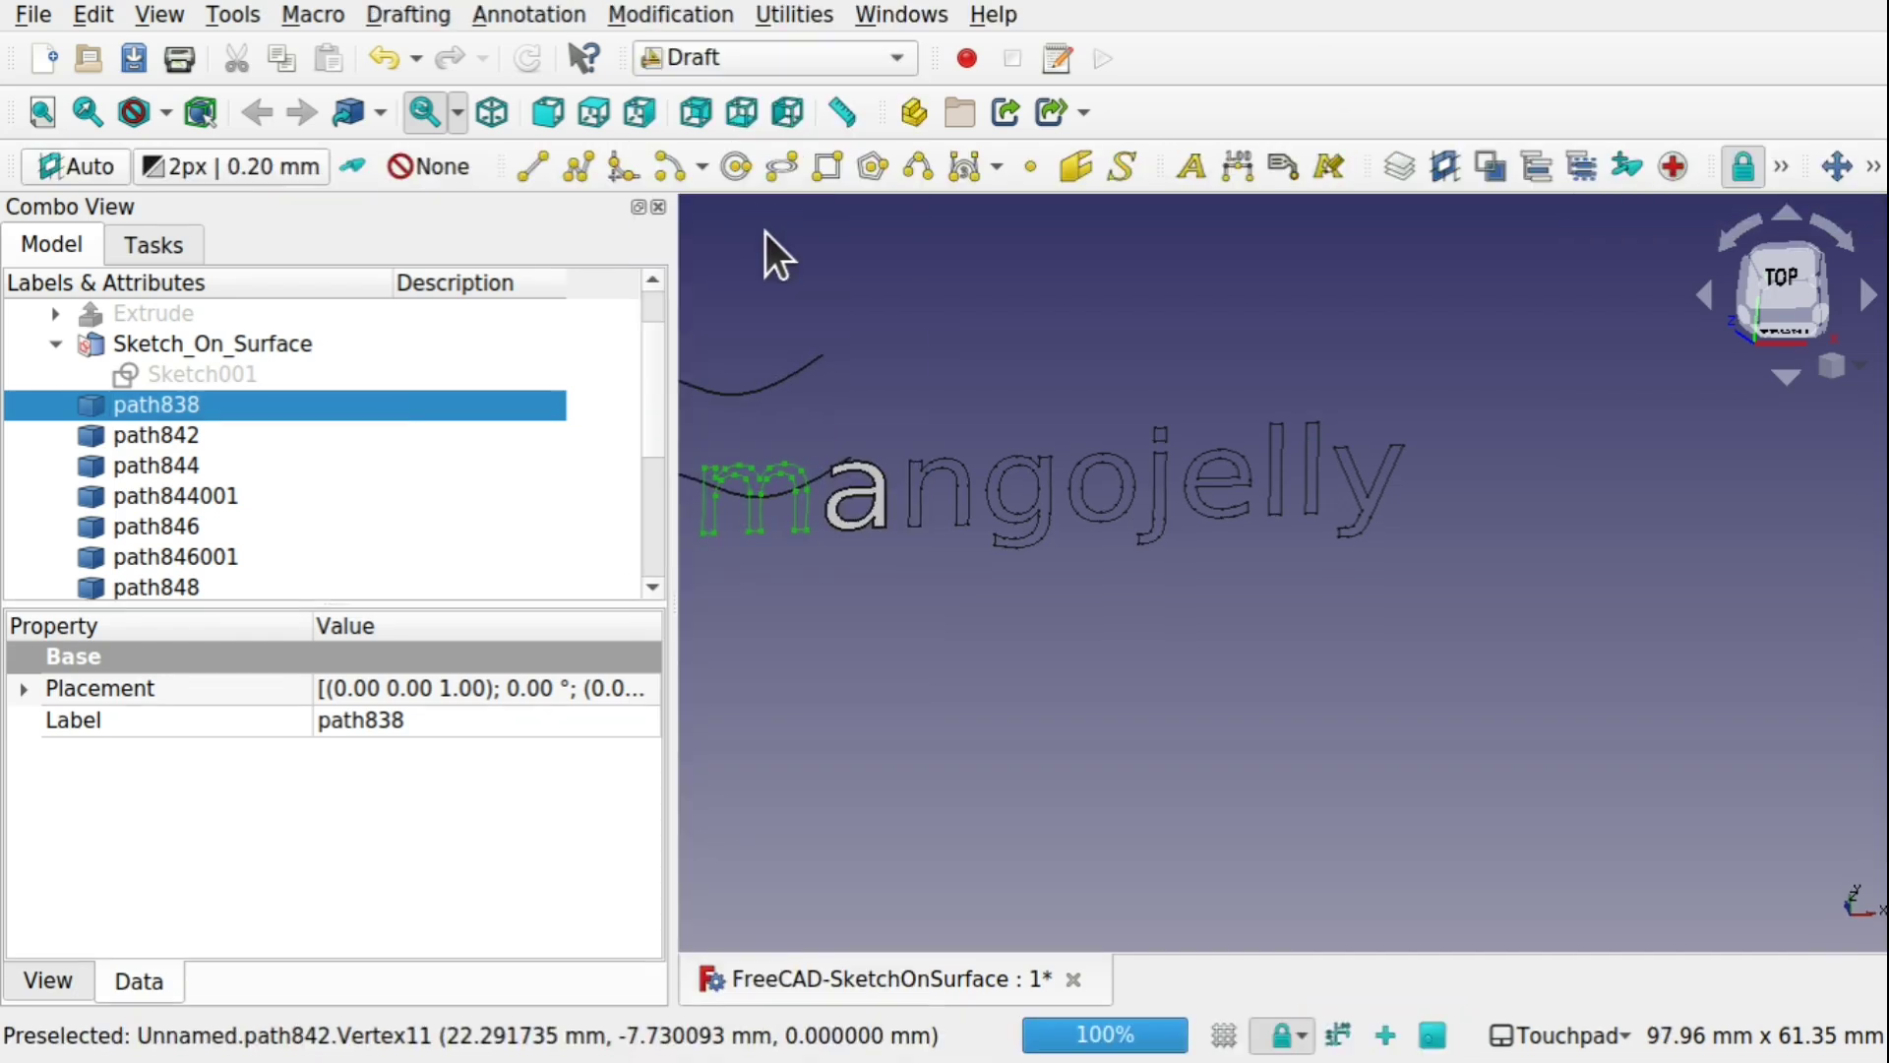
pyautogui.click(1873, 167)
pyautogui.click(1807, 298)
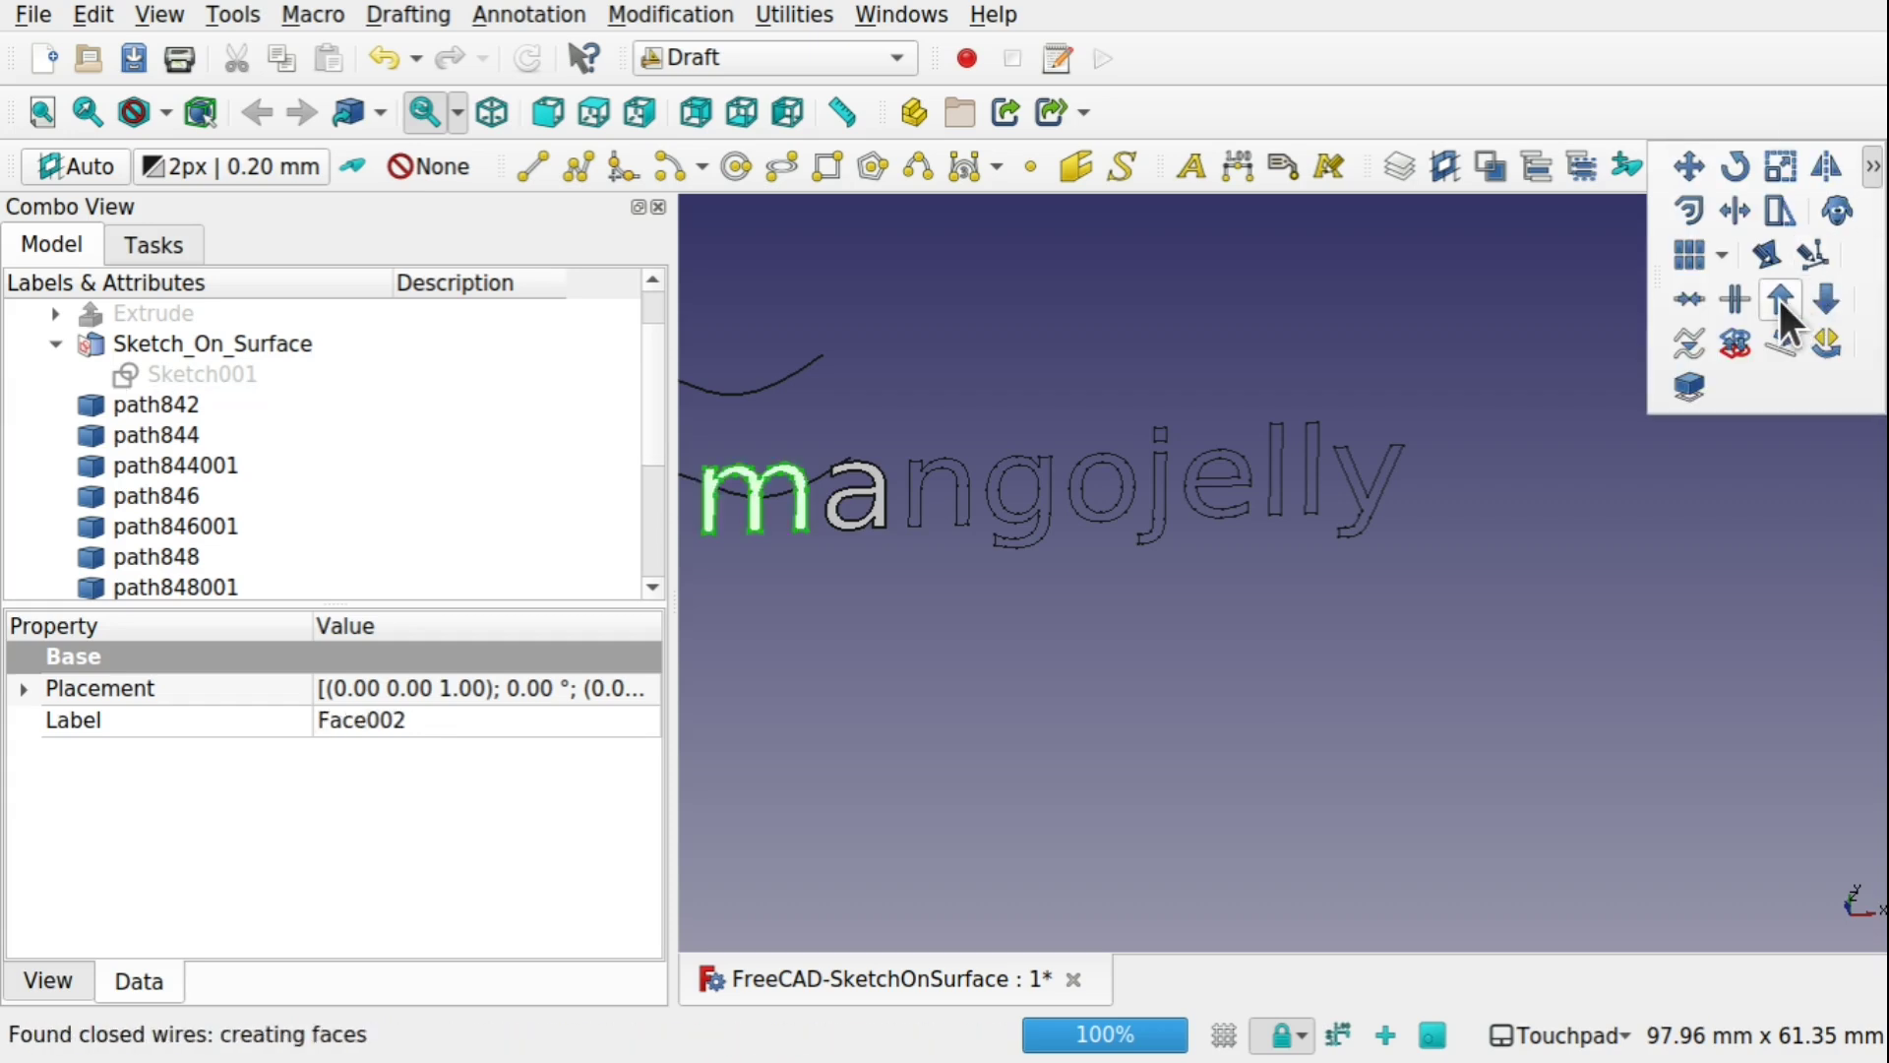
pyautogui.click(794, 591)
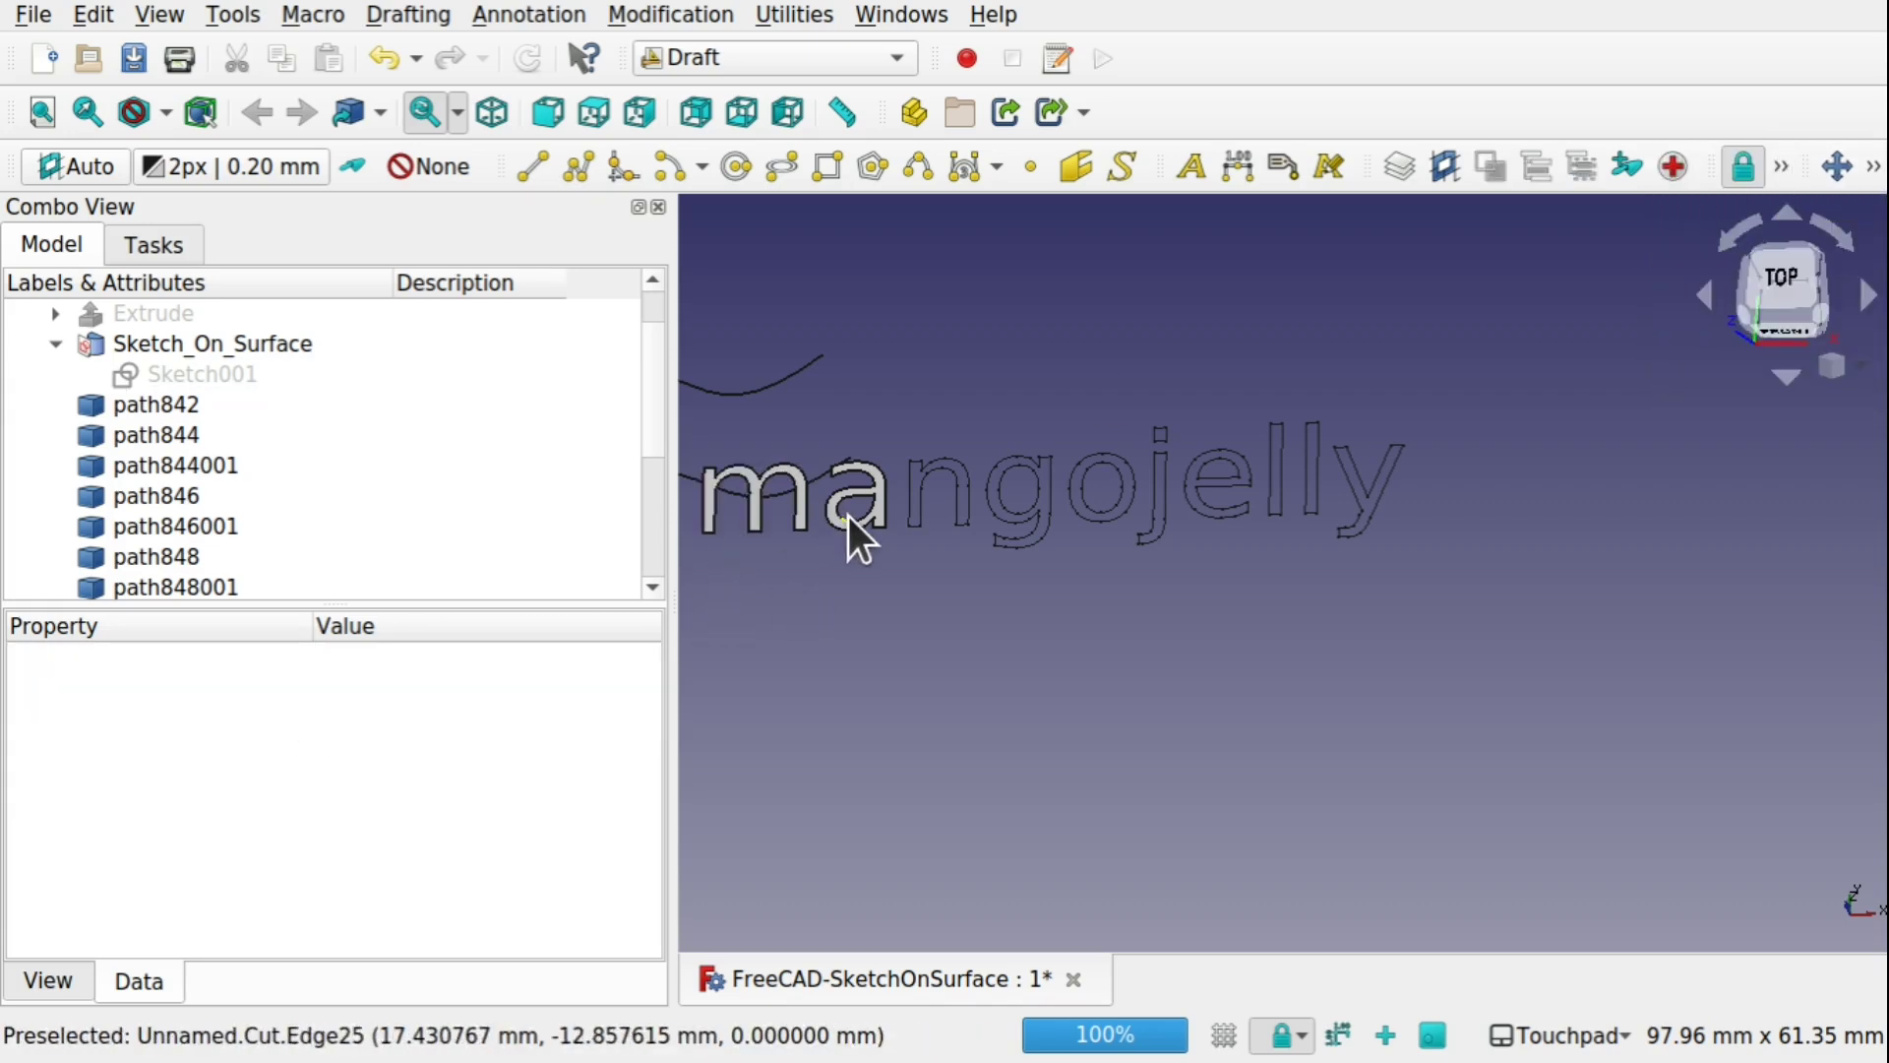
# Step: Hide the remaining letter outlines from path842 through path856
pyautogui.keyDown('shift'); pyautogui.moveTo(883, 497); pyautogui.dragTo(1187, 438, button='middle'); pyautogui.keyUp('shift')
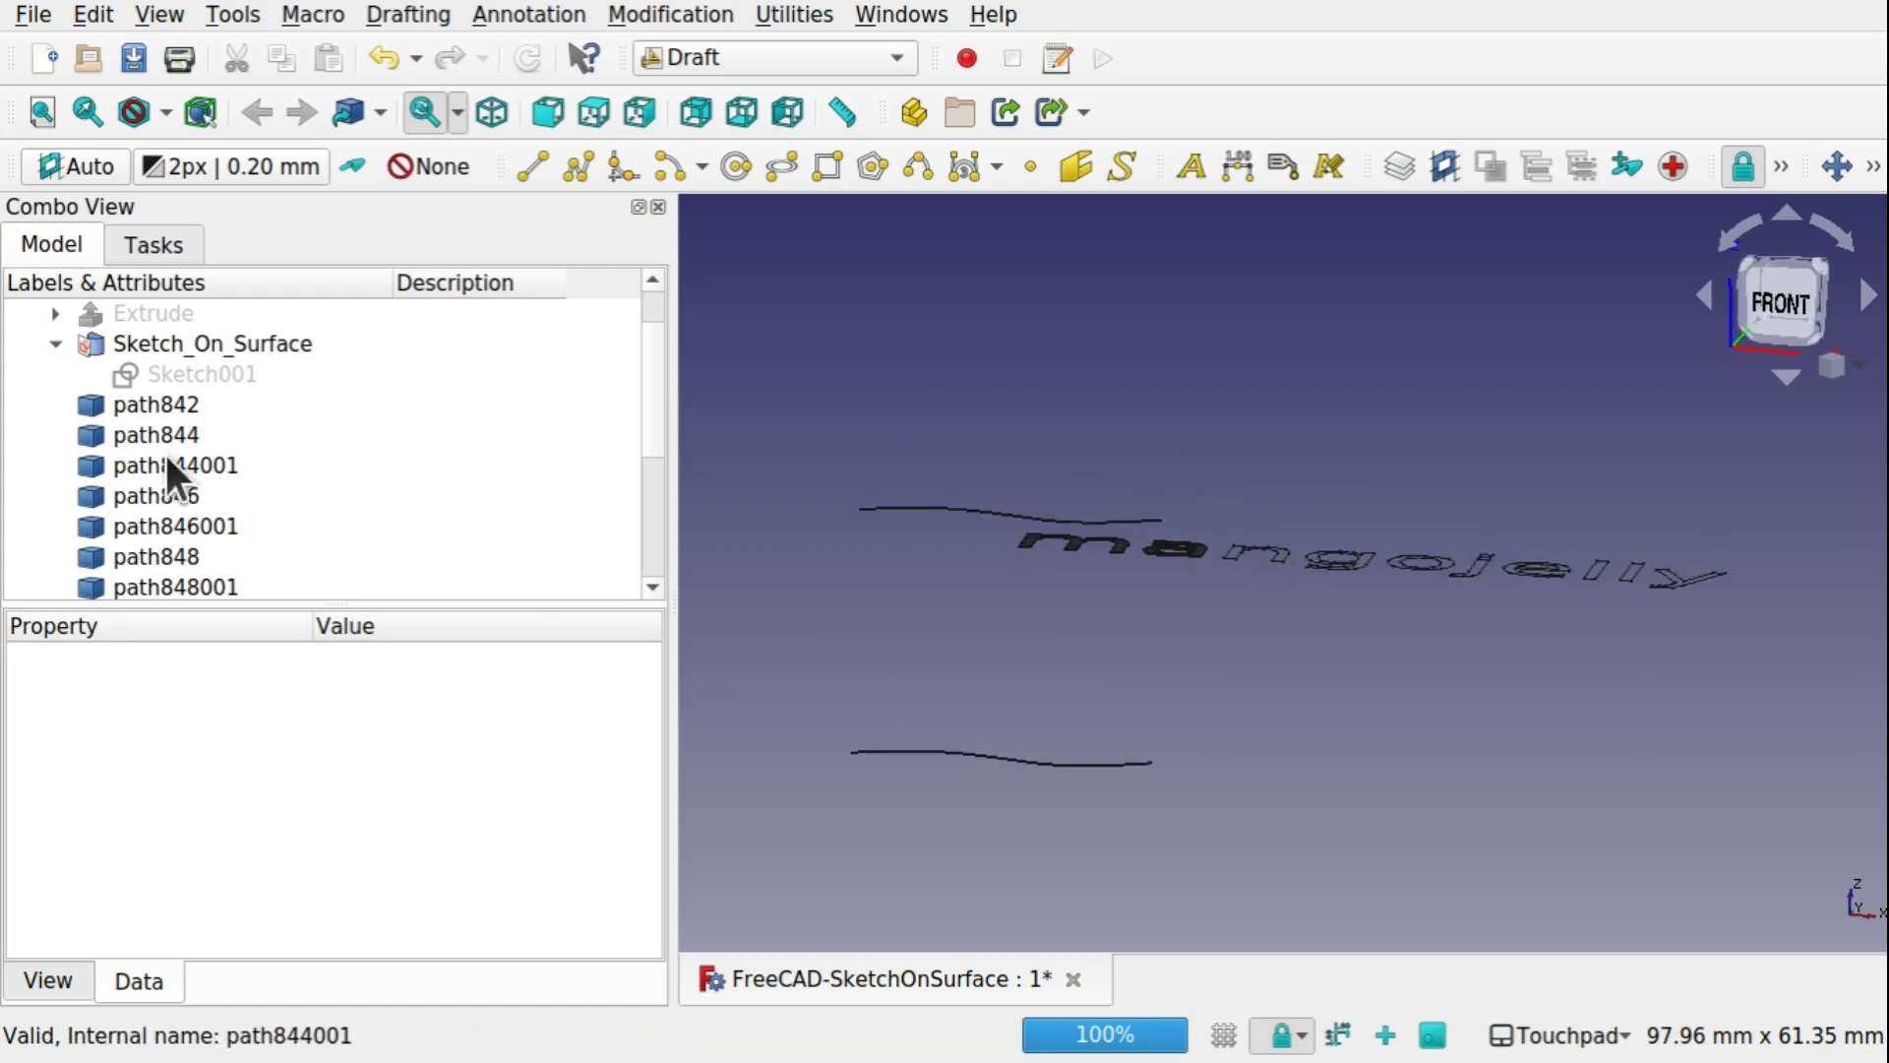
pyautogui.click(157, 405)
pyautogui.scroll(-3, 649, 419)
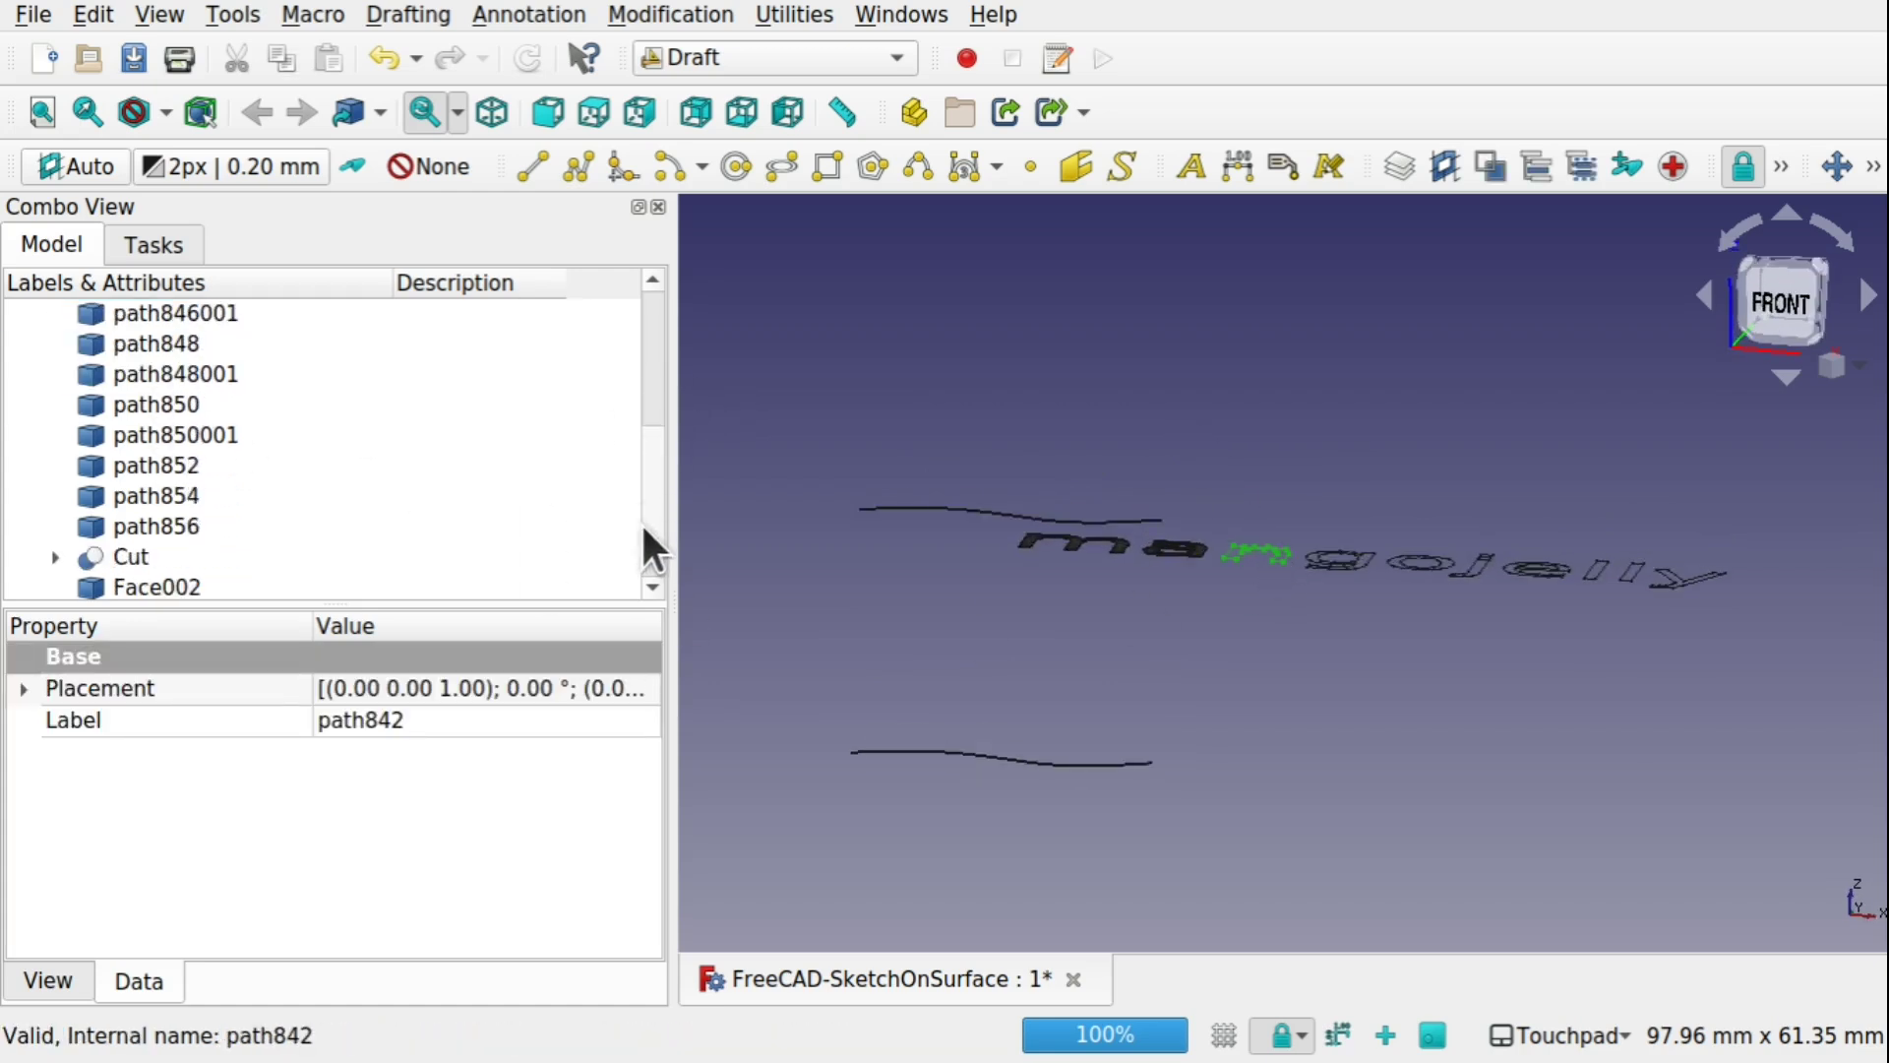
pyautogui.keyDown('shift'); pyautogui.click(156, 494); pyautogui.keyUp('shift')
pyautogui.press('space')
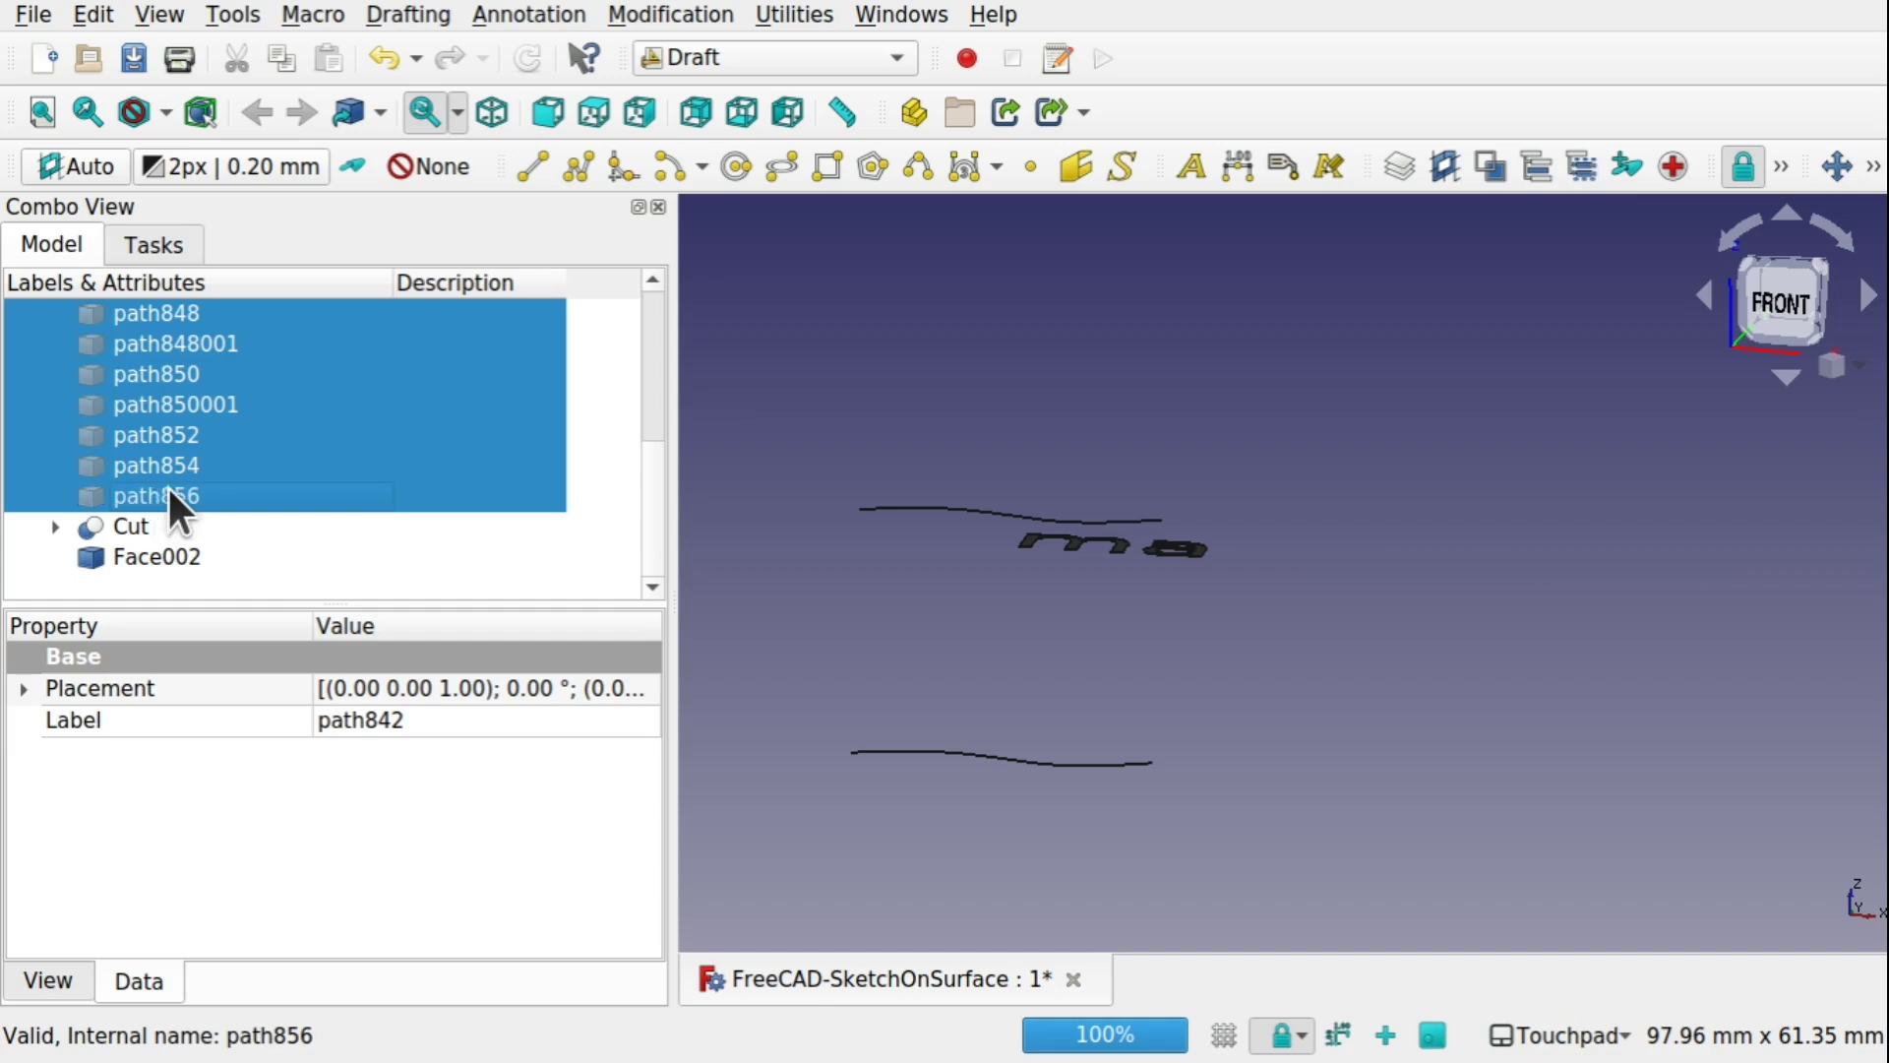
# Step: Rotate the letter m's face 75° about the X axis with Transform
pyautogui.keyDown('alt'); pyautogui.moveTo(1201, 519); pyautogui.dragTo(1163, 605, button='middle'); pyautogui.keyUp('alt')
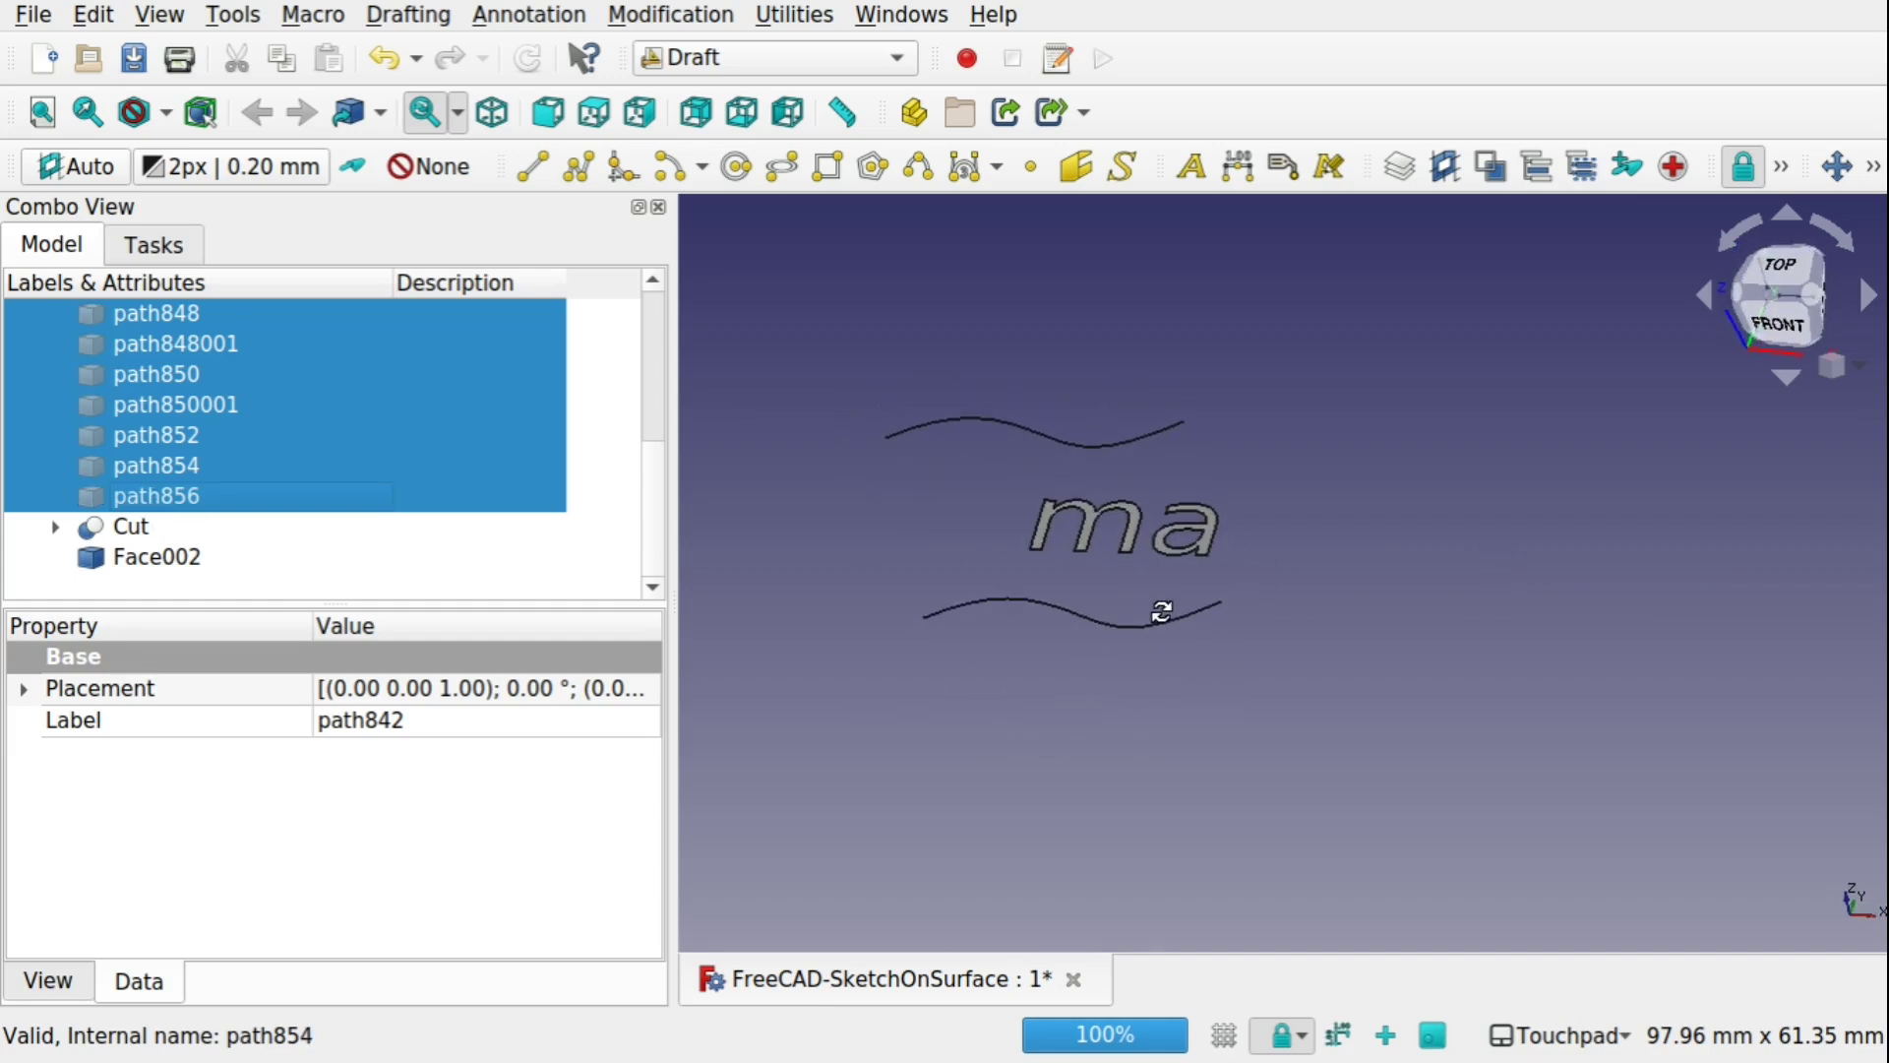
pyautogui.click(119, 537)
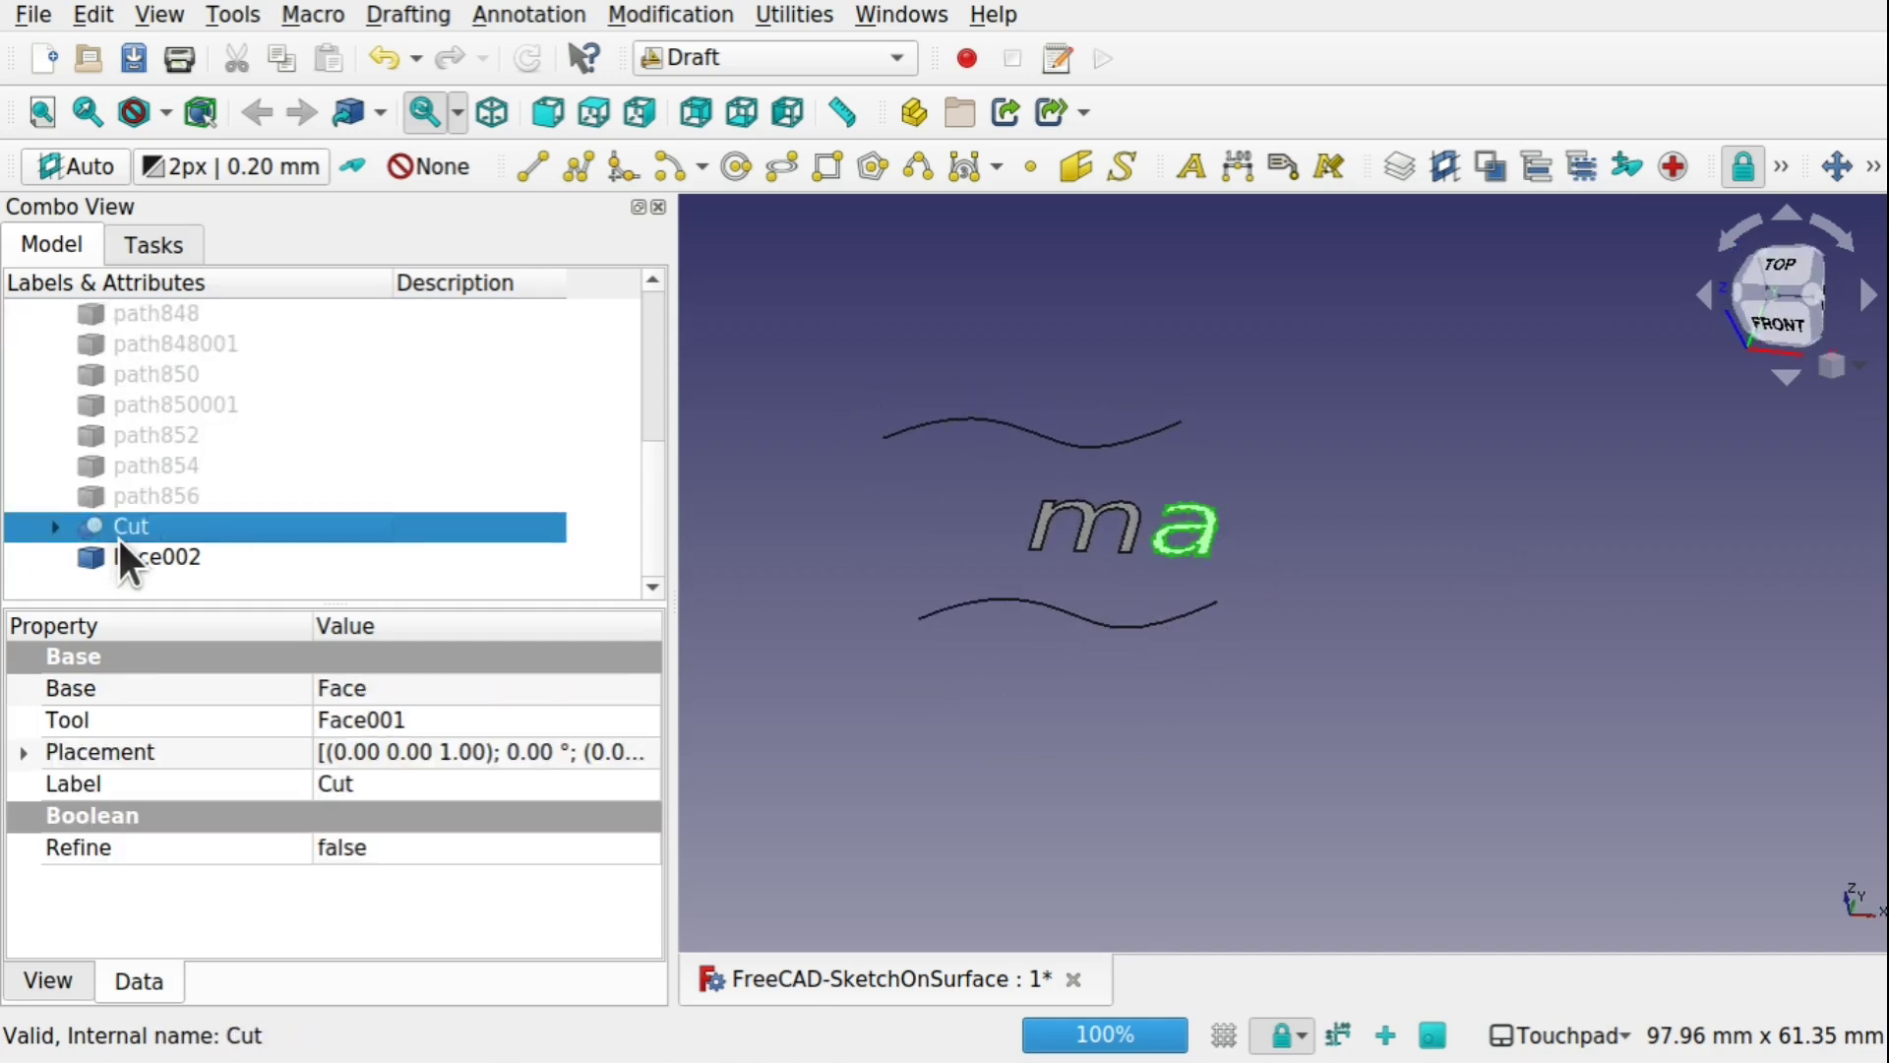
pyautogui.click(167, 557)
pyautogui.rightClick(168, 557)
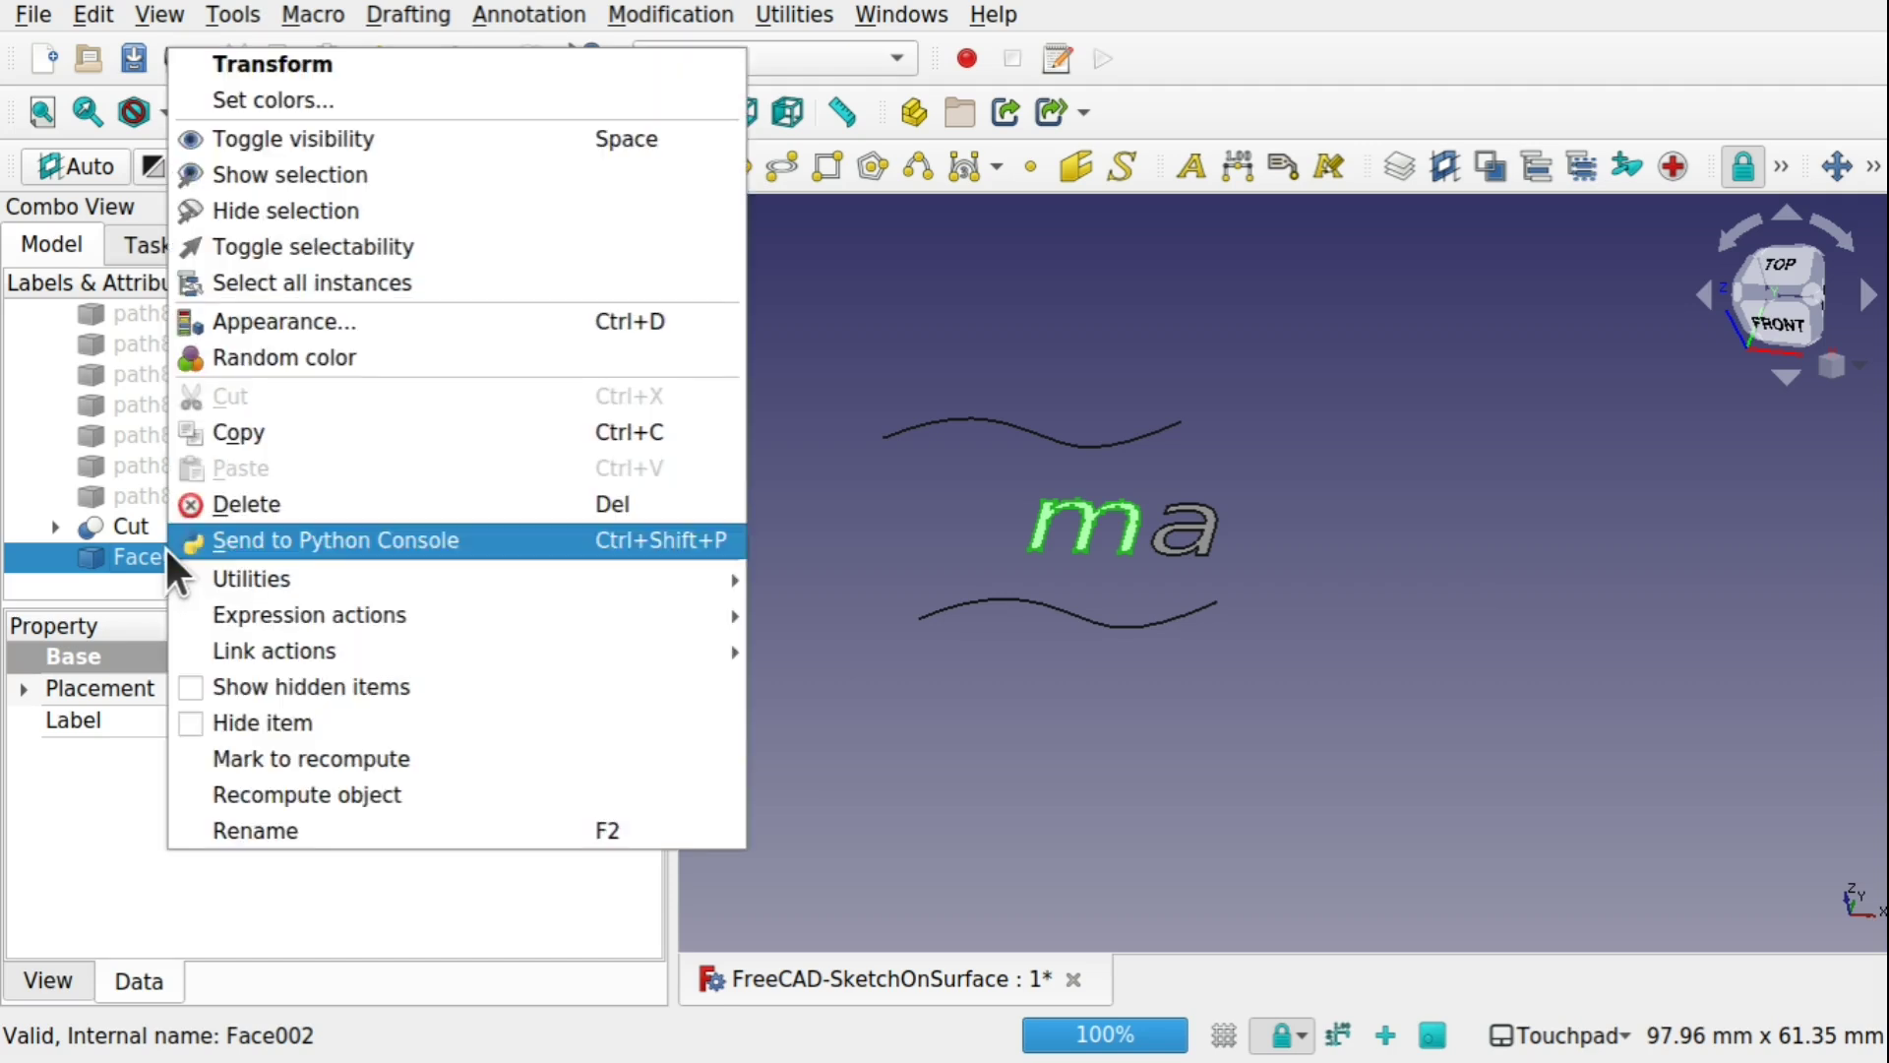
pyautogui.click(374, 63)
pyautogui.keyDown('alt'); pyautogui.moveTo(1007, 298); pyautogui.dragTo(1094, 191, button='middle'); pyautogui.keyUp('alt')
pyautogui.keyDown('alt'); pyautogui.moveTo(1023, 328); pyautogui.dragTo(1000, 452, button='middle'); pyautogui.keyUp('alt')
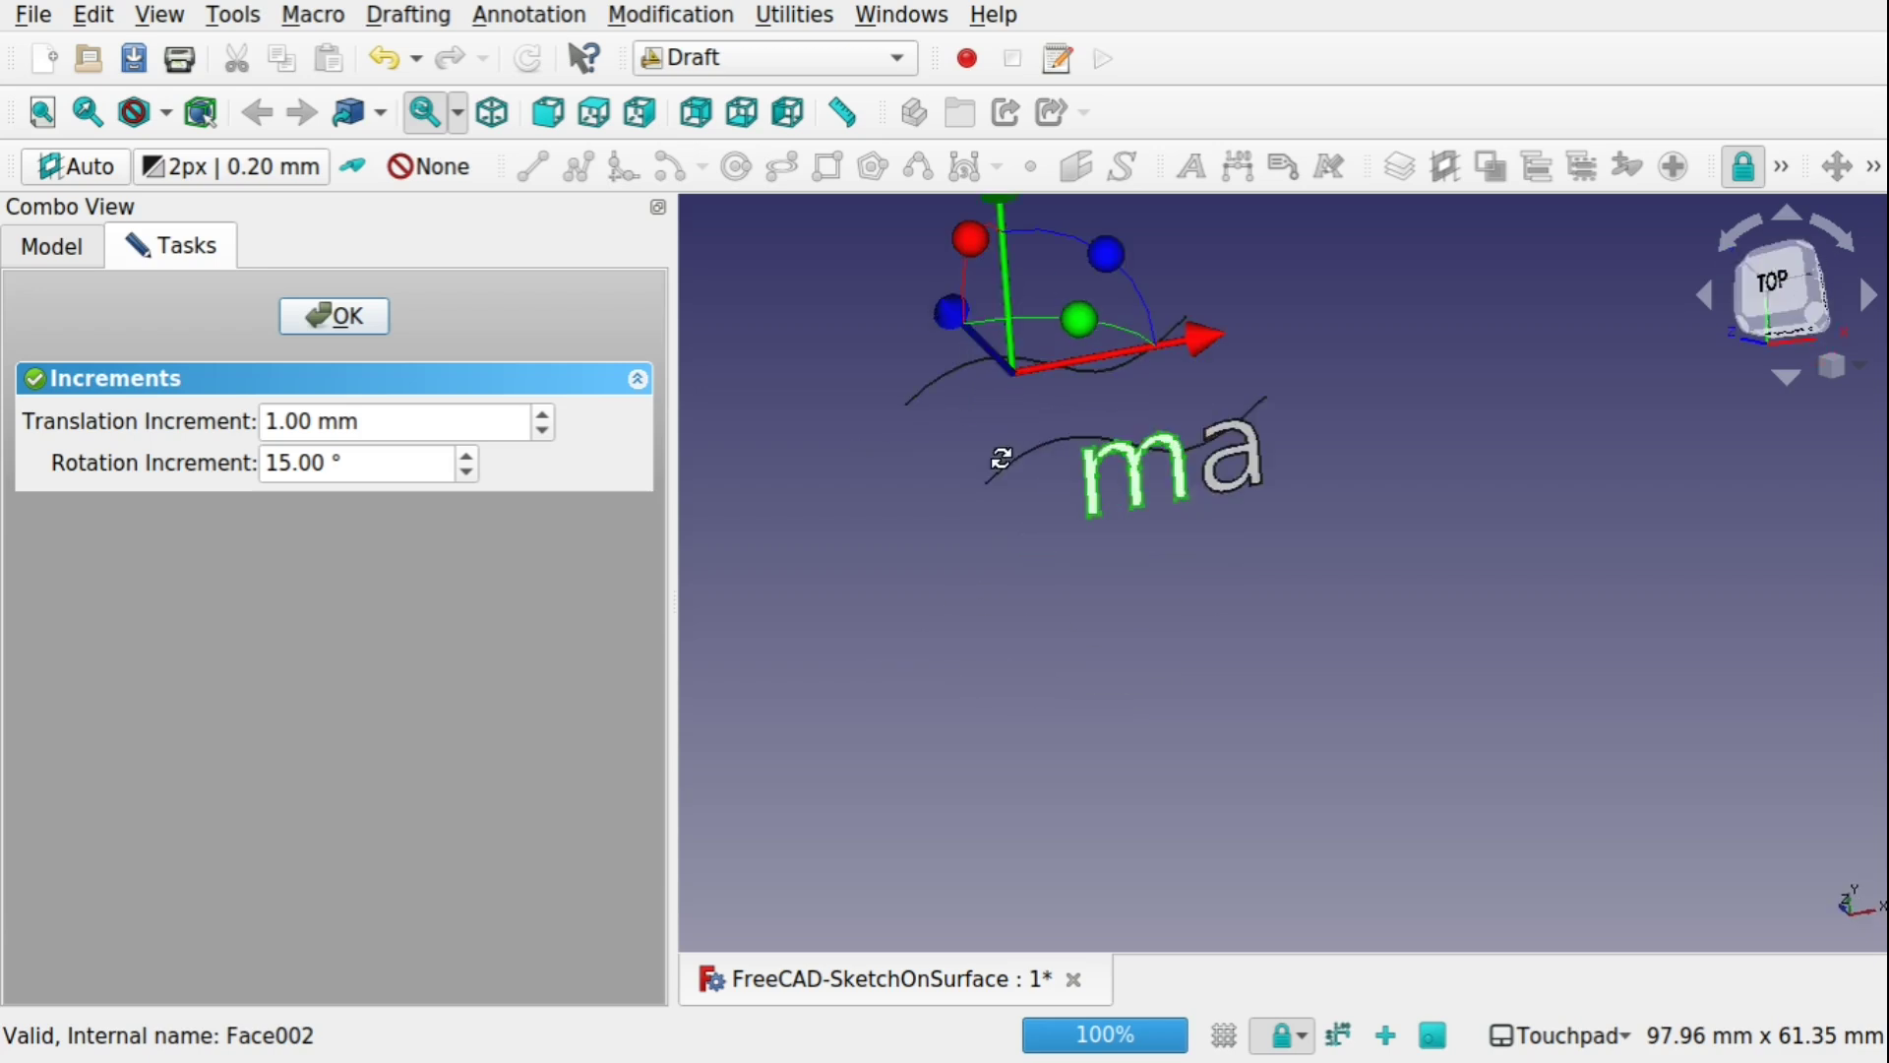
pyautogui.moveTo(972, 248); pyautogui.dragTo(982, 381)
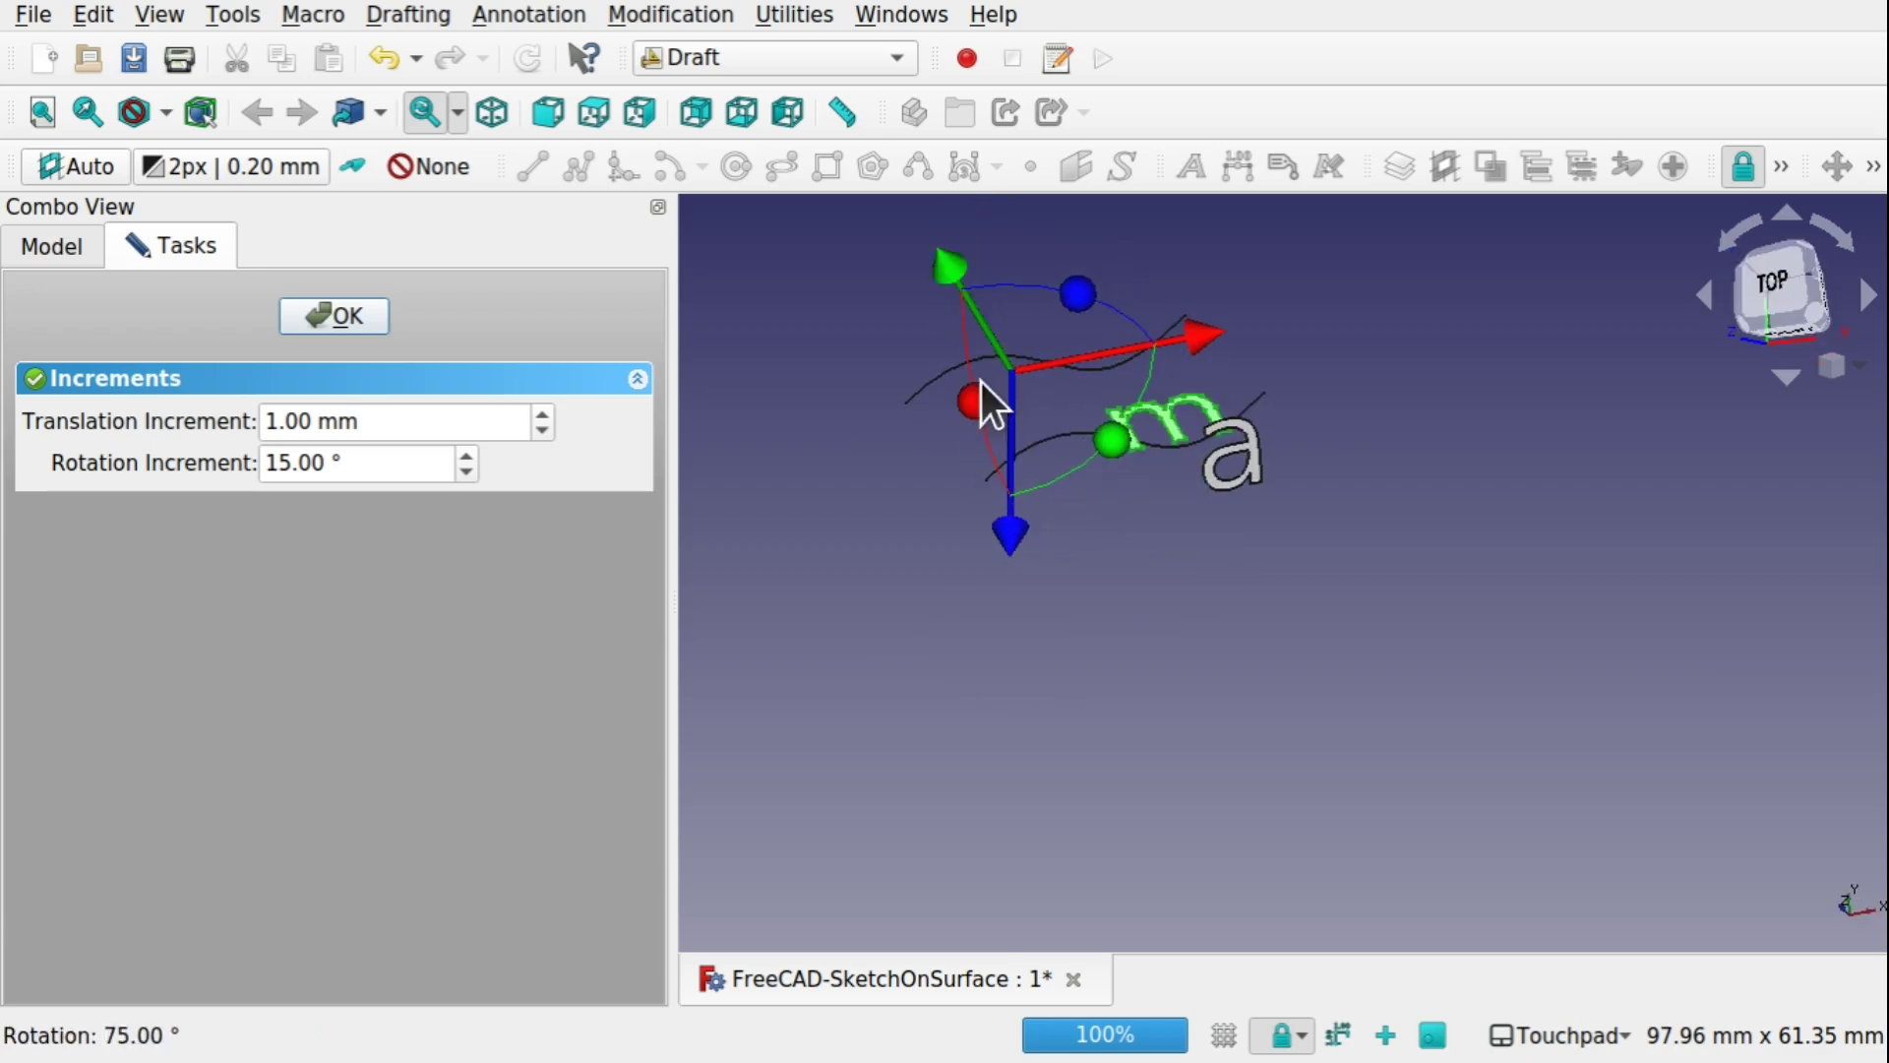
pyautogui.click(360, 313)
# Step: Rotate the letter a's cut shape 75° about the X axis with Transform
pyautogui.keyDown('alt'); pyautogui.moveTo(987, 364); pyautogui.dragTo(1023, 236, button='middle'); pyautogui.keyUp('alt')
pyautogui.moveTo(1210, 509)
pyautogui.keyDown('alt'); pyautogui.mouseDown(button='middle')
pyautogui.moveTo(927, 548)
pyautogui.moveTo(1113, 489)
pyautogui.moveTo(1185, 489)
pyautogui.mouseUp(button='middle'); pyautogui.keyUp('alt')
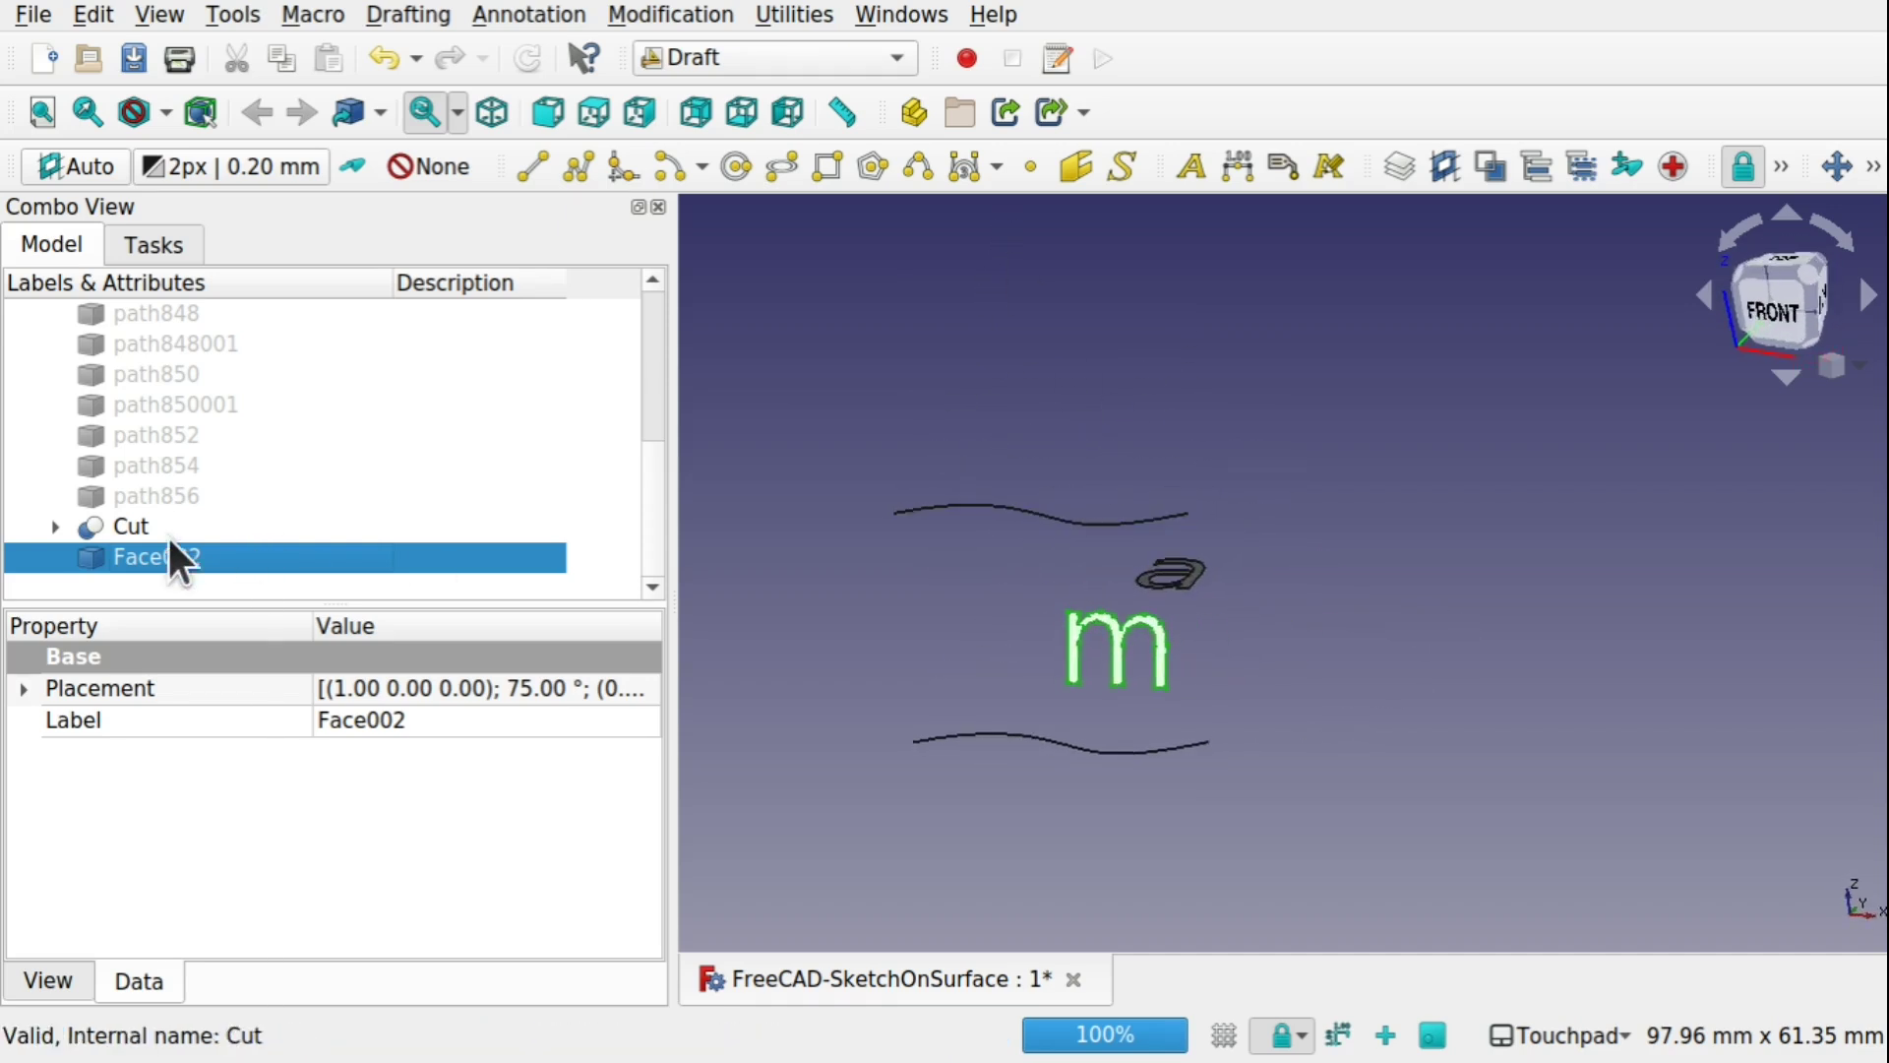
pyautogui.click(136, 530)
pyautogui.rightClick(137, 529)
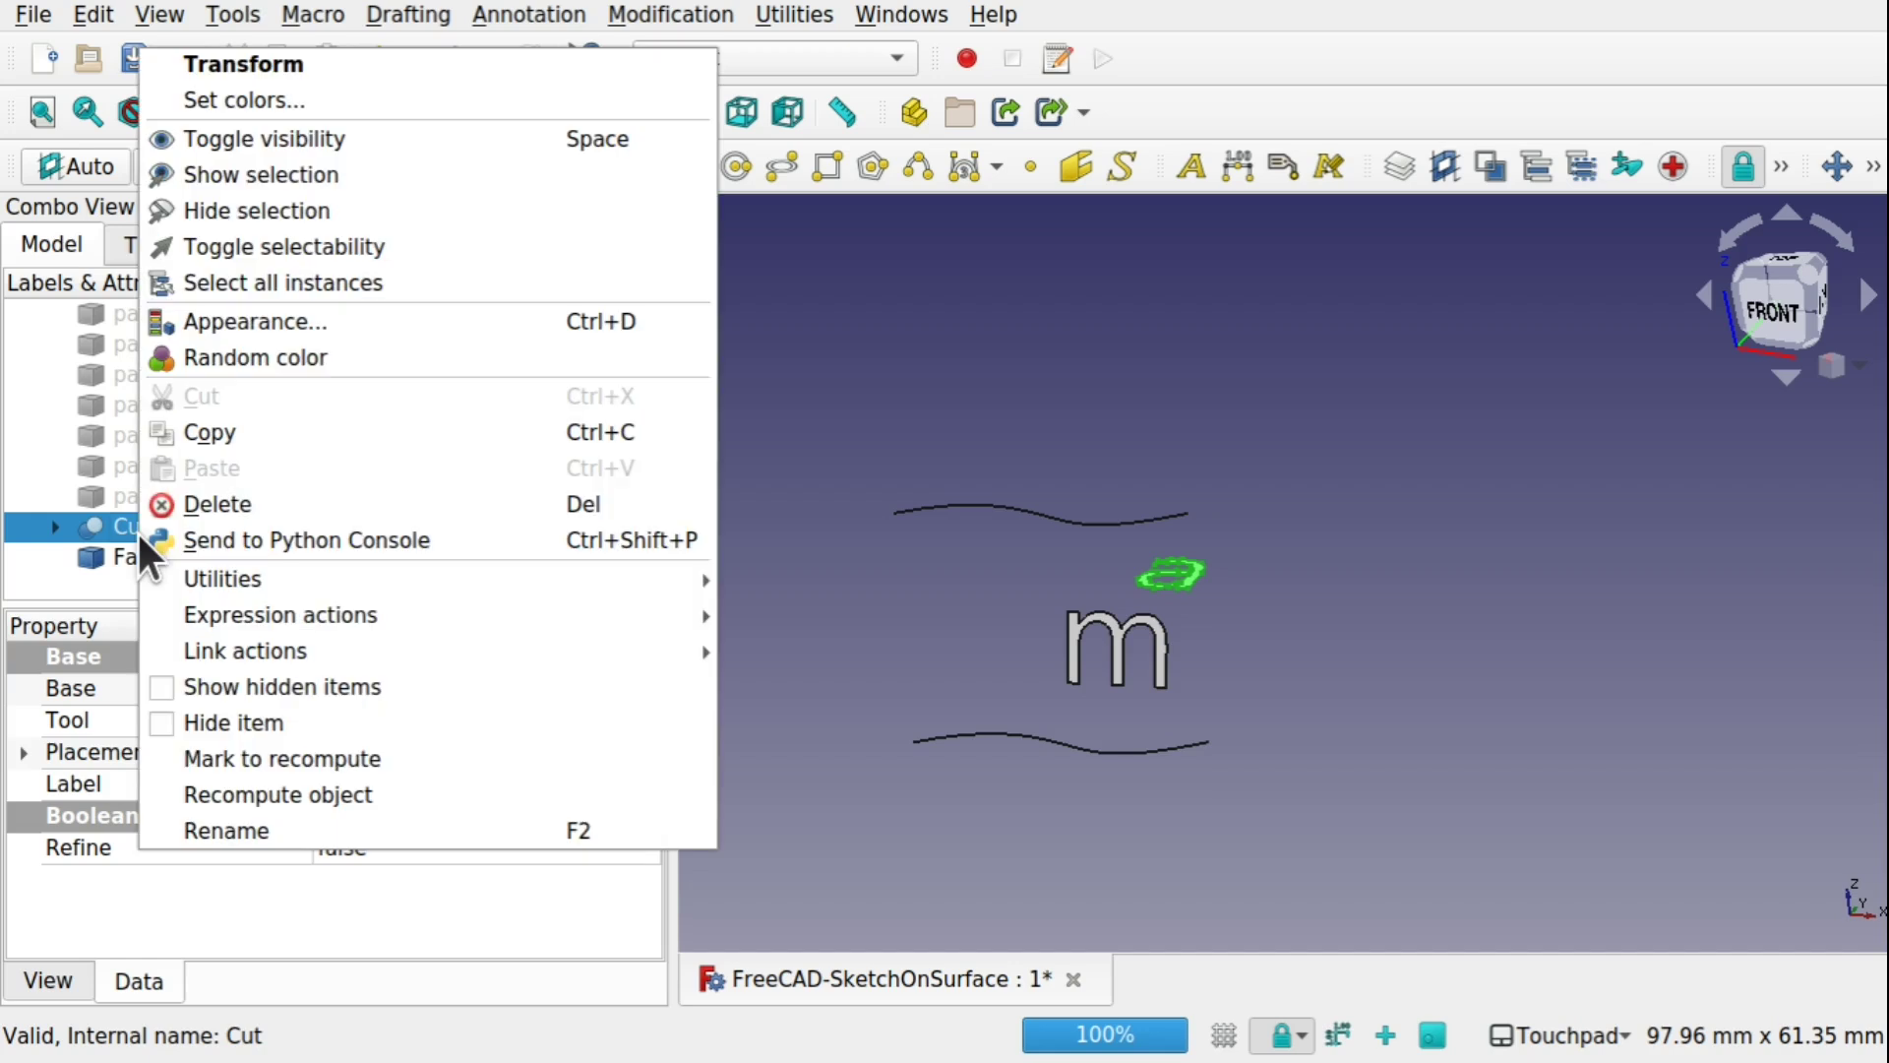
pyautogui.click(309, 63)
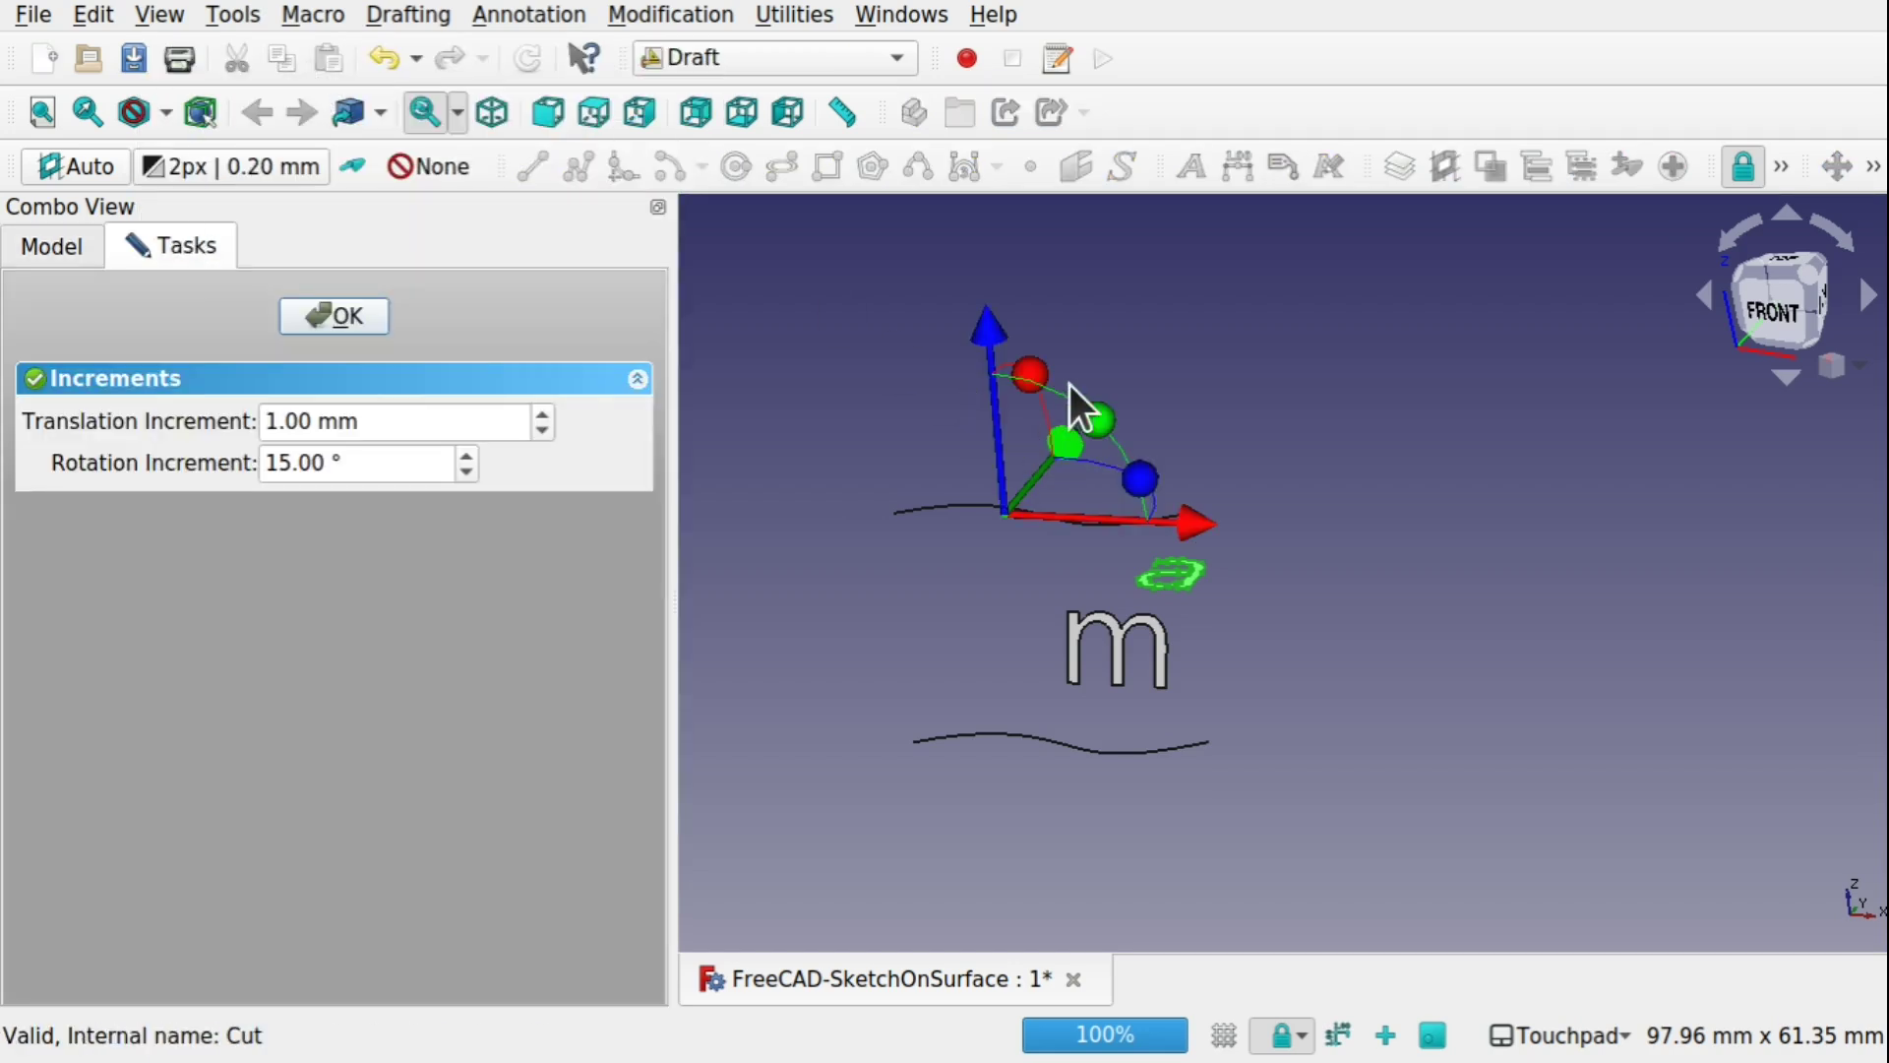
pyautogui.keyDown('alt'); pyautogui.moveTo(1070, 386); pyautogui.dragTo(1013, 316, button='middle'); pyautogui.keyUp('alt')
pyautogui.moveTo(1005, 285); pyautogui.dragTo(978, 394)
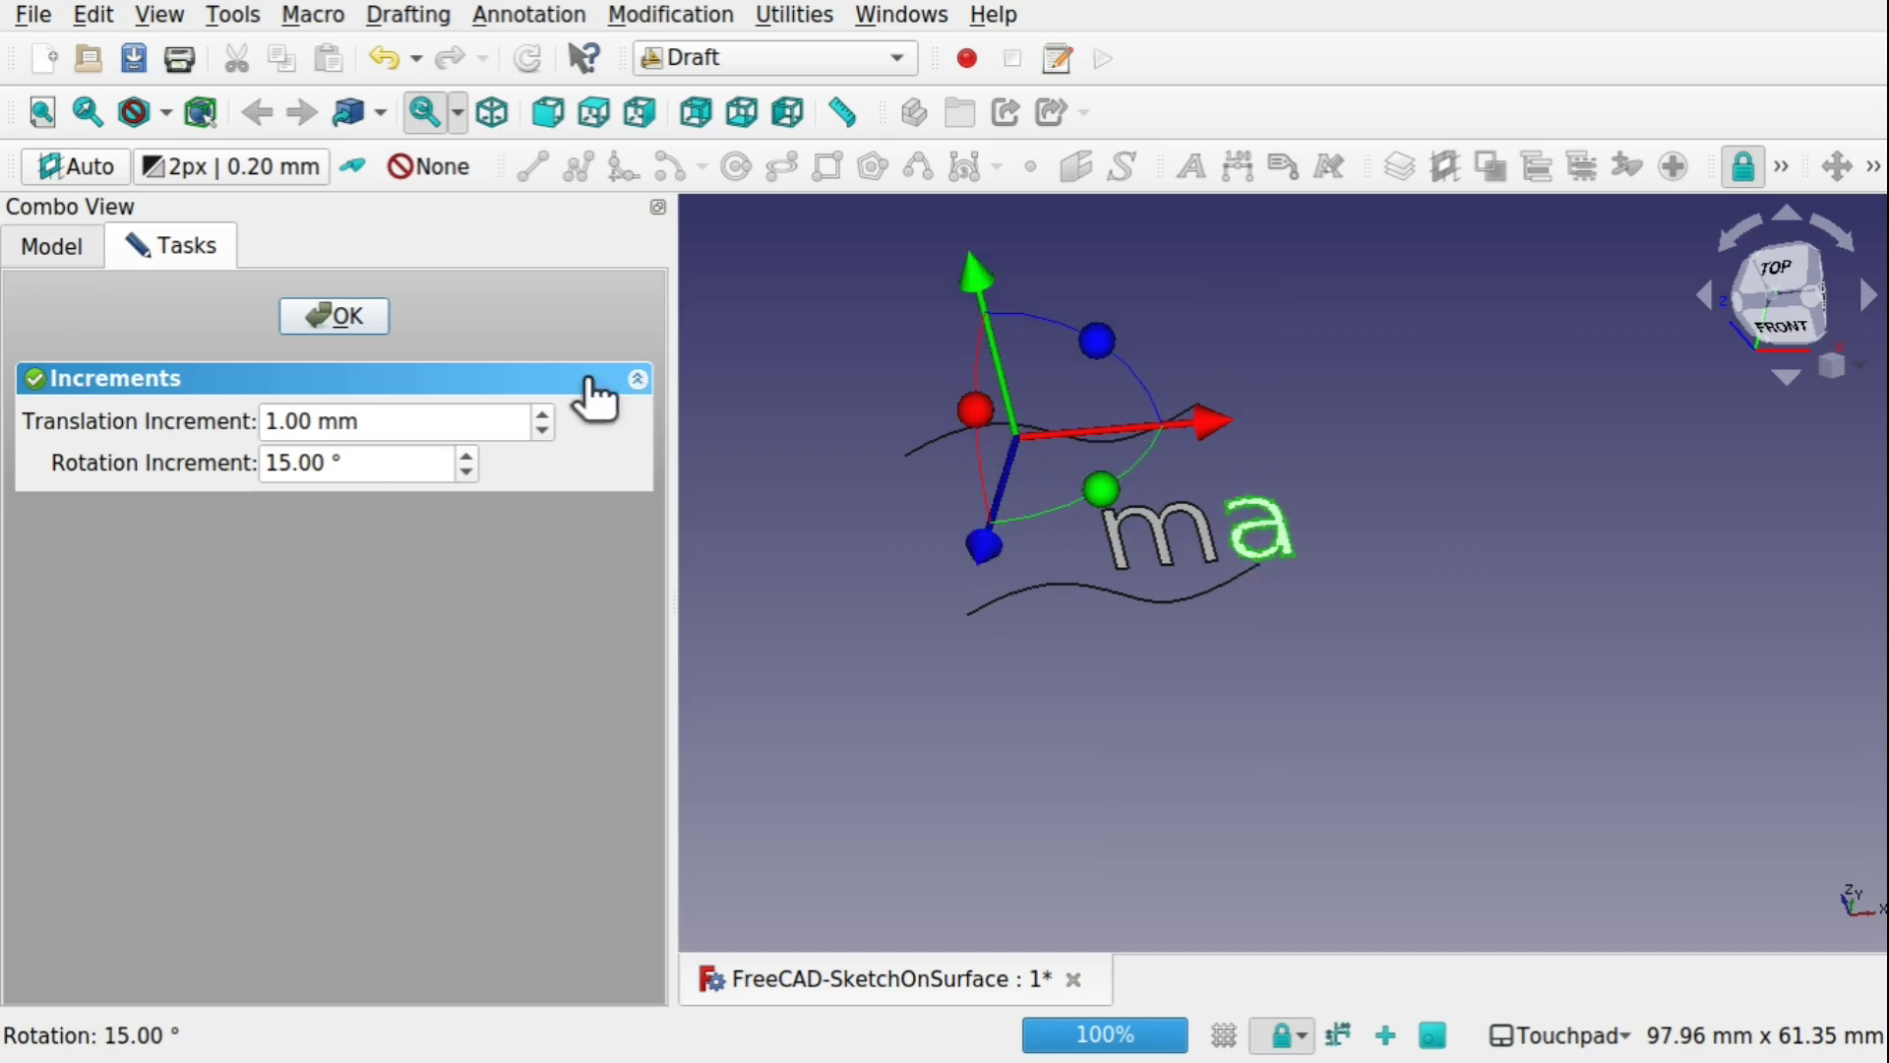
pyautogui.click(335, 316)
# Step: Move the letter m's face -9 mm along the X axis with Transform, working in the front view
pyautogui.keyDown('alt'); pyautogui.moveTo(984, 433); pyautogui.dragTo(1049, 582, button='middle'); pyautogui.keyUp('alt')
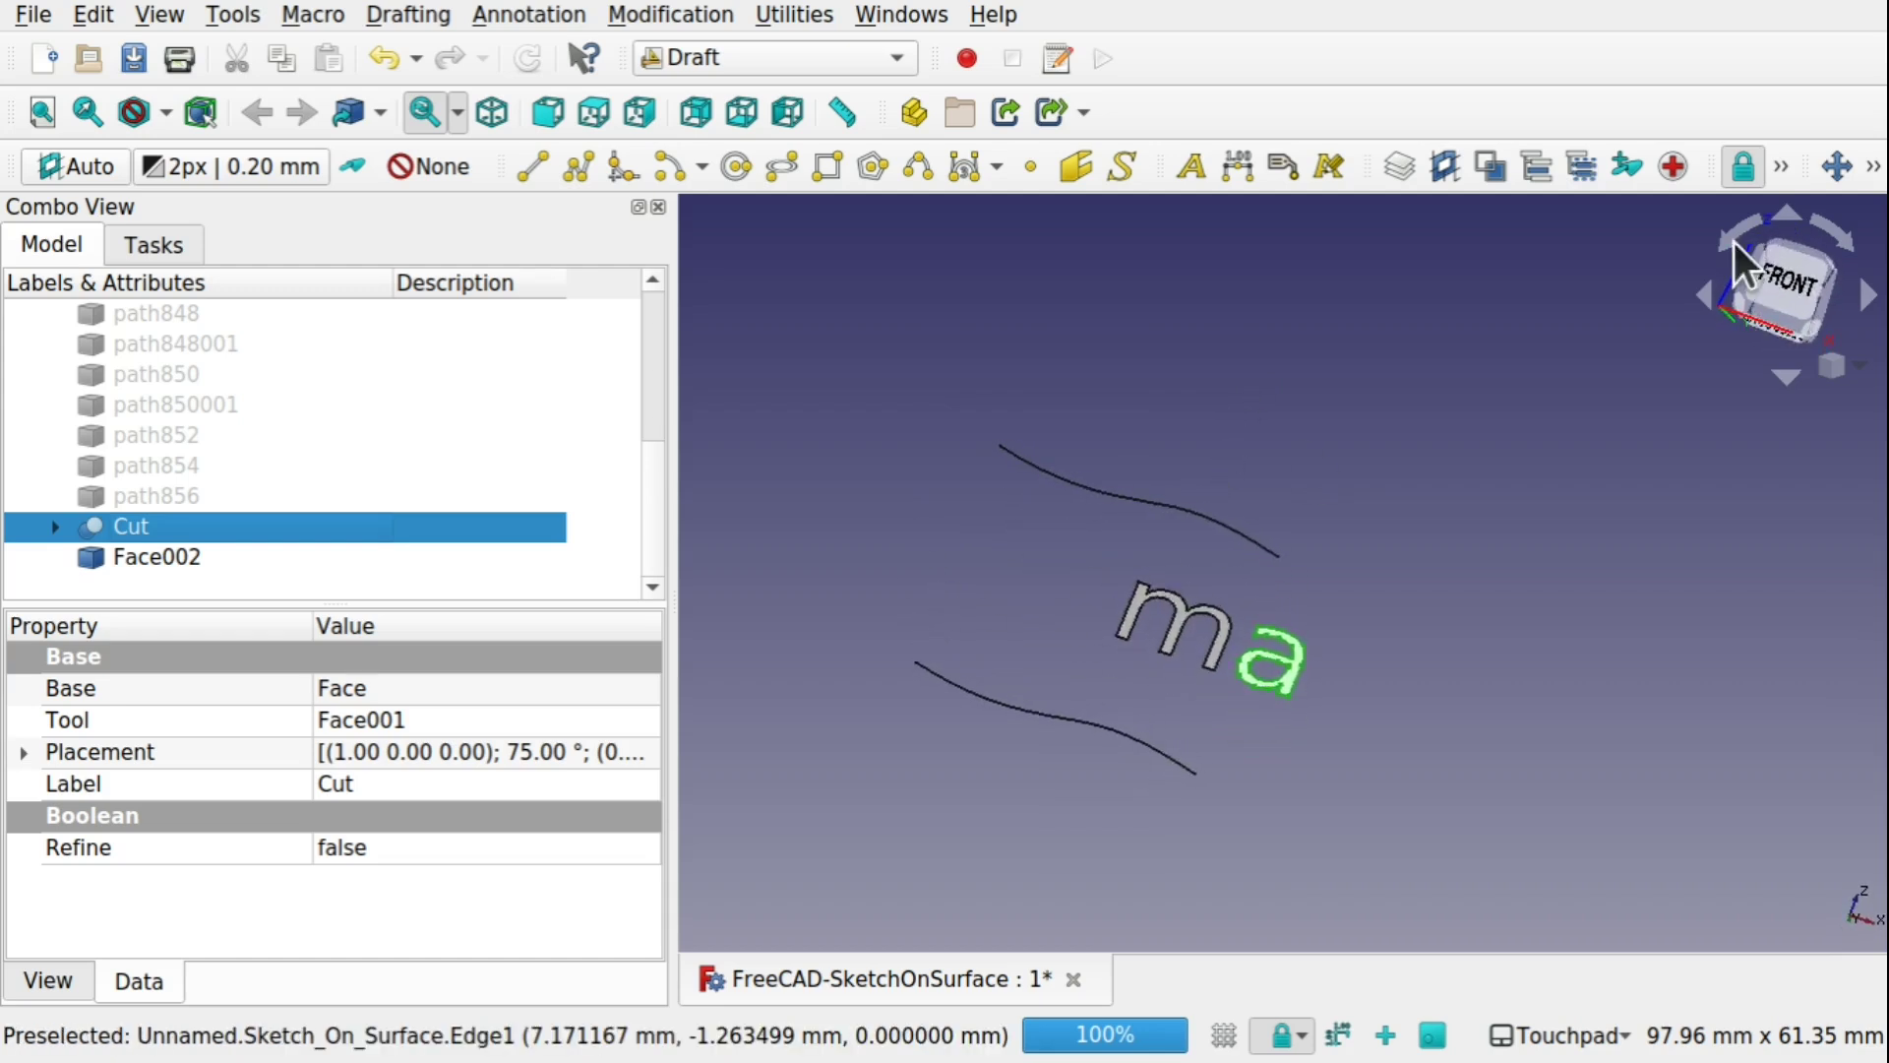
pyautogui.click(1773, 288)
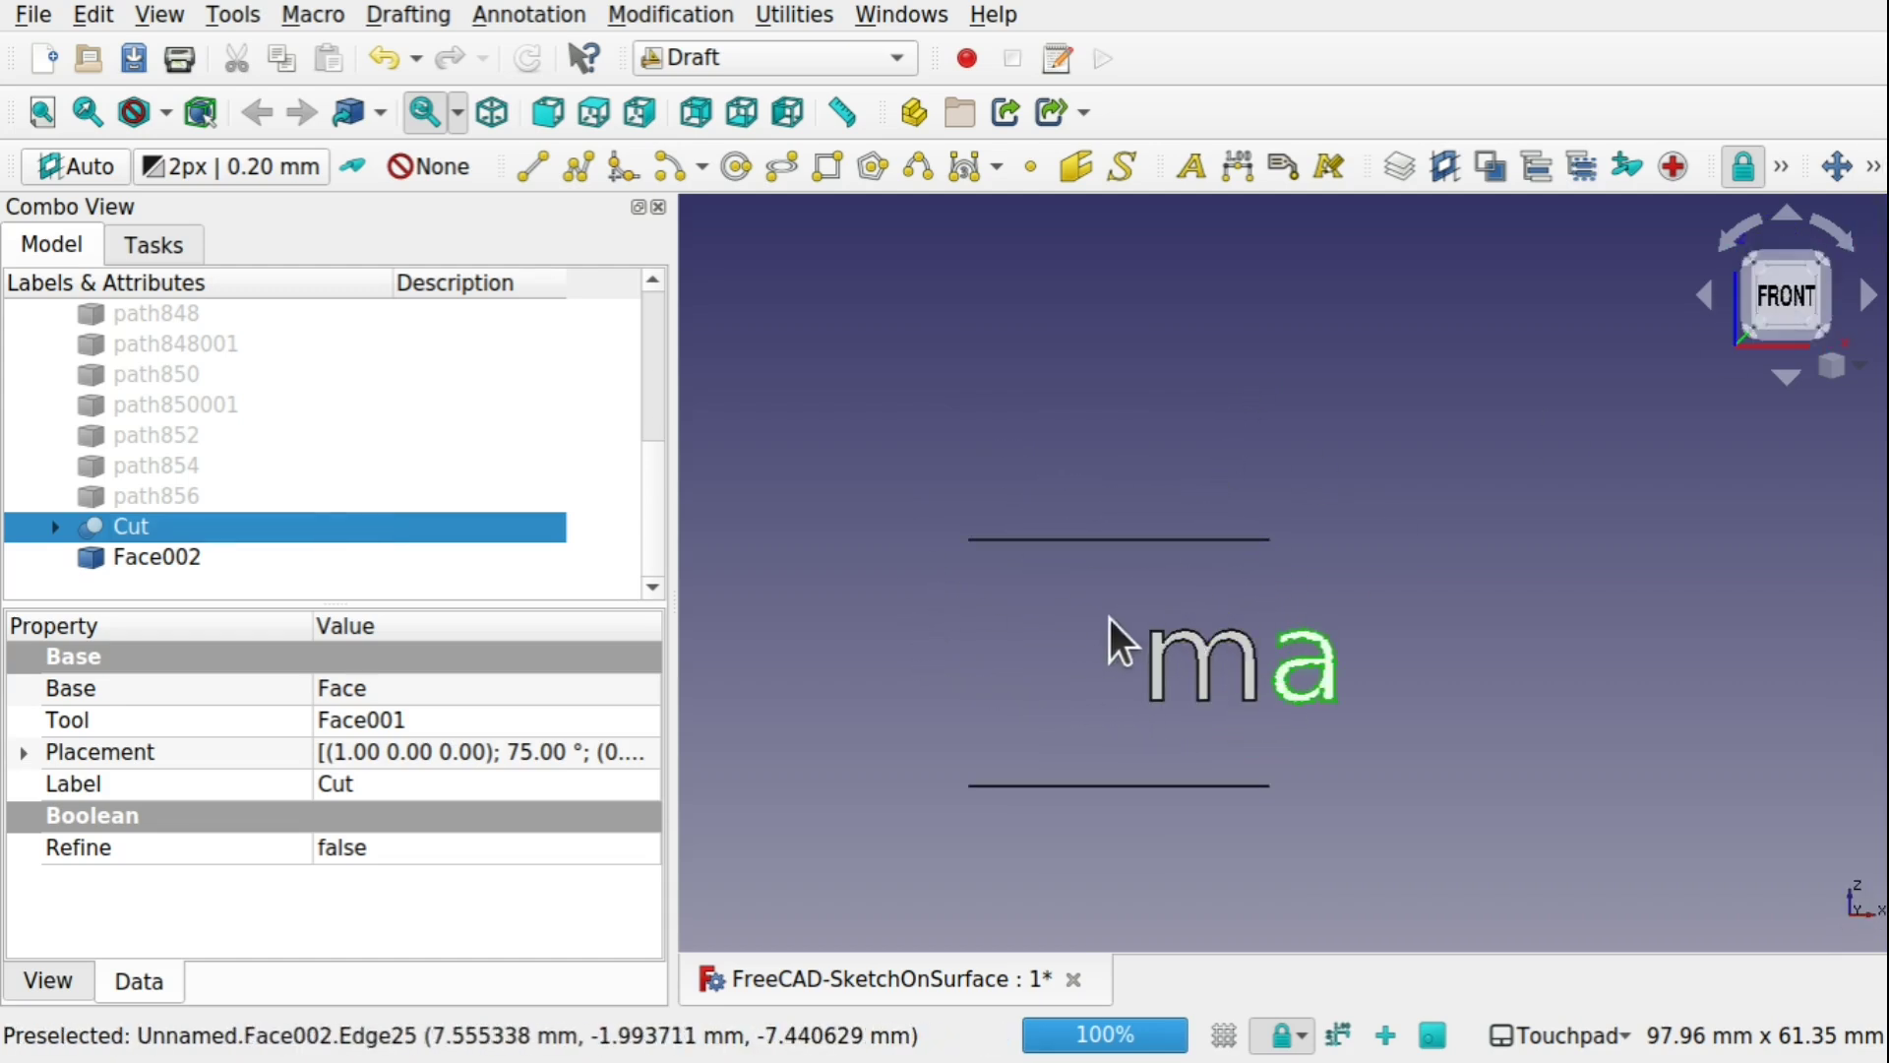
pyautogui.rightClick(151, 524)
pyautogui.press('Escape')
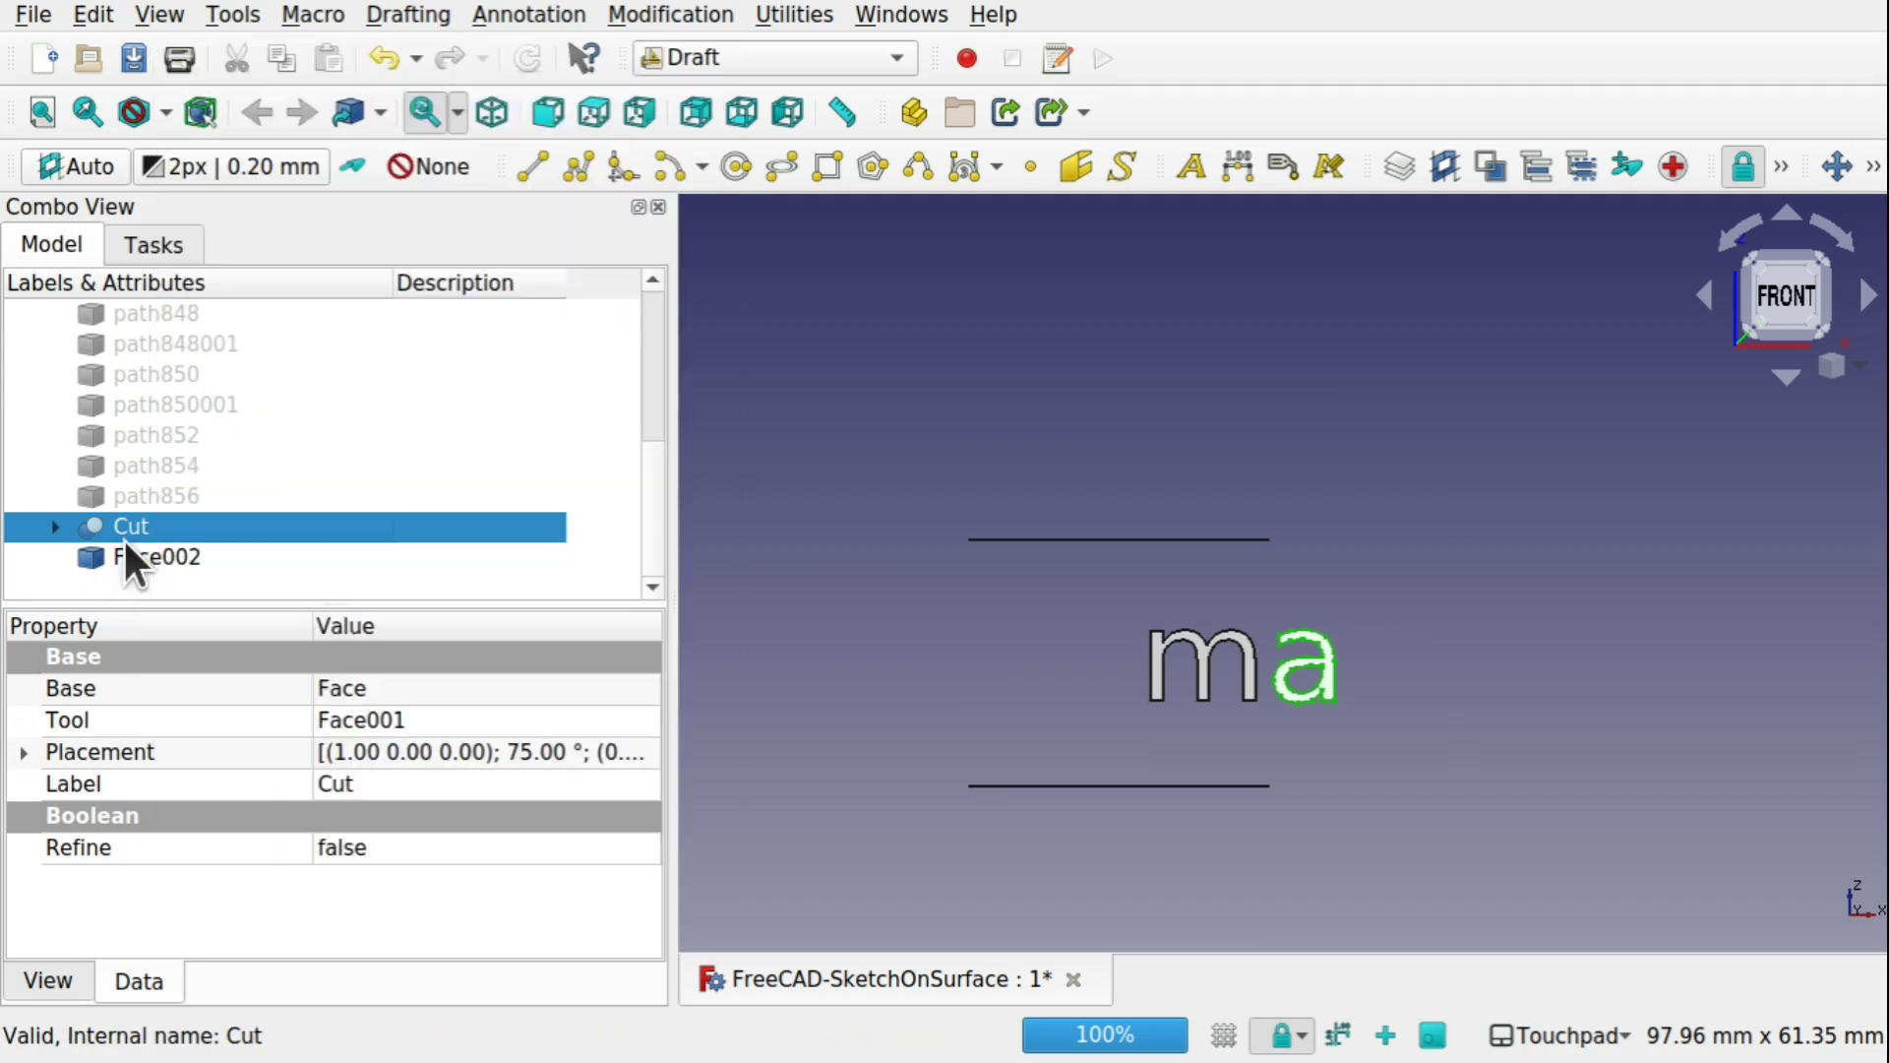
pyautogui.click(150, 557)
pyautogui.rightClick(150, 557)
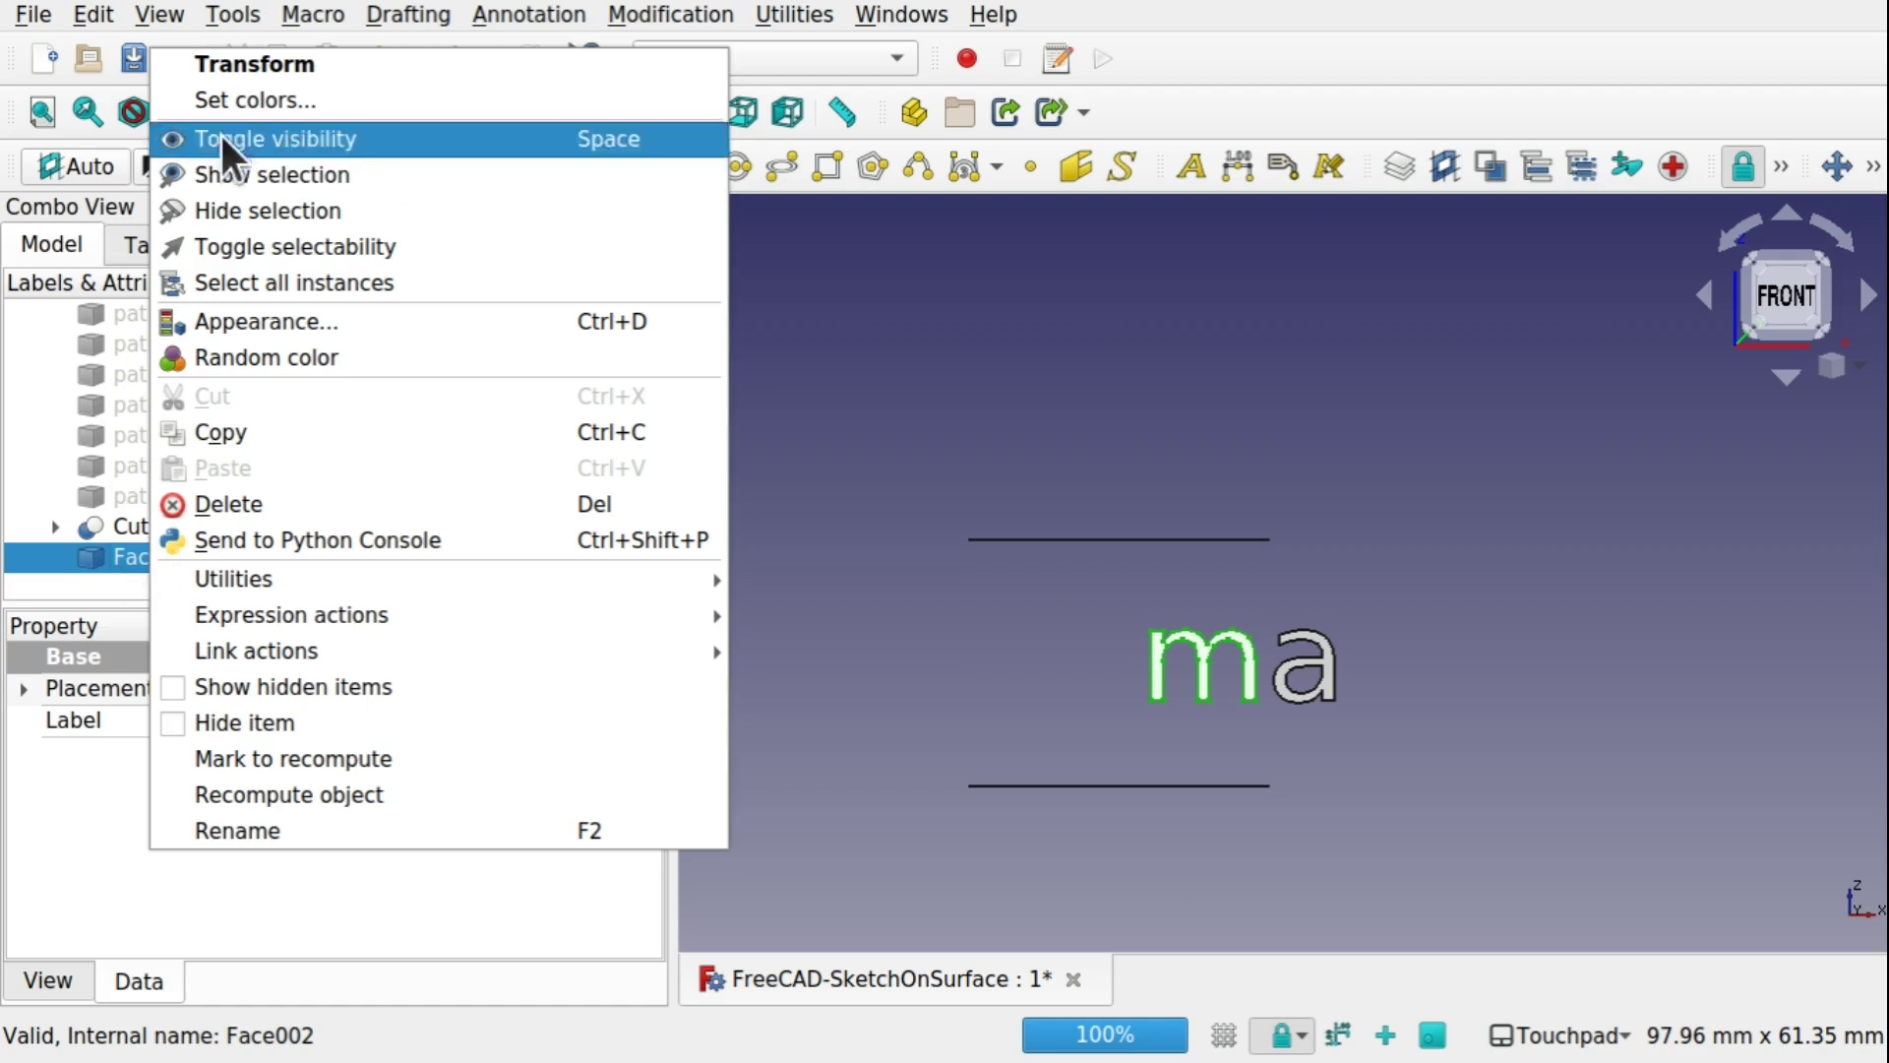
pyautogui.click(304, 63)
pyautogui.moveTo(1307, 550); pyautogui.dragTo(1172, 551)
pyautogui.click(332, 317)
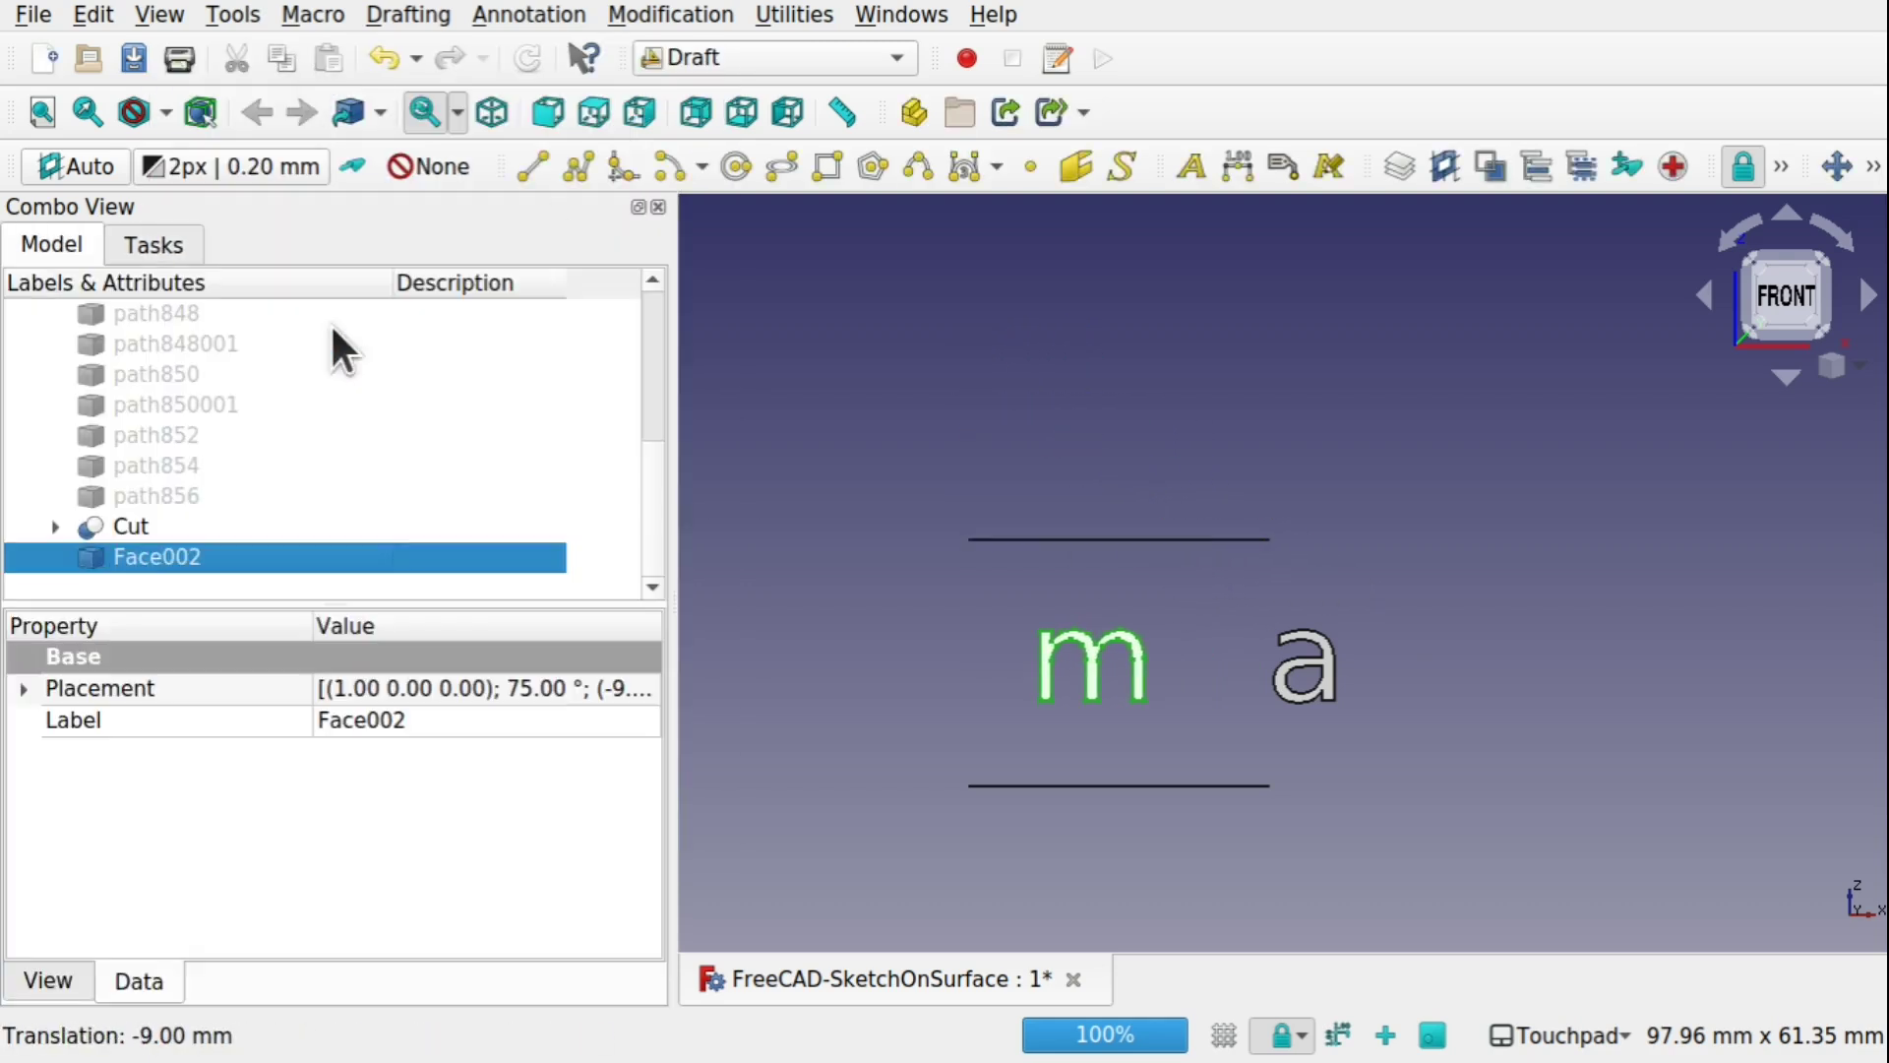
# Step: Move the letter a's cut shape -7 mm along the X axis with Transform, bringing it closer to the m
pyautogui.click(124, 524)
pyautogui.rightClick(124, 524)
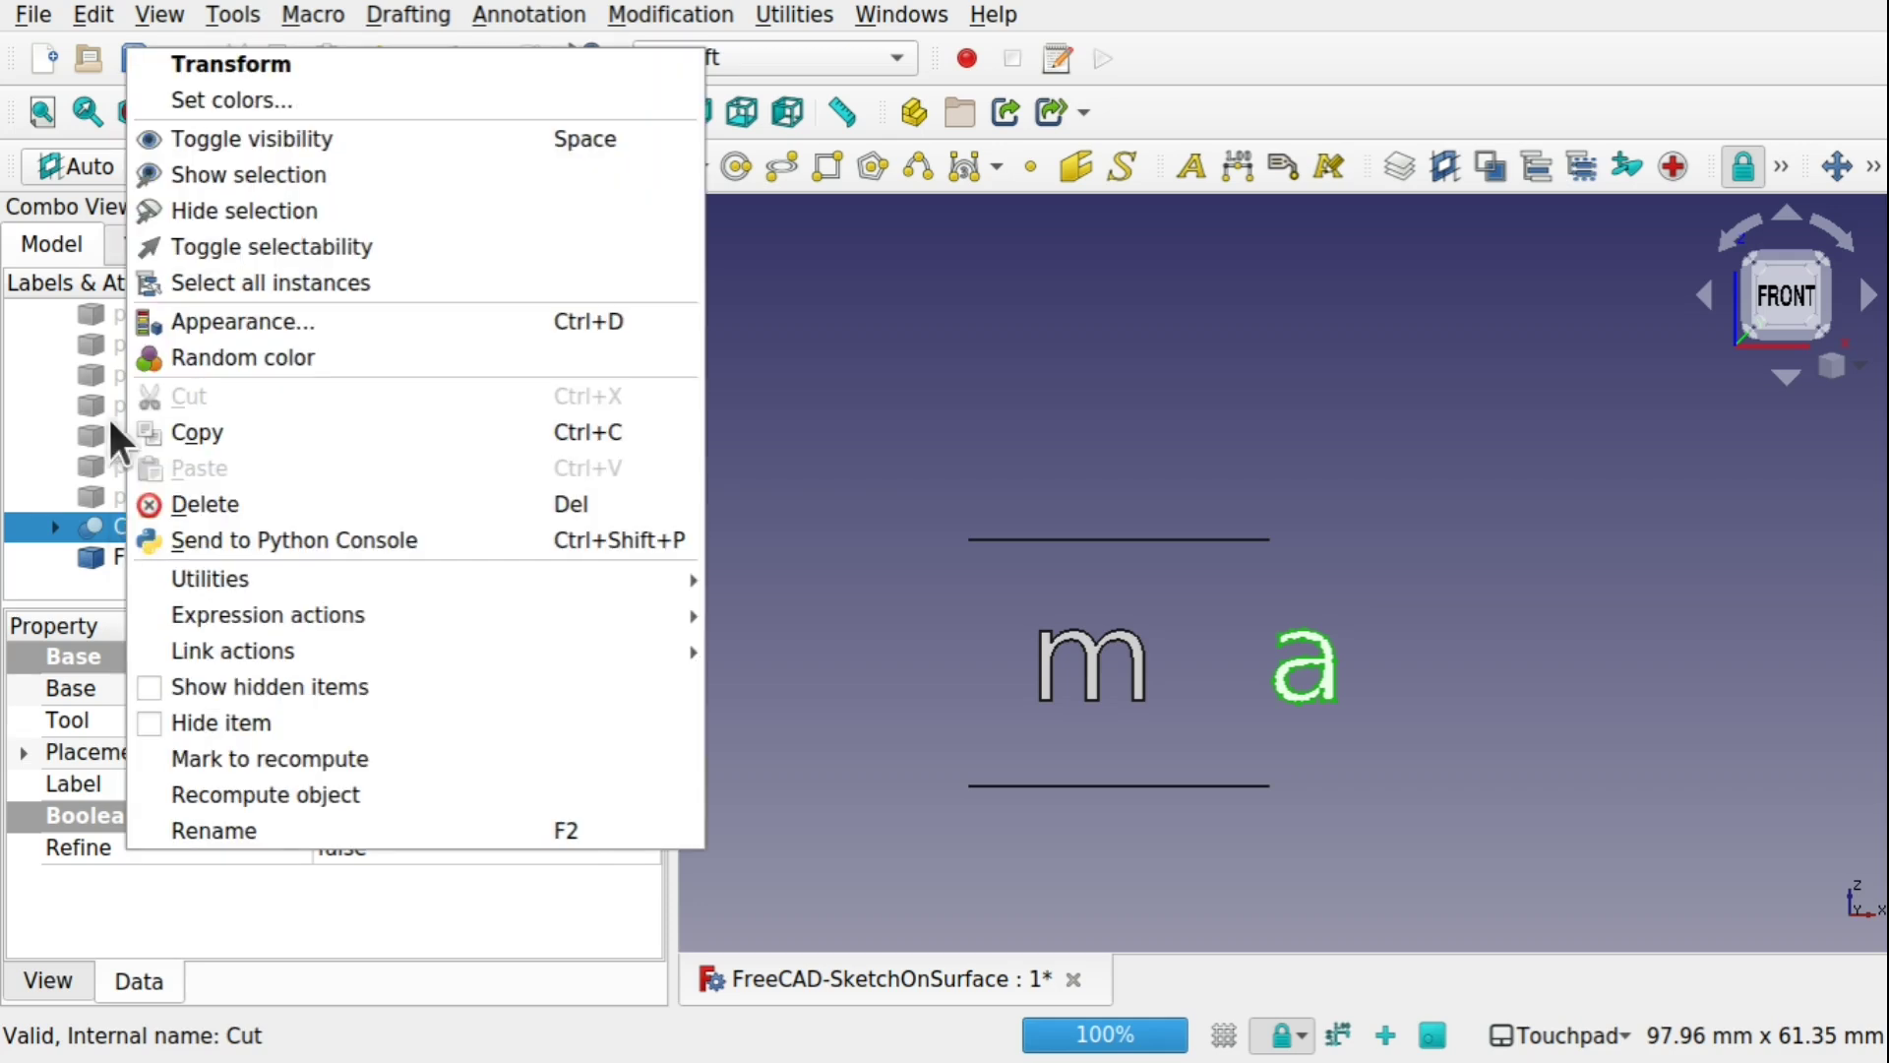
pyautogui.click(244, 69)
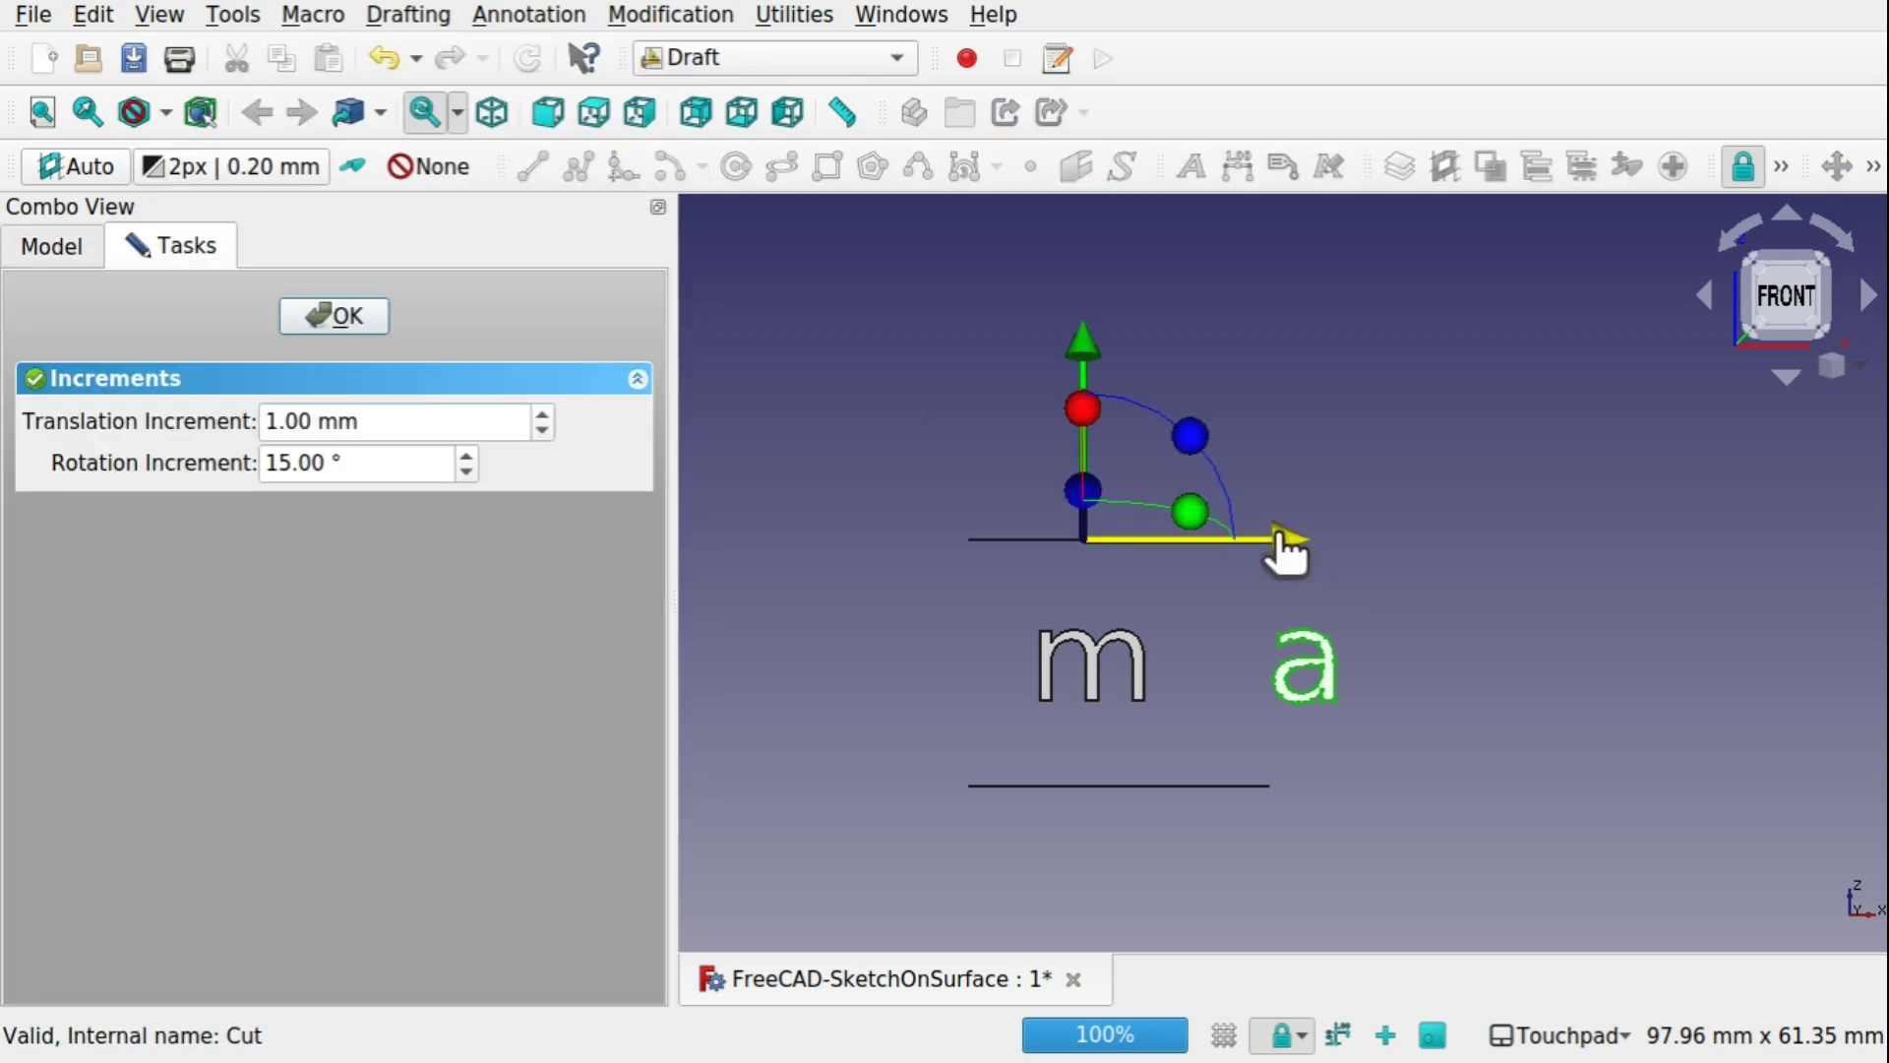
pyautogui.moveTo(1287, 534); pyautogui.dragTo(1204, 525)
pyautogui.keyDown('alt'); pyautogui.moveTo(1237, 646); pyautogui.dragTo(1198, 637); pyautogui.keyUp('alt')
pyautogui.click(338, 313)
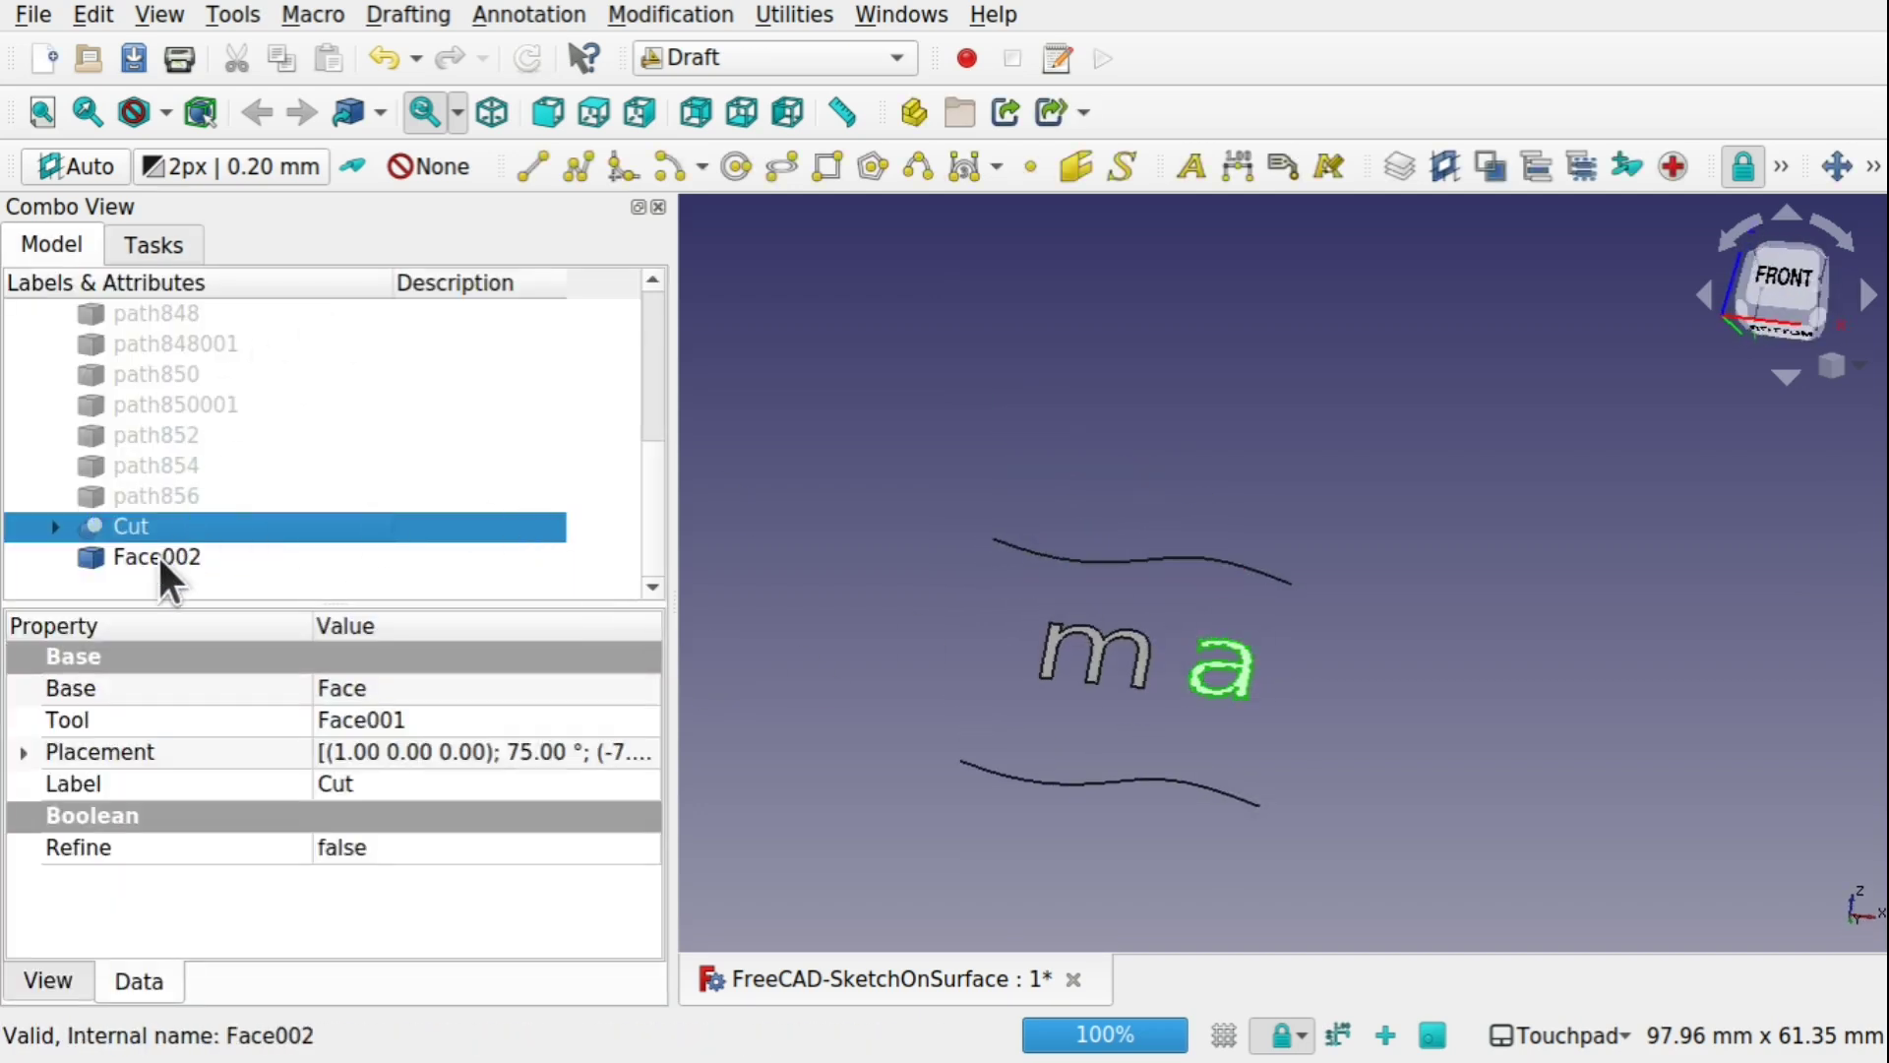
# Step: Add the letter a's Cut shape to the Extra Objects of Sketch_On_Surface
pyautogui.scroll(2, 652, 440)
pyautogui.scroll(2, 651, 441)
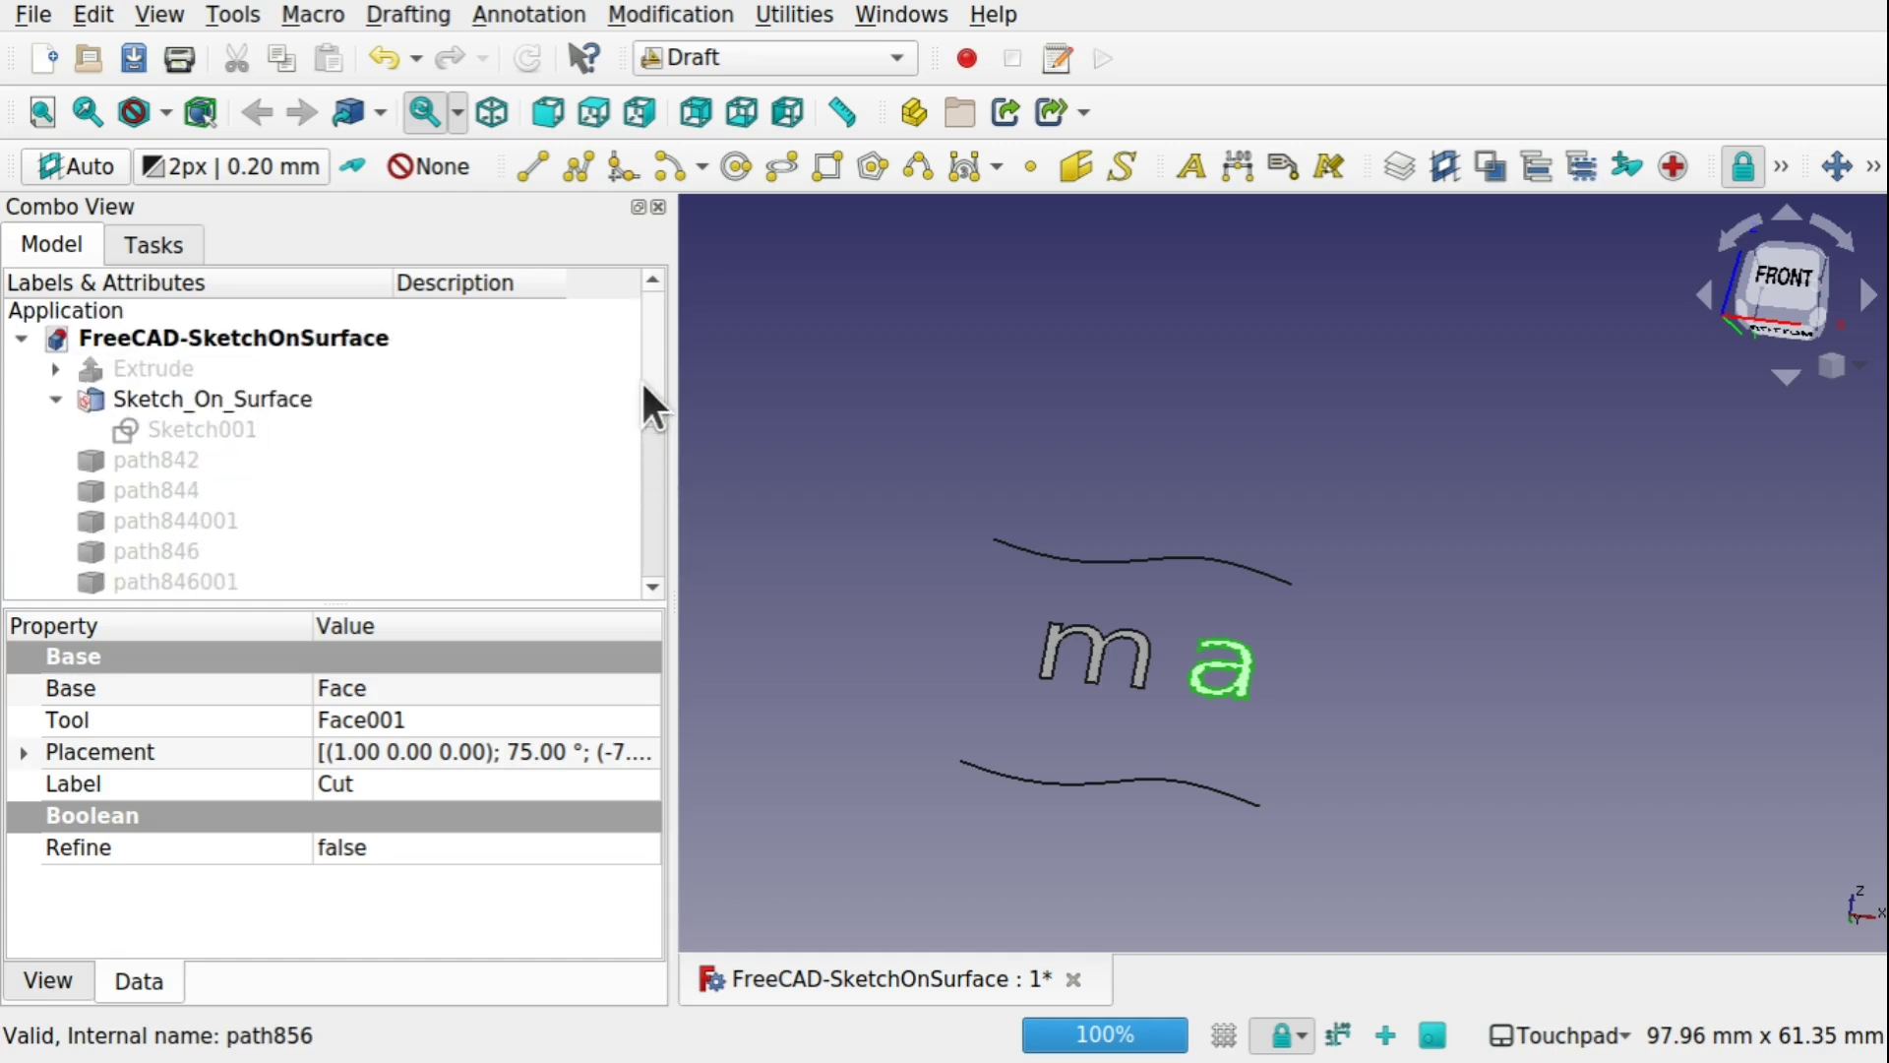
pyautogui.click(290, 402)
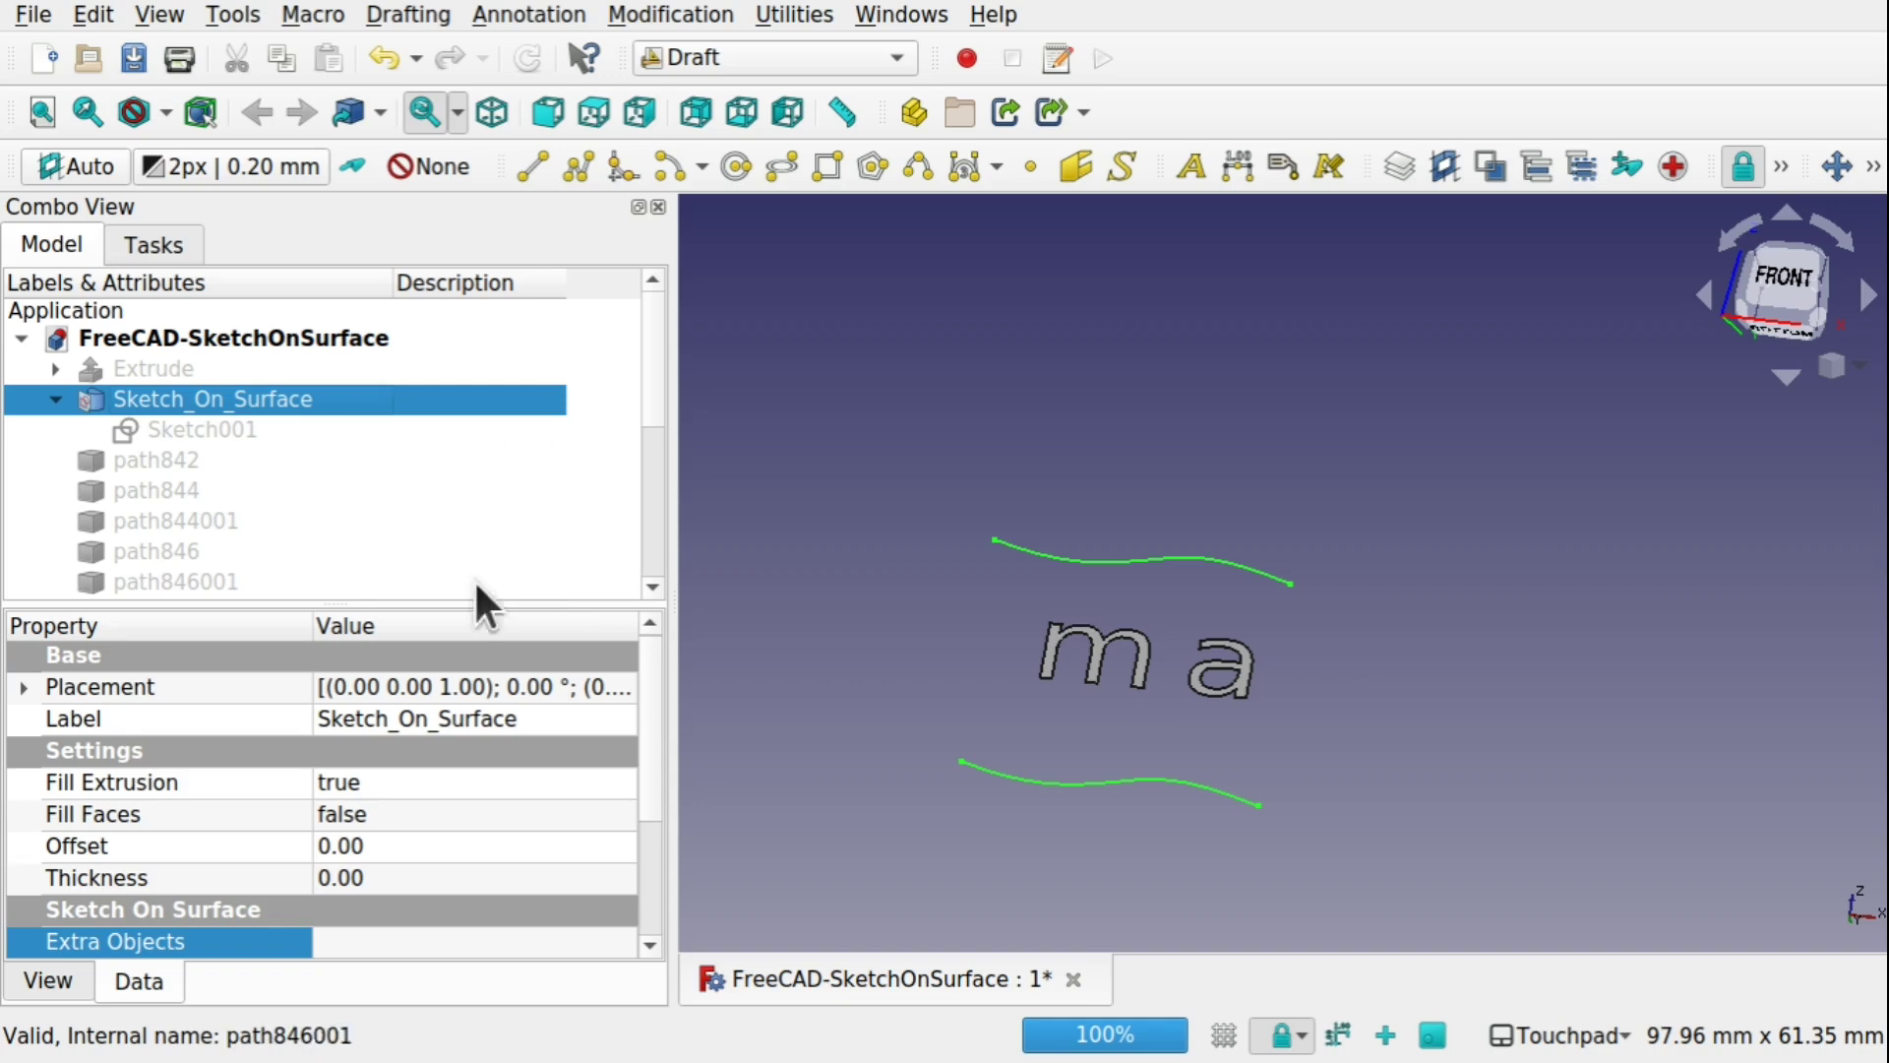
pyautogui.click(623, 940)
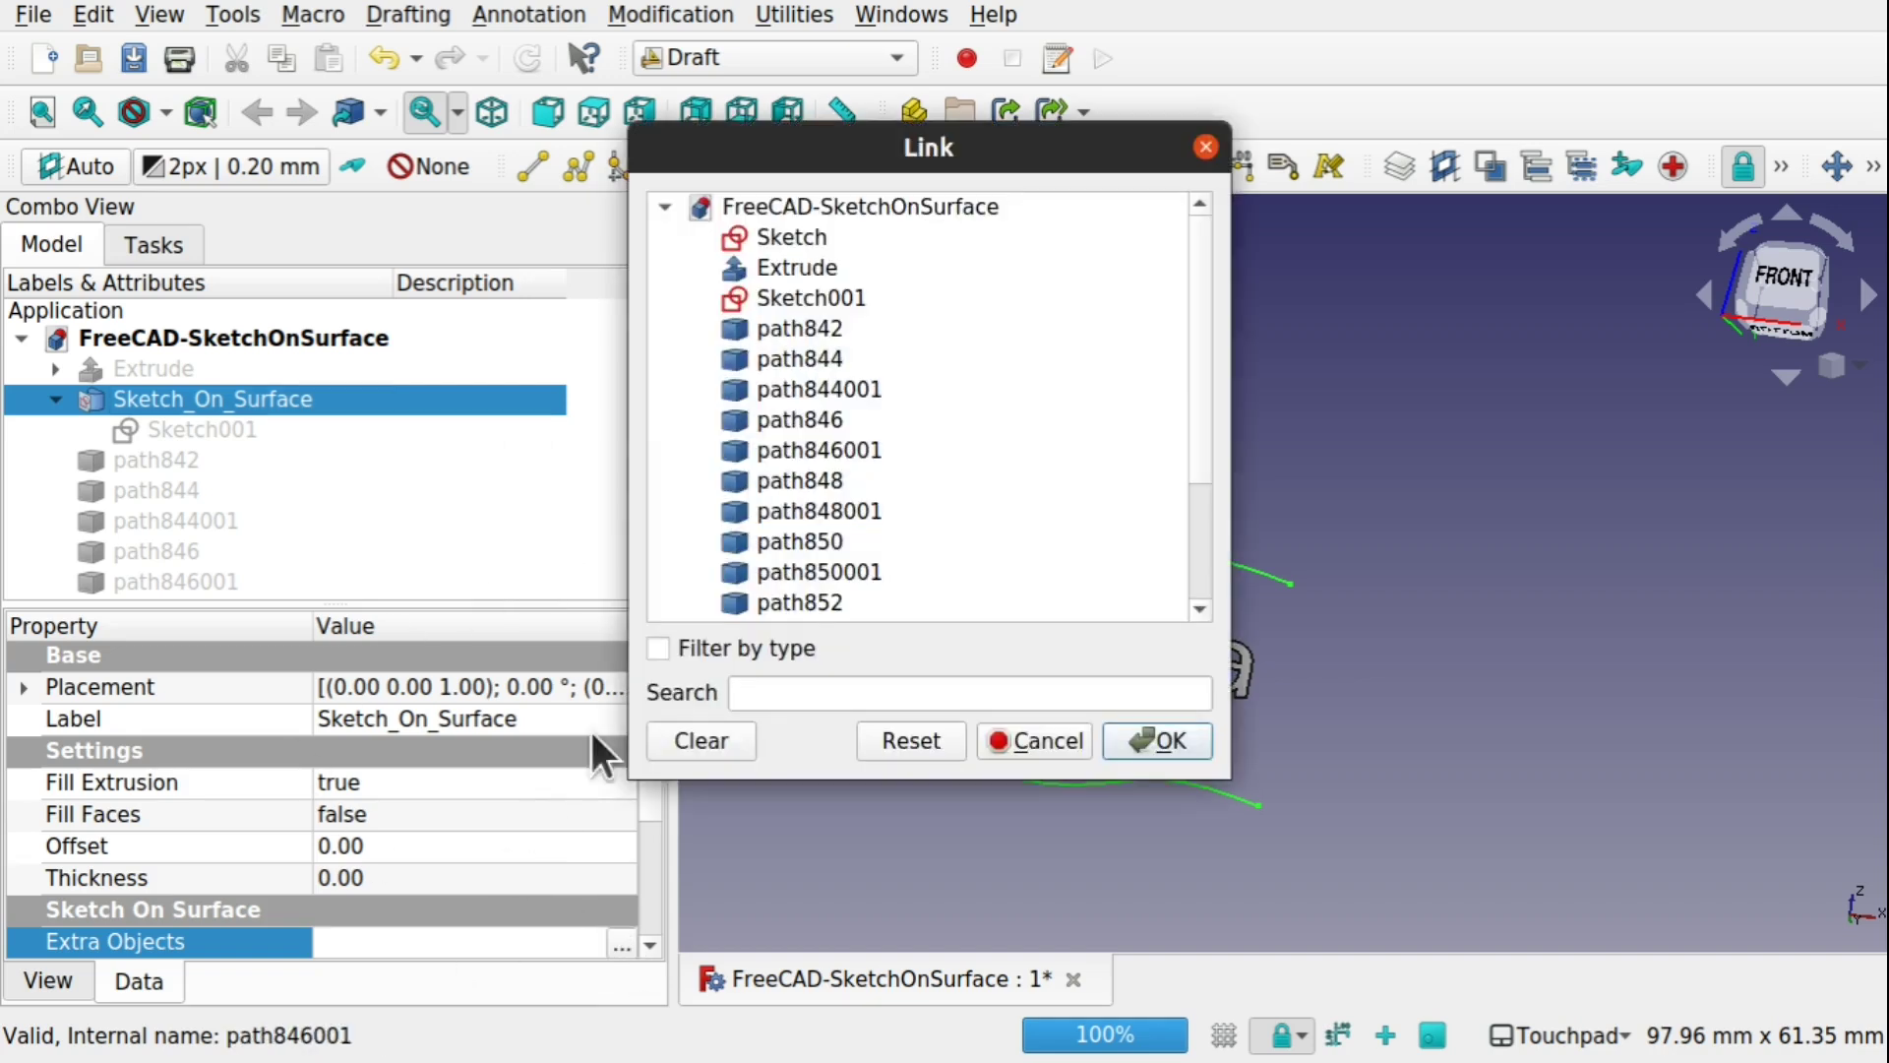
pyautogui.scroll(-2, 1191, 416)
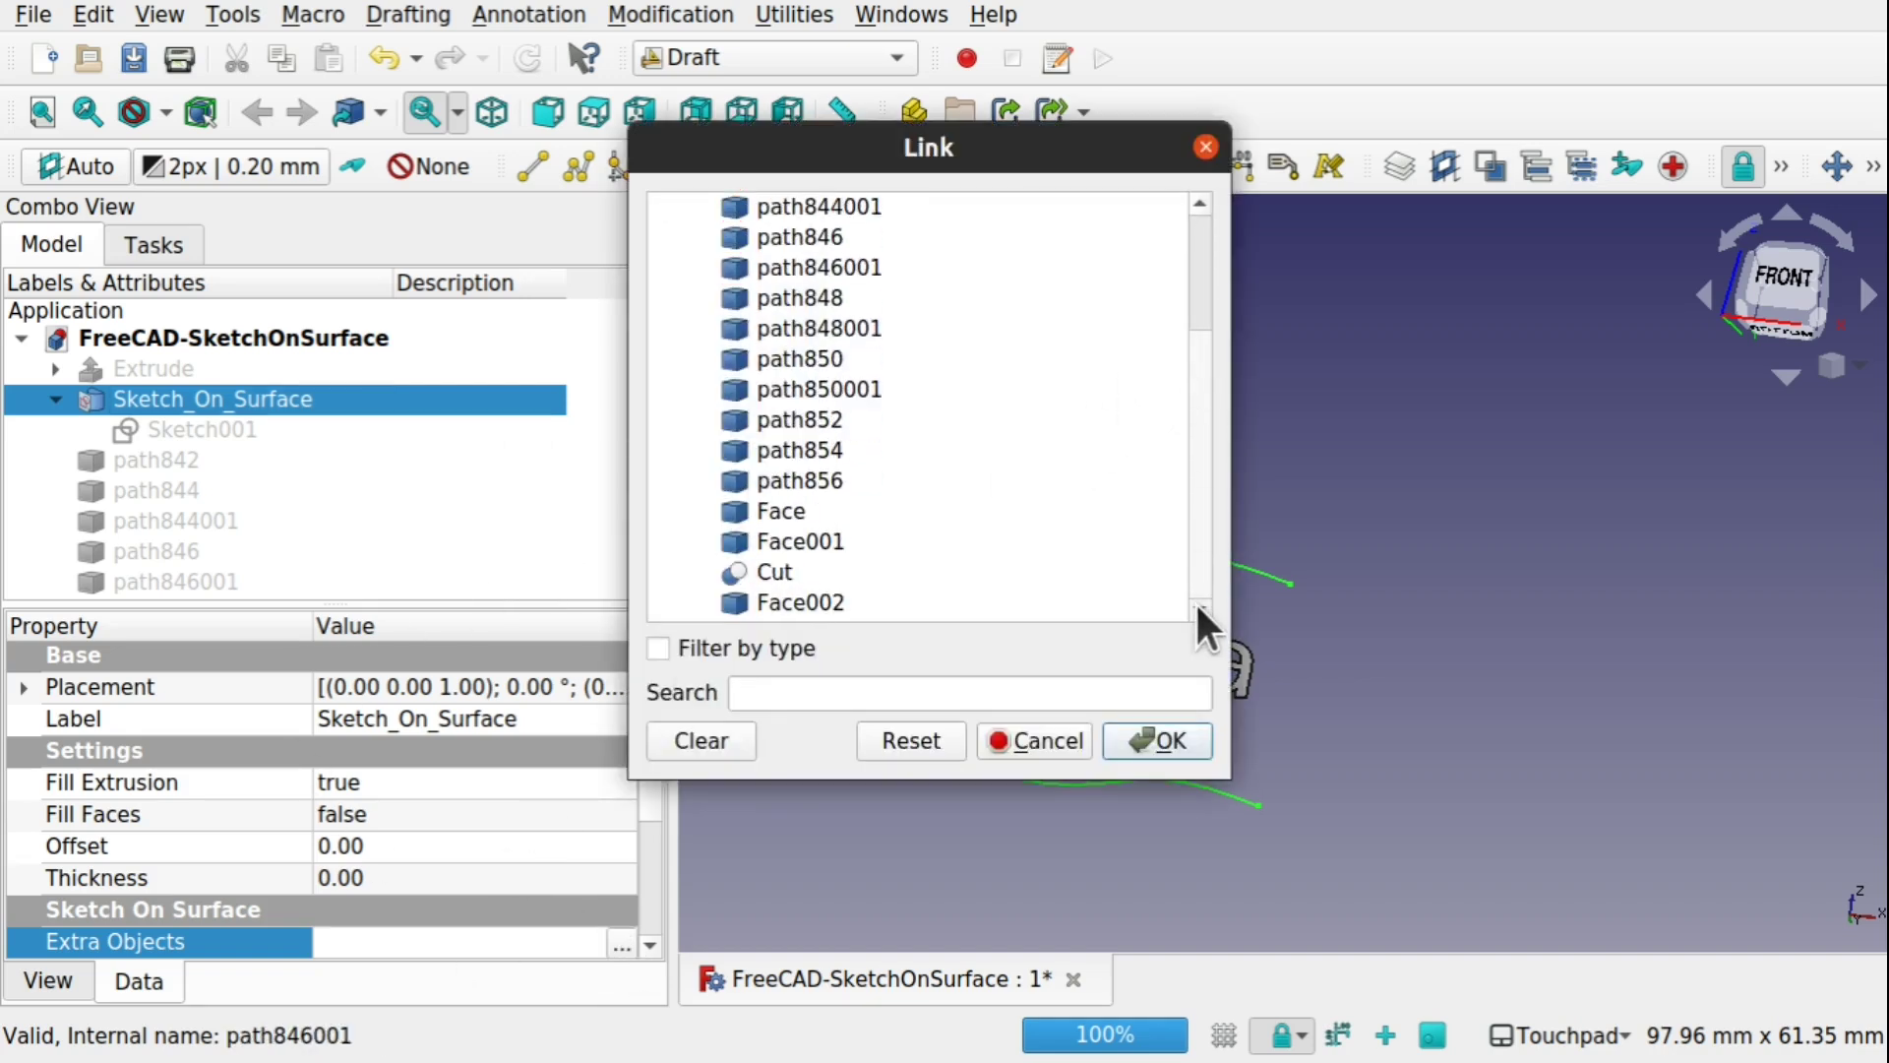
pyautogui.click(777, 572)
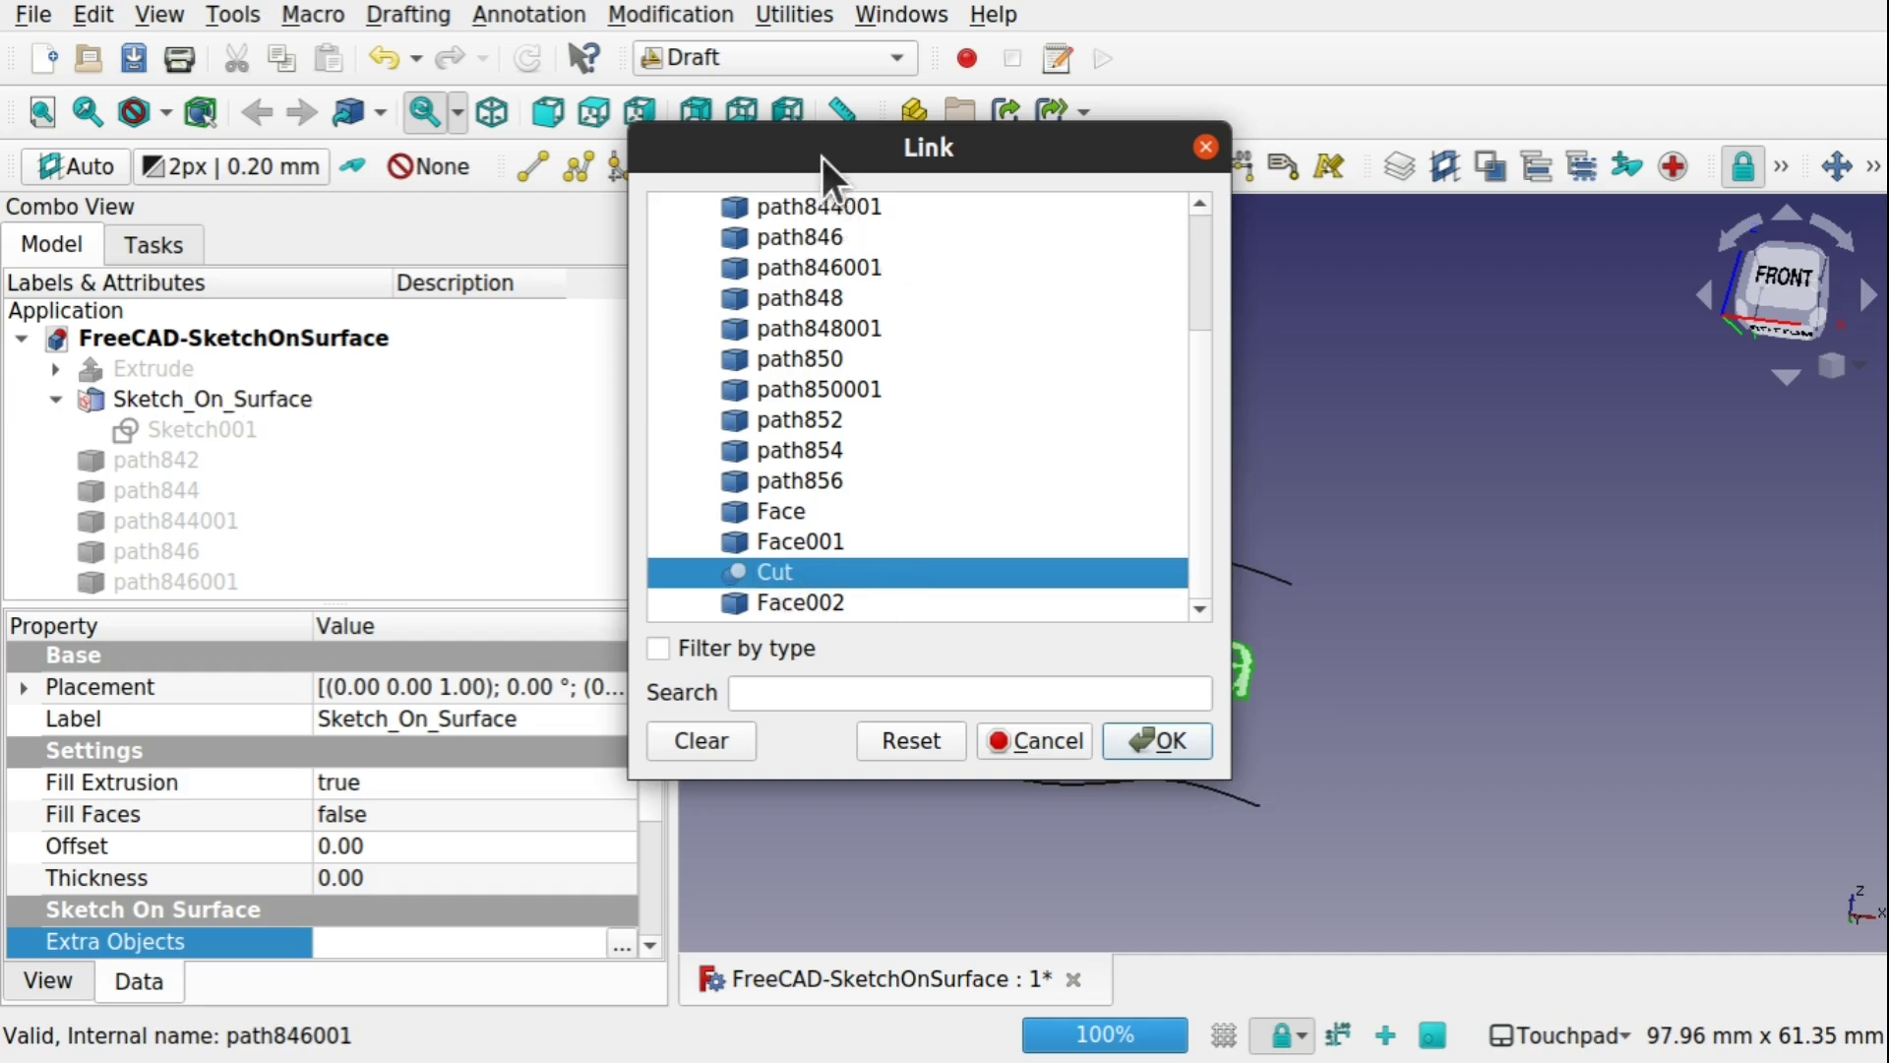
pyautogui.moveTo(822, 157); pyautogui.dragTo(546, 220)
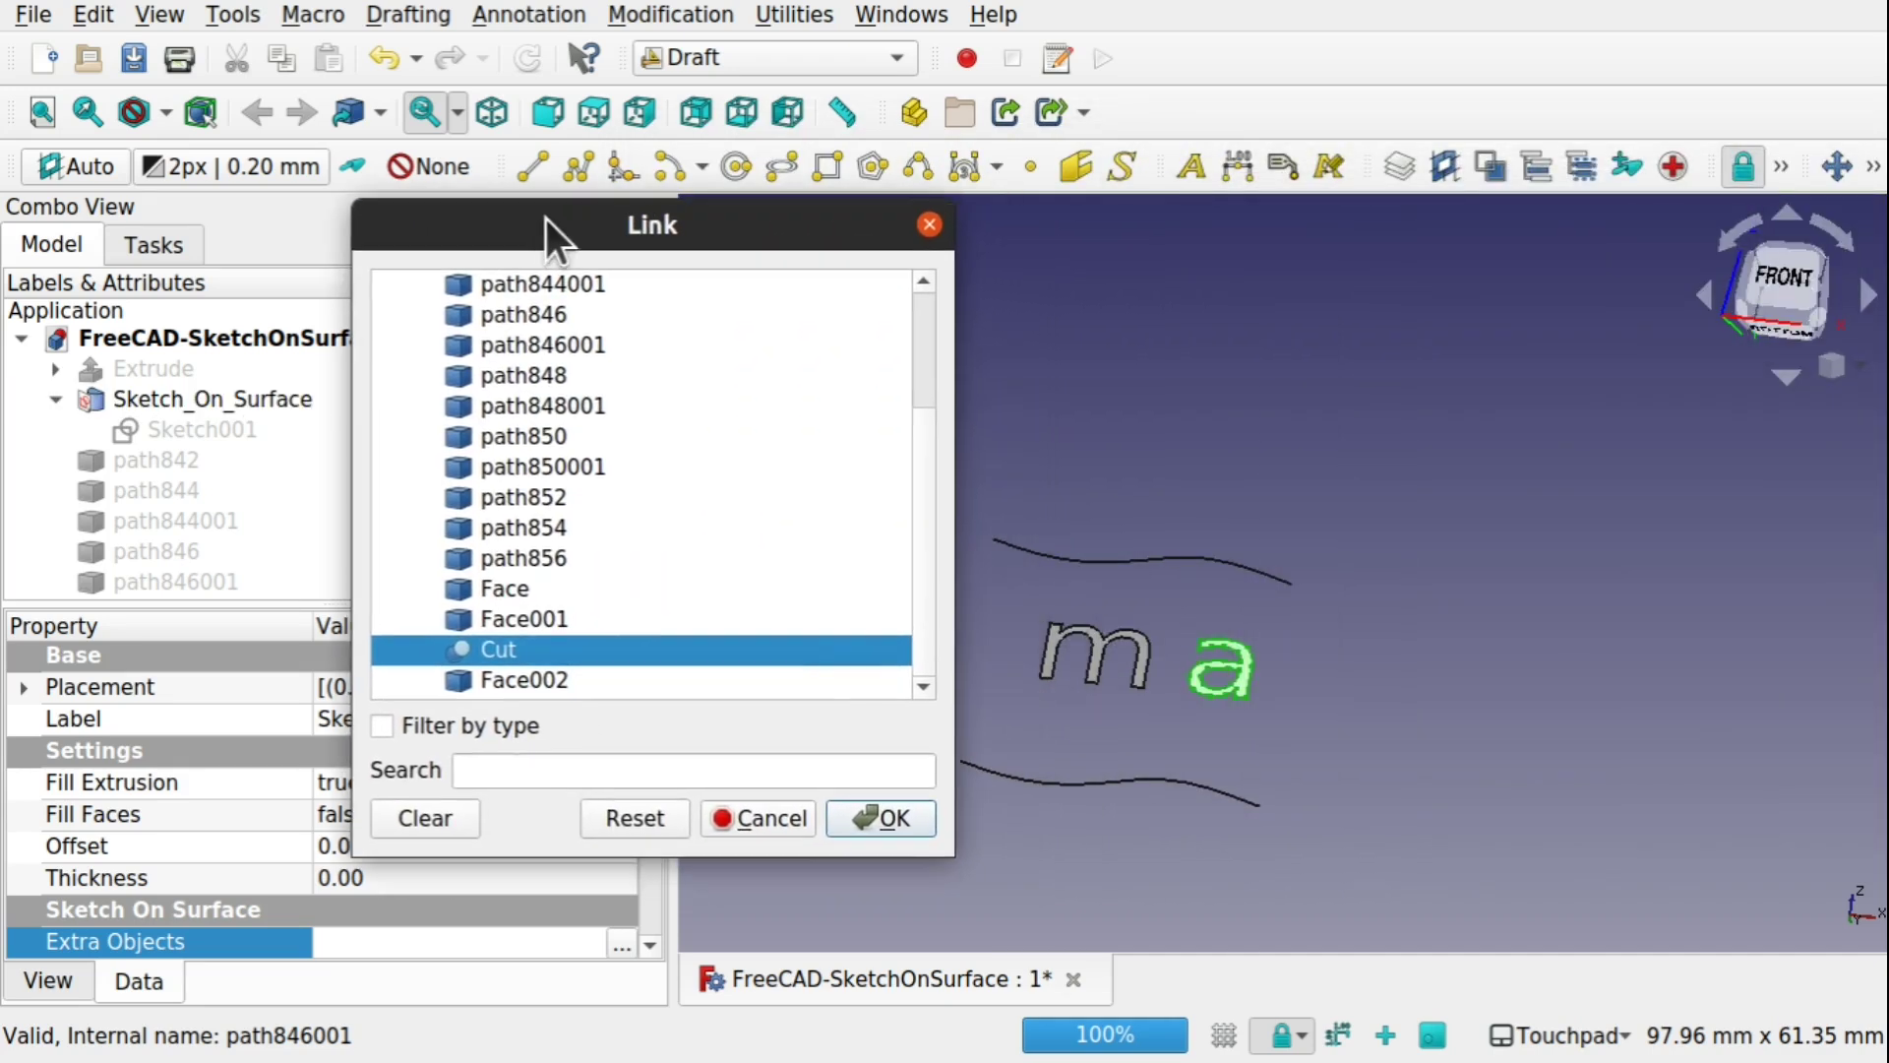
pyautogui.click(886, 814)
pyautogui.keyDown('alt'); pyautogui.moveTo(1082, 669); pyautogui.dragTo(1307, 728); pyautogui.keyUp('alt')
pyautogui.click(1306, 728)
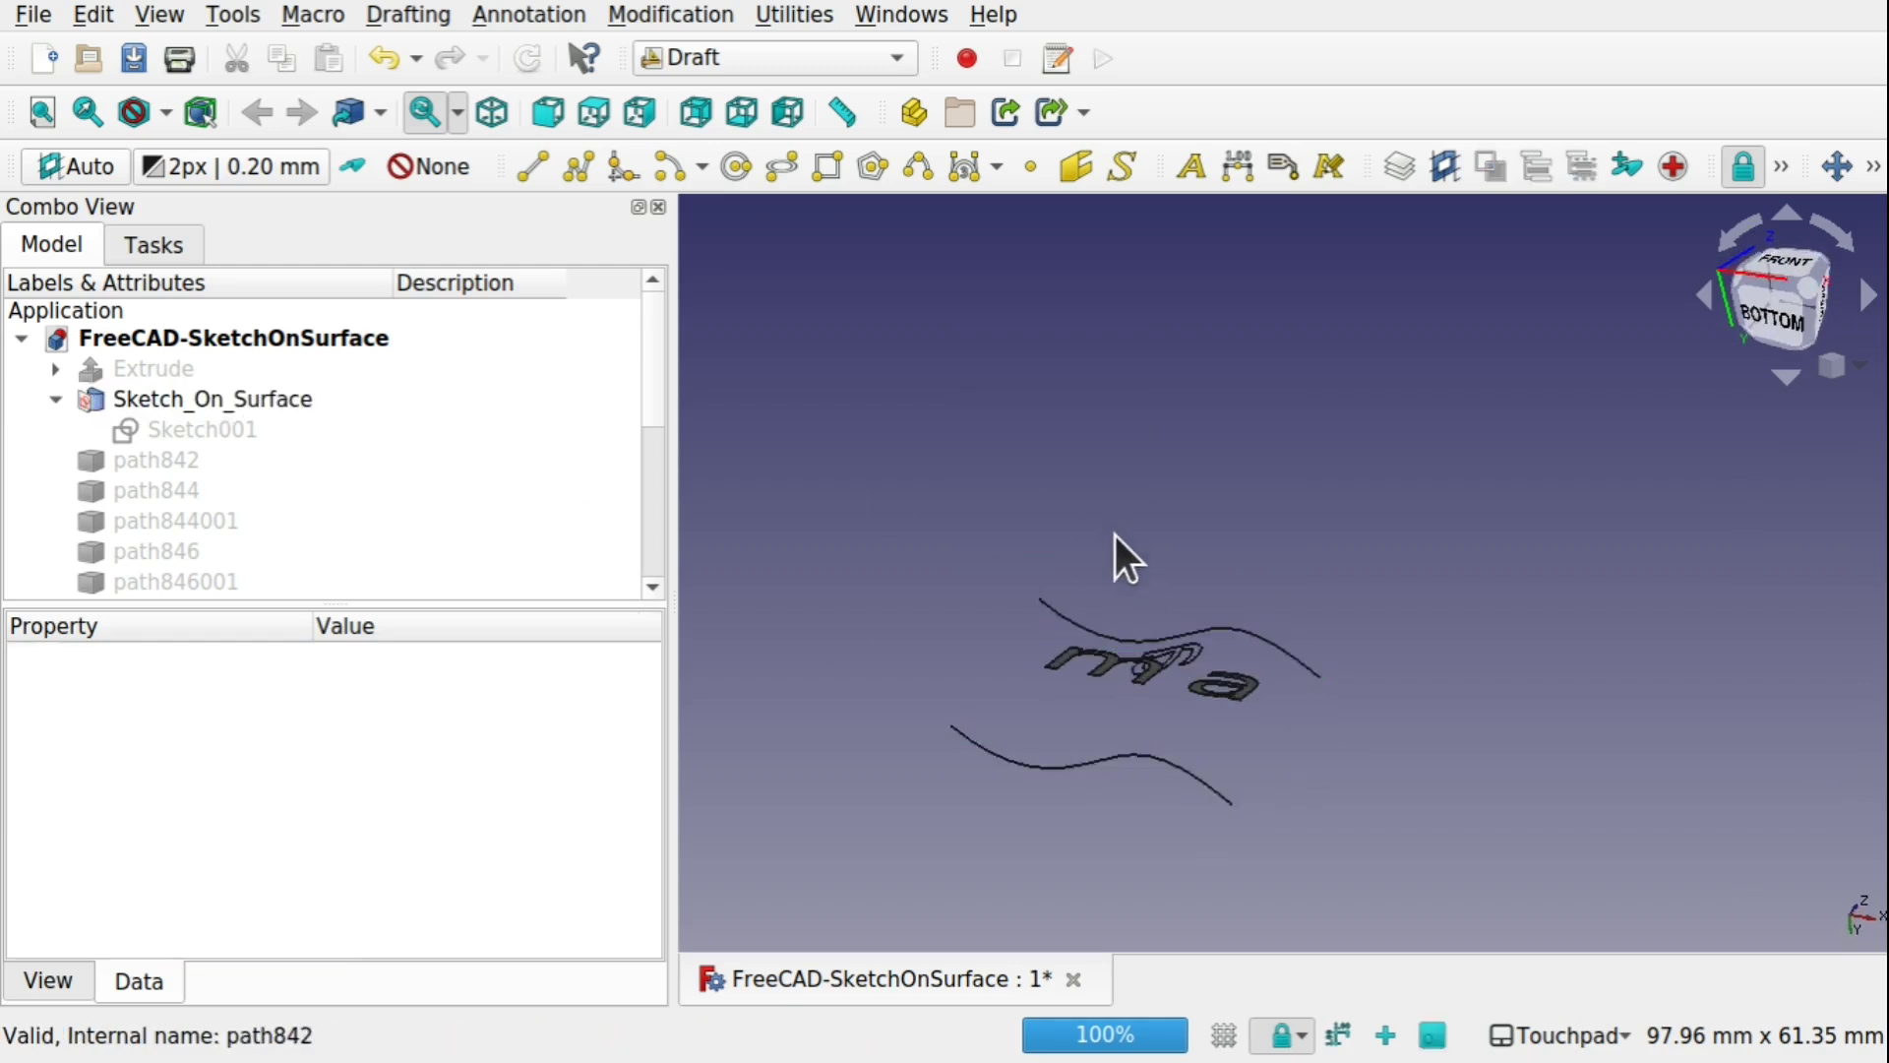
# Step: Add Face002, the letter m, alongside Cut in the Extra Objects of Sketch_On_Surface
pyautogui.press('1')
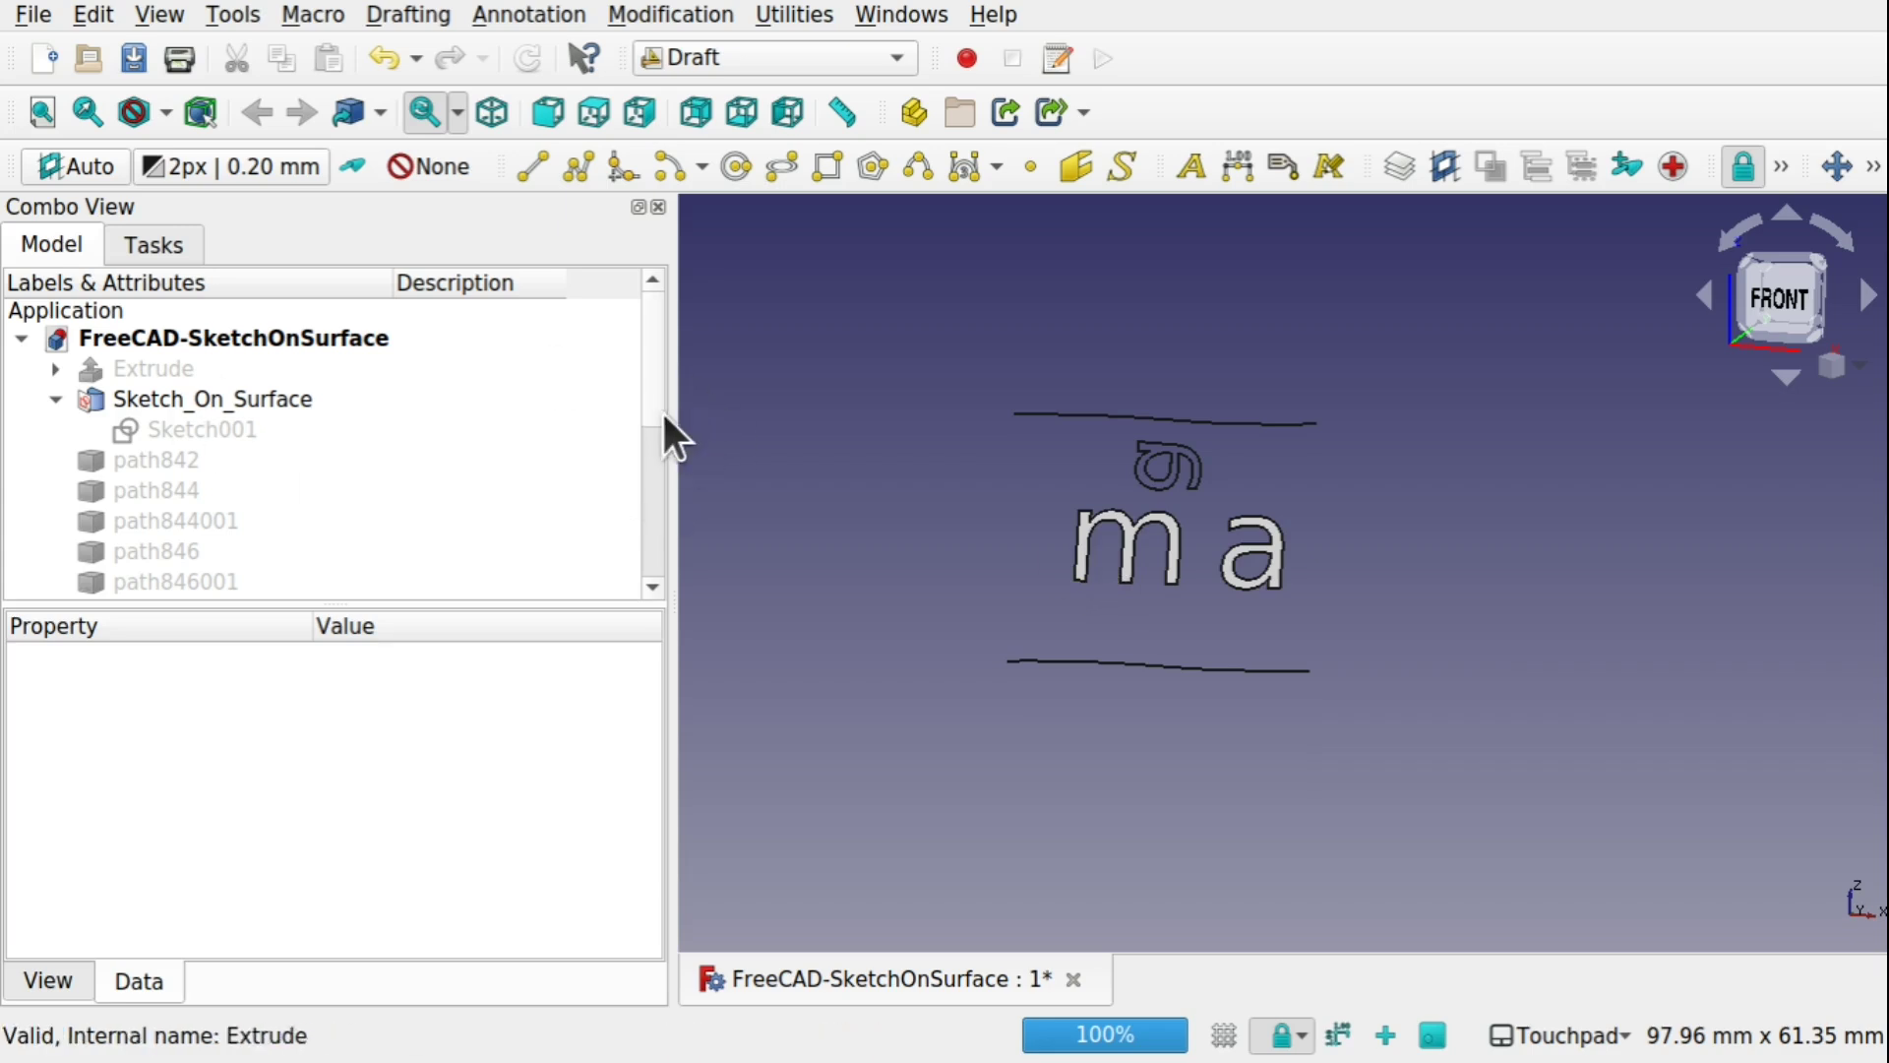
pyautogui.moveTo(664, 415)
pyautogui.mouseDown()
pyautogui.moveTo(646, 555)
pyautogui.moveTo(646, 386)
pyautogui.mouseUp()
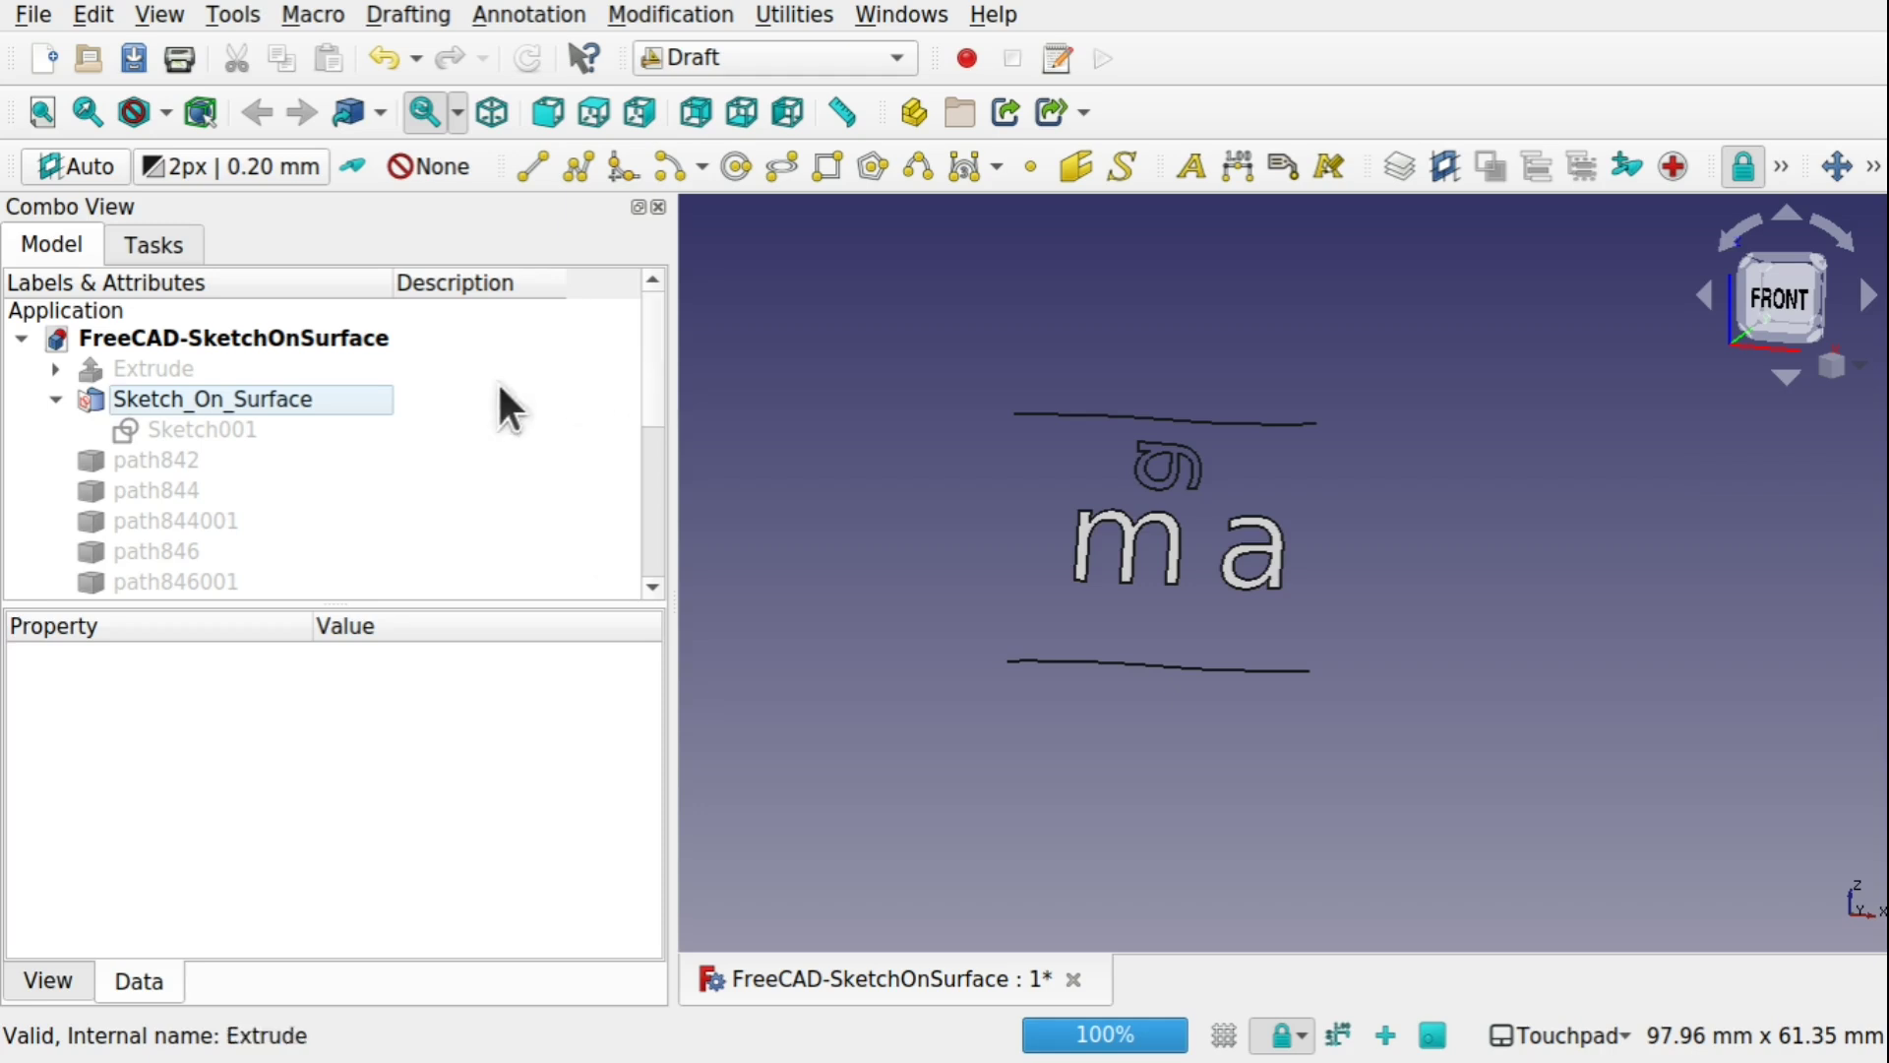
pyautogui.click(218, 405)
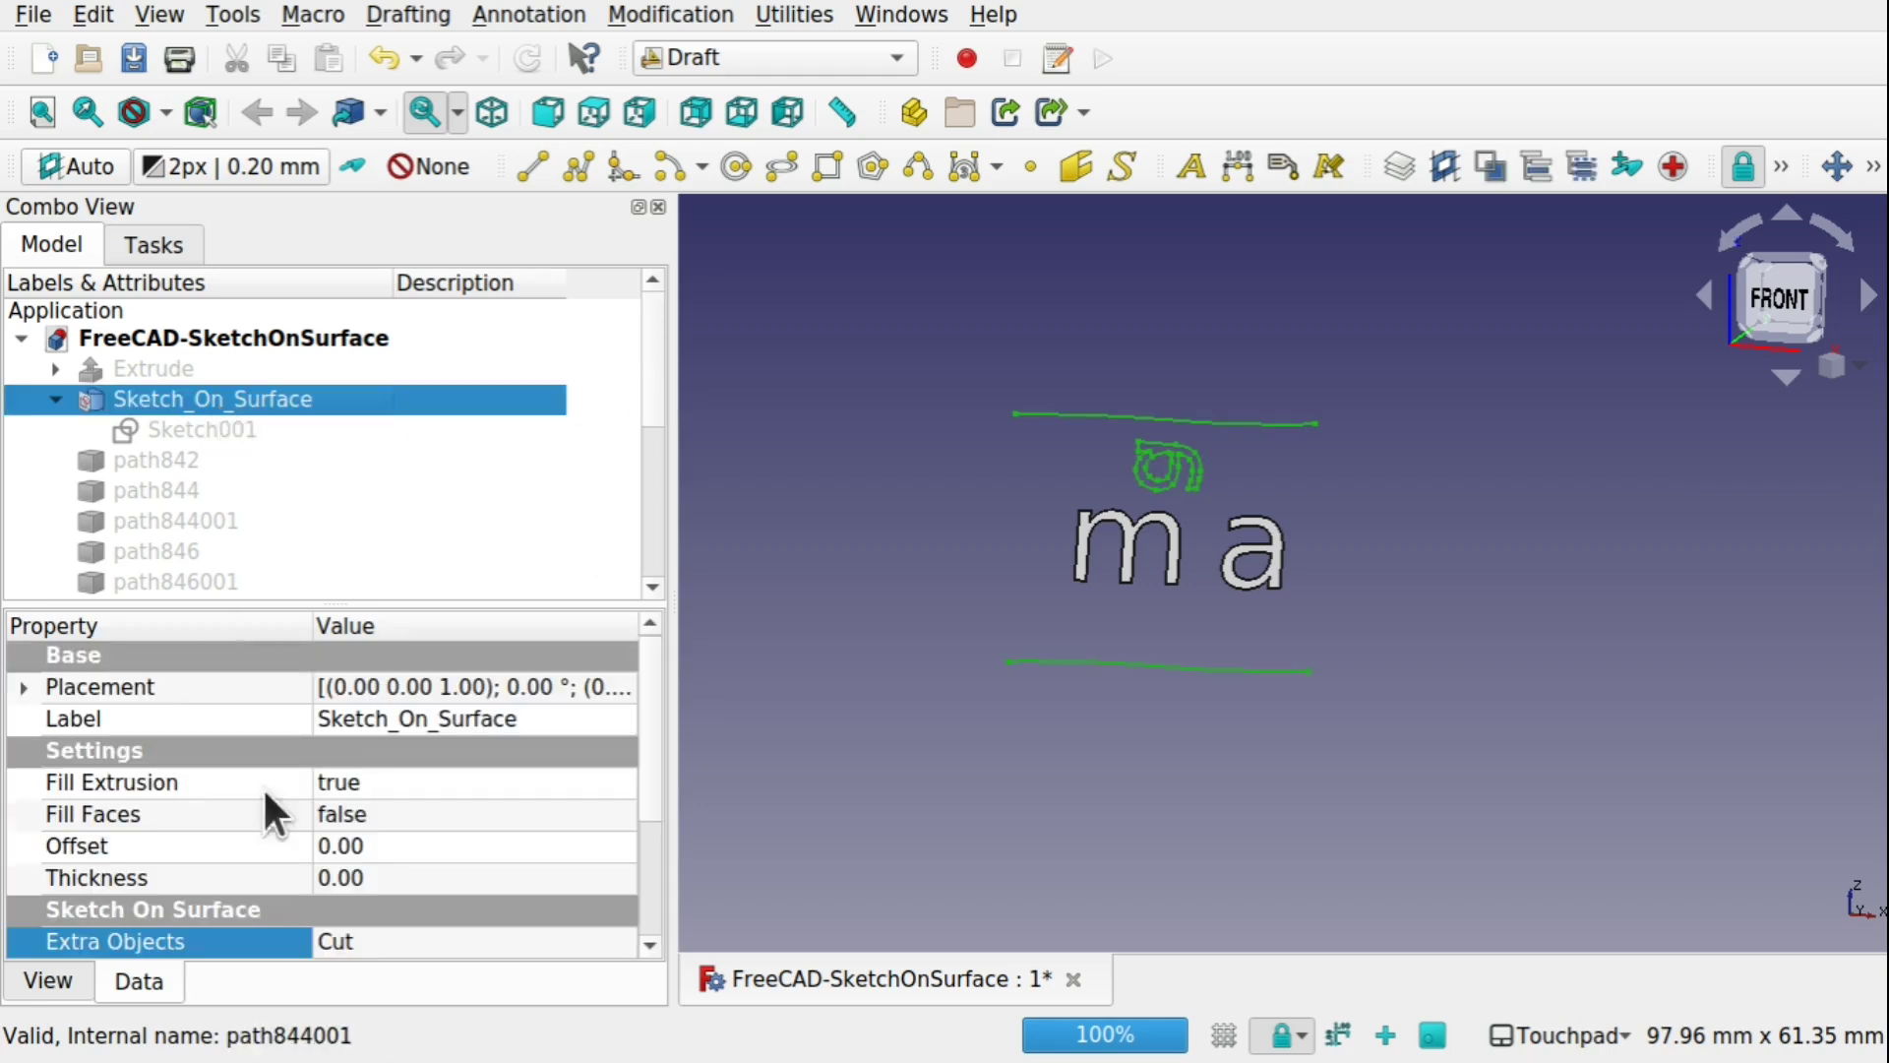
pyautogui.click(610, 941)
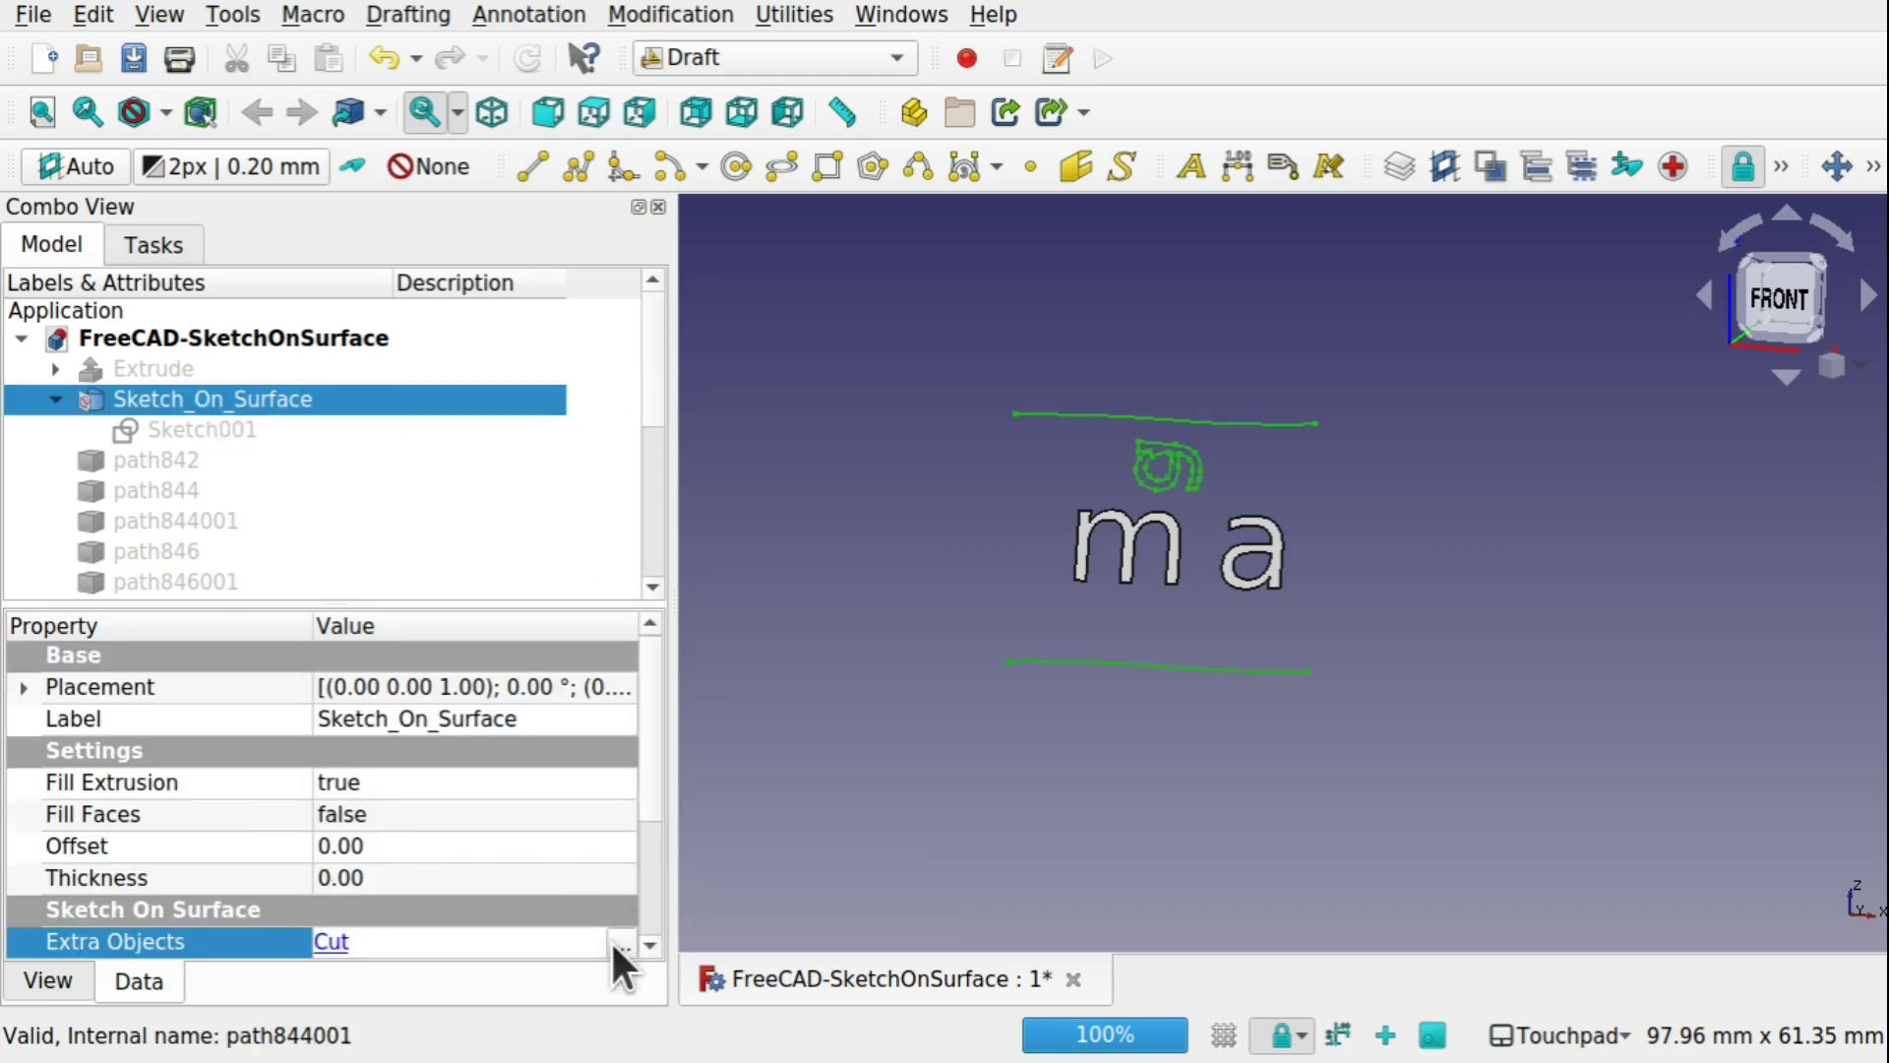
pyautogui.click(612, 943)
pyautogui.keyDown('ctrl'); pyautogui.click(830, 358); pyautogui.keyUp('ctrl')
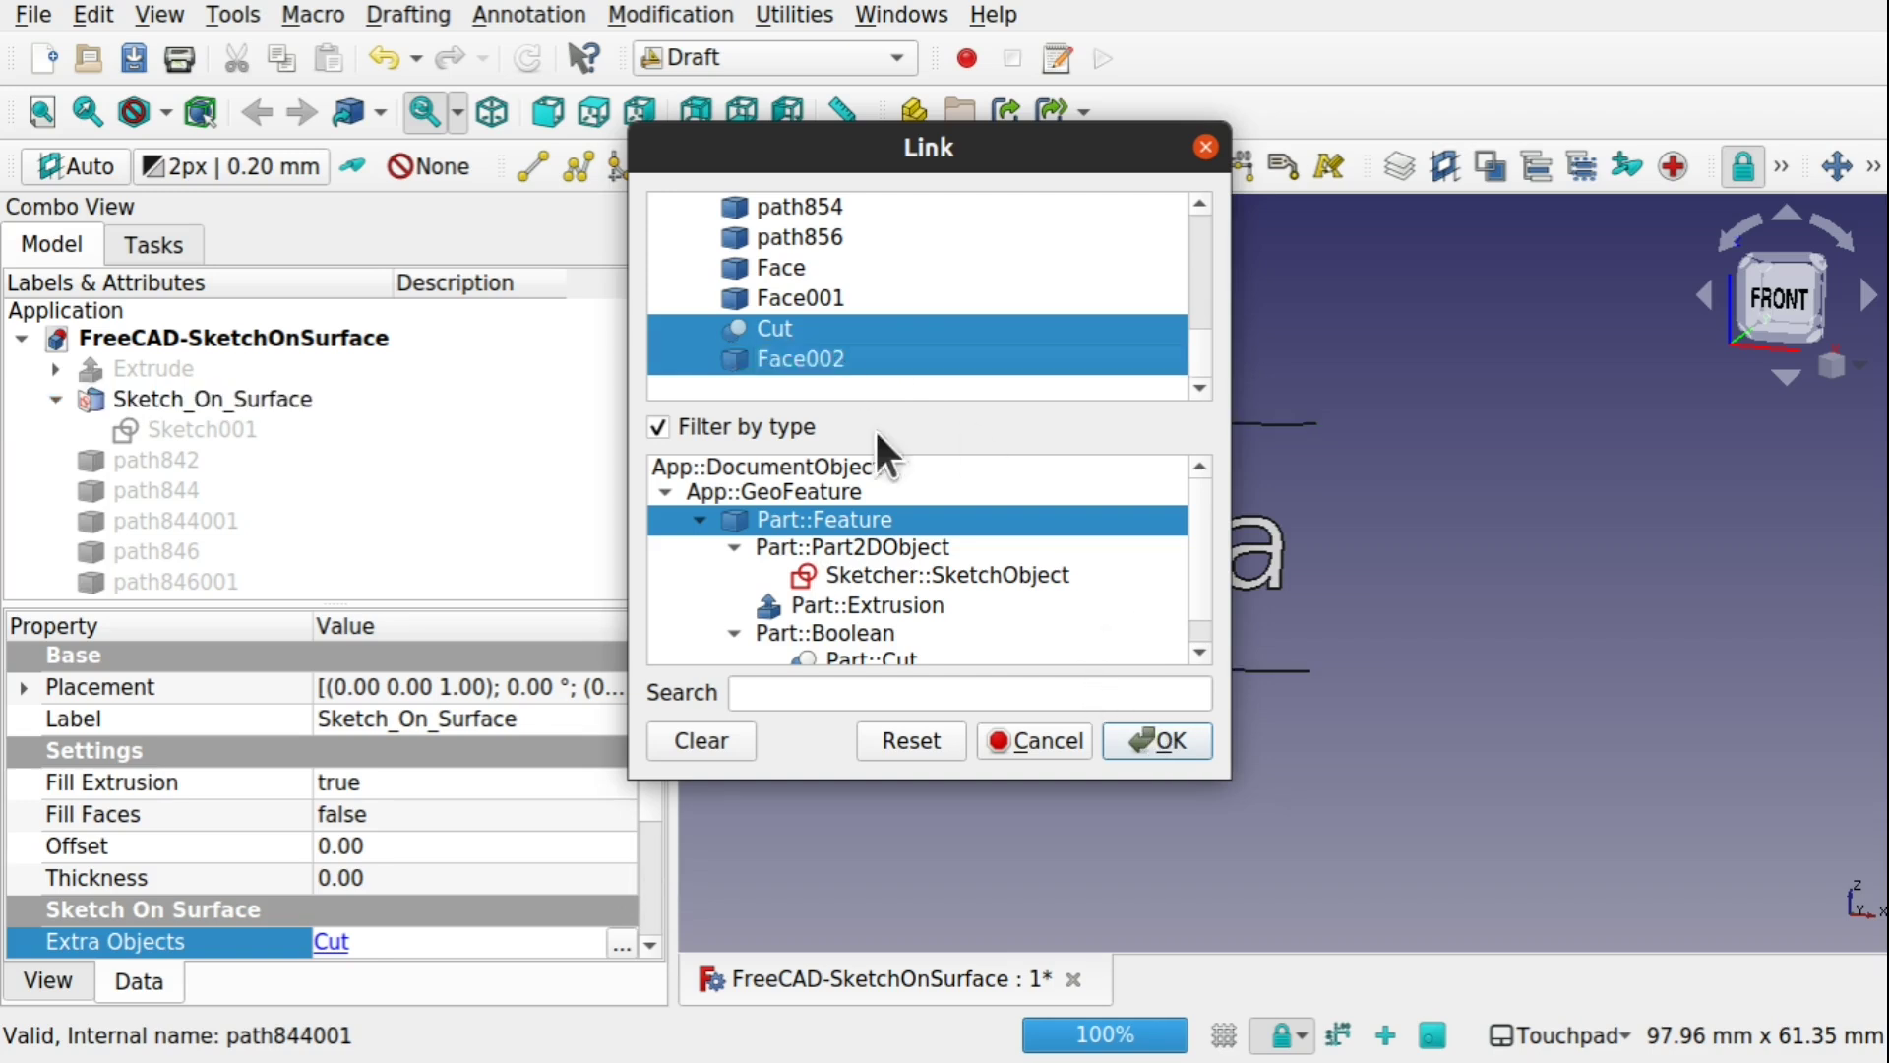
pyautogui.click(1159, 741)
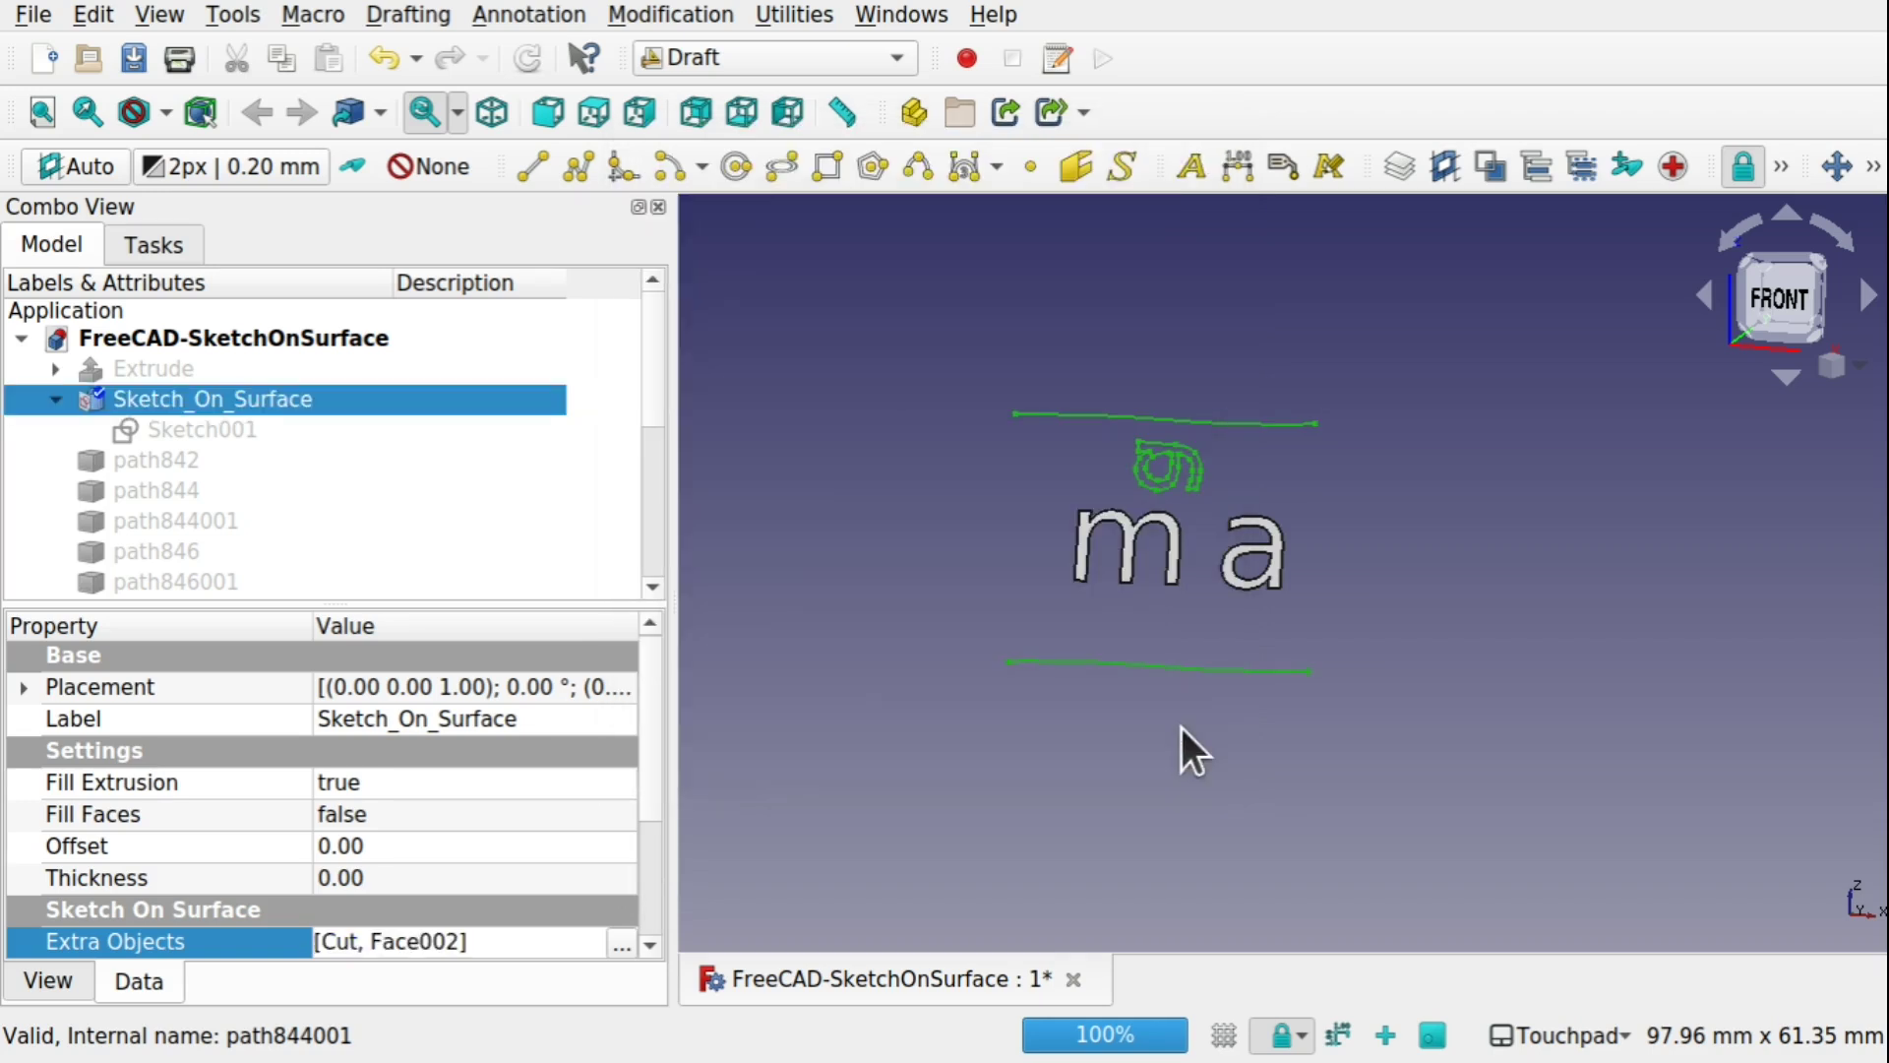
pyautogui.click(1408, 606)
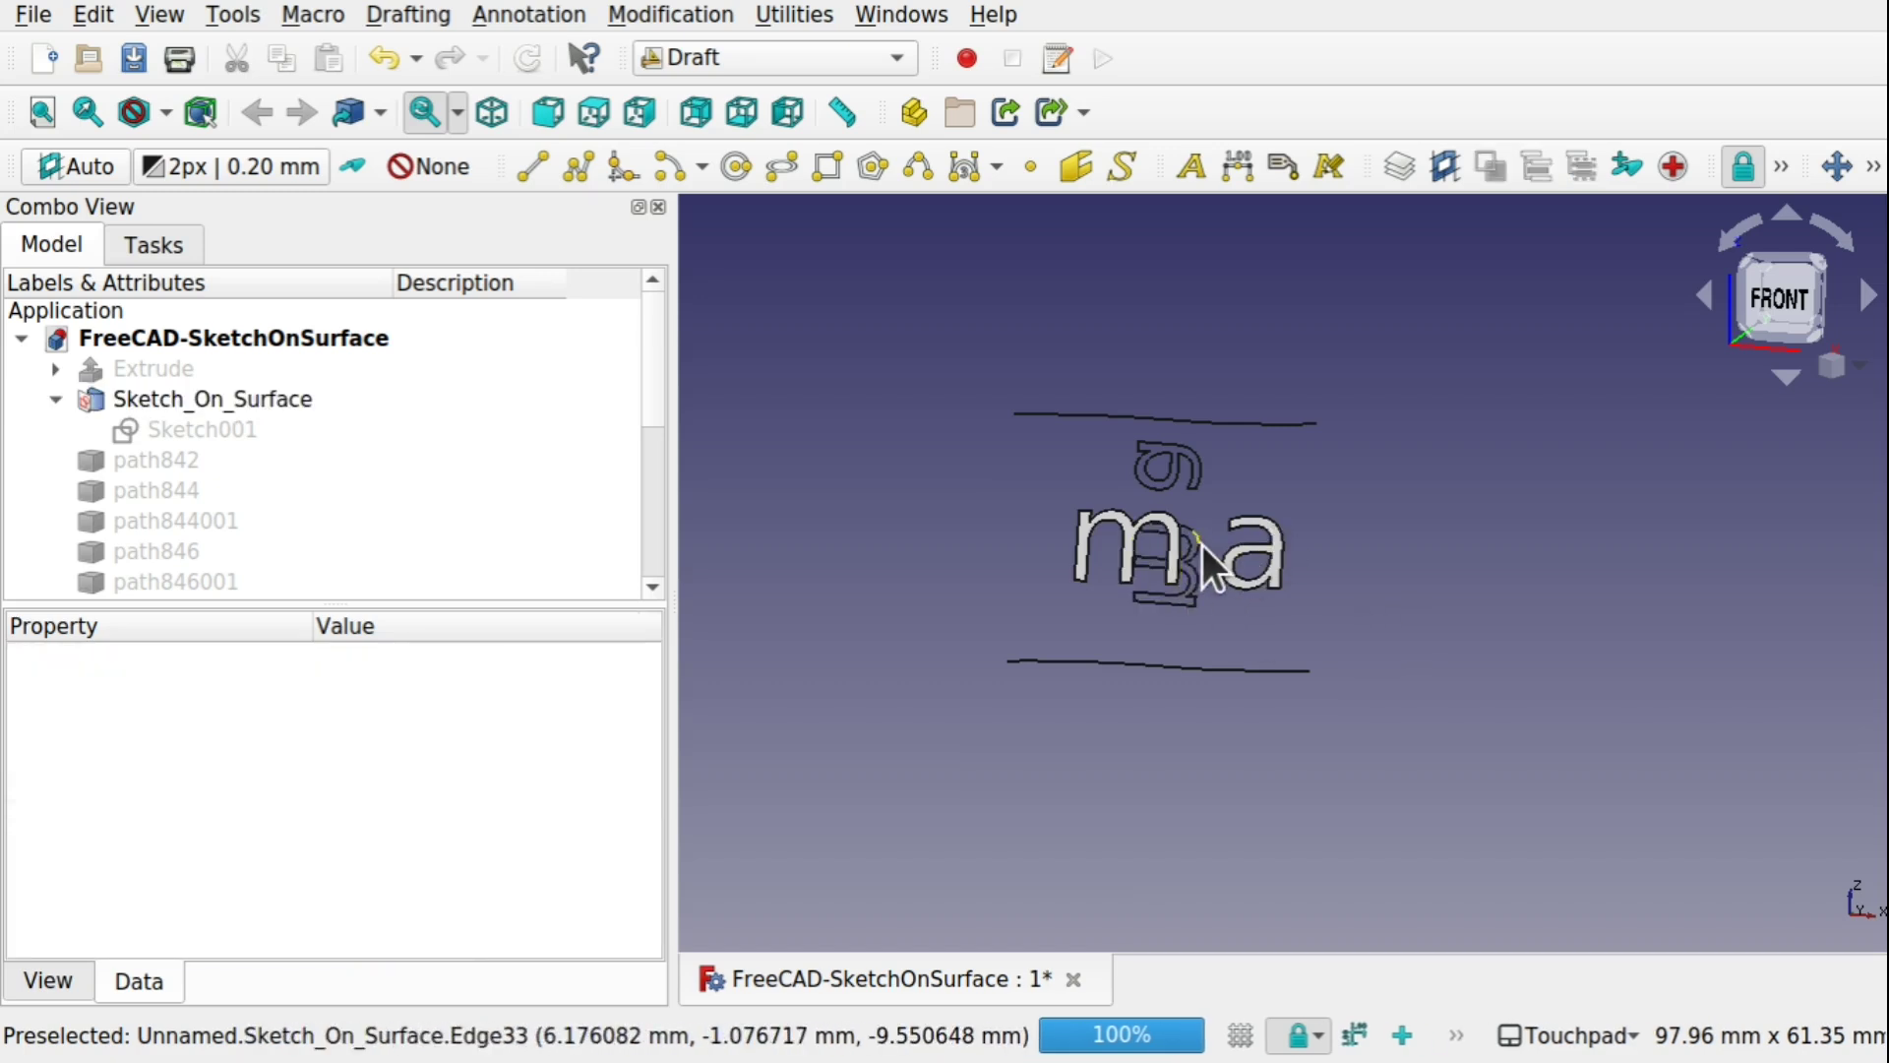
# Step: Hide the original flat letter shapes Cut and Face002
pyautogui.scroll(-4, 659, 376)
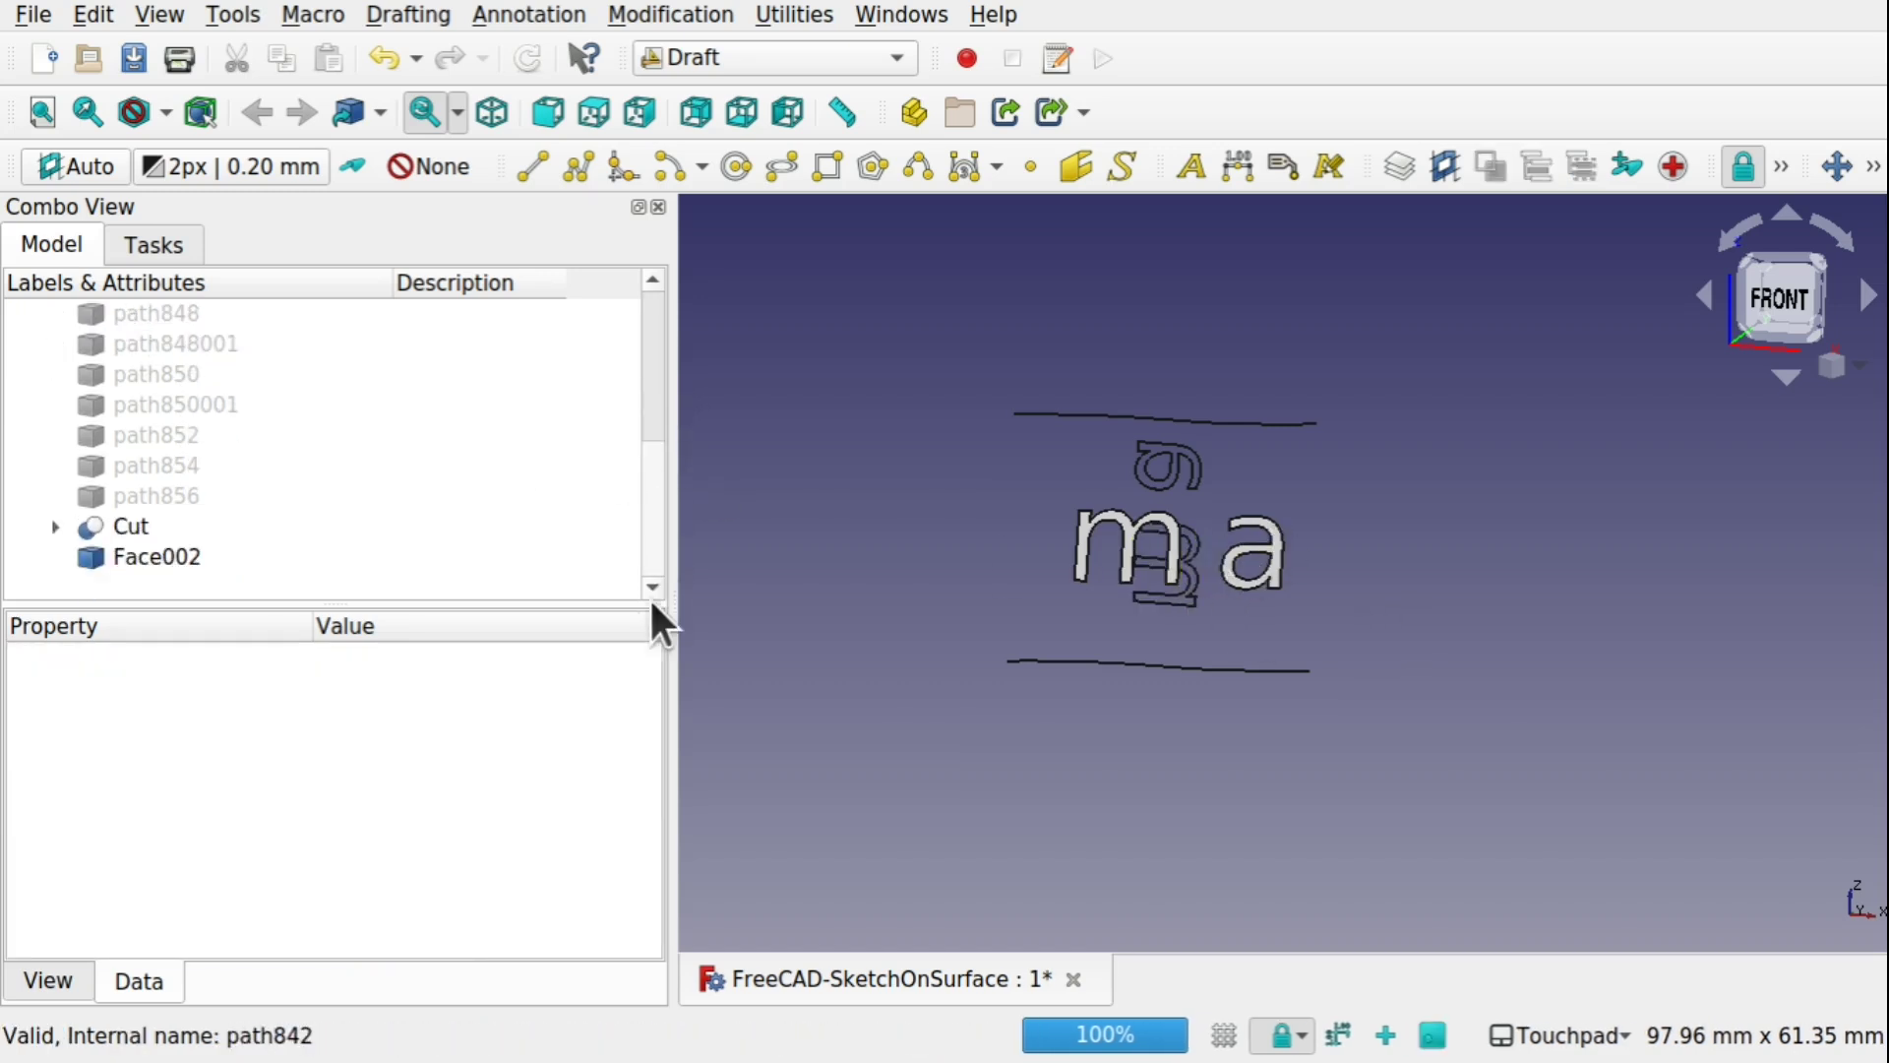
pyautogui.click(149, 530)
pyautogui.keyDown('ctrl'); pyautogui.click(132, 559); pyautogui.keyUp('ctrl')
pyautogui.press('space')
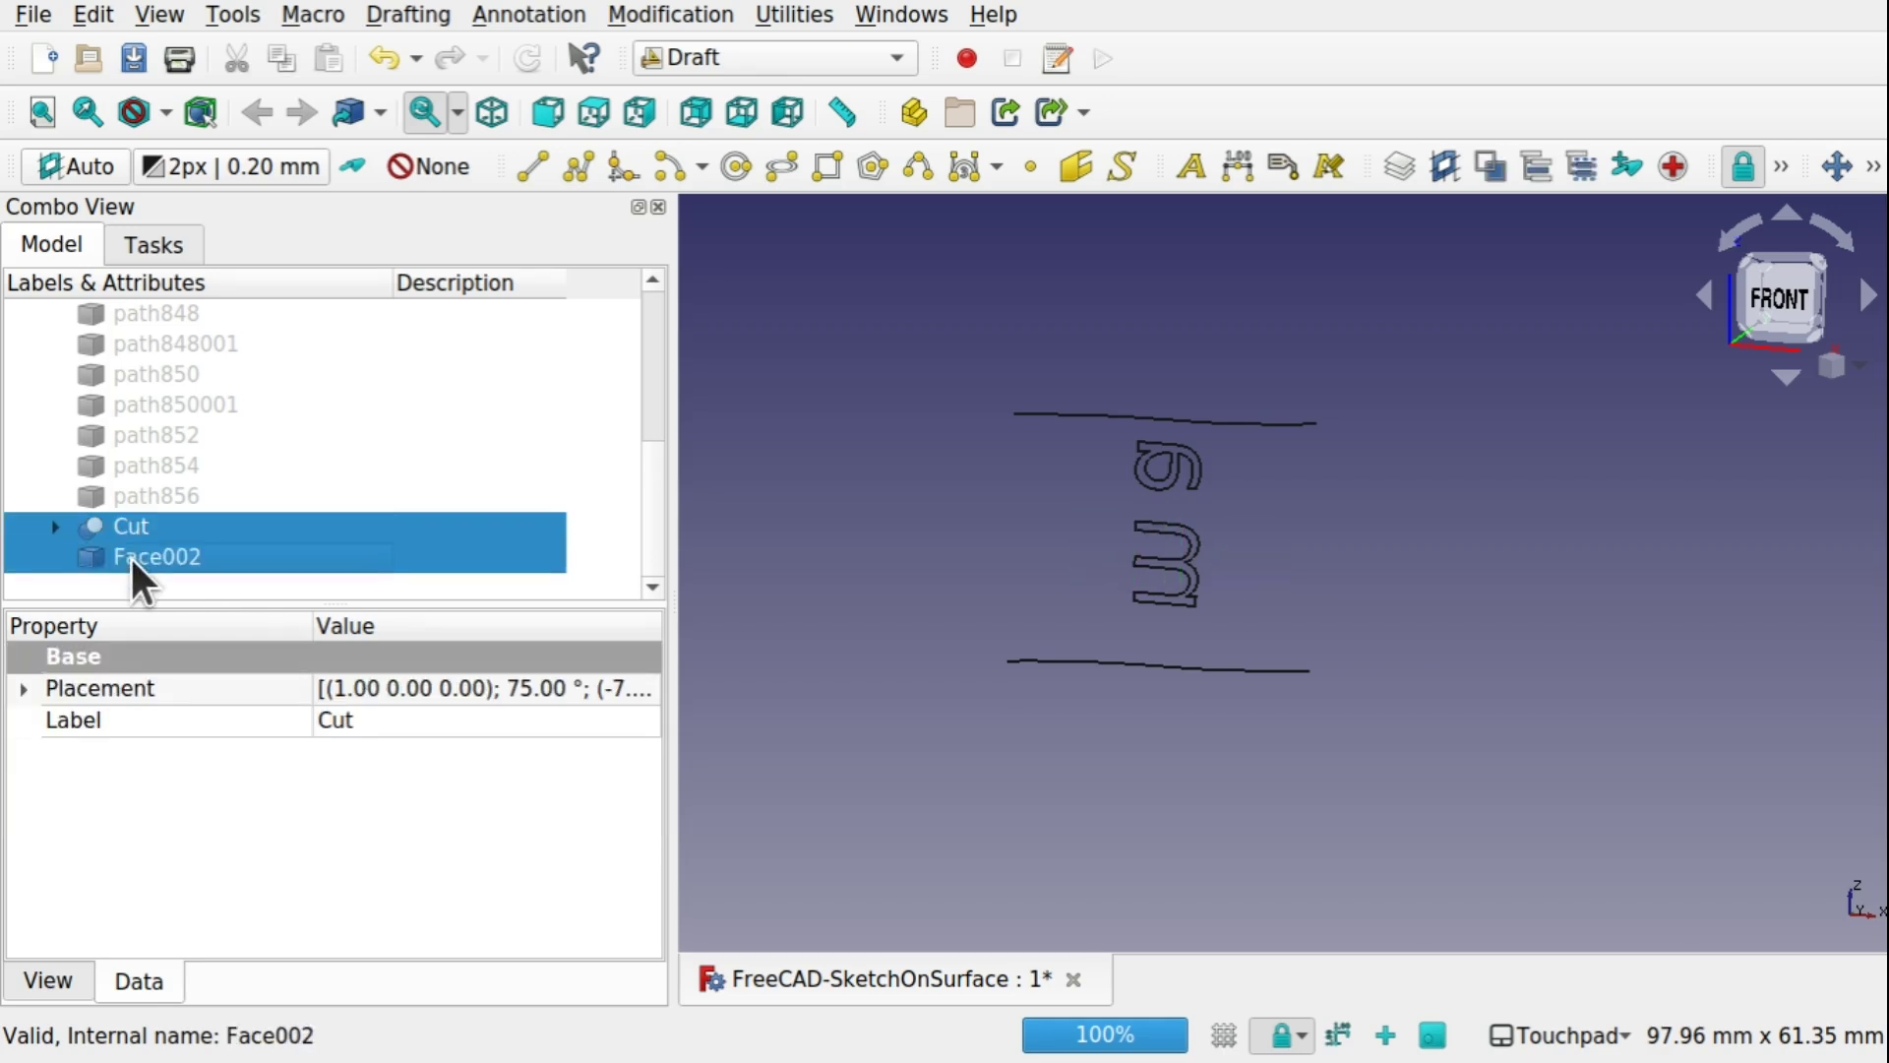
# Step: Set the Reverse U property of Sketch_On_Surface to true
pyautogui.keyDown('shift'); pyautogui.moveTo(1229, 625); pyautogui.dragTo(1119, 551); pyautogui.keyUp('shift')
pyautogui.press('1')
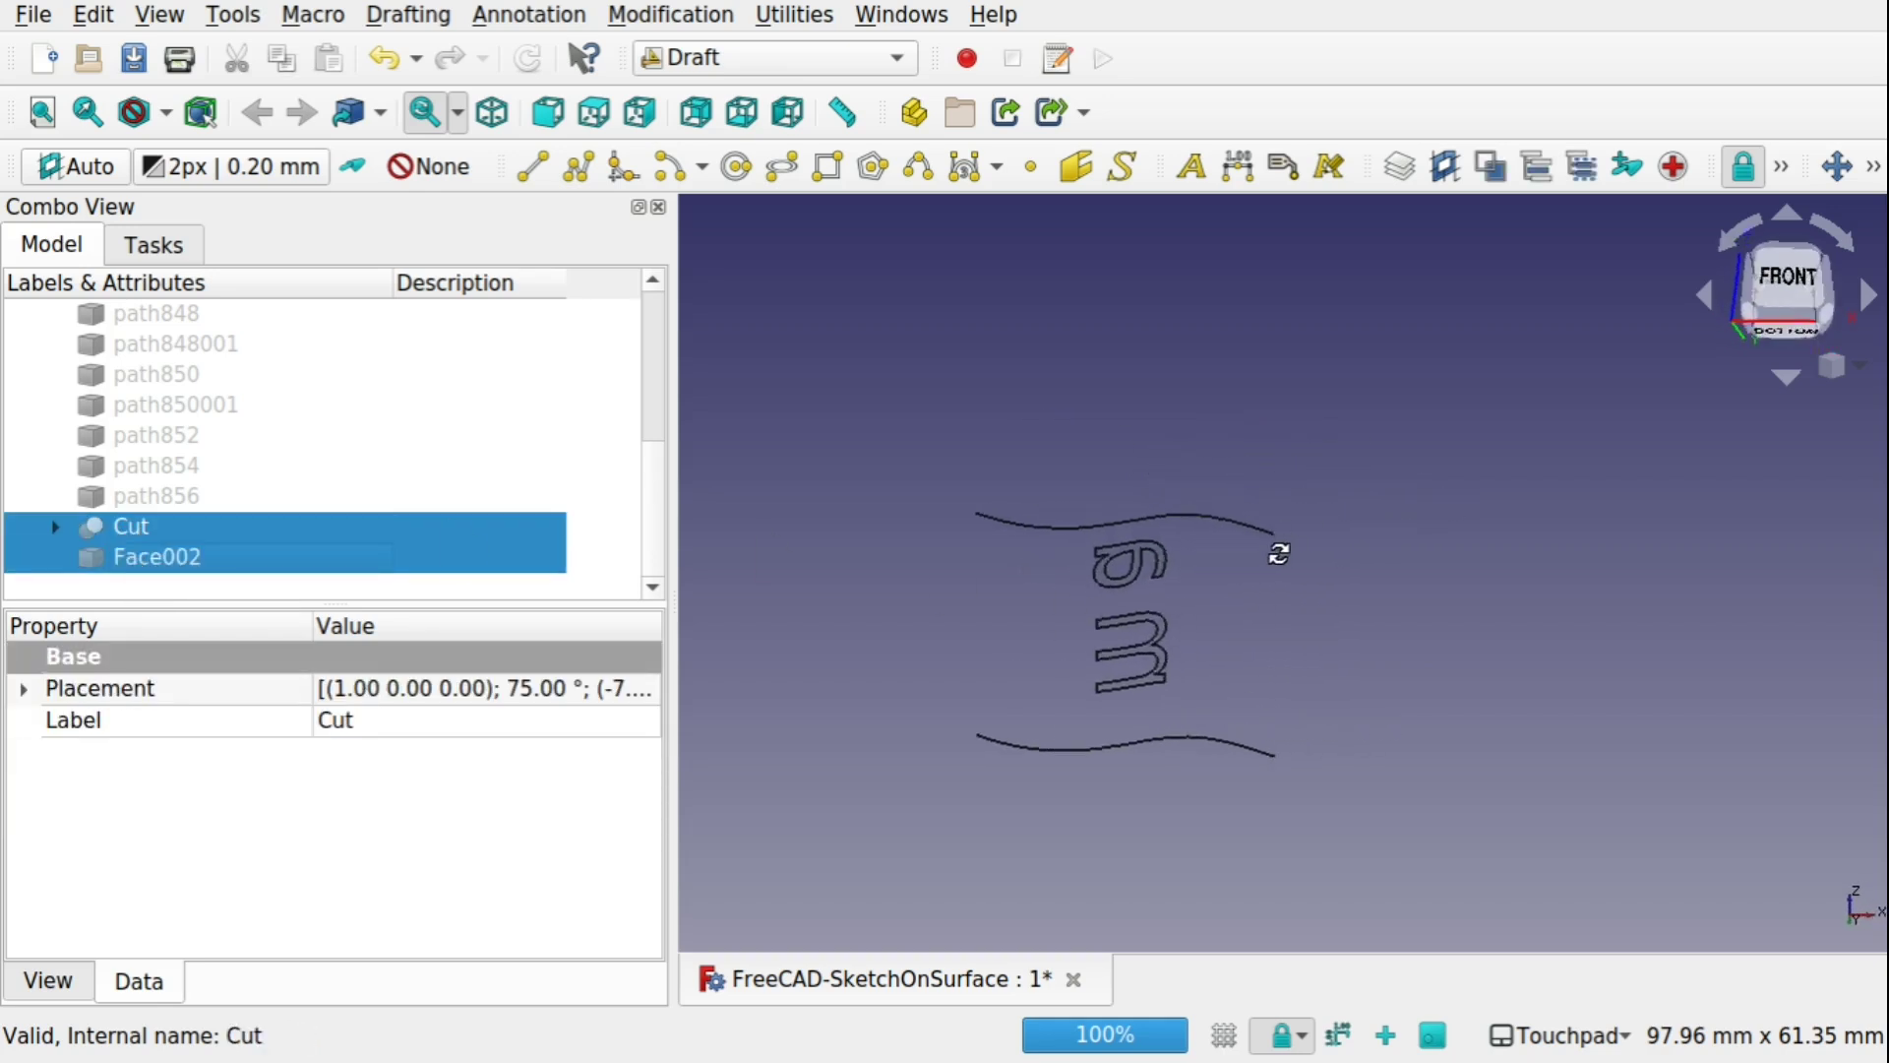
pyautogui.scroll(4, 654, 367)
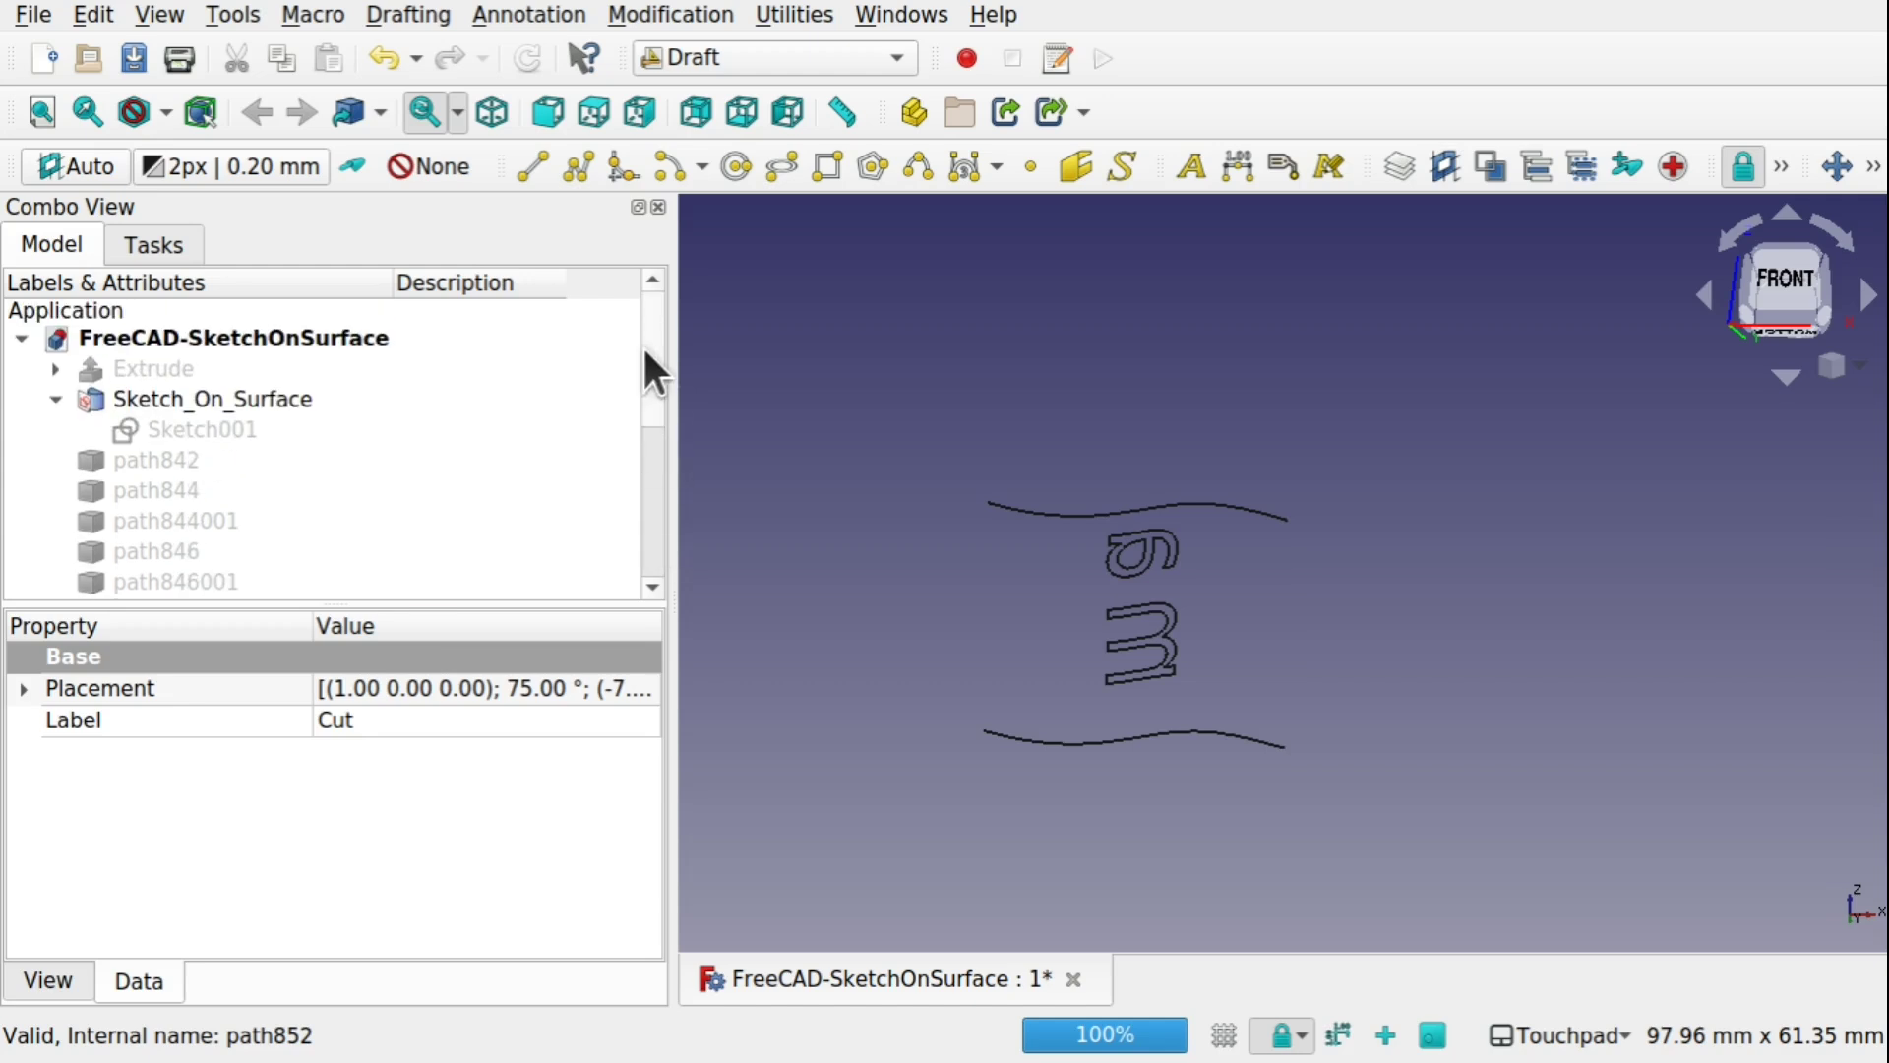
pyautogui.click(238, 402)
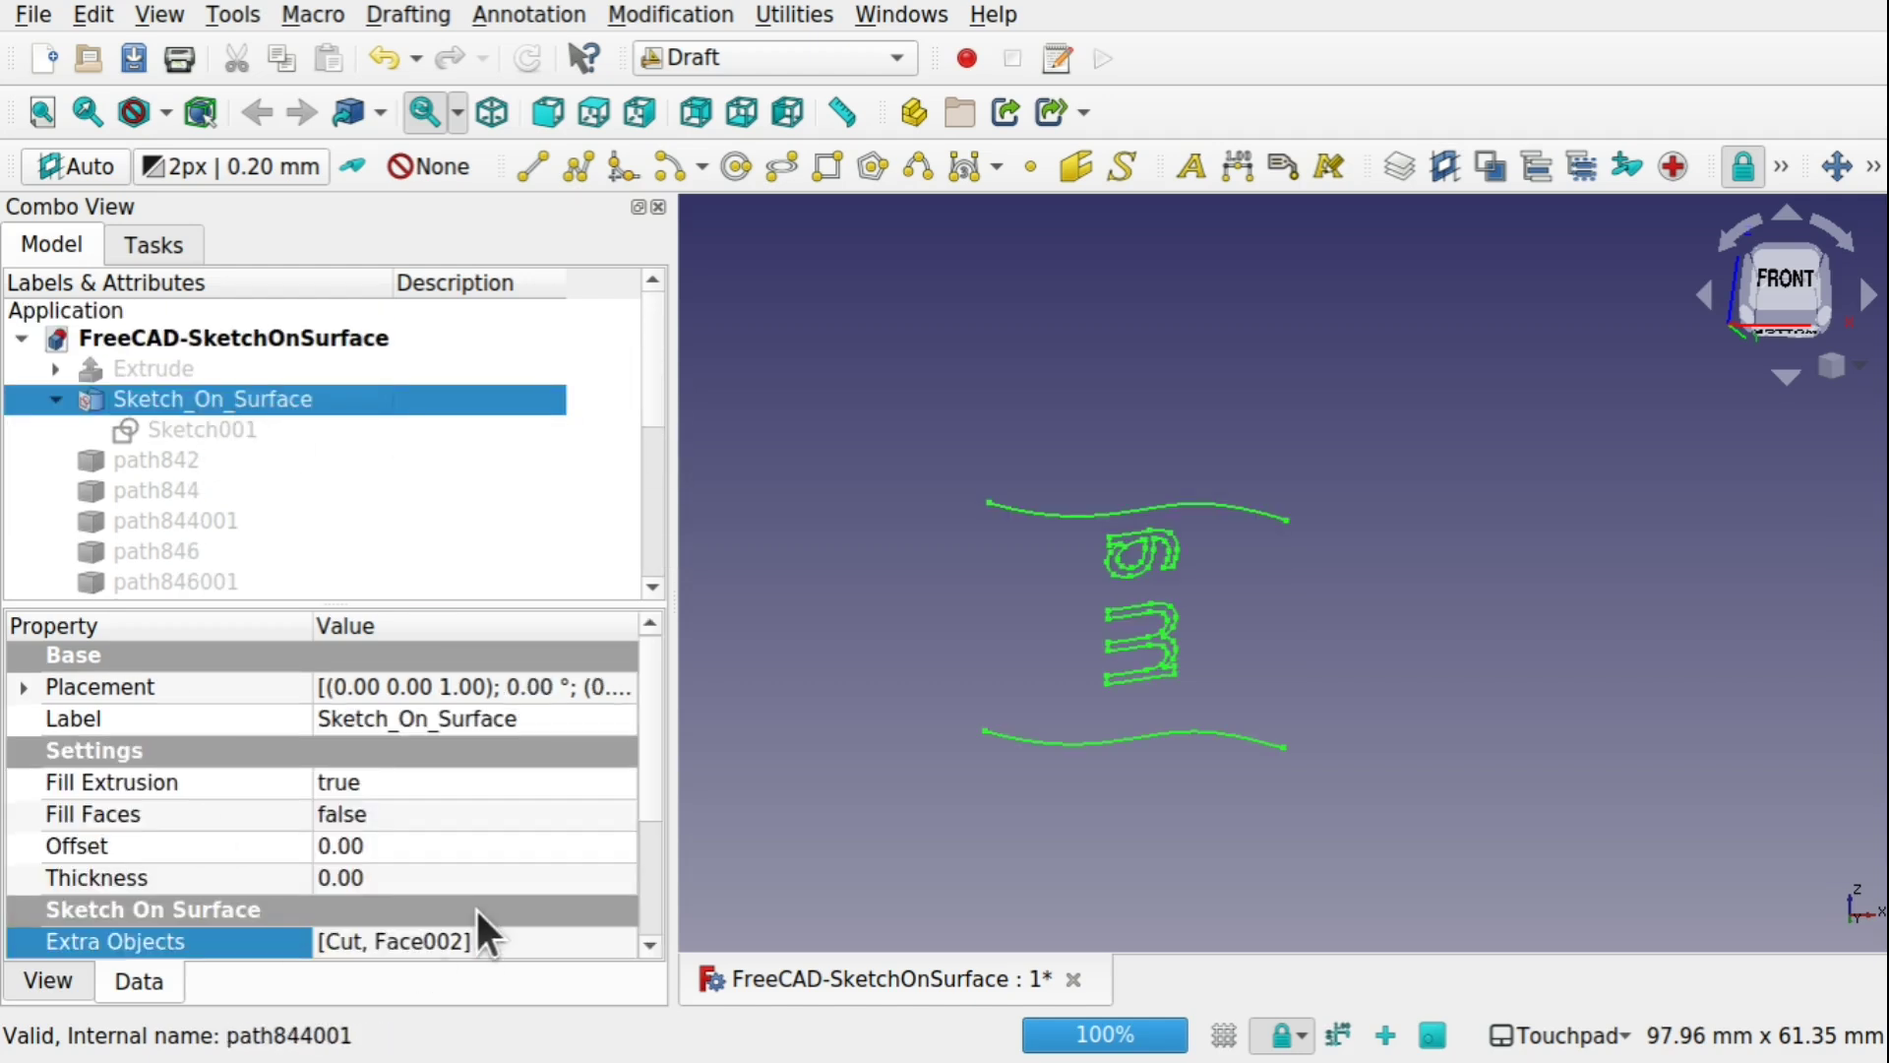
pyautogui.scroll(-2, 646, 738)
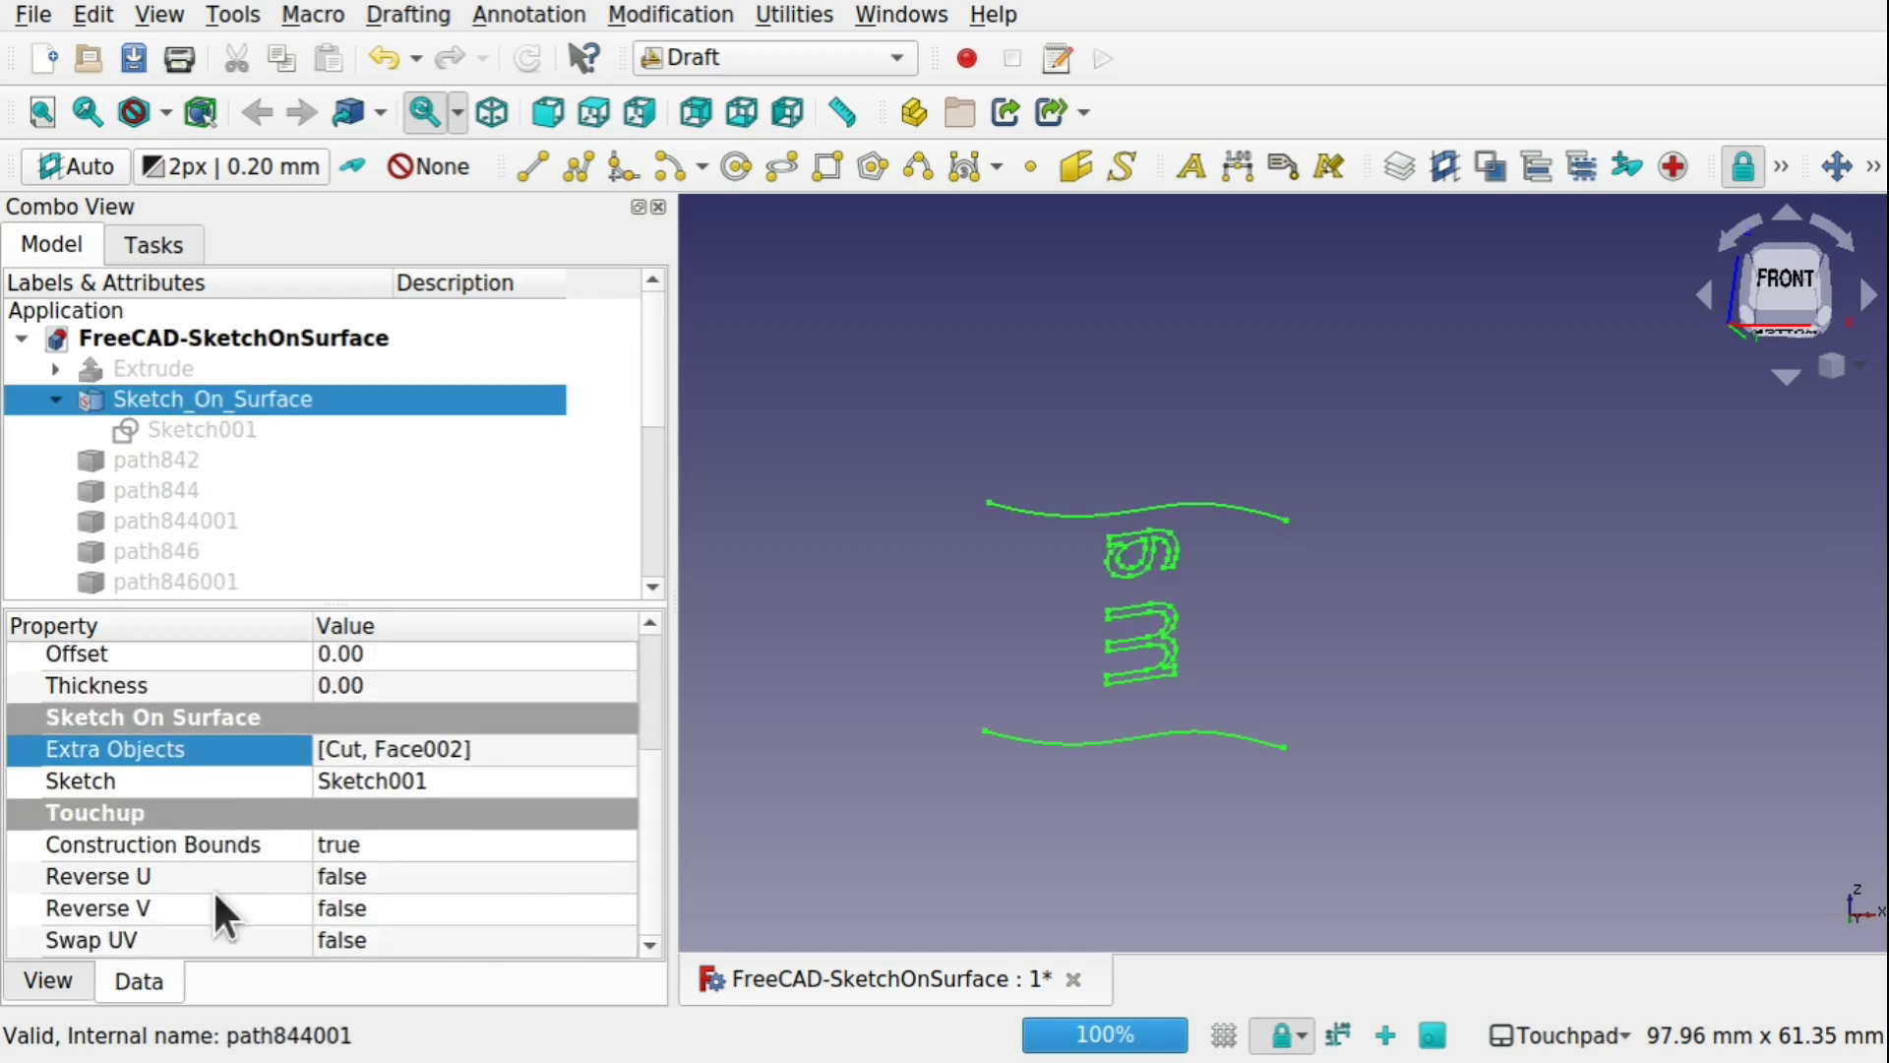
pyautogui.click(386, 872)
pyautogui.click(386, 872)
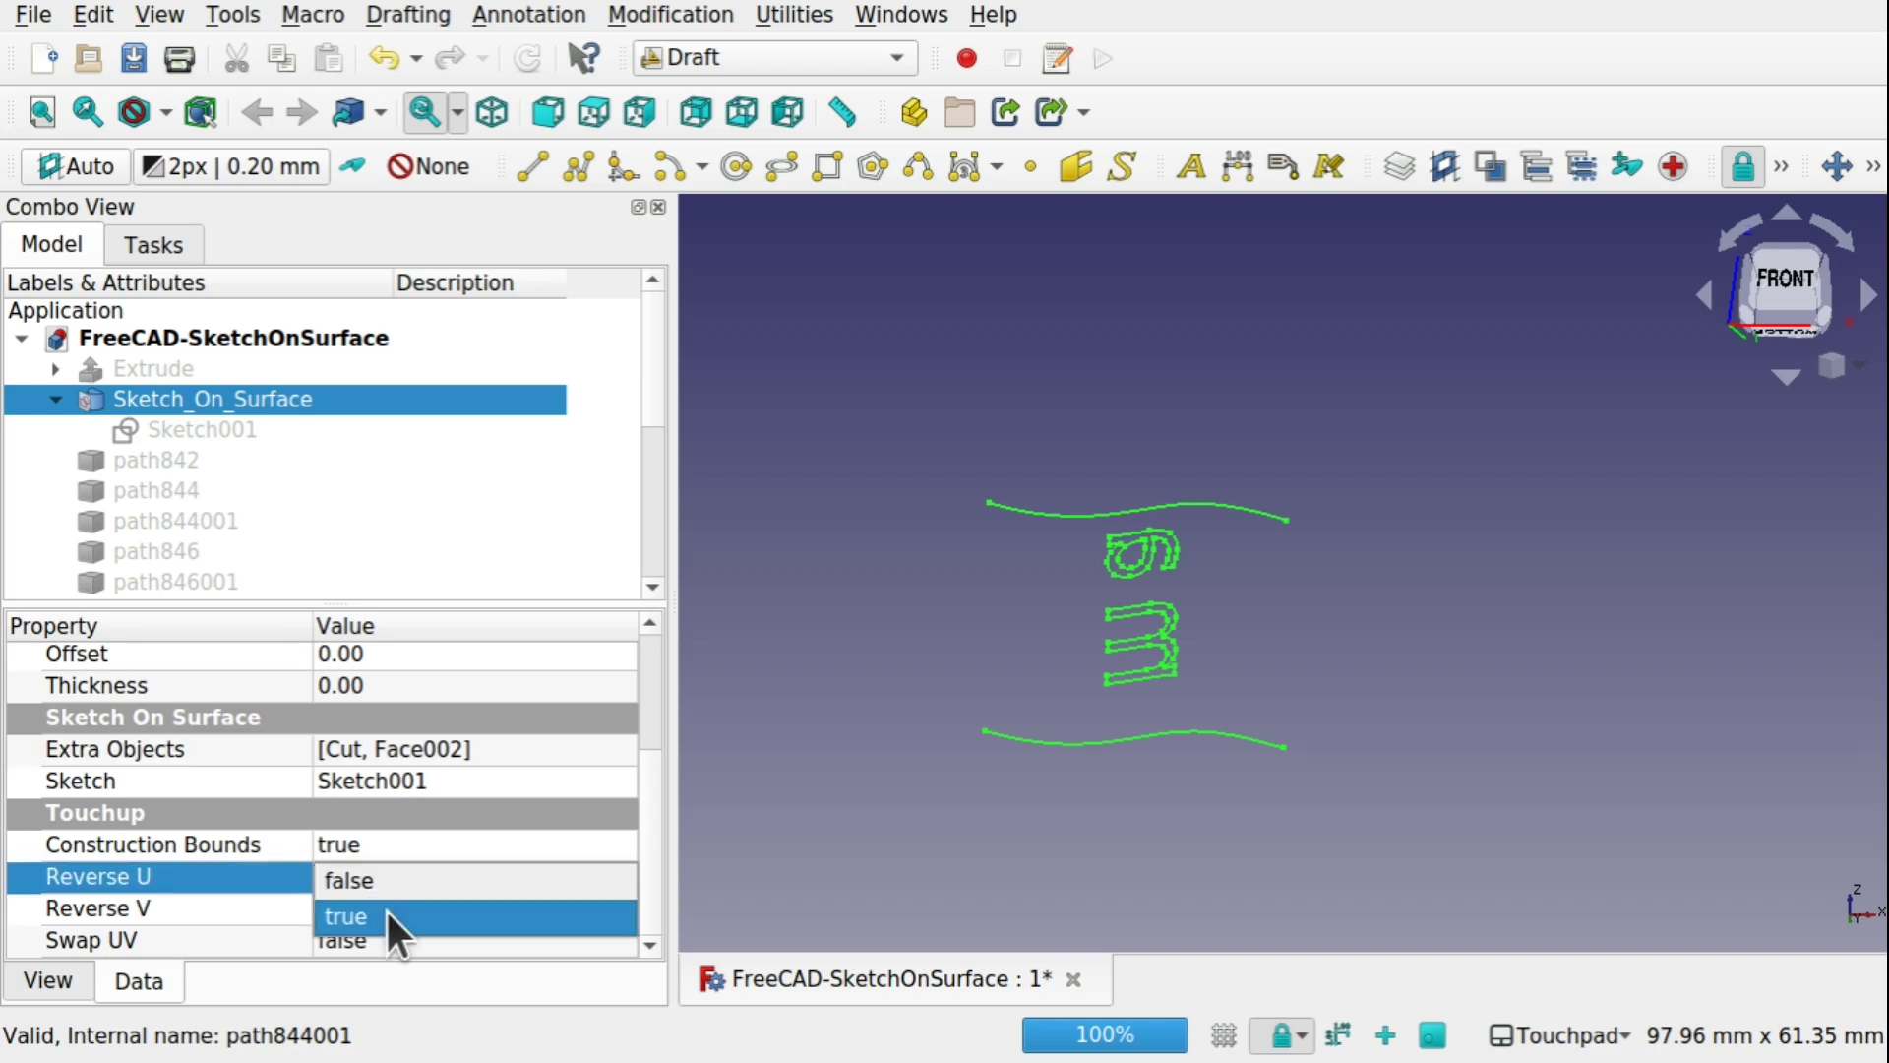
pyautogui.click(386, 907)
pyautogui.click(884, 804)
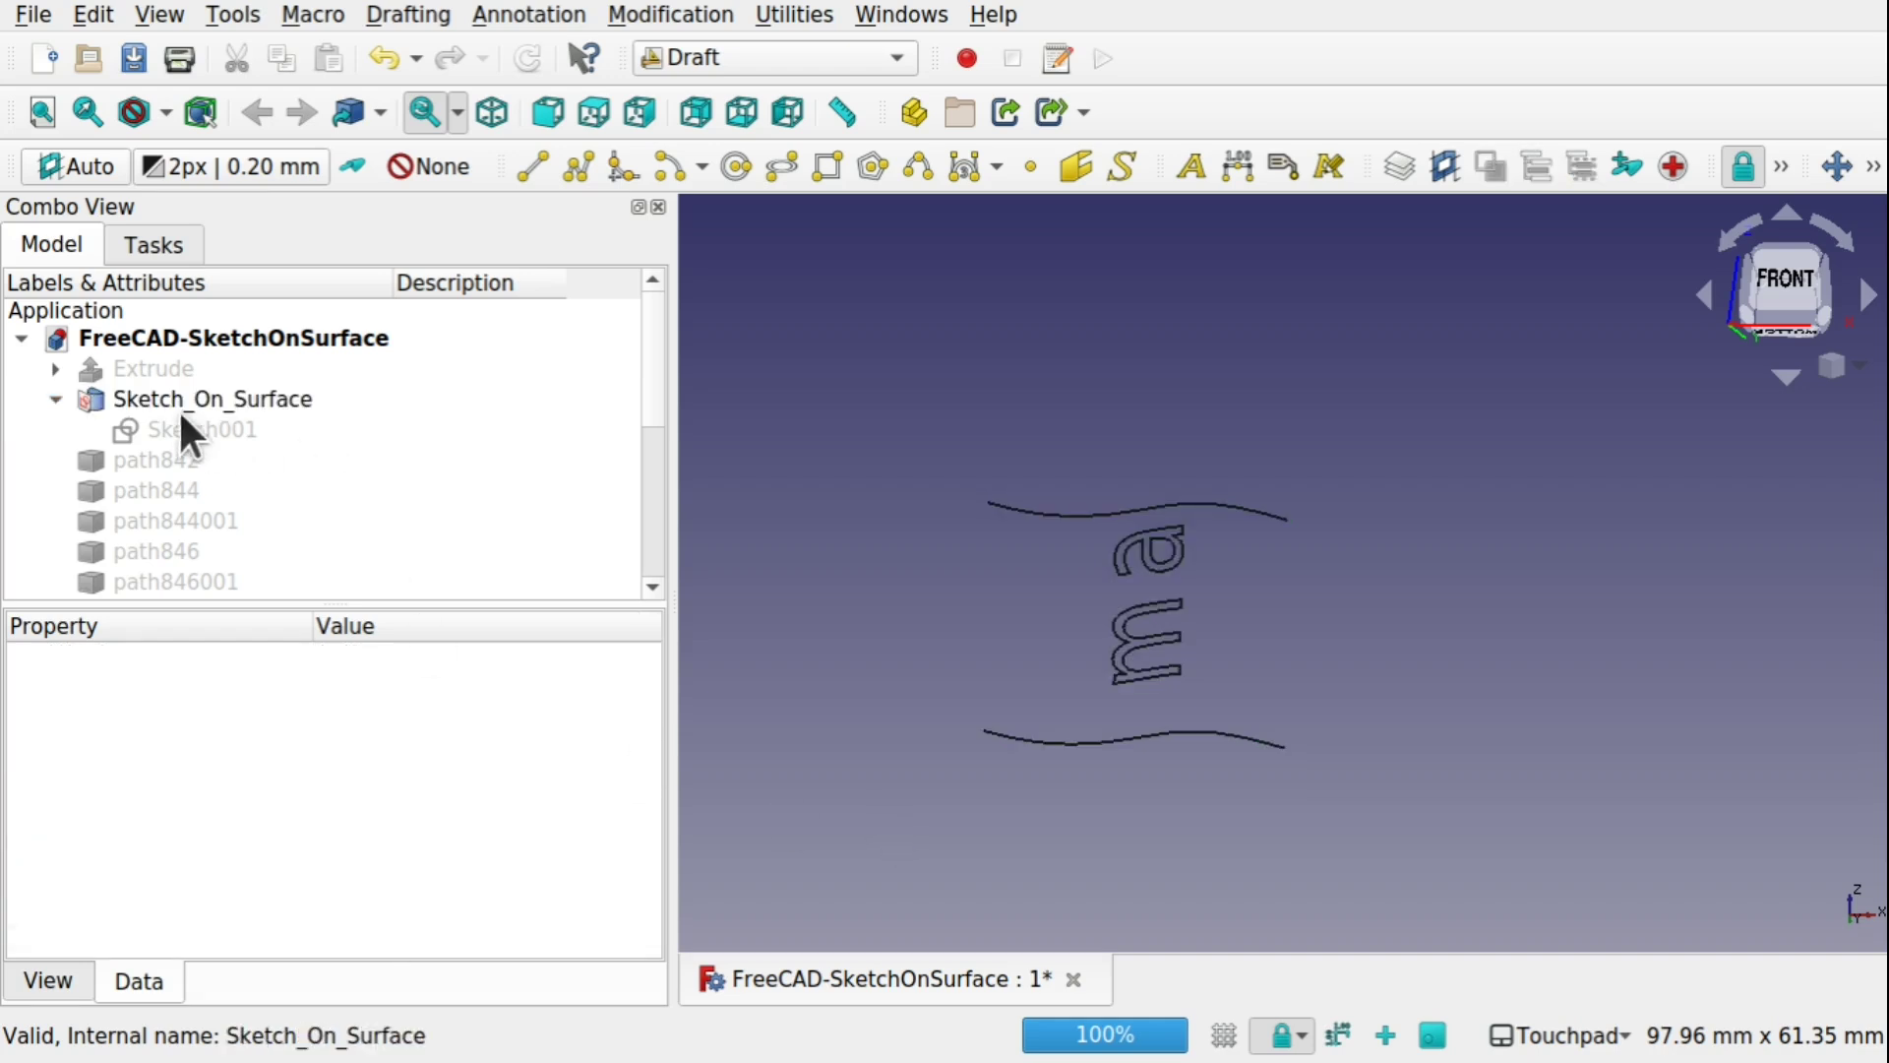
# Step: Set the Reverse V property of Sketch_On_Surface to true and check the lettering's orientation
pyautogui.click(211, 401)
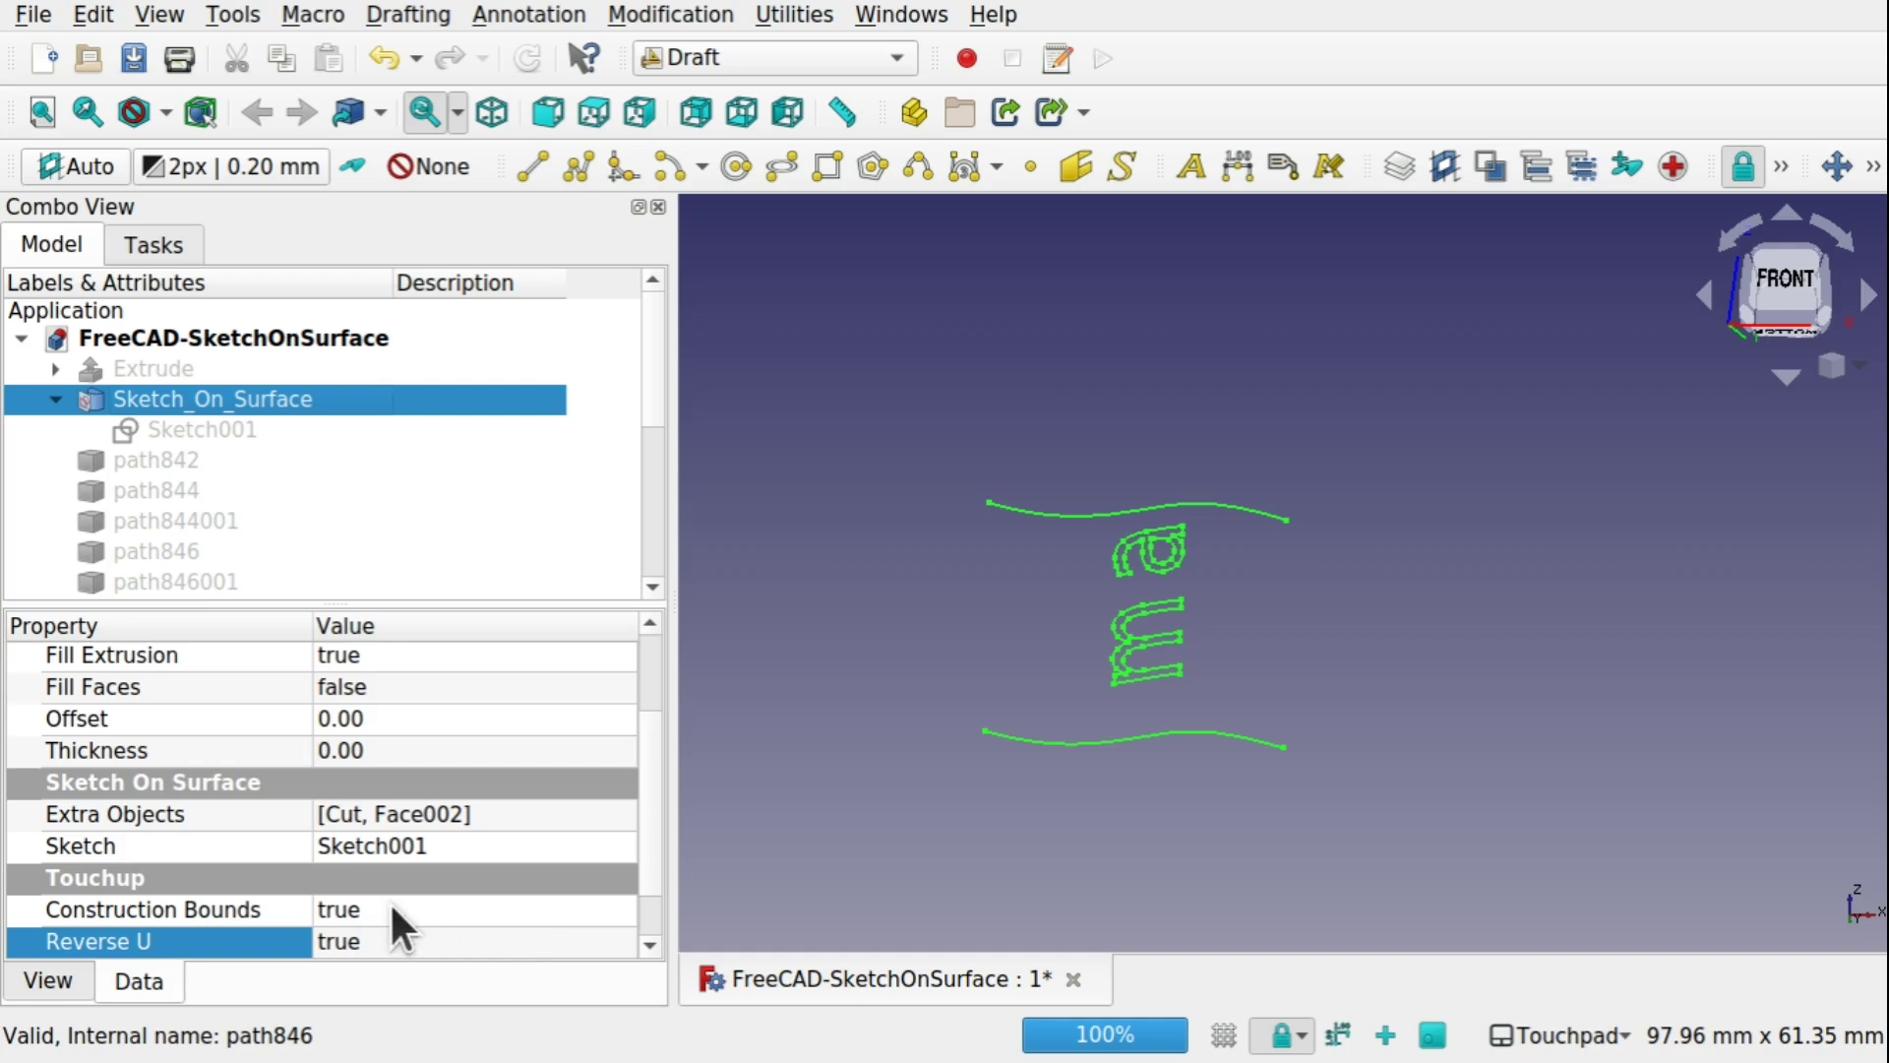
pyautogui.scroll(-2, 659, 826)
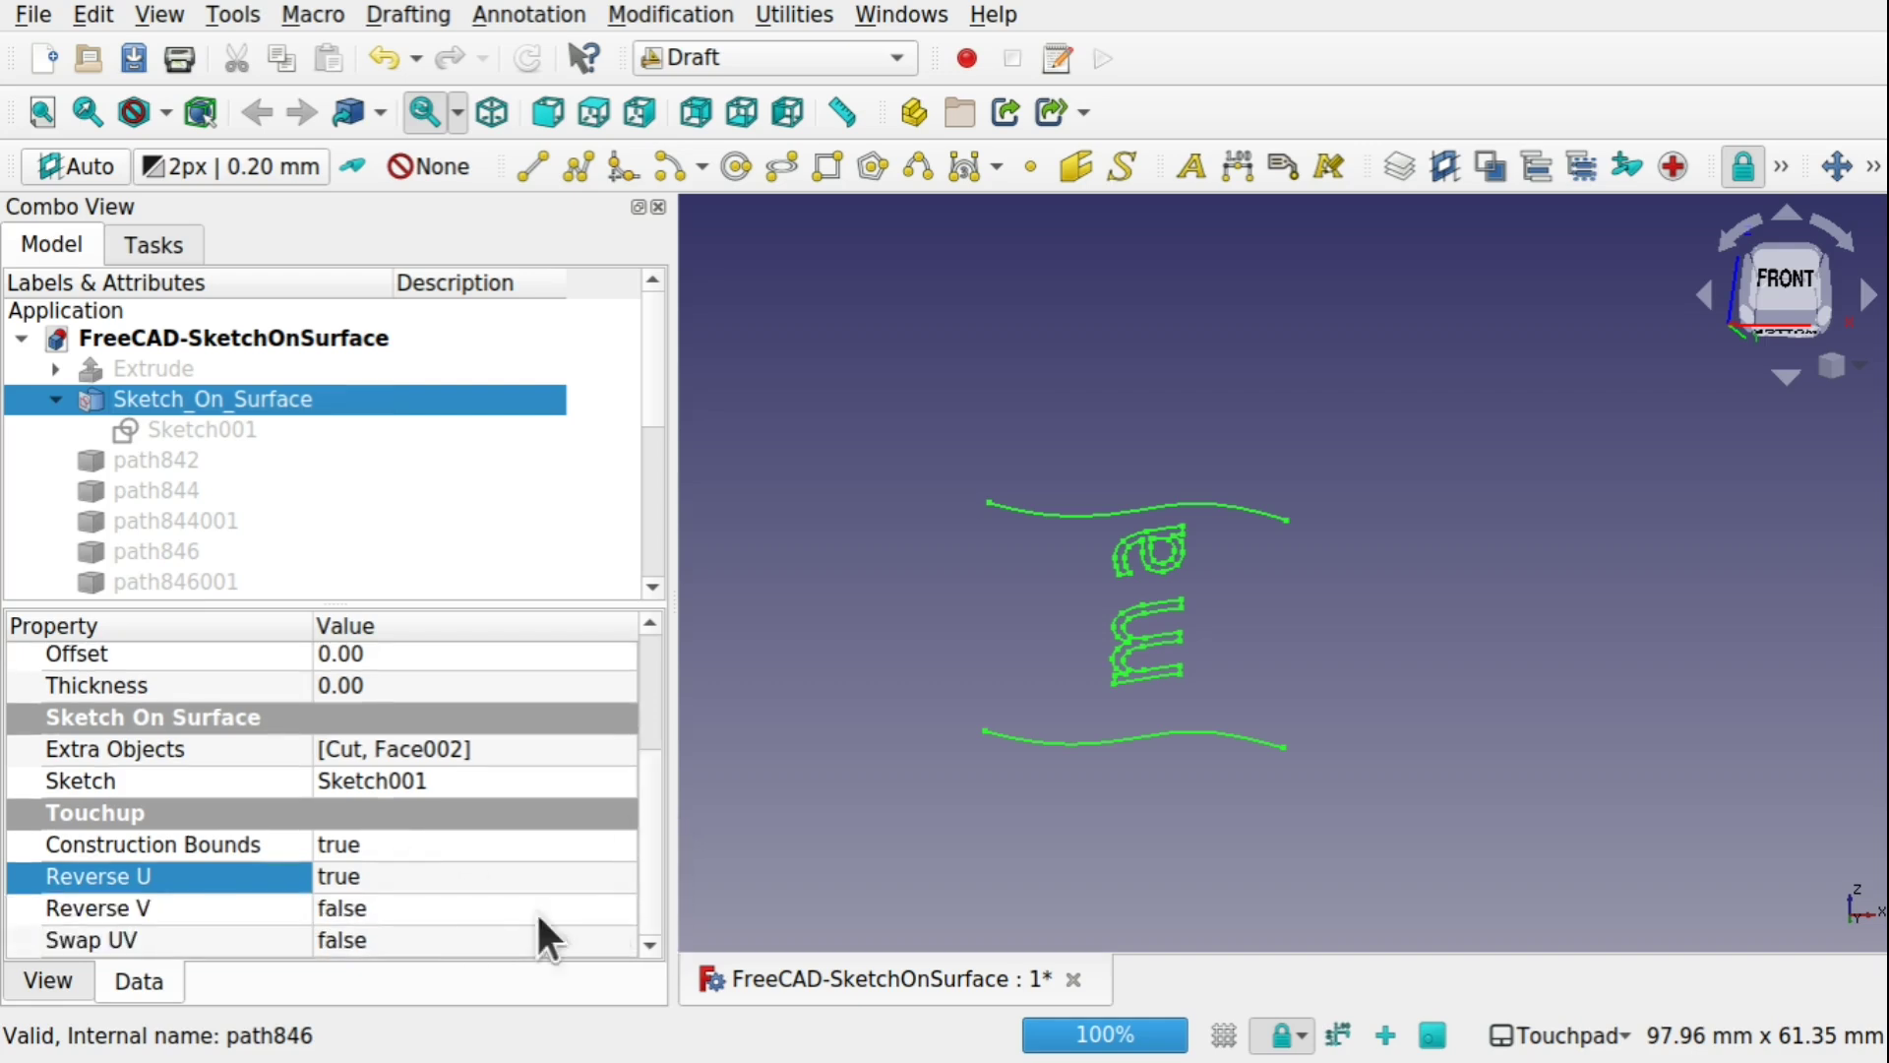
pyautogui.click(409, 905)
pyautogui.click(409, 907)
pyautogui.click(403, 940)
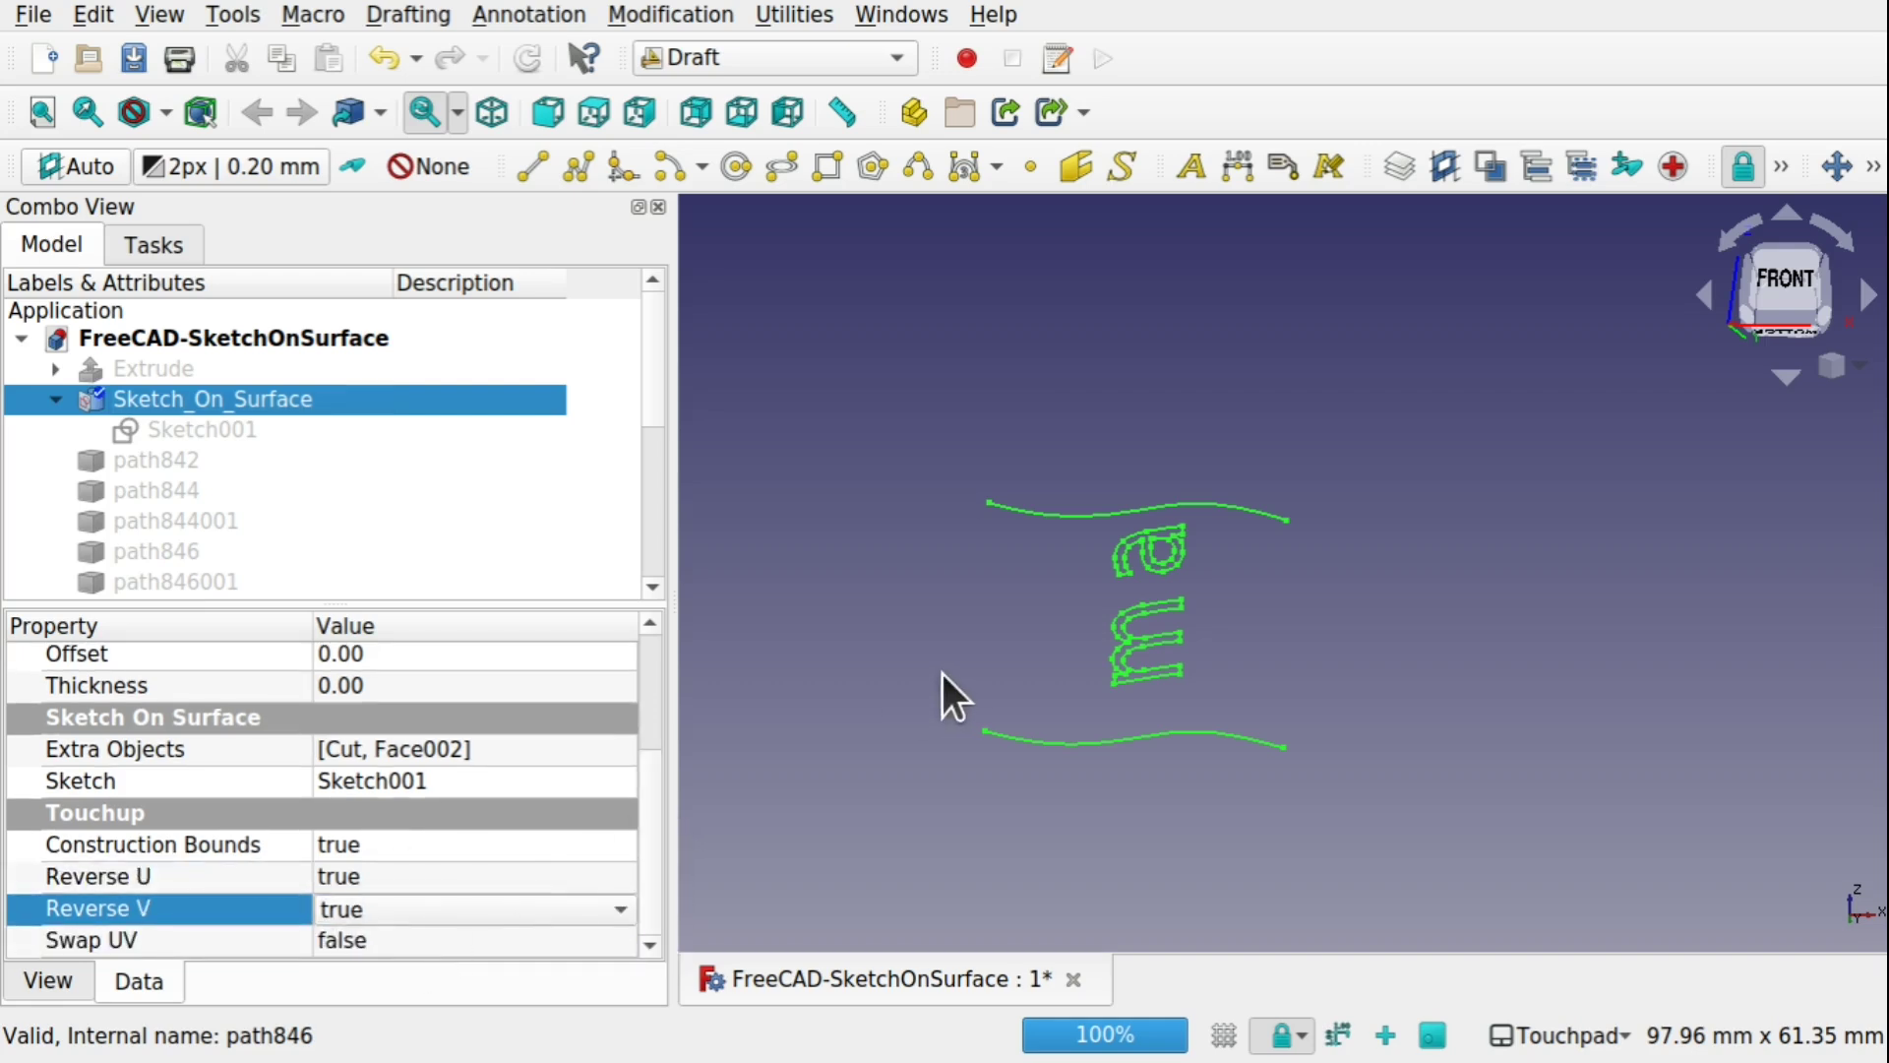
pyautogui.click(944, 671)
pyautogui.moveTo(1142, 639)
pyautogui.keyDown('alt'); pyautogui.mouseDown()
pyautogui.moveTo(1111, 646)
pyautogui.moveTo(1065, 728)
pyautogui.moveTo(1227, 561)
pyautogui.moveTo(1109, 666)
pyautogui.moveTo(1201, 611)
pyautogui.moveTo(1184, 565)
pyautogui.moveTo(1308, 511)
pyautogui.moveTo(1194, 699)
pyautogui.moveTo(1008, 699)
pyautogui.moveTo(1193, 498)
pyautogui.moveTo(1210, 401)
pyautogui.moveTo(1256, 603)
pyautogui.moveTo(844, 574)
pyautogui.moveTo(931, 606)
pyautogui.mouseUp(); pyautogui.keyUp('alt')
pyautogui.scroll(5, 1171, 707)
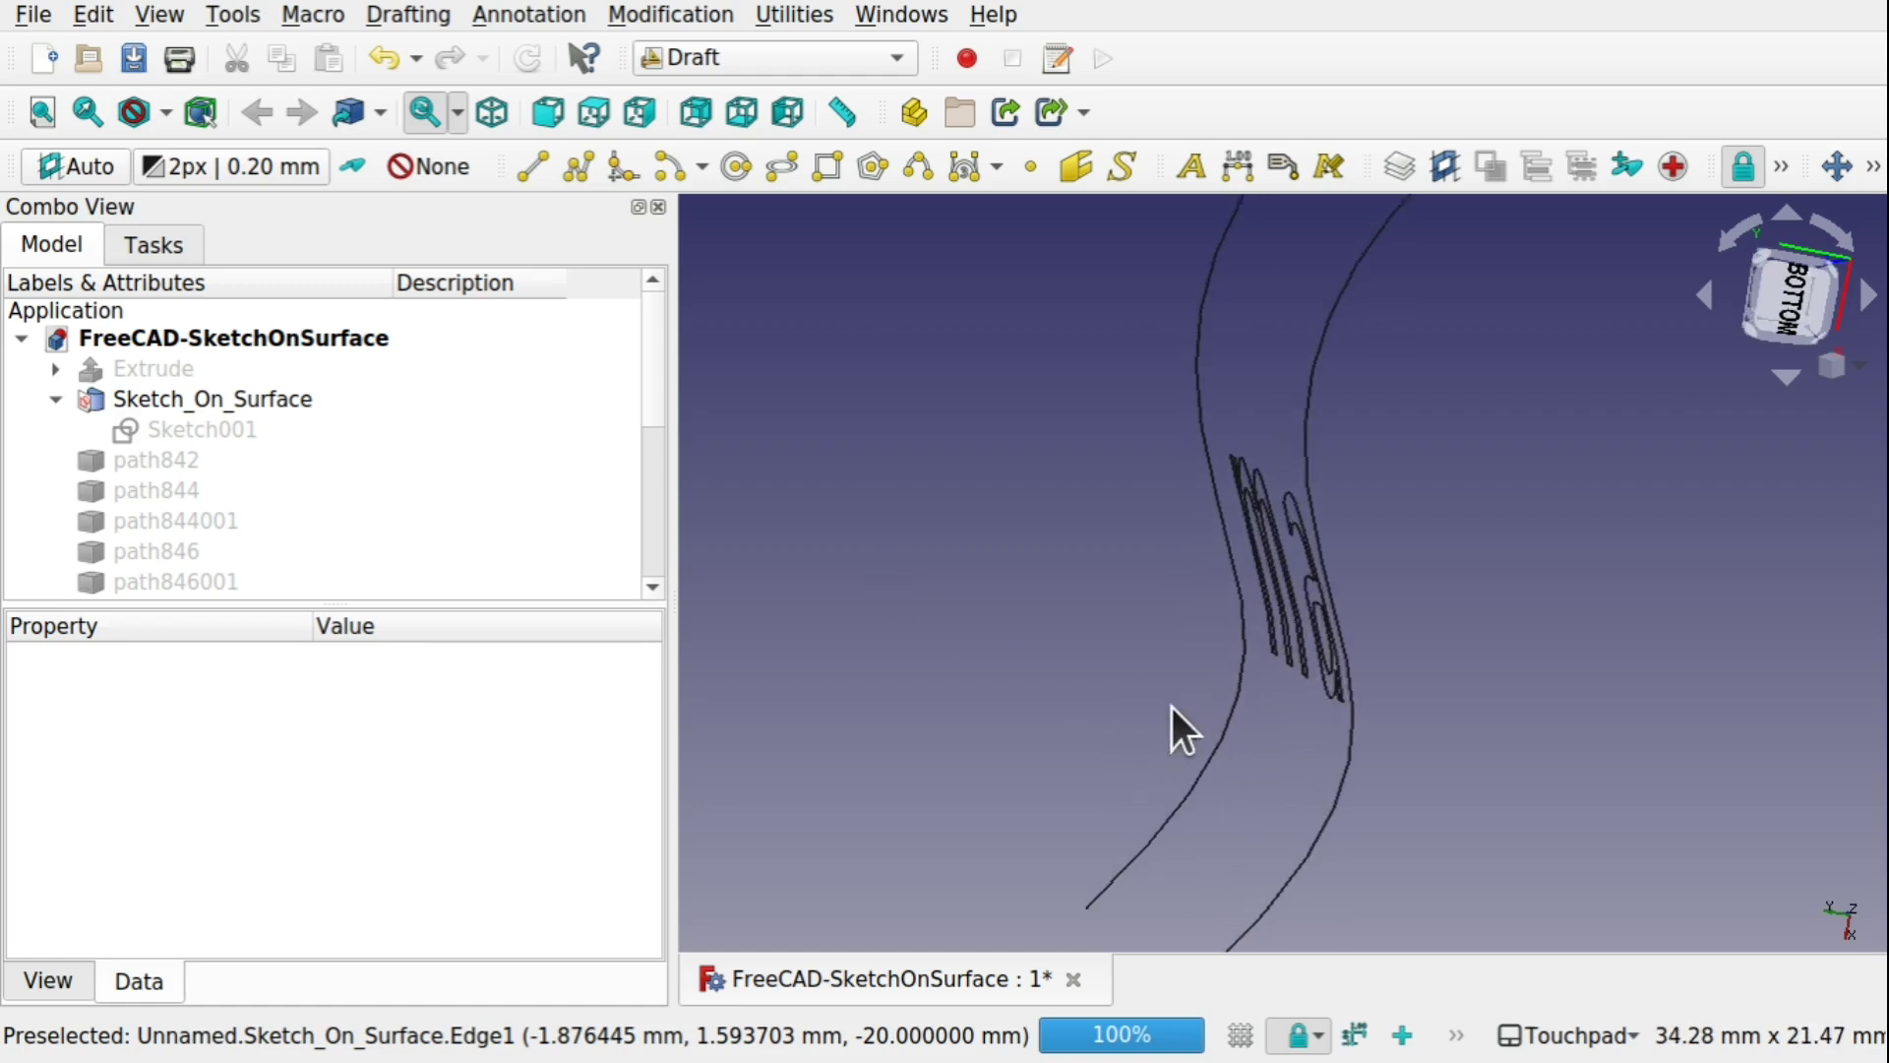
pyautogui.moveTo(1172, 707)
pyautogui.keyDown('alt'); pyautogui.mouseDown()
pyautogui.moveTo(1360, 671)
pyautogui.moveTo(1290, 695)
pyautogui.mouseUp(); pyautogui.keyUp('alt')
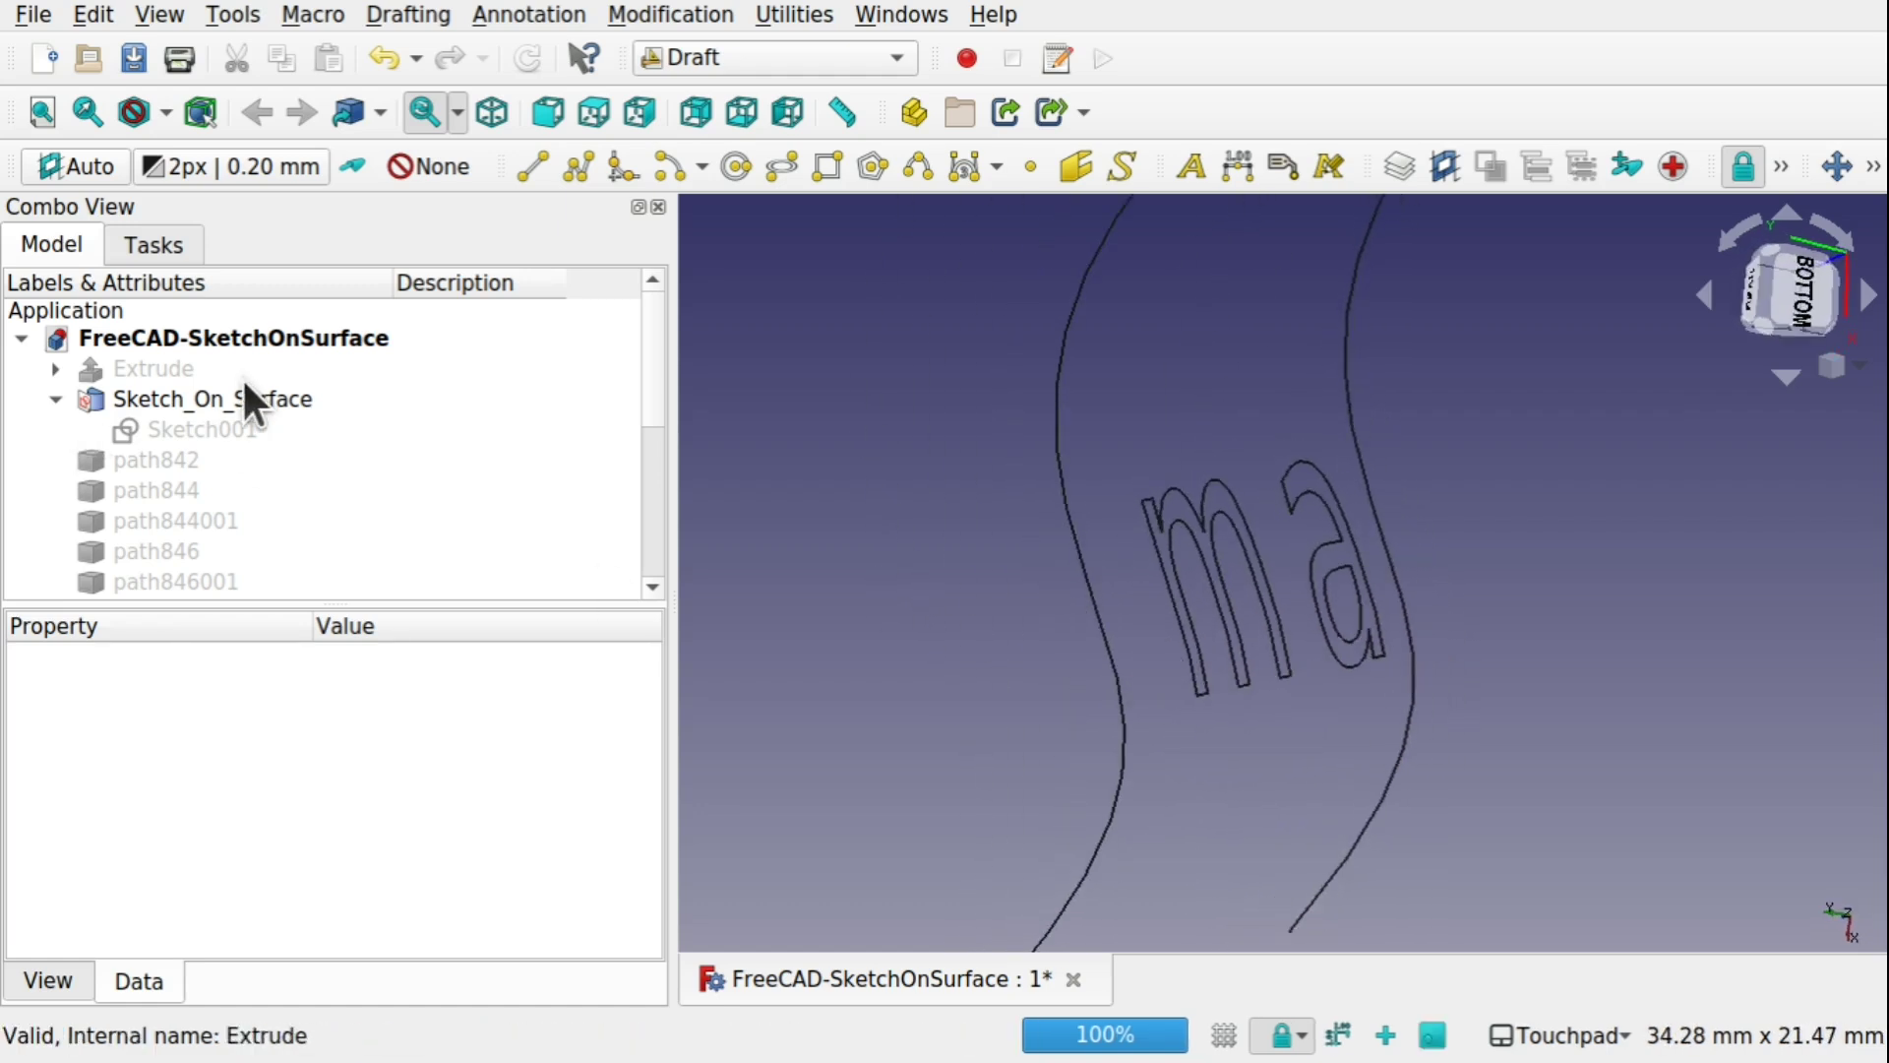
# Step: Set the Swap UV property of Sketch_On_Surface to true and check how the letters lie between the boundary lines
pyautogui.click(274, 395)
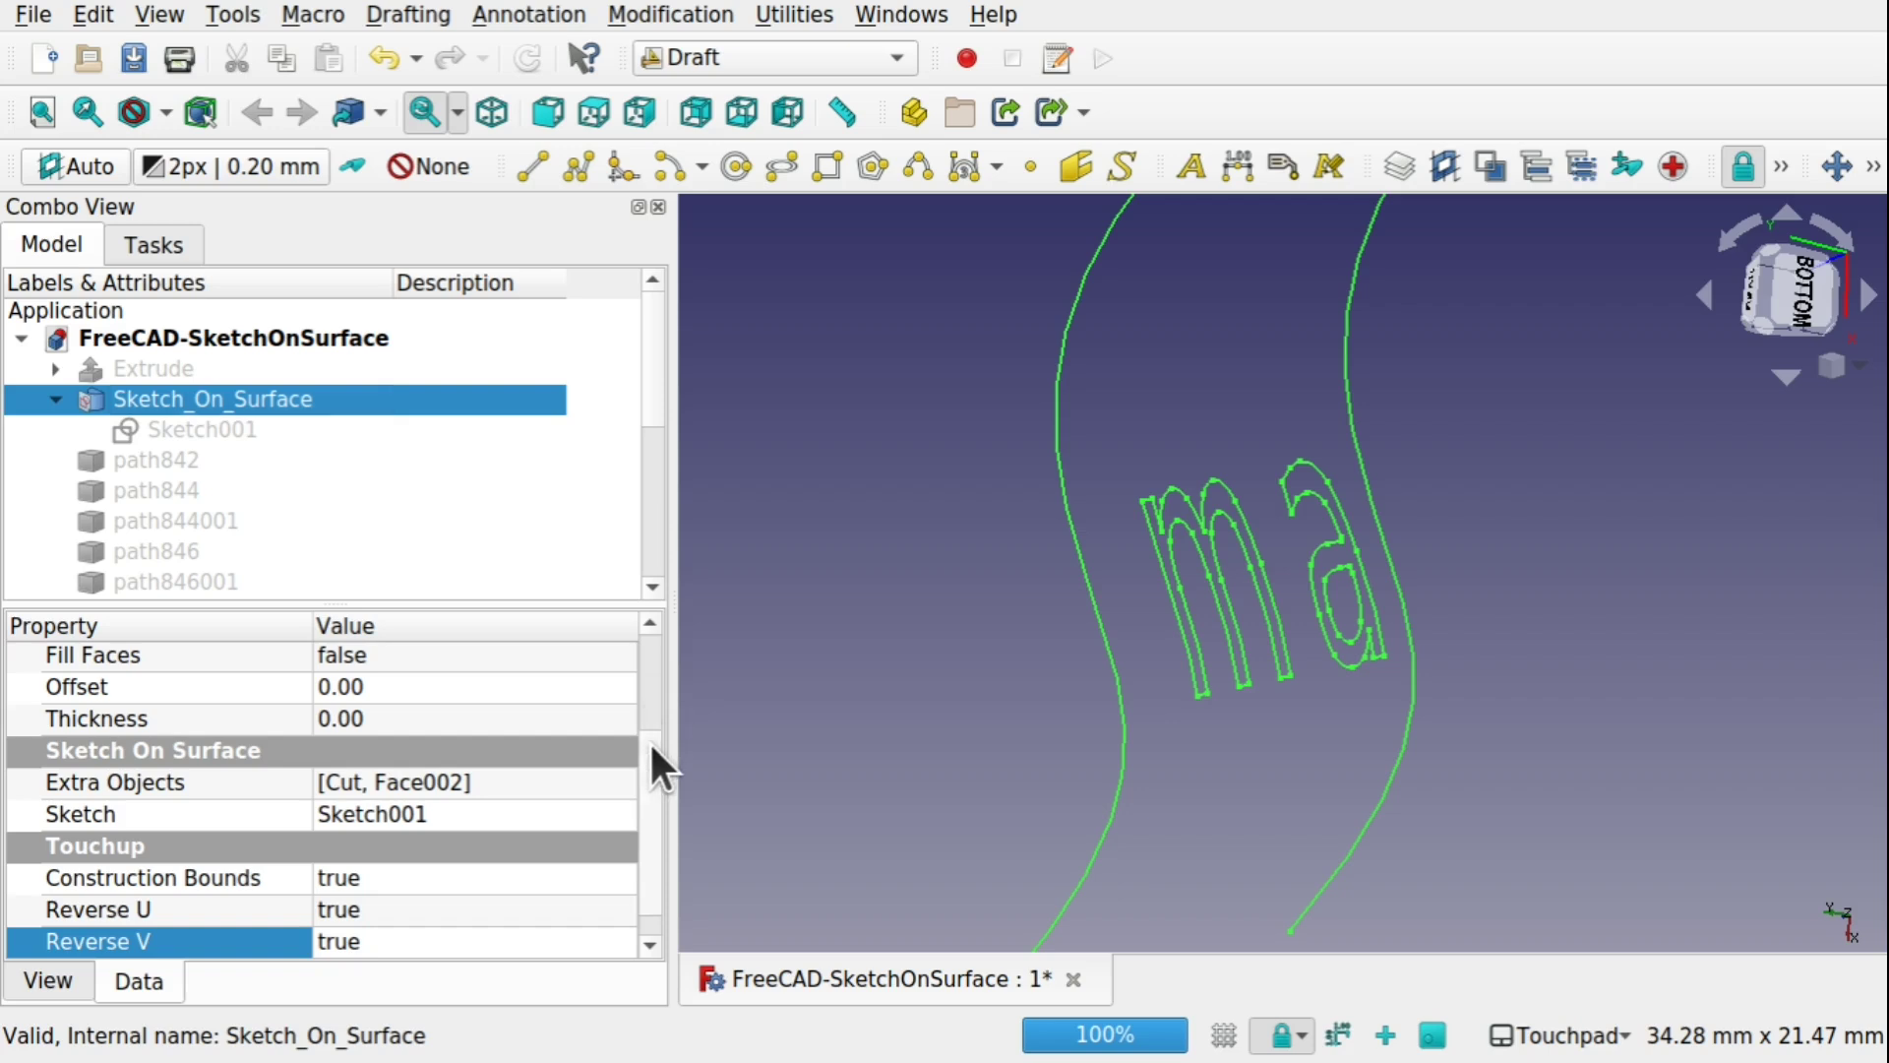
pyautogui.scroll(-1, 654, 772)
pyautogui.click(455, 935)
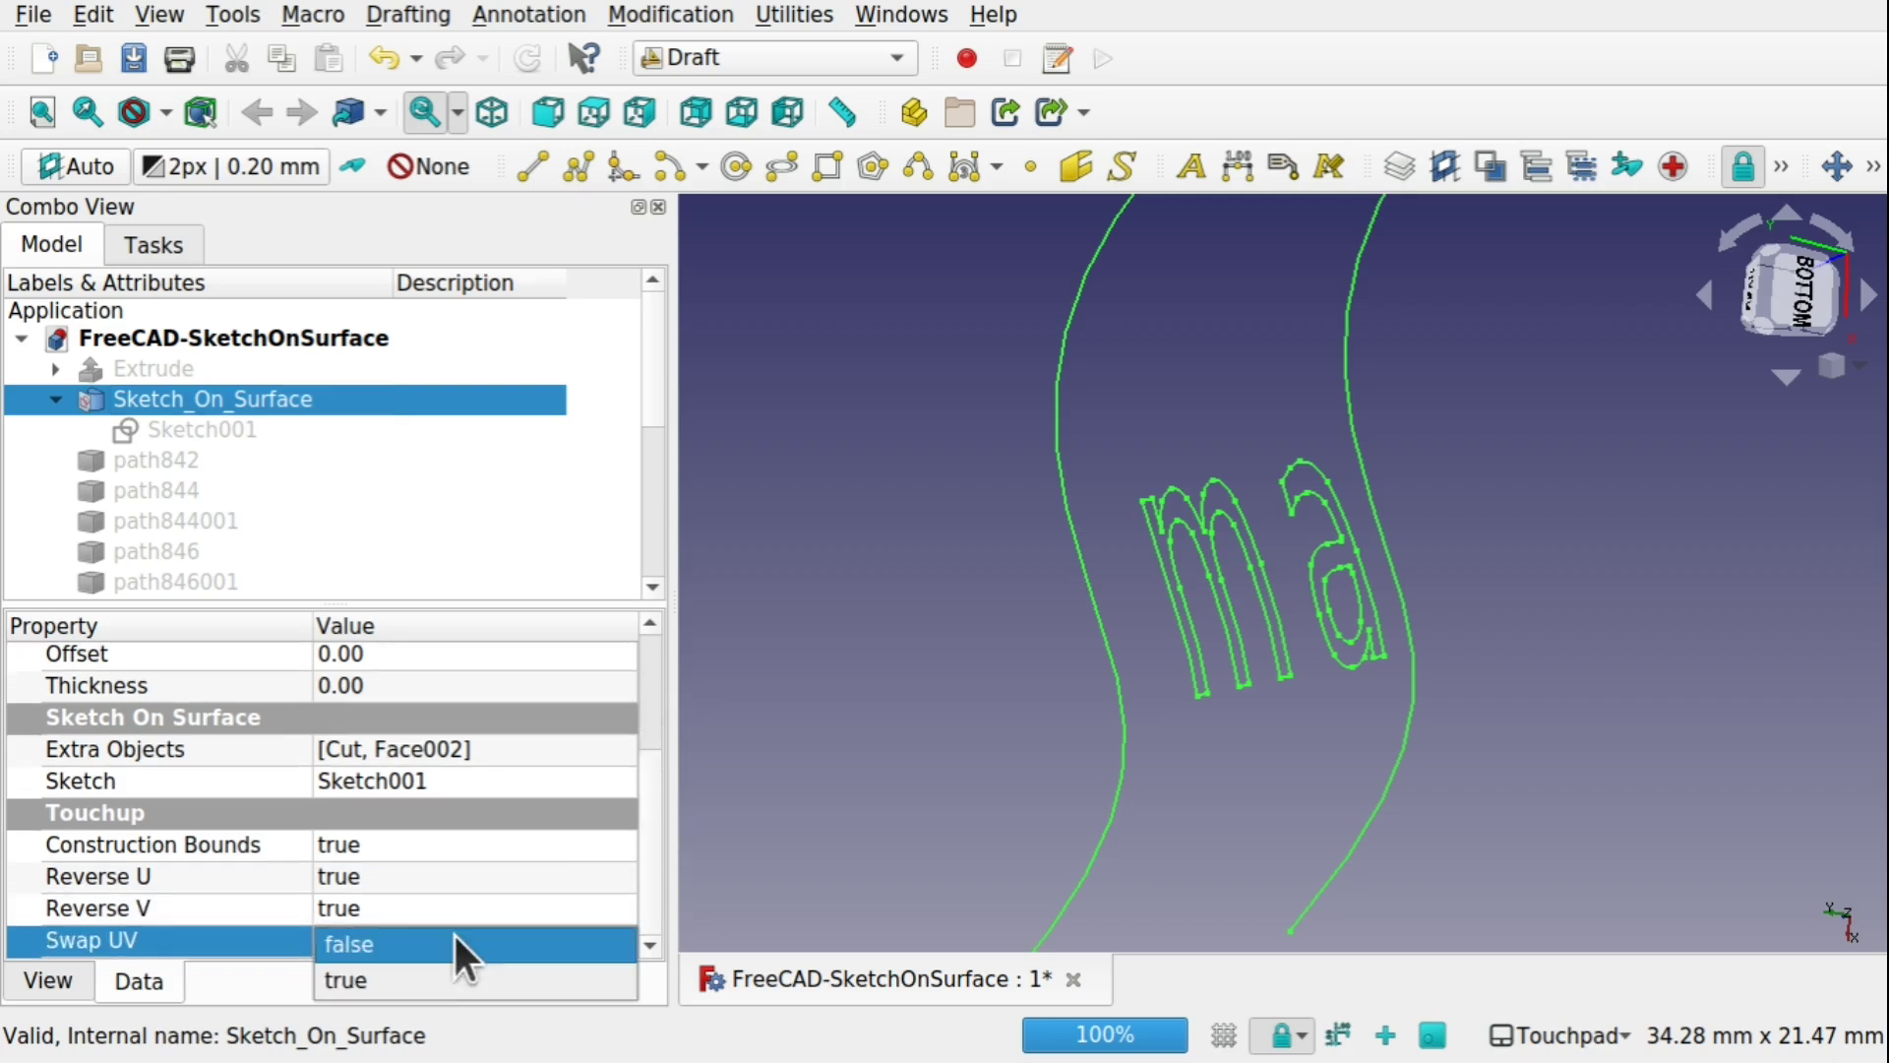
pyautogui.click(404, 981)
pyautogui.click(1031, 653)
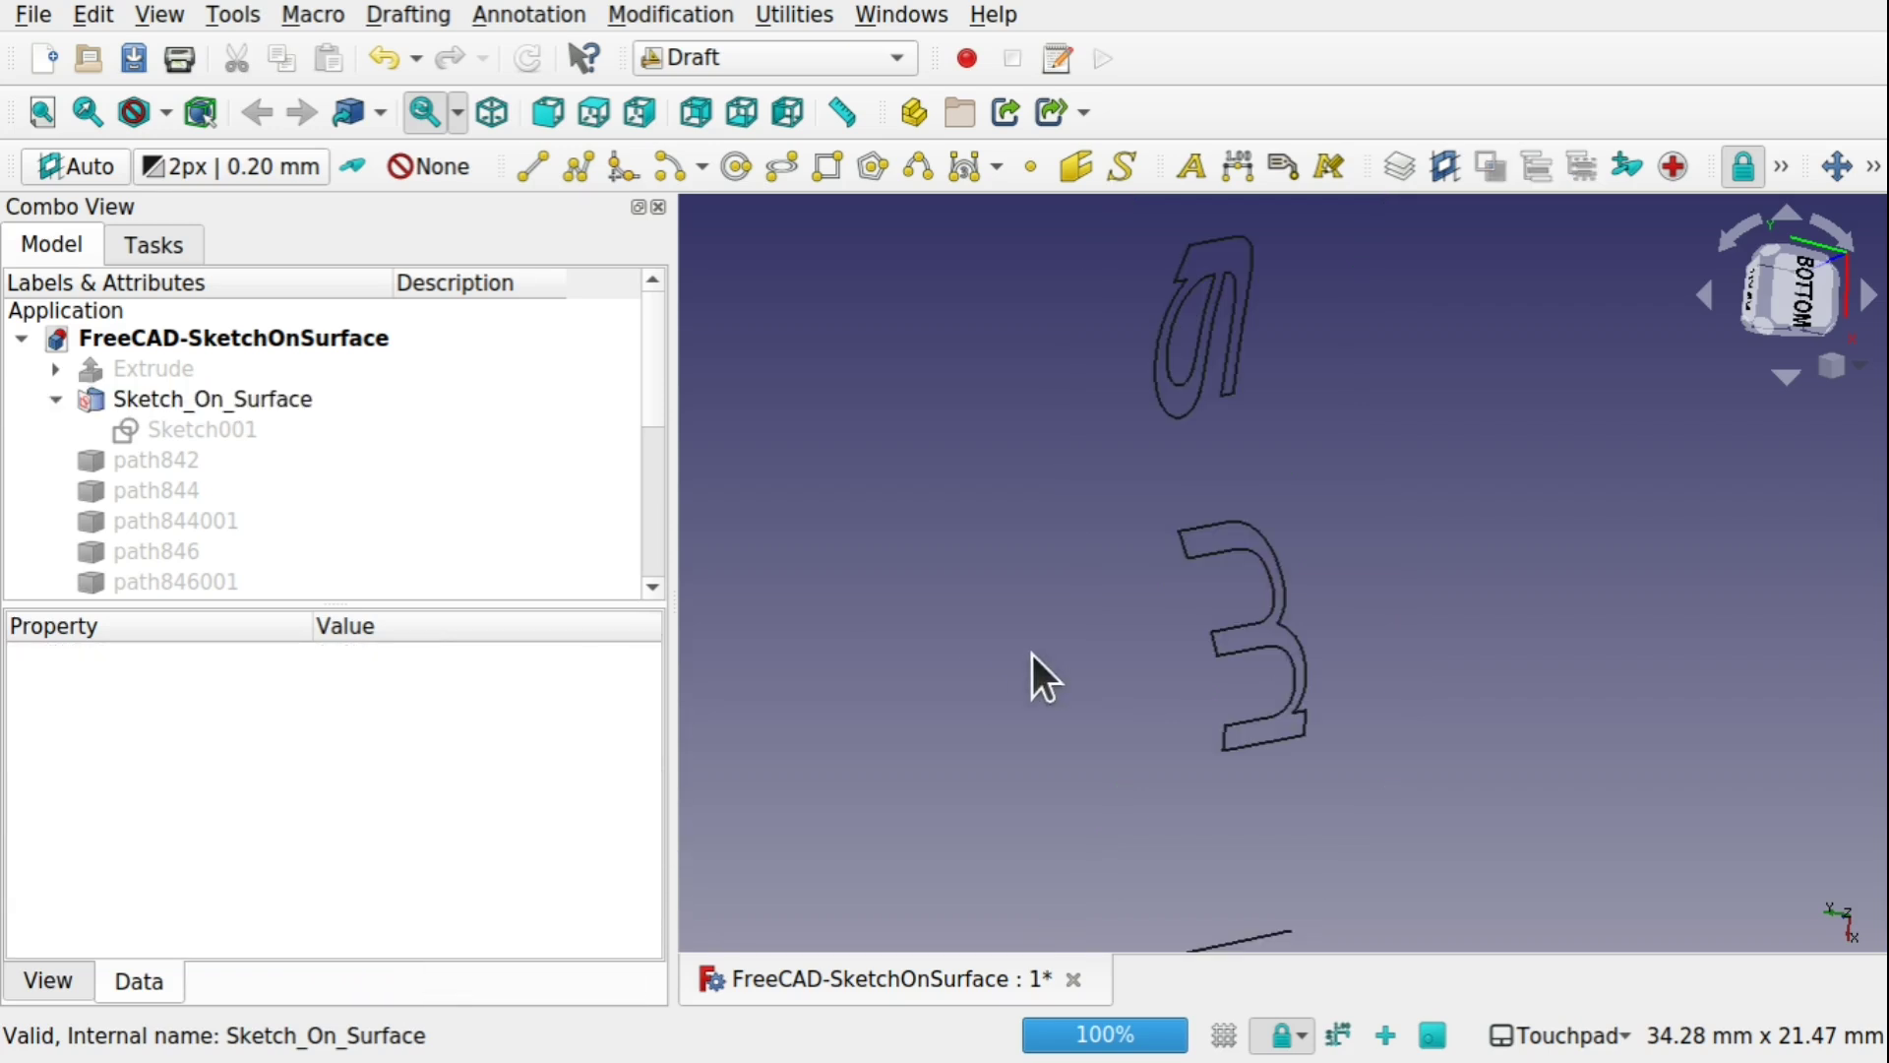
pyautogui.moveTo(1053, 651)
pyautogui.keyDown('alt'); pyautogui.mouseDown()
pyautogui.moveTo(1216, 680)
pyautogui.moveTo(1393, 652)
pyautogui.moveTo(1640, 489)
pyautogui.moveTo(1446, 633)
pyautogui.moveTo(1149, 581)
pyautogui.moveTo(1485, 709)
pyautogui.moveTo(1358, 675)
pyautogui.moveTo(1062, 482)
pyautogui.mouseUp(); pyautogui.keyUp('alt')
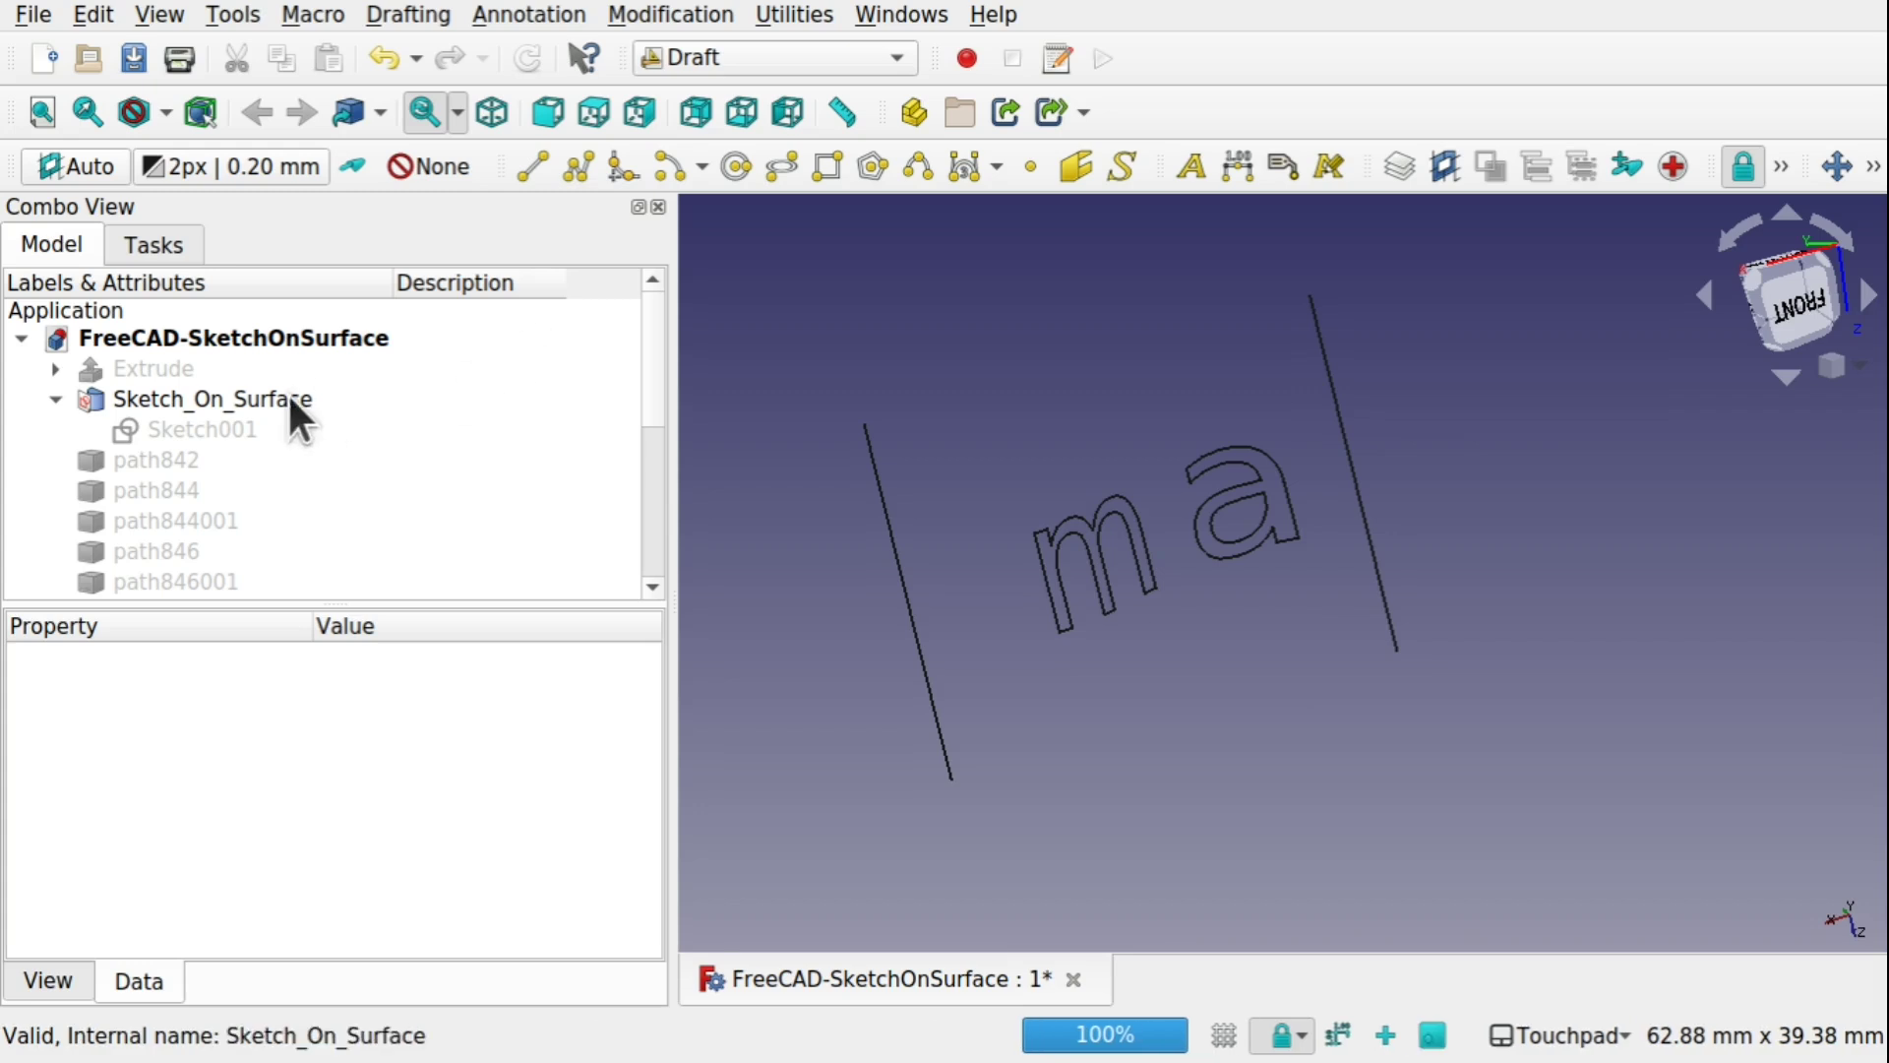
# Step: In Sketch001, turn both 20 mm rectangle edges into construction geometry and the left 26.082 mm edge into normal geometry, and close the sketch
pyautogui.doubleClick(225, 427)
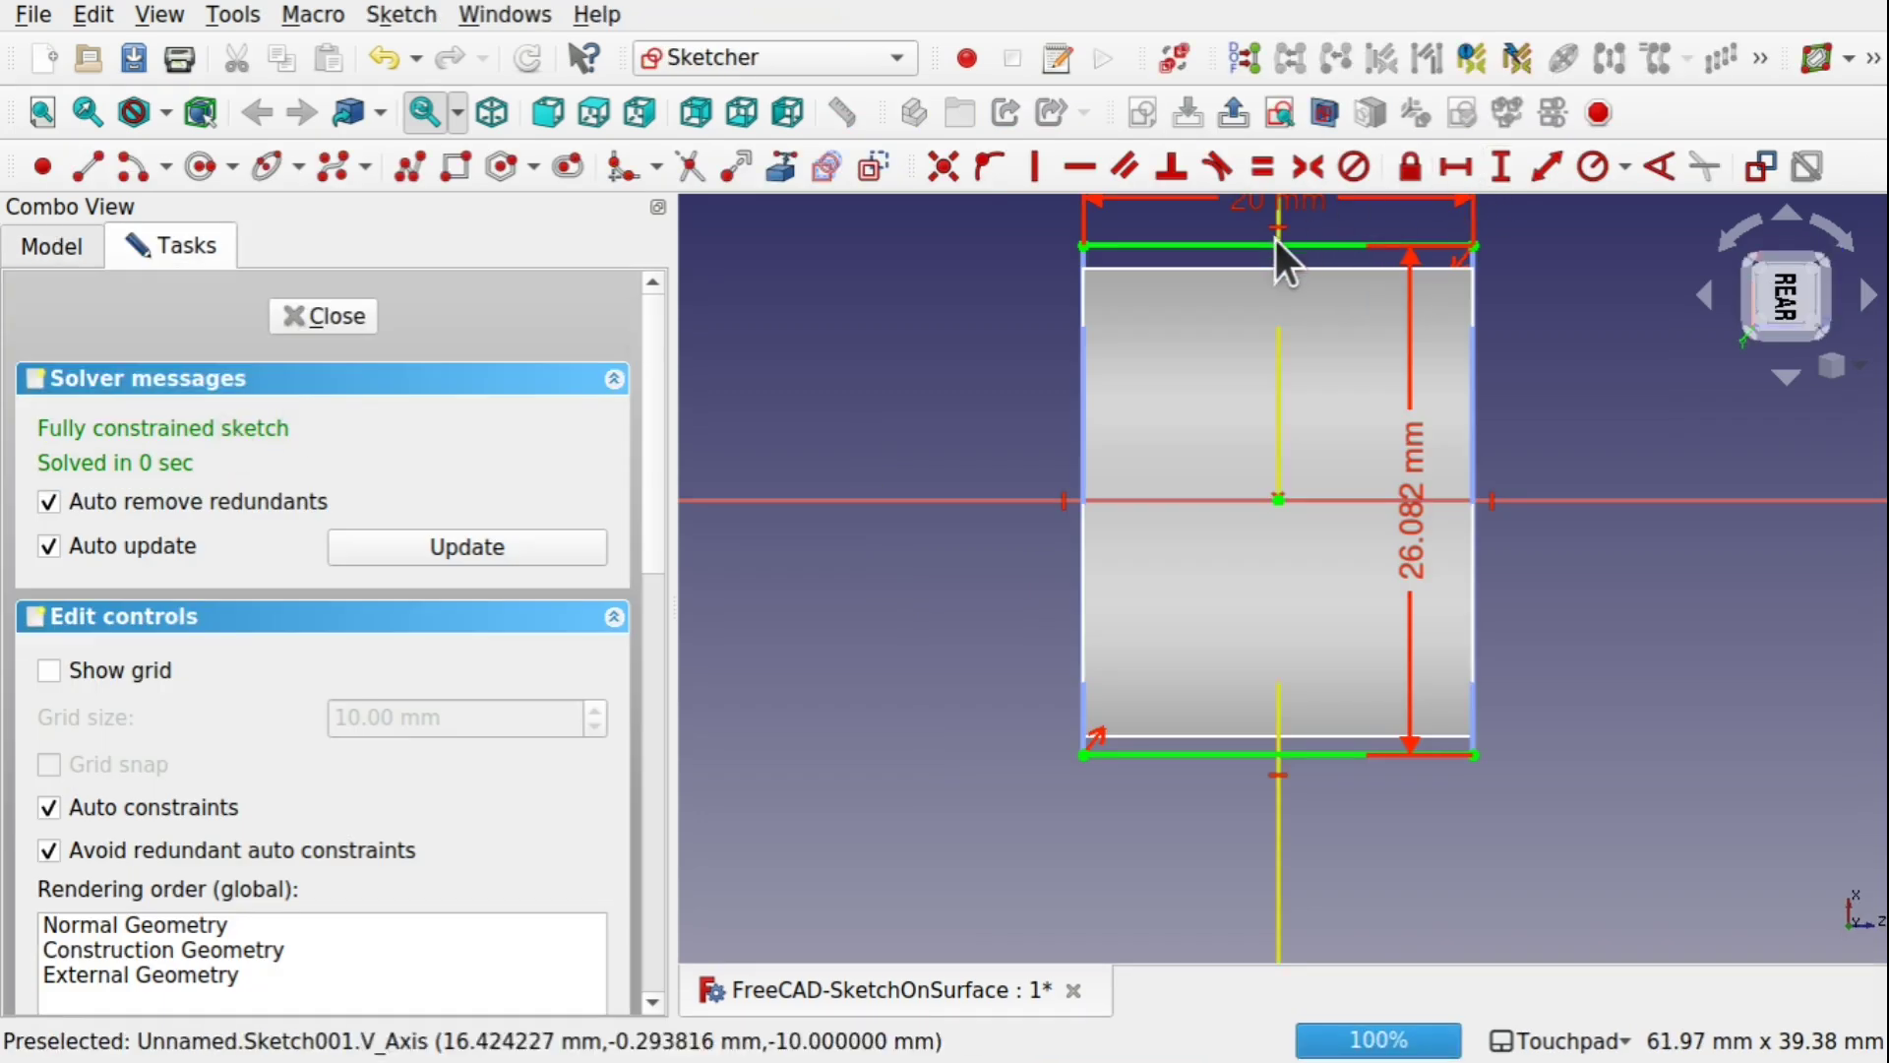
pyautogui.scroll(3, 1279, 452)
pyautogui.scroll(-2, 1278, 455)
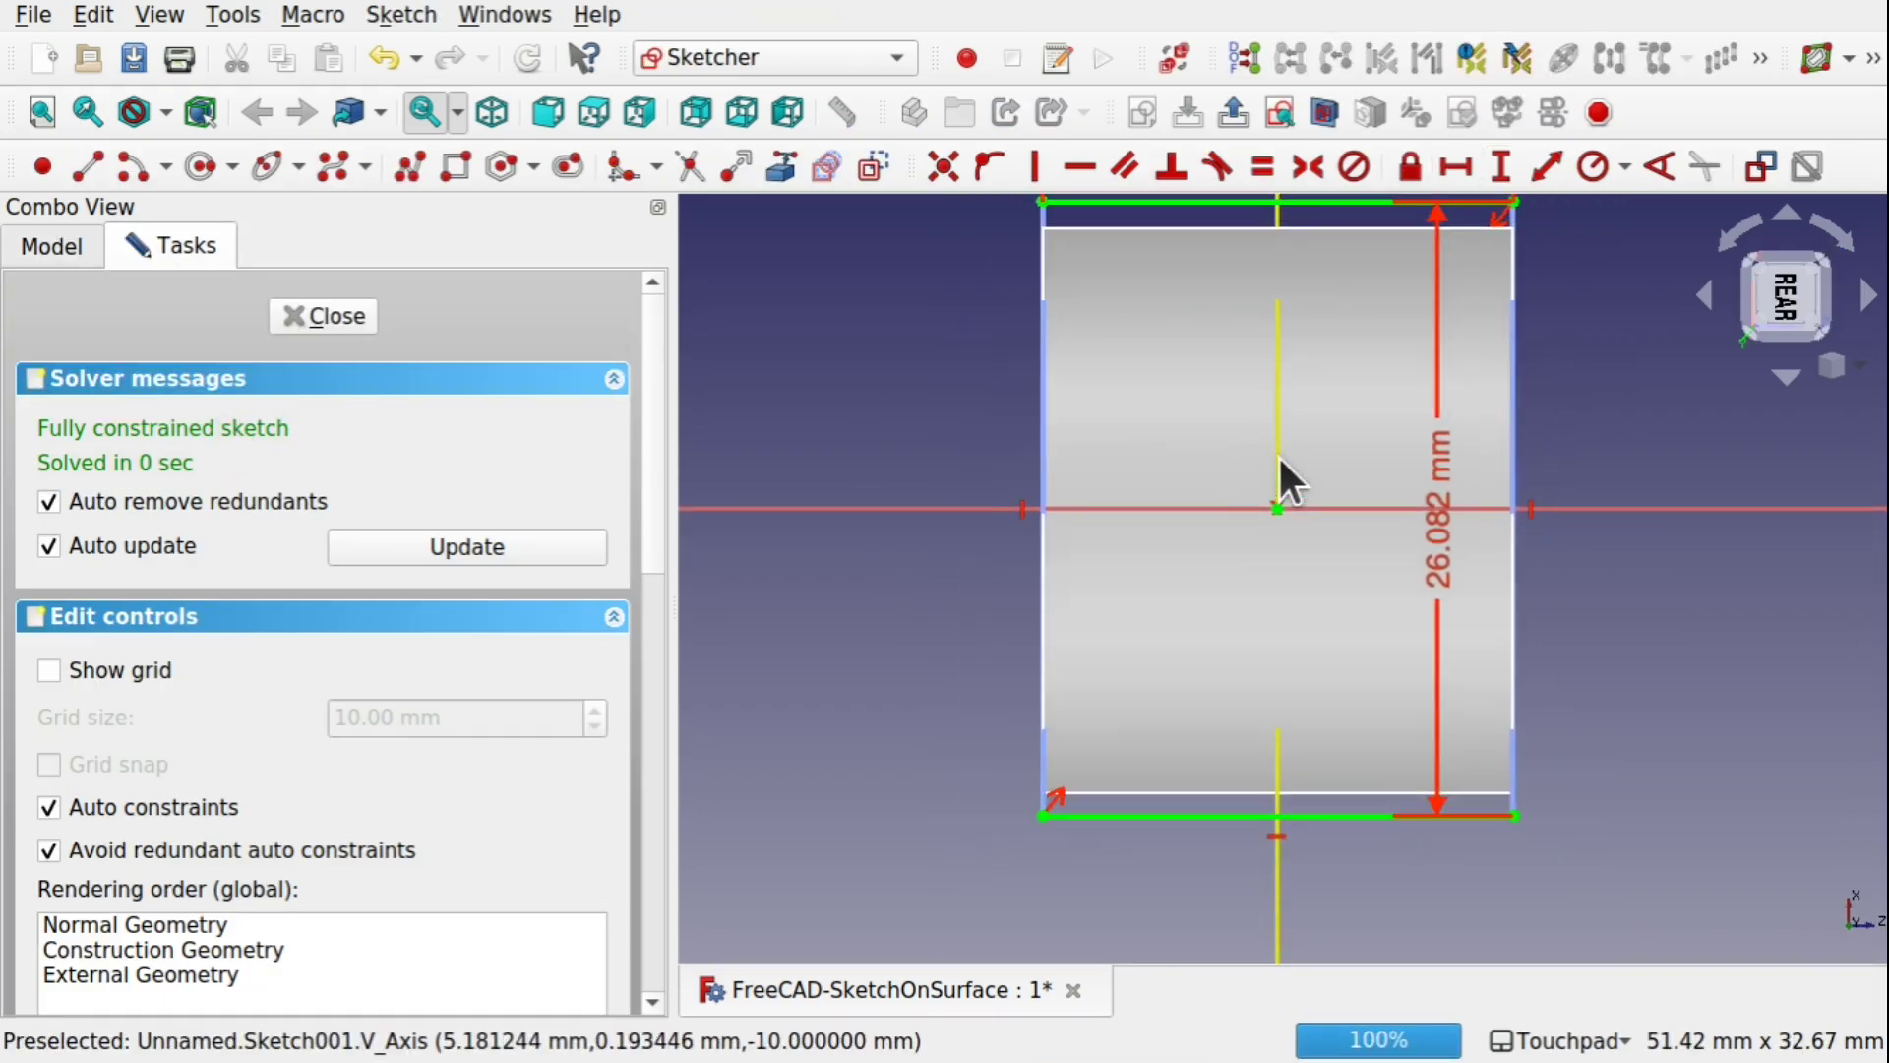
pyautogui.click(1043, 457)
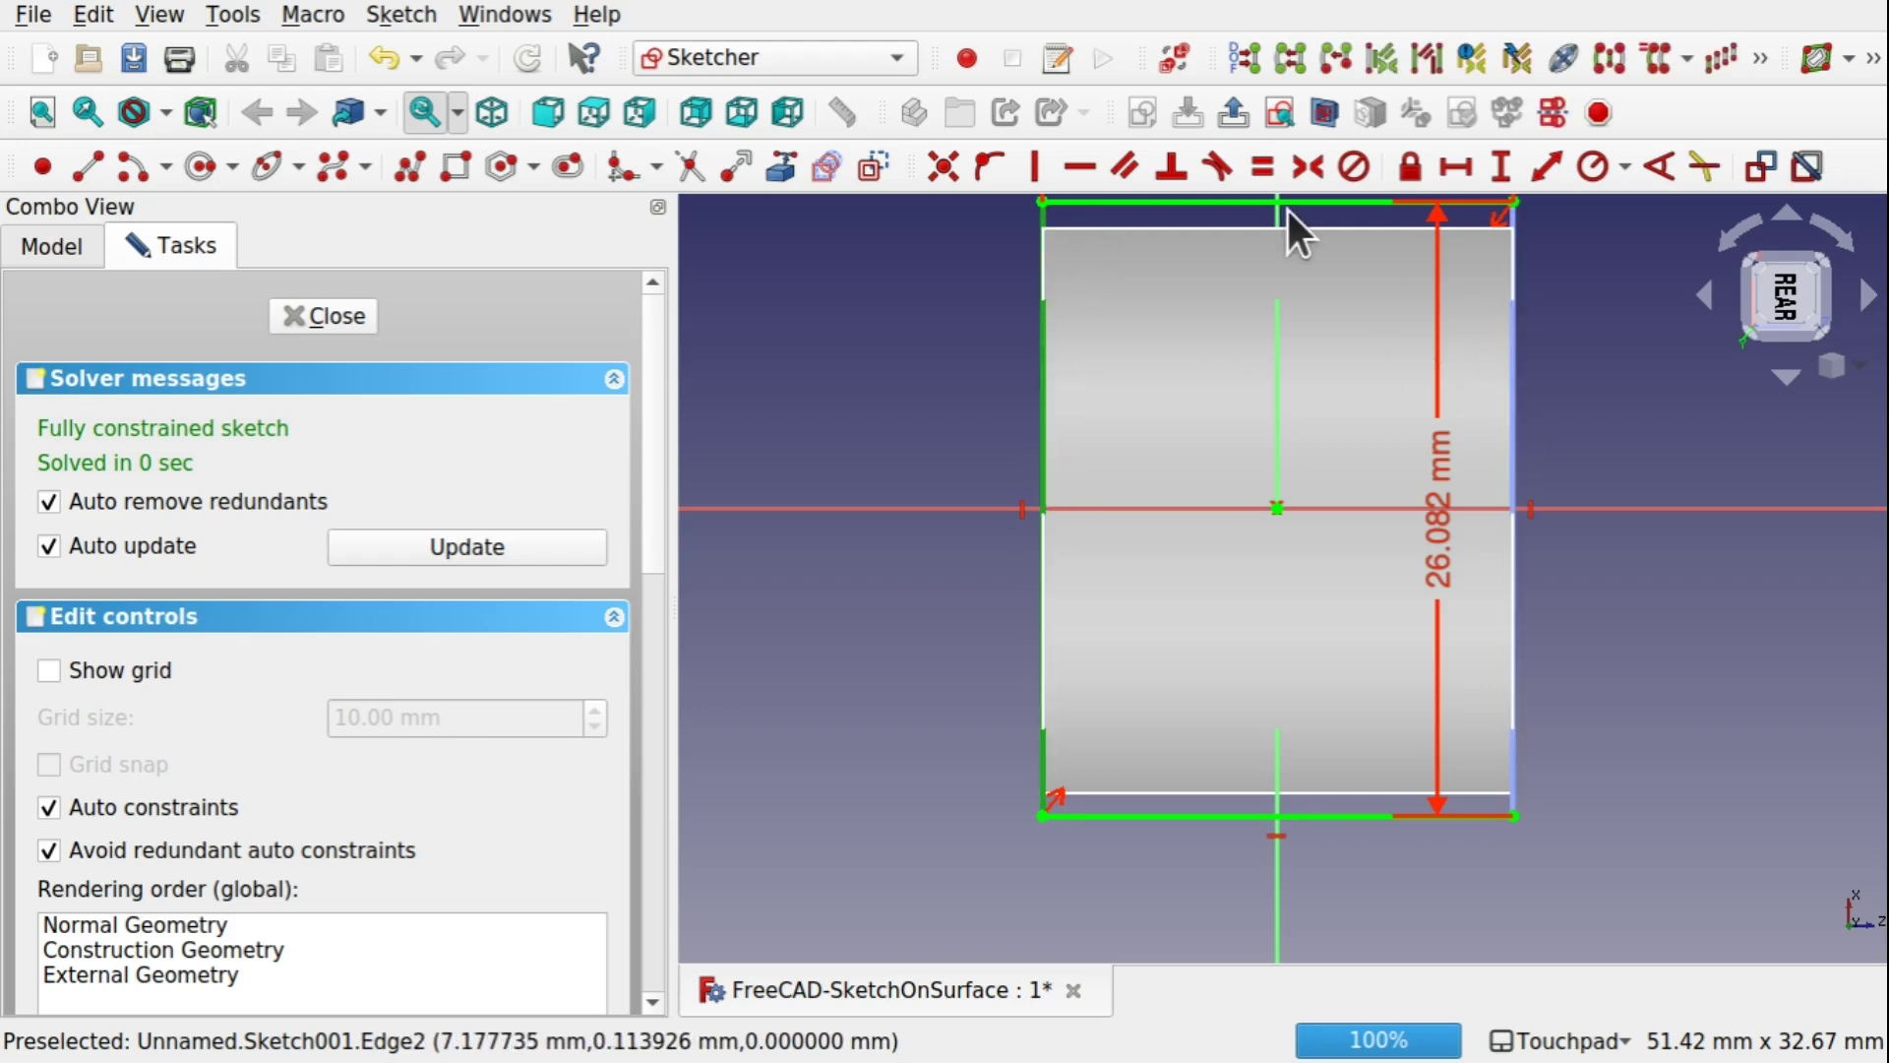
pyautogui.click(1315, 203)
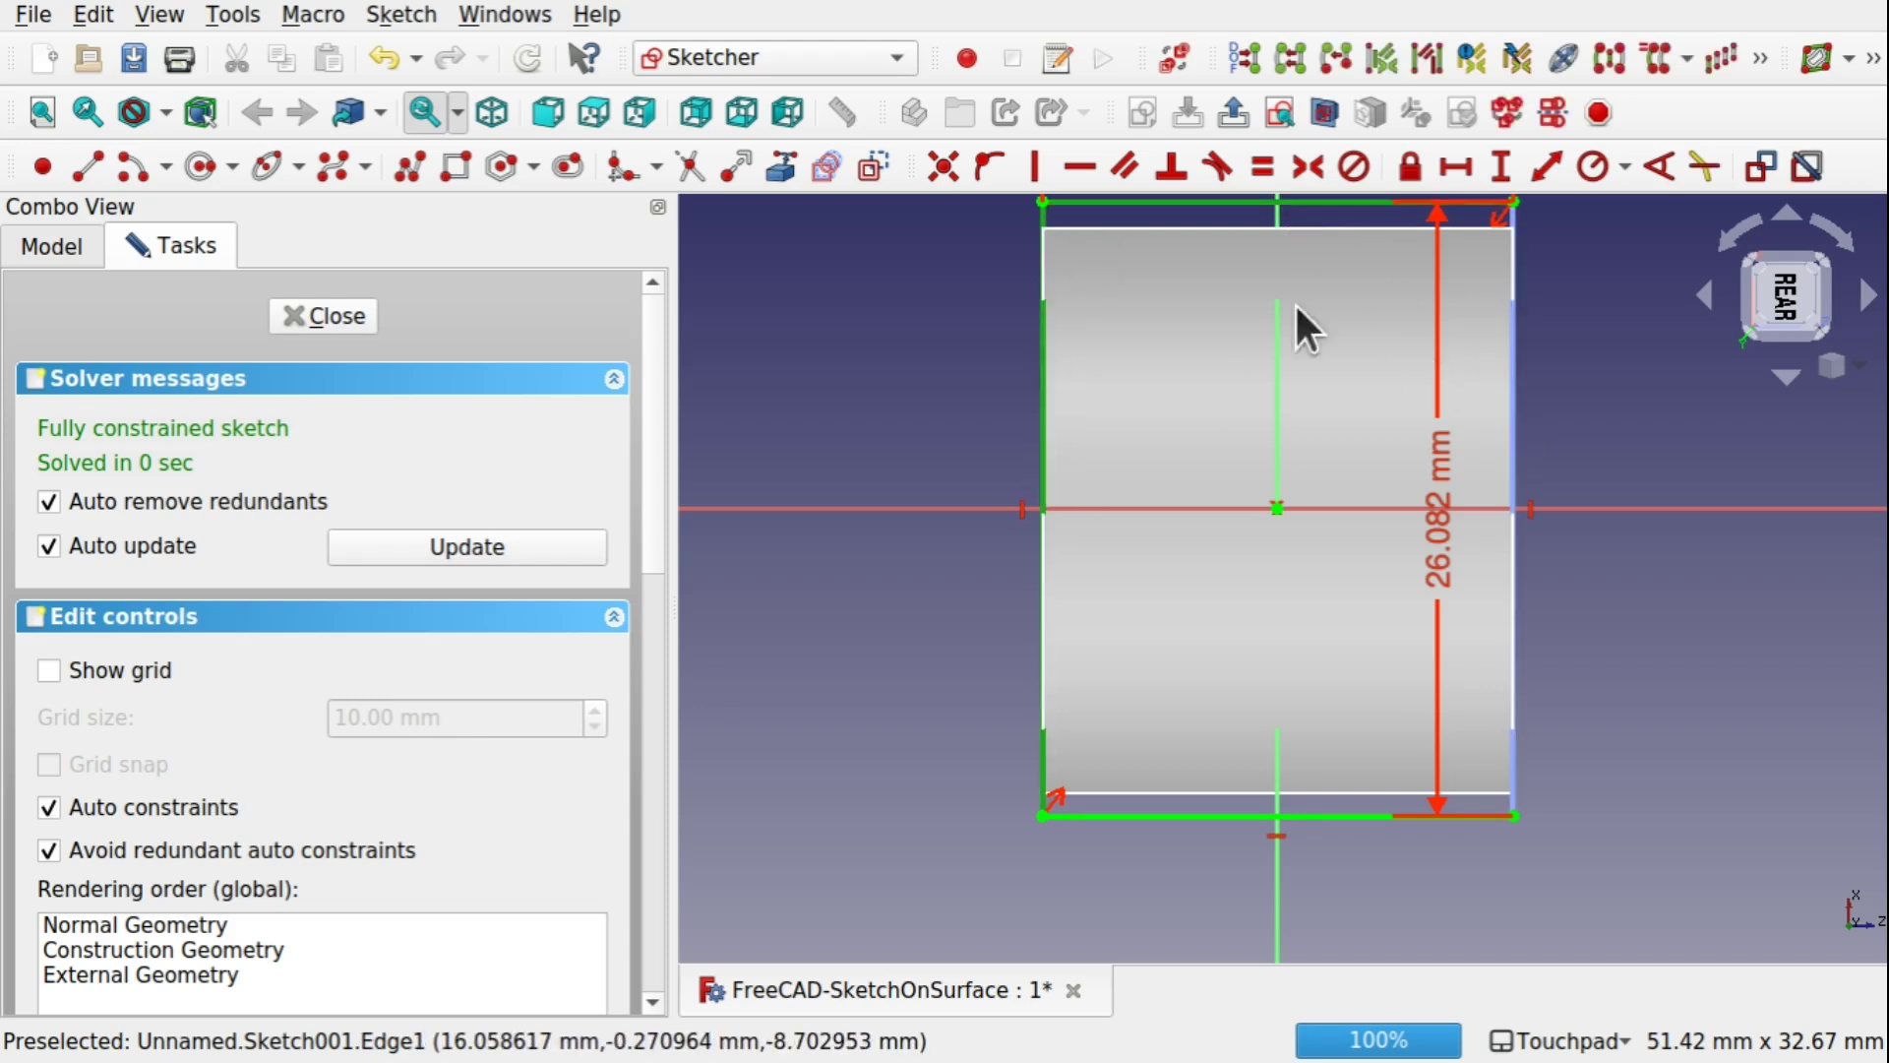
pyautogui.click(1284, 815)
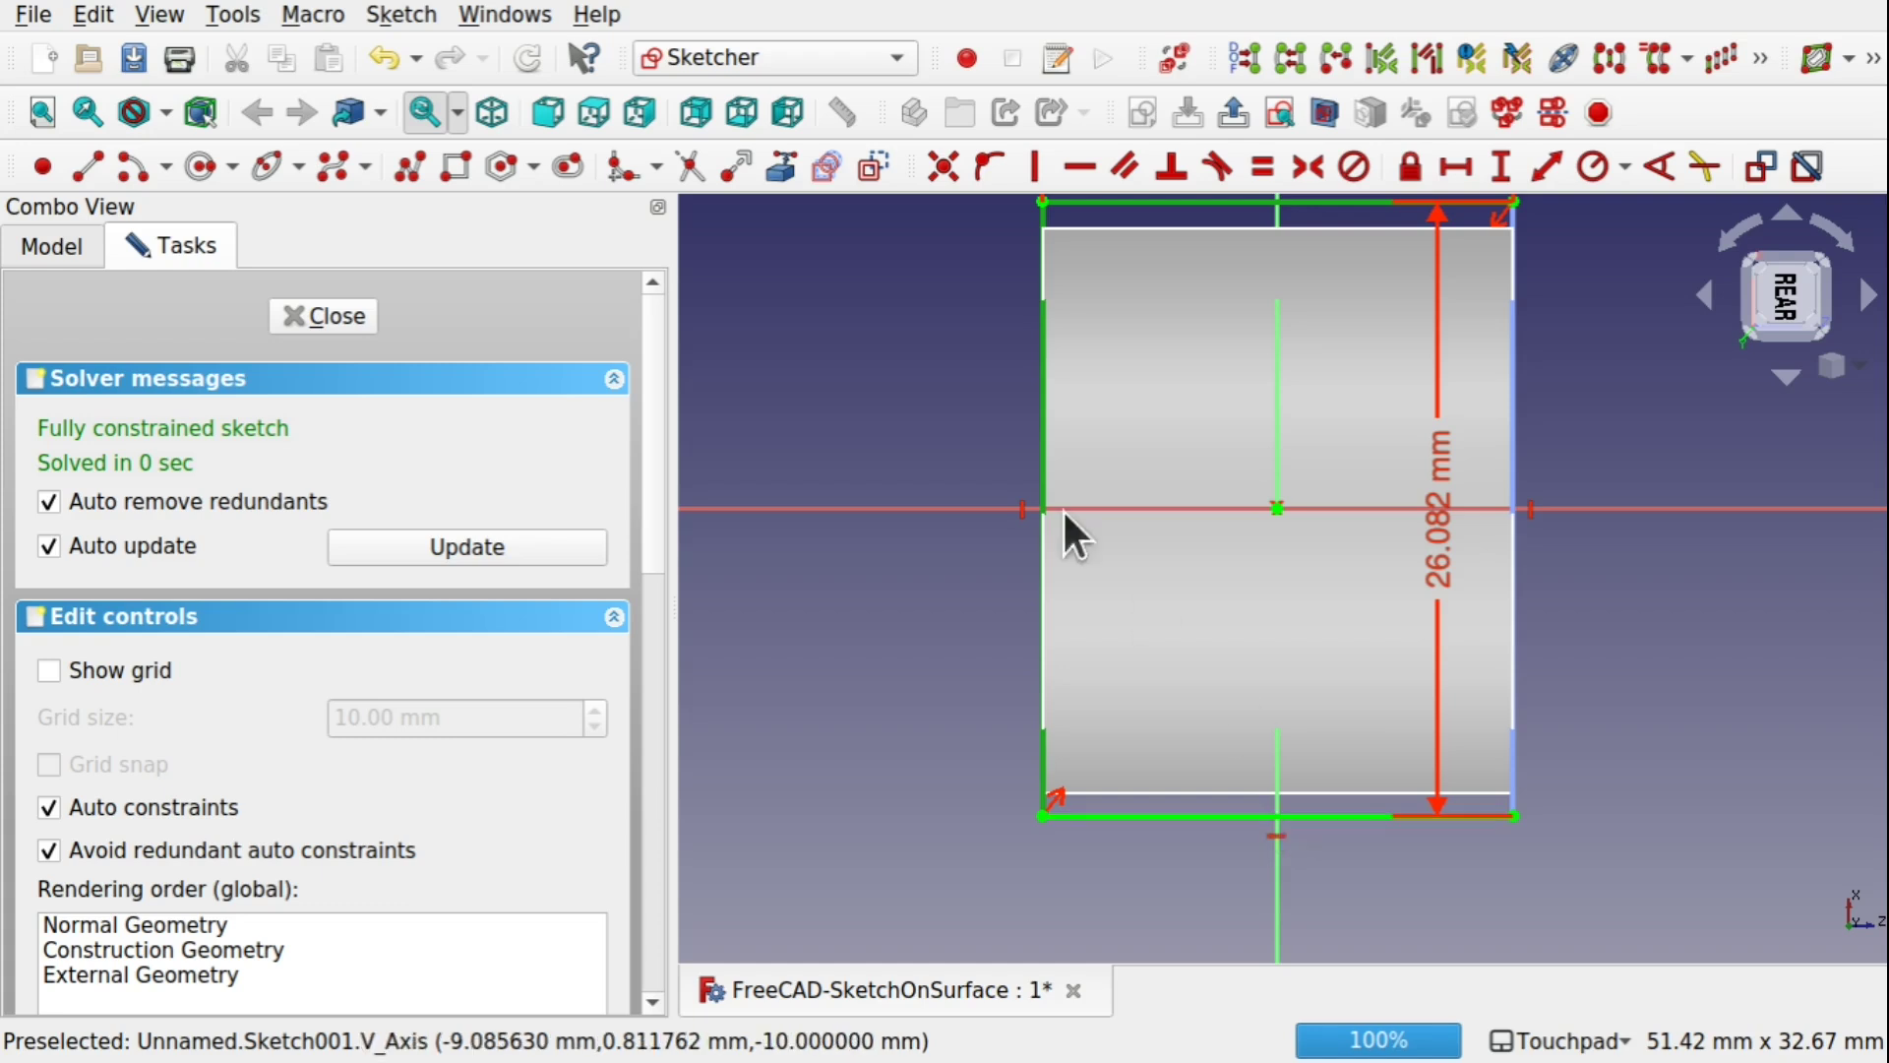
pyautogui.click(879, 163)
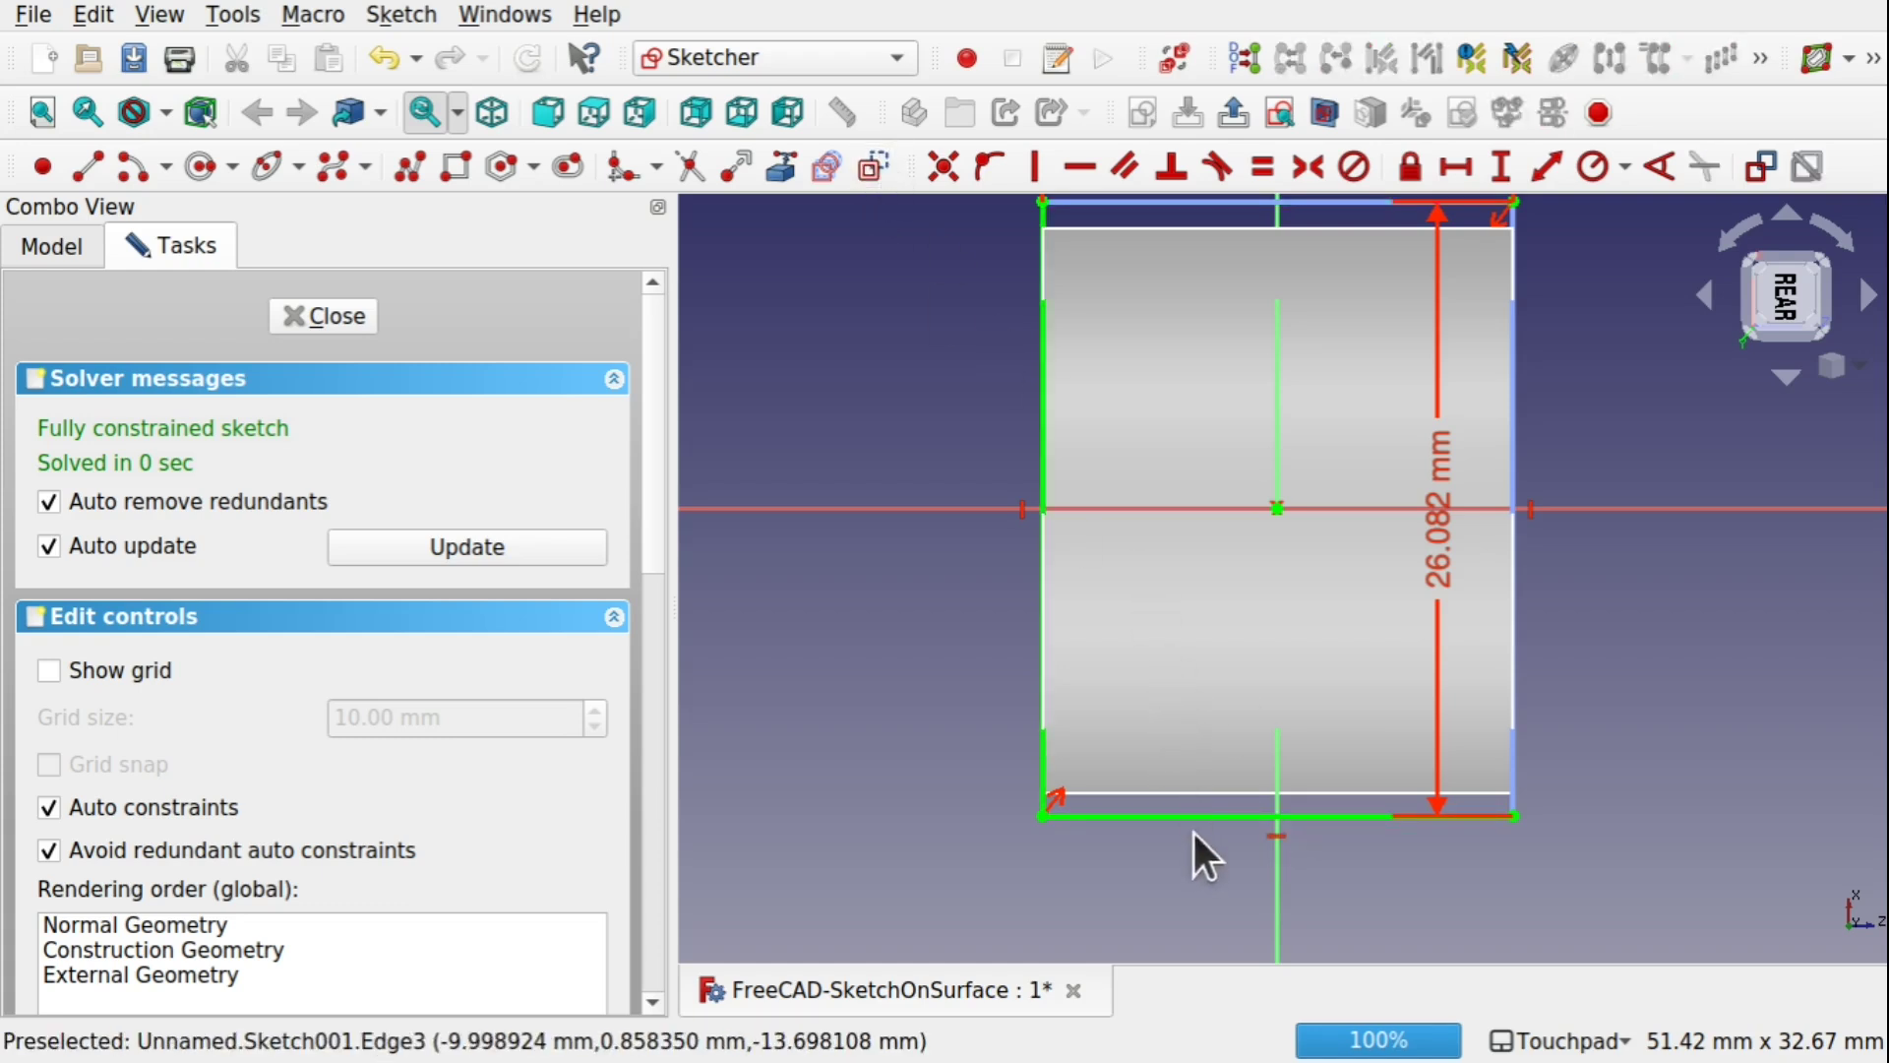
pyautogui.click(867, 163)
pyautogui.click(348, 315)
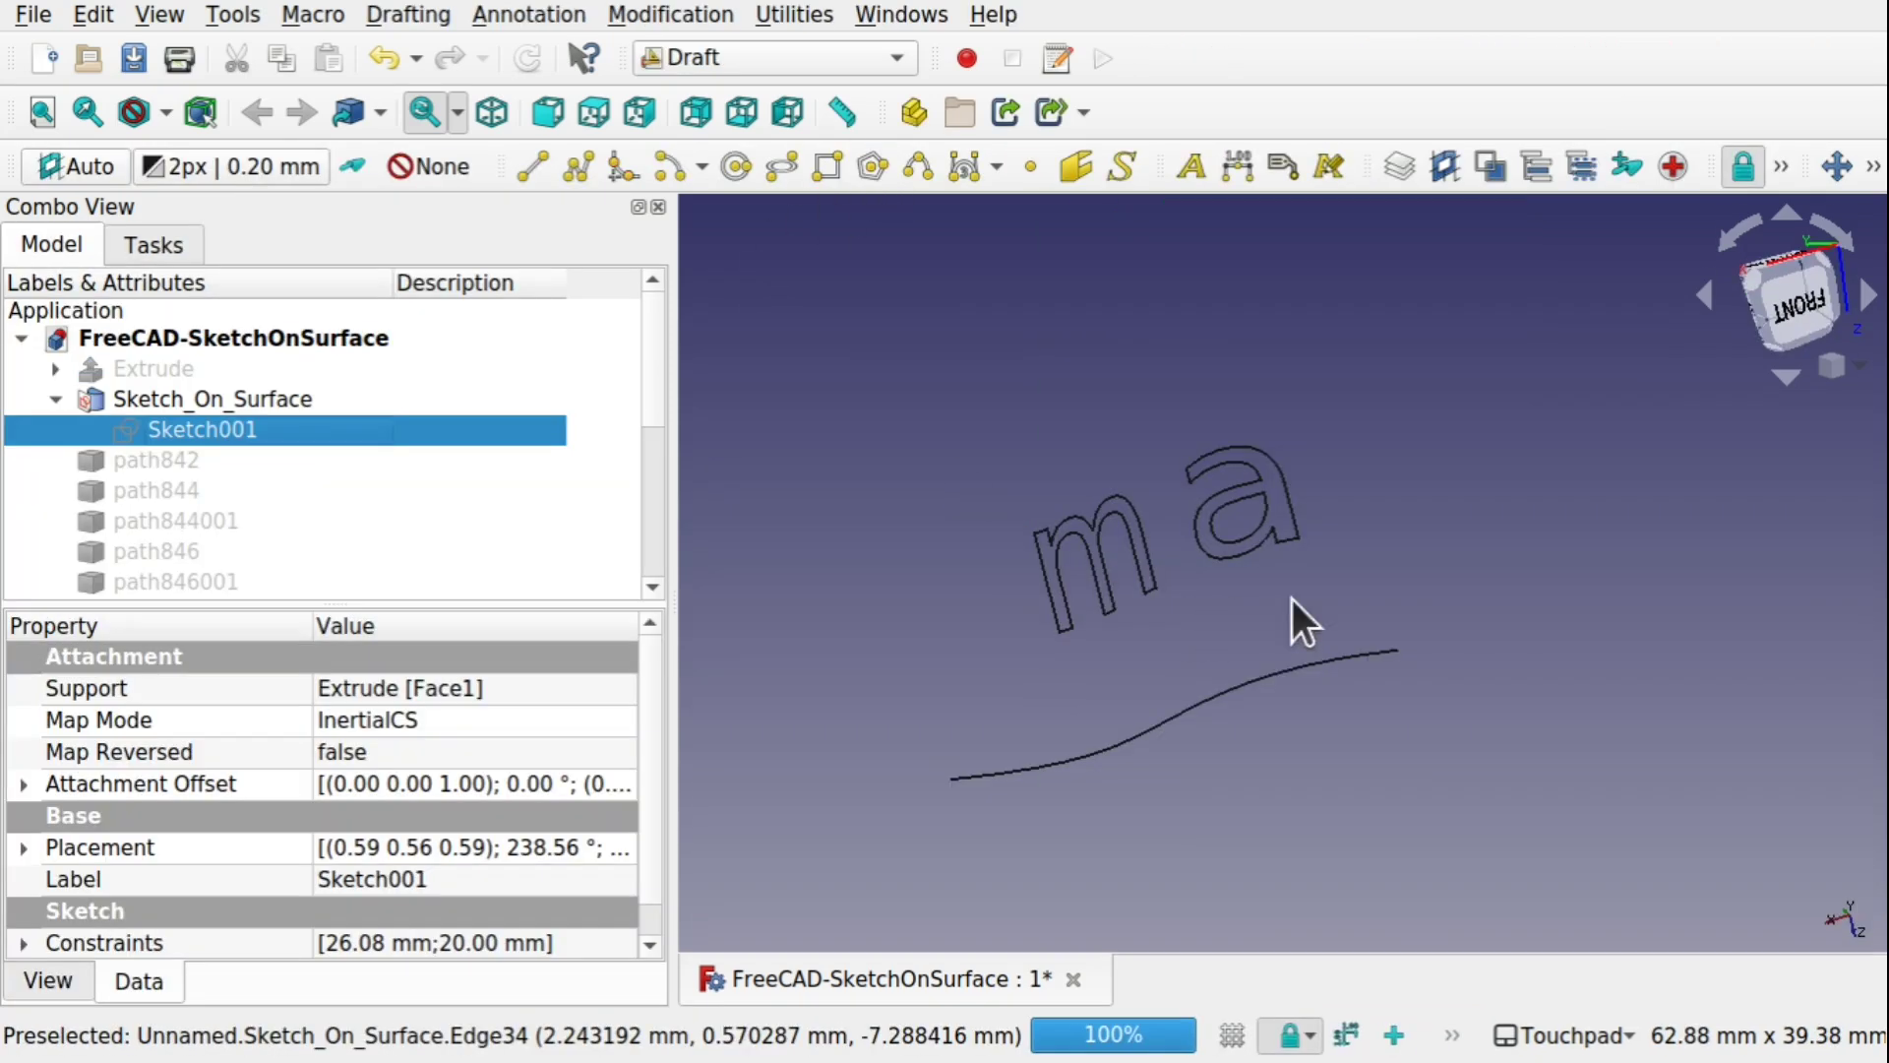
# Step: Edit Sketch001 again to turn its left 26.082 mm edge into construction geometry, close it and check the mapped letters
pyautogui.keyDown('alt'); pyautogui.moveTo(1291, 599); pyautogui.dragTo(1232, 558); pyautogui.keyUp('alt')
pyautogui.click(936, 573)
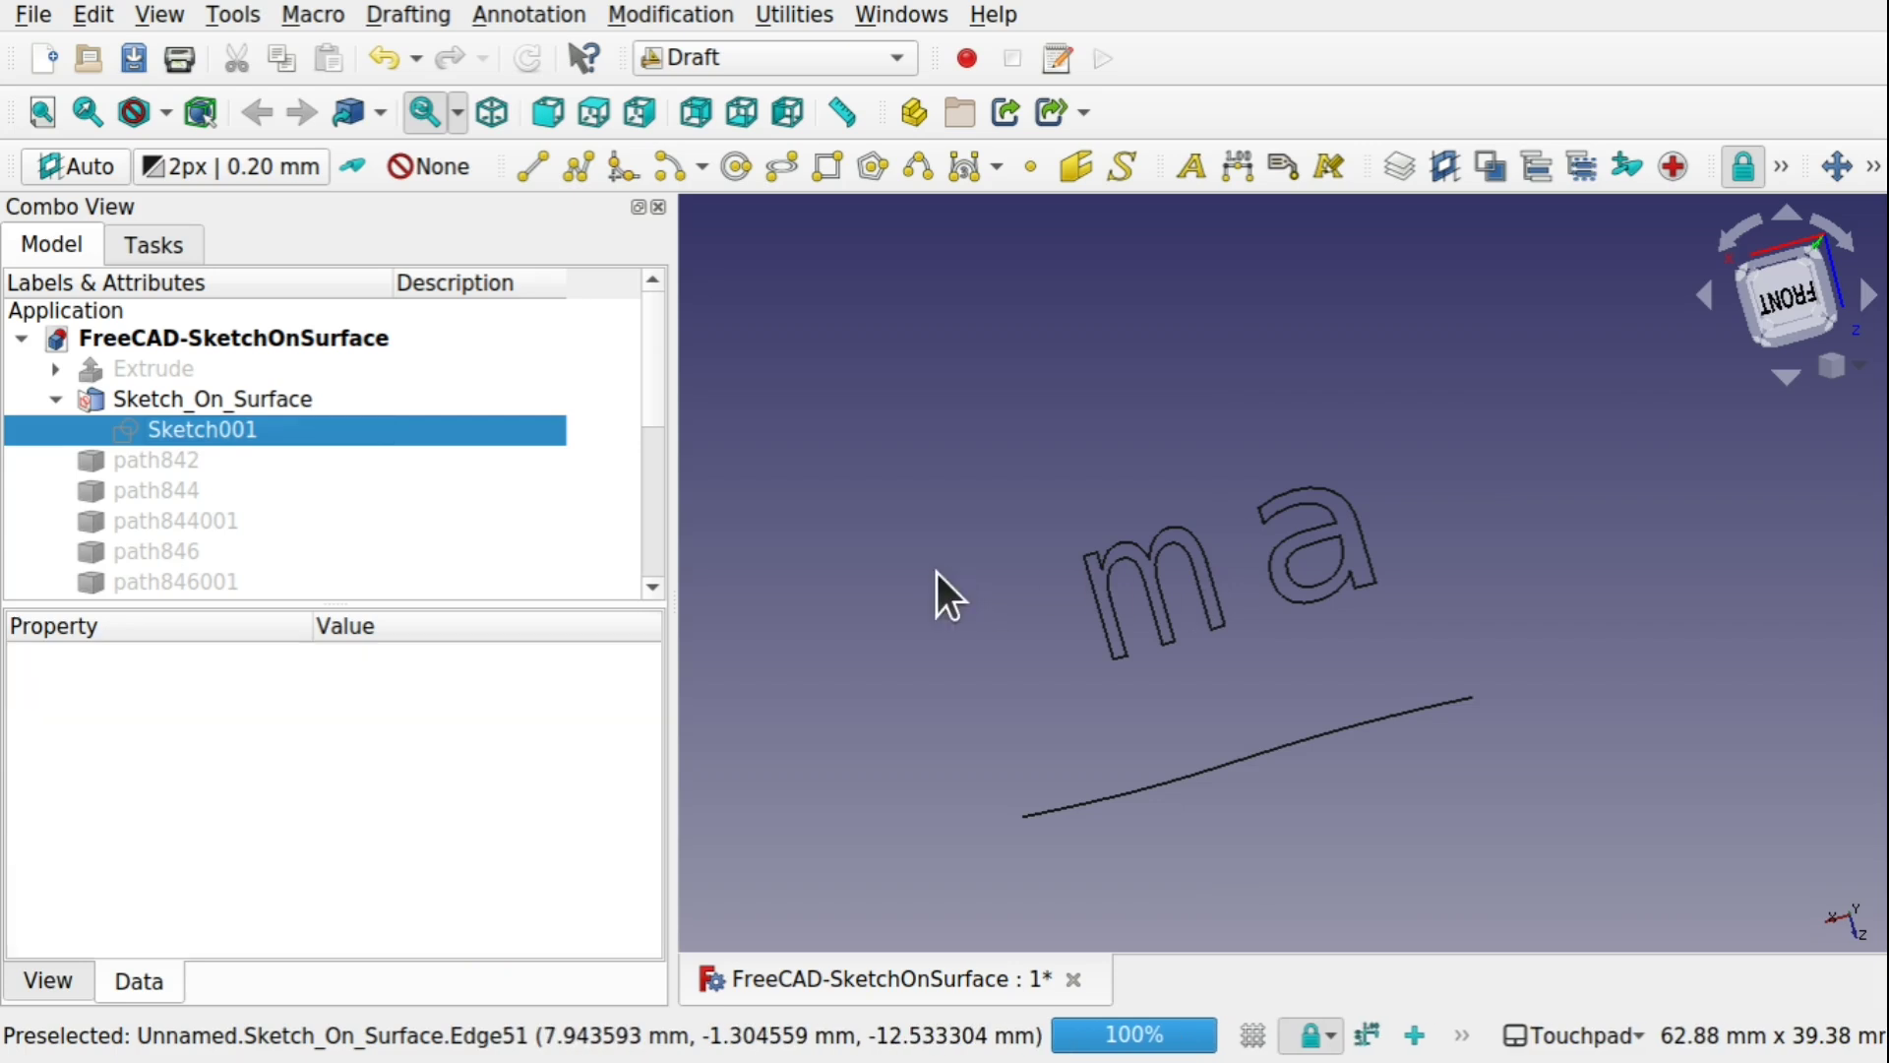
pyautogui.click(1145, 789)
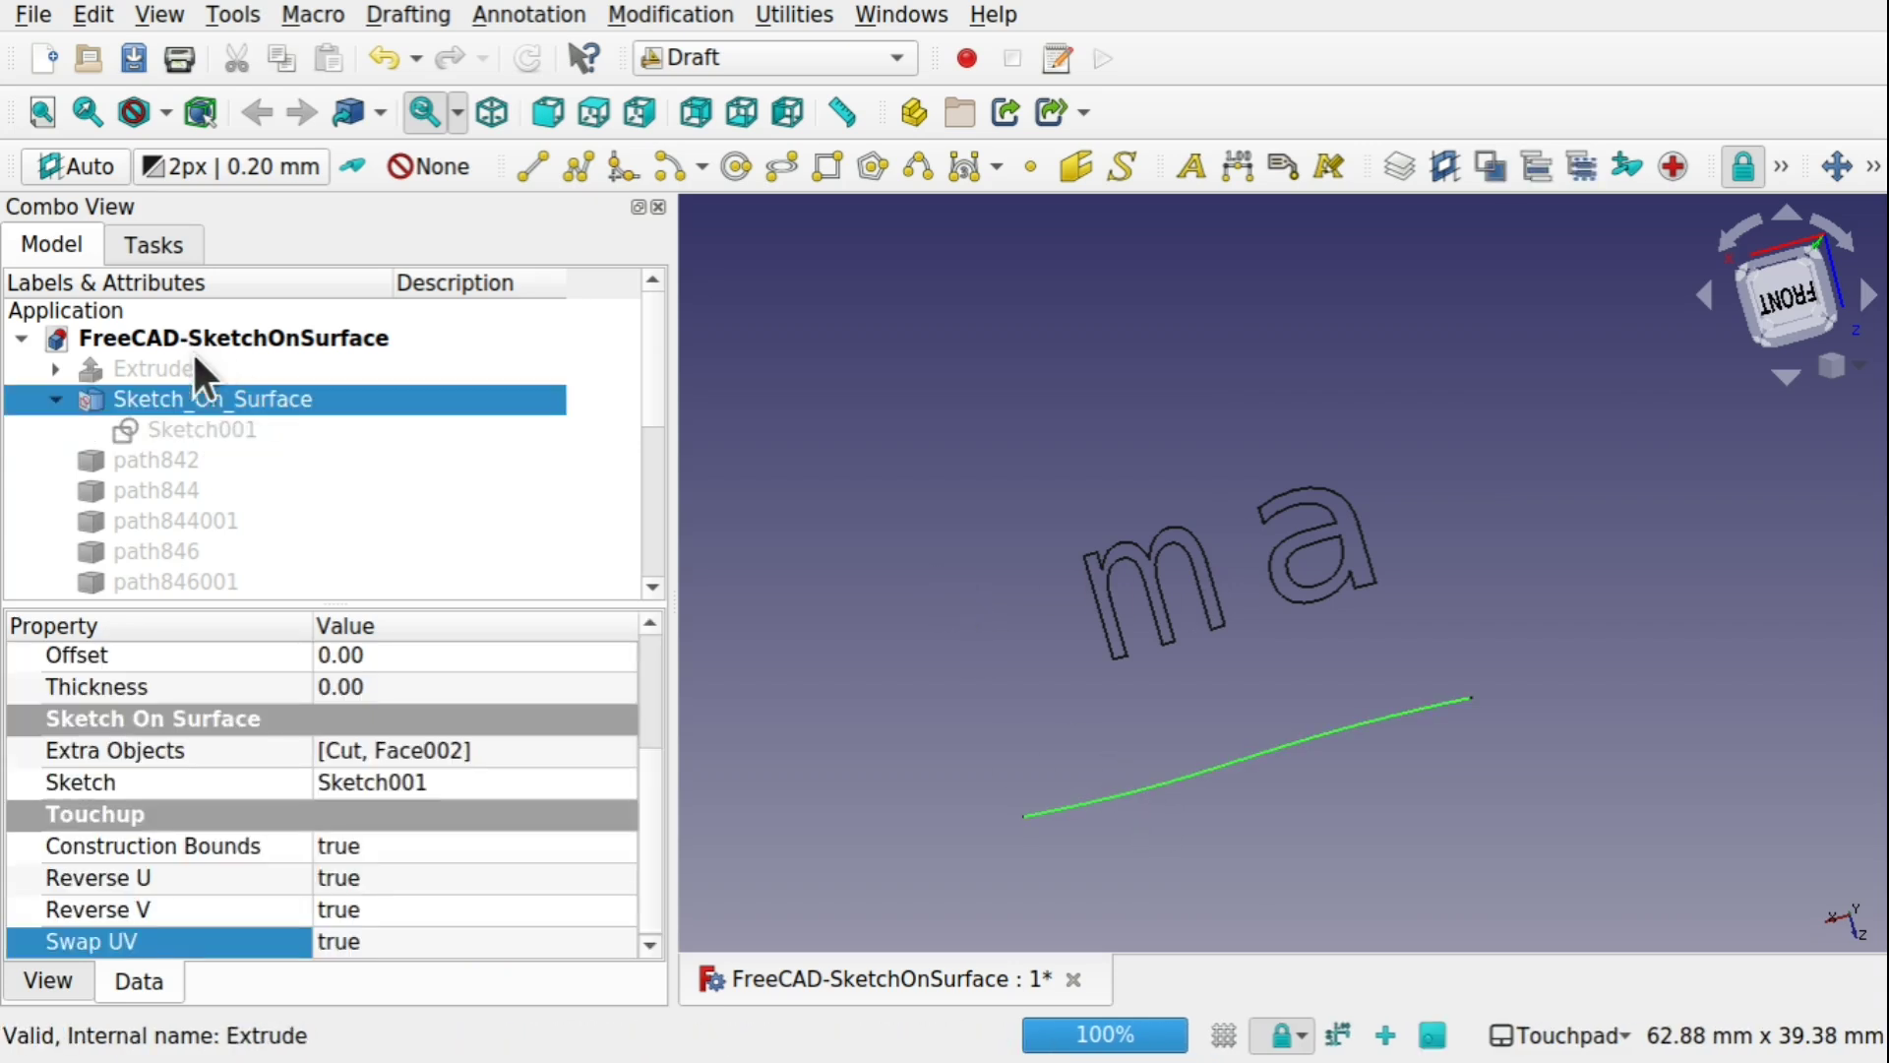
pyautogui.doubleClick(224, 429)
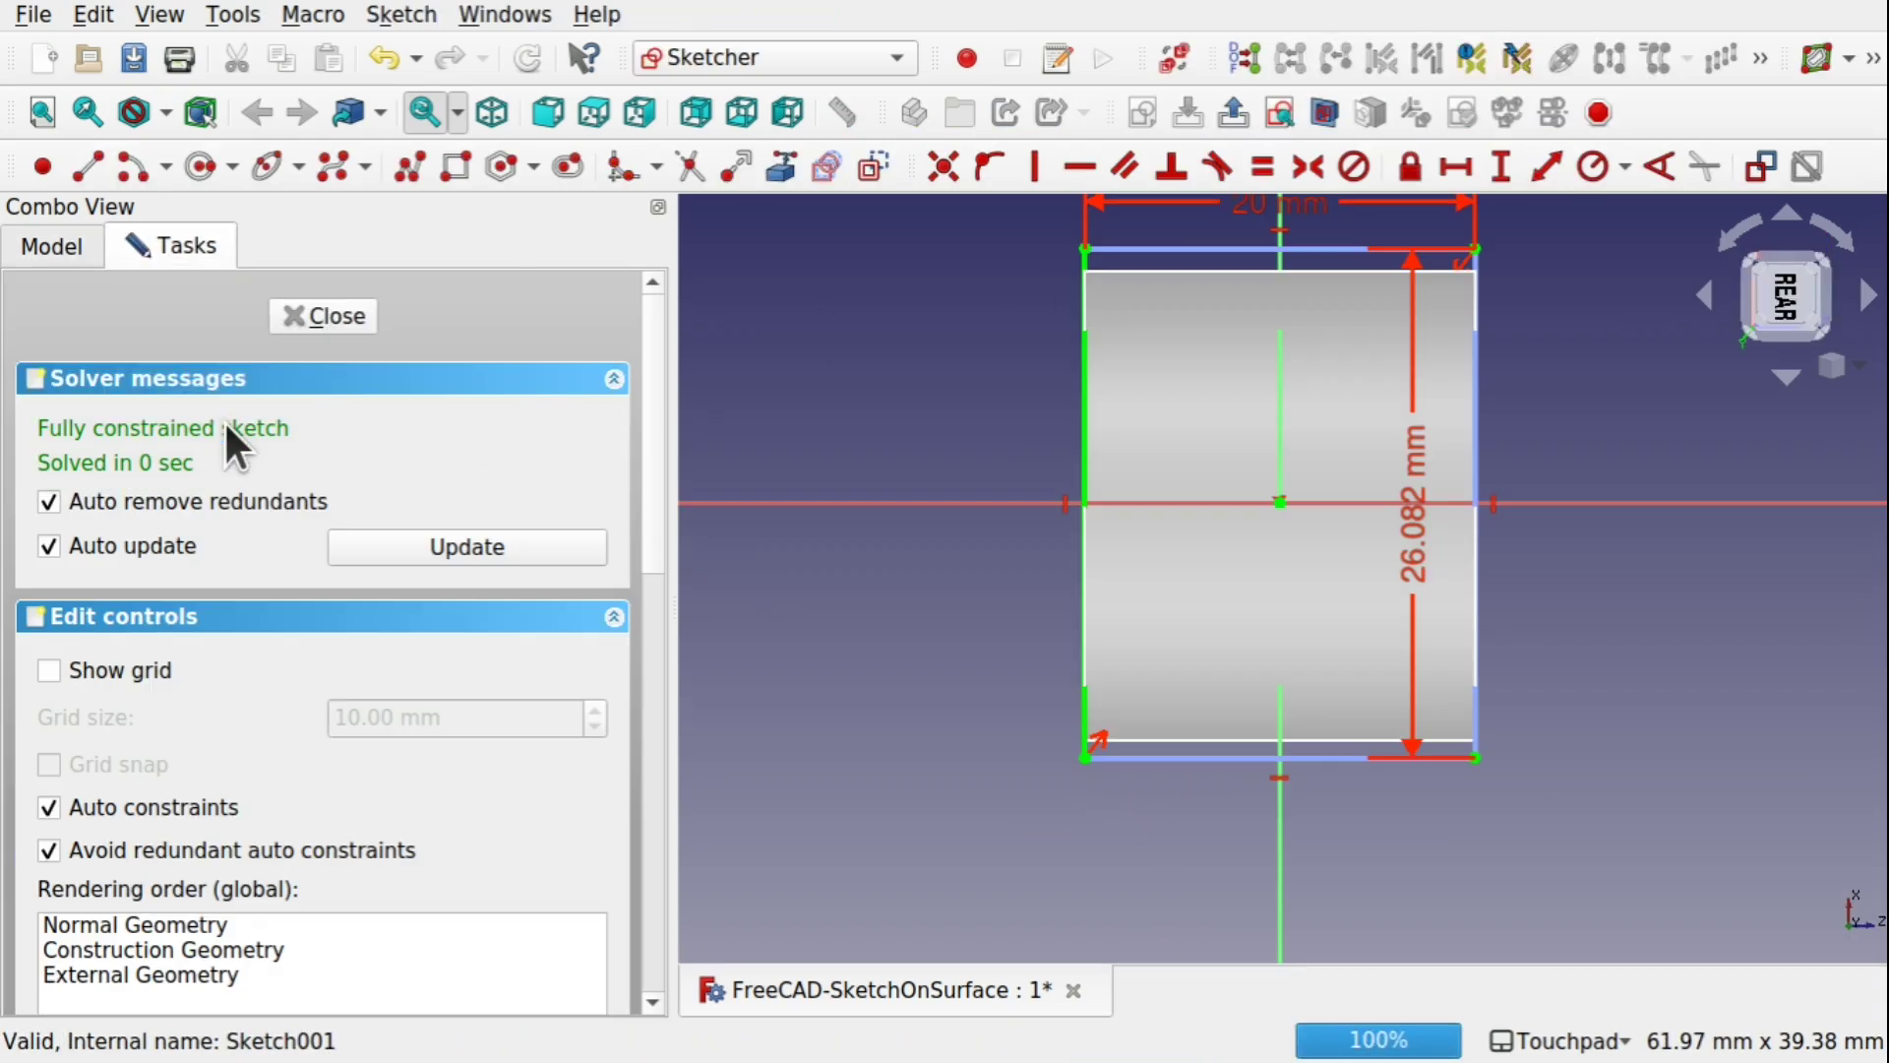
pyautogui.click(1085, 723)
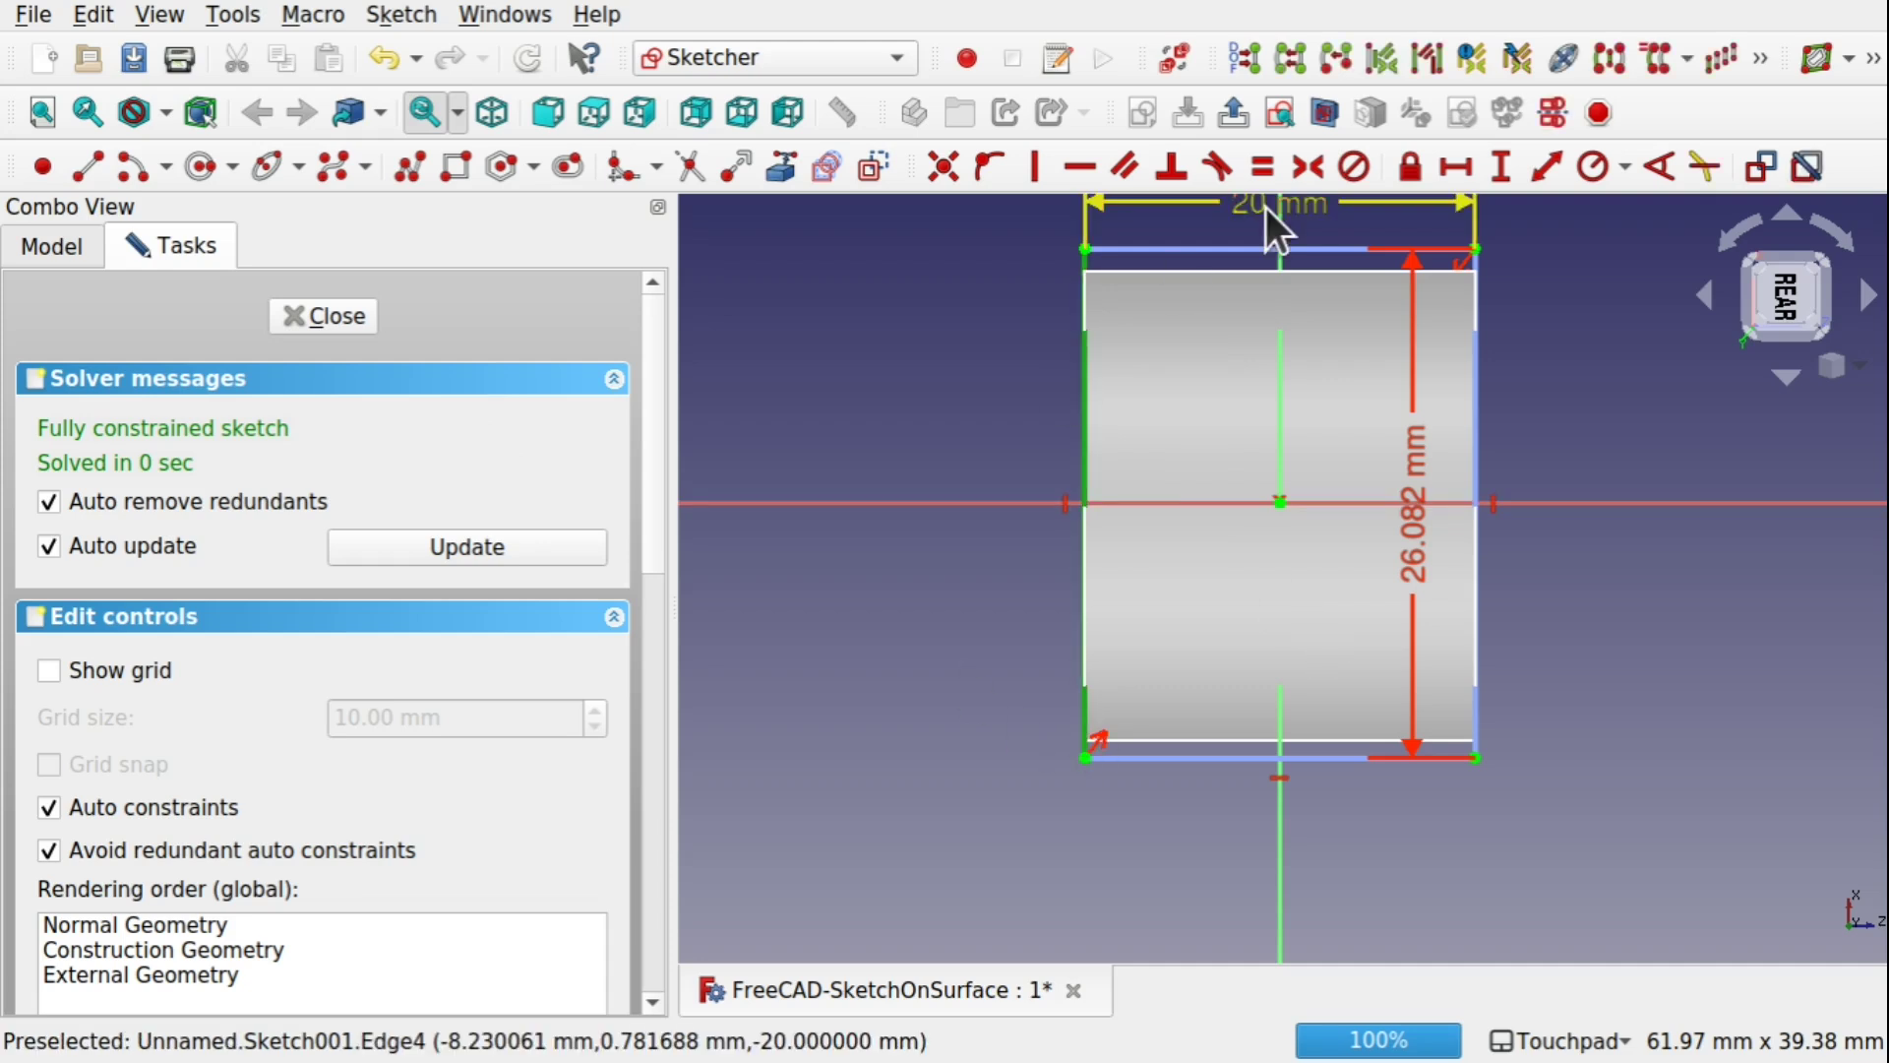
pyautogui.click(873, 165)
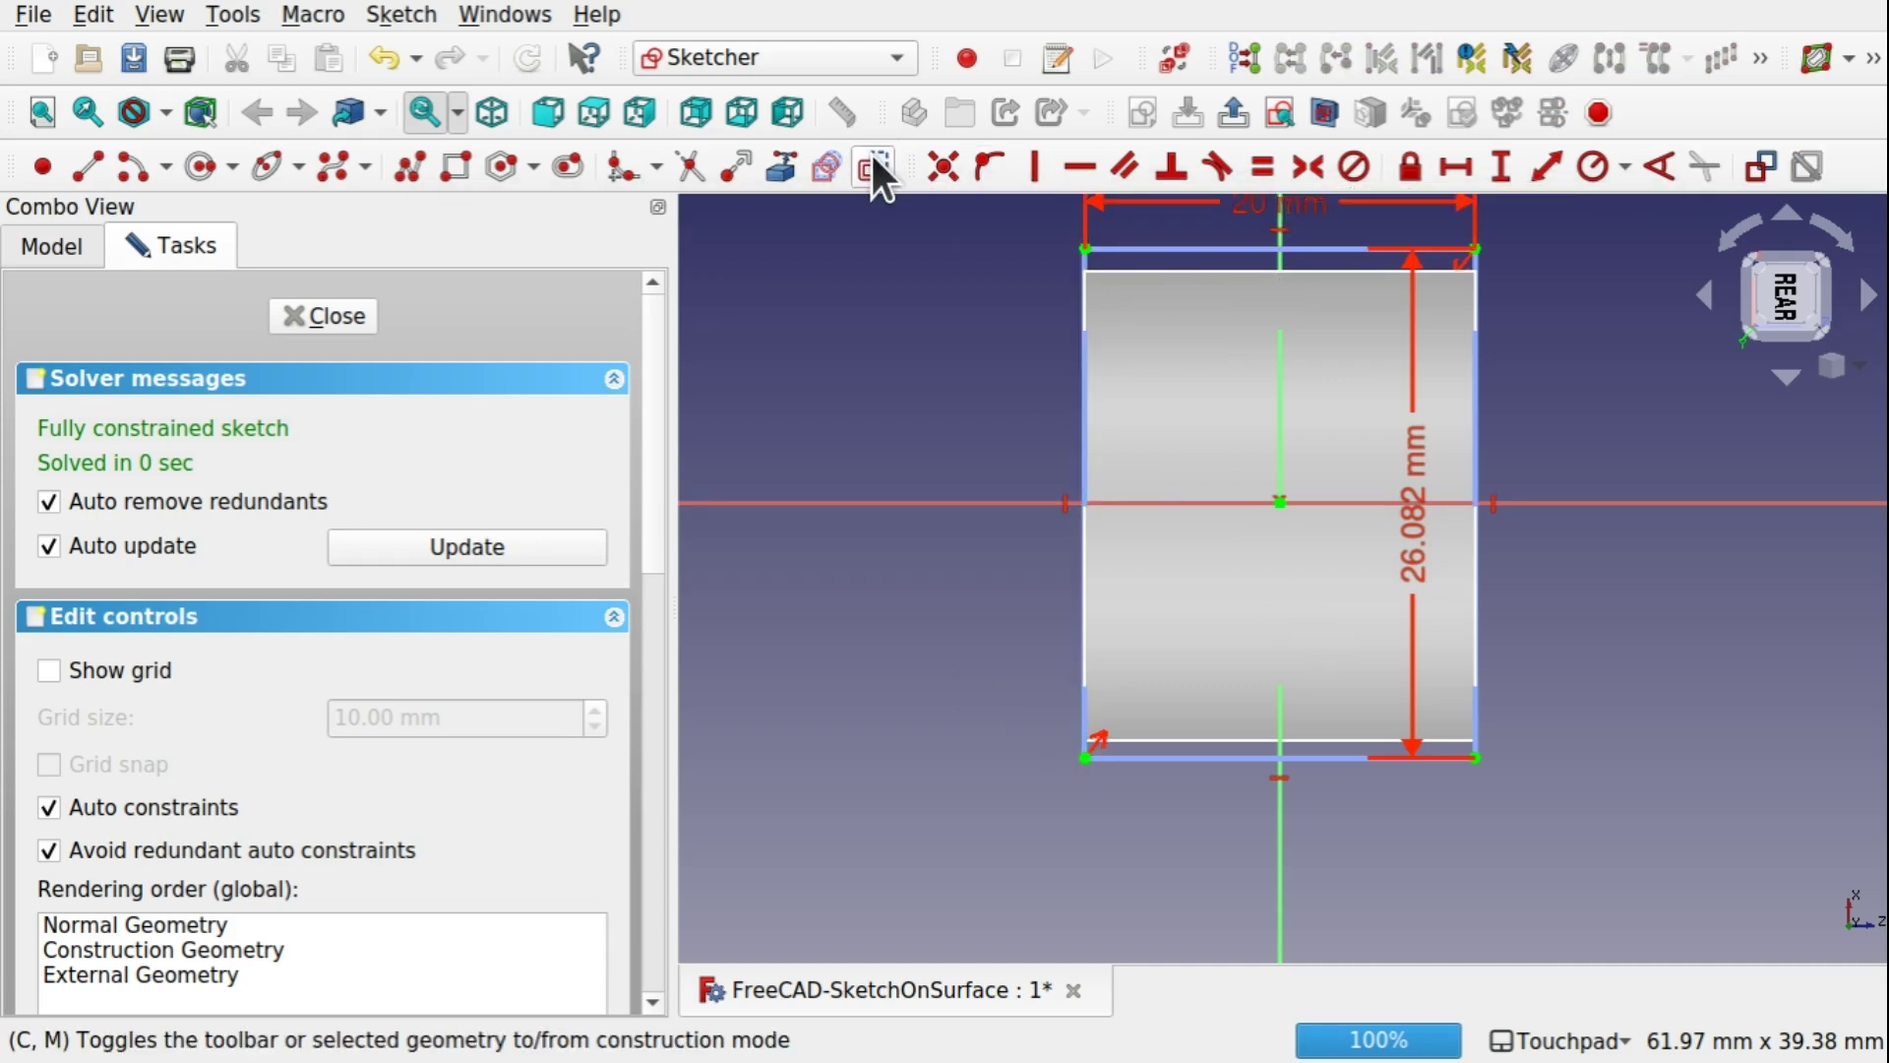
pyautogui.click(324, 316)
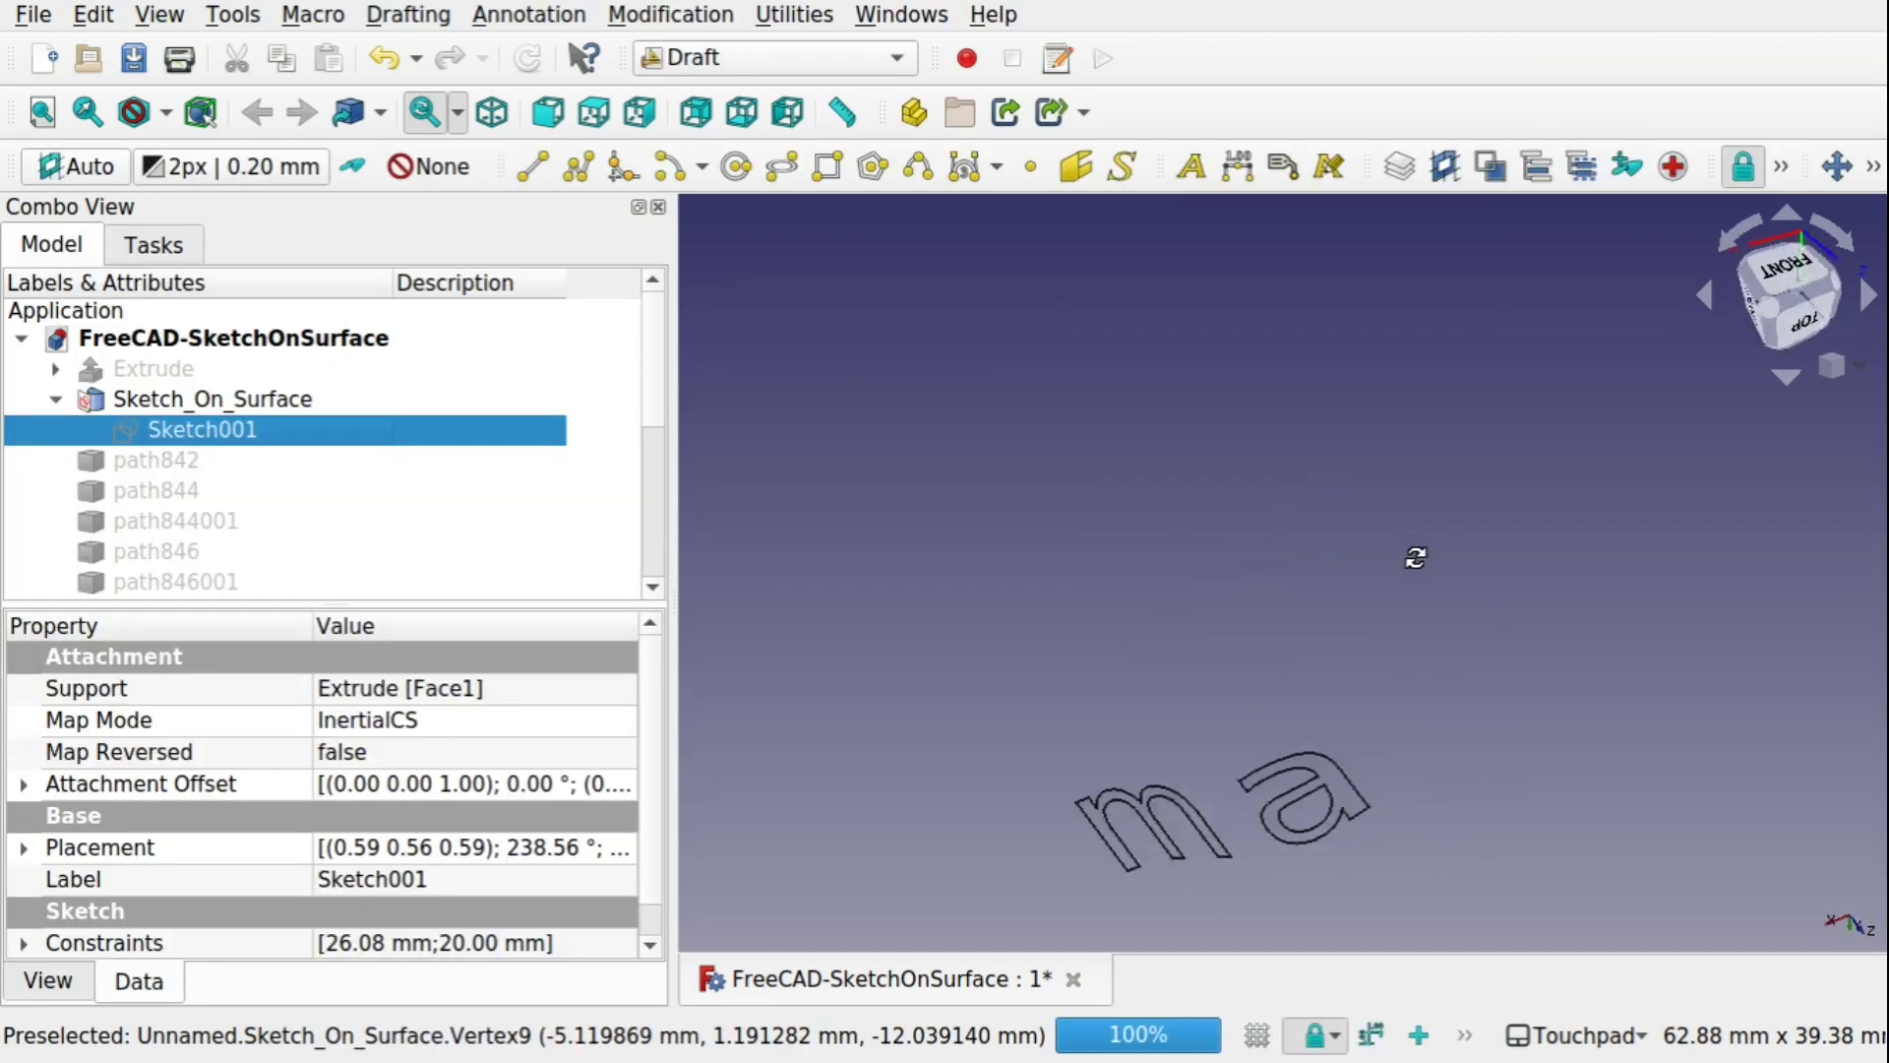
pyautogui.keyDown('shift'); pyautogui.moveTo(1415, 558); pyautogui.dragTo(1413, 632); pyautogui.keyUp('shift')
pyautogui.keyDown('shift'); pyautogui.moveTo(1146, 612); pyautogui.dragTo(1109, 452); pyautogui.keyUp('shift')
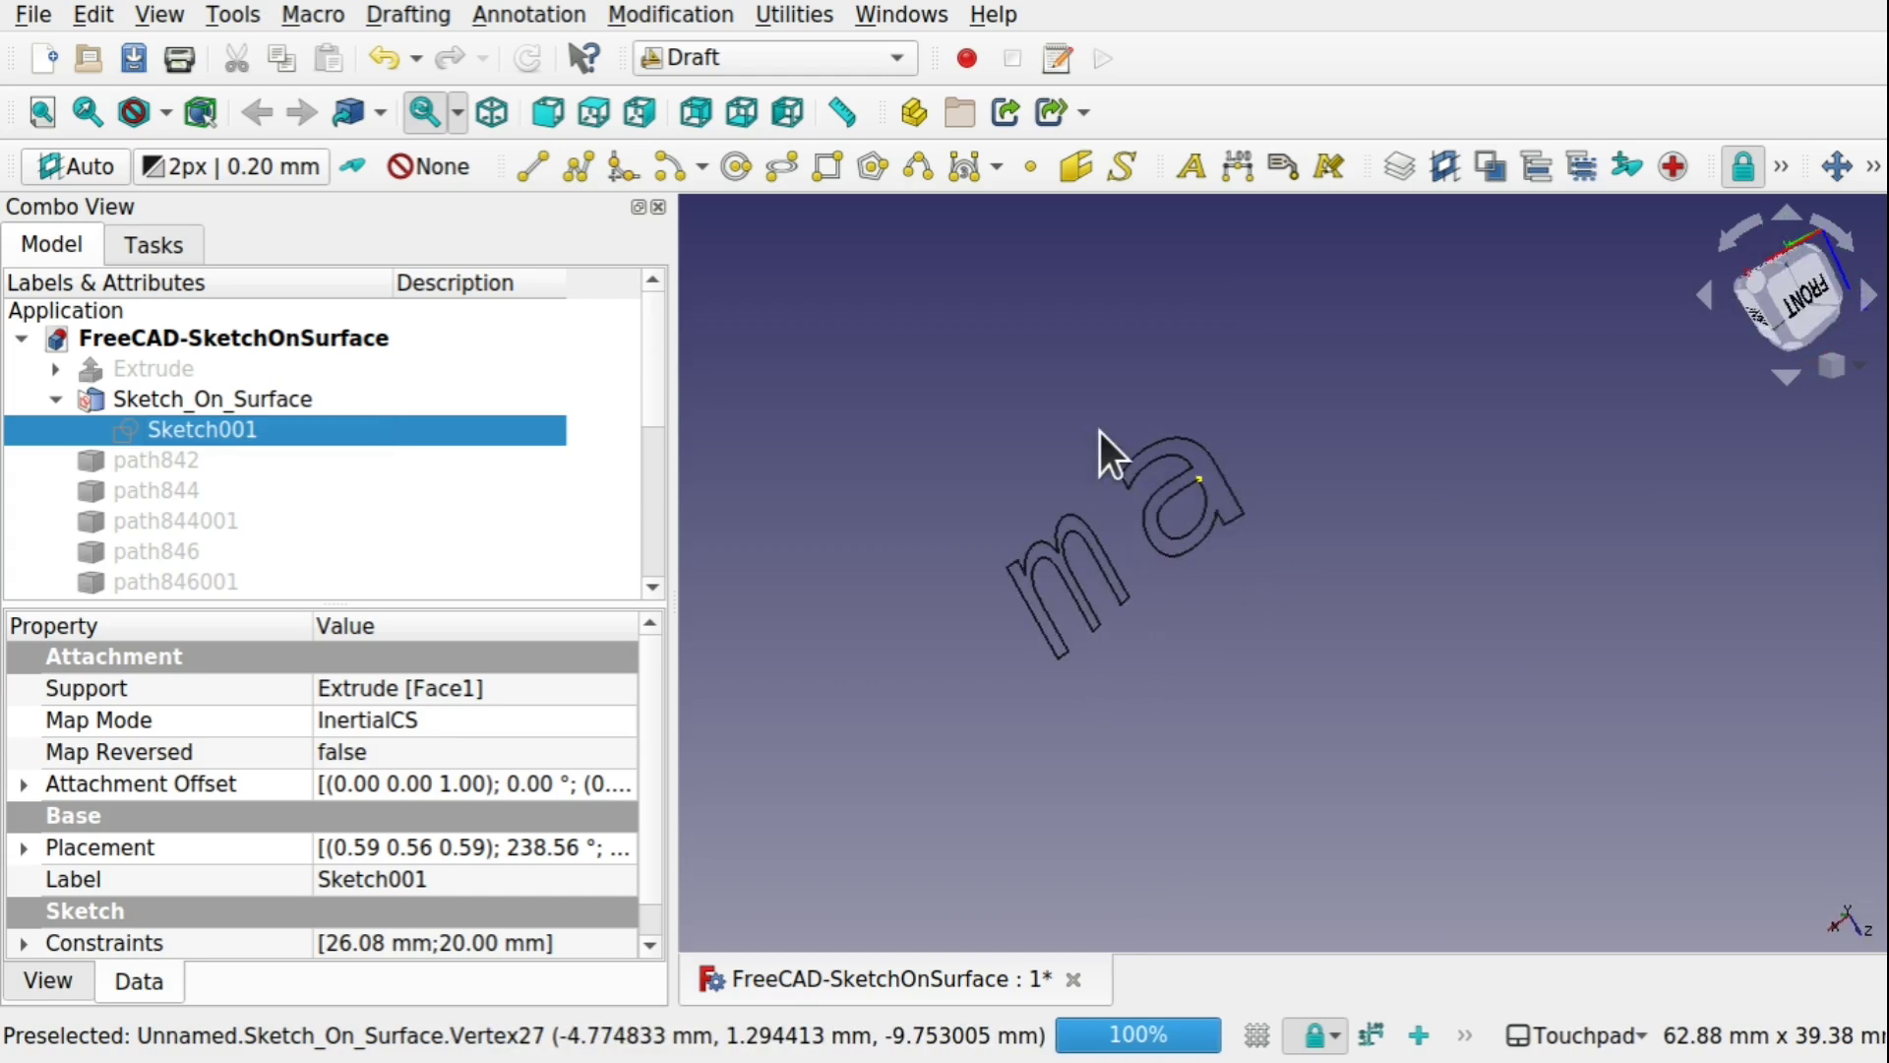
# Step: Set the Fill Faces property of Sketch_On_Surface to true and check the filled letters
pyautogui.click(286, 402)
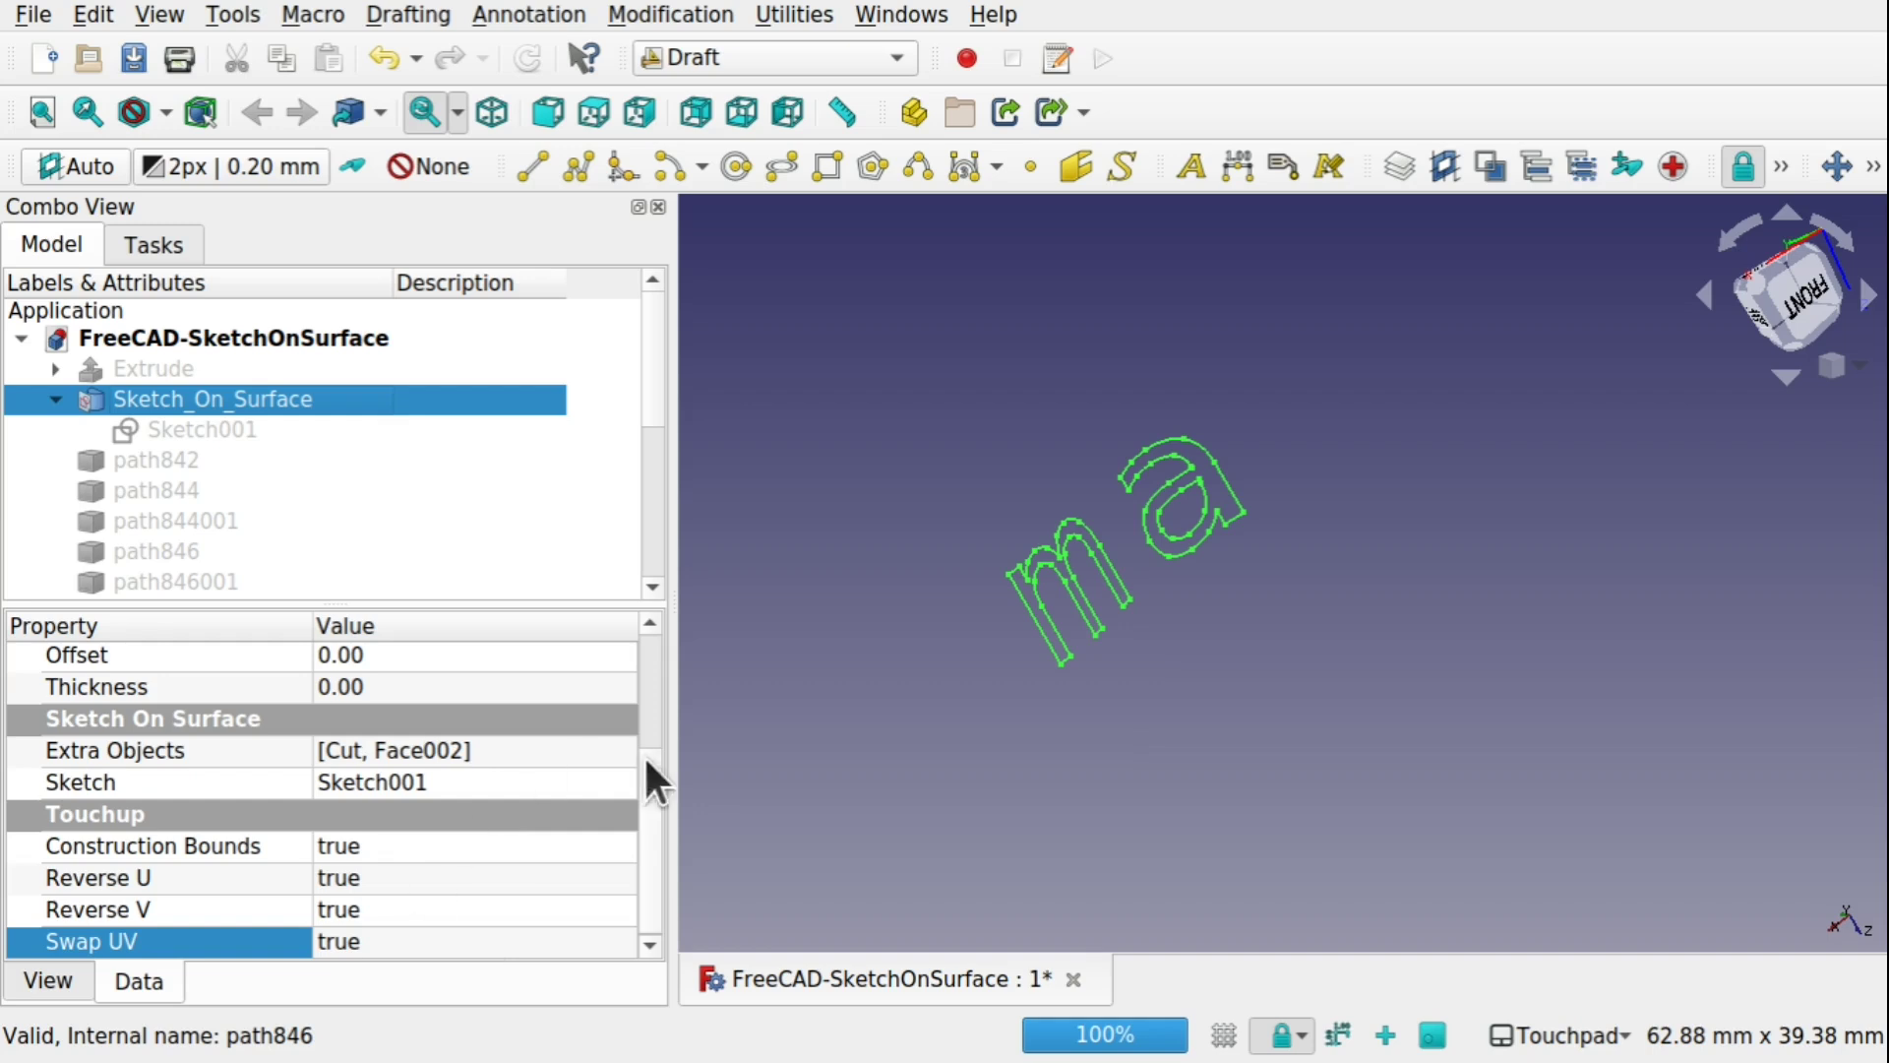
pyautogui.moveTo(645, 799); pyautogui.dragTo(632, 723)
pyautogui.click(386, 770)
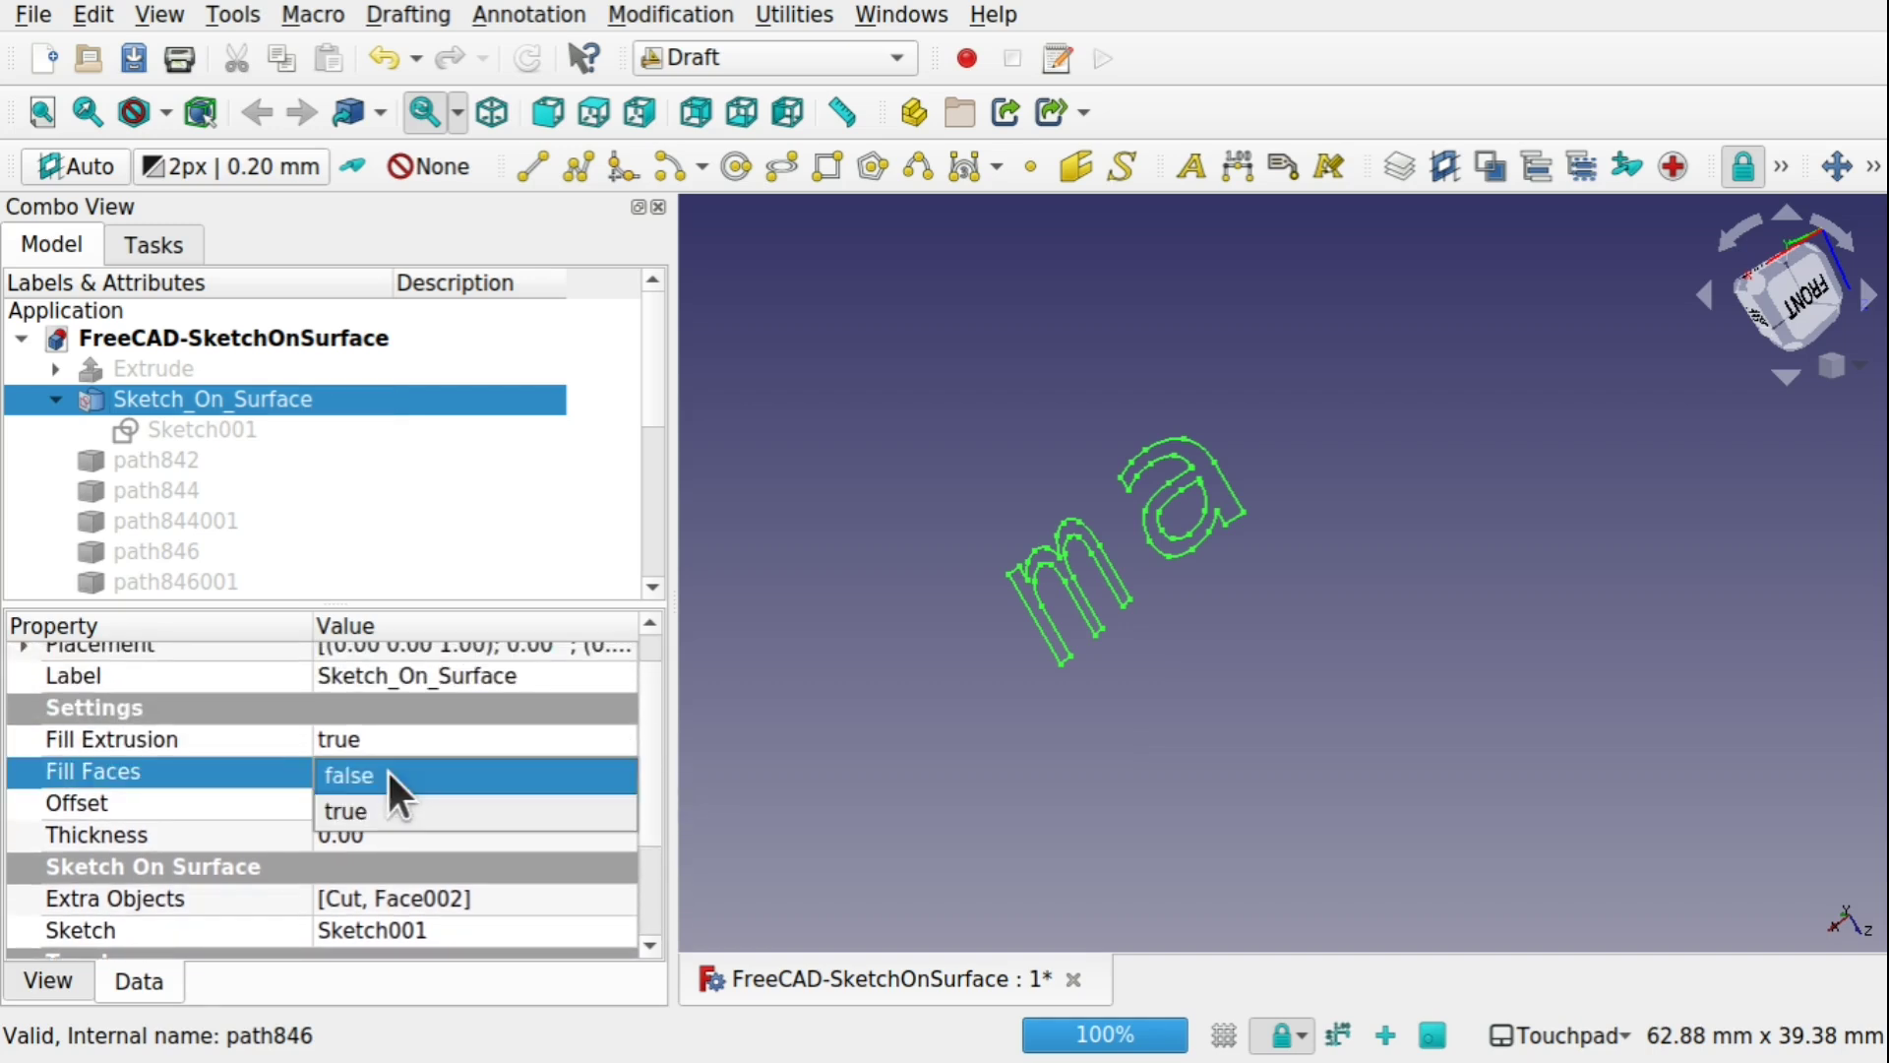
pyautogui.click(384, 811)
pyautogui.click(815, 763)
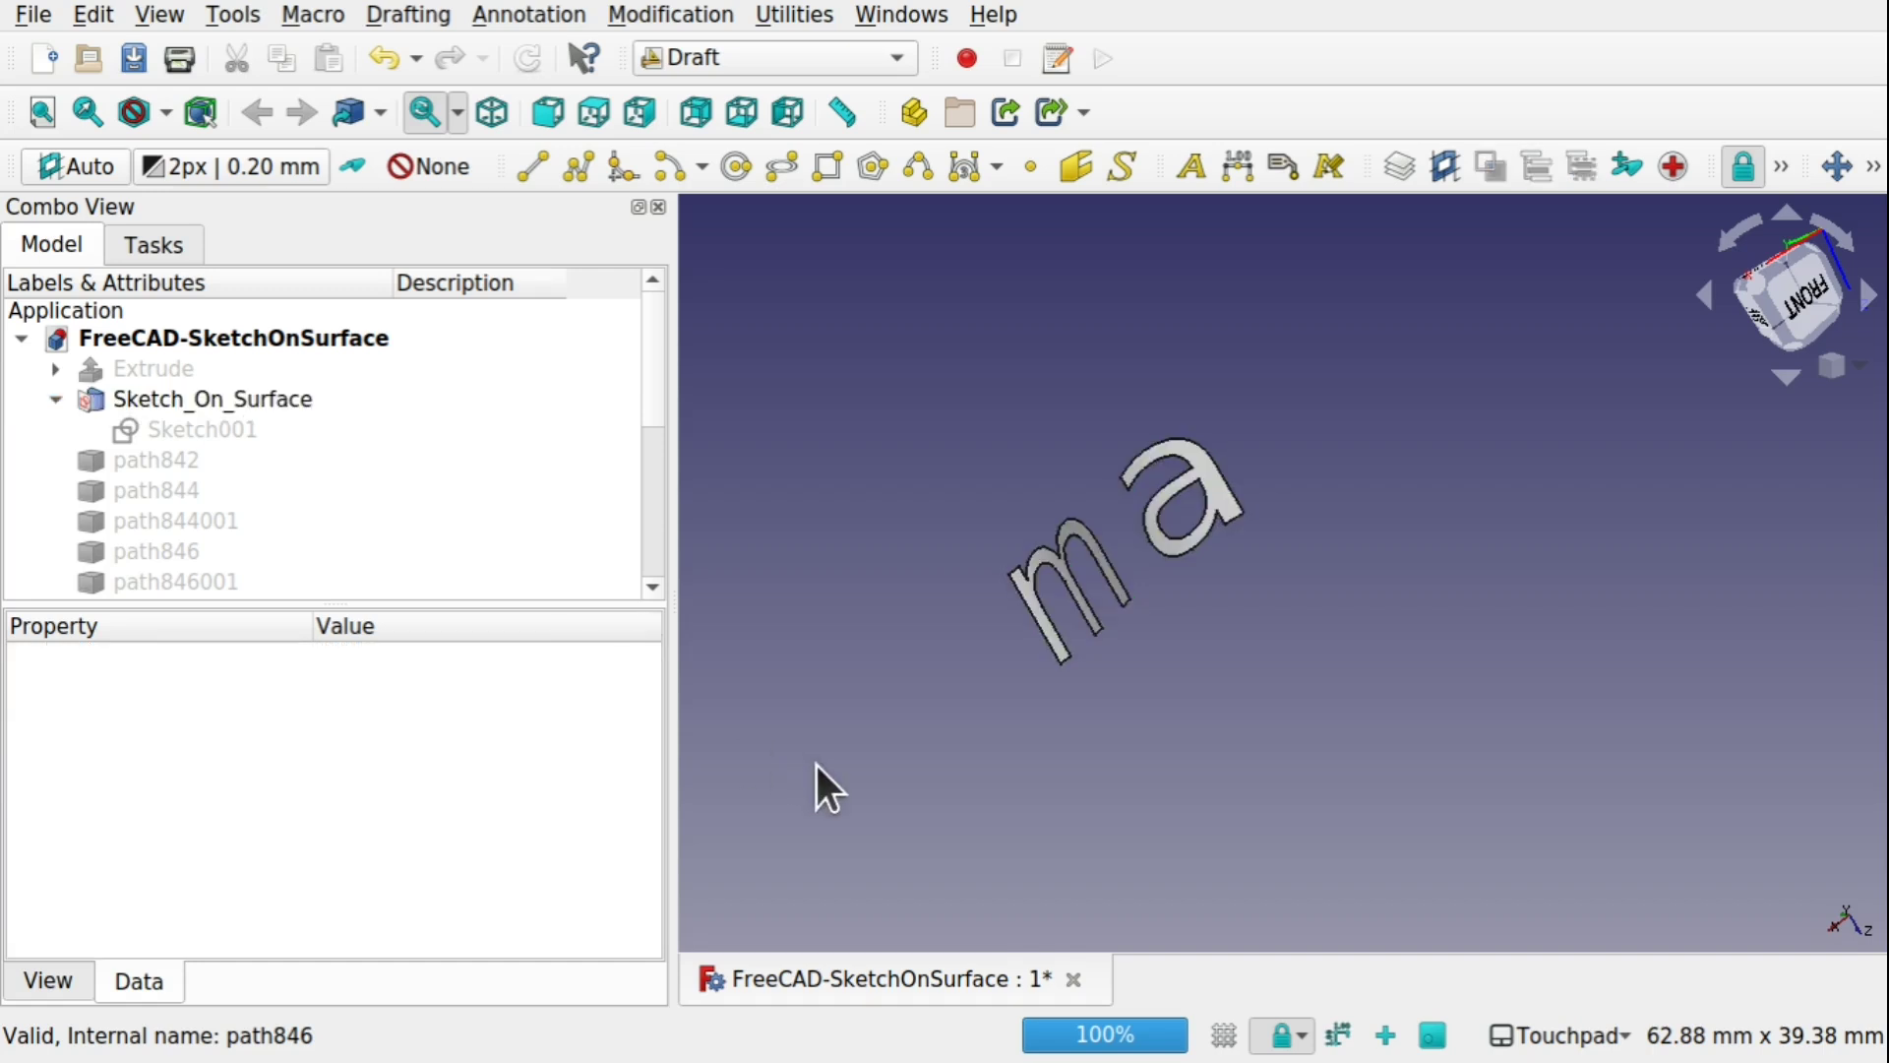
pyautogui.moveTo(1202, 544)
pyautogui.keyDown('alt'); pyautogui.mouseDown()
pyautogui.moveTo(1318, 684)
pyautogui.moveTo(1214, 616)
pyautogui.mouseUp(); pyautogui.keyUp('alt')
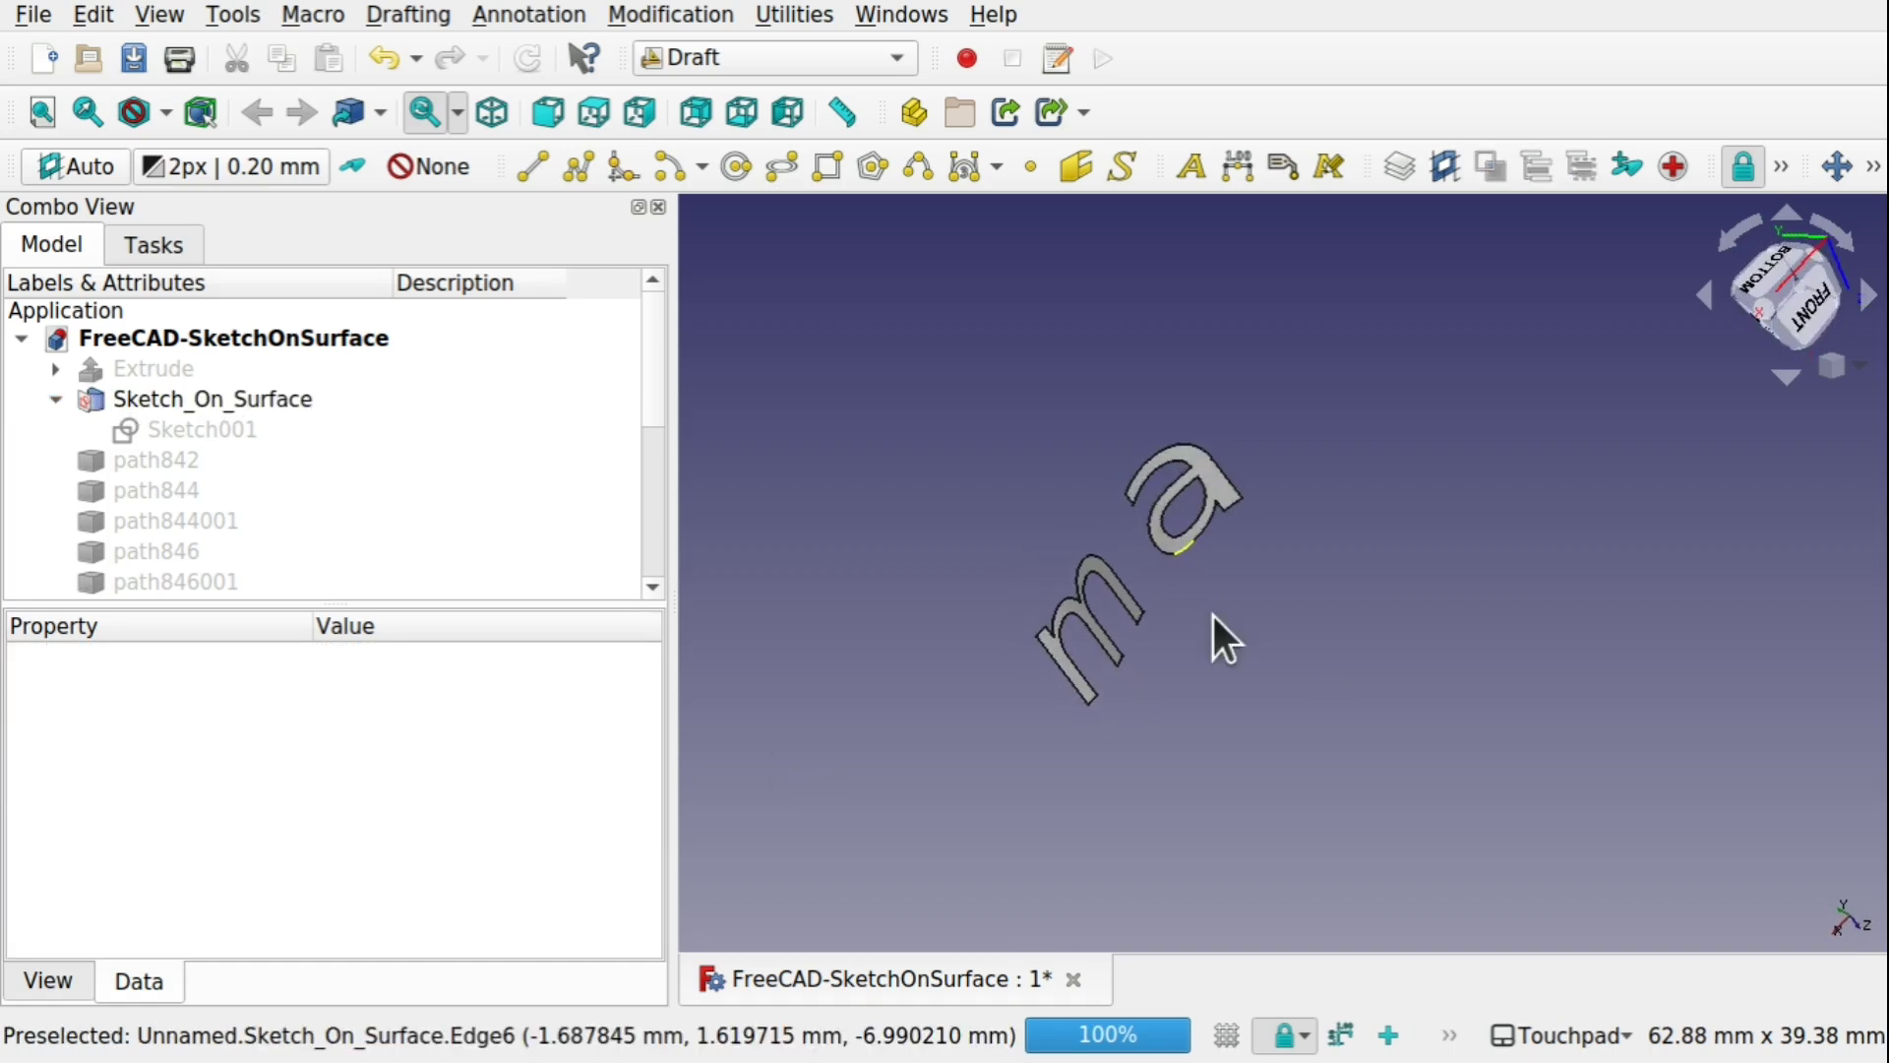
# Step: Set the Thickness property of Sketch_On_Surface to 2 and check the thickened letters from different angles
pyautogui.click(185, 398)
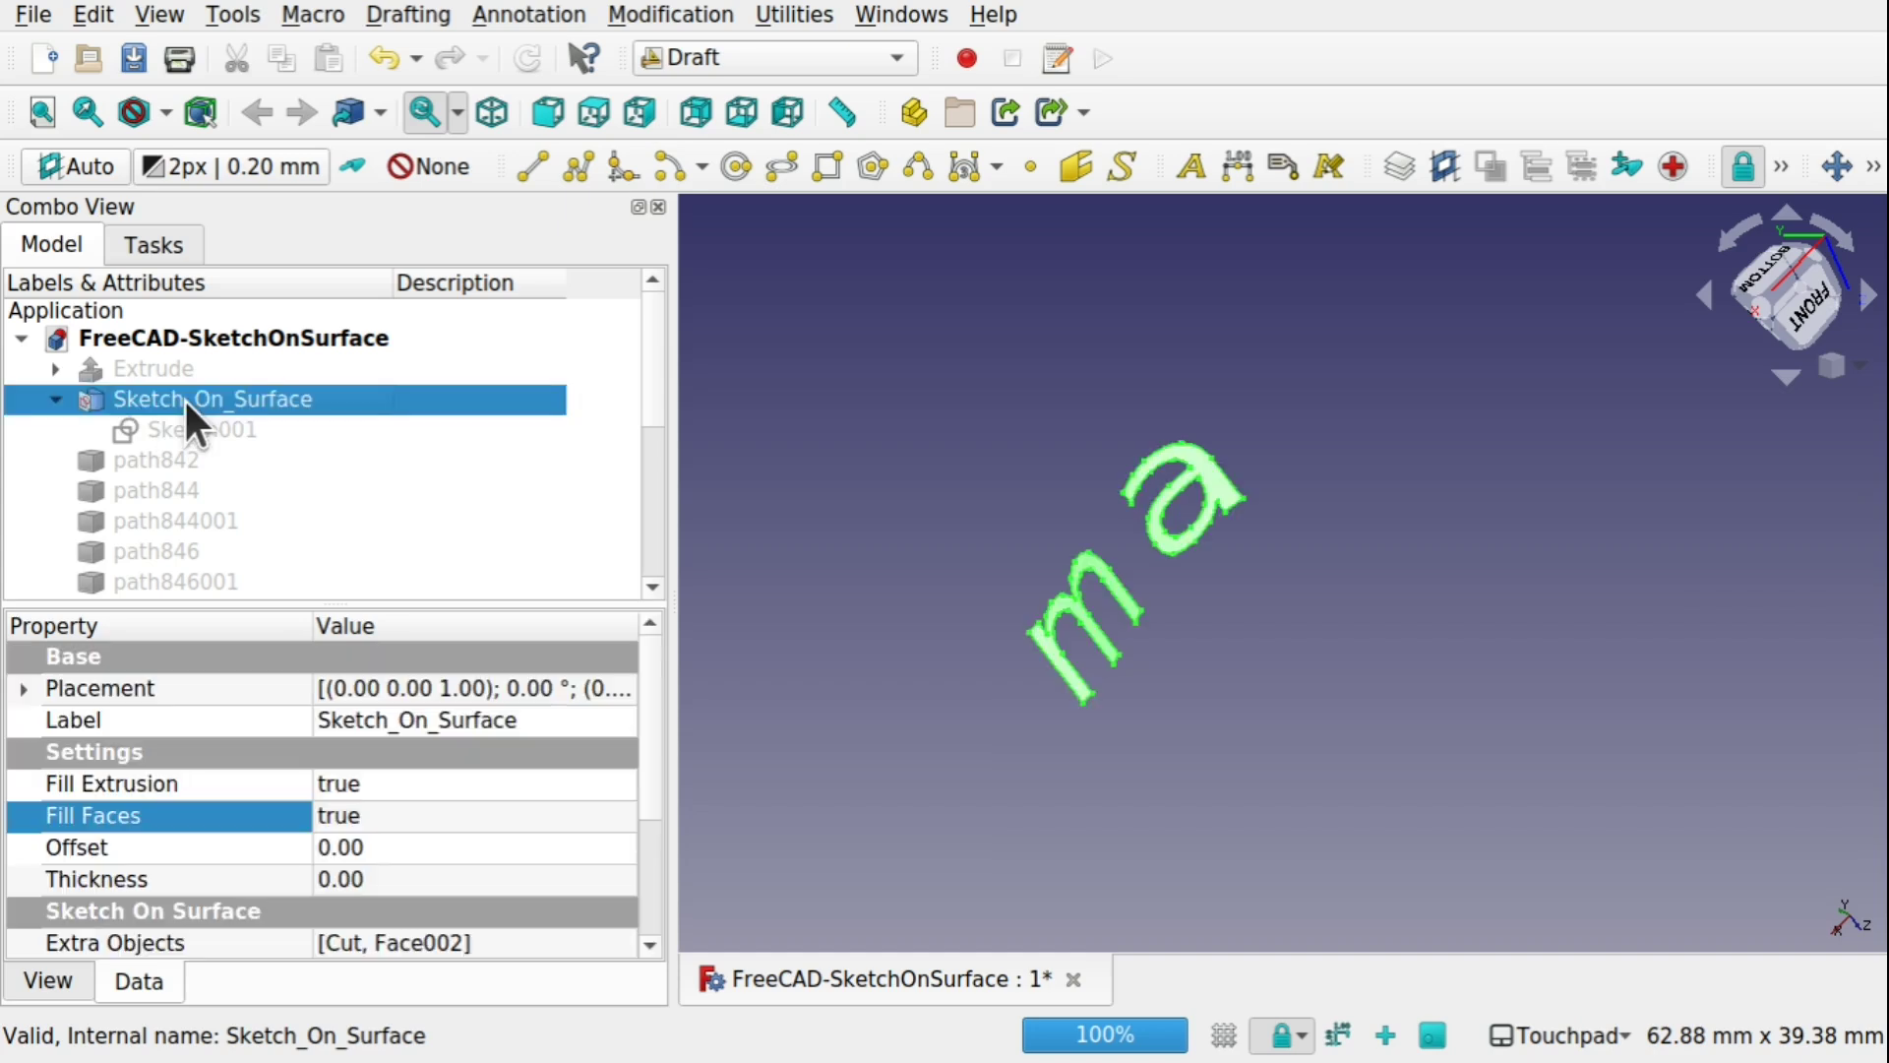
pyautogui.click(399, 878)
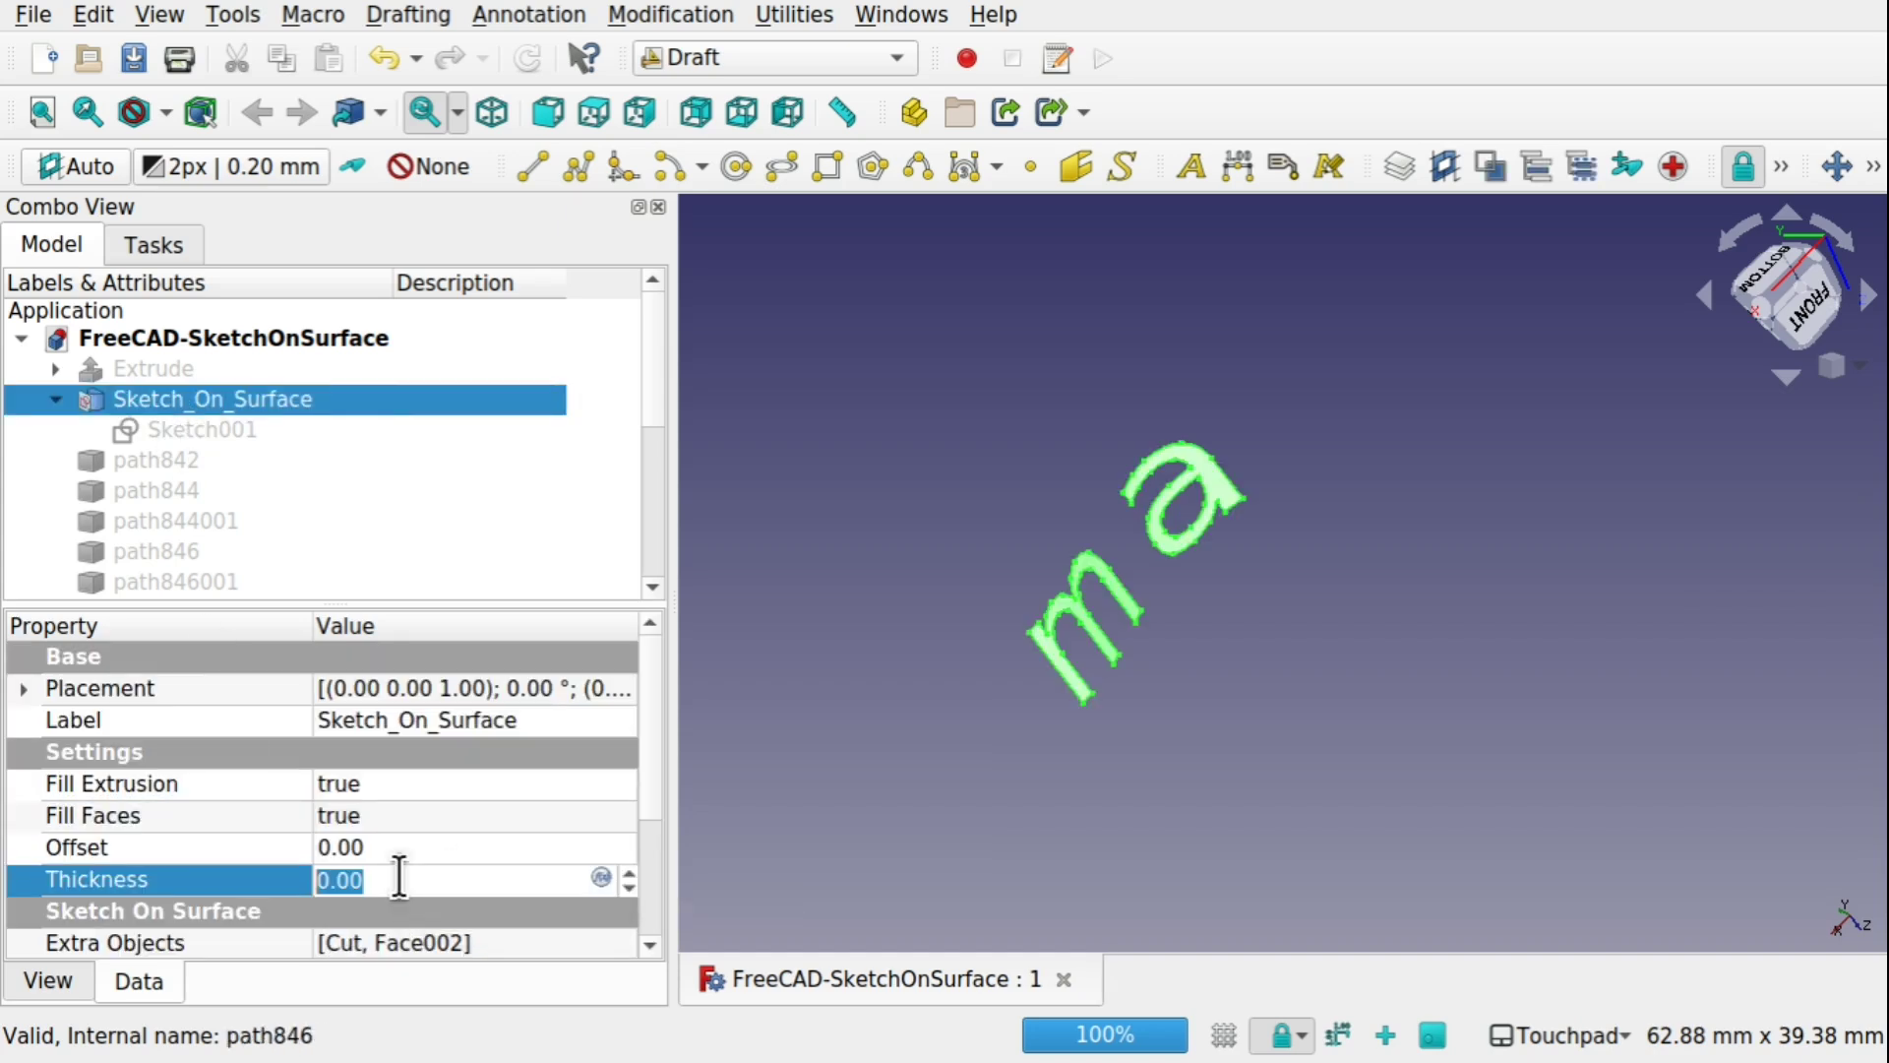
pyautogui.write('2')
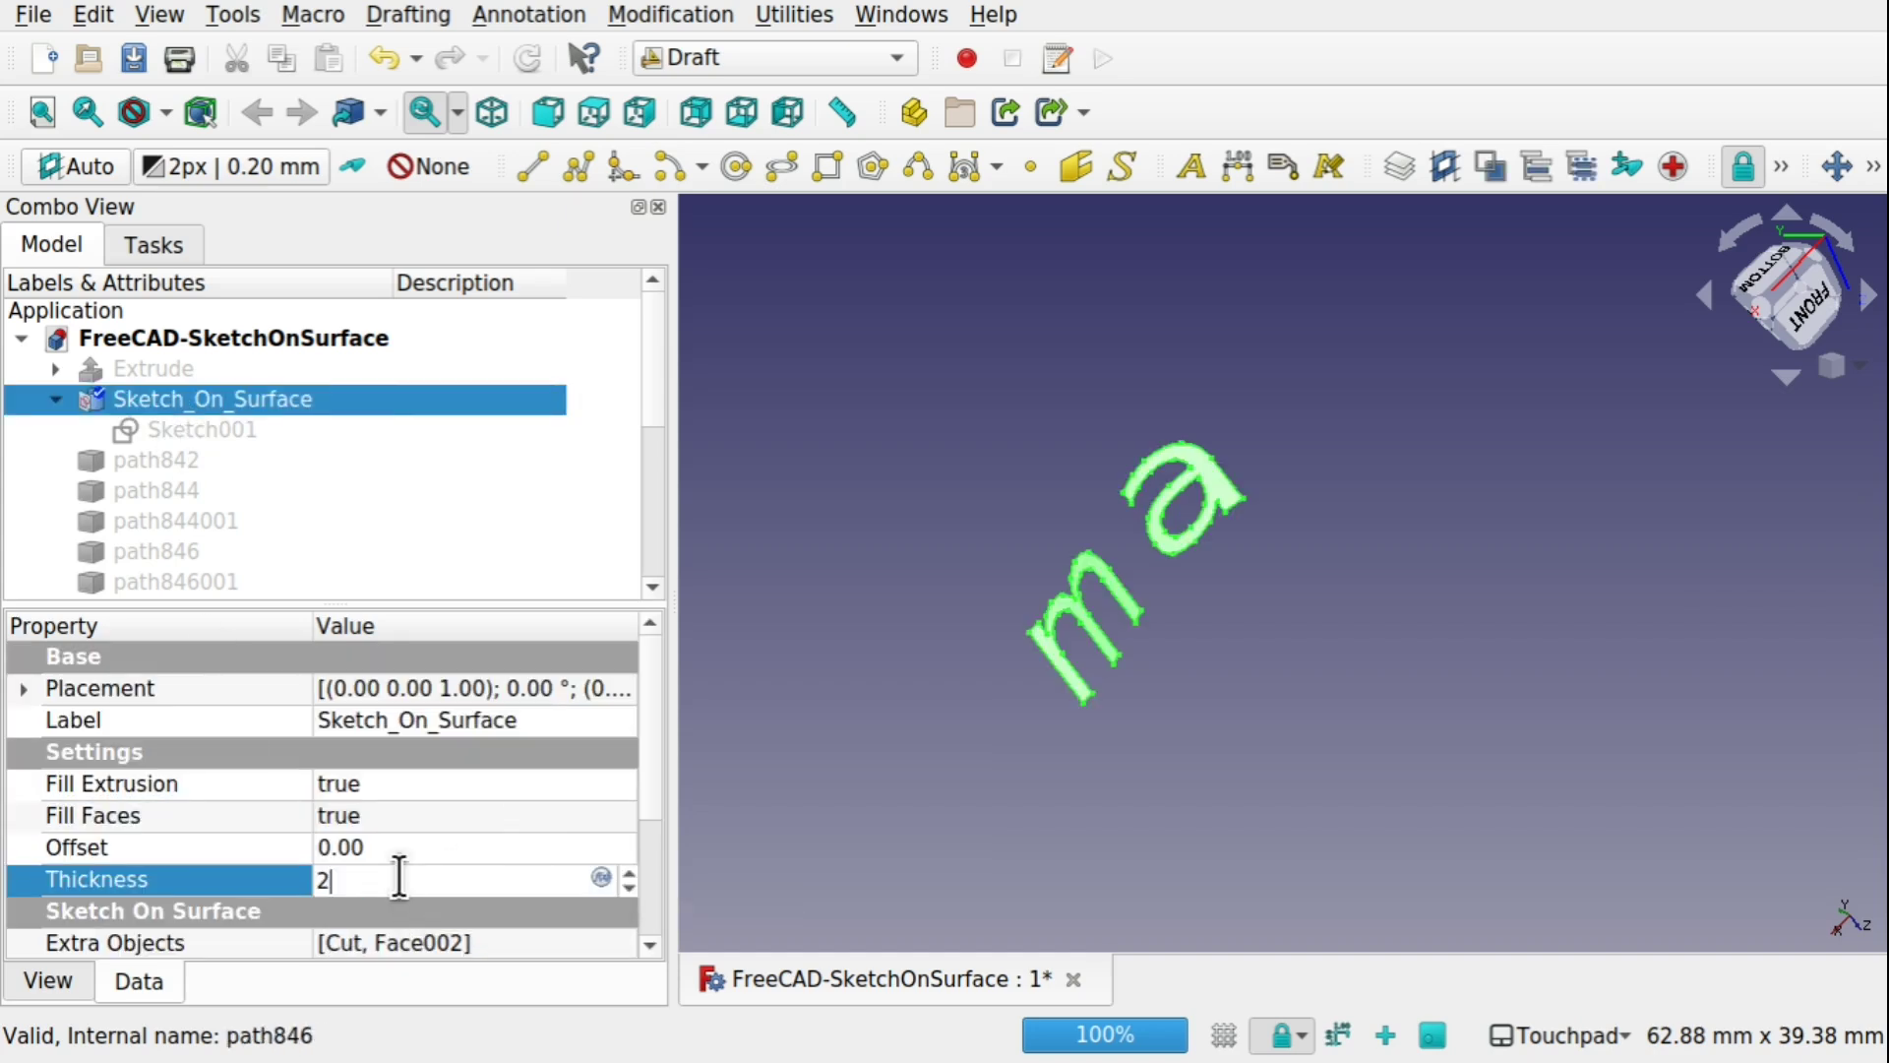
pyautogui.click(1023, 719)
pyautogui.keyDown('shift'); pyautogui.moveTo(1023, 718); pyautogui.dragTo(1181, 561); pyautogui.keyUp('shift')
pyautogui.scroll(5, 1216, 527)
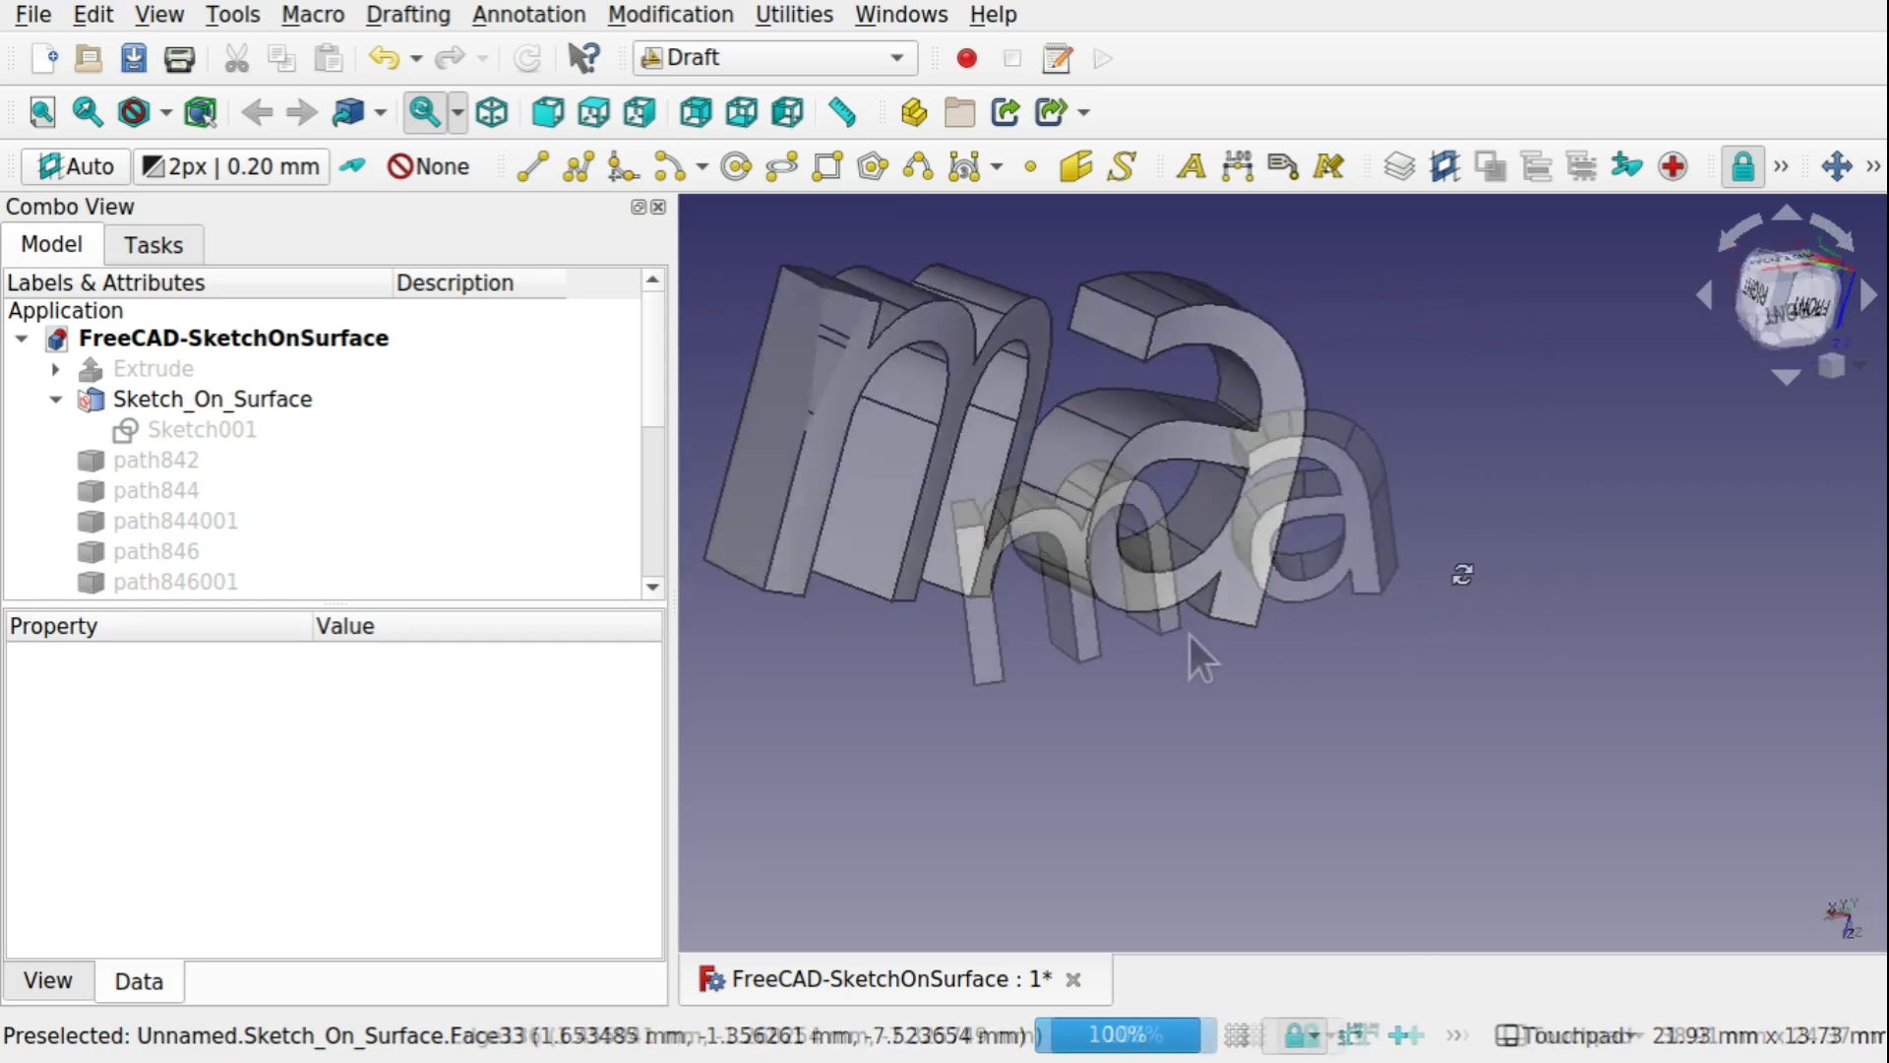
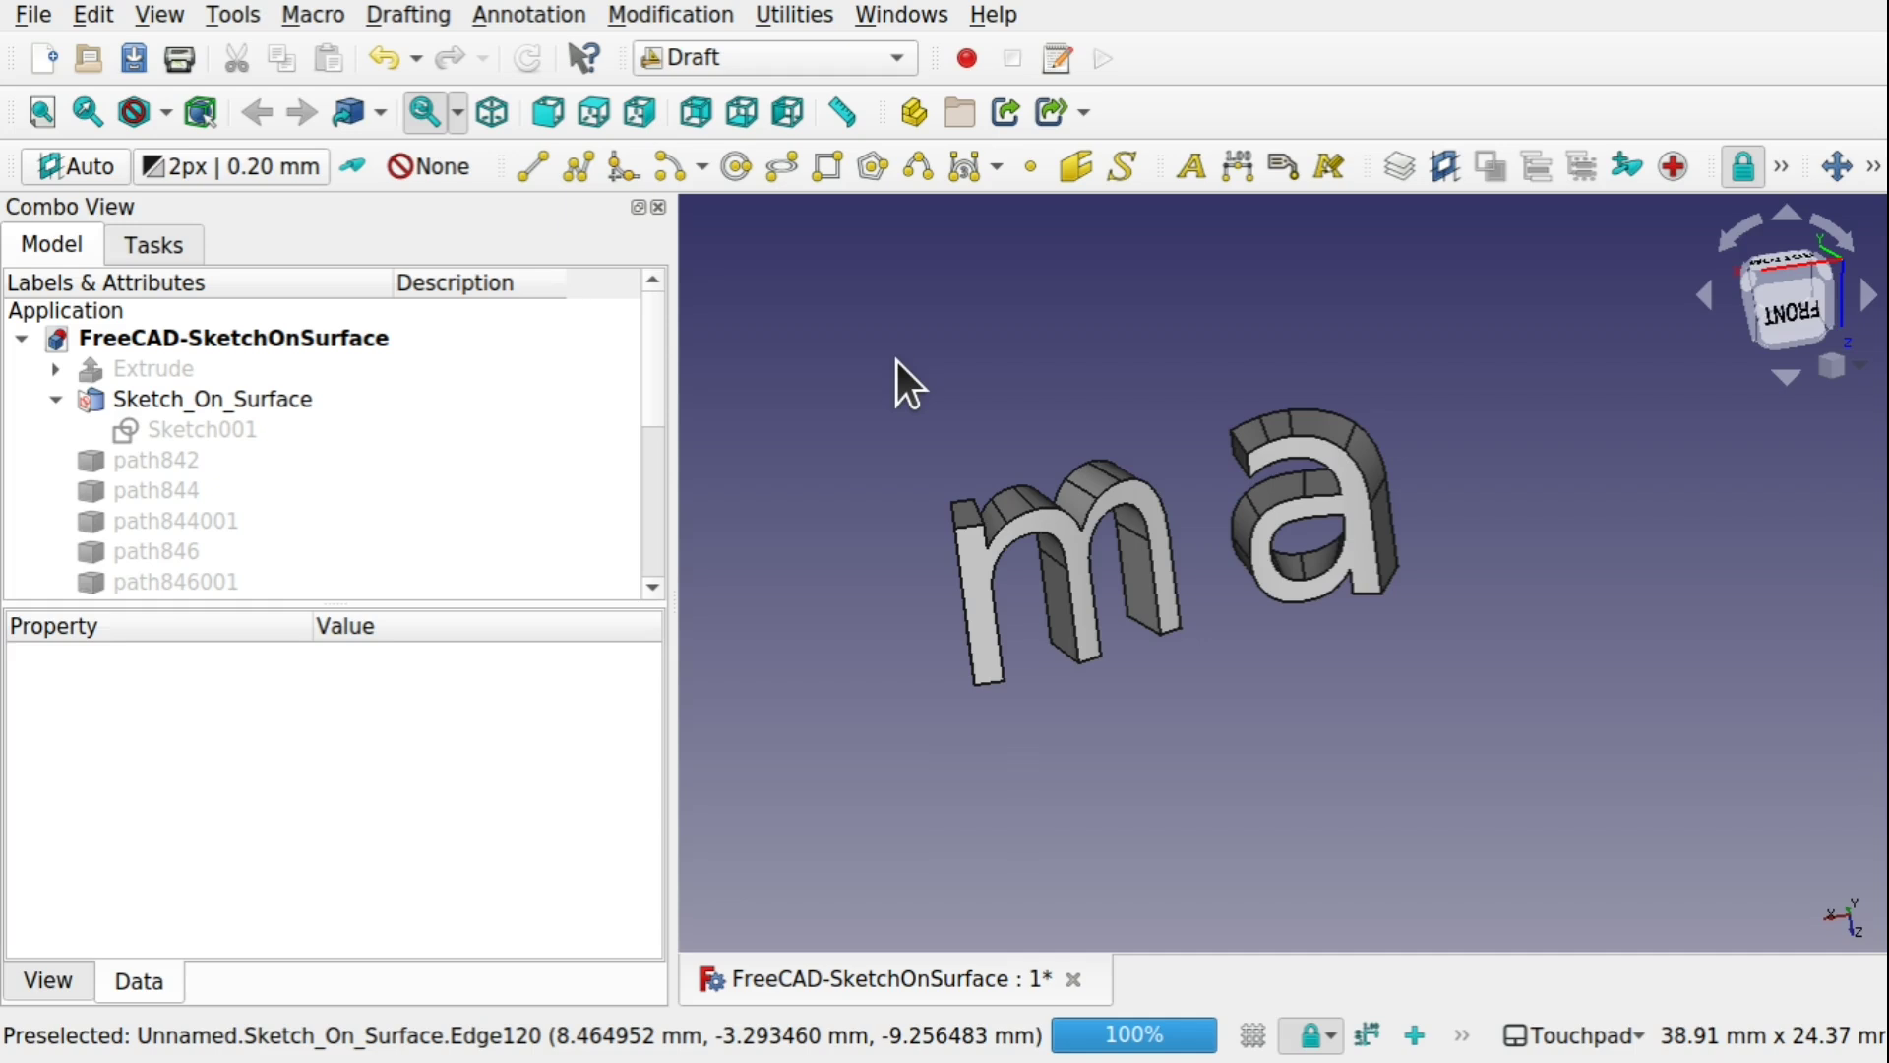
# Step: Install the Honeycomb macro from the Addon Manager's macro list
pyautogui.click(313, 15)
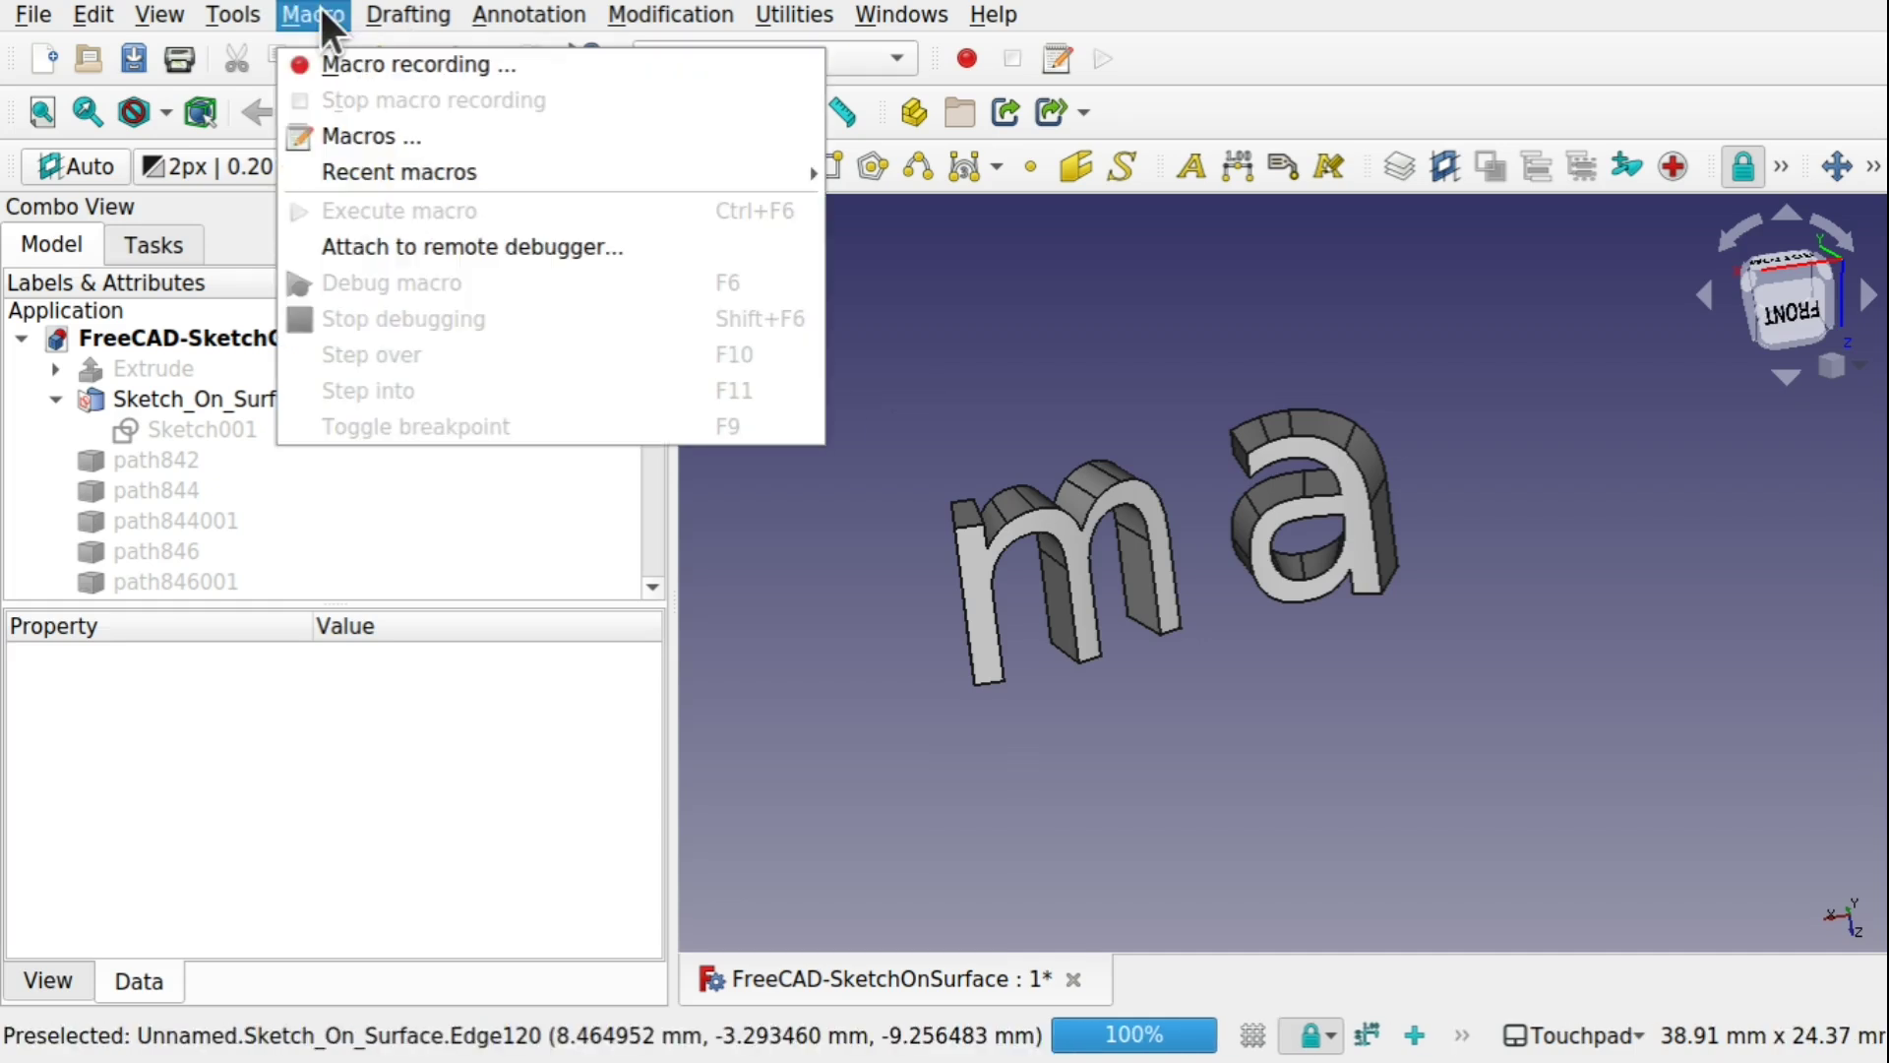
pyautogui.click(372, 136)
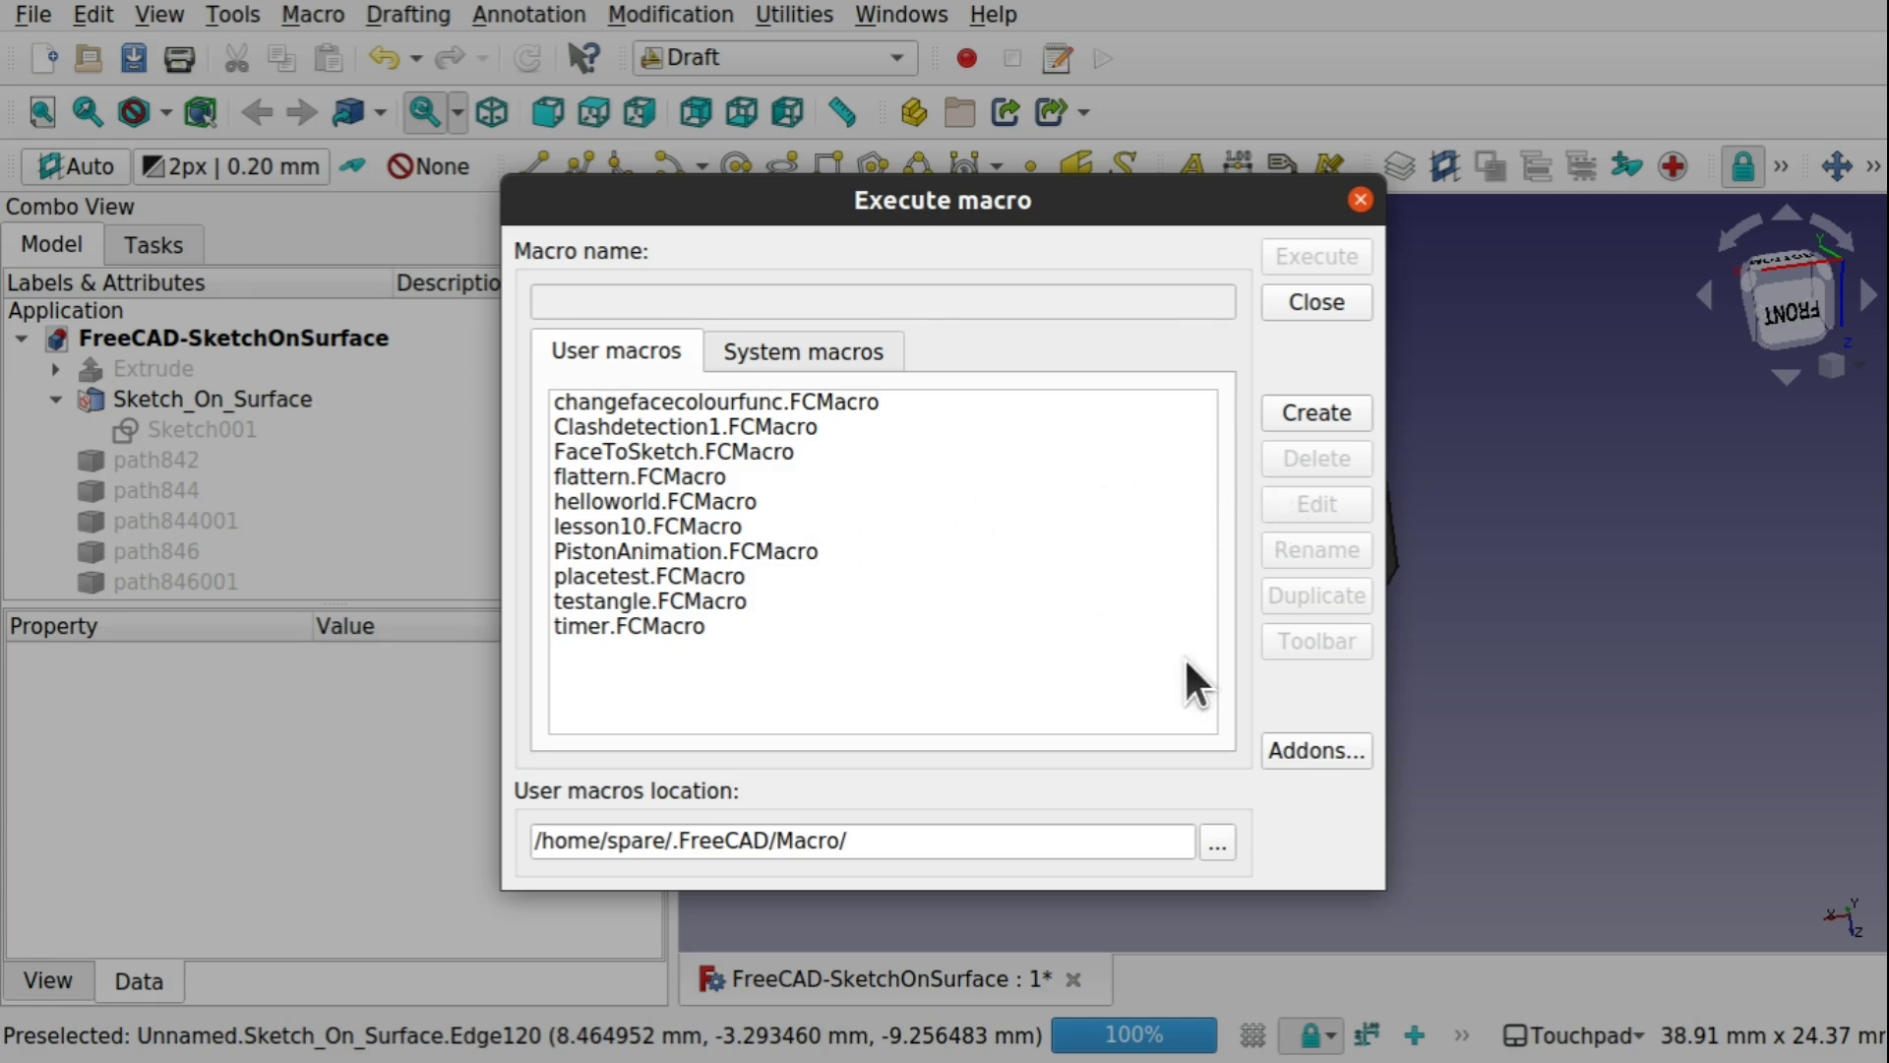
pyautogui.click(1309, 748)
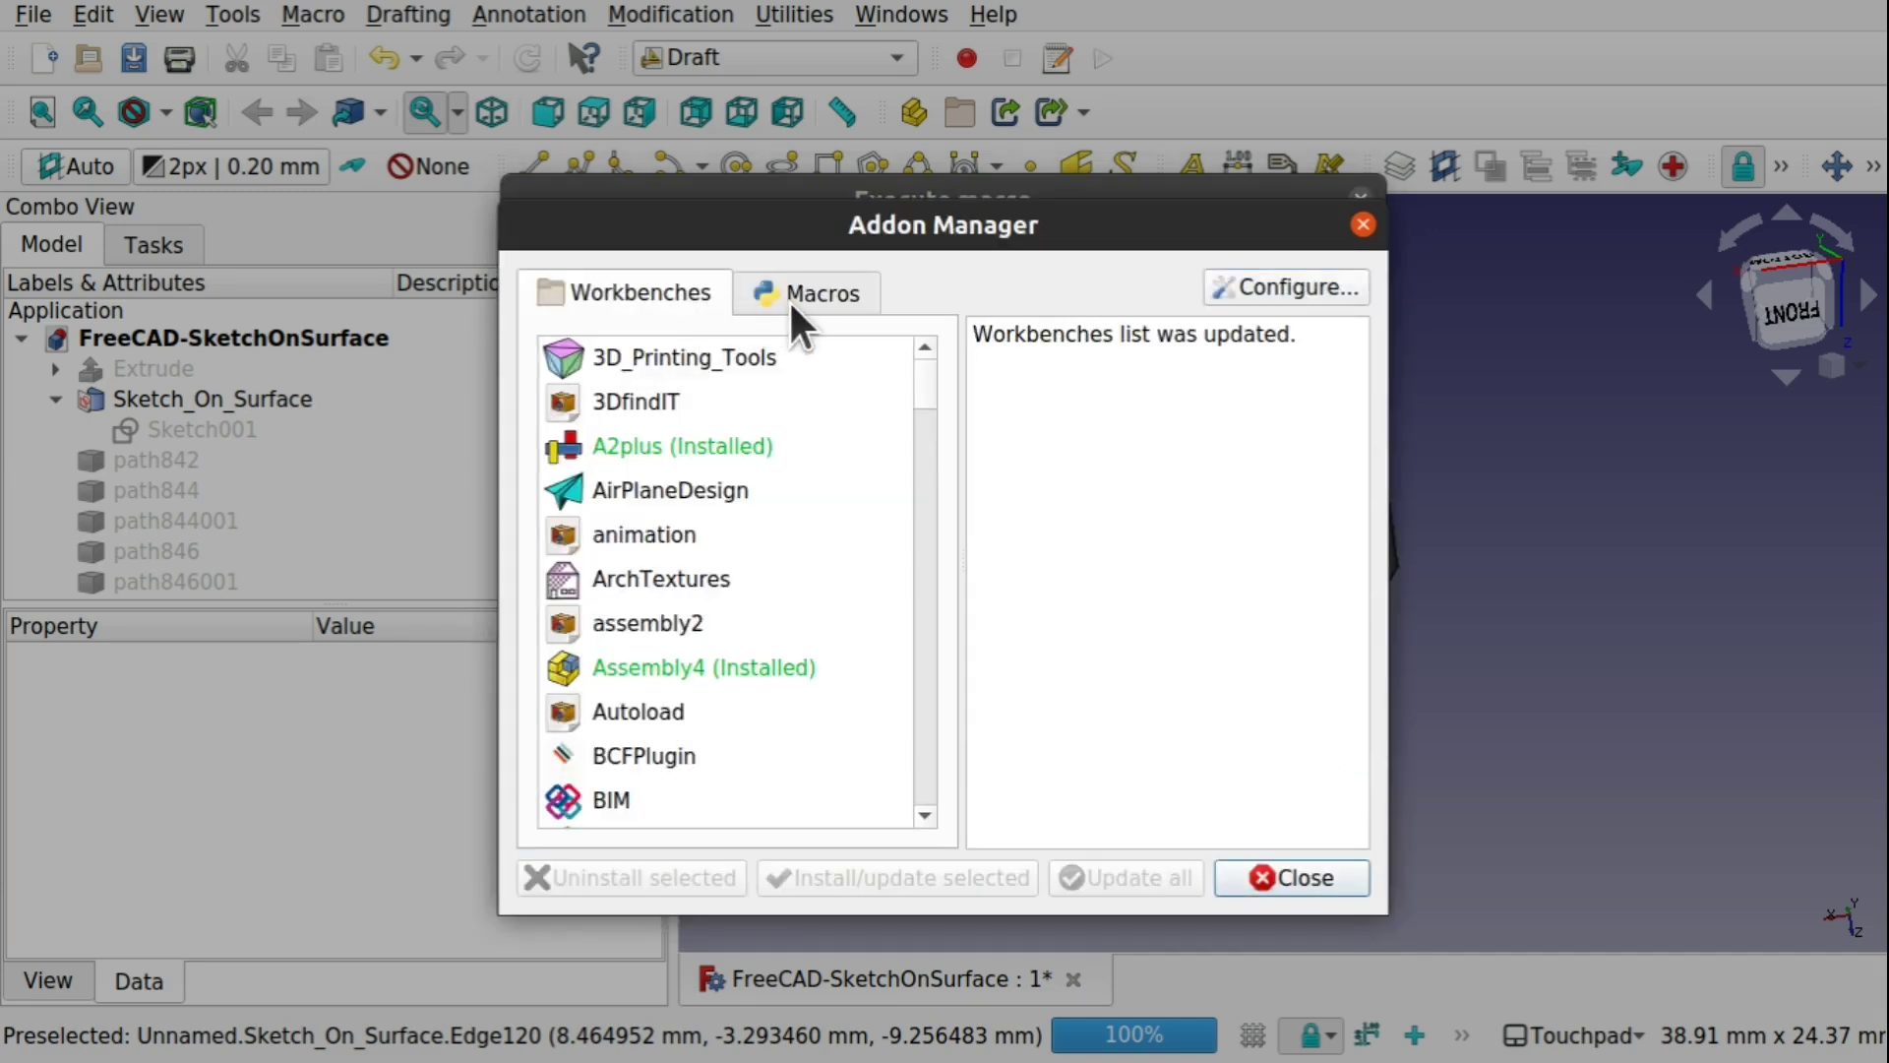
pyautogui.click(793, 317)
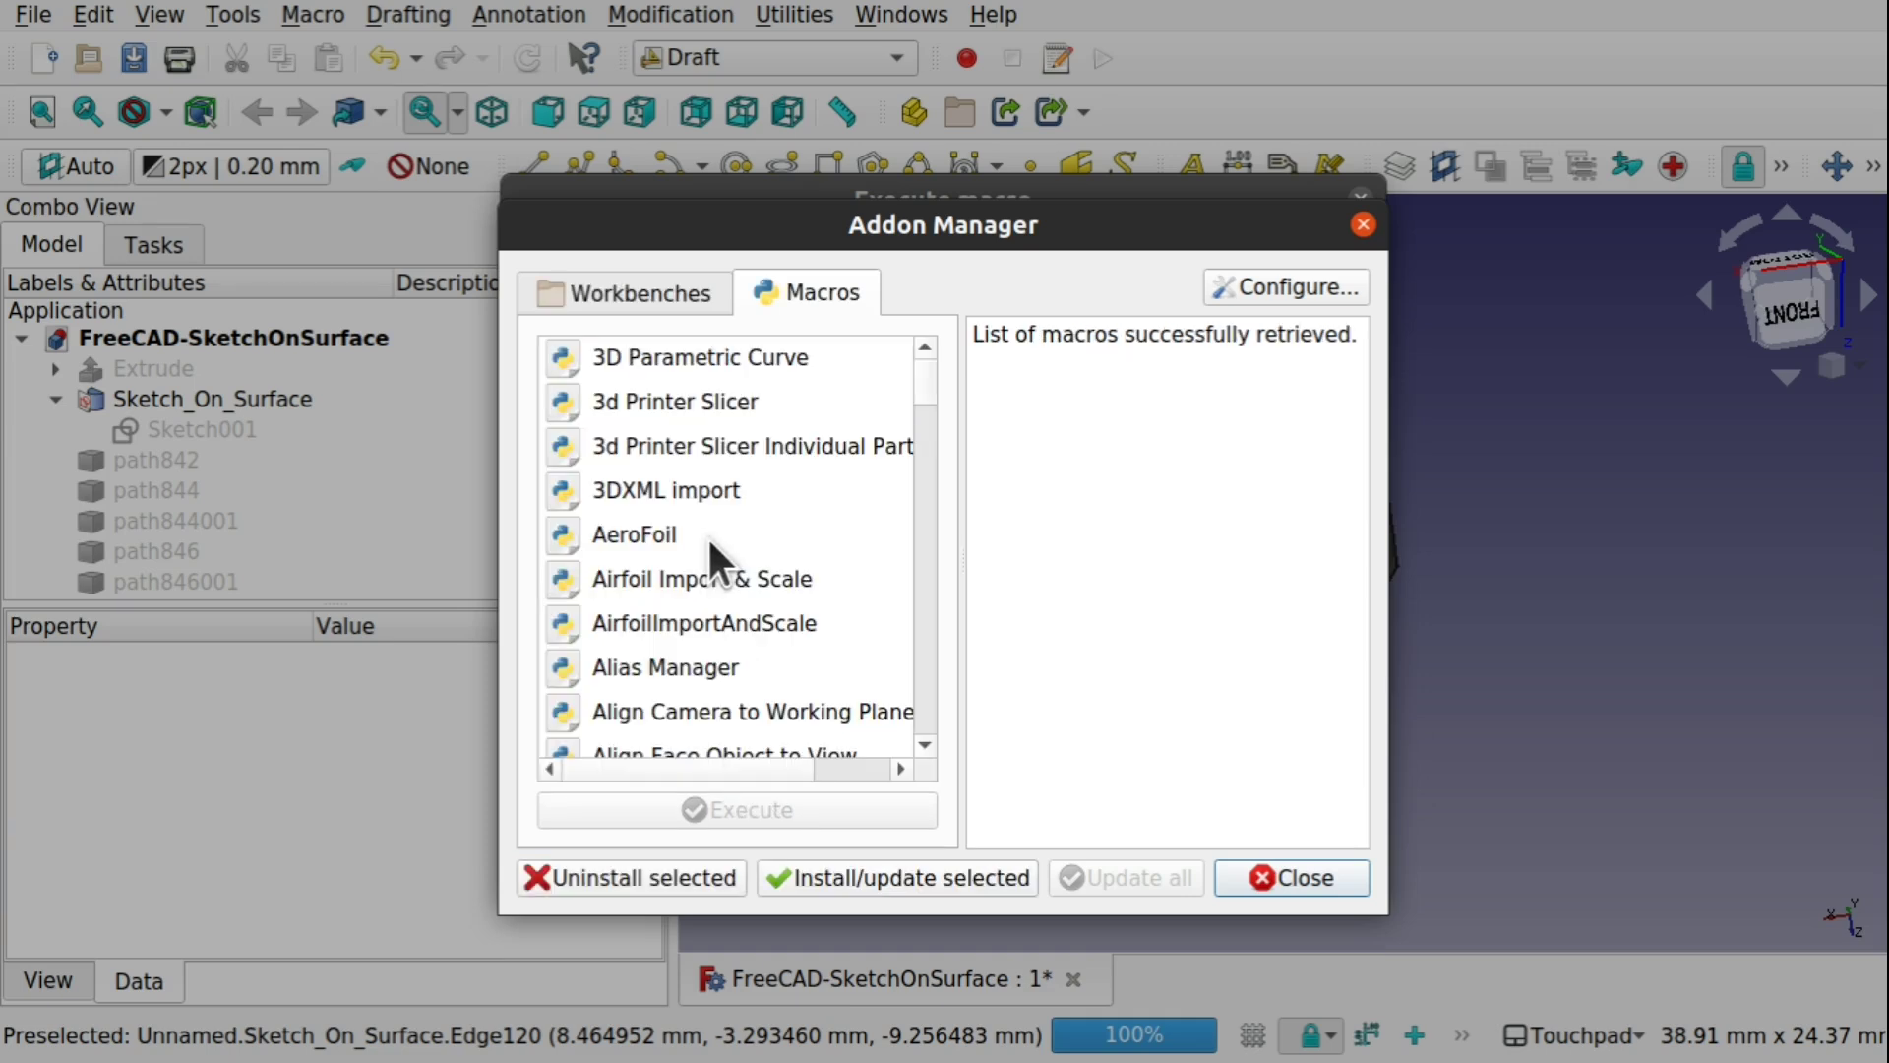
pyautogui.moveTo(920, 382); pyautogui.dragTo(954, 552)
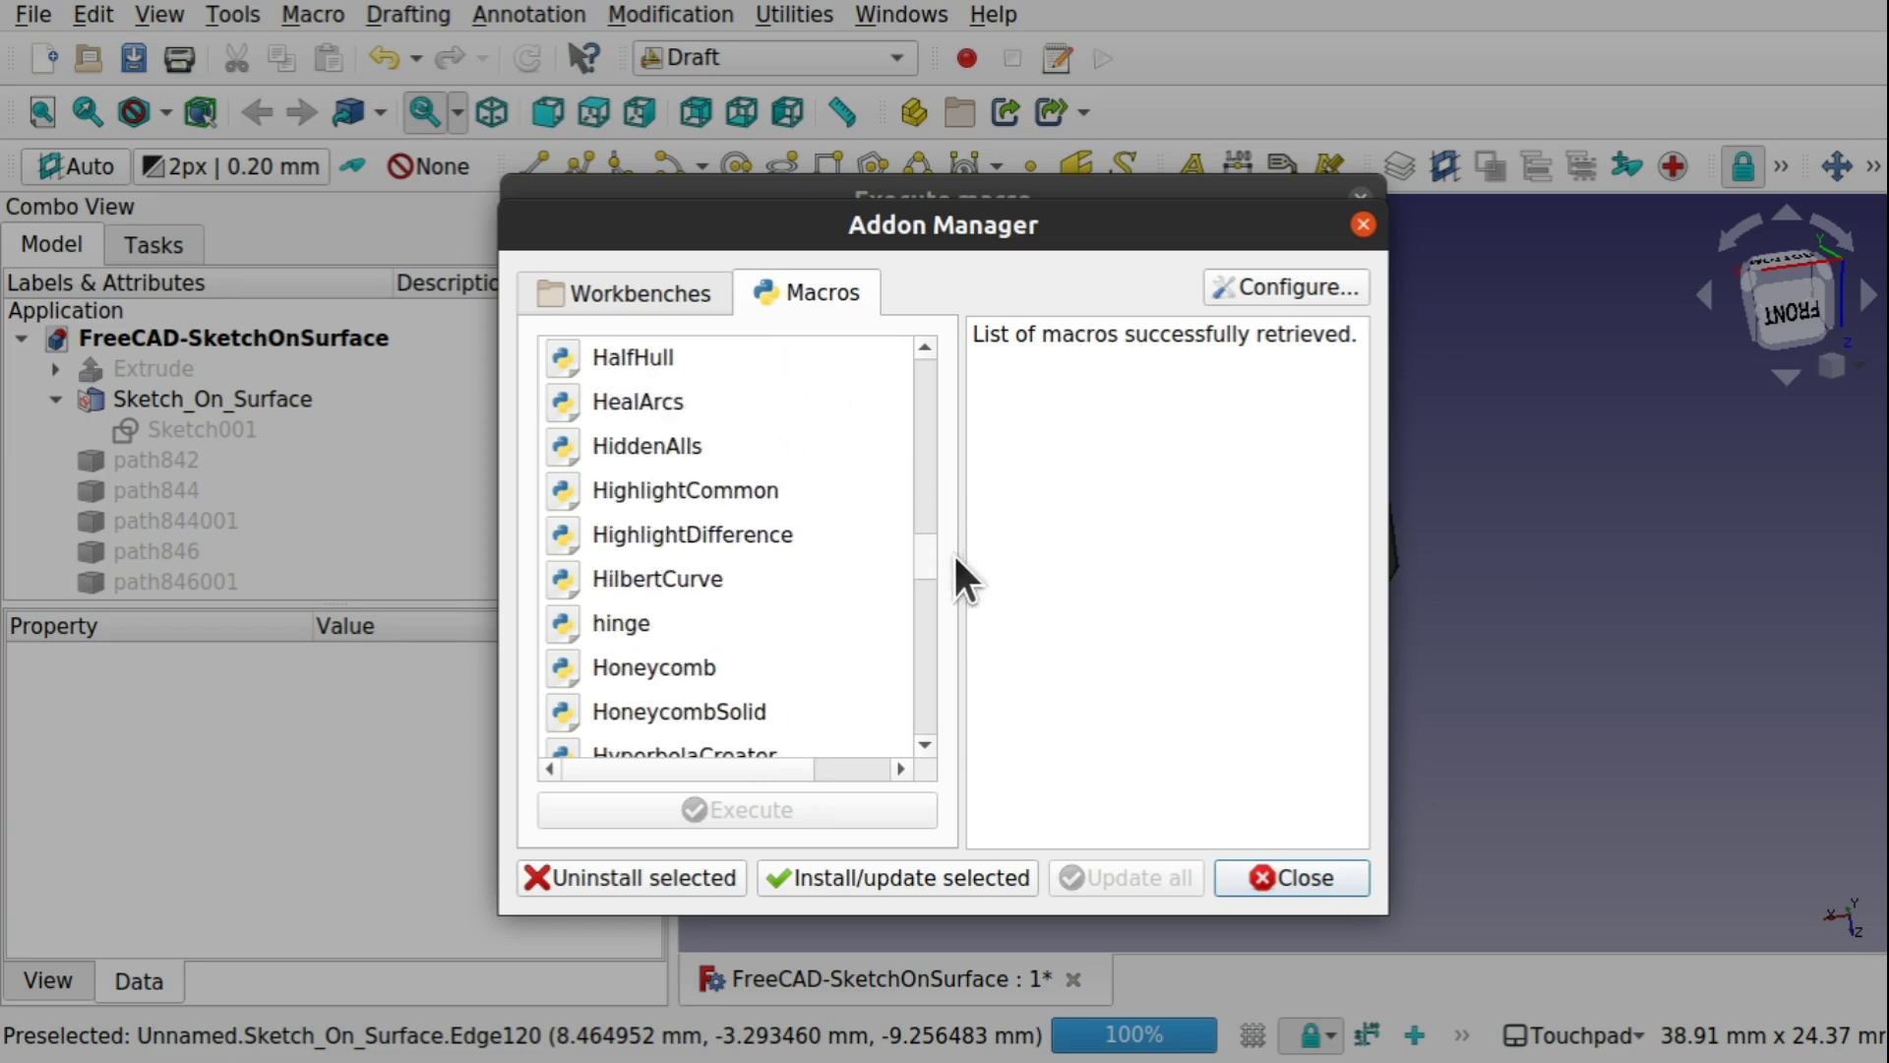
pyautogui.click(688, 671)
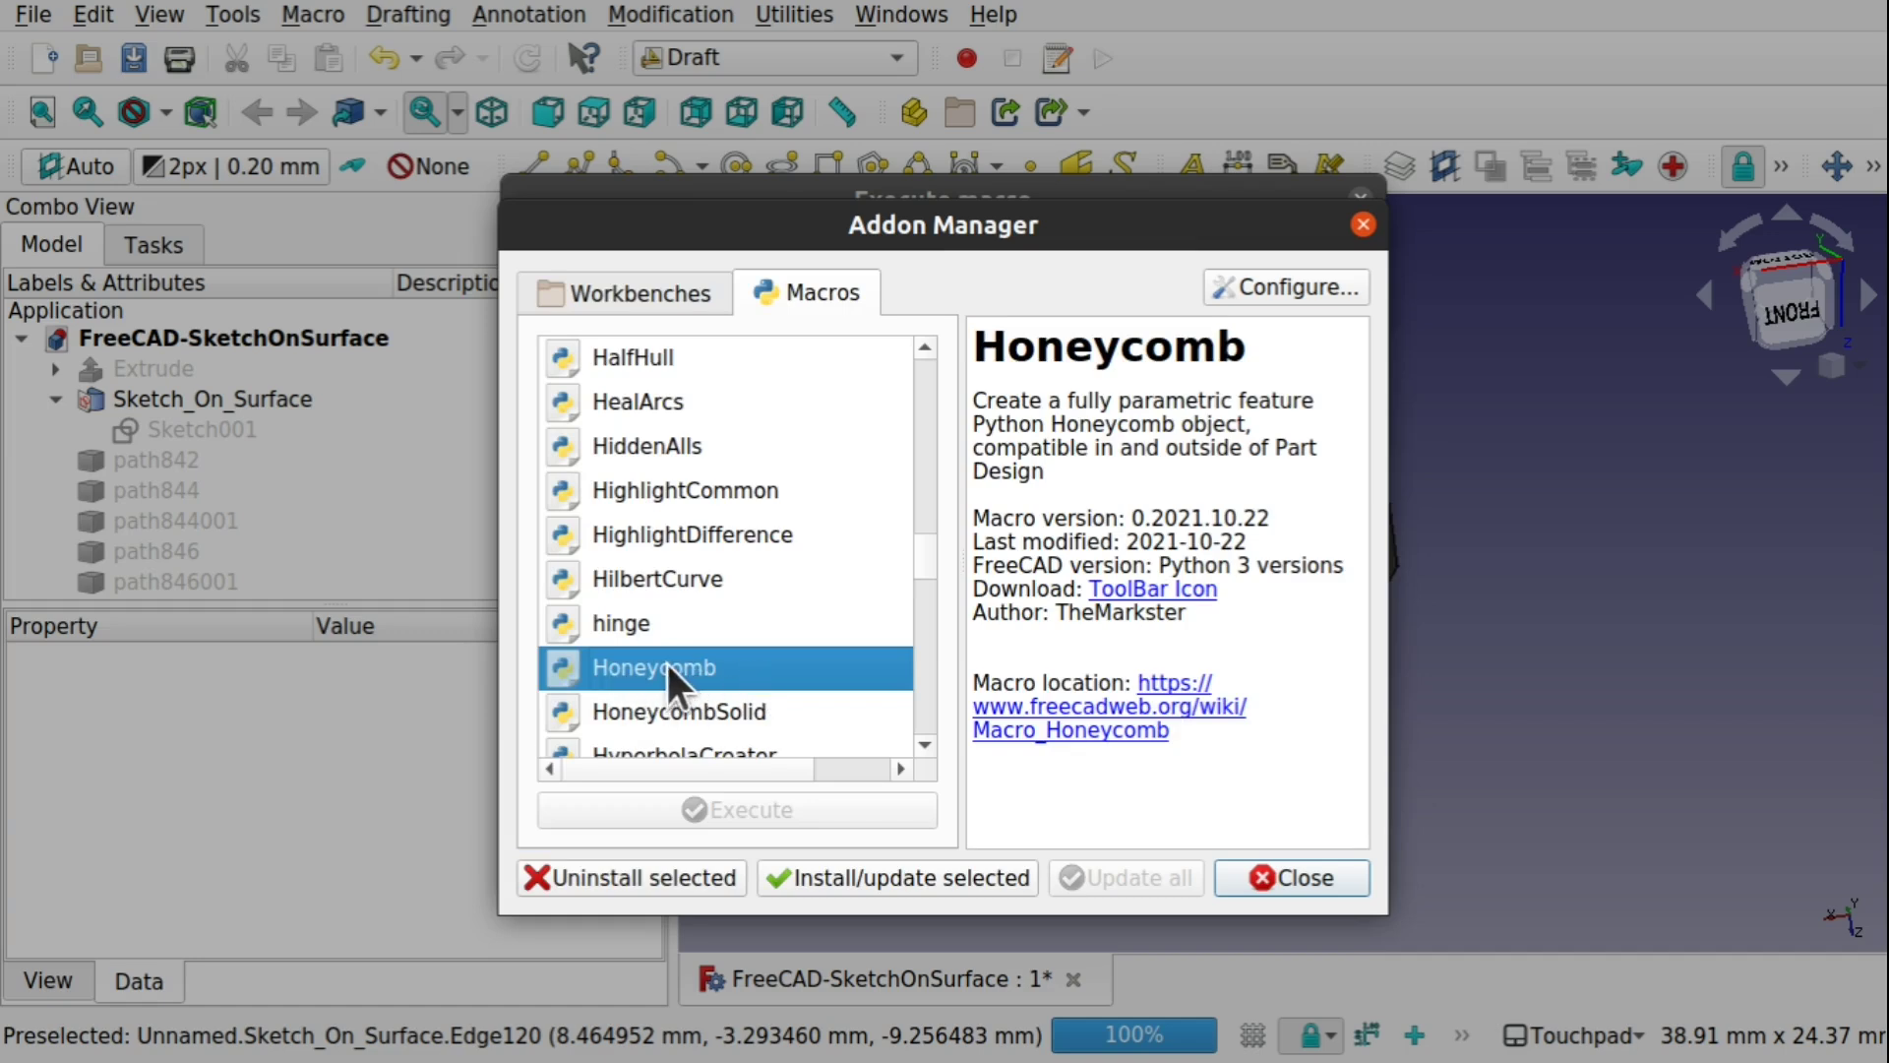
pyautogui.click(876, 878)
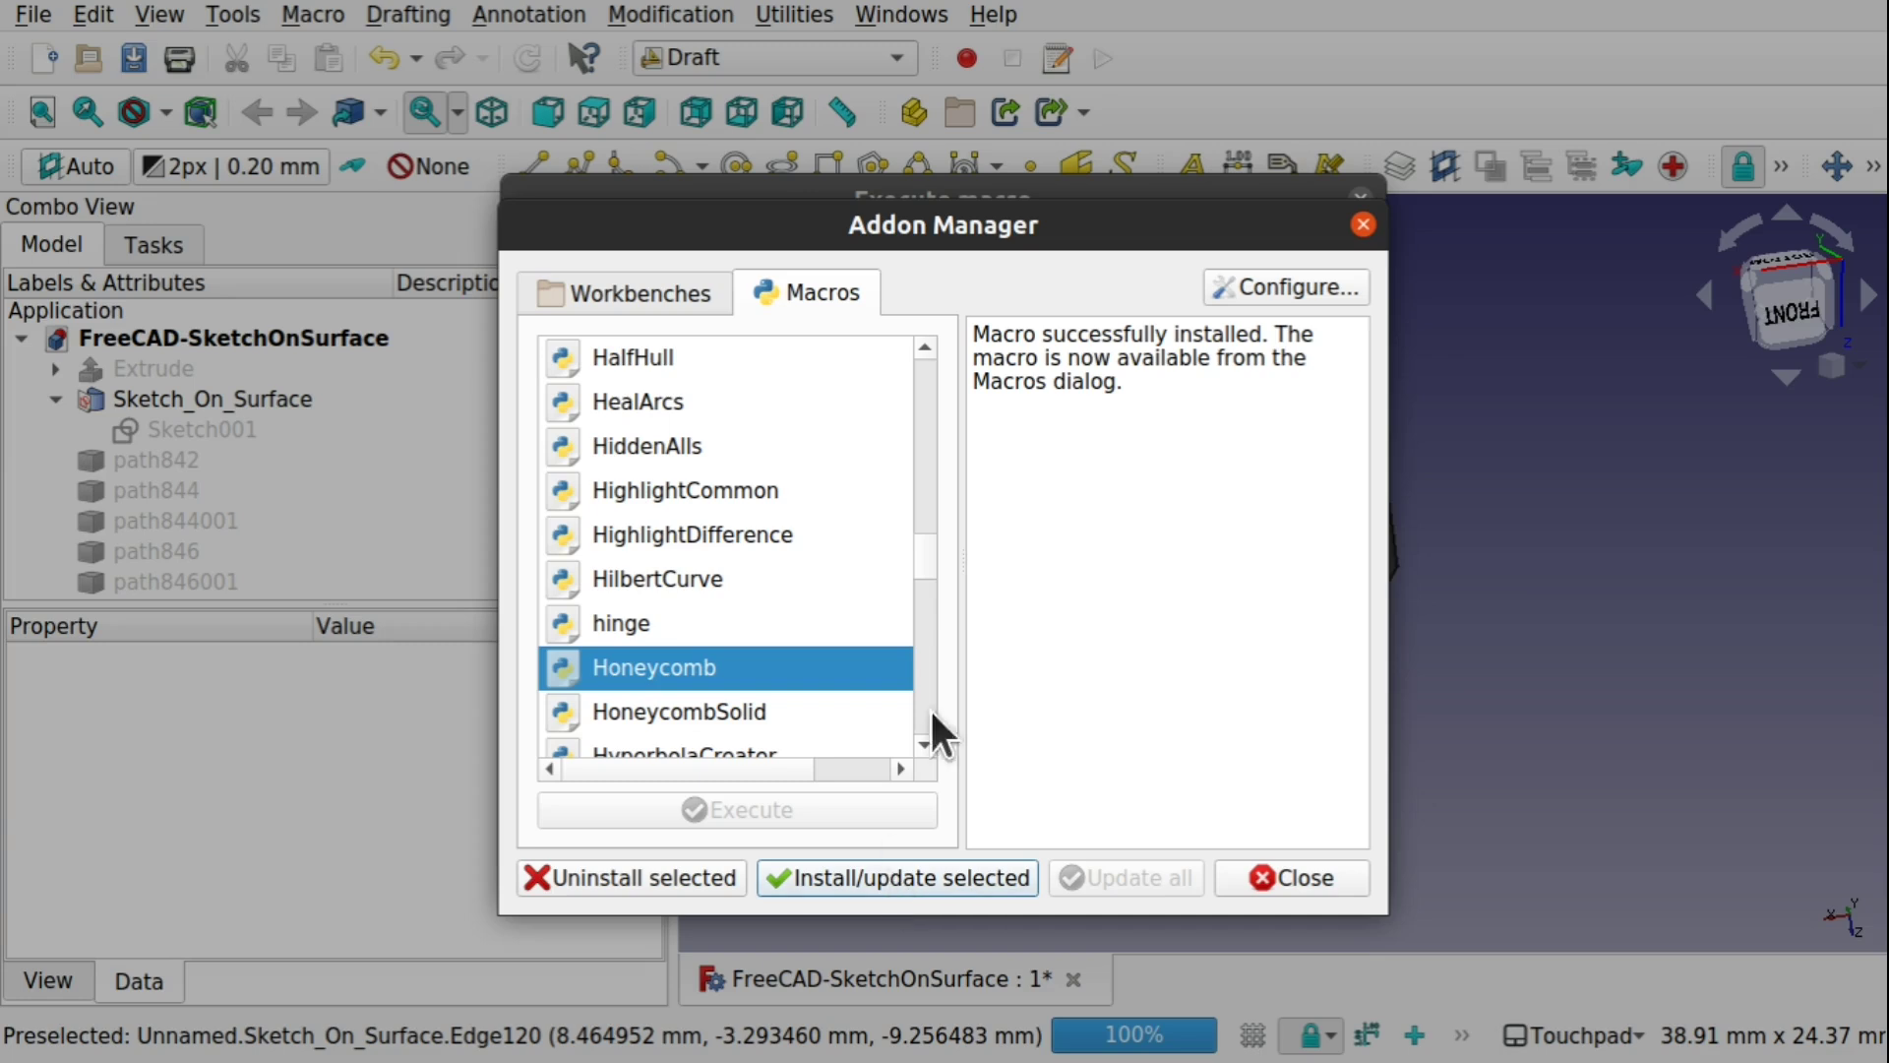
pyautogui.click(1303, 876)
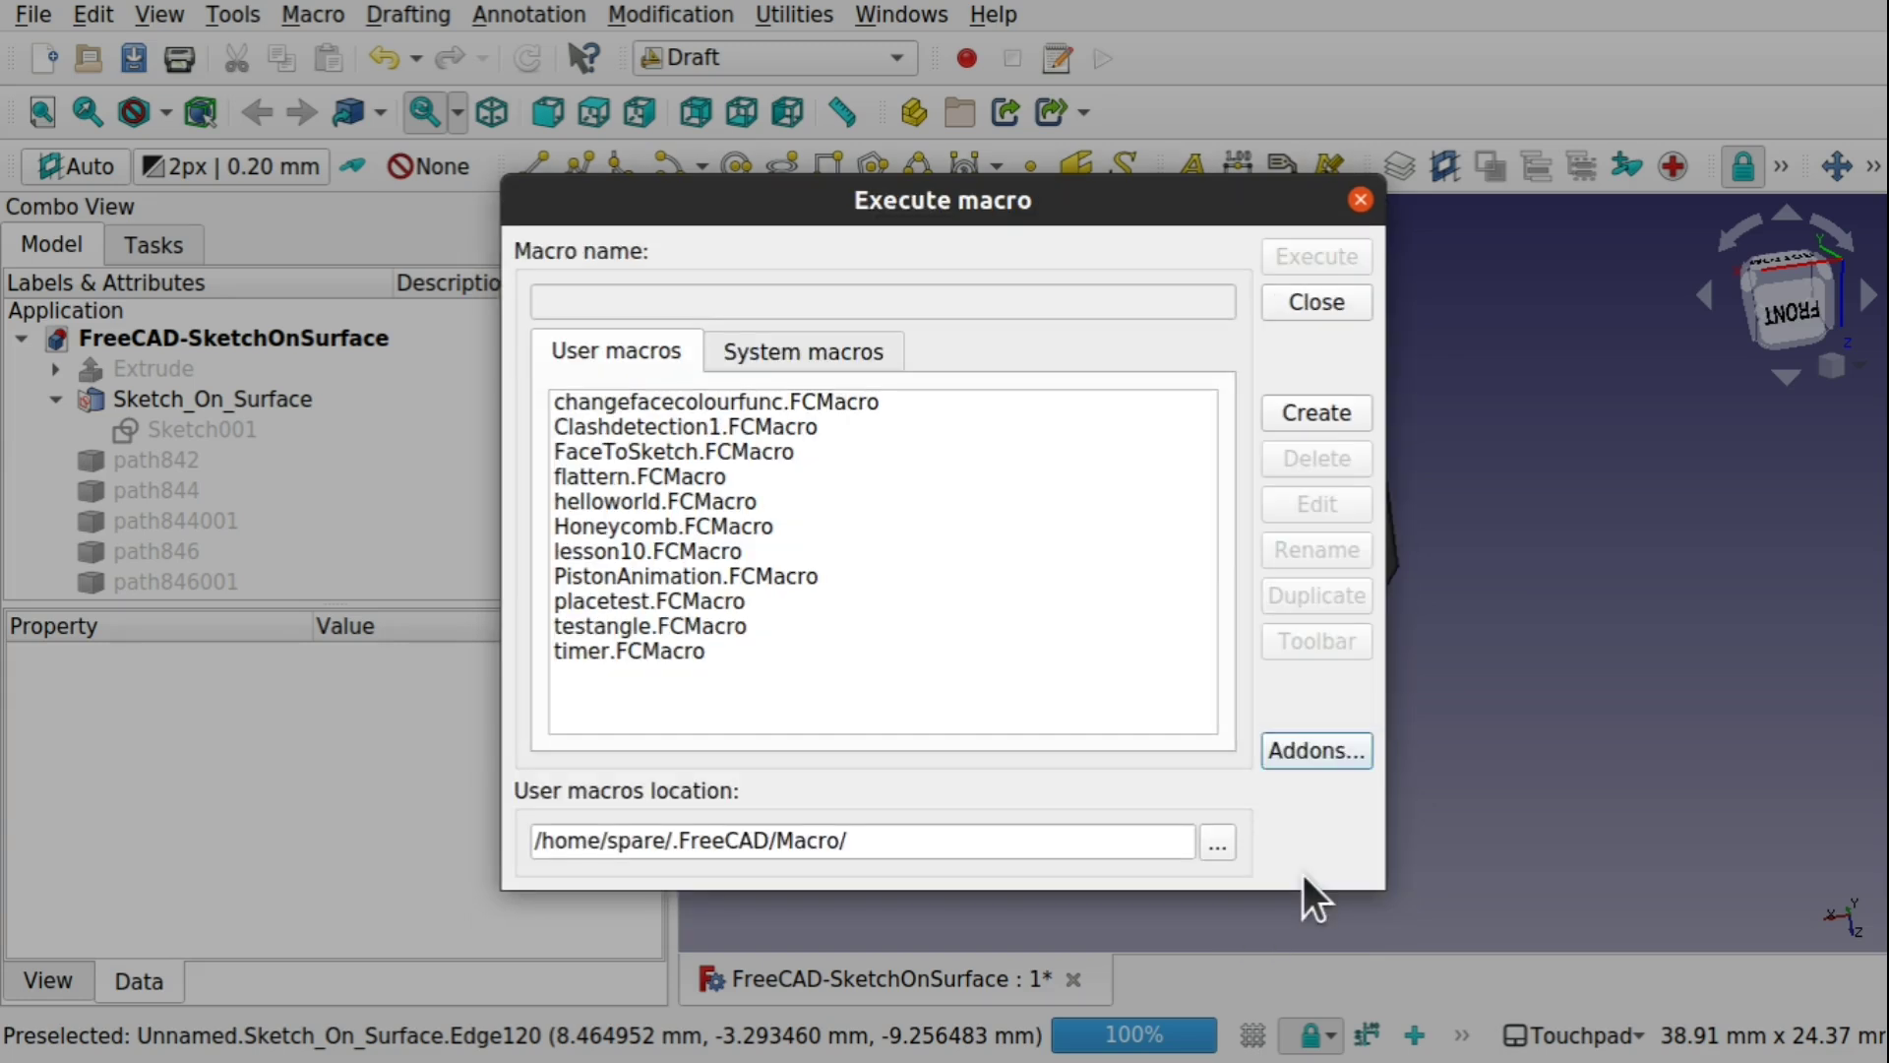
# Step: Execute Honeycomb.FCMacro, let it create its honeycomb.py file, and inspect the generated honeycomb
pyautogui.click(661, 532)
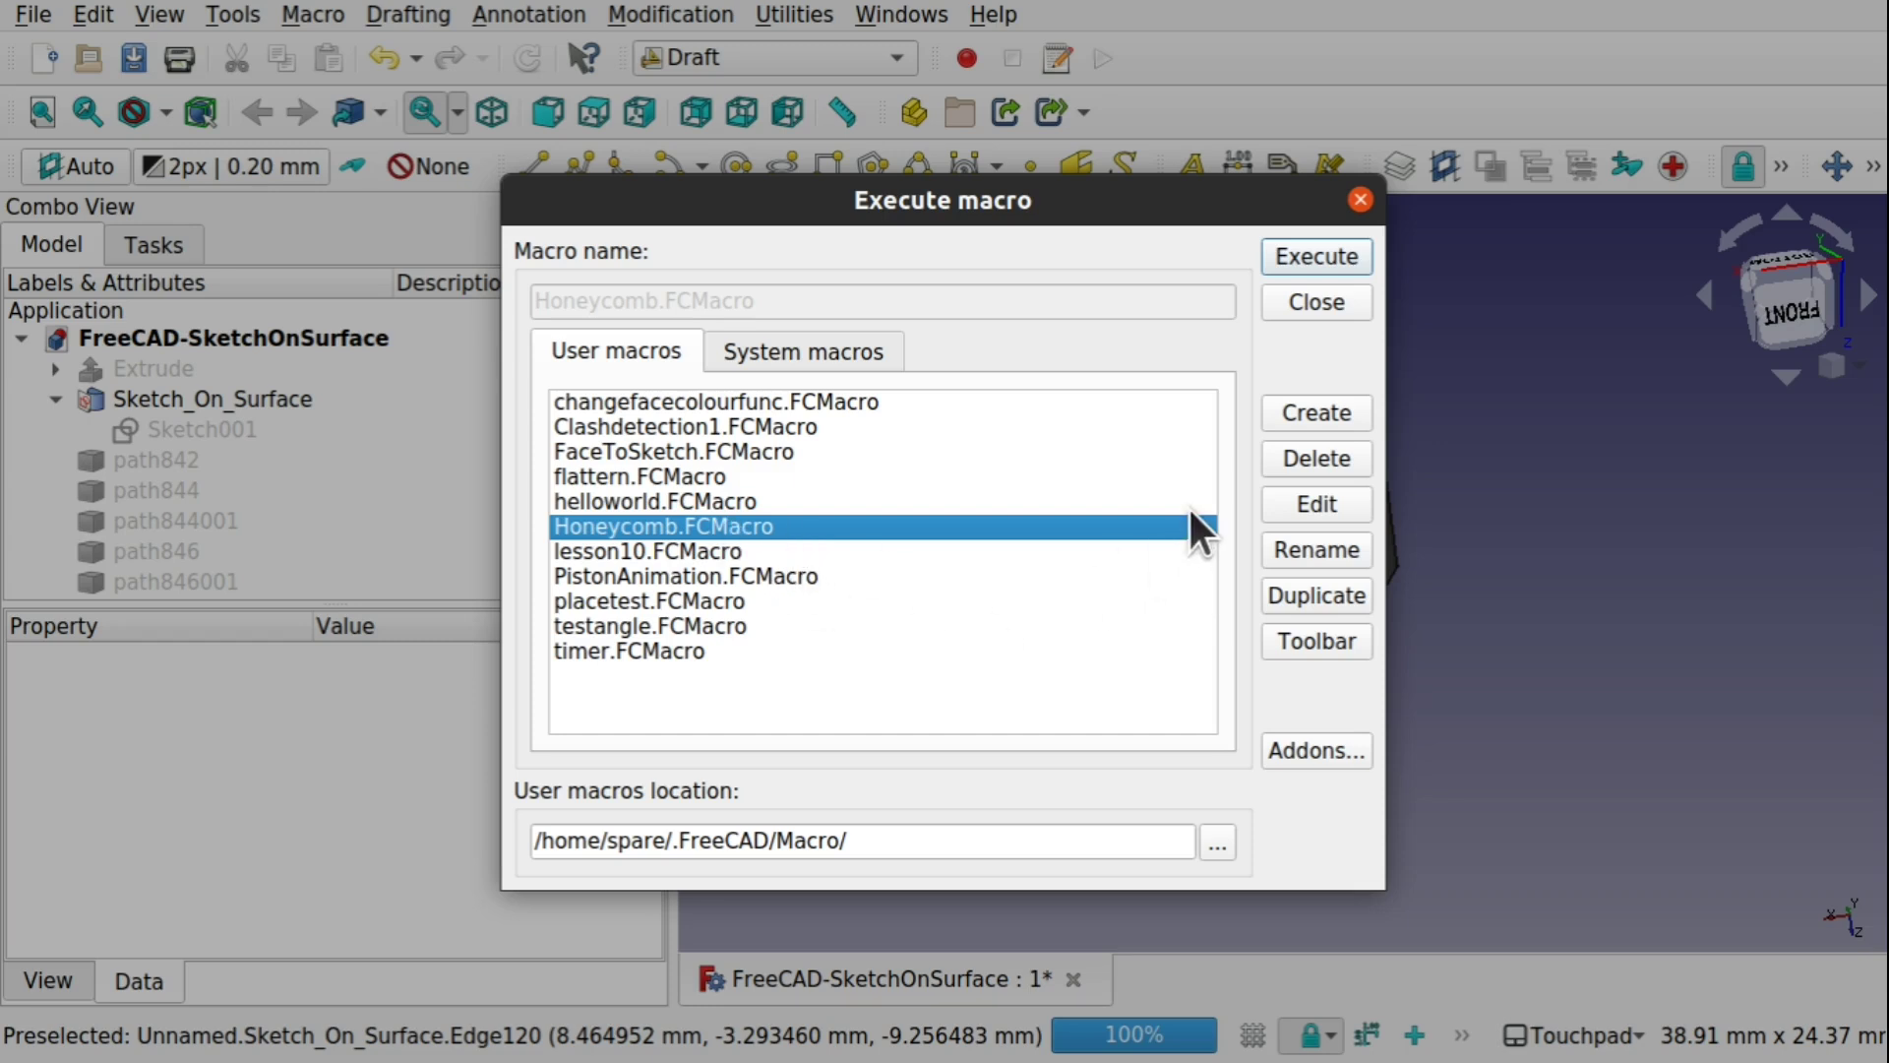
pyautogui.click(1307, 252)
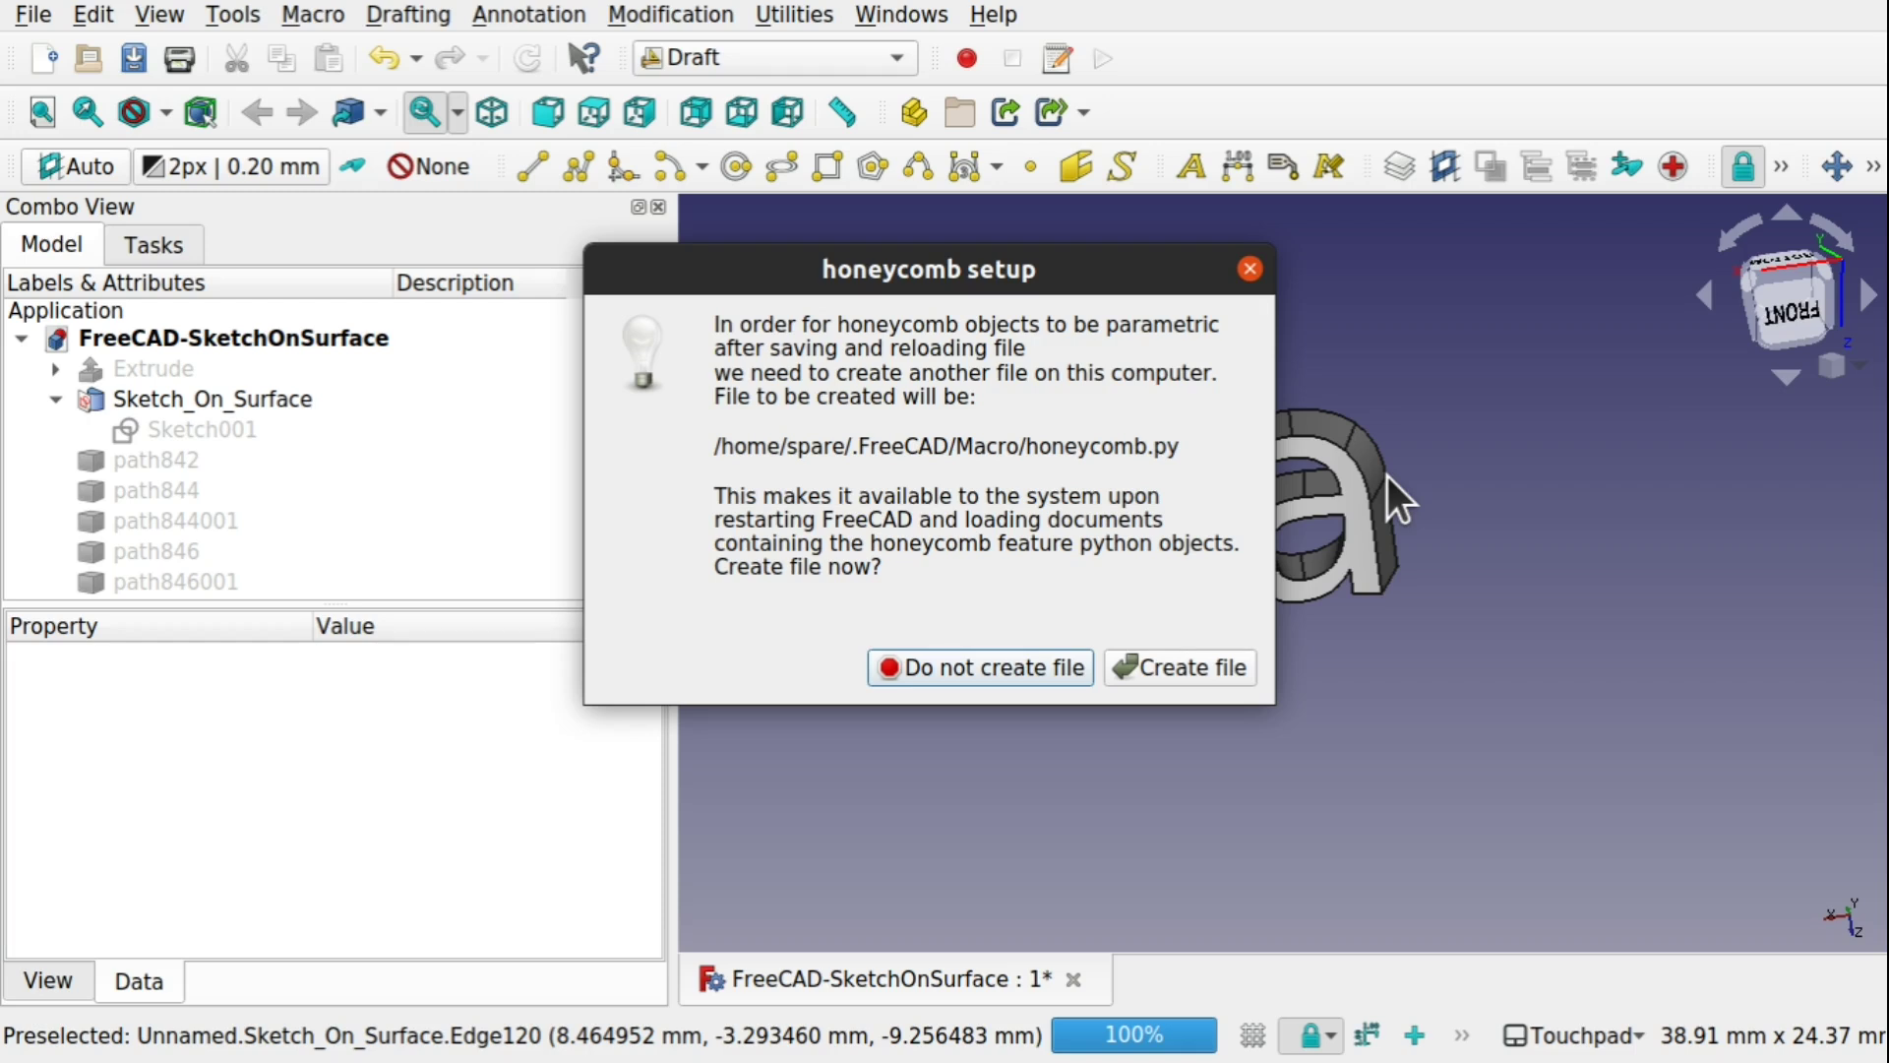
pyautogui.click(1182, 667)
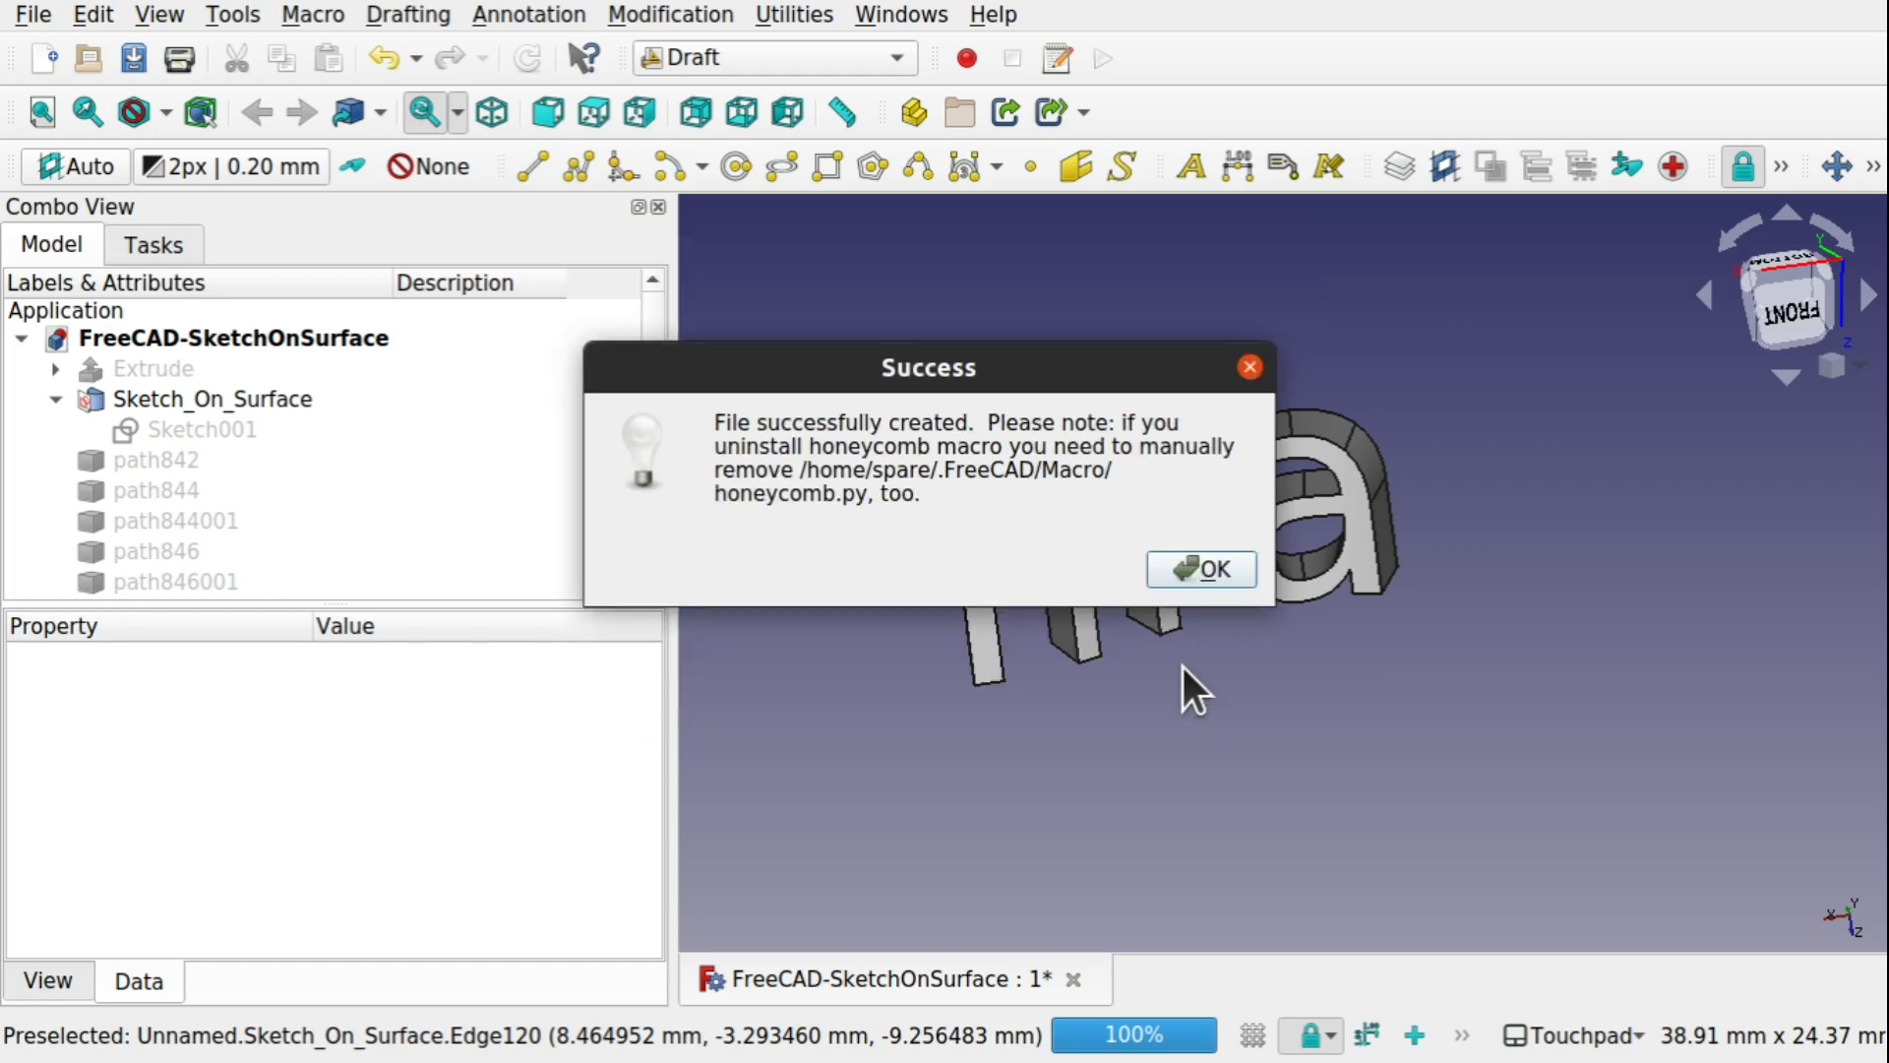
pyautogui.click(1184, 566)
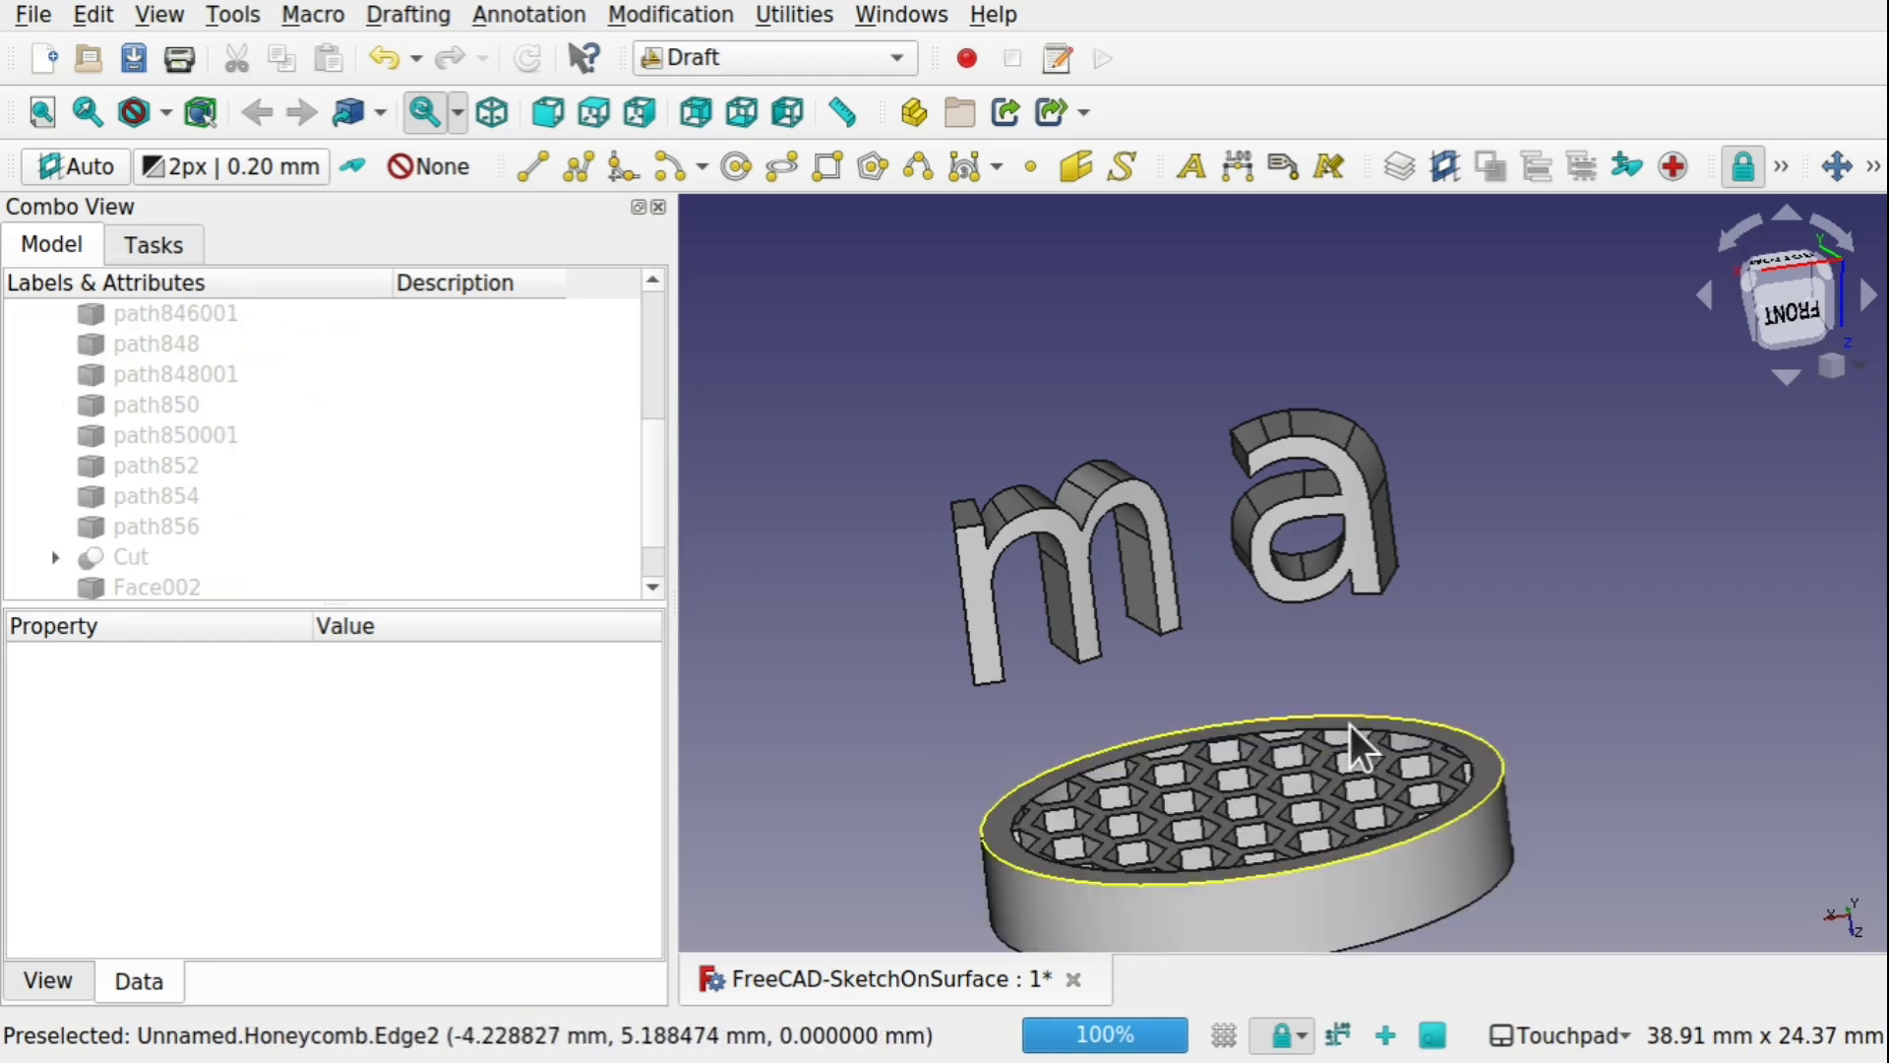
pyautogui.moveTo(1350, 745); pyautogui.dragTo(1311, 843, button='middle')
pyautogui.click(1308, 831)
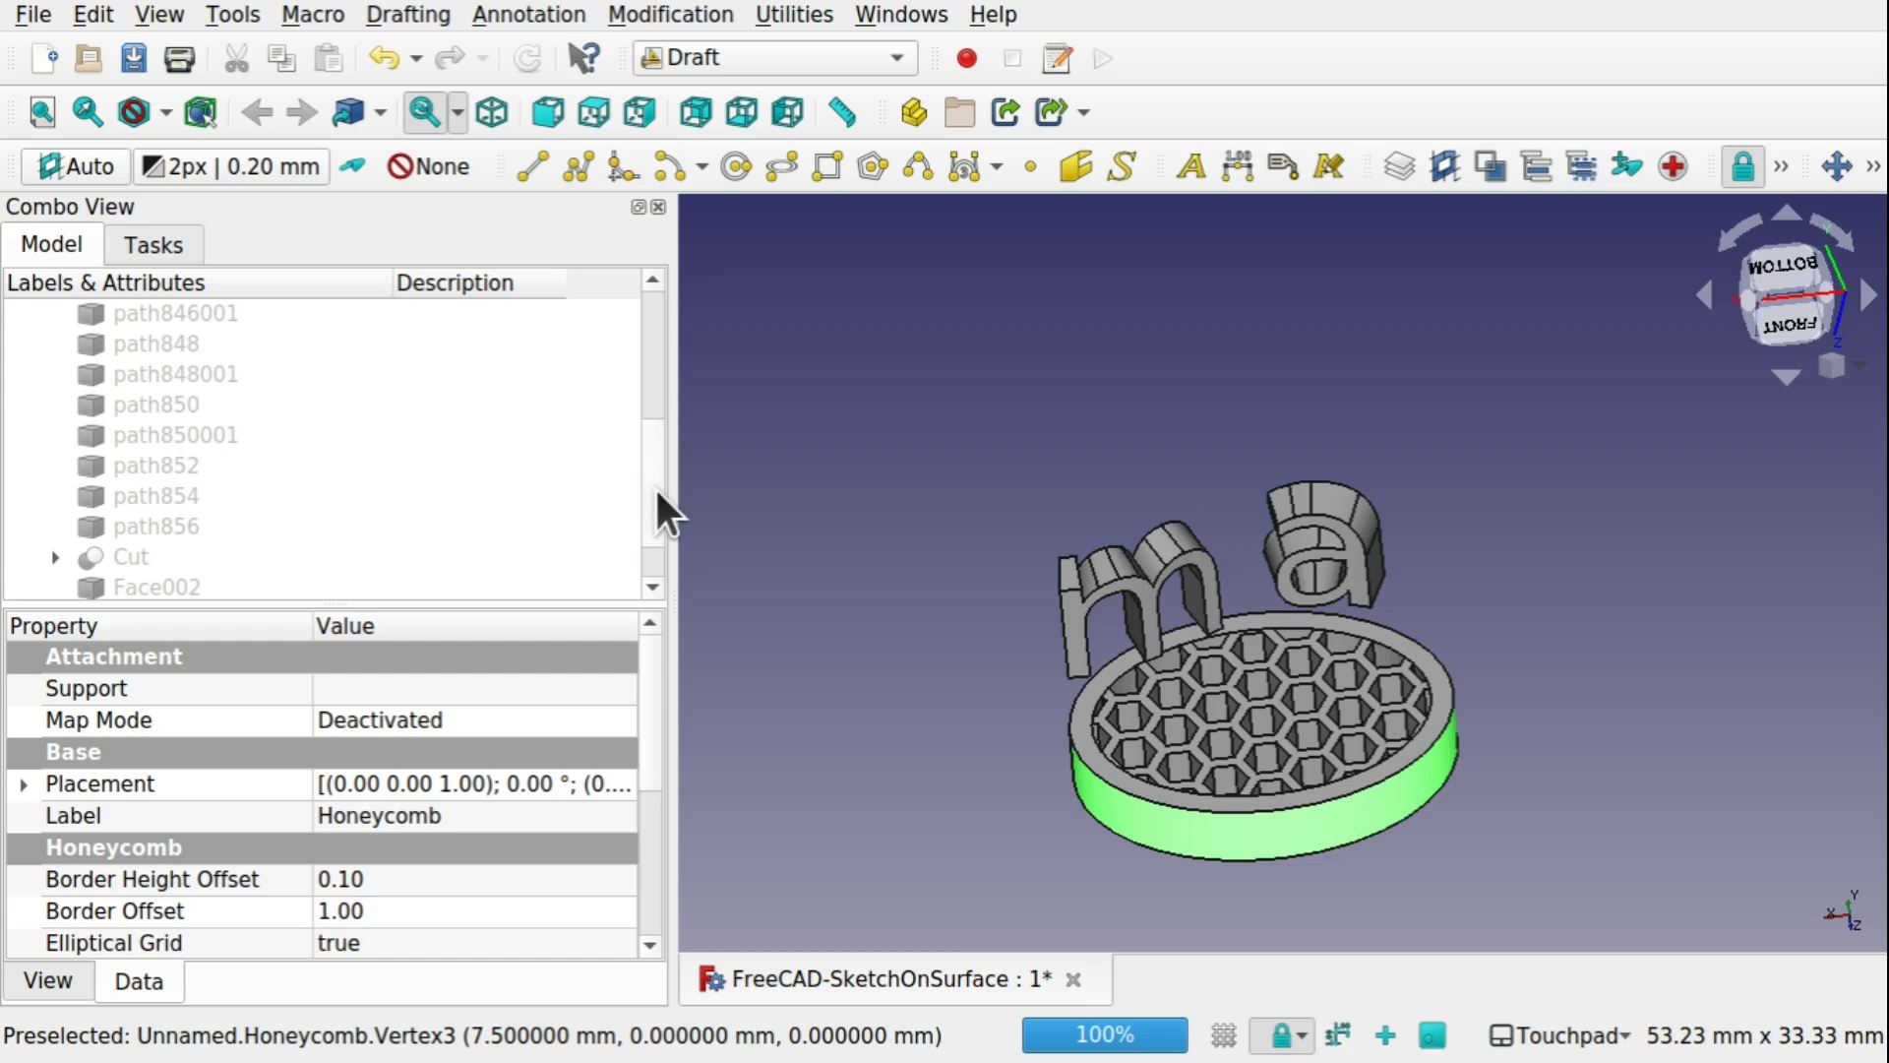
# Step: Delete all objects from Extrude through Face002 in the model tree, keeping the Honeycomb
pyautogui.moveTo(653, 486); pyautogui.dragTo(659, 524)
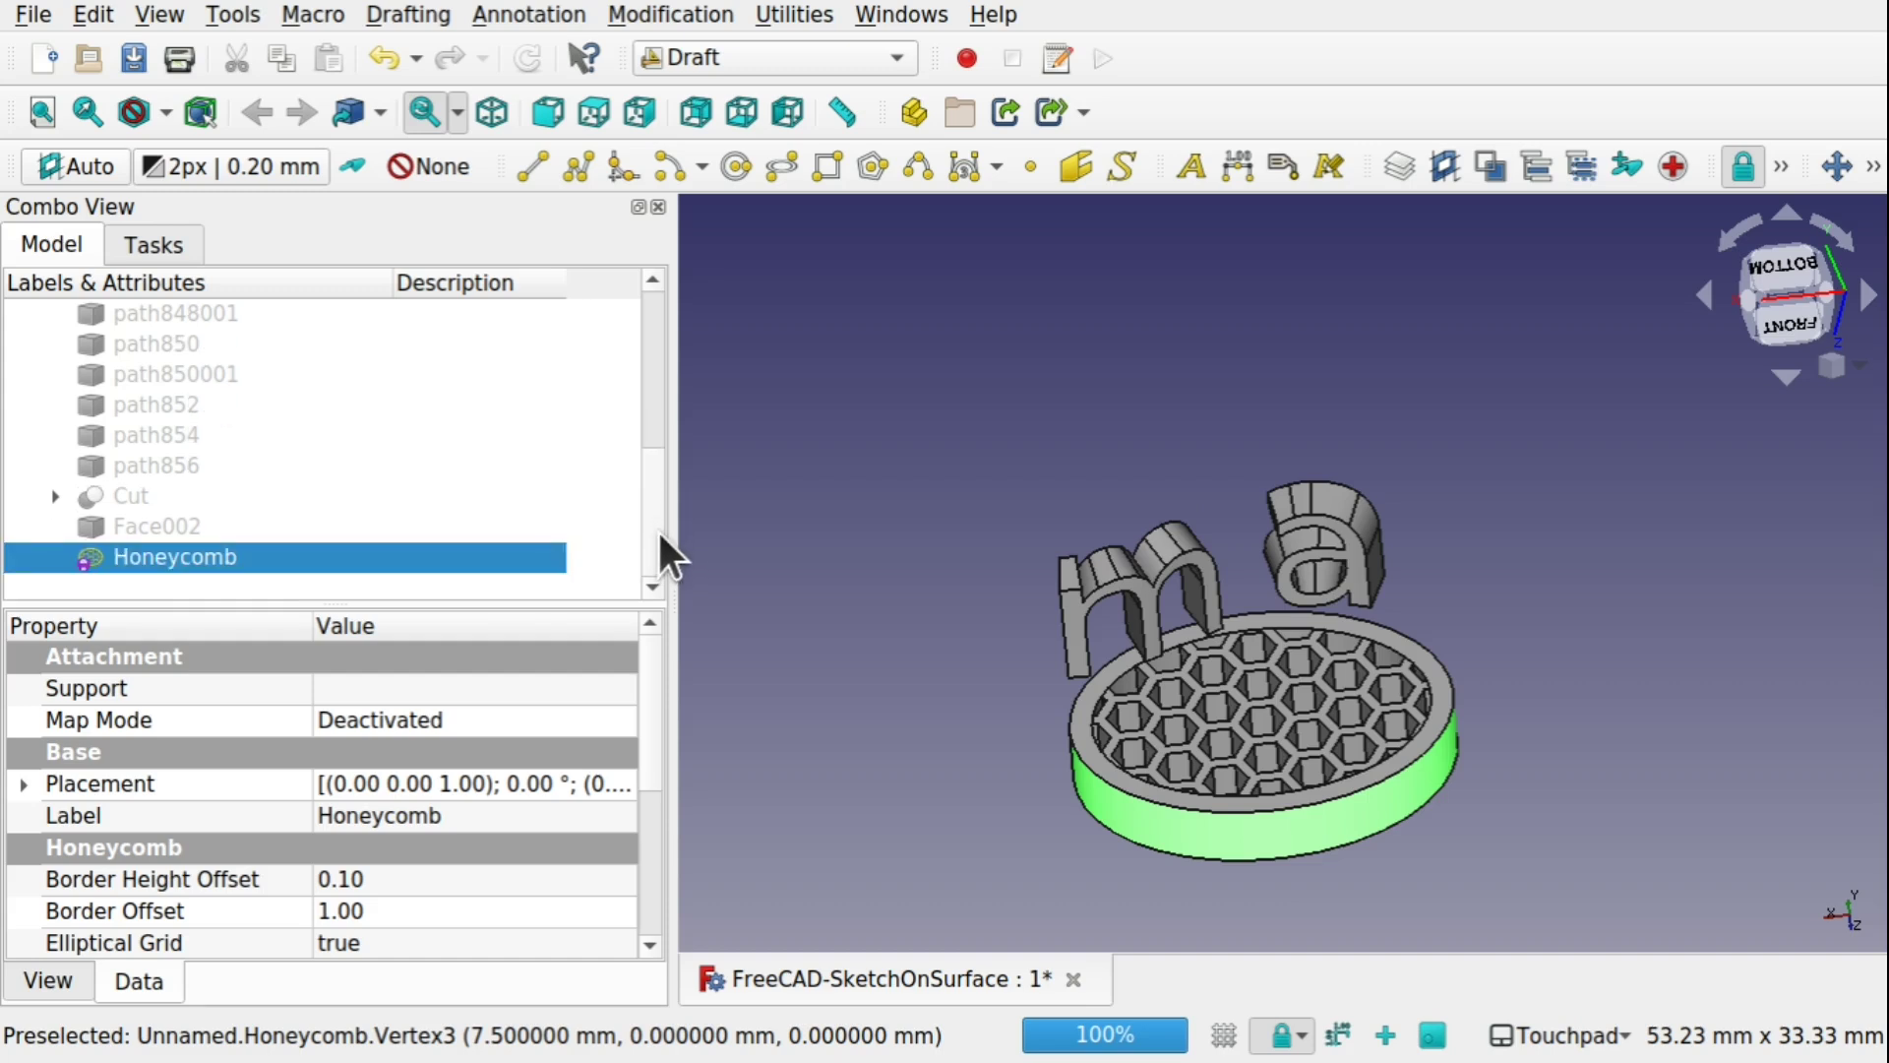
pyautogui.click(185, 526)
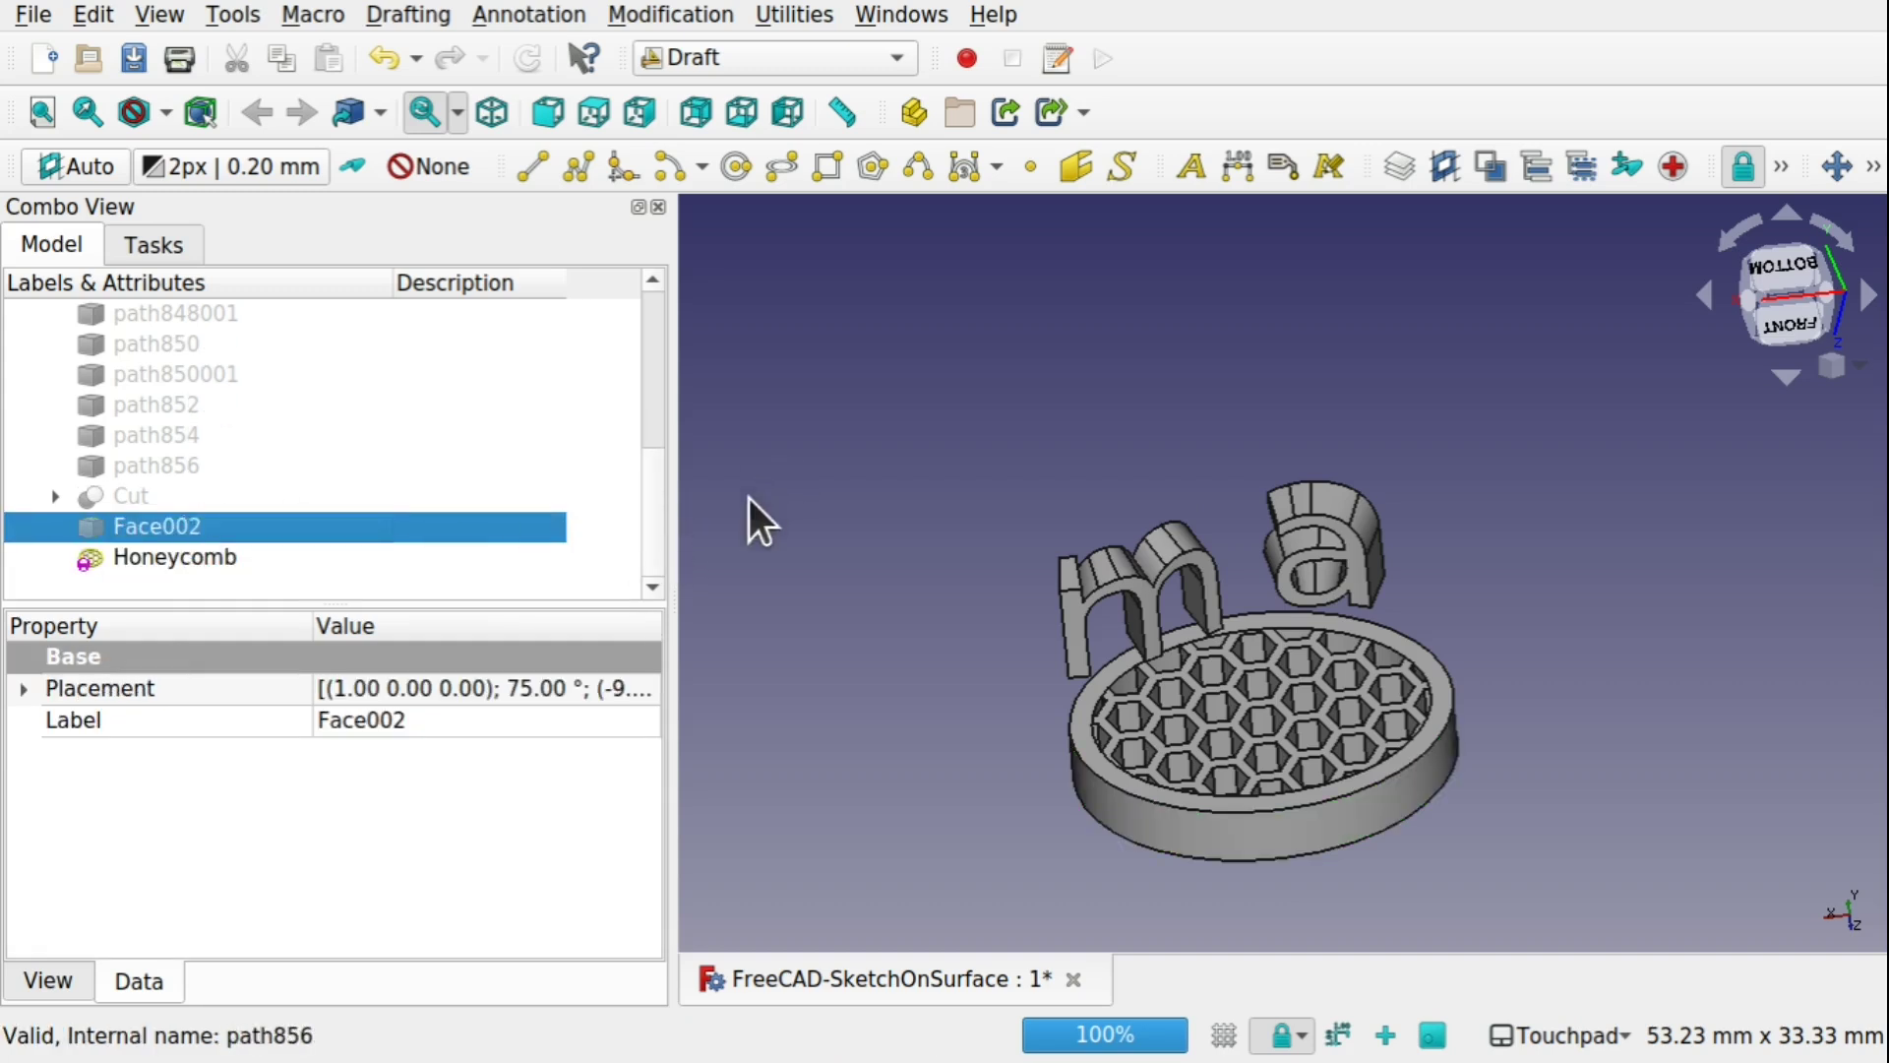
pyautogui.moveTo(651, 523); pyautogui.dragTo(620, 371)
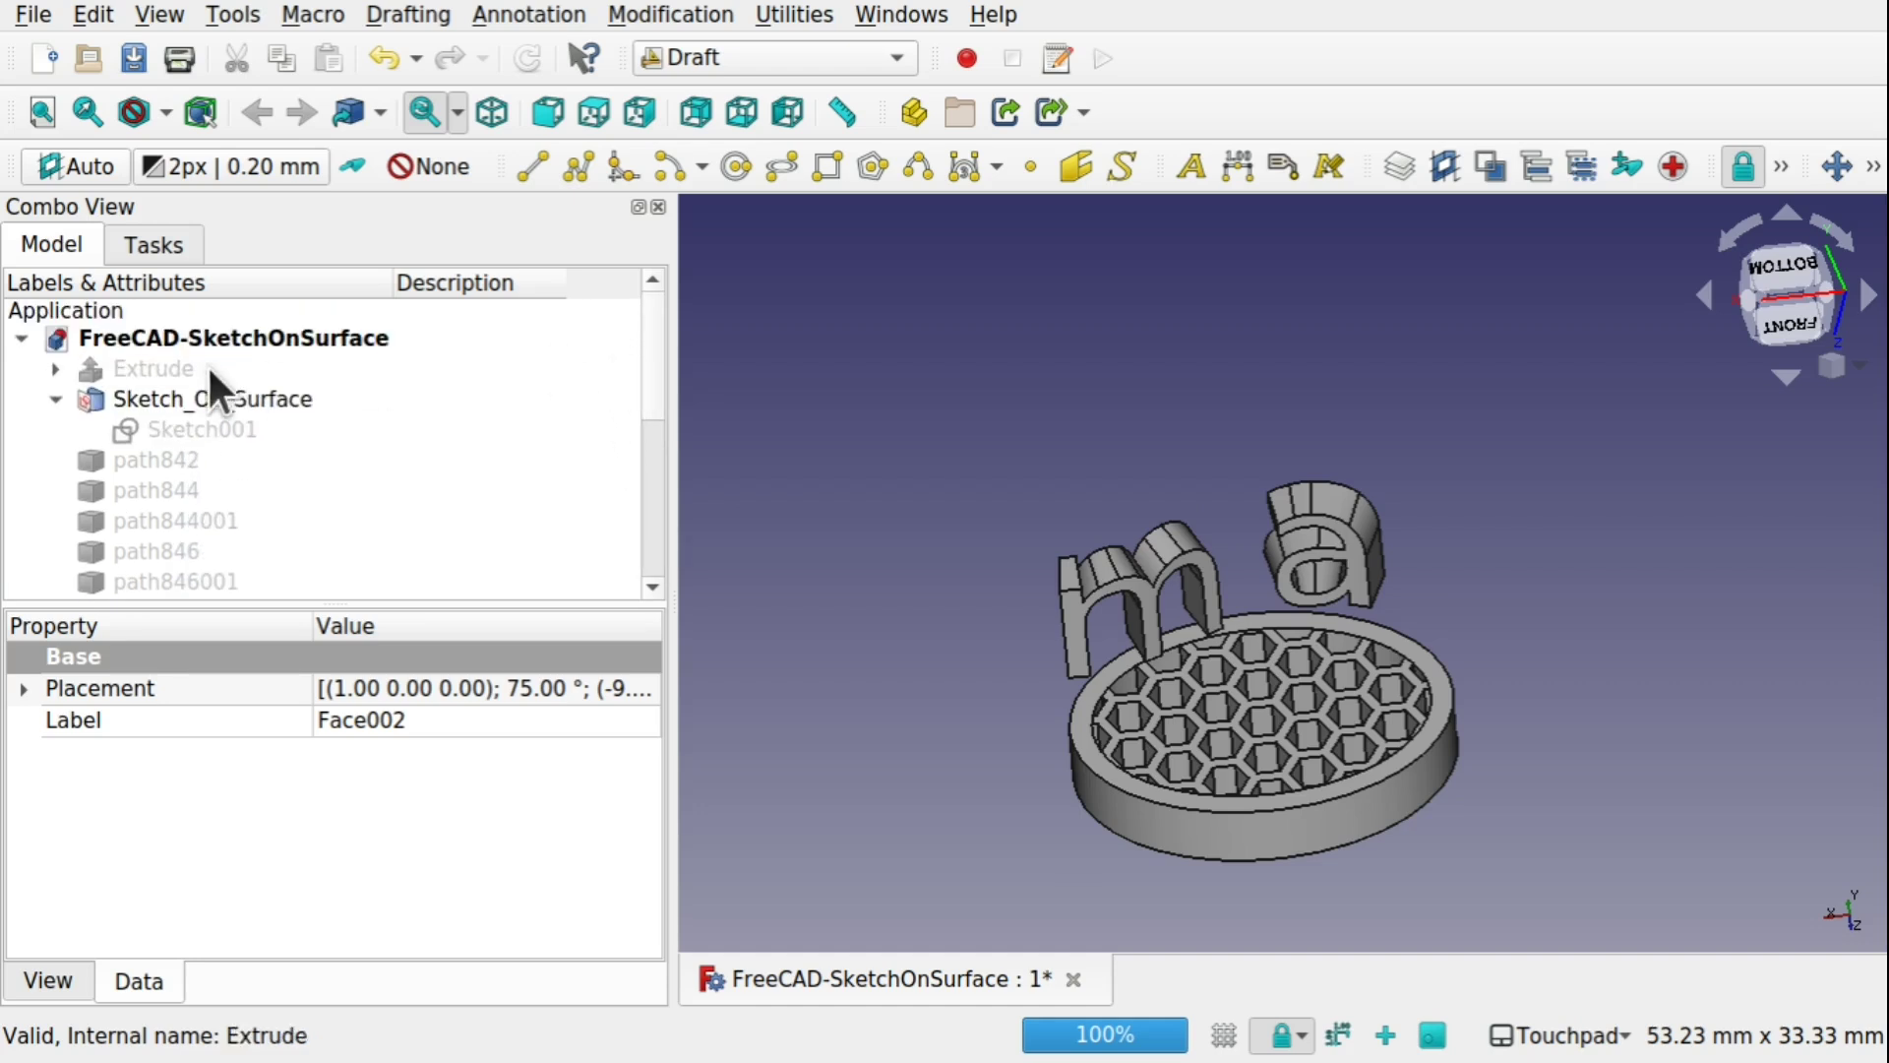
pyautogui.keyDown('shift'); pyautogui.click(168, 369); pyautogui.keyUp('shift')
pyautogui.press('Delete')
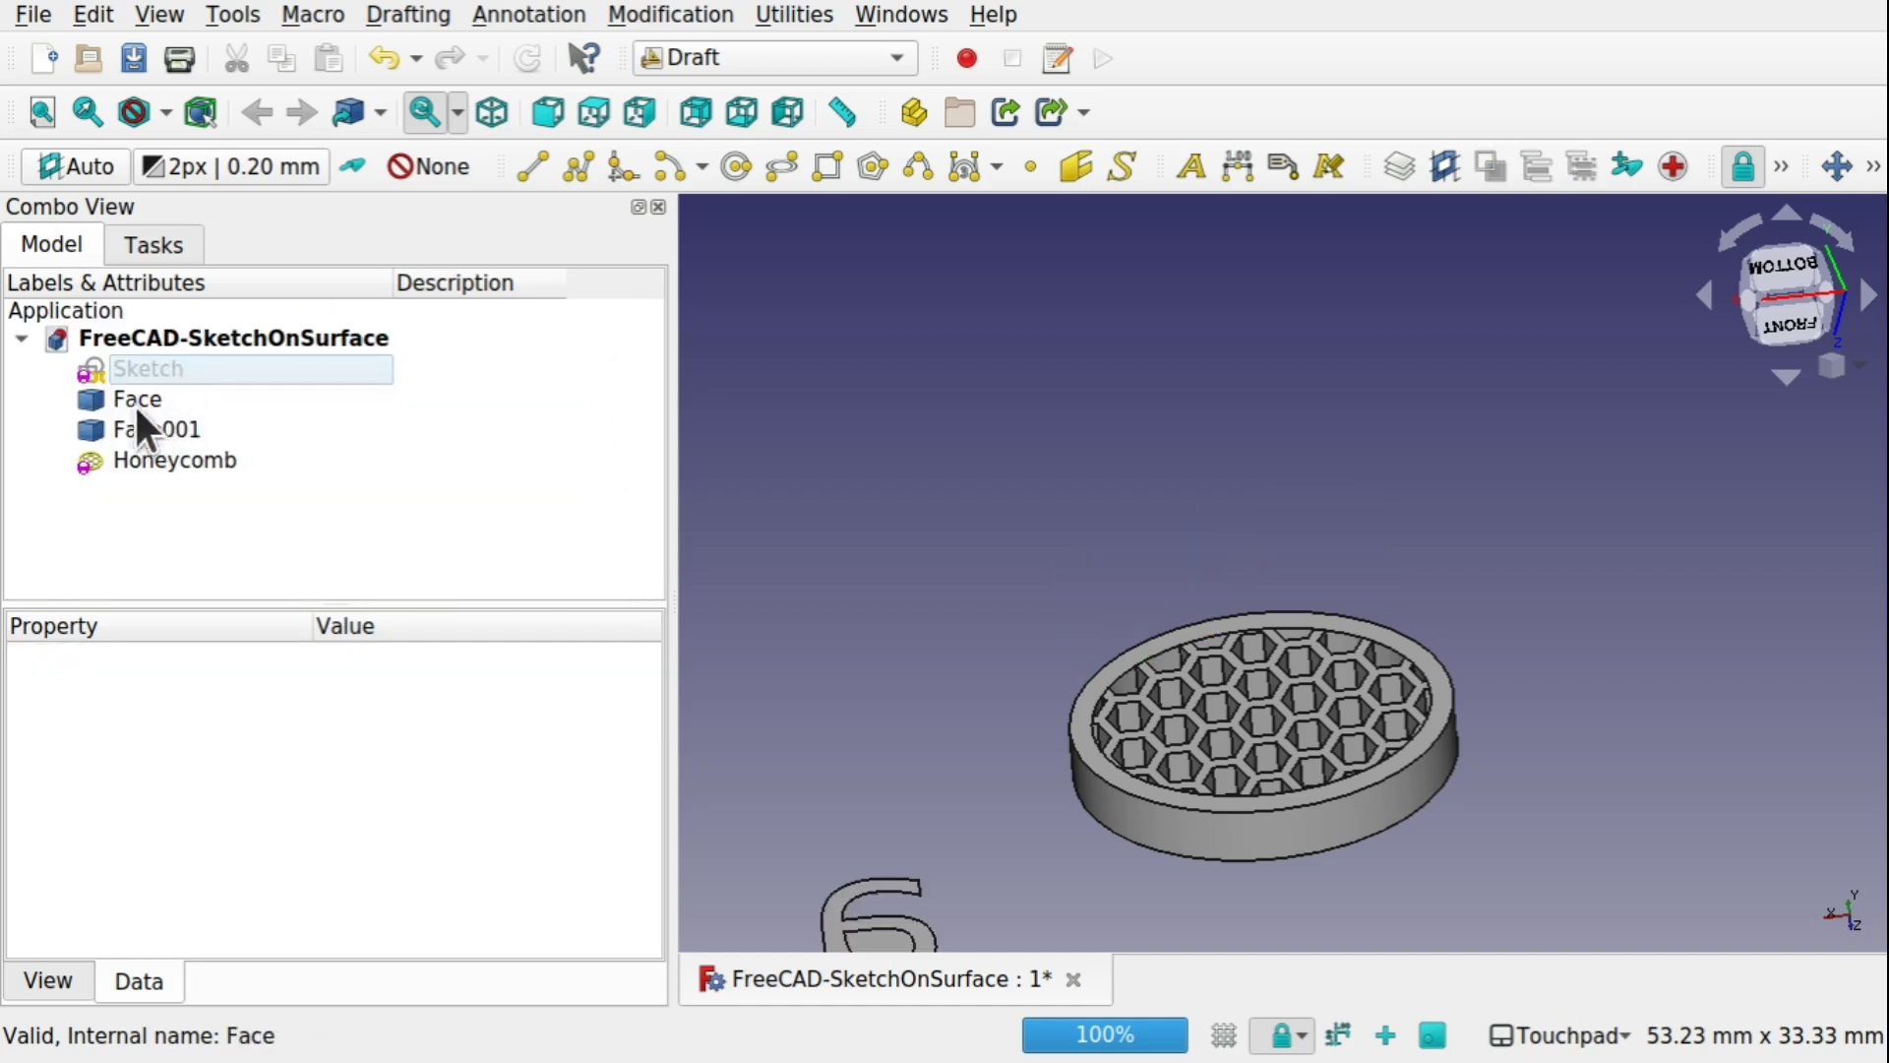
# Step: Delete the leftover Face, Face001 and Sketch objects and save the document
pyautogui.click(140, 398)
pyautogui.keyDown('shift'); pyautogui.click(166, 425); pyautogui.keyUp('shift')
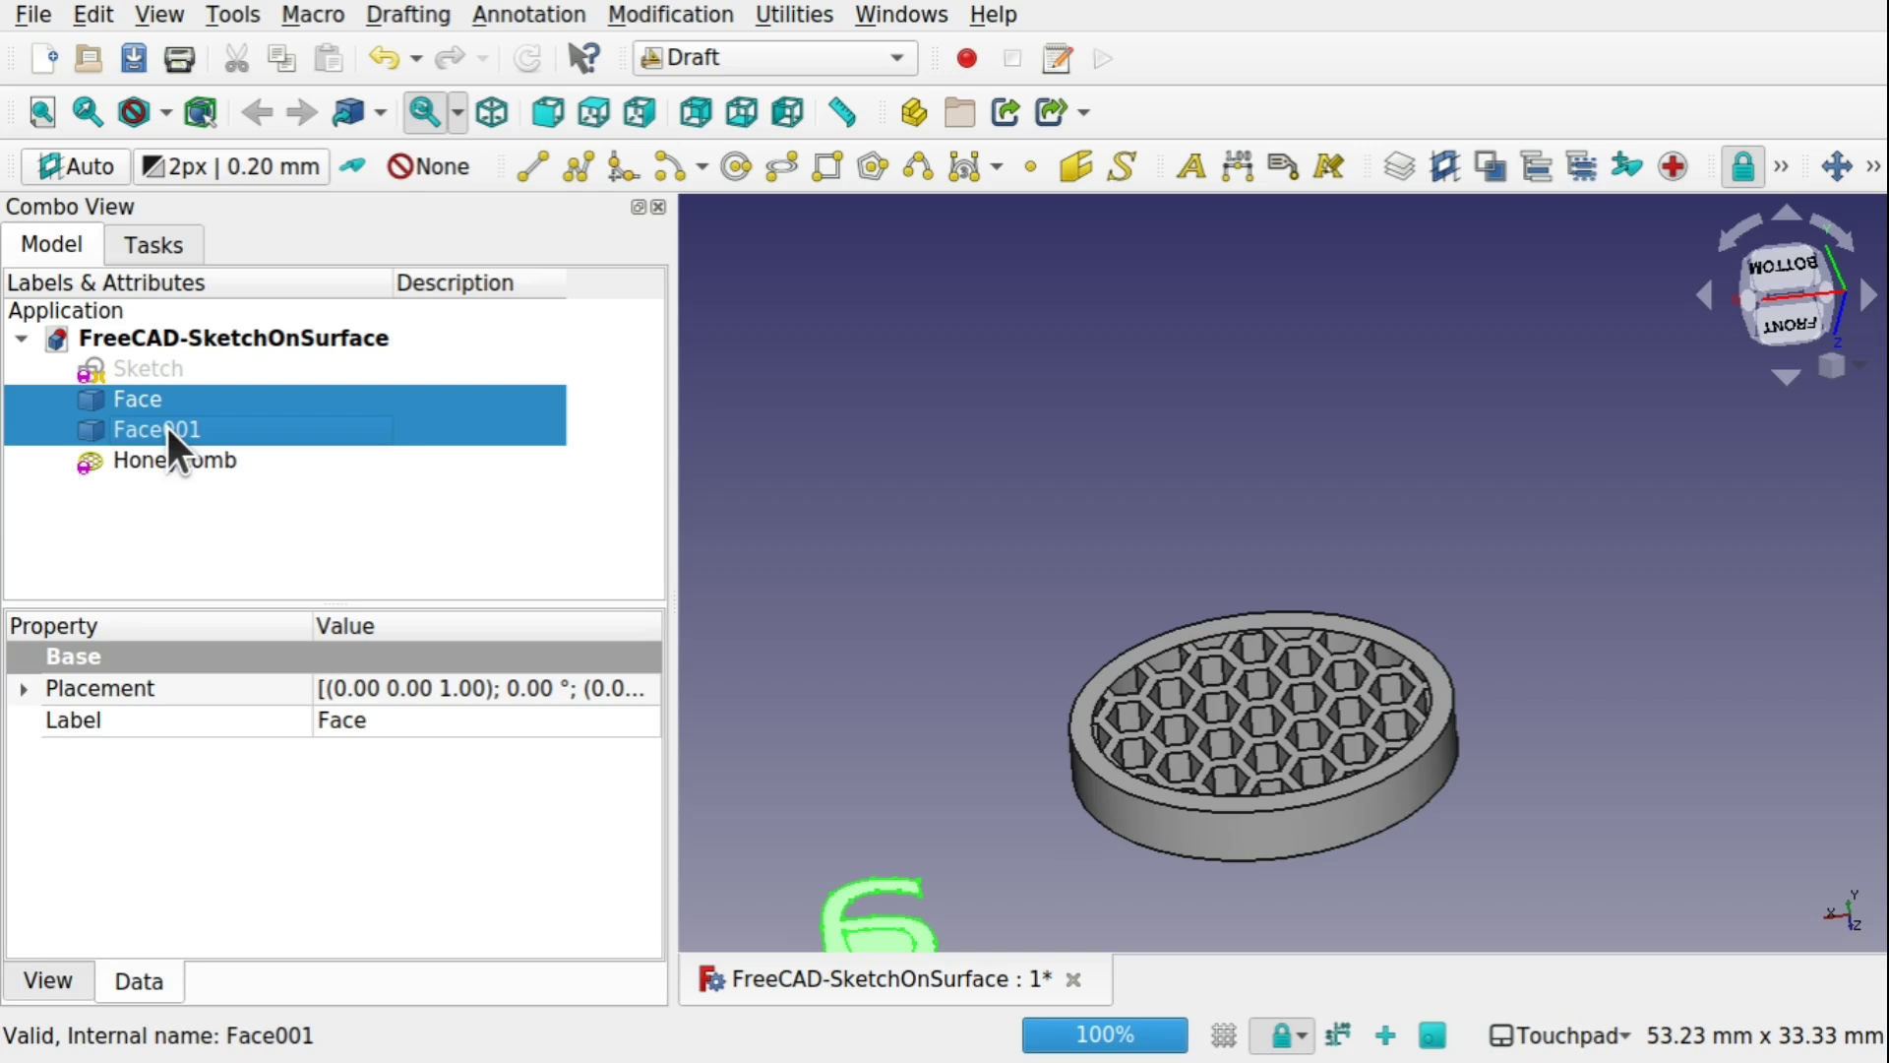
pyautogui.press('Delete')
pyautogui.click(161, 356)
pyautogui.press('Delete')
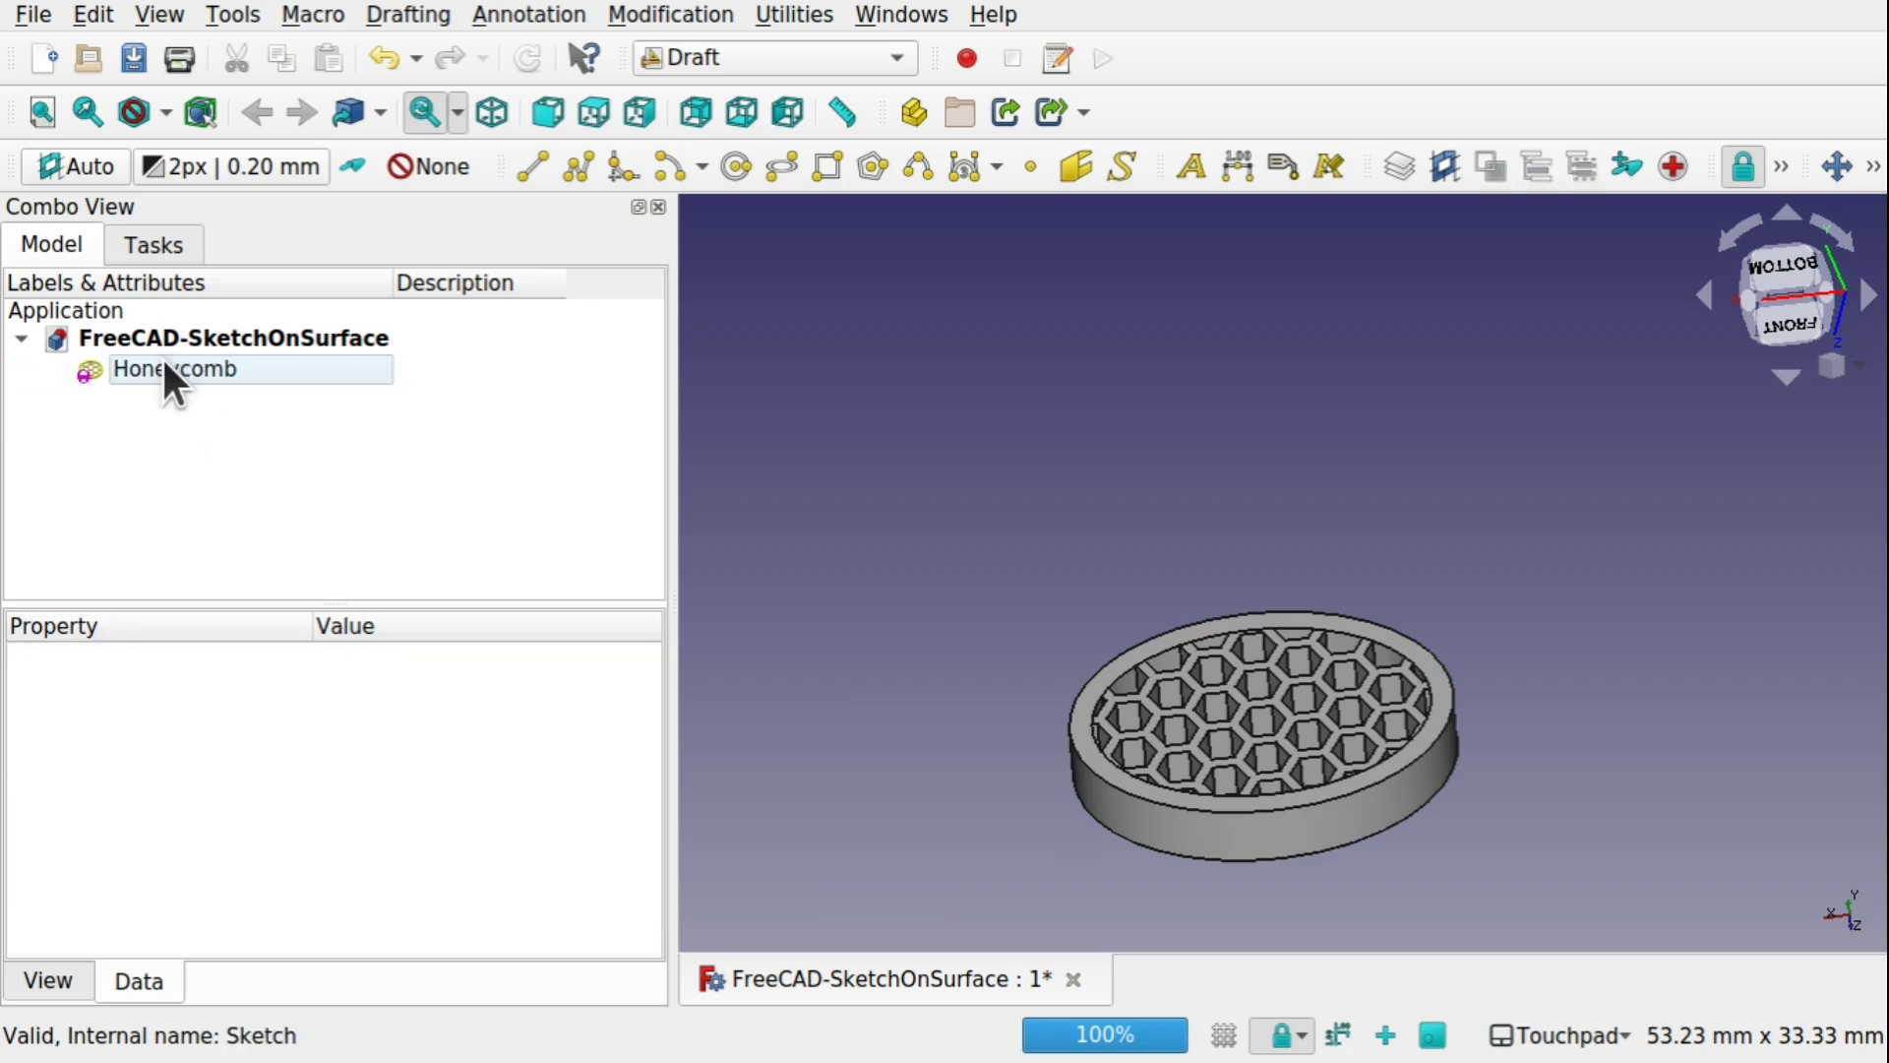
pyautogui.hotkey('ctrl', 's')
# Step: Set the Honeycomb's Border Height Offset and Border Offset properties to 0
pyautogui.moveTo(1202, 659); pyautogui.dragTo(1295, 612, button='middle')
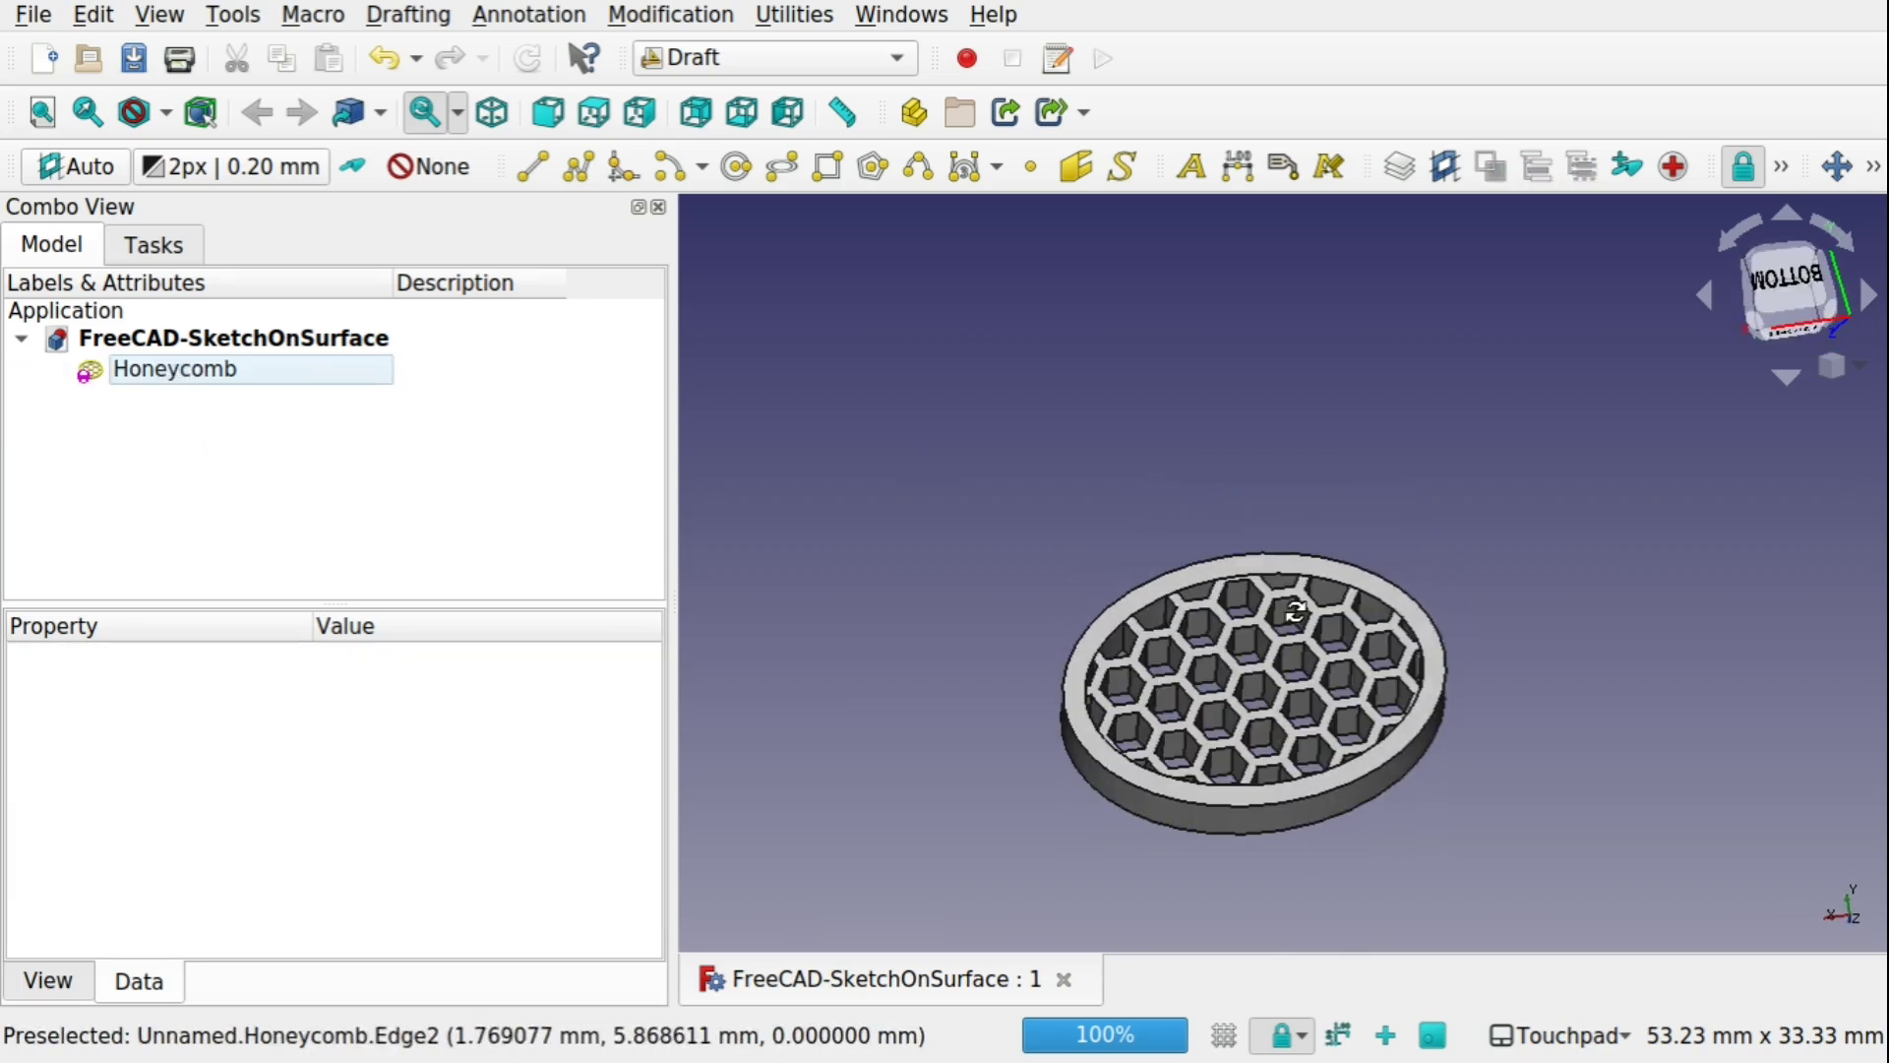
pyautogui.click(177, 368)
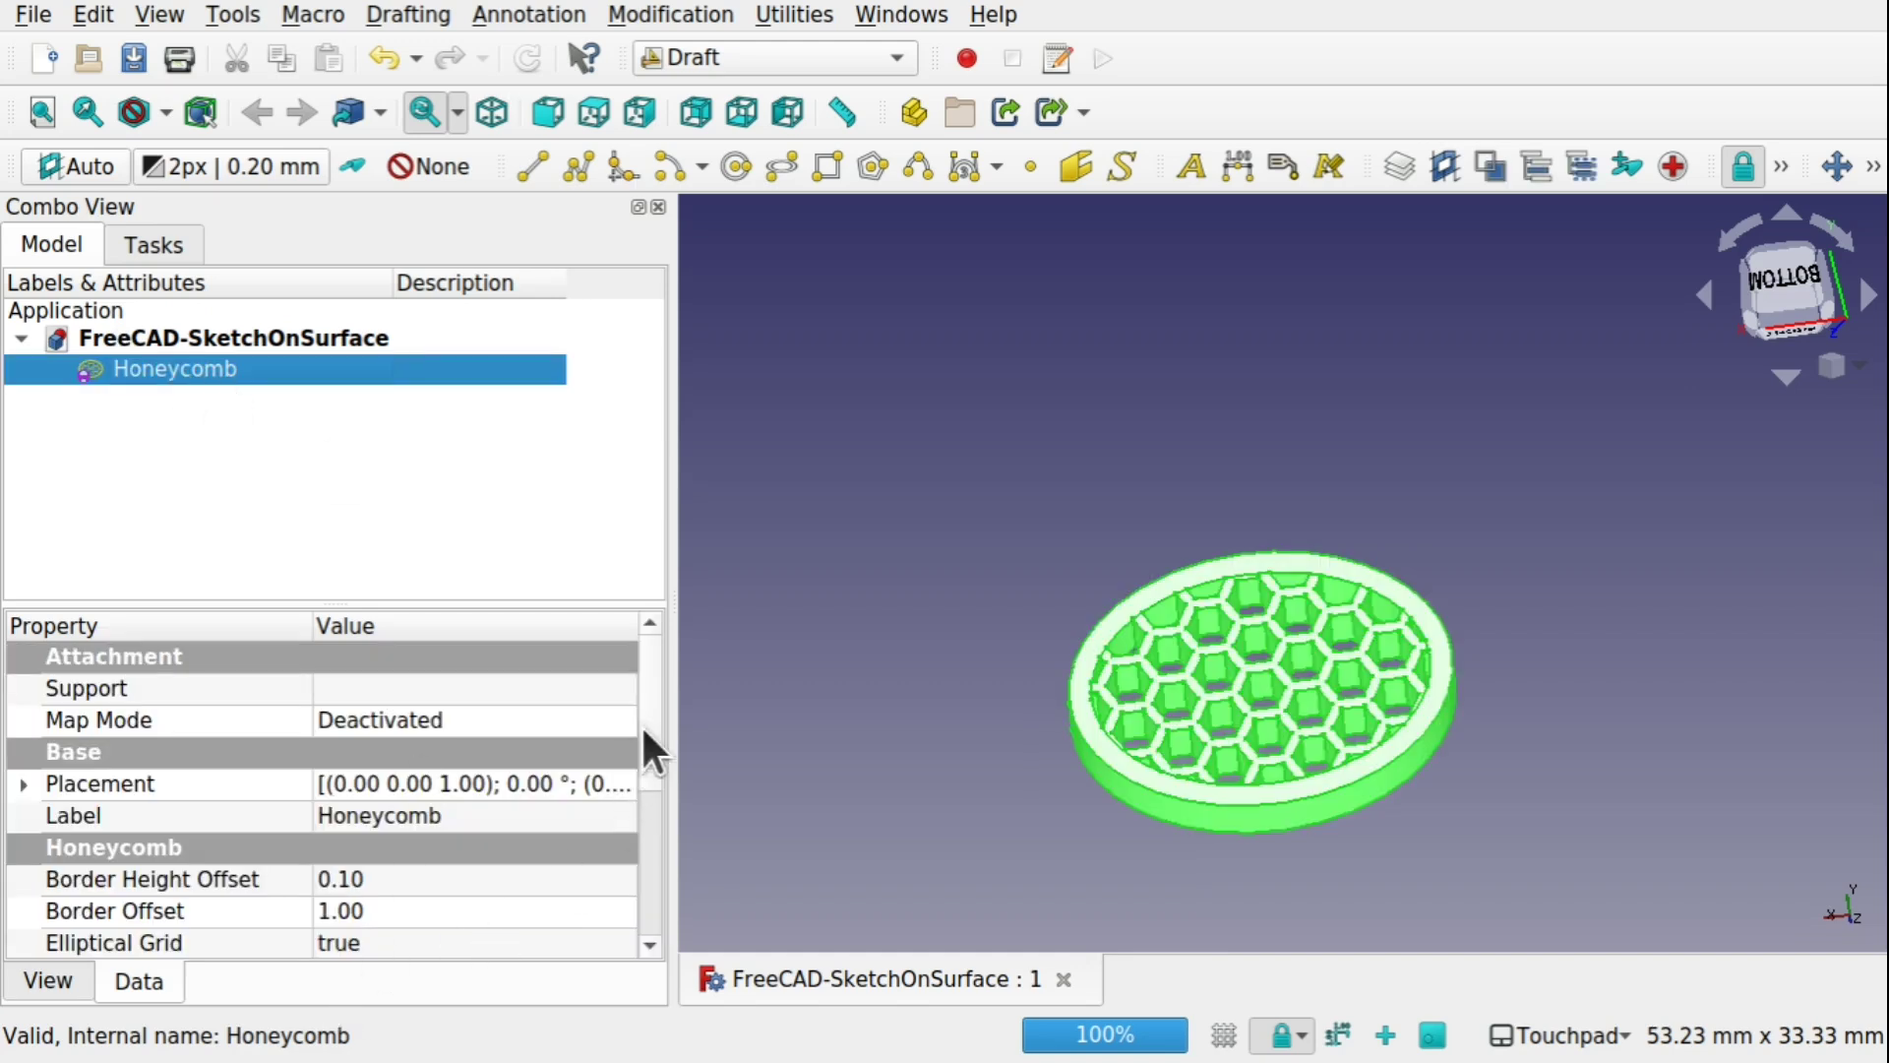
pyautogui.moveTo(653, 716); pyautogui.dragTo(677, 817)
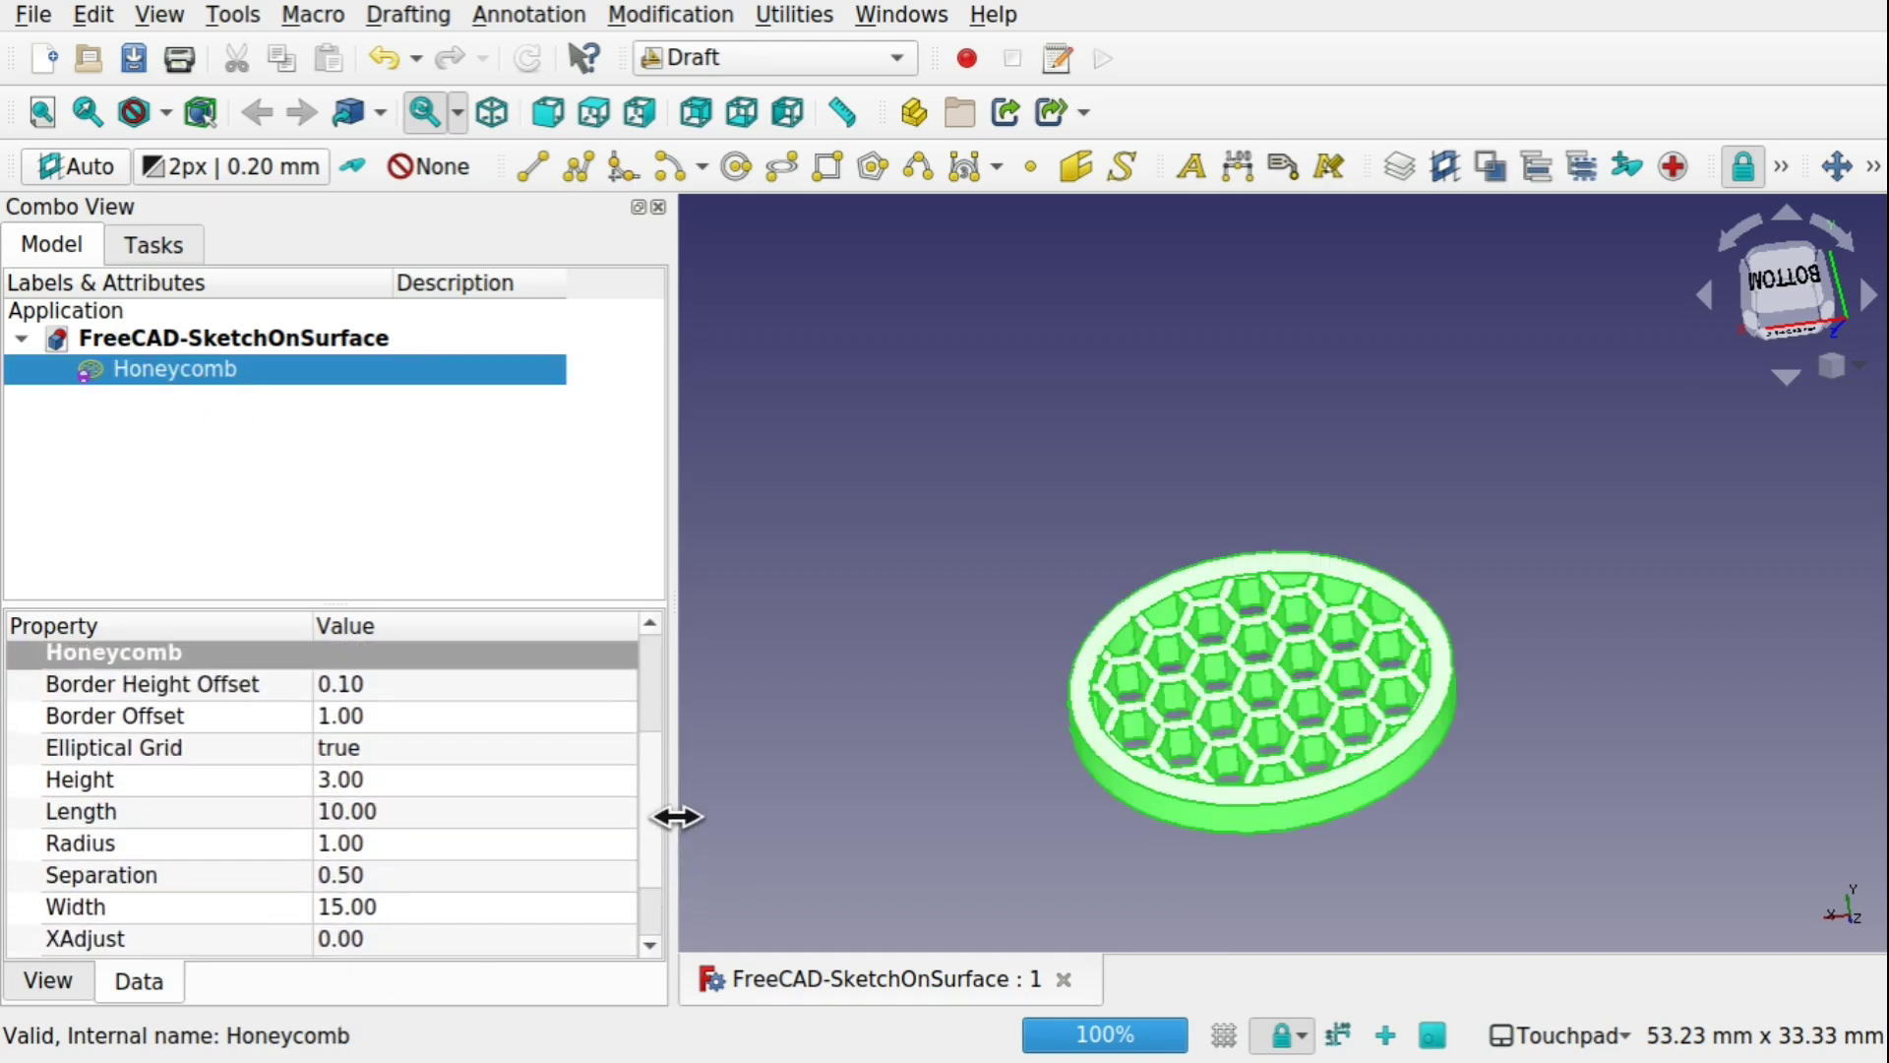
pyautogui.click(413, 687)
pyautogui.write('0')
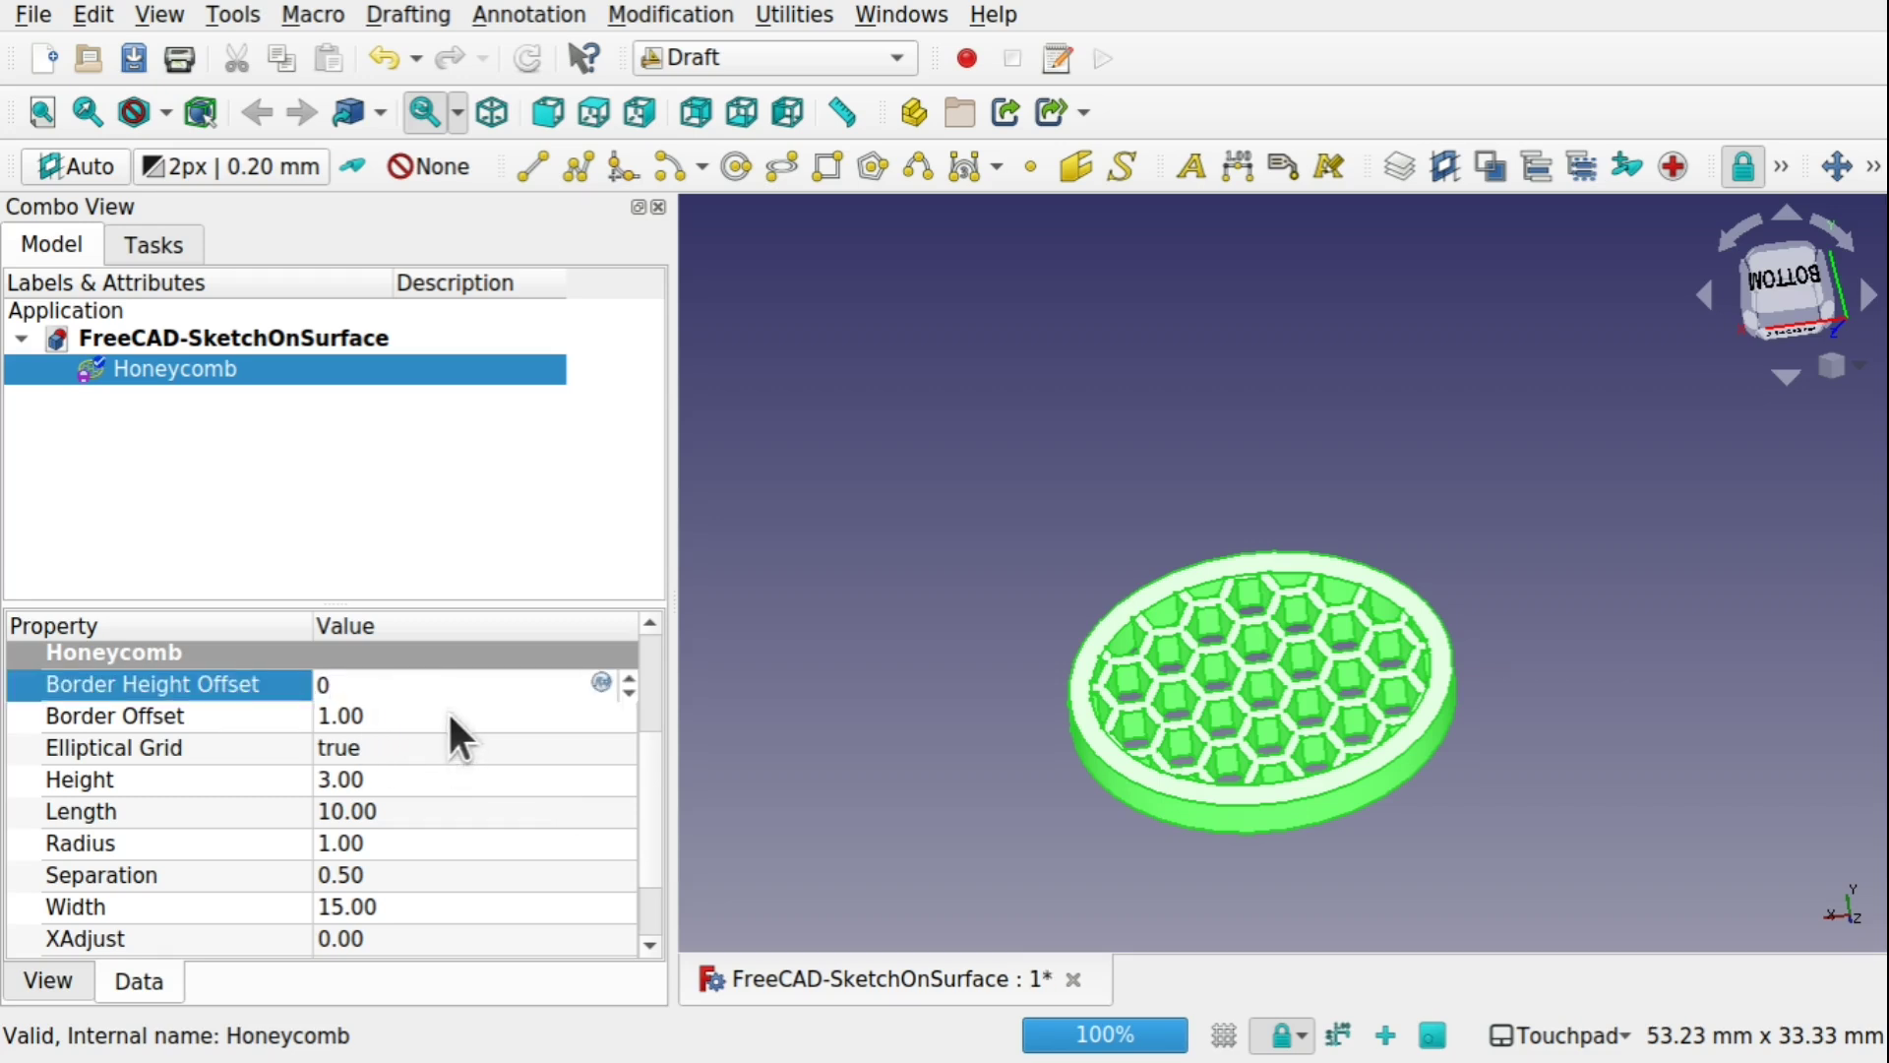
pyautogui.click(449, 716)
pyautogui.write('0')
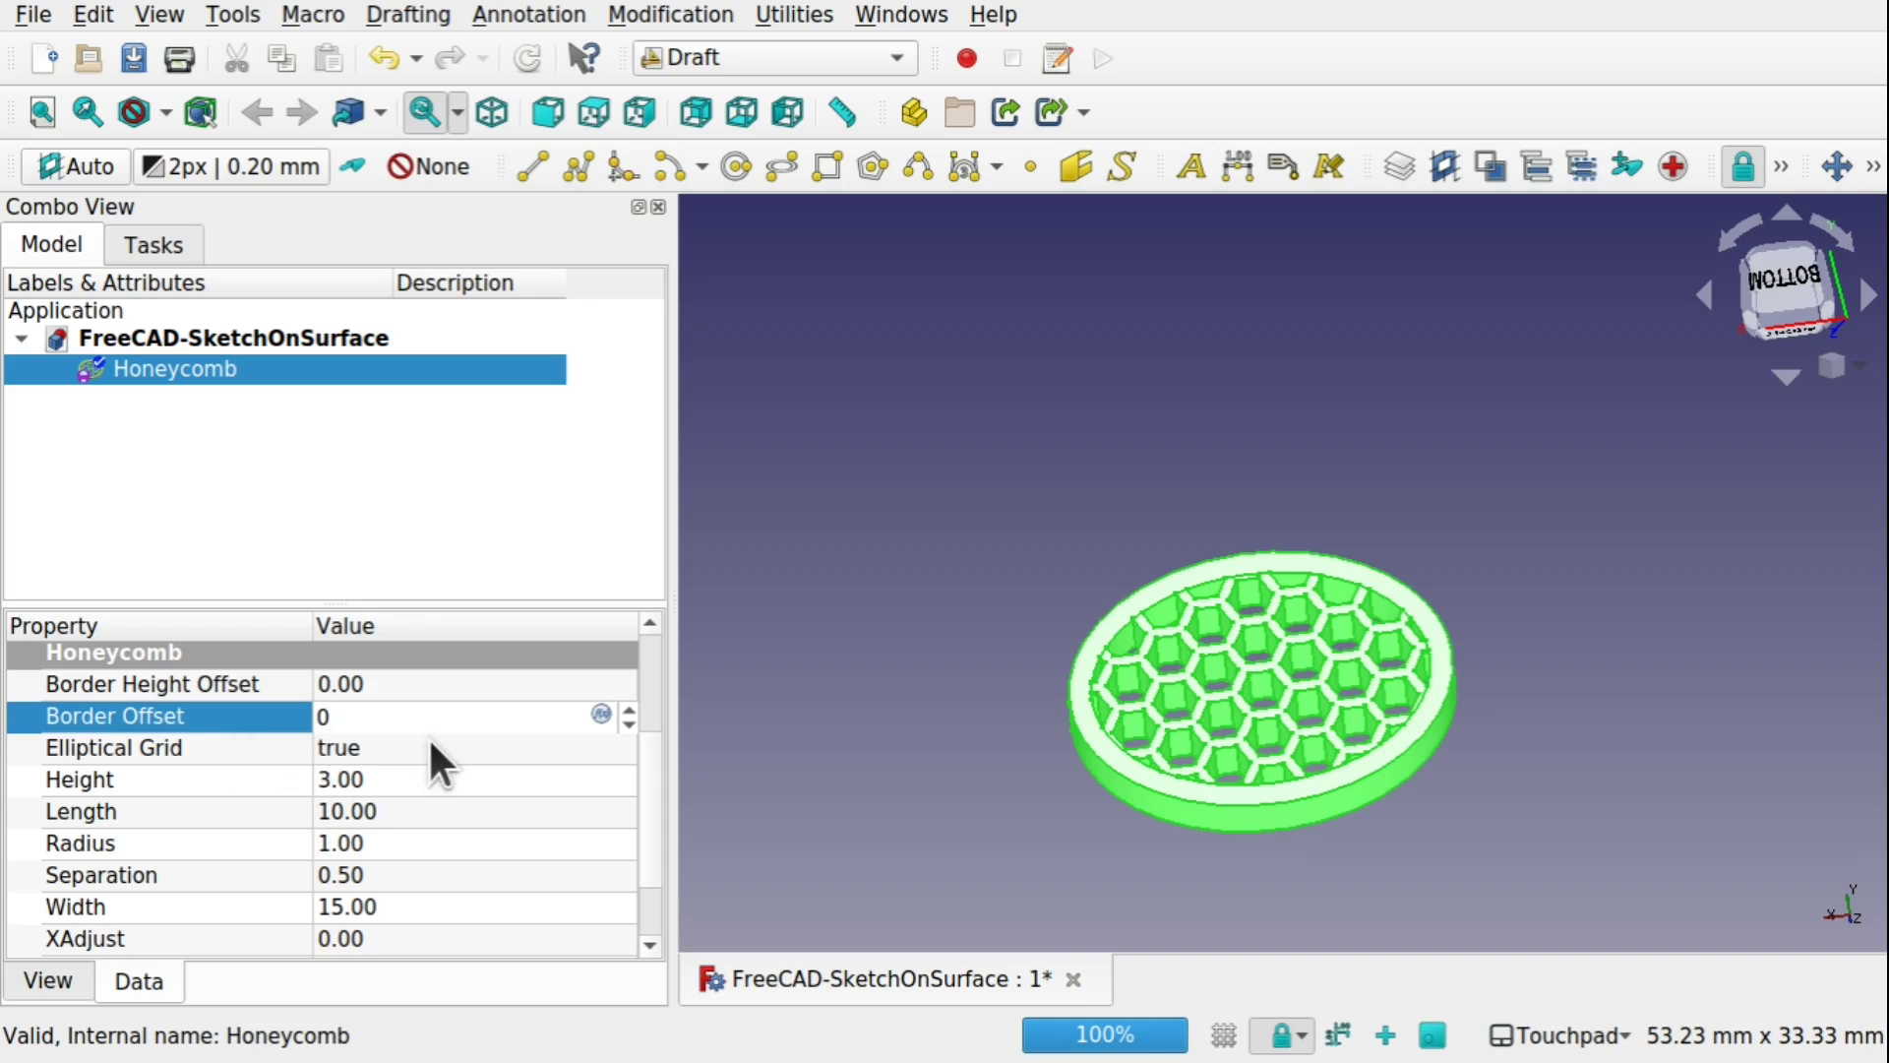
# Step: Set the Honeycomb's Elliptical Grid property to false
pyautogui.click(111, 750)
pyautogui.click(398, 751)
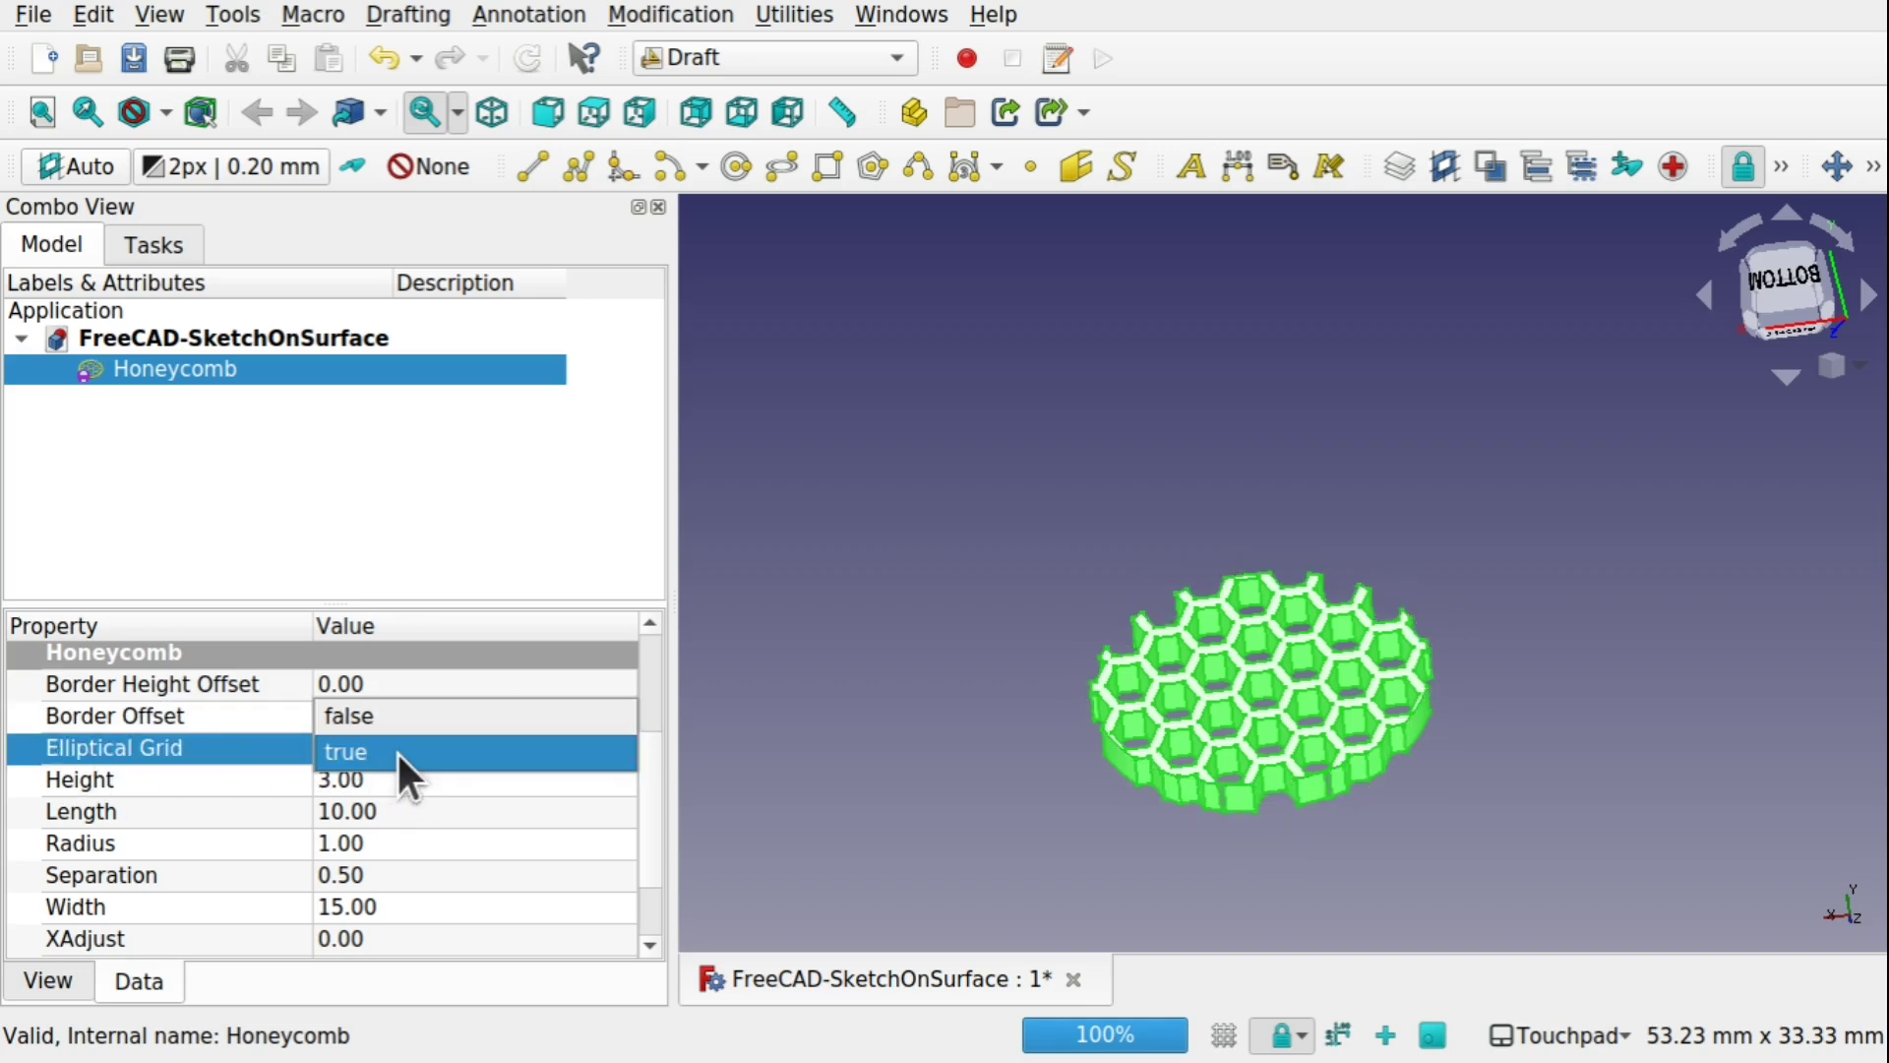
pyautogui.click(417, 722)
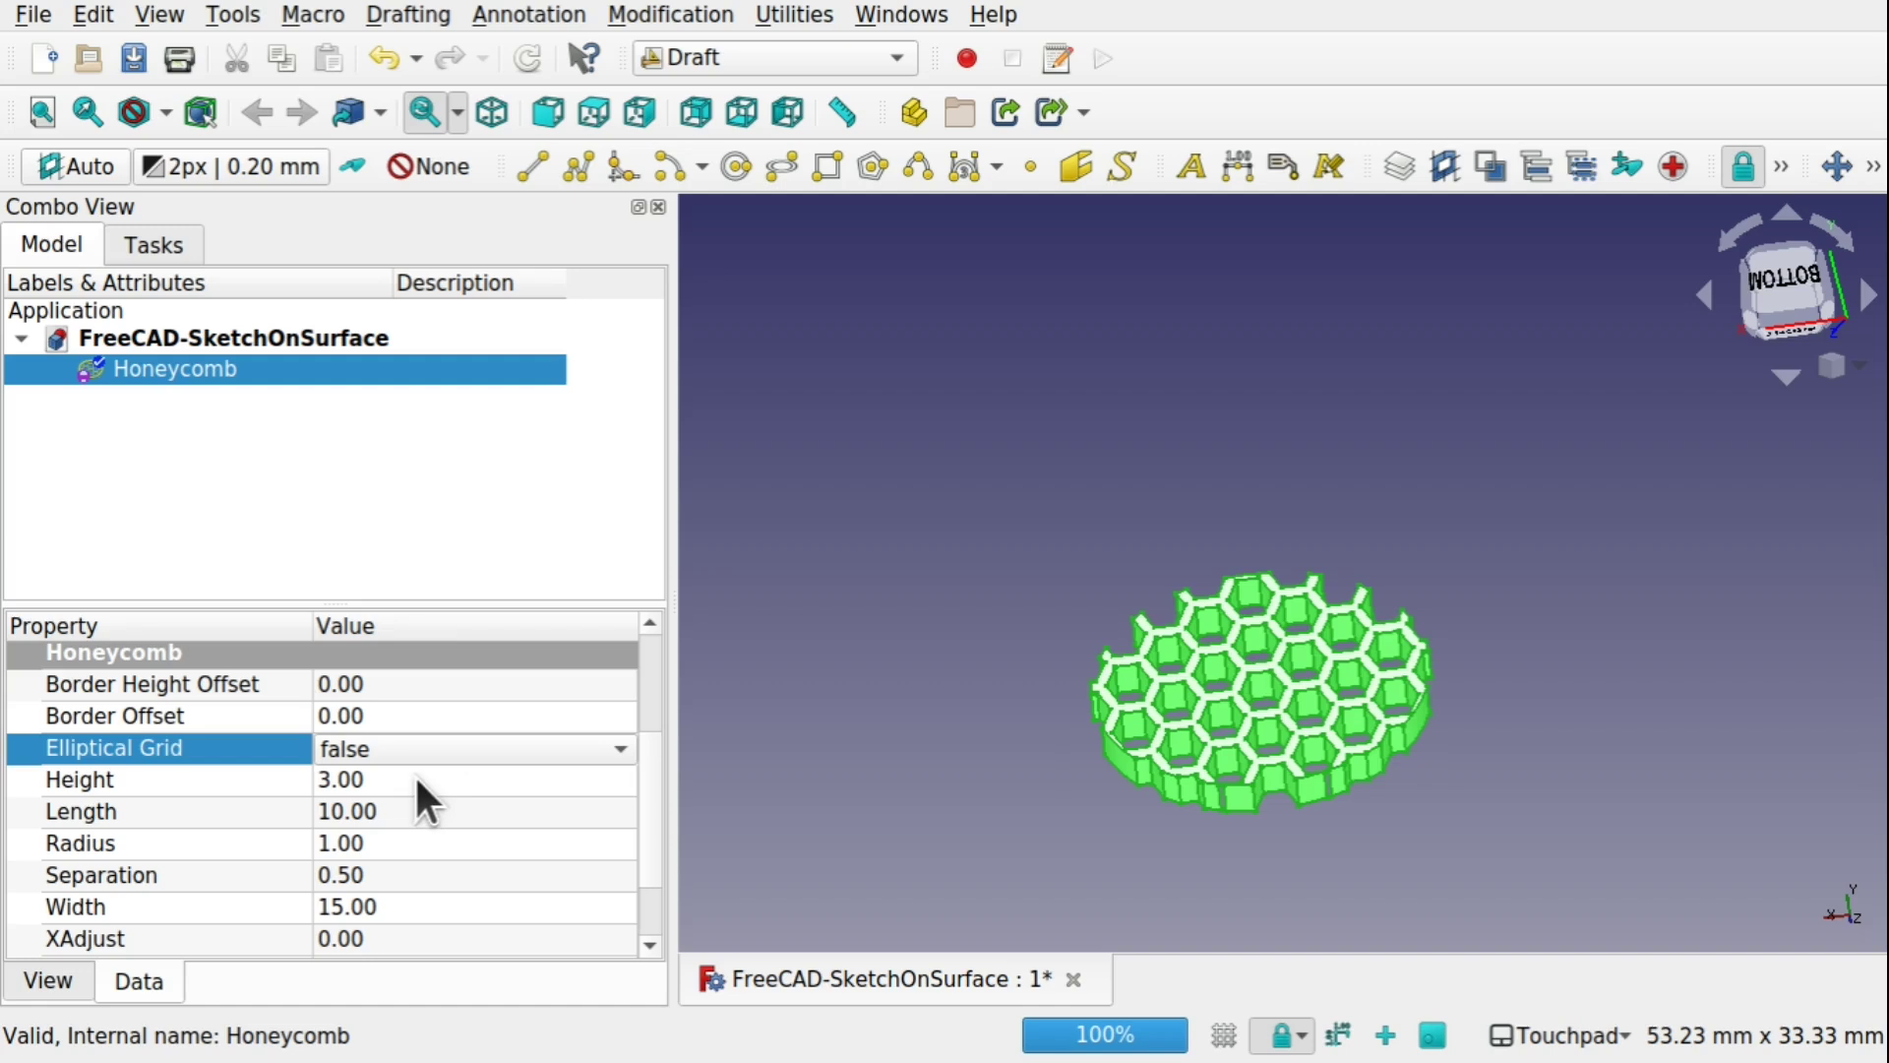
# Step: Set the Honeycomb's Height to 0.1 and Length to 30, and open its Radius for editing
pyautogui.click(415, 777)
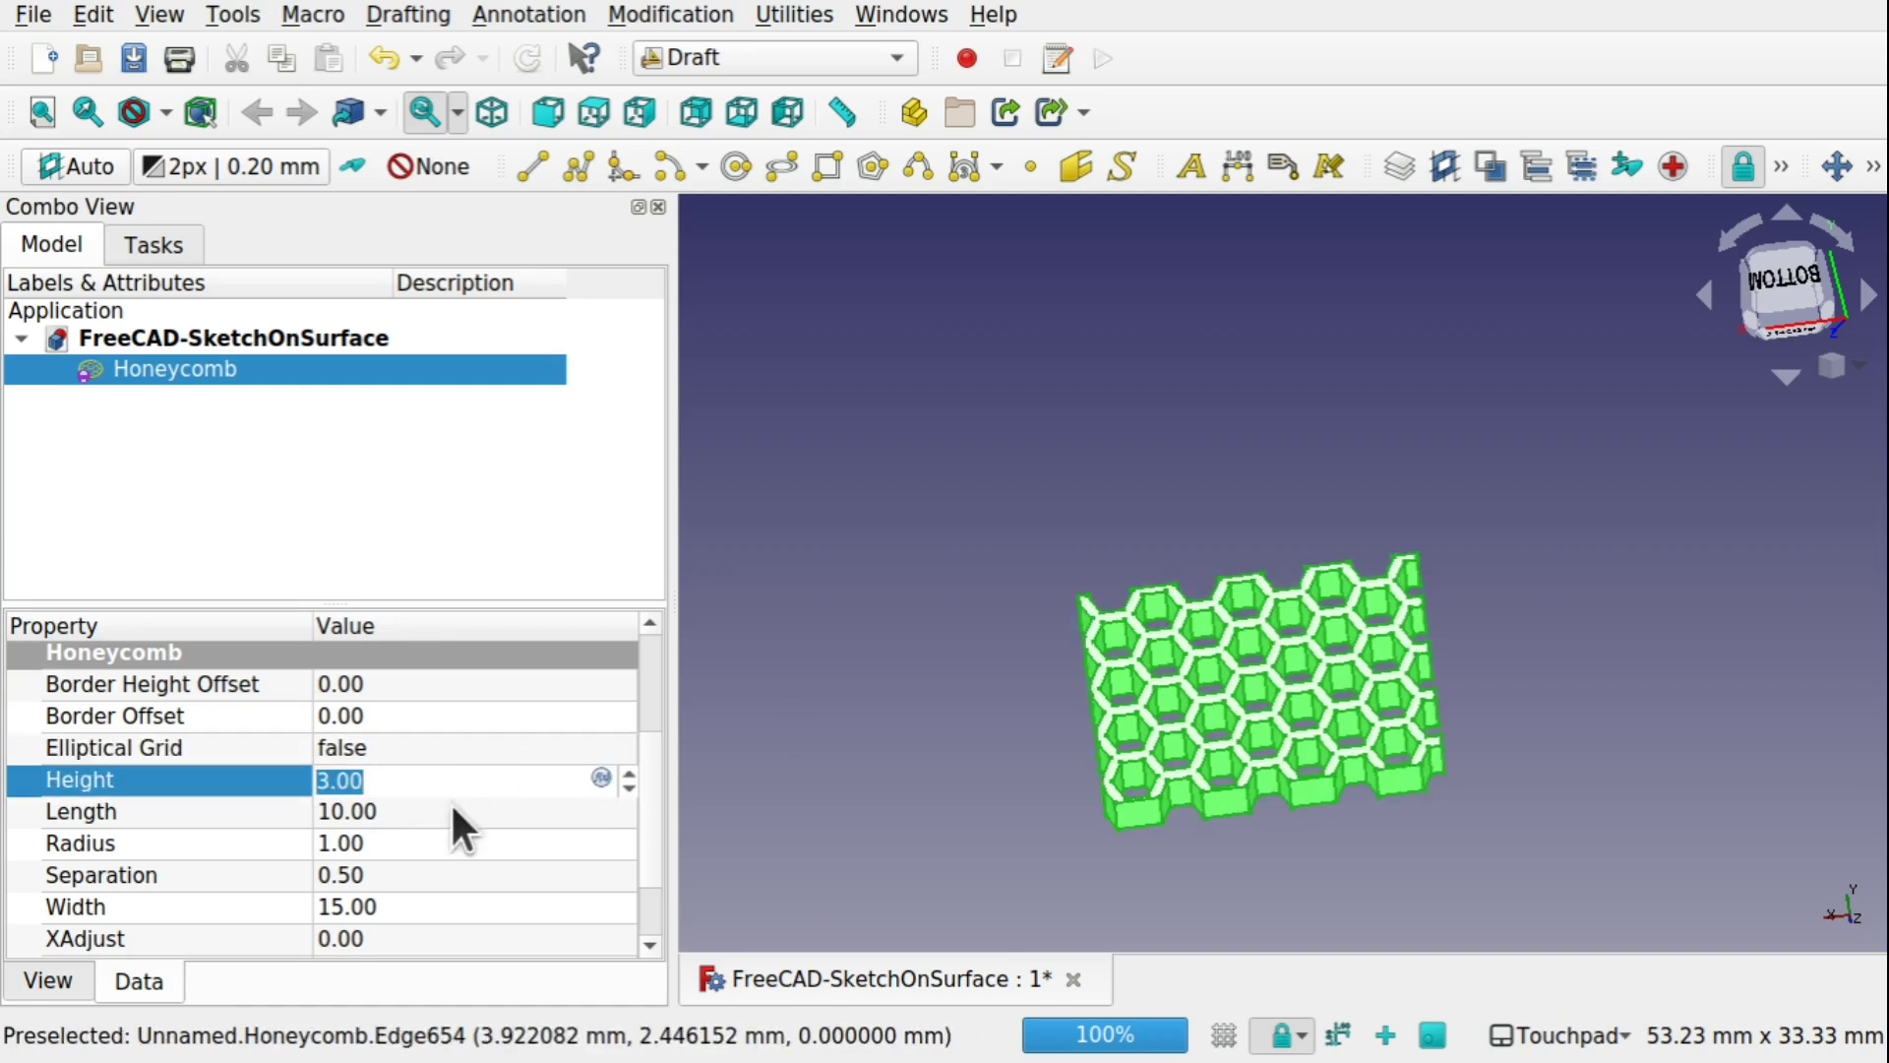
pyautogui.write('0.1')
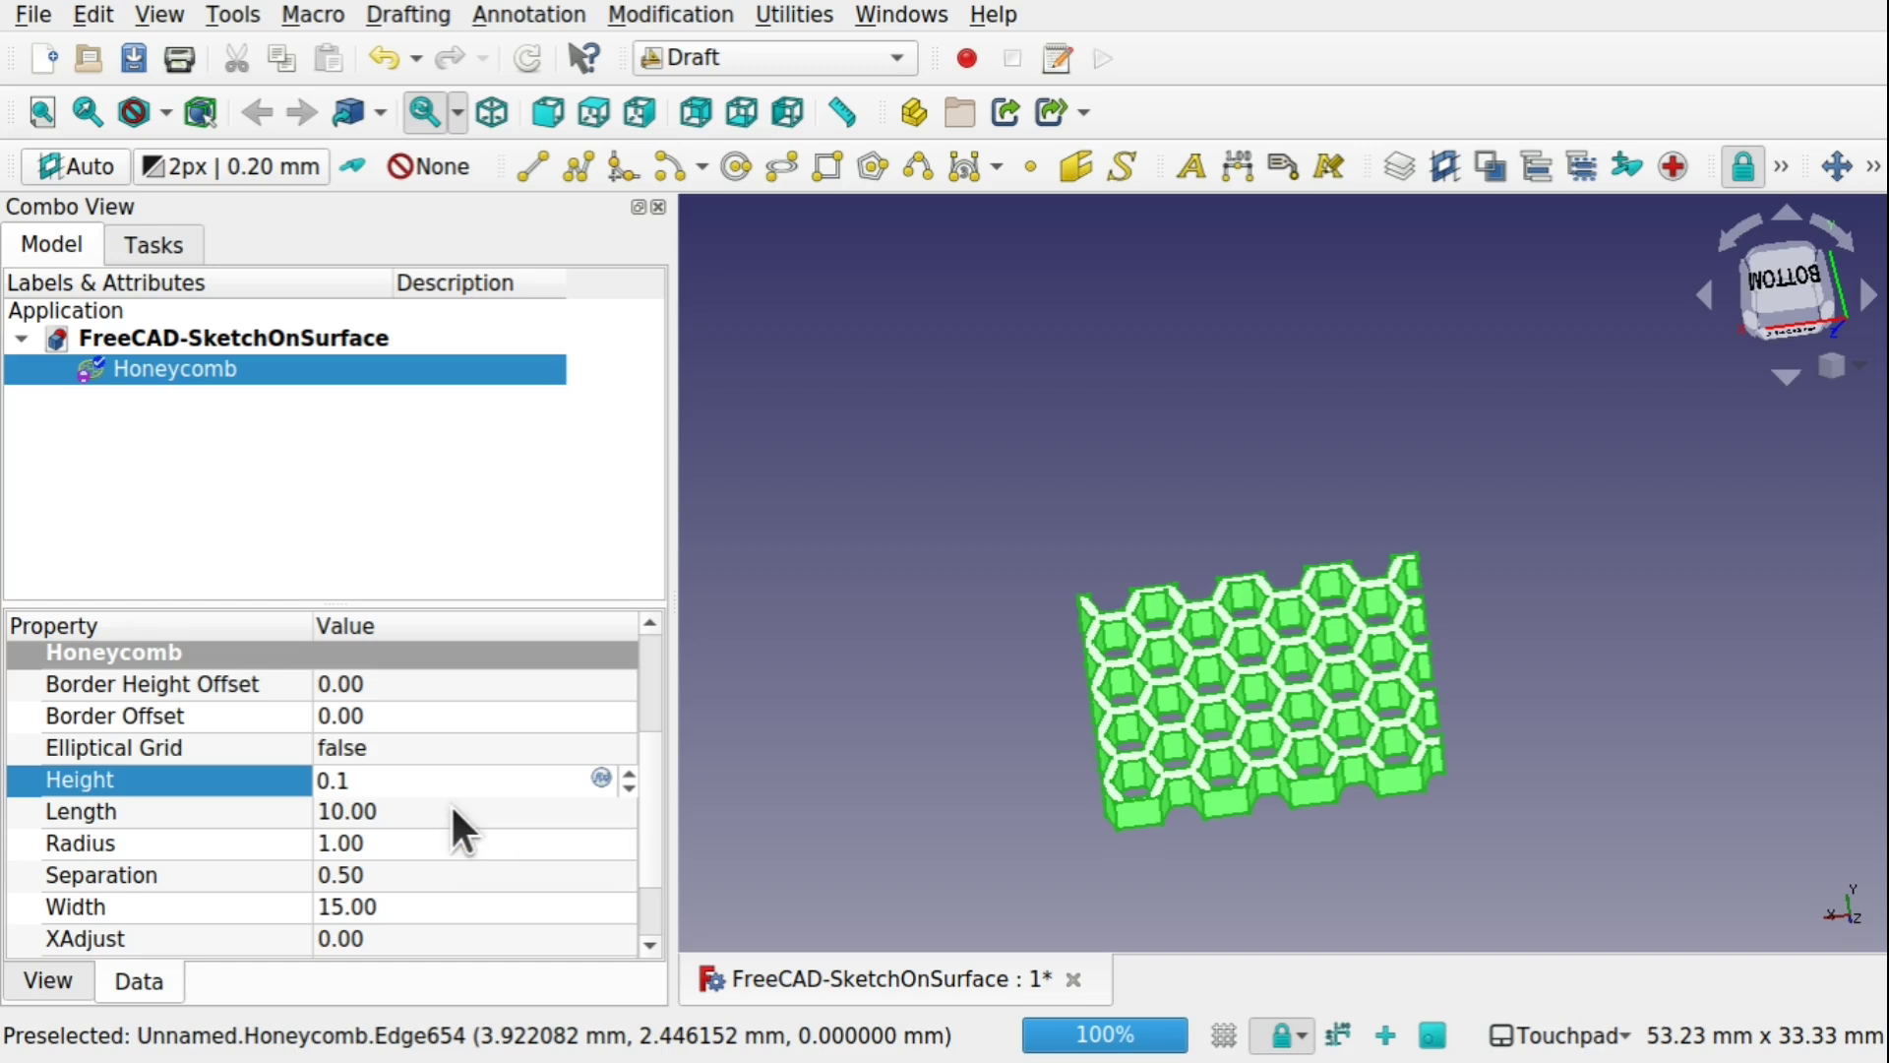
pyautogui.click(451, 809)
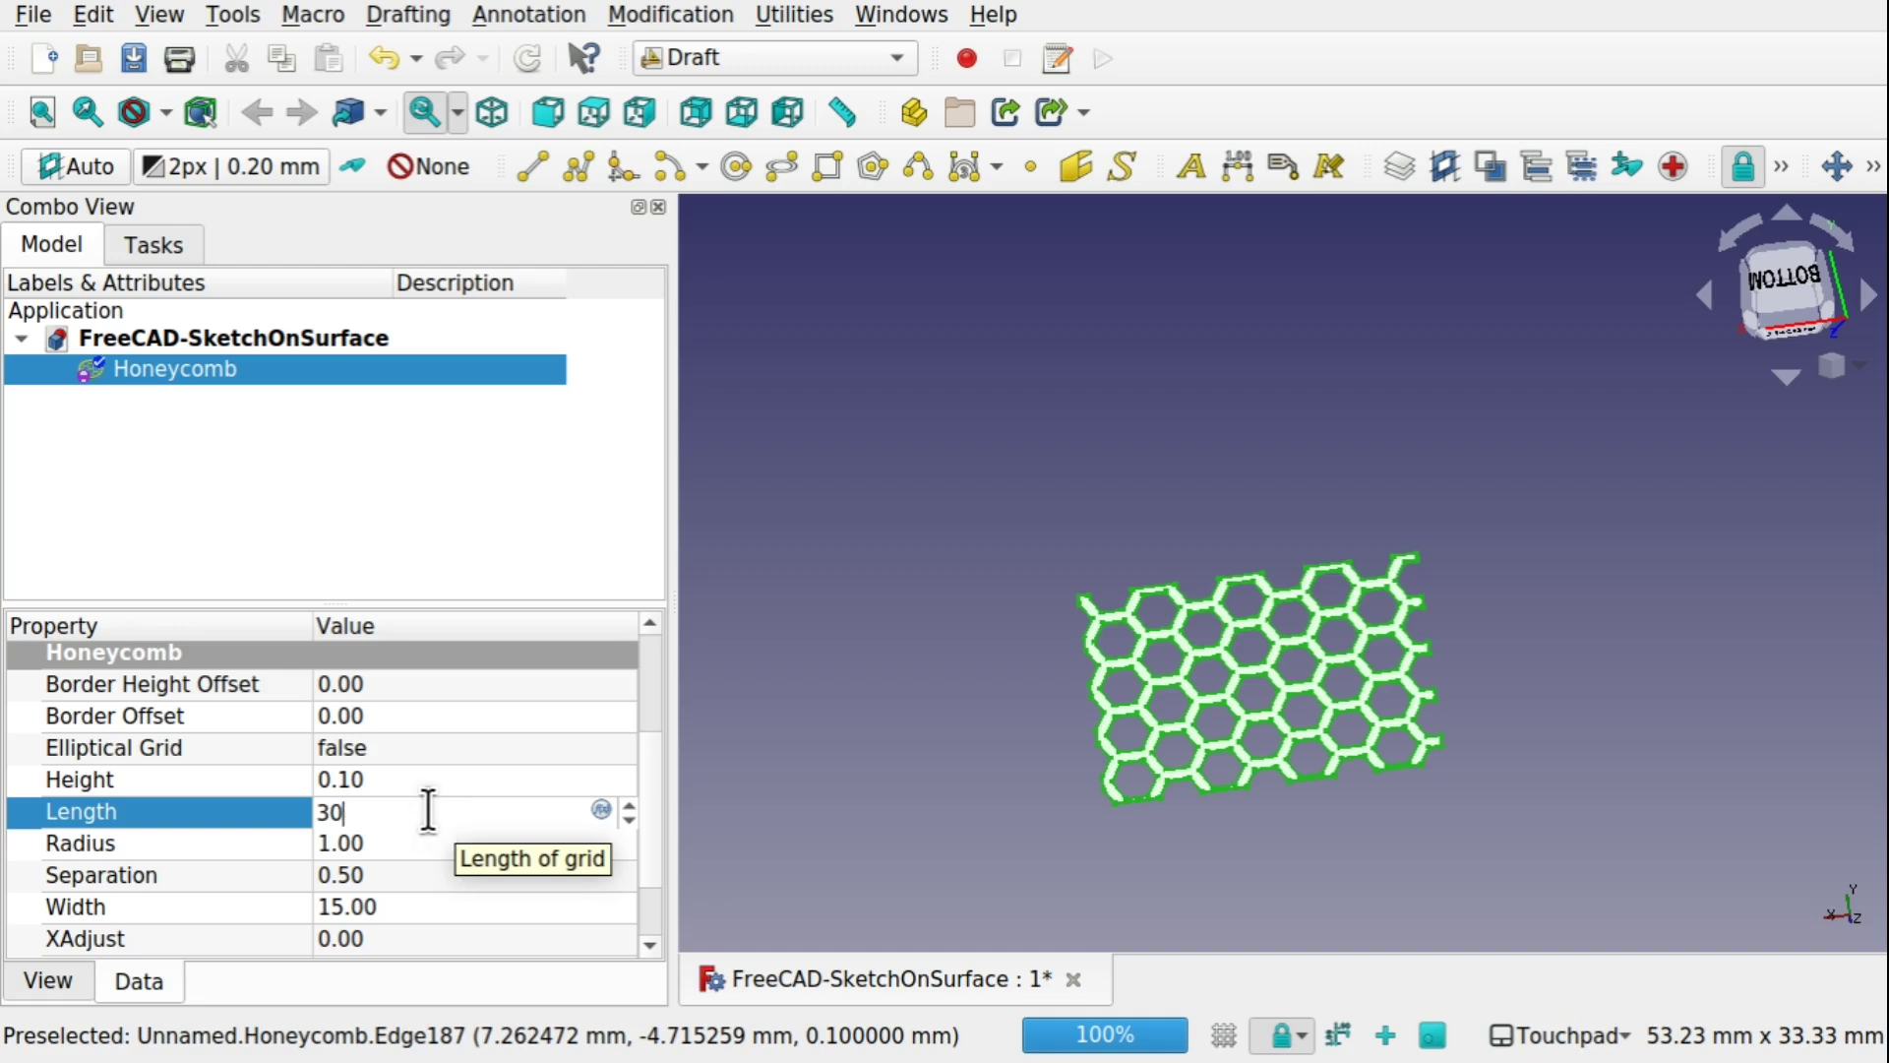
pyautogui.click(402, 865)
pyautogui.click(392, 844)
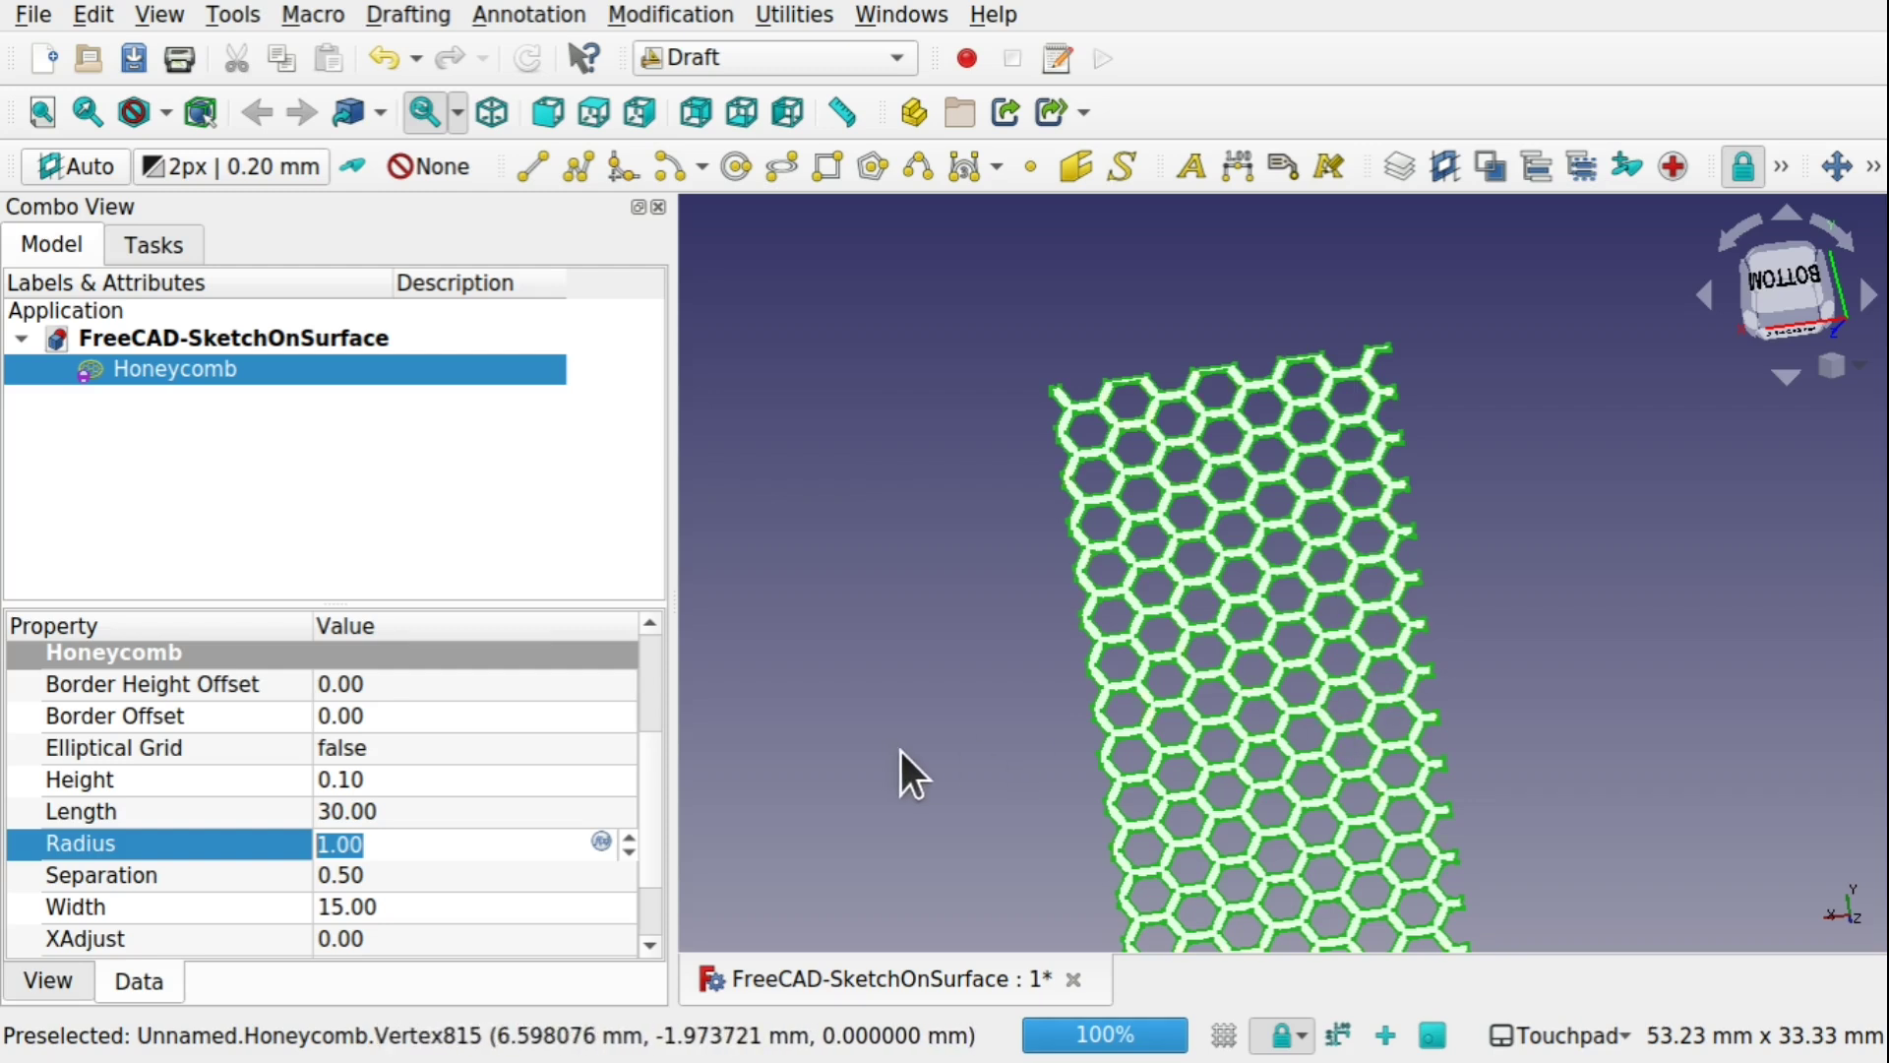
# Step: Set the Honeycomb's Radius to 5, after trying 6, to get larger hexagonal cells
pyautogui.write('6')
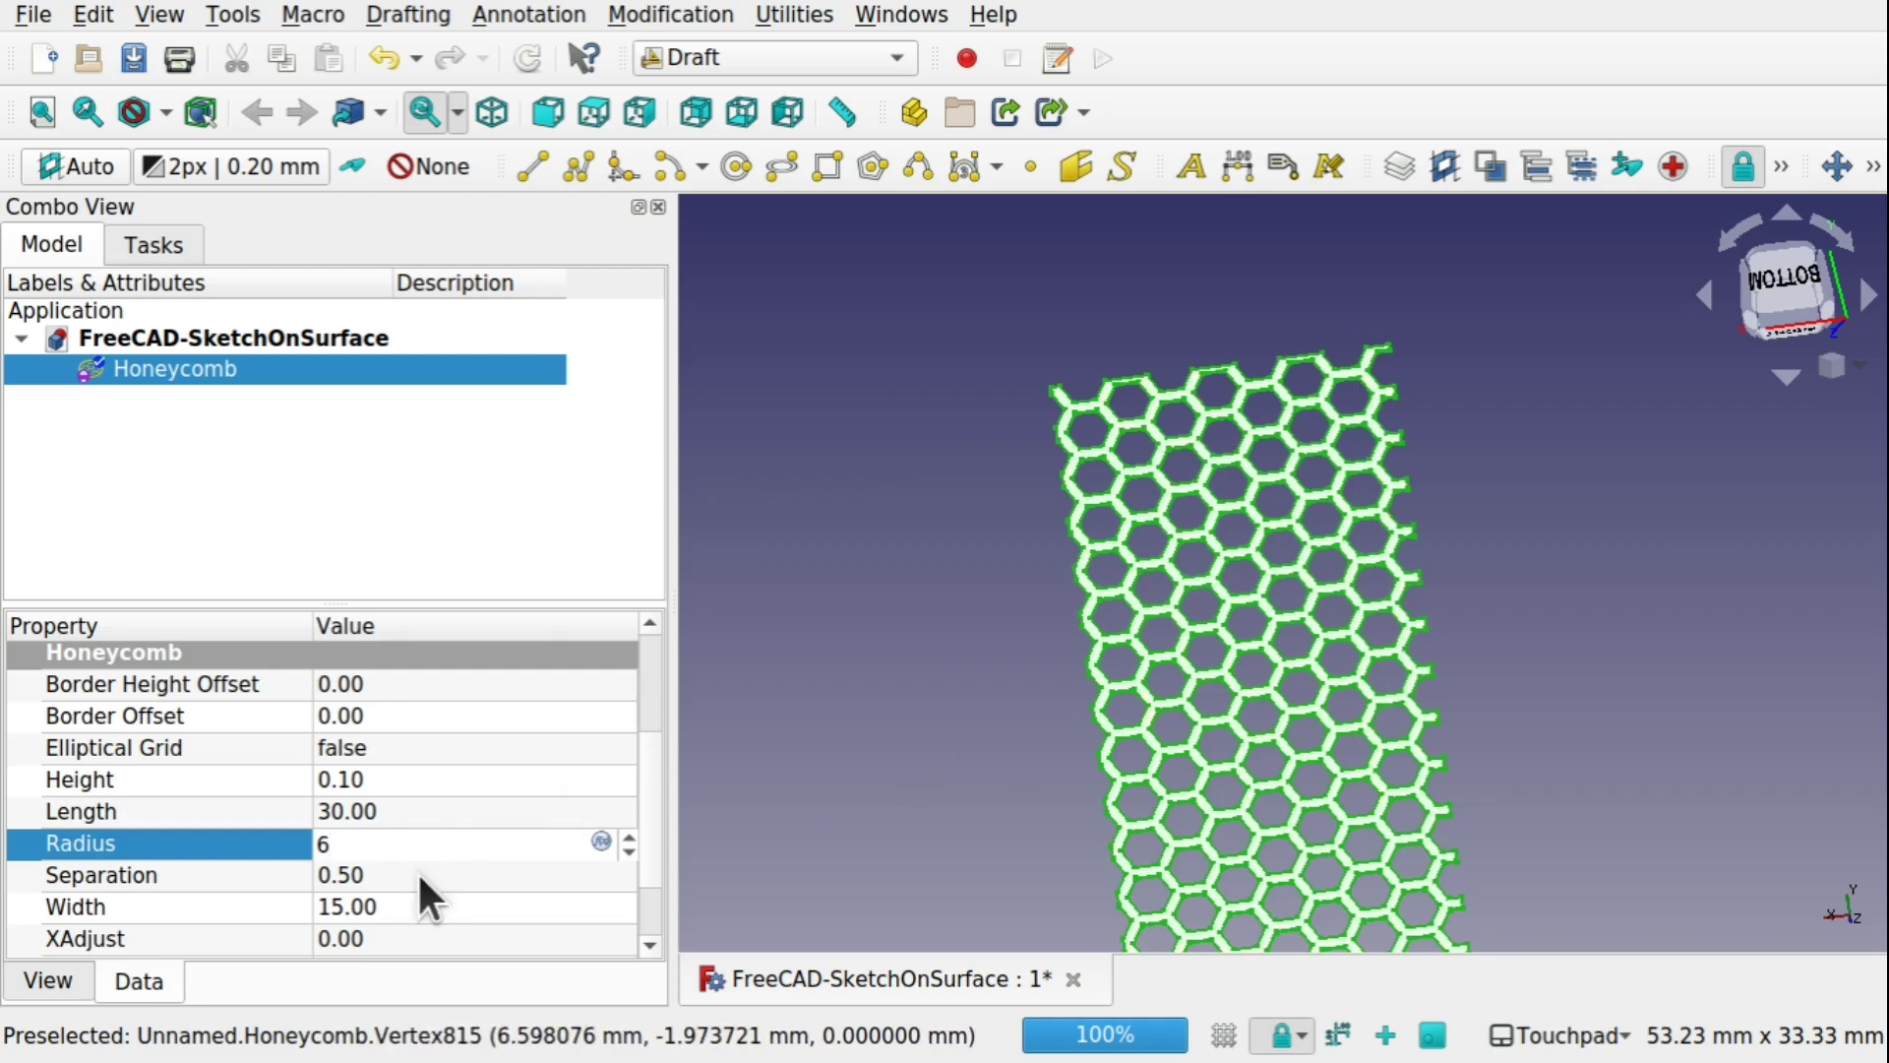
pyautogui.click(418, 873)
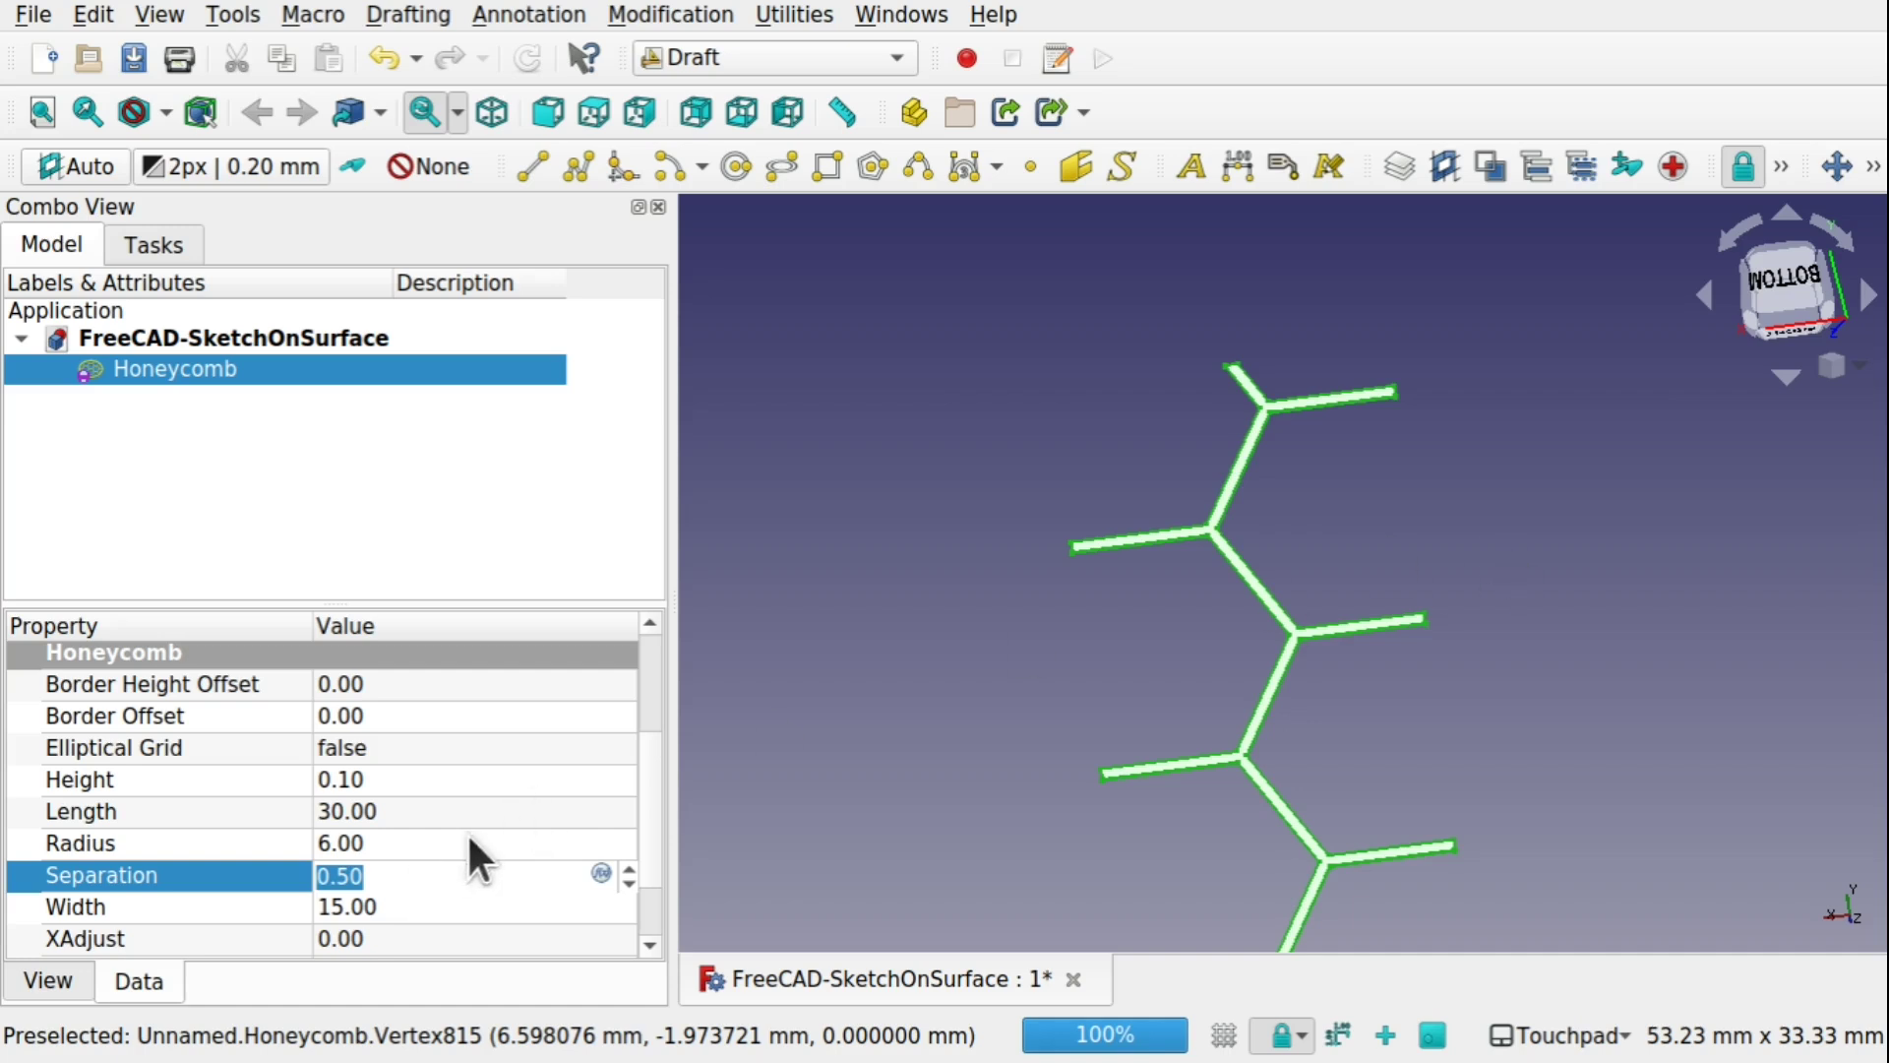
pyautogui.click(466, 839)
pyautogui.write('5')
pyautogui.click(431, 873)
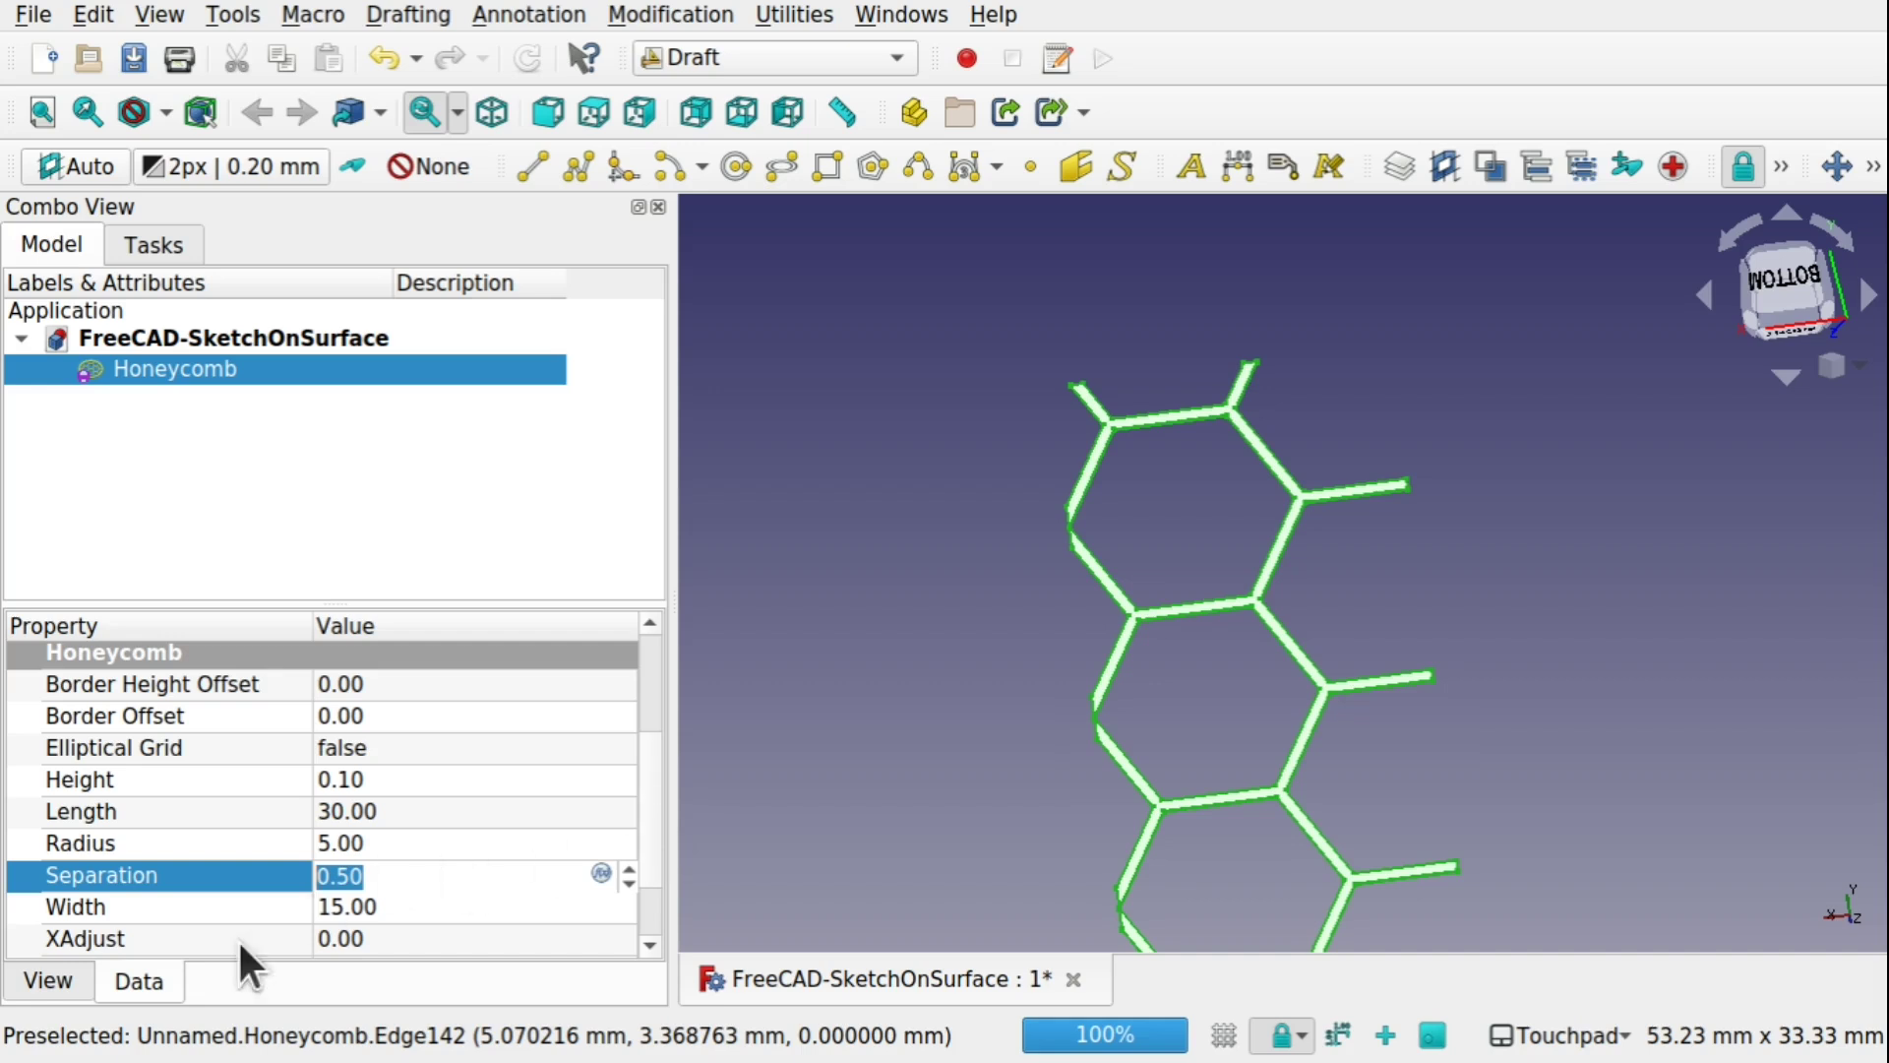
# Step: Adjust the Honeycomb's XAdjust property to -1.50 to shift the hexagon pattern across the grid
pyautogui.scroll(-1, 646, 843)
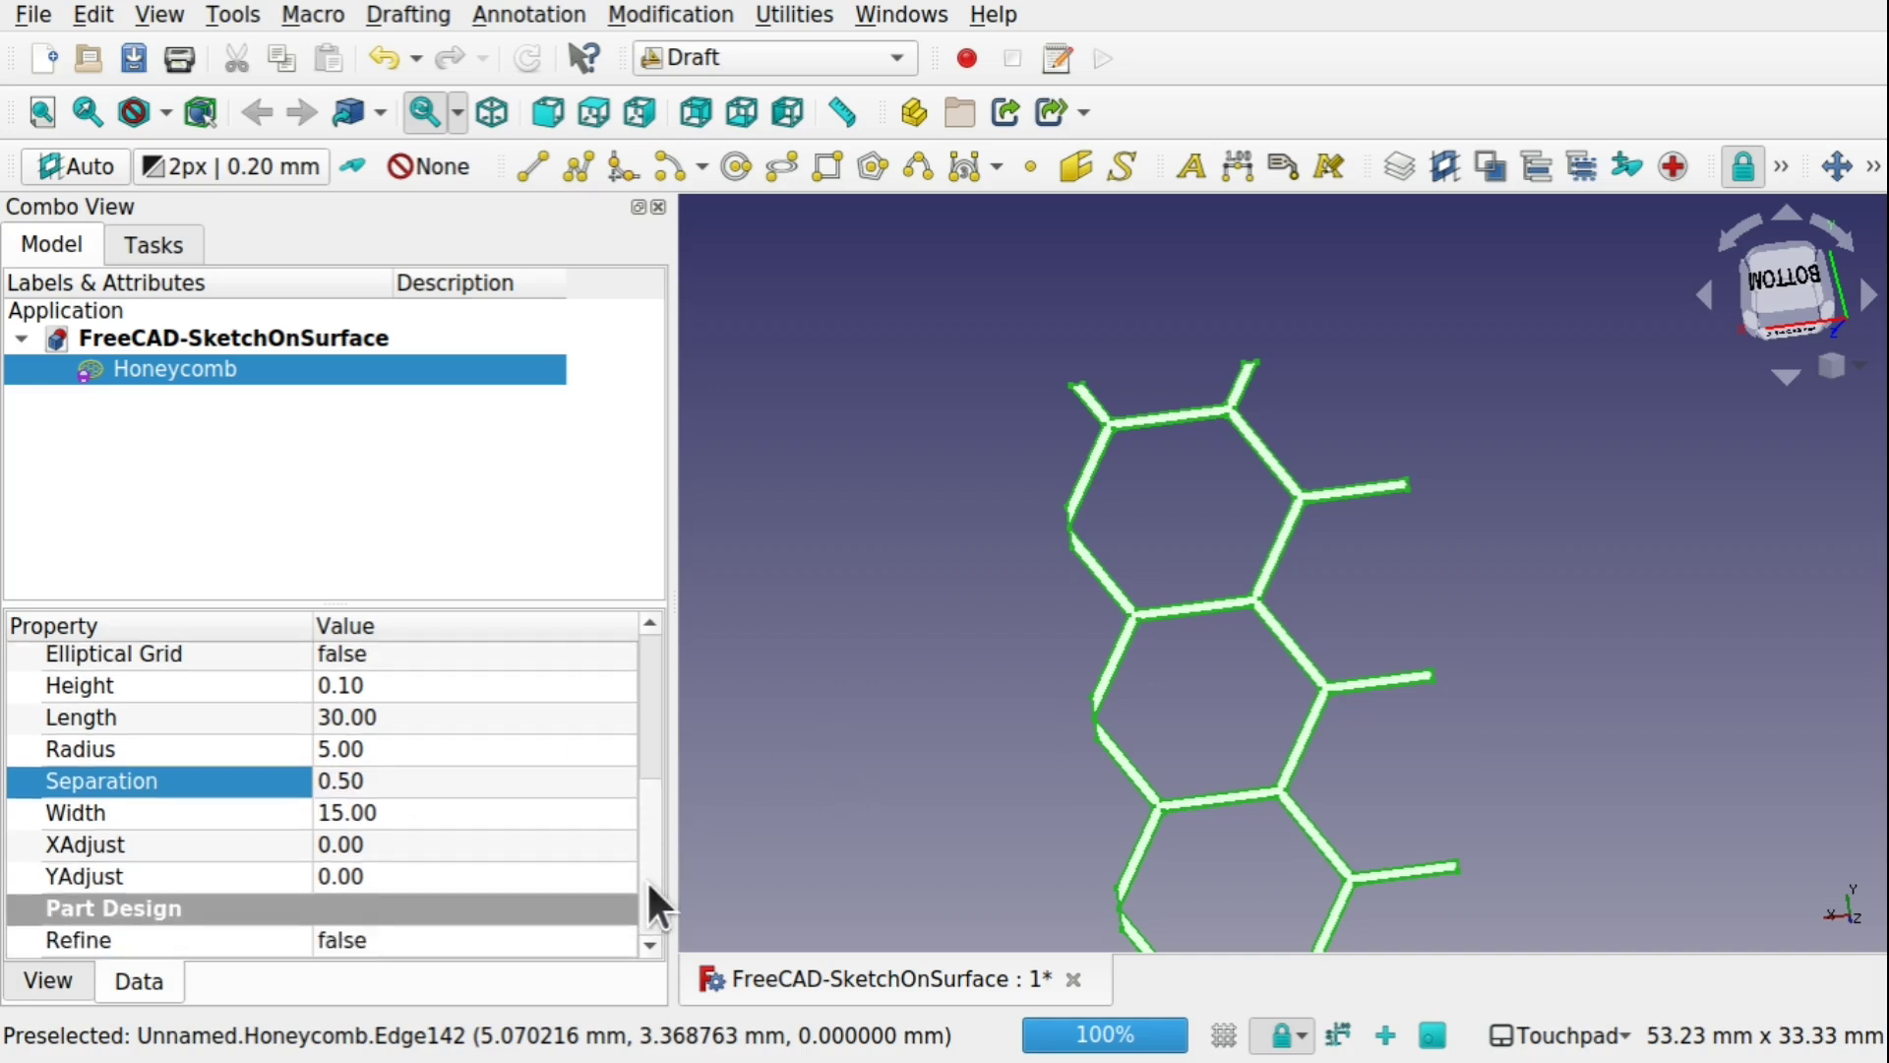
pyautogui.click(487, 847)
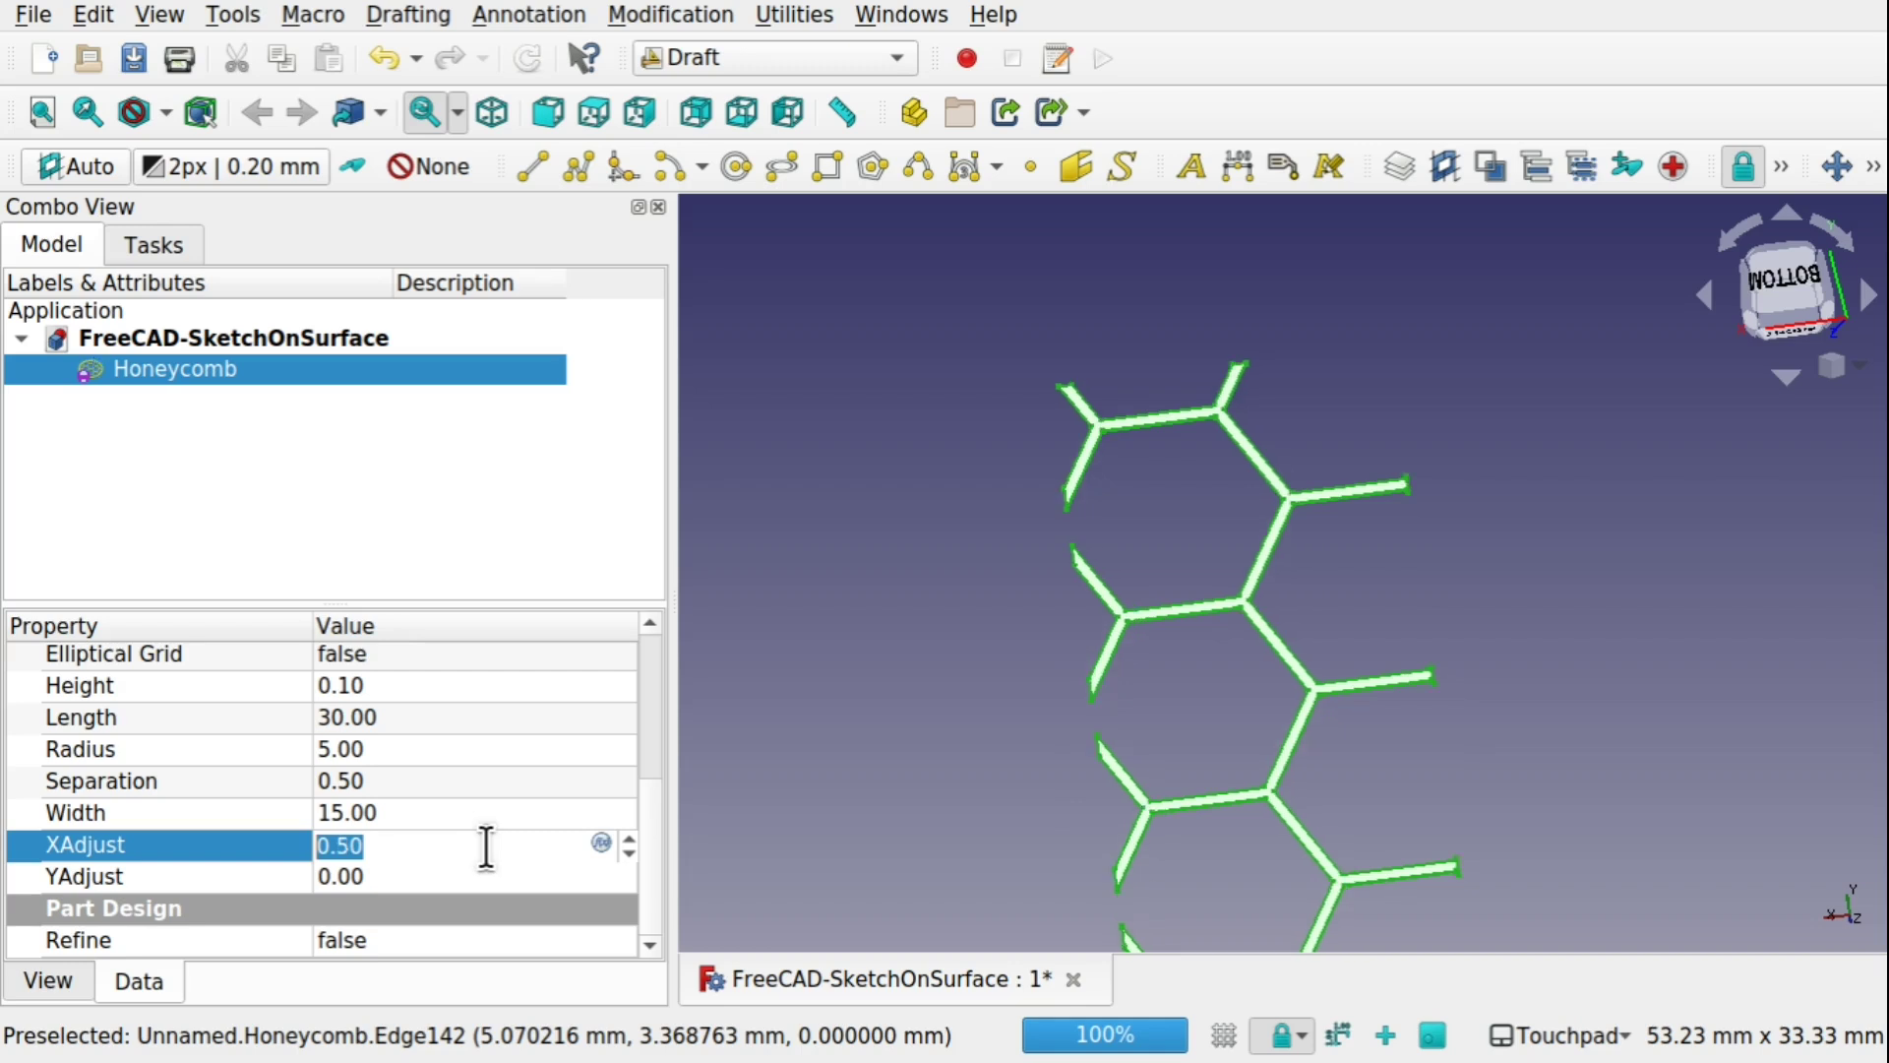
pyautogui.scroll(-1, 487, 847)
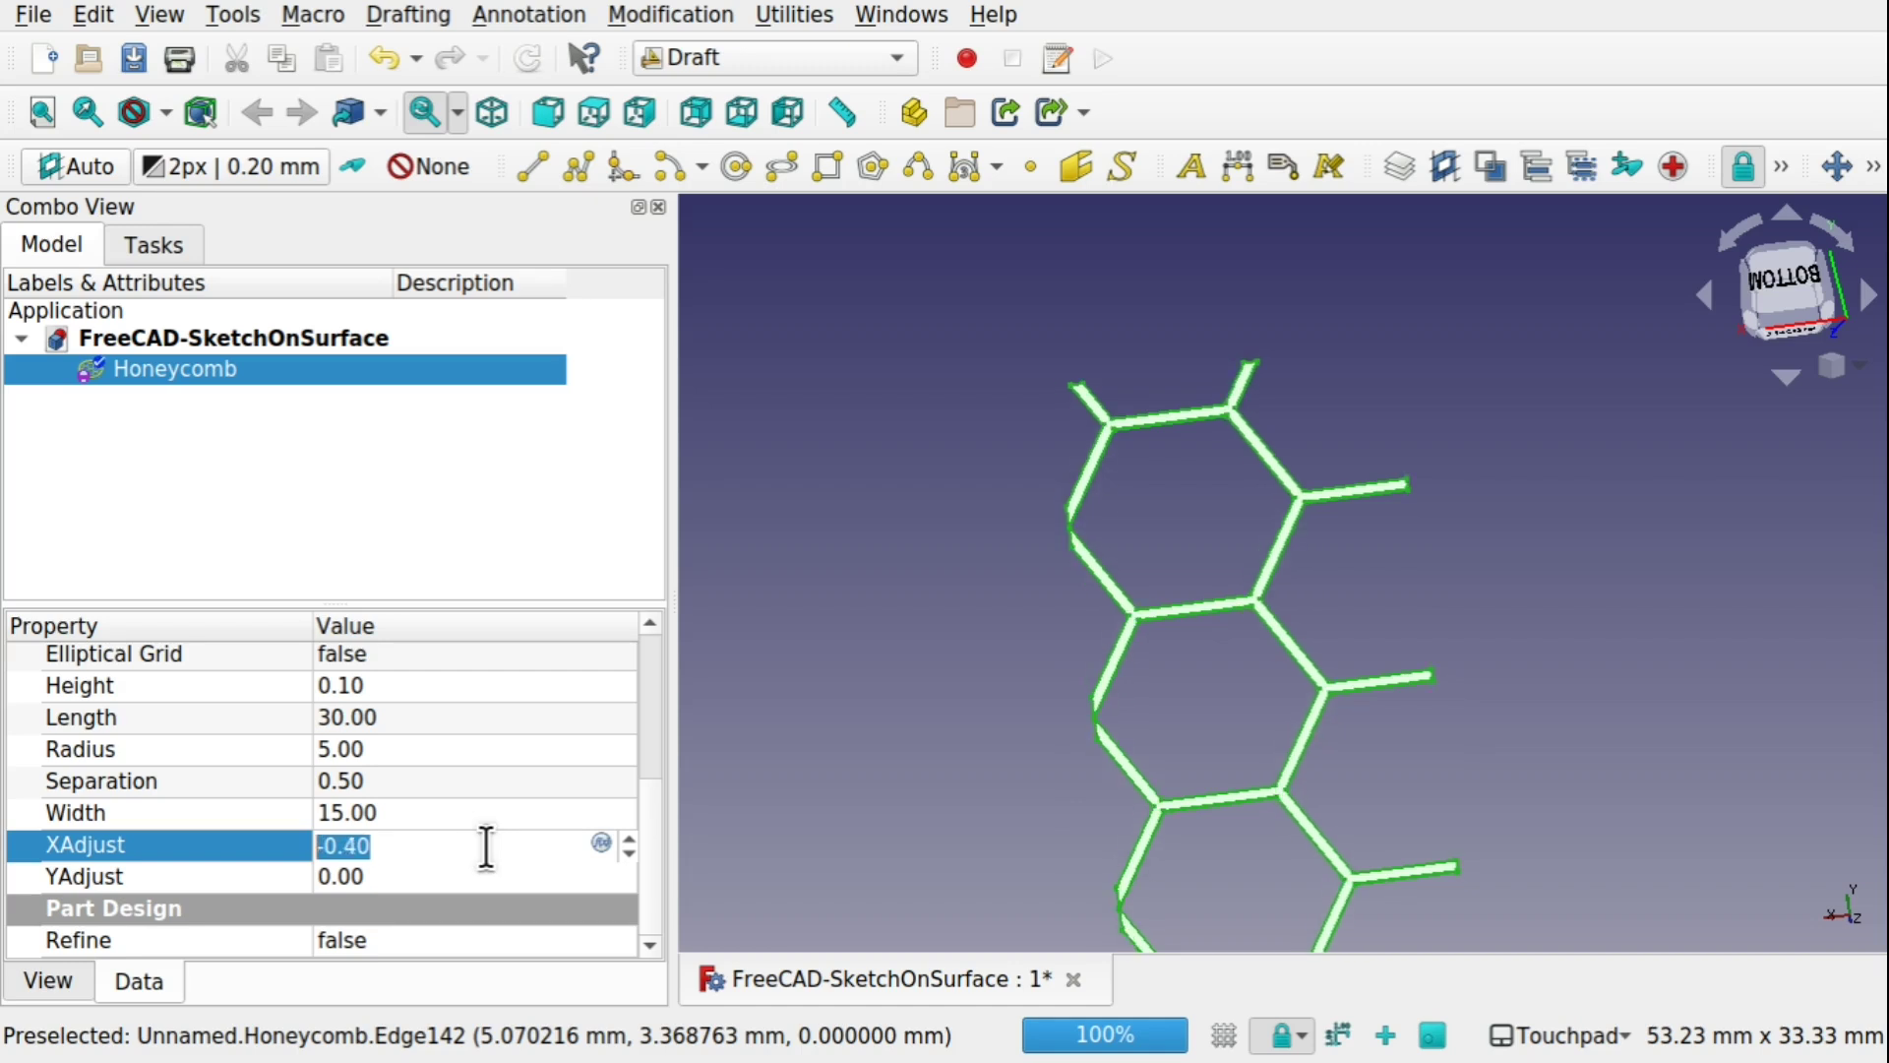
pyautogui.scroll(-1, 487, 847)
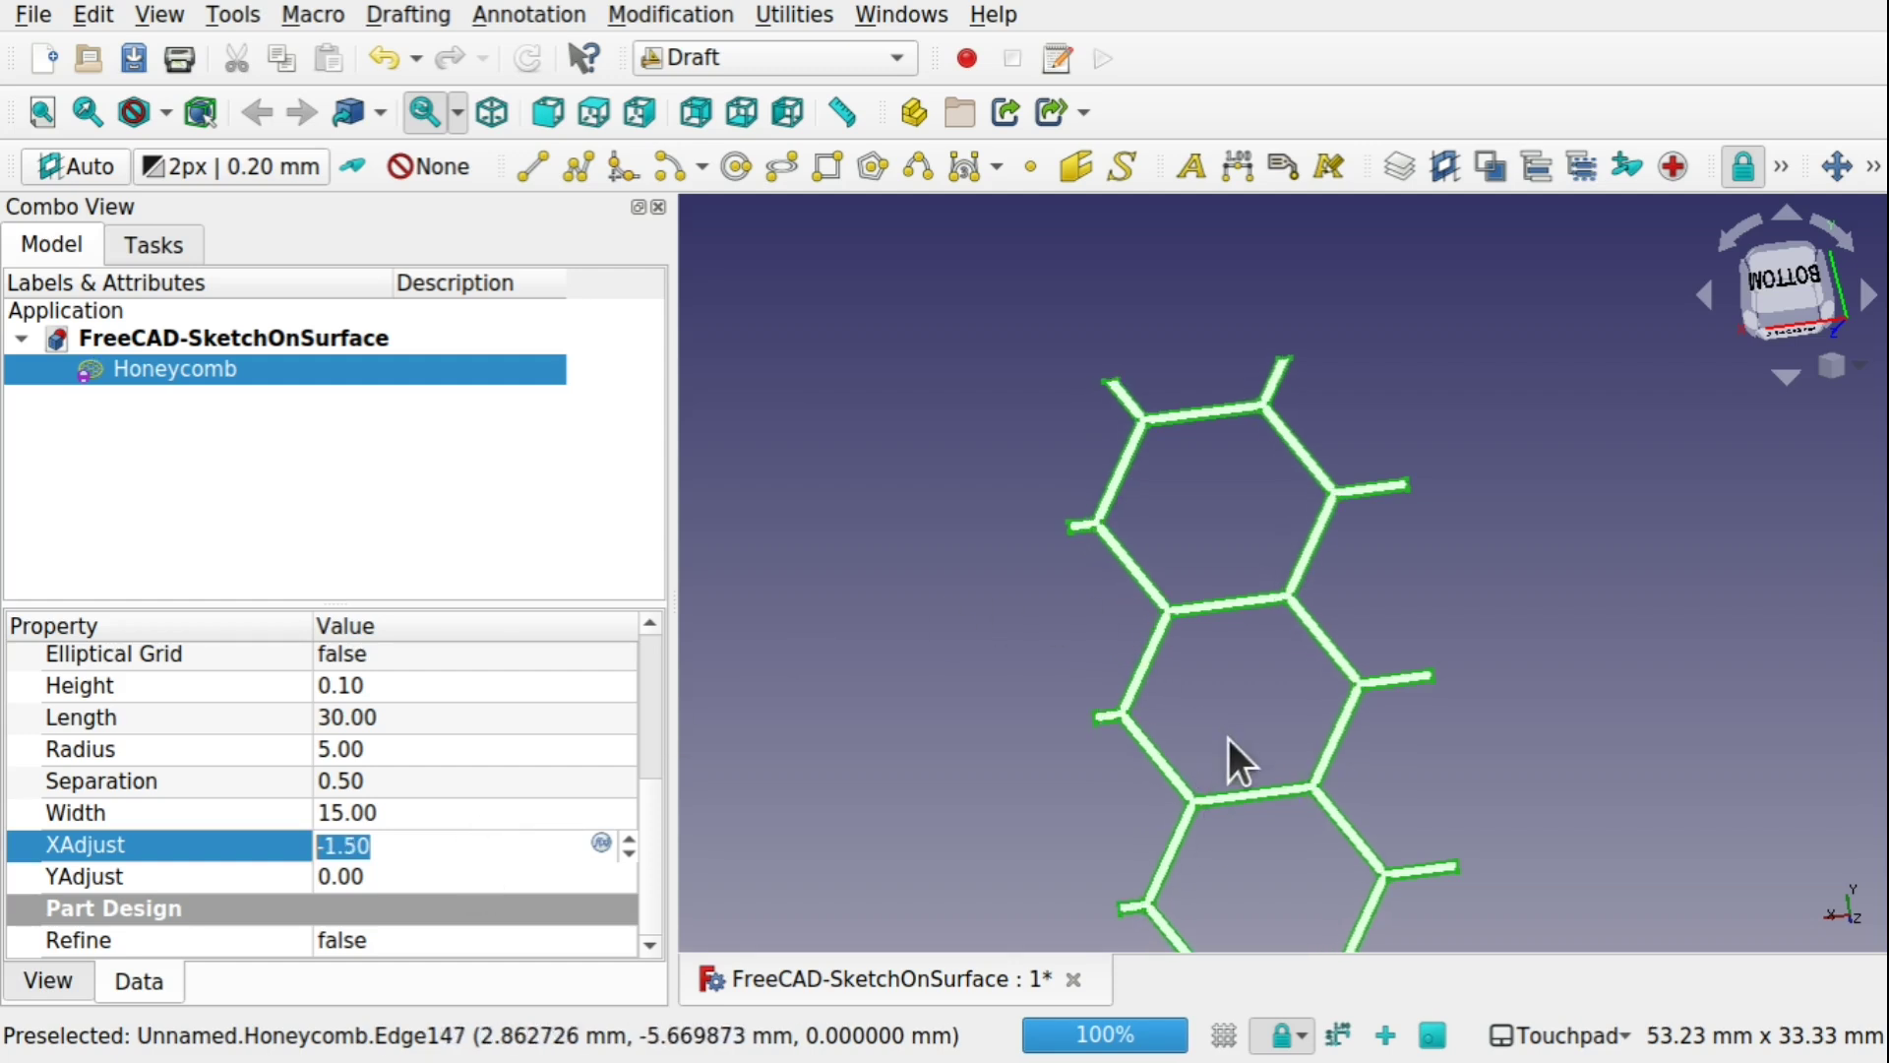
pyautogui.keyDown('alt'); pyautogui.moveTo(1272, 729); pyautogui.dragTo(1265, 783); pyautogui.keyUp('alt')
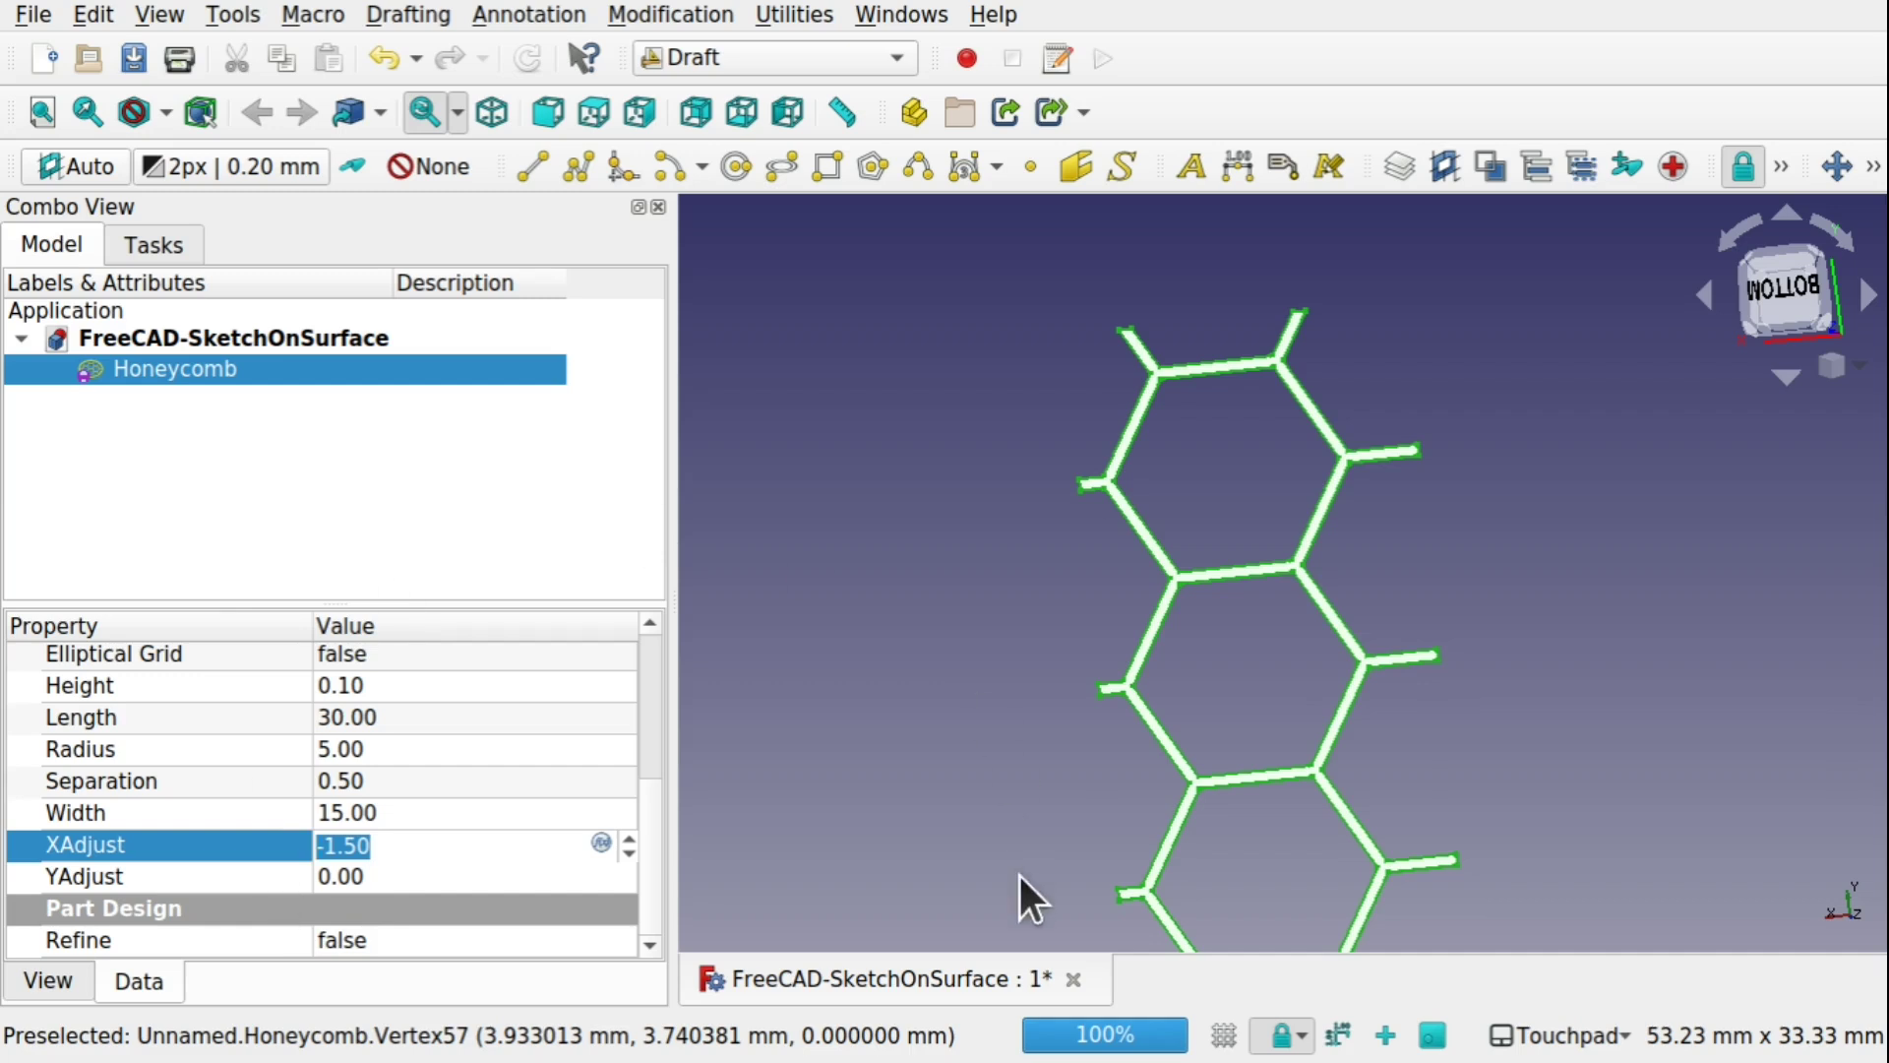
pyautogui.keyDown('alt'); pyautogui.moveTo(1020, 886); pyautogui.dragTo(1071, 779); pyautogui.keyUp('alt')
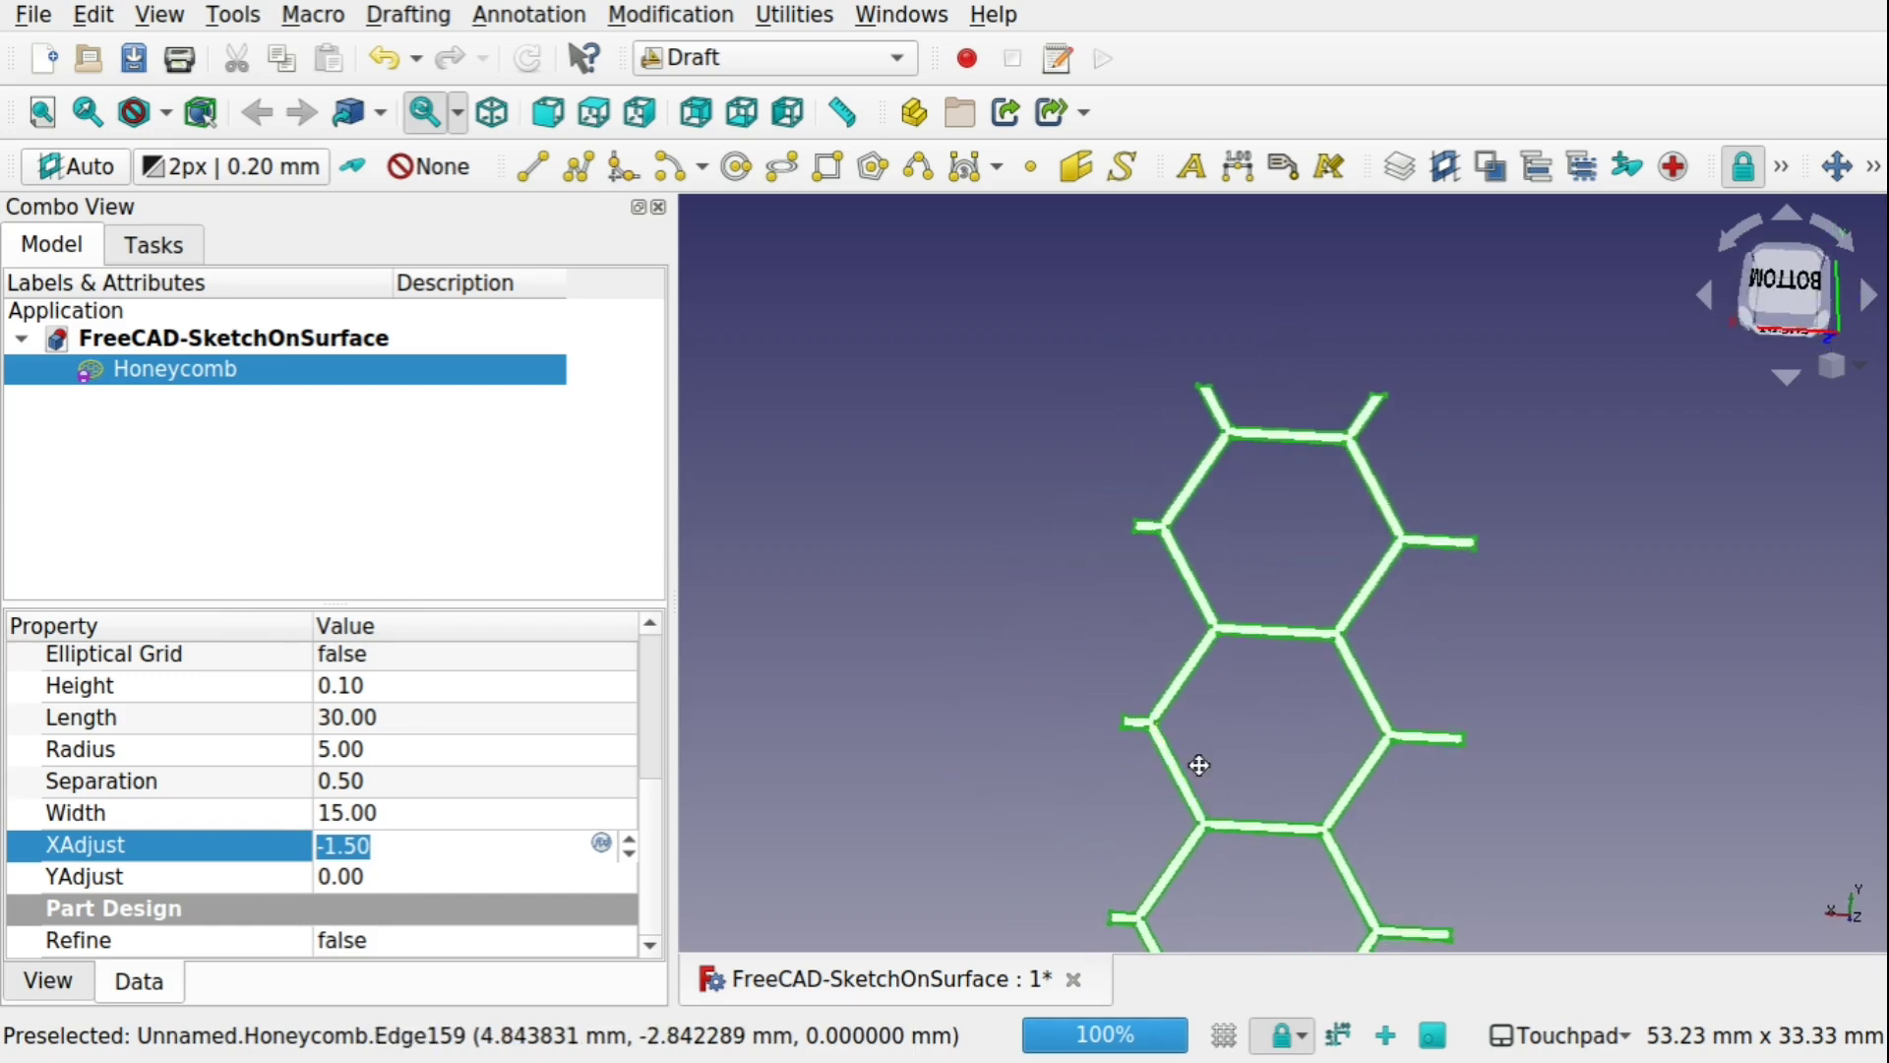
pyautogui.keyDown('shift'); pyautogui.moveTo(1197, 764); pyautogui.dragTo(1065, 635); pyautogui.keyUp('shift')
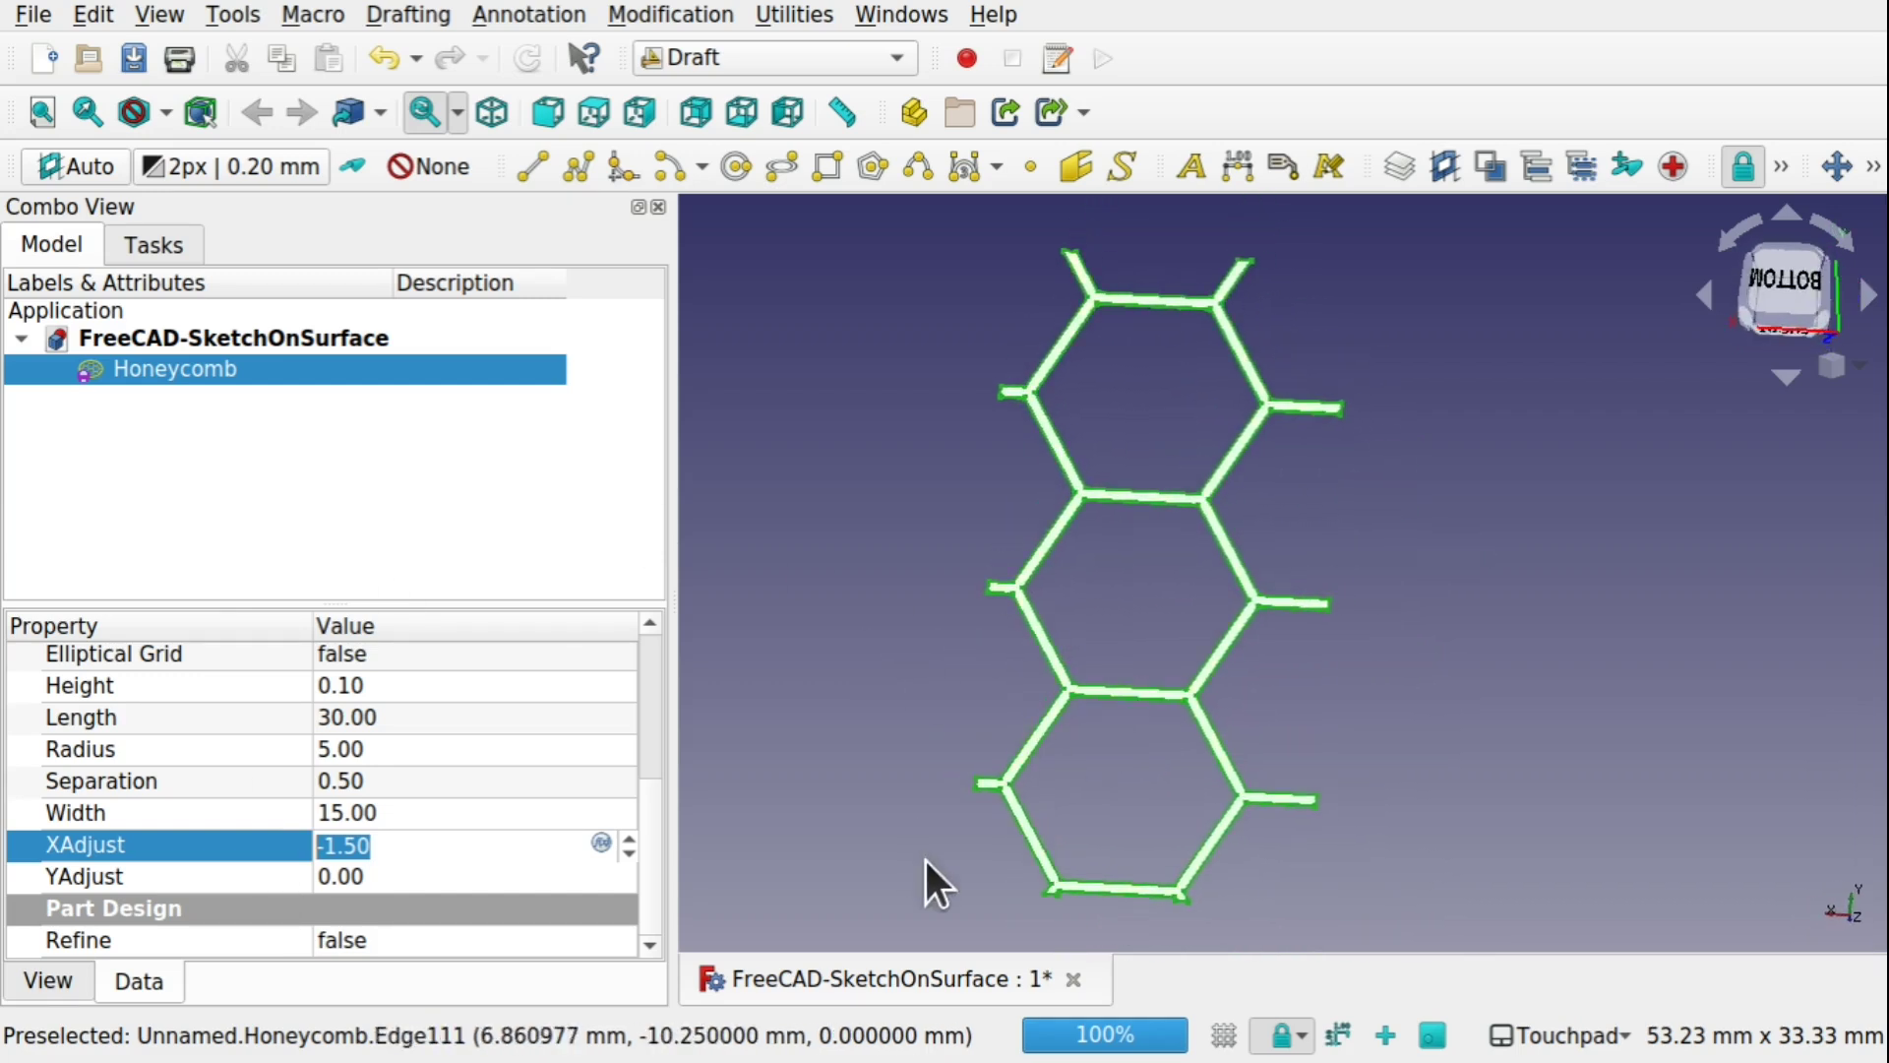
pyautogui.keyDown('alt'); pyautogui.moveTo(1048, 864); pyautogui.dragTo(1121, 772); pyautogui.keyUp('alt')
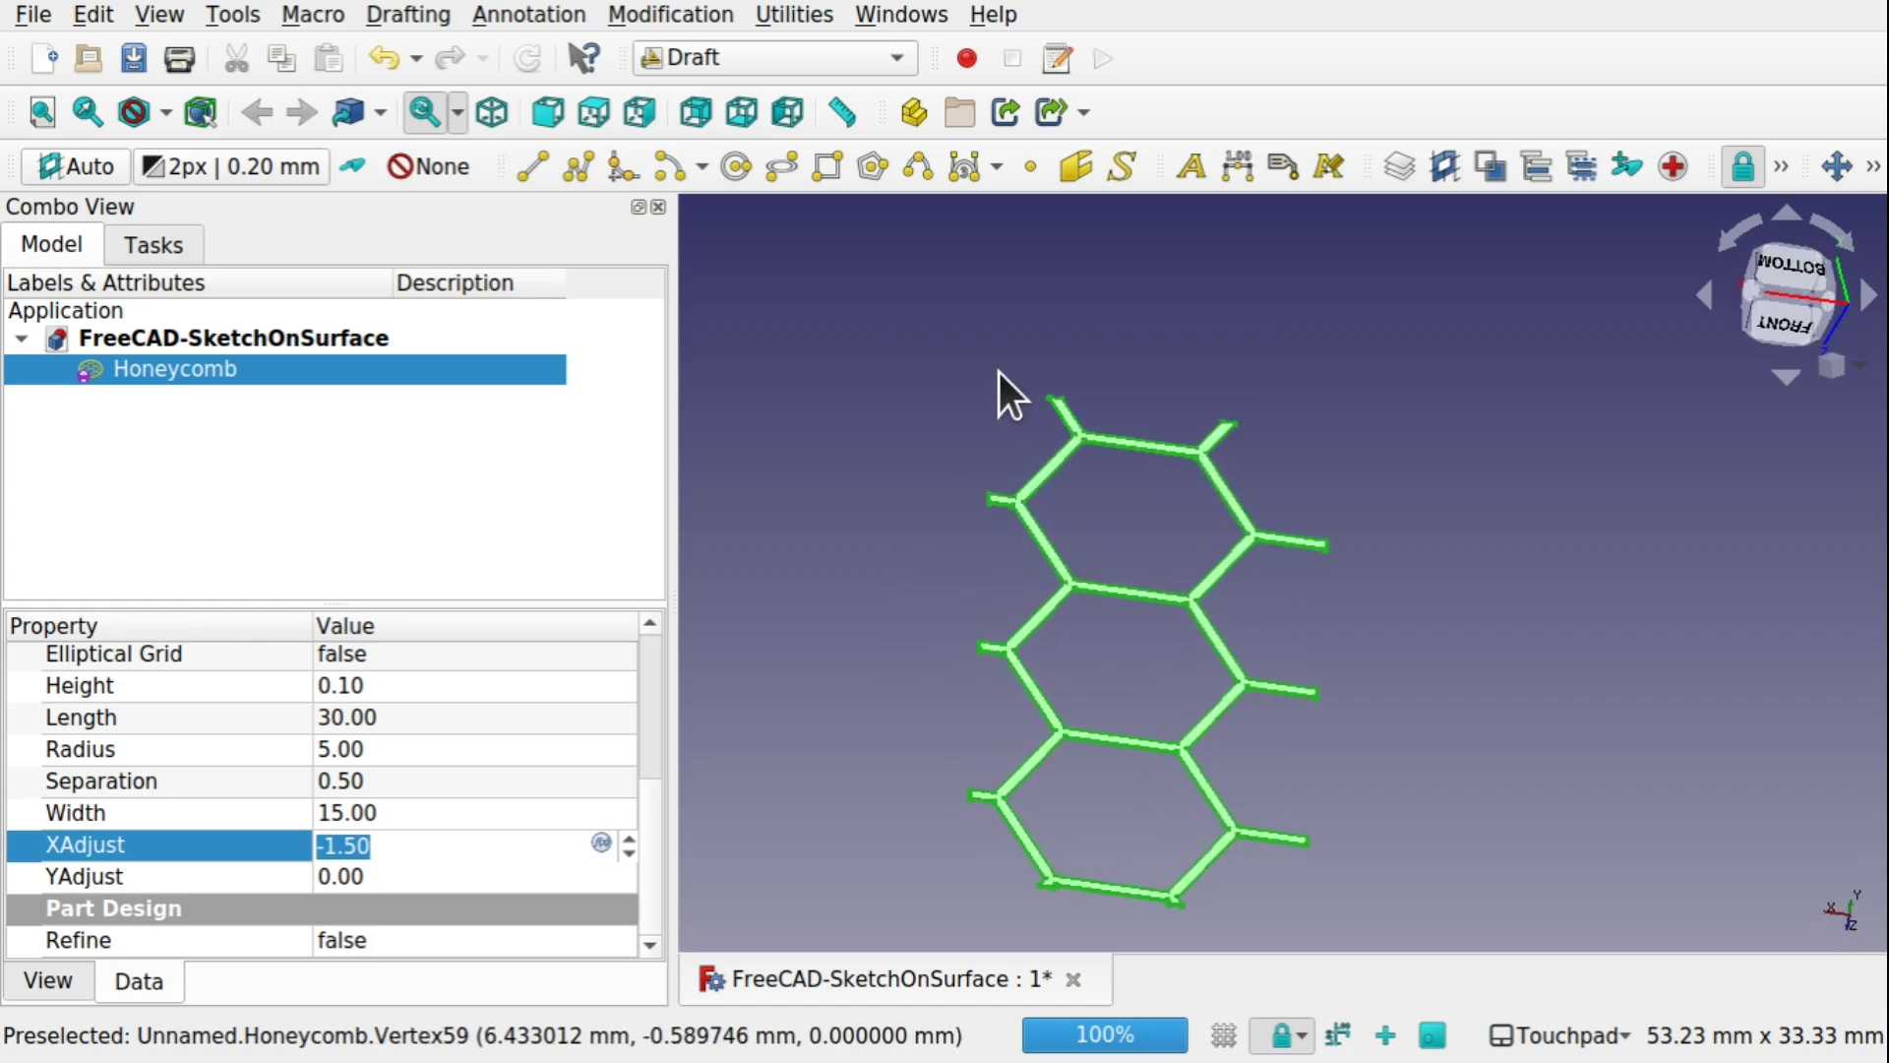
pyautogui.click(811, 61)
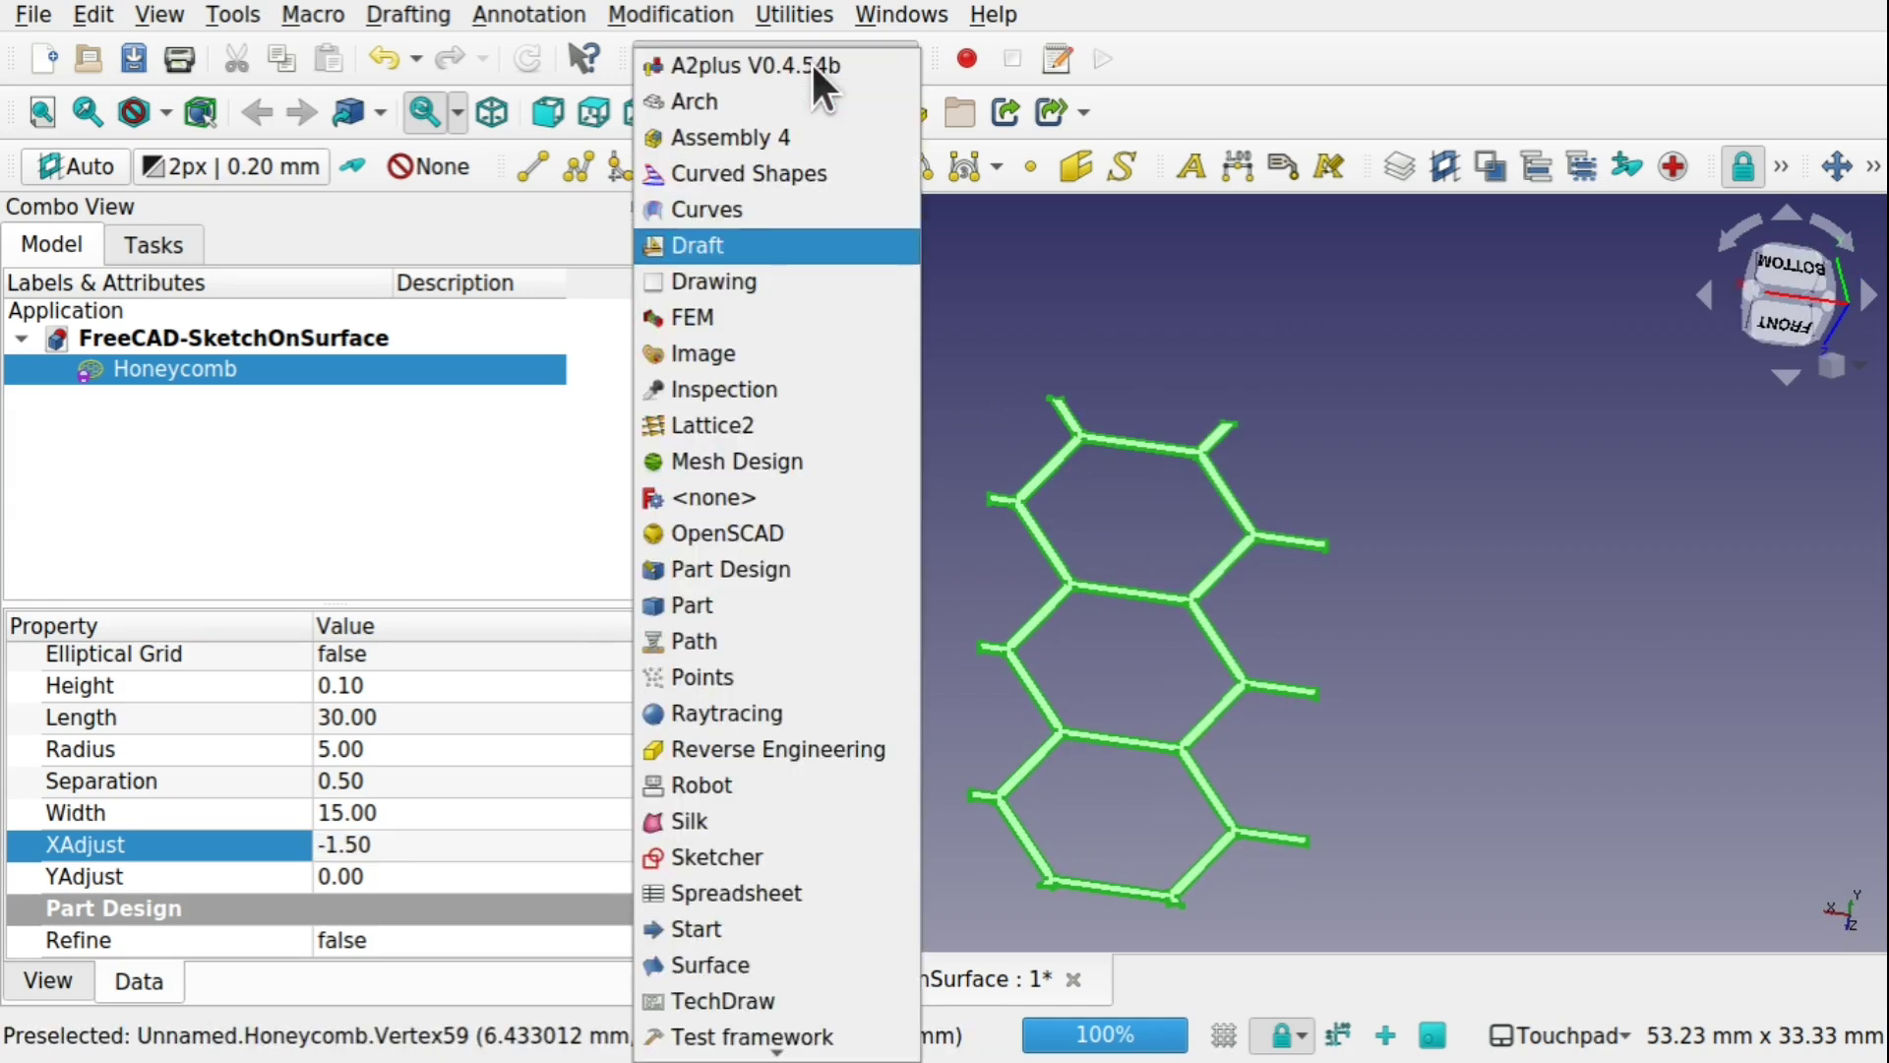
pyautogui.click(747, 207)
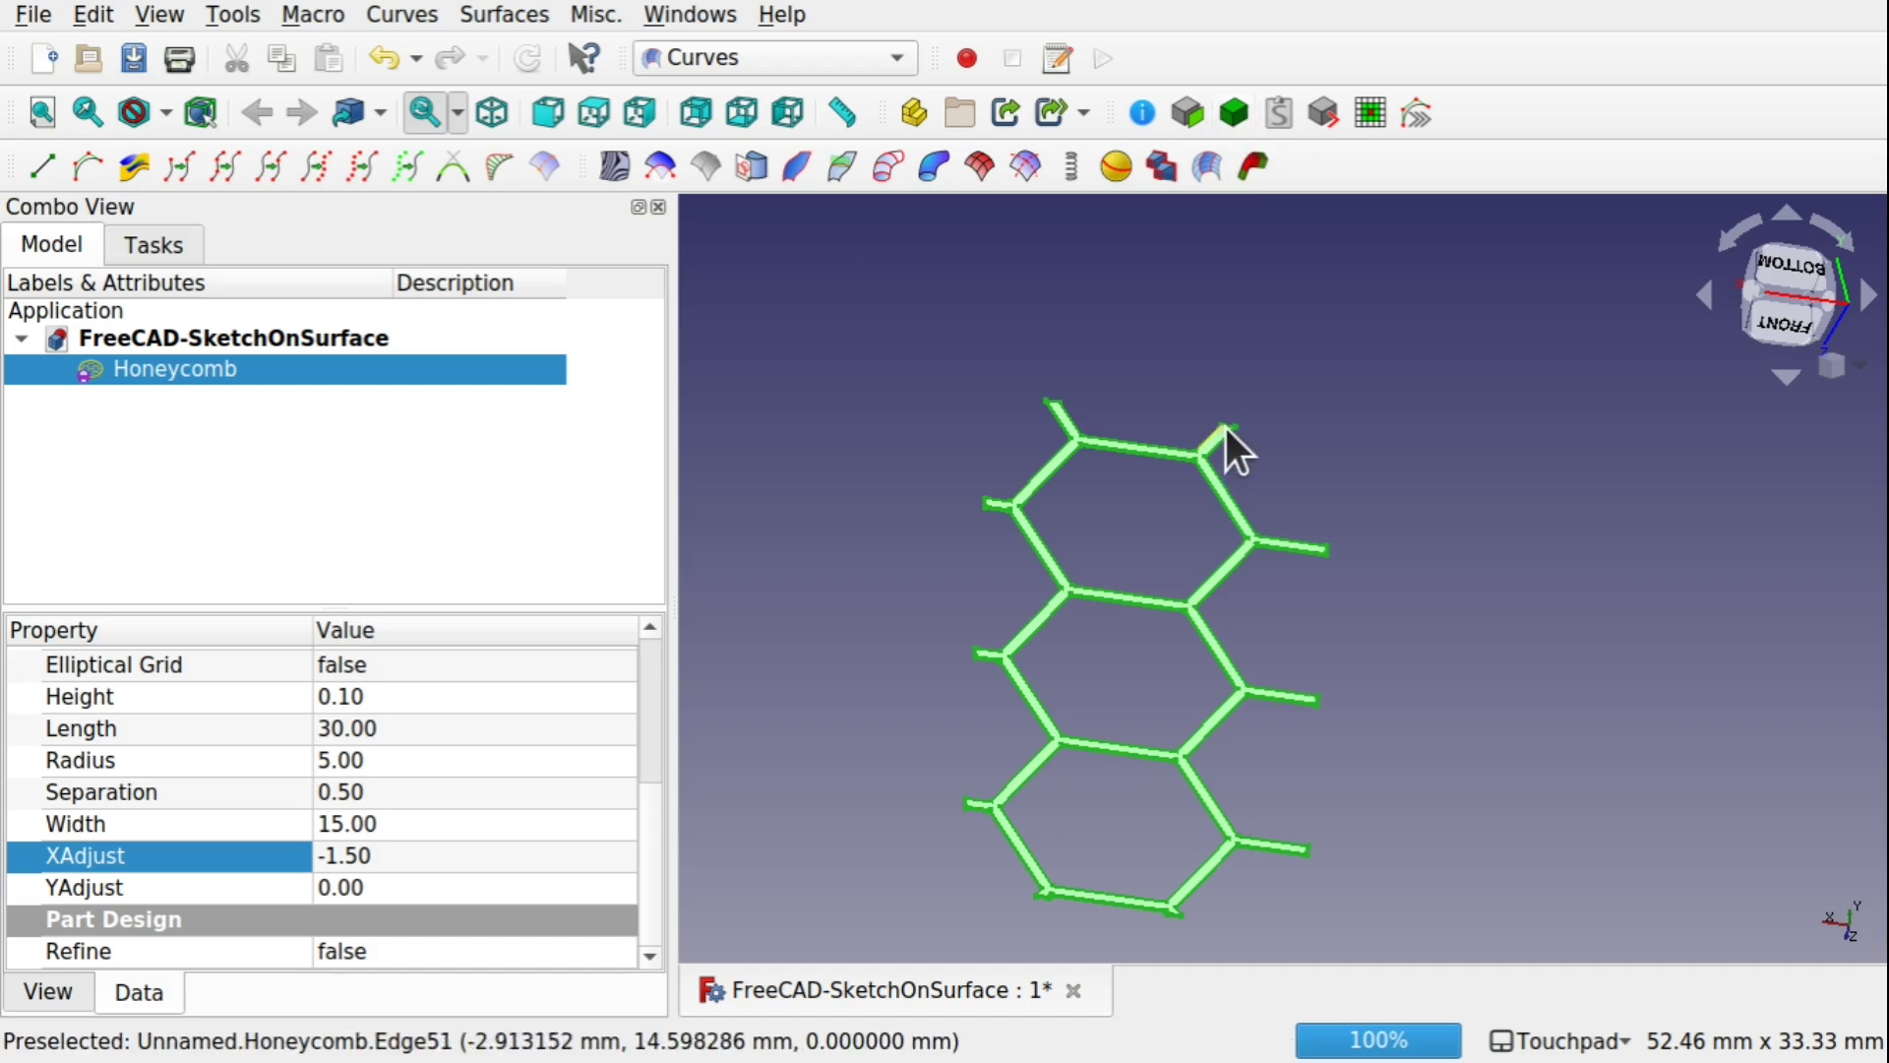
pyautogui.keyDown('alt'); pyautogui.moveTo(1198, 453); pyautogui.dragTo(1208, 393); pyautogui.keyUp('alt')
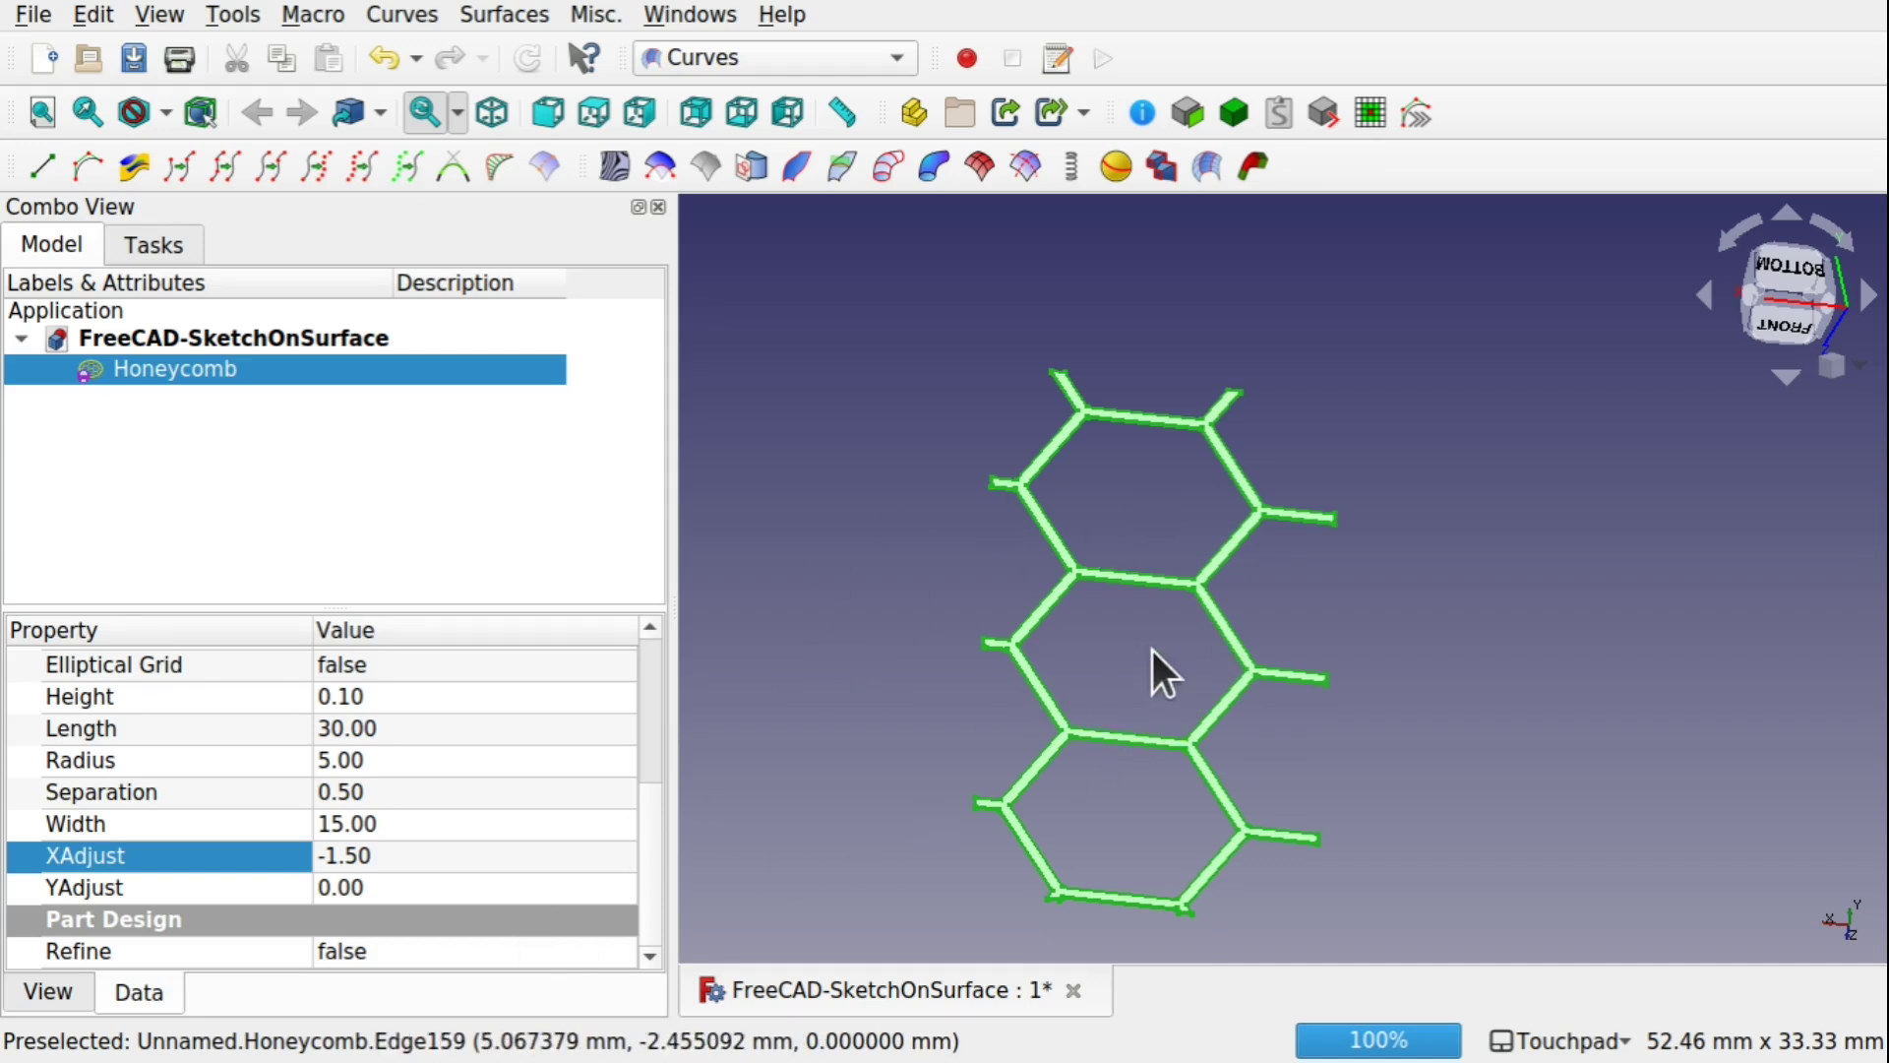
pyautogui.keyDown('alt'); pyautogui.moveTo(1037, 709); pyautogui.dragTo(1070, 750); pyautogui.keyUp('alt')
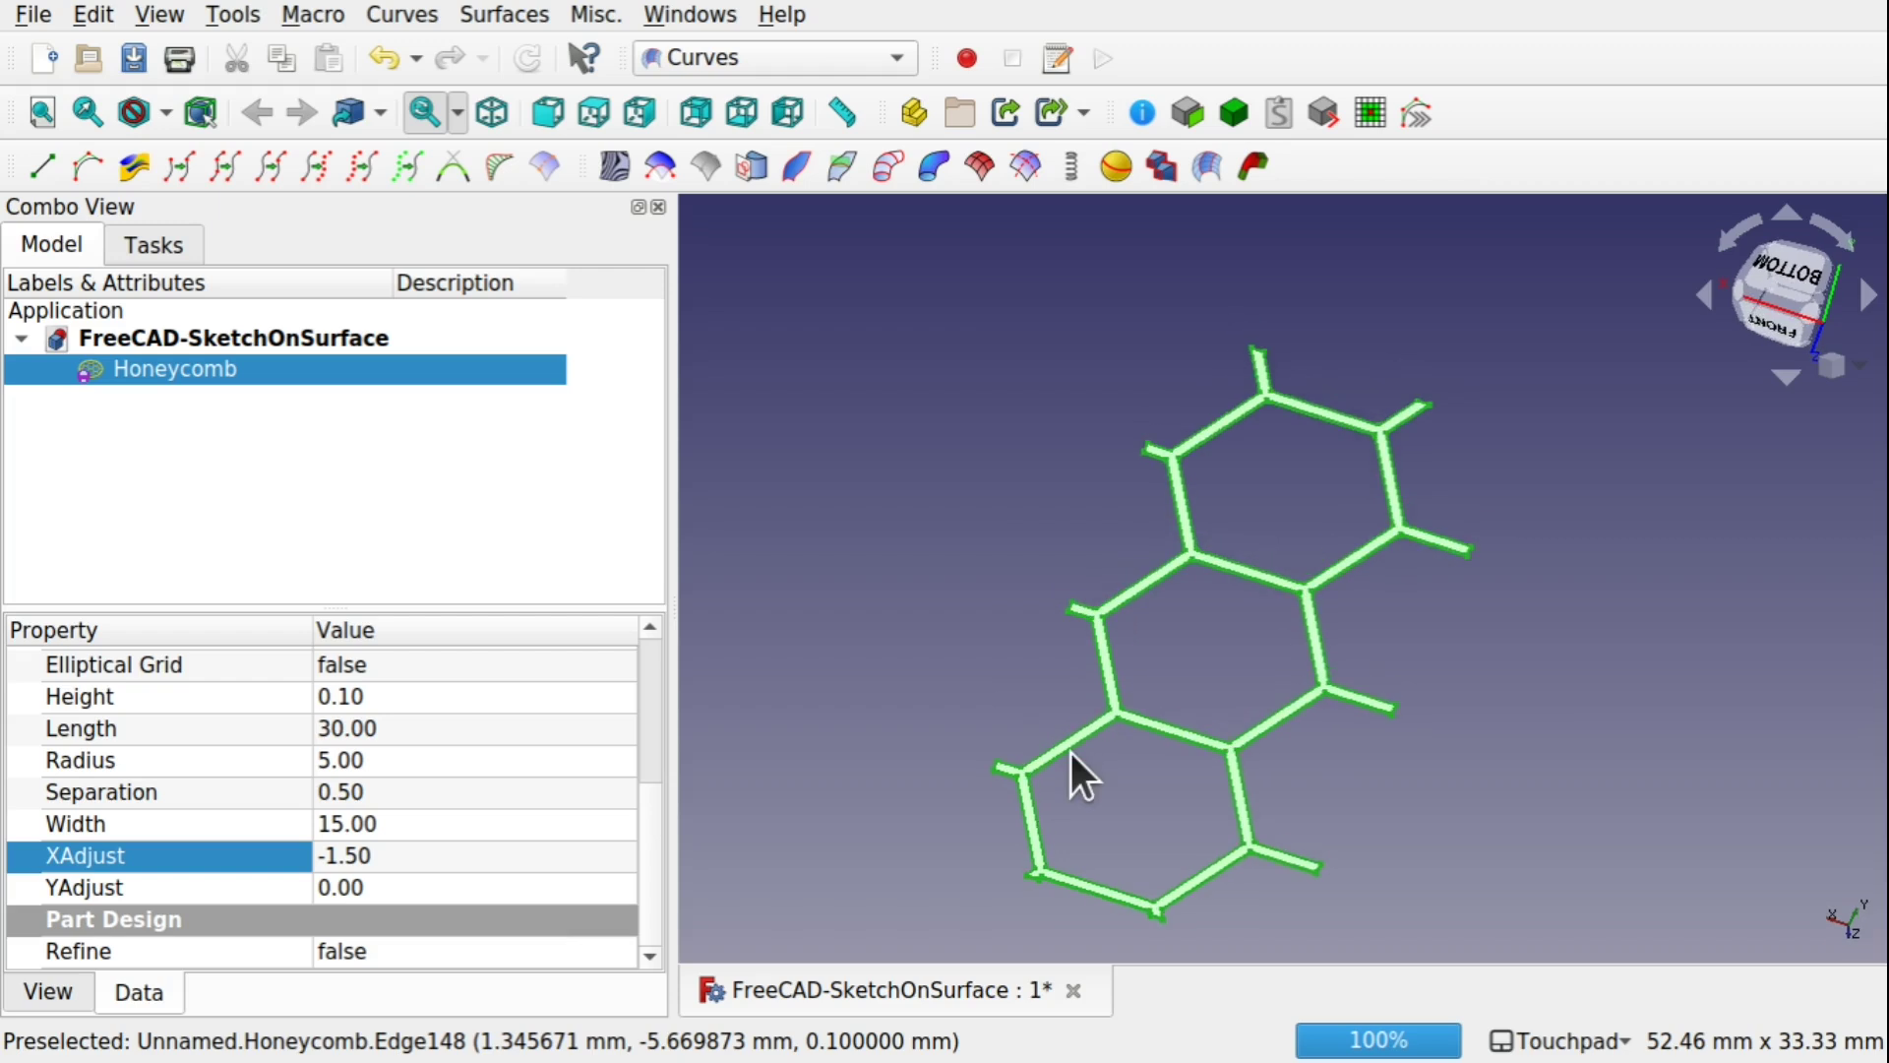
pyautogui.scroll(-5, 1071, 748)
pyautogui.keyDown('alt'); pyautogui.moveTo(1197, 742); pyautogui.dragTo(1230, 776); pyautogui.keyUp('alt')
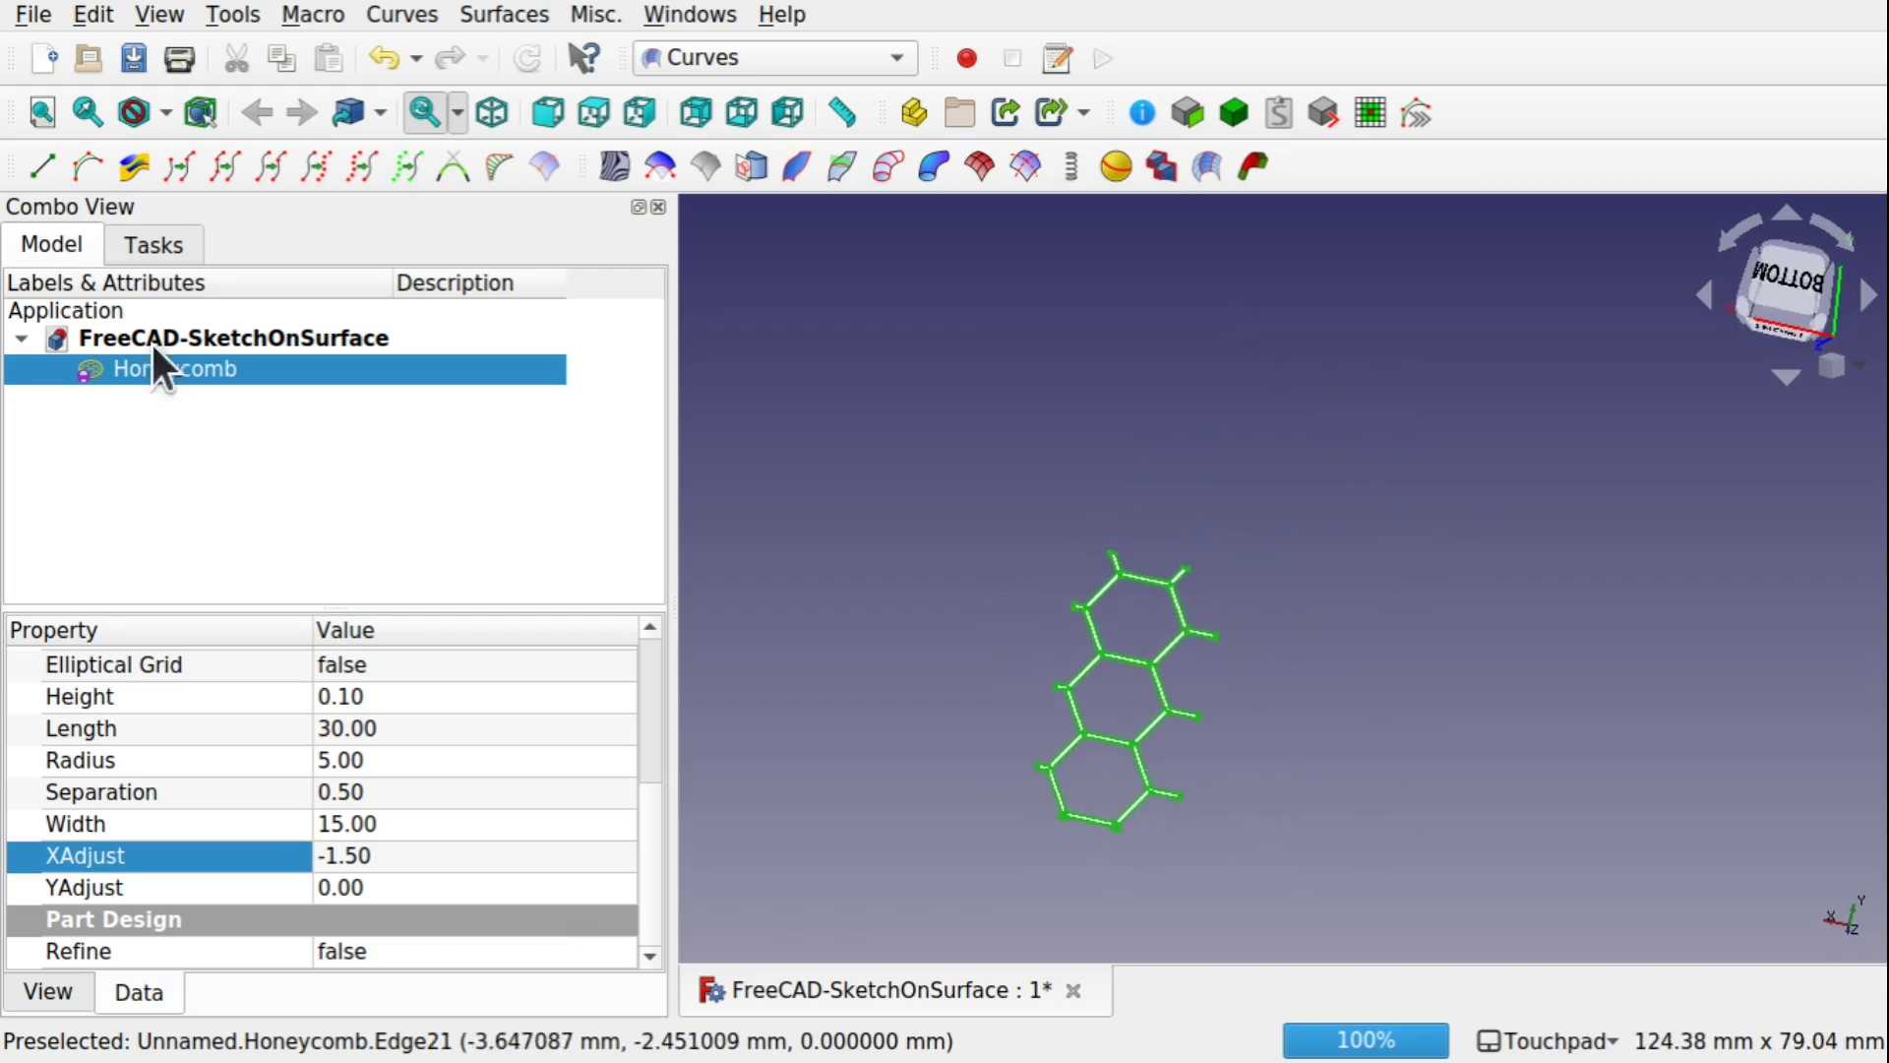
# Step: Switch to the Part workbench and add a cylinder primitive
pyautogui.click(991, 558)
pyautogui.click(742, 57)
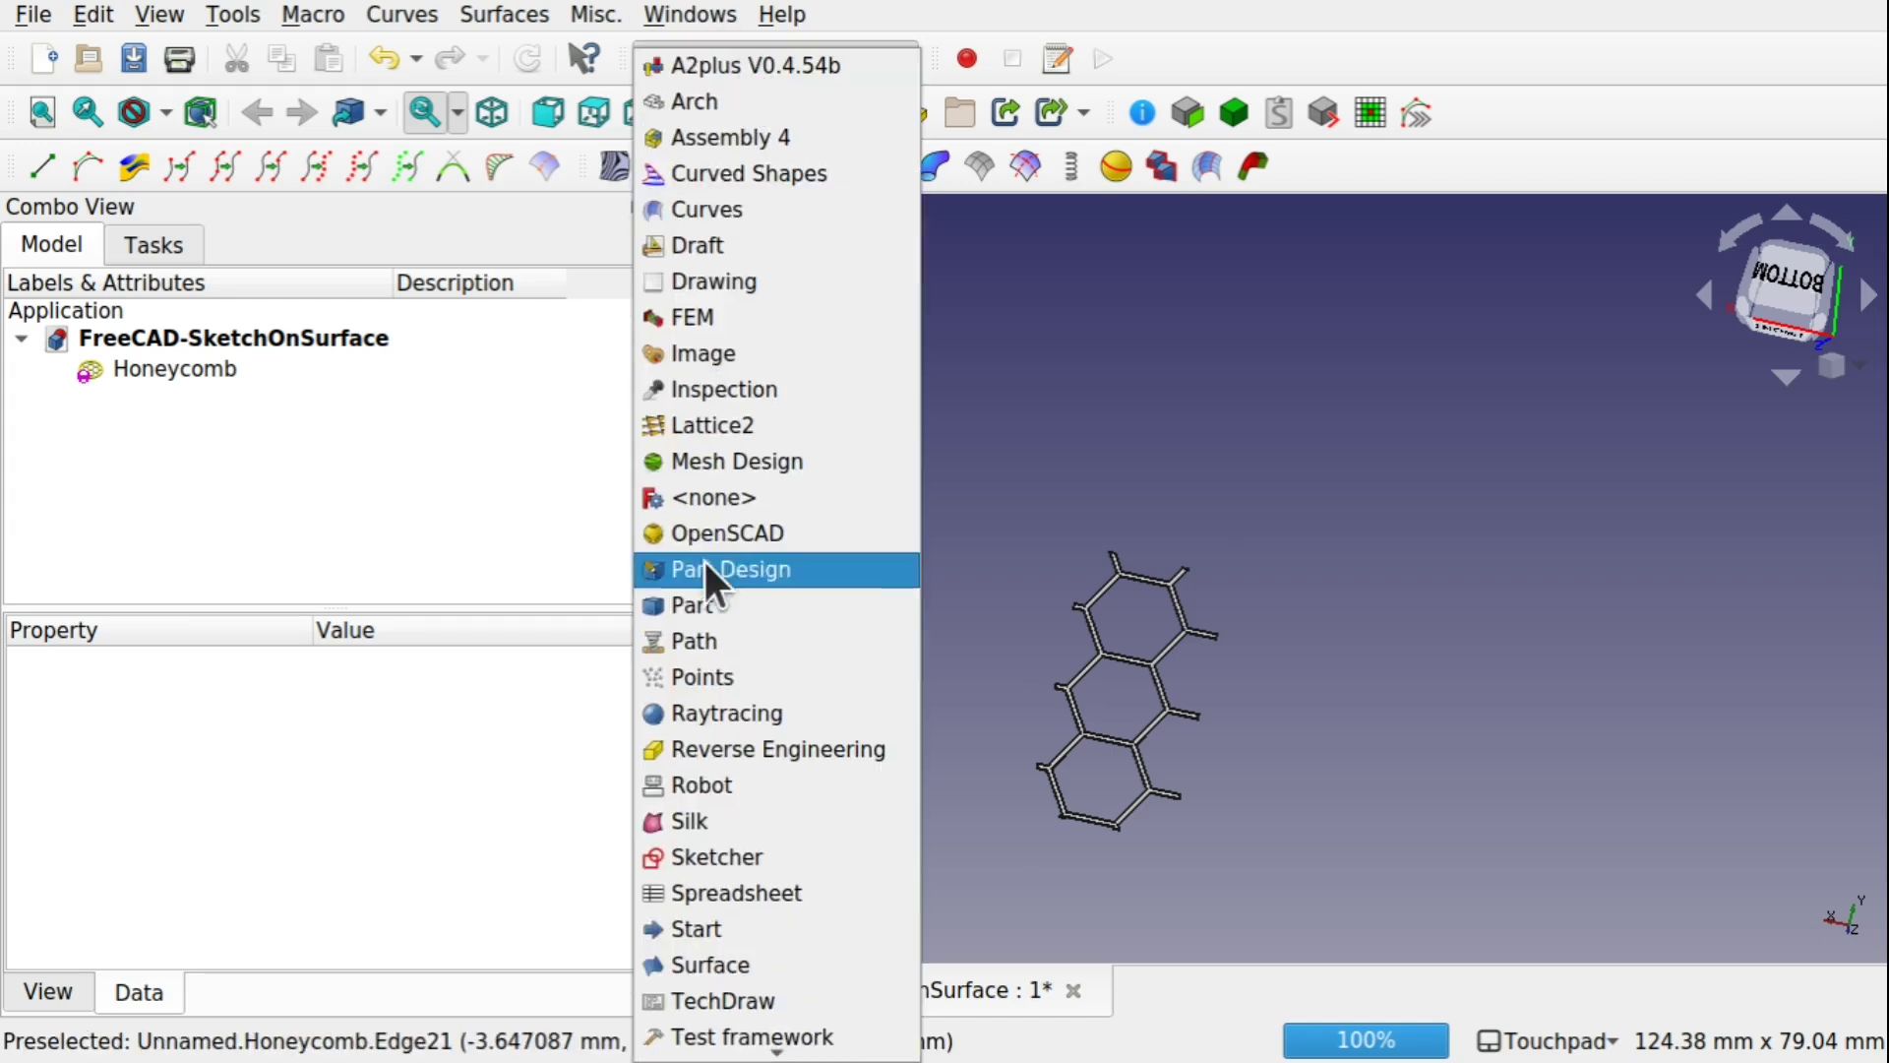
pyautogui.click(740, 608)
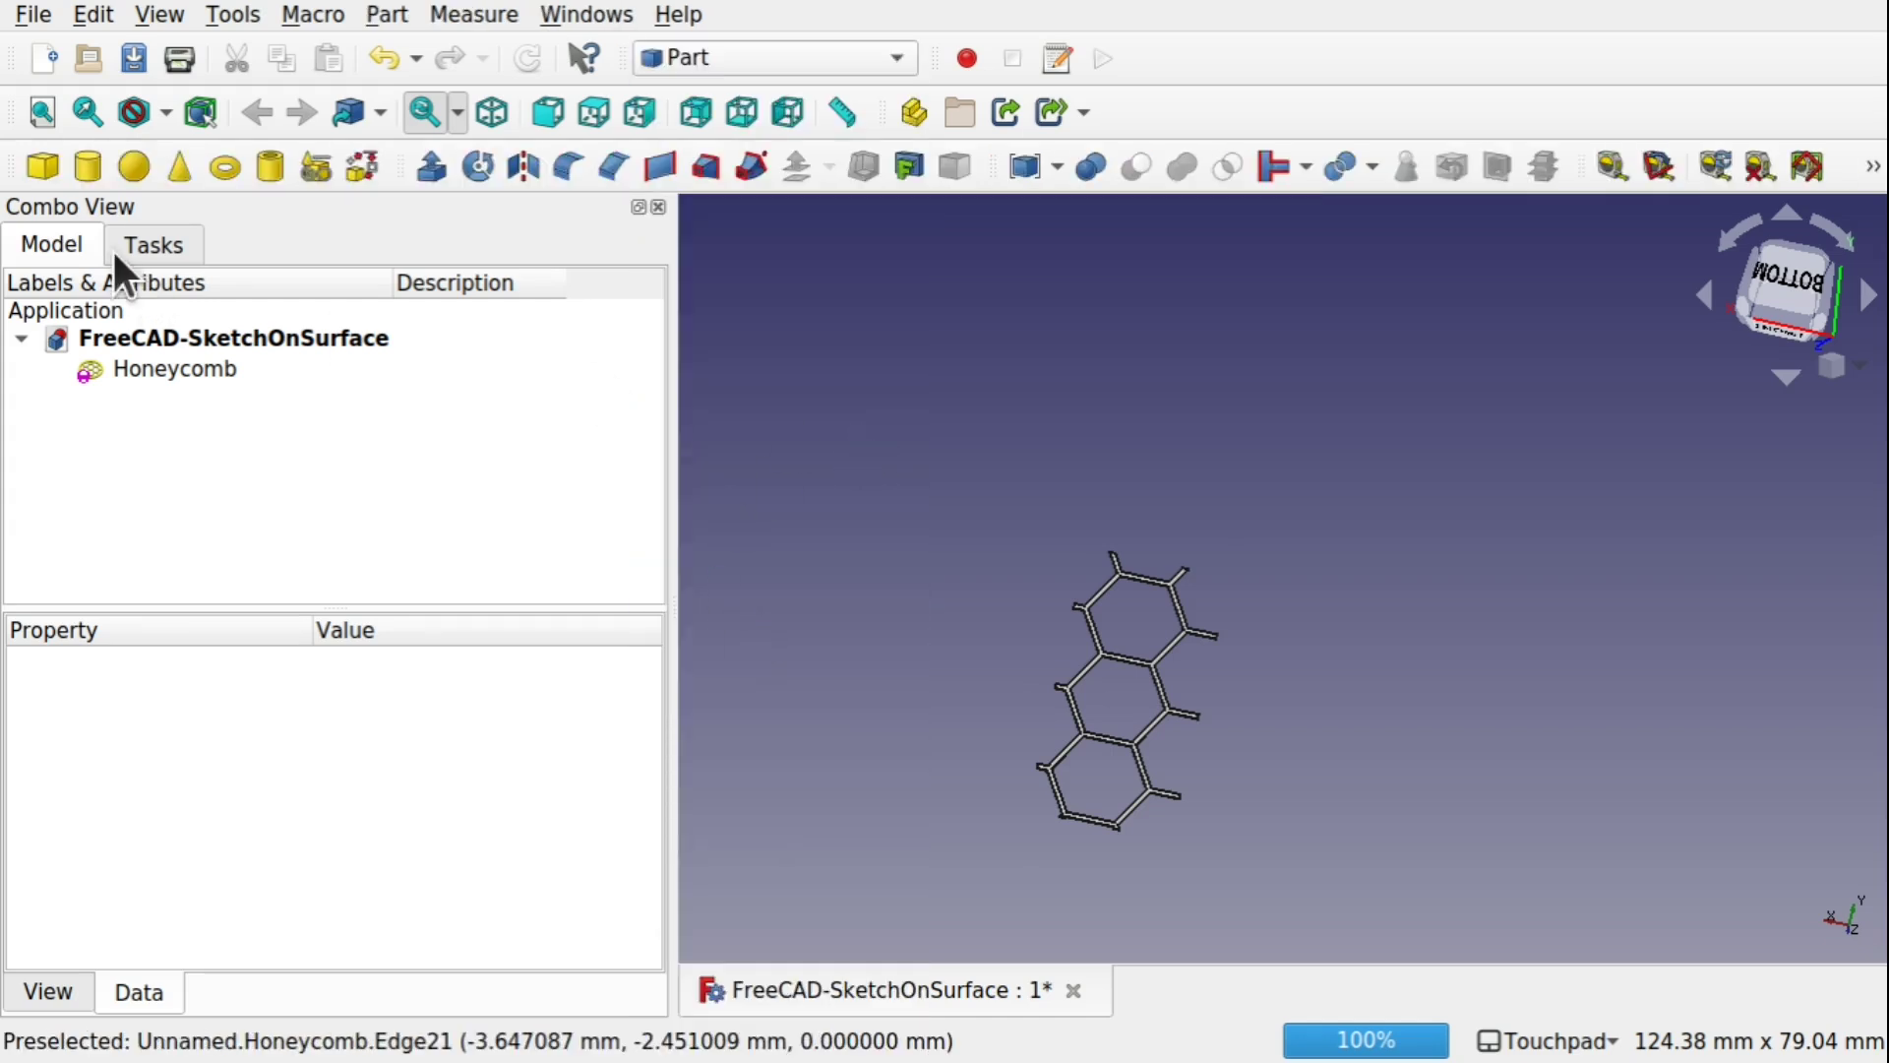
pyautogui.click(87, 167)
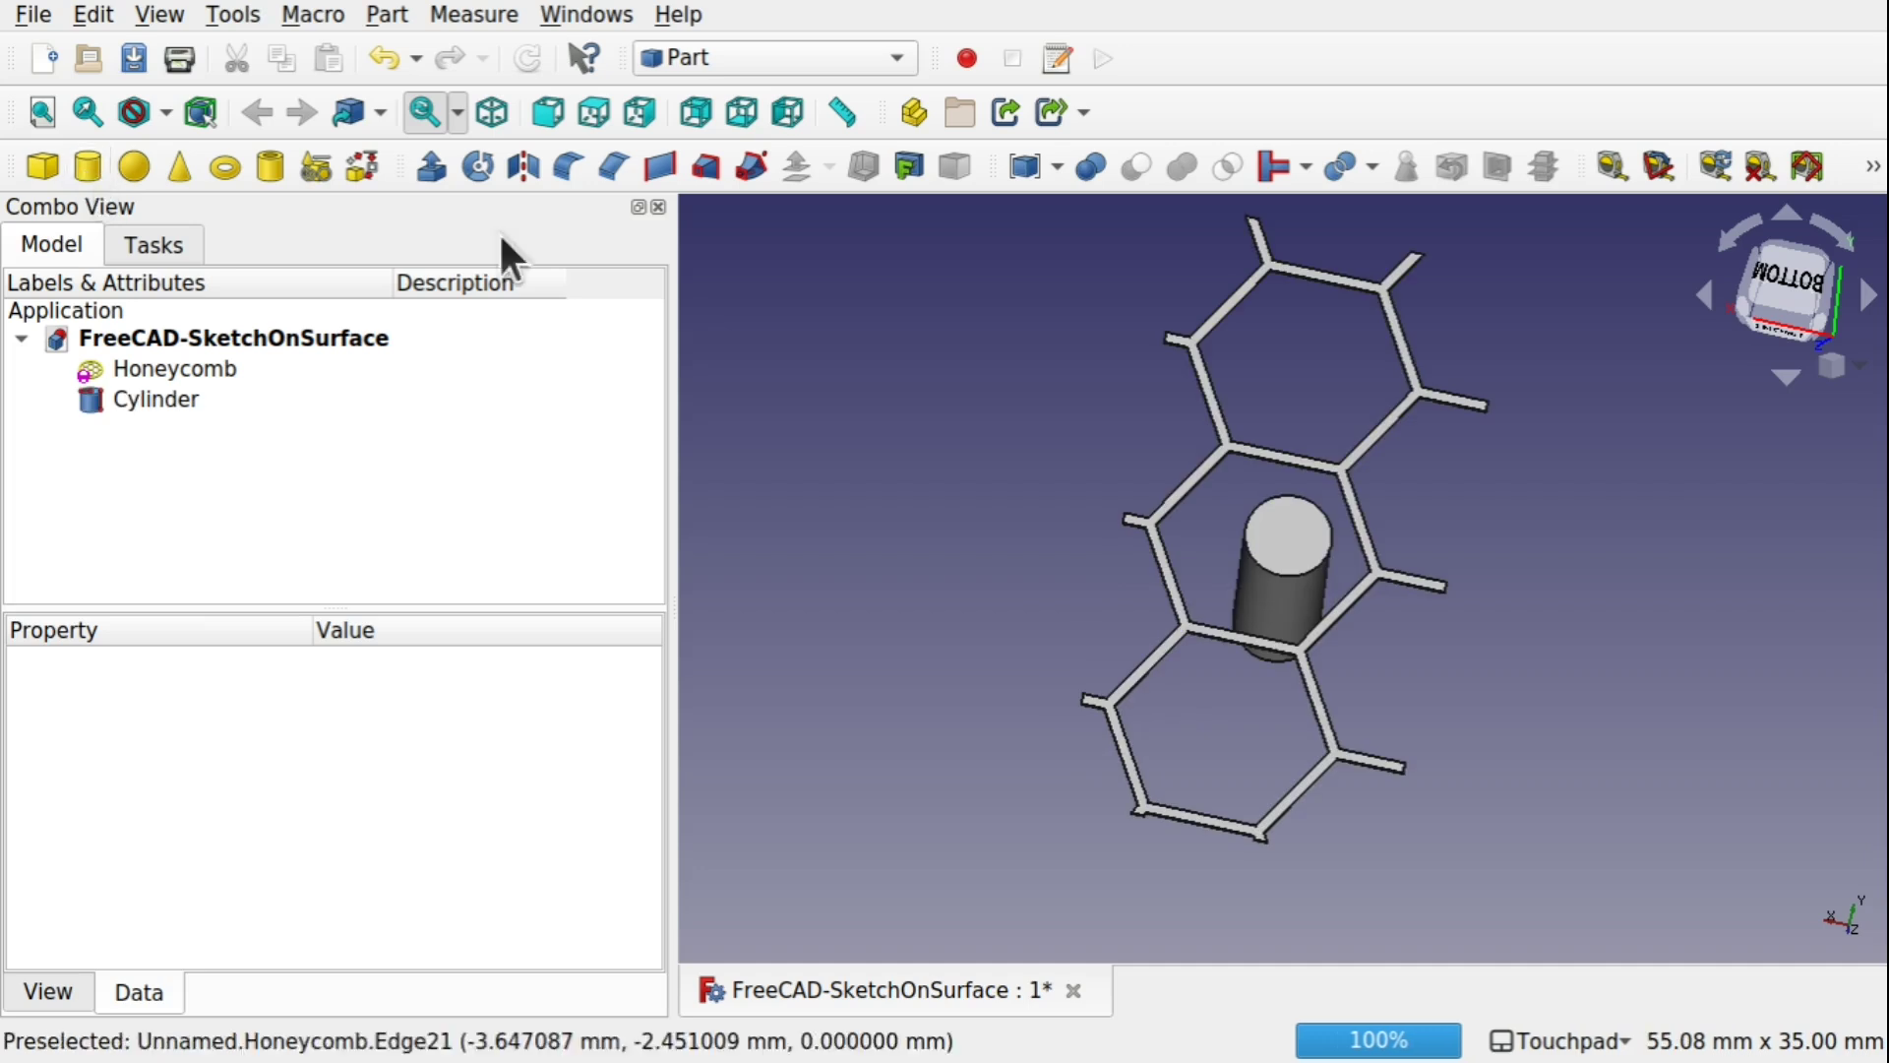
pyautogui.press('1')
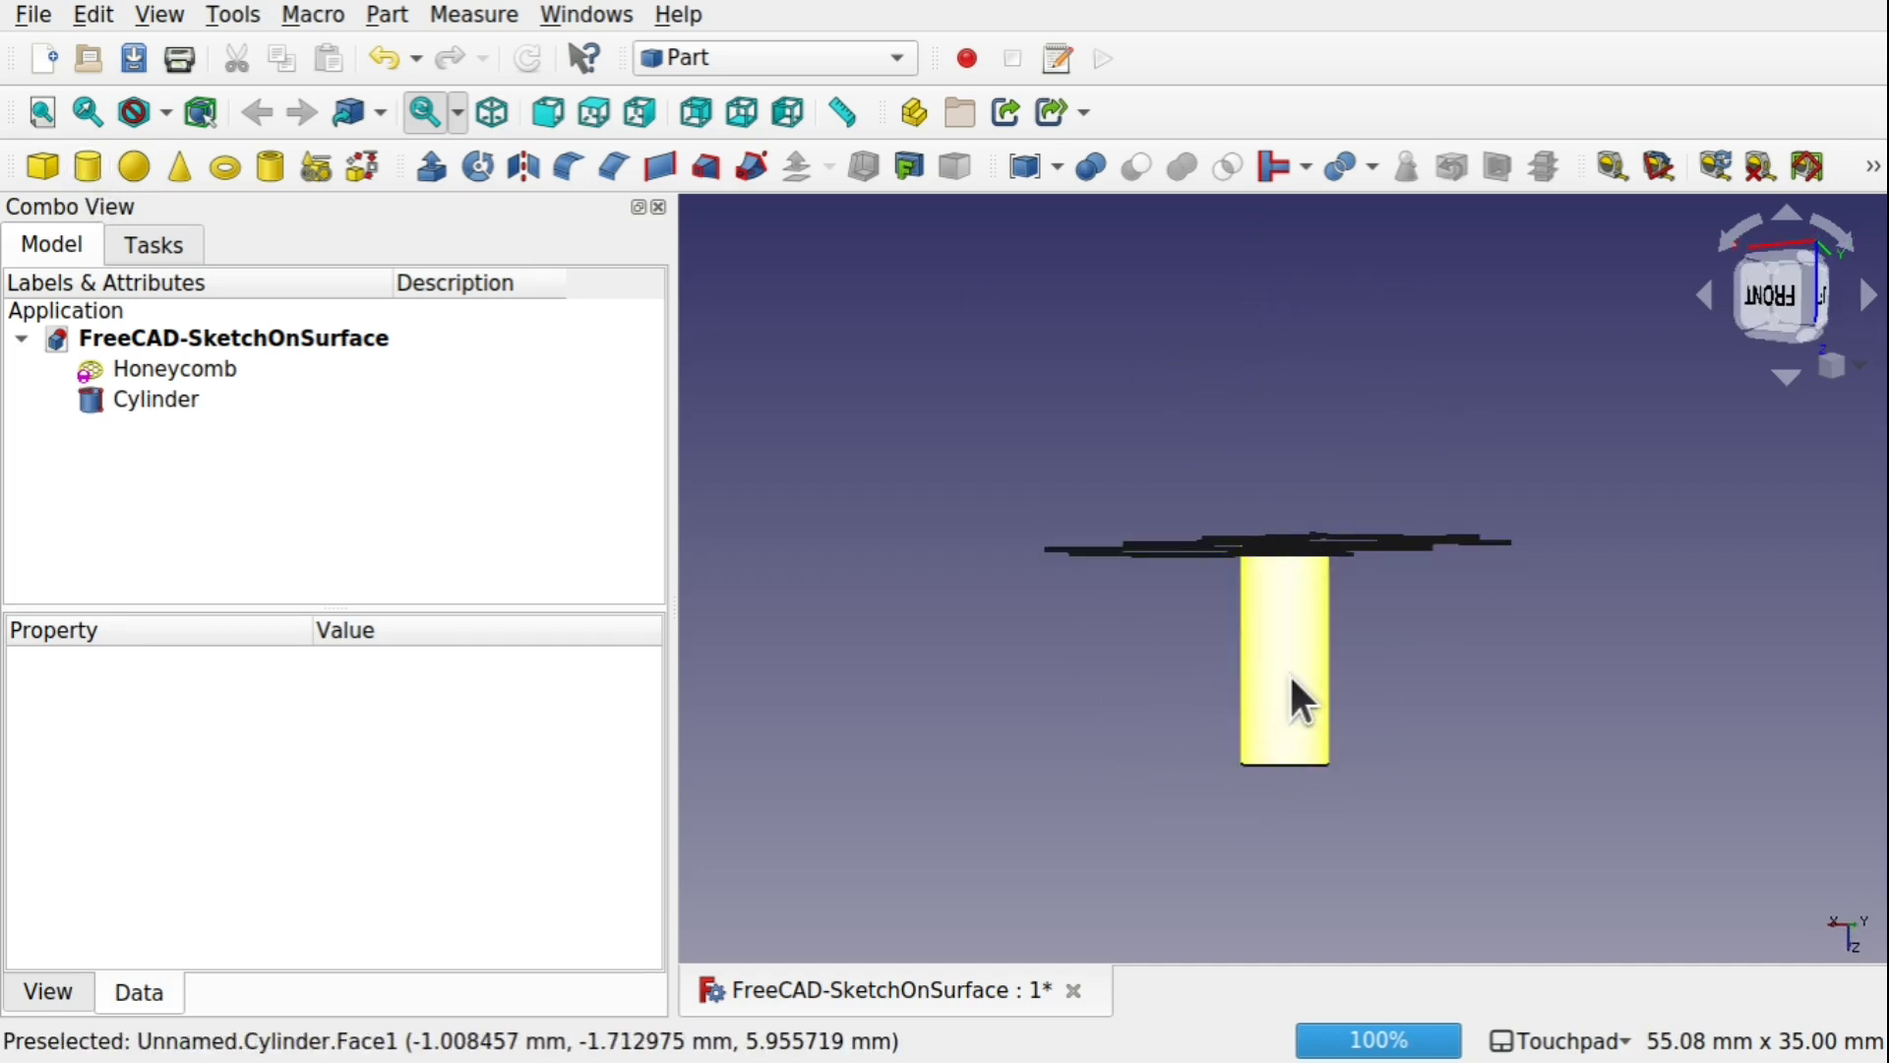
pyautogui.scroll(3, 1279, 669)
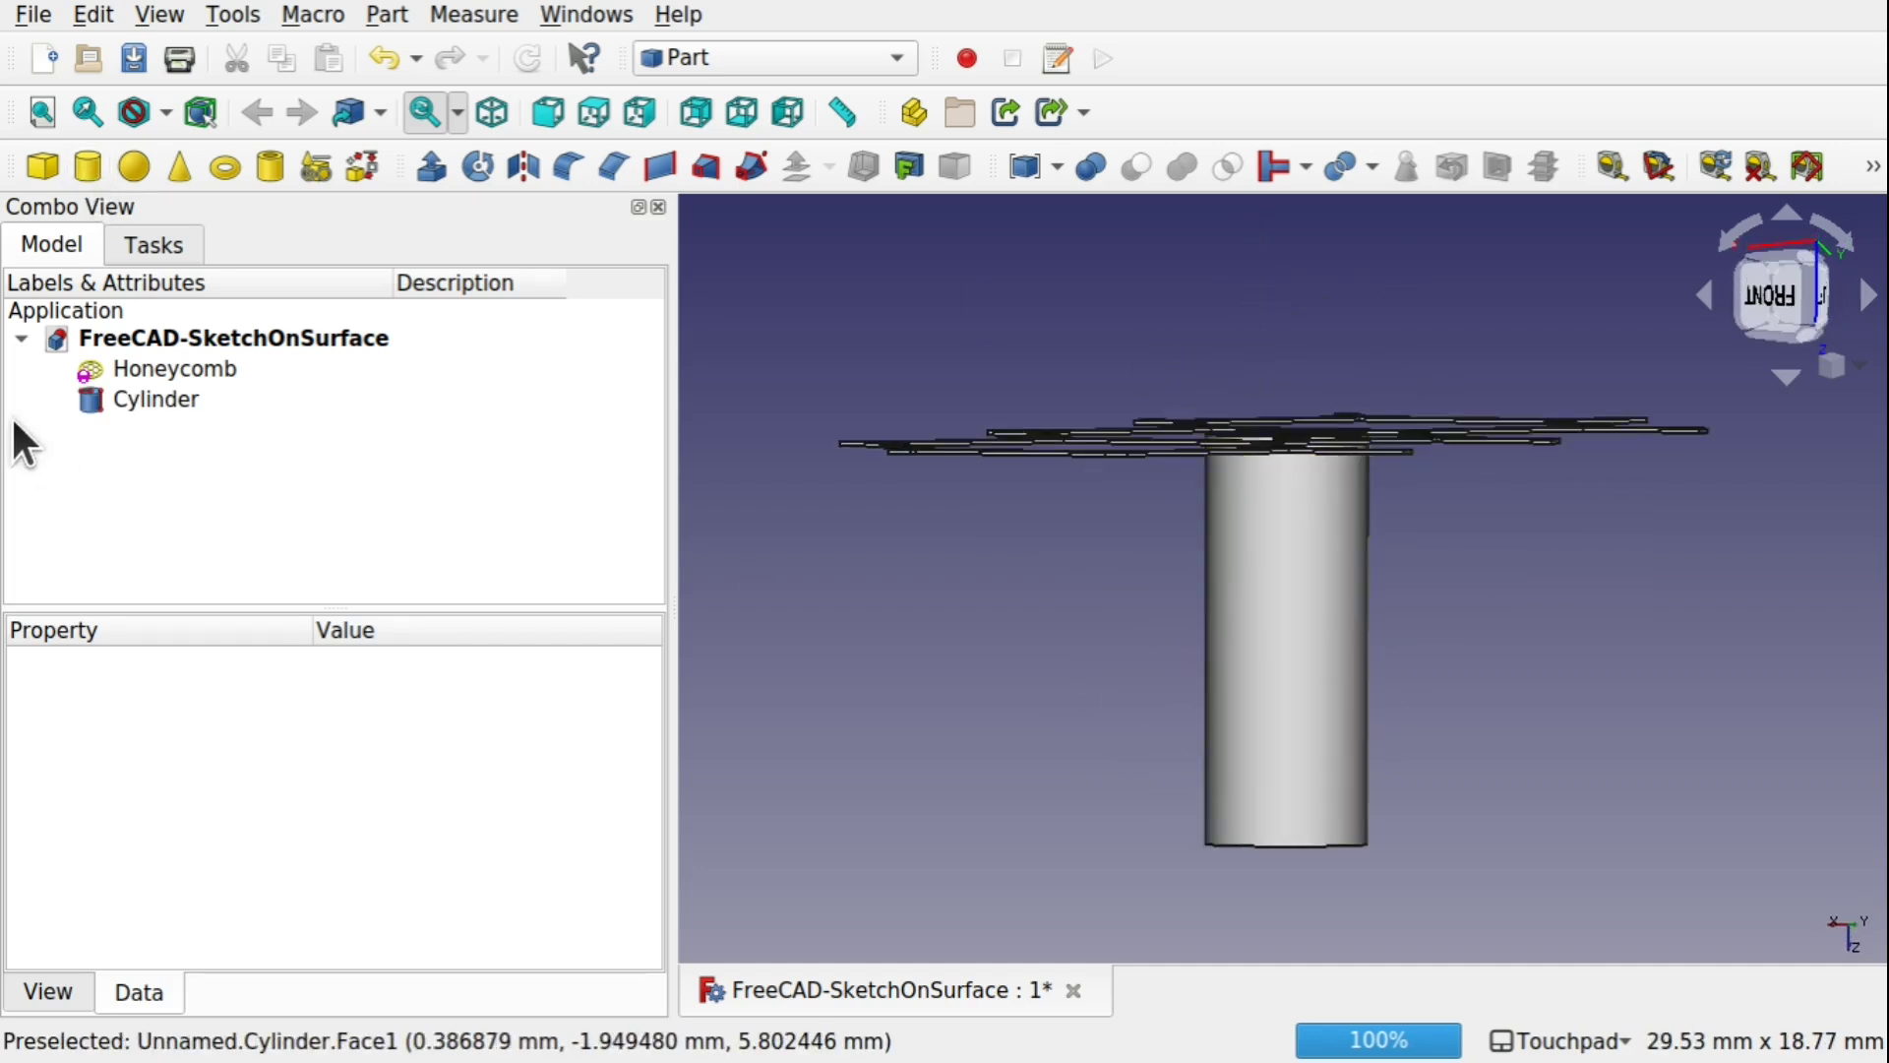
# Step: Hide the Honeycomb object so only the cylinder is displayed
pyautogui.click(145, 351)
pyautogui.click(163, 366)
pyautogui.press('space')
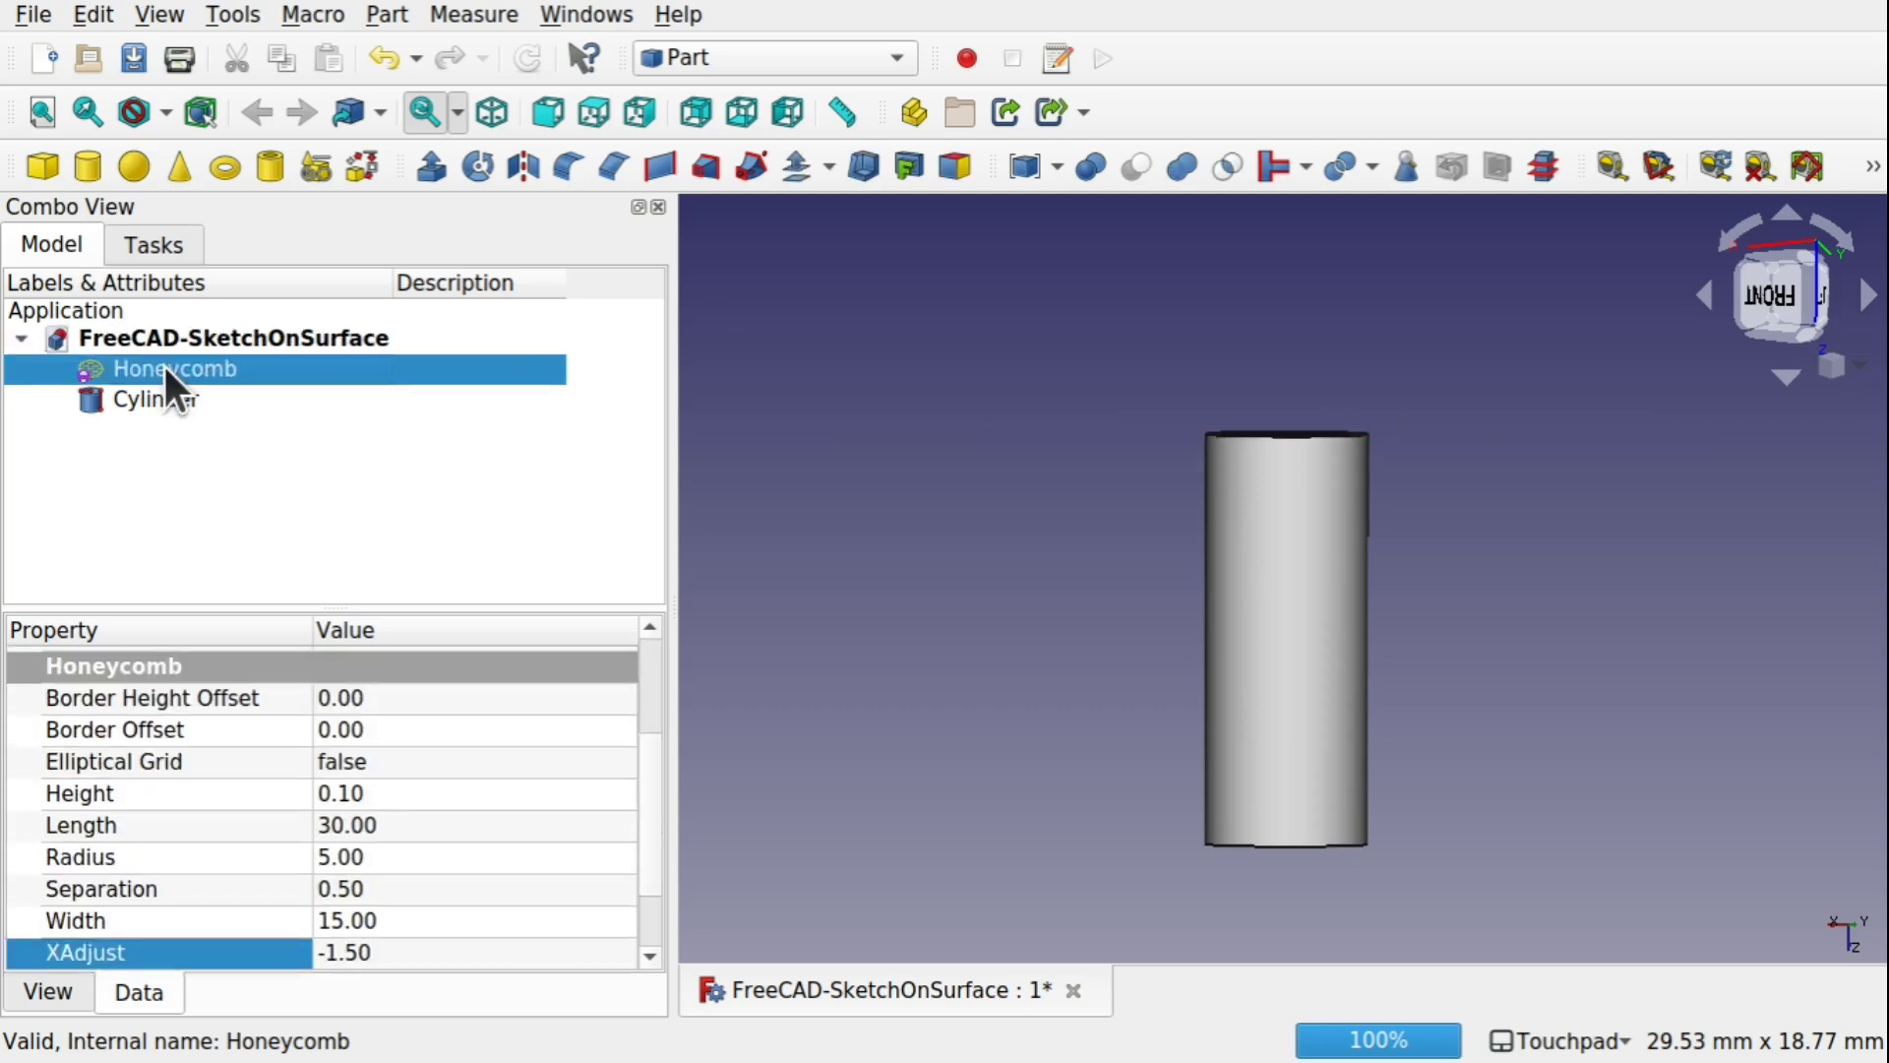
# Step: Set the Cylinder's Height to 20 mm and its Radius to 5 mm
pyautogui.click(167, 399)
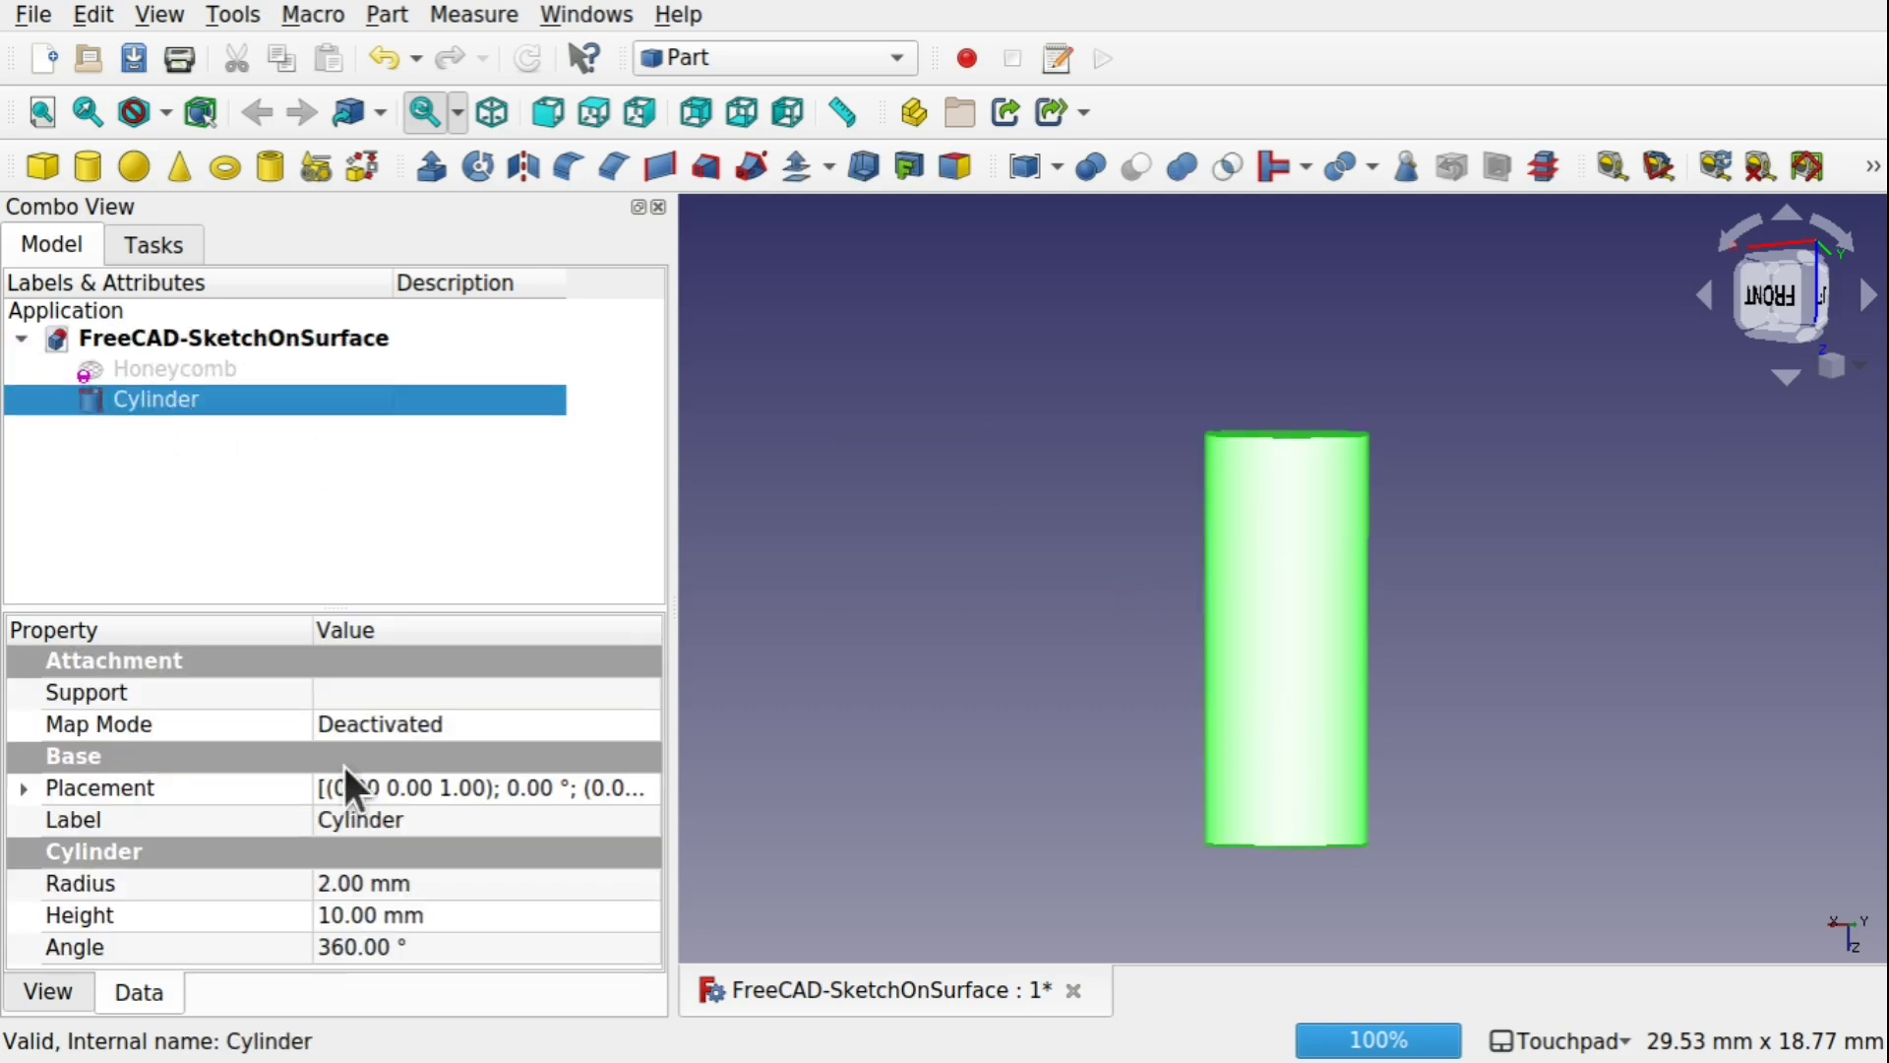
pyautogui.click(457, 916)
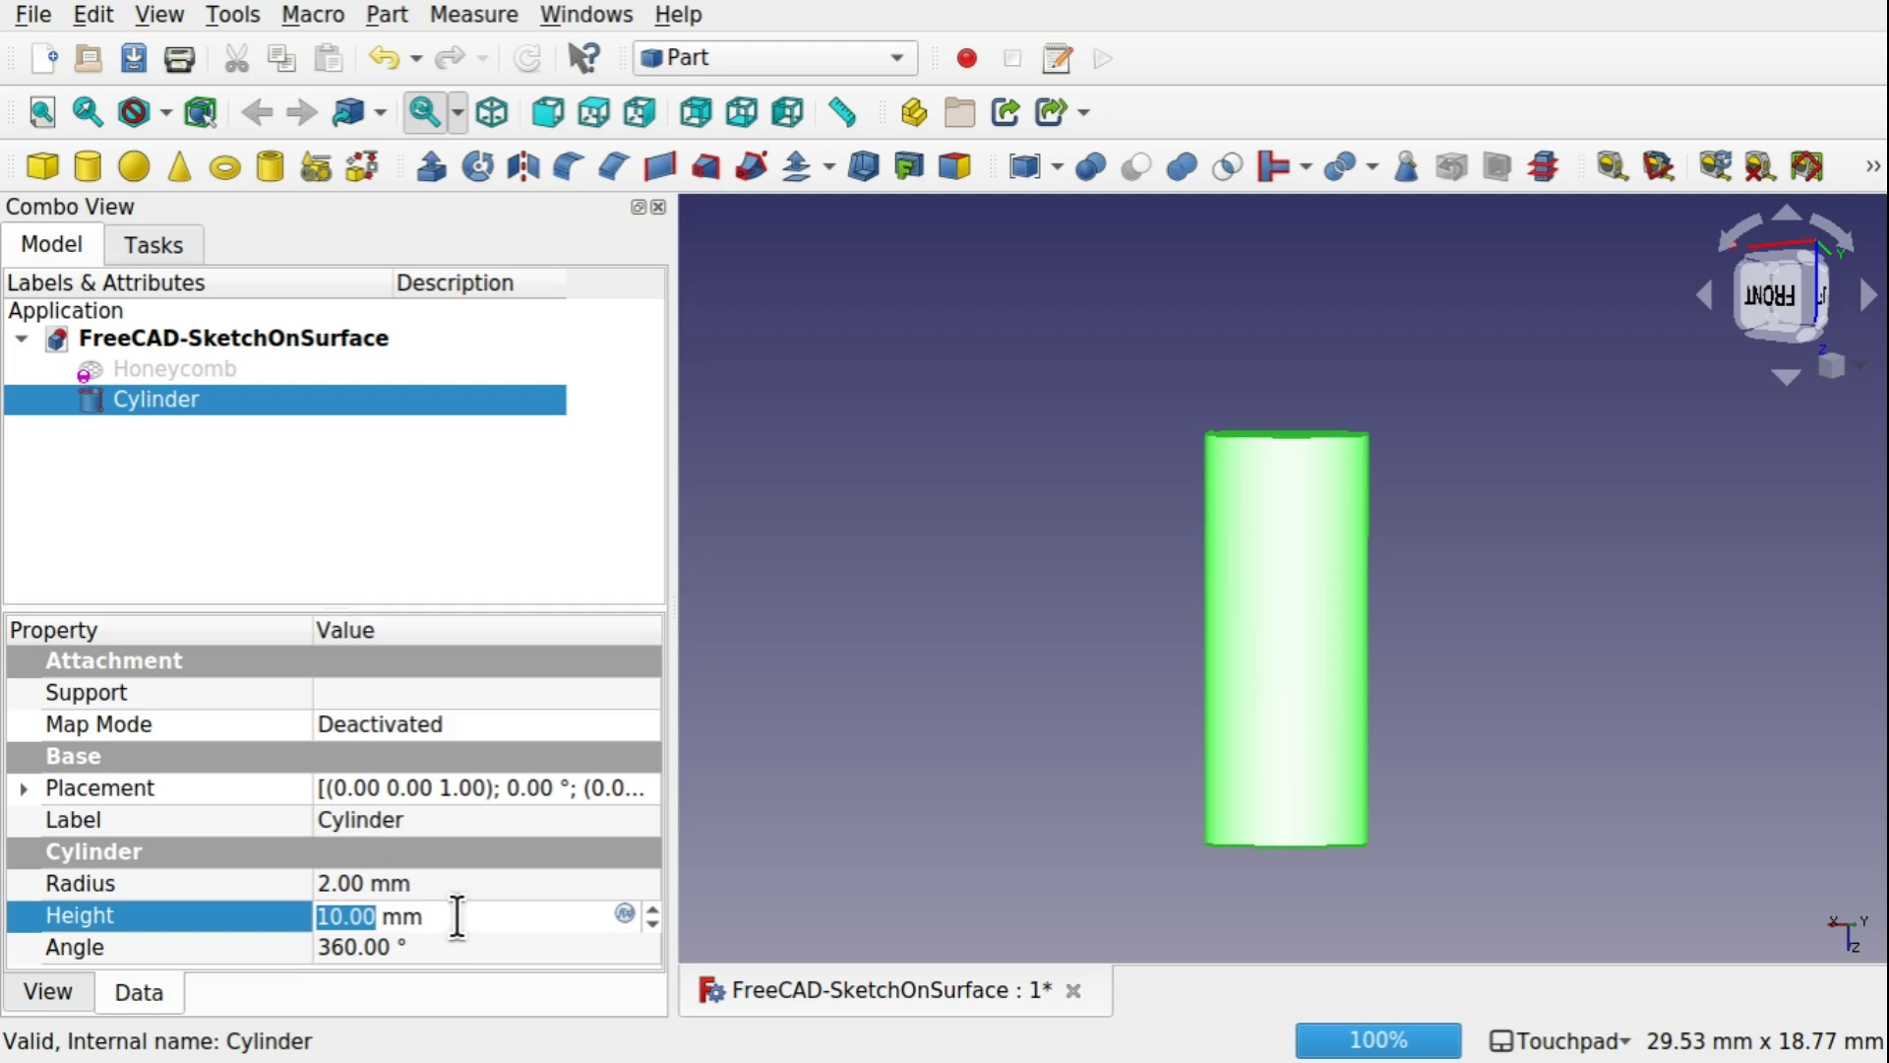
pyautogui.write('20')
pyautogui.click(510, 893)
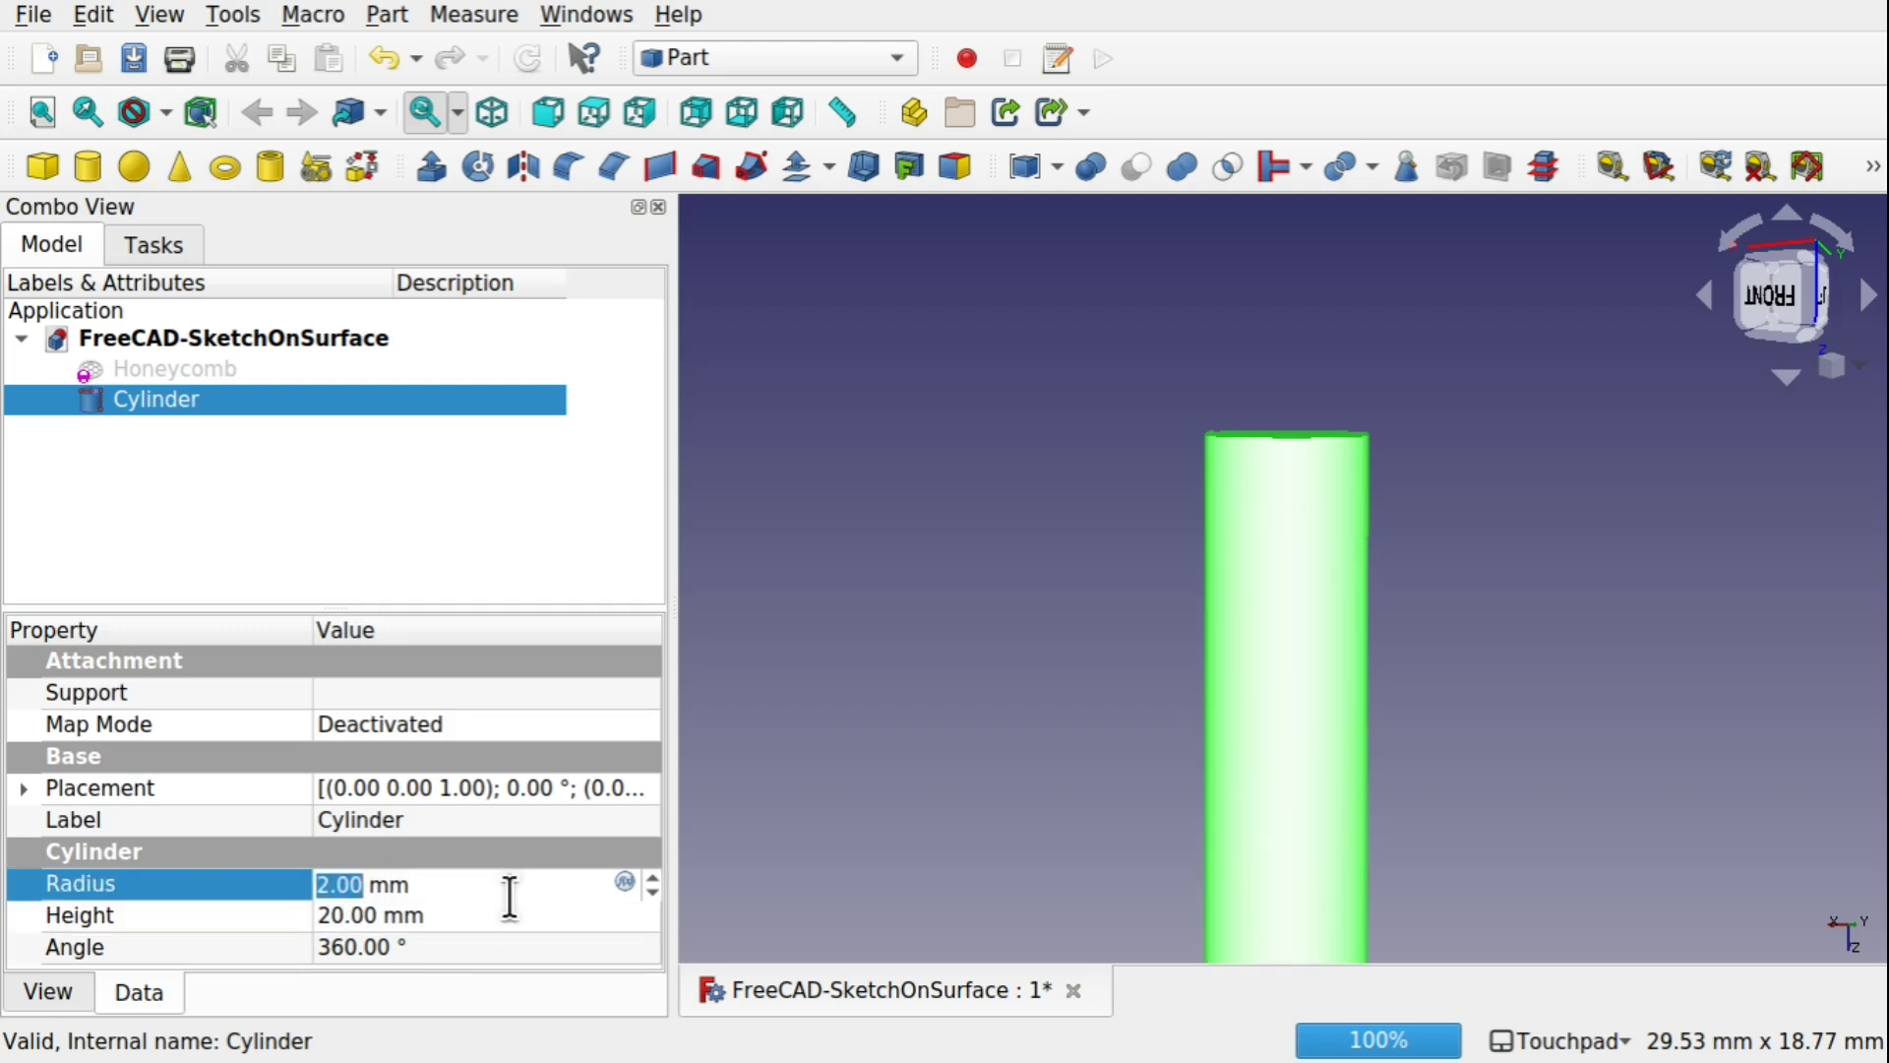
pyautogui.write('5')
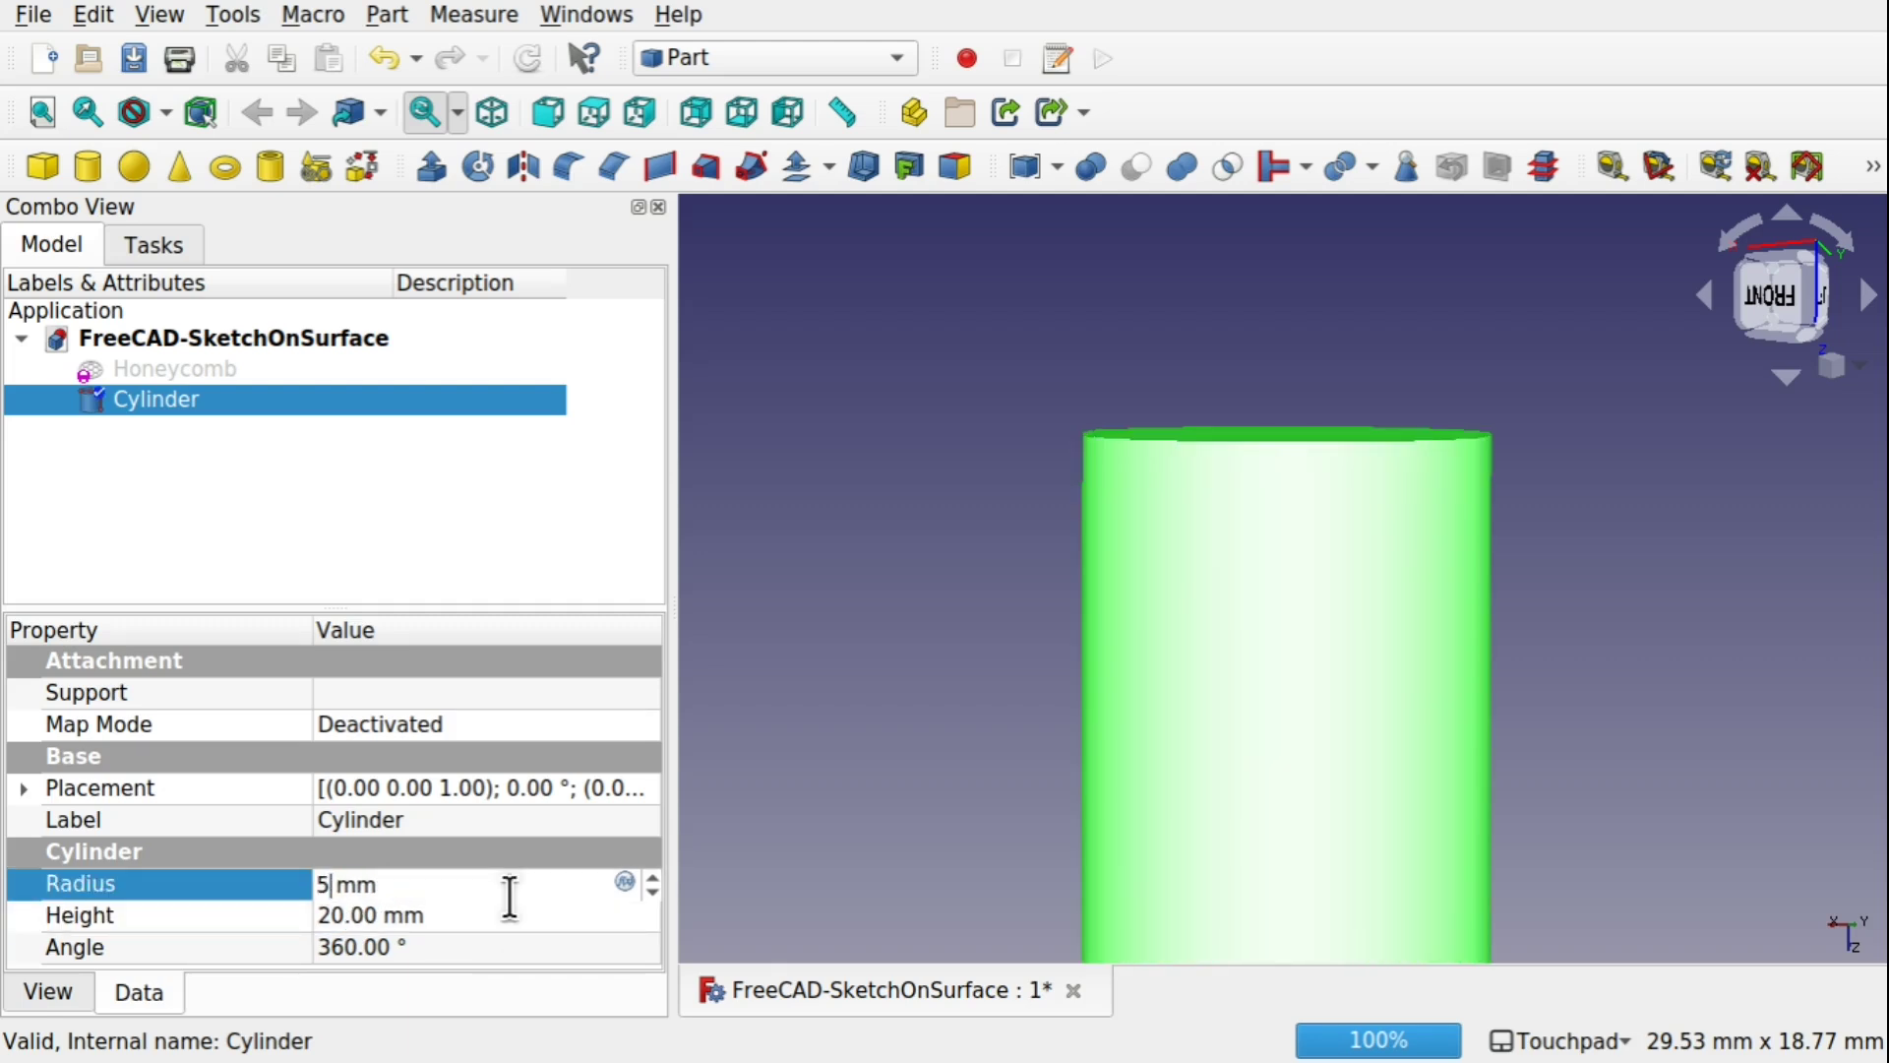
pyautogui.click(474, 913)
pyautogui.click(899, 736)
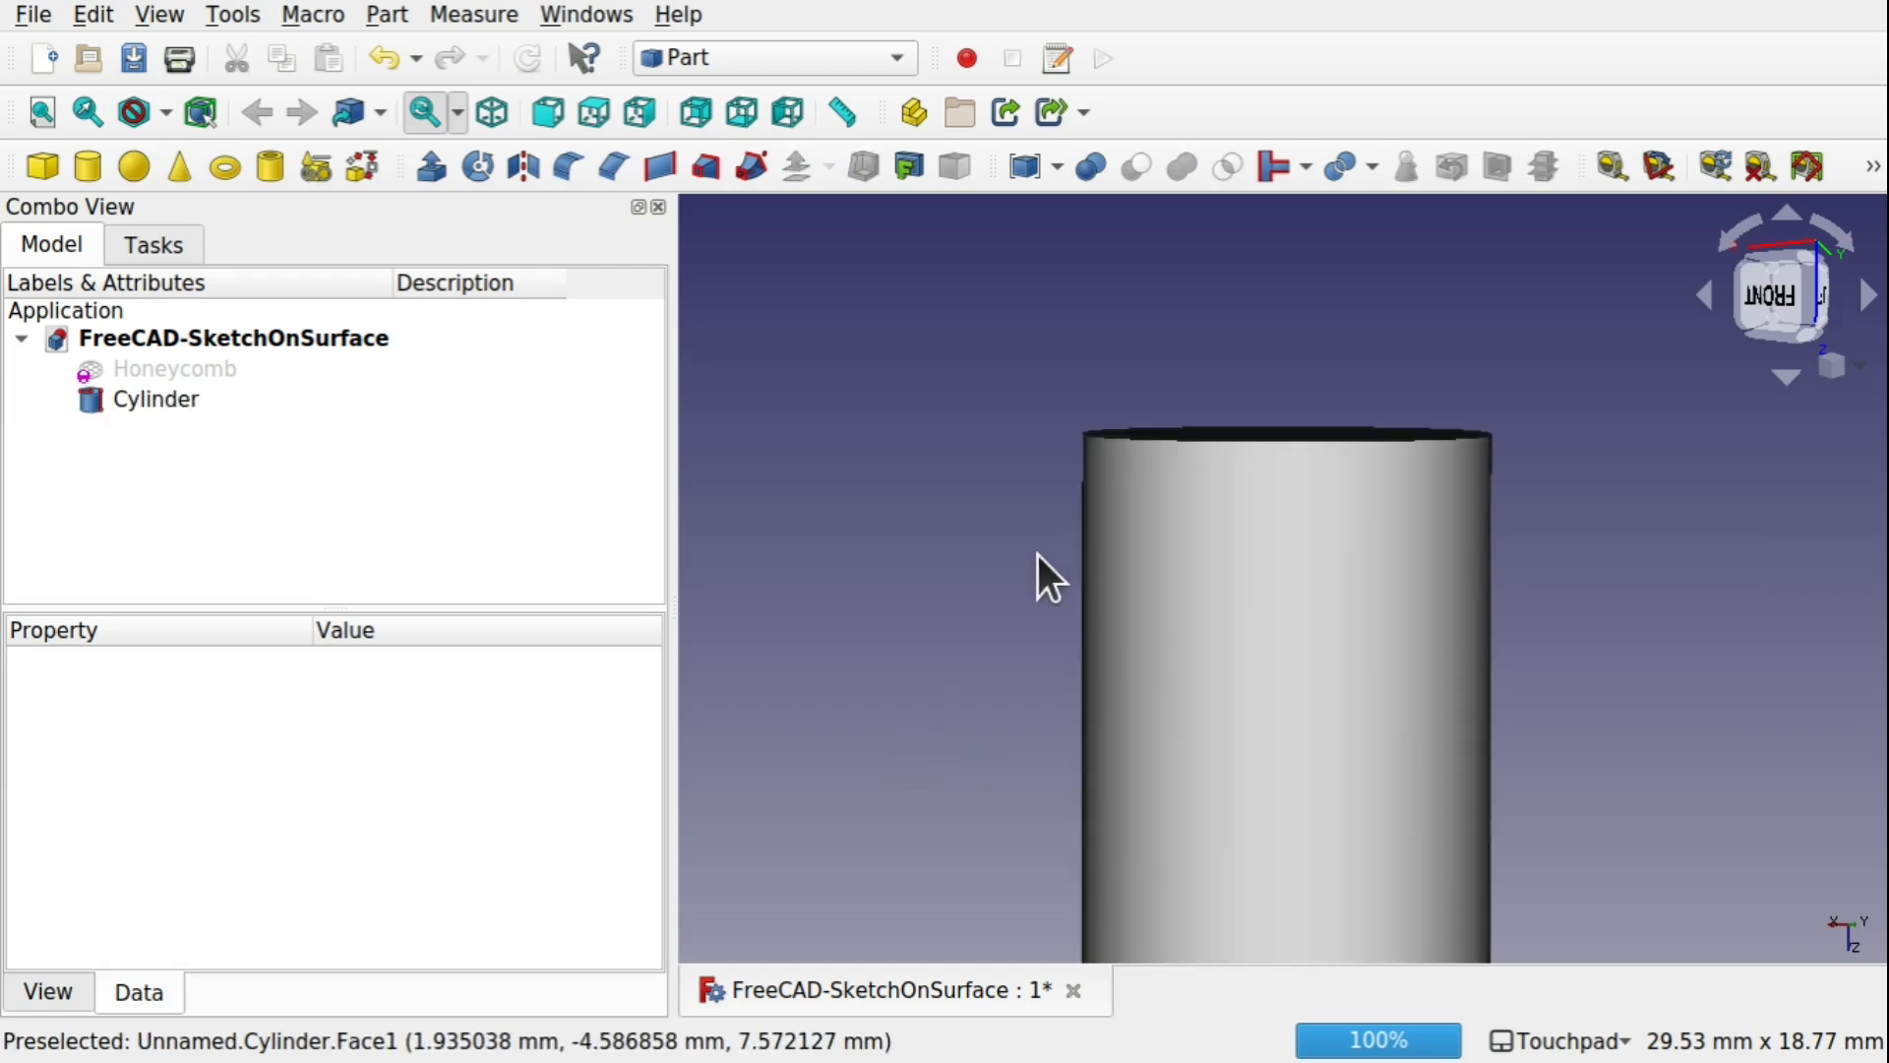
# Step: Switch to the Curves workbench and create a Sketch_On_Surface on the cylinder's curved side face
pyautogui.scroll(-2, 1037, 553)
pyautogui.moveTo(1149, 645); pyautogui.dragTo(1088, 536, button='middle')
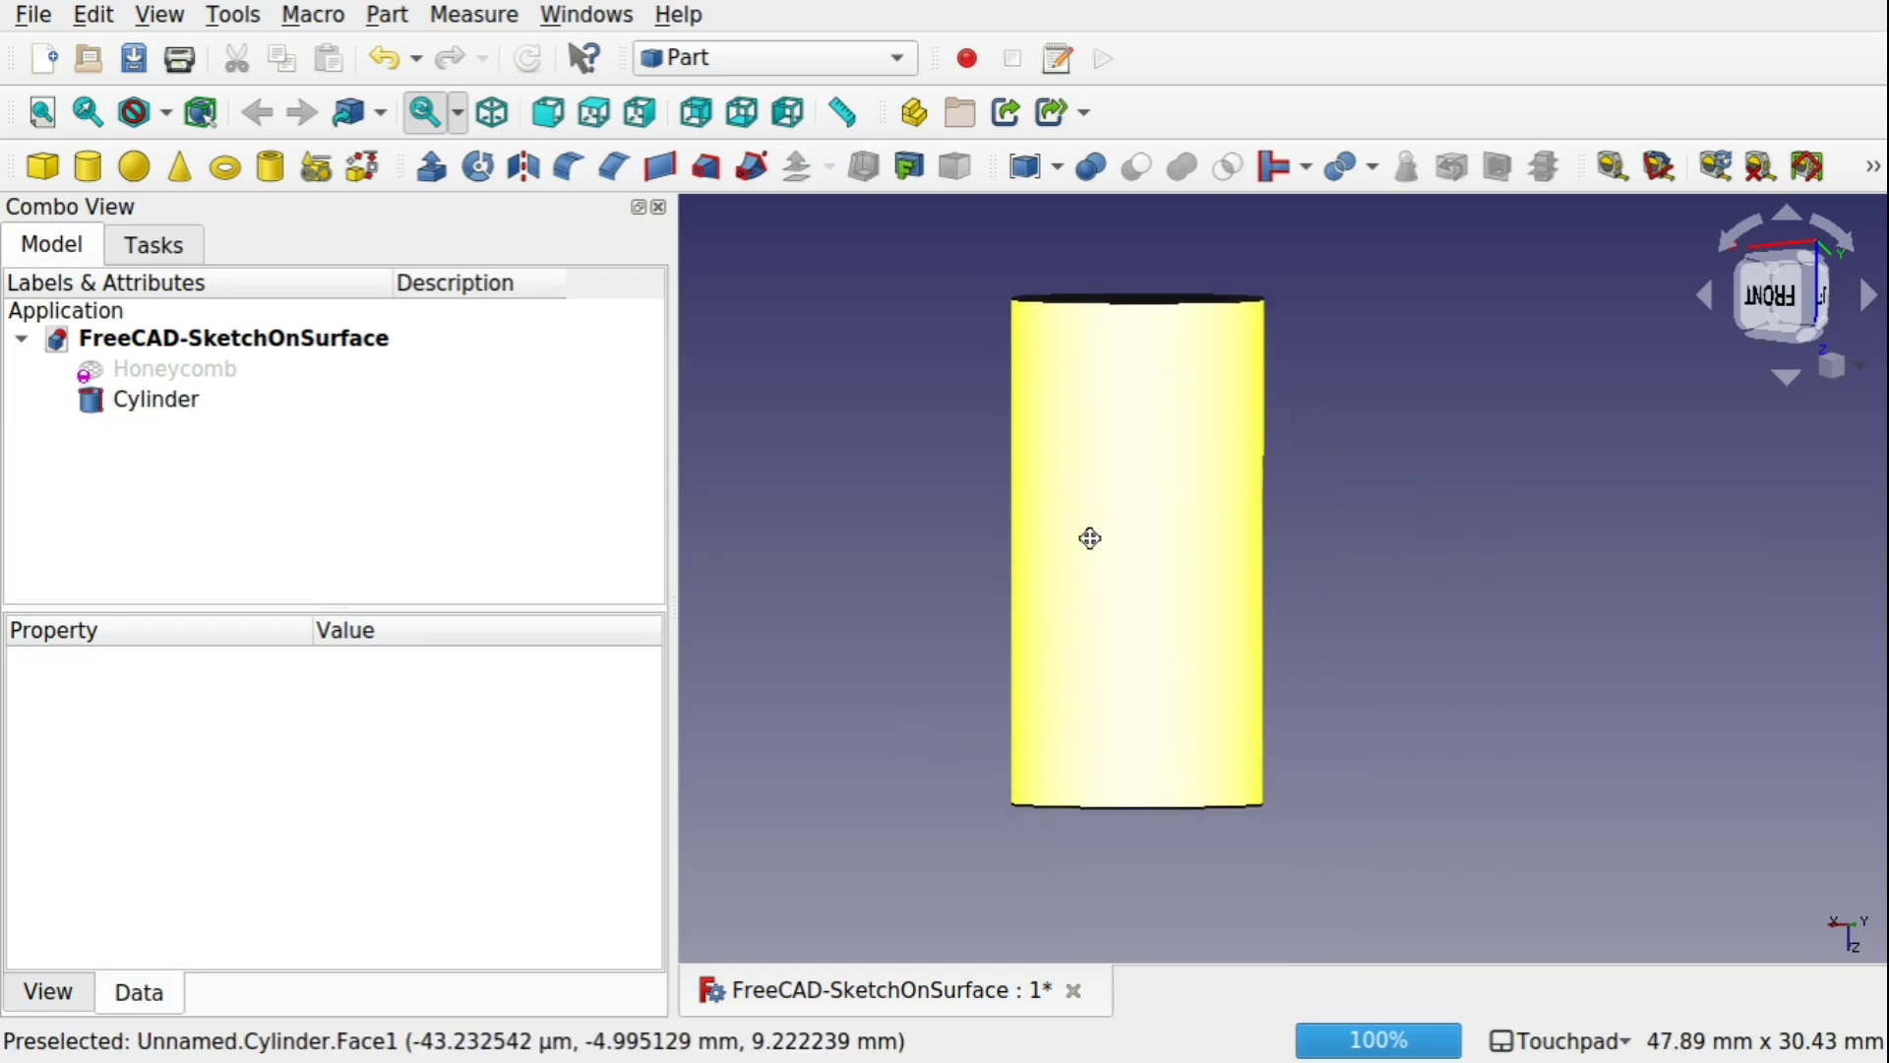
pyautogui.click(771, 50)
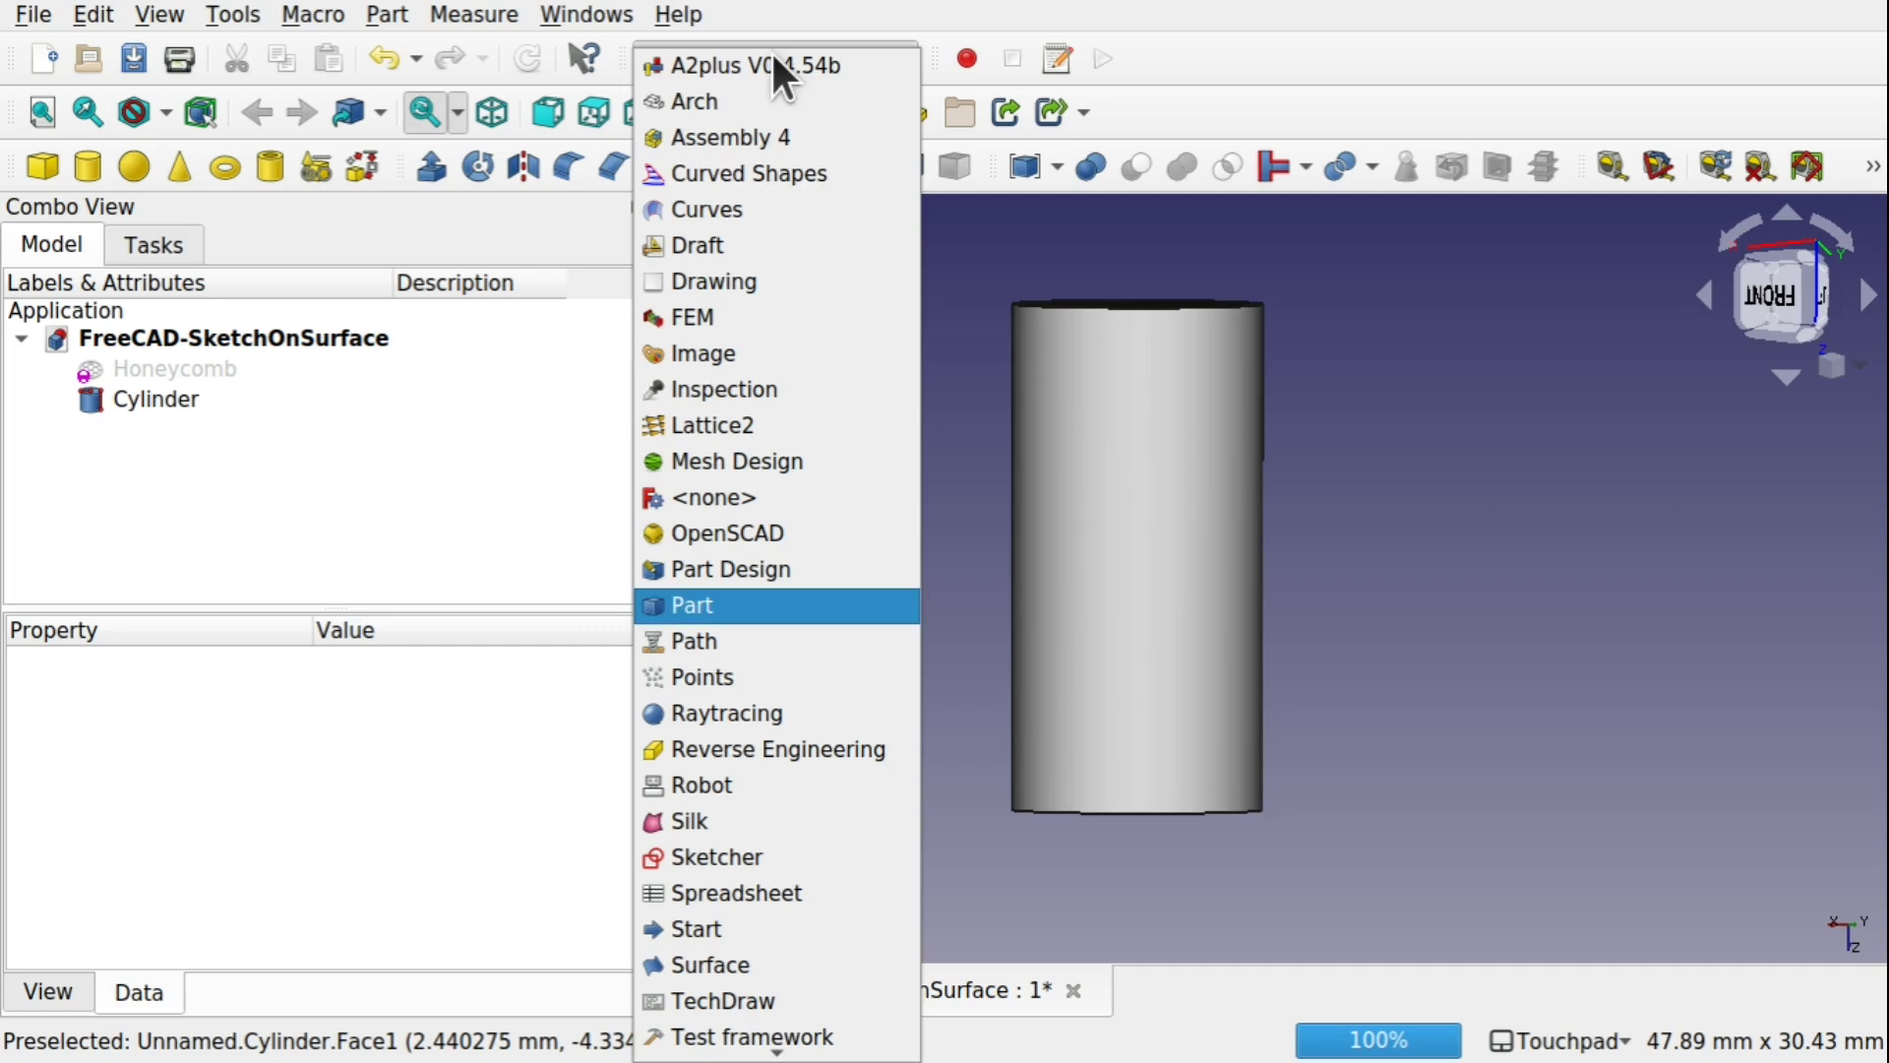
pyautogui.click(767, 209)
pyautogui.click(1102, 511)
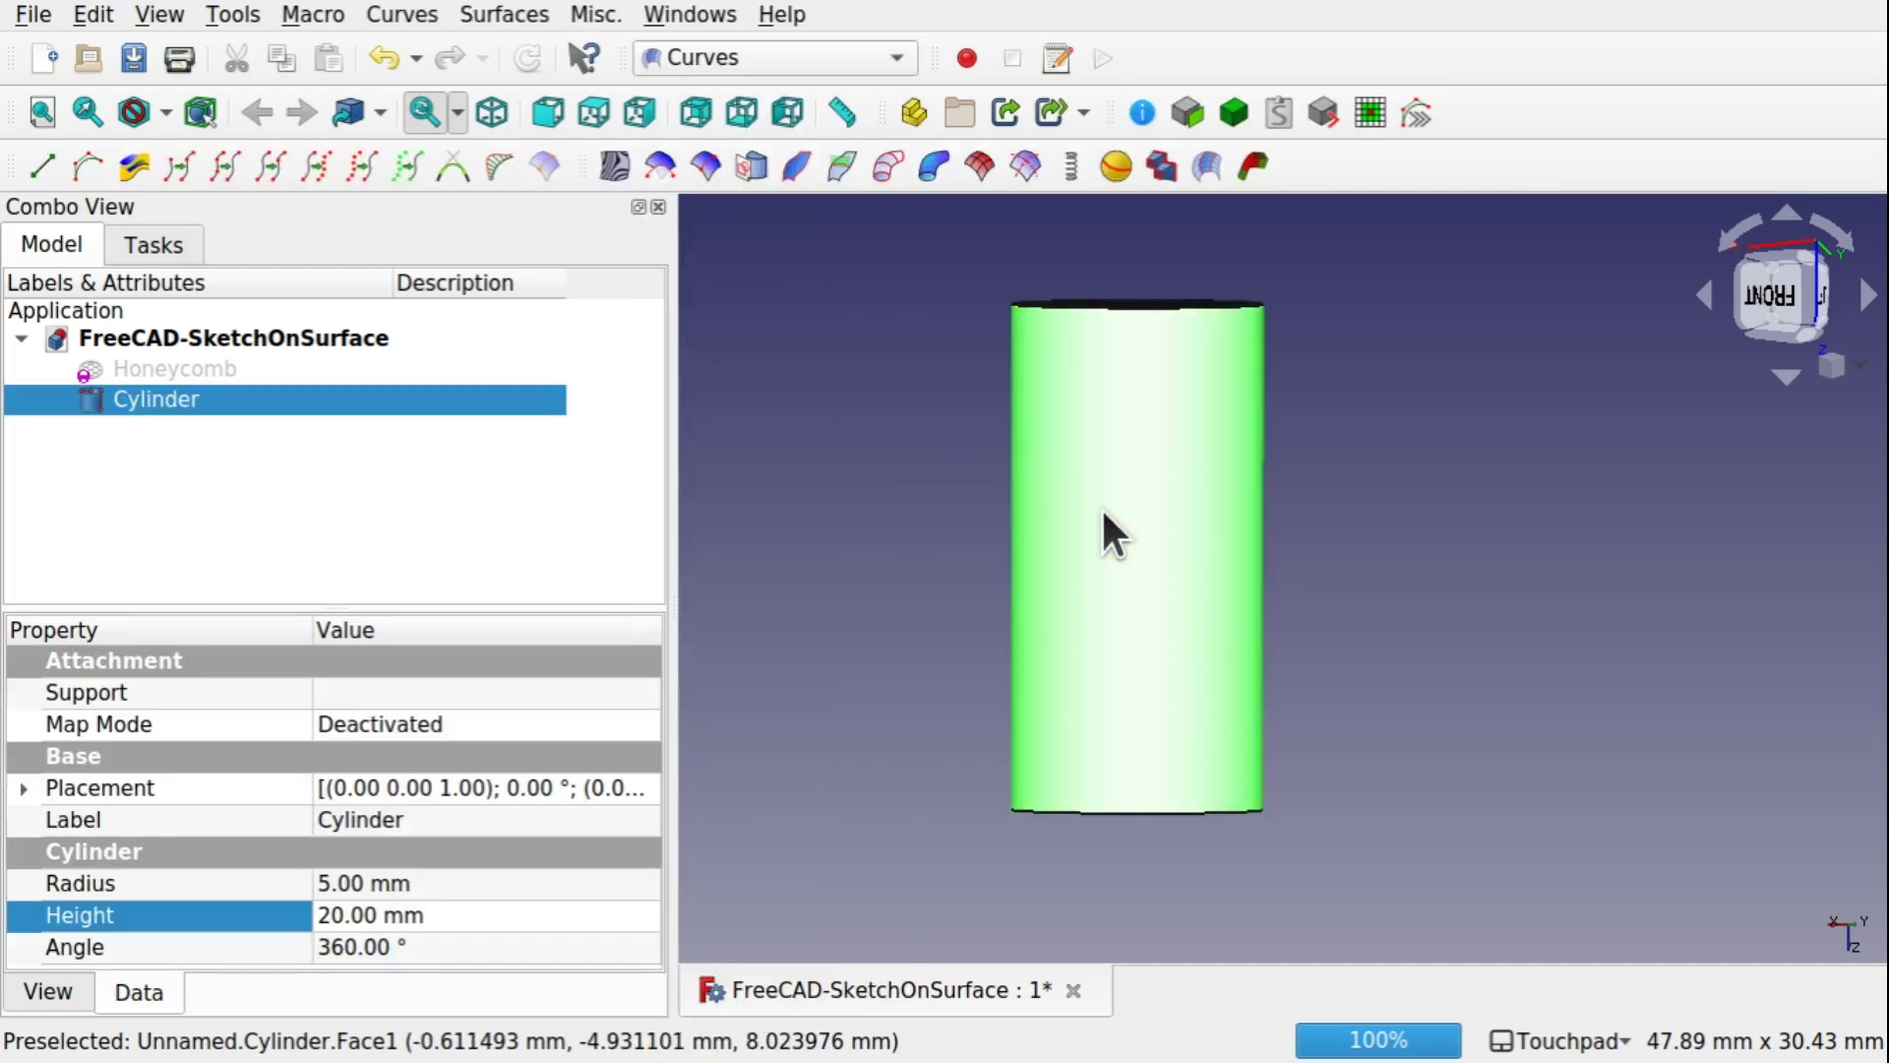
pyautogui.moveTo(1101, 506); pyautogui.dragTo(1155, 540, button='middle')
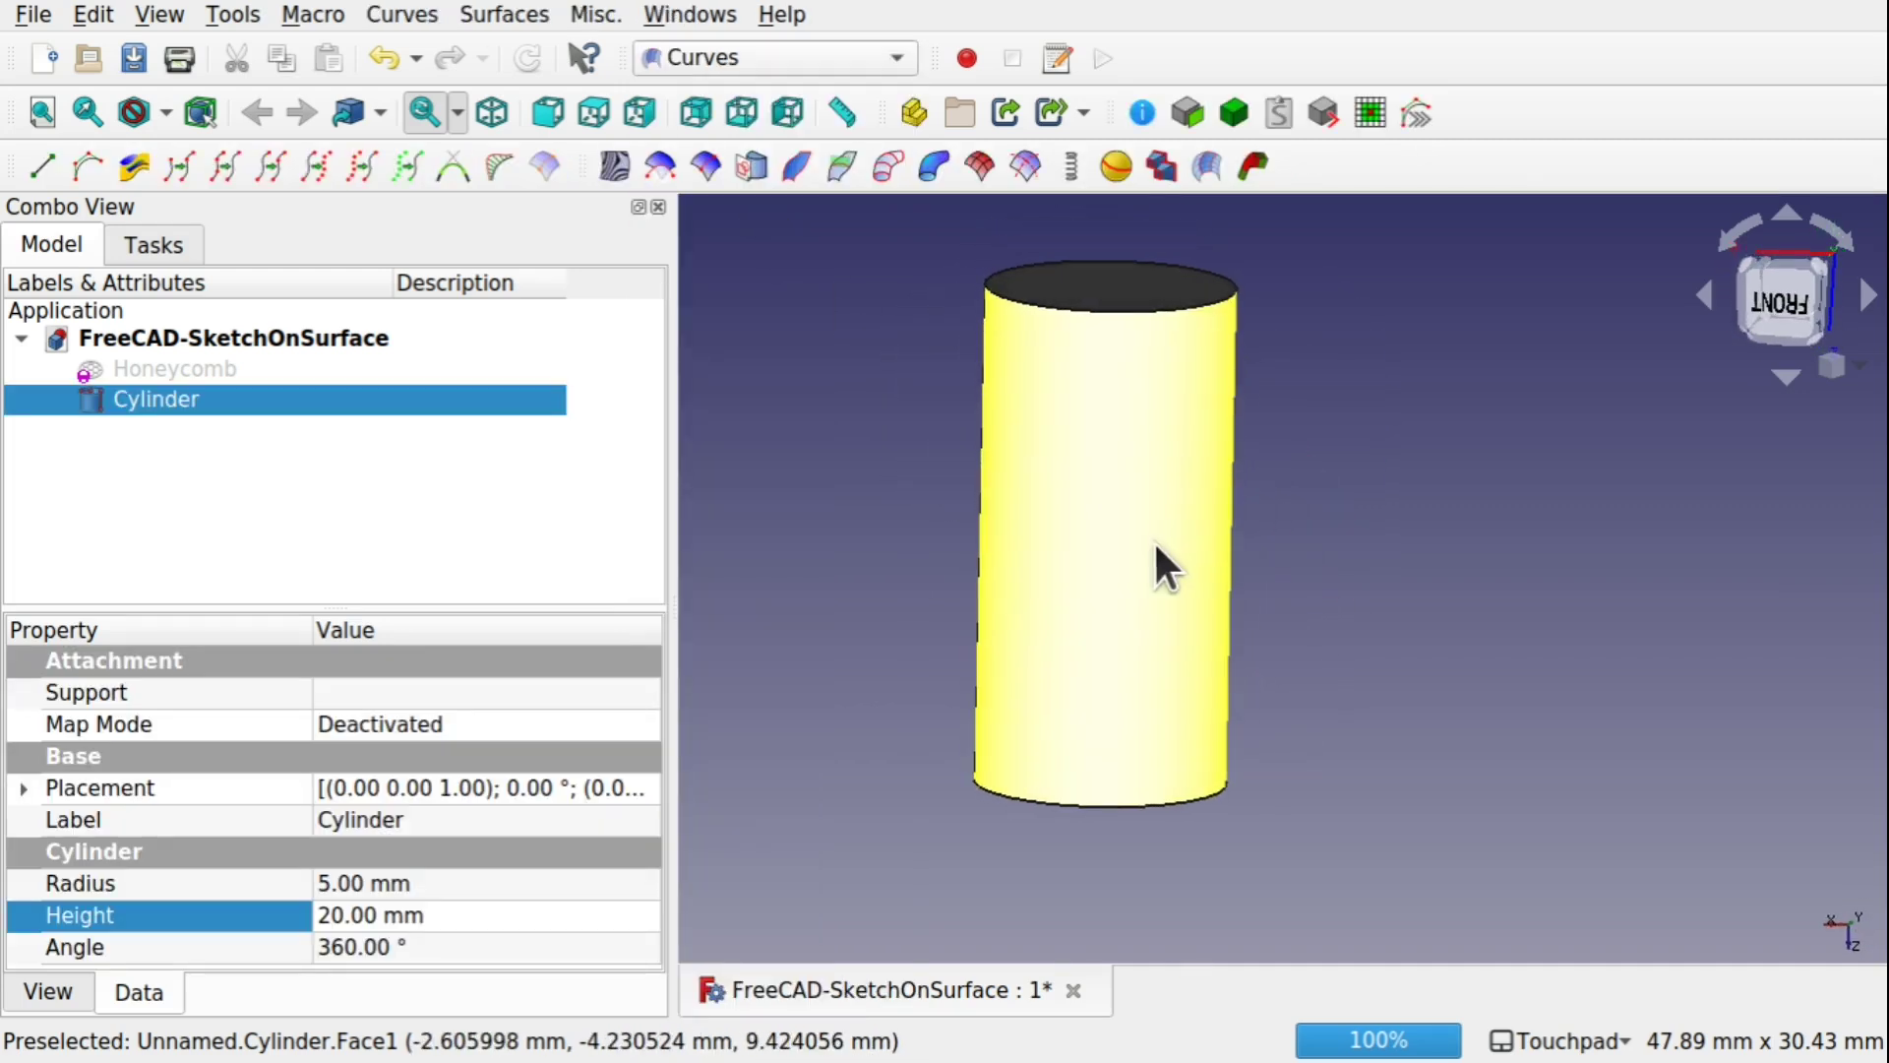
pyautogui.click(753, 161)
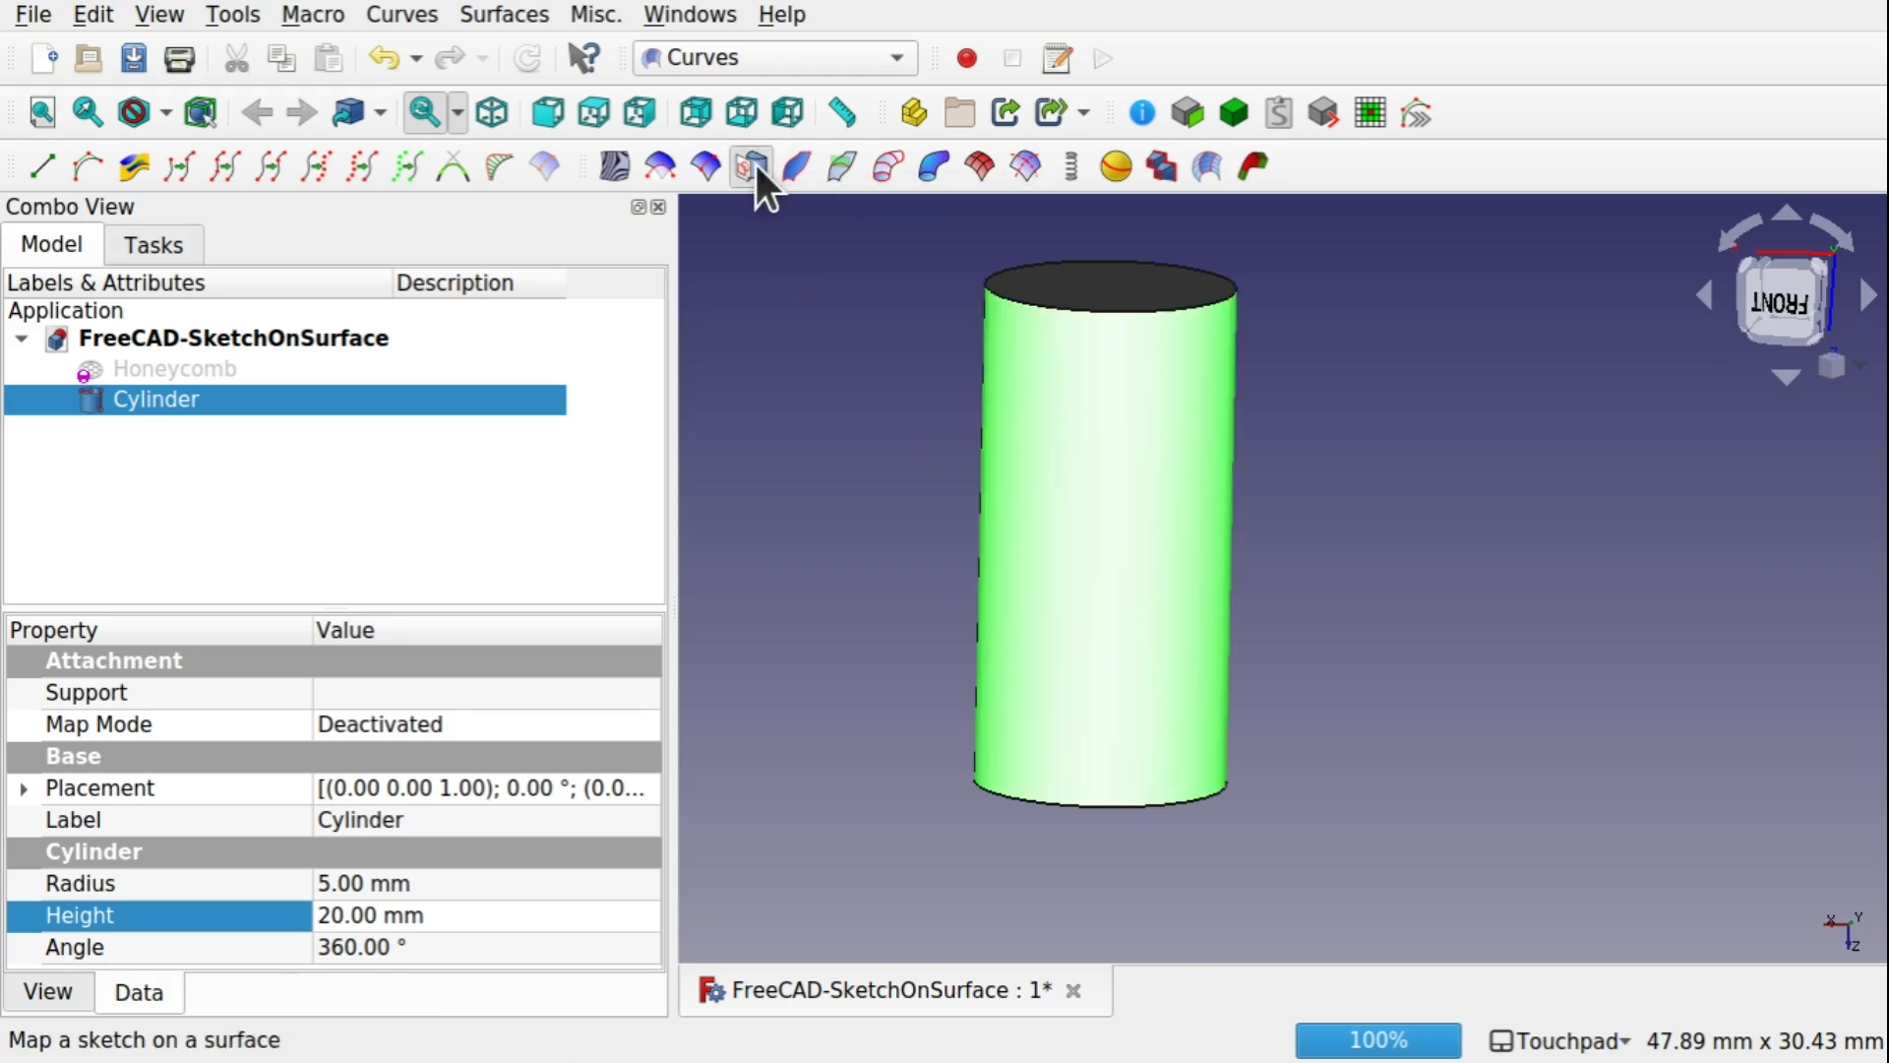
# Step: Open the Mapped_Sketch inside Sketch_On_Surface for editing and inspect the dimensions of its rectangle
pyautogui.click(233, 438)
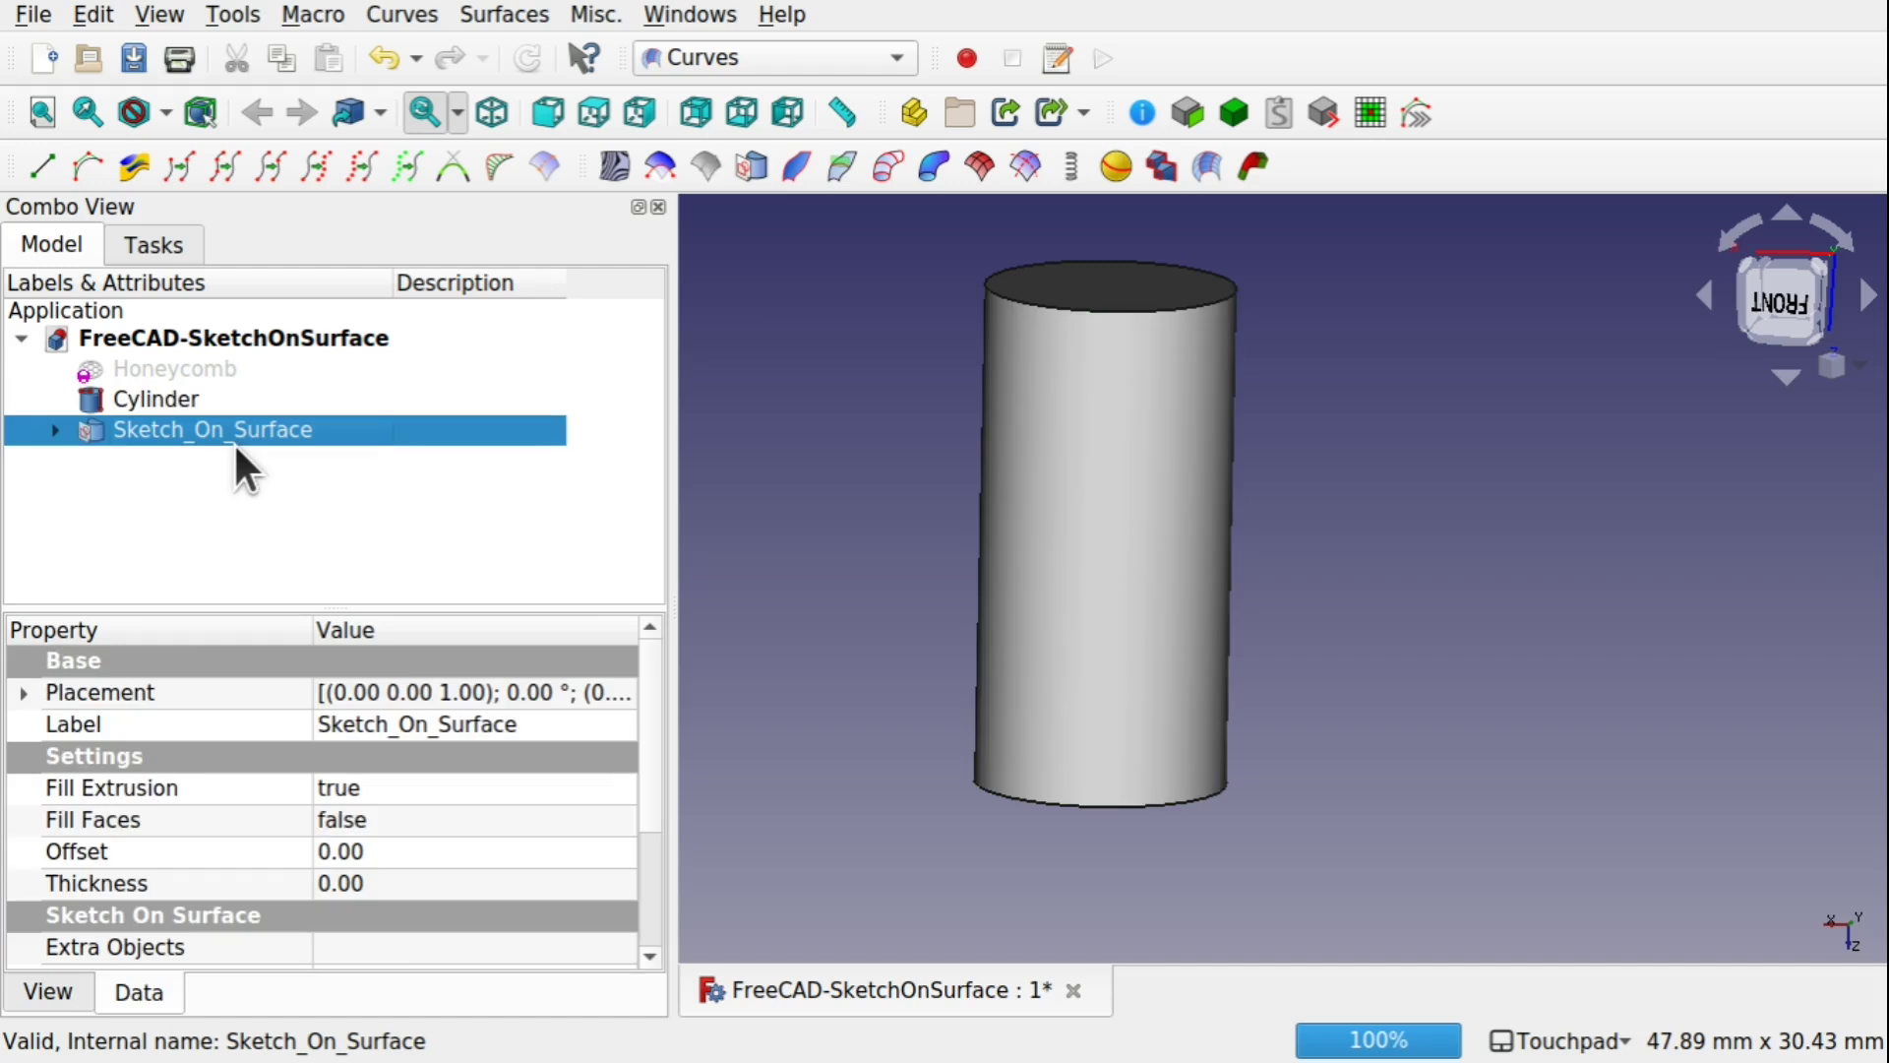
pyautogui.click(54, 429)
pyautogui.click(179, 460)
pyautogui.doubleClick(179, 459)
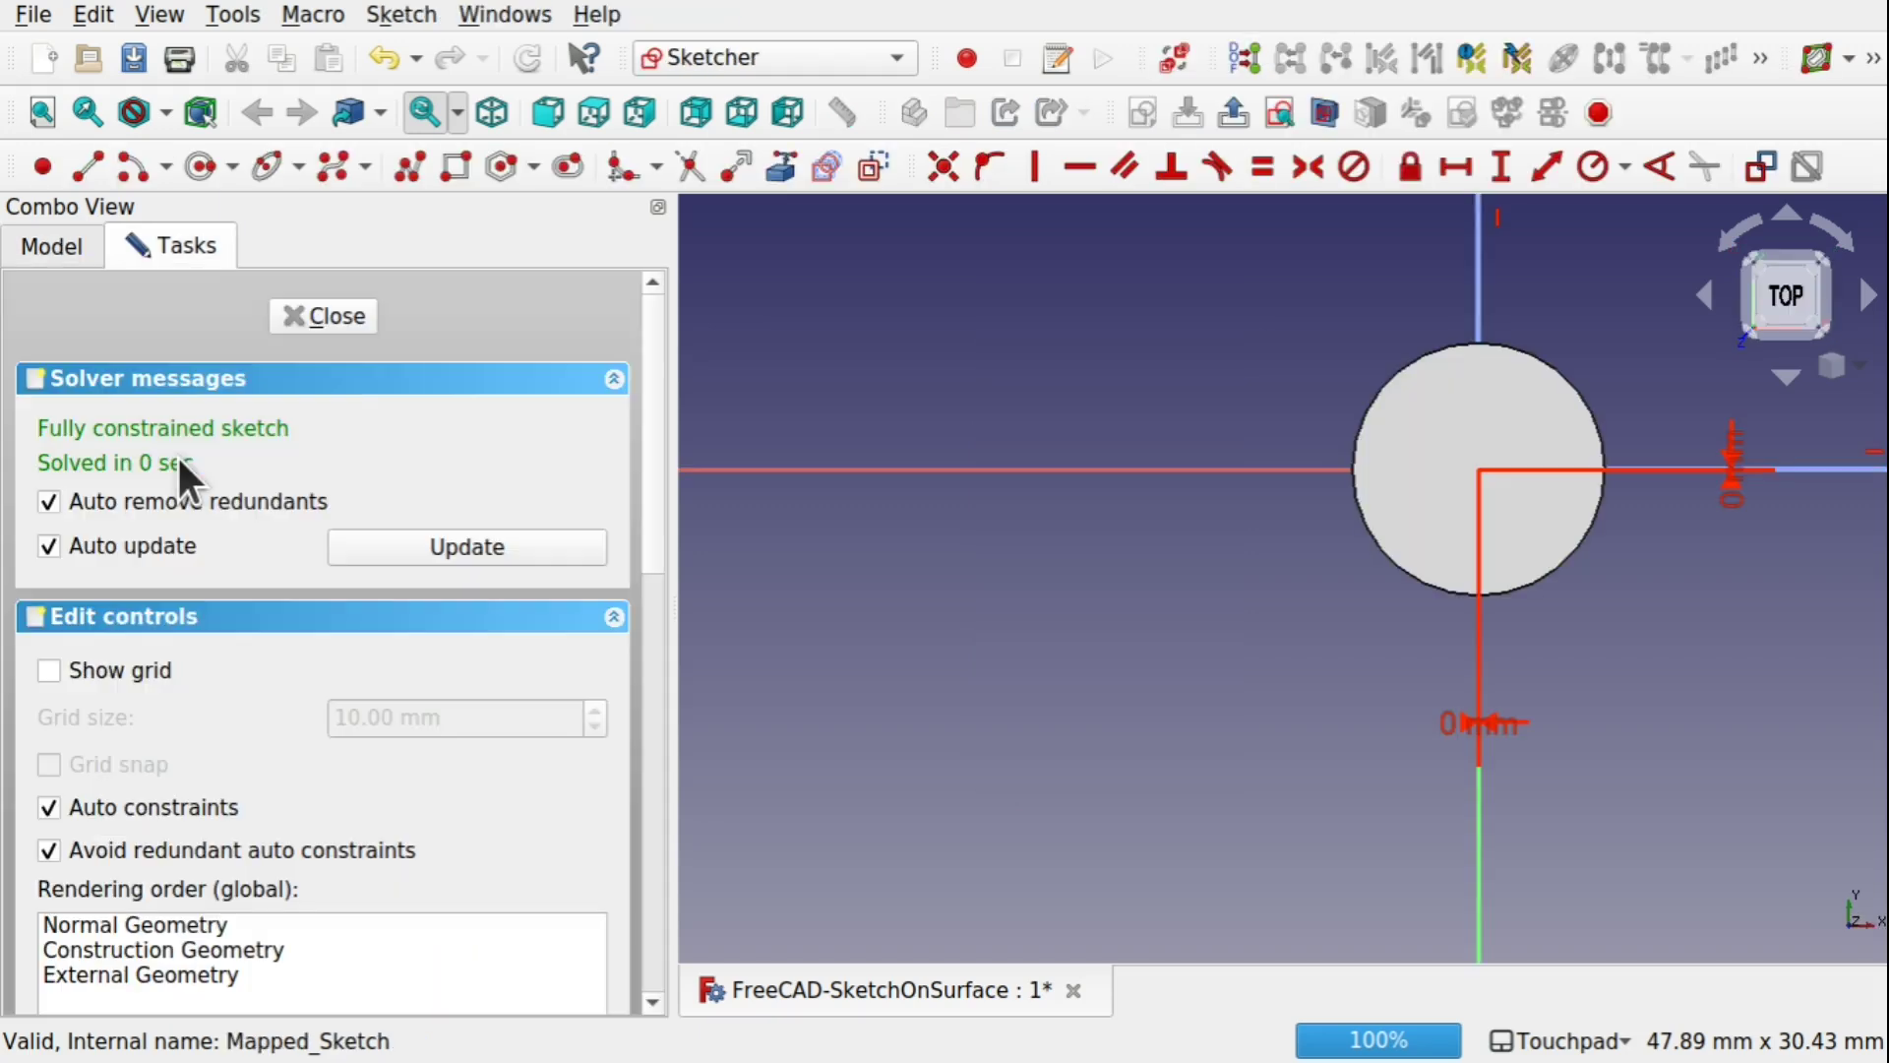
pyautogui.moveTo(1564, 470)
pyautogui.keyDown('alt'); pyautogui.mouseDown()
pyautogui.moveTo(1589, 507)
pyautogui.moveTo(1437, 541)
pyautogui.mouseUp(); pyautogui.keyUp('alt')
pyautogui.moveTo(1436, 542)
pyautogui.keyDown('shift'); pyautogui.mouseDown()
pyautogui.moveTo(1172, 527)
pyautogui.moveTo(994, 584)
pyautogui.mouseUp(); pyautogui.keyUp('shift')
pyautogui.scroll(-4, 1362, 432)
pyautogui.moveTo(1361, 433)
pyautogui.keyDown('shift'); pyautogui.mouseDown()
pyautogui.moveTo(1377, 372)
pyautogui.moveTo(1315, 534)
pyautogui.mouseUp(); pyautogui.keyUp('shift')
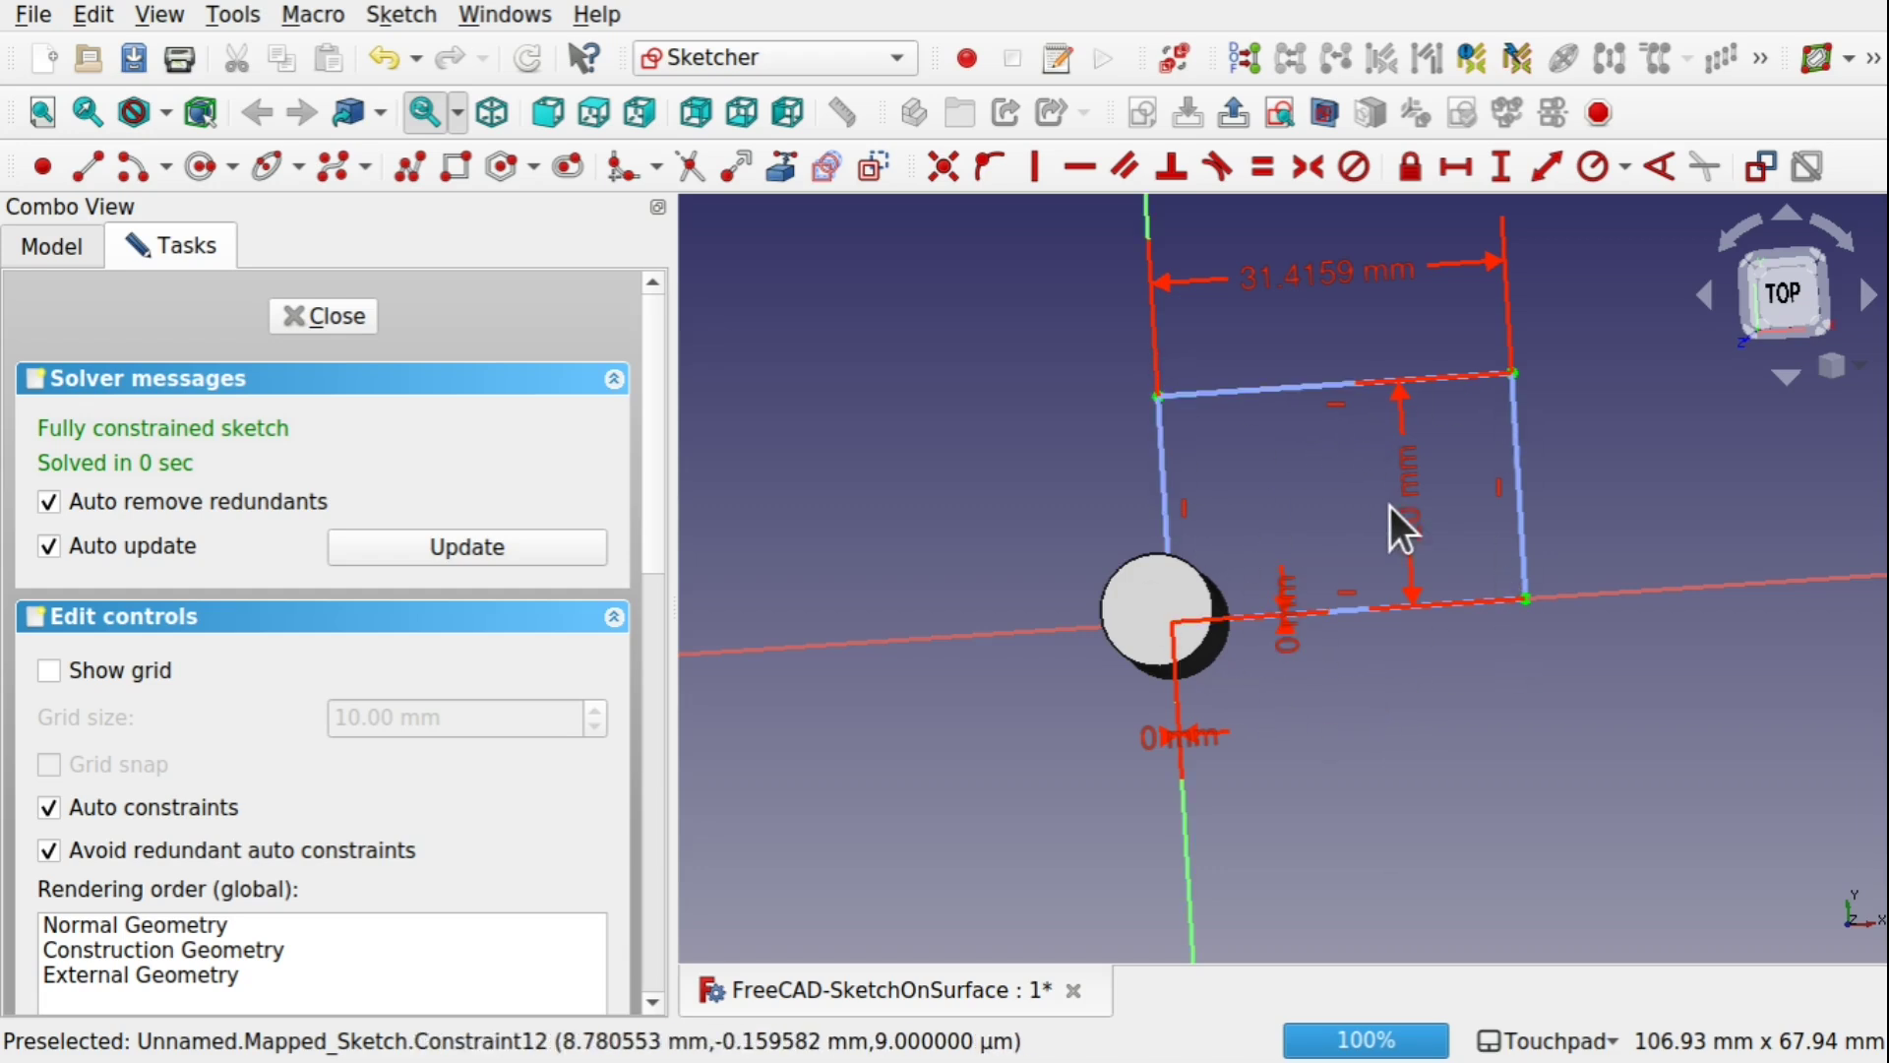
# Step: Convert the rectangle's two vertical edges in Mapped_Sketch from construction to normal geometry and close the sketch
pyautogui.scroll(2, 1303, 457)
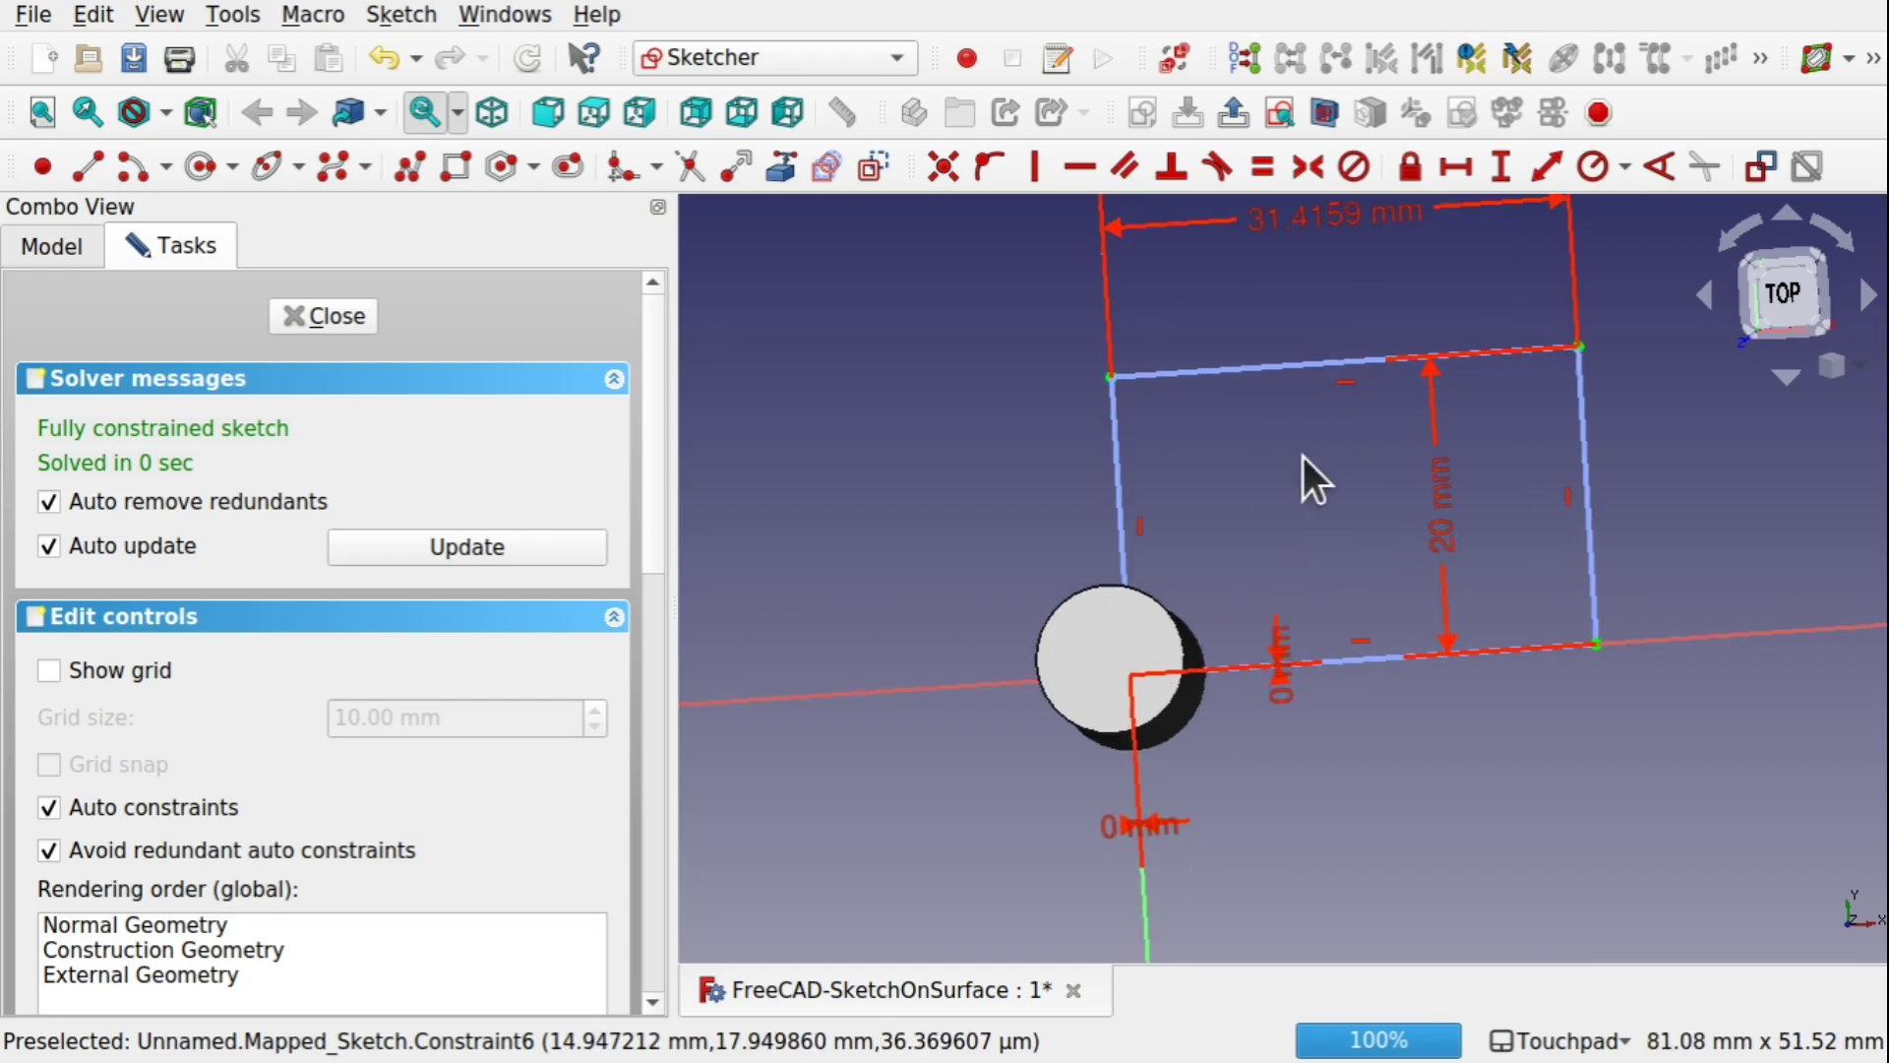
pyautogui.click(1293, 365)
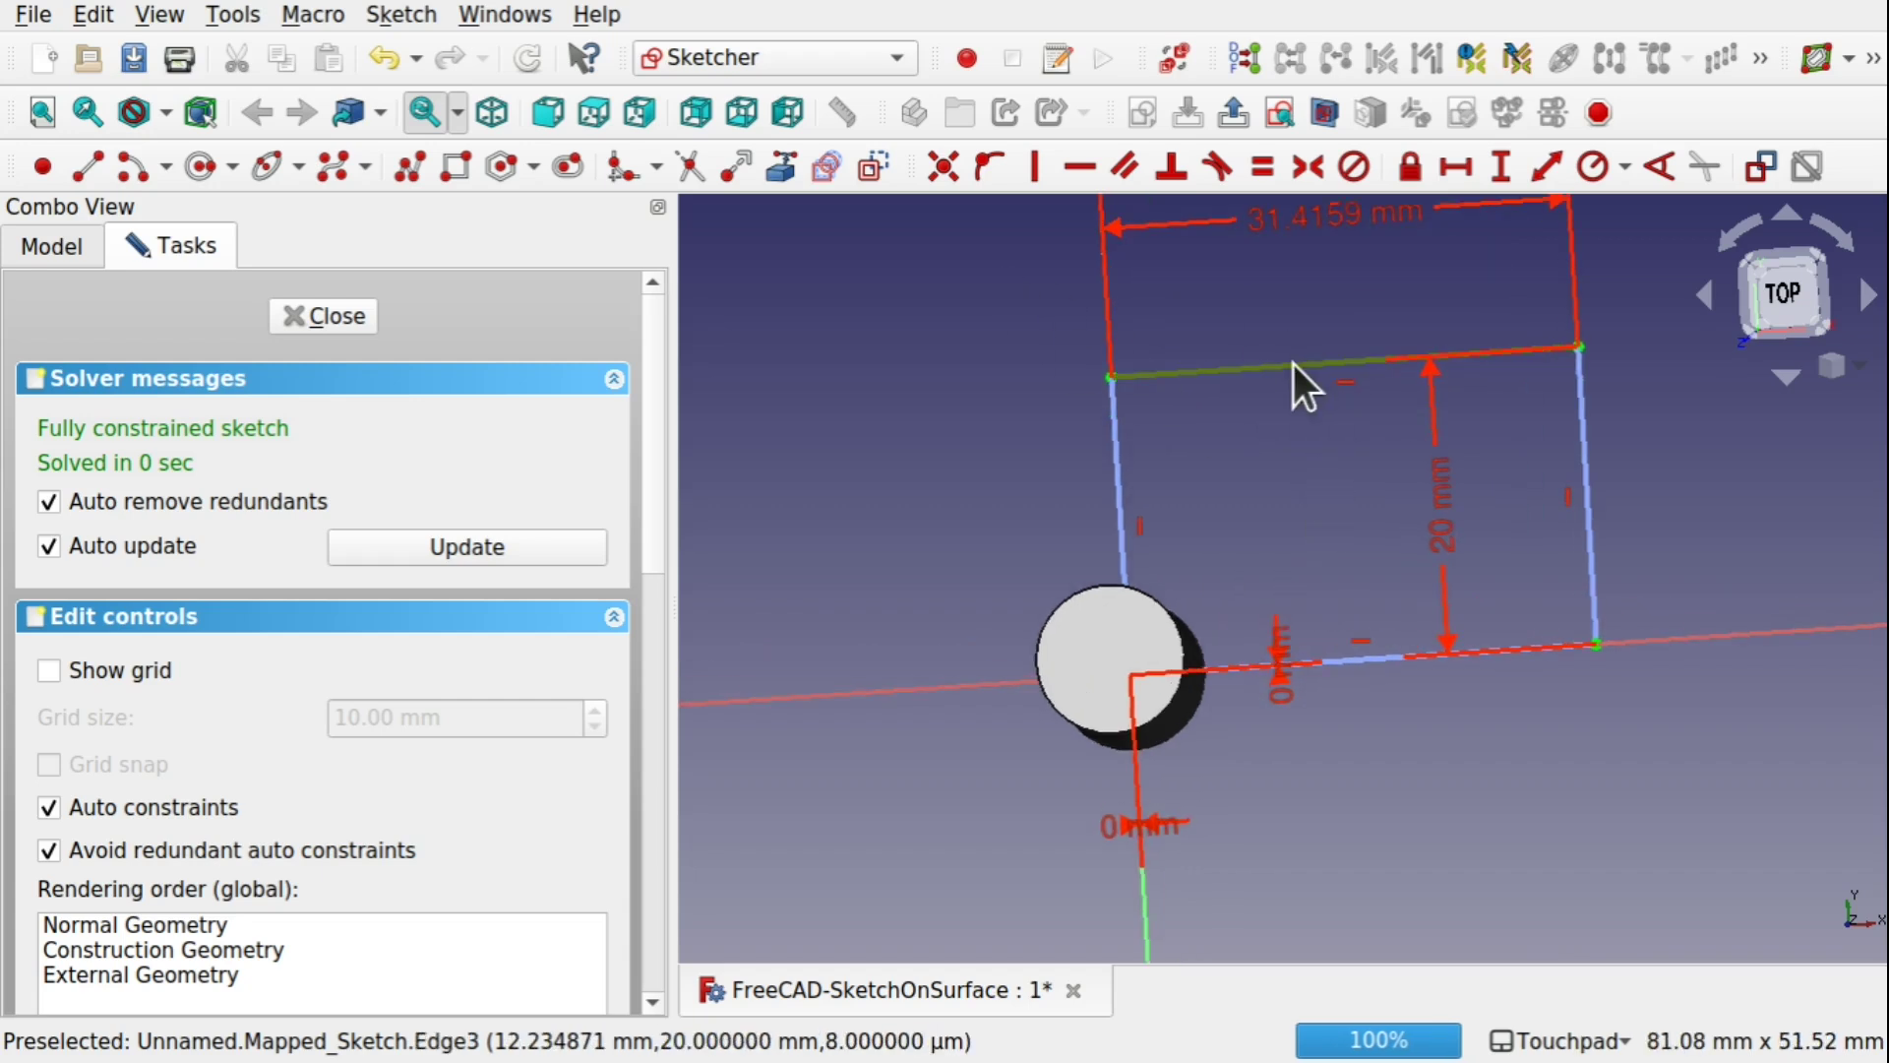
pyautogui.click(1111, 477)
pyautogui.click(971, 371)
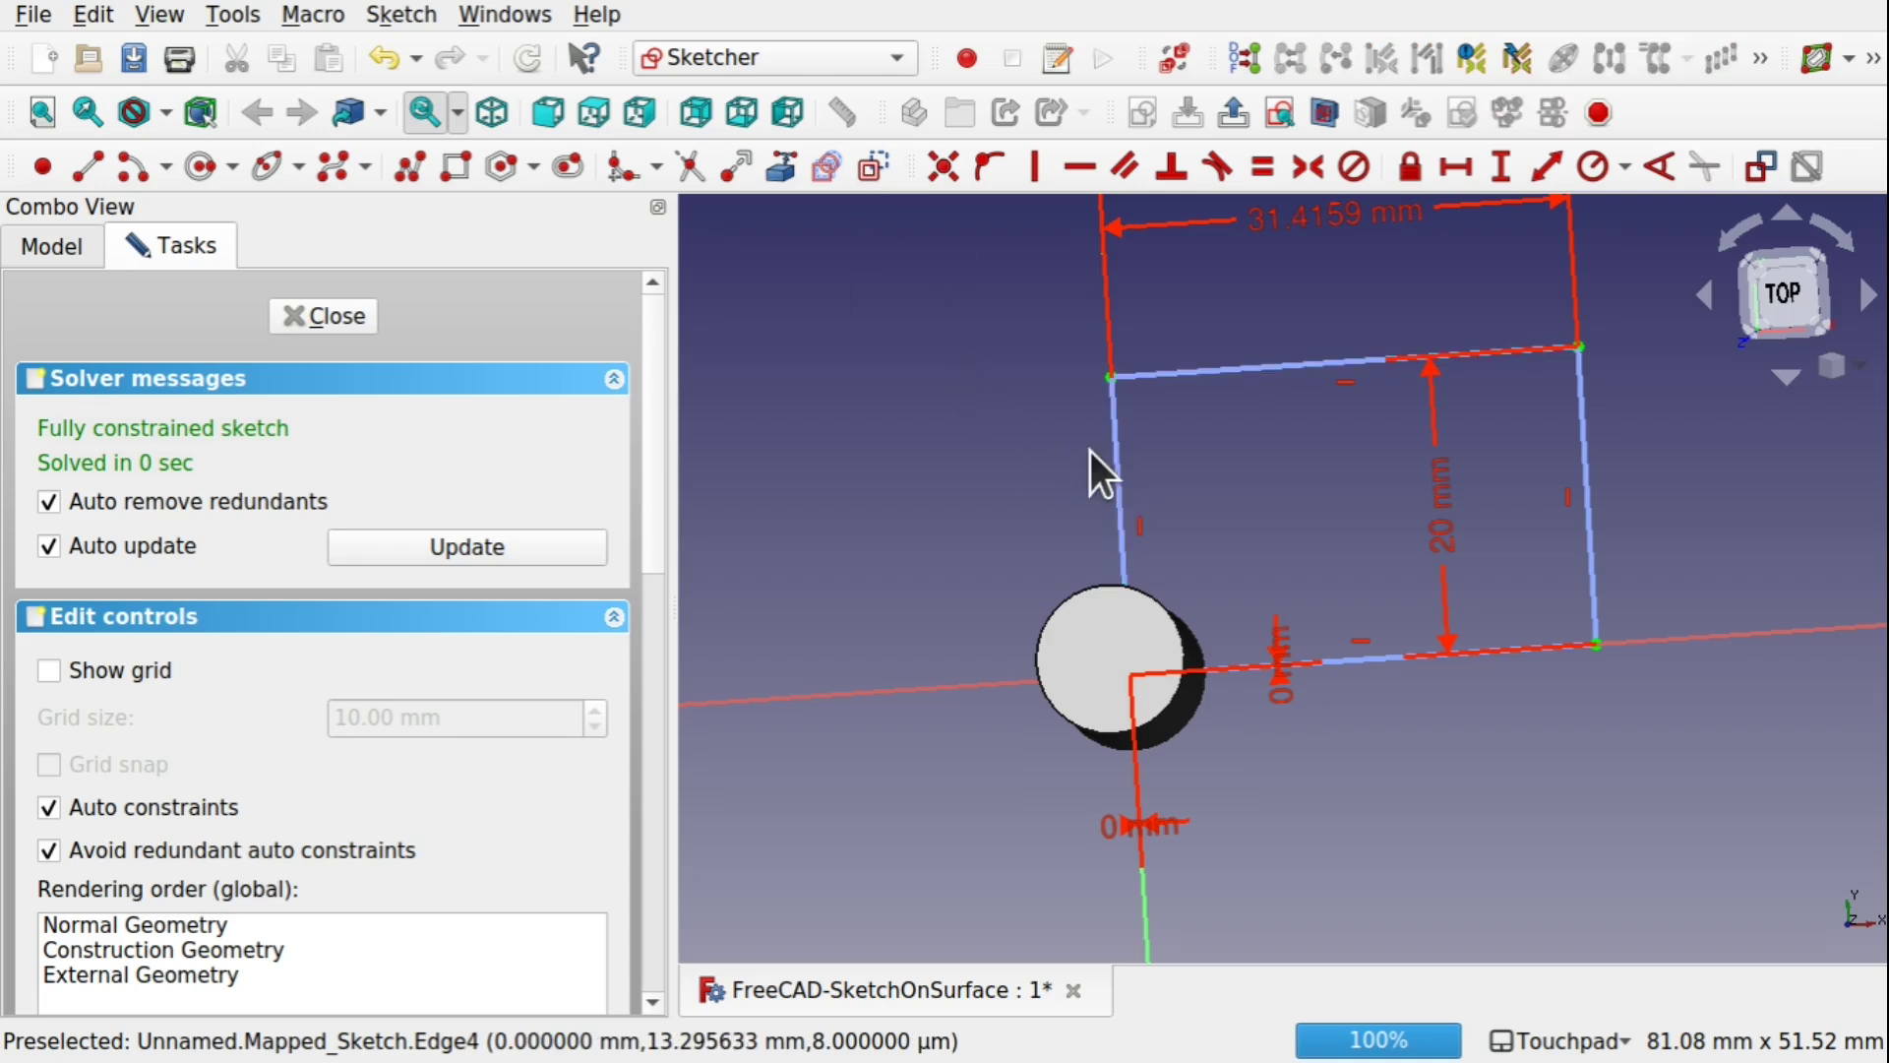
pyautogui.click(1114, 469)
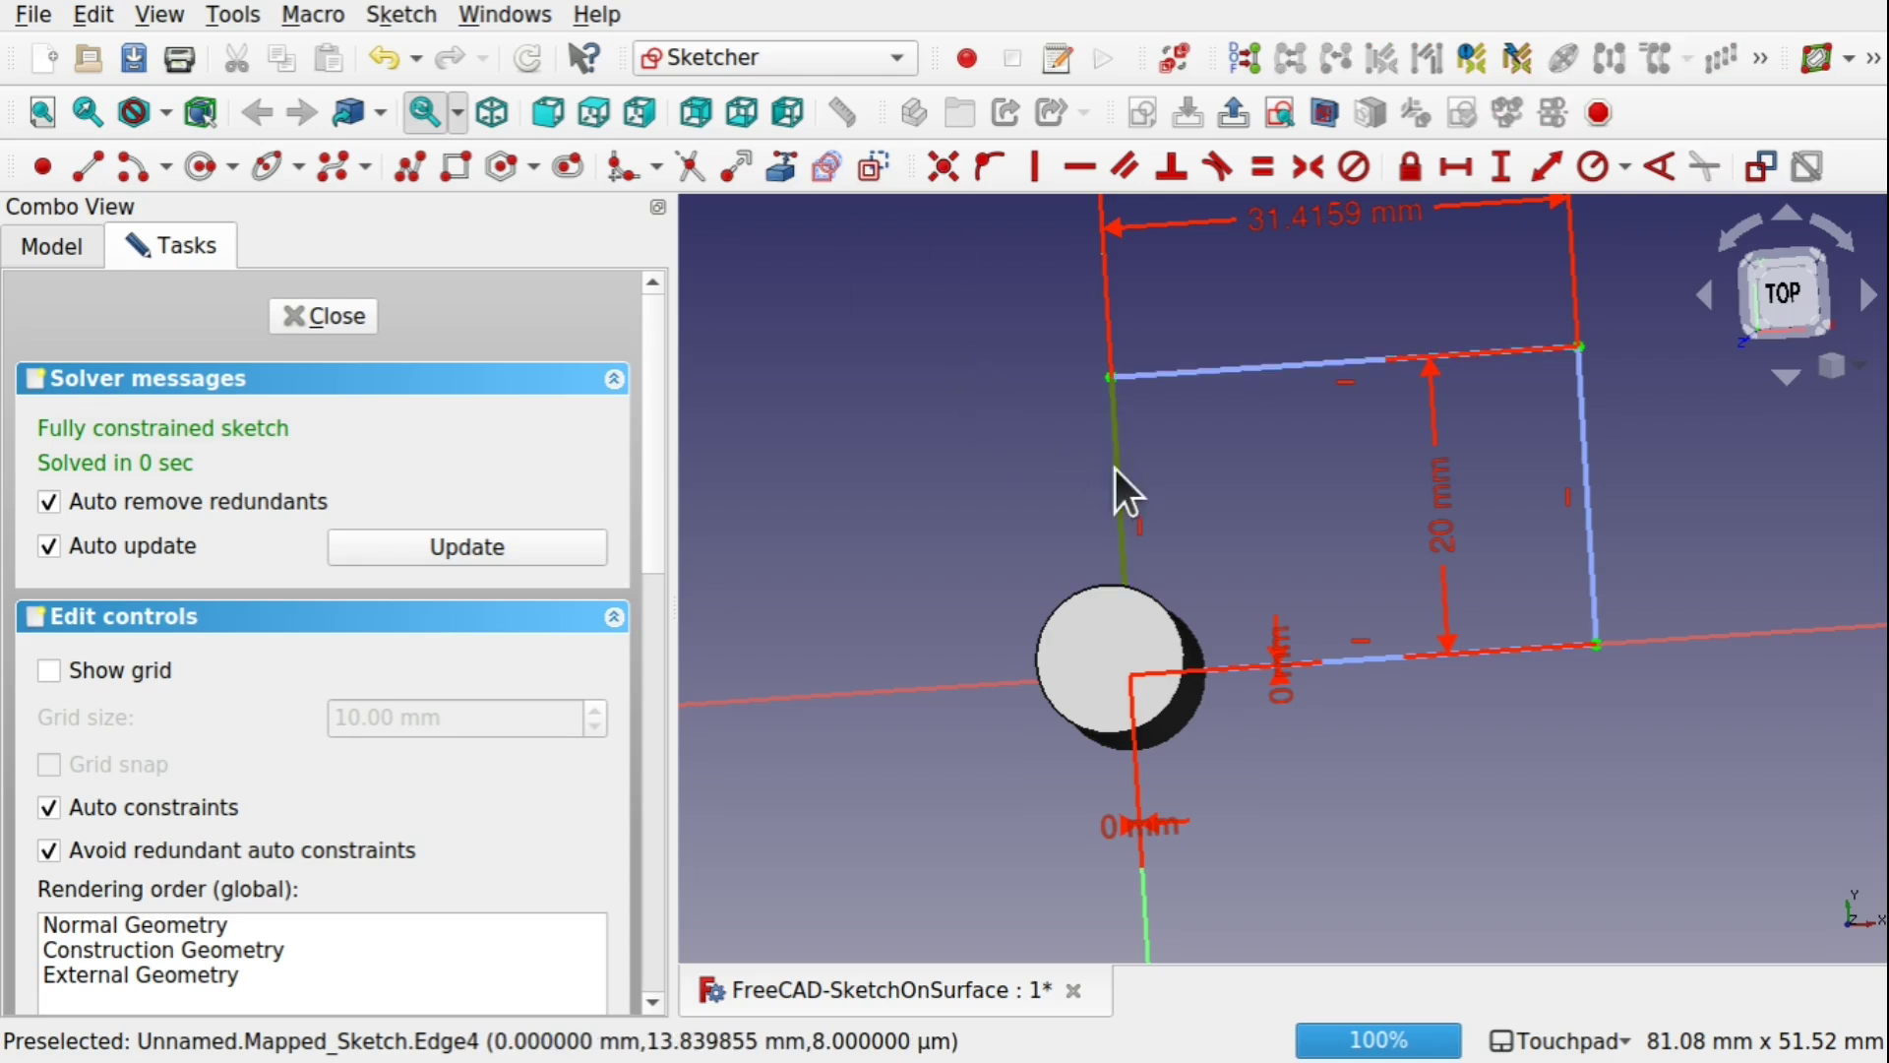
pyautogui.click(872, 167)
pyautogui.click(1592, 552)
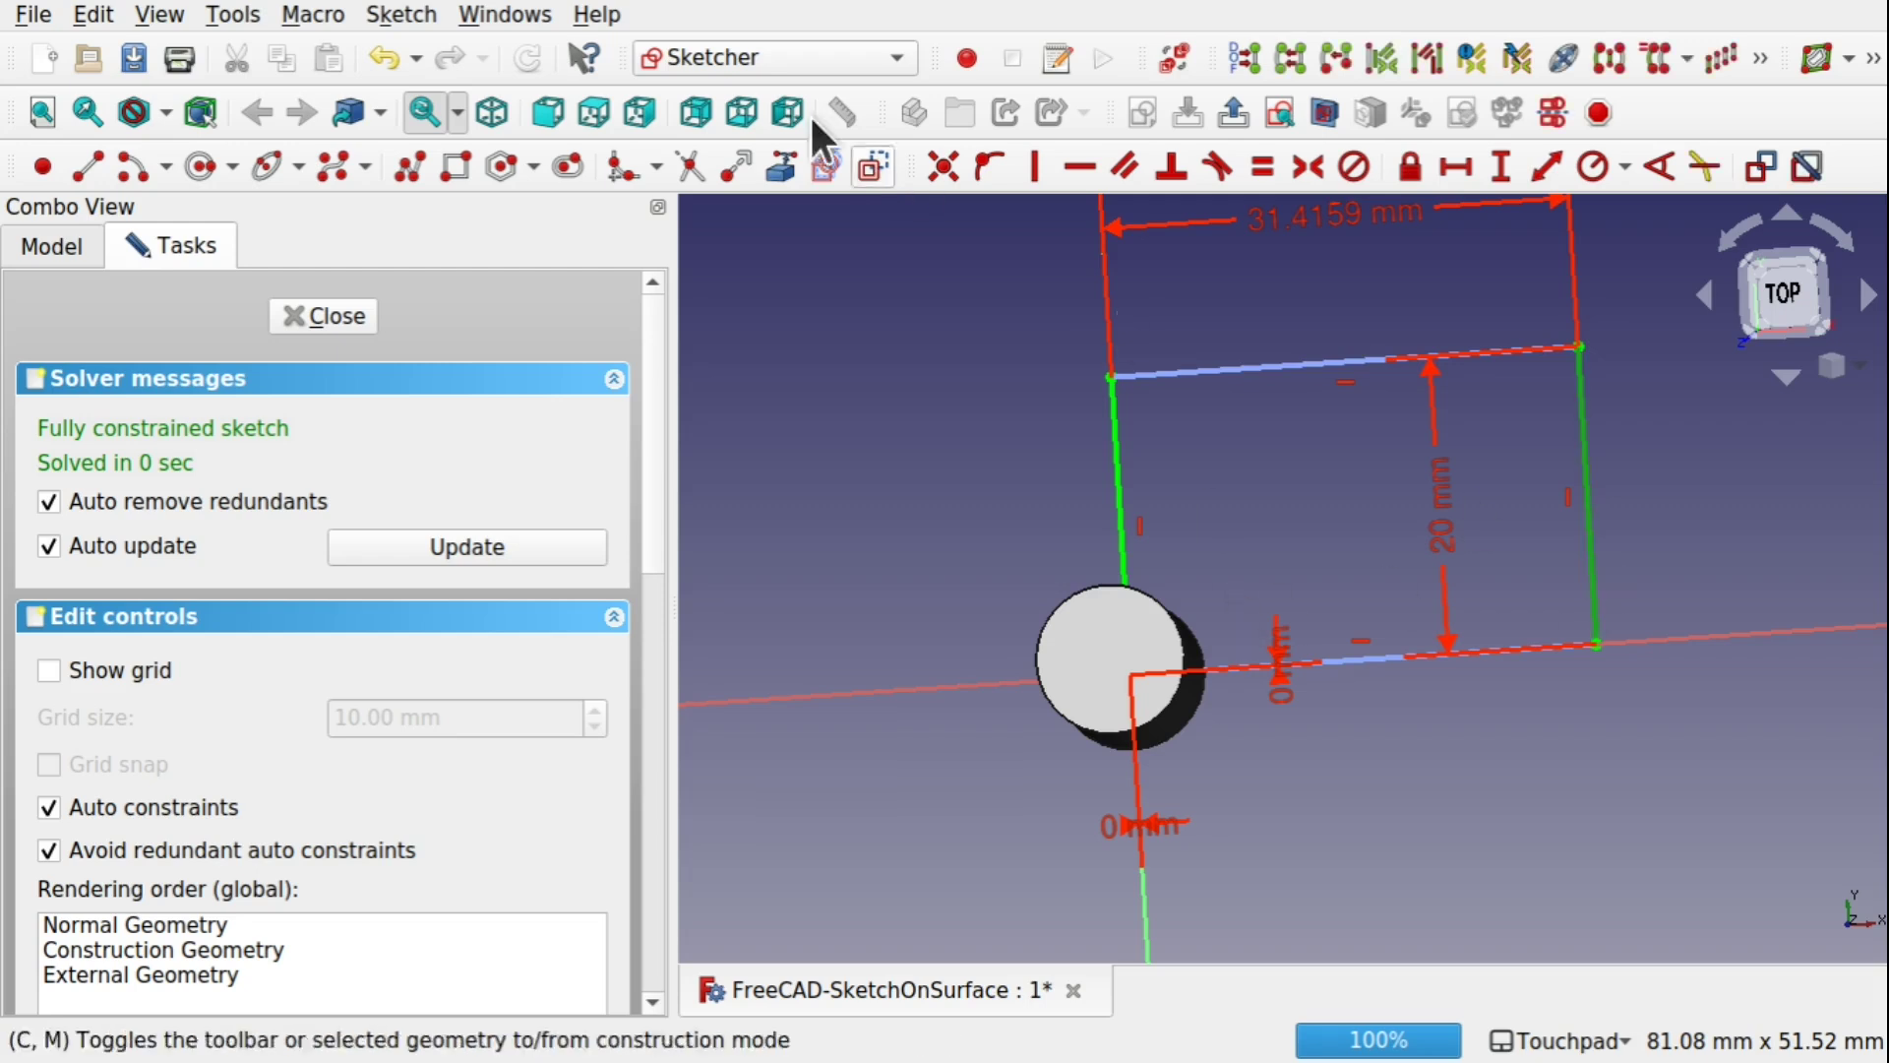
pyautogui.click(869, 160)
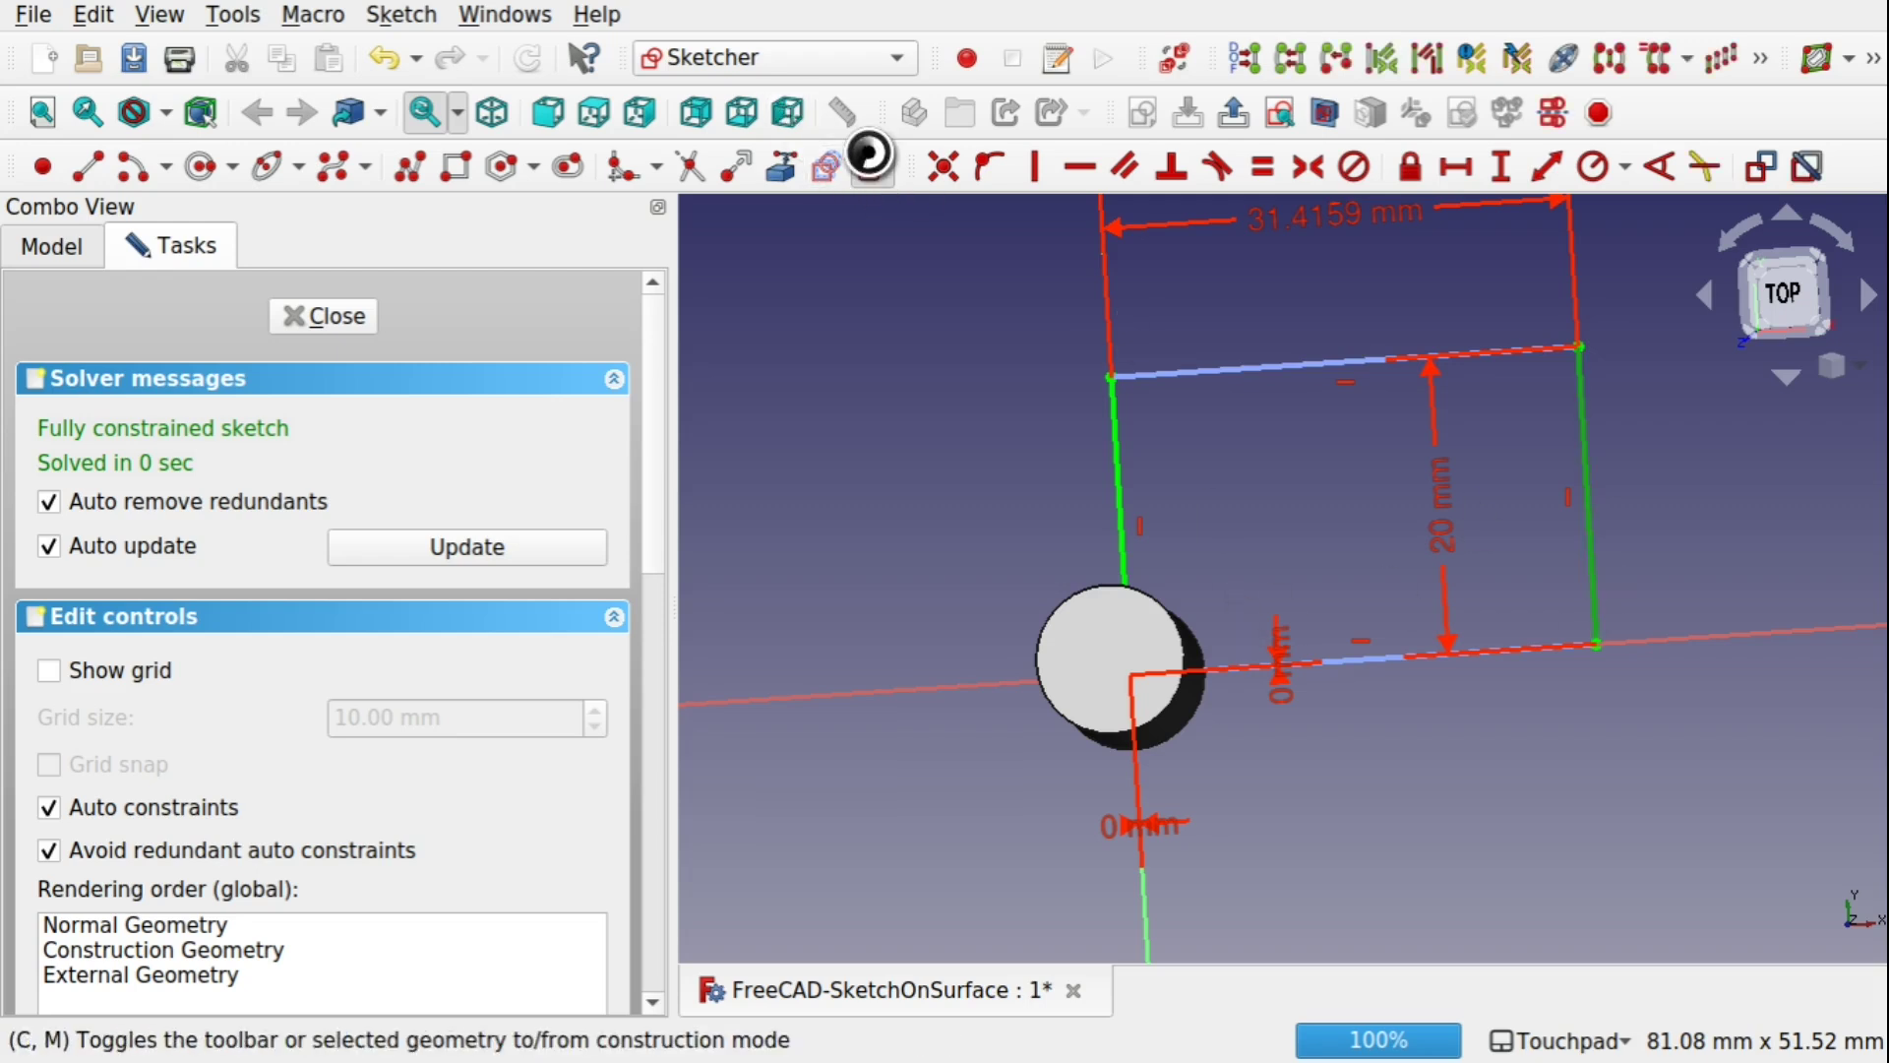
pyautogui.click(325, 314)
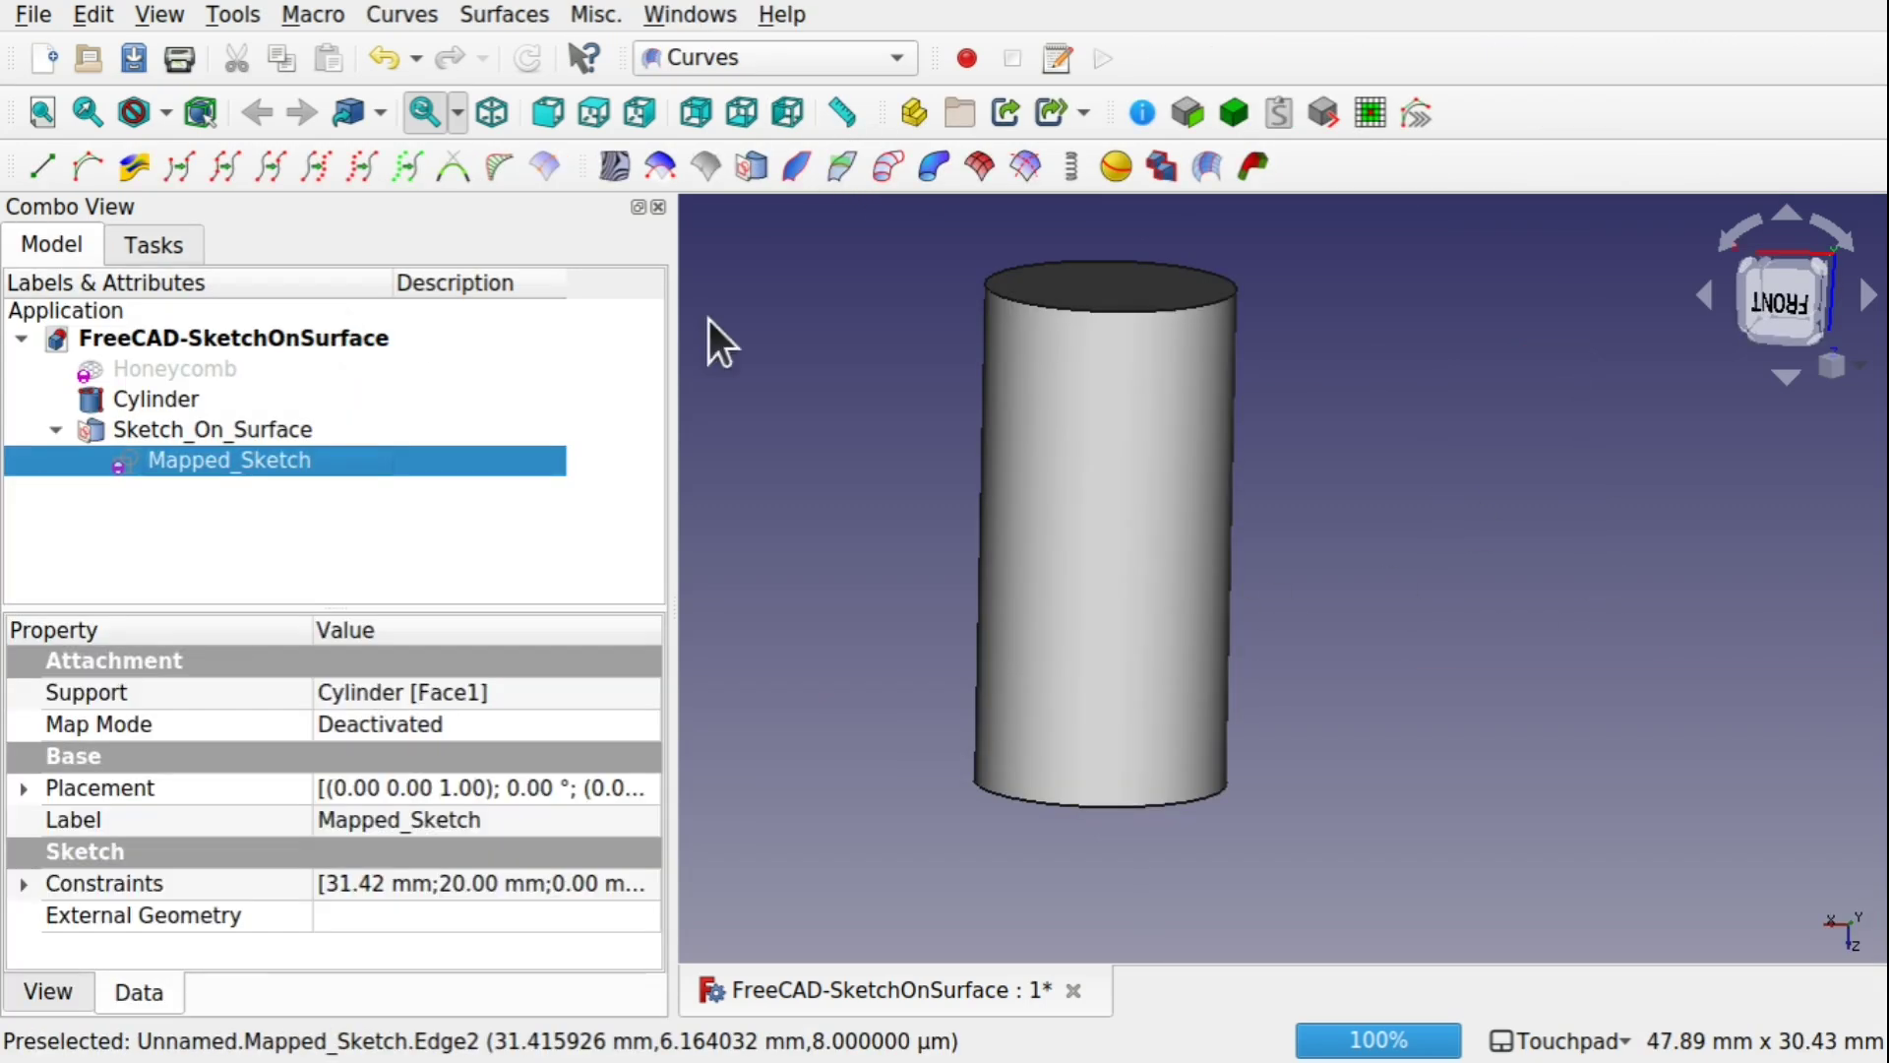
# Step: Hide the Cylinder and show Mapped_Sketch to compare its vertical lines with the curve mapped by Sketch_On_Surface
pyautogui.click(1113, 445)
pyautogui.press('space')
pyautogui.moveTo(1060, 437)
pyautogui.keyDown('alt'); pyautogui.mouseDown()
pyautogui.moveTo(1091, 598)
pyautogui.moveTo(1079, 421)
pyautogui.moveTo(1059, 415)
pyautogui.mouseUp(); pyautogui.keyUp('alt')
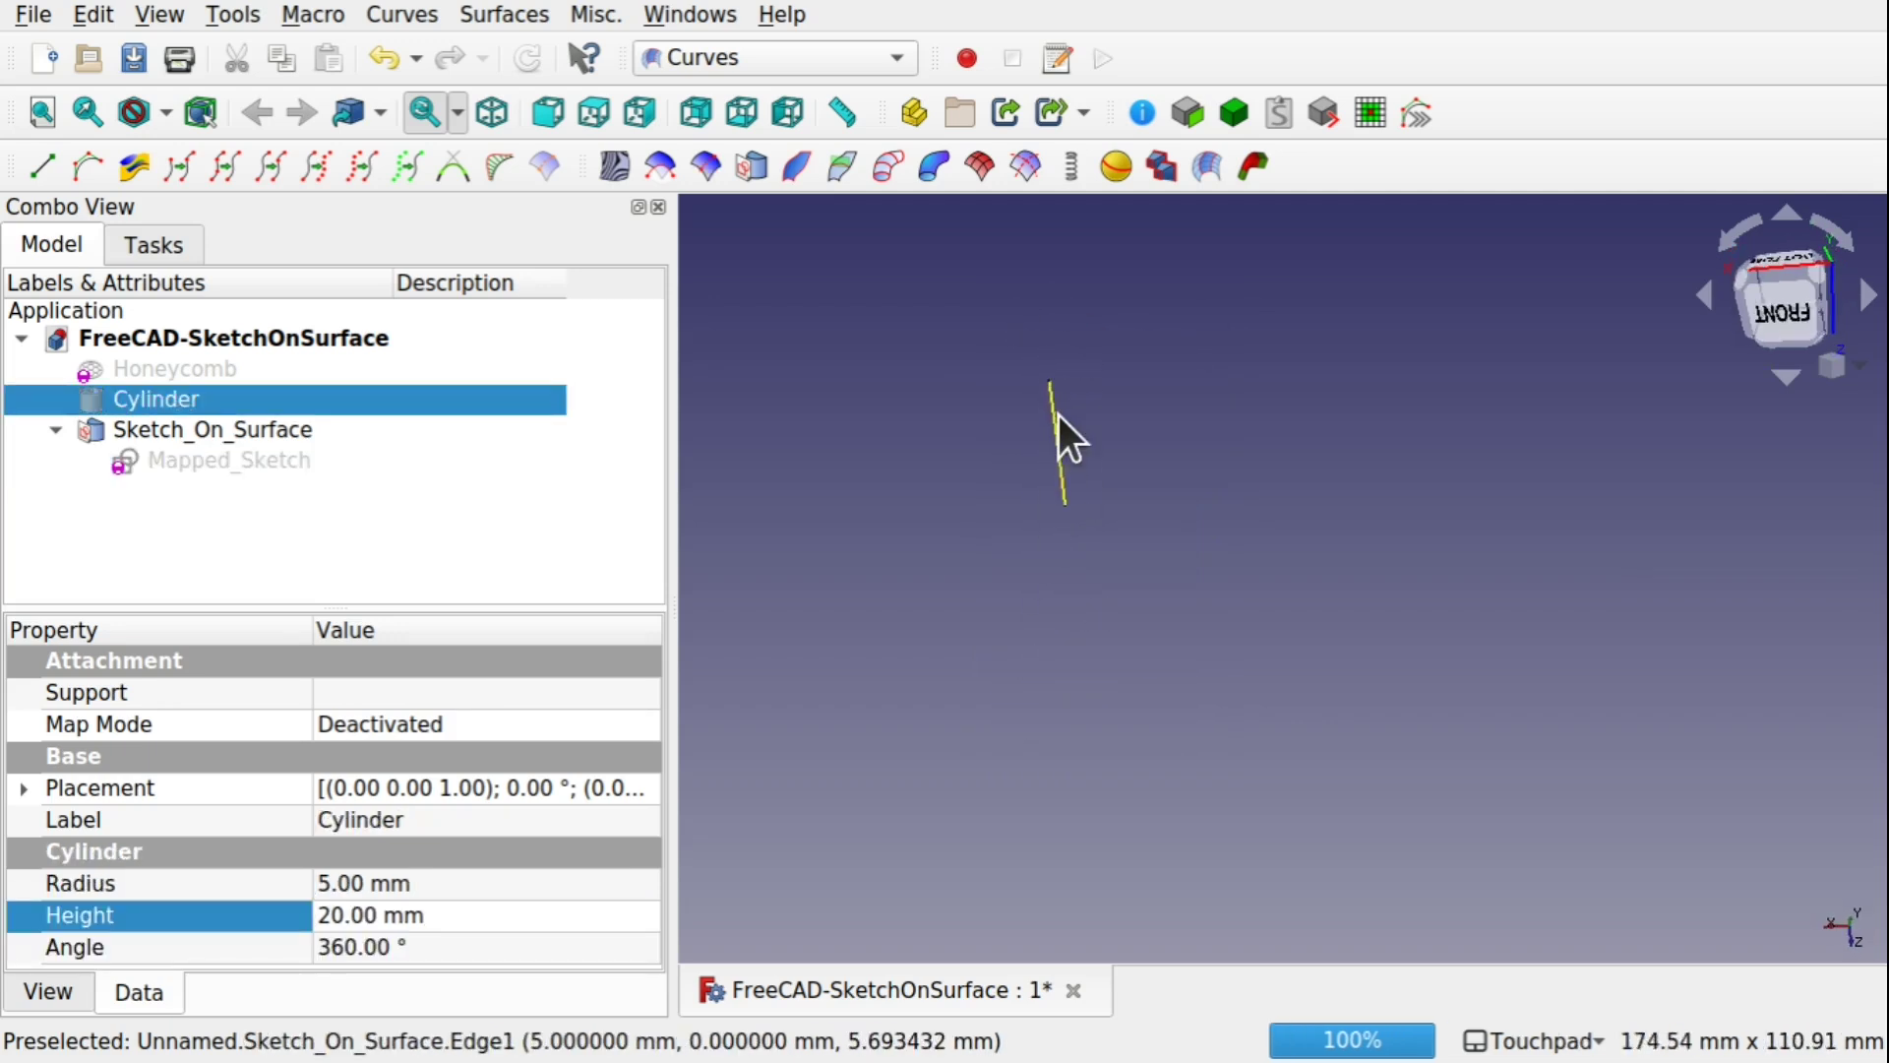
pyautogui.scroll(3, 1059, 417)
pyautogui.click(205, 428)
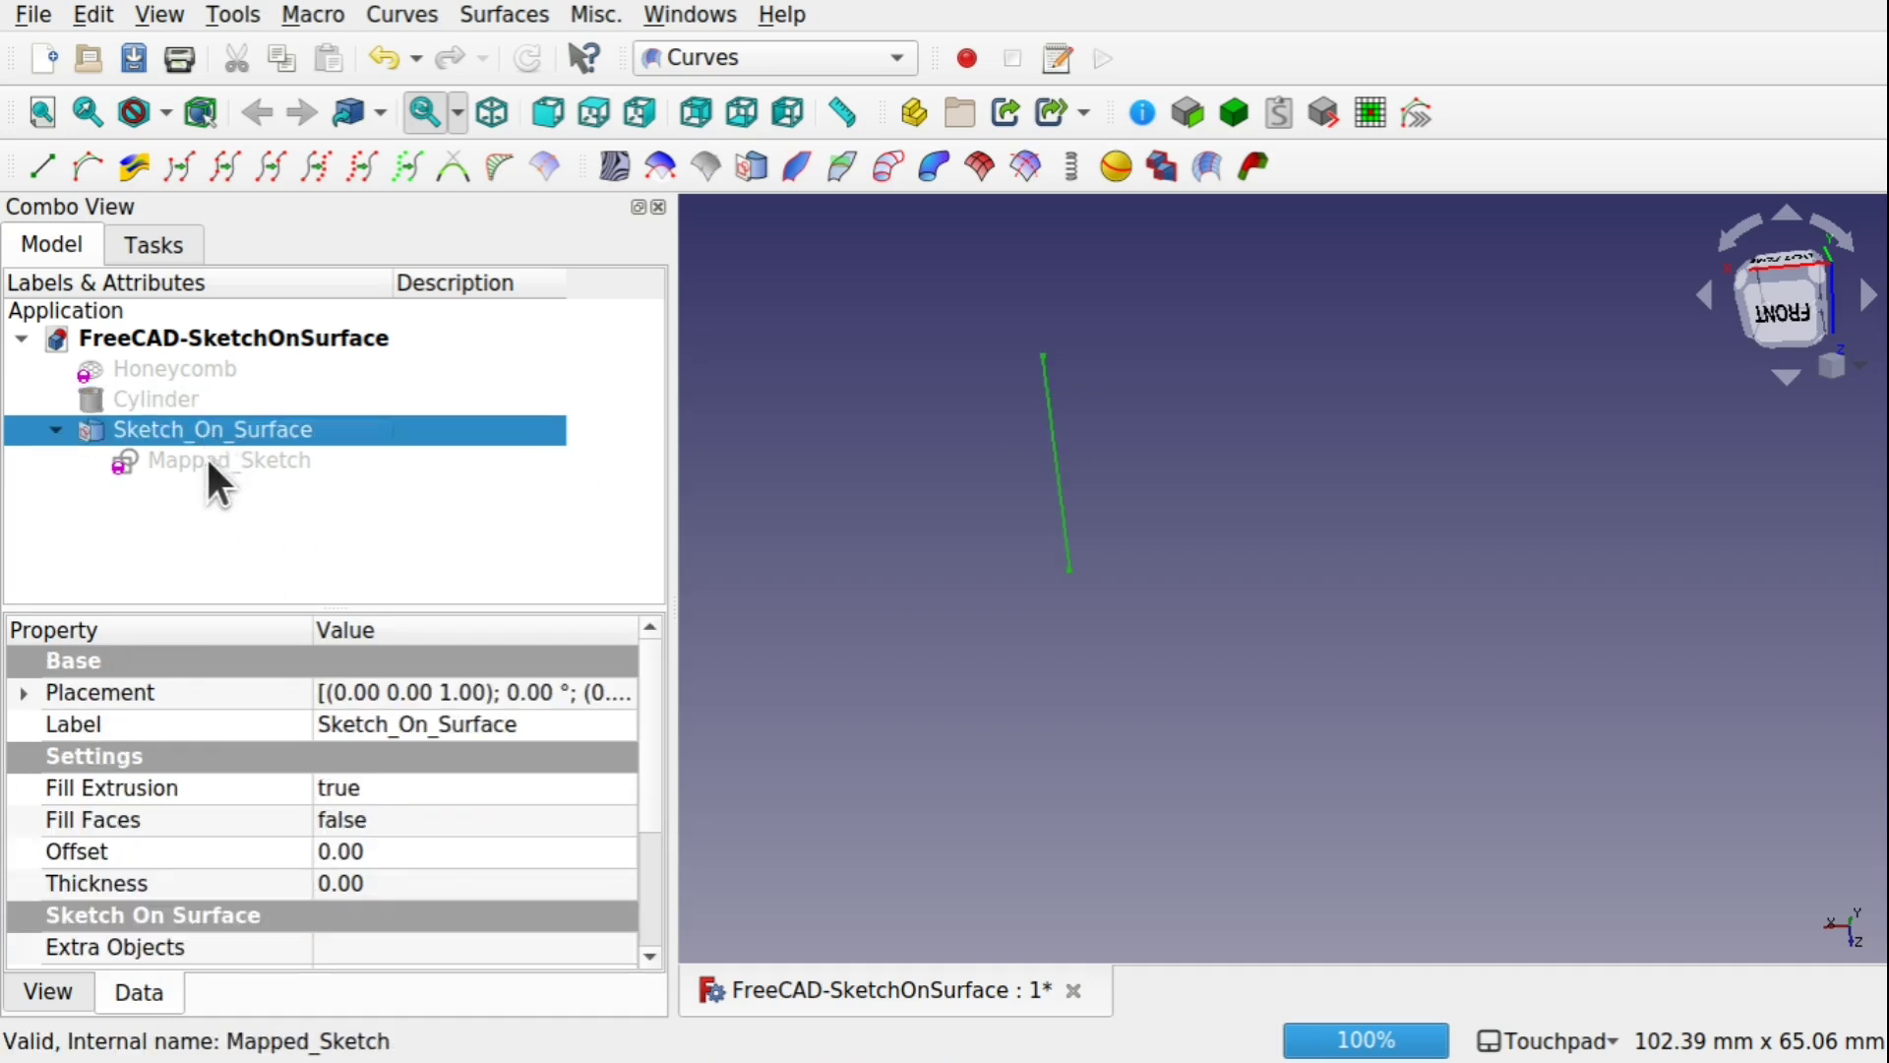
pyautogui.click(198, 457)
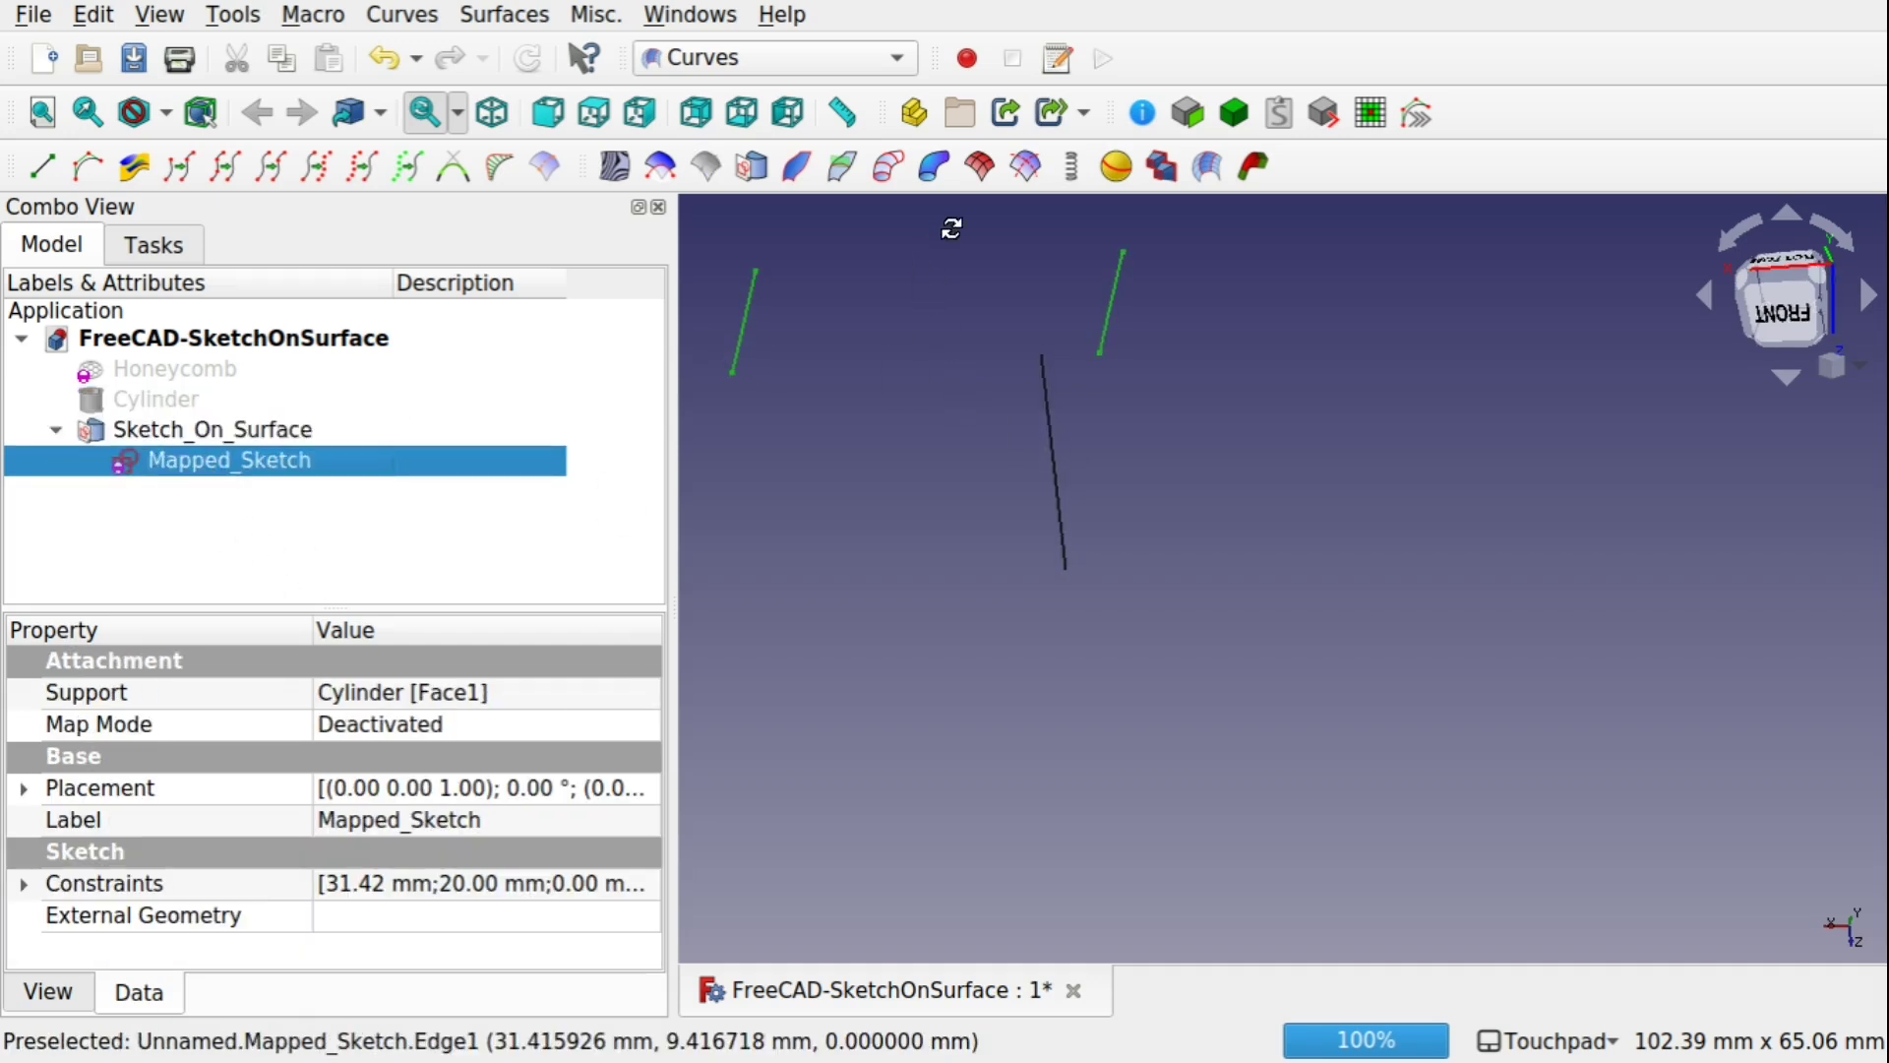
pyautogui.moveTo(949, 224)
pyautogui.keyDown('alt'); pyautogui.mouseDown()
pyautogui.moveTo(1012, 430)
pyautogui.moveTo(950, 254)
pyautogui.moveTo(1000, 342)
pyautogui.mouseUp(); pyautogui.keyUp('alt')
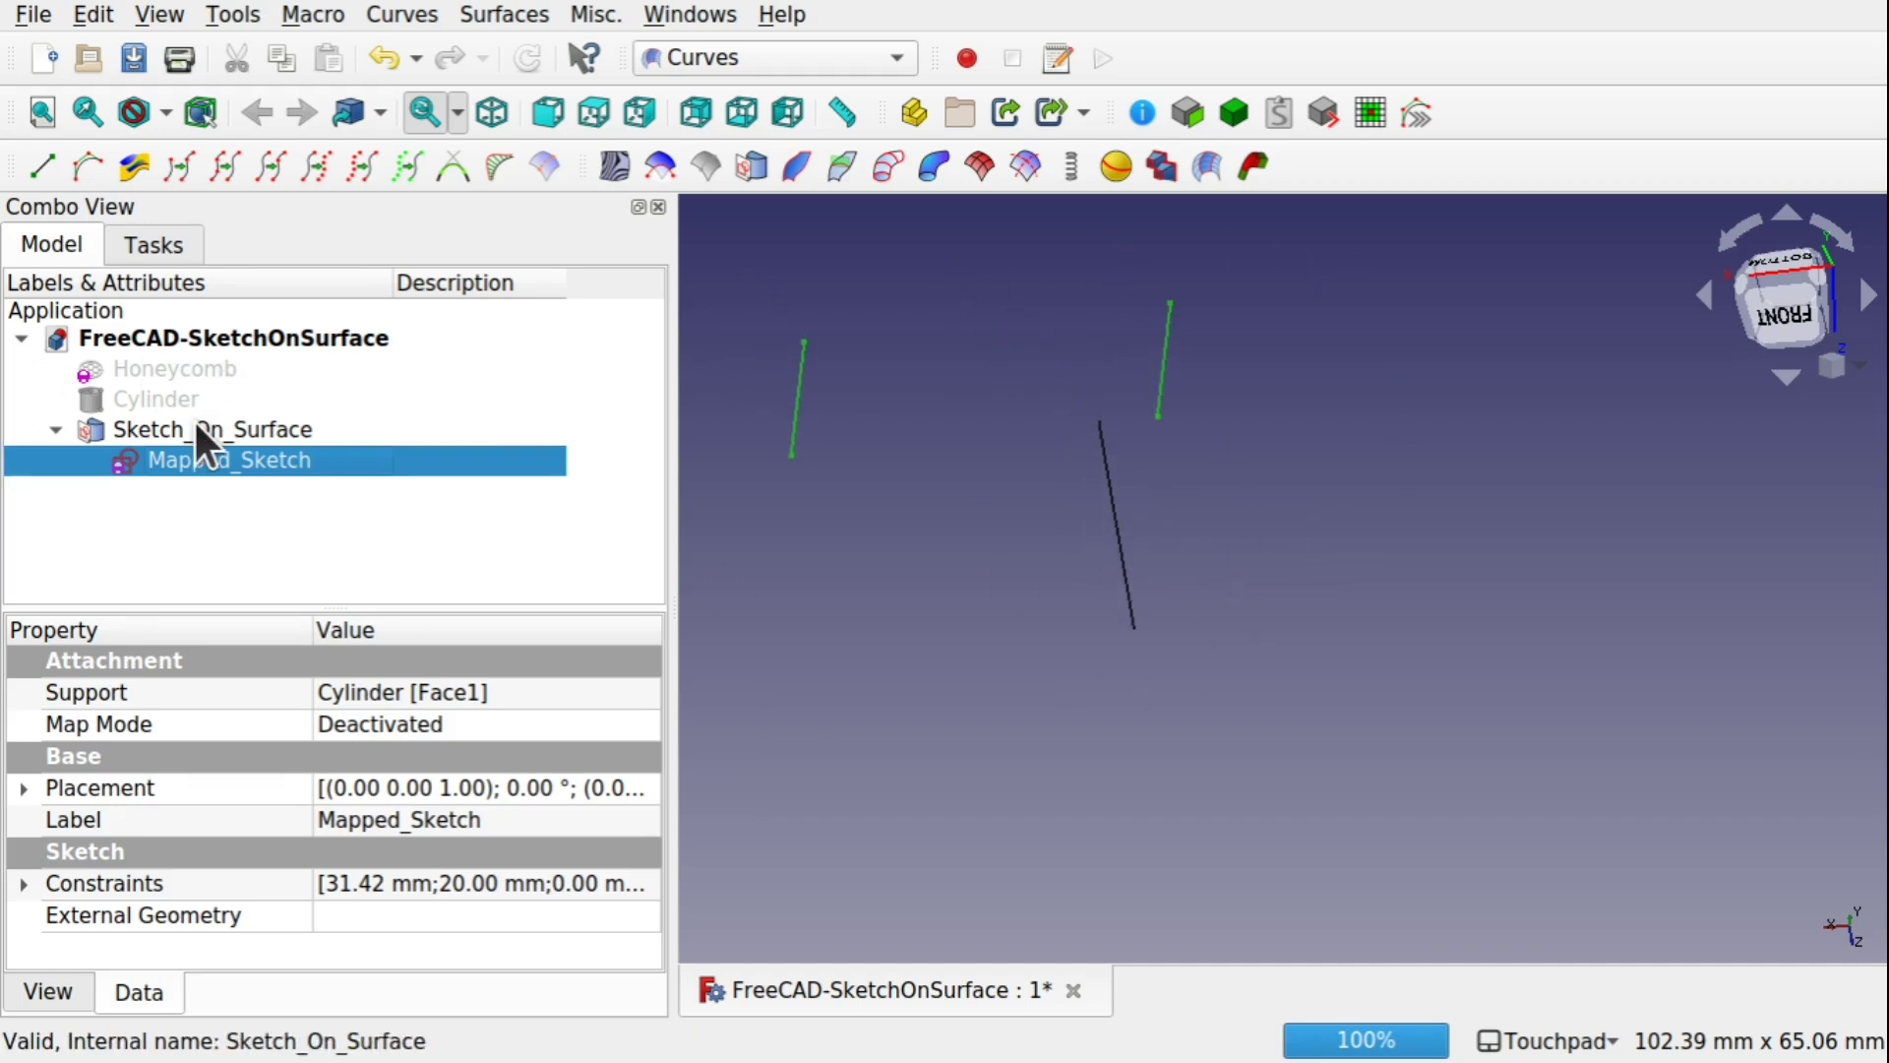
pyautogui.click(222, 429)
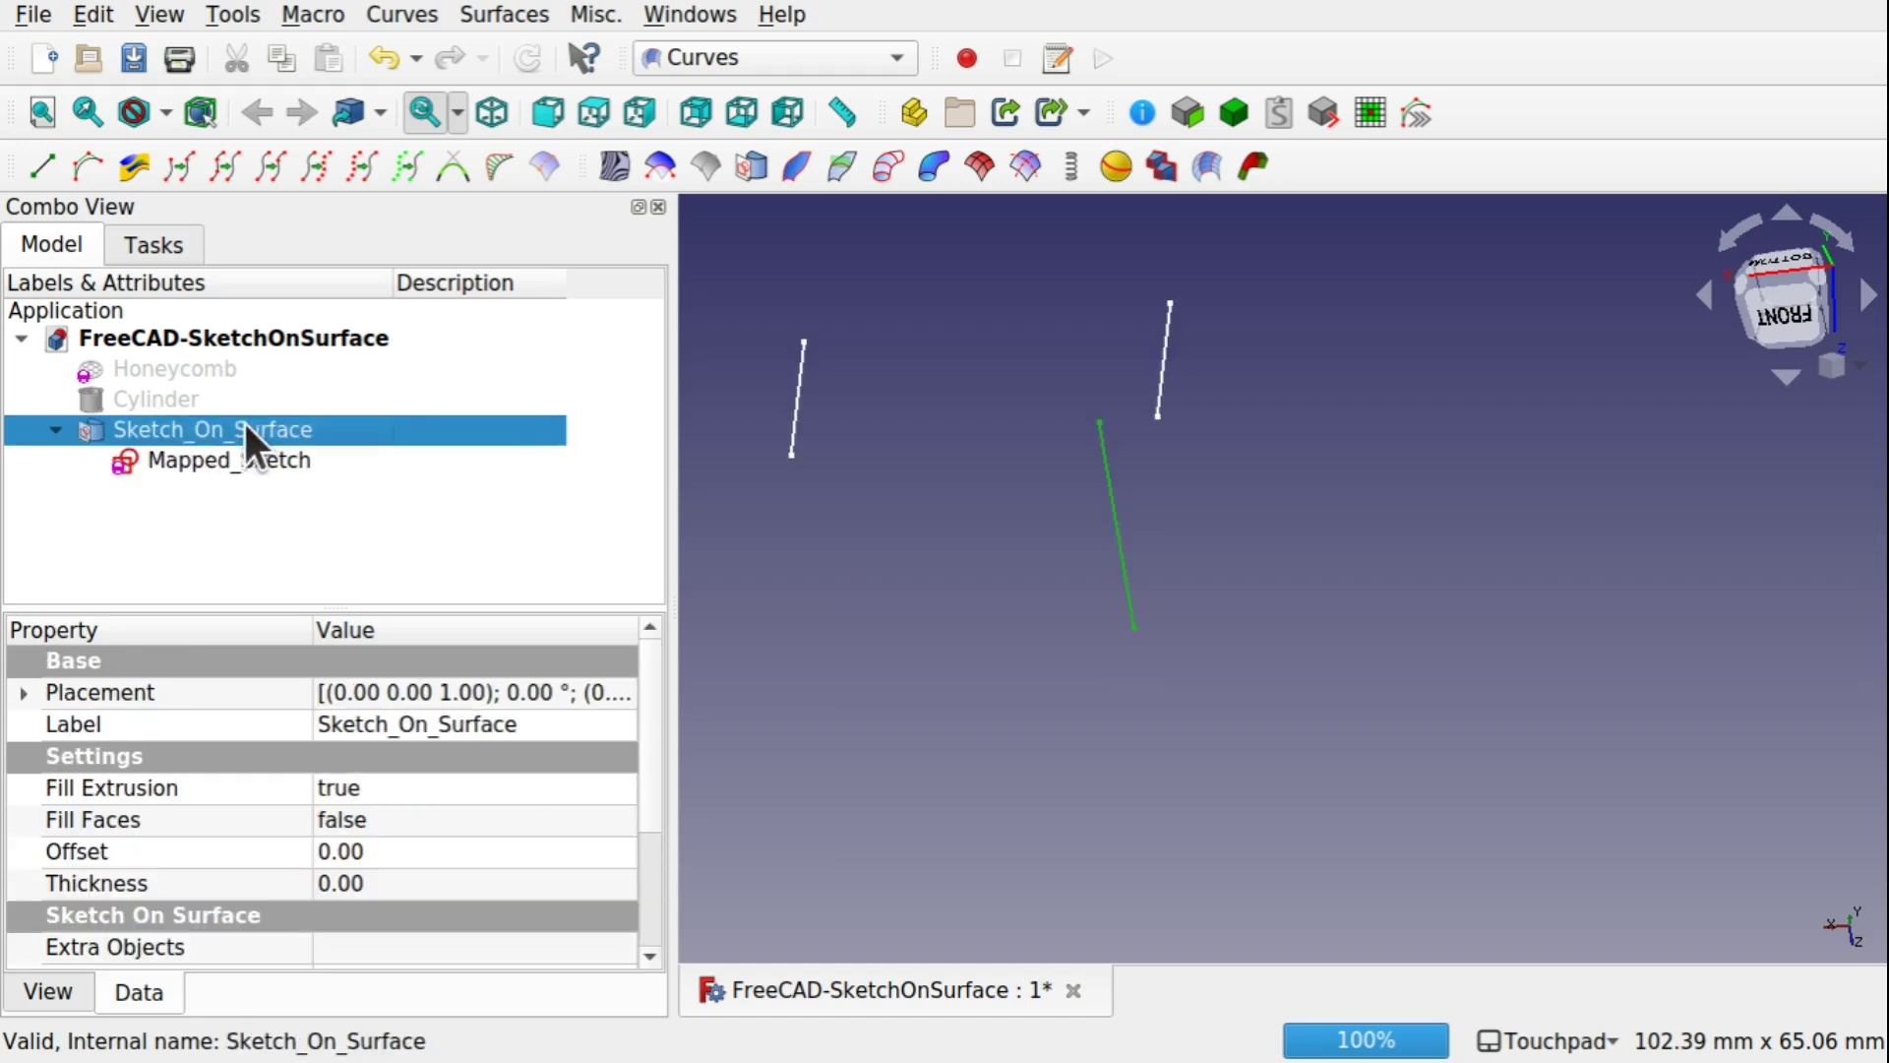
# Step: Edit Mapped_Sketch so the rectangle's vertical edges are construction geometry and its horizontal edges are normal geometry, and examine the mapped result
pyautogui.doubleClick(204, 461)
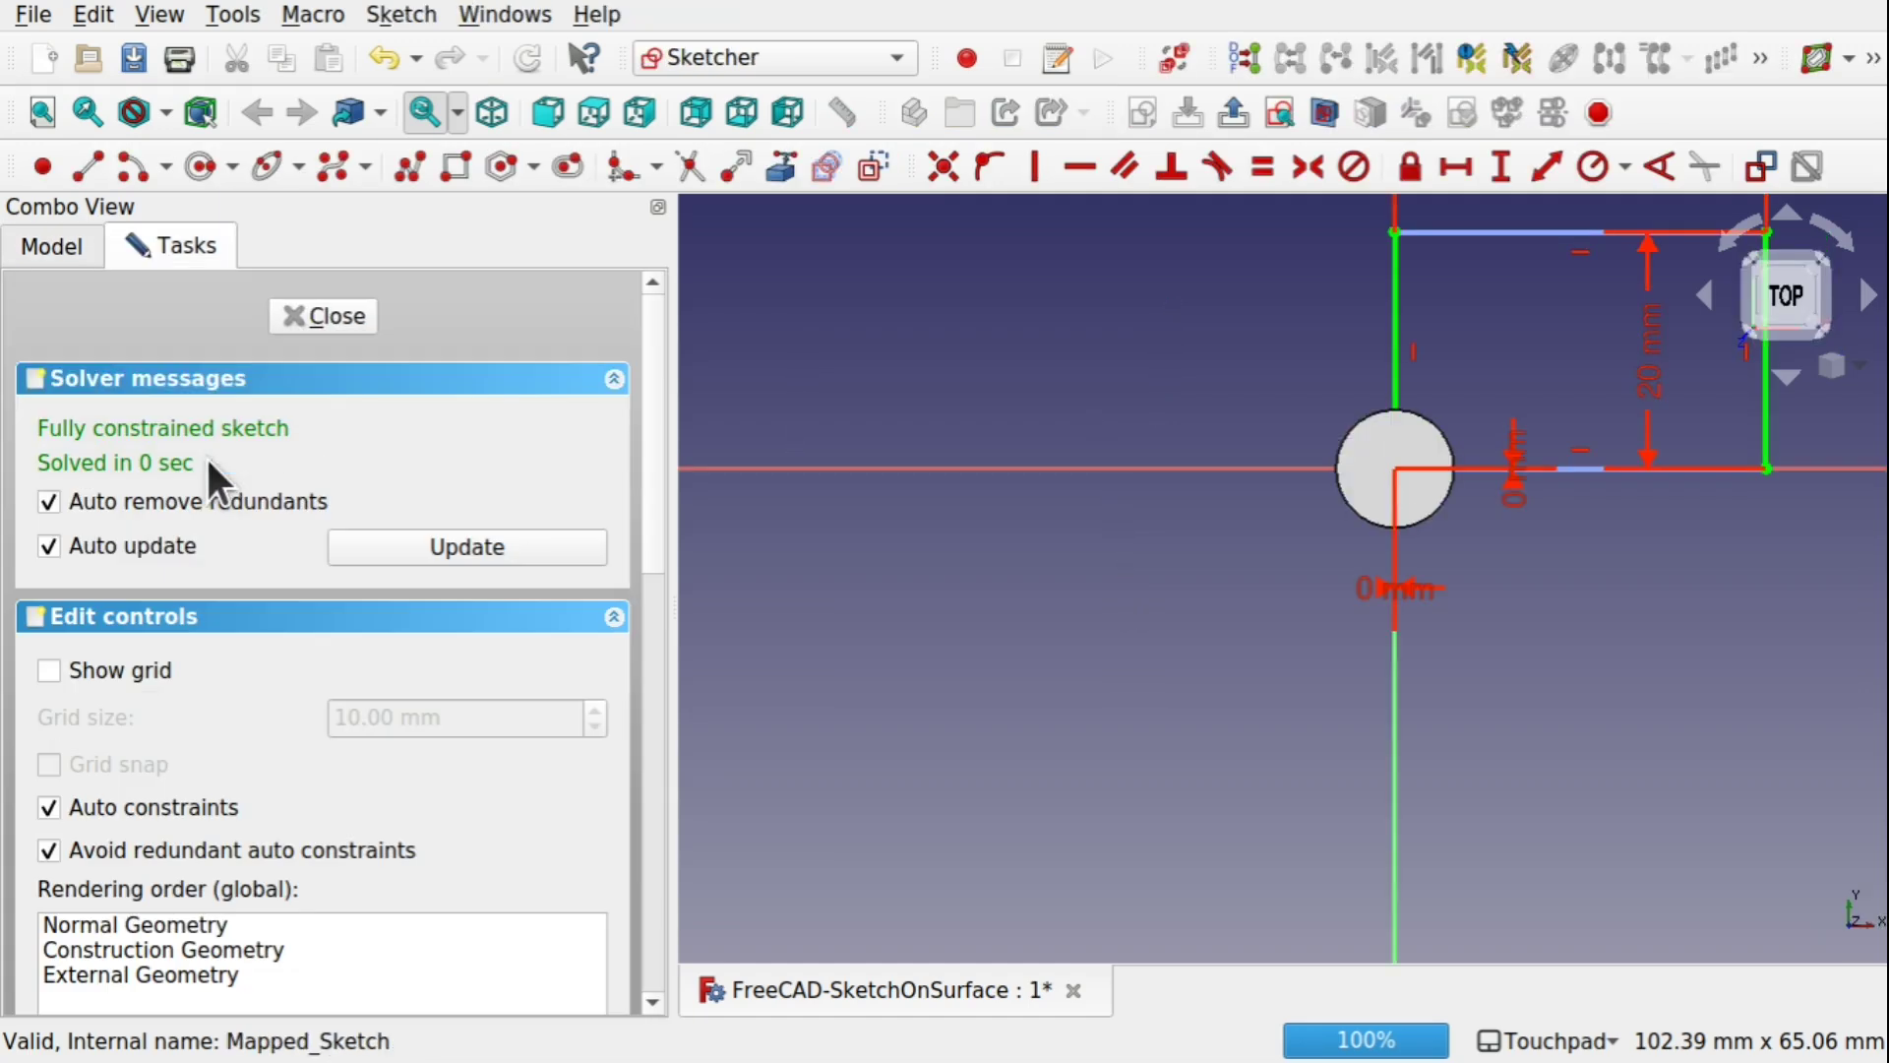
pyautogui.click(1405, 323)
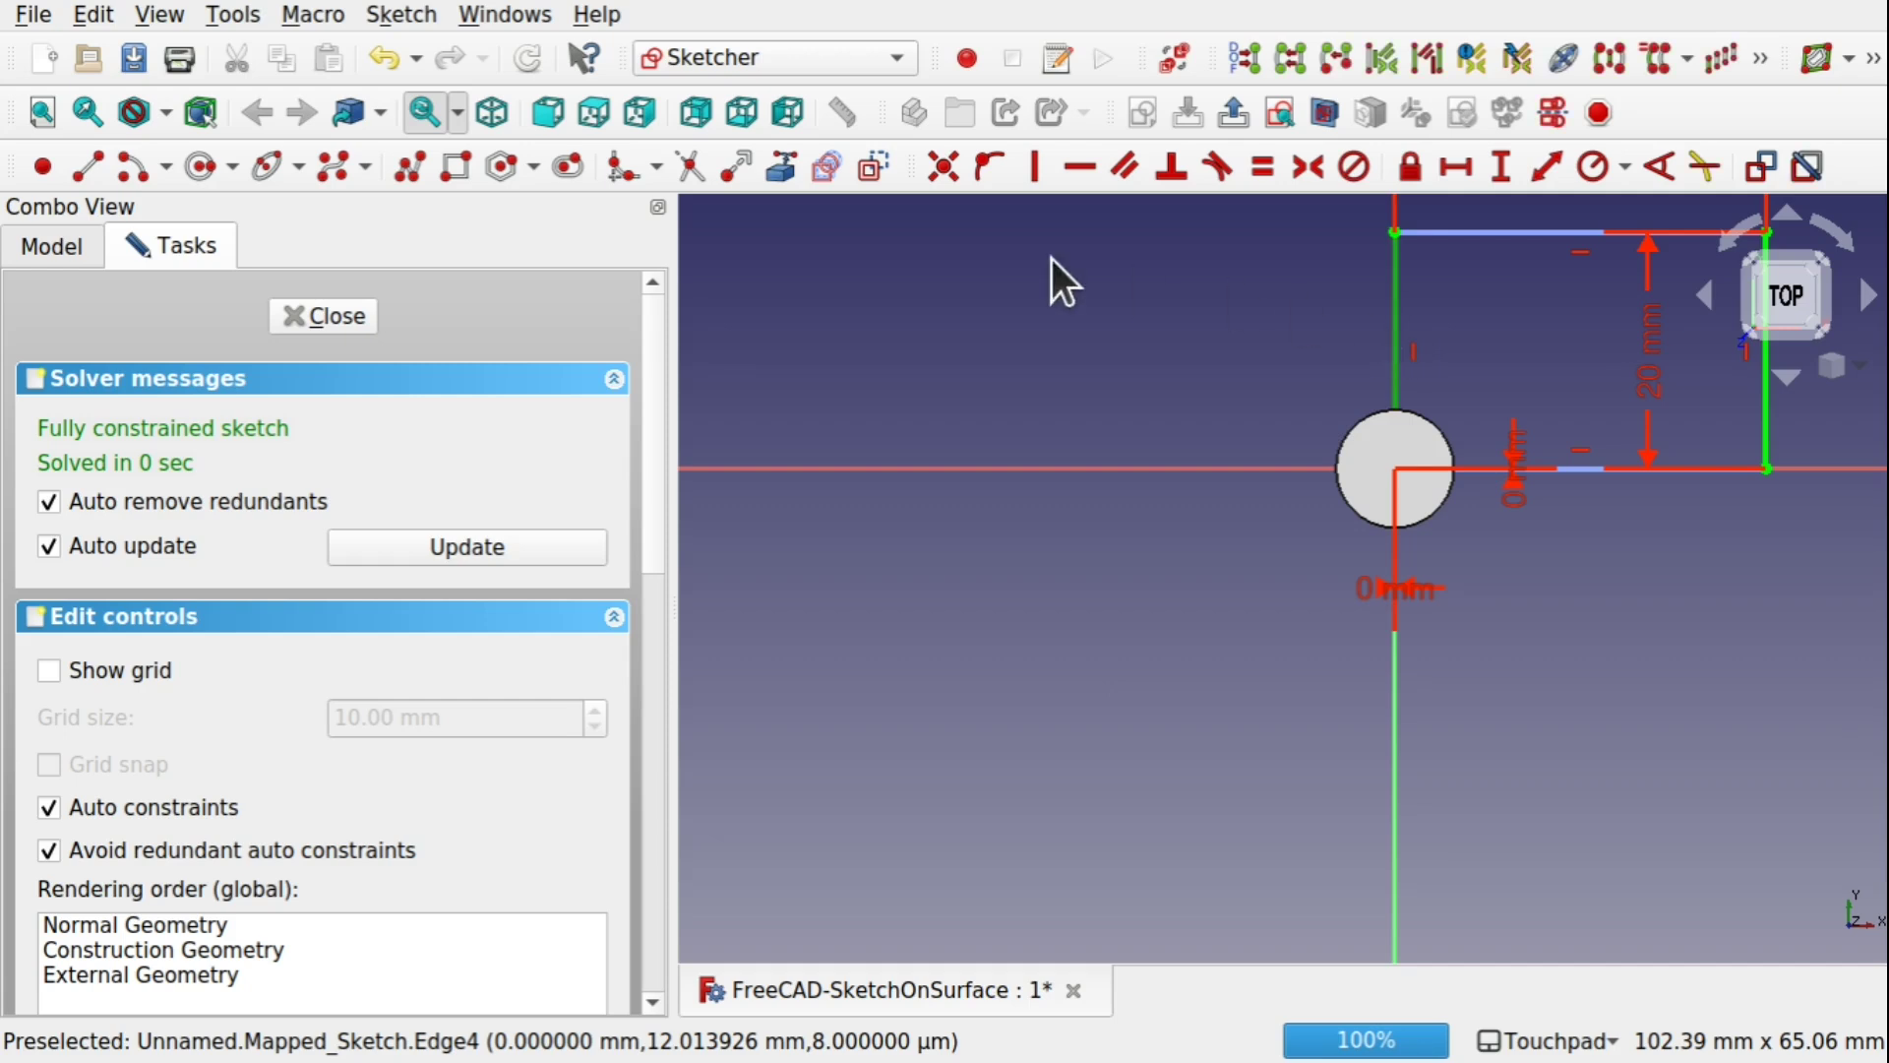
pyautogui.click(1768, 409)
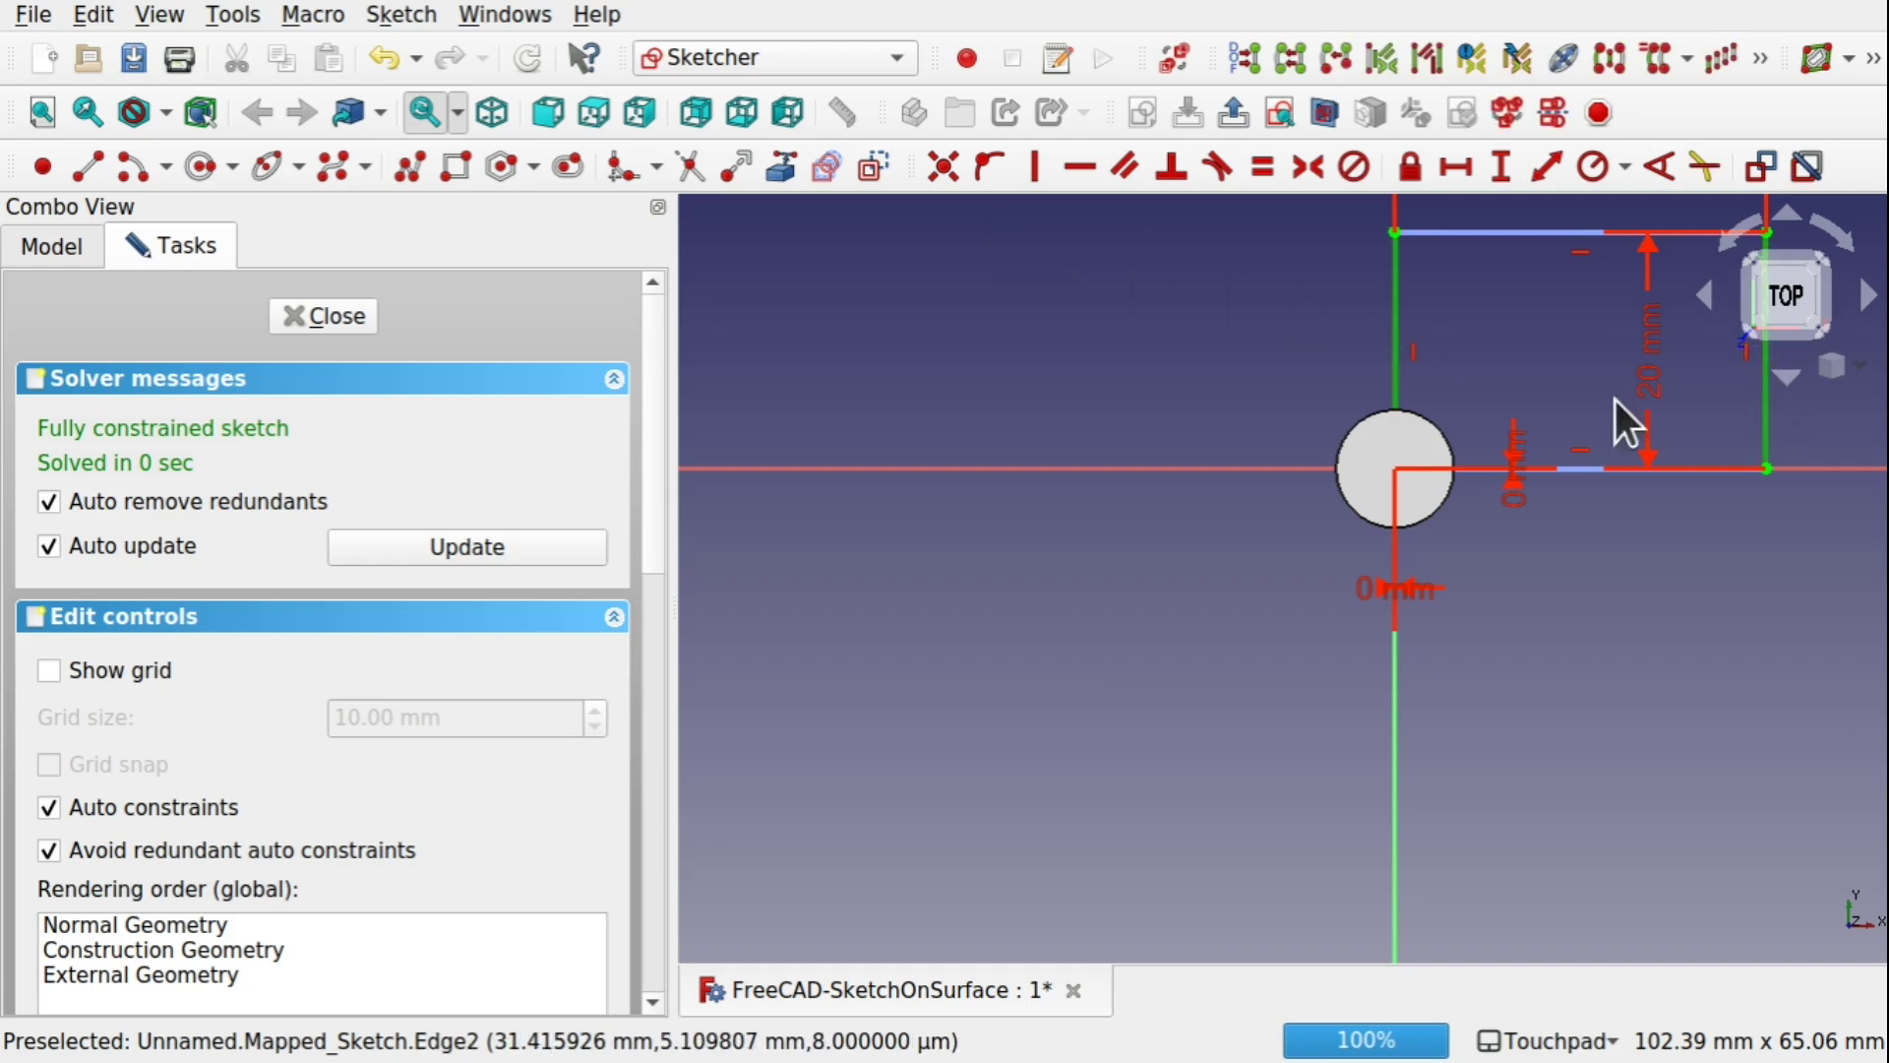
pyautogui.click(870, 165)
pyautogui.click(1549, 233)
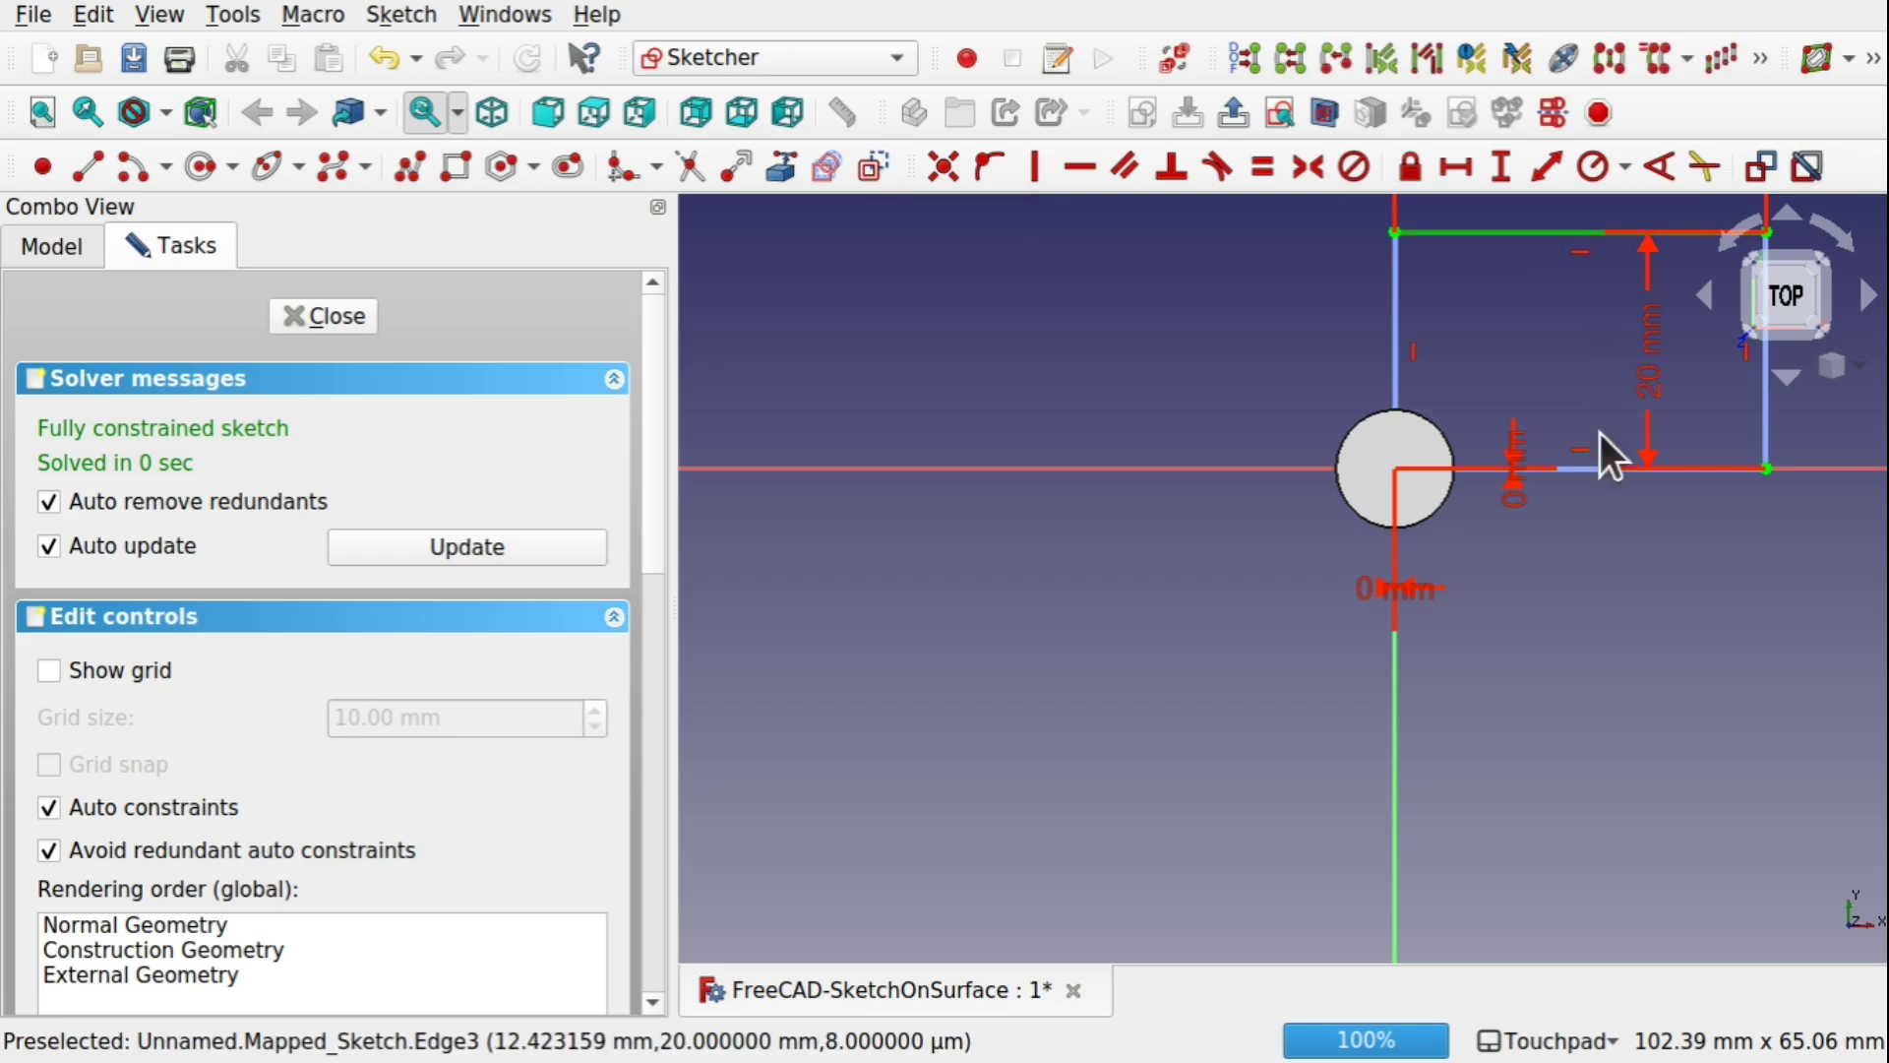
pyautogui.click(1573, 464)
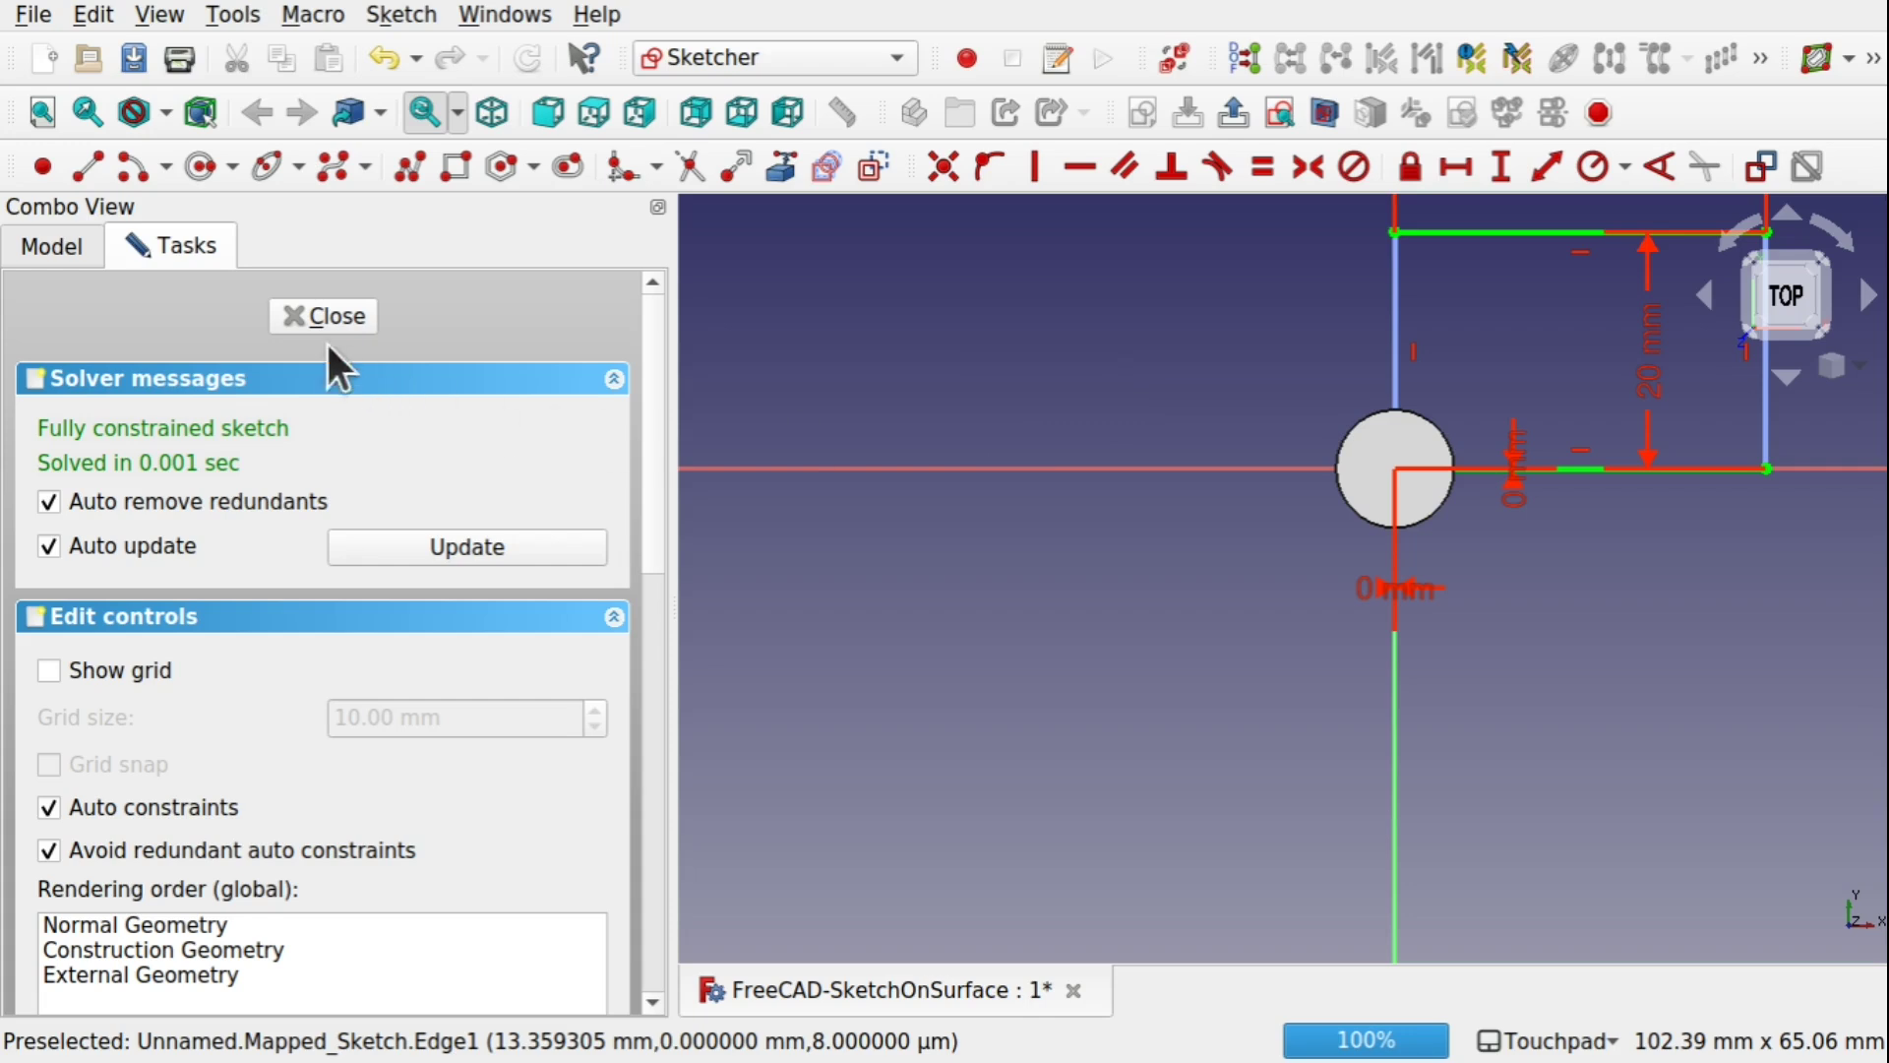
pyautogui.click(310, 320)
pyautogui.moveTo(1063, 493)
pyautogui.keyDown('alt'); pyautogui.mouseDown()
pyautogui.moveTo(1072, 403)
pyautogui.moveTo(1269, 541)
pyautogui.mouseUp(); pyautogui.keyUp('alt')
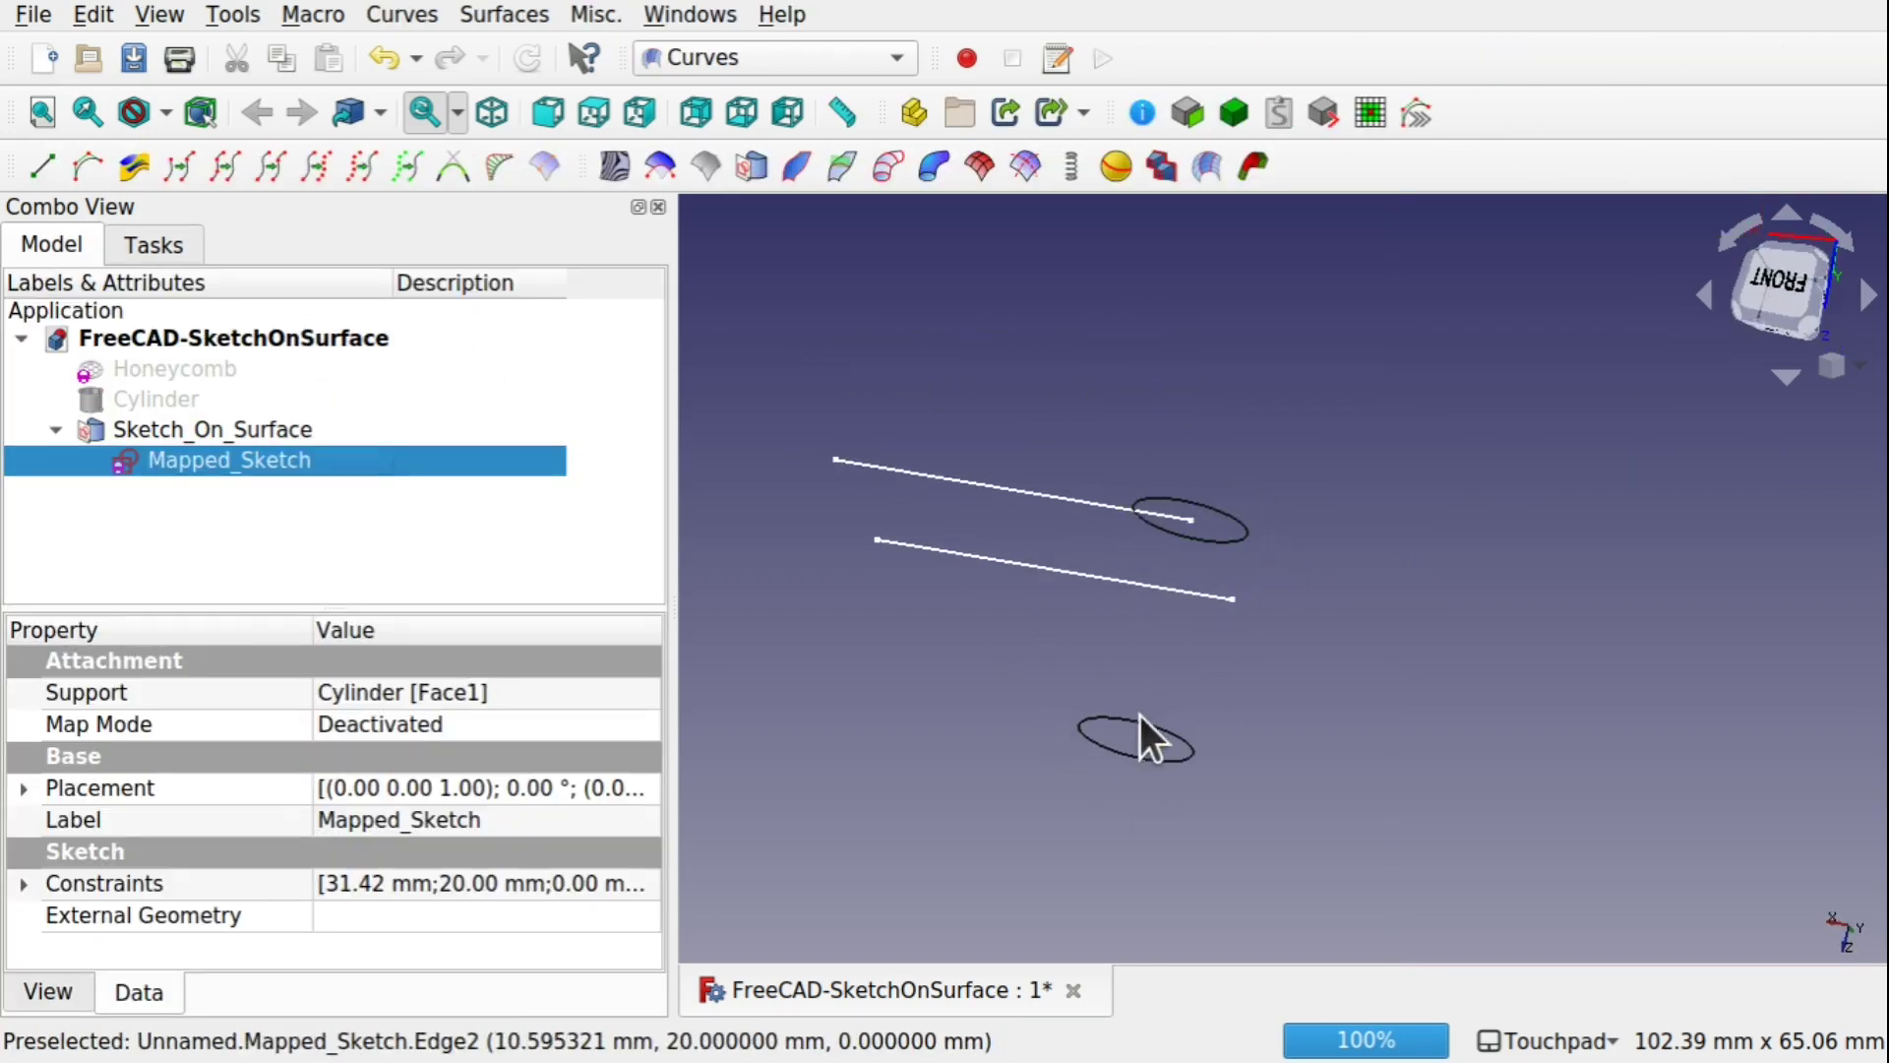
pyautogui.moveTo(1088, 498)
pyautogui.keyDown('alt'); pyautogui.mouseDown()
pyautogui.moveTo(1076, 666)
pyautogui.moveTo(1069, 355)
pyautogui.moveTo(1114, 324)
pyautogui.mouseUp(); pyautogui.keyUp('alt')
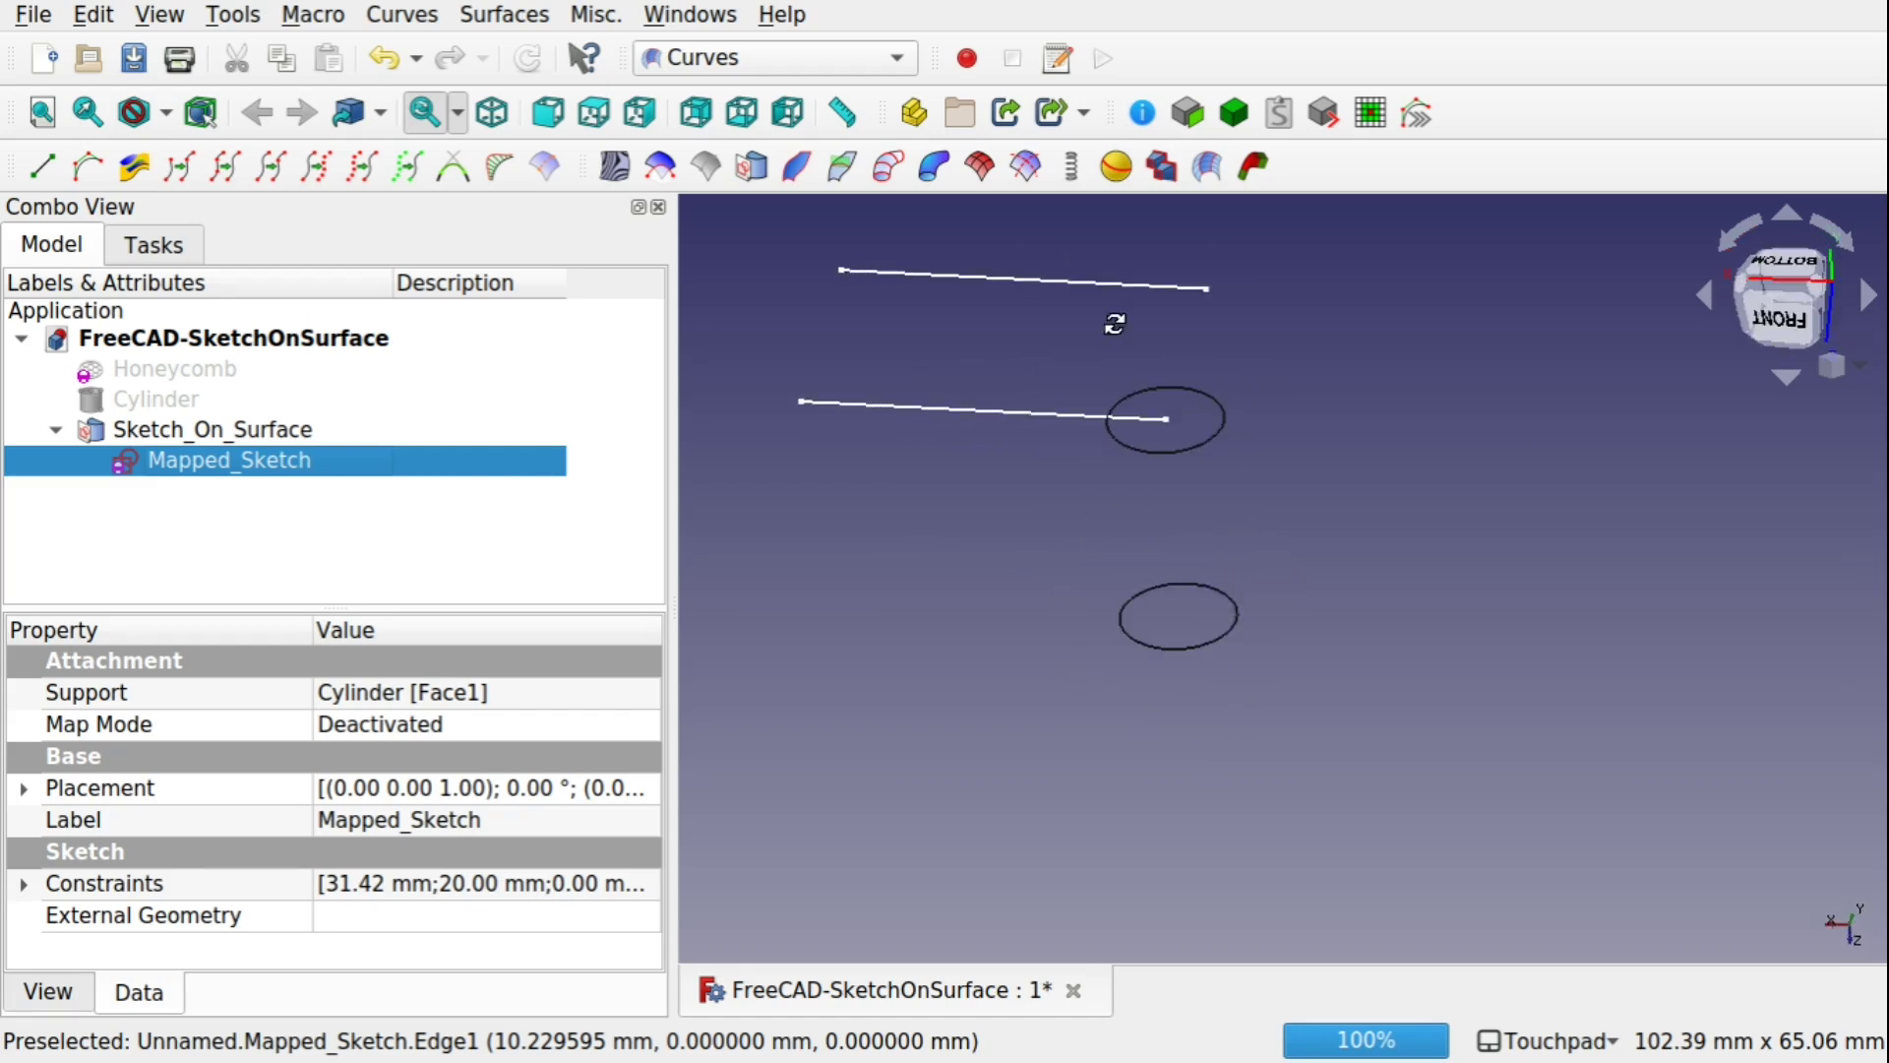
pyautogui.moveTo(1043, 413)
pyautogui.keyDown('alt'); pyautogui.mouseDown()
pyautogui.moveTo(1119, 479)
pyautogui.moveTo(1117, 593)
pyautogui.moveTo(1231, 498)
pyautogui.moveTo(1239, 537)
pyautogui.moveTo(1218, 510)
pyautogui.mouseUp(); pyautogui.keyUp('alt')
# Step: Show the Honeycomb object alongside the Mapped_Sketch lines
pyautogui.click(215, 368)
pyautogui.press('space')
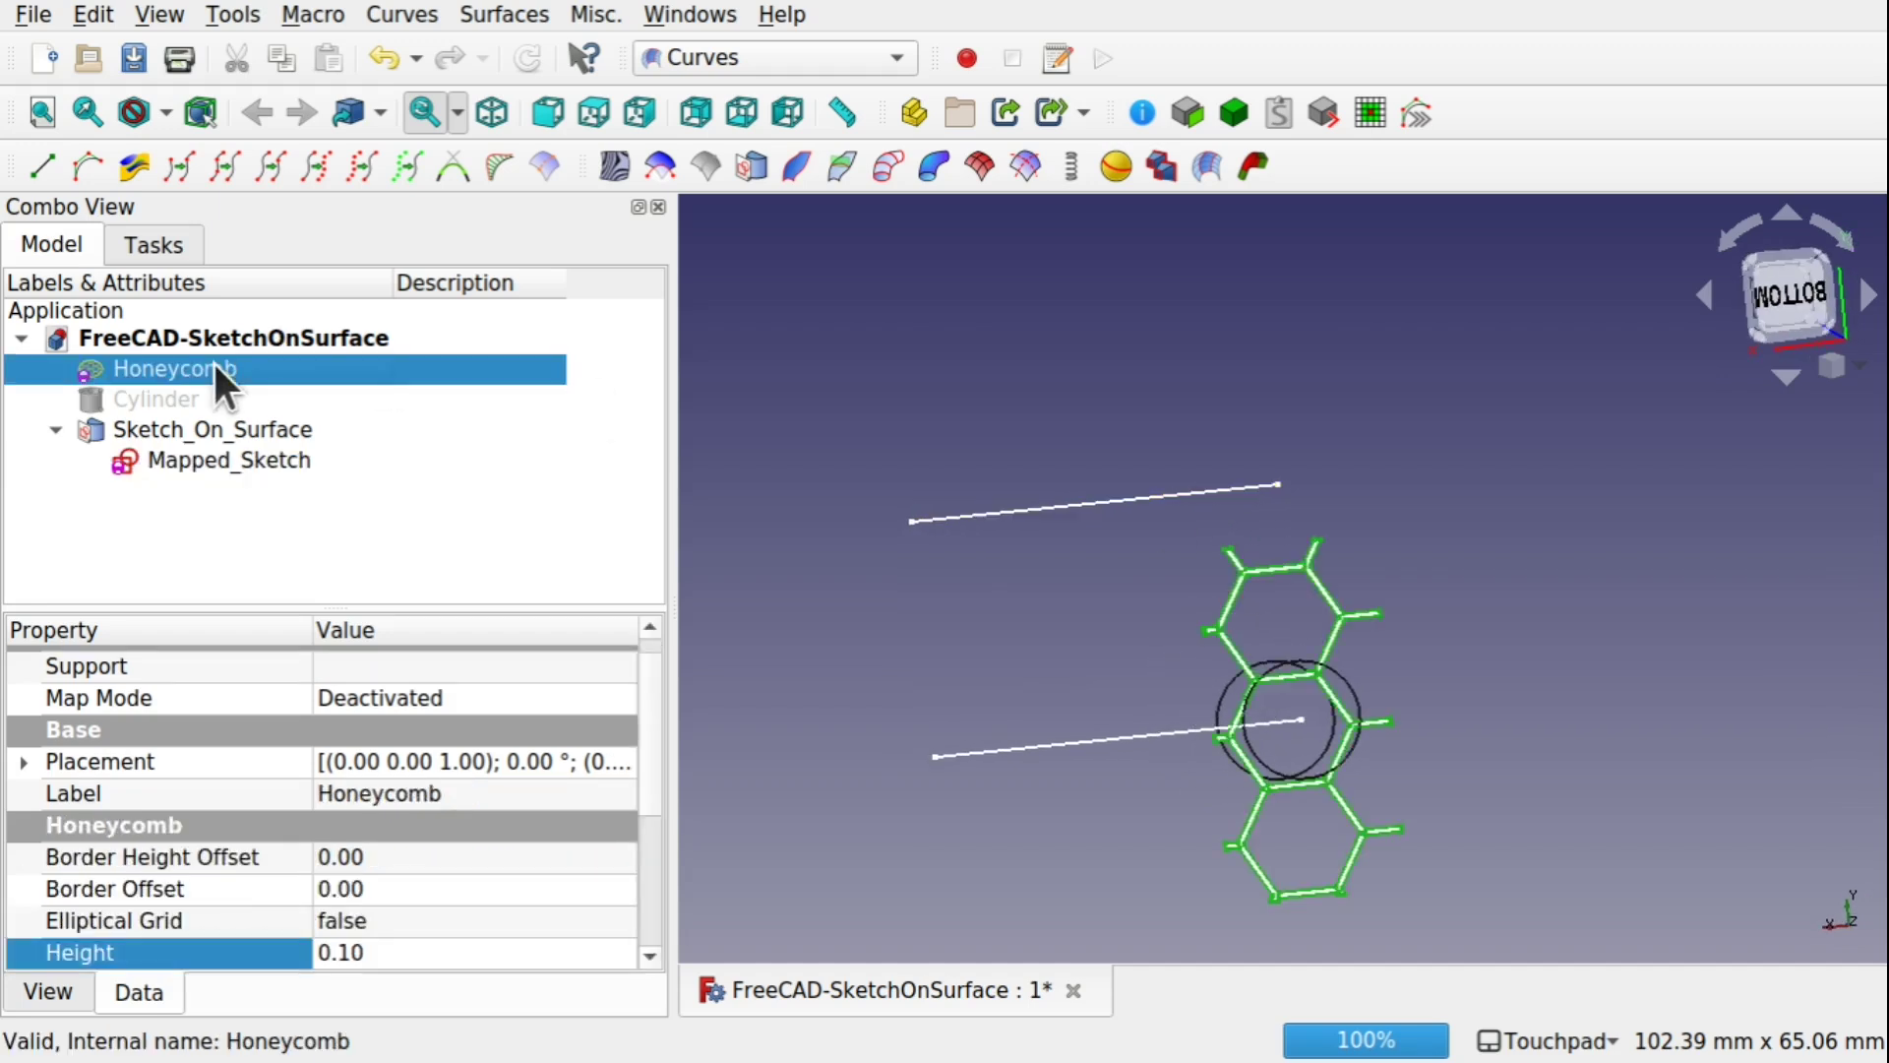
pyautogui.moveTo(1197, 728)
pyautogui.keyDown('alt'); pyautogui.mouseDown()
pyautogui.moveTo(1227, 503)
pyautogui.moveTo(1212, 689)
pyautogui.moveTo(1100, 584)
pyautogui.mouseUp(); pyautogui.keyUp('alt')
# Step: Enable the geometry info display and compare the length of Mapped_Sketch's upper horizontal line with the Honeycomb's size properties
pyautogui.click(1096, 506)
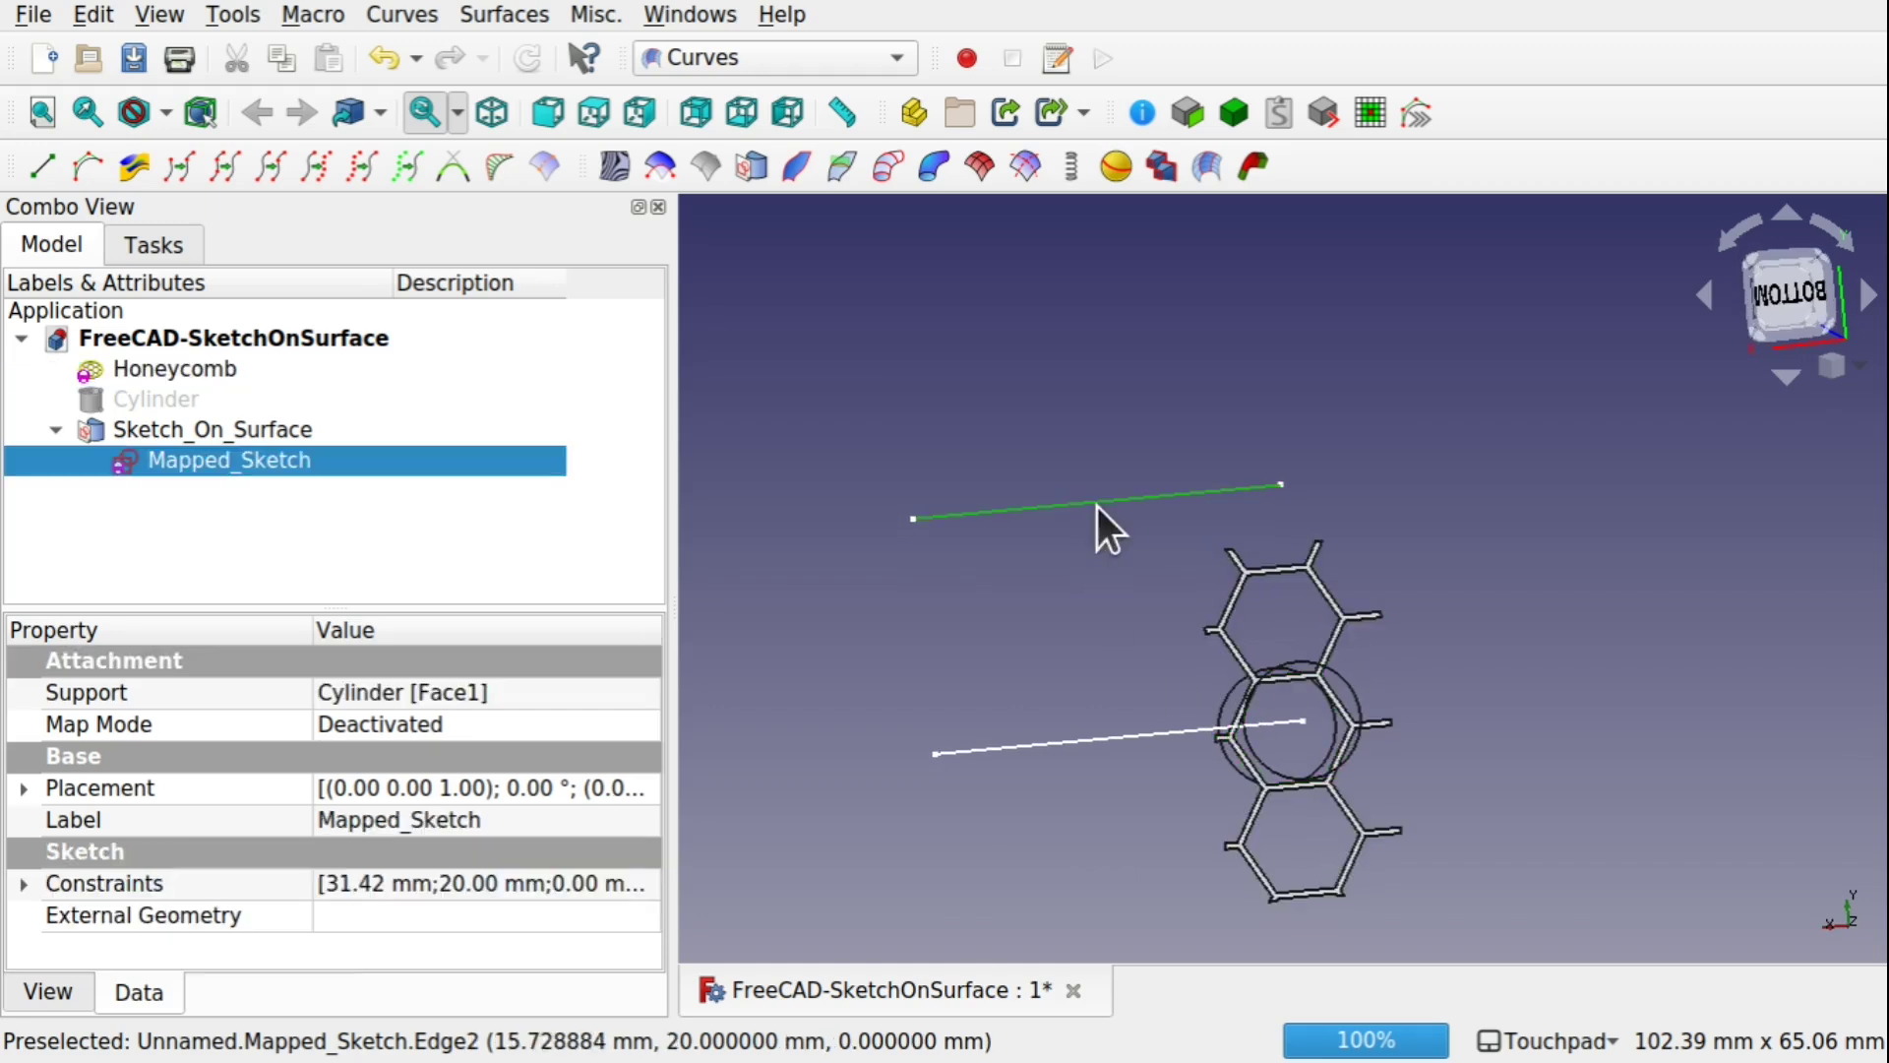
pyautogui.click(1140, 112)
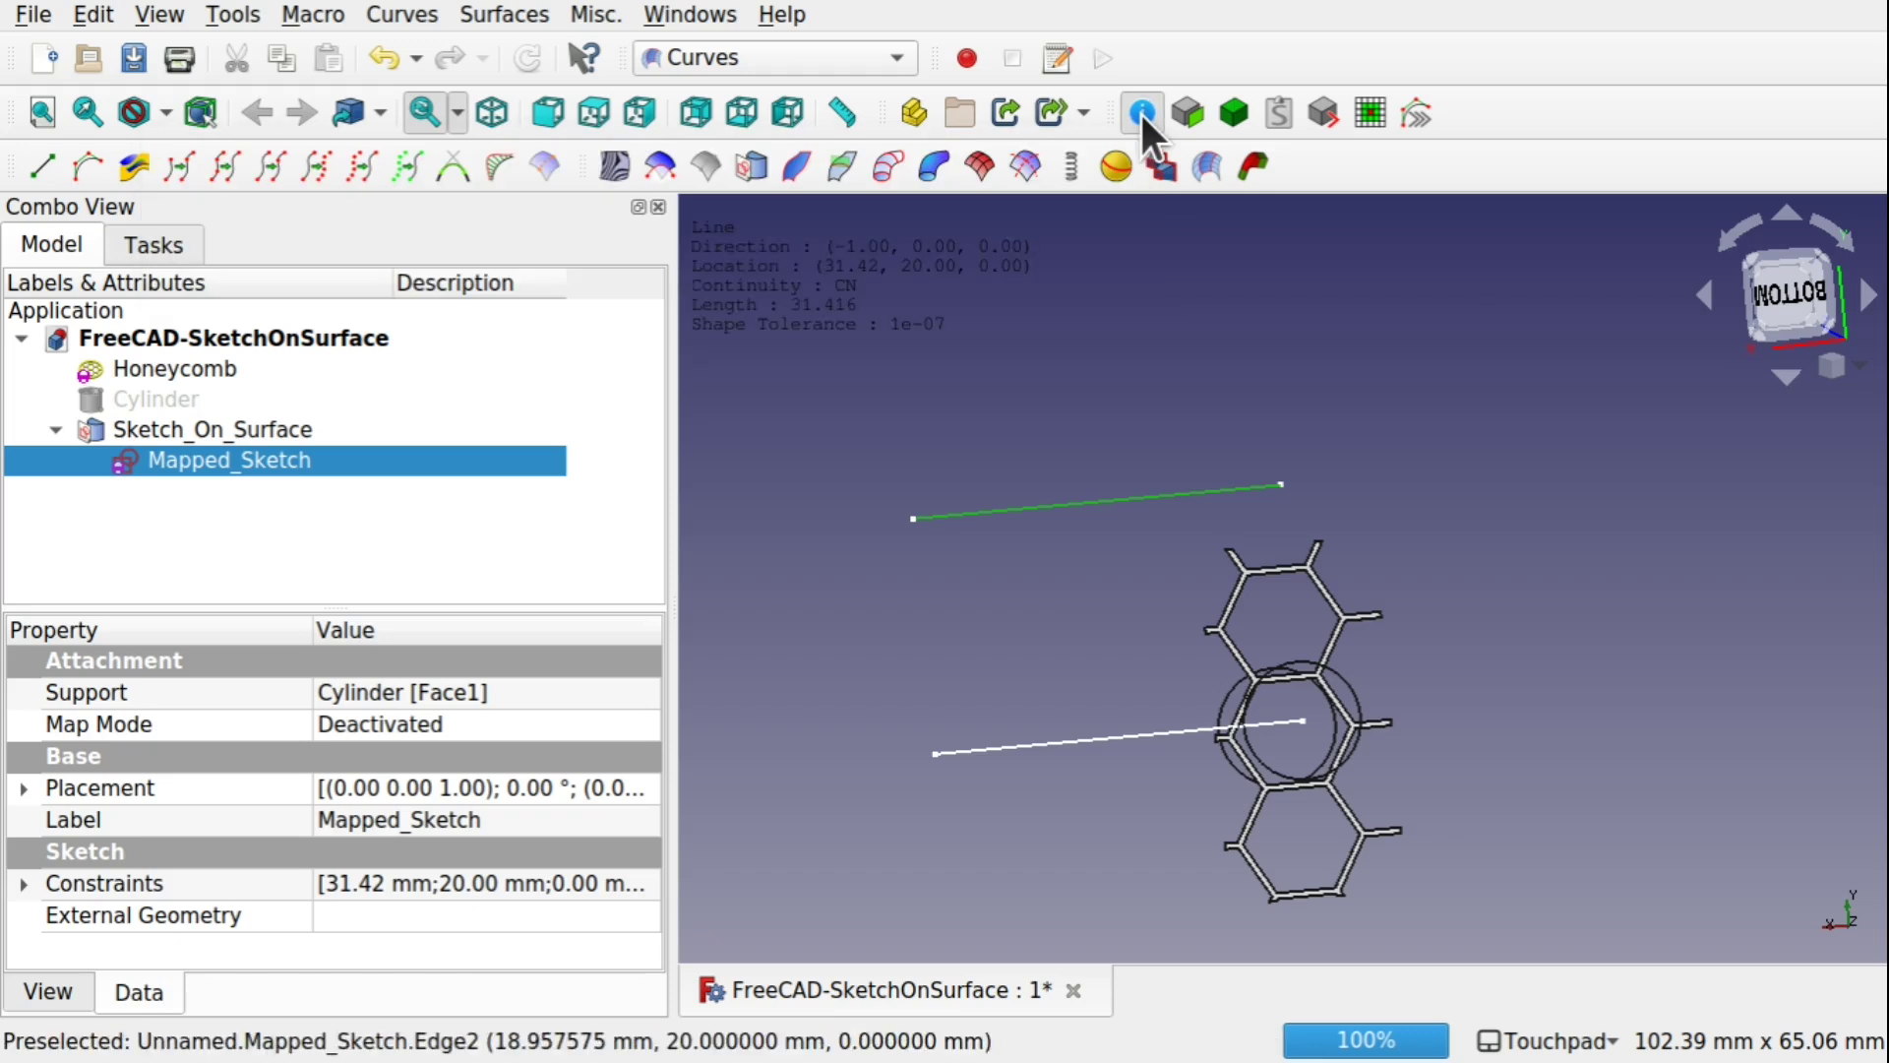
pyautogui.click(1028, 565)
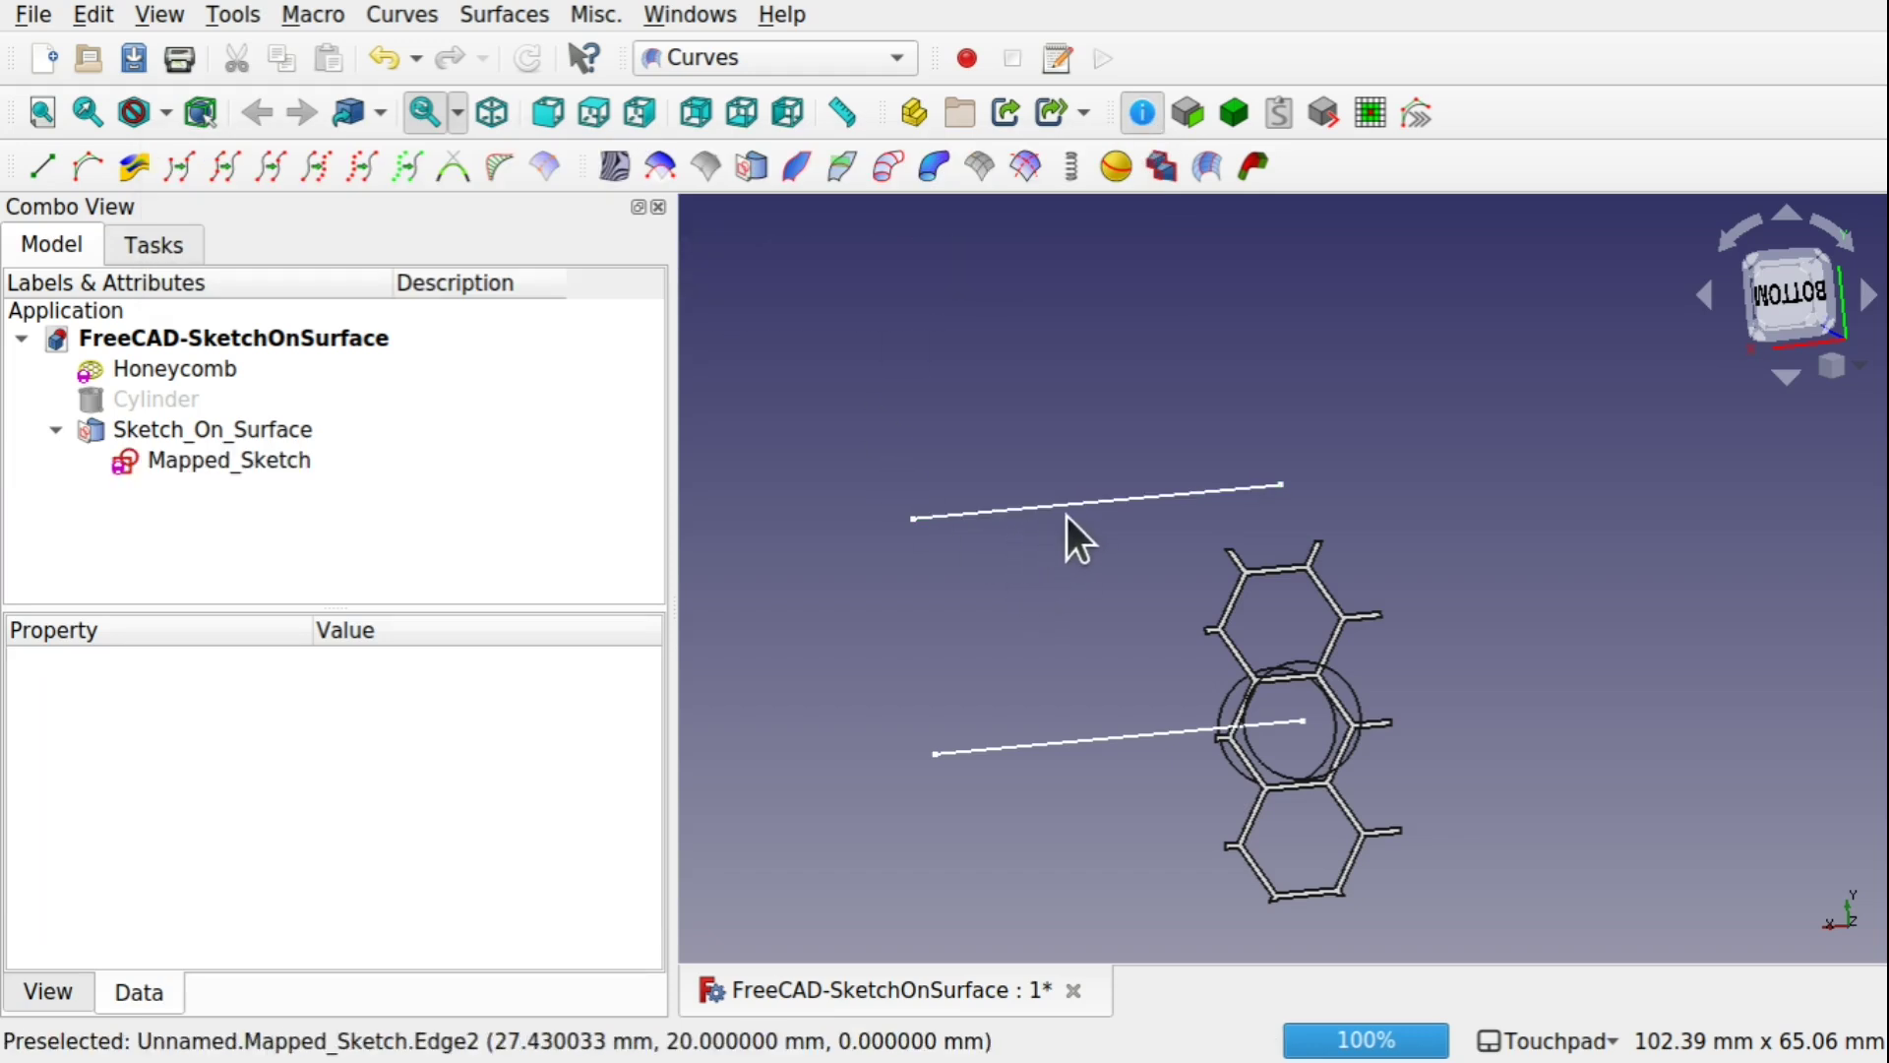
pyautogui.click(1098, 502)
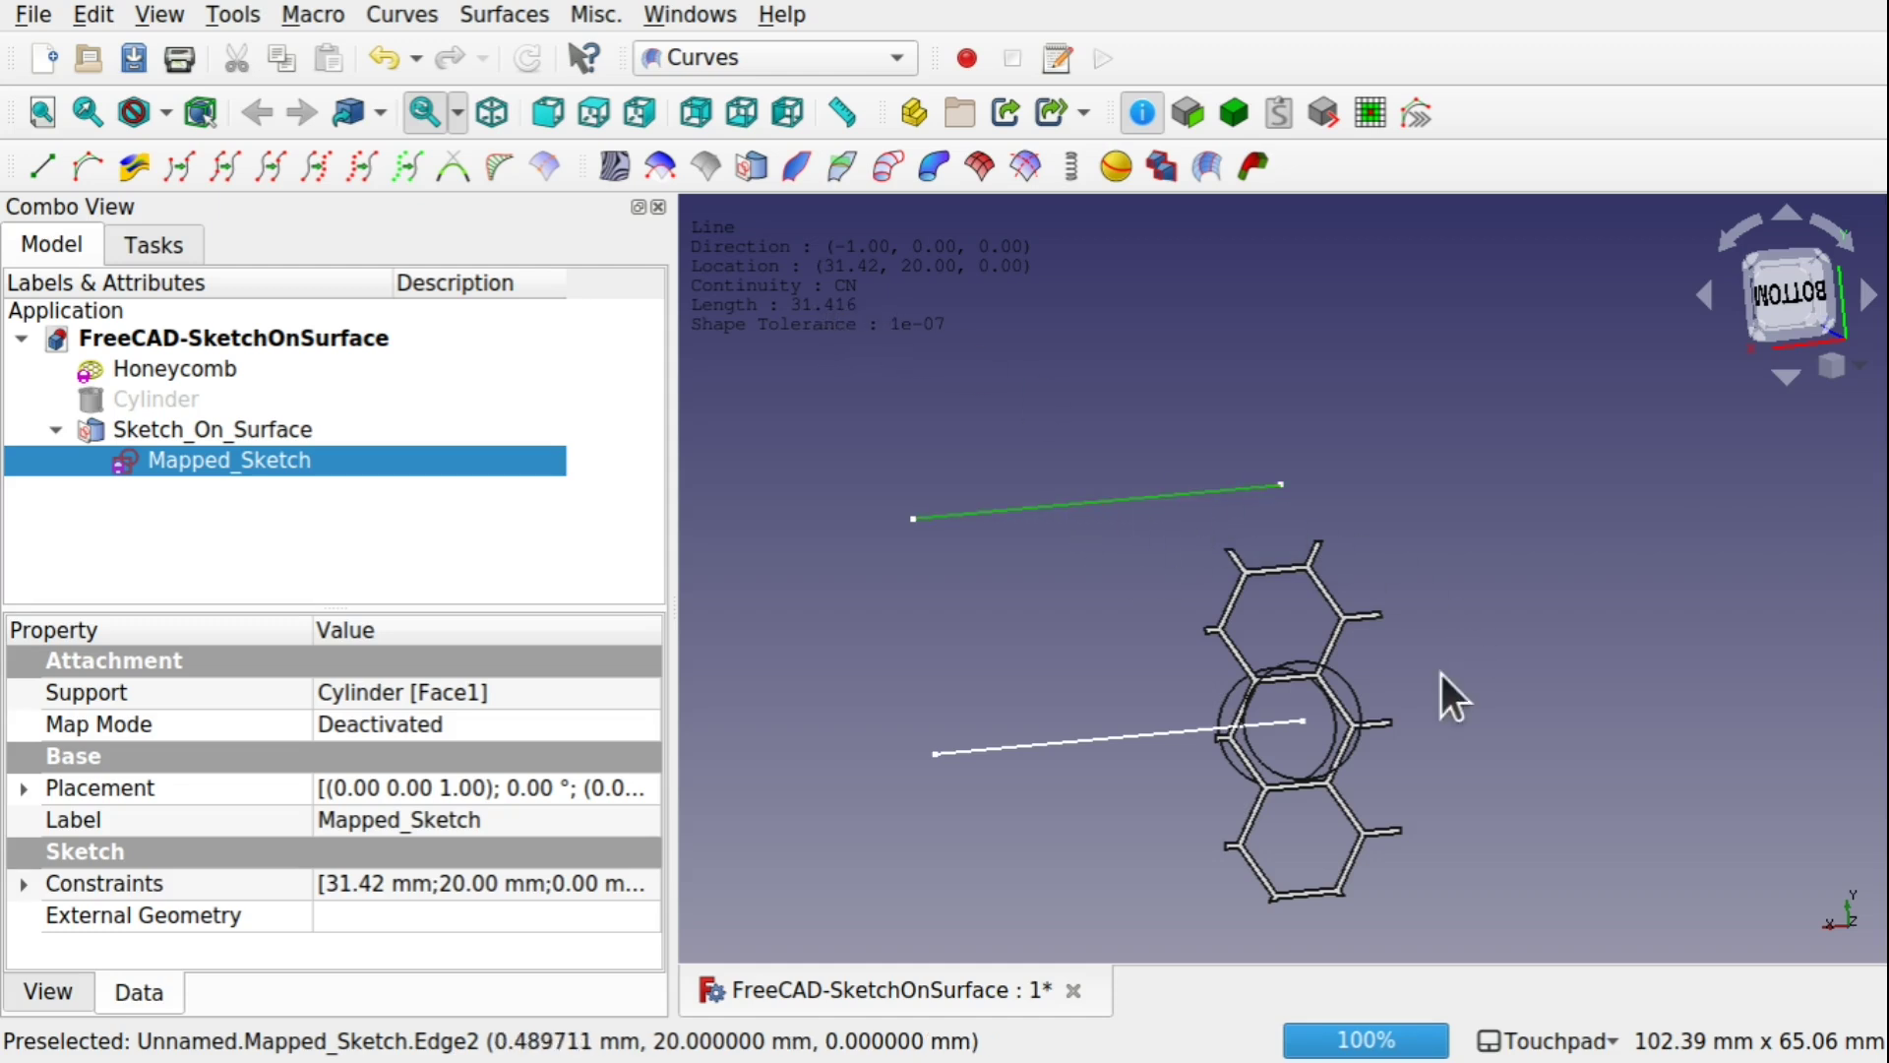
pyautogui.click(1342, 624)
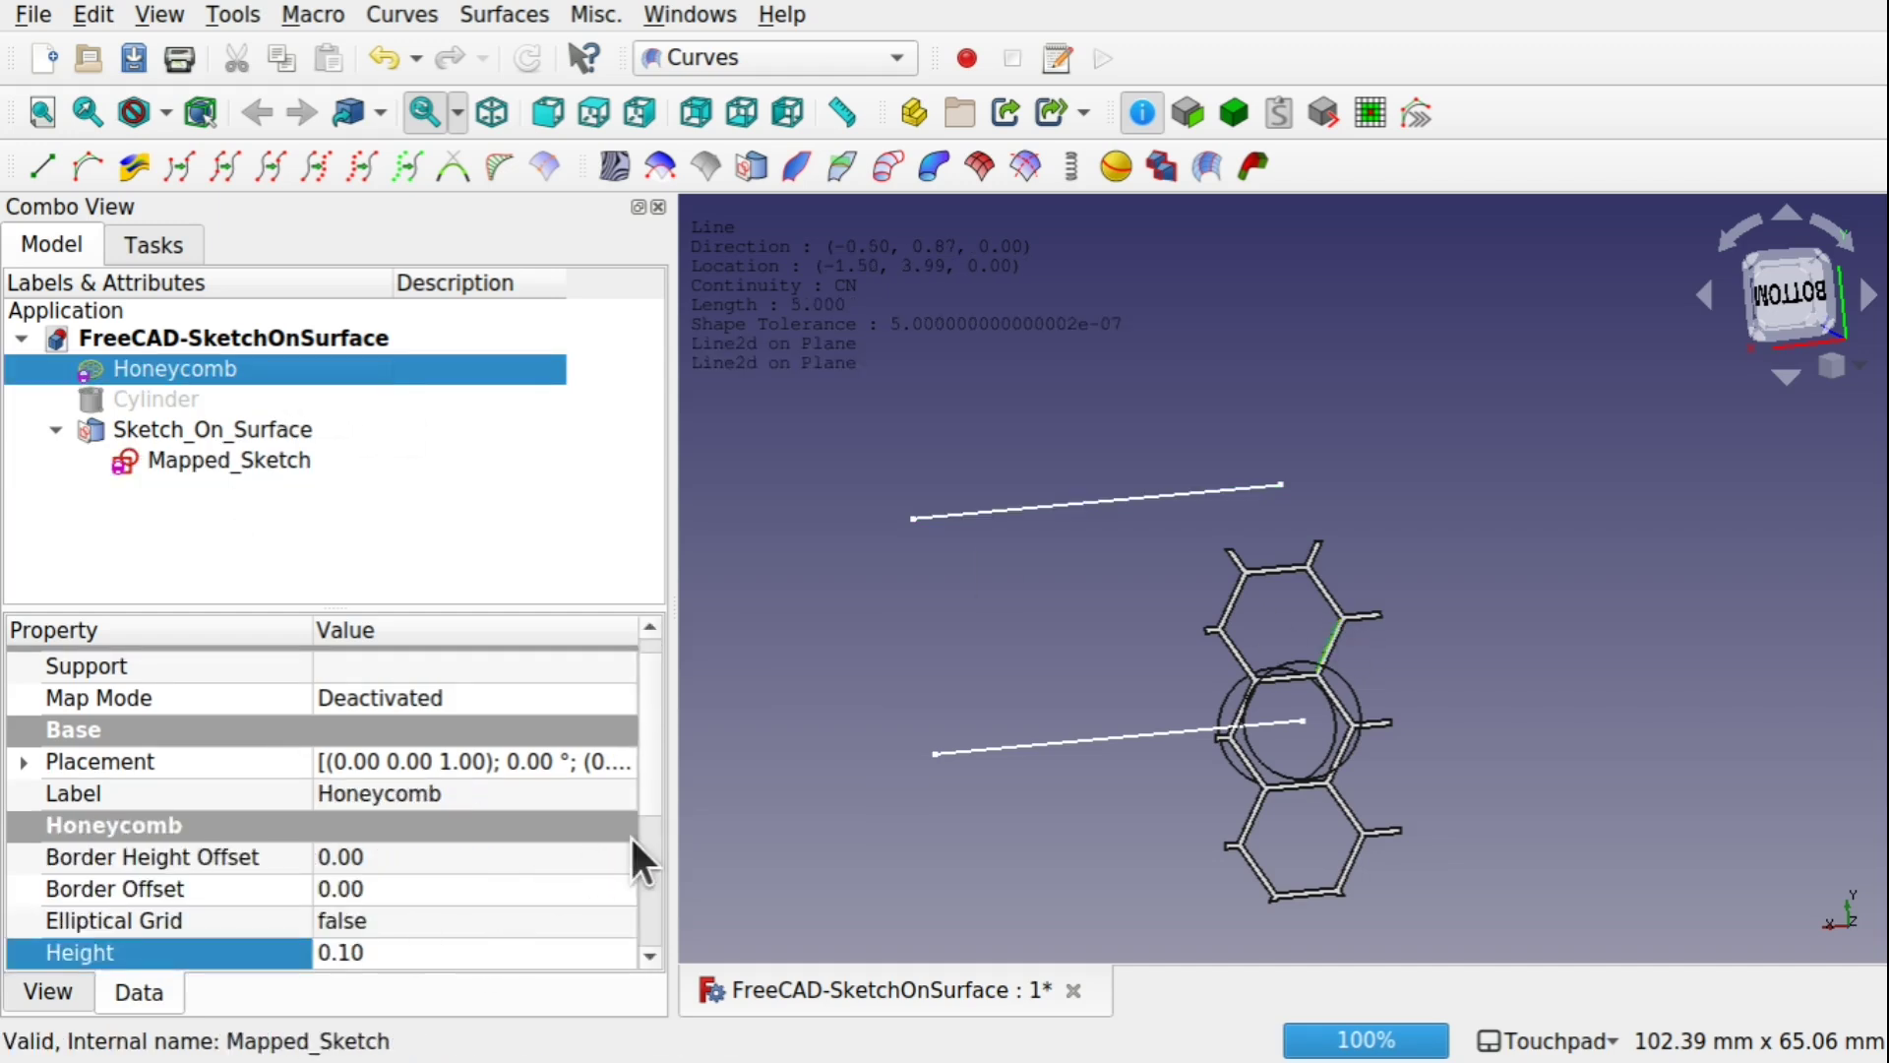
pyautogui.scroll(-3, 651, 765)
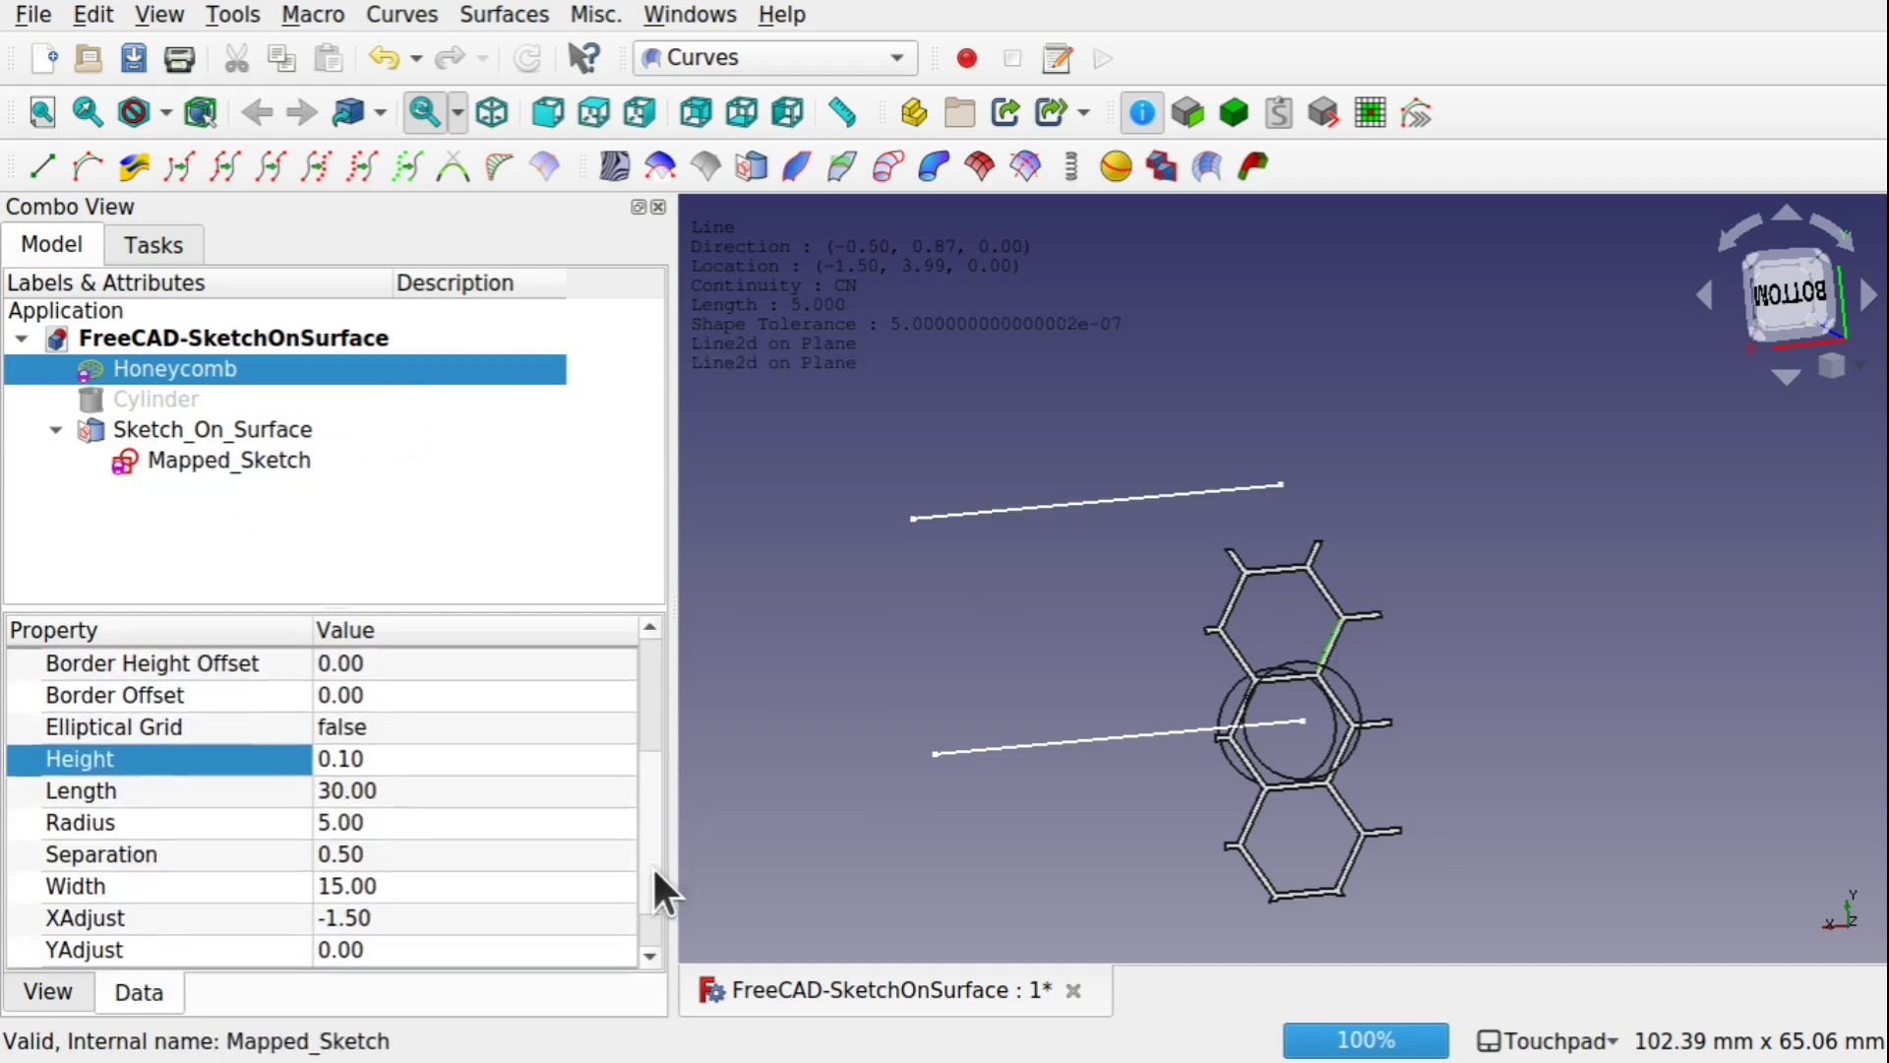
pyautogui.click(419, 770)
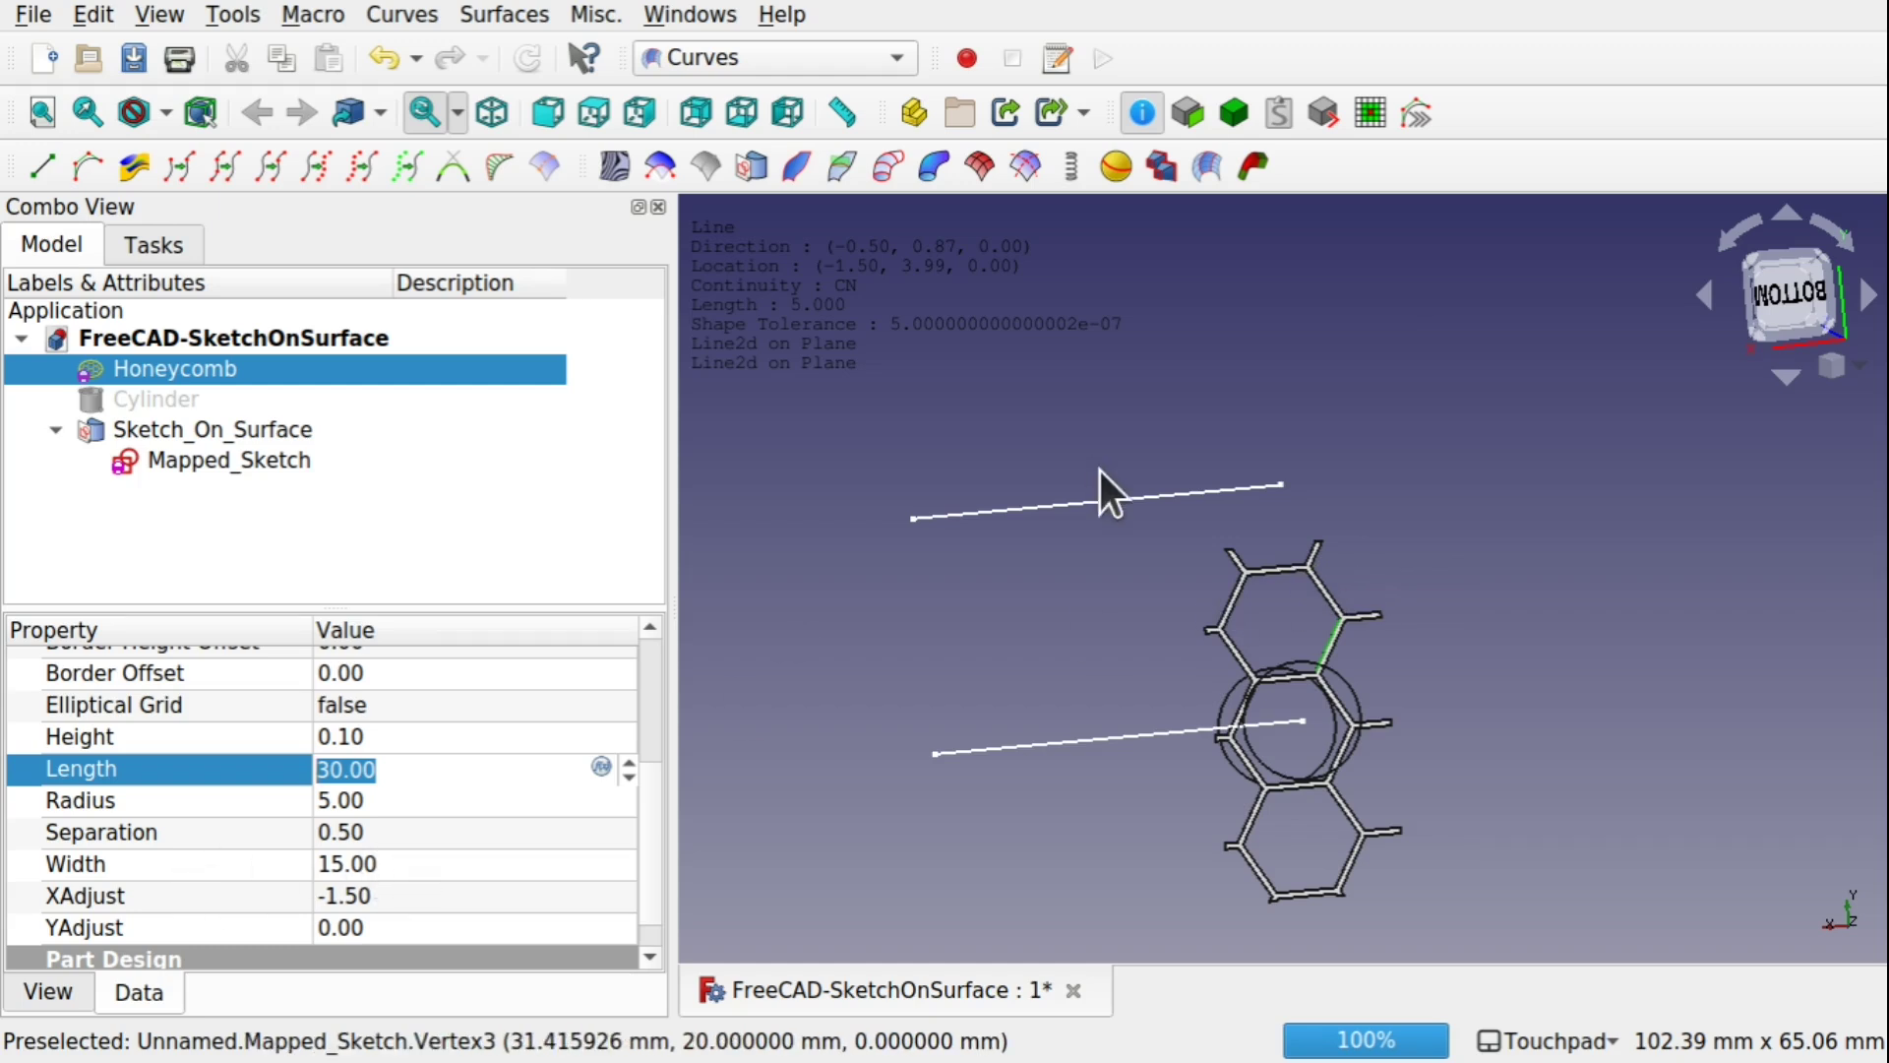
pyautogui.click(1067, 503)
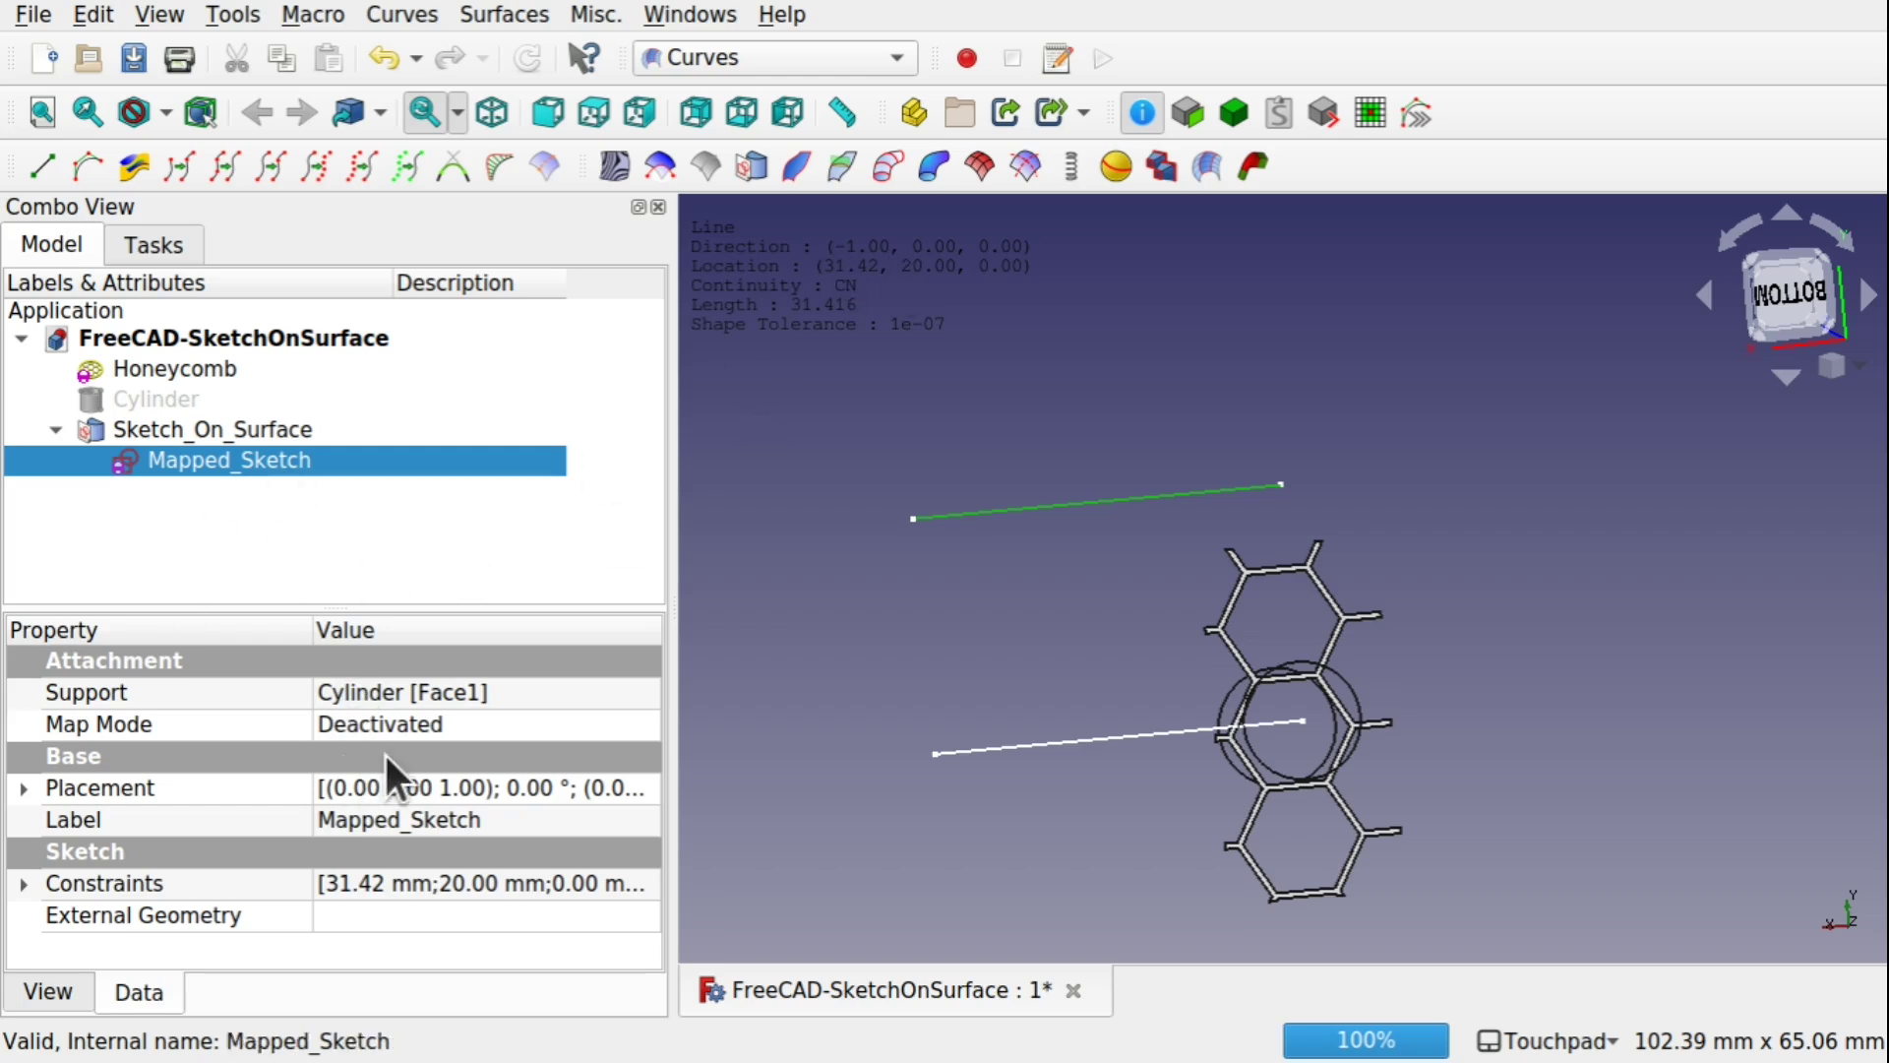
# Step: Set the Honeycomb's Width to 31.50
pyautogui.click(180, 366)
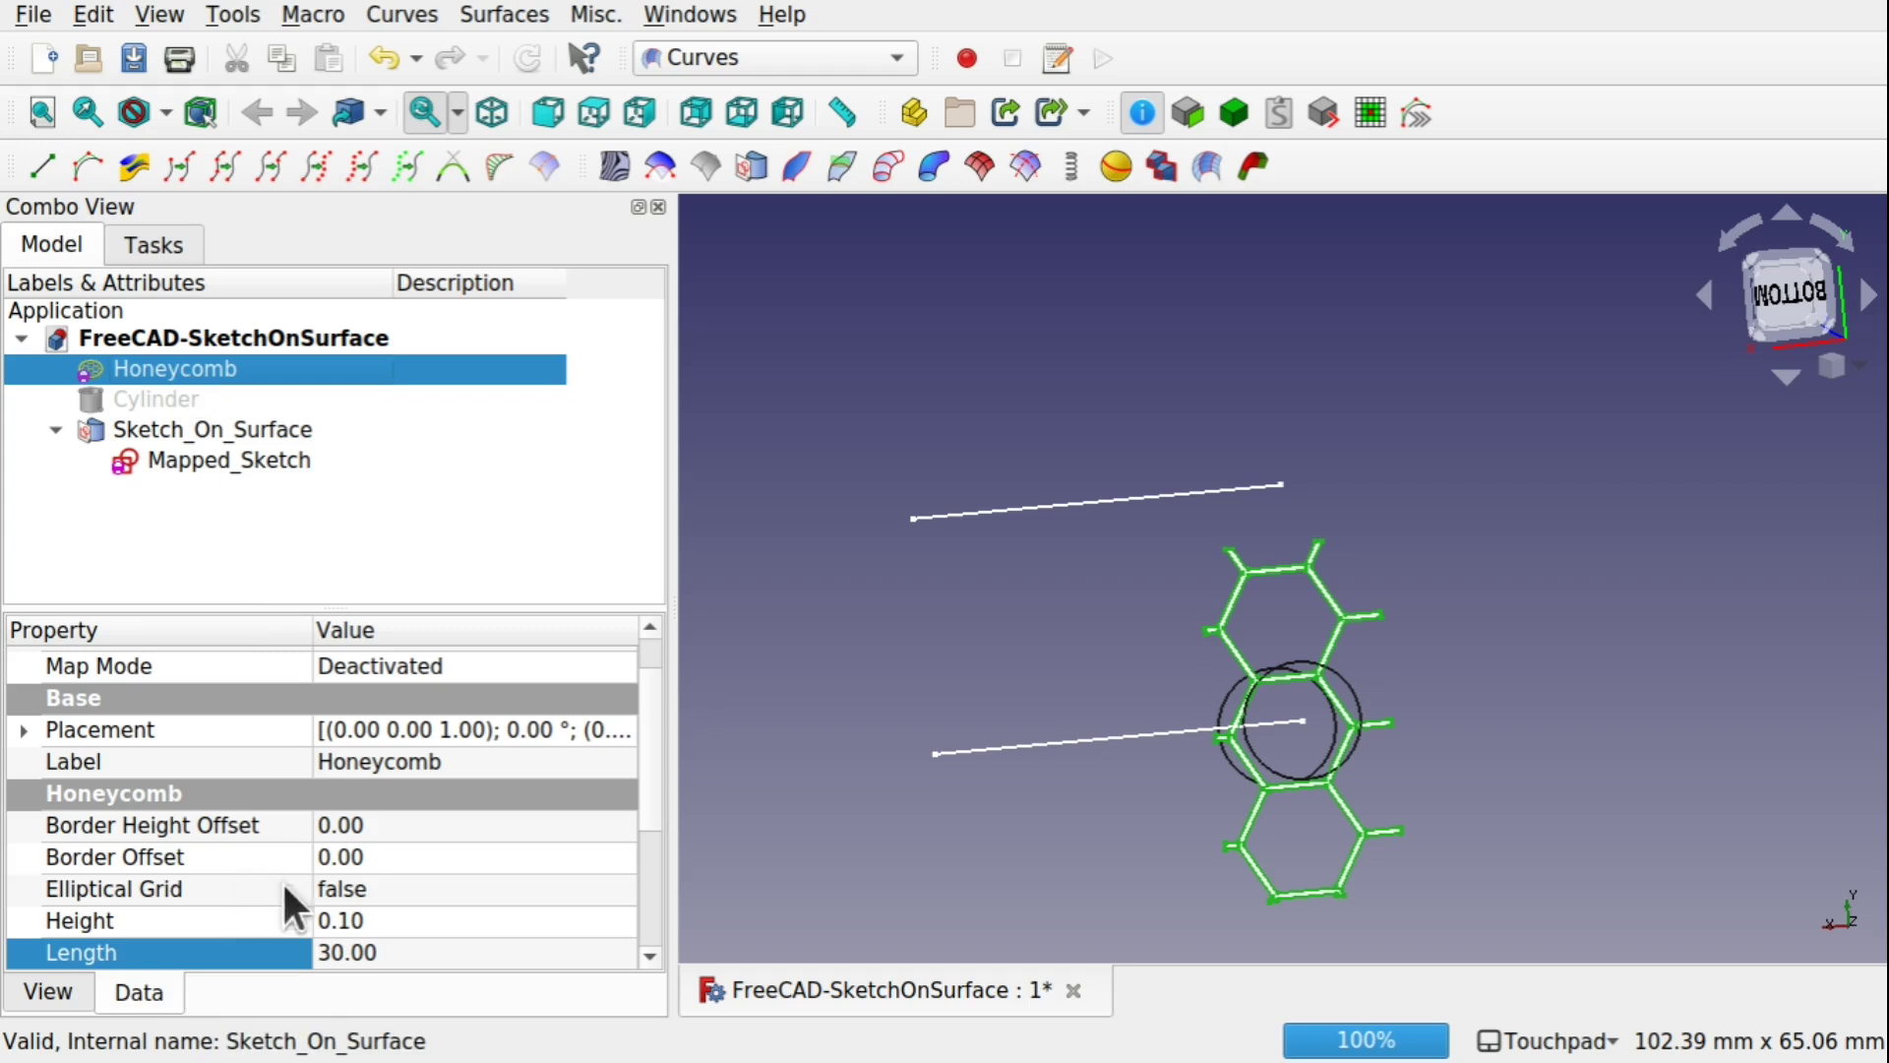
pyautogui.scroll(-2, 651, 832)
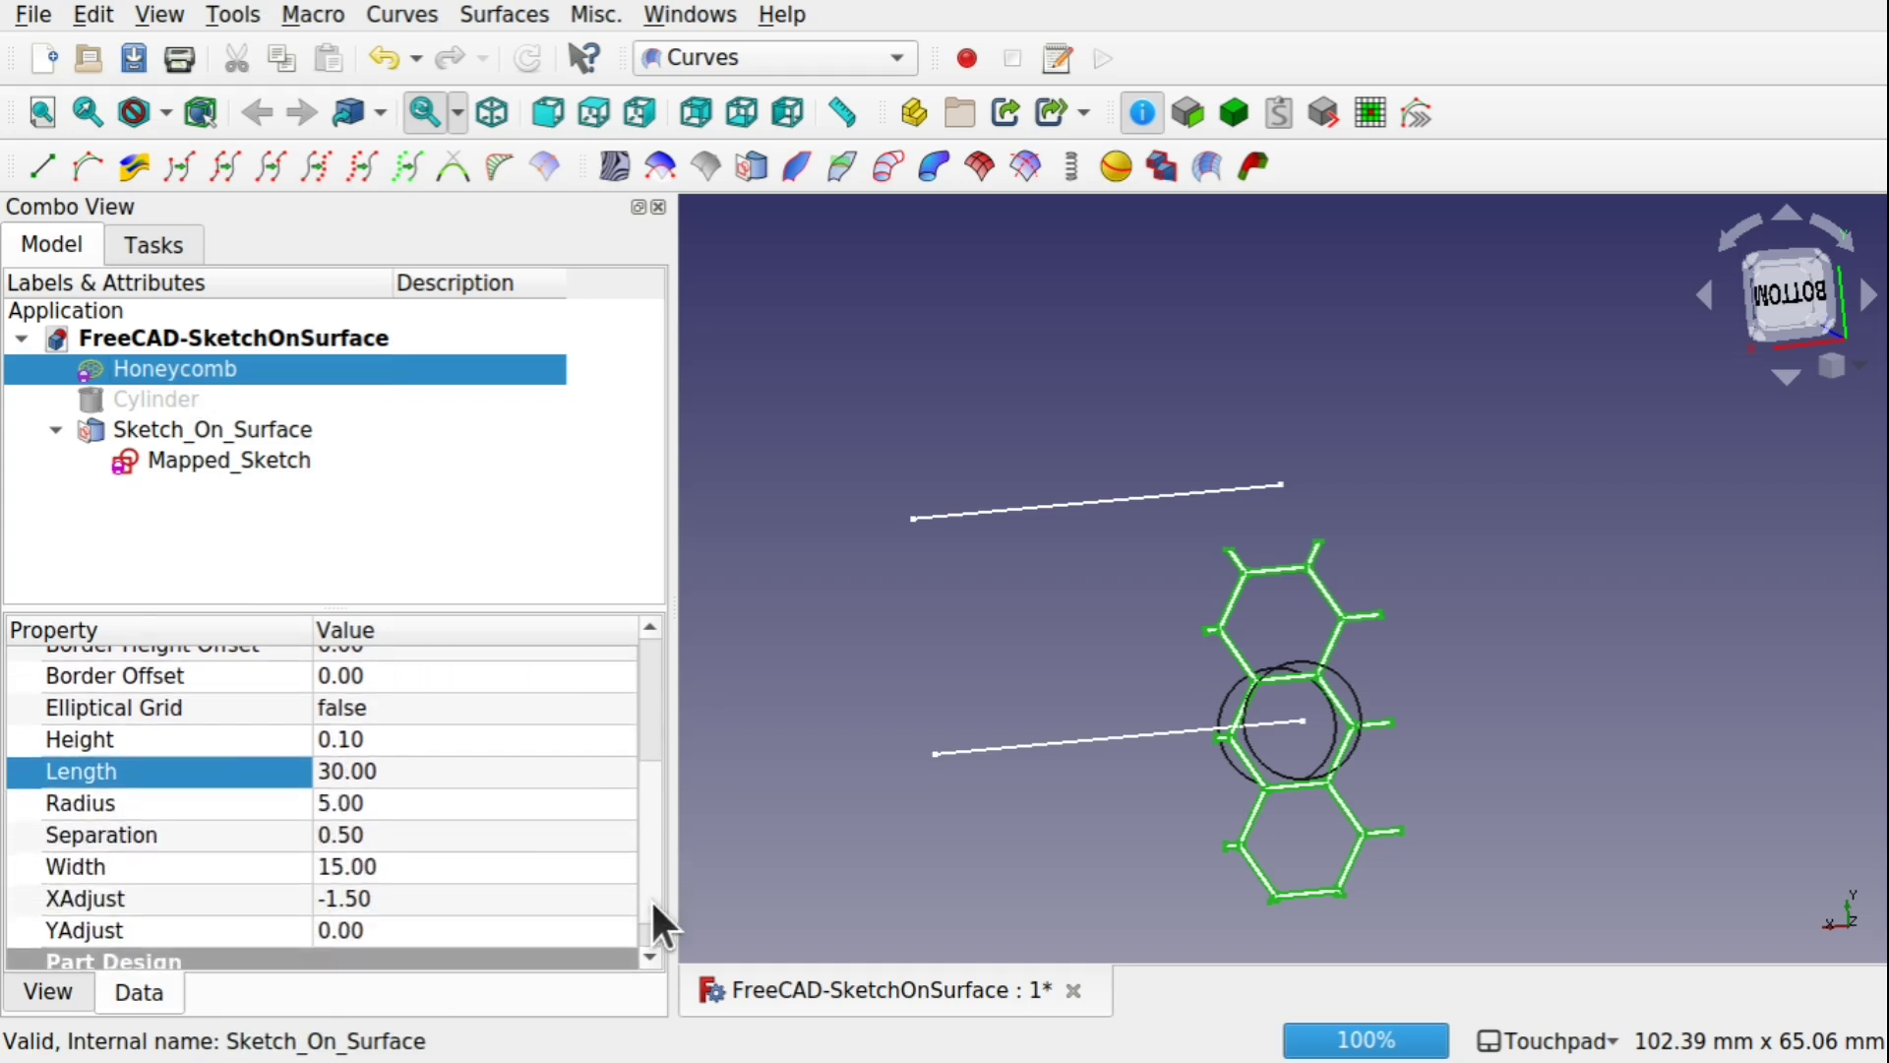
pyautogui.click(484, 866)
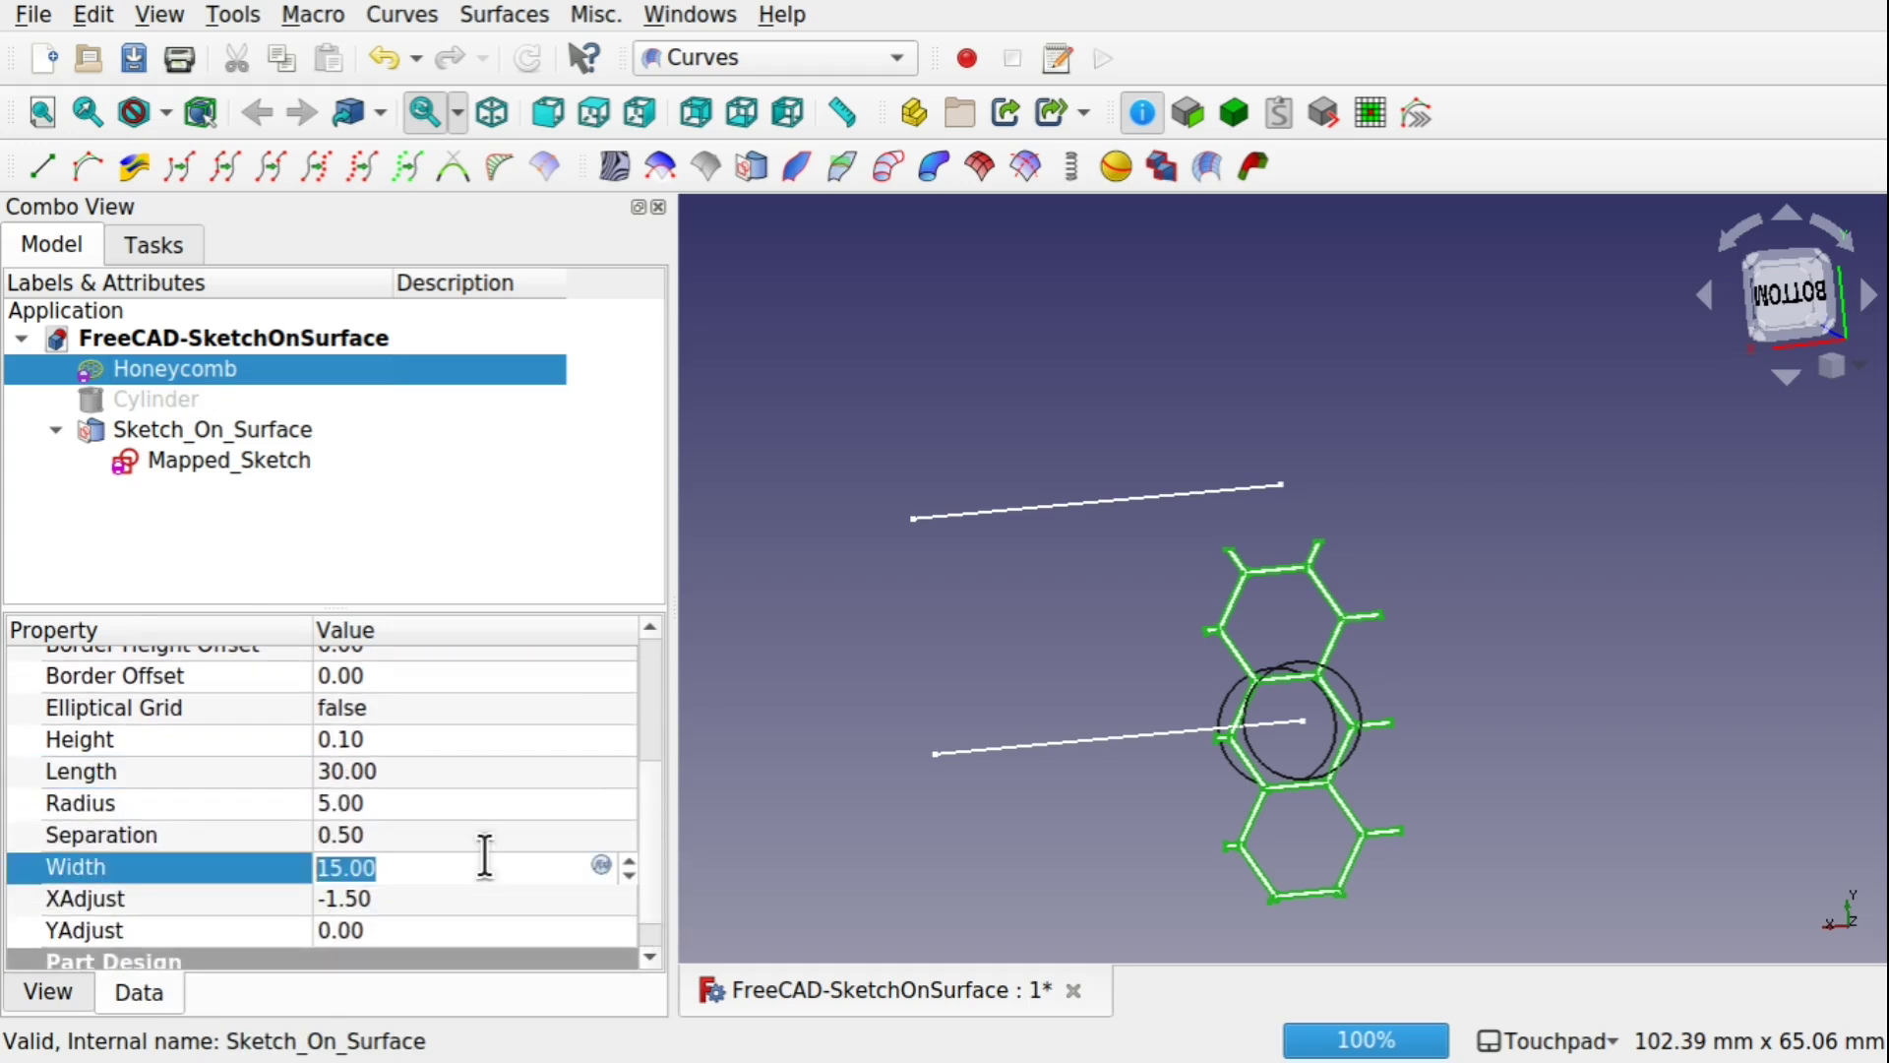
pyautogui.write('31.50')
pyautogui.press('Return')
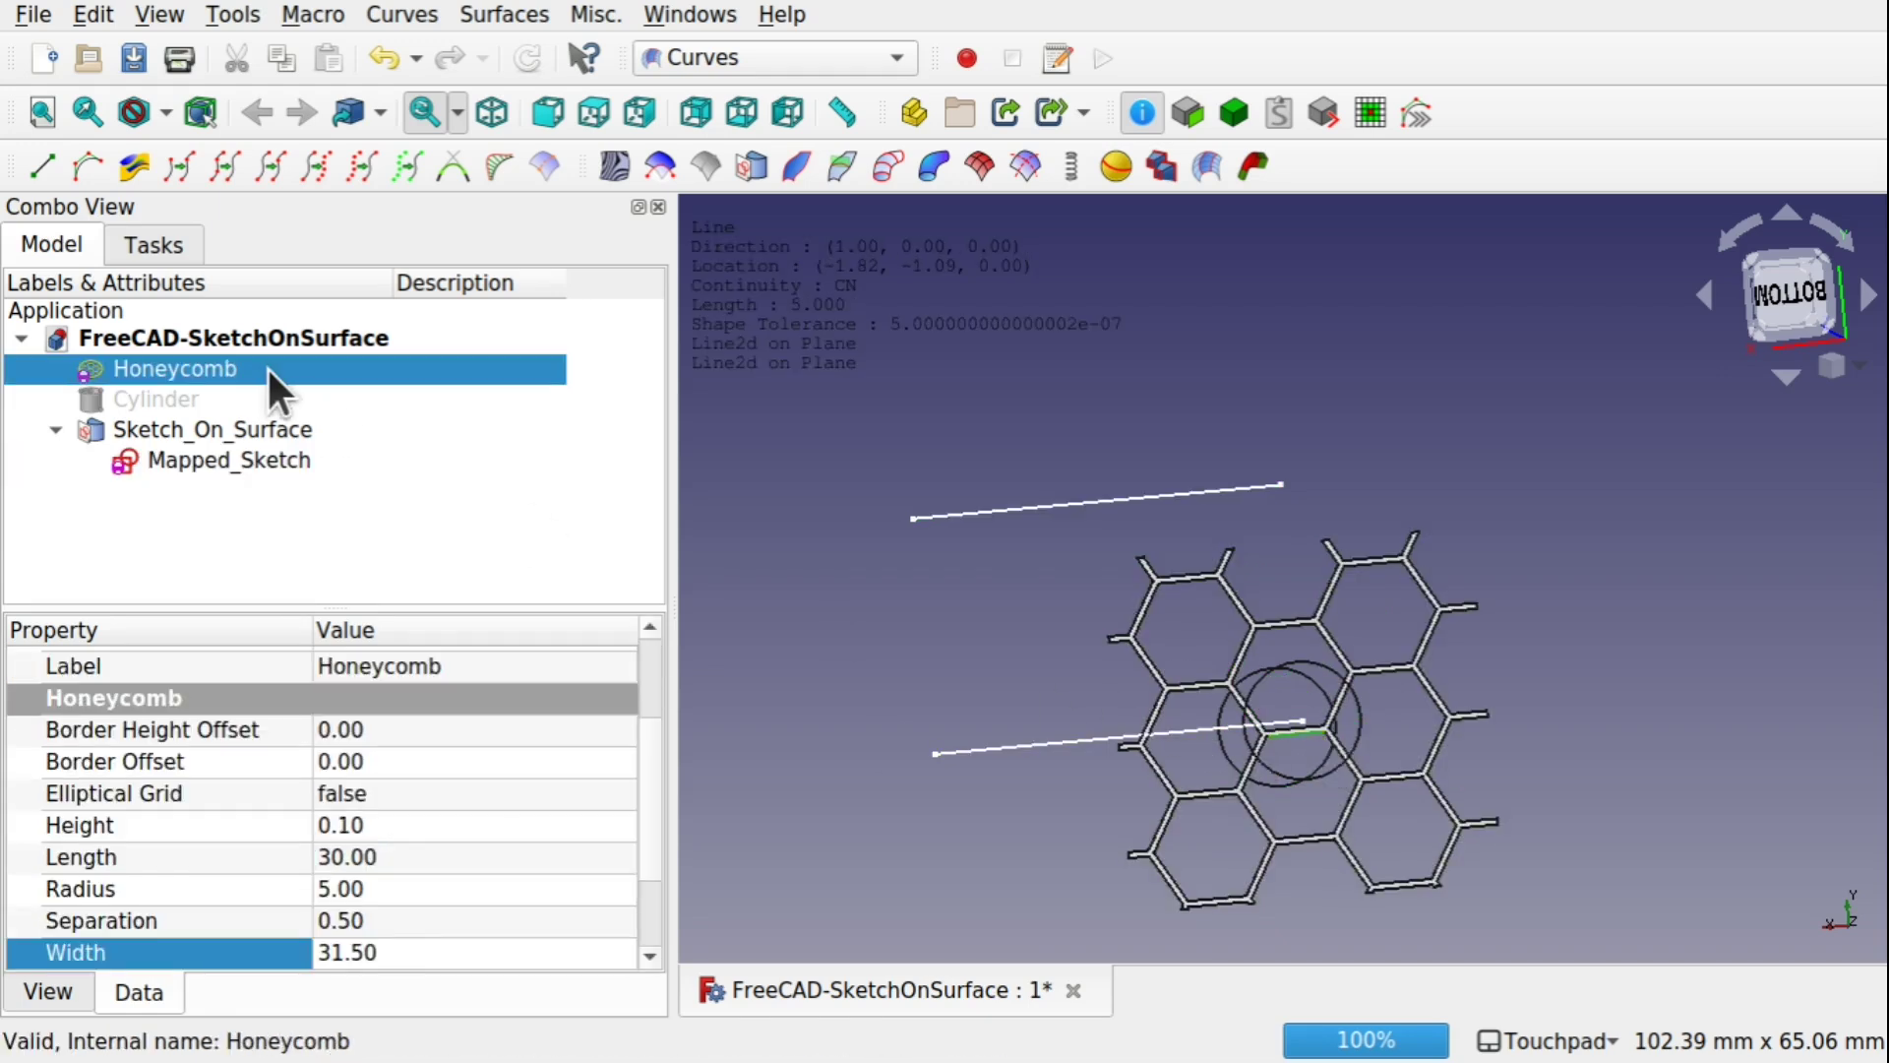
pyautogui.moveTo(646, 890); pyautogui.dragTo(642, 787)
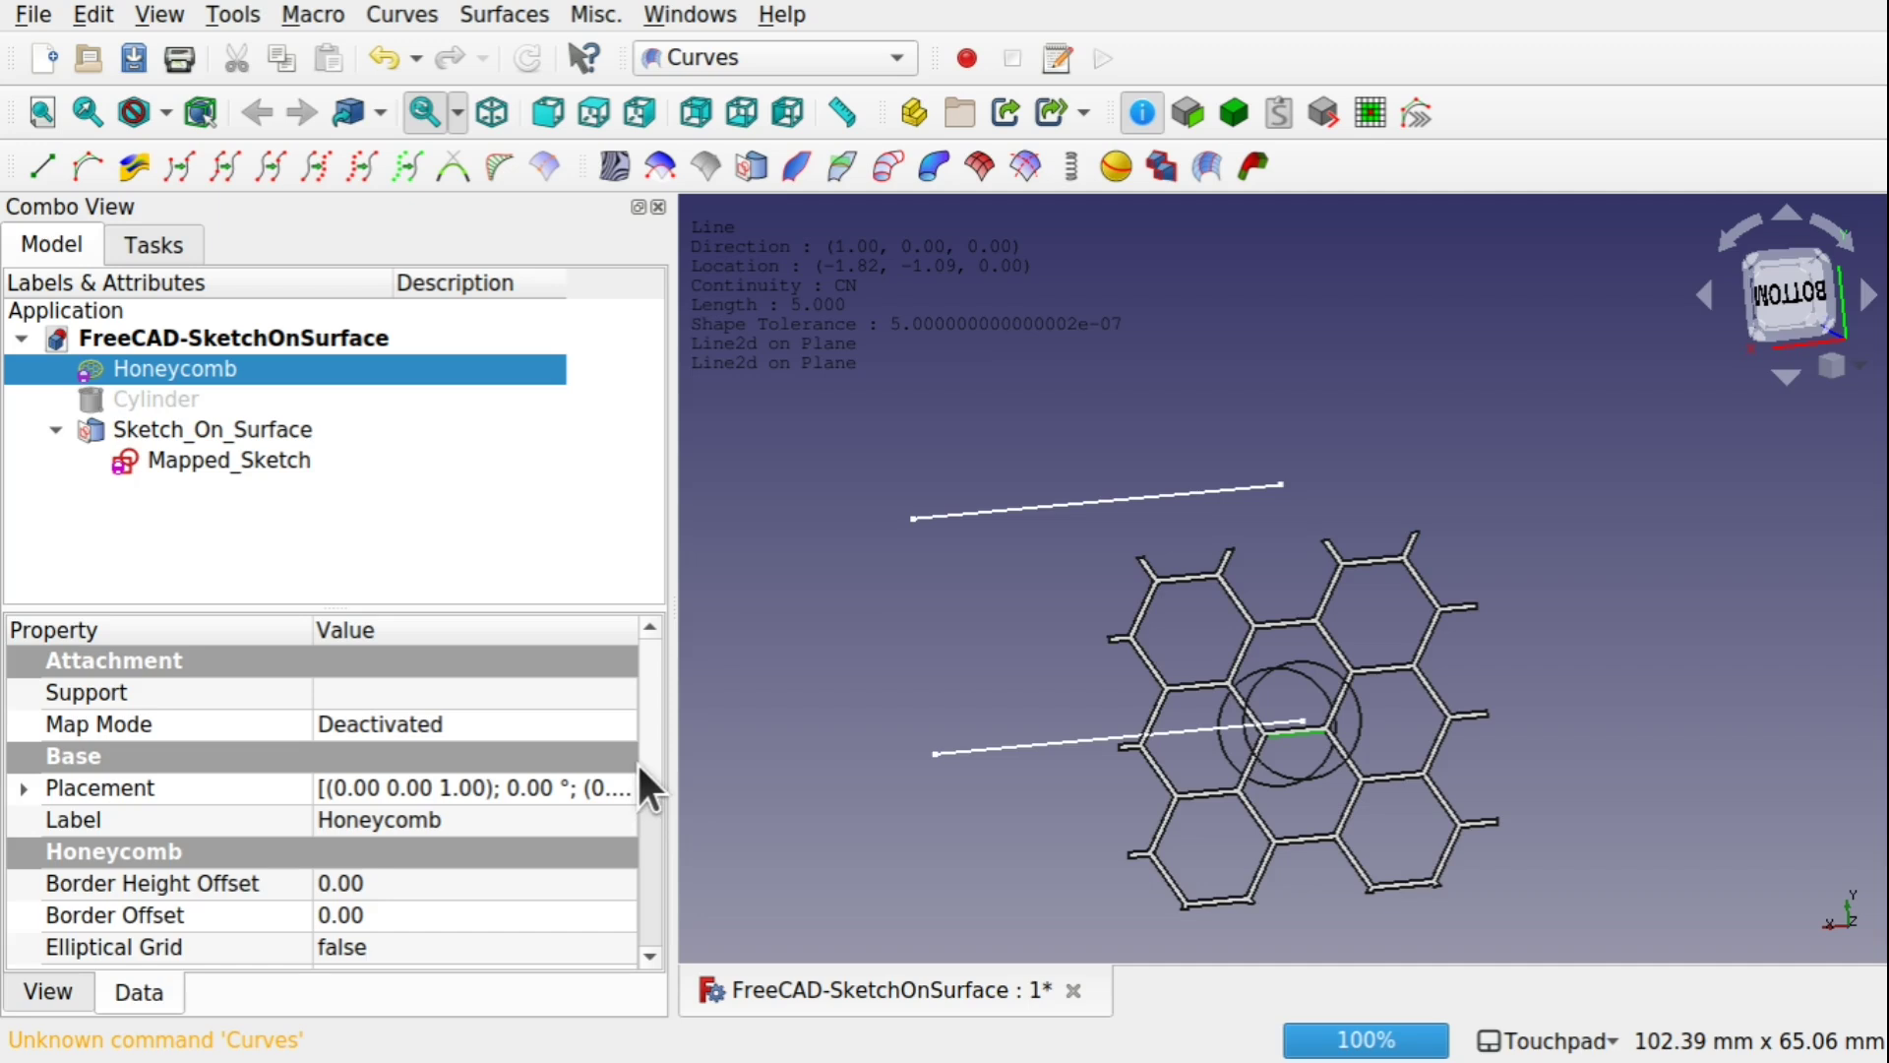
pyautogui.click(22, 787)
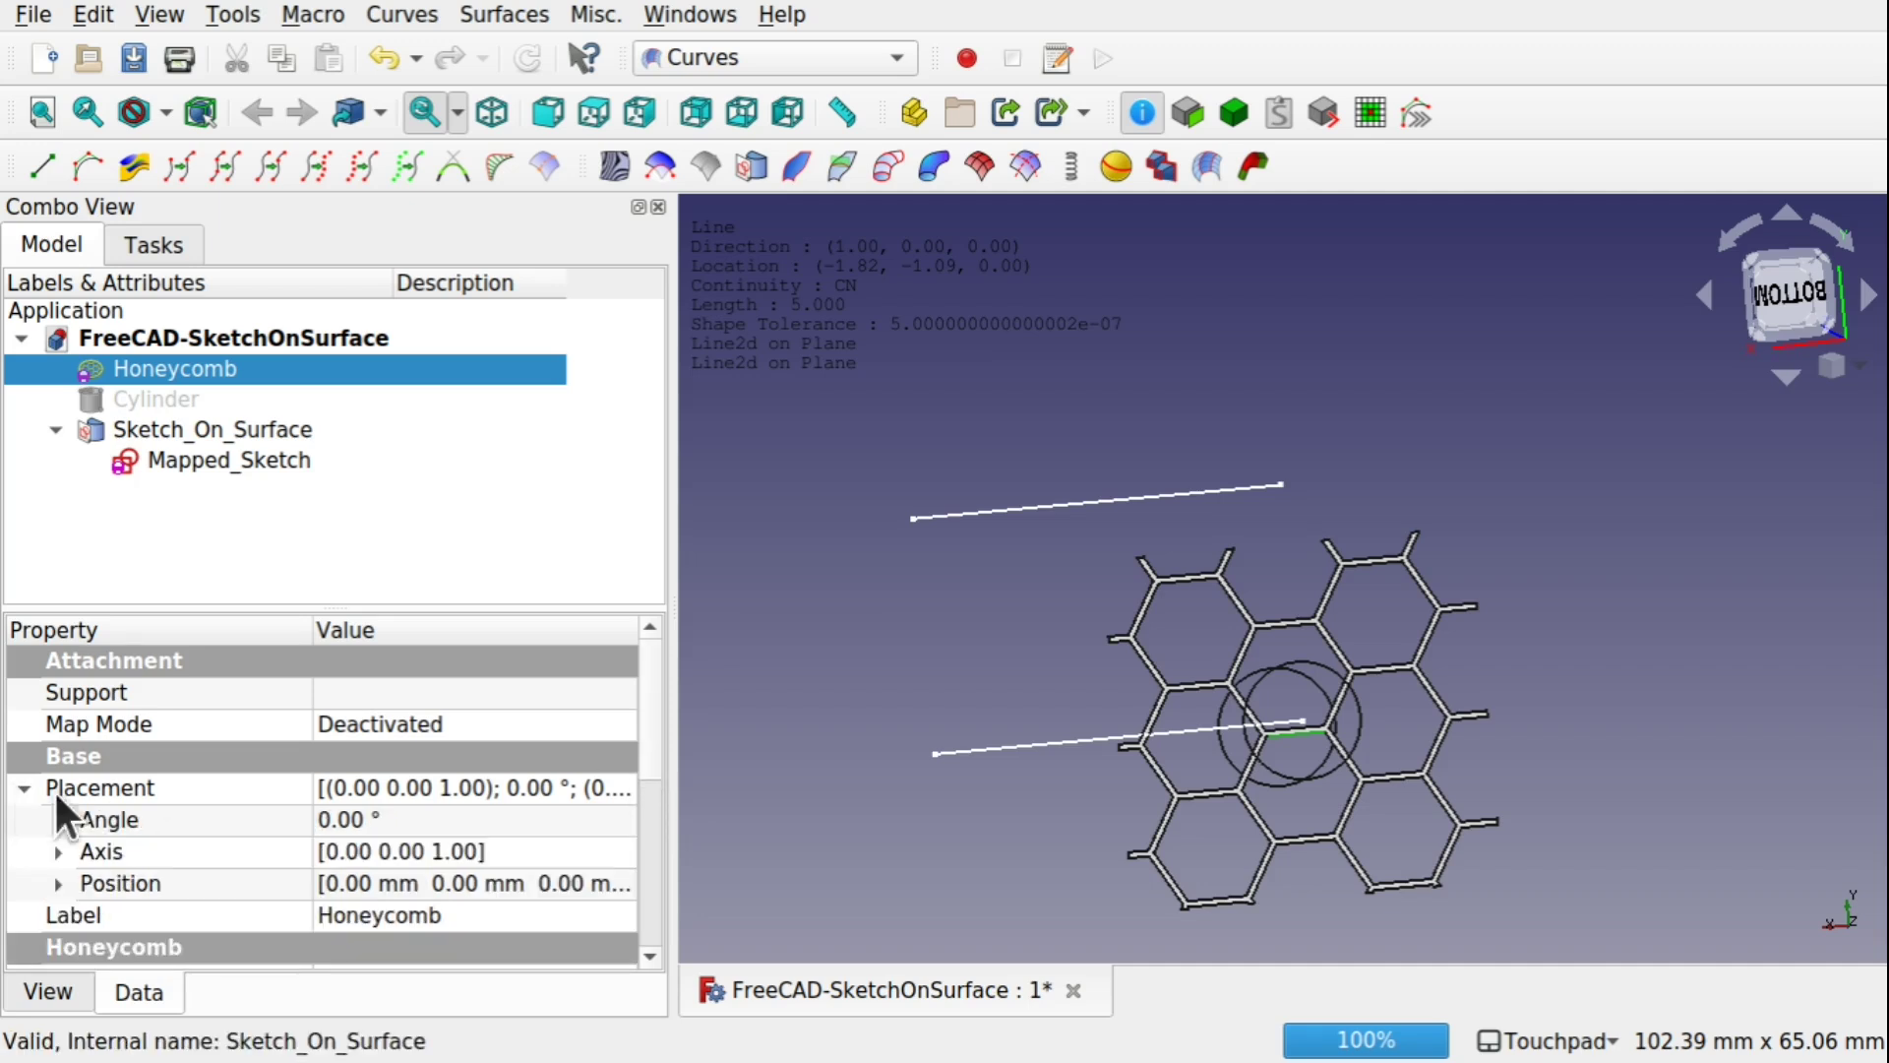
pyautogui.click(22, 787)
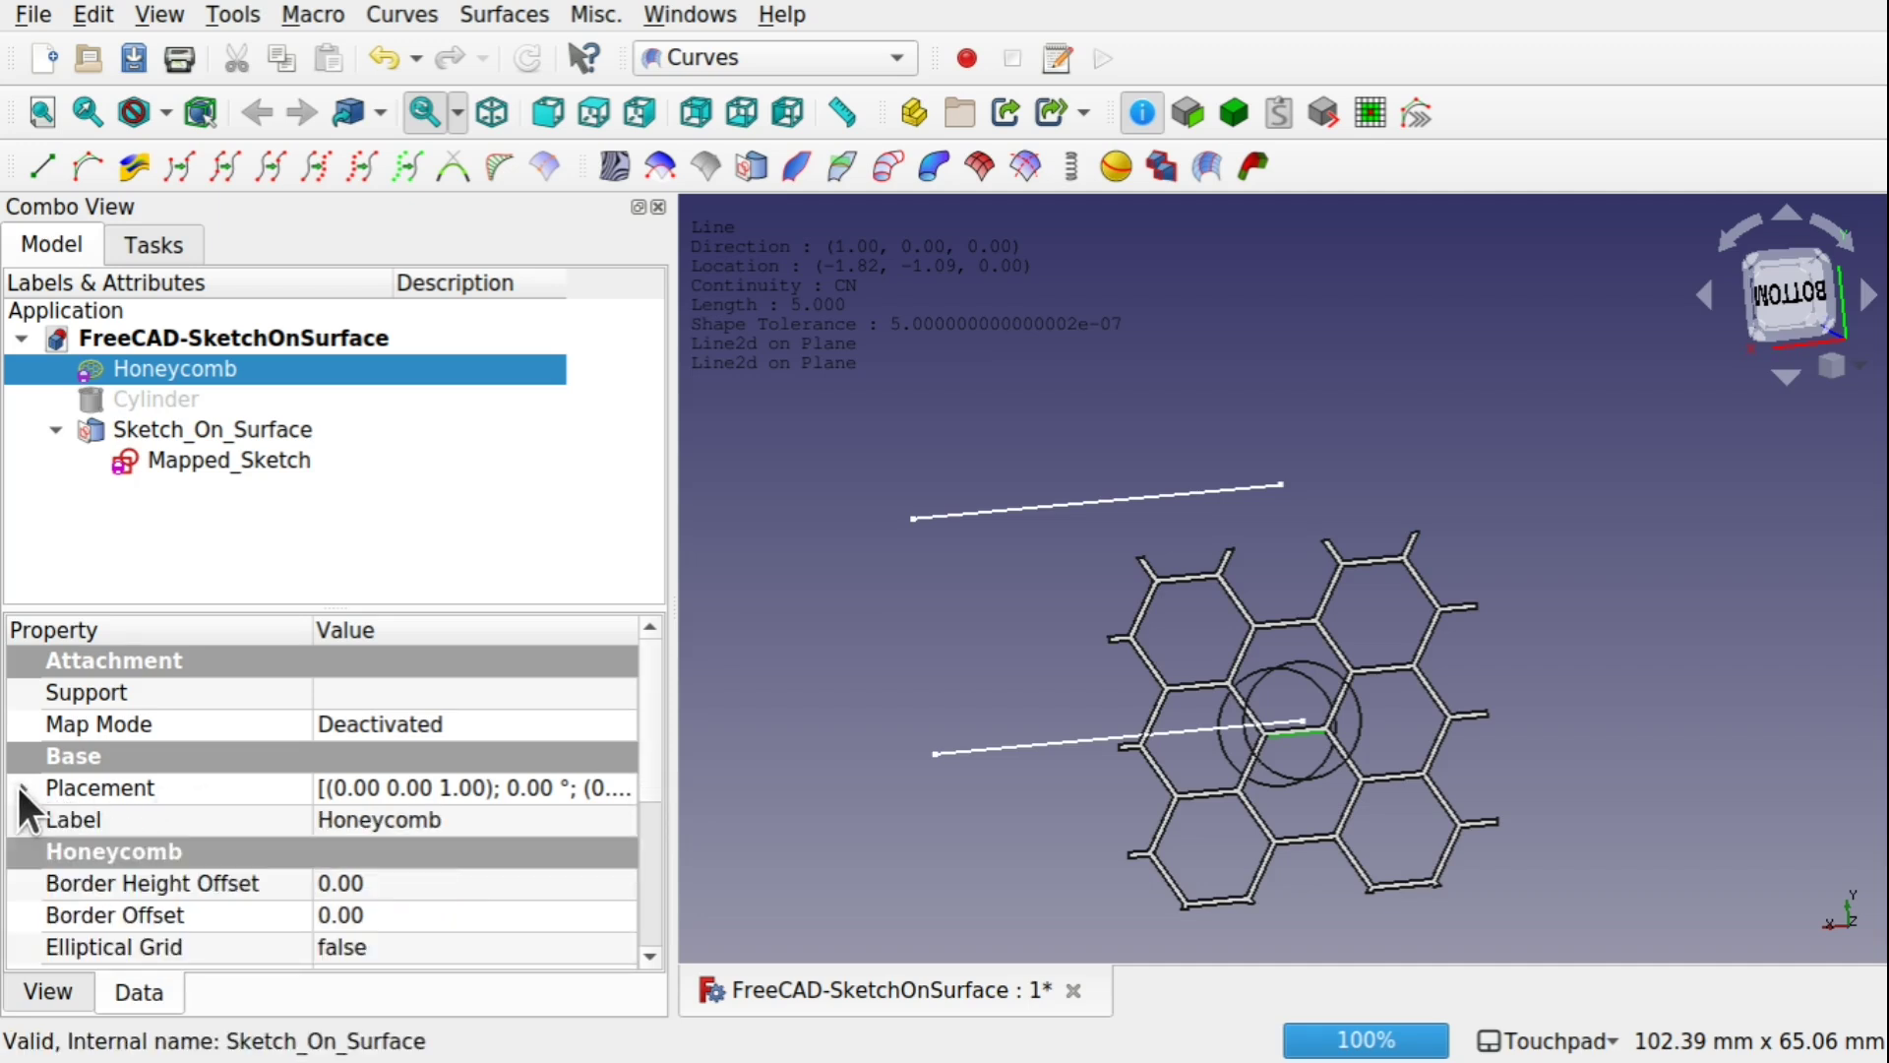
# Step: Set the Honeycomb's placement position to x 16 mm and y 5 mm
pyautogui.click(22, 787)
pyautogui.click(57, 883)
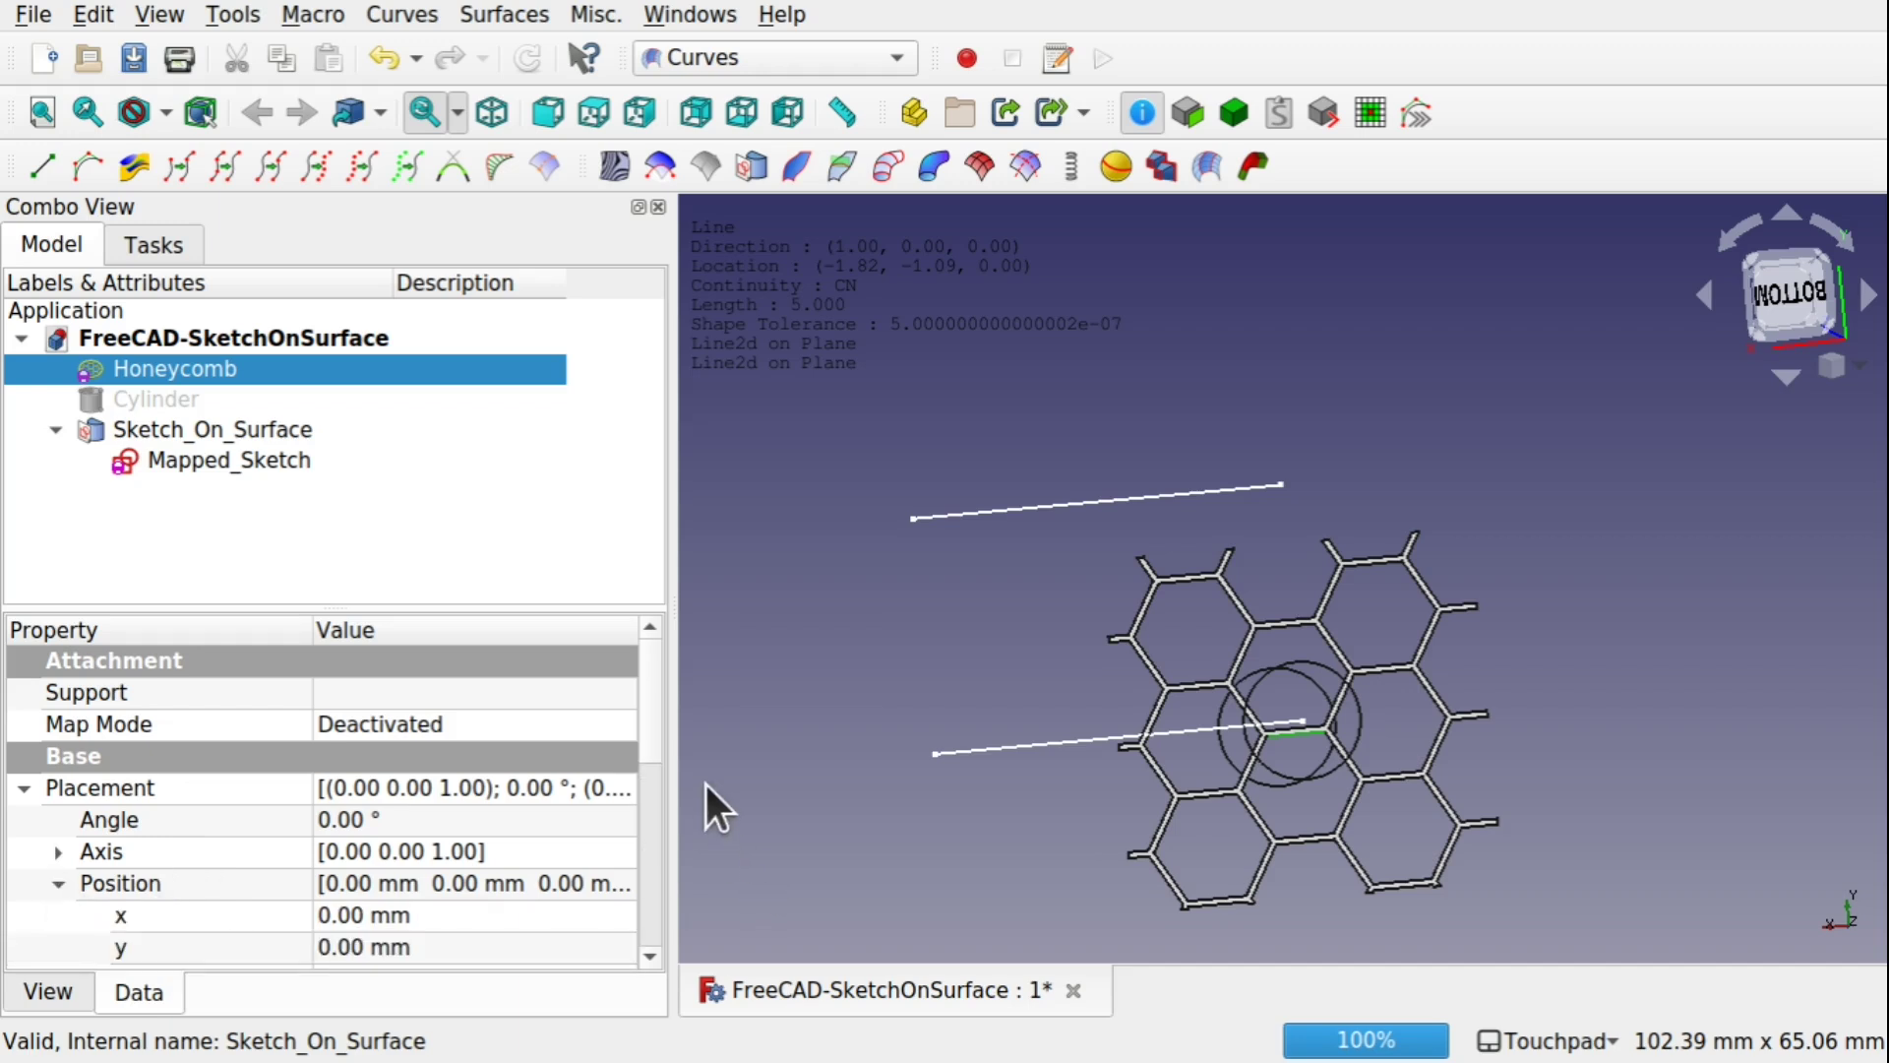
pyautogui.scroll(-3, 643, 807)
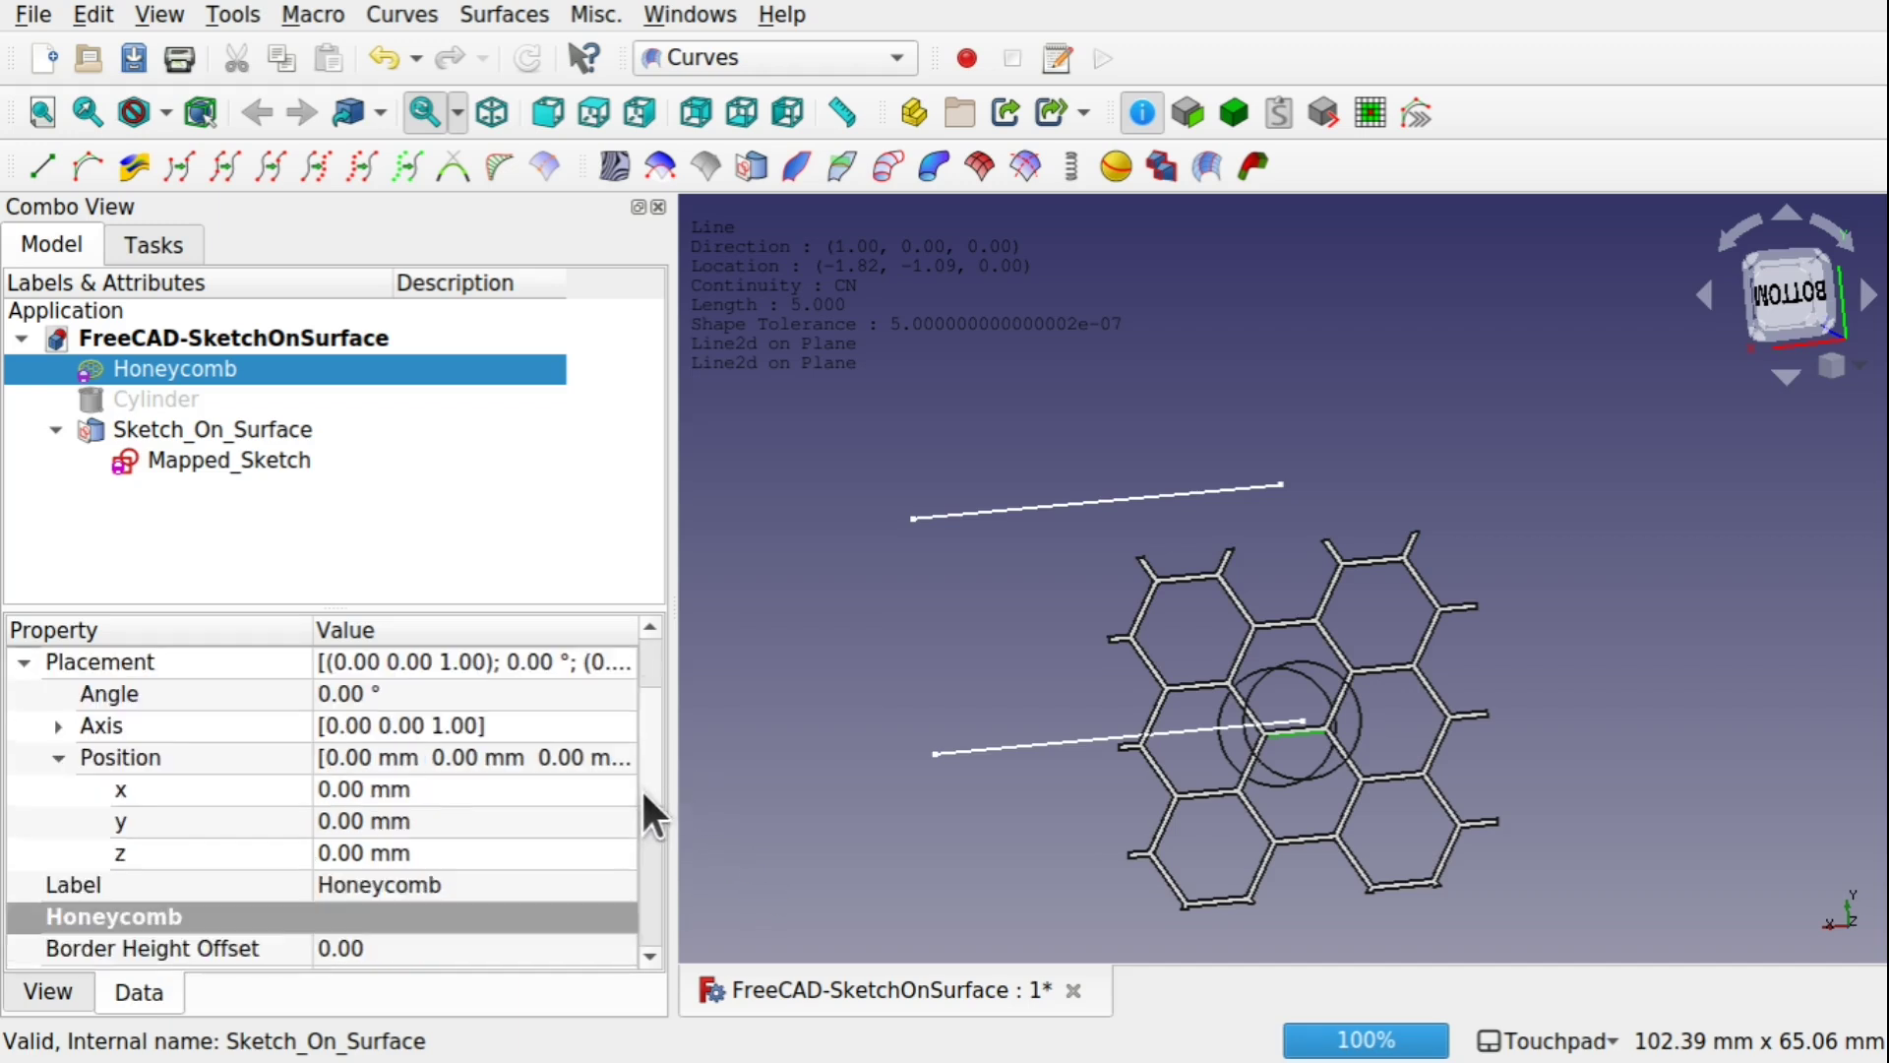
pyautogui.click(439, 738)
pyautogui.click(439, 738)
pyautogui.scroll(8, 437, 734)
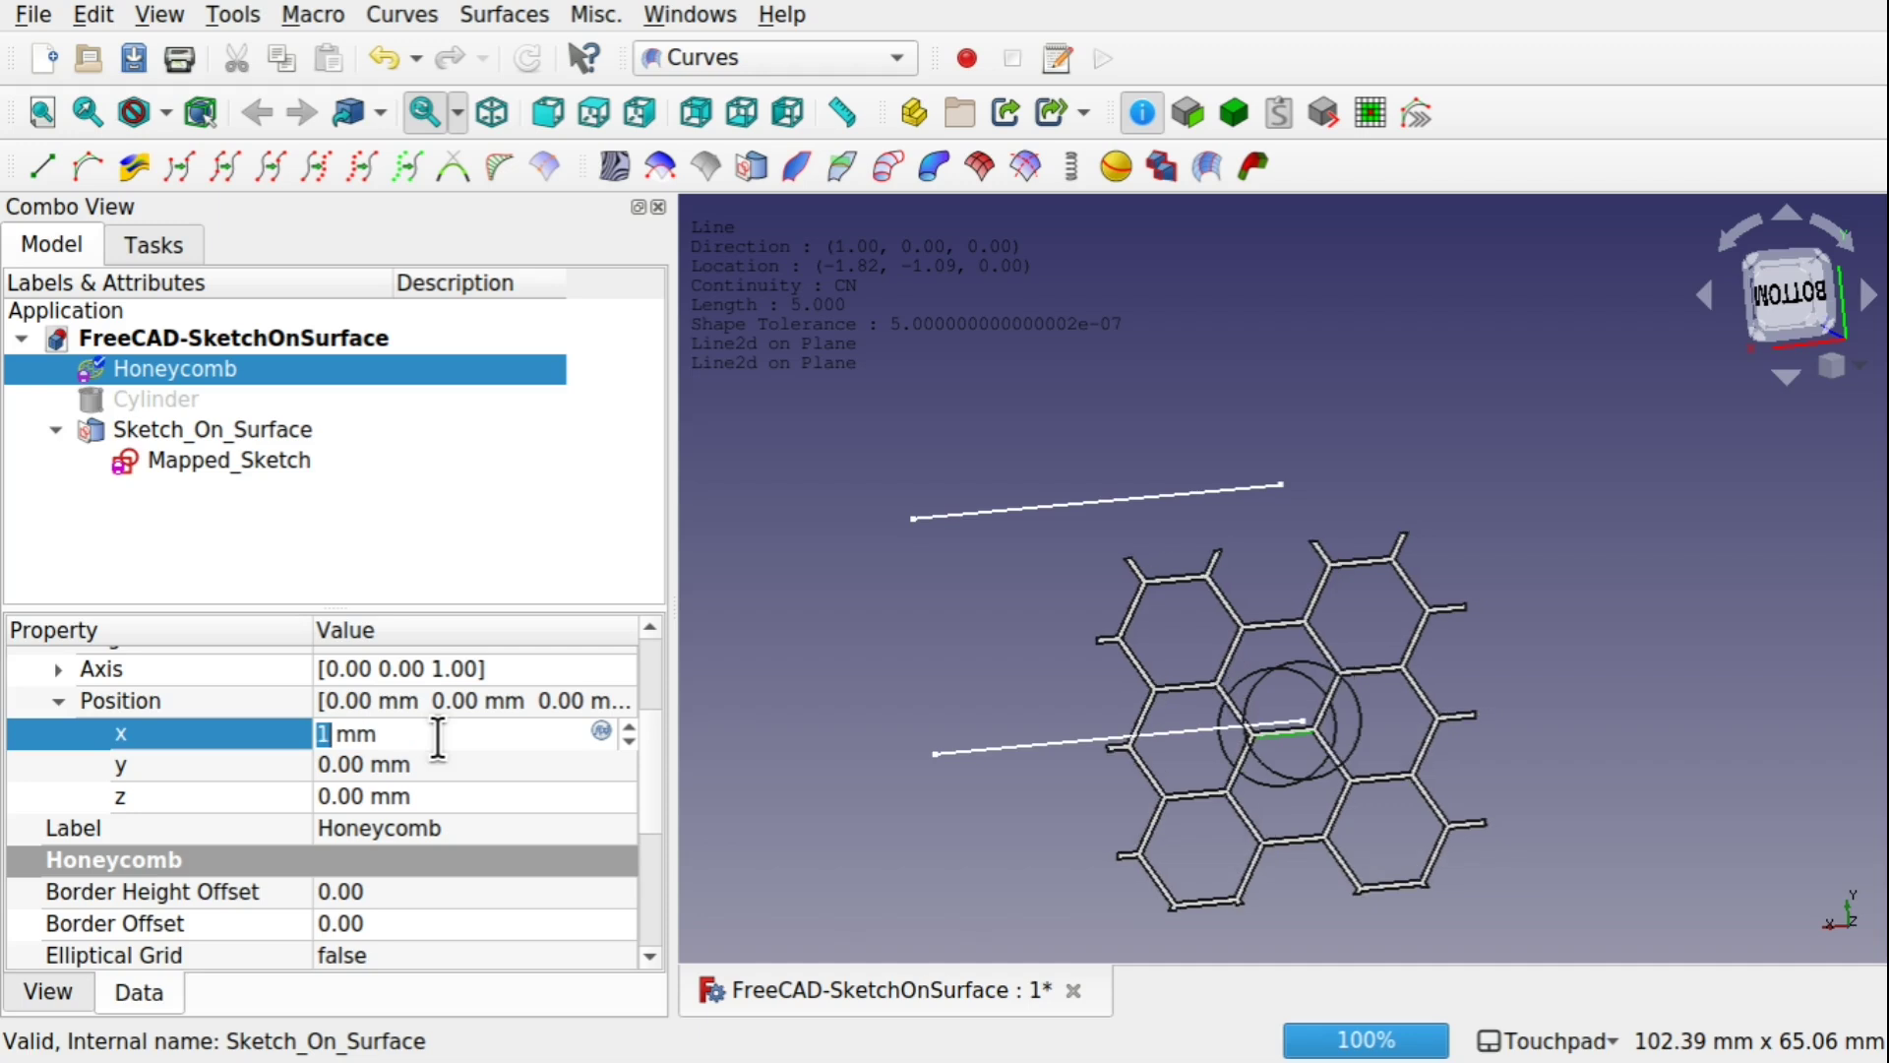
pyautogui.scroll(8, 439, 734)
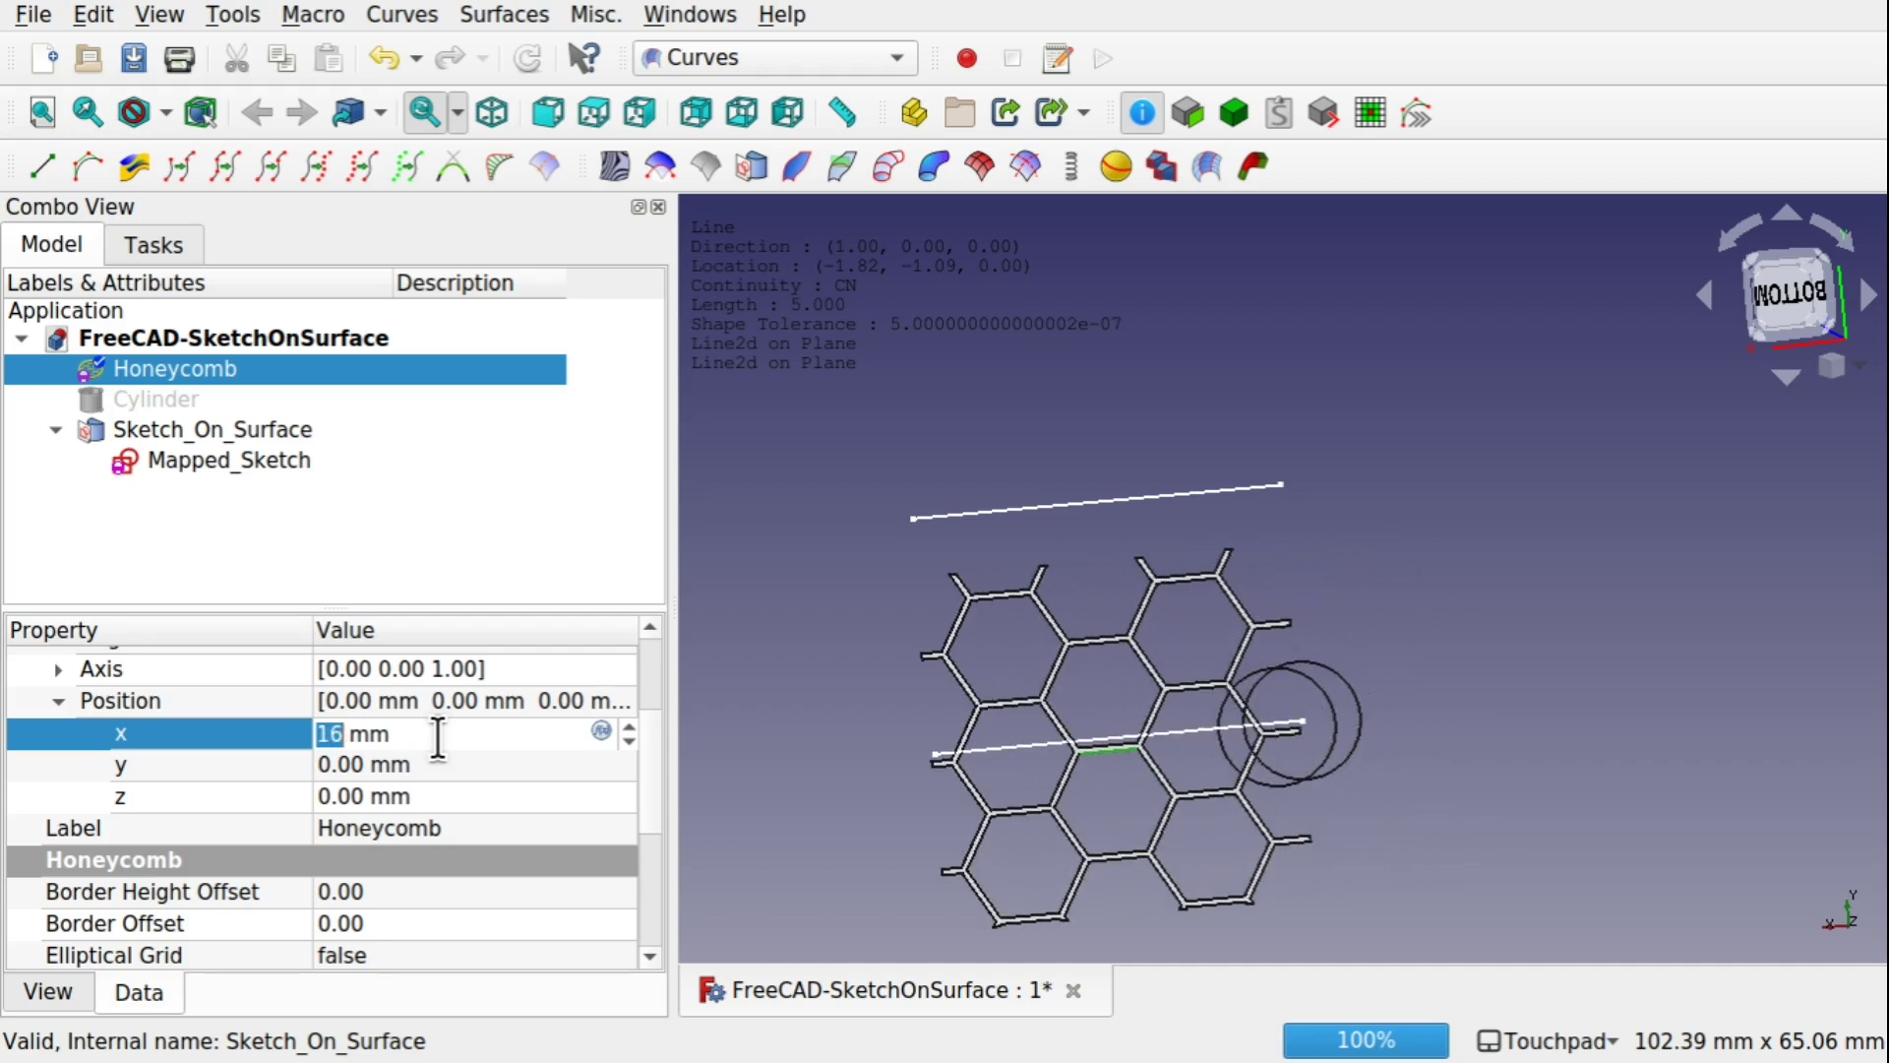
pyautogui.click(435, 767)
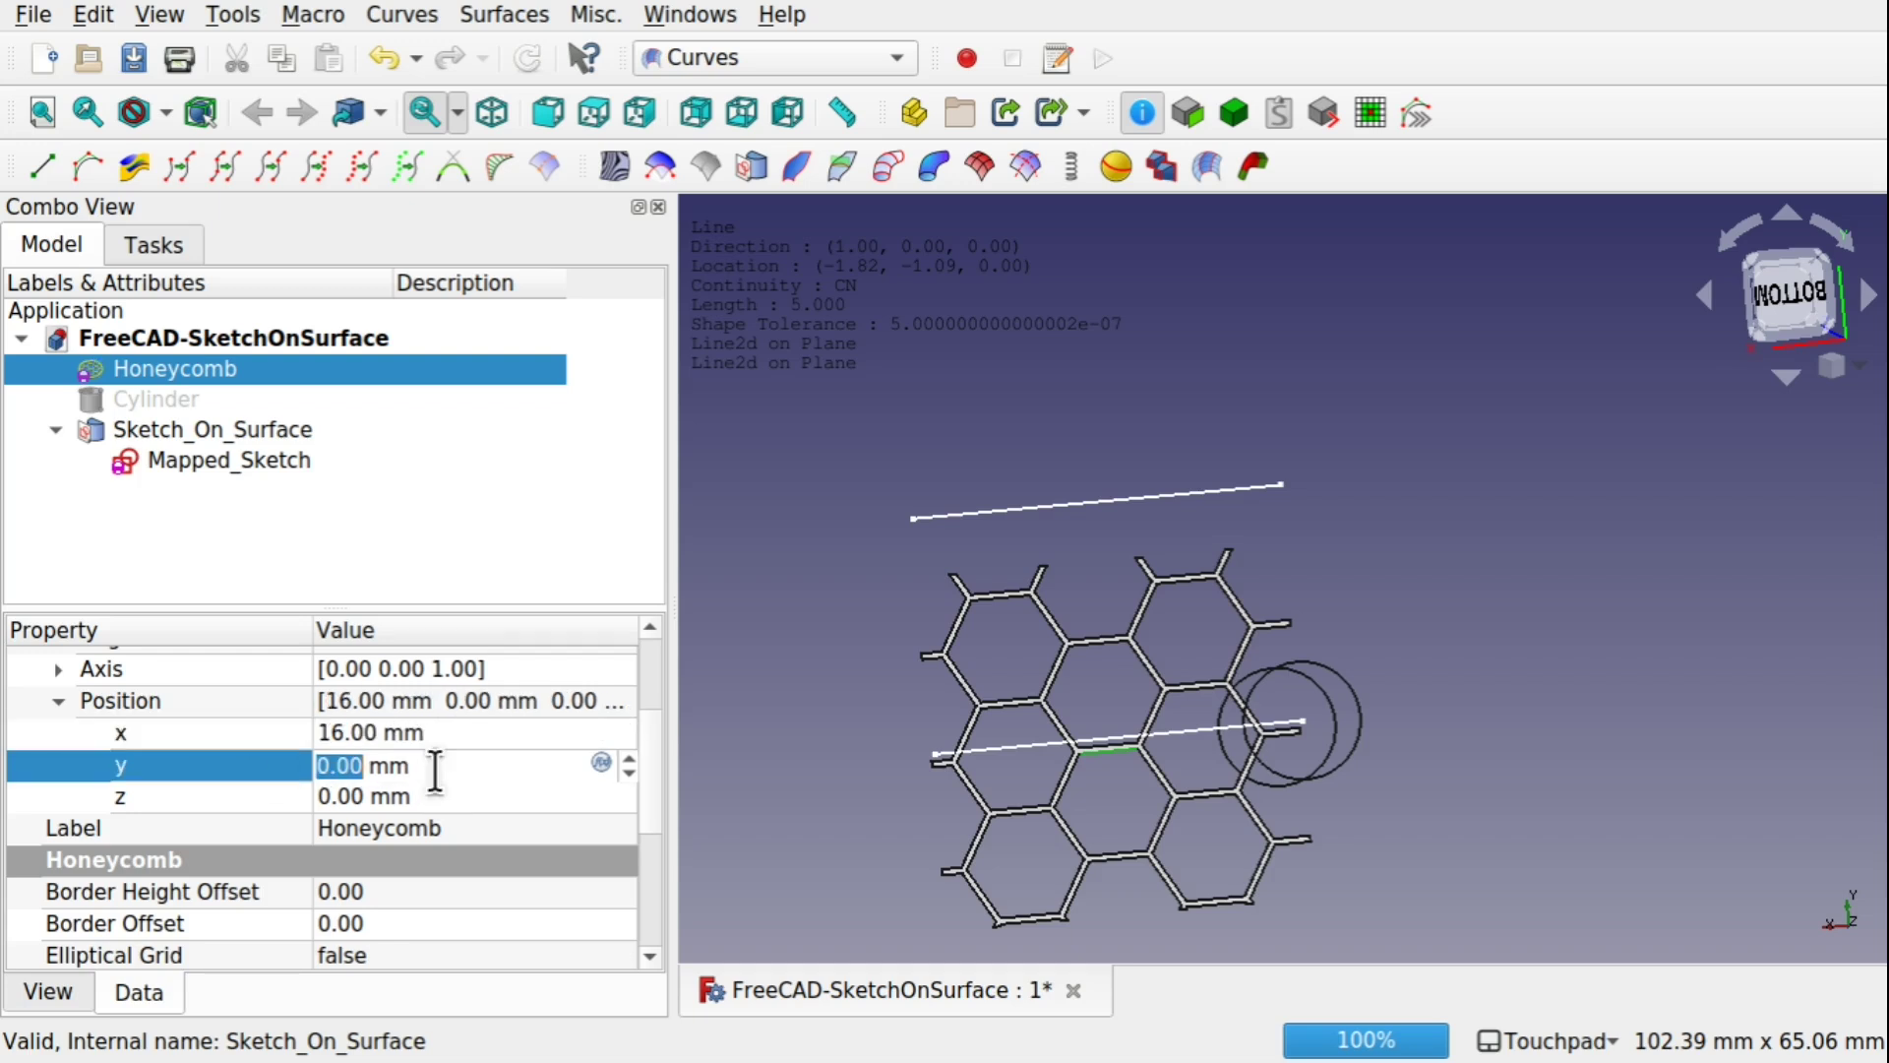
pyautogui.scroll(5, 435, 767)
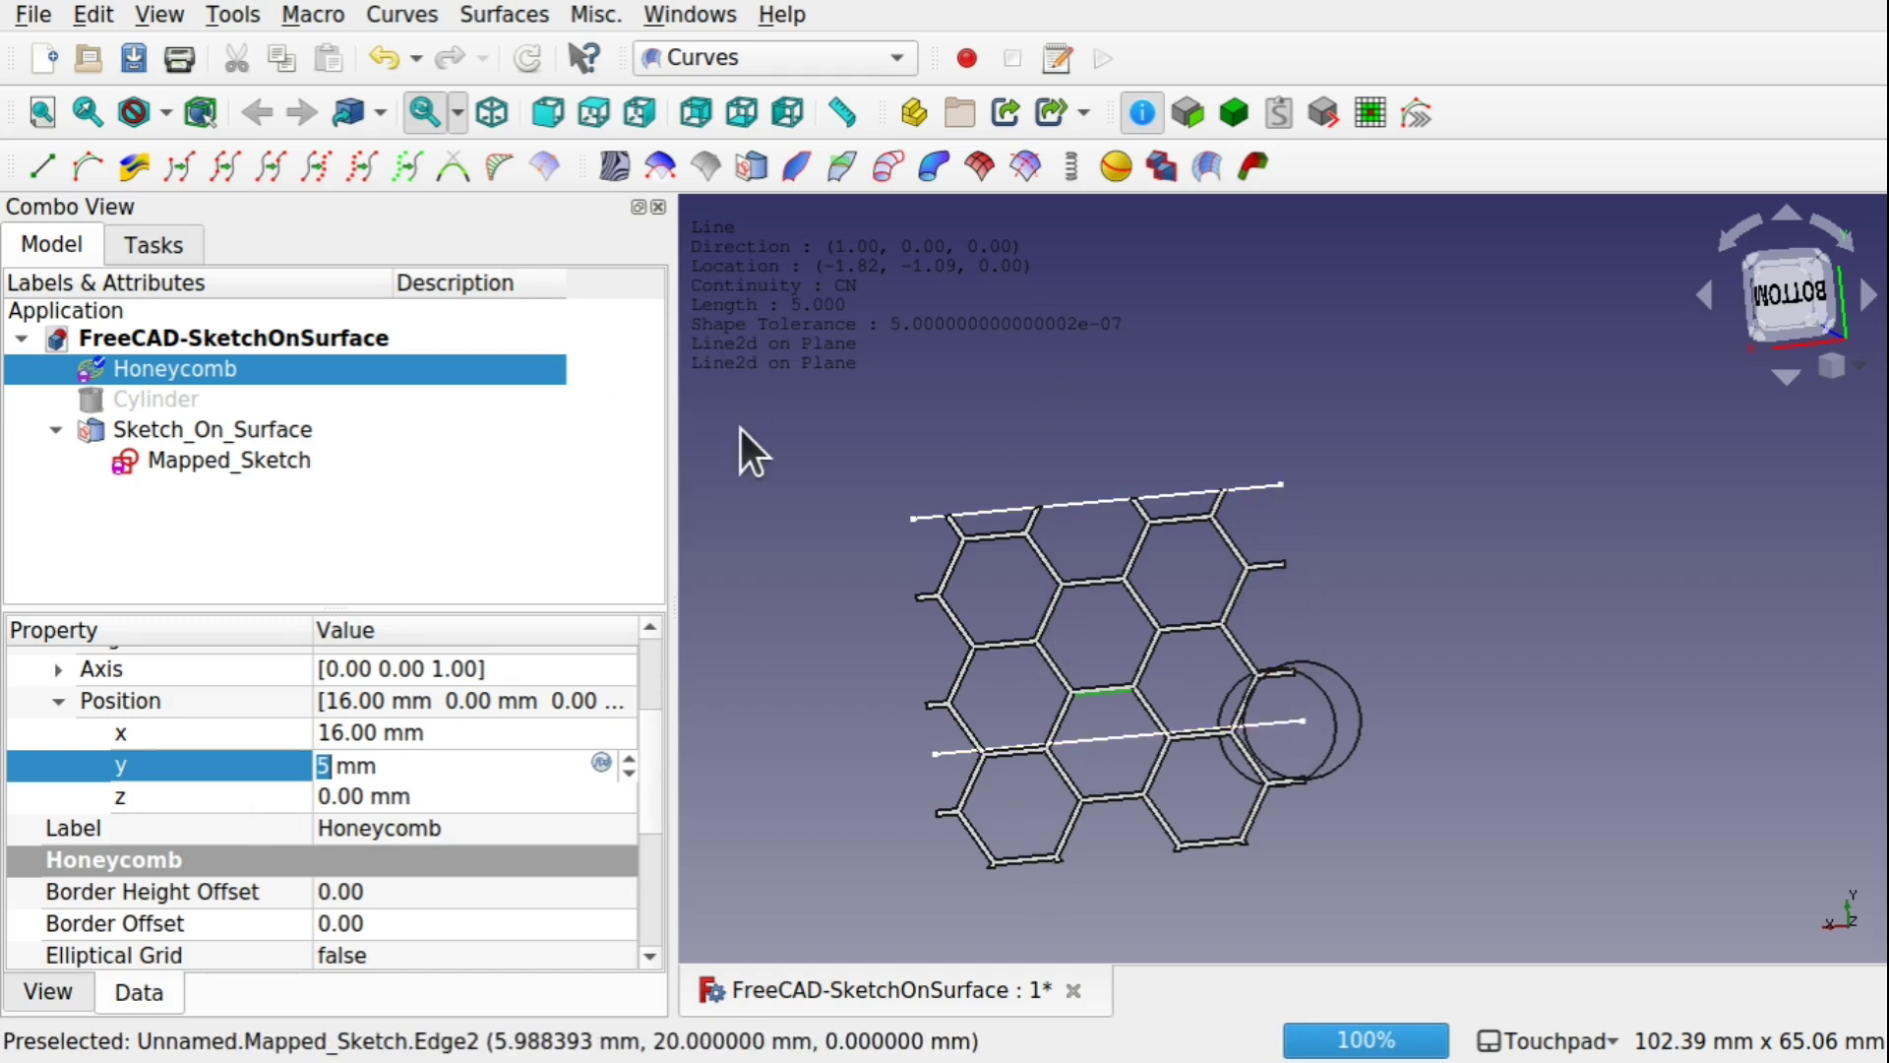
# Step: Check the Cylinder's height and set the Honeycomb's Length to 20
pyautogui.click(156, 398)
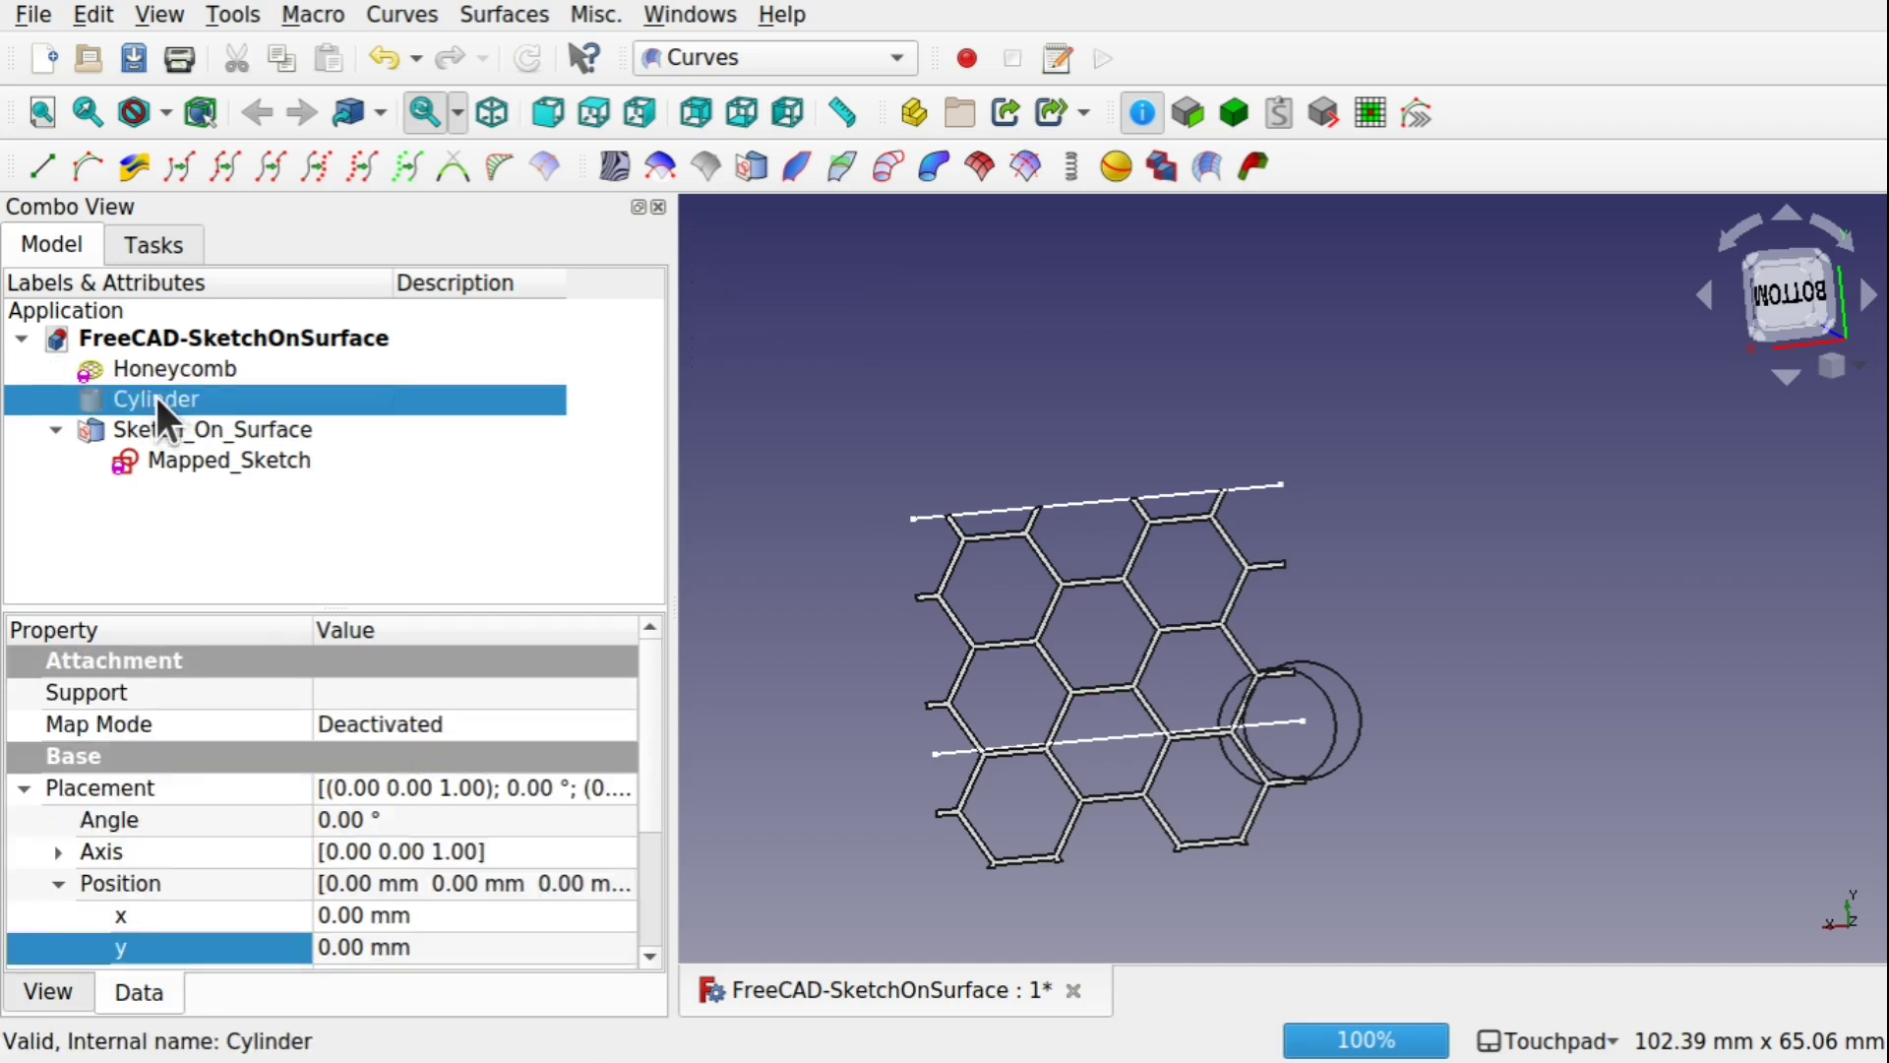
pyautogui.click(65, 989)
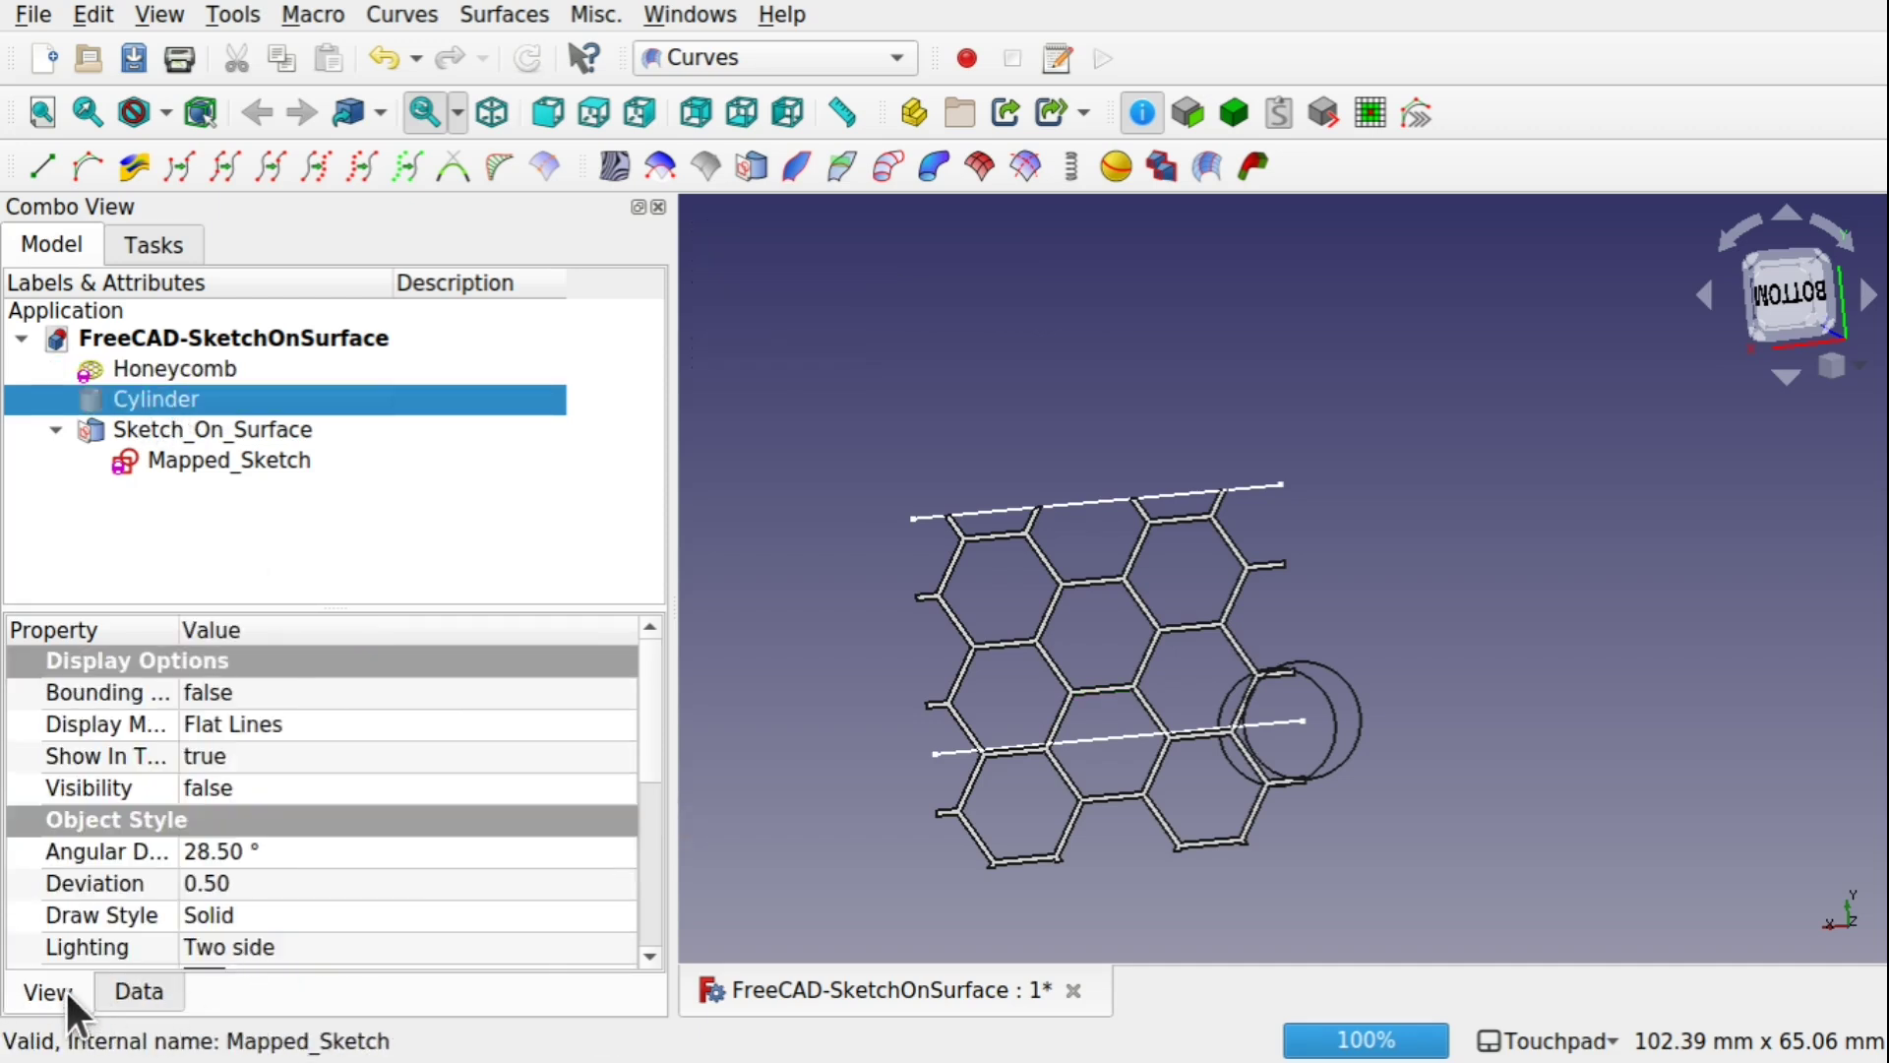
pyautogui.click(148, 989)
pyautogui.scroll(-2, 651, 767)
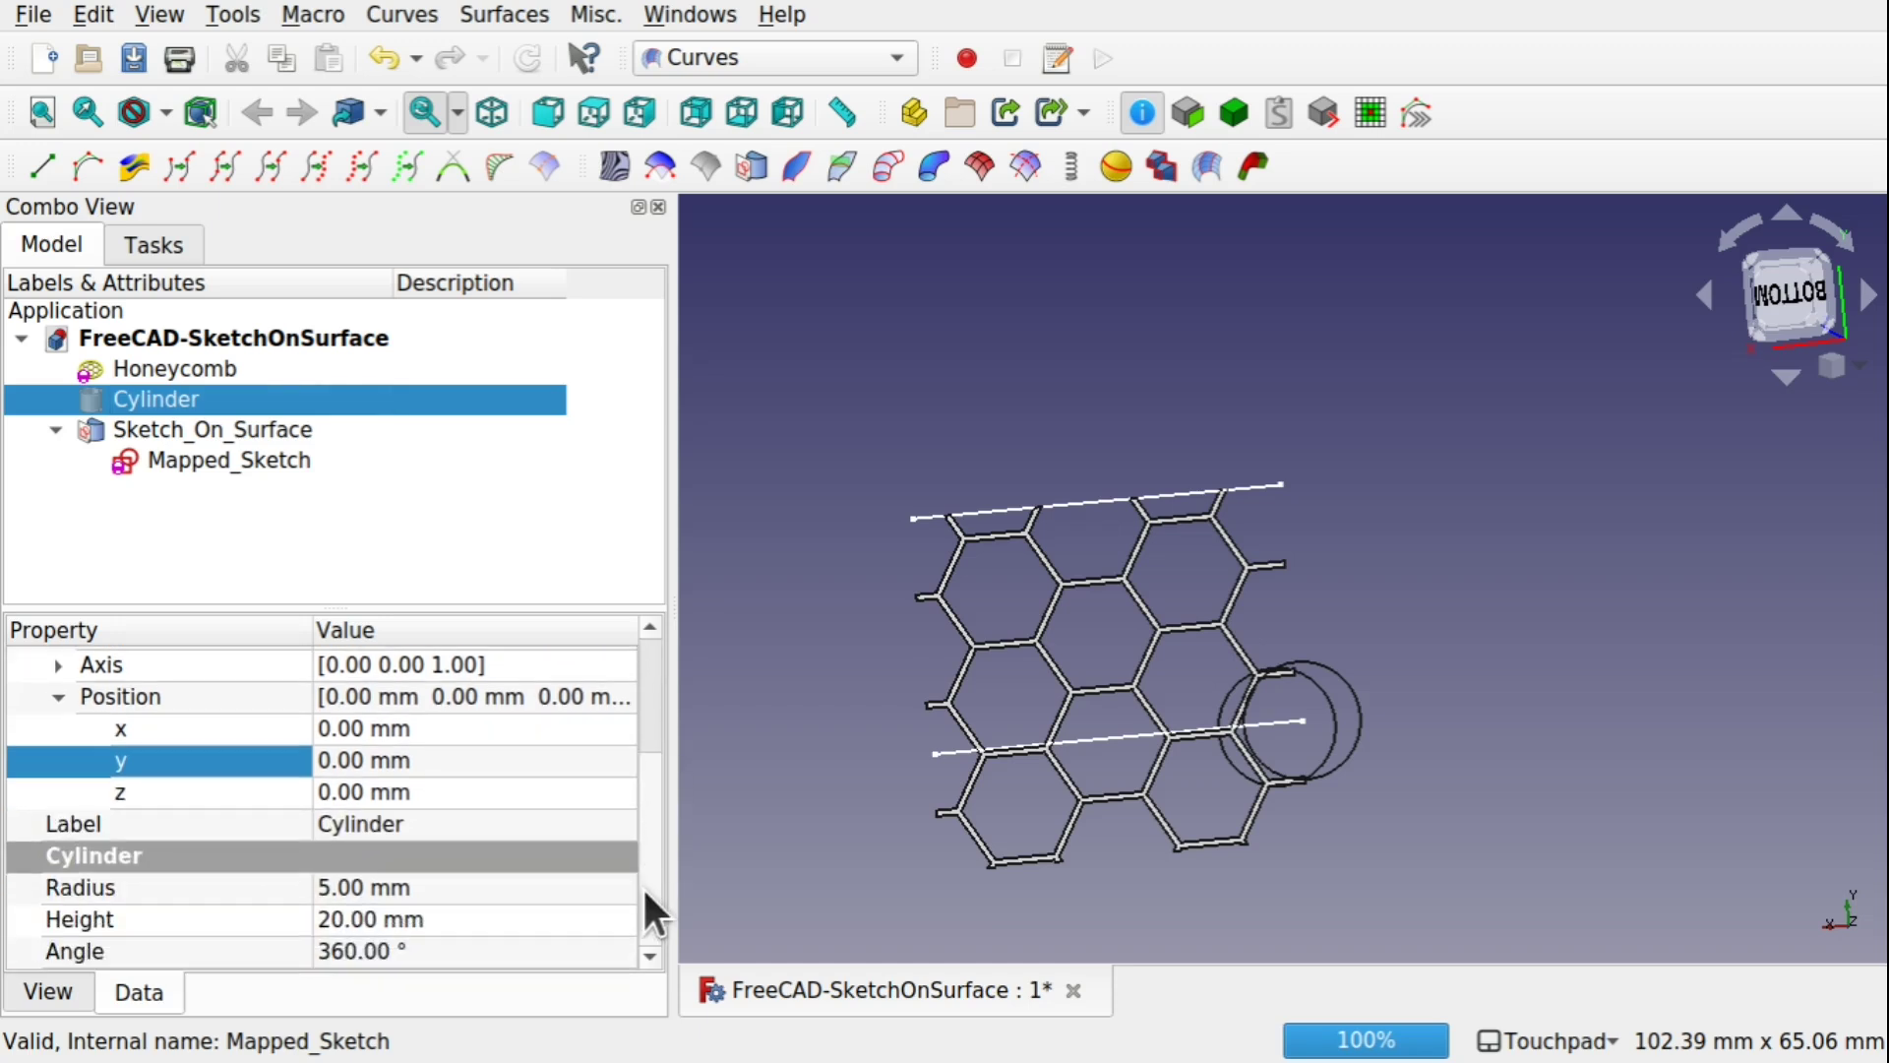
pyautogui.scroll(2, 644, 910)
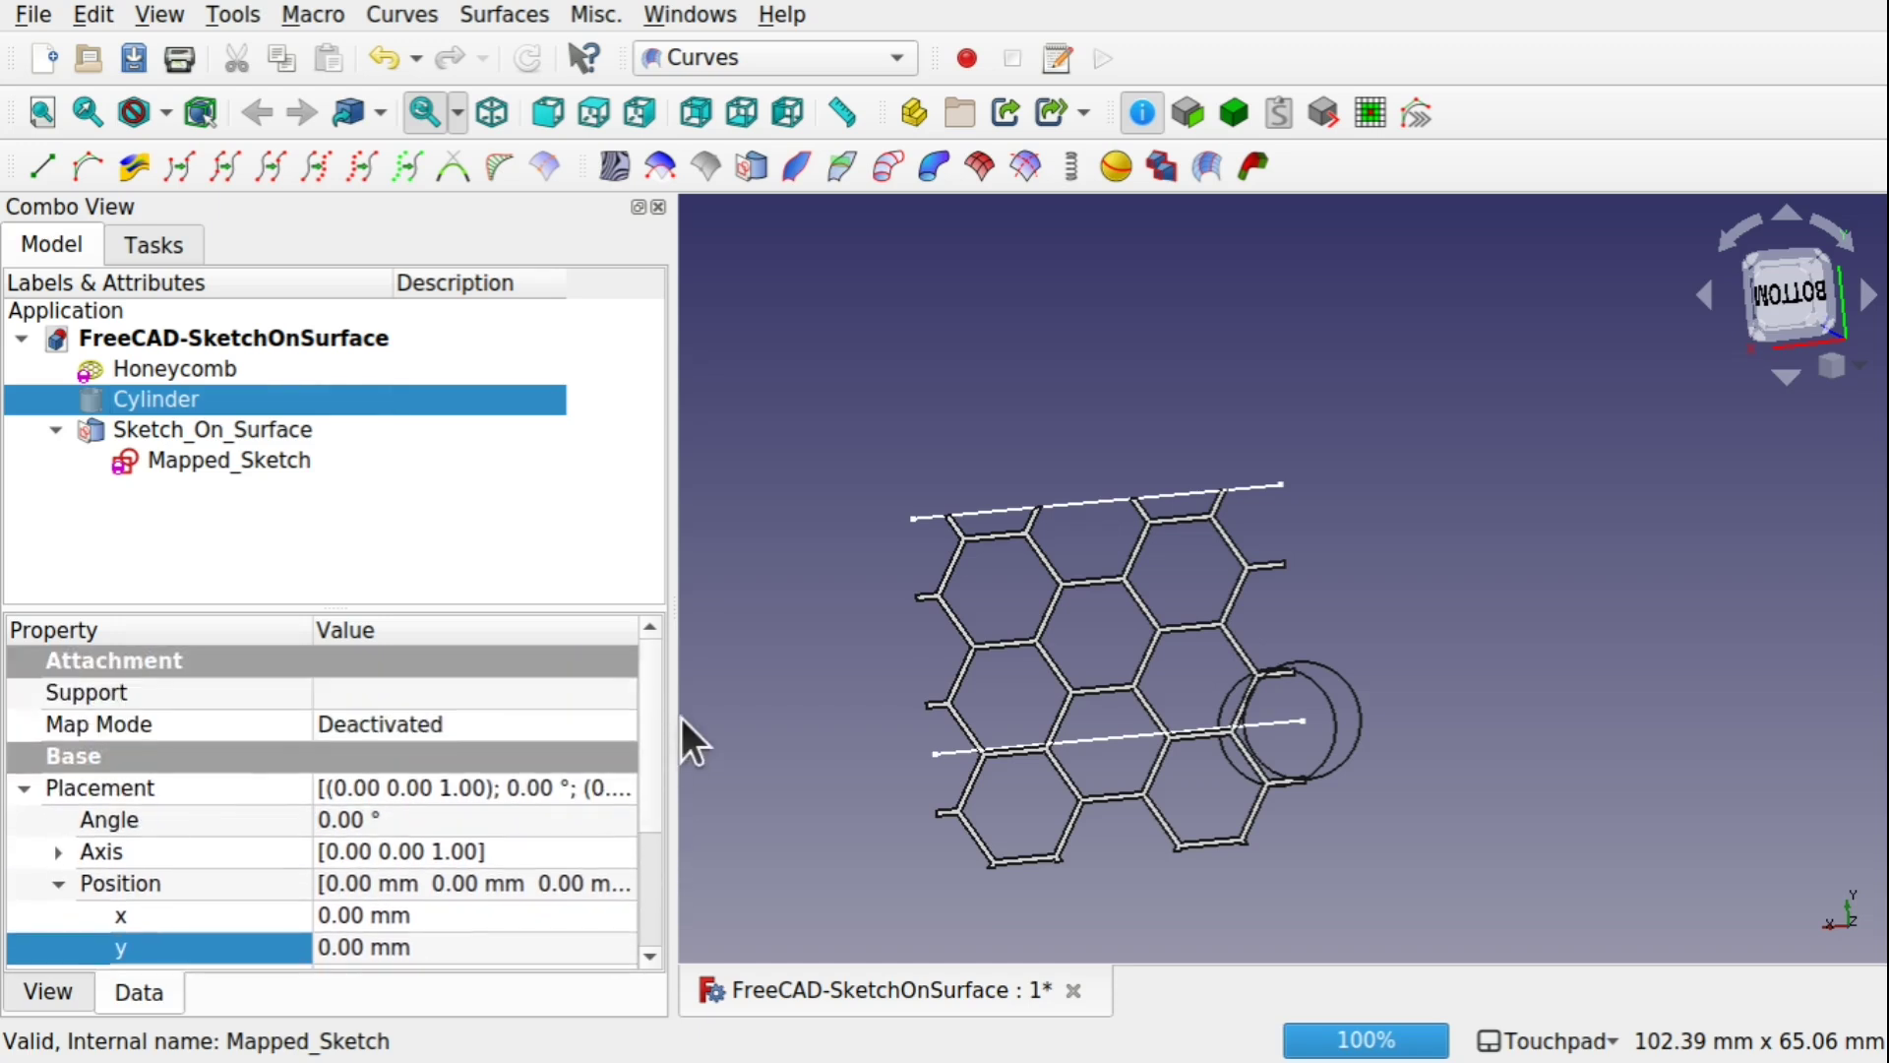
pyautogui.click(1145, 638)
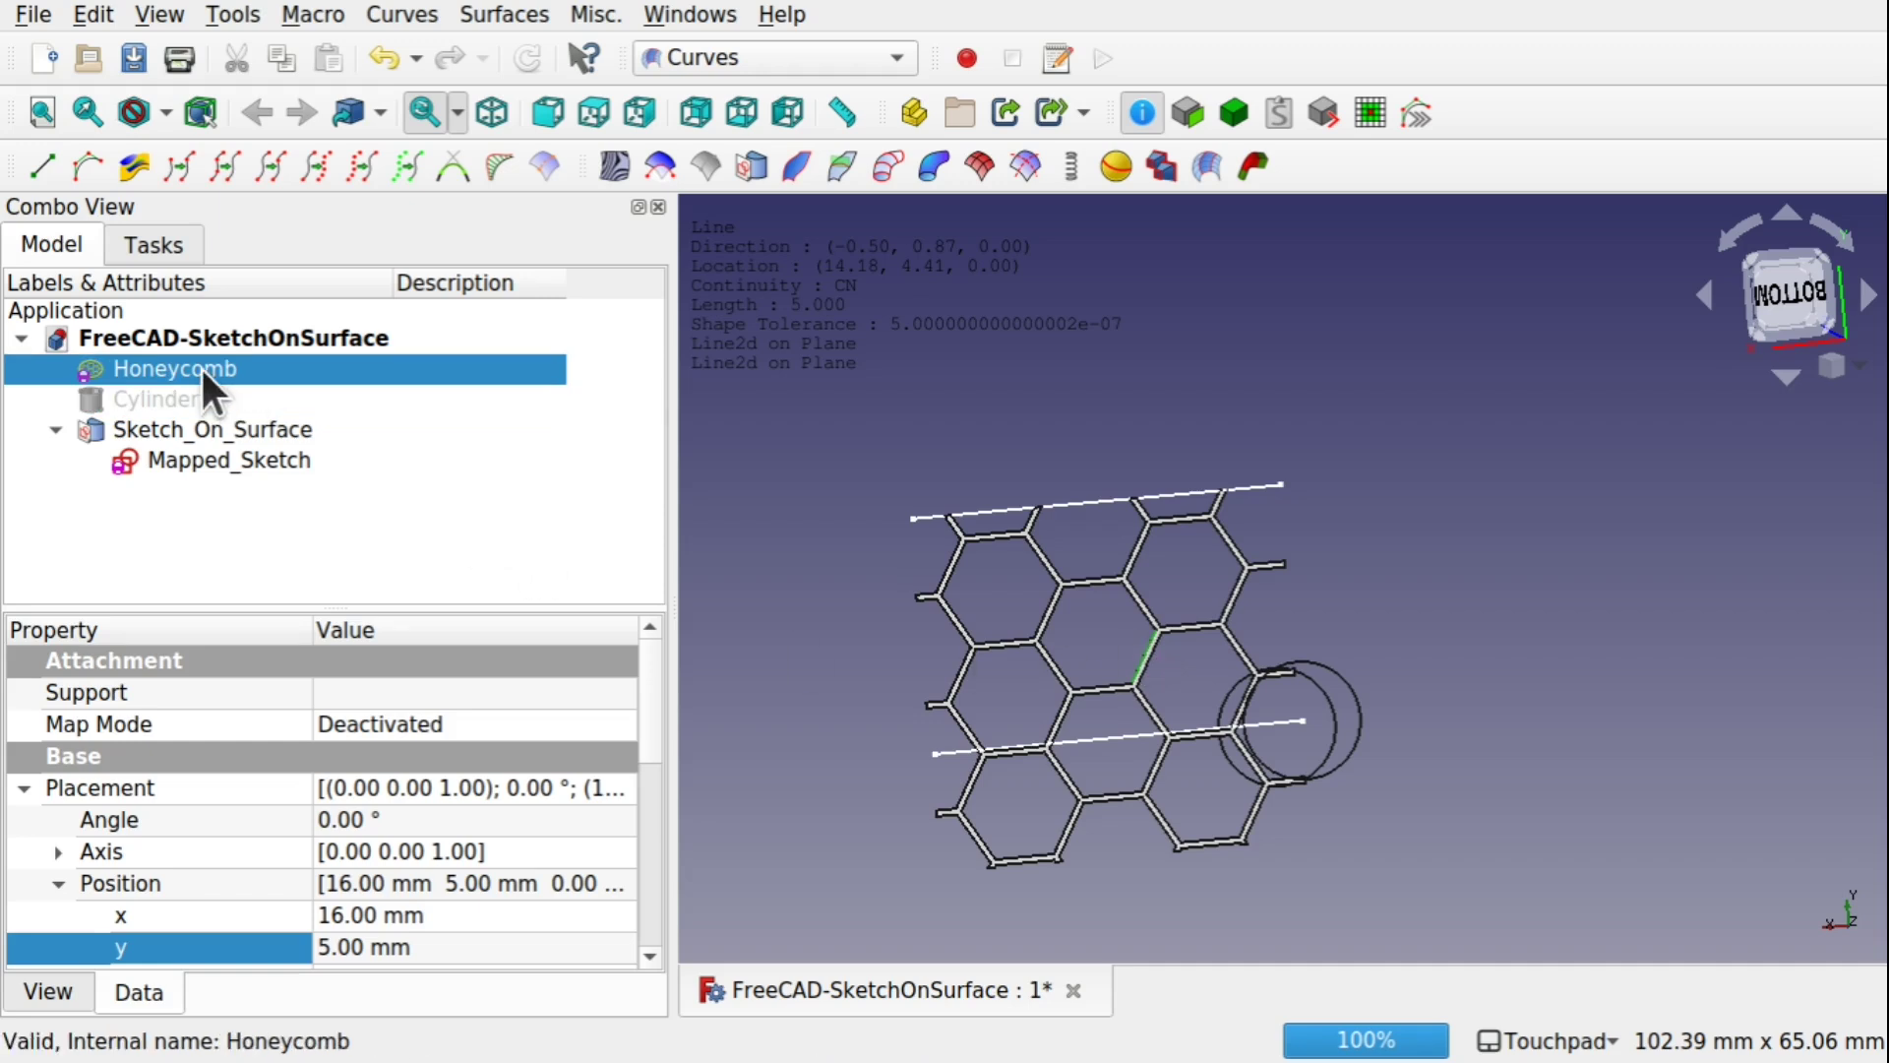
pyautogui.moveTo(648, 725); pyautogui.dragTo(647, 864)
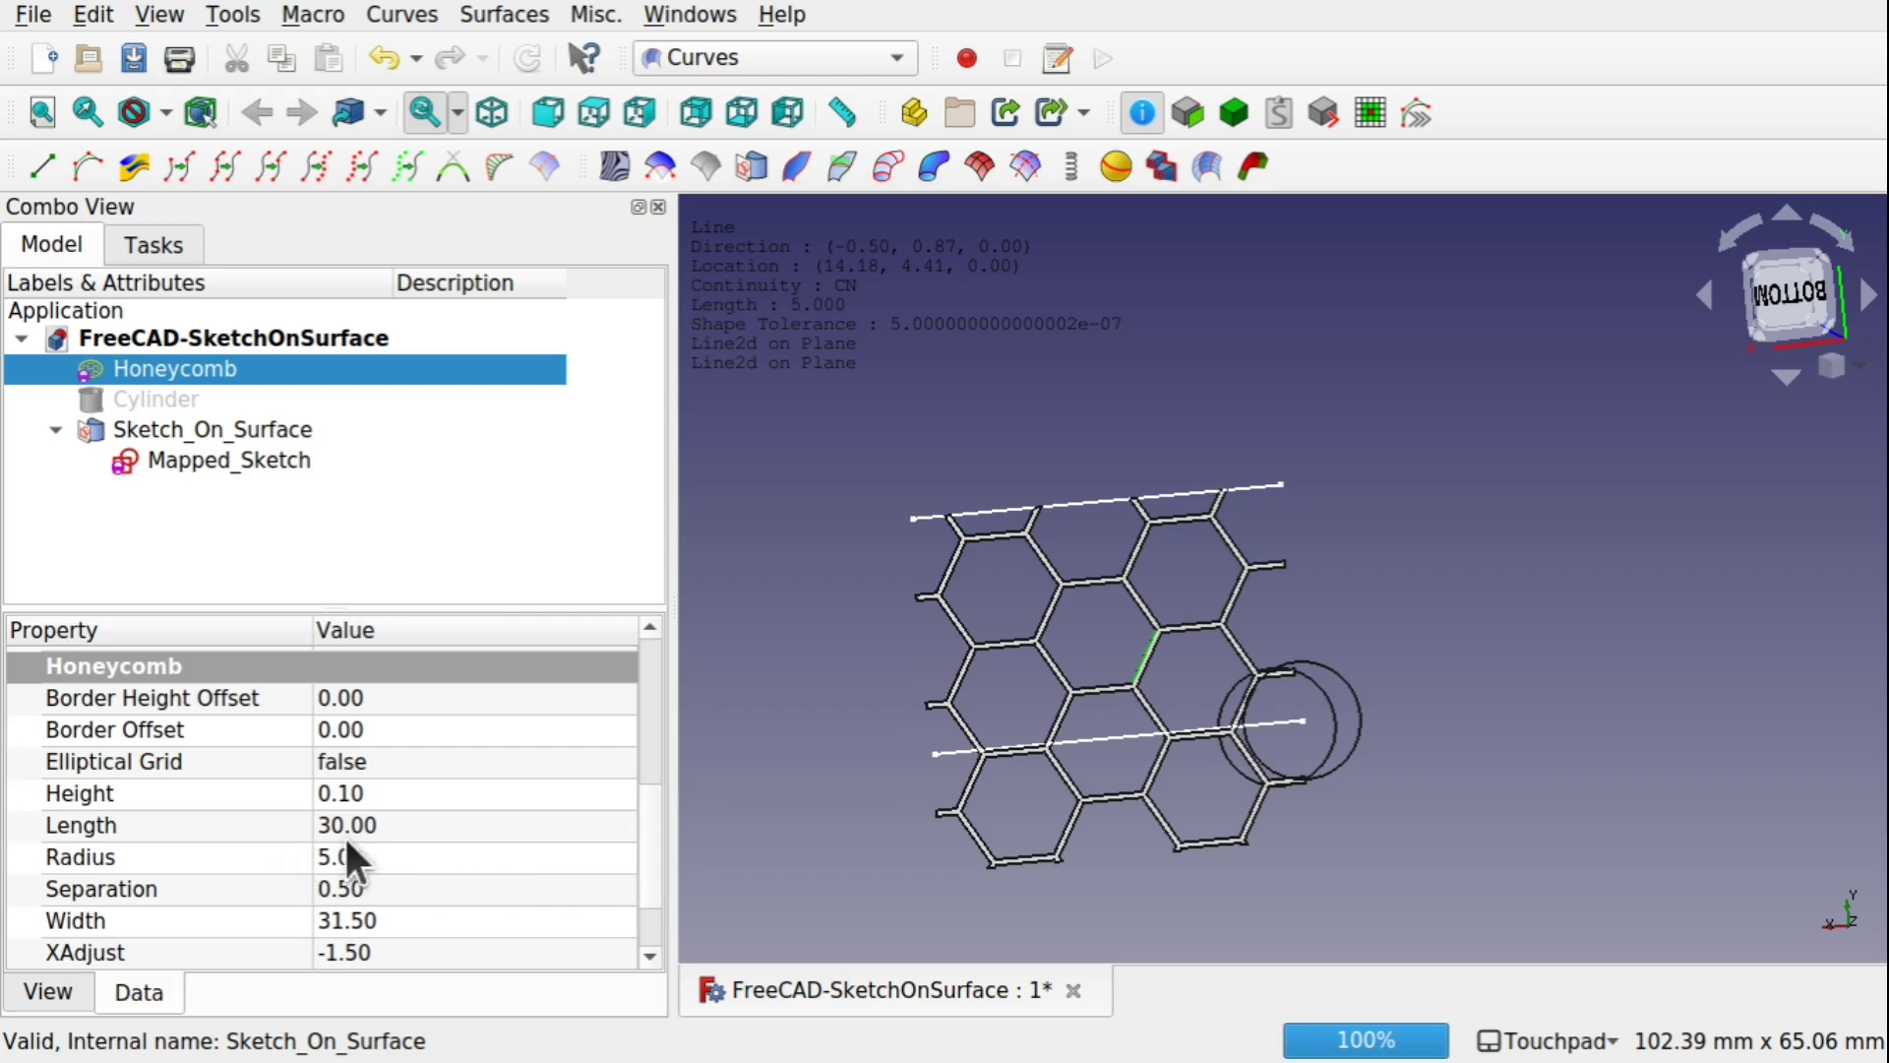
pyautogui.click(415, 821)
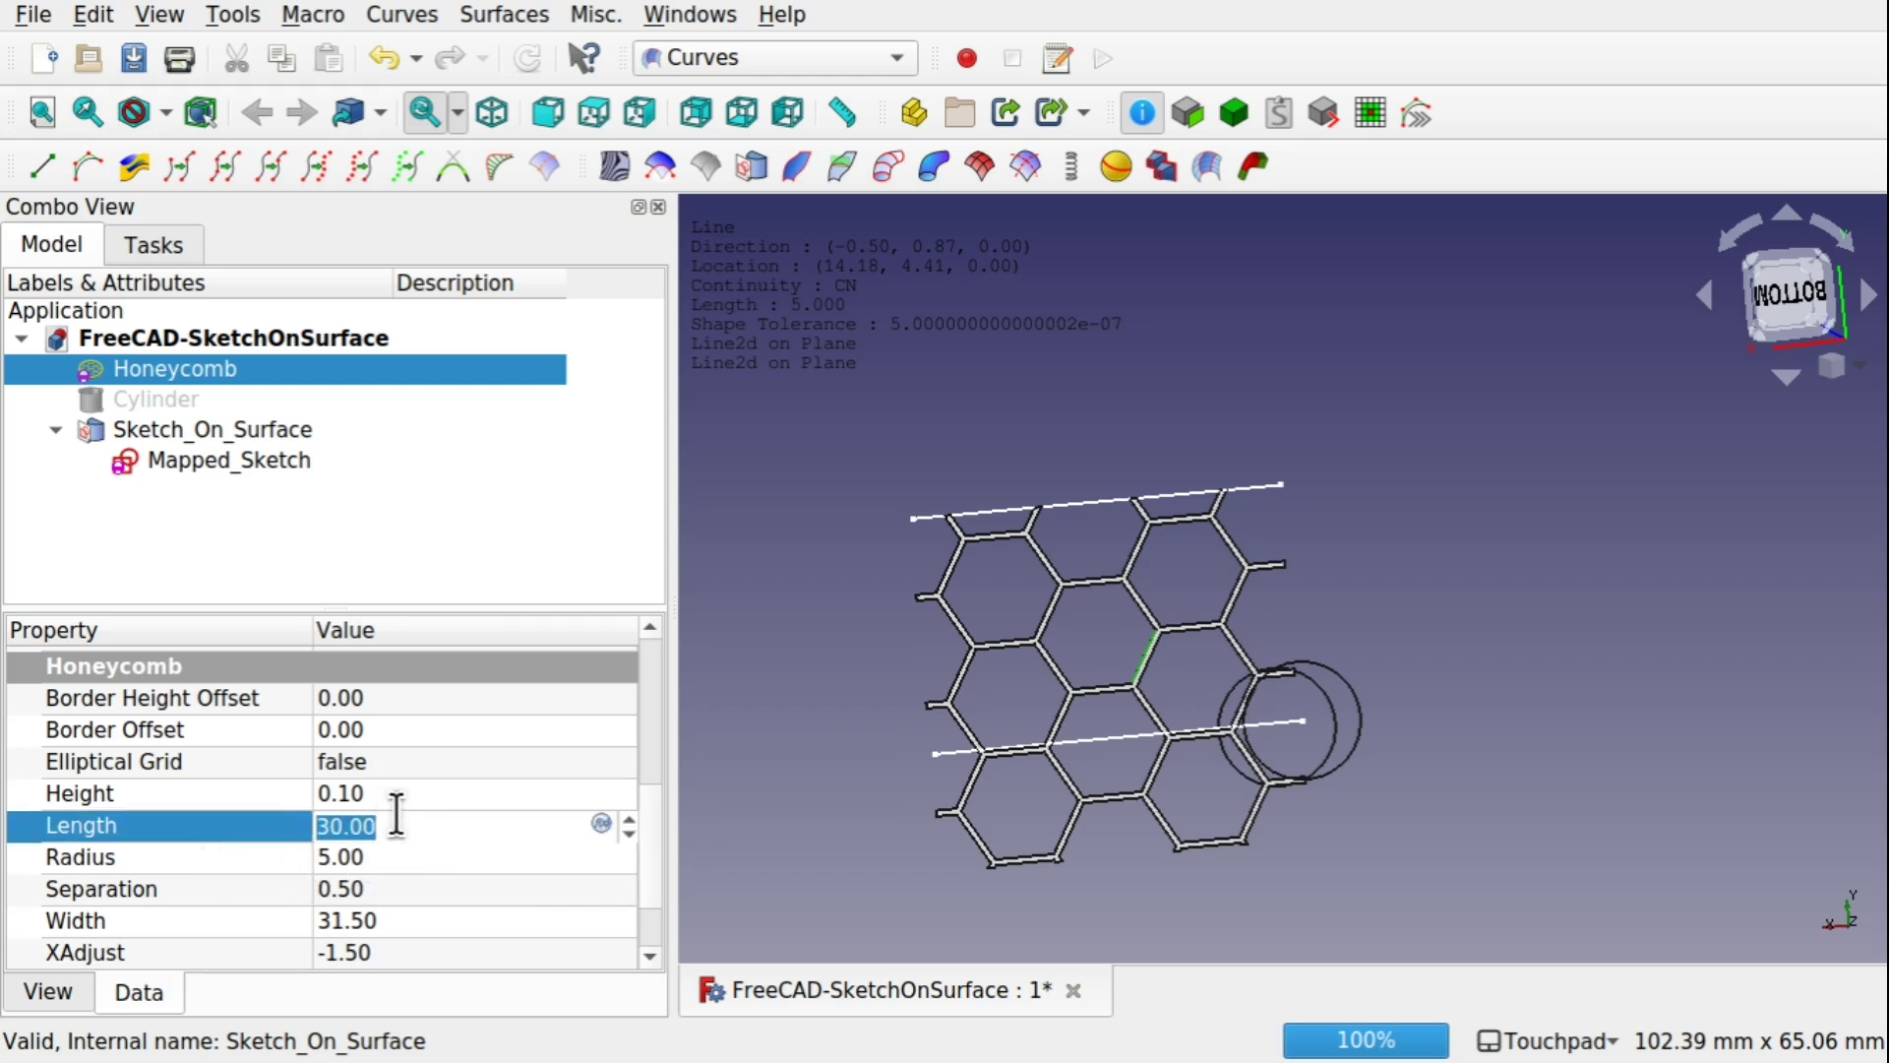
pyautogui.write('20')
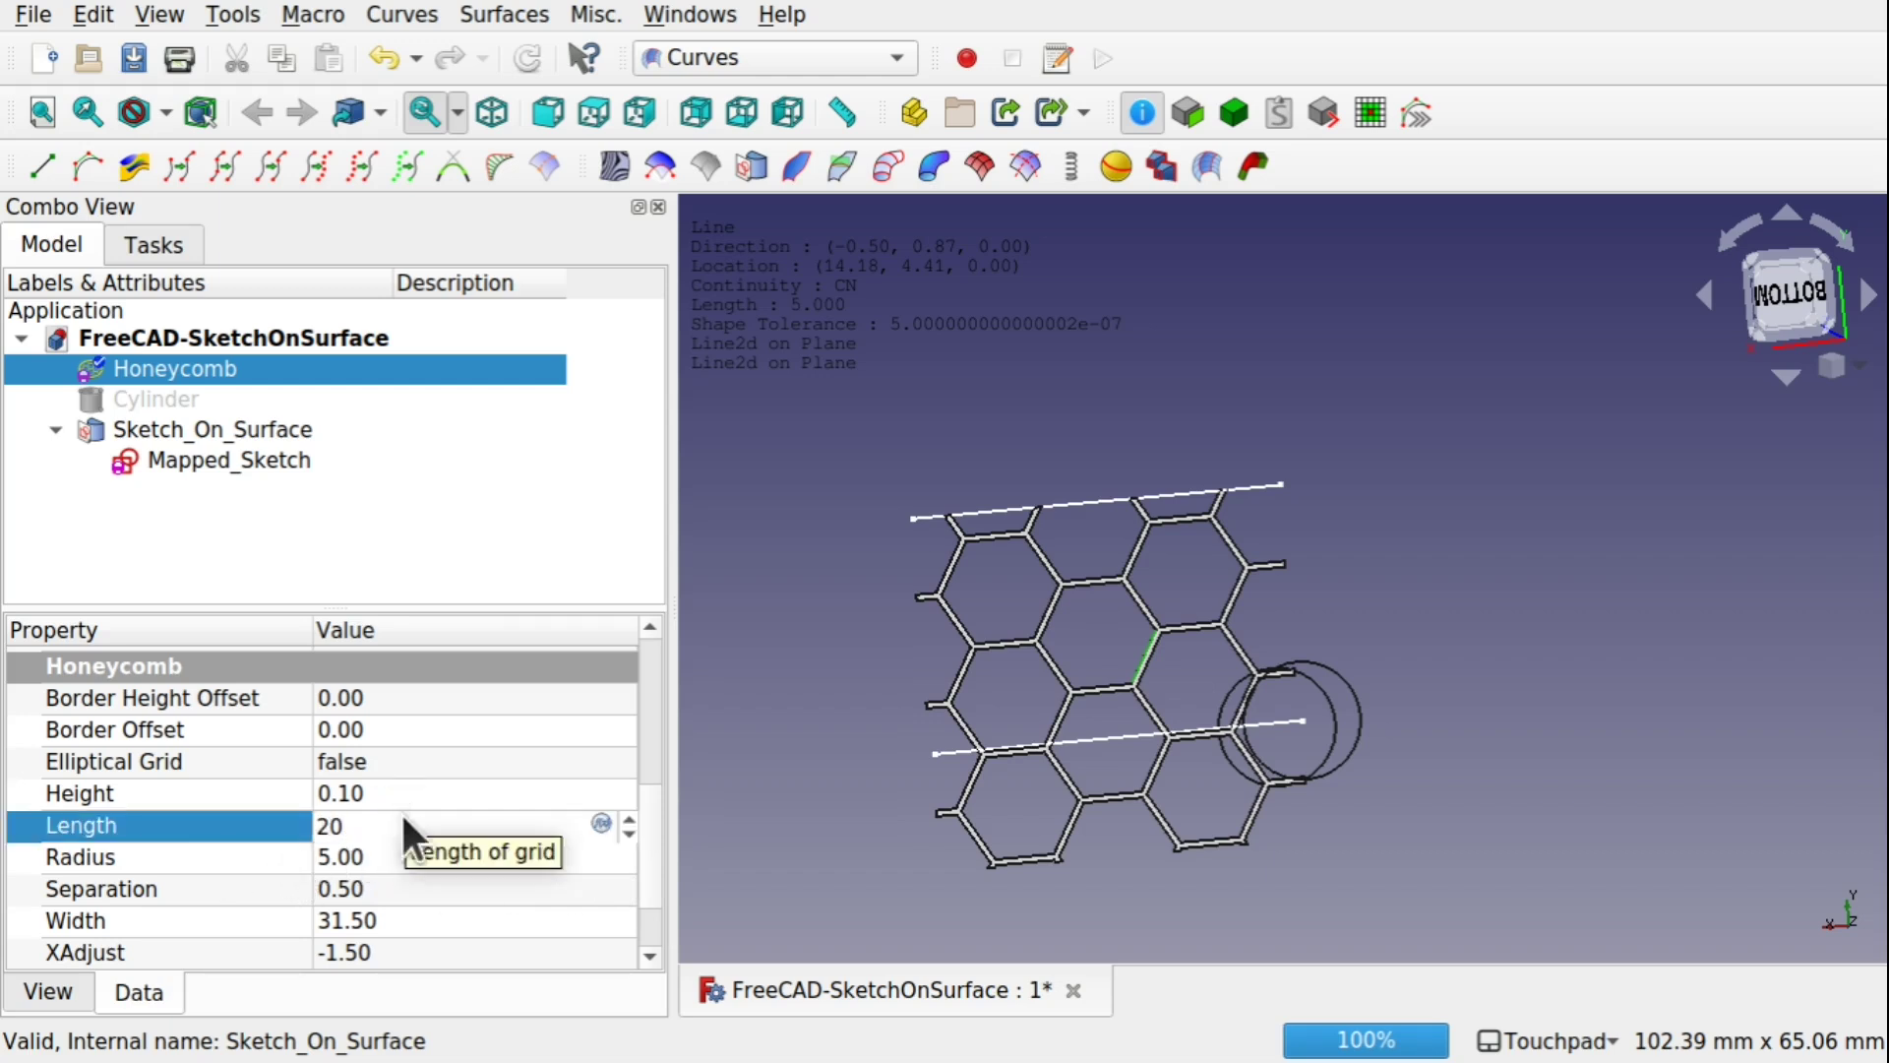
pyautogui.press('Return')
# Step: Set the Honeycomb's placement position y to 10 mm
pyautogui.click(649, 732)
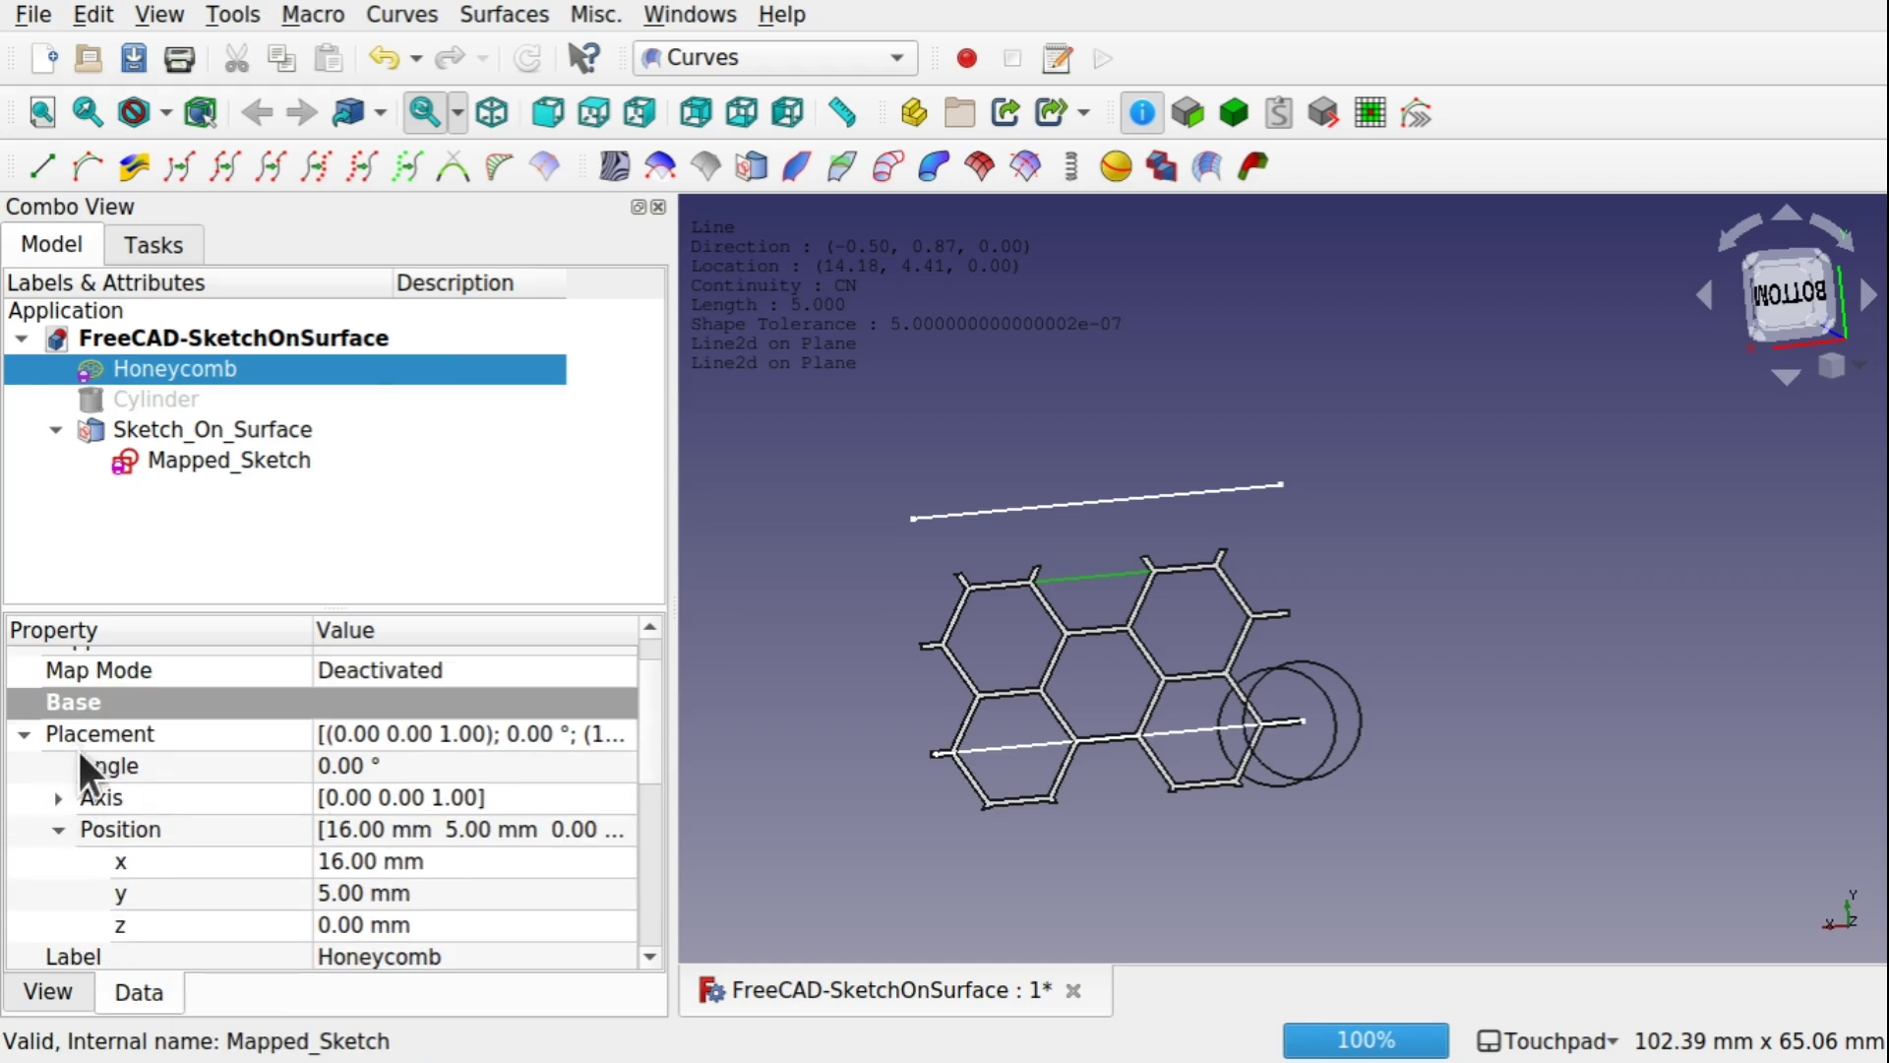
pyautogui.click(410, 894)
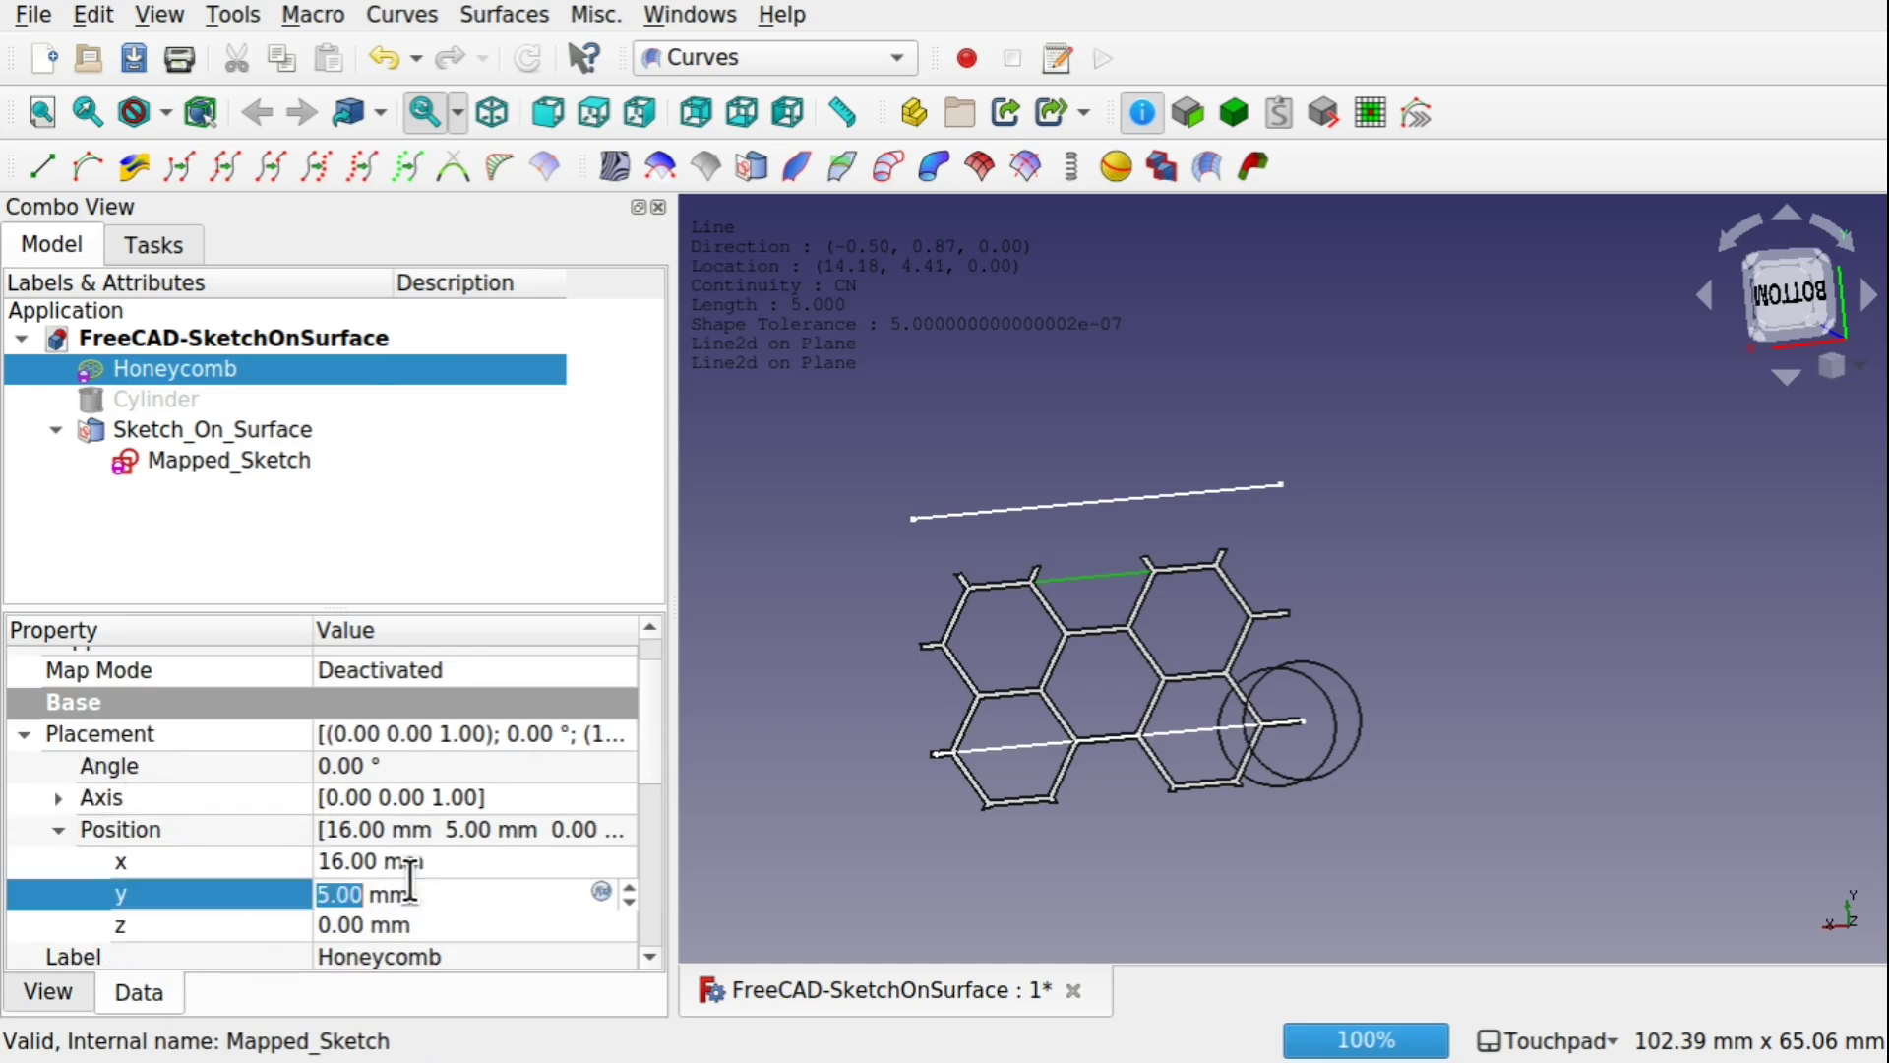
pyautogui.write('10')
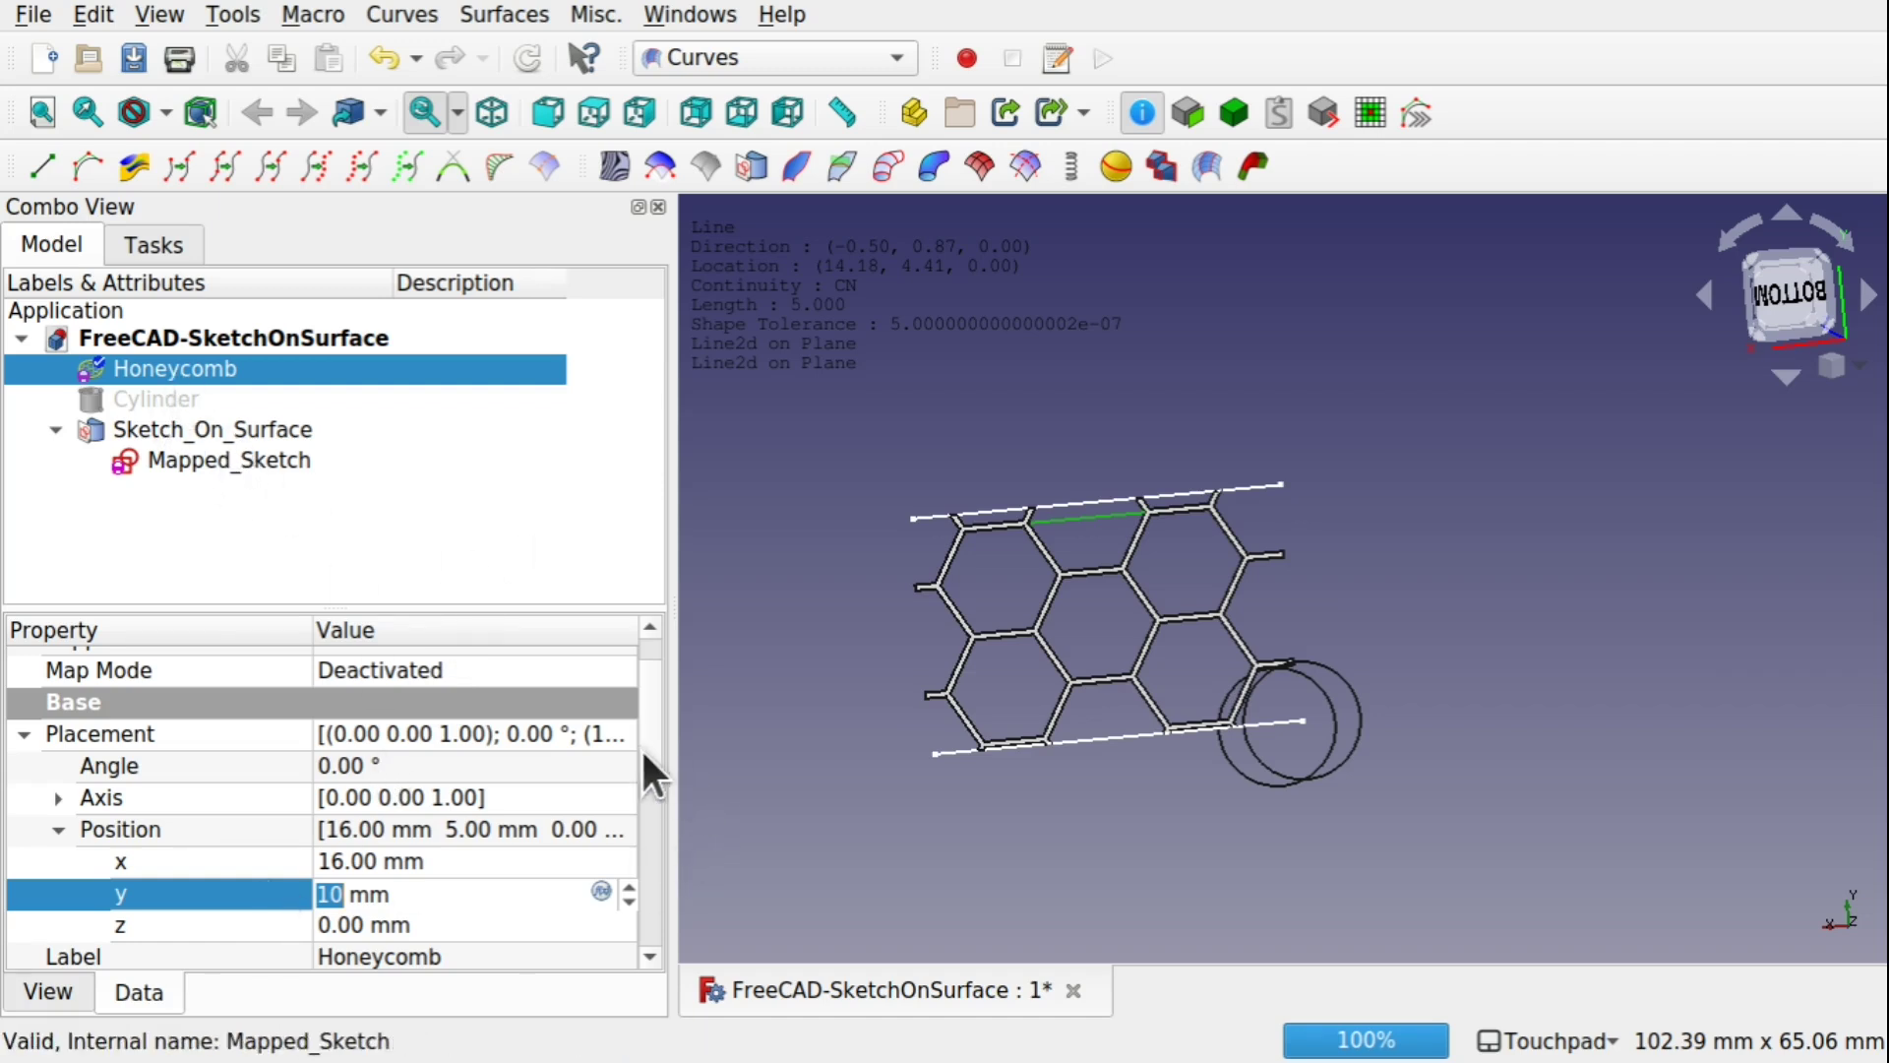
# Step: Set the Honeycomb's Separation to 1 and inspect the thicker walls against the sketch lines
pyautogui.moveTo(640, 747); pyautogui.dragTo(638, 904)
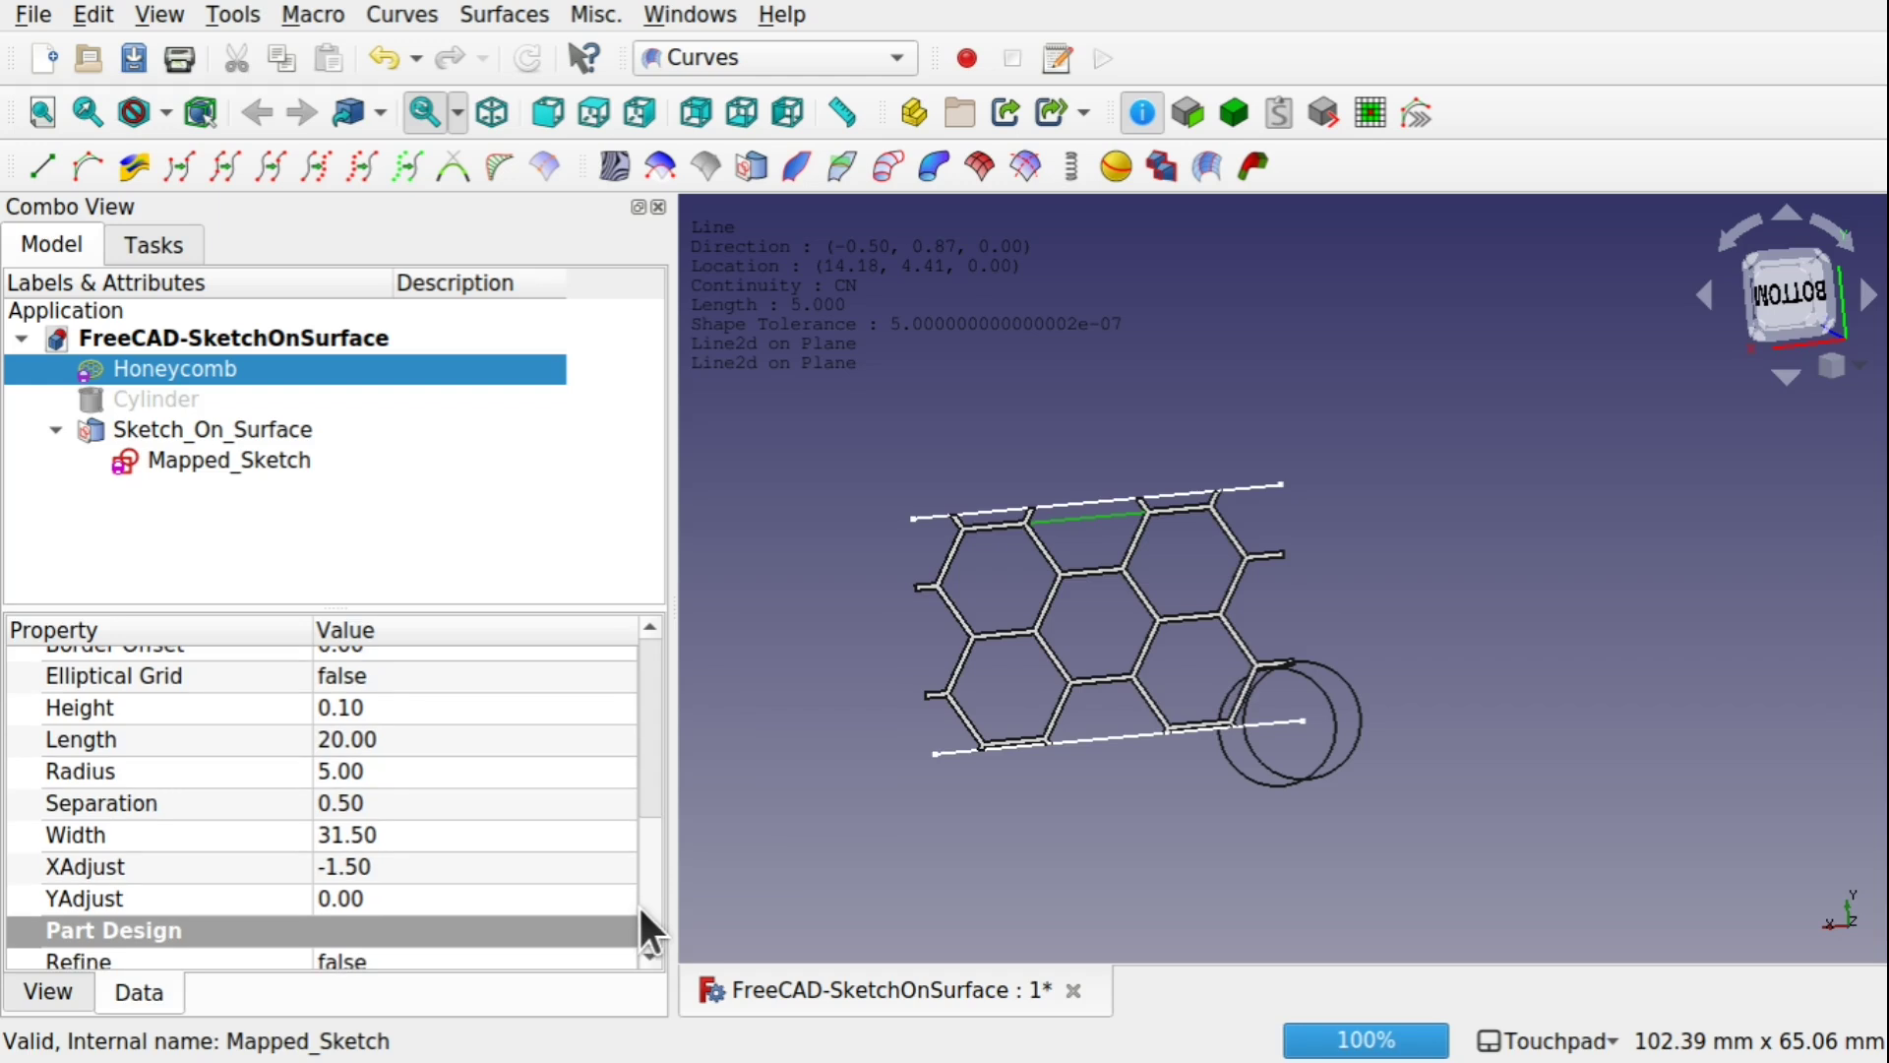
pyautogui.click(392, 803)
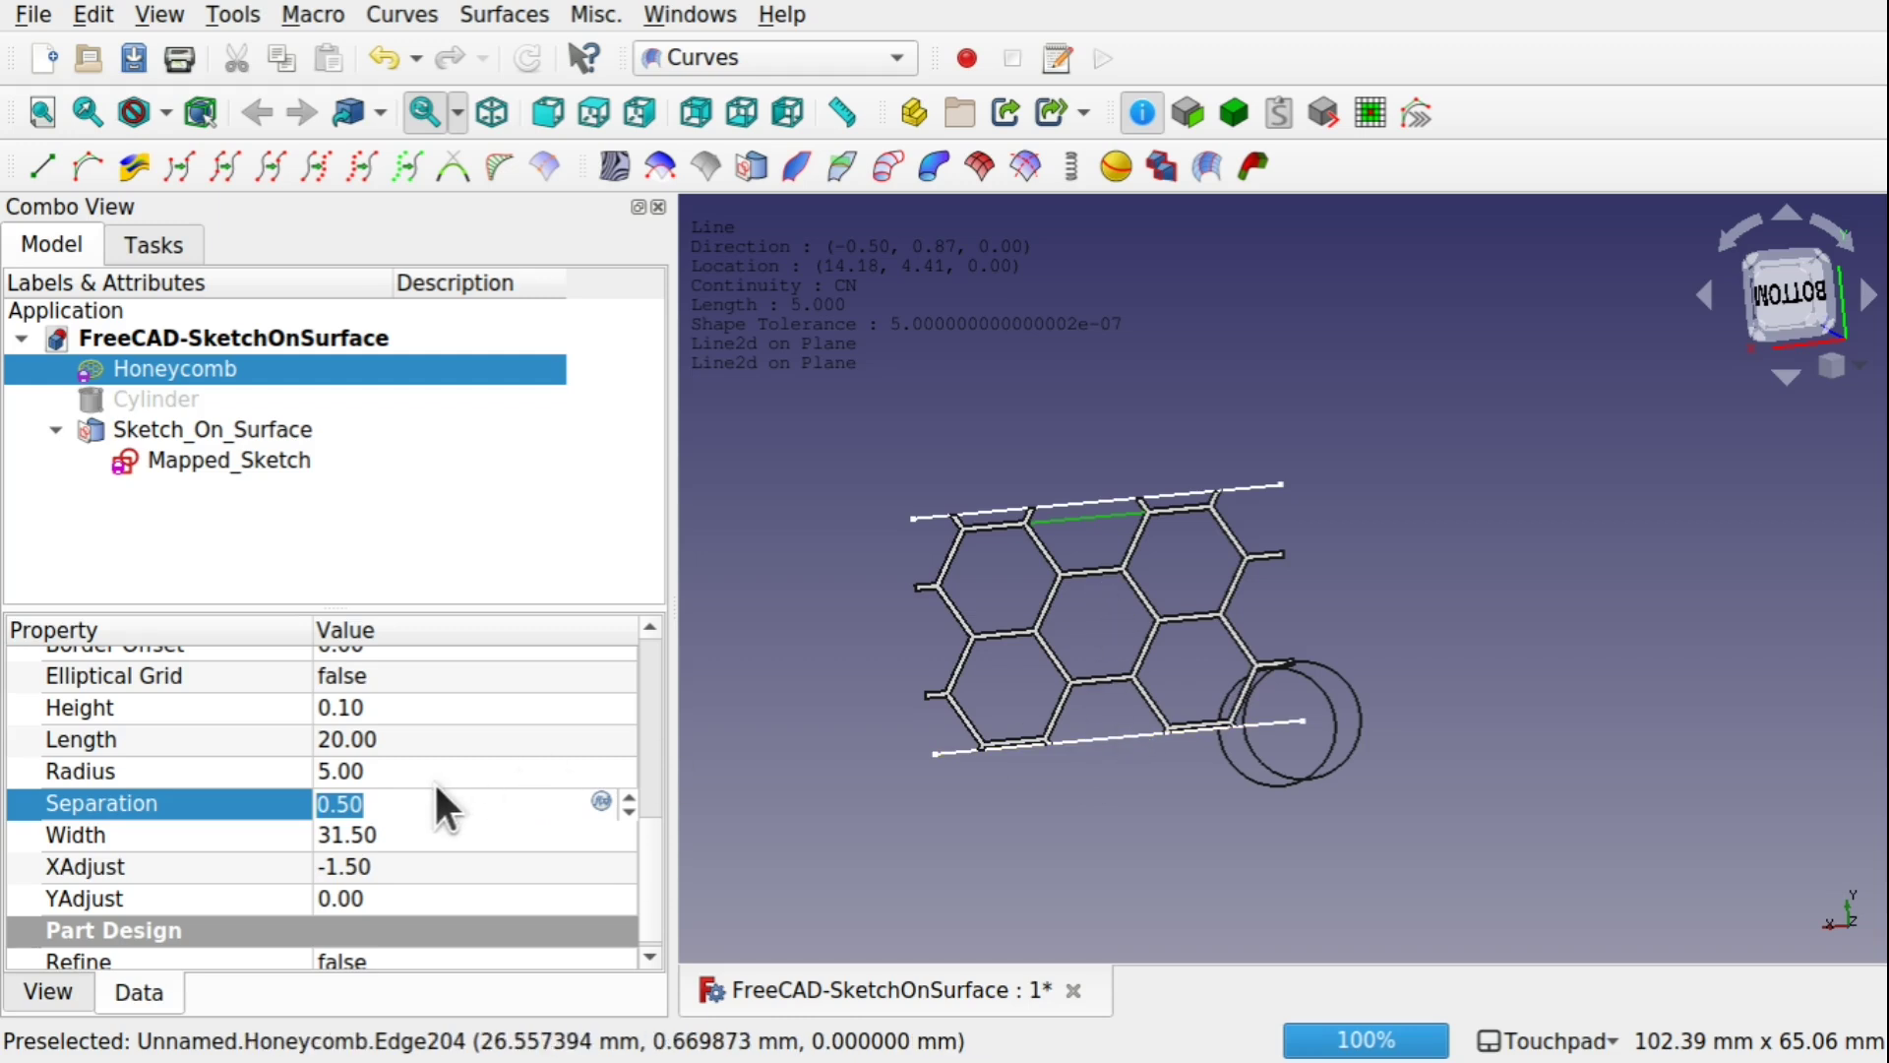
pyautogui.write('1')
pyautogui.click(882, 818)
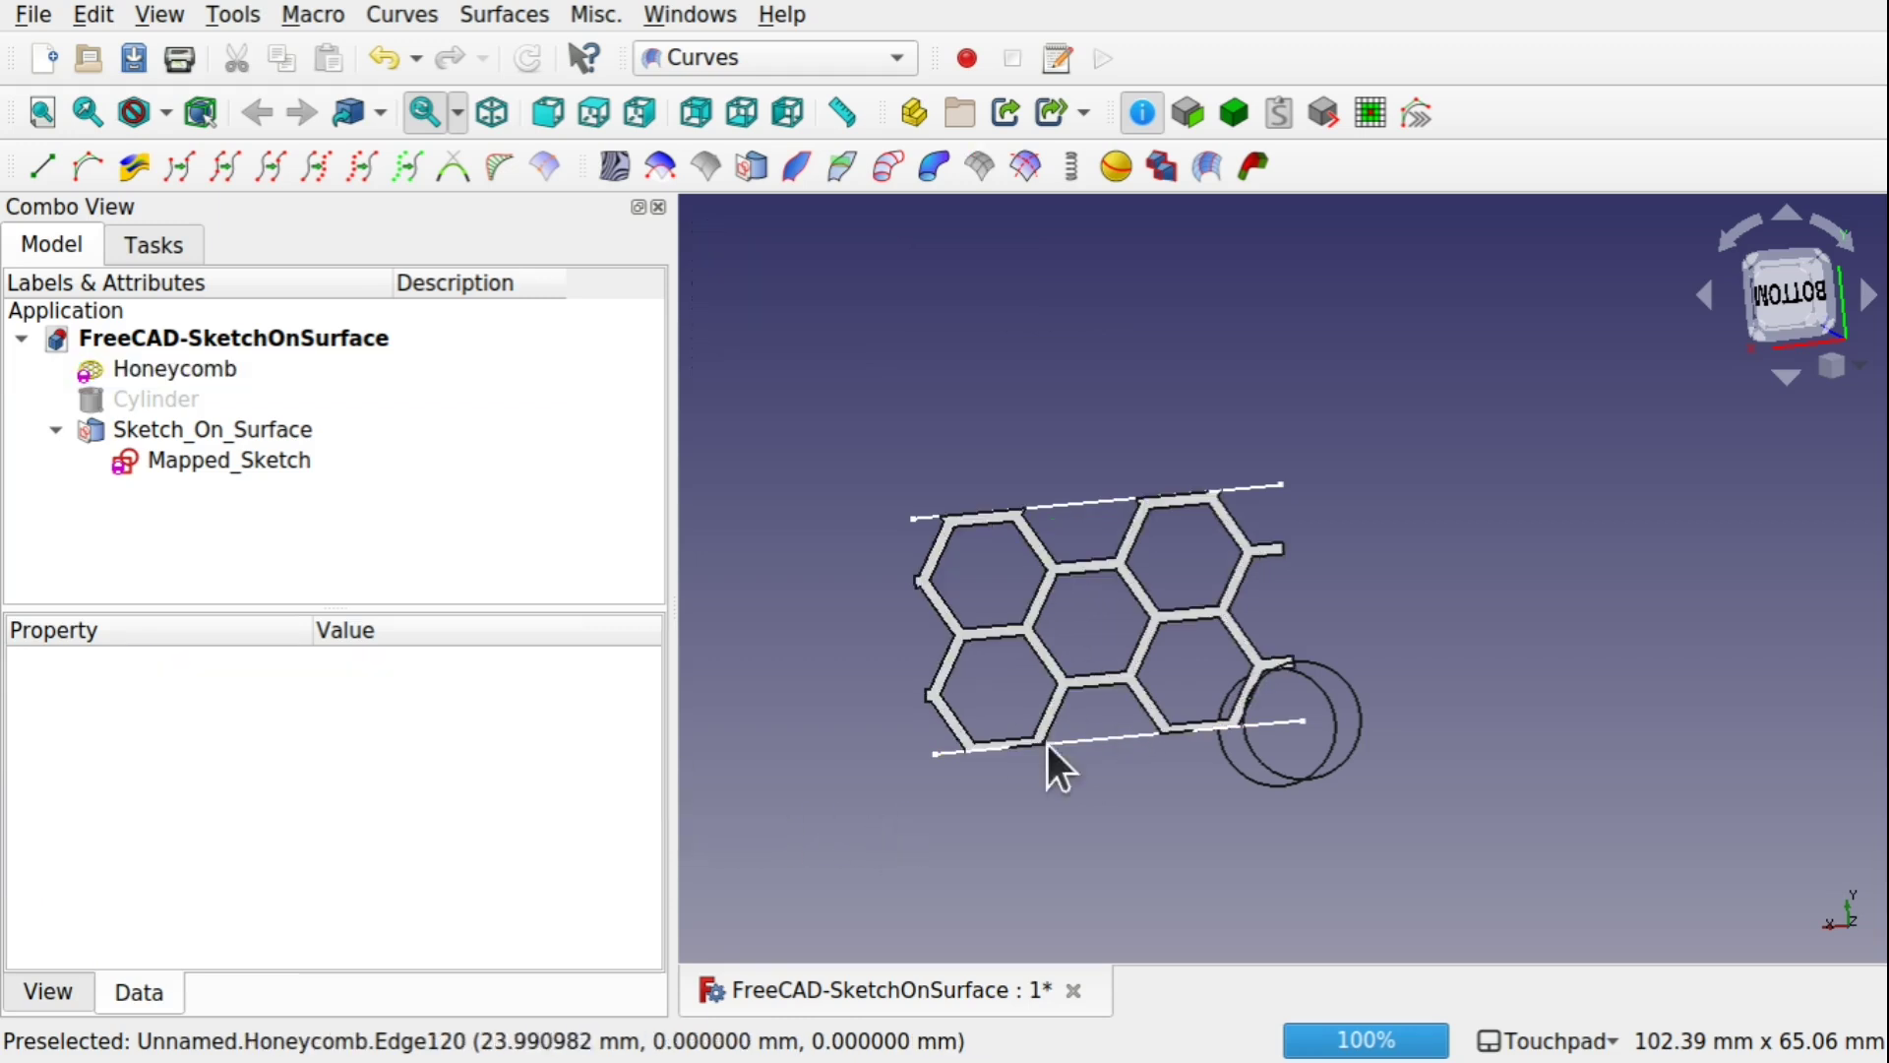
pyautogui.click(202, 369)
pyautogui.click(1163, 764)
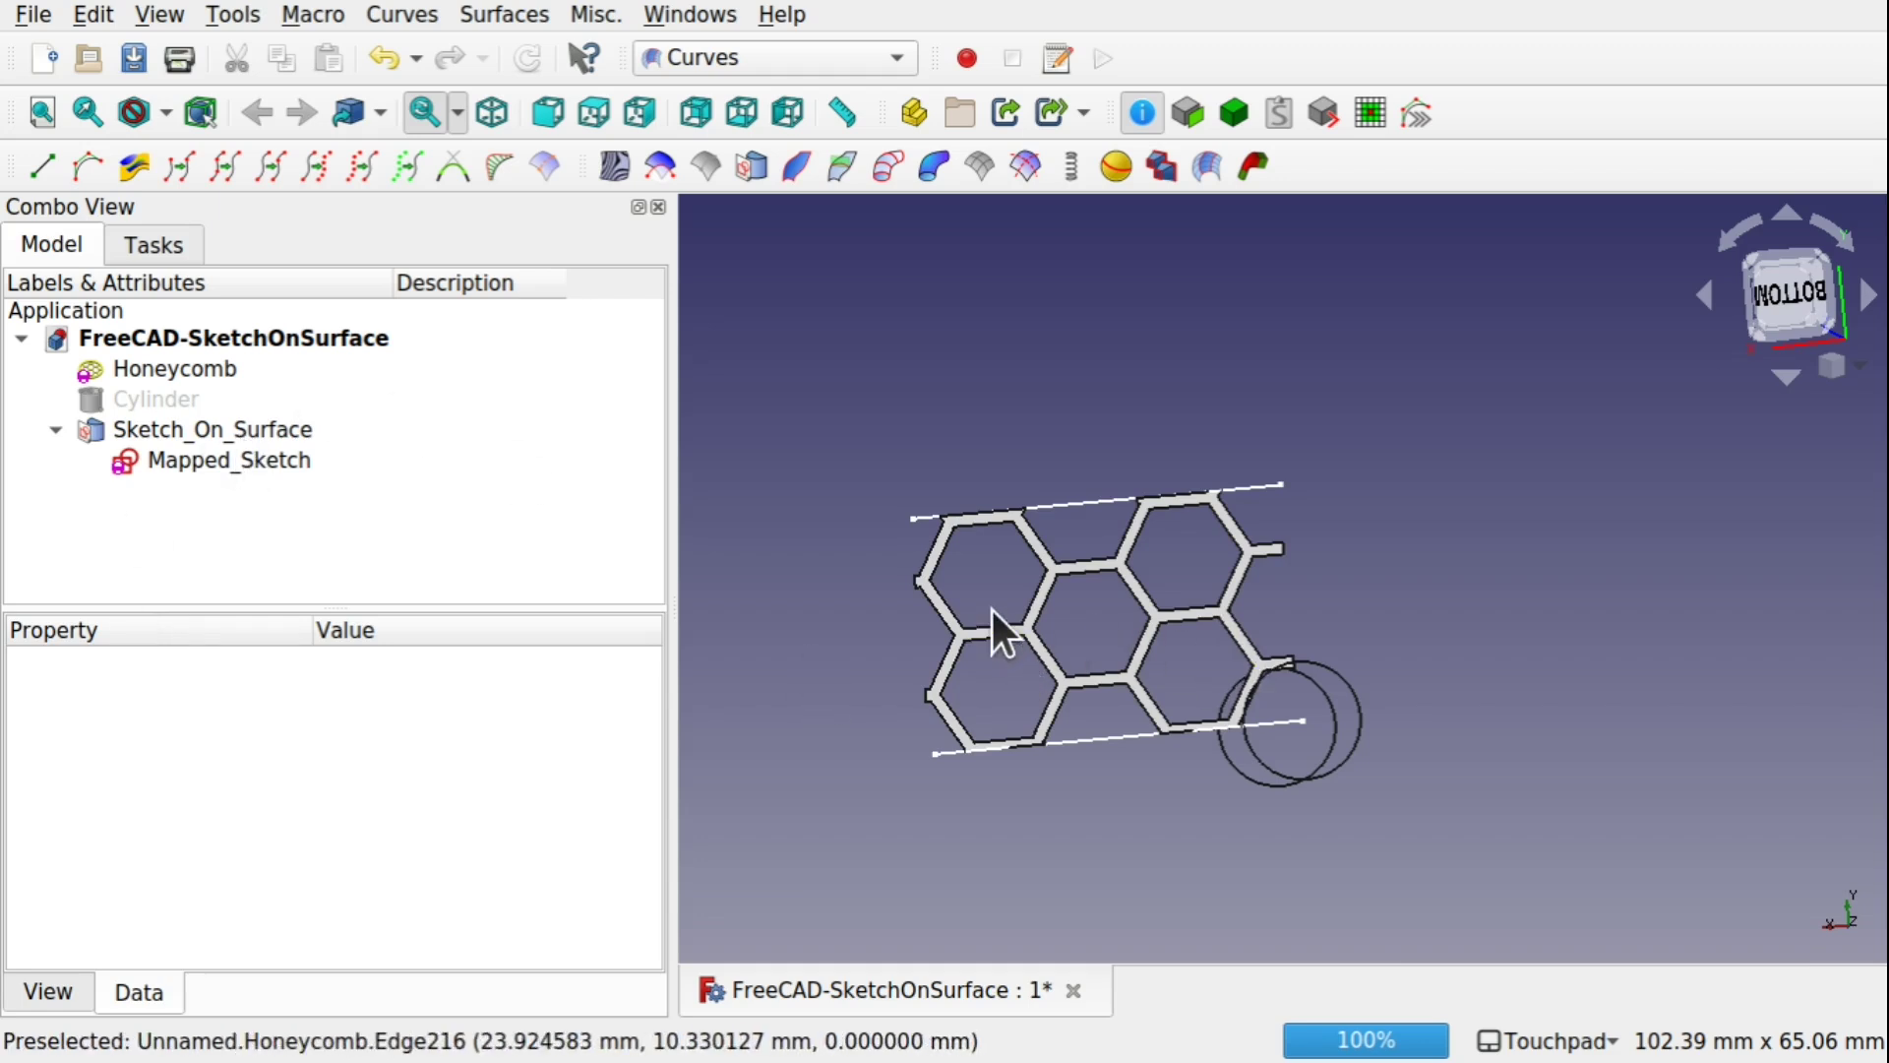
# Step: Set the Honeycomb's XAdjust to -2.50
pyautogui.click(208, 366)
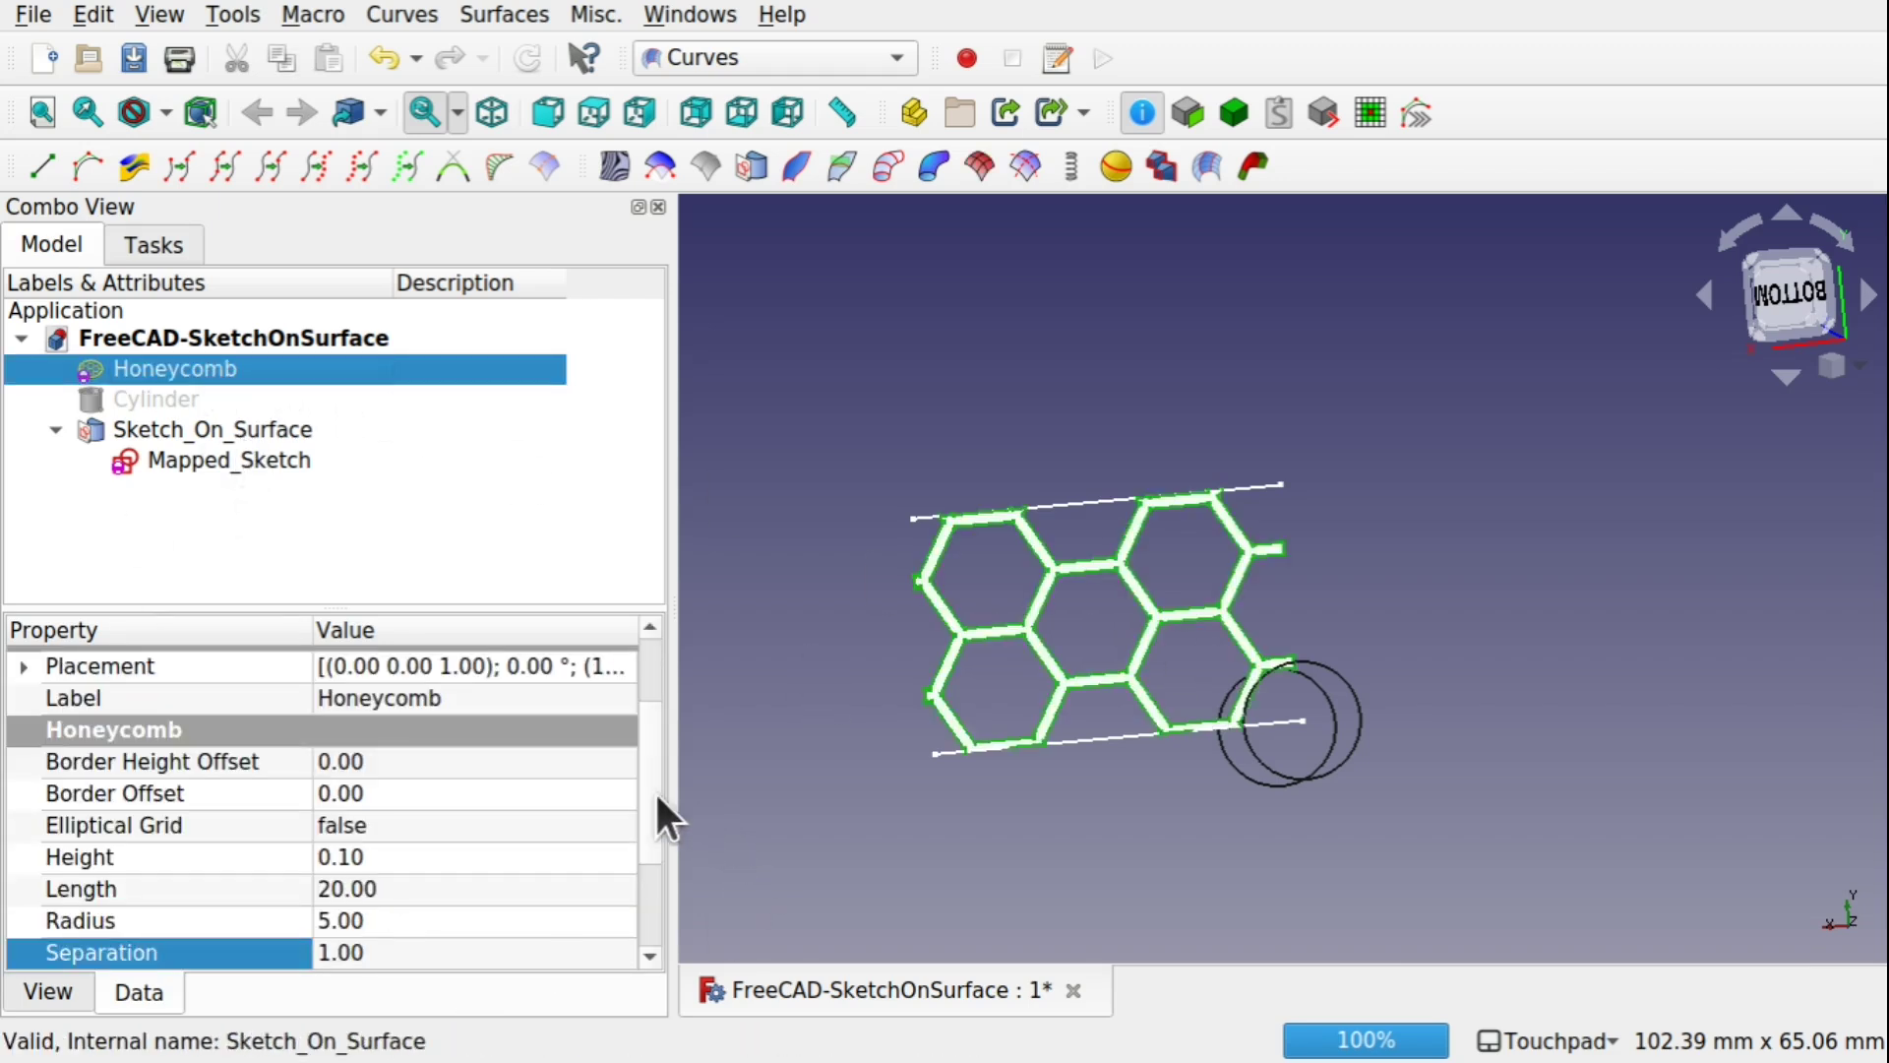
pyautogui.moveTo(653, 789); pyautogui.dragTo(654, 920)
pyautogui.click(431, 850)
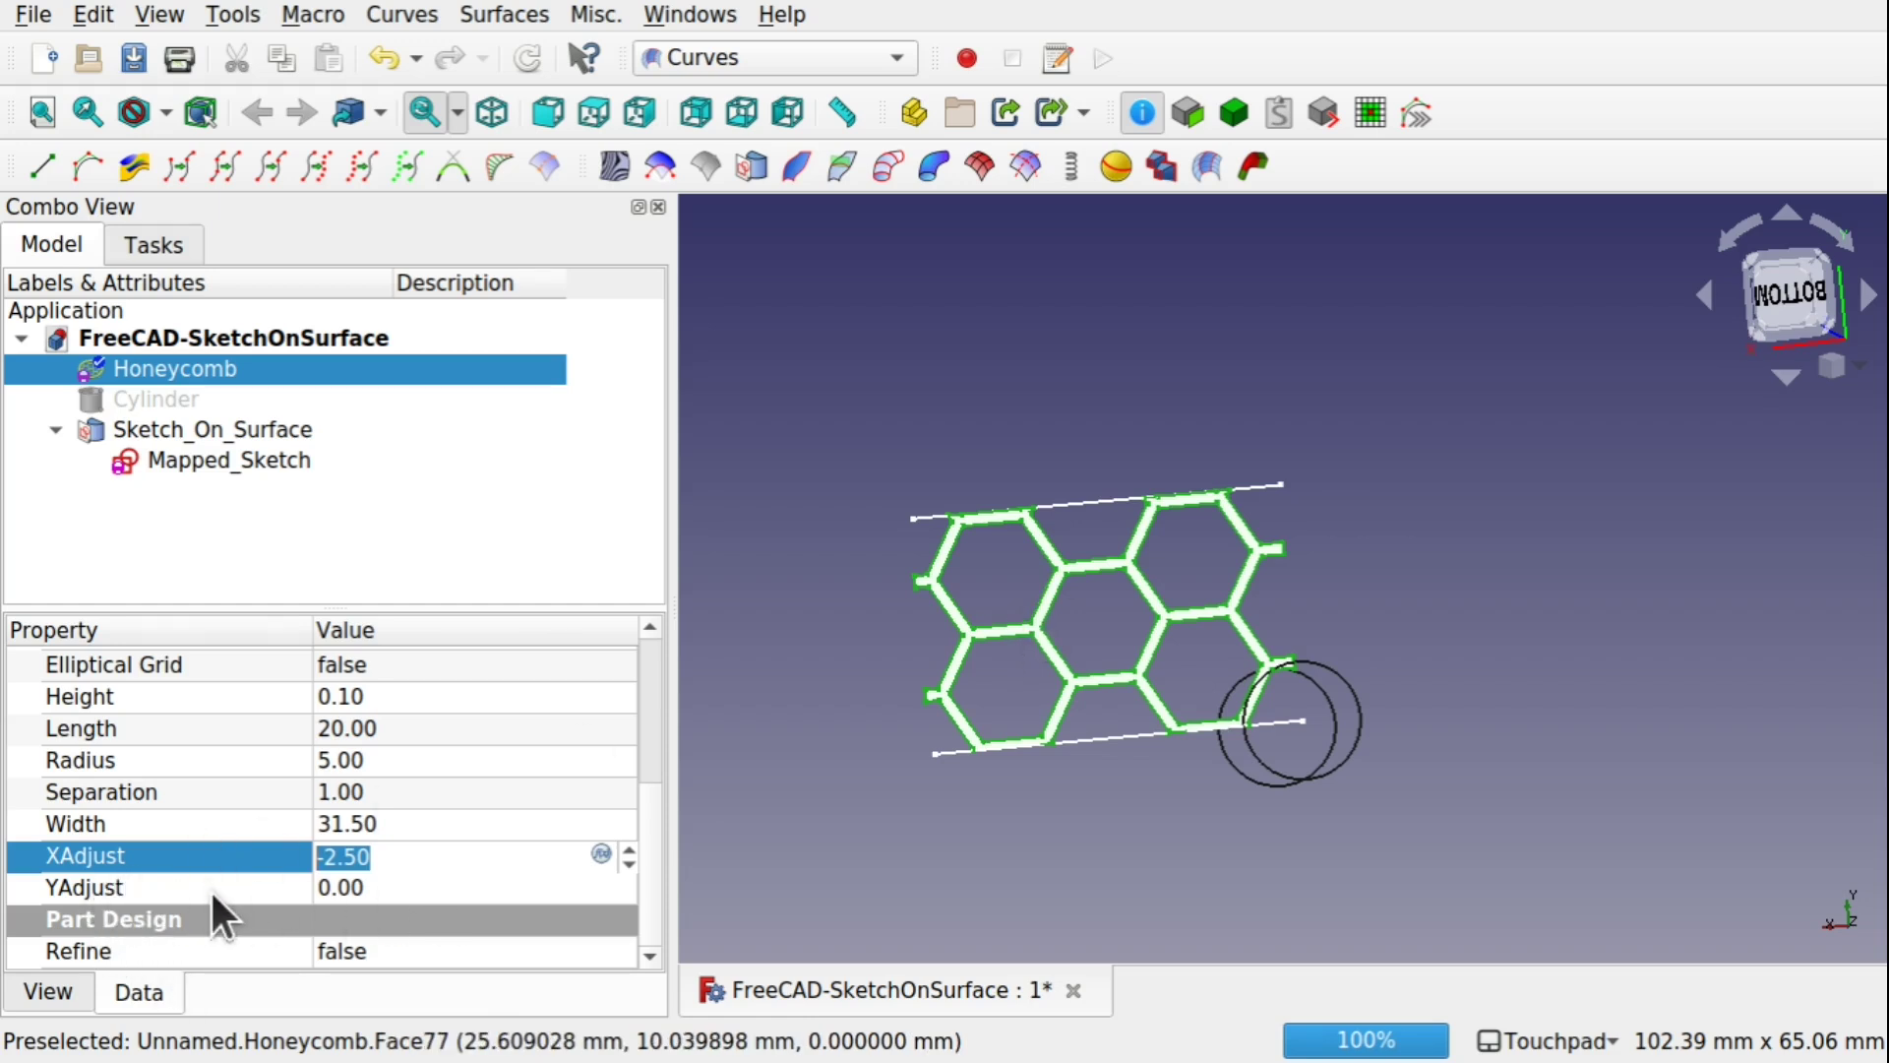
pyautogui.click(1002, 827)
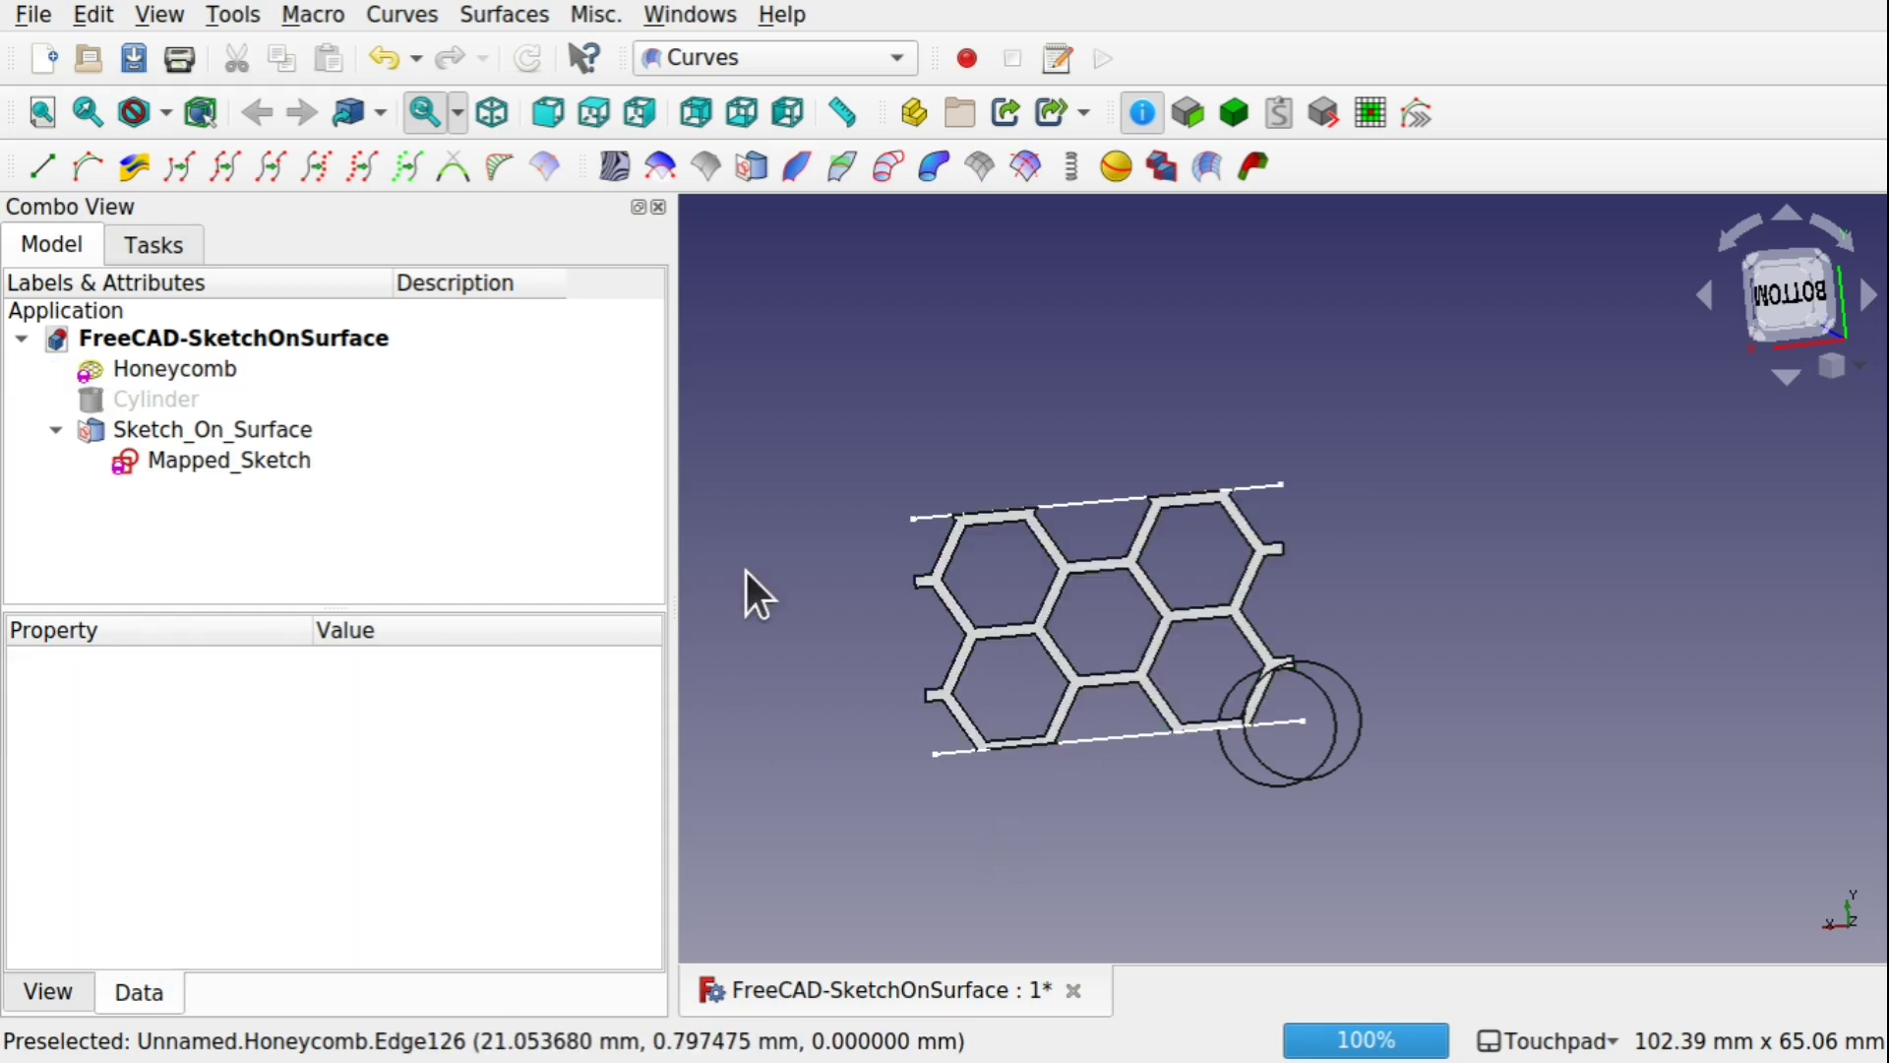
# Step: Edit Mapped_Sketch and try to switch the rectangle's two vertical edges from construction to normal geometry
pyautogui.click(236, 431)
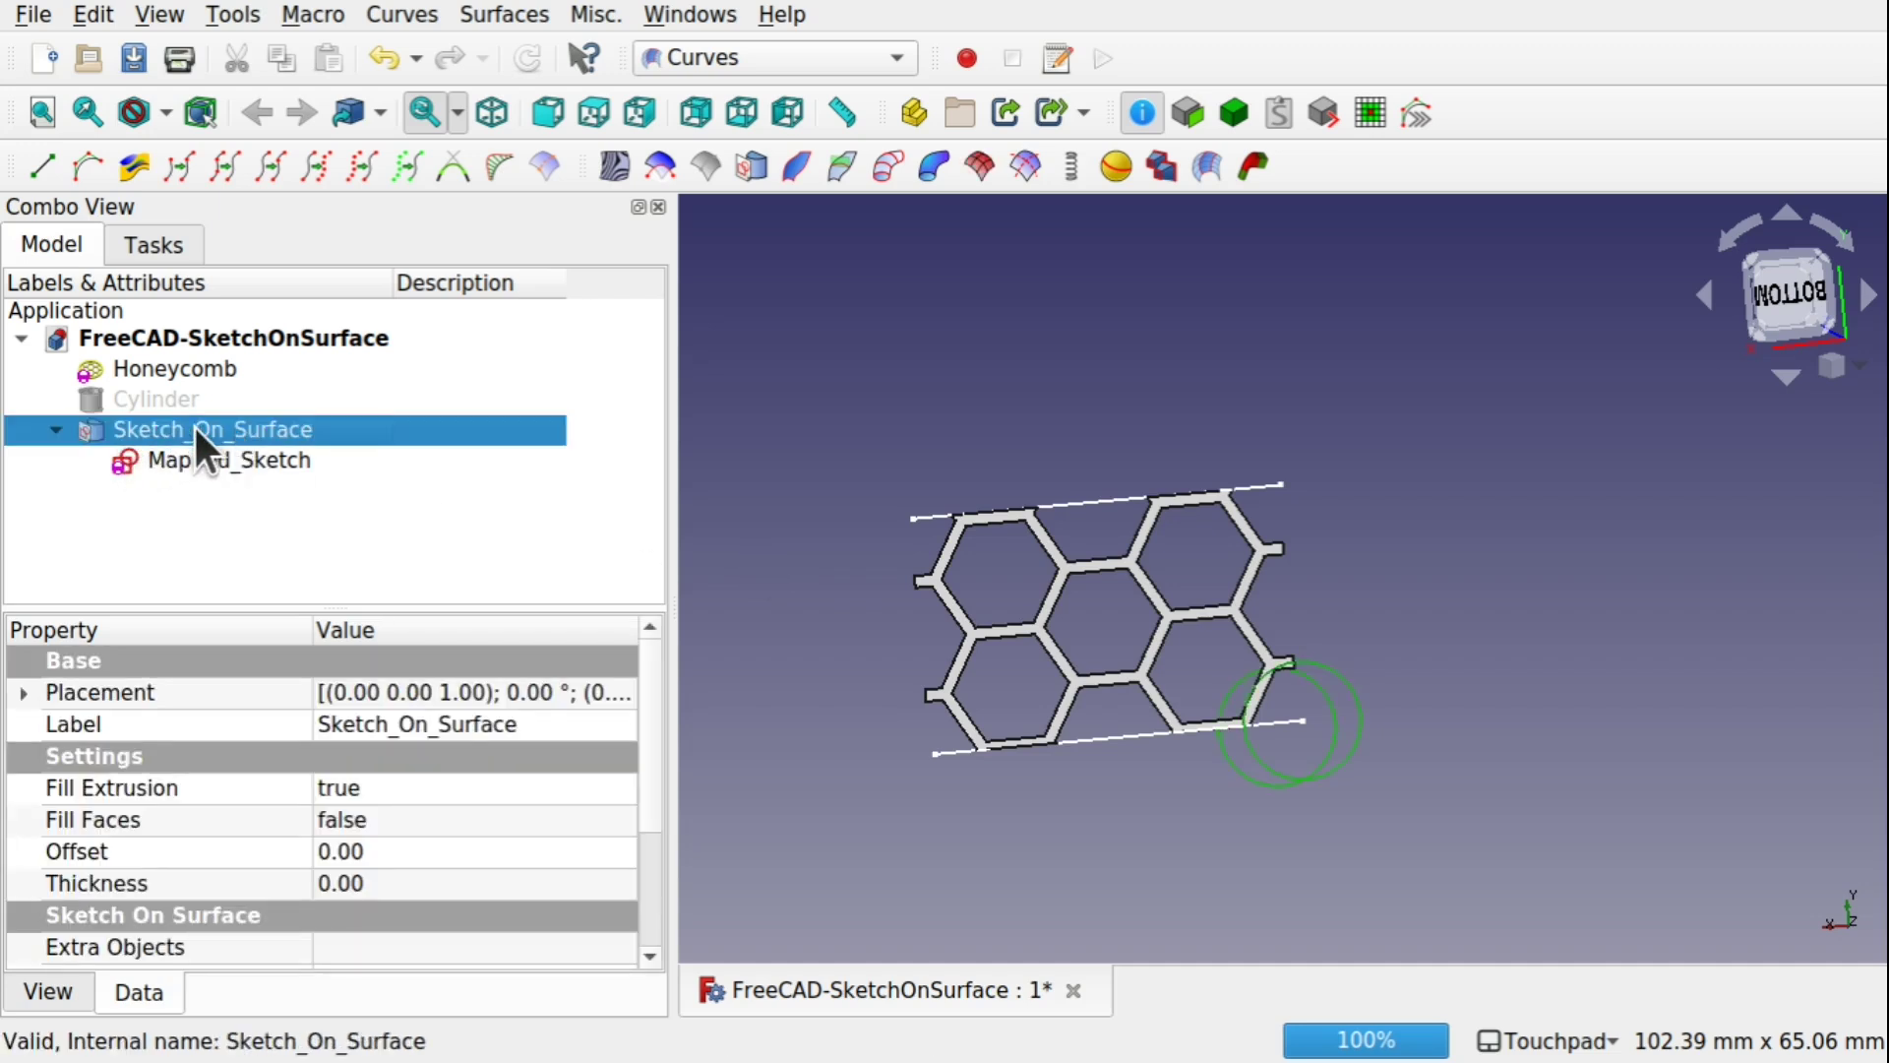
pyautogui.doubleClick(187, 458)
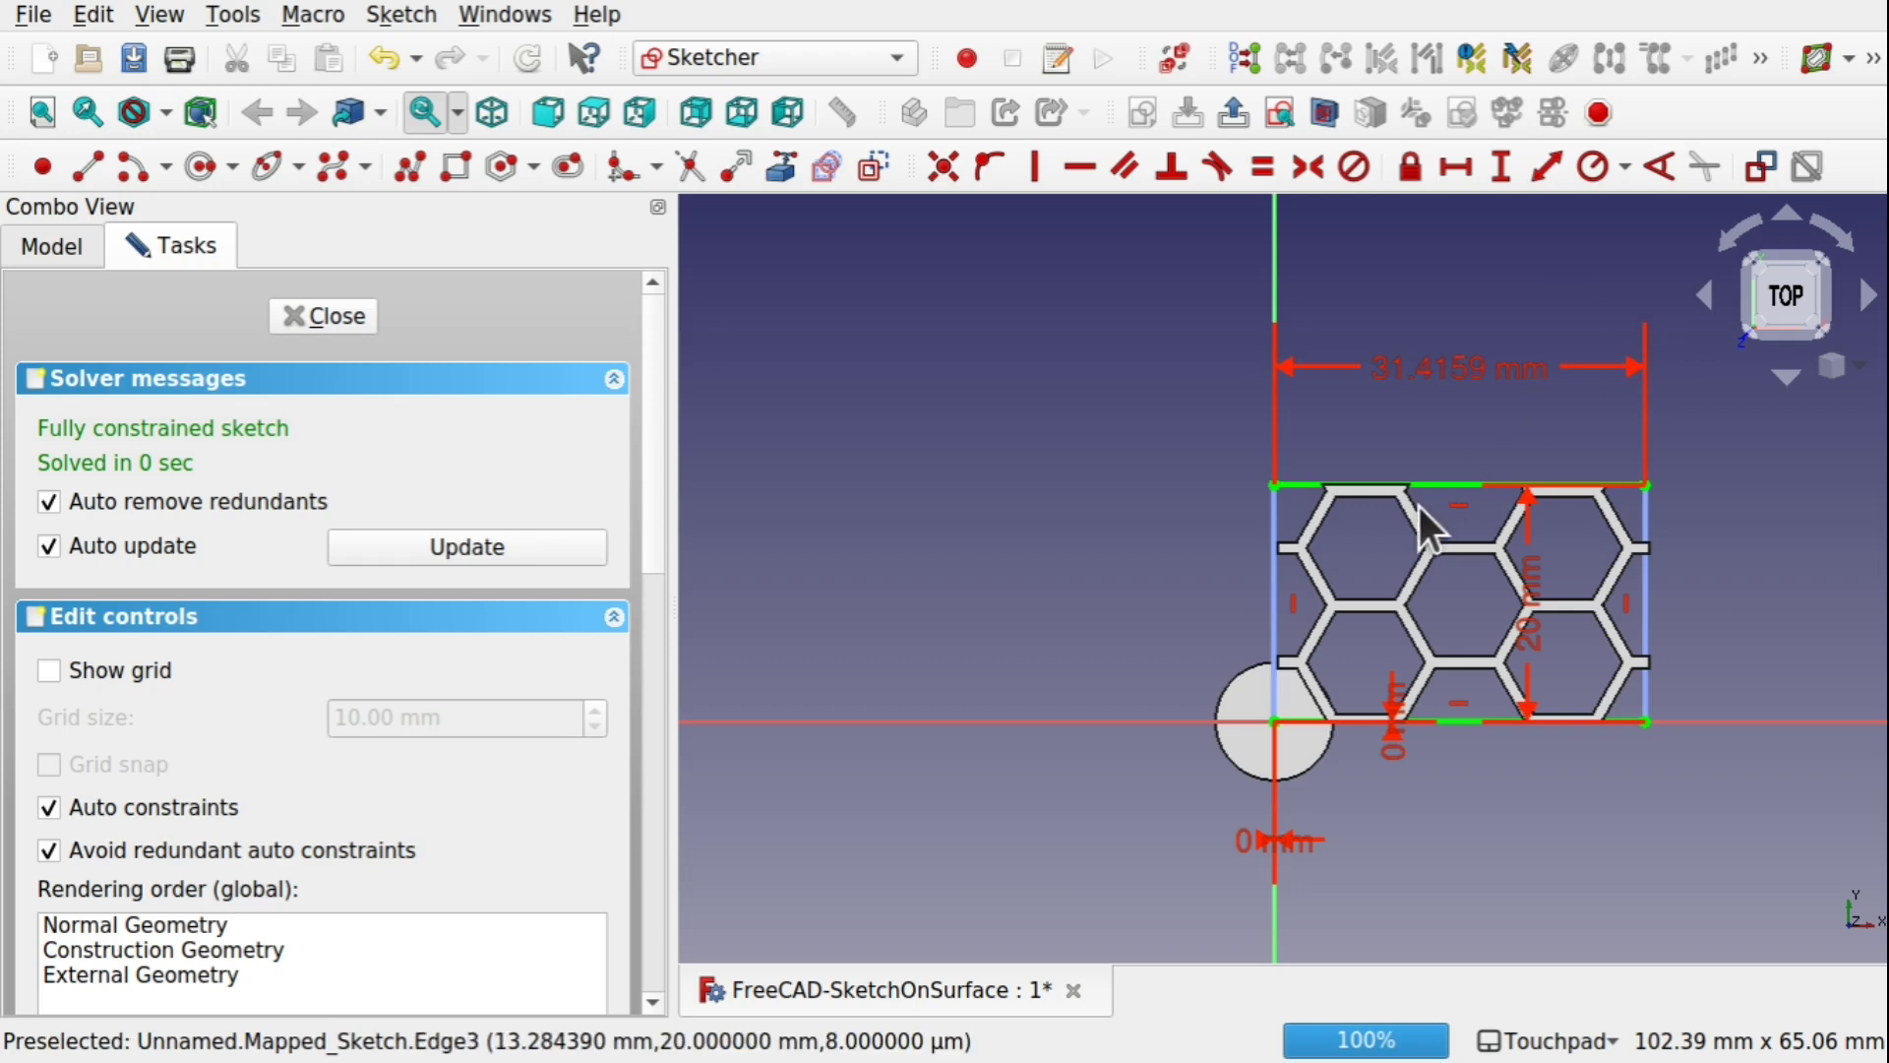
pyautogui.click(1275, 618)
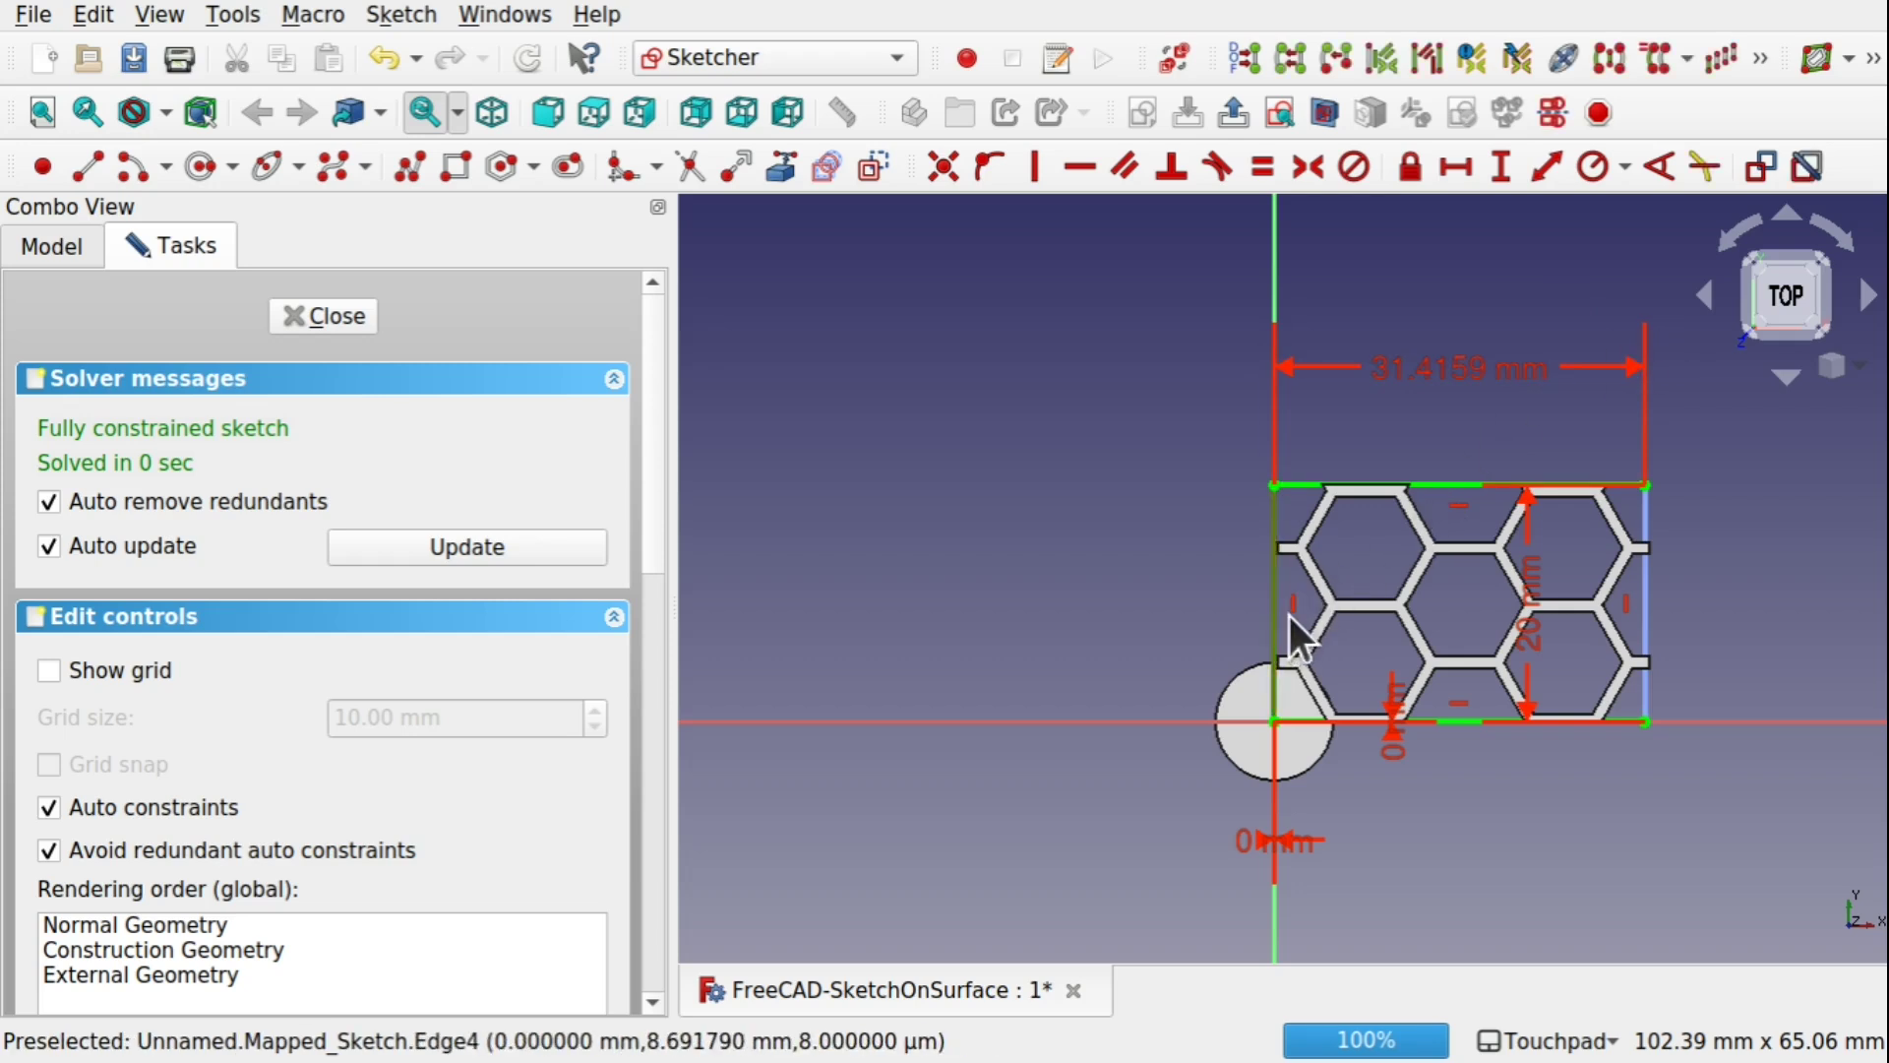
pyautogui.click(1649, 596)
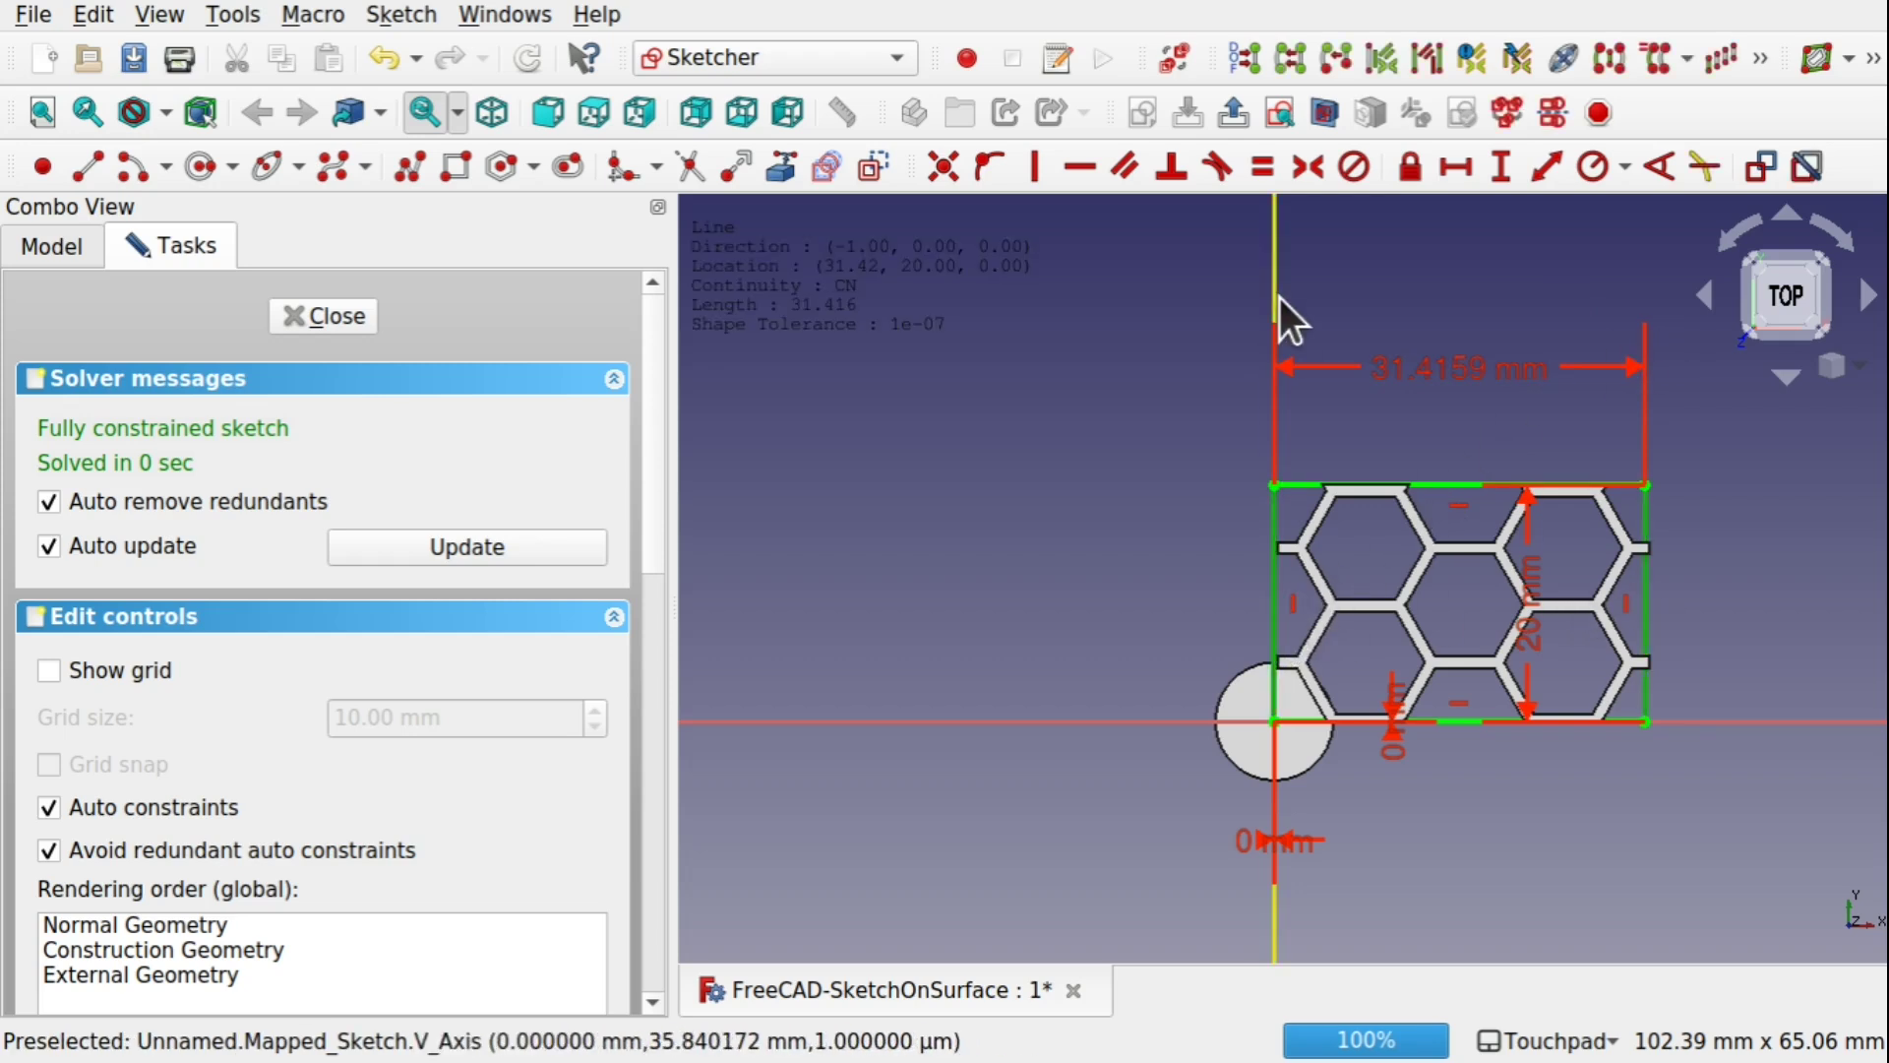
pyautogui.click(872, 167)
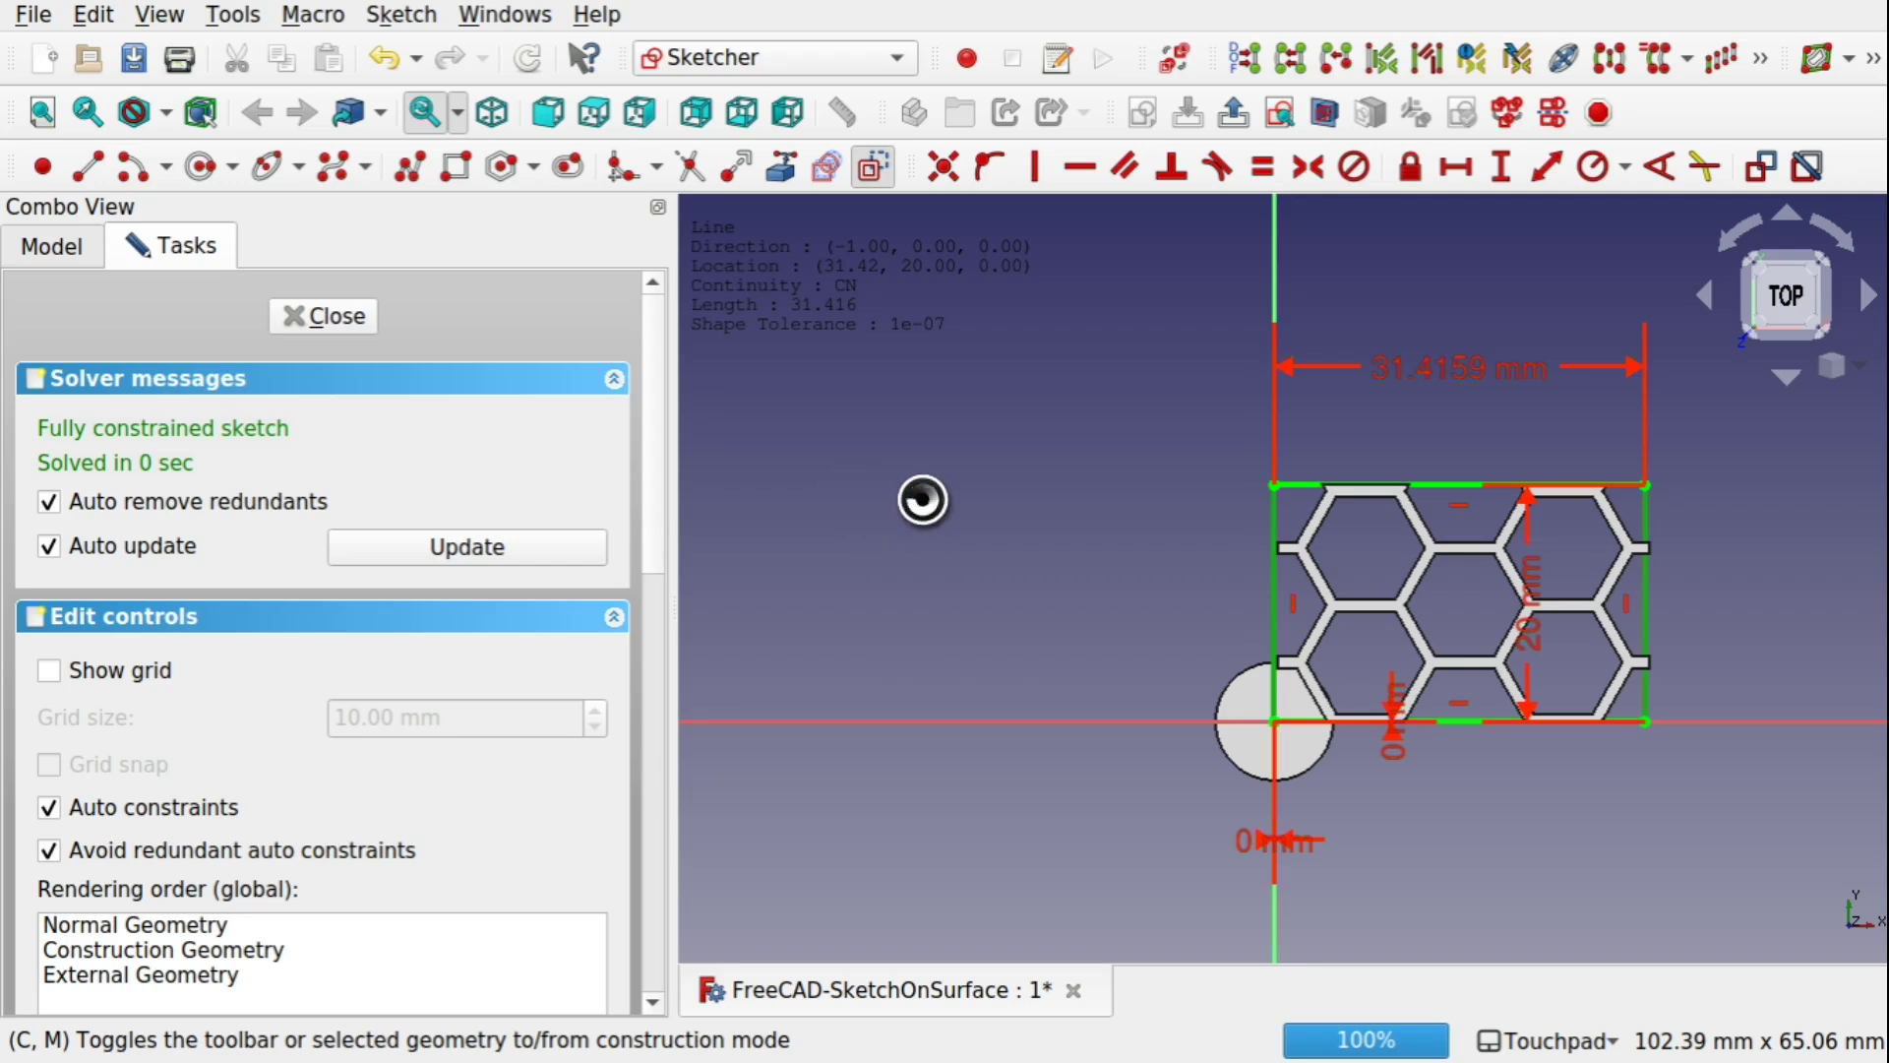
# Step: Open a new terminal window and run pkill freecad to force FreeCAD to quit
pyautogui.press('super')
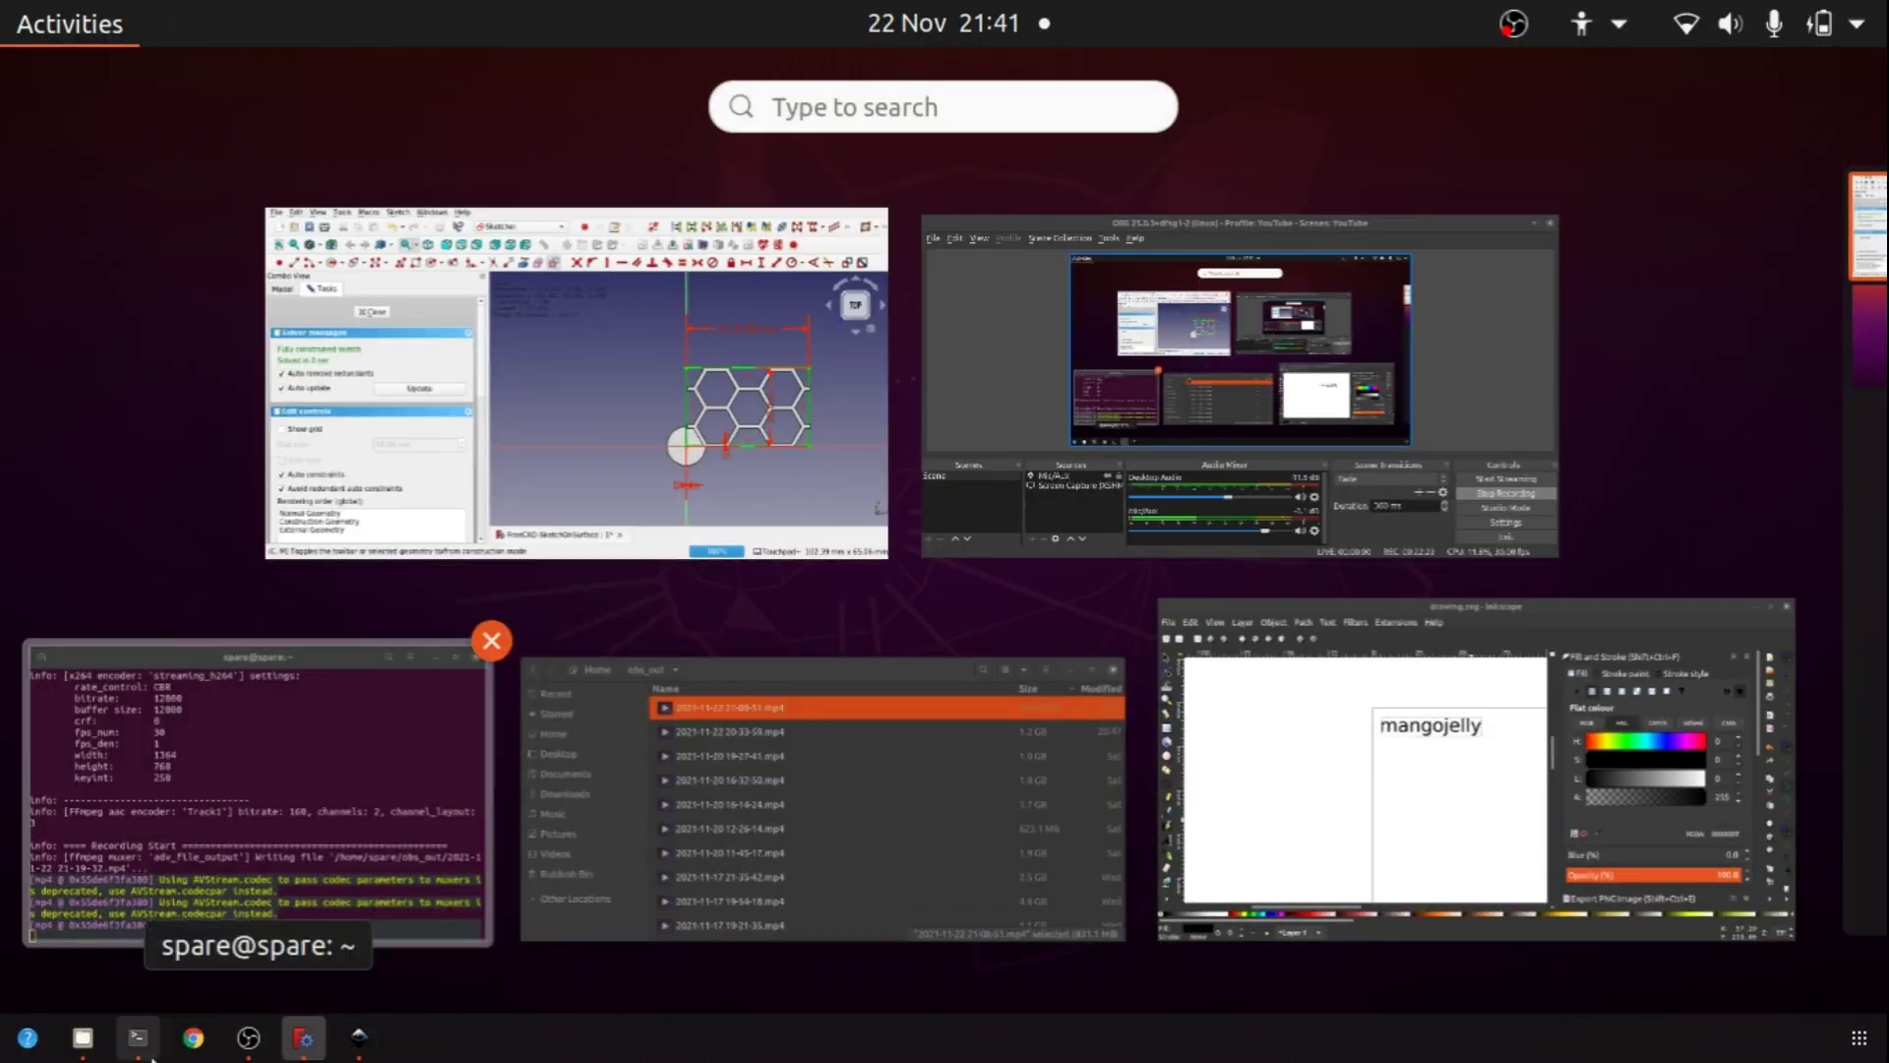
pyautogui.click(143, 1043)
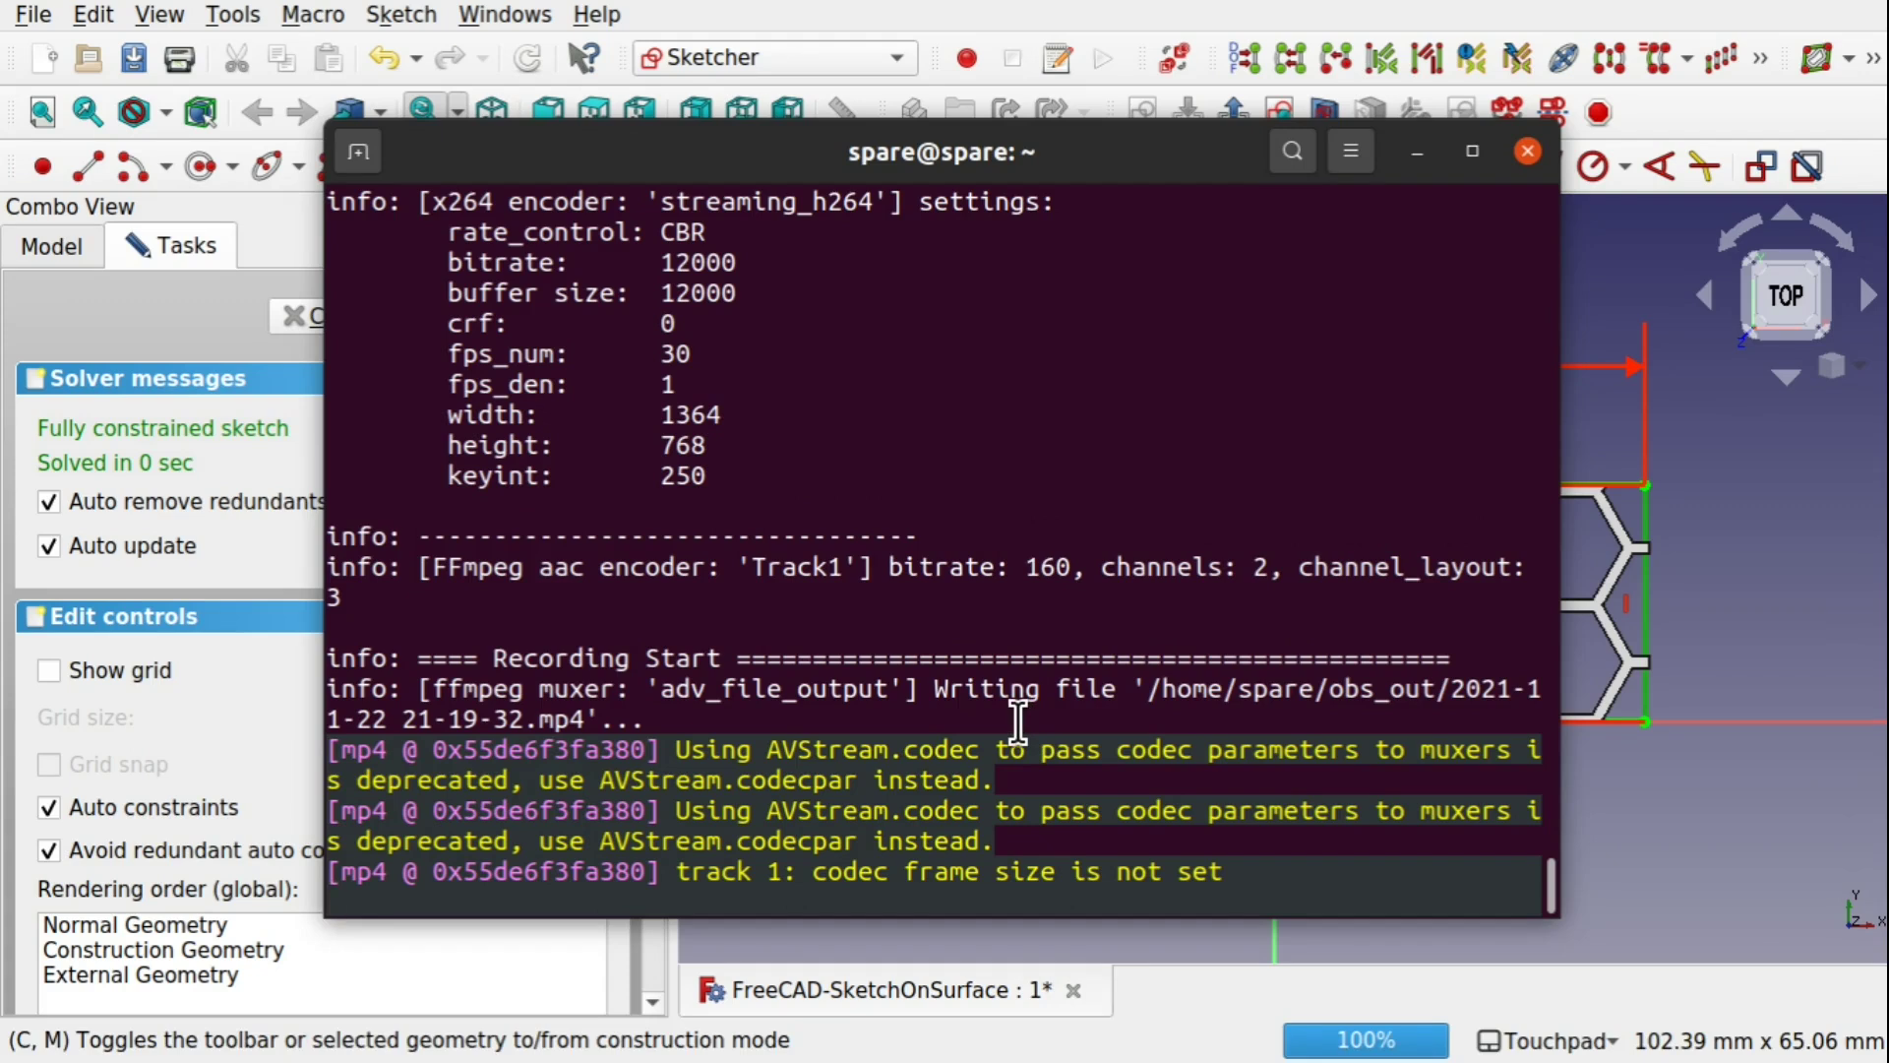
pyautogui.click(1344, 169)
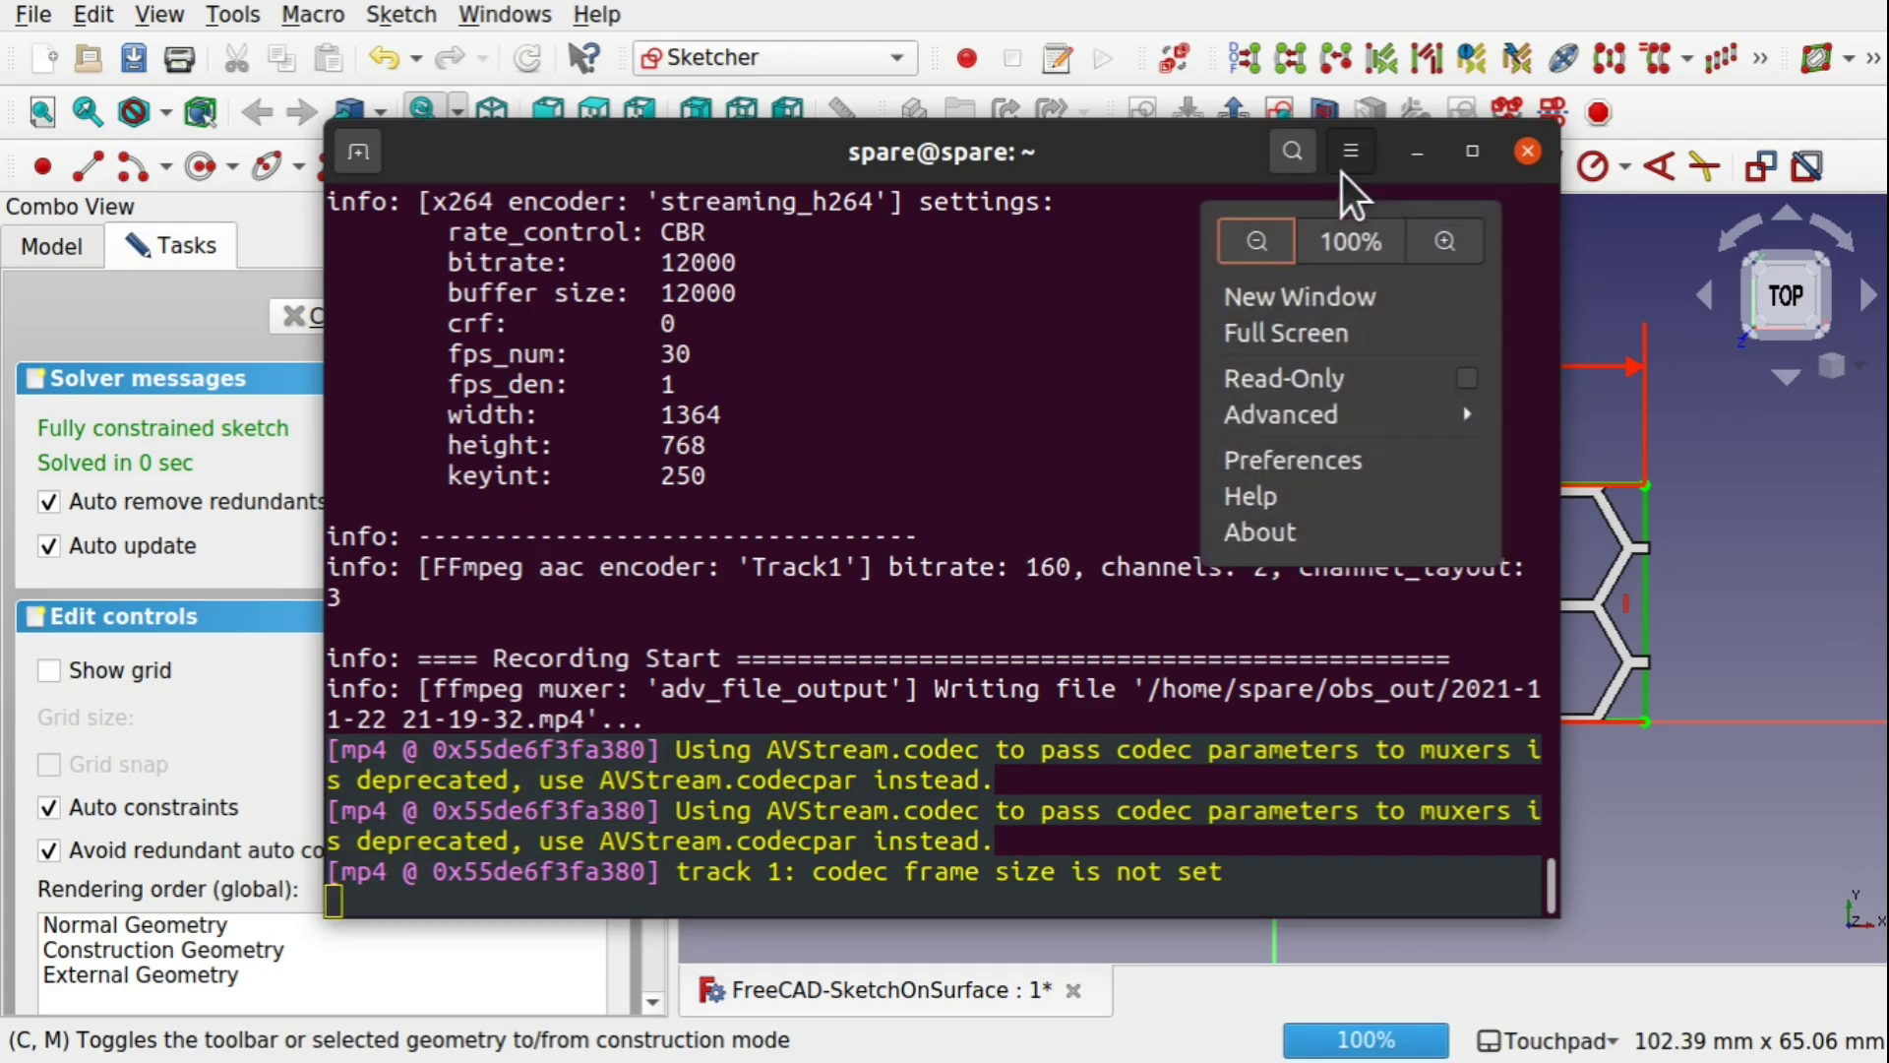
pyautogui.click(1344, 293)
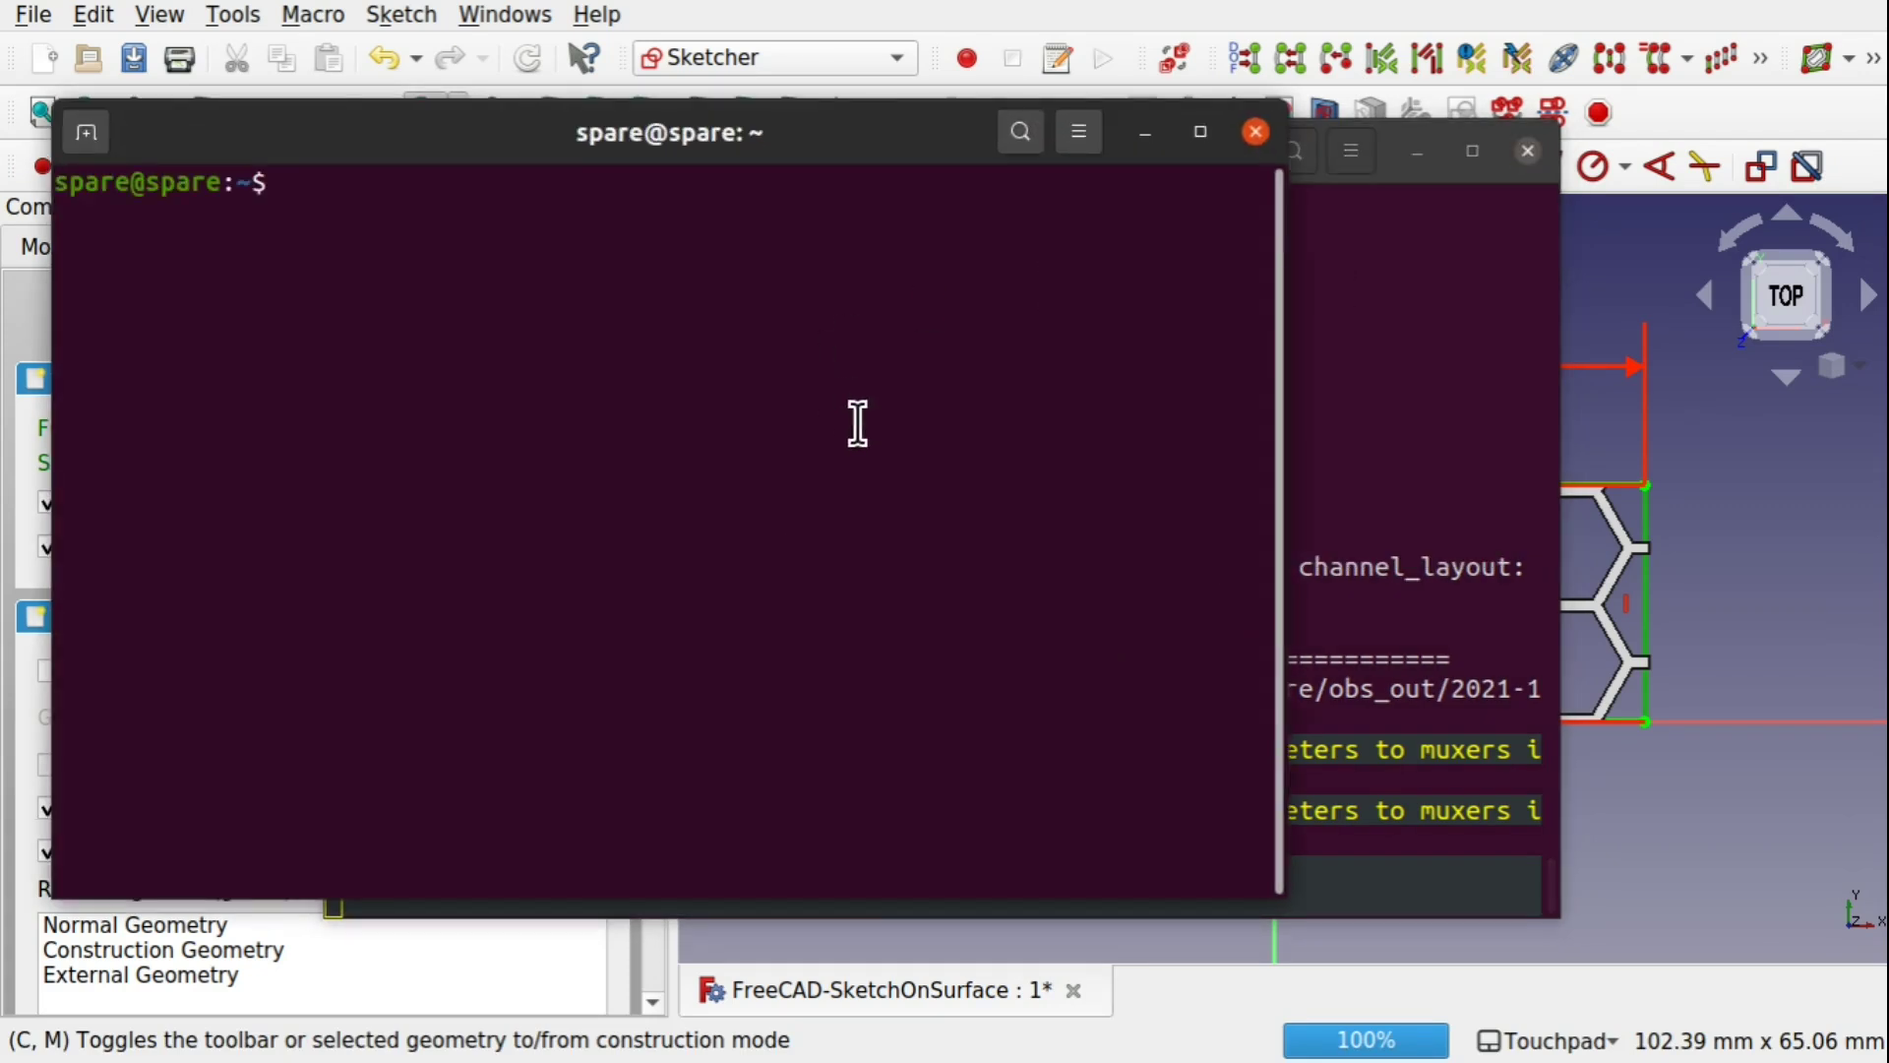
pyautogui.write('pkill freecad')
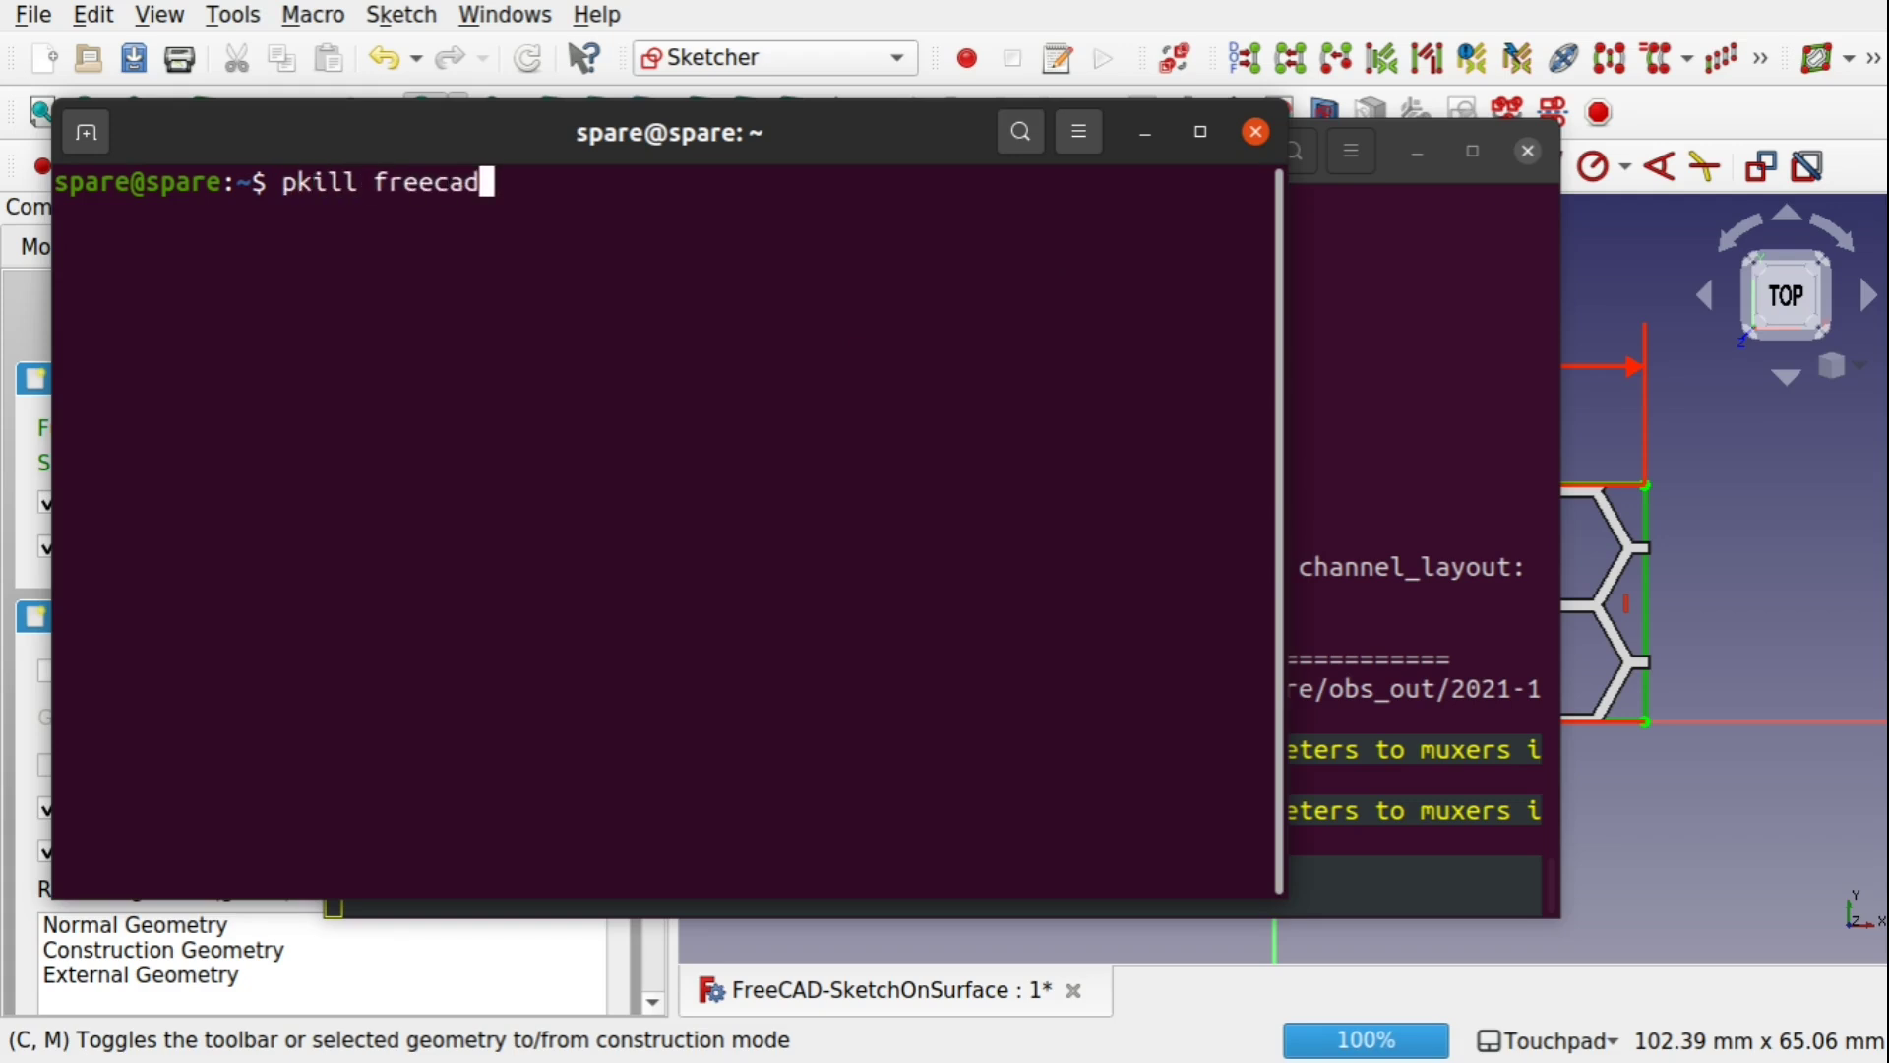
pyautogui.press('Return')
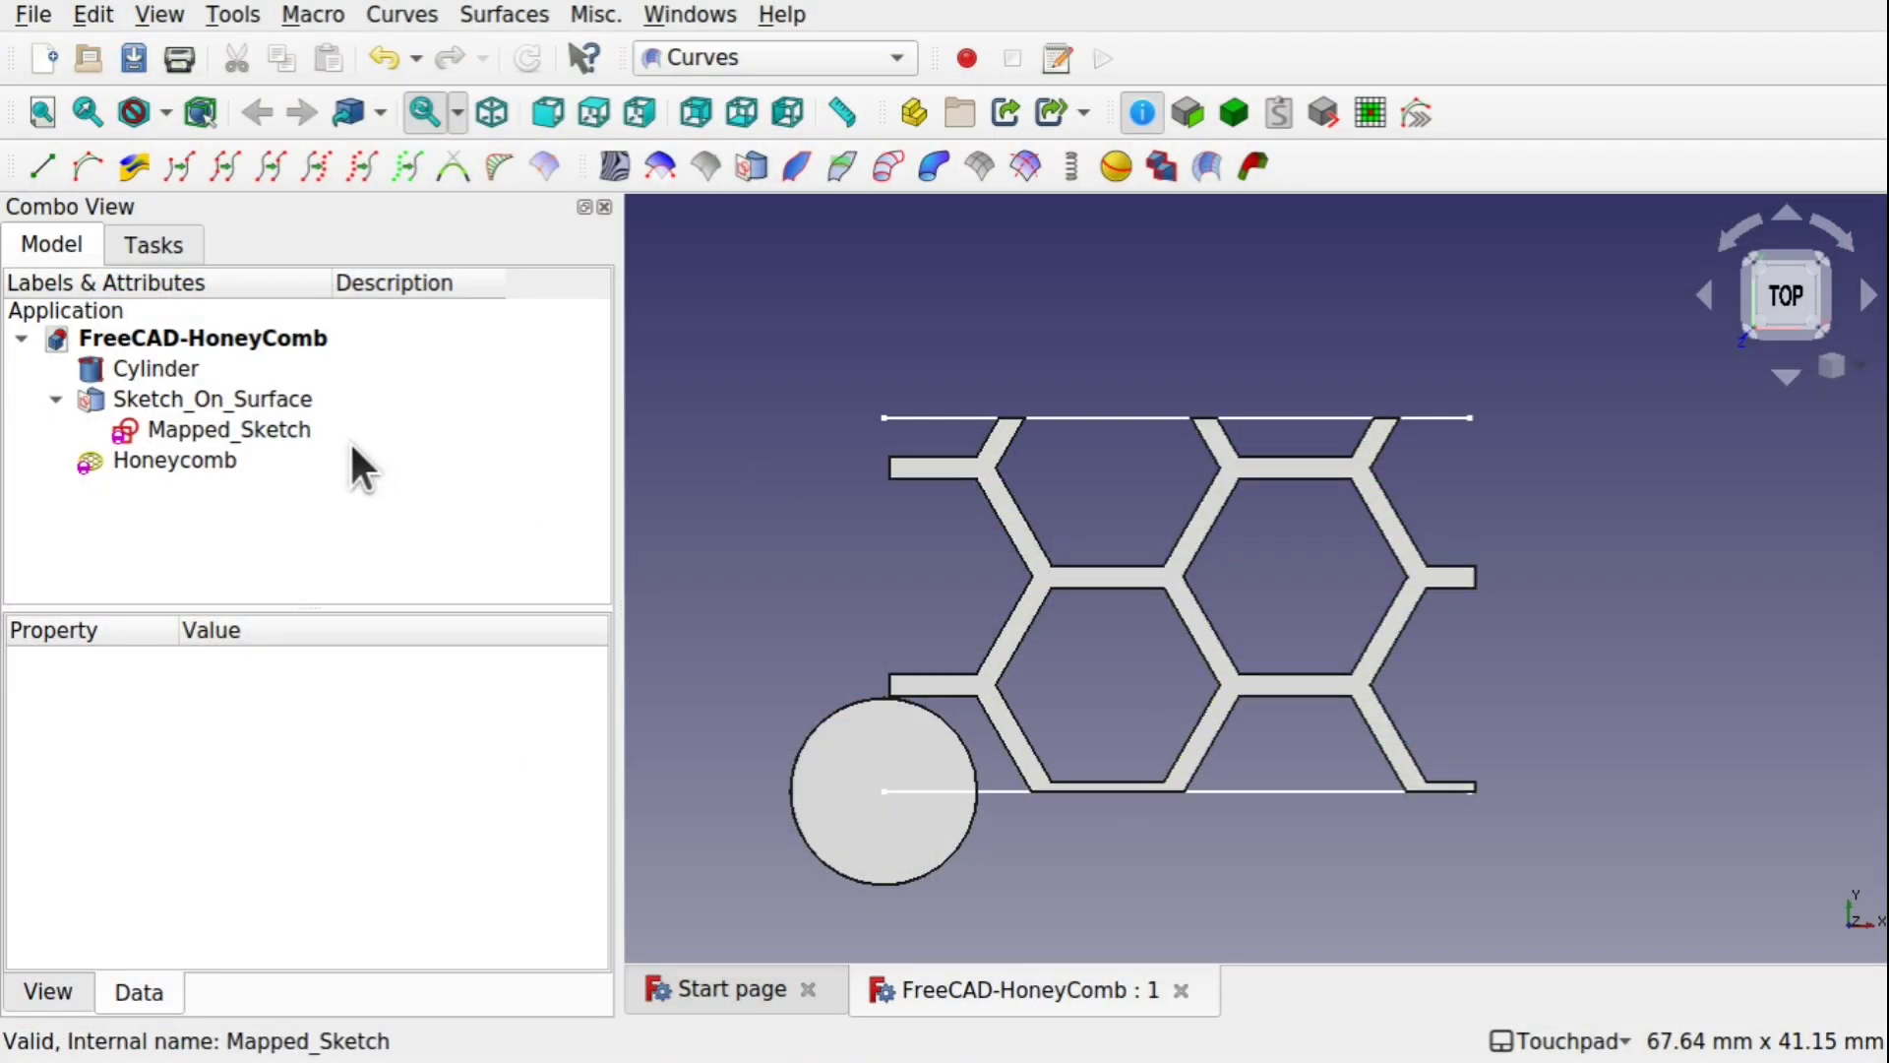
# Step: Edit Mapped_Sketch to turn the rectangle's two horizontal edges into construction geometry, and finish the sketch
pyautogui.click(254, 430)
pyautogui.doubleClick(257, 428)
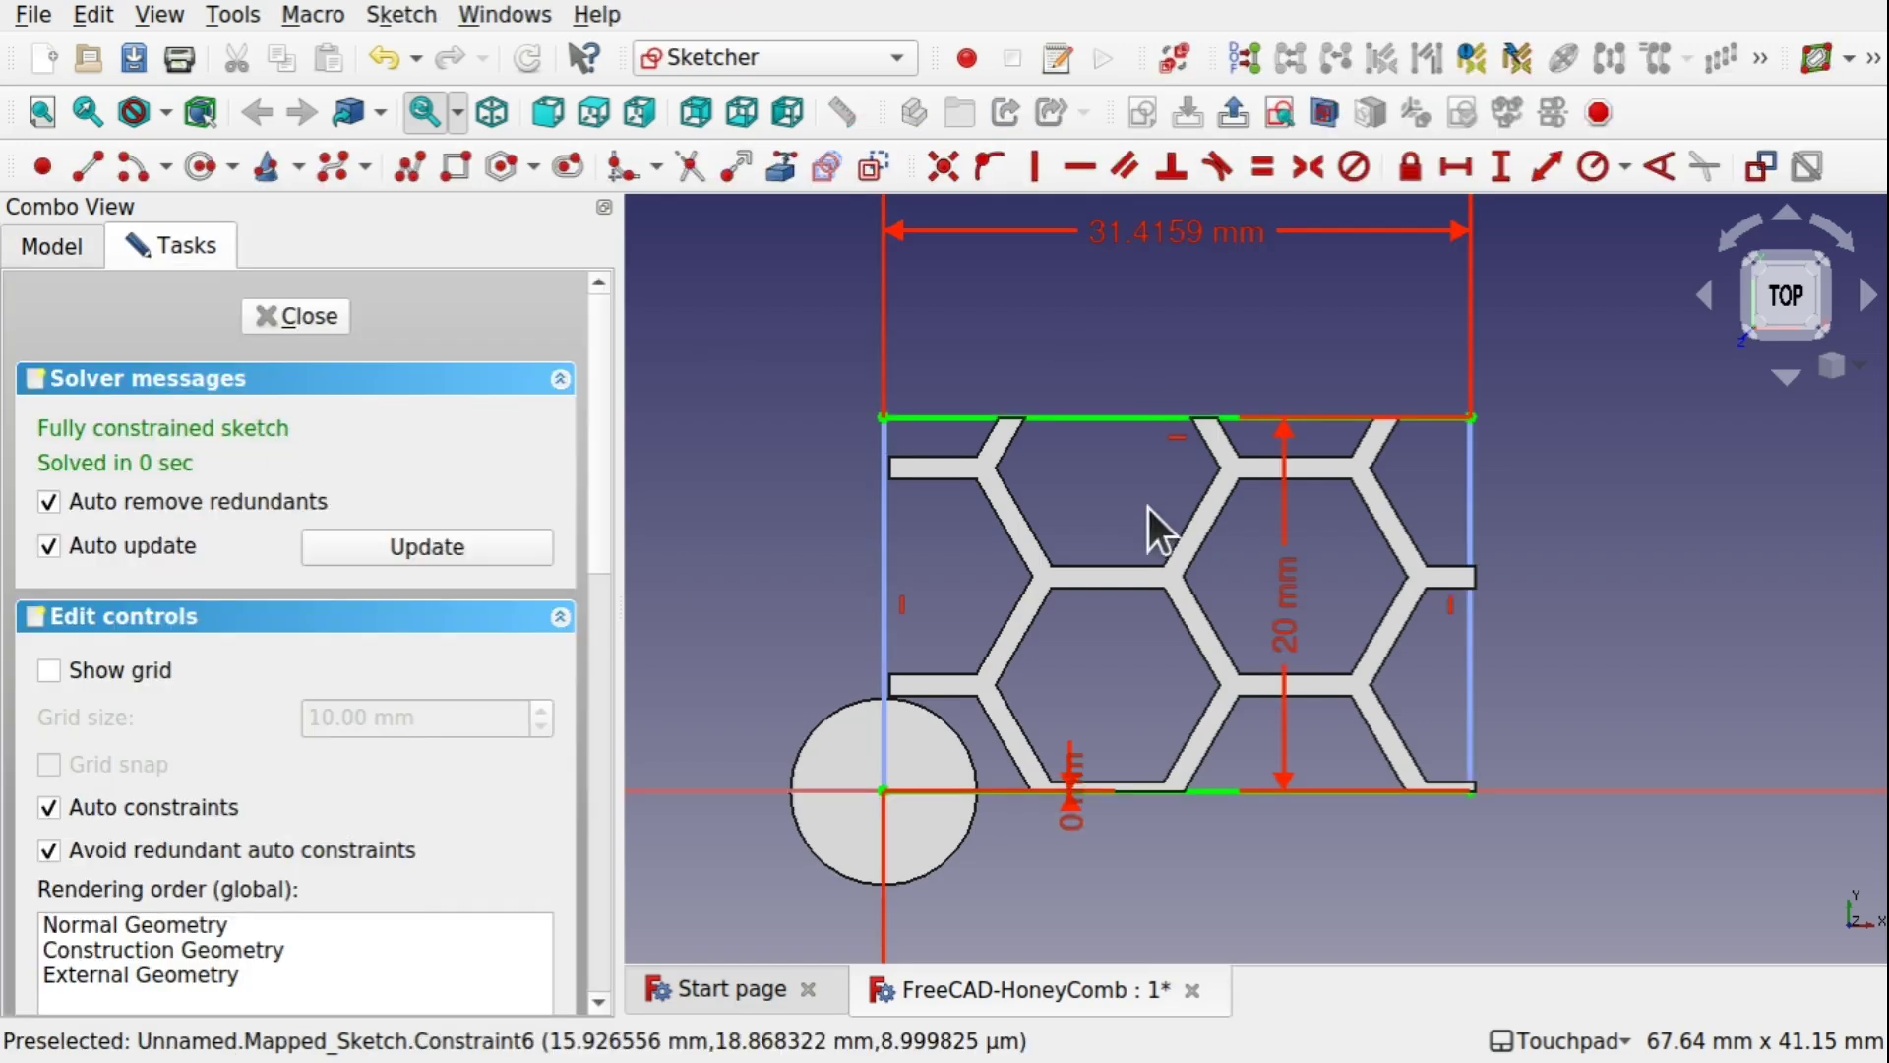
pyautogui.click(1111, 419)
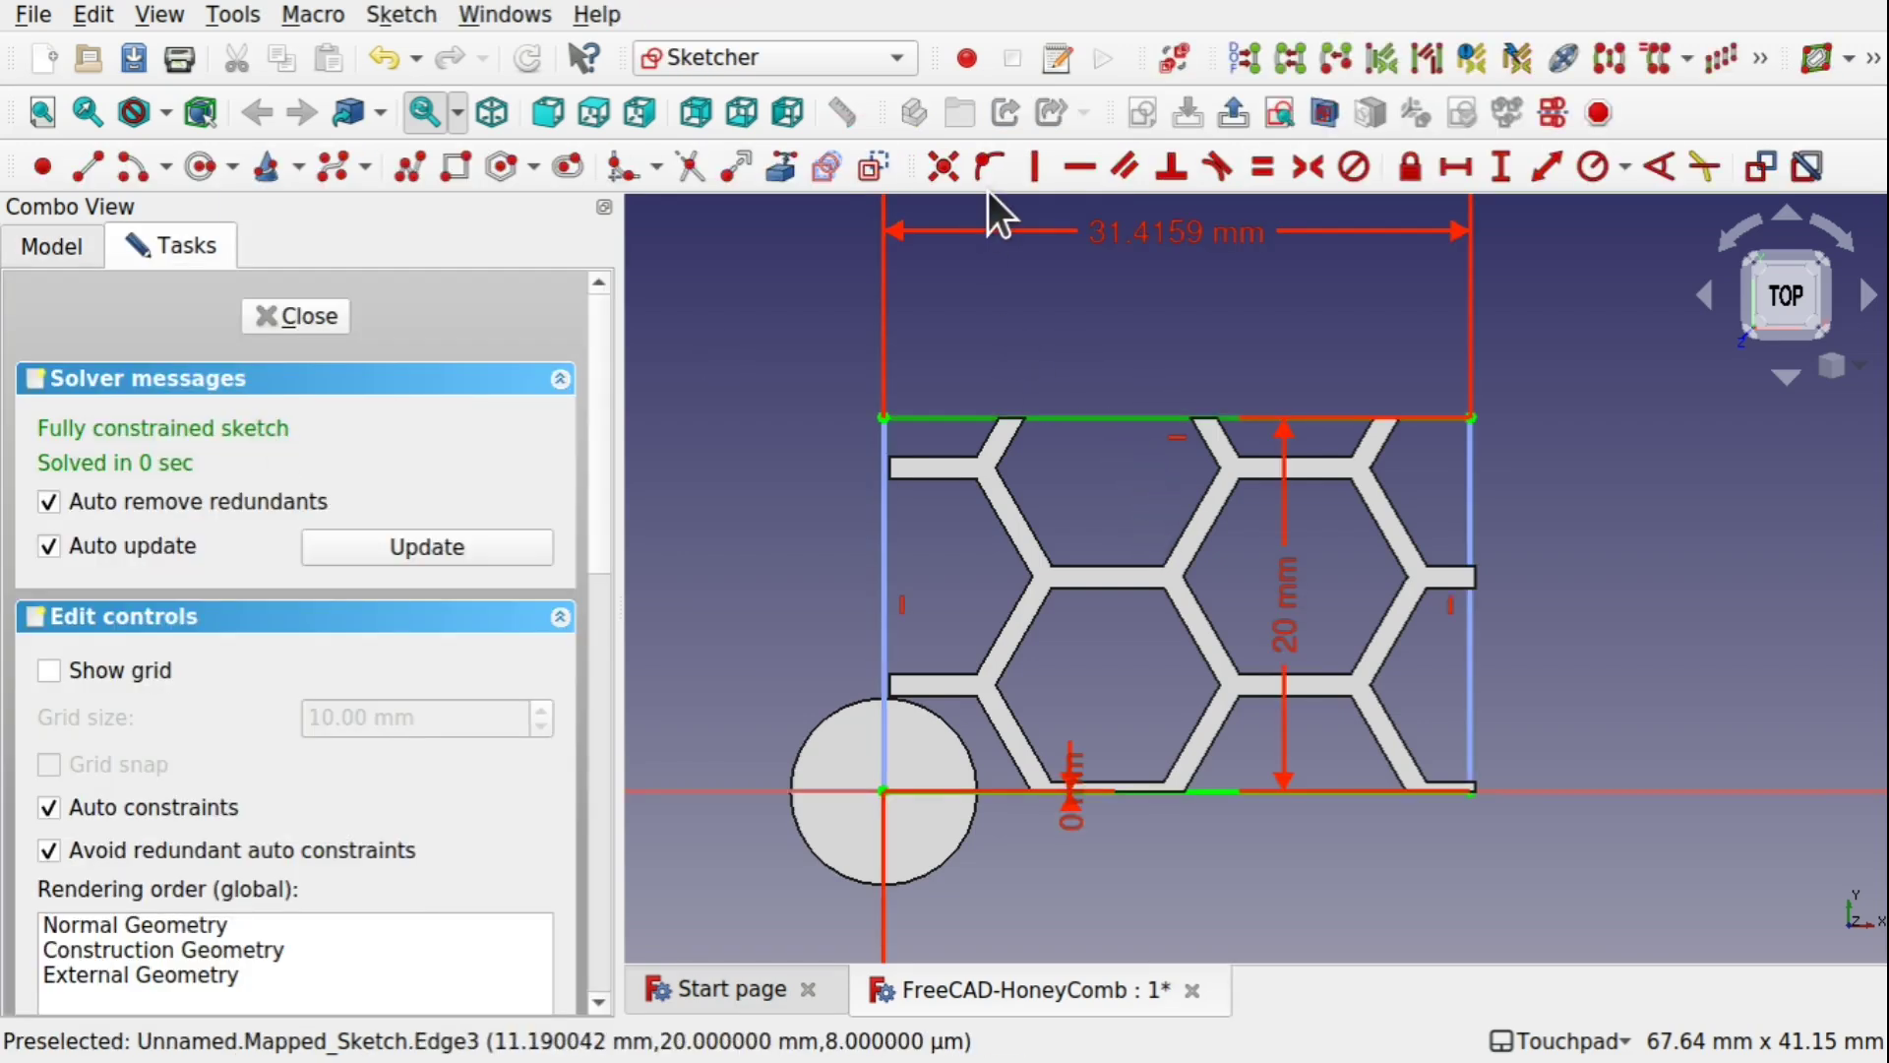
pyautogui.click(886, 163)
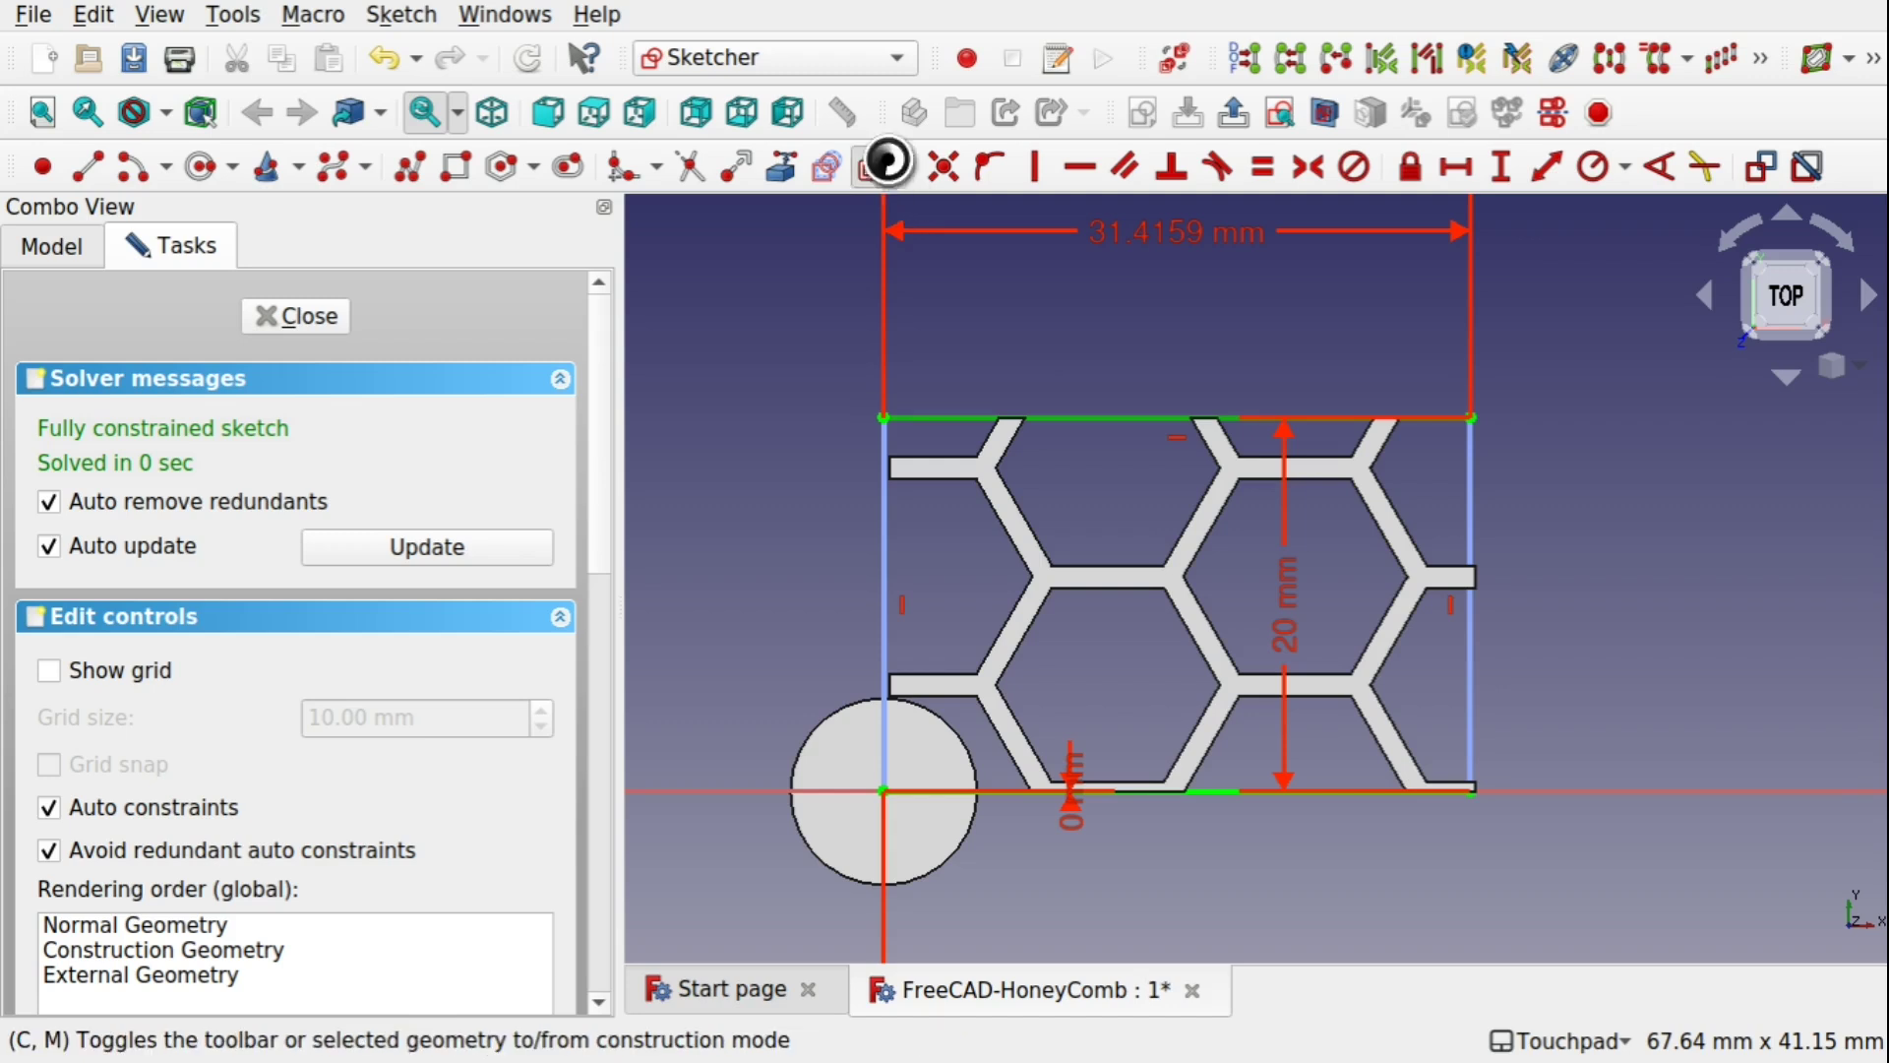
pyautogui.click(1212, 791)
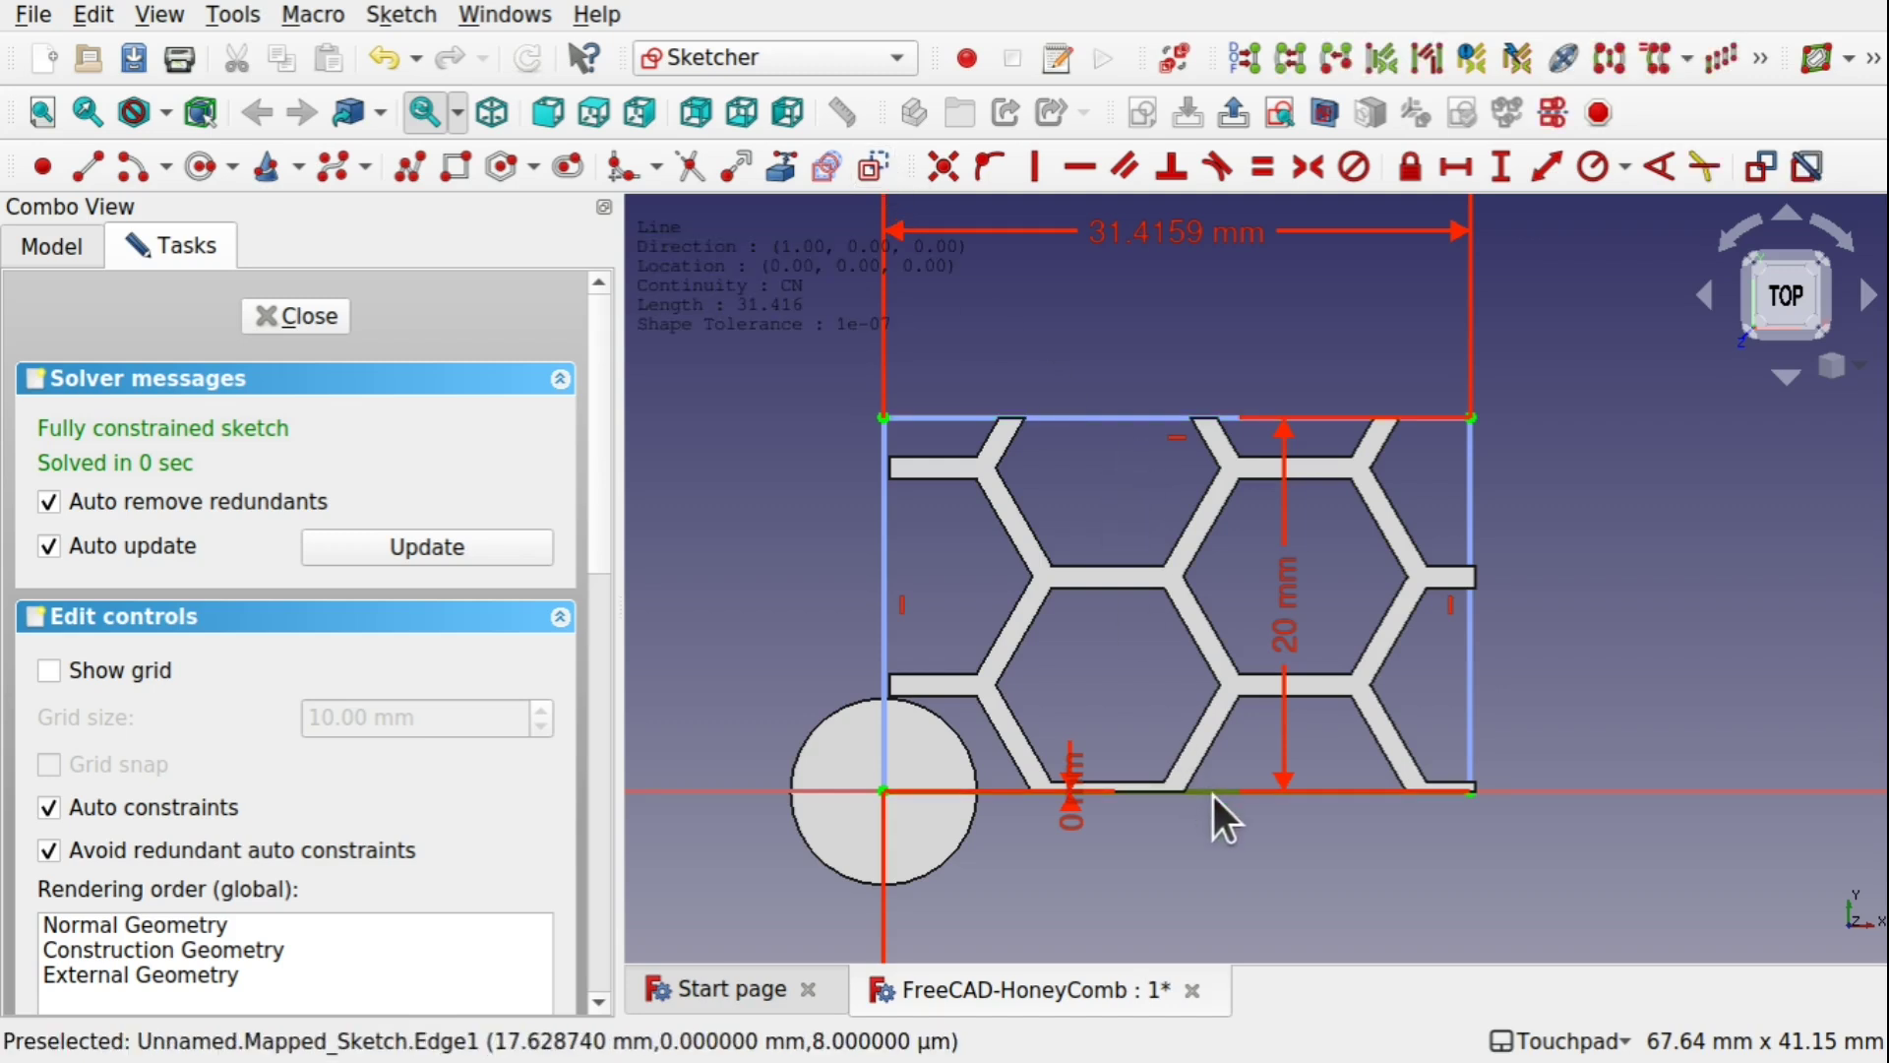
pyautogui.click(877, 164)
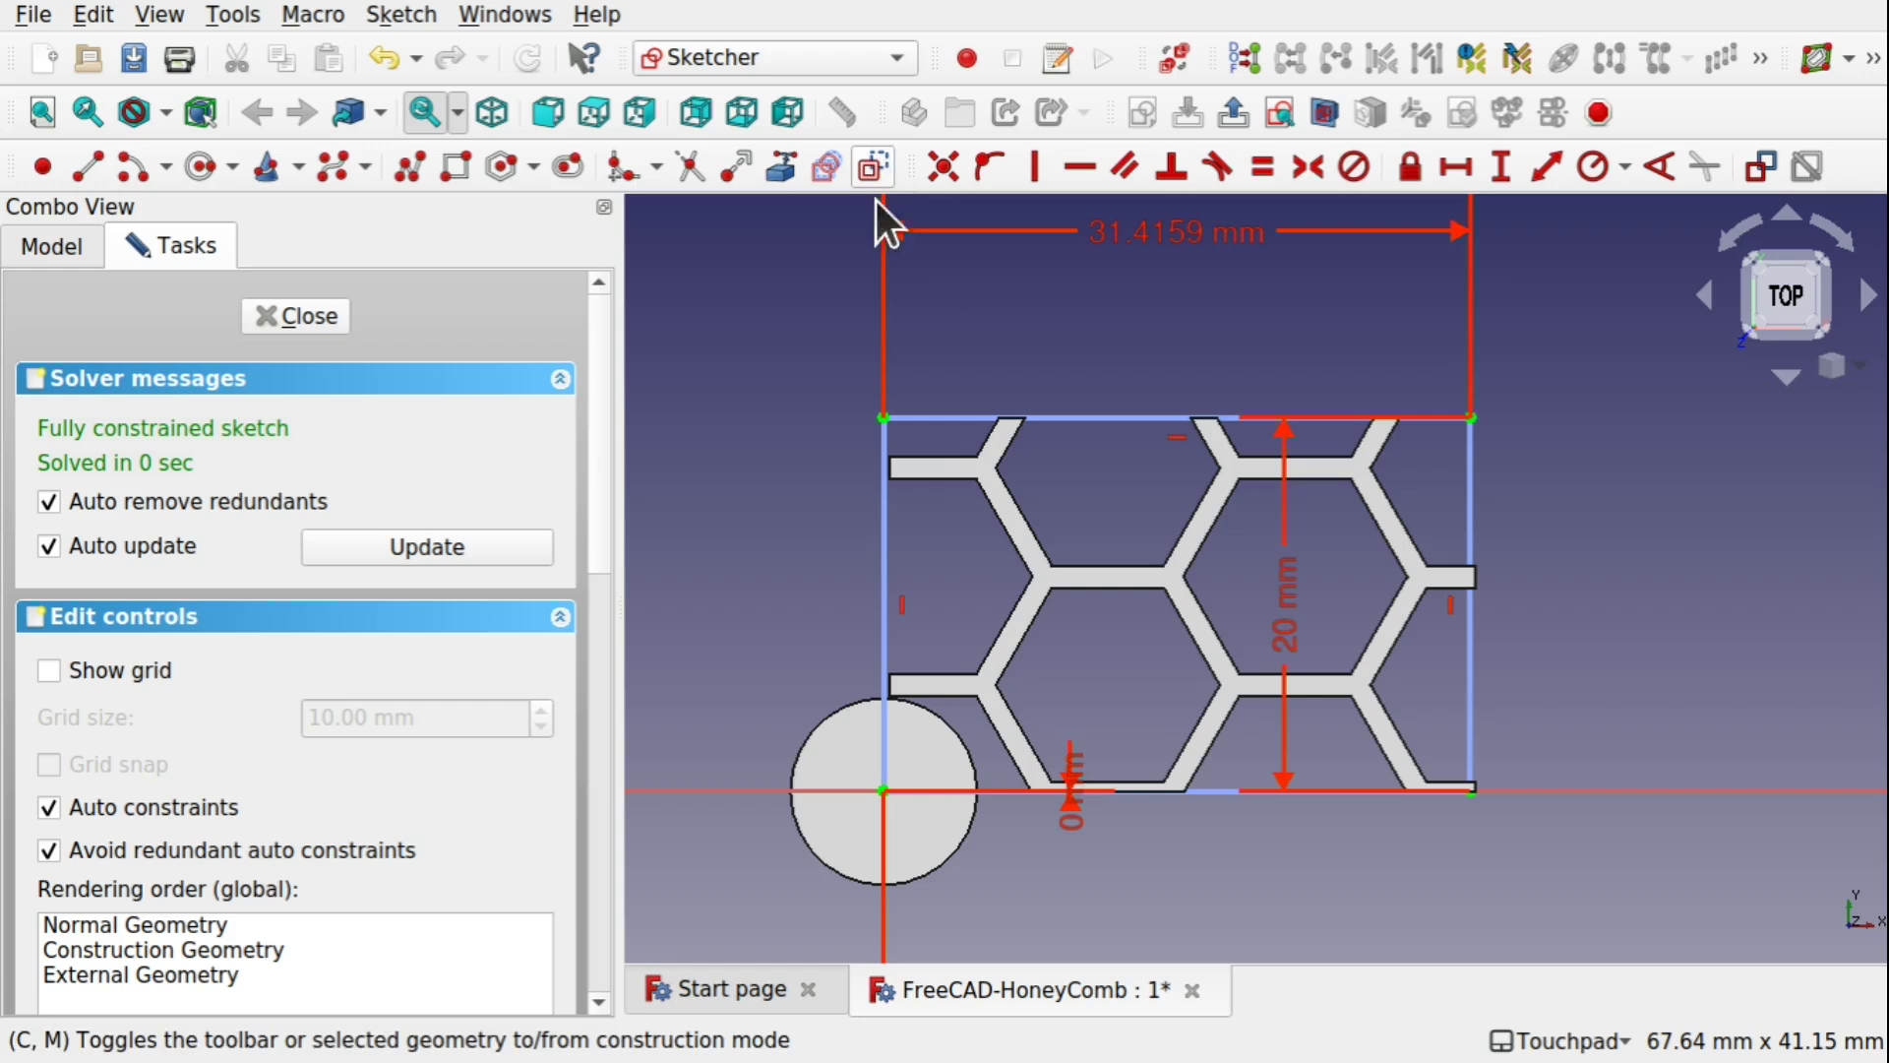
pyautogui.click(300, 317)
# Step: Extract the Honeycomb's flat top face as a separate object and hide the original Honeycomb
pyautogui.keyDown('alt'); pyautogui.moveTo(1231, 728); pyautogui.dragTo(1047, 649); pyautogui.keyUp('alt')
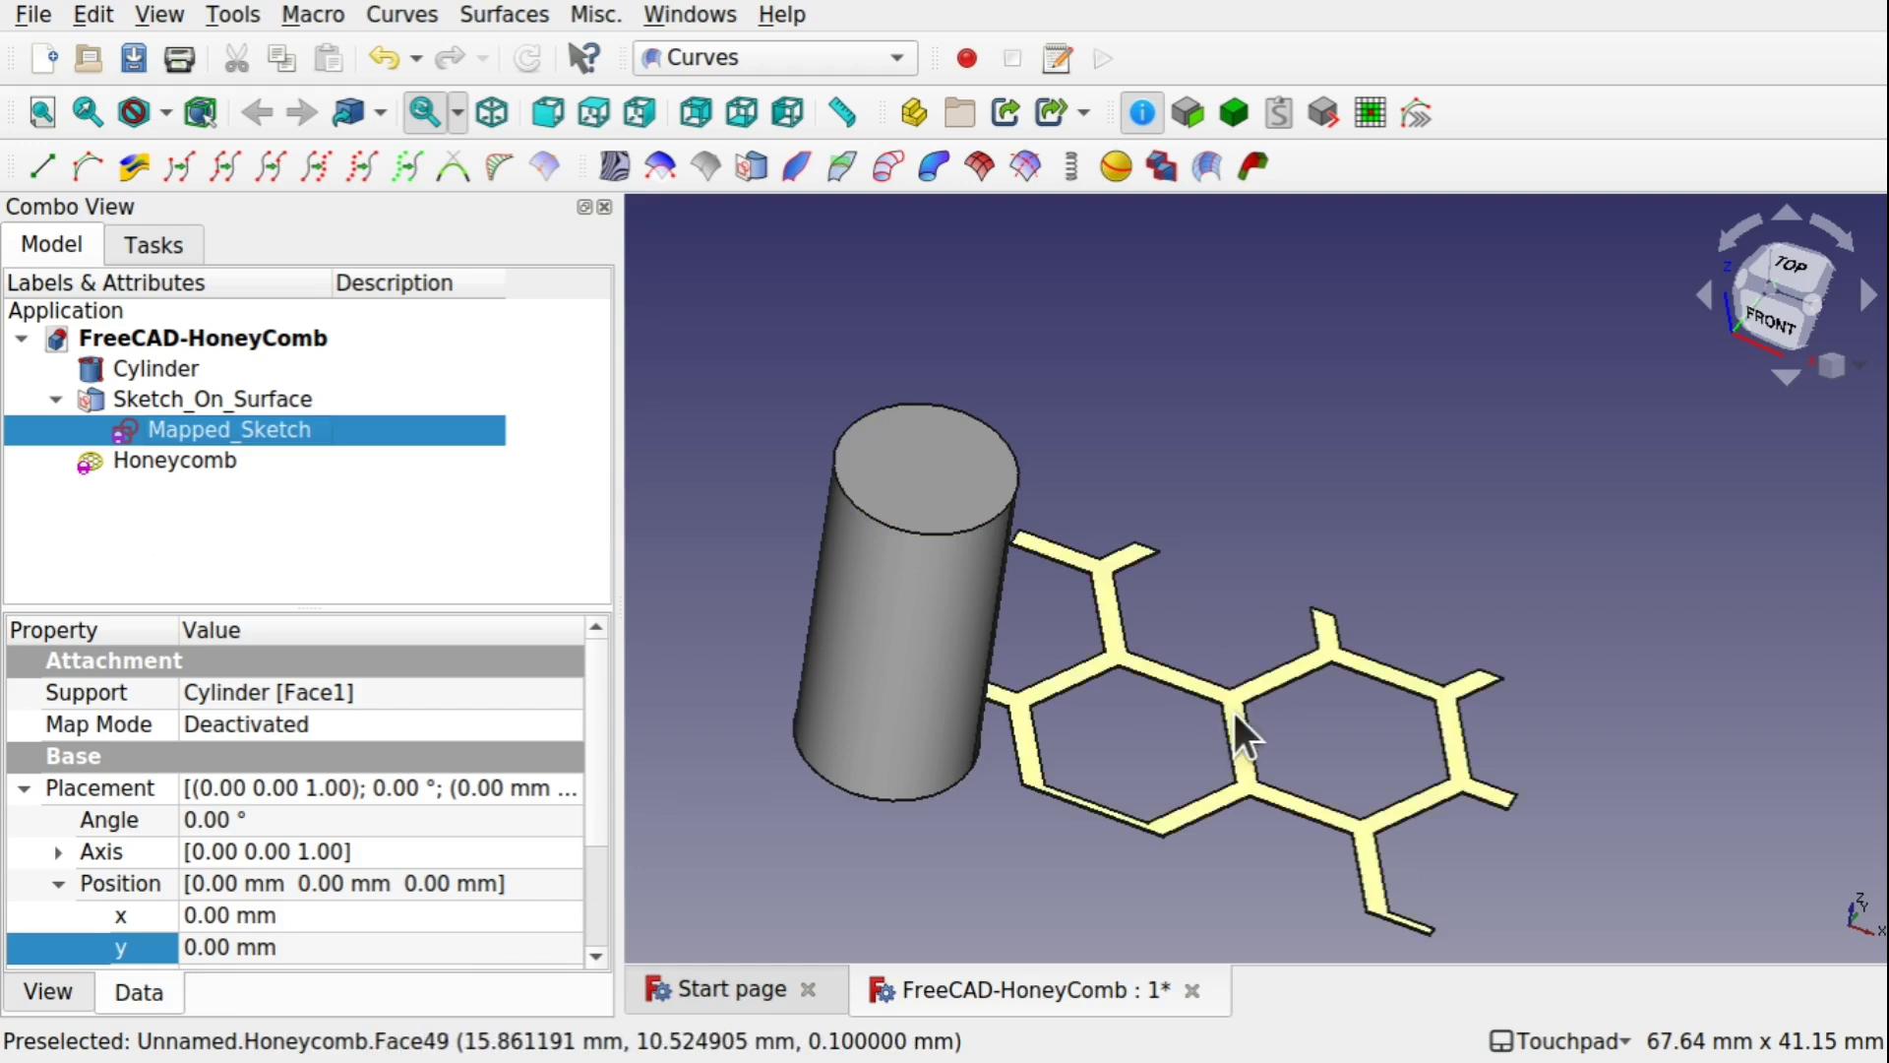
pyautogui.keyDown('alt'); pyautogui.moveTo(1233, 712); pyautogui.dragTo(1168, 690); pyautogui.keyUp('alt')
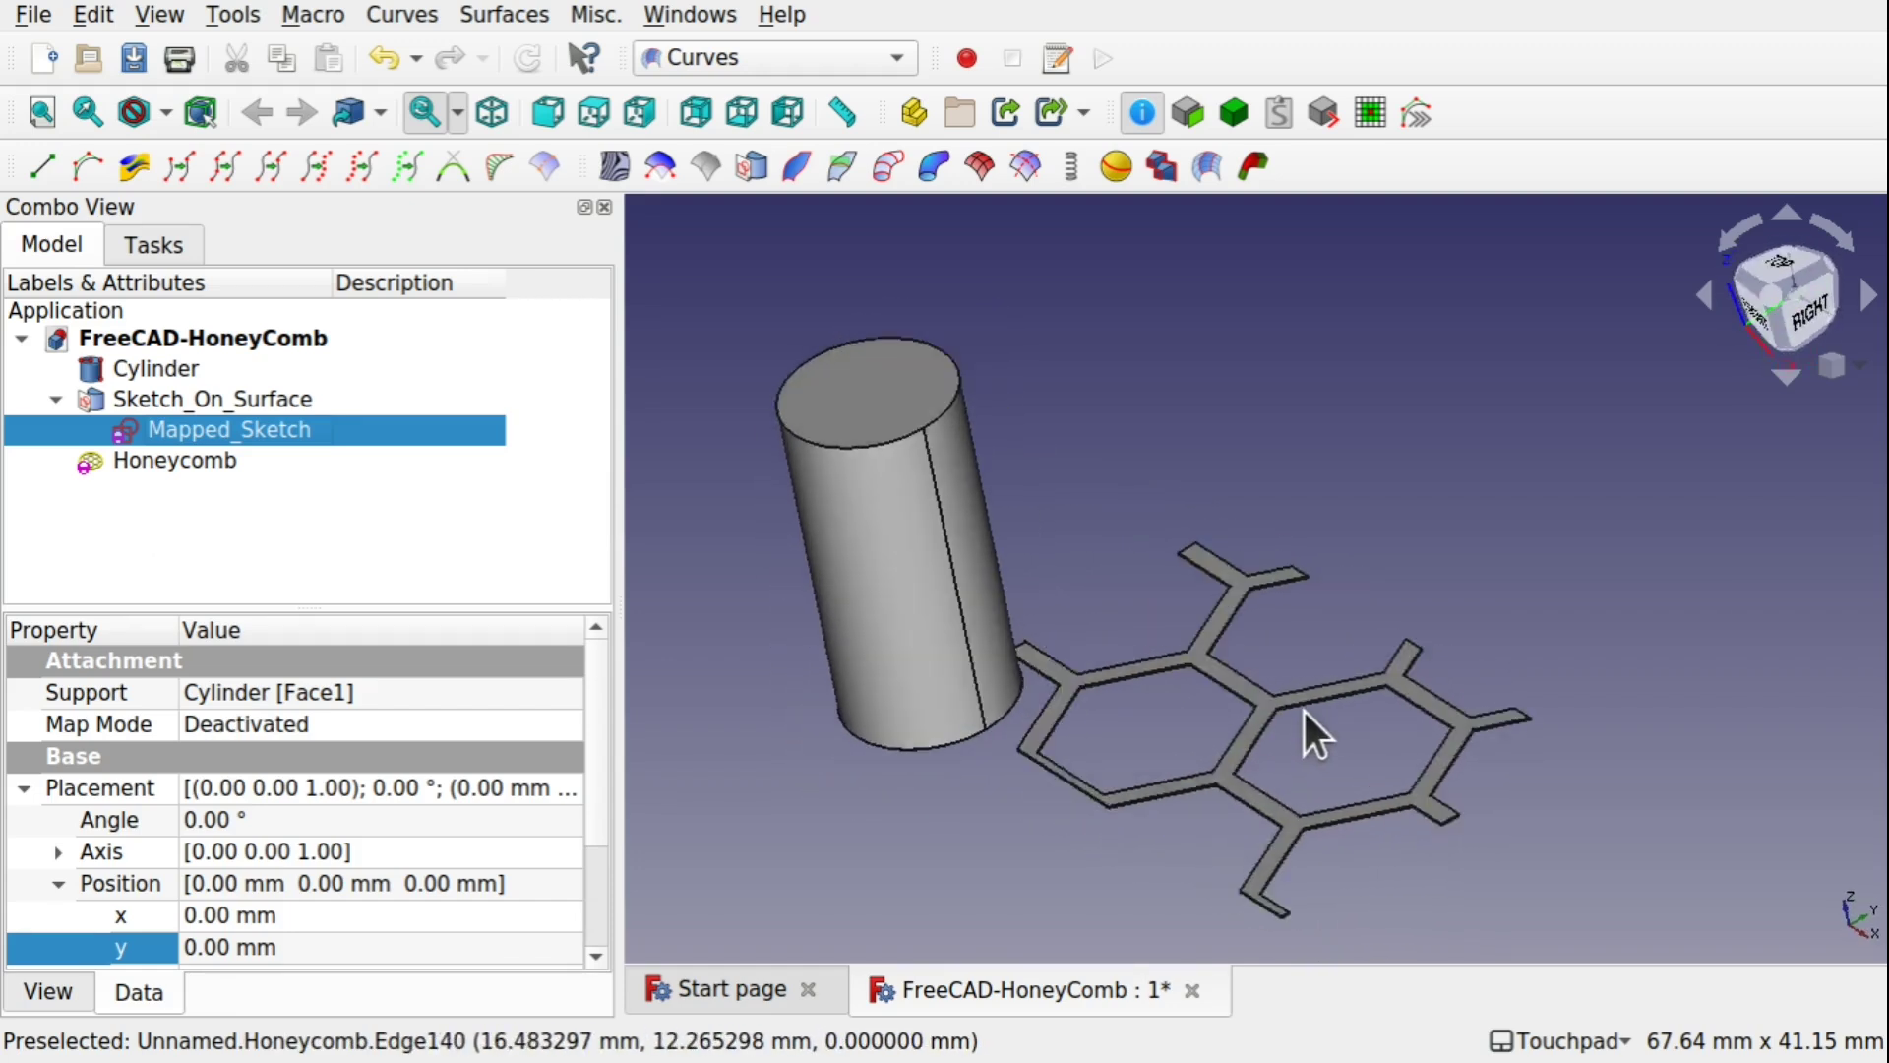
pyautogui.scroll(10, 1297, 711)
pyautogui.scroll(-10, 1295, 711)
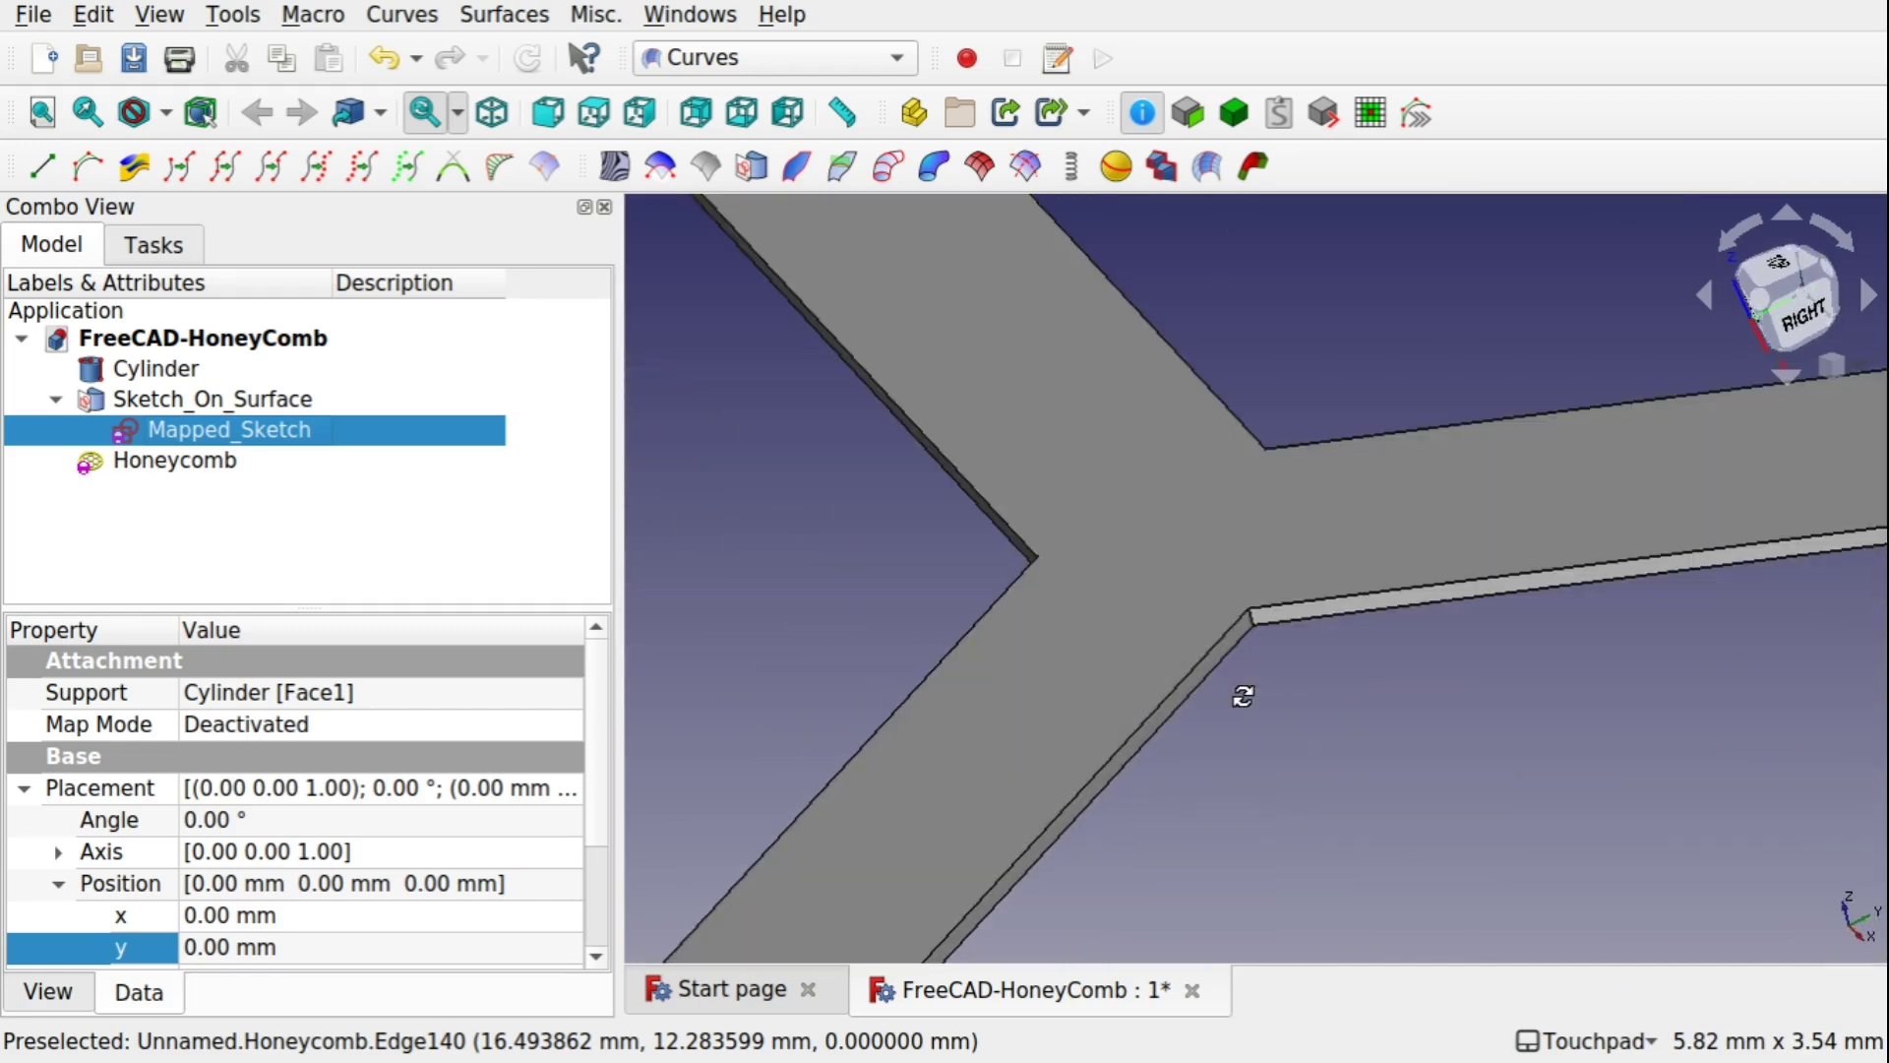
pyautogui.scroll(-10, 1242, 699)
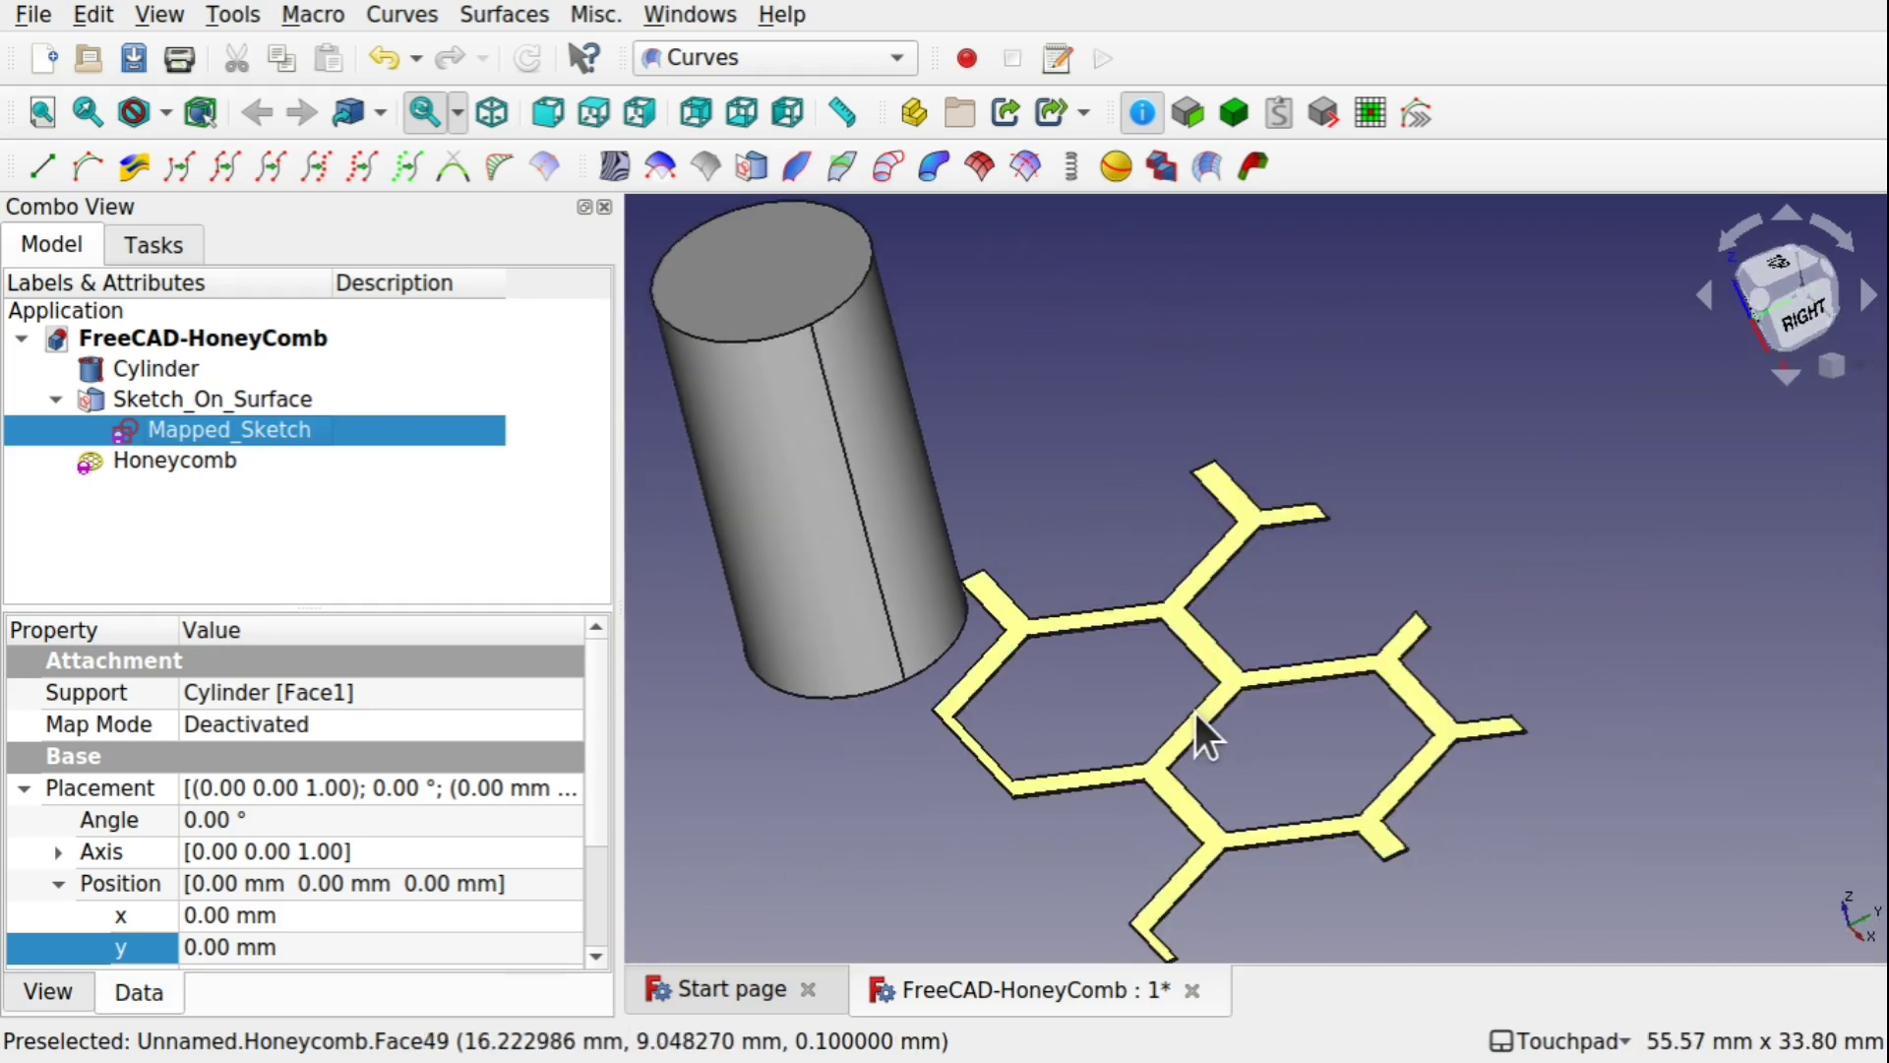
pyautogui.click(1195, 708)
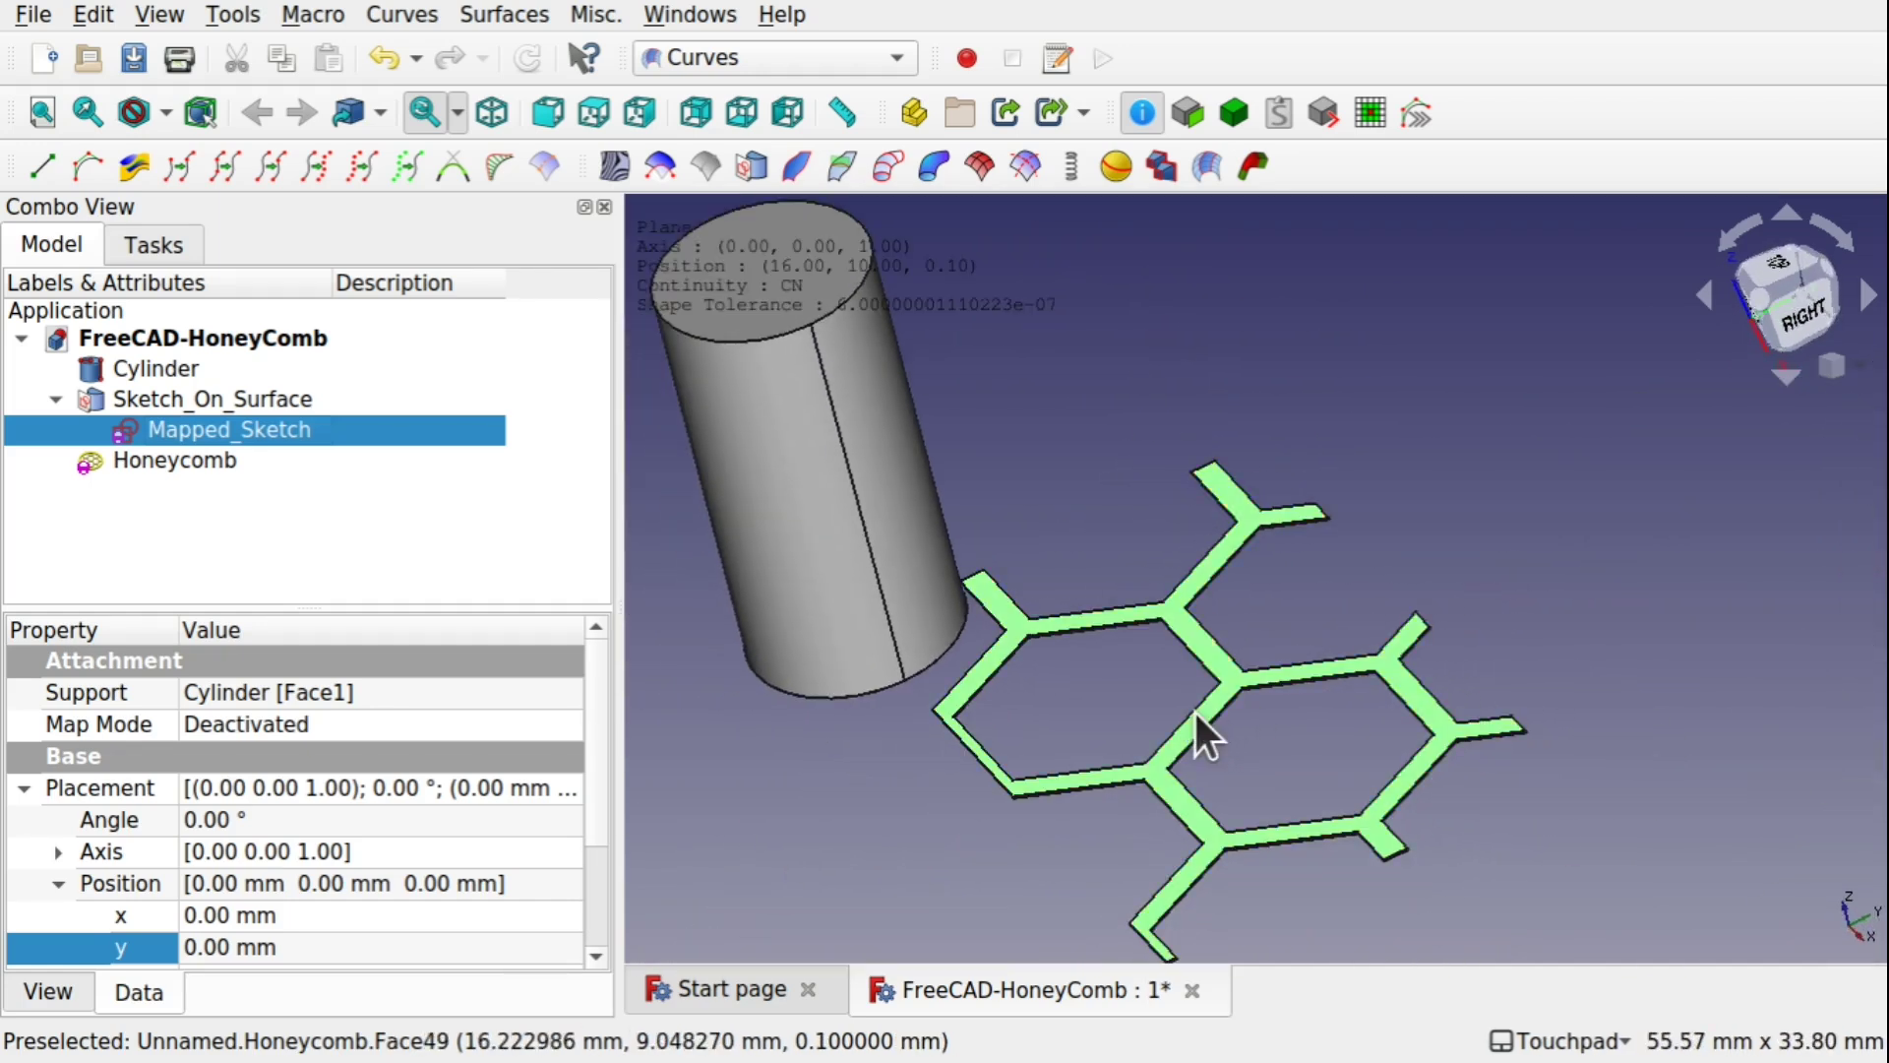
pyautogui.click(1193, 113)
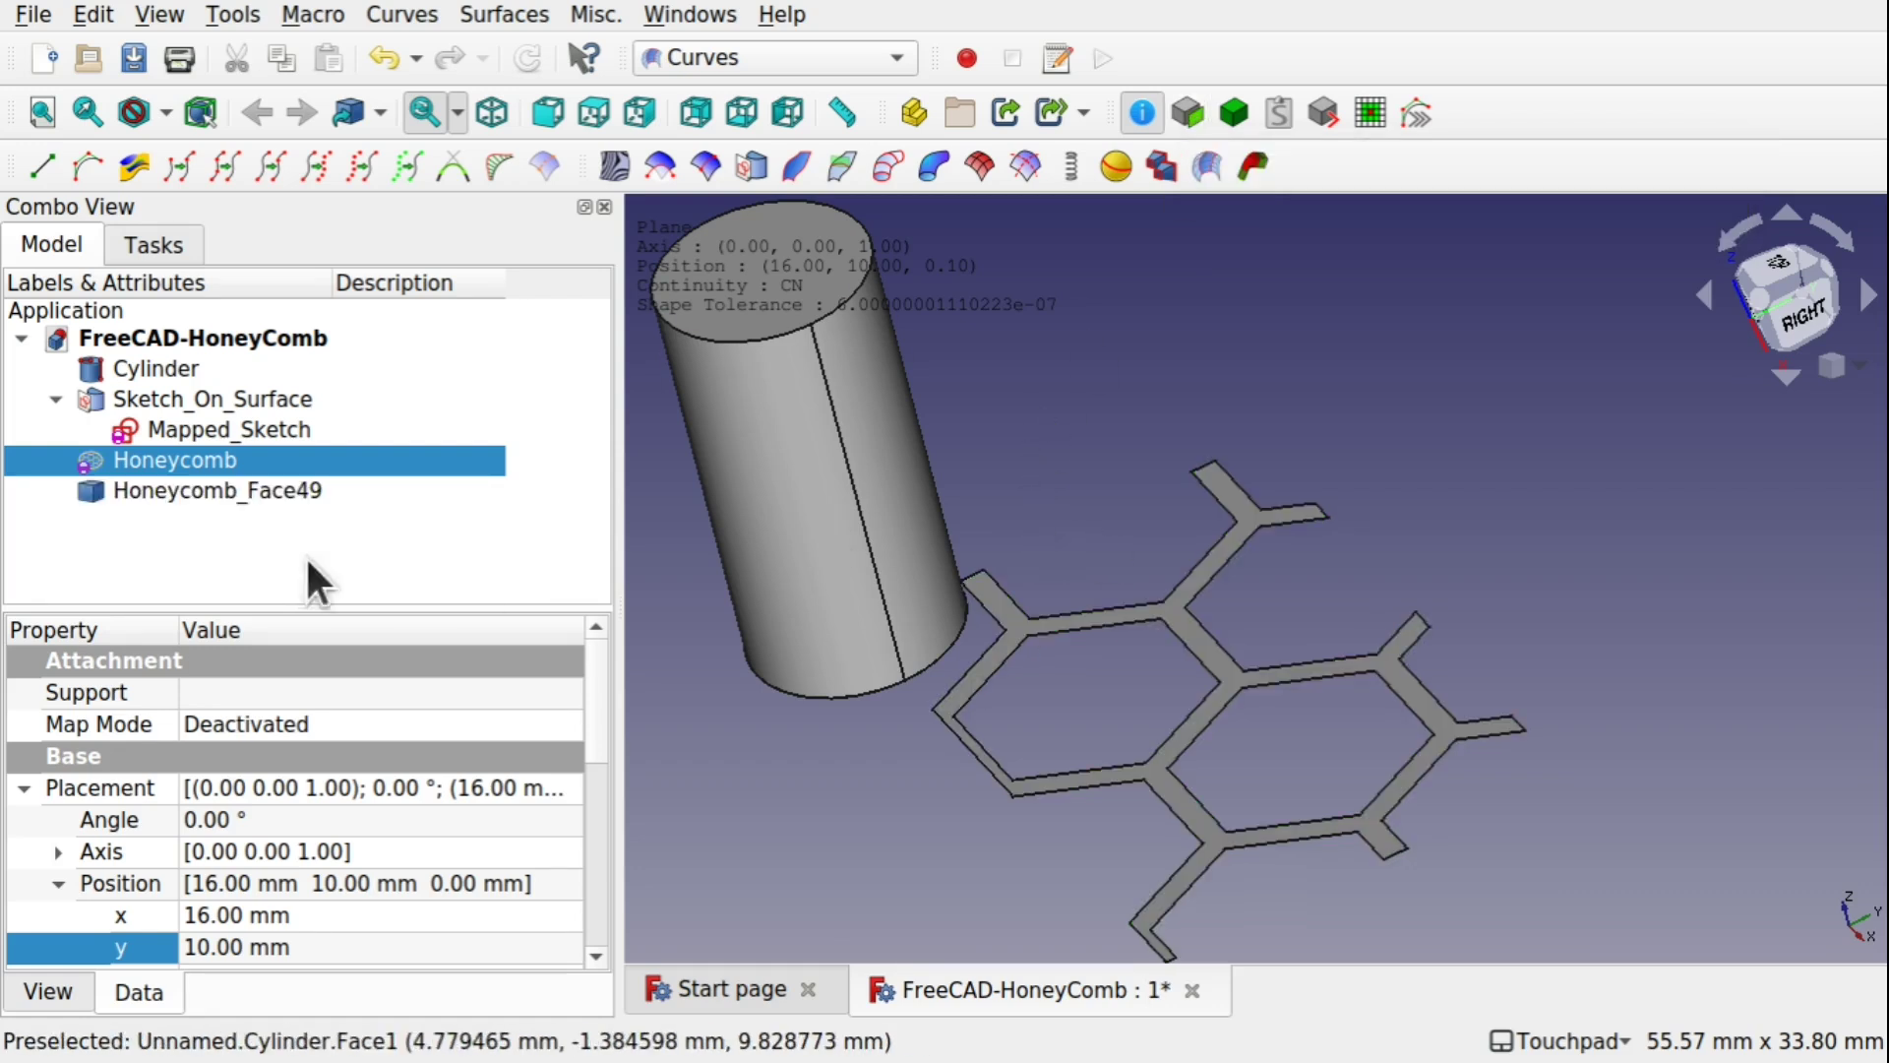
pyautogui.click(262, 489)
pyautogui.moveTo(1249, 725); pyautogui.dragTo(1003, 611, button='middle')
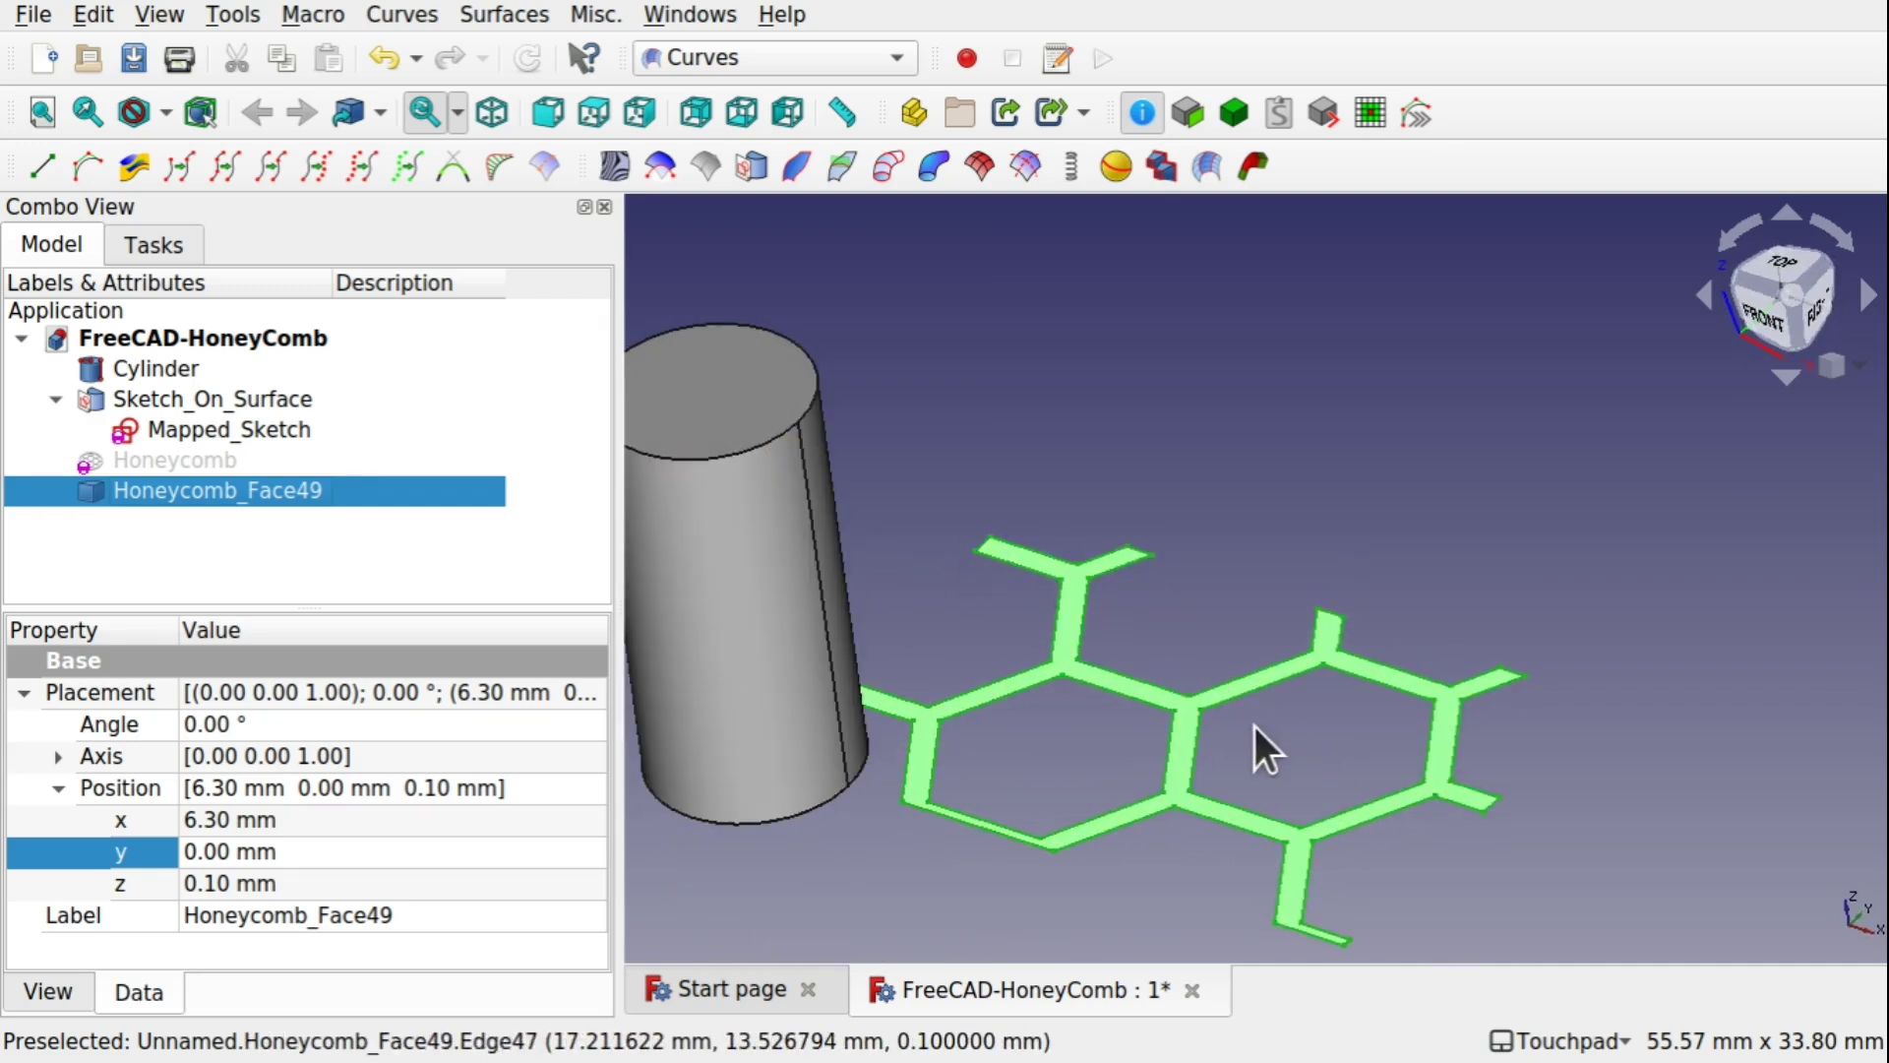
pyautogui.moveTo(1203, 648); pyautogui.dragTo(1029, 670, button='middle')
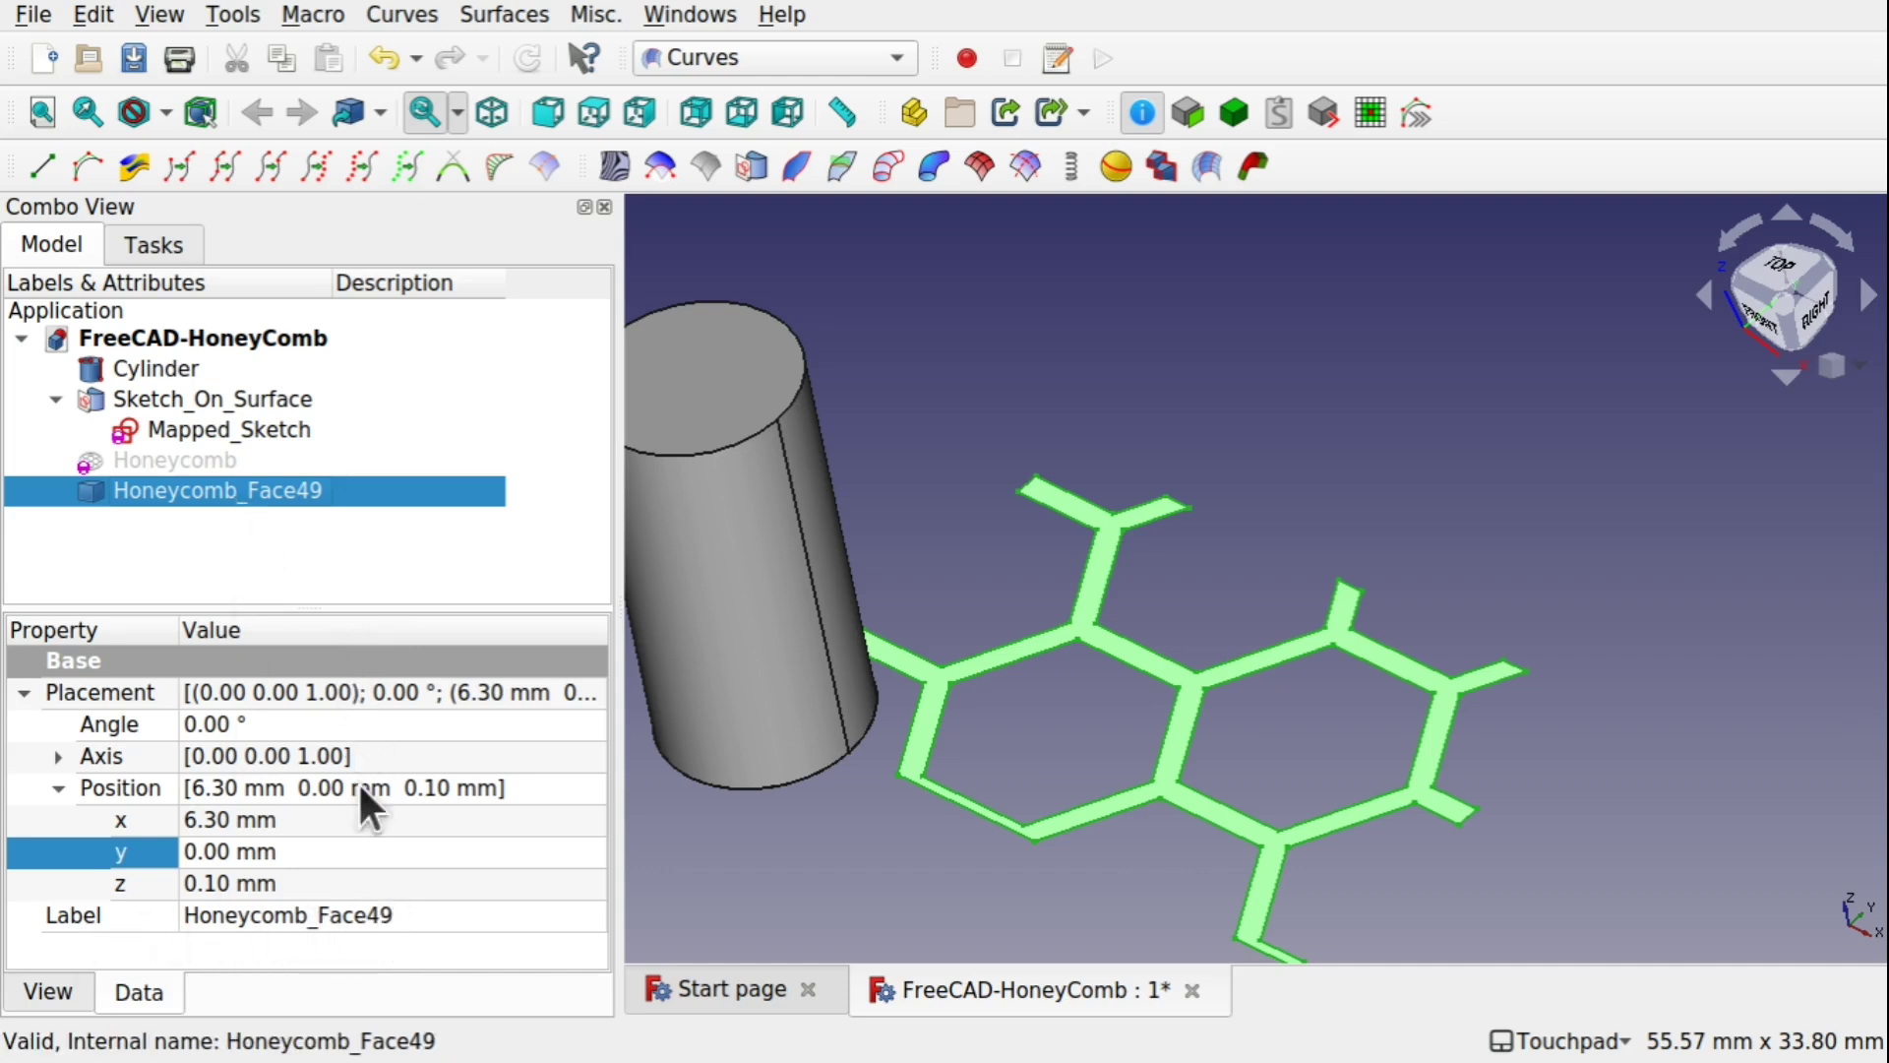
# Step: Link Honeycomb_Face49 as the extra object of Sketch_On_Surface to wrap the grid around the cylinder
pyautogui.click(1258, 690)
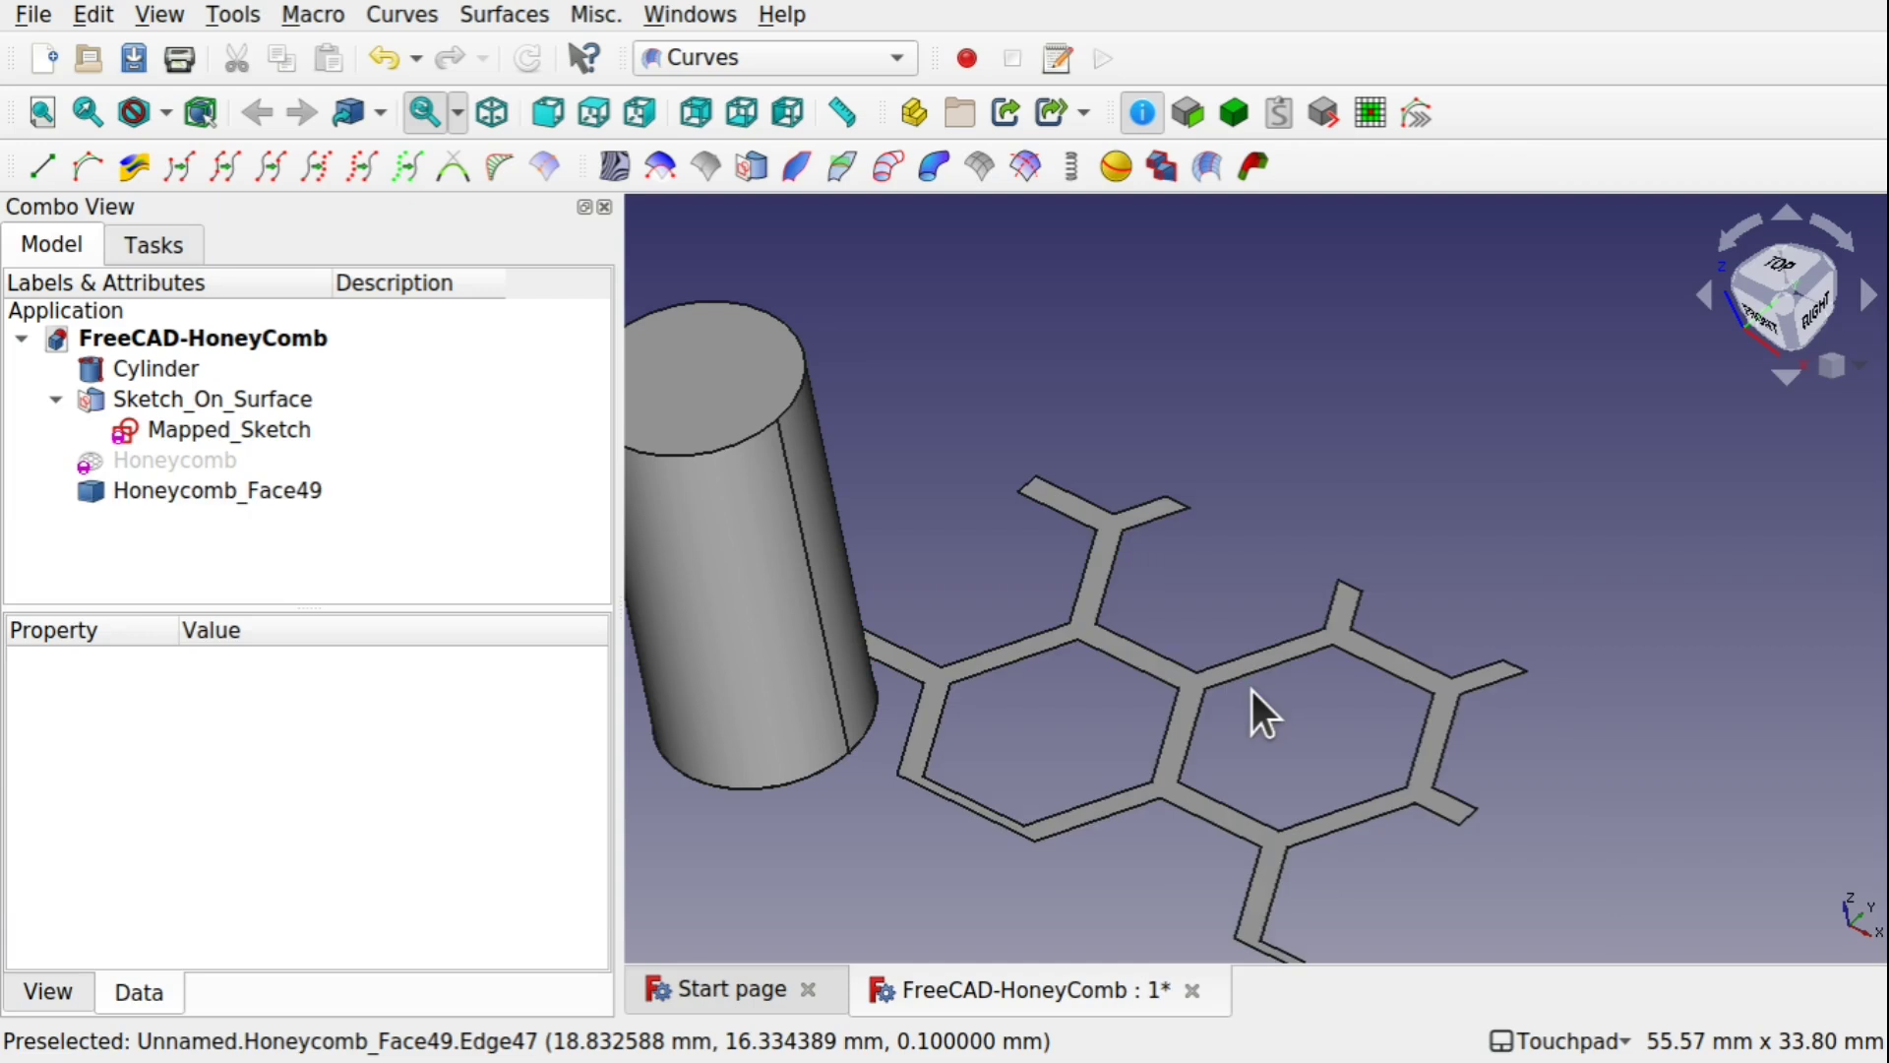
pyautogui.keyDown('alt'); pyautogui.moveTo(1305, 722); pyautogui.dragTo(1342, 712); pyautogui.keyUp('alt')
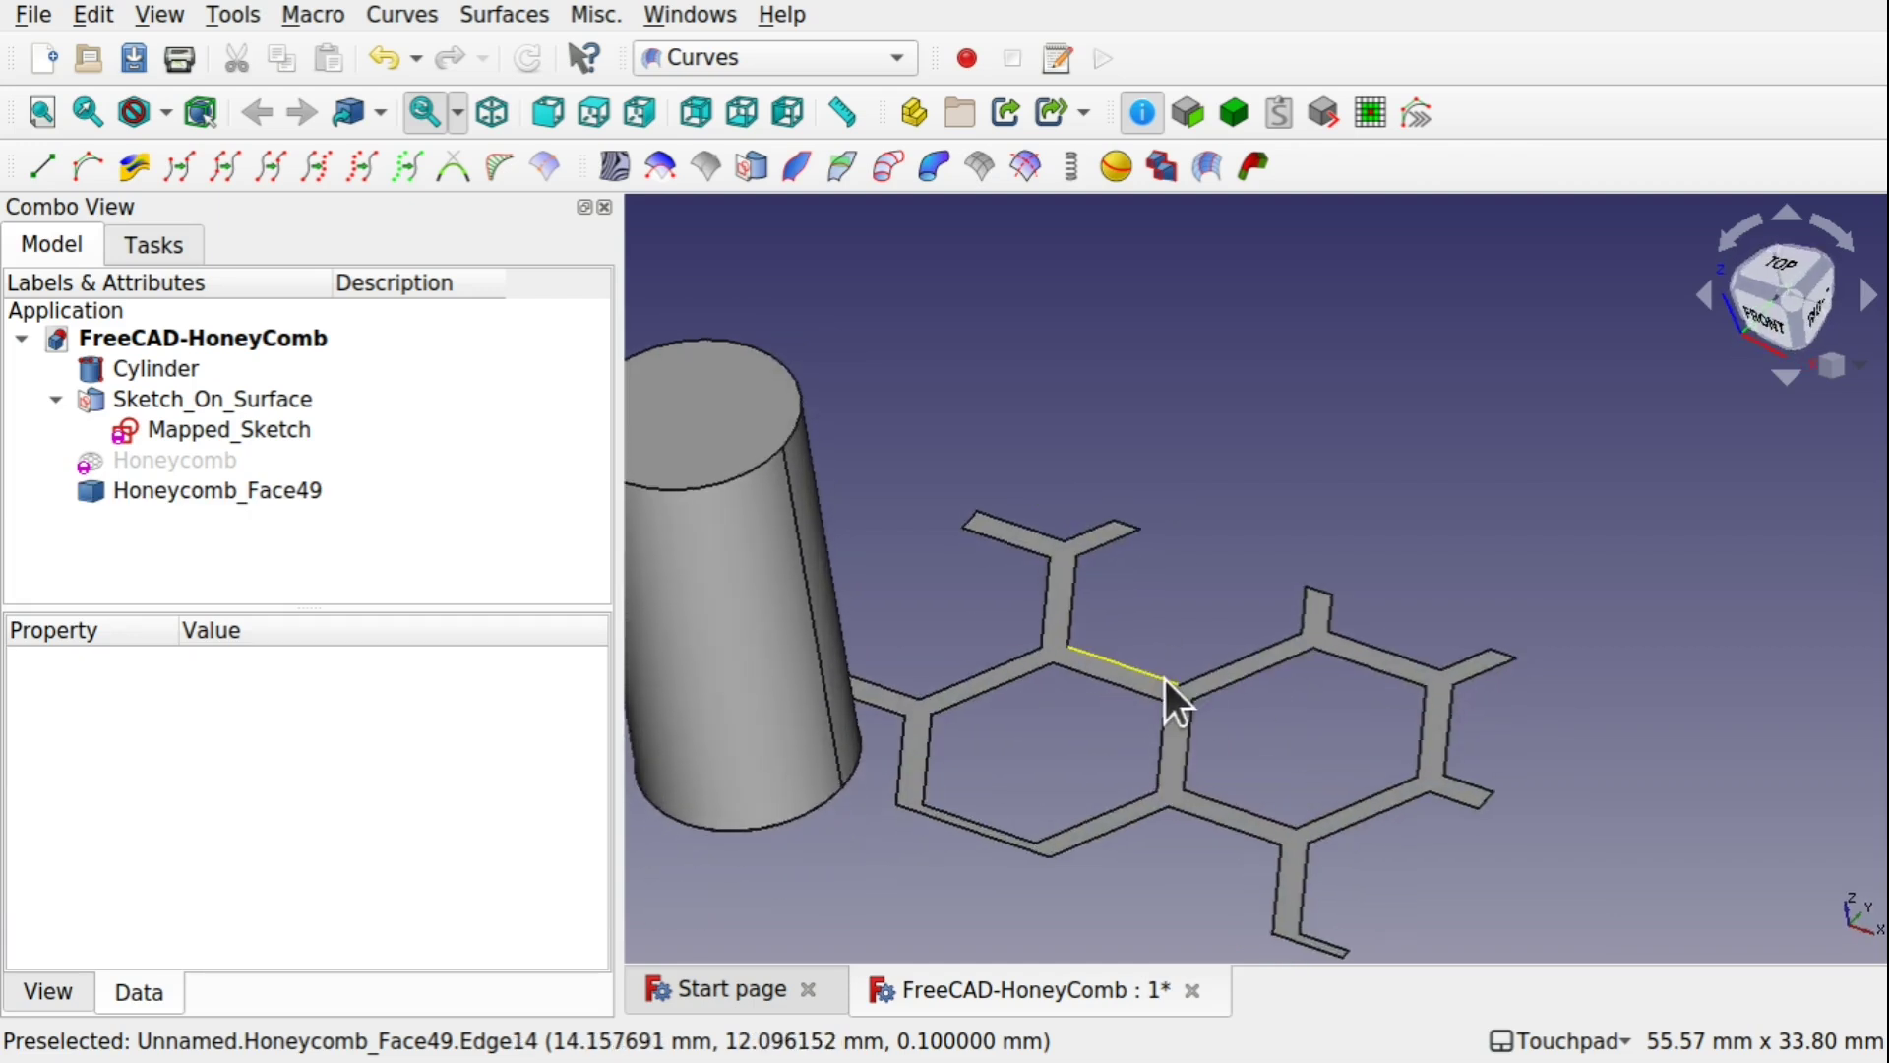
pyautogui.click(1175, 703)
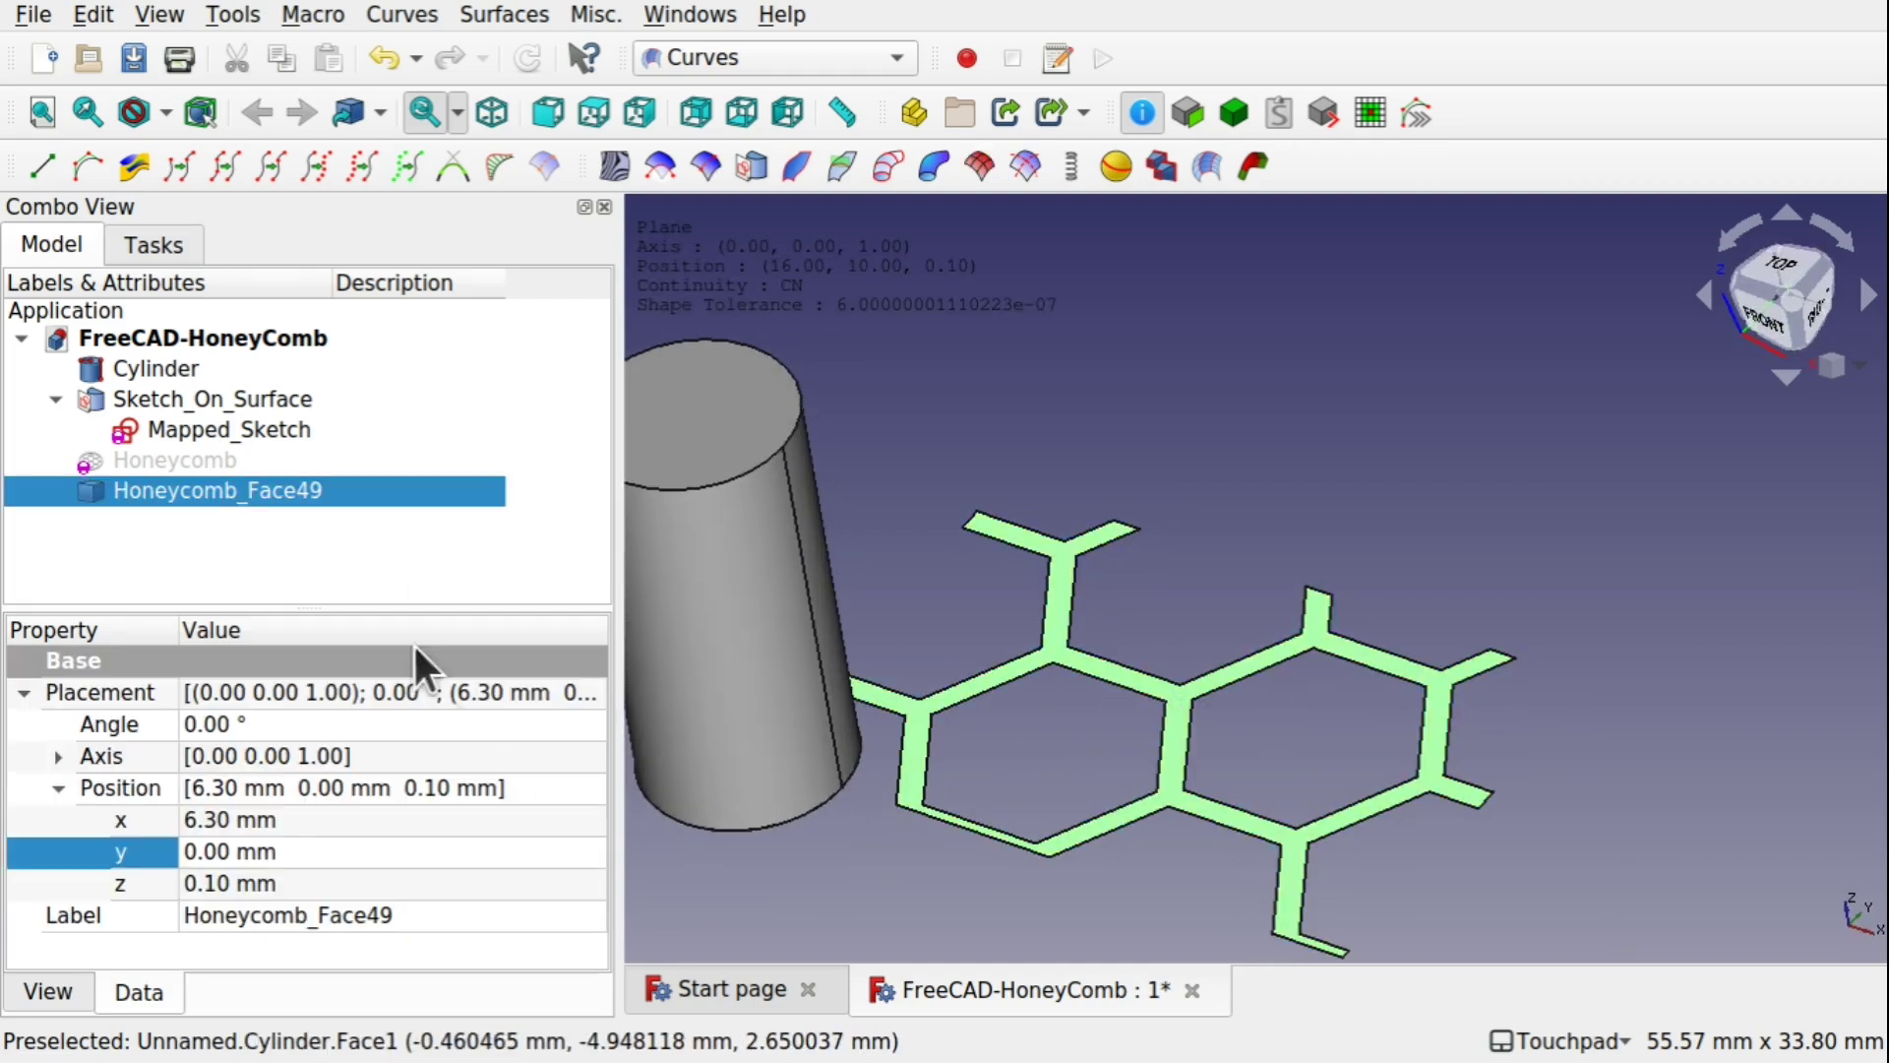
pyautogui.click(226, 399)
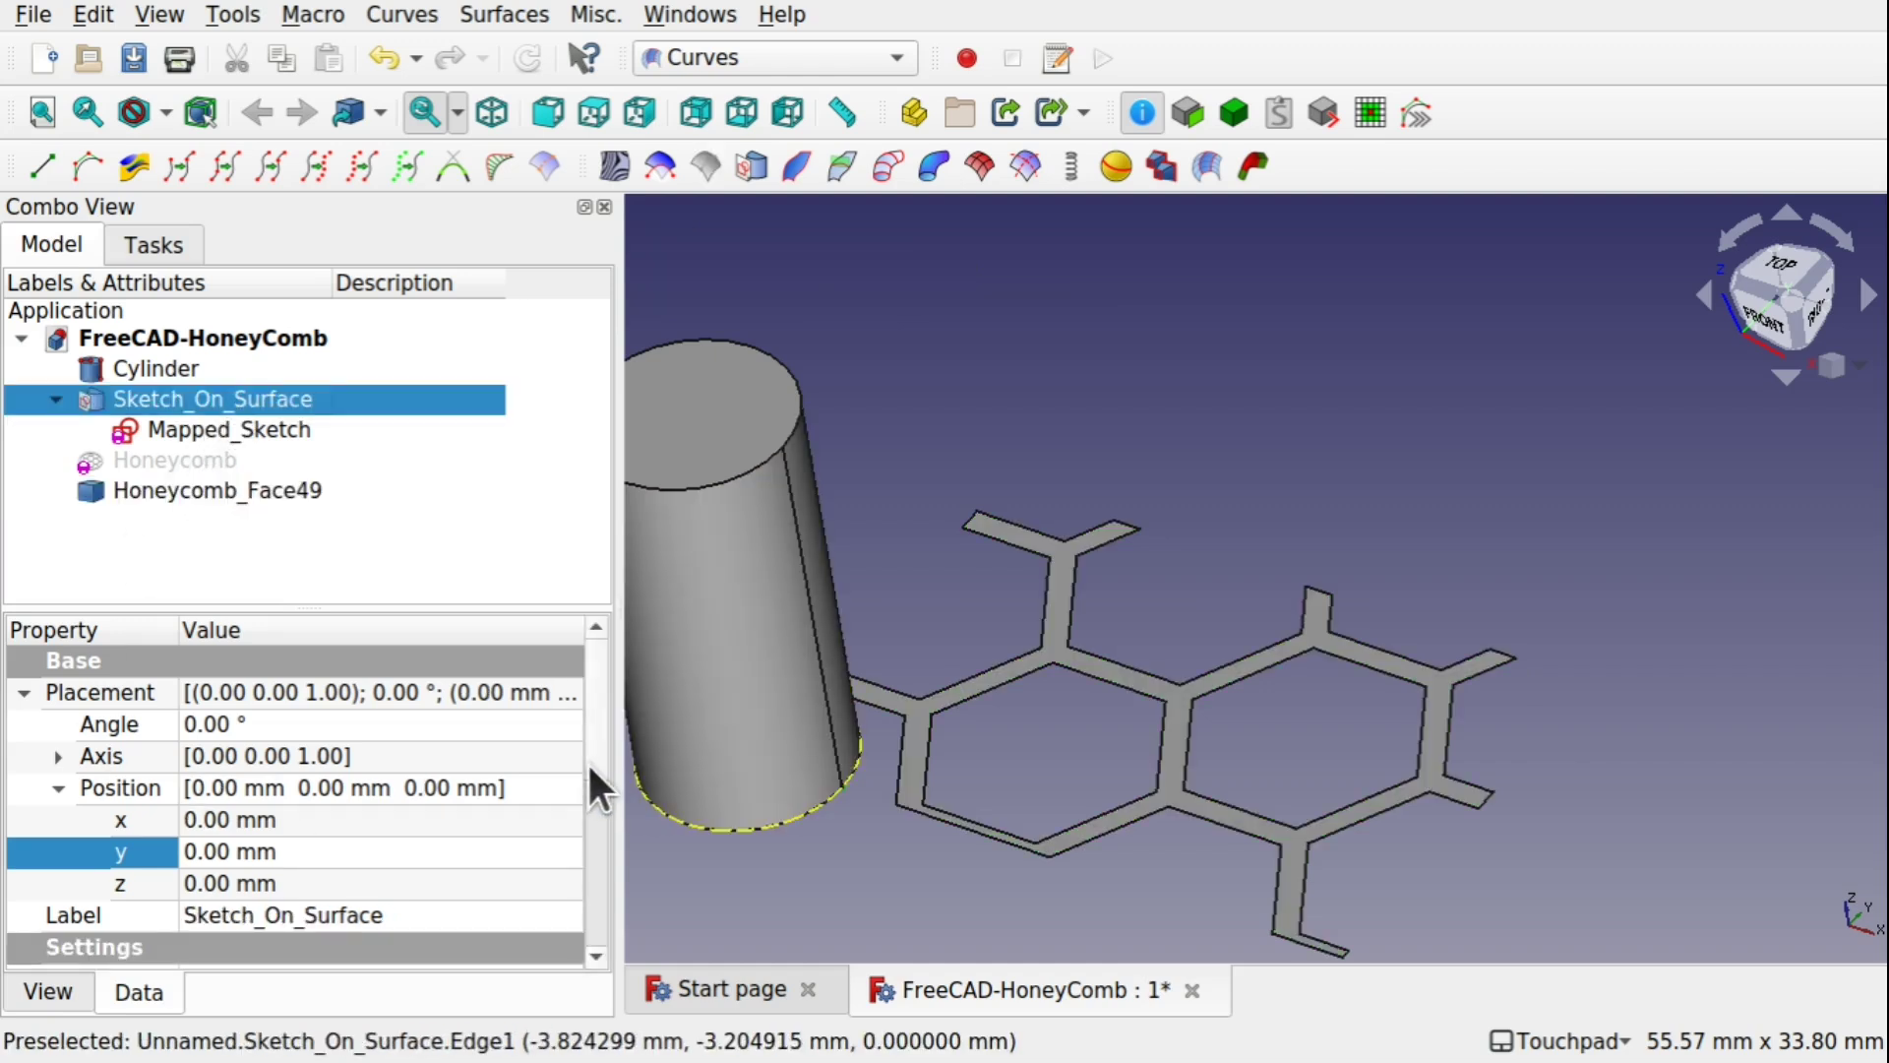
pyautogui.moveTo(589, 763); pyautogui.dragTo(592, 858)
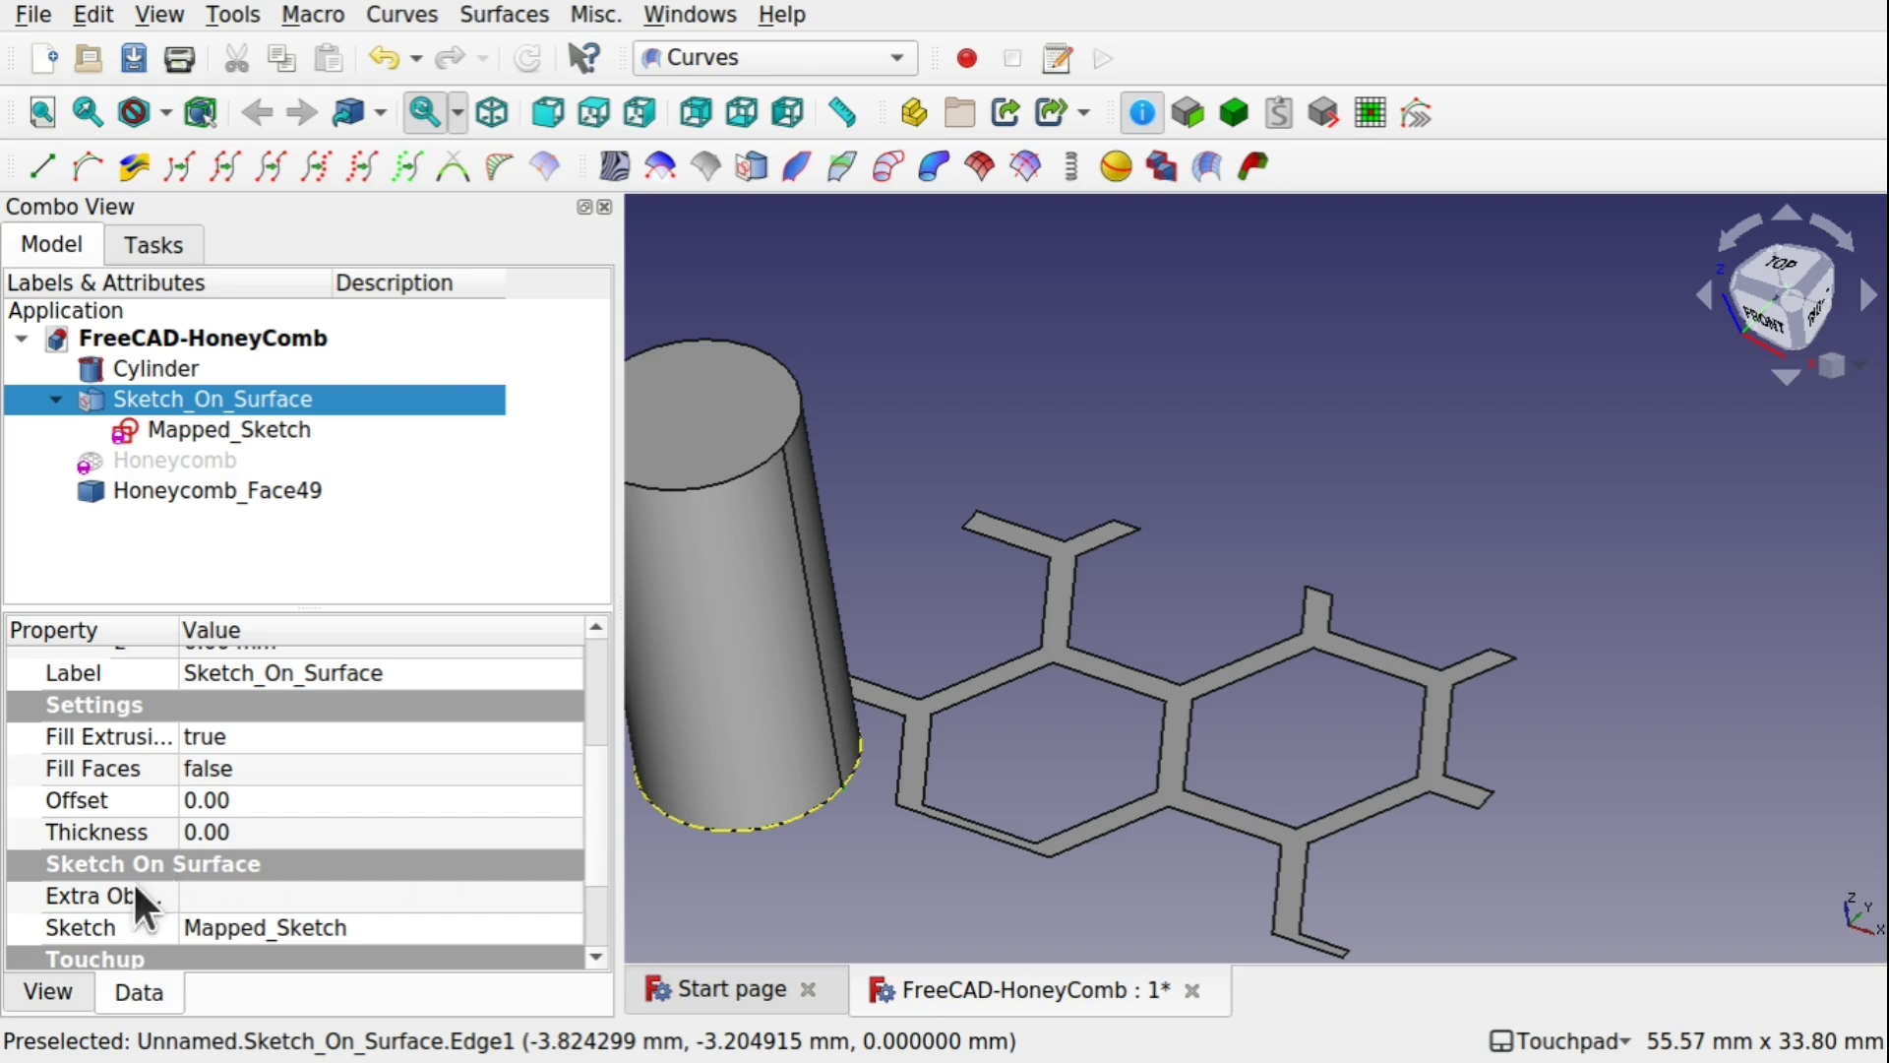
pyautogui.click(517, 897)
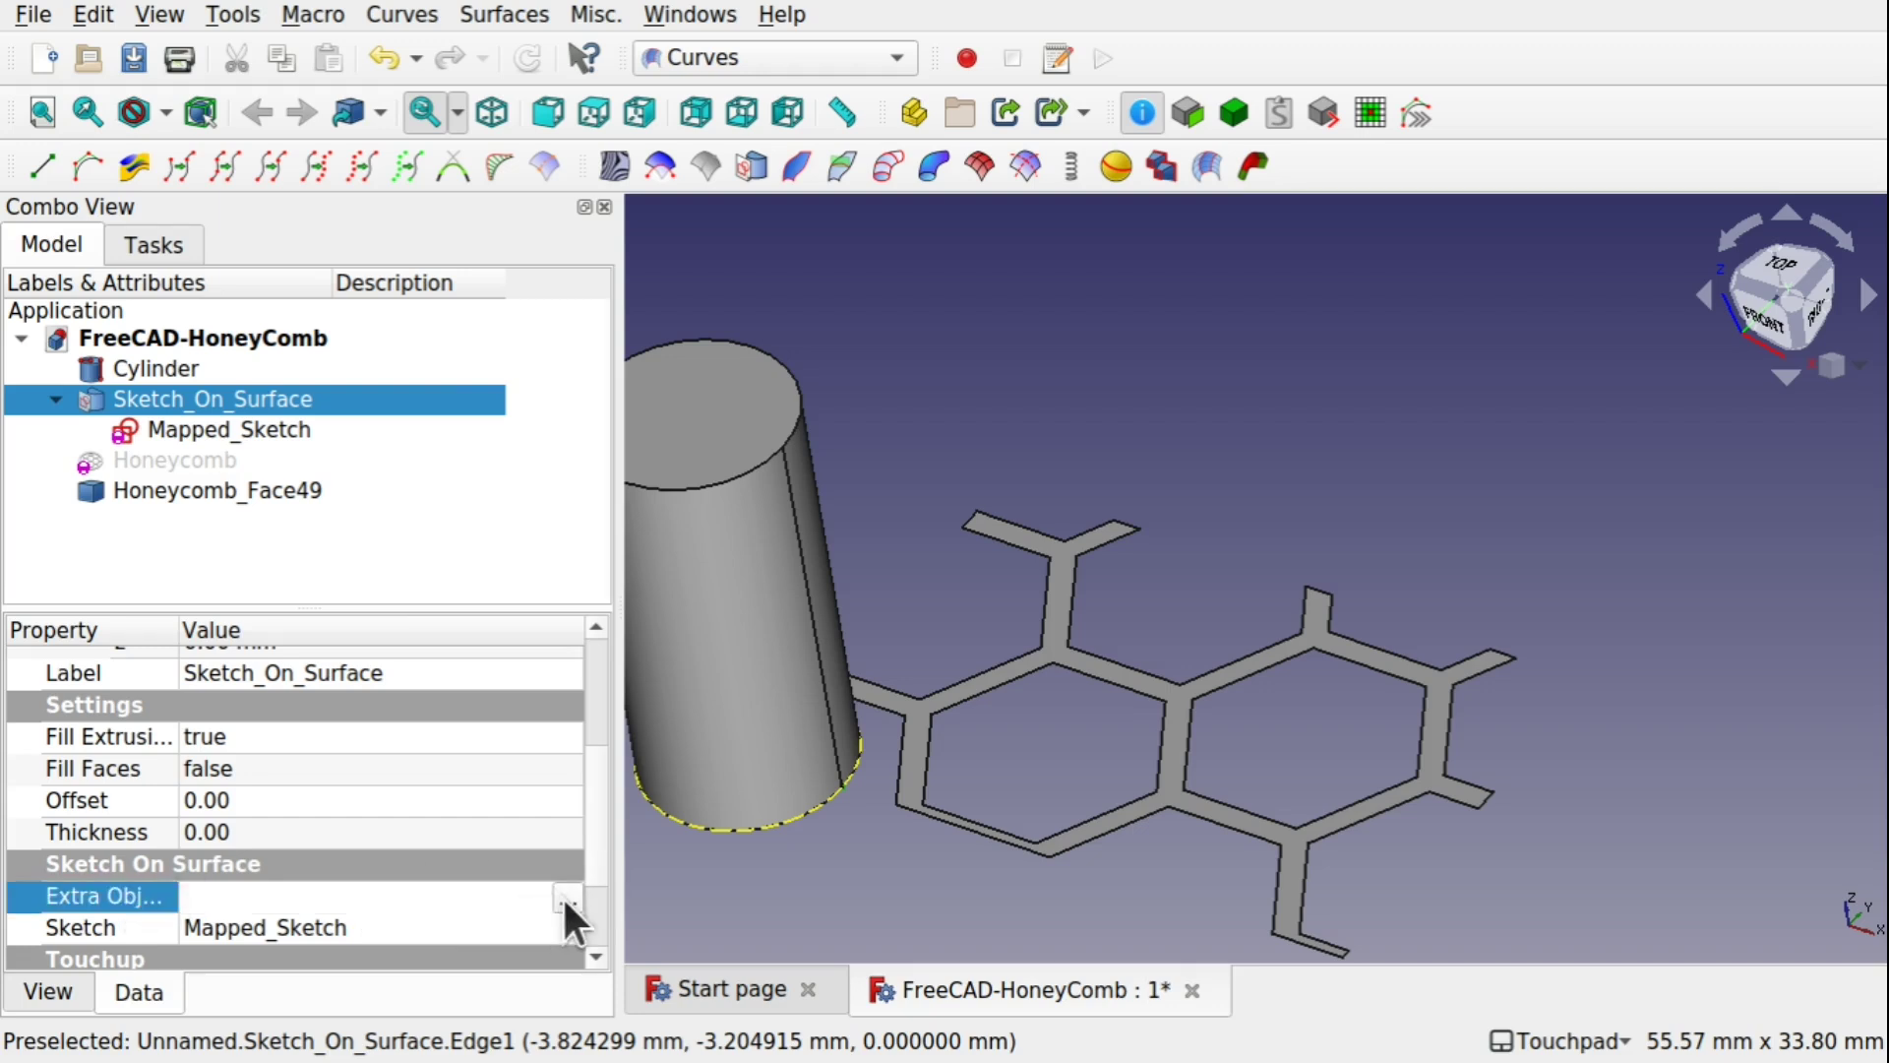
pyautogui.click(563, 896)
pyautogui.click(888, 328)
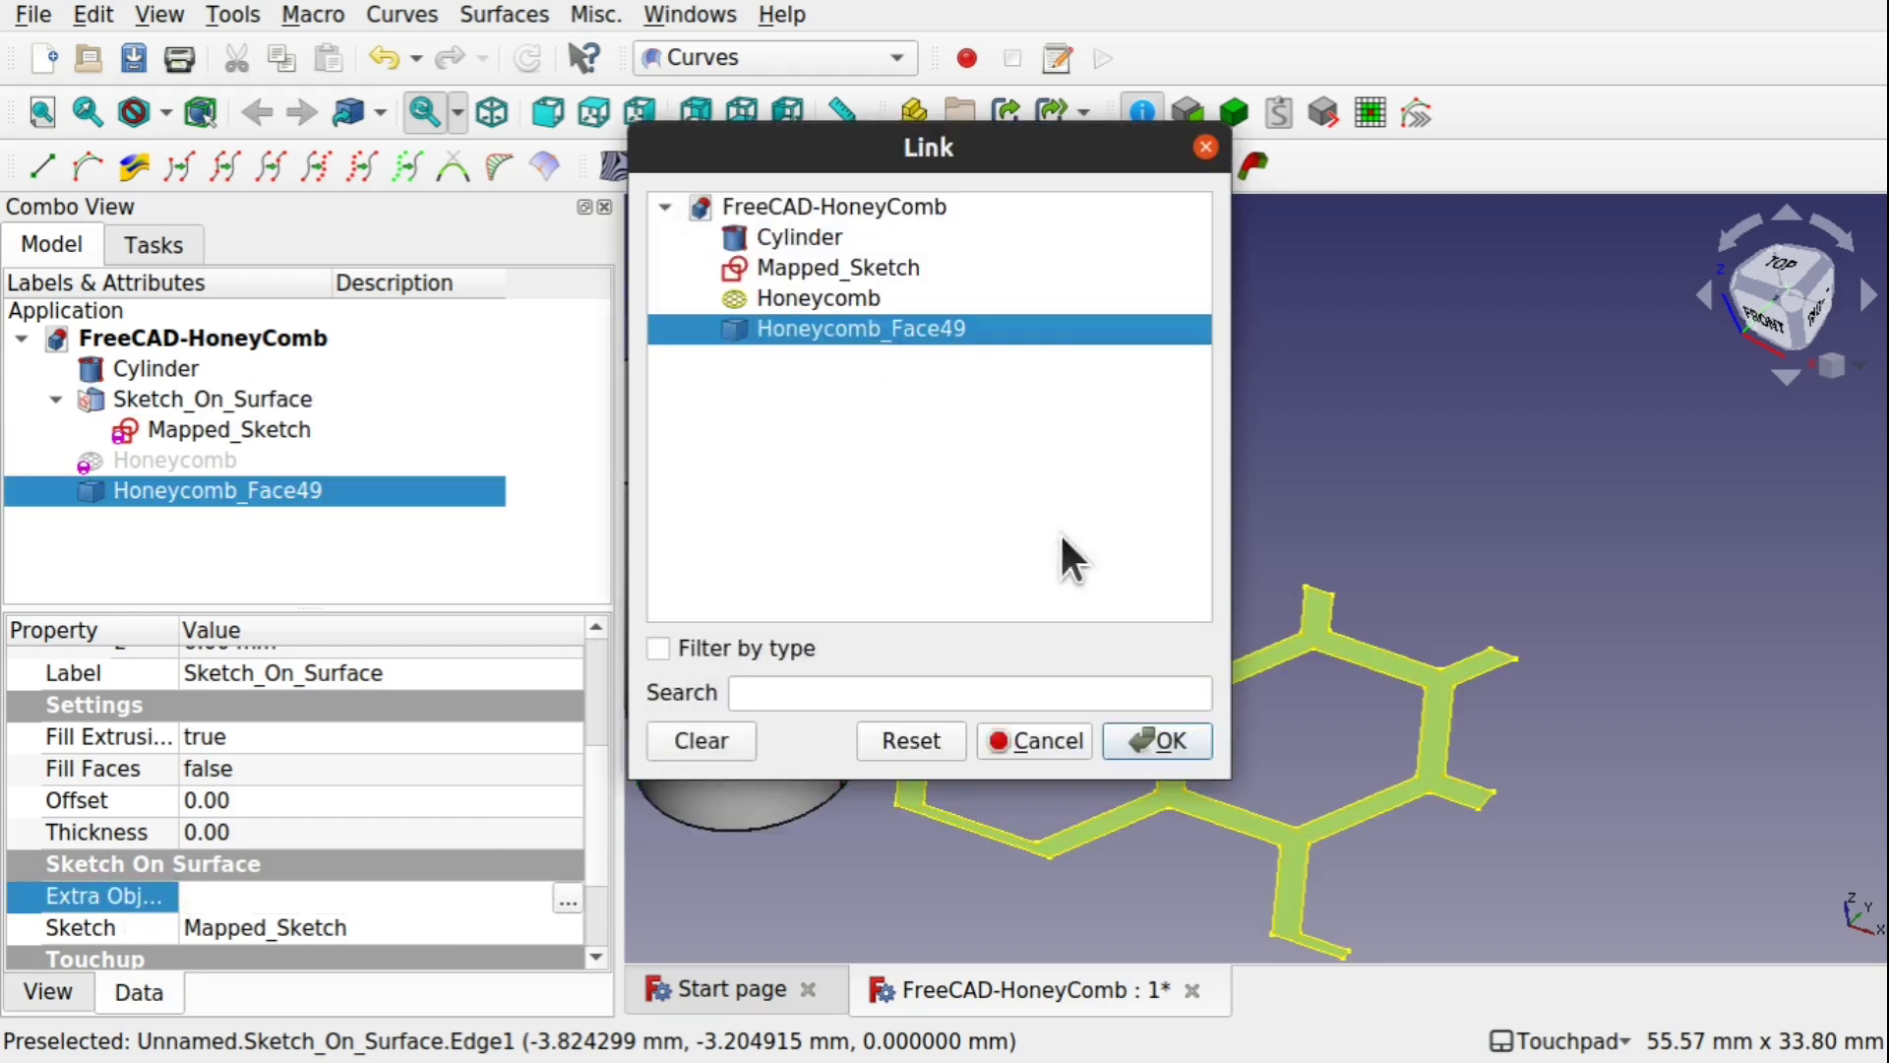
pyautogui.click(1160, 742)
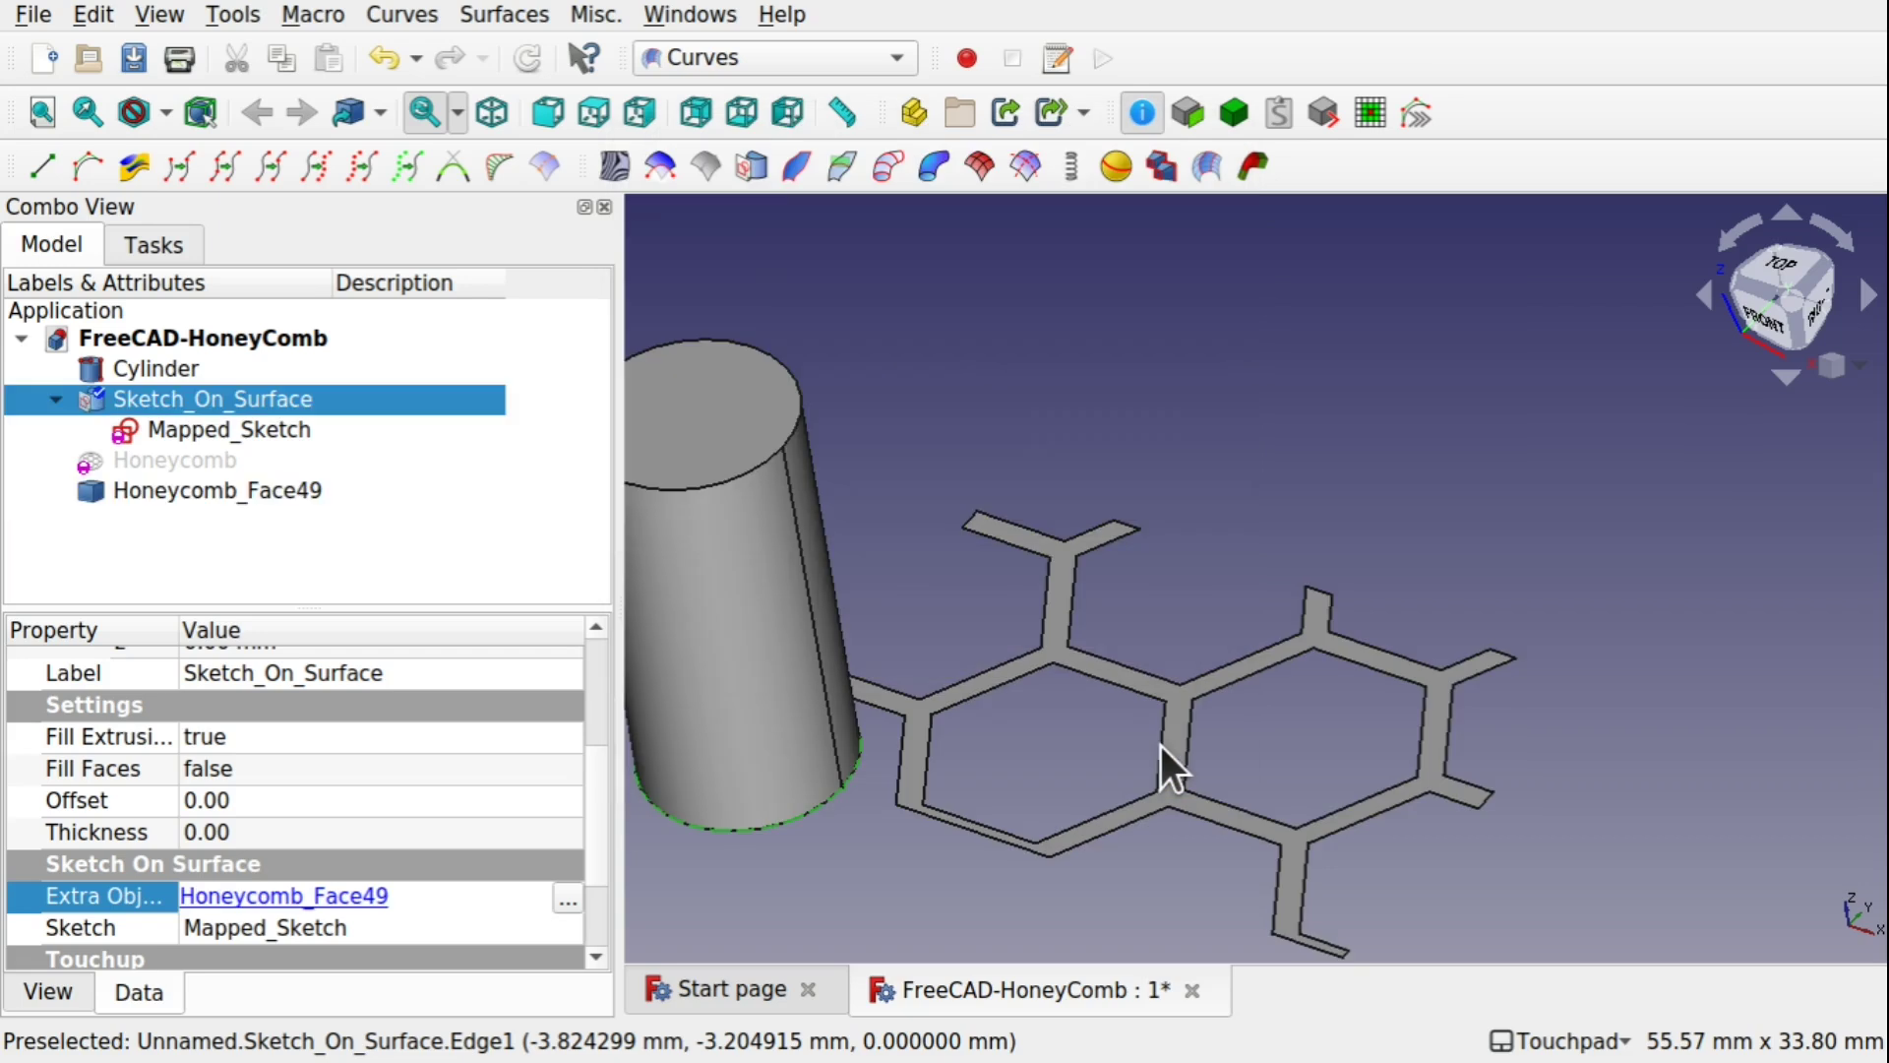
pyautogui.click(1025, 742)
# Step: Hide the Cylinder and turn off the geometry information overlay in the 3D view
pyautogui.keyDown('alt'); pyautogui.moveTo(822, 872); pyautogui.dragTo(783, 751); pyautogui.keyUp('alt')
pyautogui.click(734, 569)
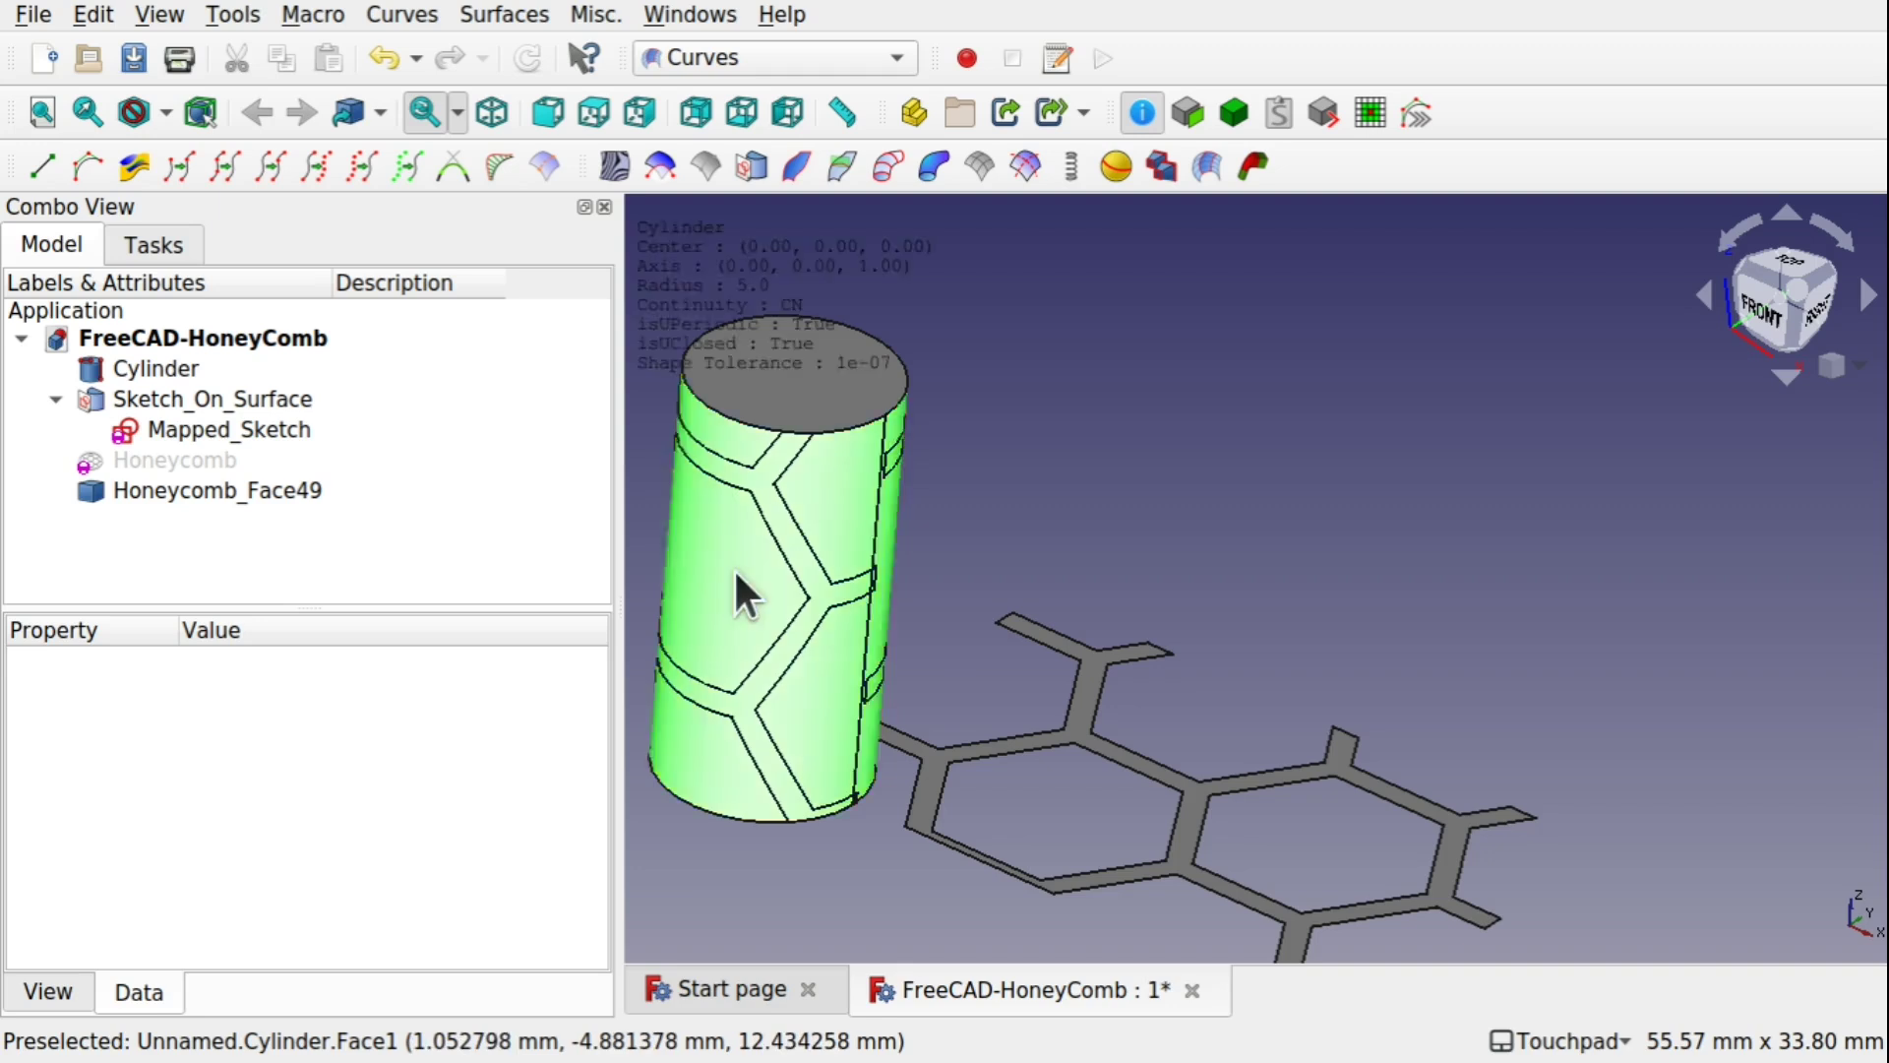
pyautogui.press('space')
pyautogui.keyDown('alt'); pyautogui.moveTo(735, 571); pyautogui.dragTo(1192, 626); pyautogui.keyUp('alt')
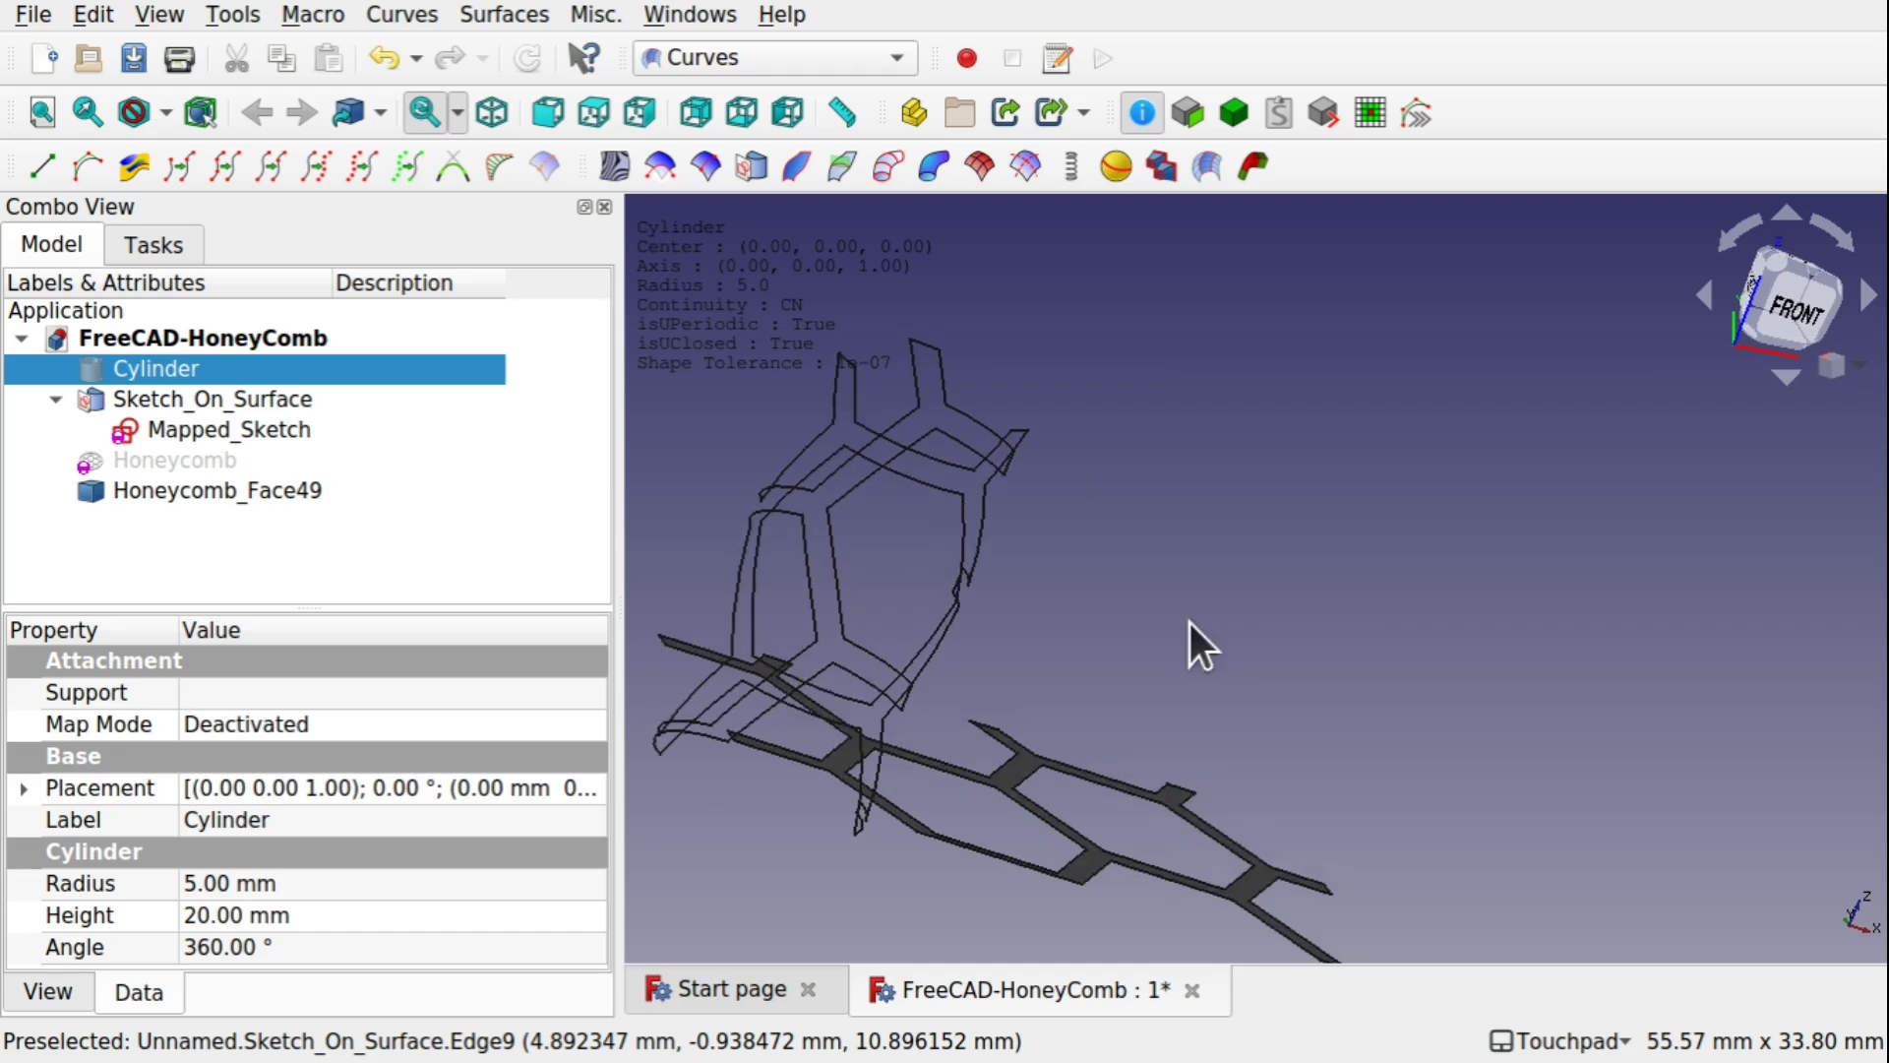
pyautogui.click(1142, 112)
# Step: Hide the flat Honeycomb_Face49 and save the document
pyautogui.keyDown('shift'); pyautogui.moveTo(1005, 435); pyautogui.dragTo(1147, 487); pyautogui.keyUp('shift')
pyautogui.click(279, 482)
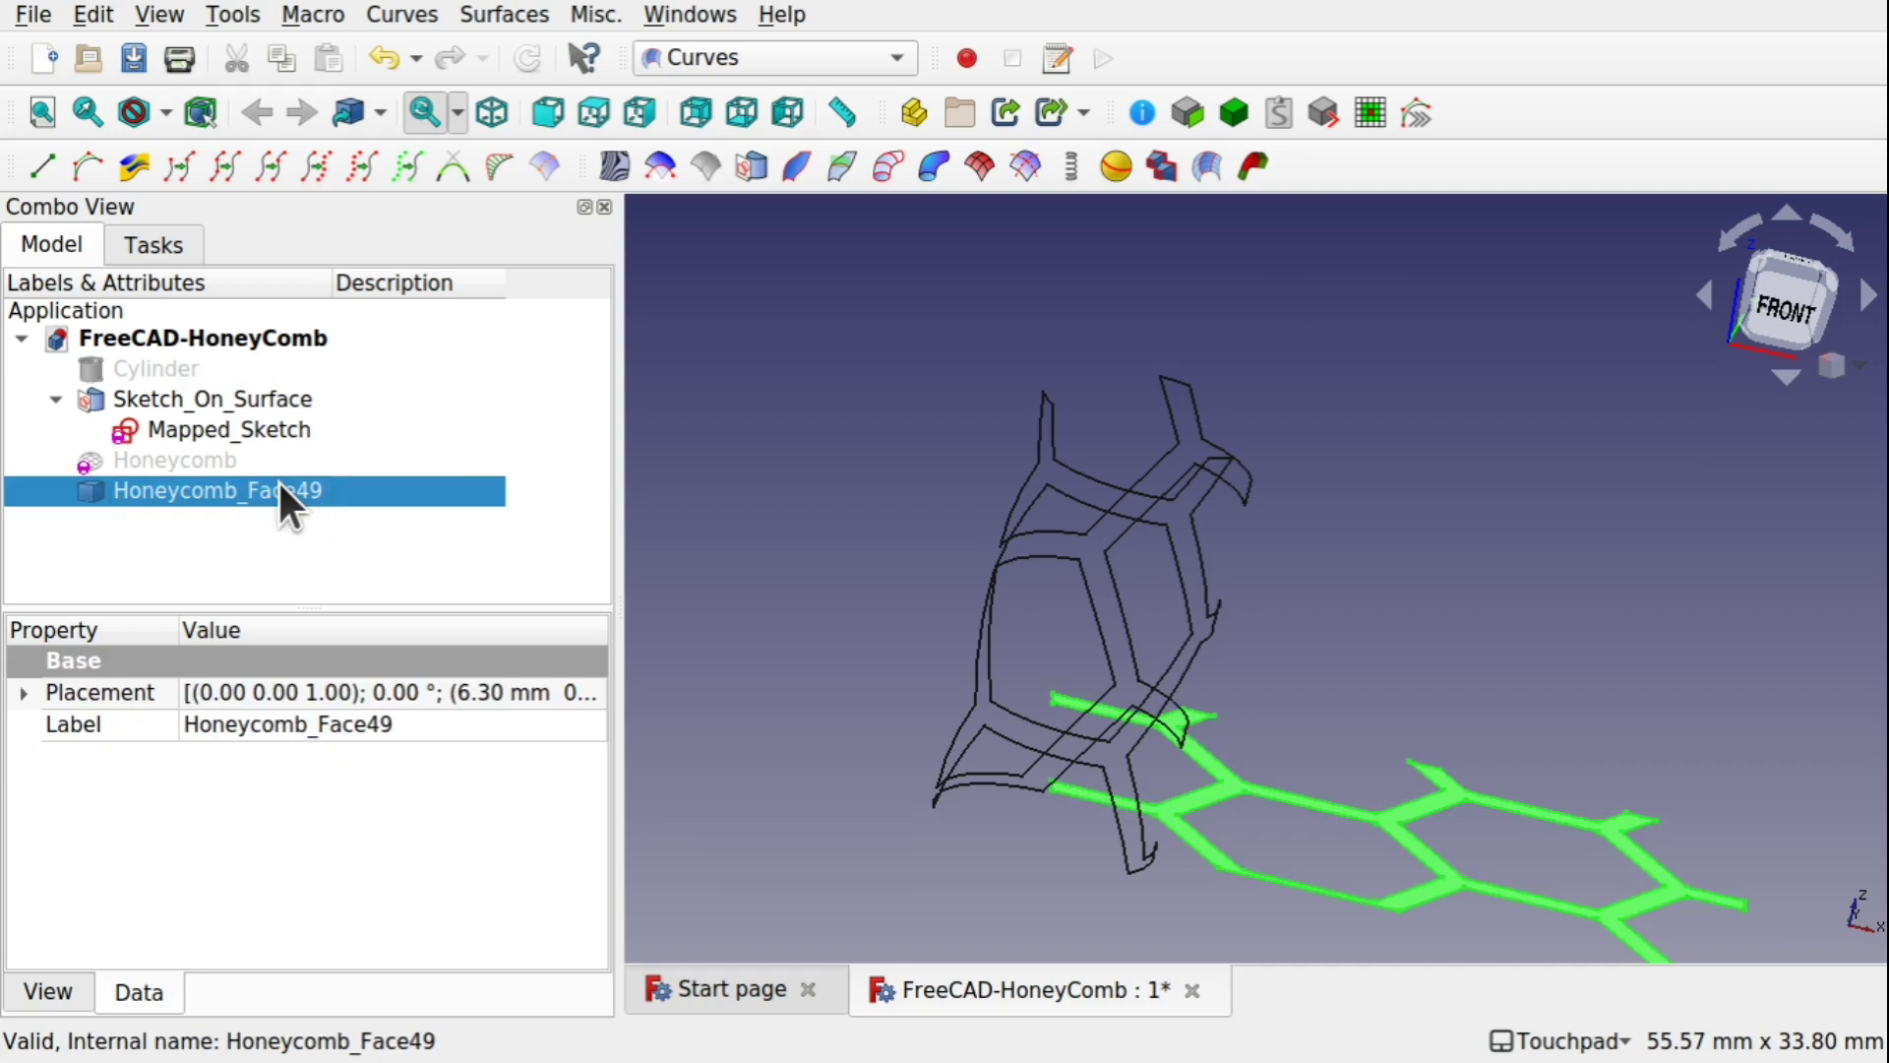
pyautogui.press('space')
pyautogui.keyDown('alt'); pyautogui.moveTo(1078, 582); pyautogui.dragTo(994, 645); pyautogui.keyUp('alt')
pyautogui.hotkey('ctrl', 's')
pyautogui.scroll(3, 1039, 606)
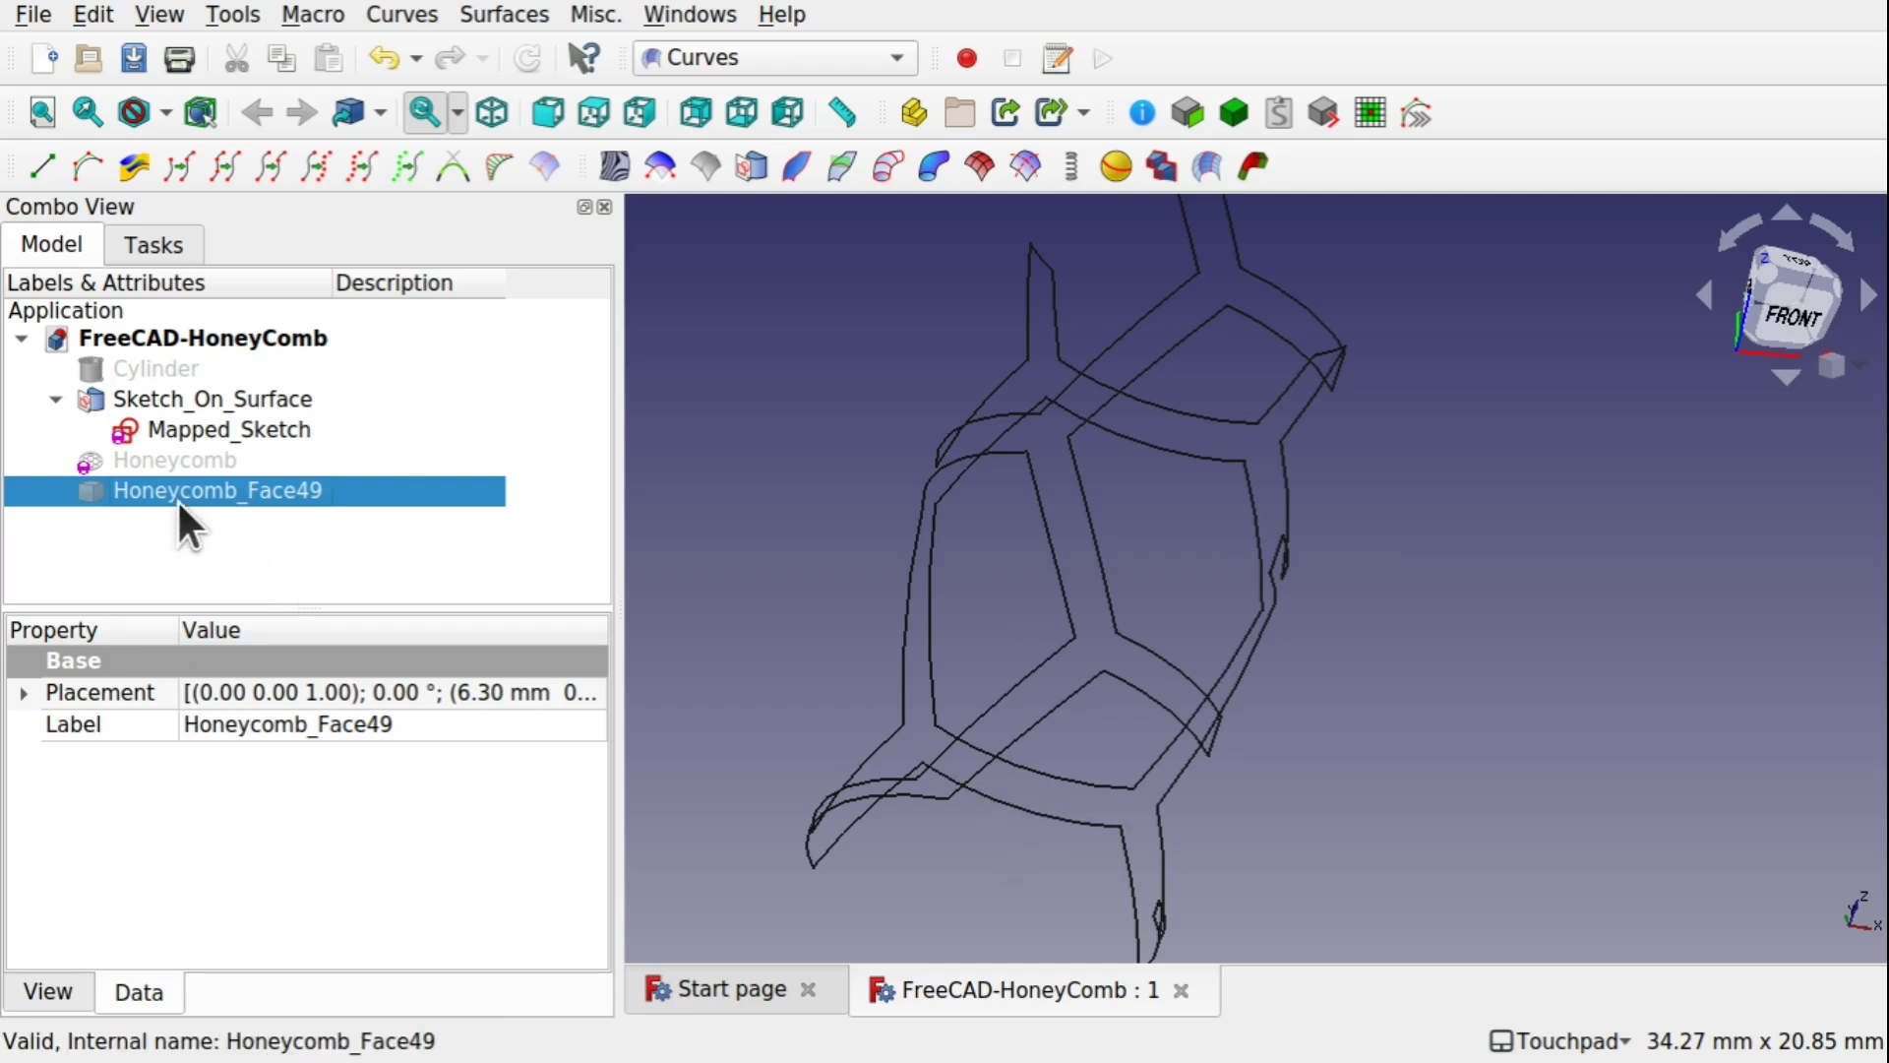
# Step: Set Fill Faces to true for Sketch_On_Surface and inspect the filled faces of the wrapped grid
pyautogui.click(215, 398)
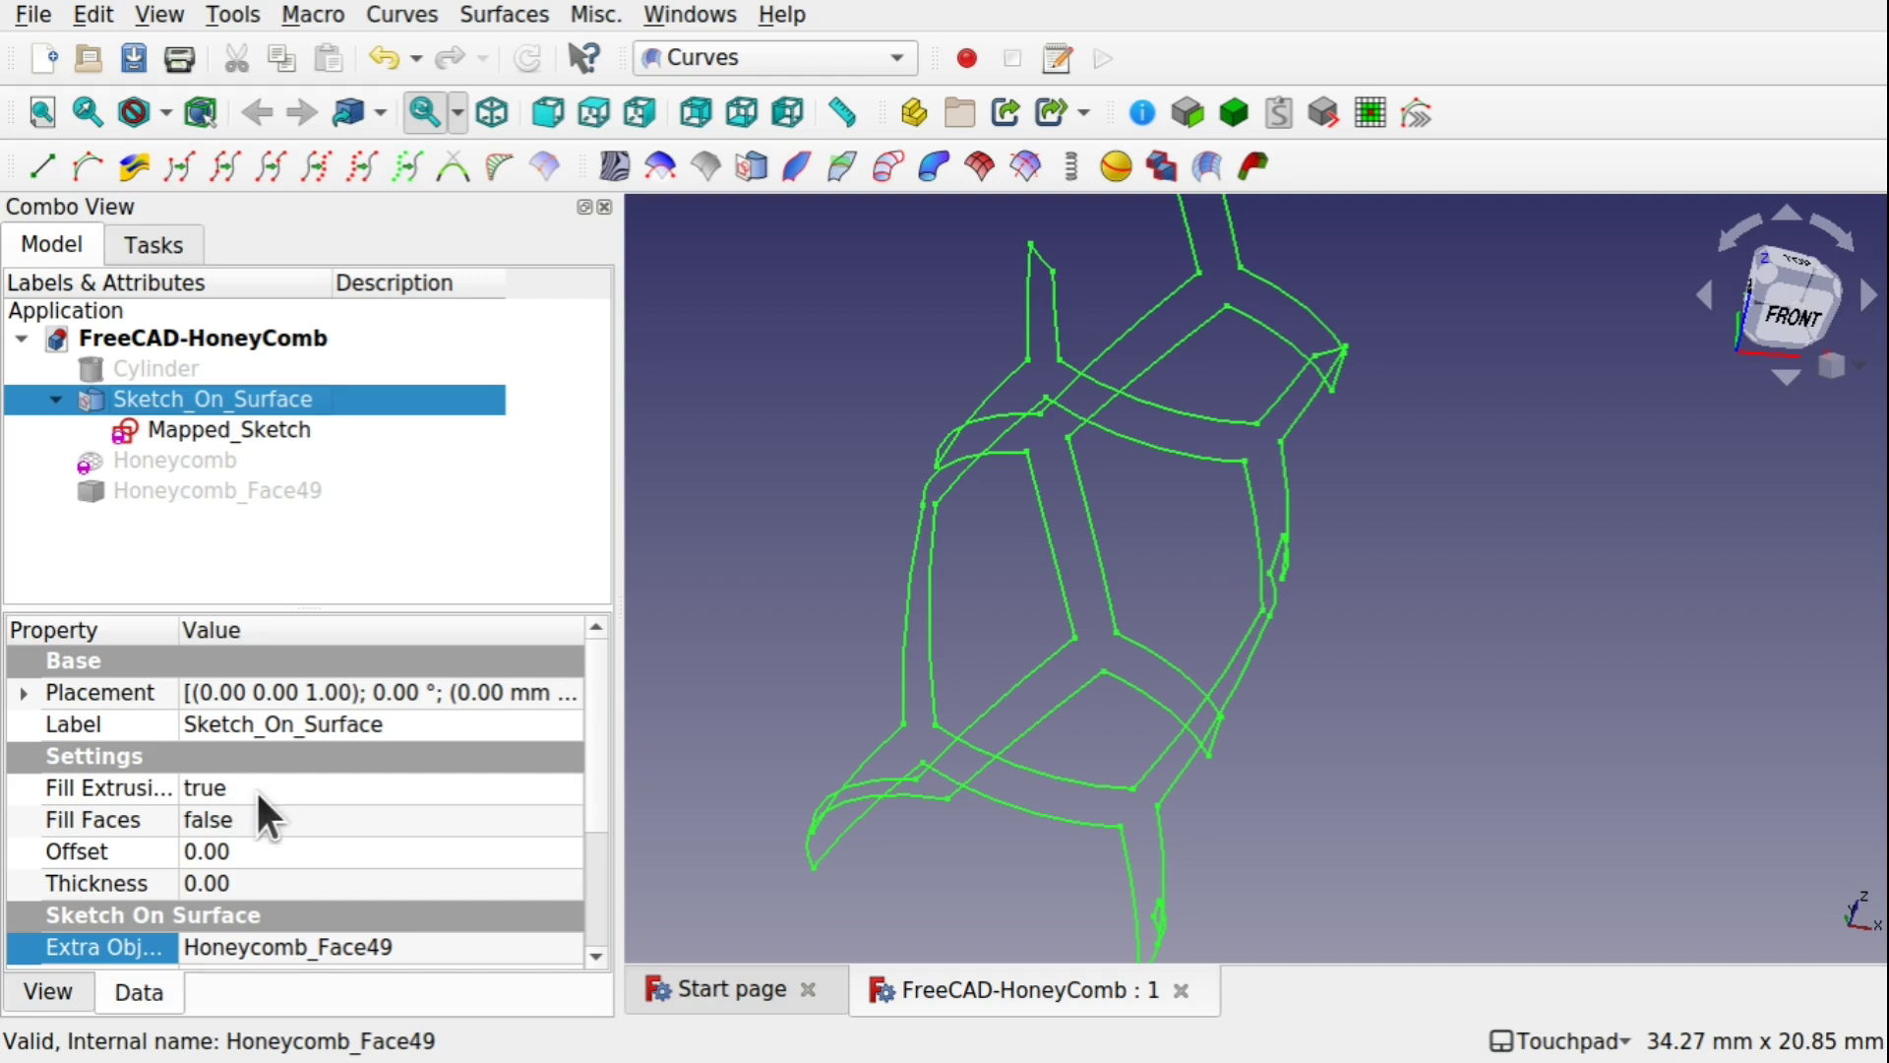
pyautogui.click(262, 820)
pyautogui.click(263, 853)
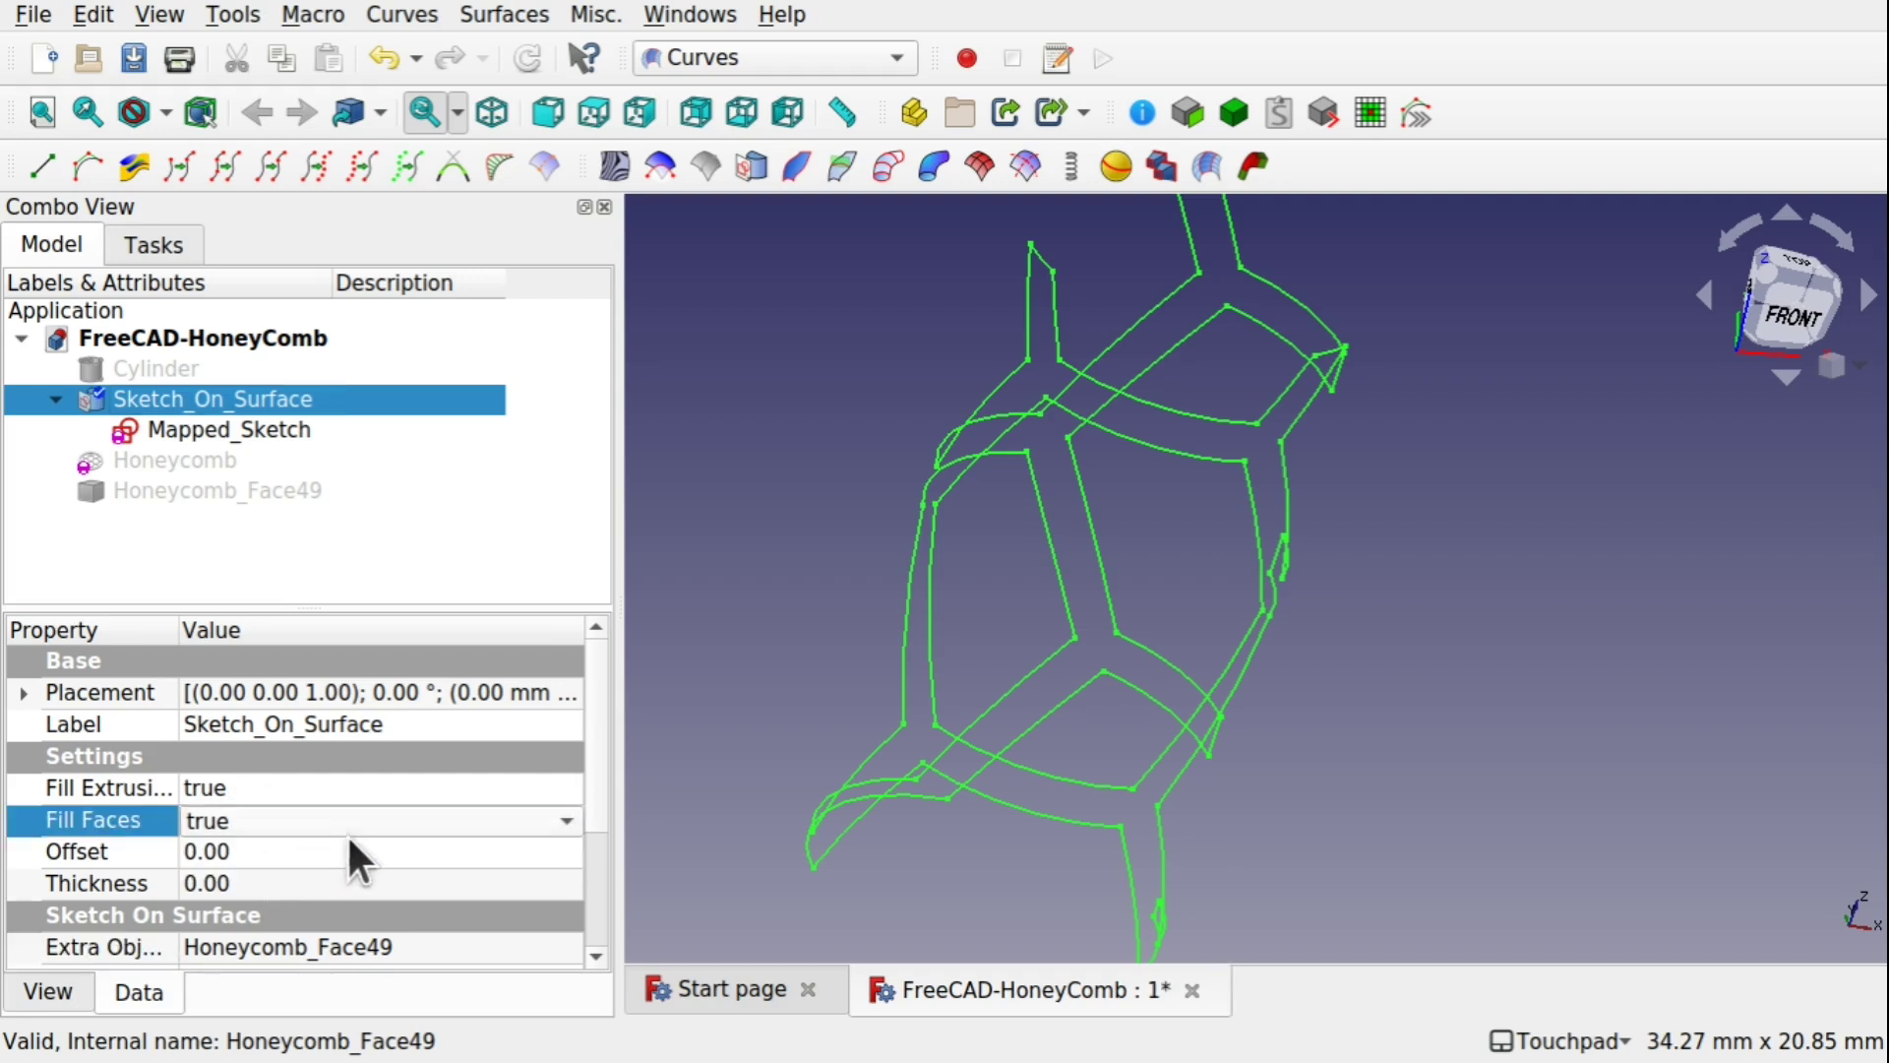
pyautogui.click(292, 882)
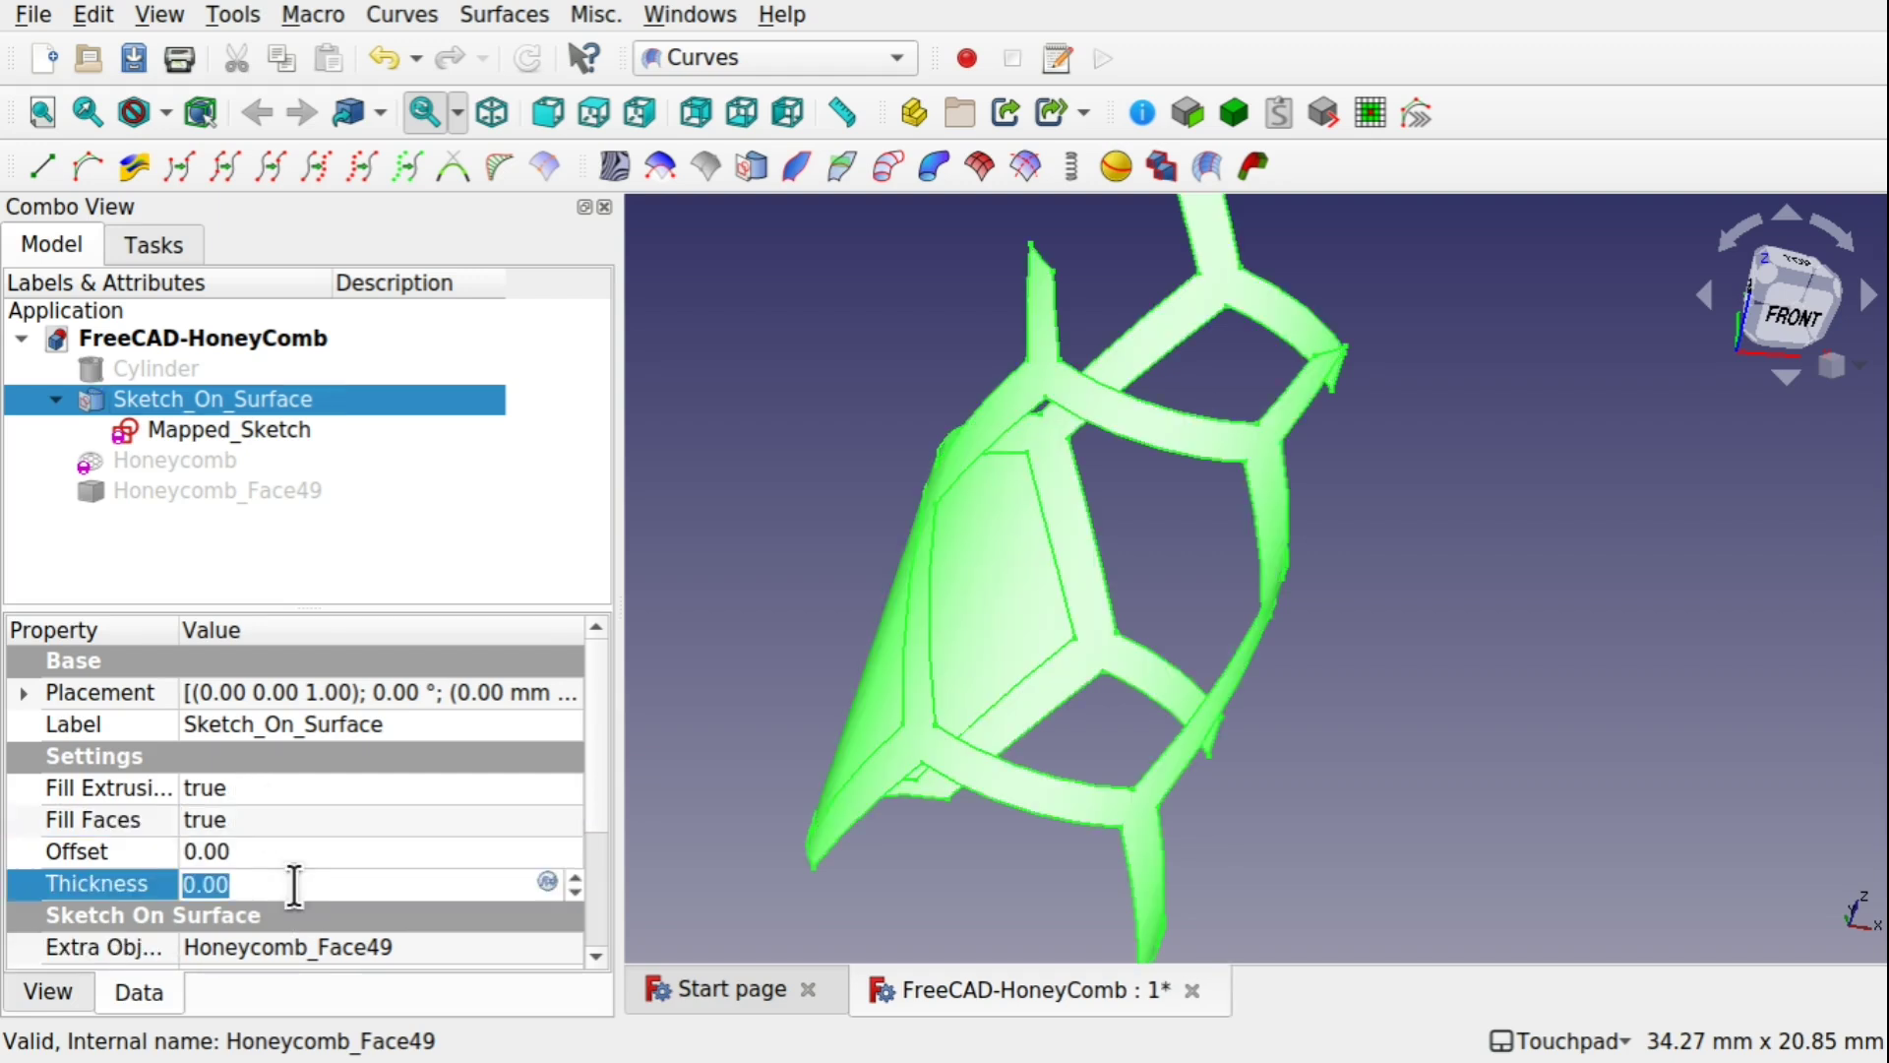
pyautogui.moveTo(784, 653)
pyautogui.keyDown('alt'); pyautogui.mouseDown()
pyautogui.moveTo(1026, 674)
pyautogui.moveTo(781, 607)
pyautogui.moveTo(1328, 654)
pyautogui.moveTo(890, 615)
pyautogui.moveTo(889, 633)
pyautogui.moveTo(1084, 578)
pyautogui.moveTo(741, 557)
pyautogui.moveTo(801, 532)
pyautogui.moveTo(965, 784)
pyautogui.moveTo(1004, 611)
pyautogui.moveTo(1141, 481)
pyautogui.moveTo(906, 455)
pyautogui.moveTo(882, 504)
pyautogui.mouseUp(); pyautogui.keyUp('alt')
# Step: Set the Thickness of Sketch_On_Surface to 1 and inspect the thickened honeycomb
pyautogui.click(317, 882)
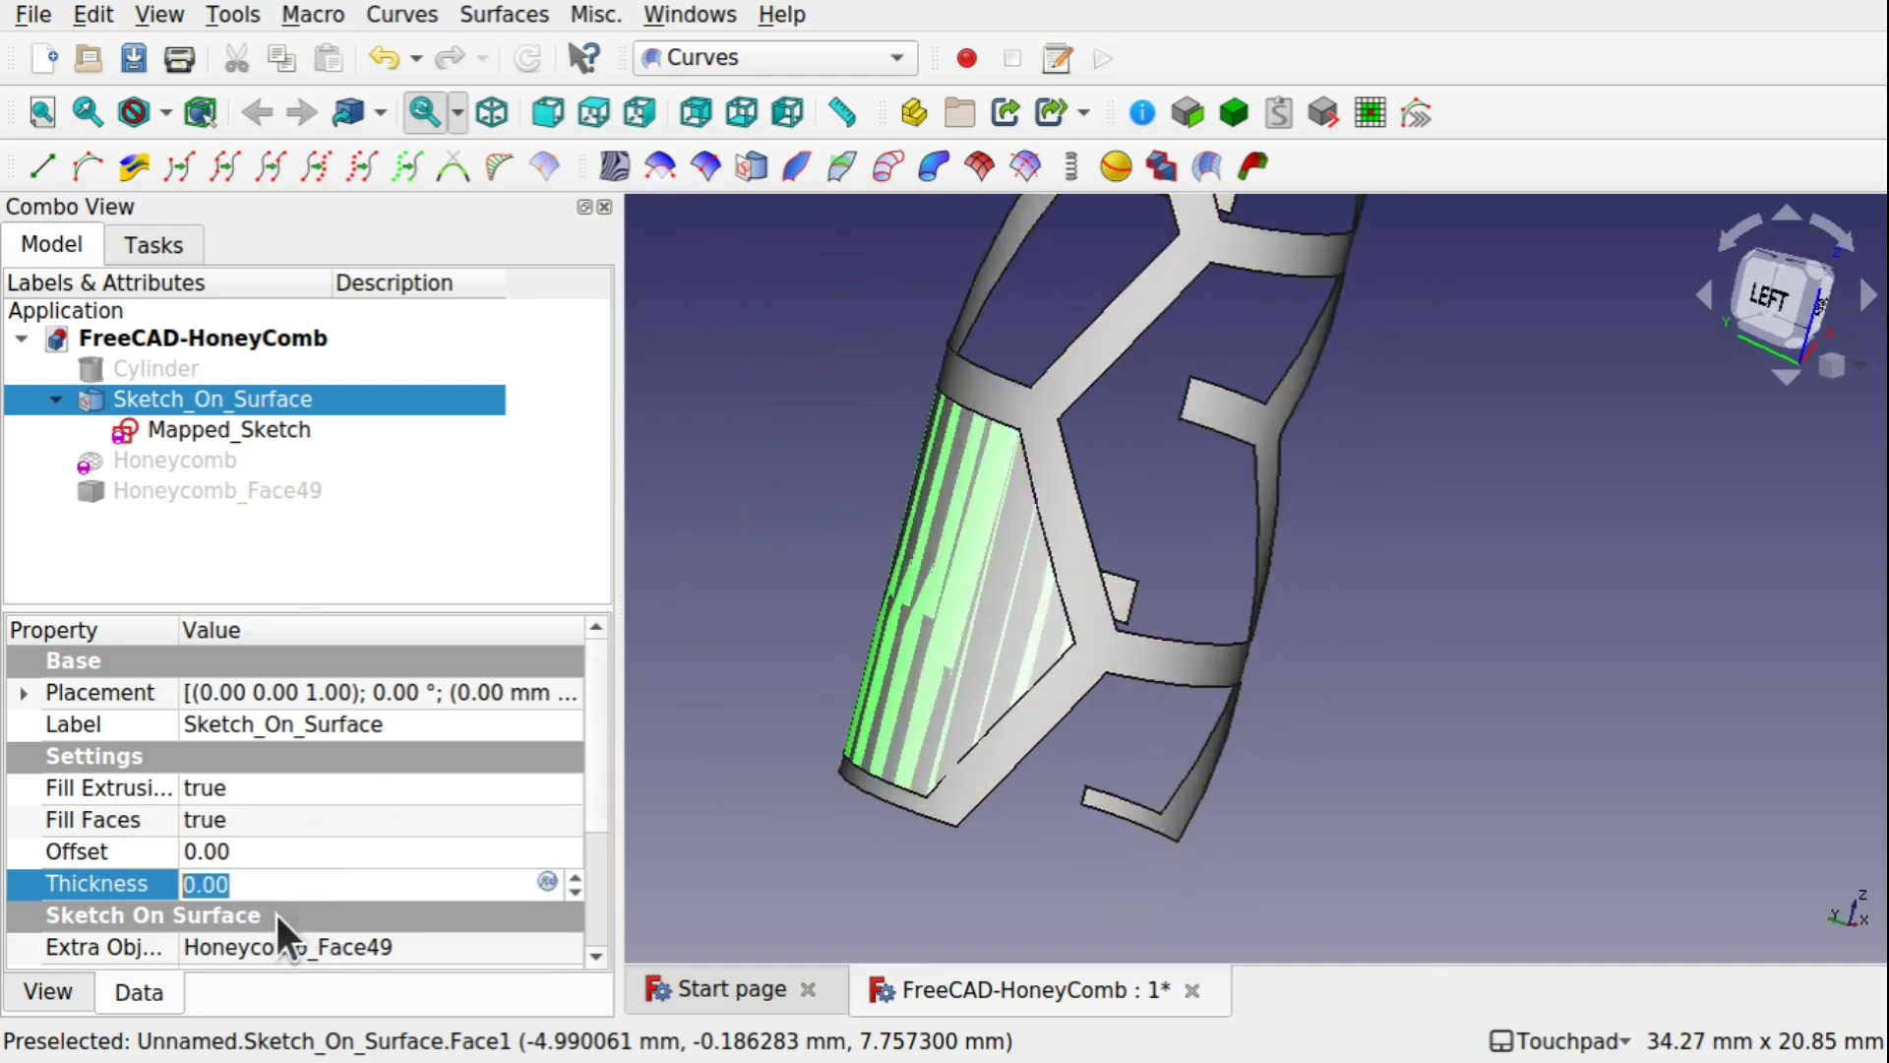
pyautogui.write('2')
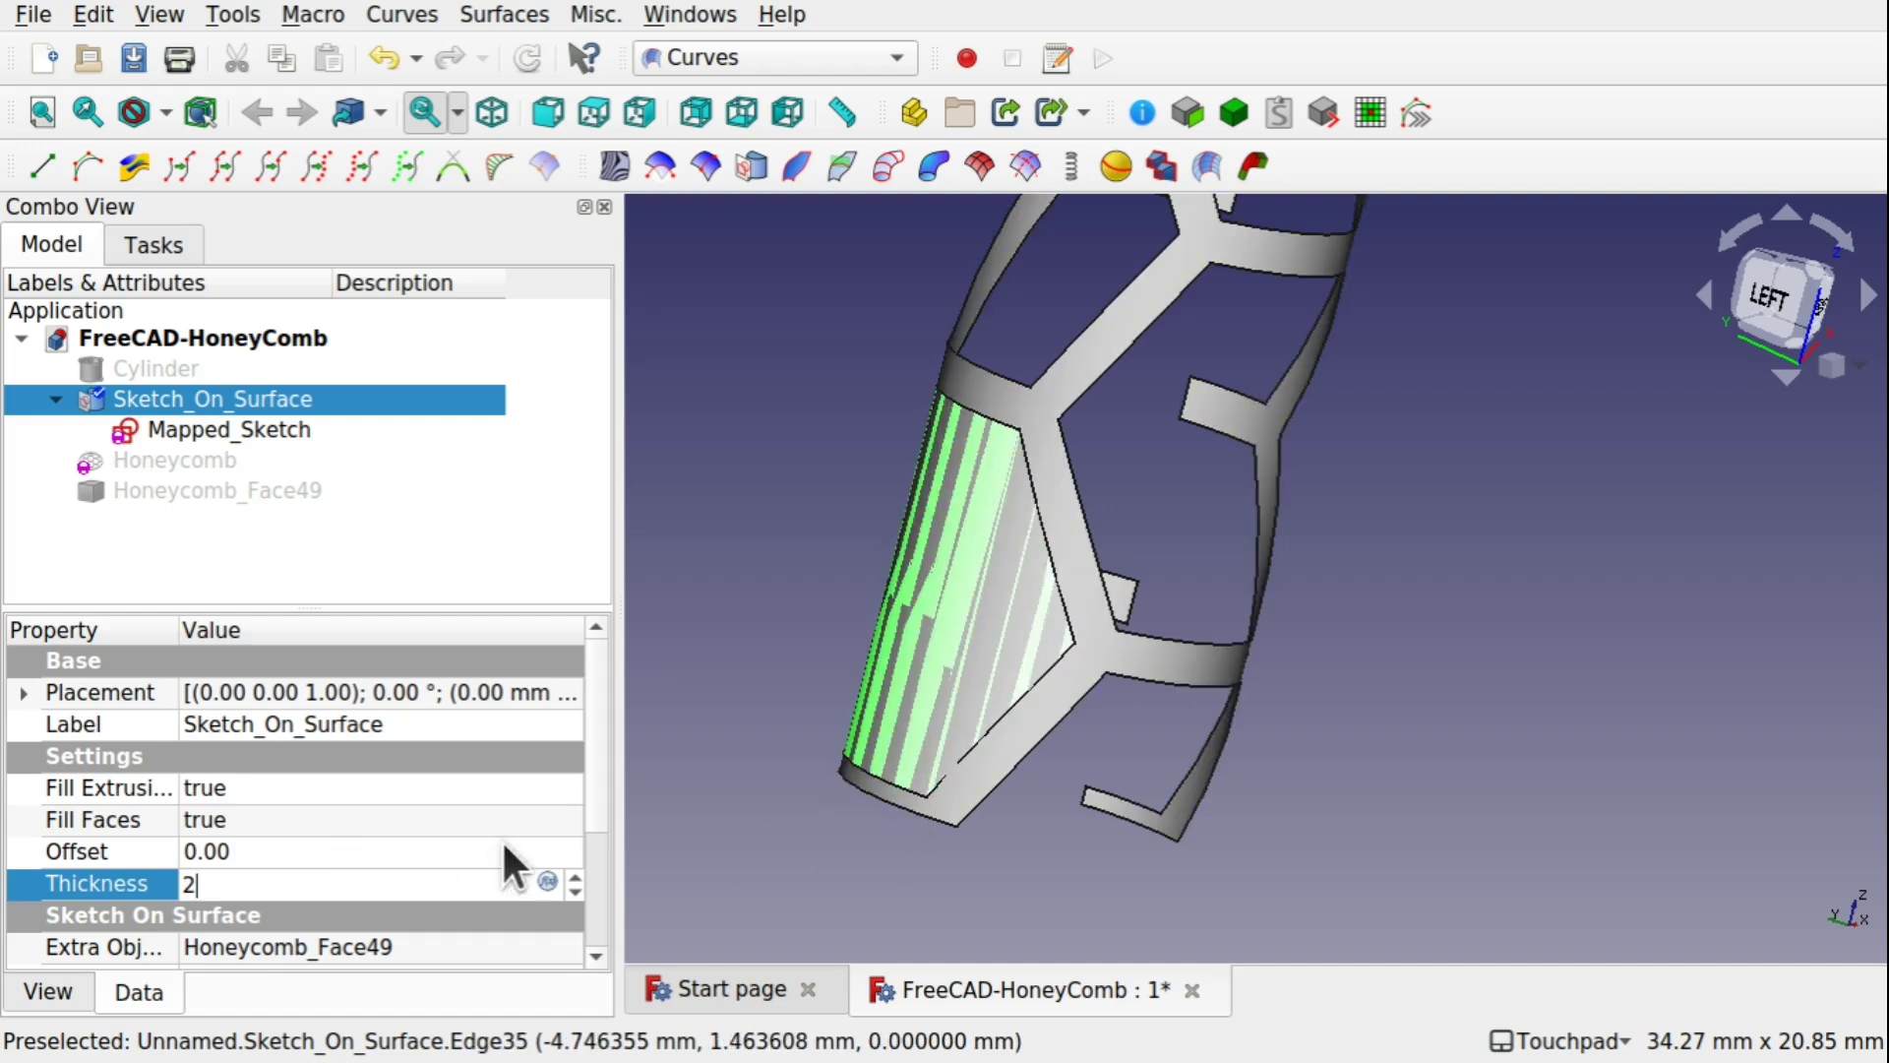
pyautogui.press('BackSpace')
pyautogui.write('1')
pyautogui.click(970, 852)
pyautogui.moveTo(1097, 770); pyautogui.dragTo(1229, 718, button='middle')
pyautogui.keyDown('shift'); pyautogui.moveTo(999, 678); pyautogui.dragTo(1255, 627, button='middle'); pyautogui.keyUp('shift')
pyautogui.moveTo(1132, 592); pyautogui.dragTo(947, 630, button='middle')
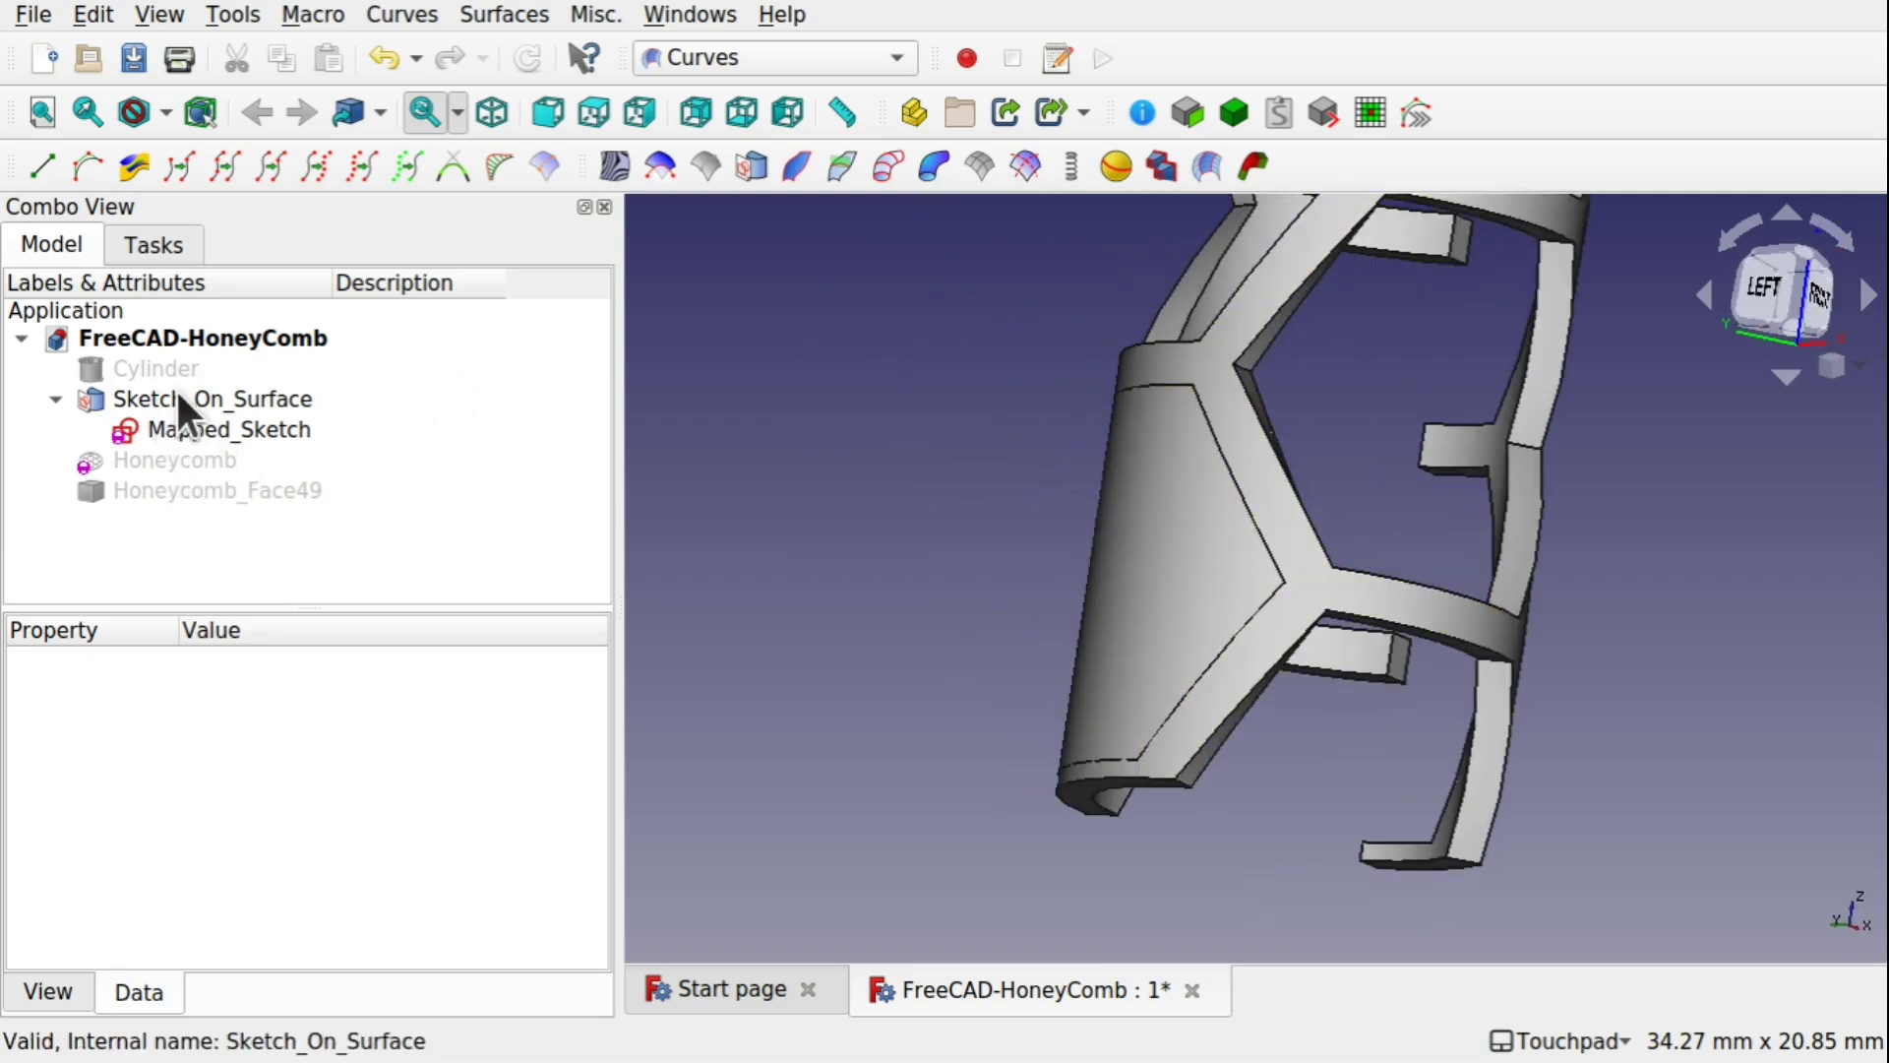
# Step: Select Sketch_On_Surface, switch to the Part workbench and inspect the wrongly filled hexagonal cell
pyautogui.click(177, 489)
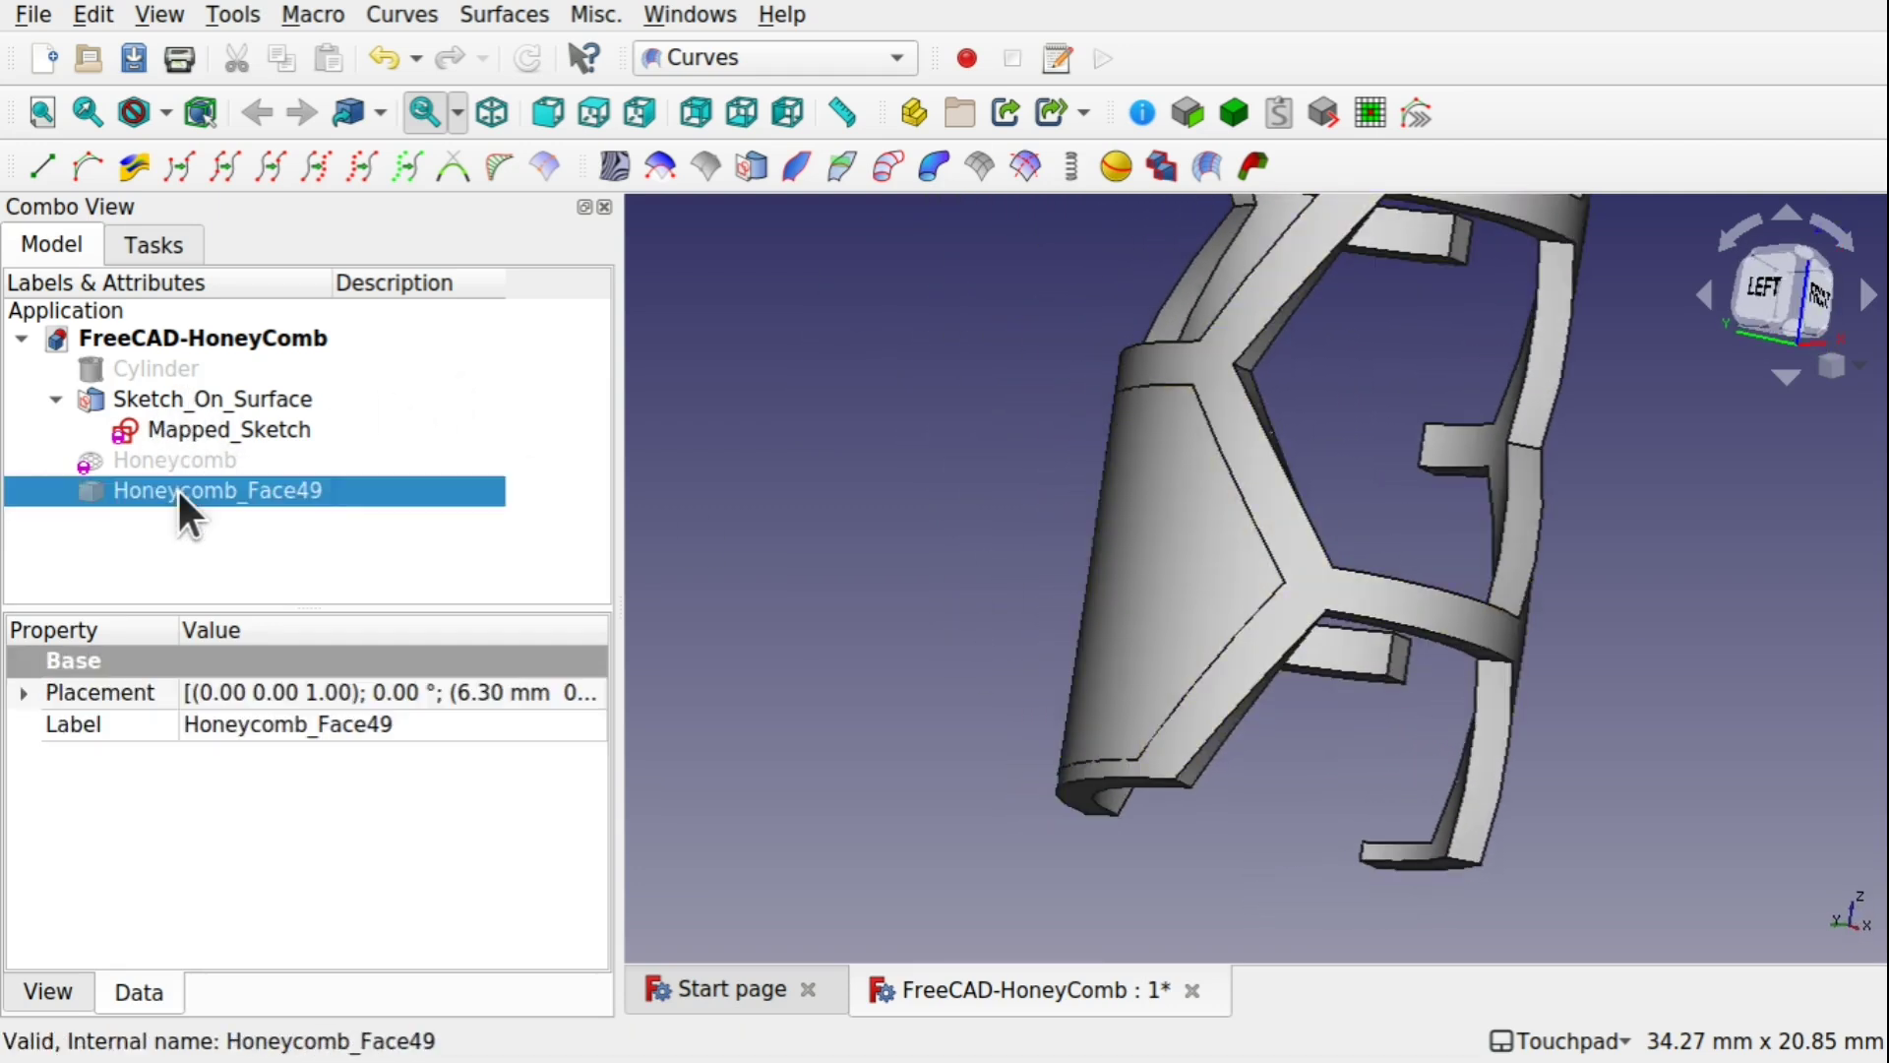
pyautogui.click(185, 397)
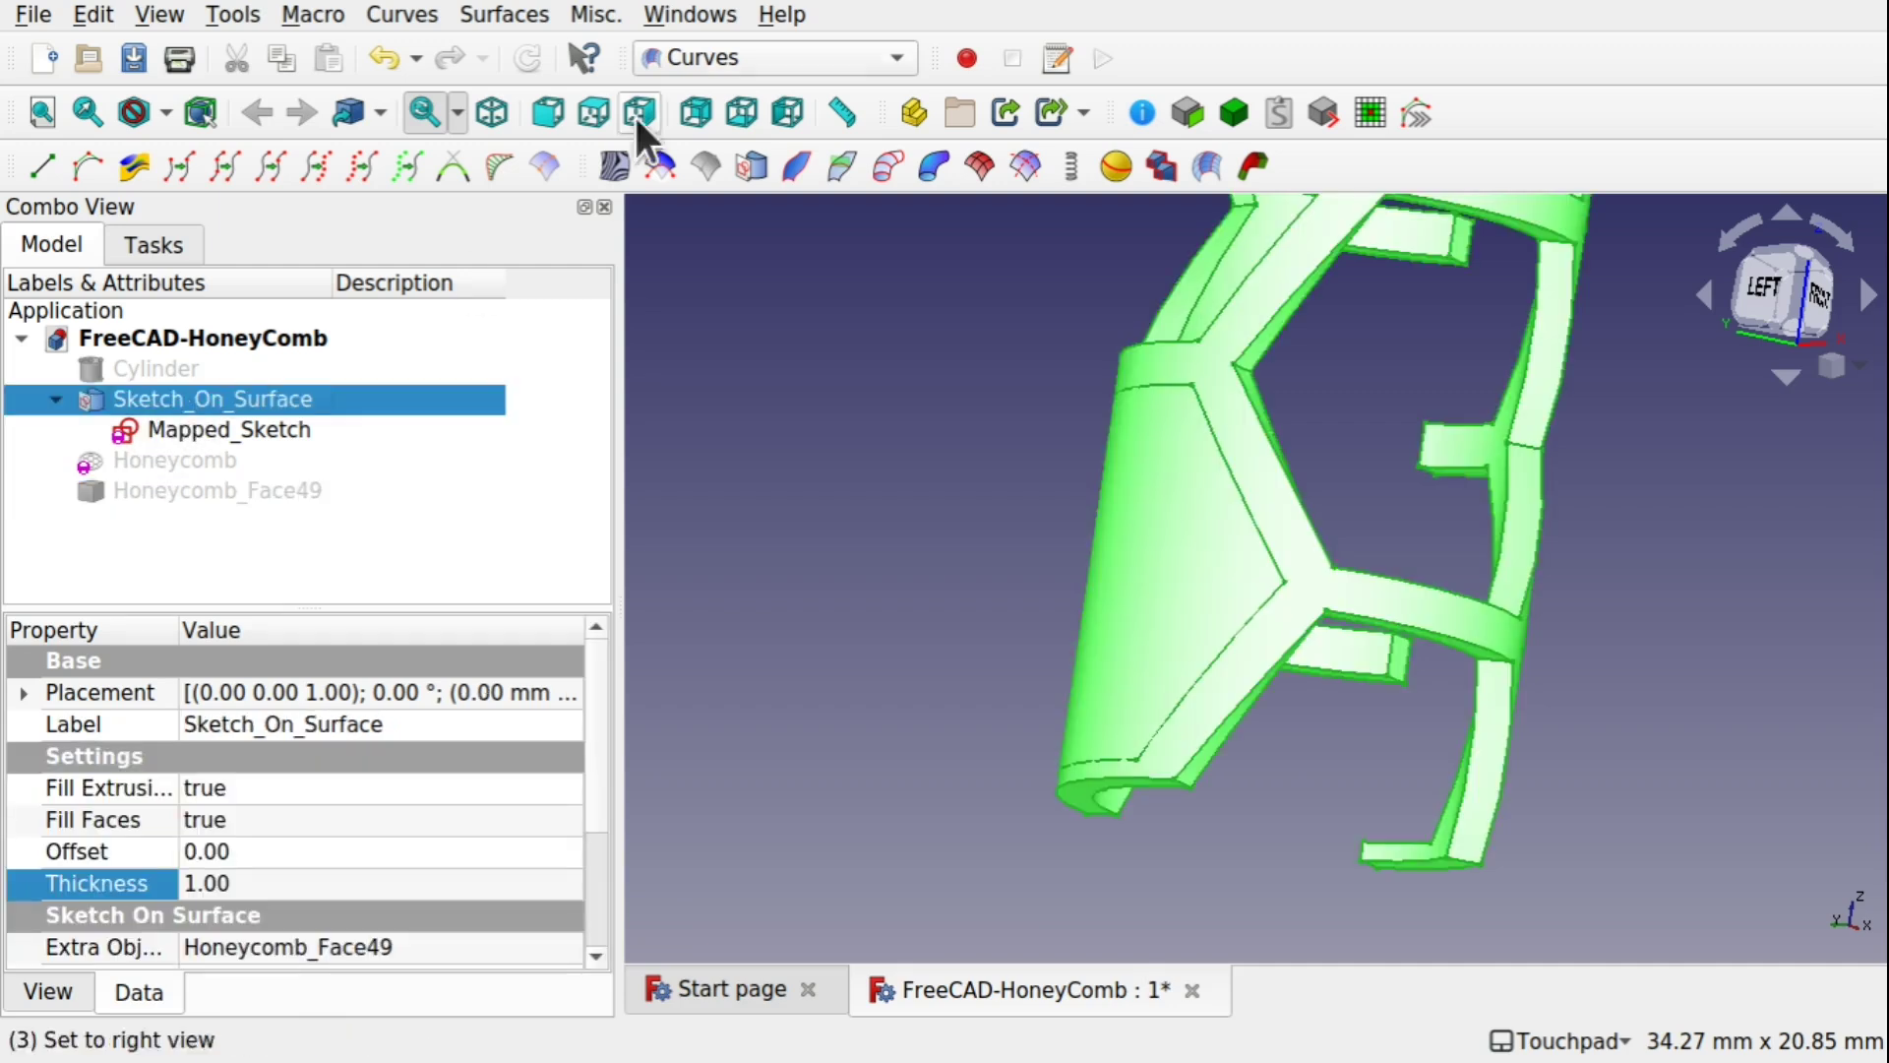
pyautogui.click(688, 50)
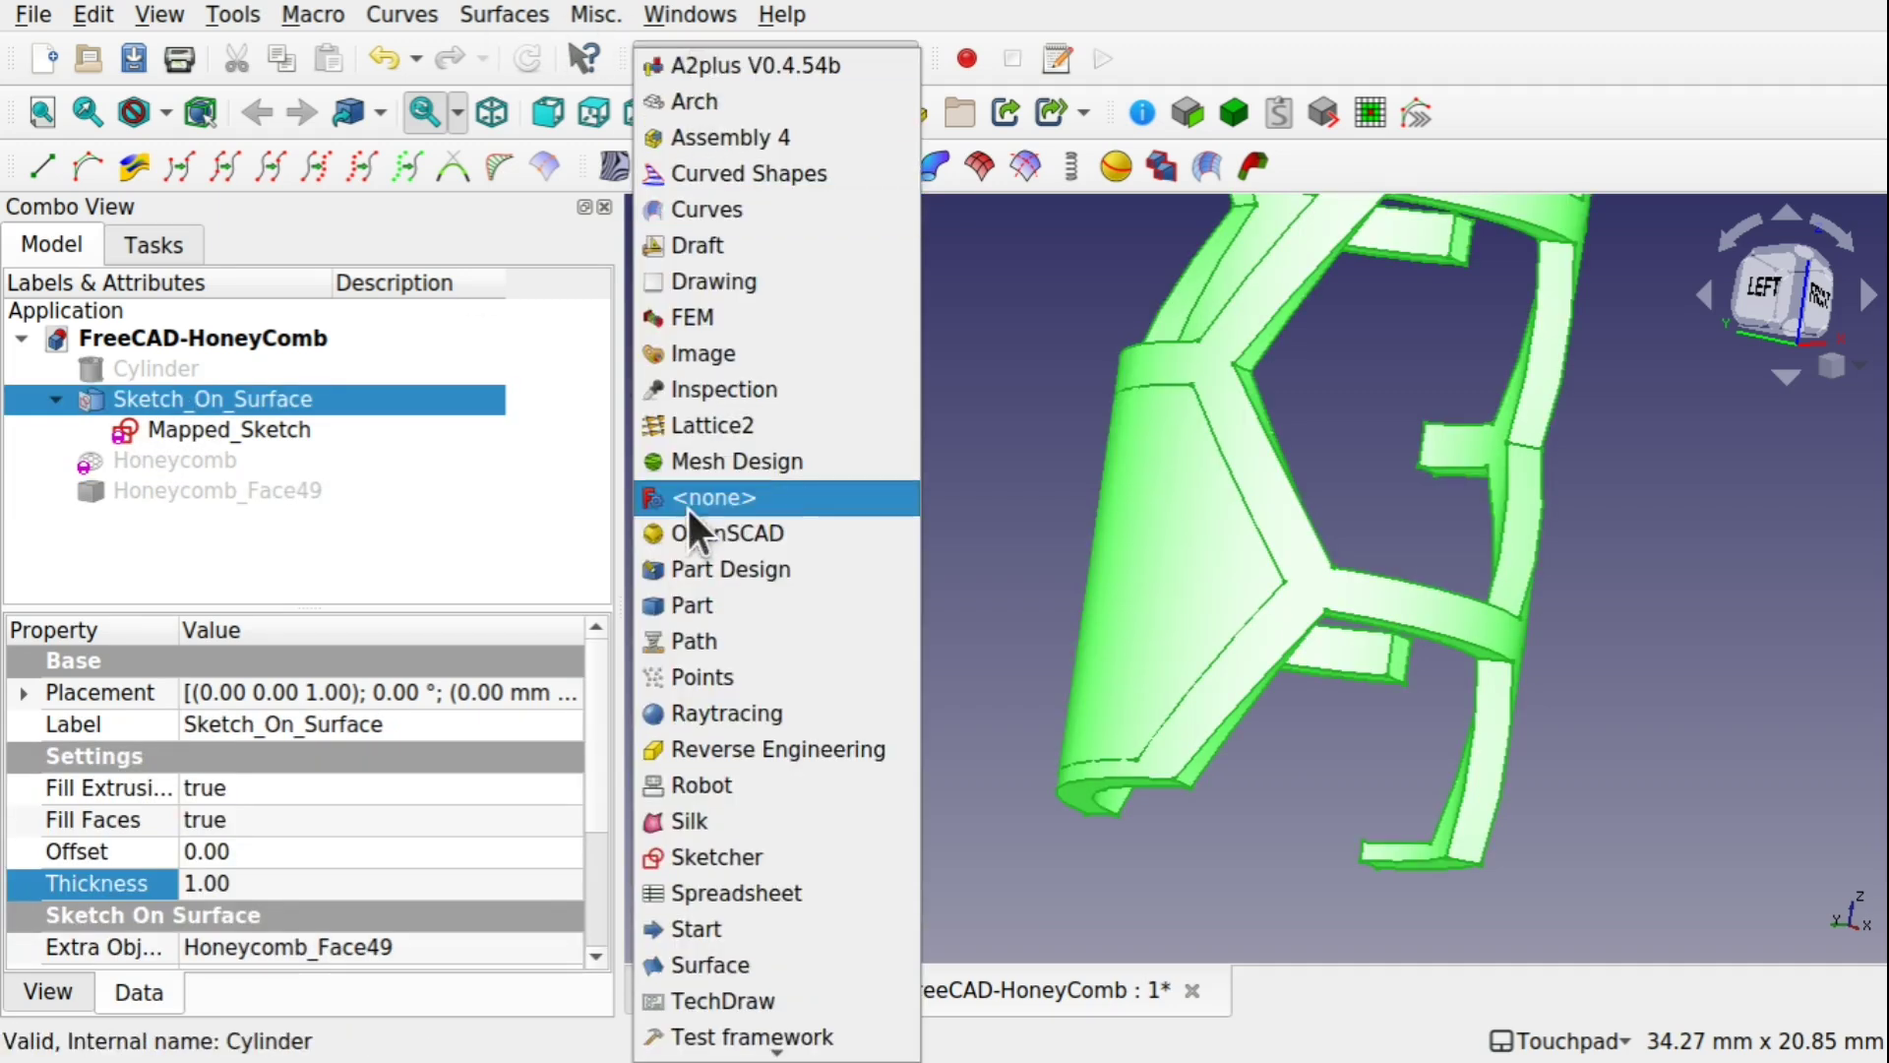
pyautogui.click(740, 607)
pyautogui.keyDown('alt'); pyautogui.moveTo(1067, 465); pyautogui.dragTo(1258, 608); pyautogui.keyUp('alt')
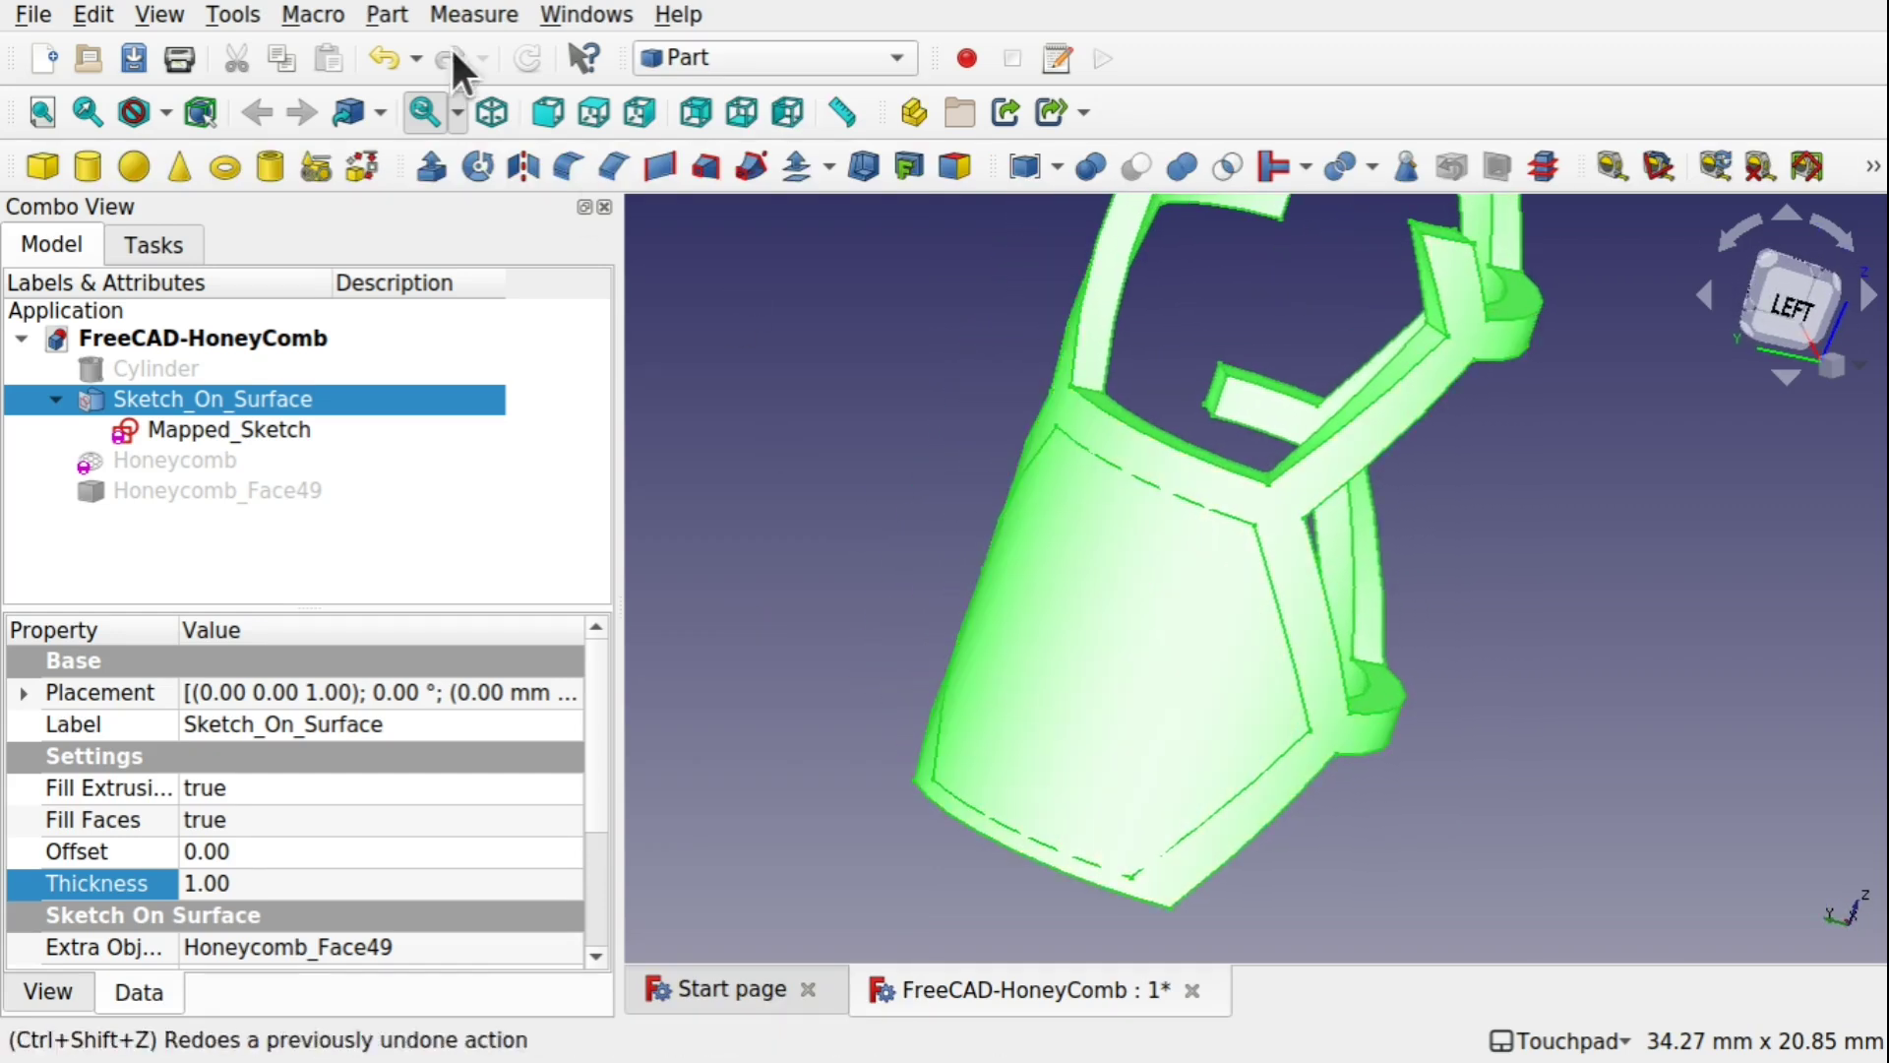
# Step: Explode the Sketch_On_Surface compound and expand the exploded group to list its separate pieces
pyautogui.click(402, 18)
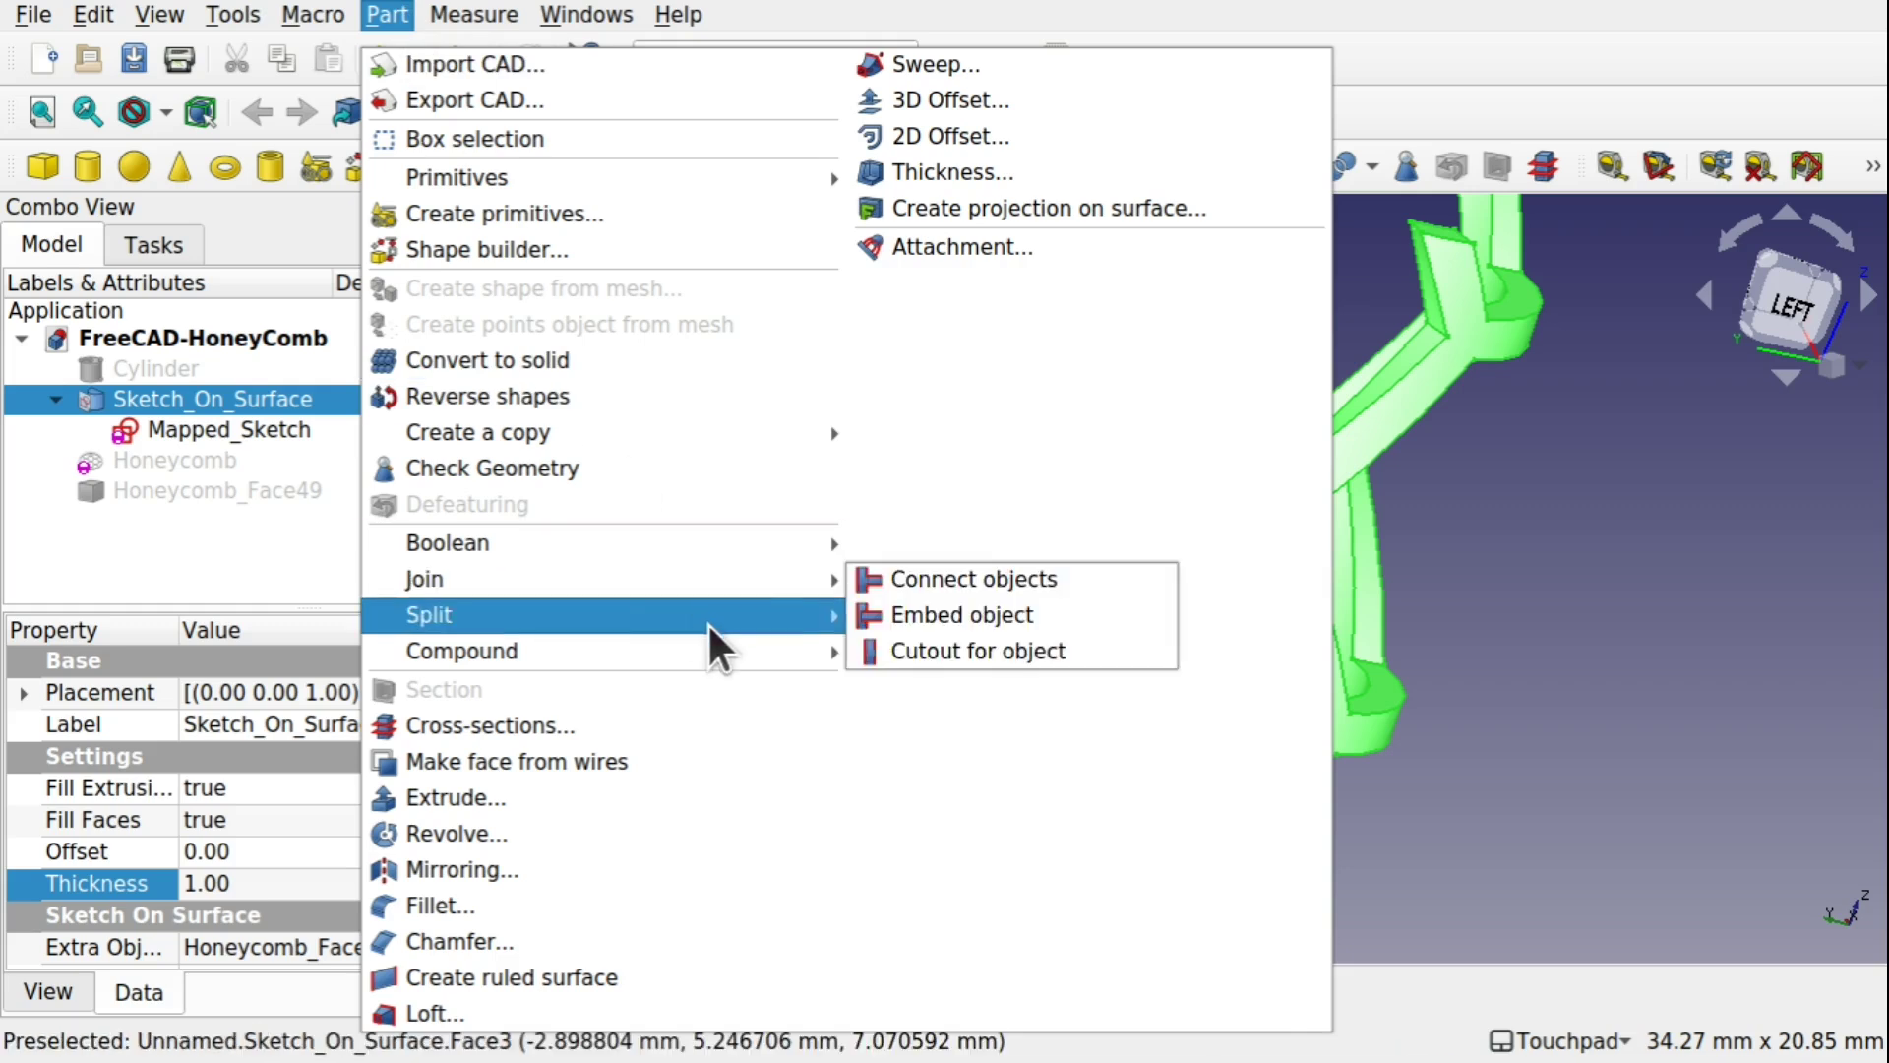
pyautogui.moveTo(729, 646)
pyautogui.click(1000, 686)
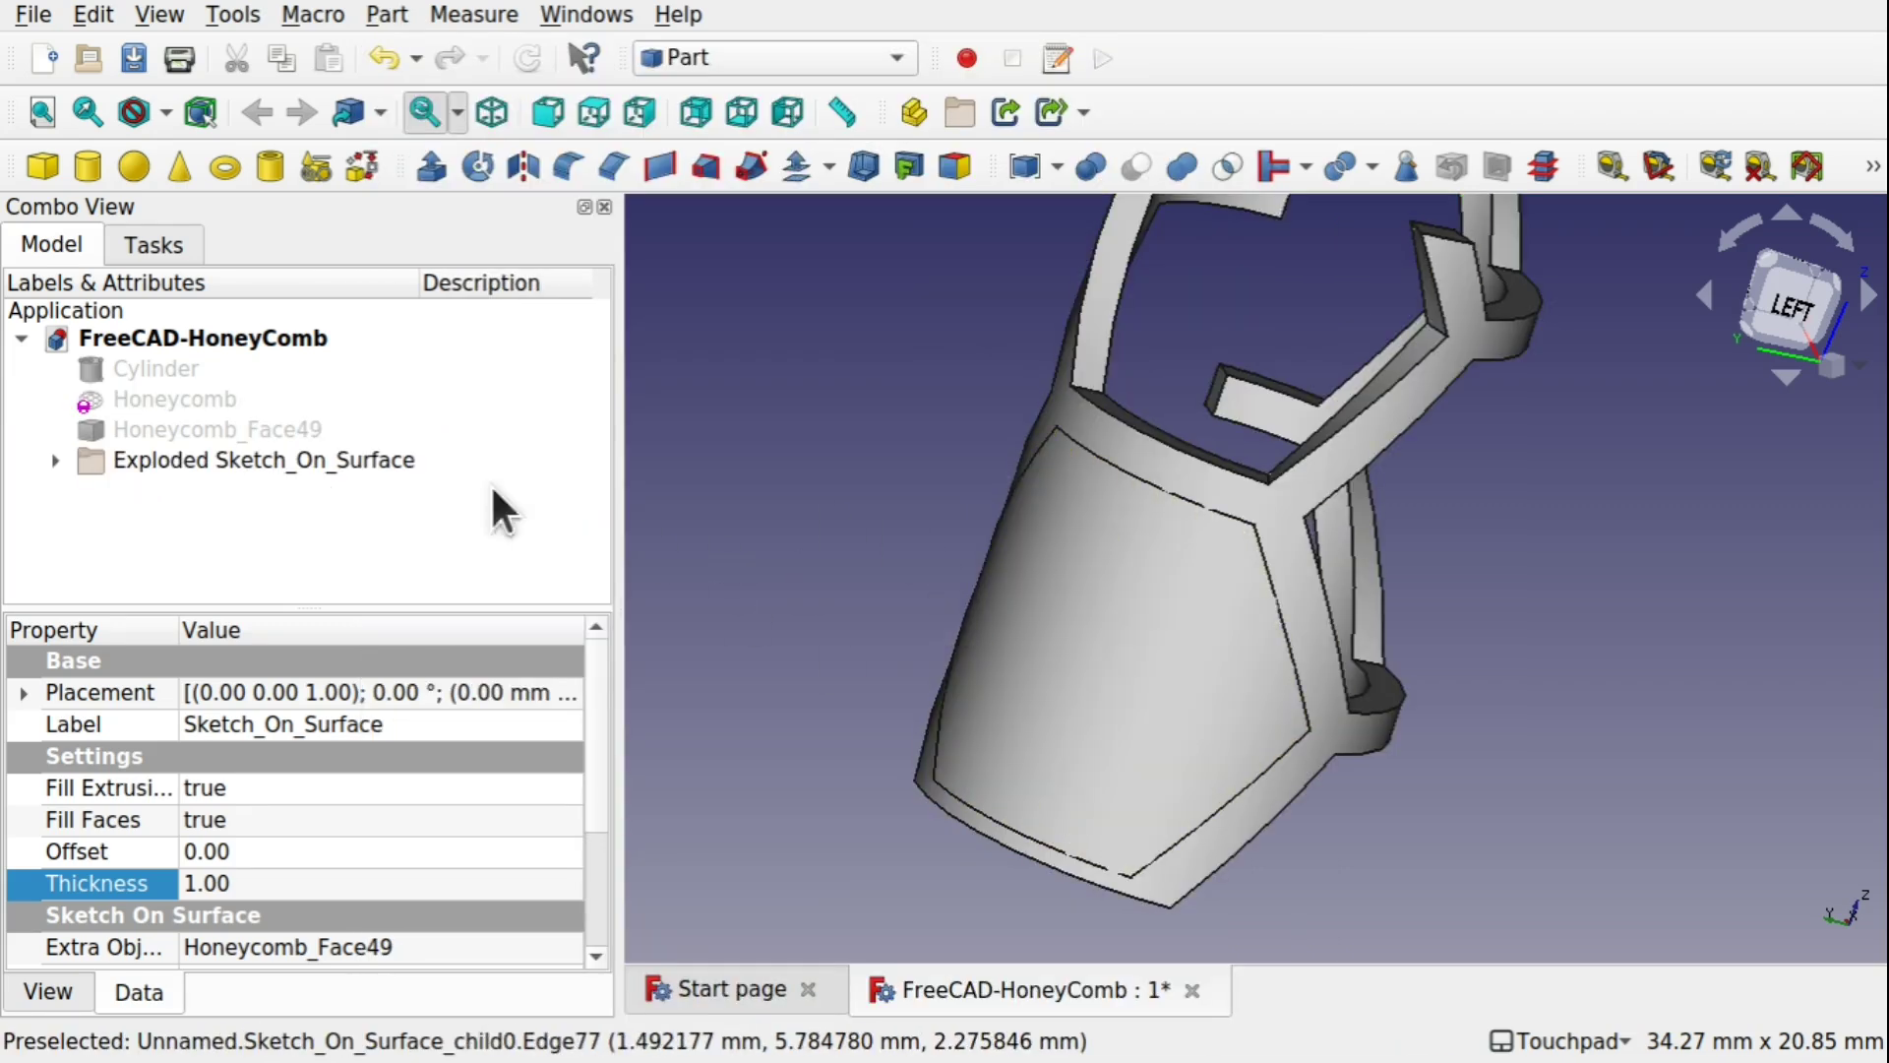
pyautogui.click(323, 457)
pyautogui.click(56, 459)
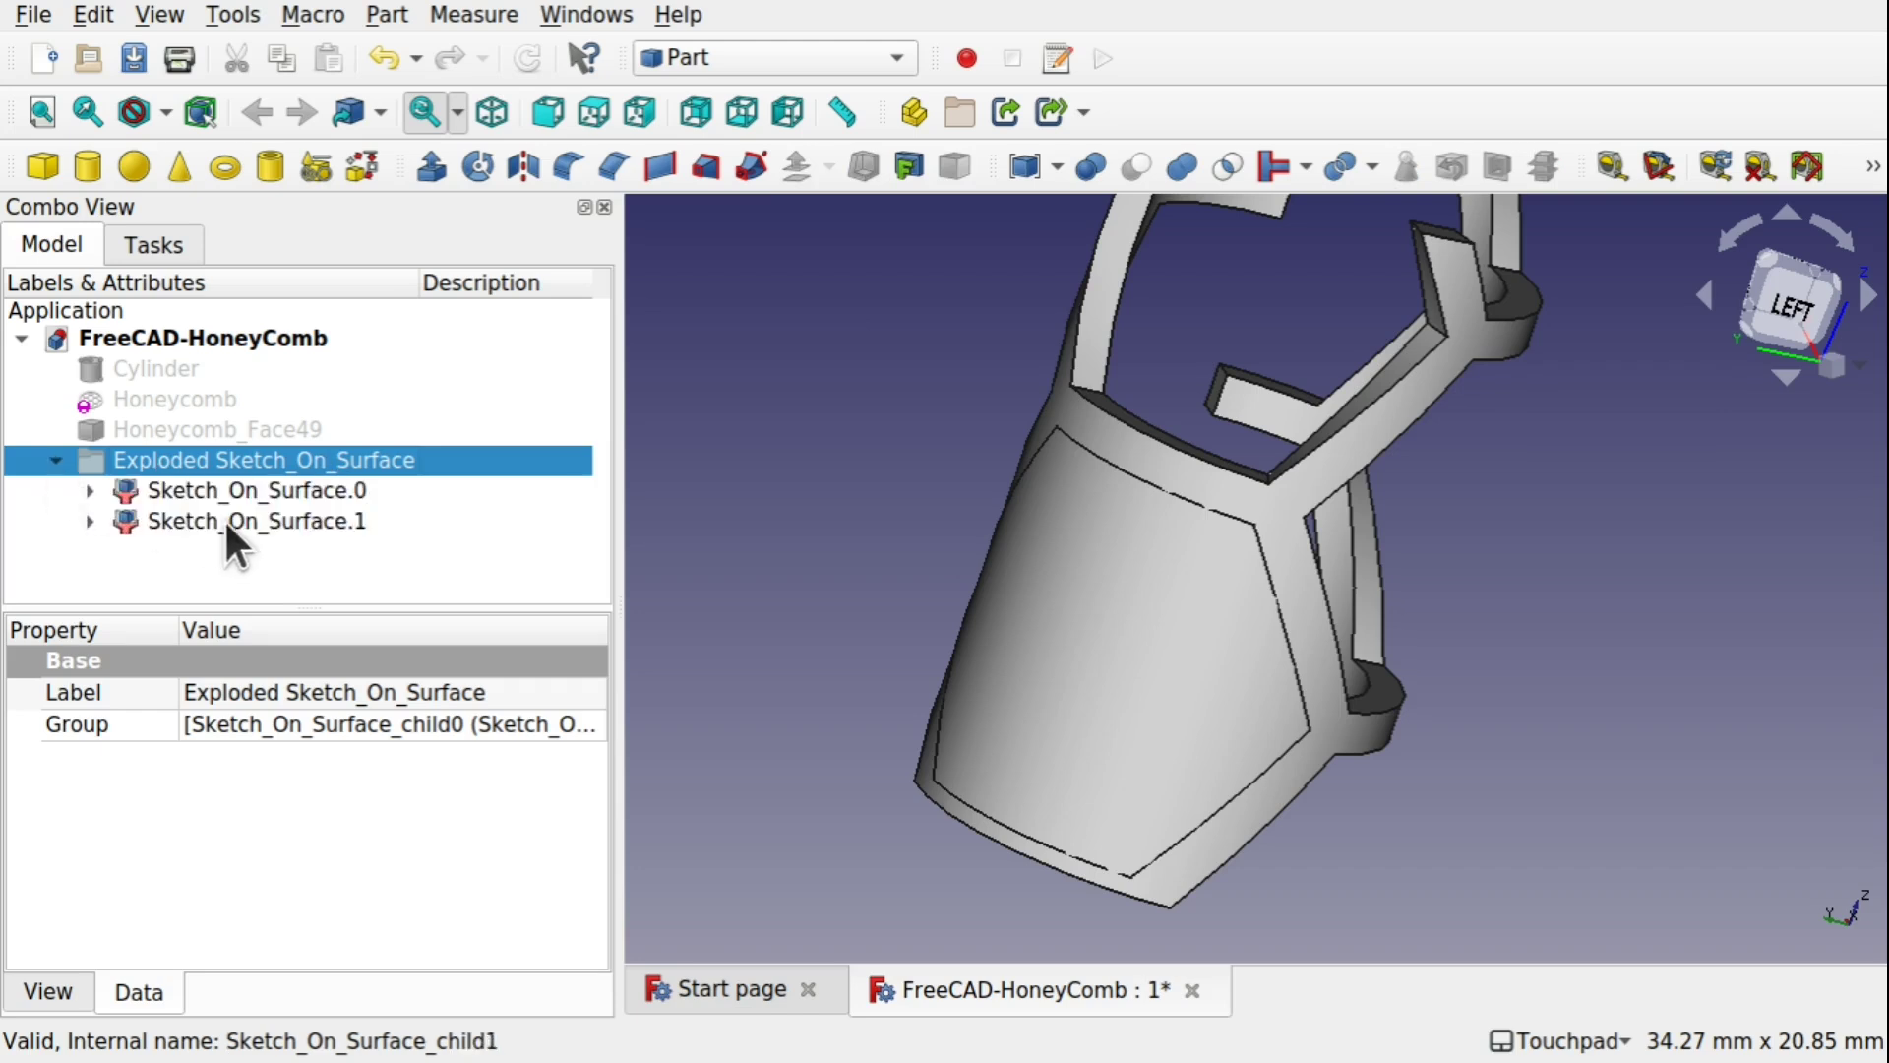
# Step: Compare the two exploded pieces by selecting each, and hide and show Sketch_On_Surface.1 to identify its shape
pyautogui.click(262, 489)
pyautogui.click(343, 515)
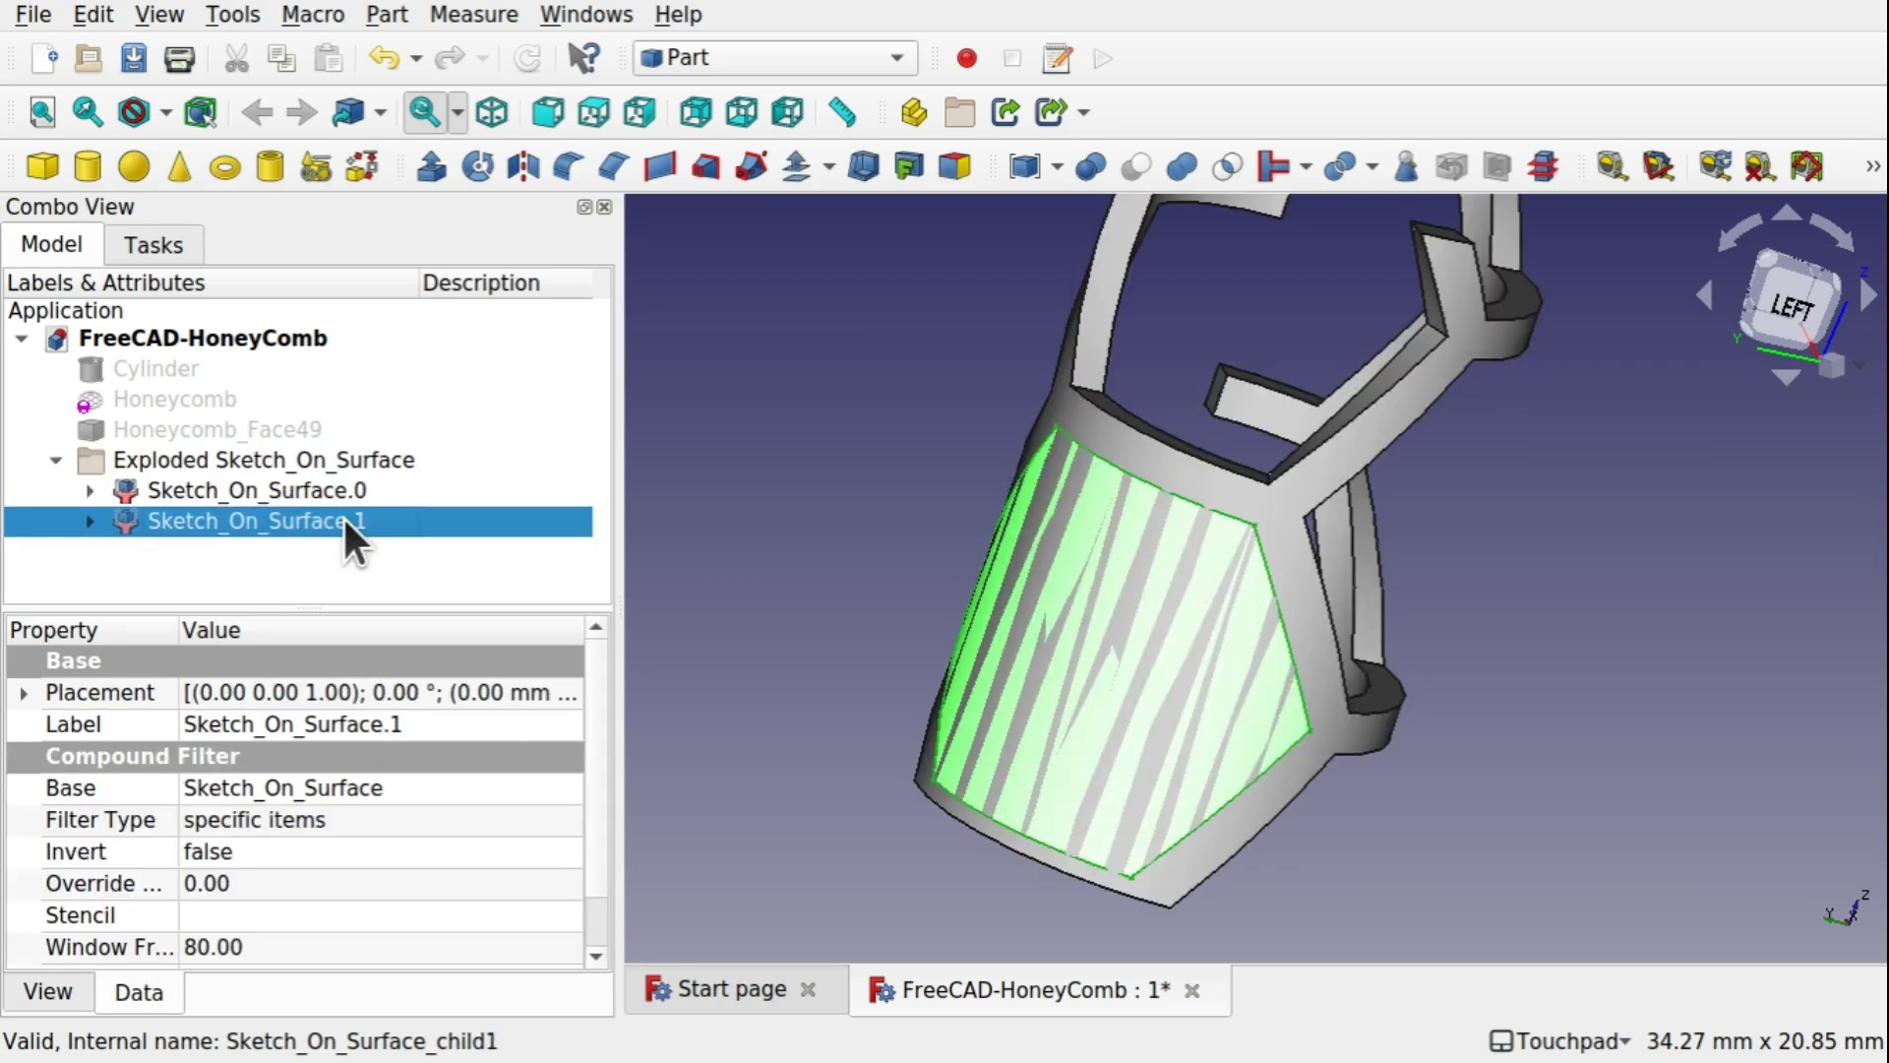
pyautogui.click(232, 484)
pyautogui.click(284, 522)
pyautogui.press('space')
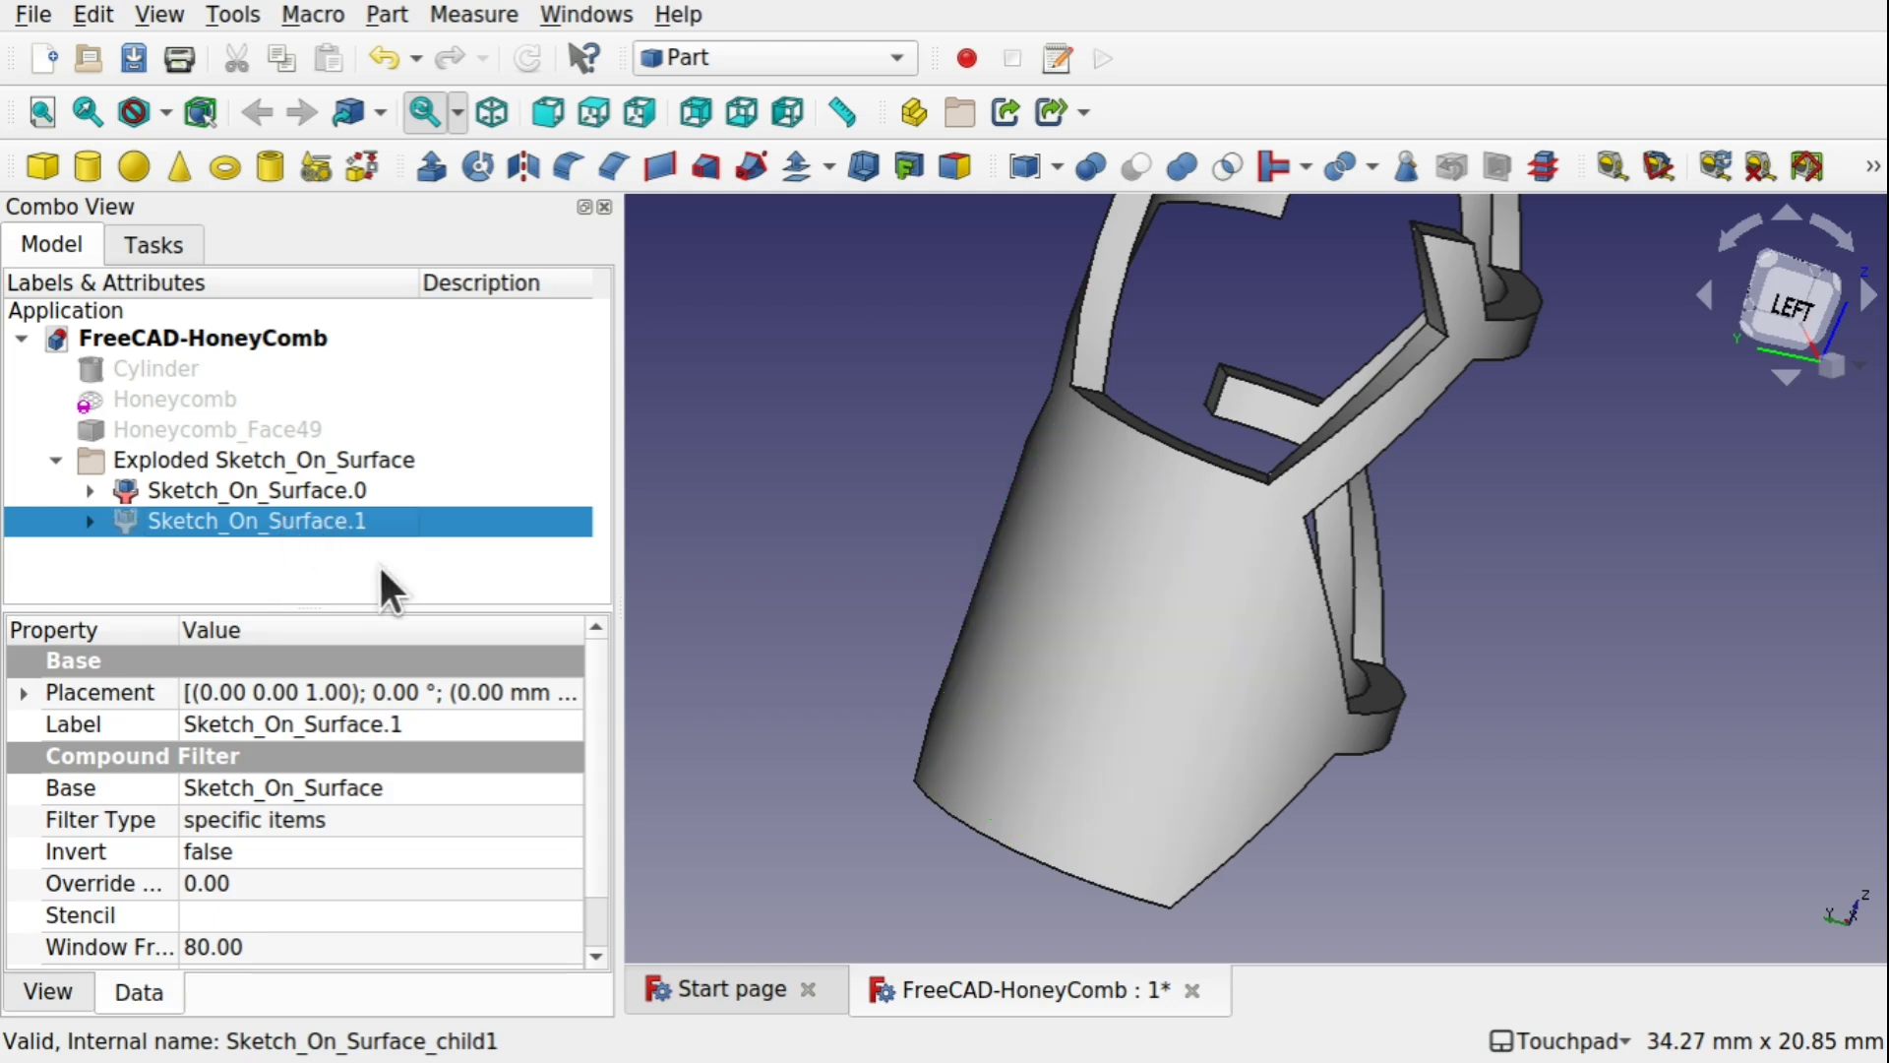
pyautogui.press('space')
# Step: Toggle the visibility of Sketch_On_Surface.0 to inspect it against the other piece, and save the document
pyautogui.click(261, 489)
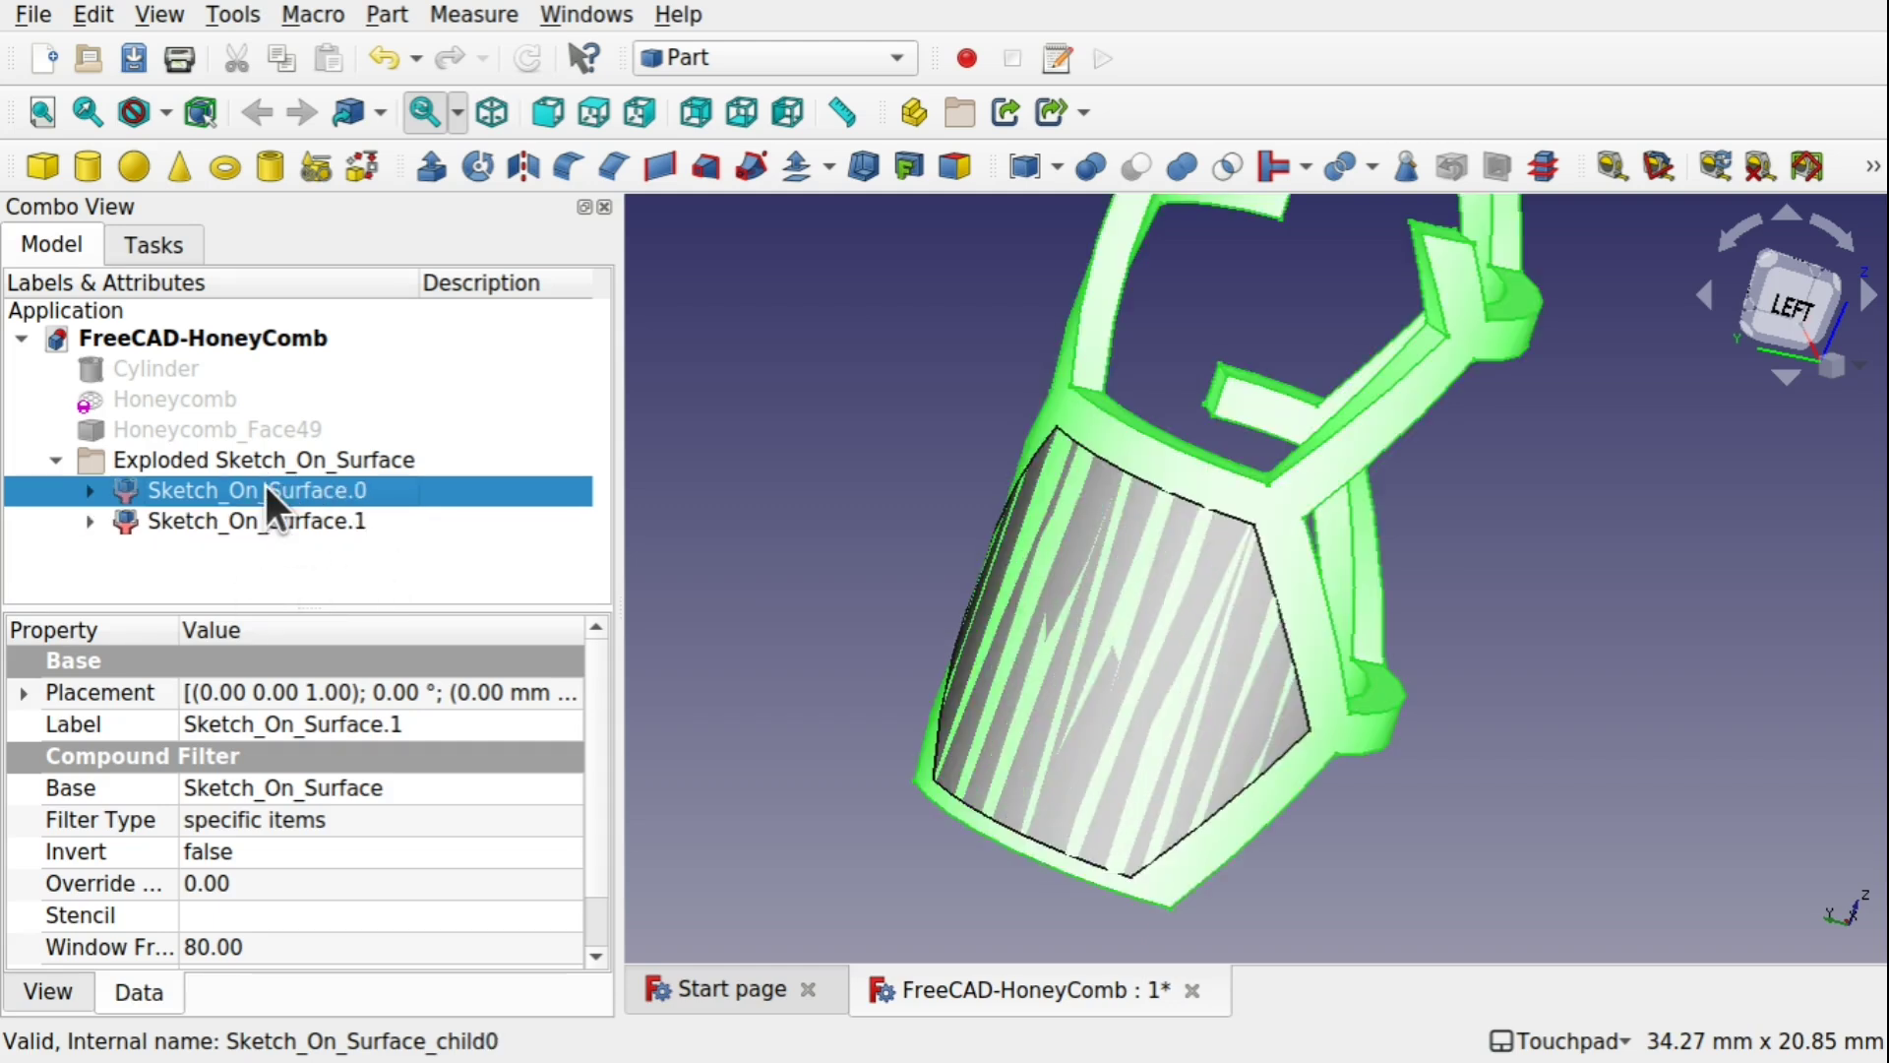
pyautogui.press('space')
pyautogui.press('space')
pyautogui.press('space')
pyautogui.keyDown('alt'); pyautogui.moveTo(1358, 513); pyautogui.dragTo(1318, 489); pyautogui.keyUp('alt')
pyautogui.press('space')
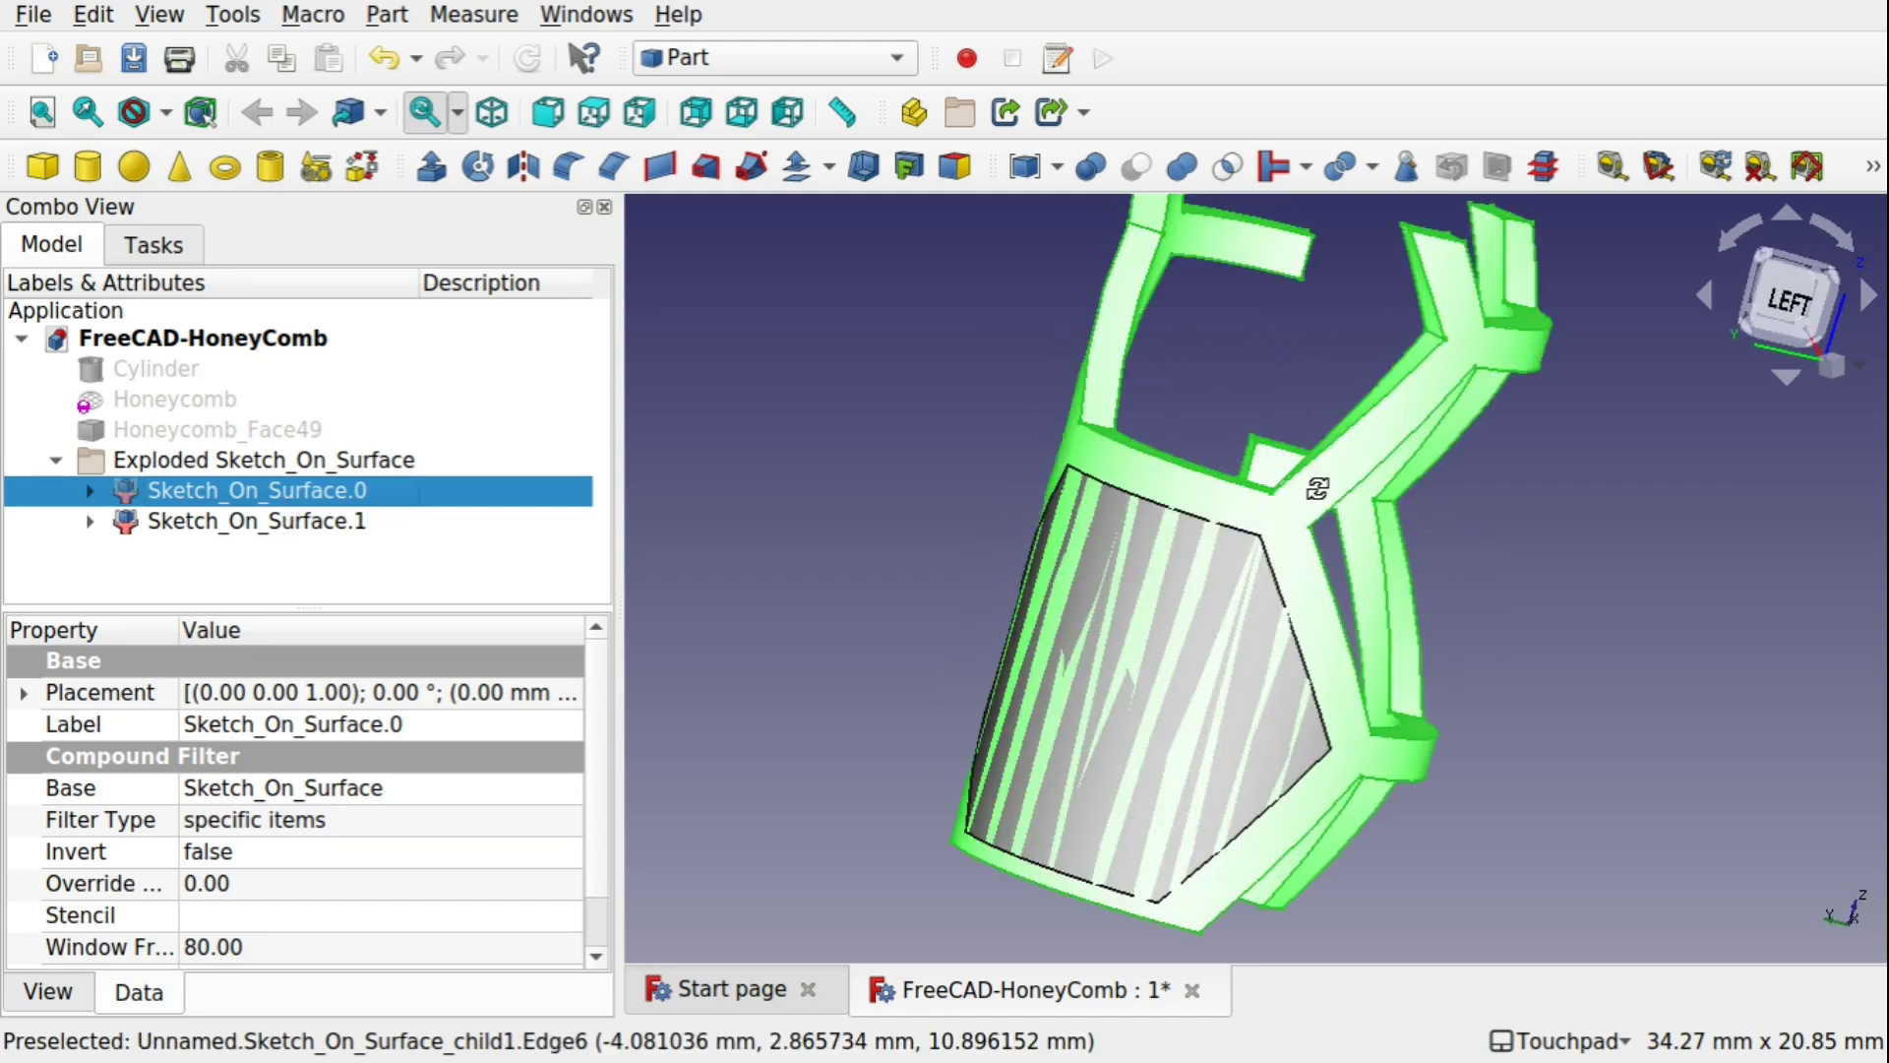
pyautogui.click(413, 525)
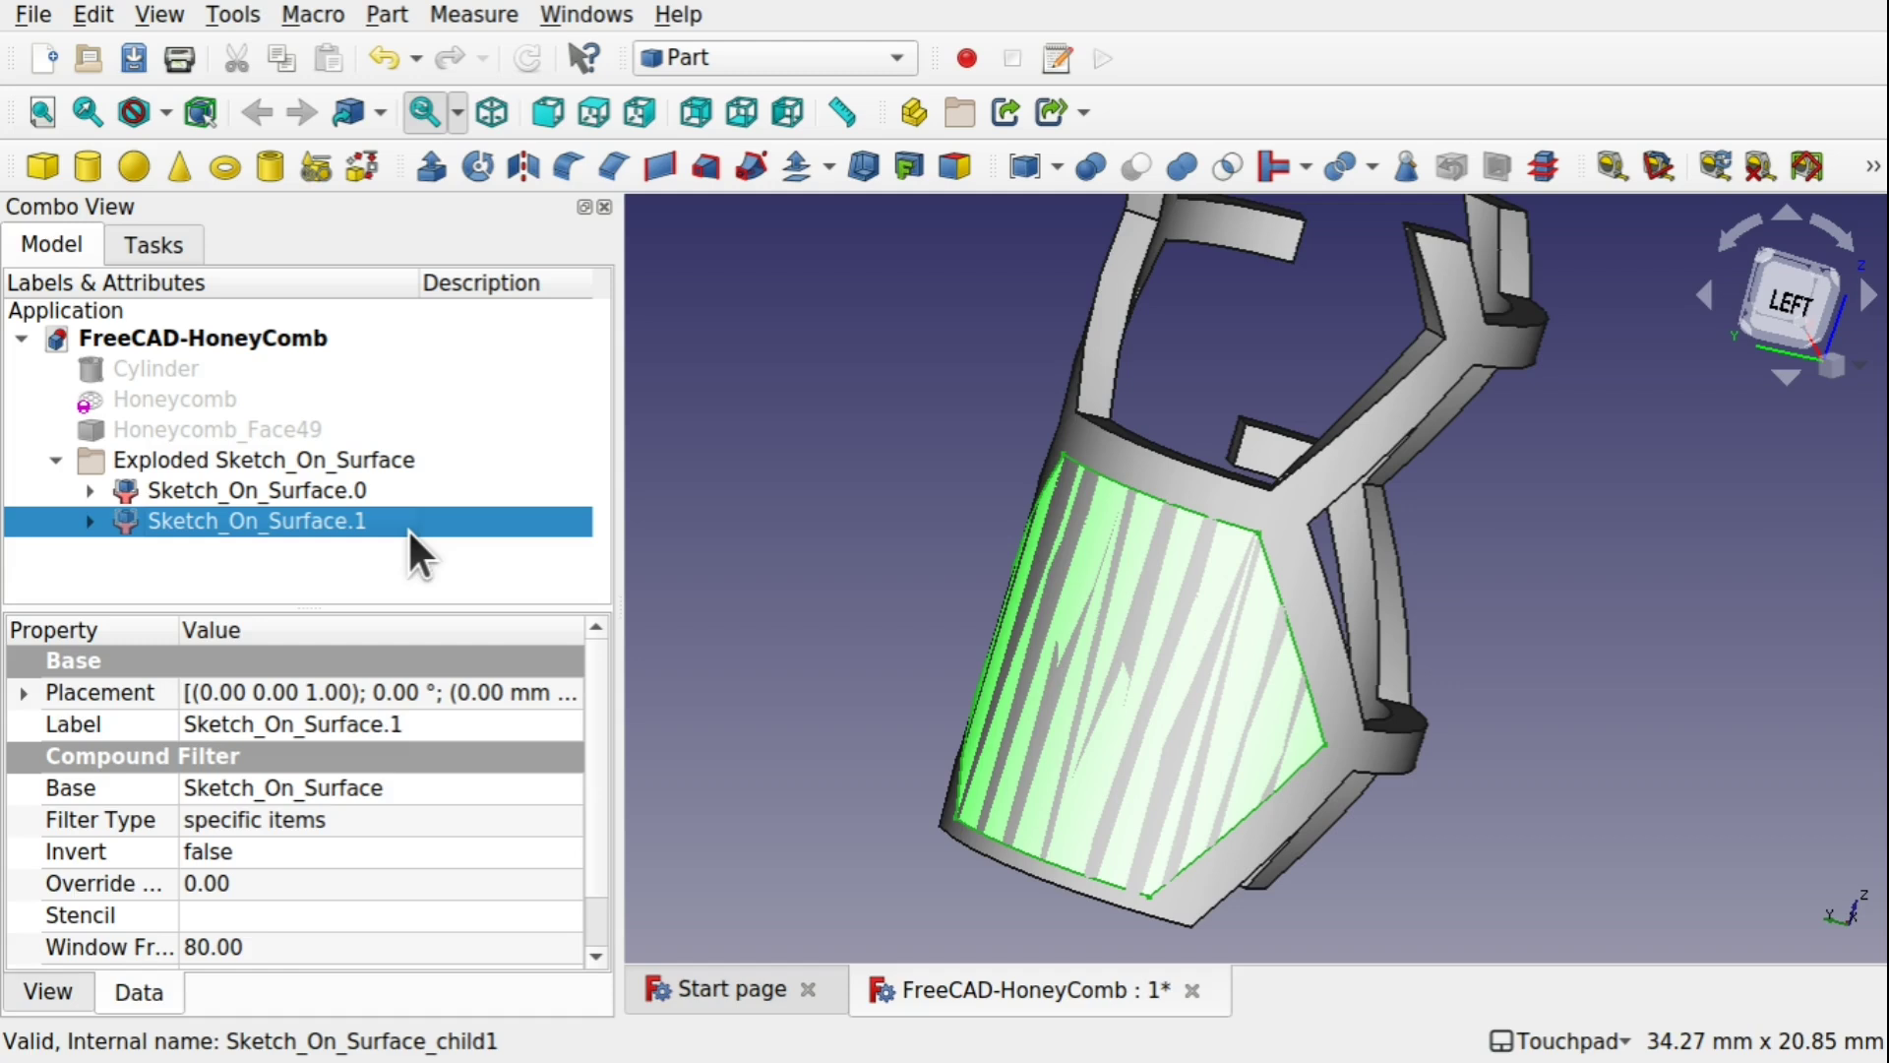
pyautogui.hotkey('ctrl', 's')
pyautogui.click(308, 545)
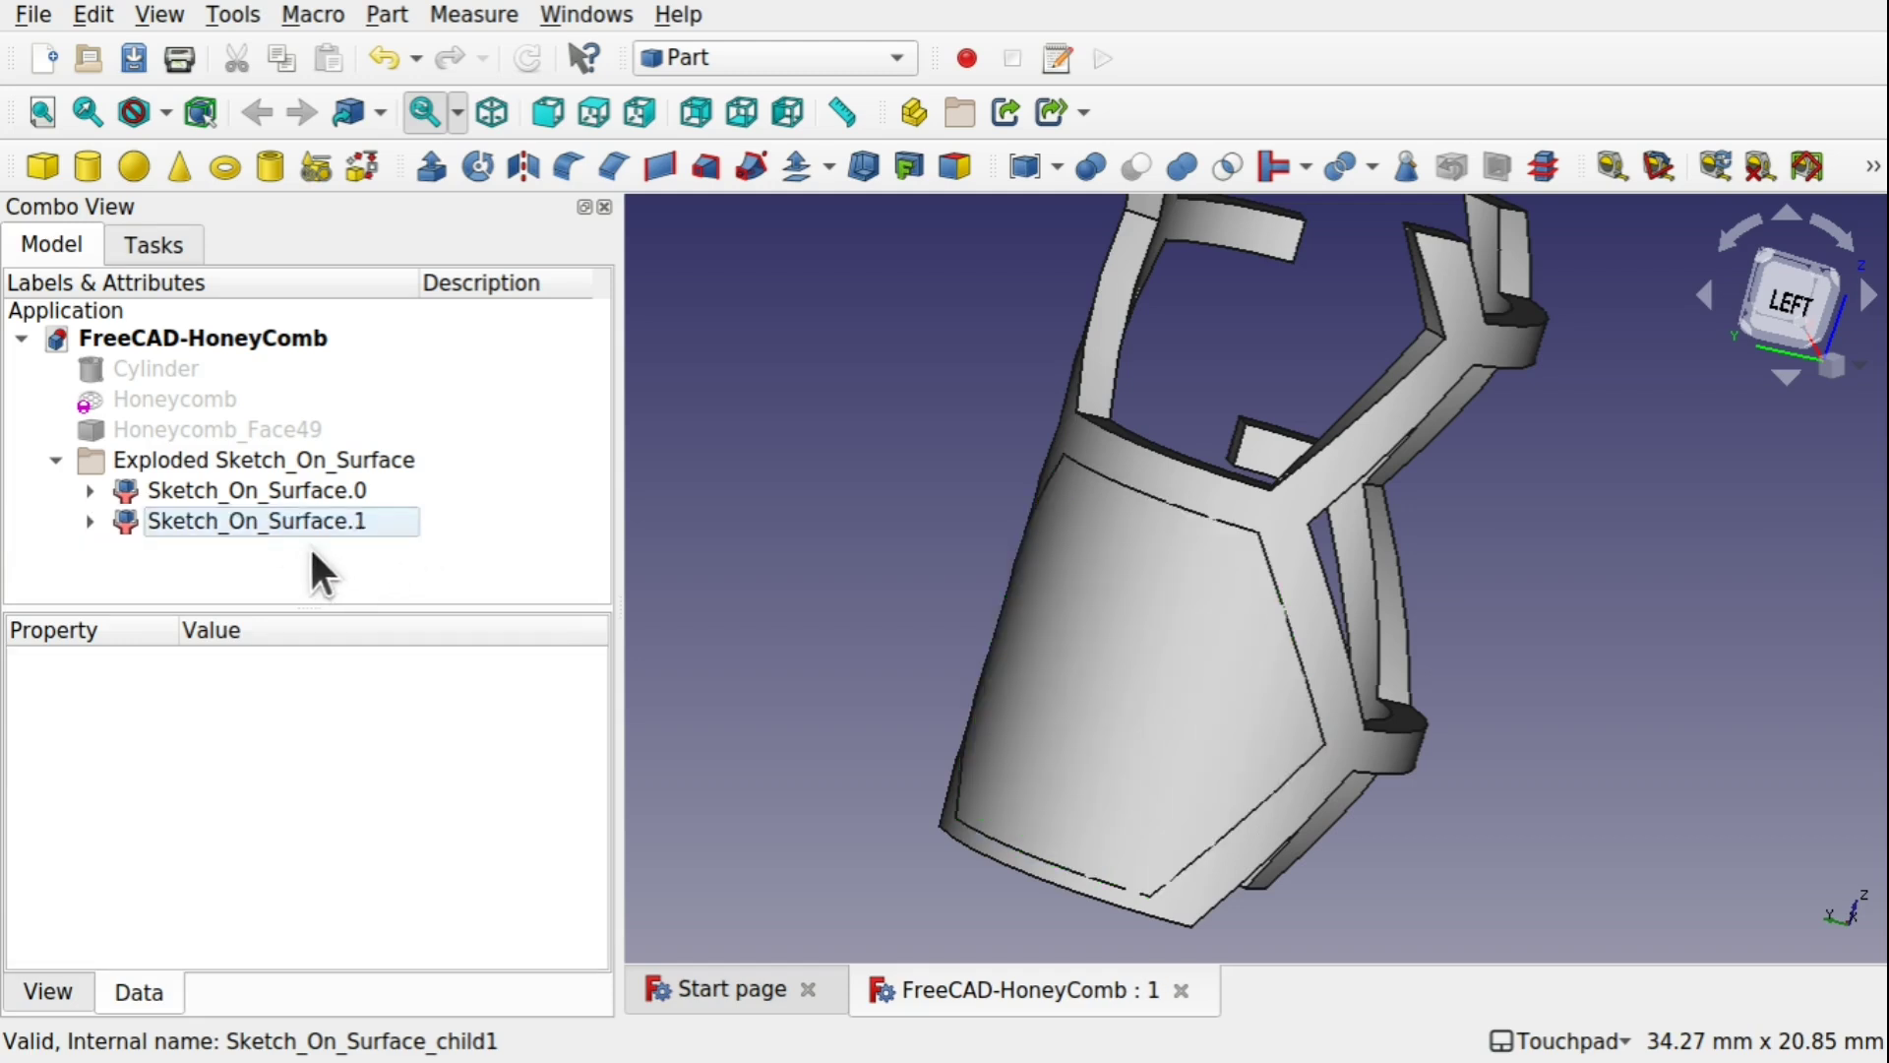
# Step: Cut Sketch_On_Surface.1 out of Sketch_On_Surface.0 and inspect the wrapped honeycomb solid
pyautogui.click(295, 476)
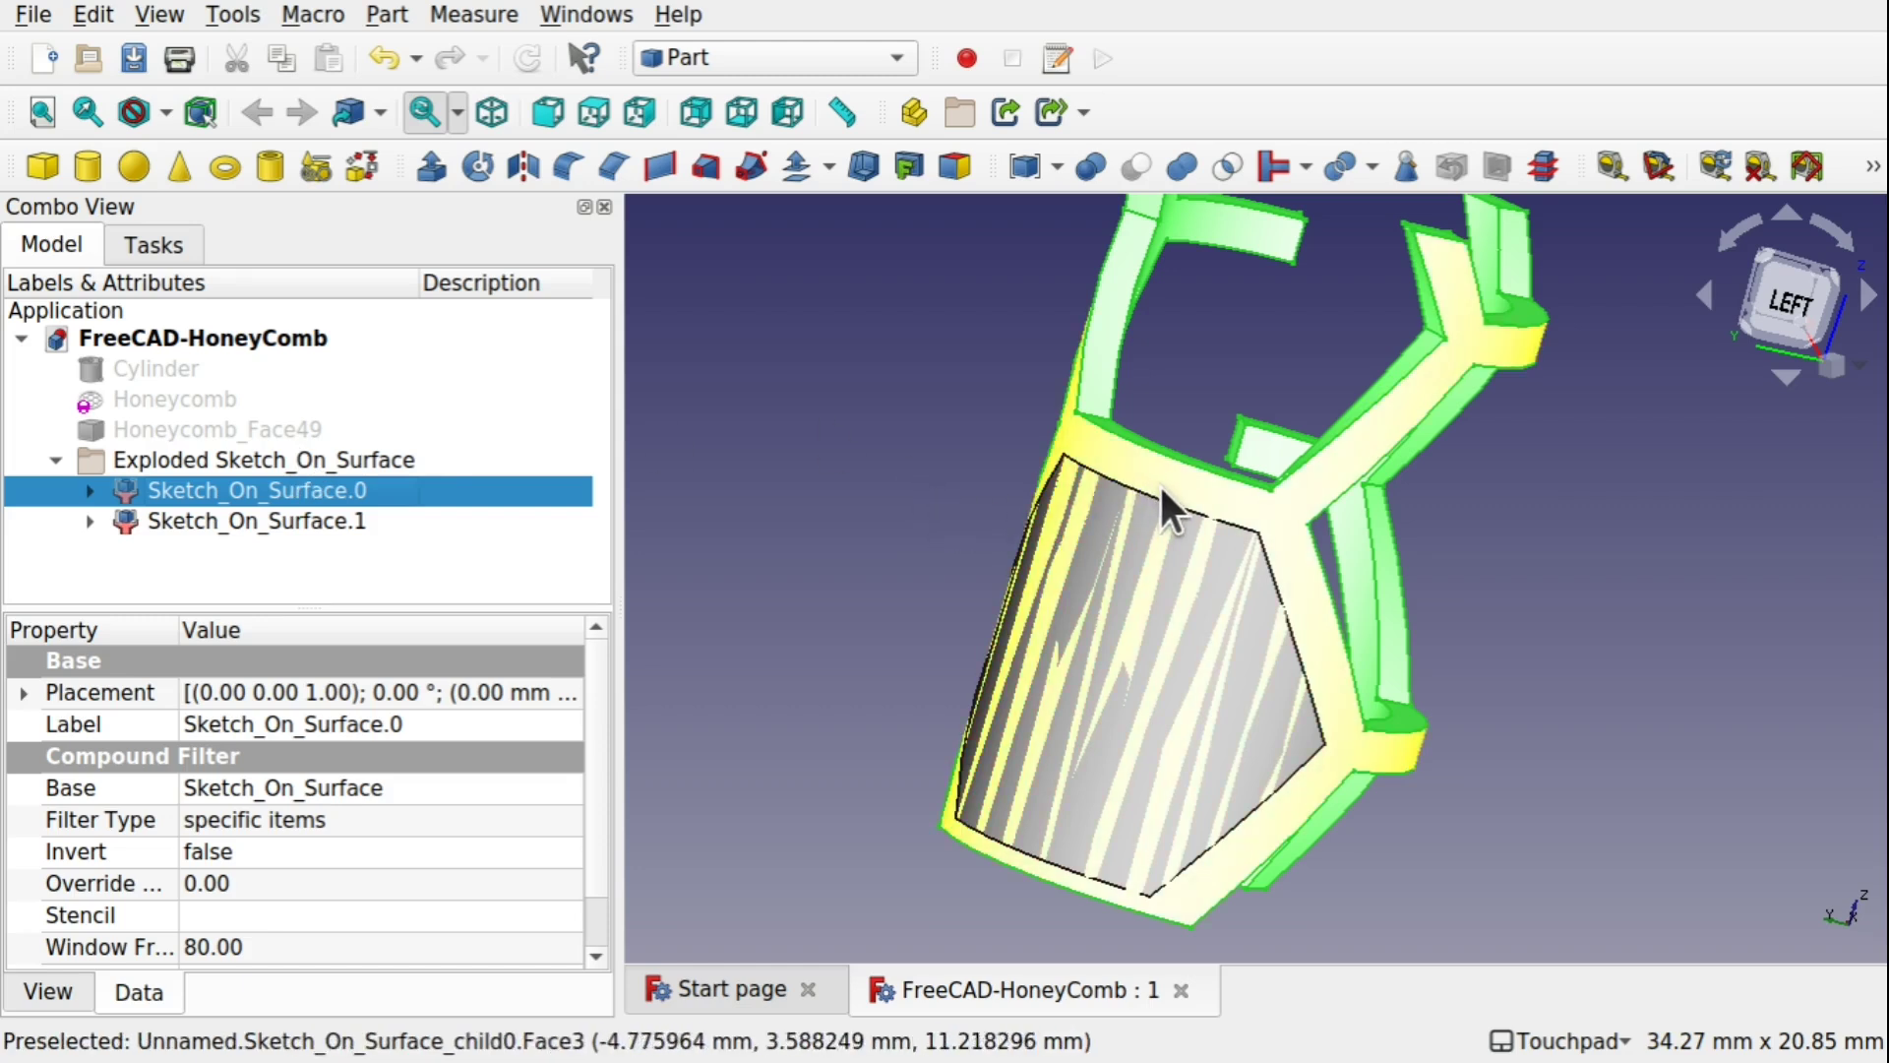
pyautogui.keyDown('ctrl'); pyautogui.click(331, 522); pyautogui.keyUp('ctrl')
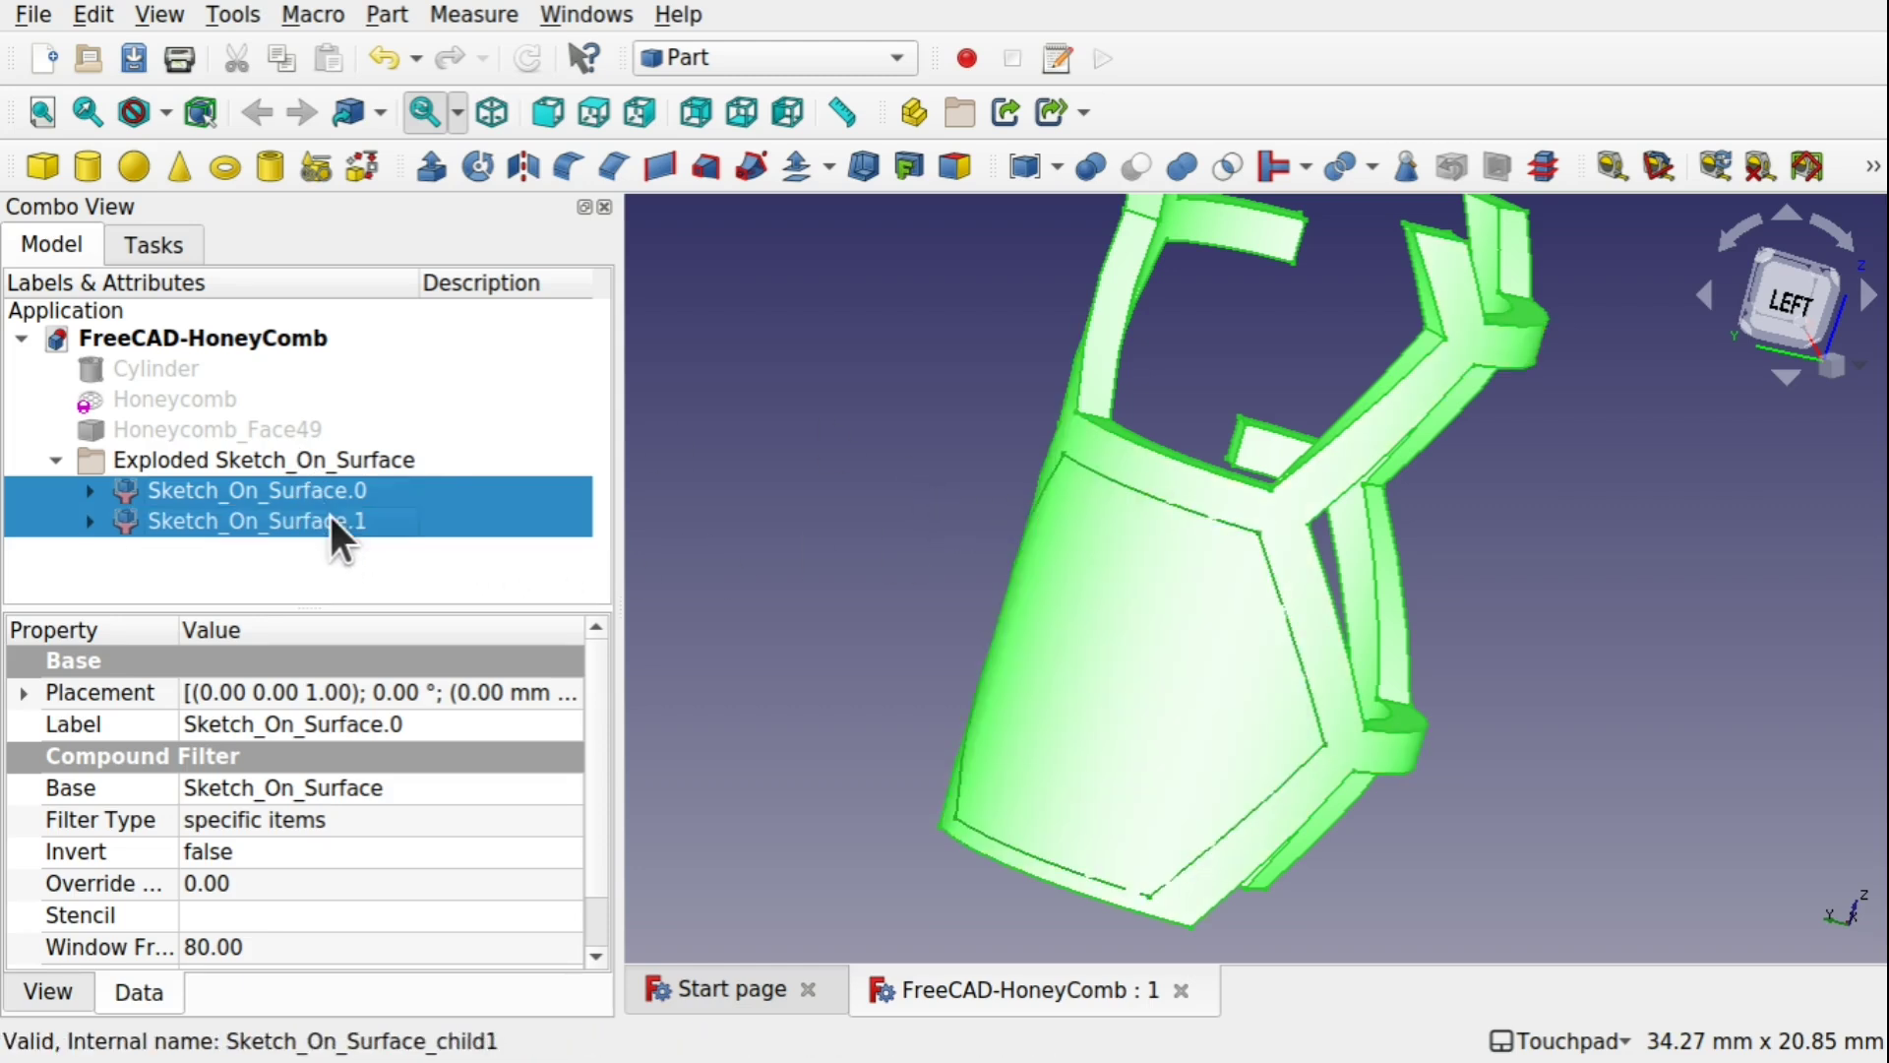
pyautogui.click(1128, 165)
pyautogui.keyDown('alt'); pyautogui.moveTo(1127, 193); pyautogui.dragTo(1398, 514); pyautogui.keyUp('alt')
pyautogui.scroll(-5, 1161, 572)
pyautogui.scroll(4, 1233, 519)
pyautogui.scroll(-3, 1419, 518)
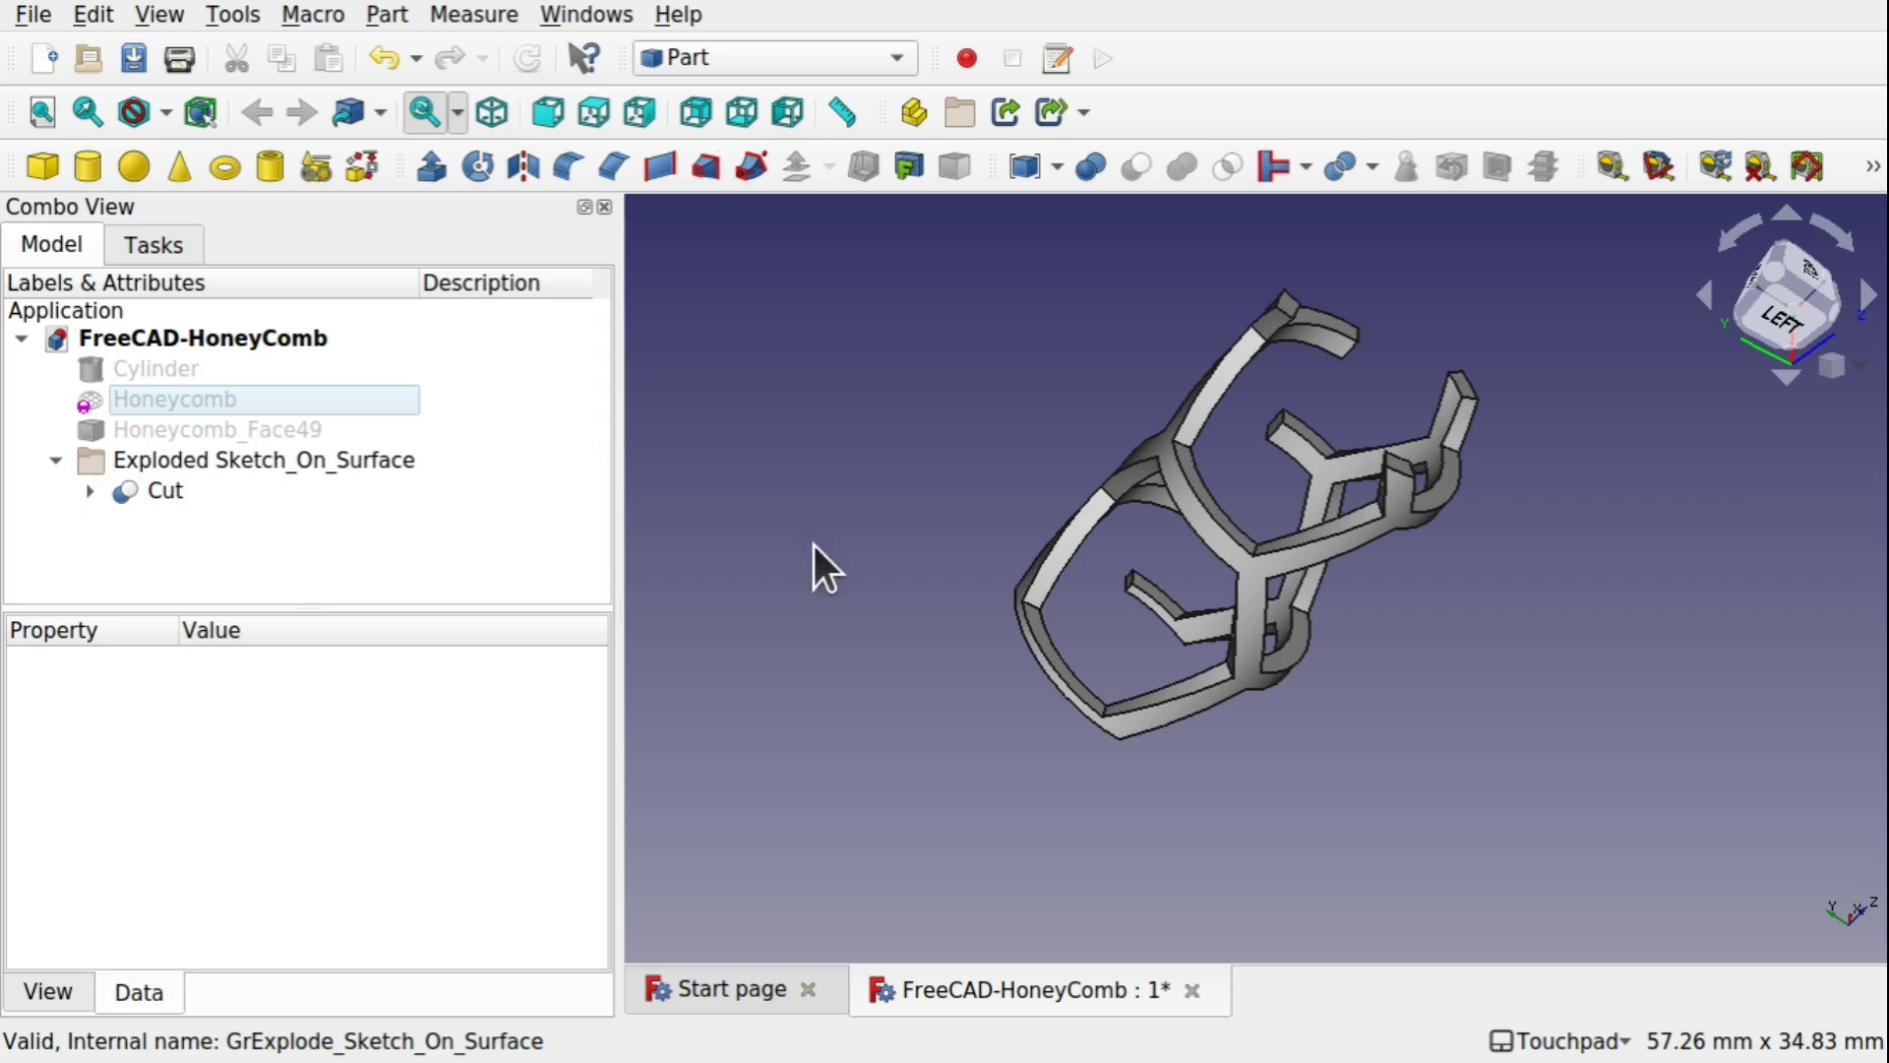
# Step: Expand the Cut down to its source Sketch_On_Surface and review its settings and the resulting shape
pyautogui.click(89, 490)
pyautogui.click(122, 520)
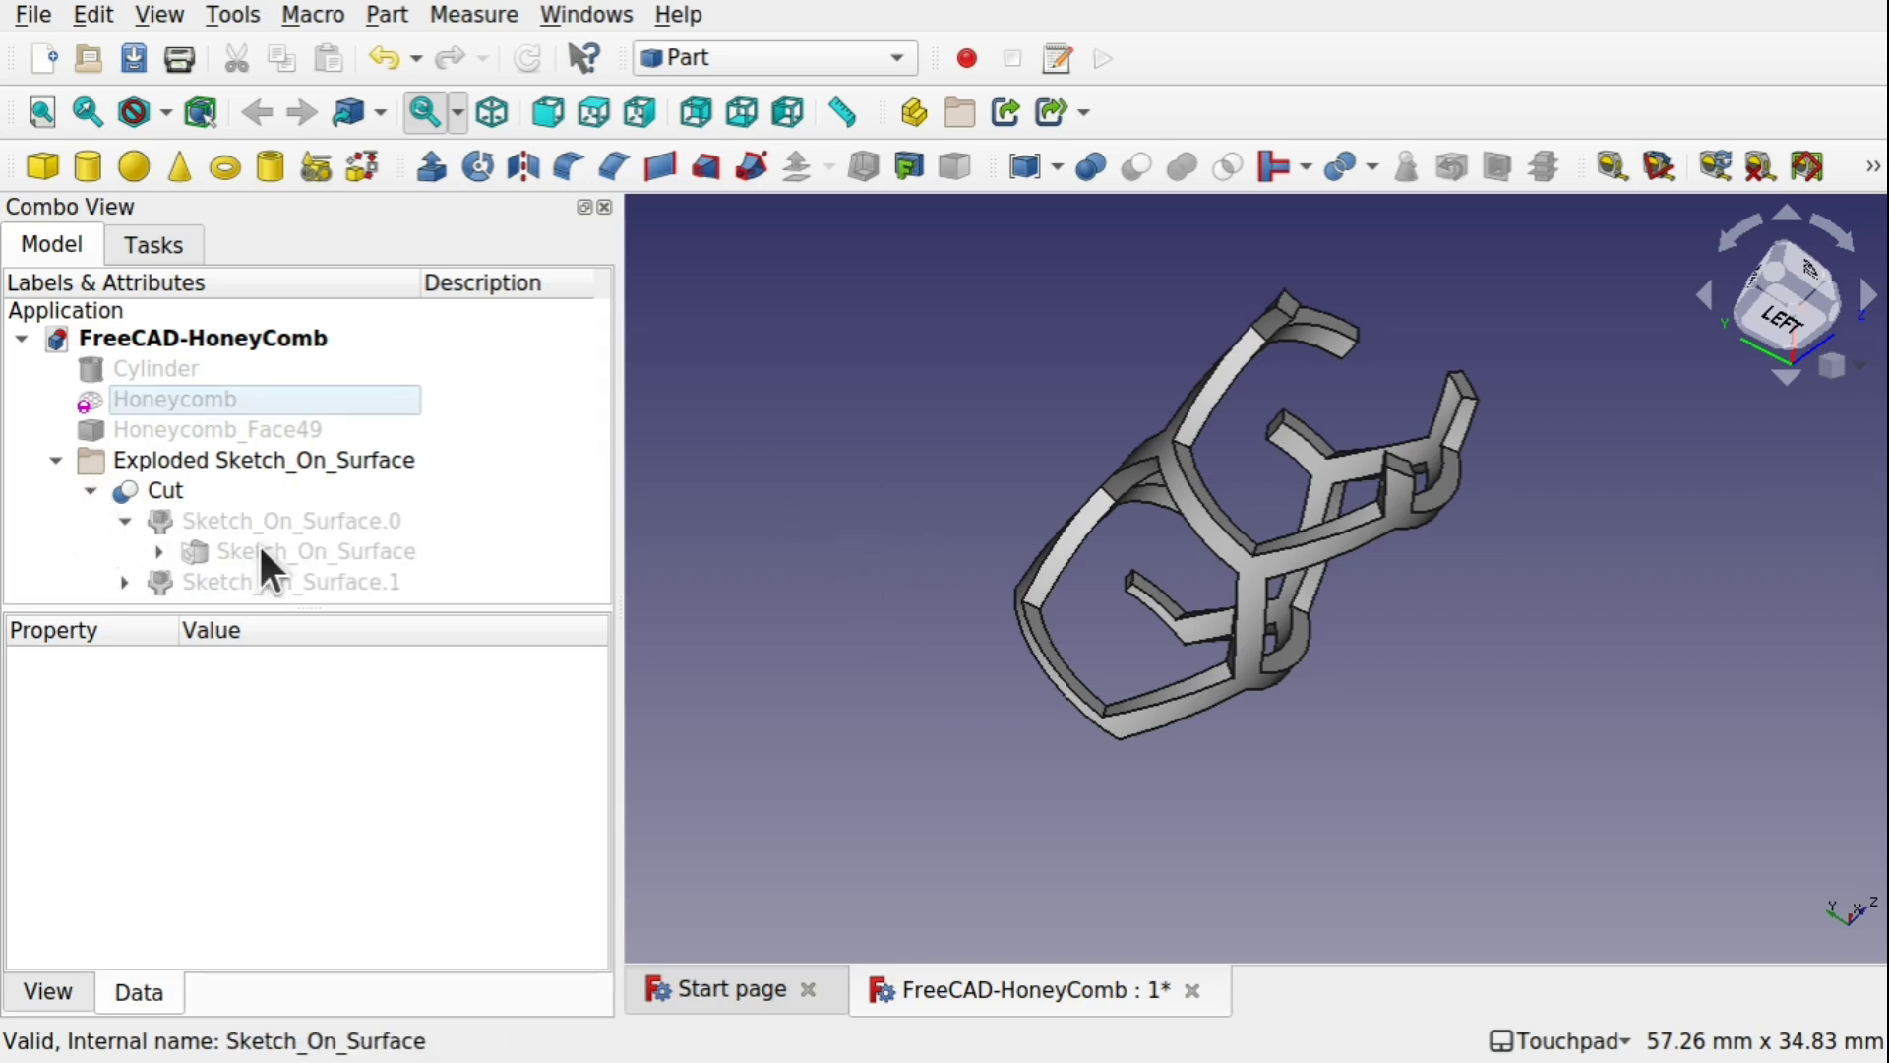
pyautogui.click(254, 549)
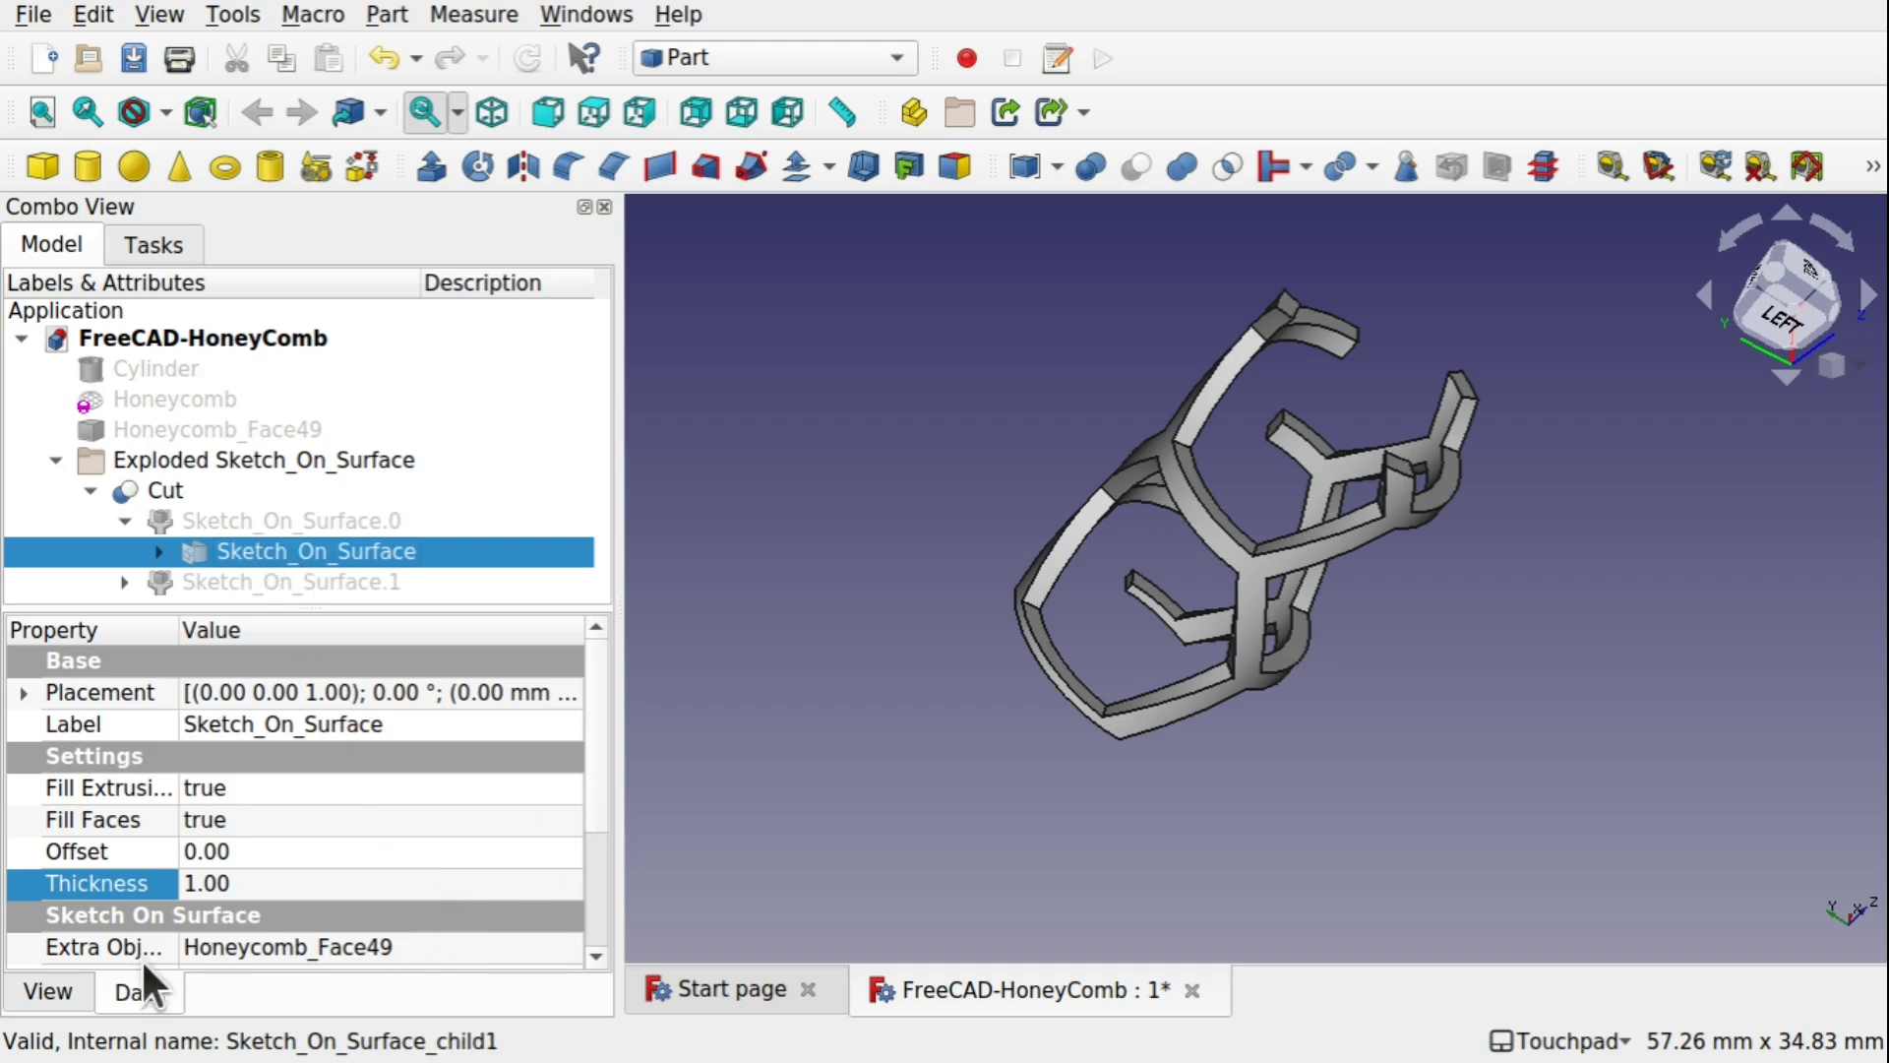
pyautogui.scroll(-1, 549, 808)
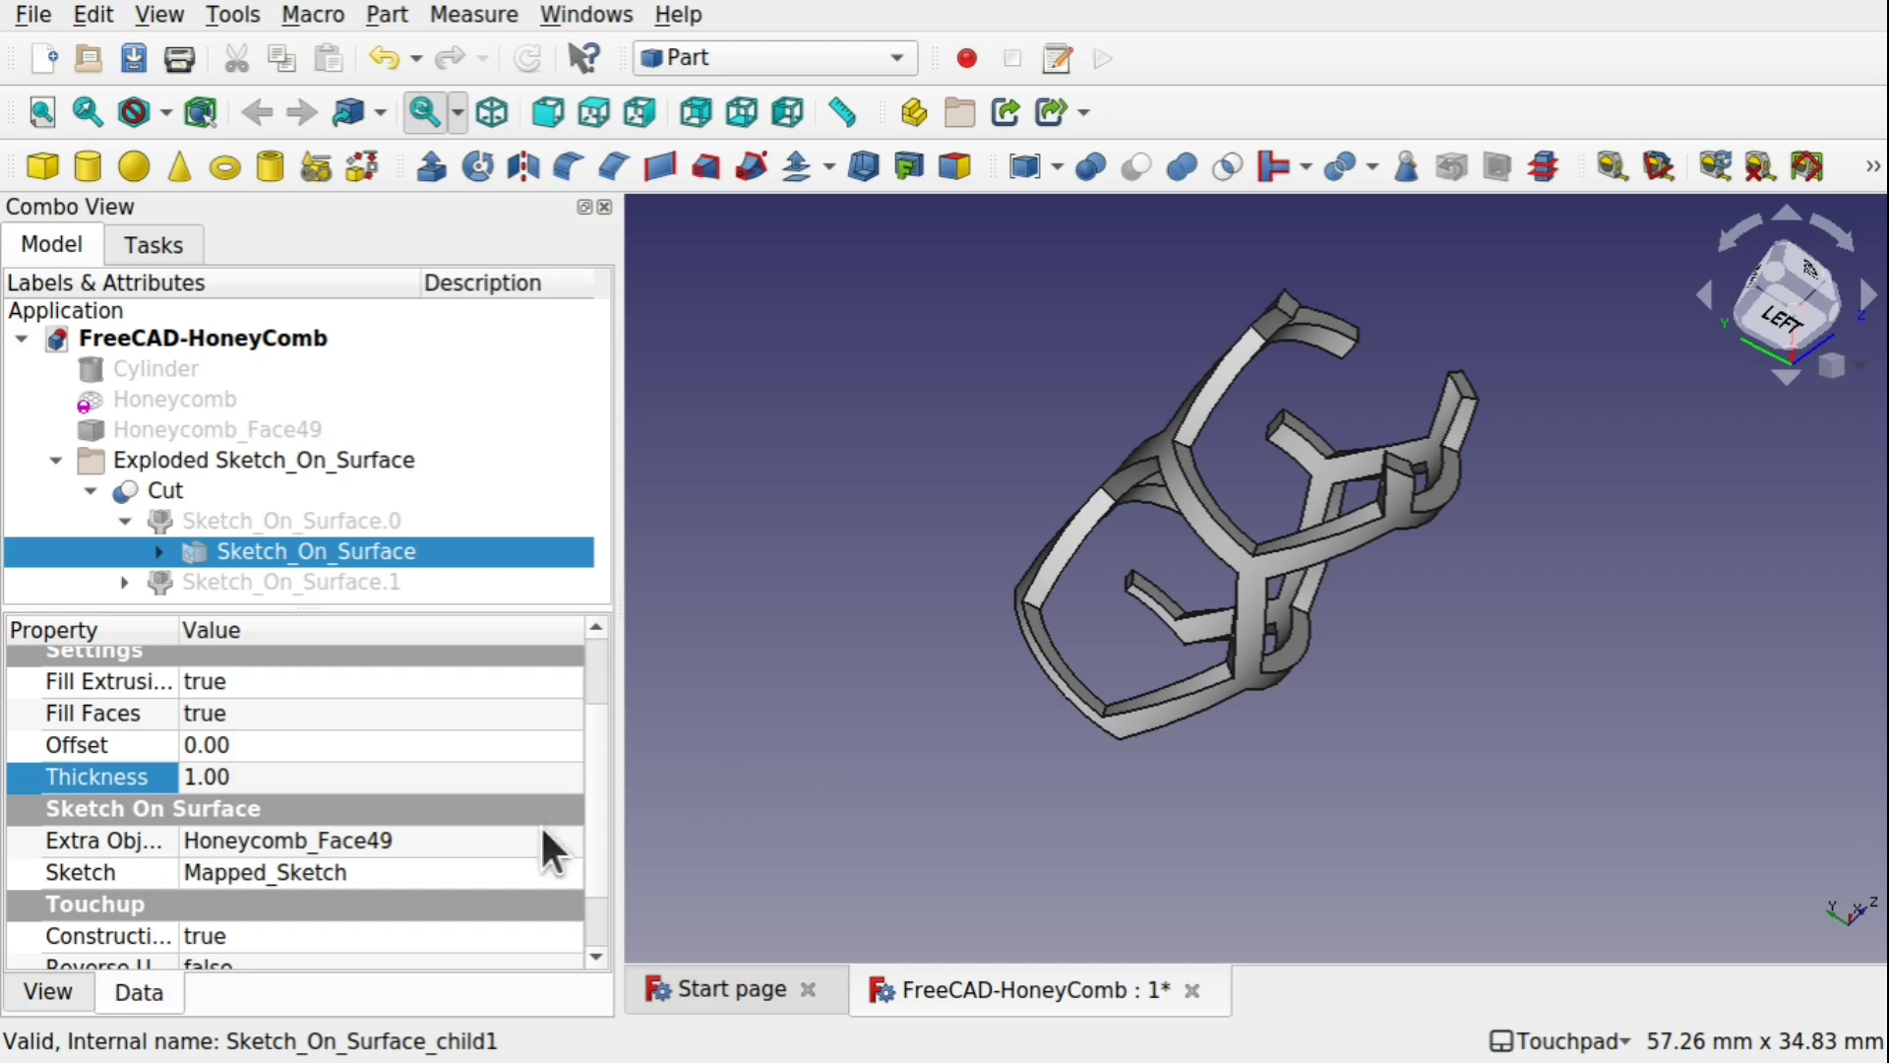
pyautogui.moveTo(1401, 622)
pyautogui.keyDown('alt'); pyautogui.mouseDown()
pyautogui.moveTo(1220, 538)
pyautogui.moveTo(1562, 603)
pyautogui.moveTo(1455, 674)
pyautogui.moveTo(1404, 612)
pyautogui.mouseUp(); pyautogui.keyUp('alt')
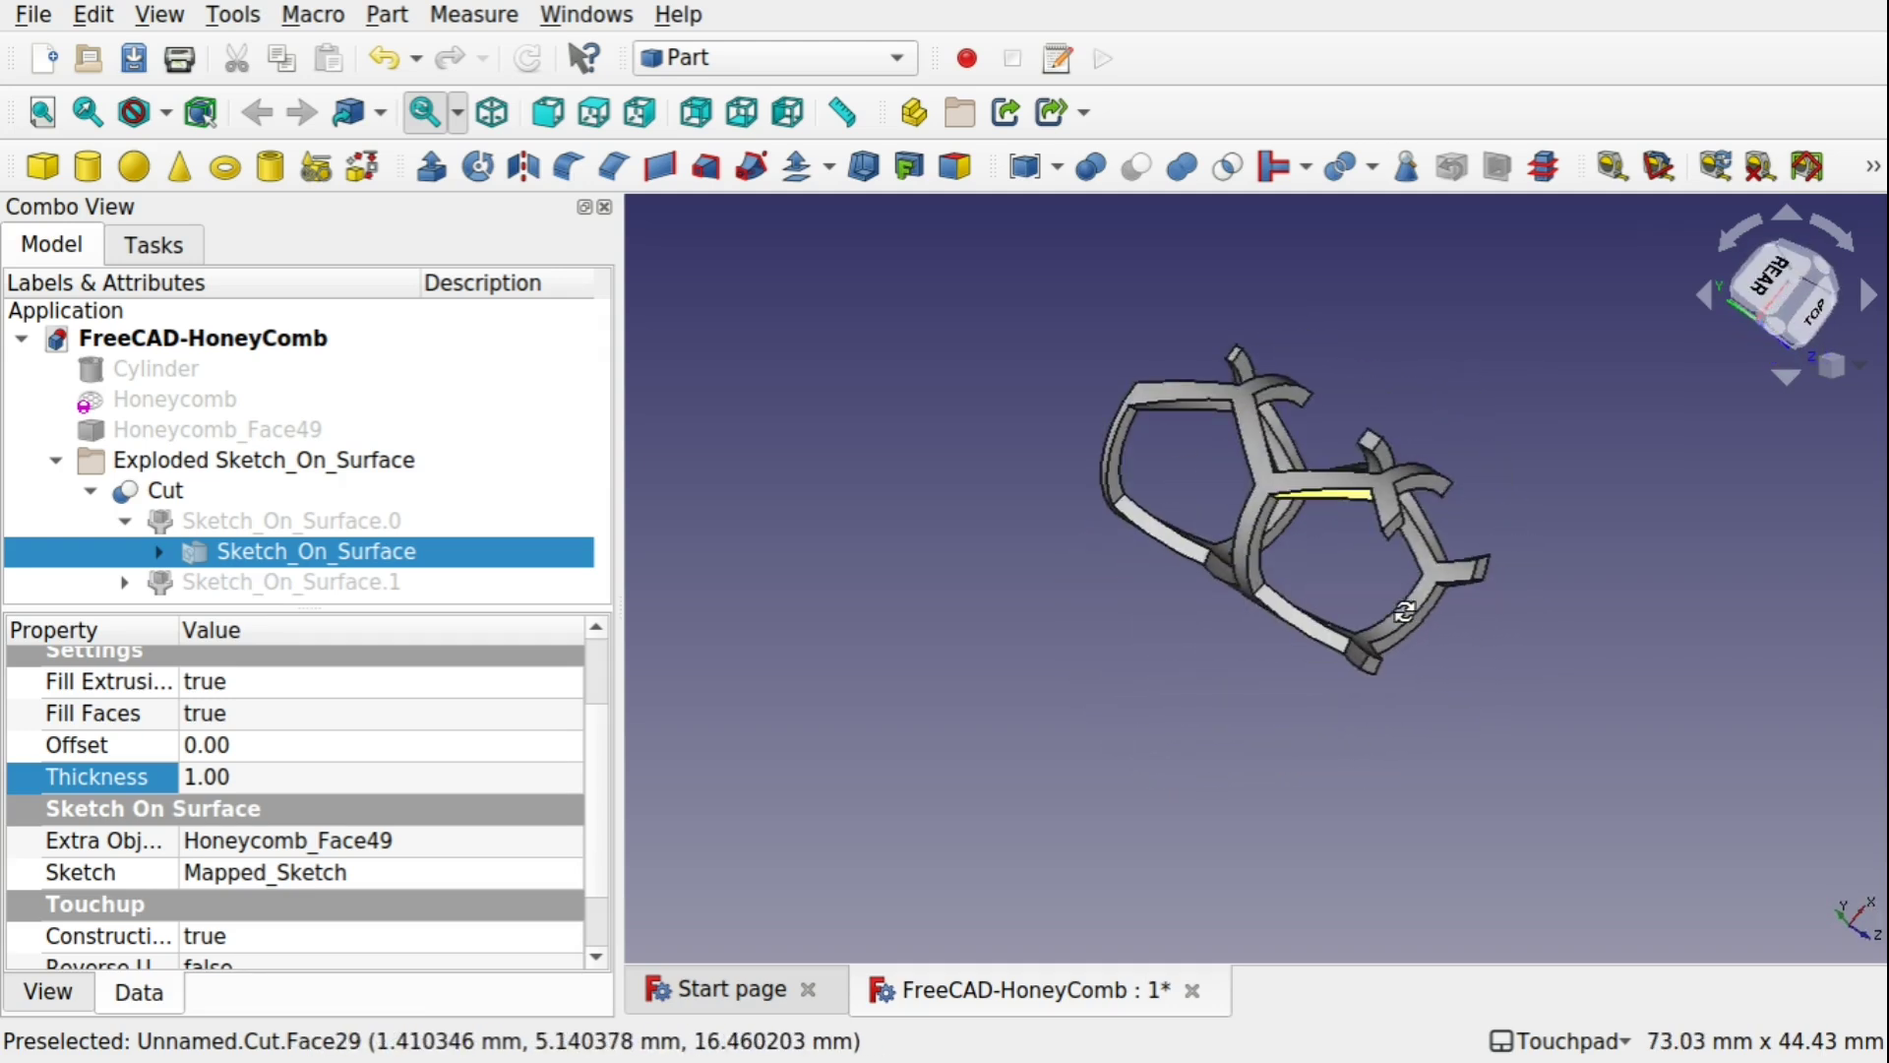